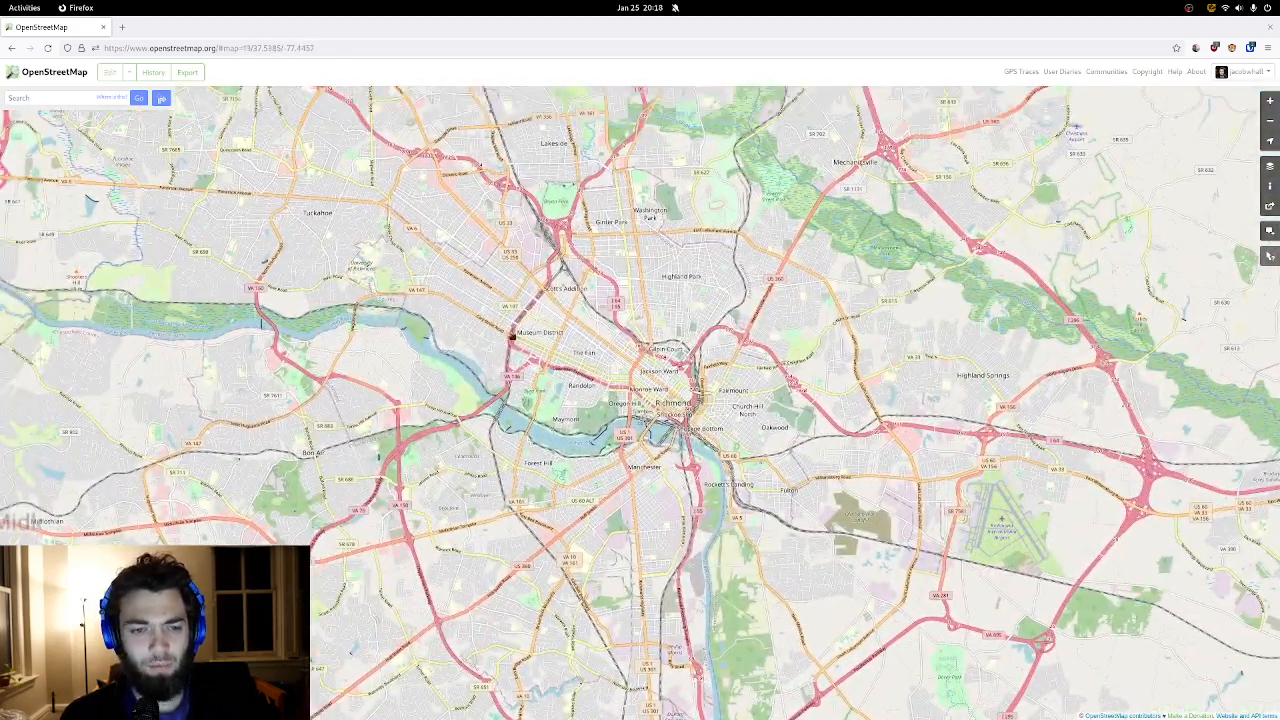
Step: Open the Richmond map in the iD editor and nudge the view slightly
{"action": "left_click", "coordinate": [110, 72]}
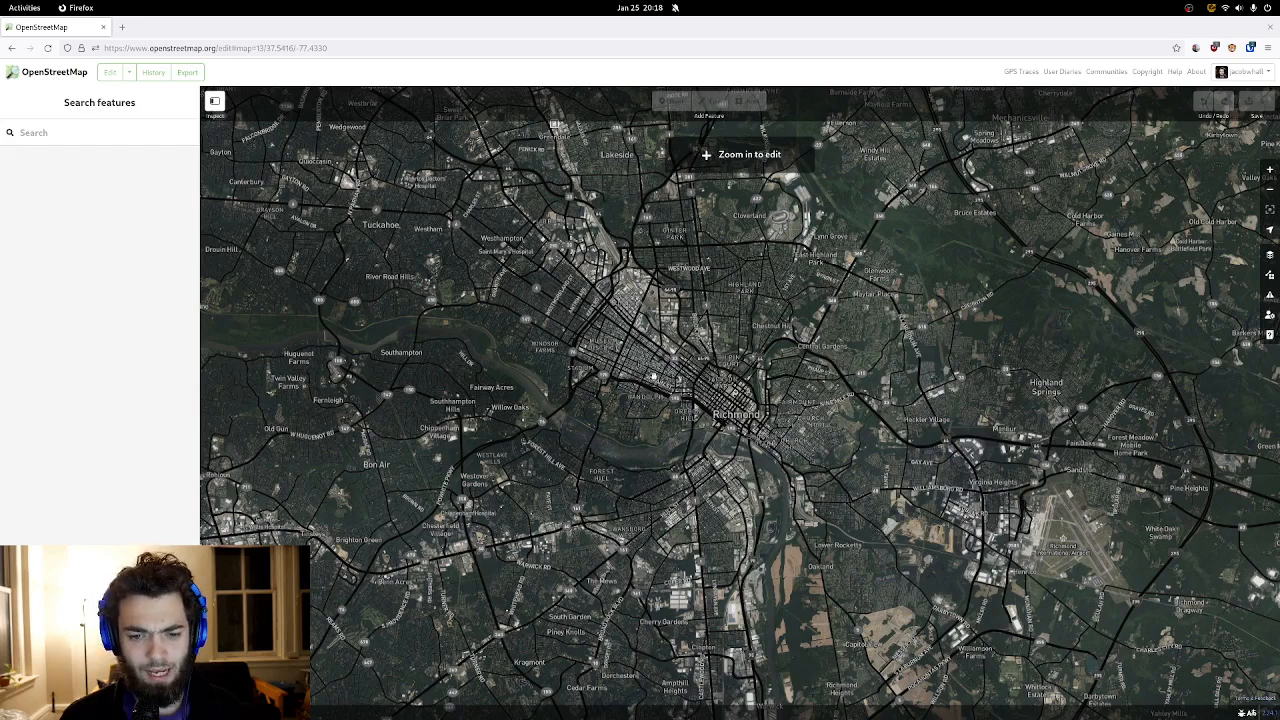
{"action": "left_click_drag", "start_coordinate": [728, 412], "coordinate": [716, 409]}
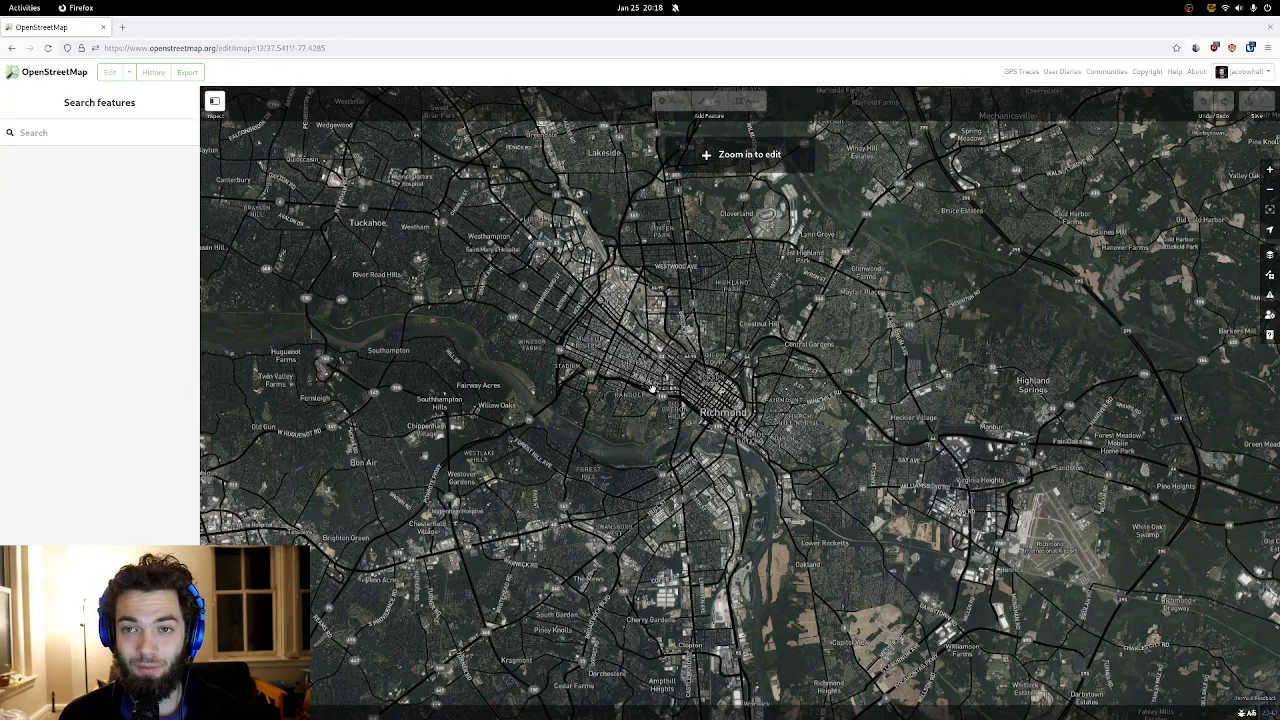
{"action": "scroll", "coordinate": [653, 387], "scroll_direction": "up", "scroll_amount": 5}
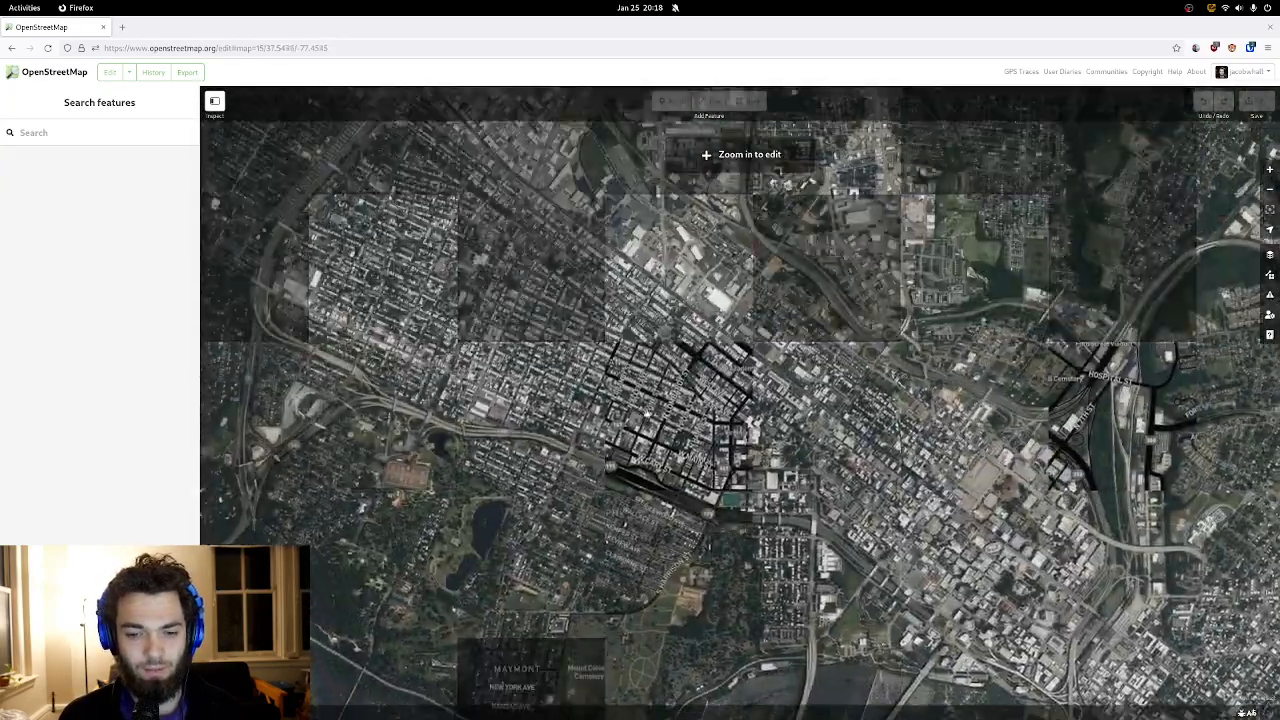
Step: Switch the background imagery to VBMP Most Recent Imagery
{"action": "scroll", "coordinate": [641, 404], "scroll_direction": "up", "scroll_amount": 3}
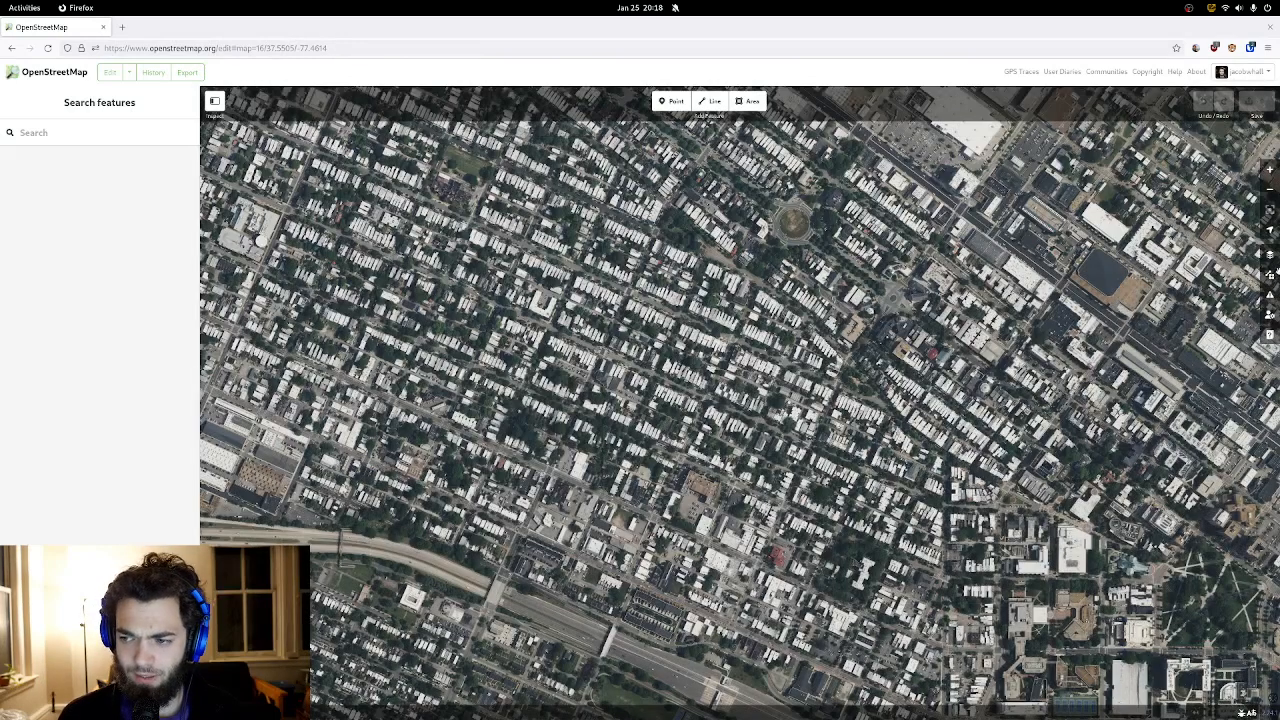
{"action": "left_click", "coordinate": [1270, 256]}
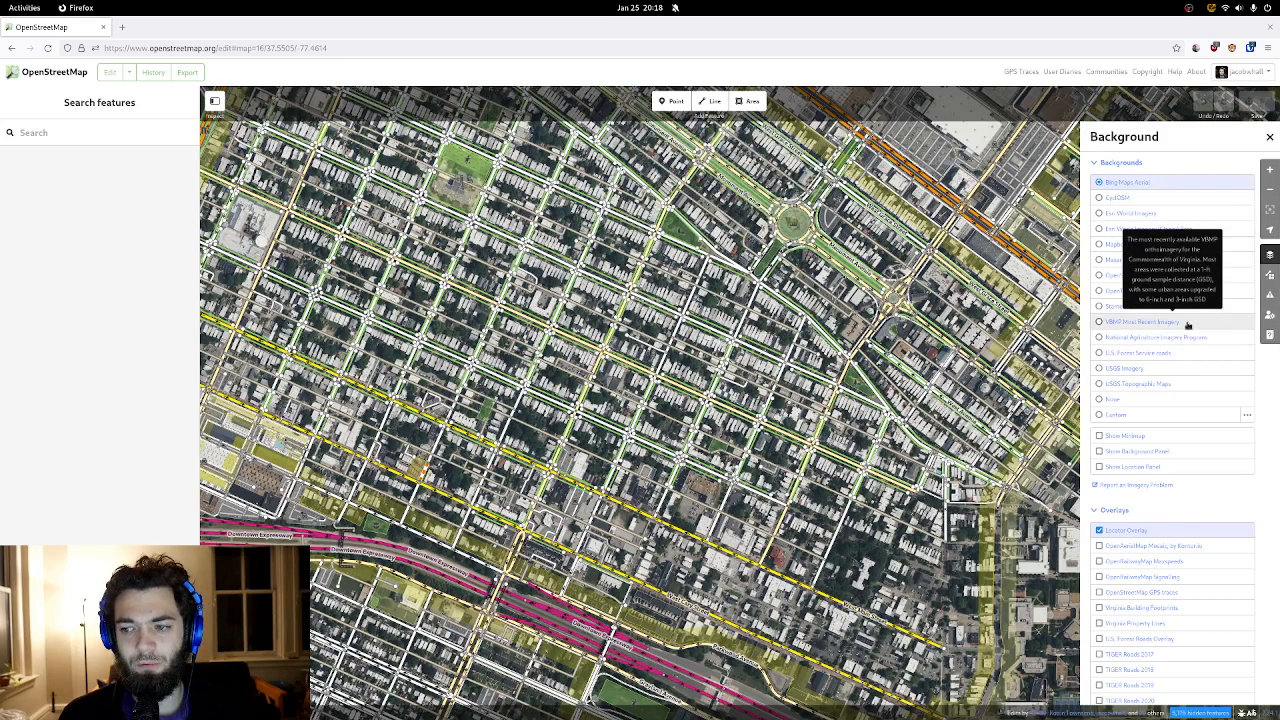
{"action": "left_click", "coordinate": [1188, 325]}
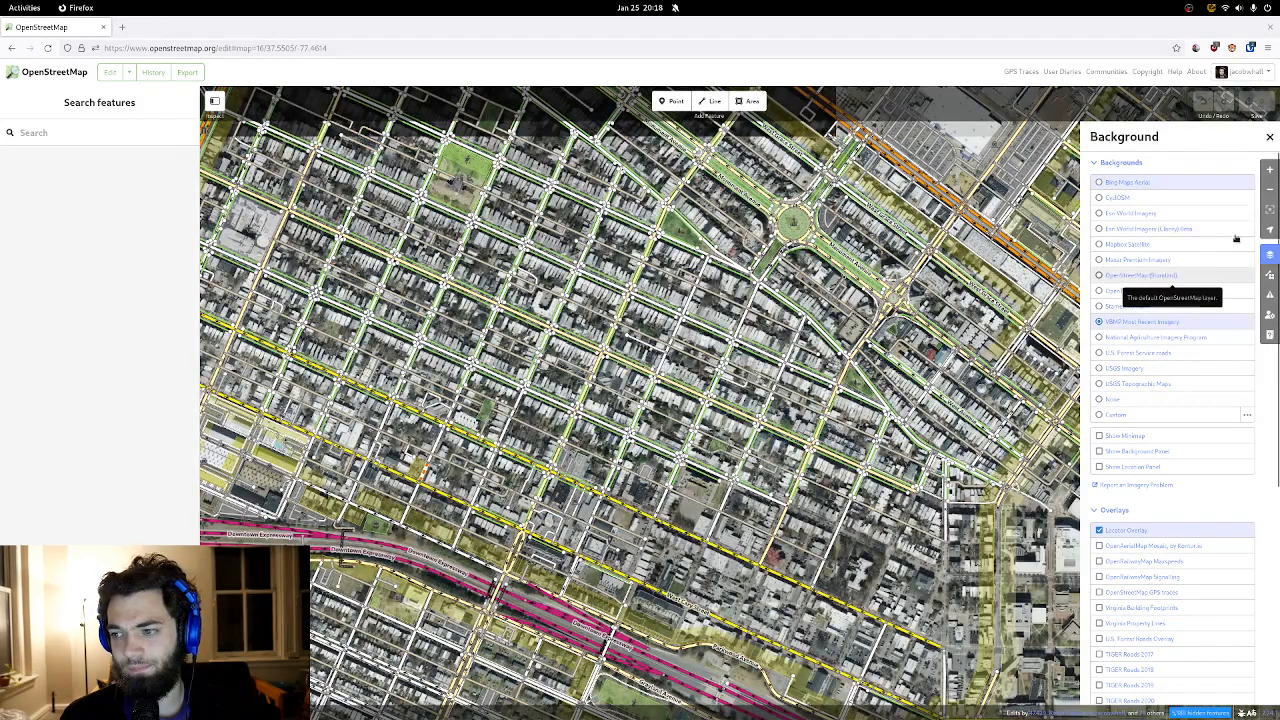
{"action": "left_click", "coordinate": [1270, 137]}
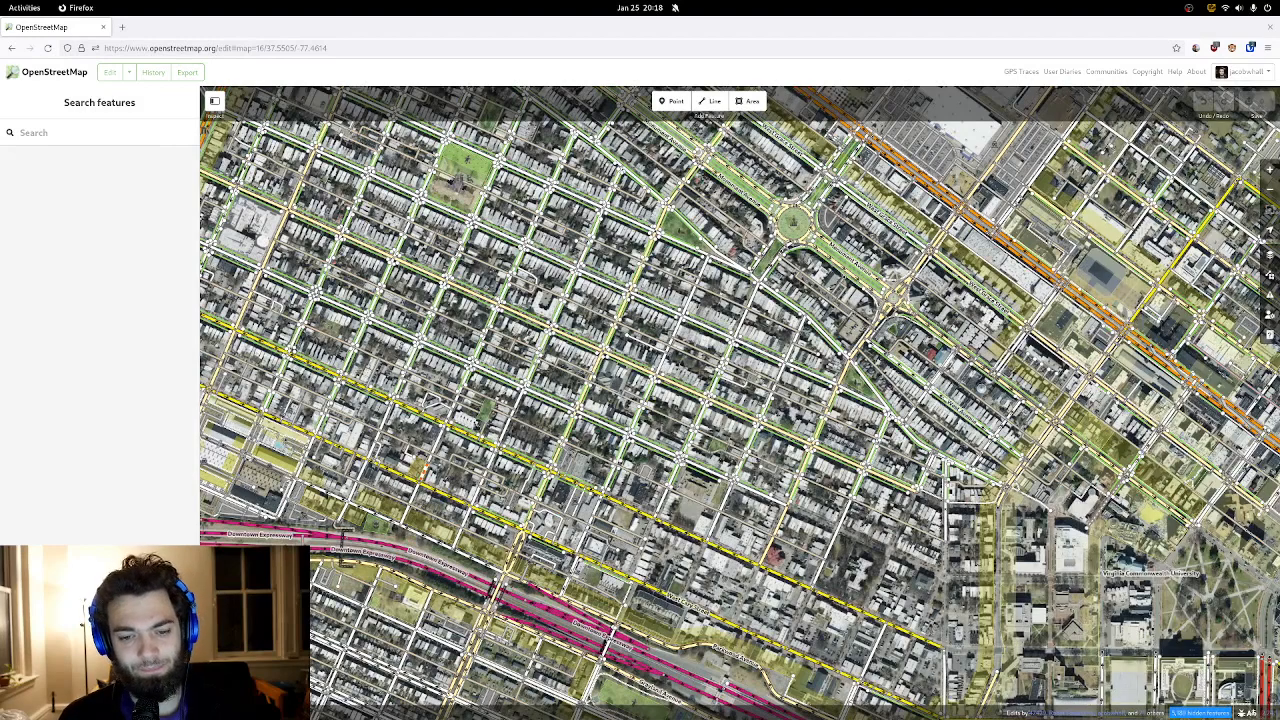
Step: Zoom in on the residential blocks and select the tree row beside the street
{"action": "scroll", "coordinate": [739, 257], "scroll_direction": "up", "scroll_amount": 3}
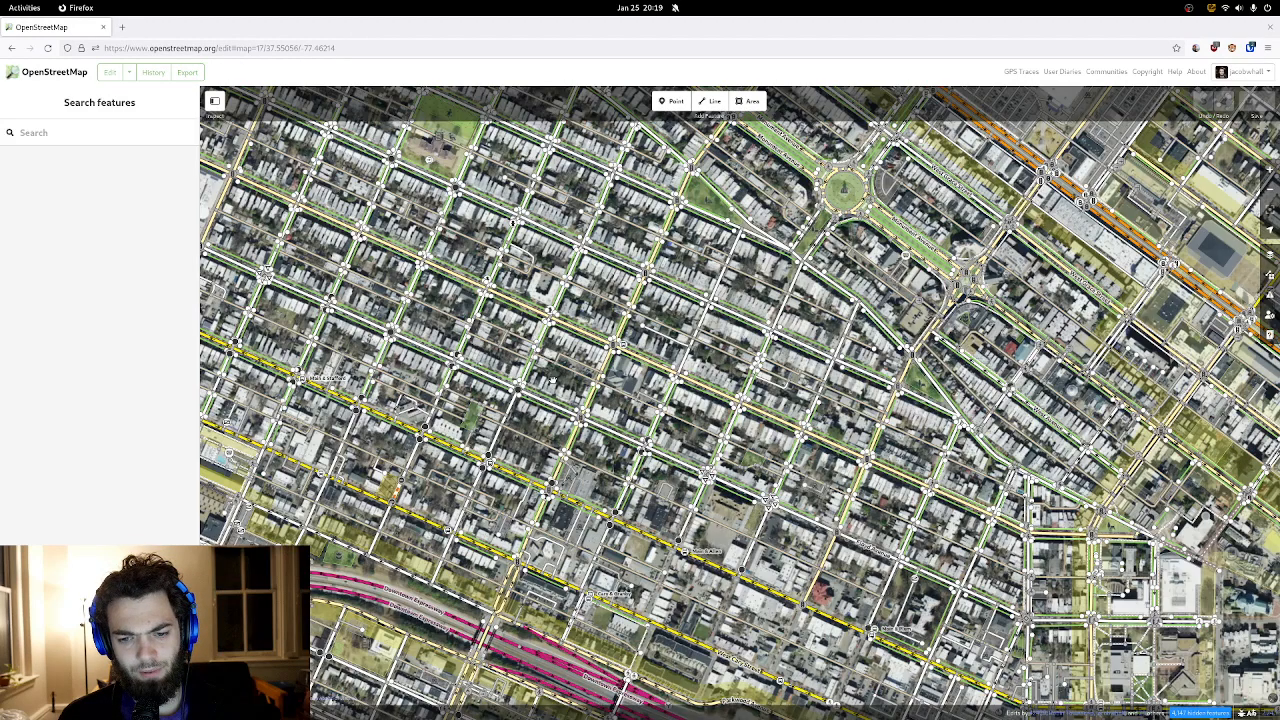
{"action": "scroll", "coordinate": [551, 379], "scroll_direction": "up", "scroll_amount": 3}
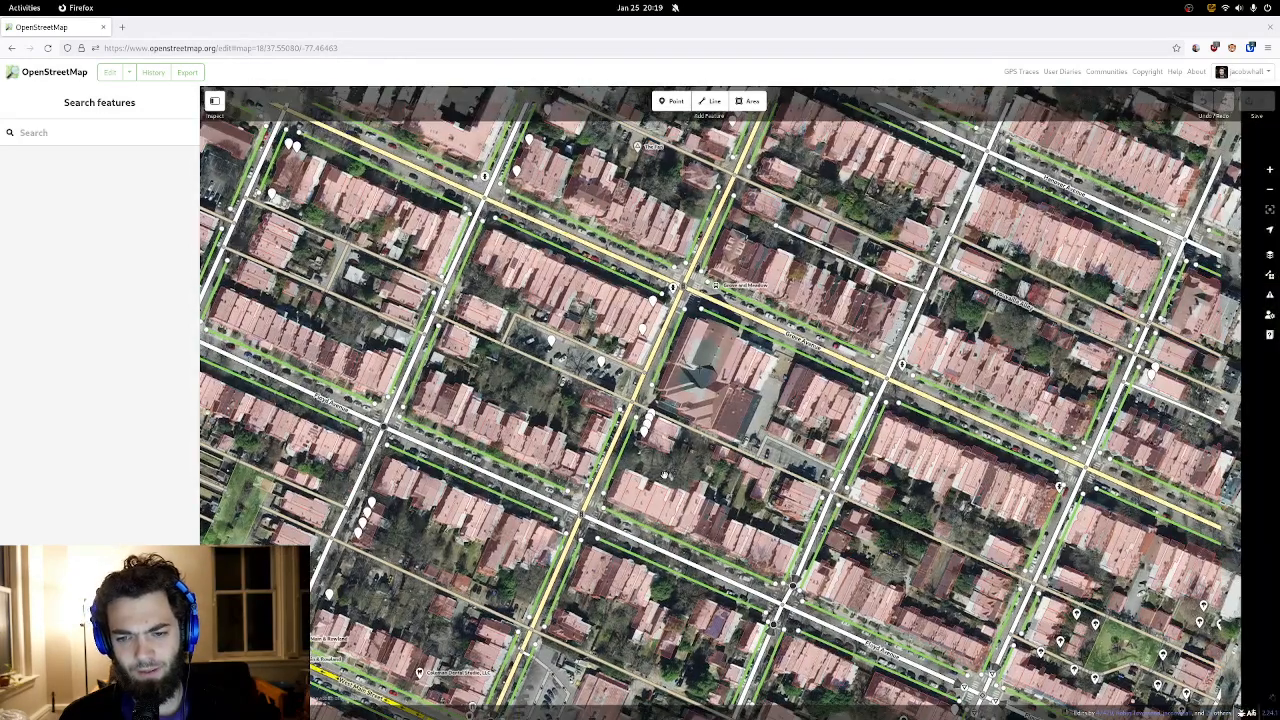
{"action": "left_click_drag", "start_coordinate": [666, 475], "coordinate": [649, 482]}
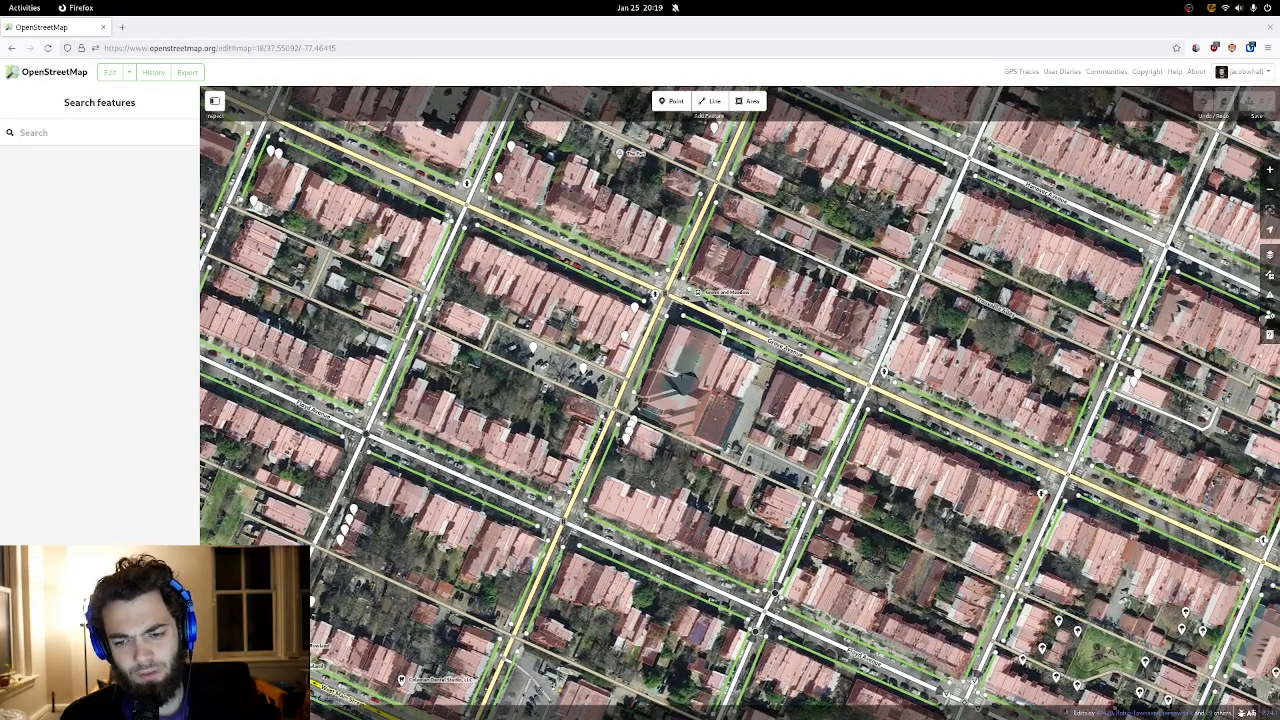
{"action": "left_click", "coordinate": [735, 332]}
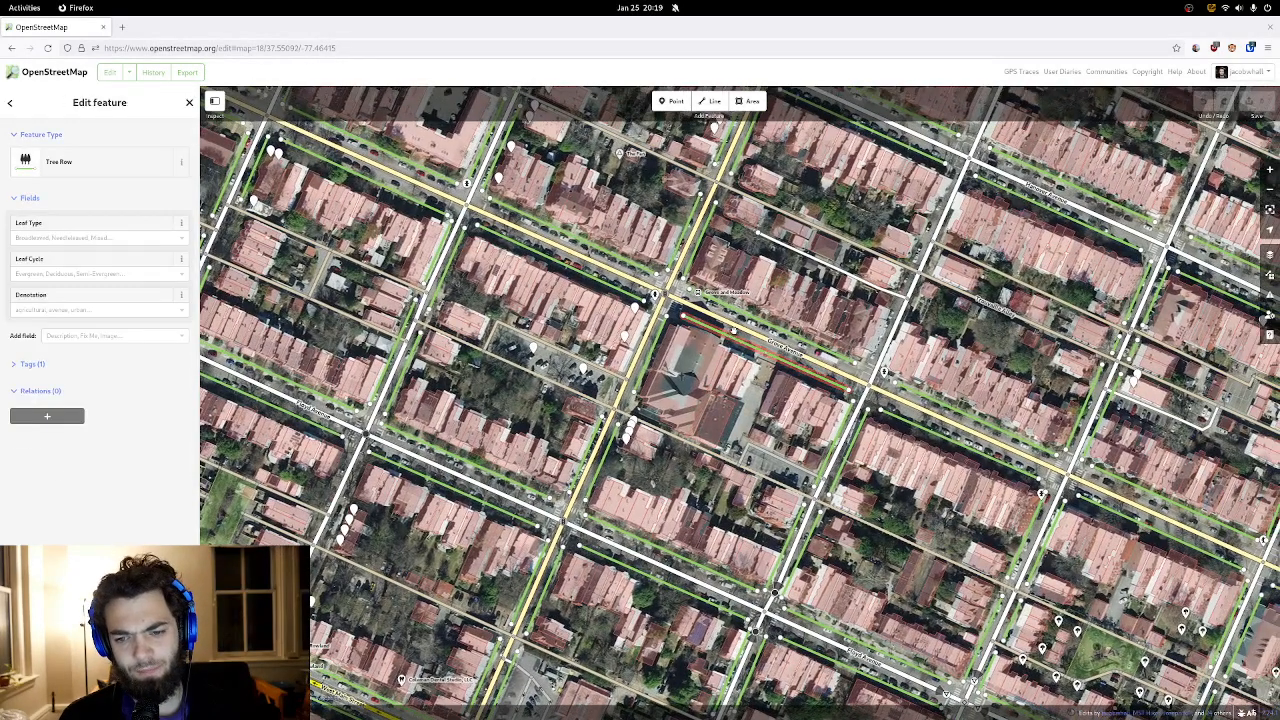
{"action": "left_click_drag", "start_coordinate": [735, 332], "coordinate": [634, 295]}
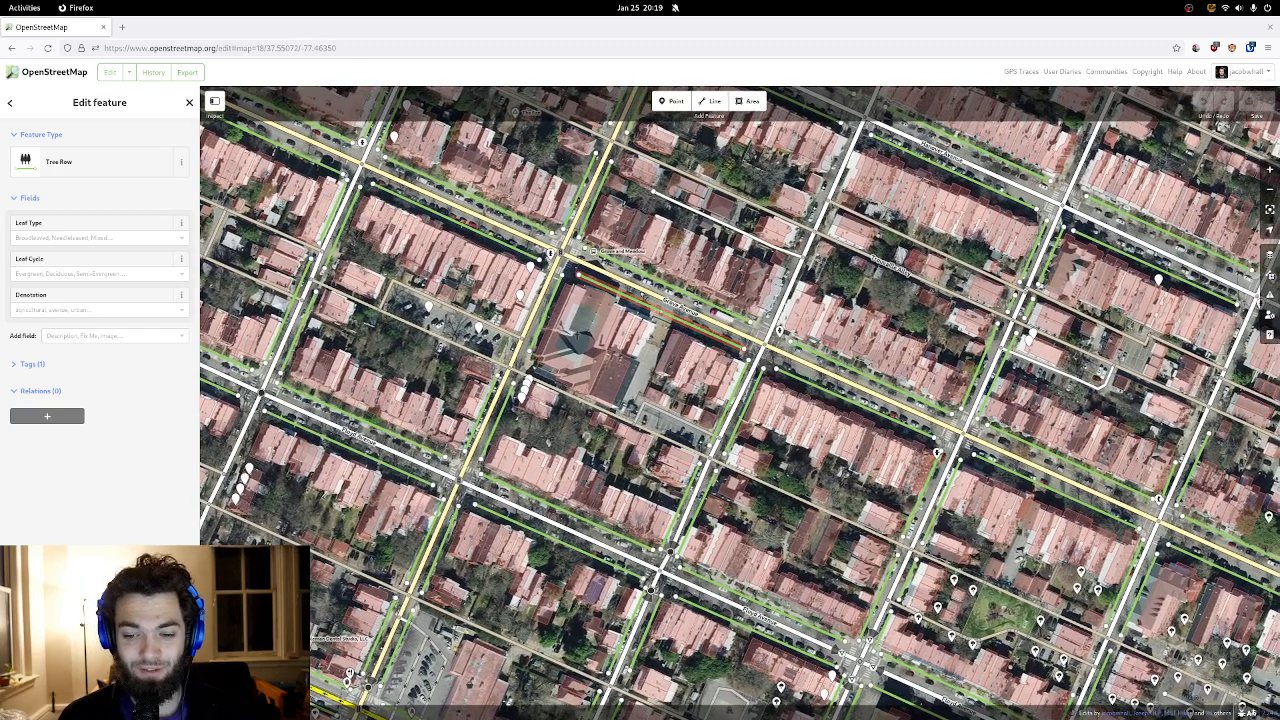
{"action": "left_click_drag", "start_coordinate": [633, 283], "coordinate": [456, 136]}
{"action": "left_click_drag", "start_coordinate": [768, 253], "coordinate": [753, 234]}
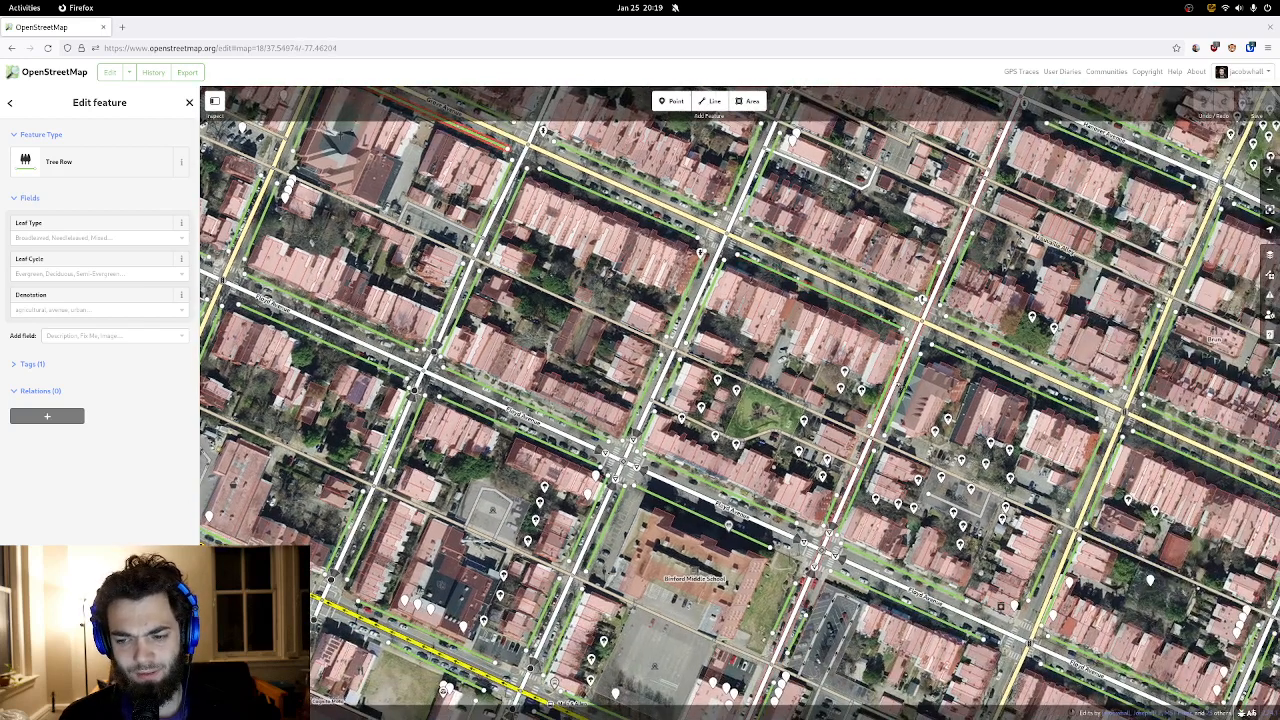
{"action": "left_click", "coordinate": [901, 386]}
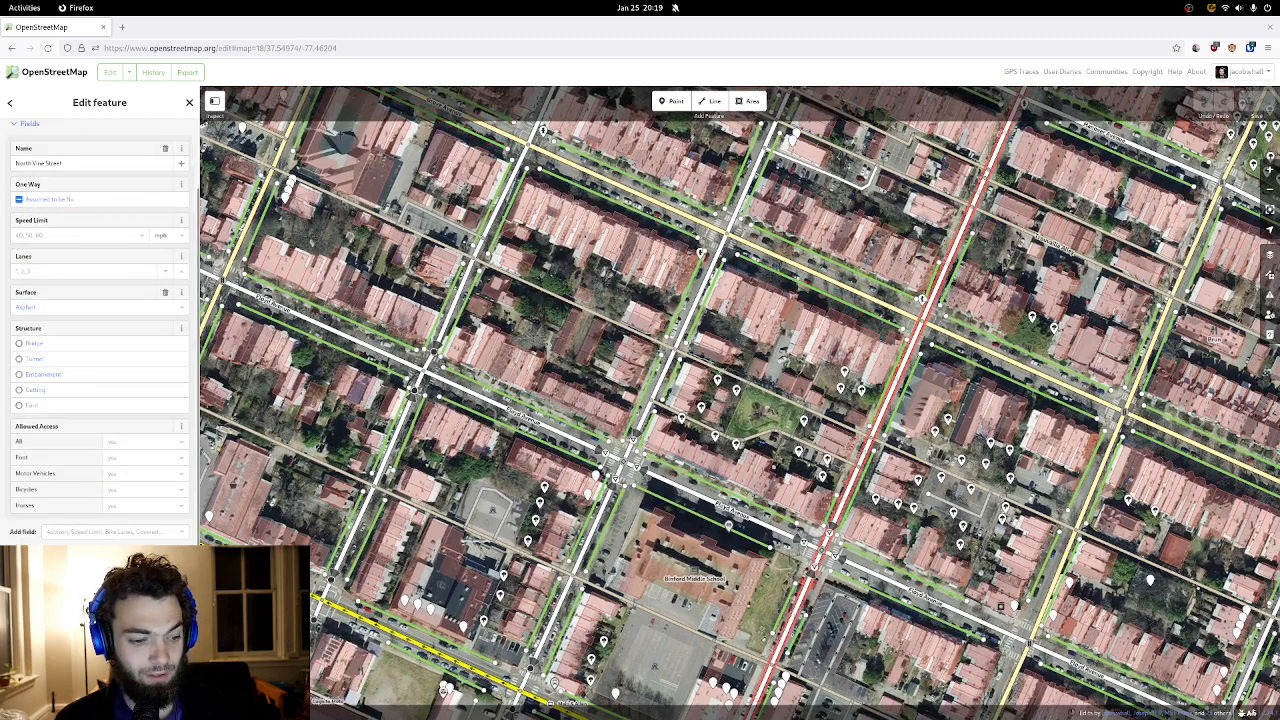
{"action": "scroll", "coordinate": [93, 540], "scroll_direction": "down", "scroll_amount": 3}
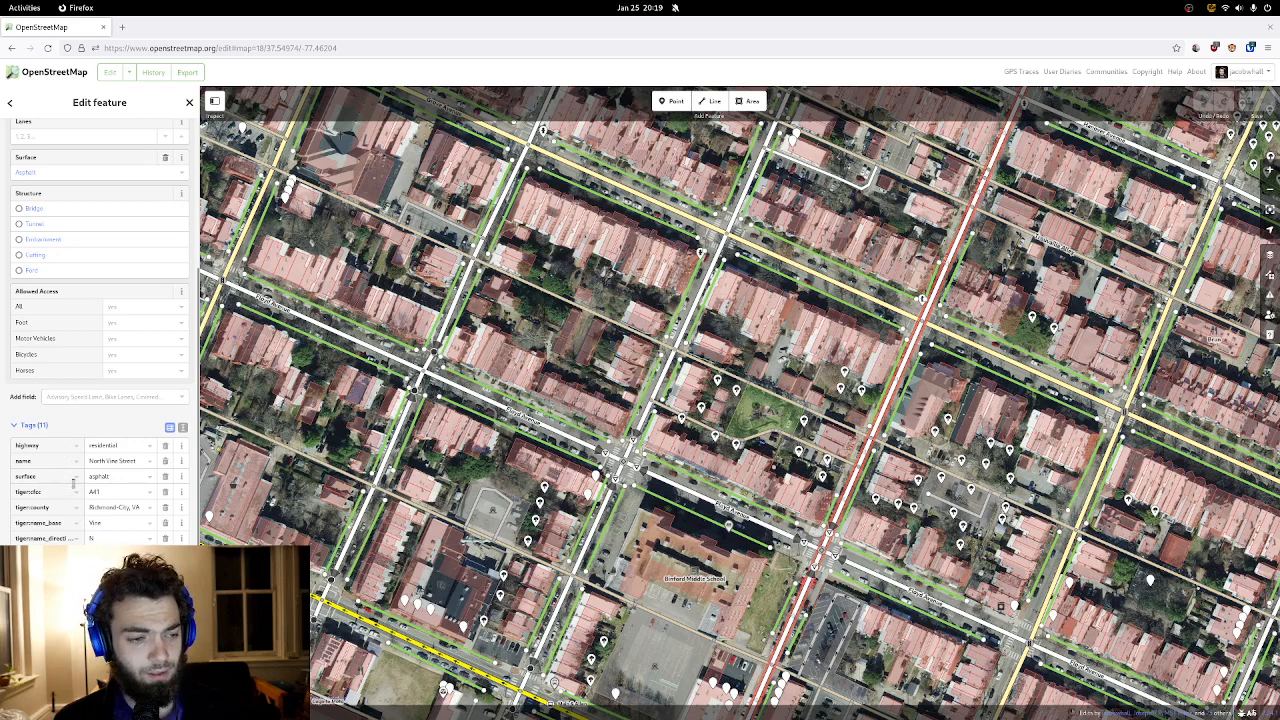
{"action": "scroll", "coordinate": [73, 483], "scroll_direction": "up", "scroll_amount": 5}
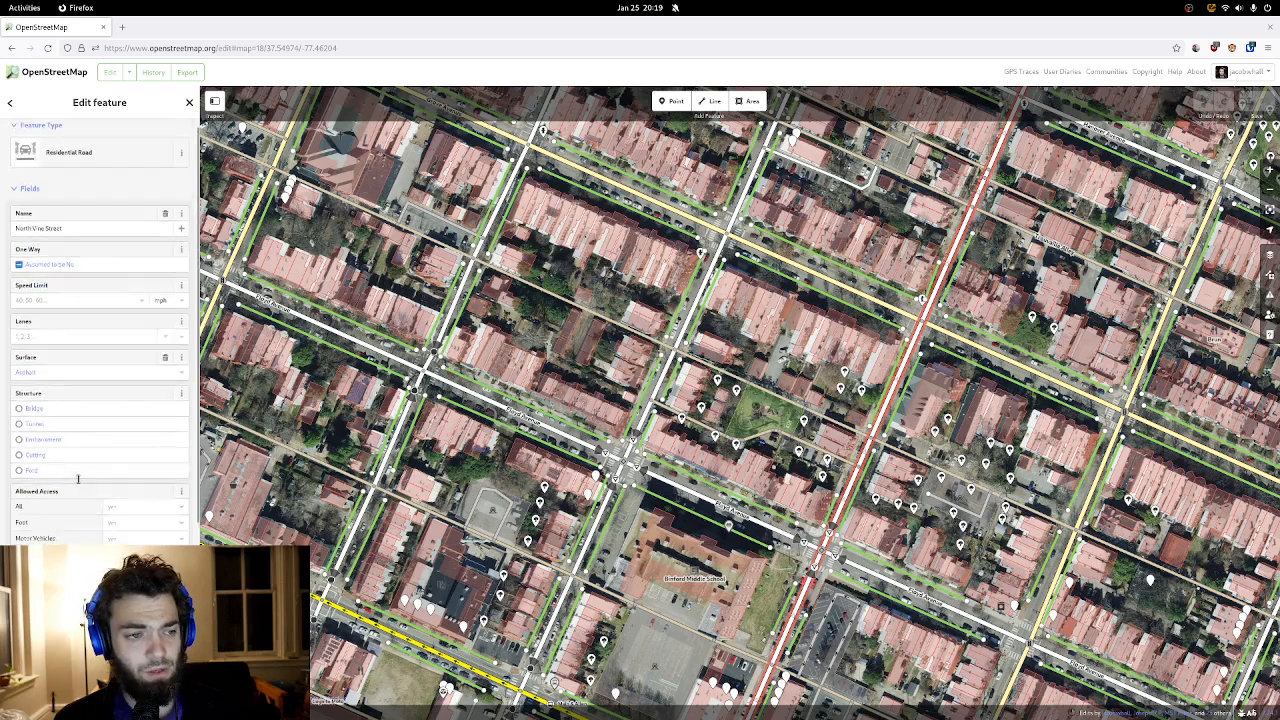
{"action": "left_click", "coordinate": [190, 103]}
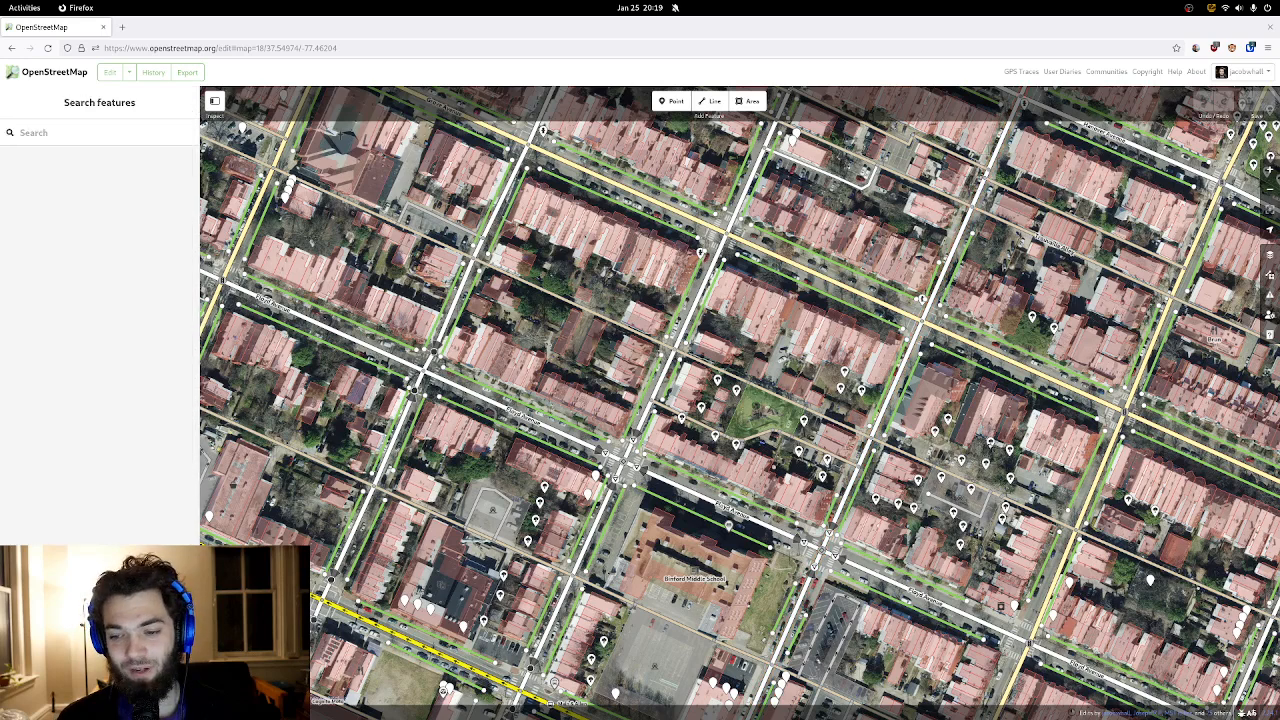
{"action": "left_click_drag", "start_coordinate": [974, 454], "coordinate": [536, 298]}
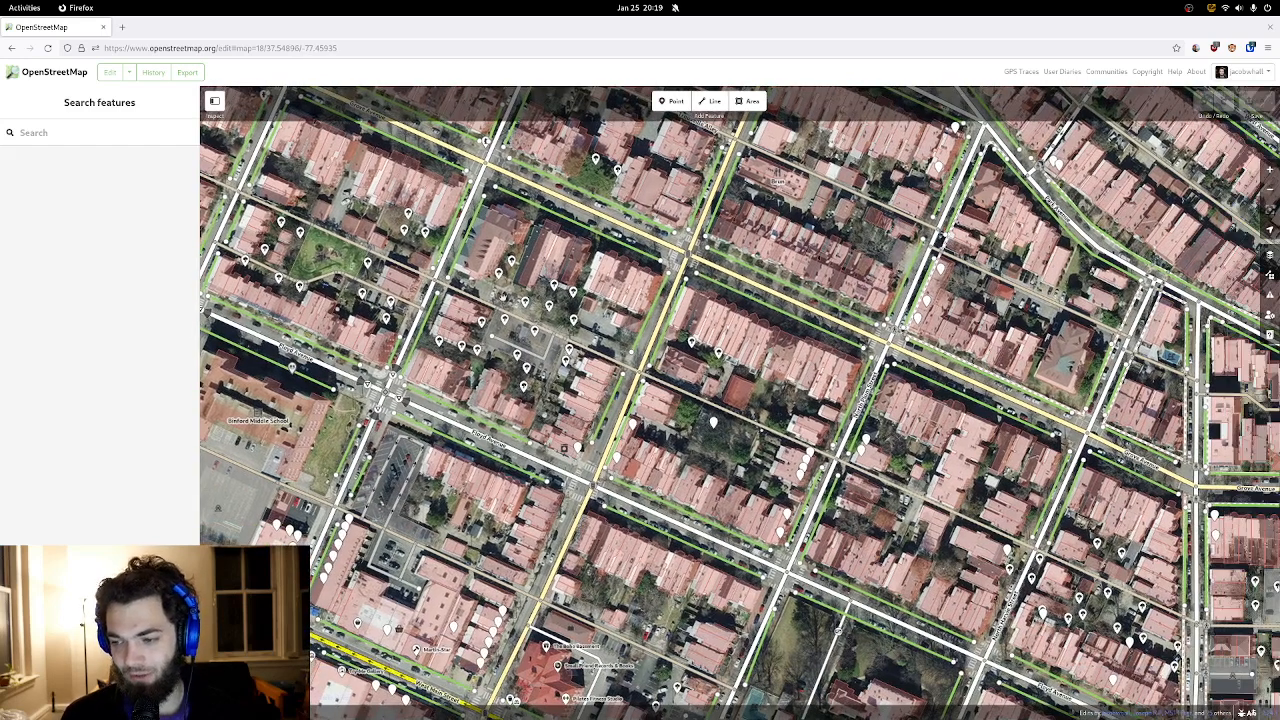
{"action": "left_click_drag", "start_coordinate": [962, 424], "coordinate": [838, 413]}
Step: Zoom in and offset the aerial imagery so it lines up with the streets
{"action": "scroll", "coordinate": [860, 325], "scroll_direction": "up", "scroll_amount": 3}
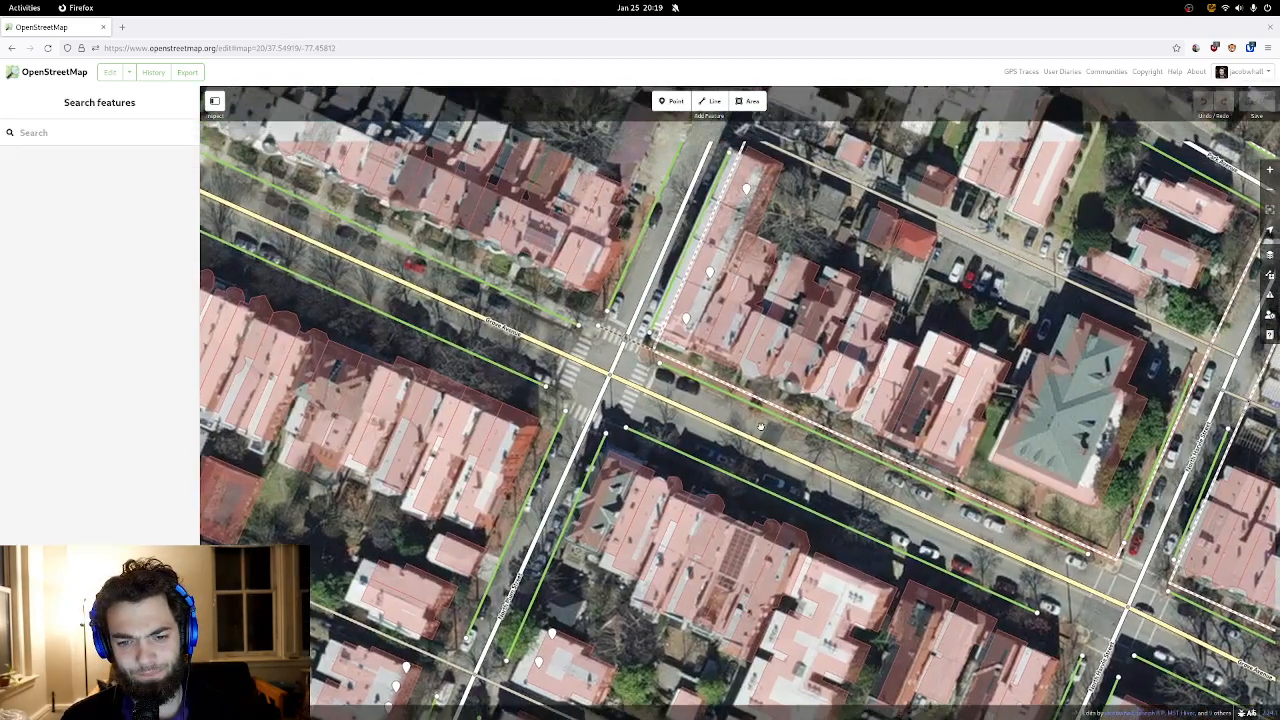
{"action": "left_click_drag", "start_coordinate": [760, 427], "coordinate": [755, 437]}
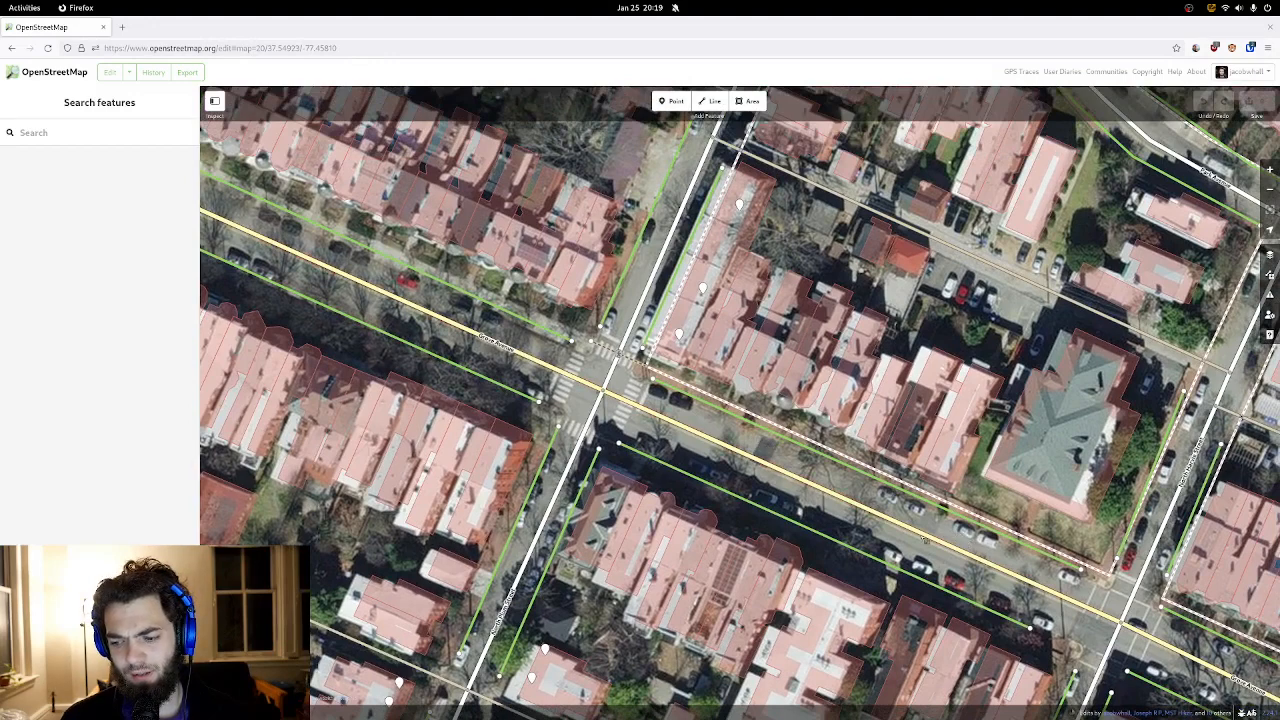
{"action": "left_click", "coordinate": [1269, 254]}
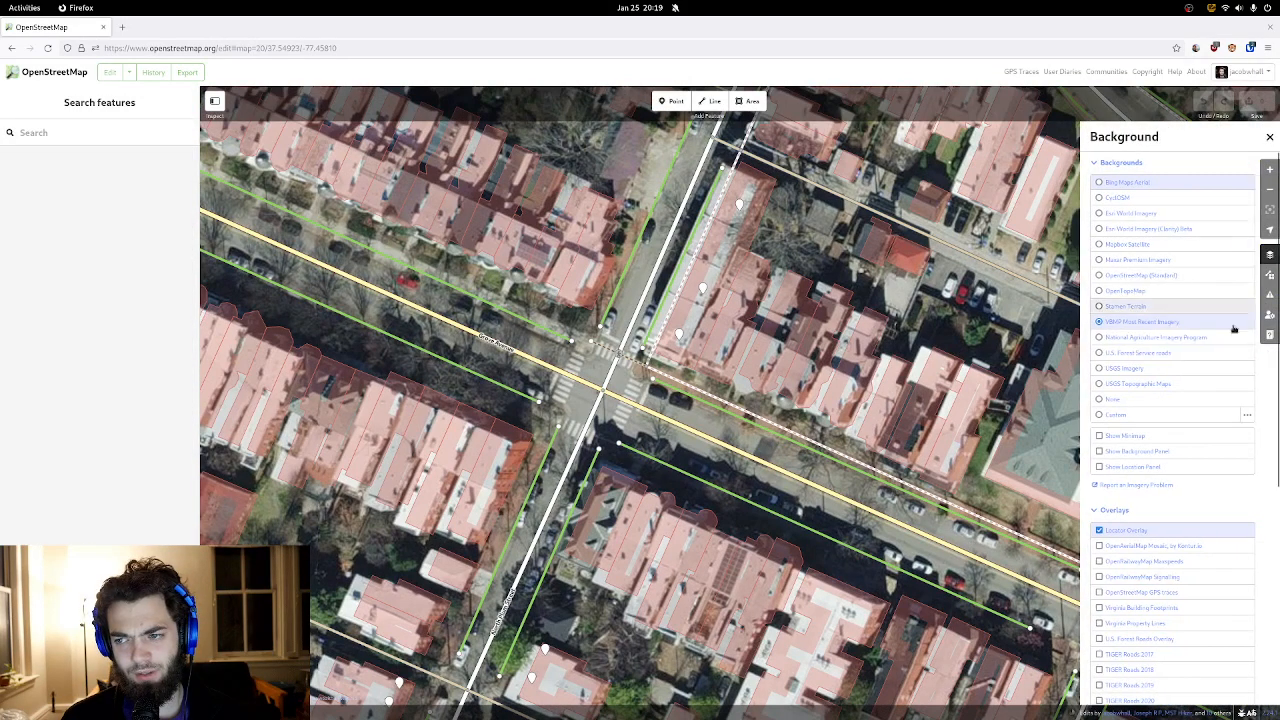
{"action": "left_click_drag", "start_coordinate": [1204, 618], "coordinate": [1225, 613]}
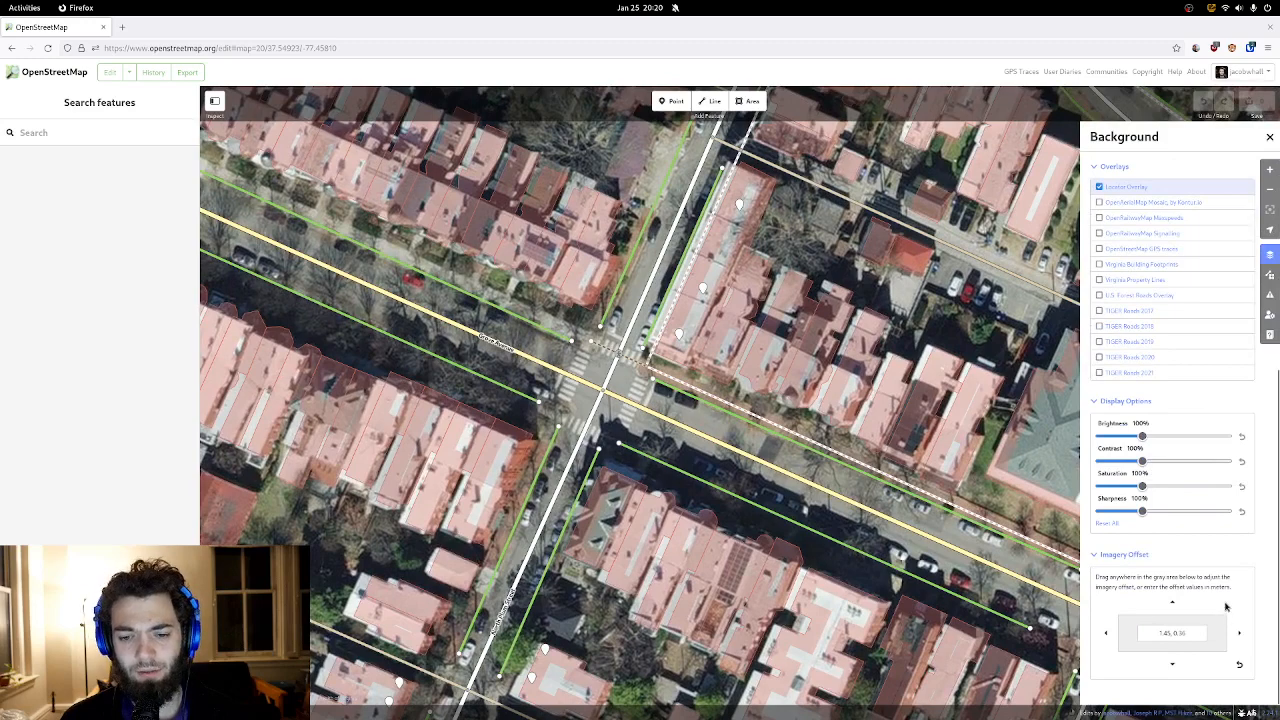
{"action": "left_click", "coordinate": [1270, 137]}
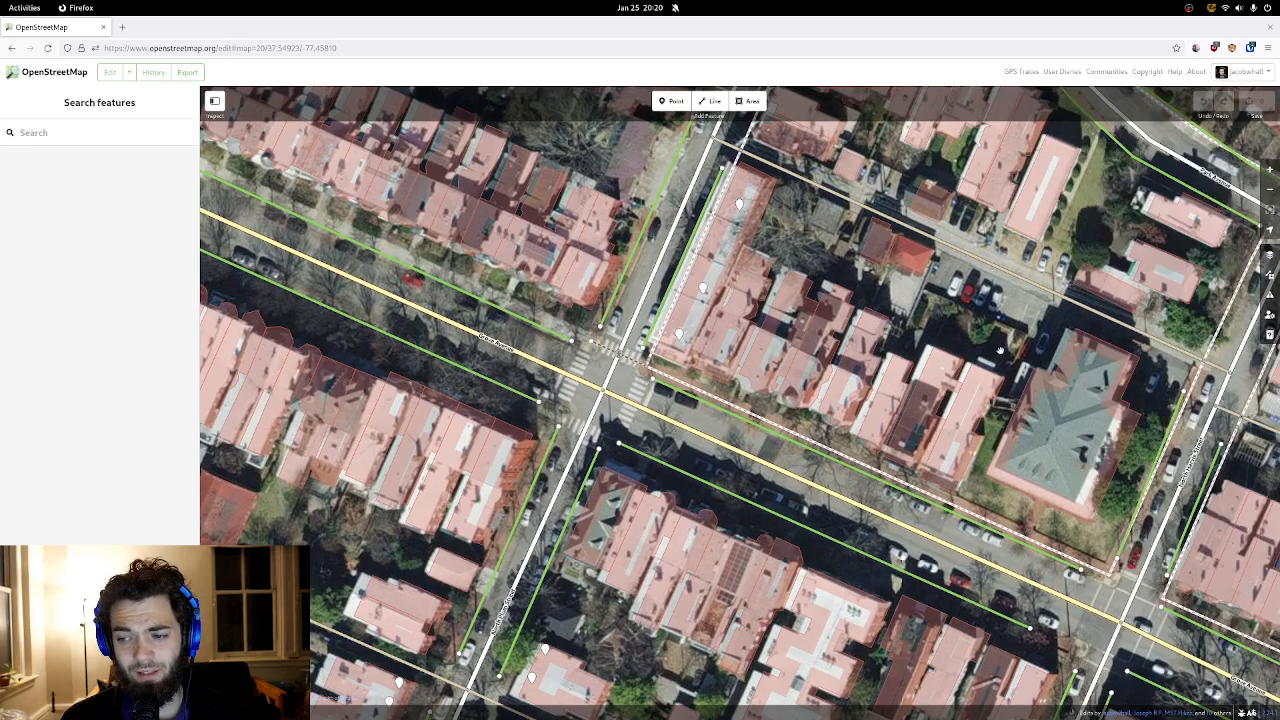
Step: Return to Grove Avenue near North Lombardy Street and start a new line there
{"action": "left_click_drag", "start_coordinate": [1000, 340], "coordinate": [780, 145]}
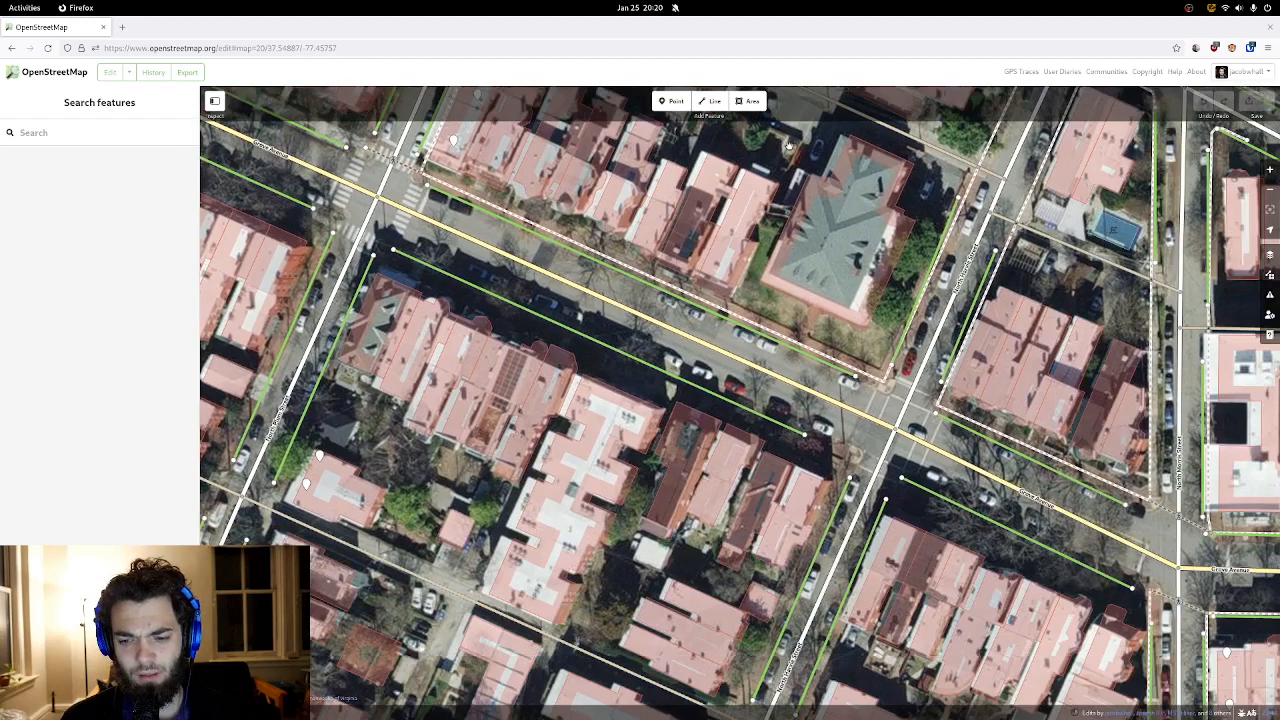
{"action": "scroll", "coordinate": [830, 365], "scroll_direction": "down", "scroll_amount": 5}
{"action": "scroll", "coordinate": [830, 365], "scroll_direction": "up", "scroll_amount": 3}
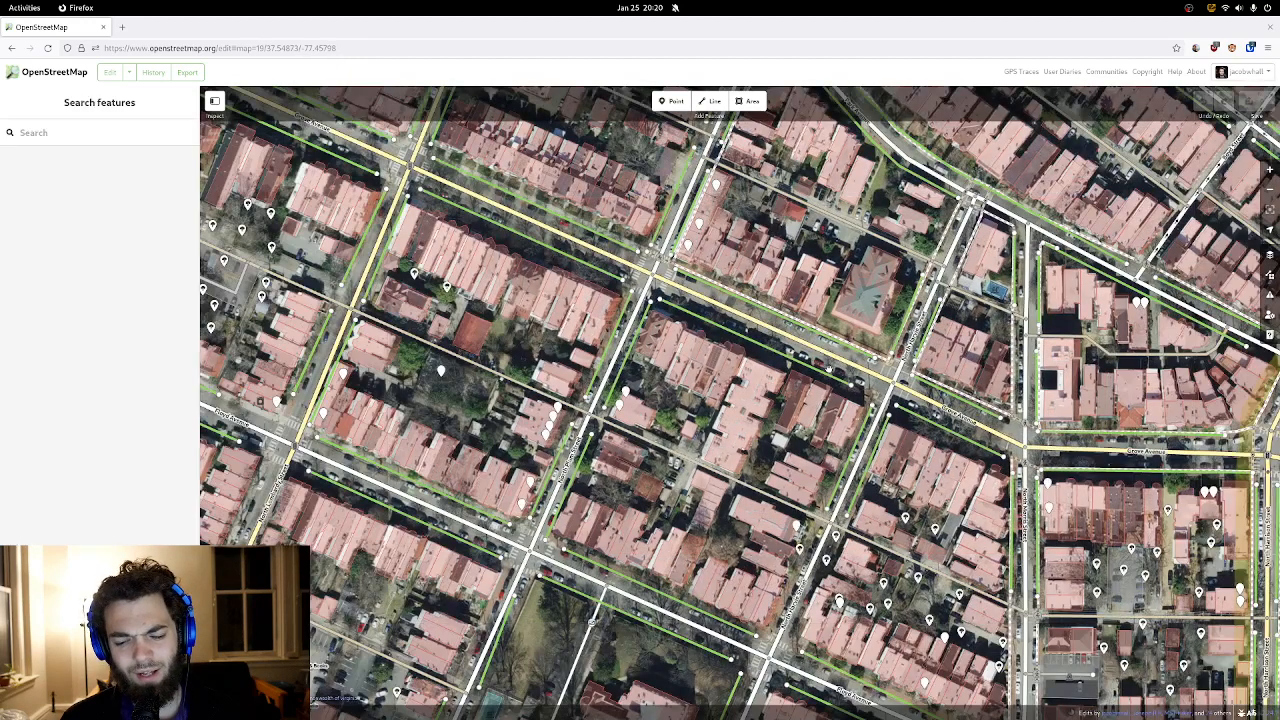
{"action": "left_click", "coordinate": [745, 415]}
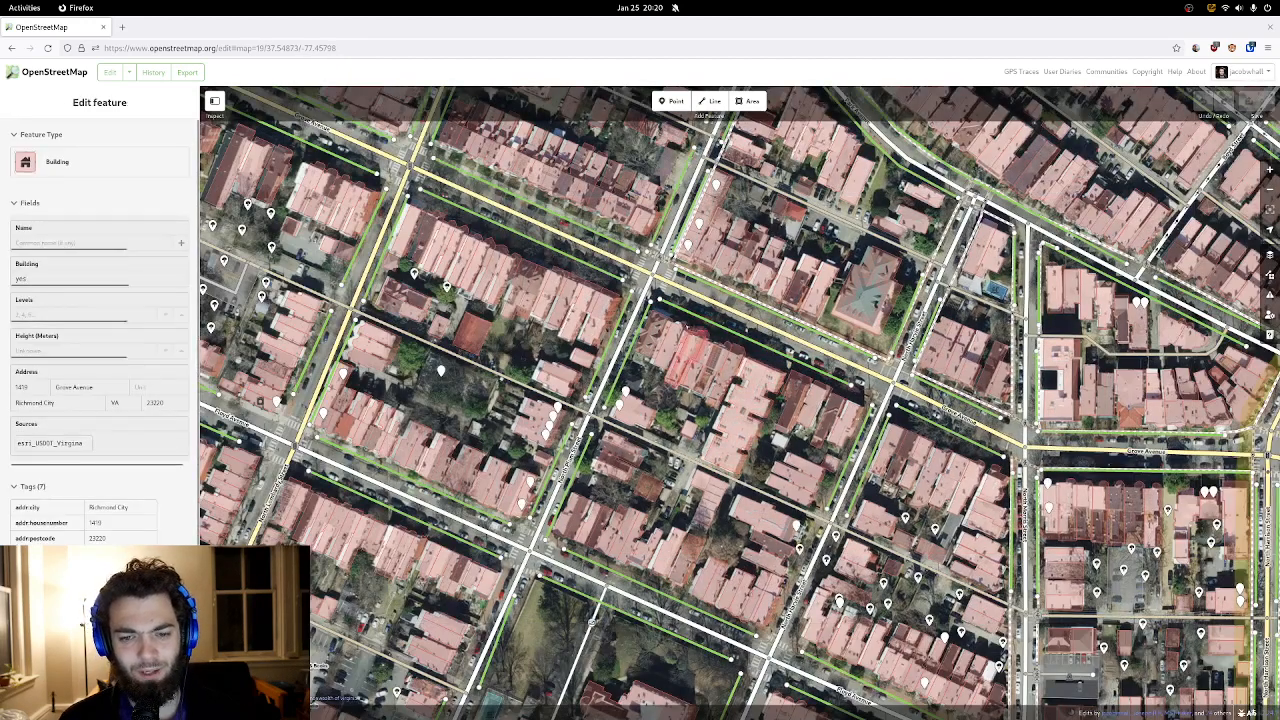
{"action": "left_click", "coordinate": [585, 236]}
{"action": "left_click_drag", "start_coordinate": [585, 236], "coordinate": [707, 366]}
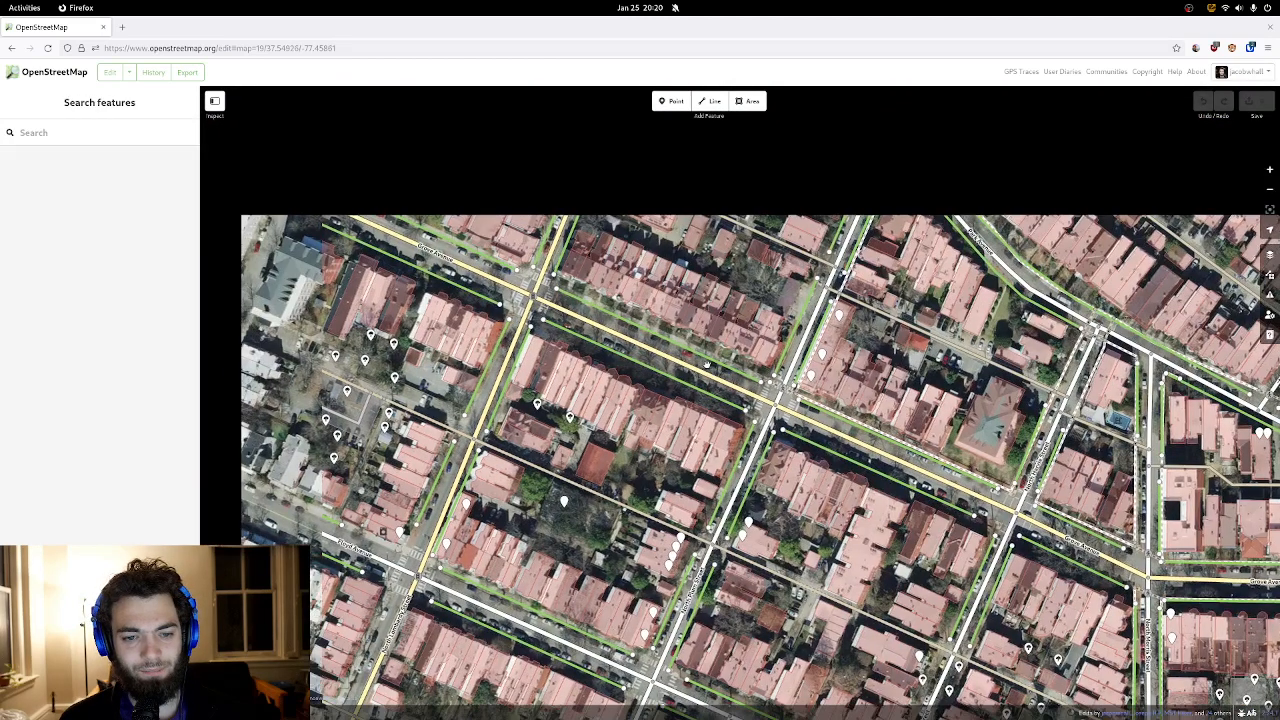
{"action": "scroll", "coordinate": [690, 362], "scroll_direction": "up", "scroll_amount": 1}
{"action": "left_click", "coordinate": [688, 365]}
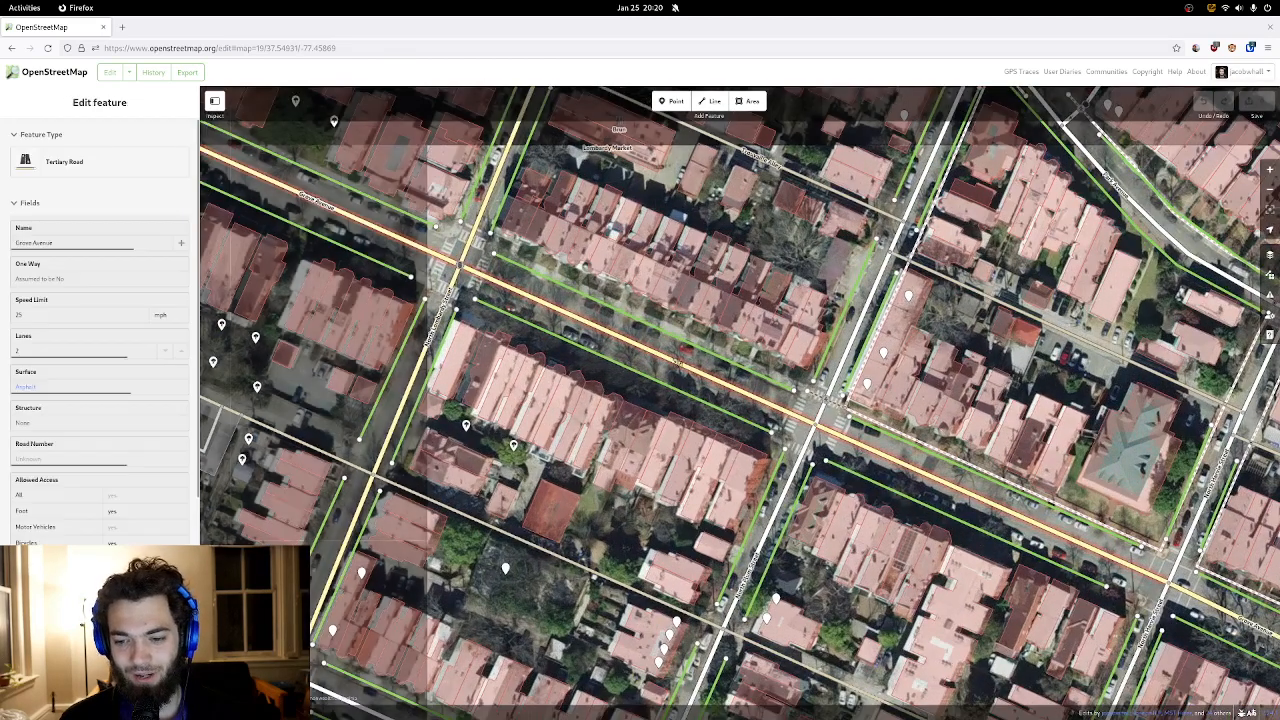
{"action": "key", "text": "Escape"}
{"action": "left_click", "coordinate": [710, 101]}
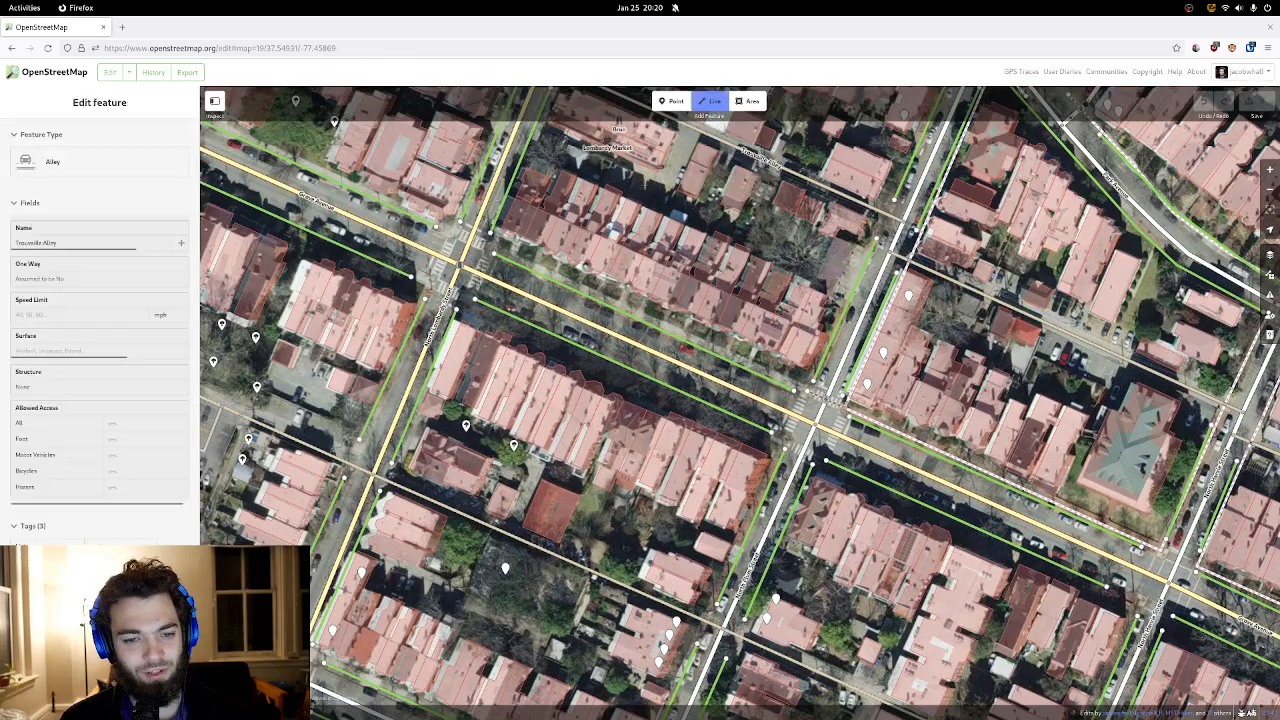
{"action": "scroll", "coordinate": [465, 265], "scroll_direction": "up", "scroll_amount": 2}
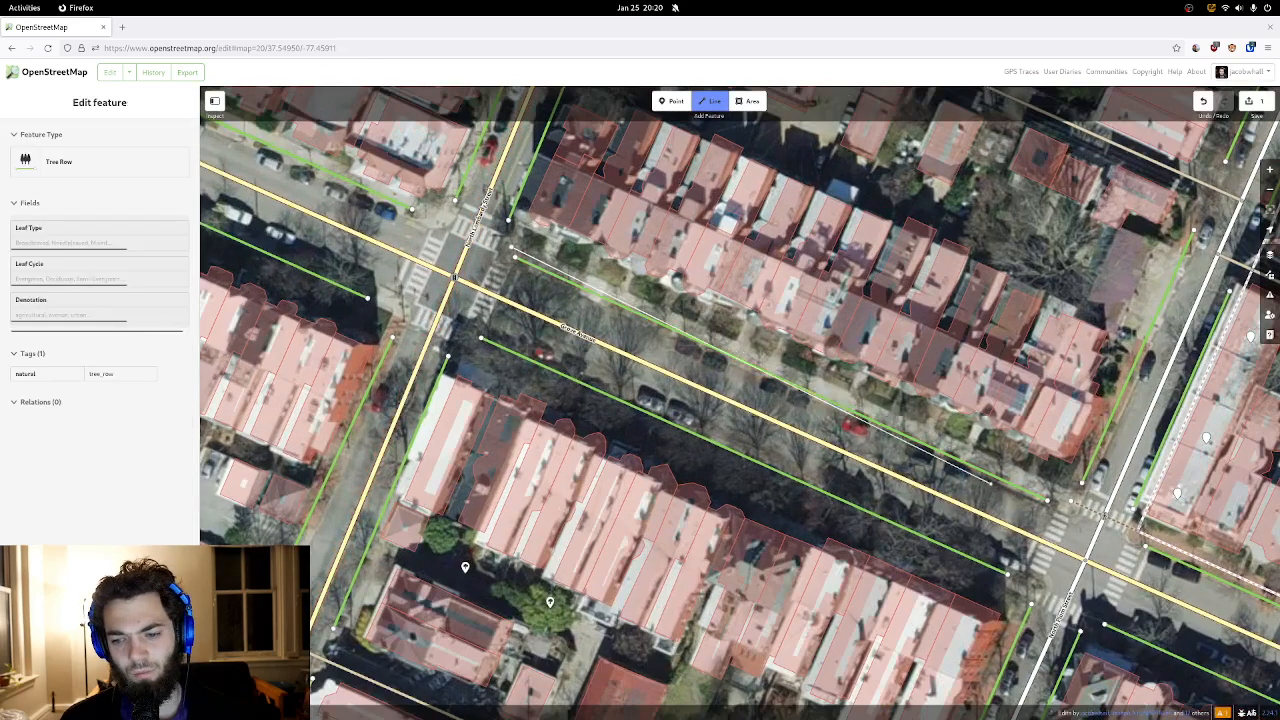
Step: Draw a line along Grove Avenue's north side and tag it Sidewalk
{"action": "left_click", "coordinate": [512, 250]}
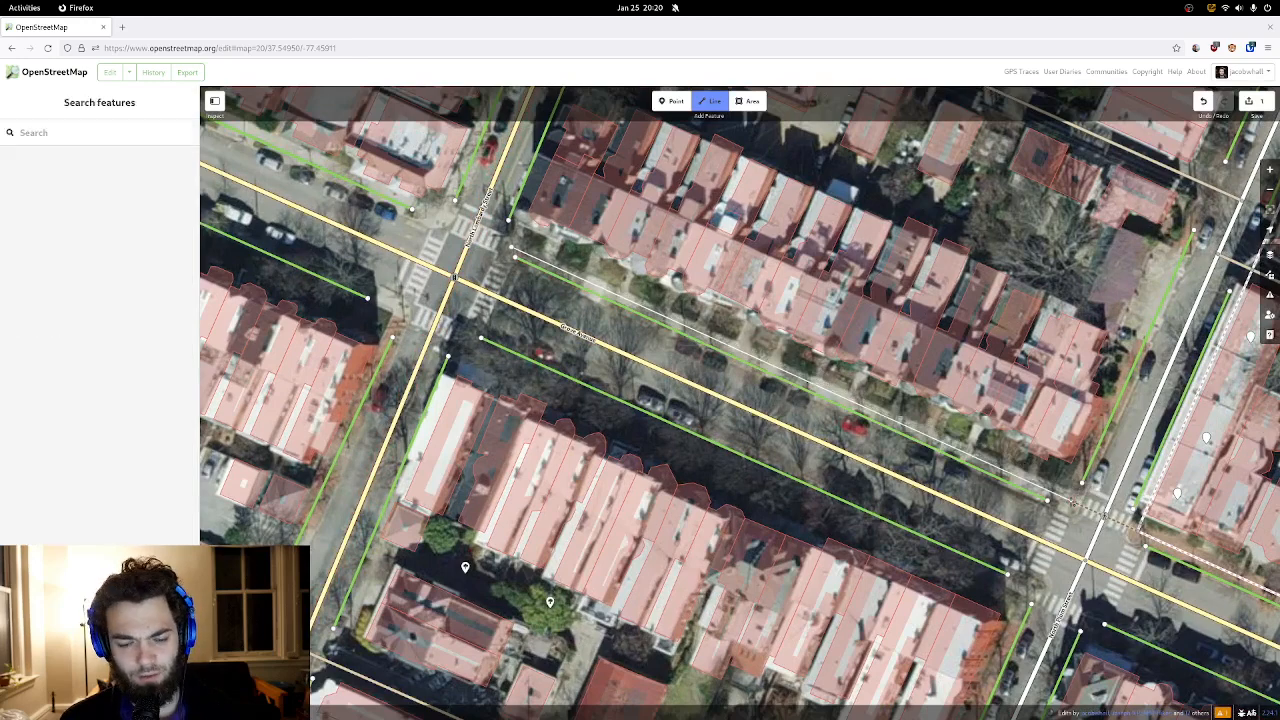
{"action": "double_click", "coordinate": [1073, 502]}
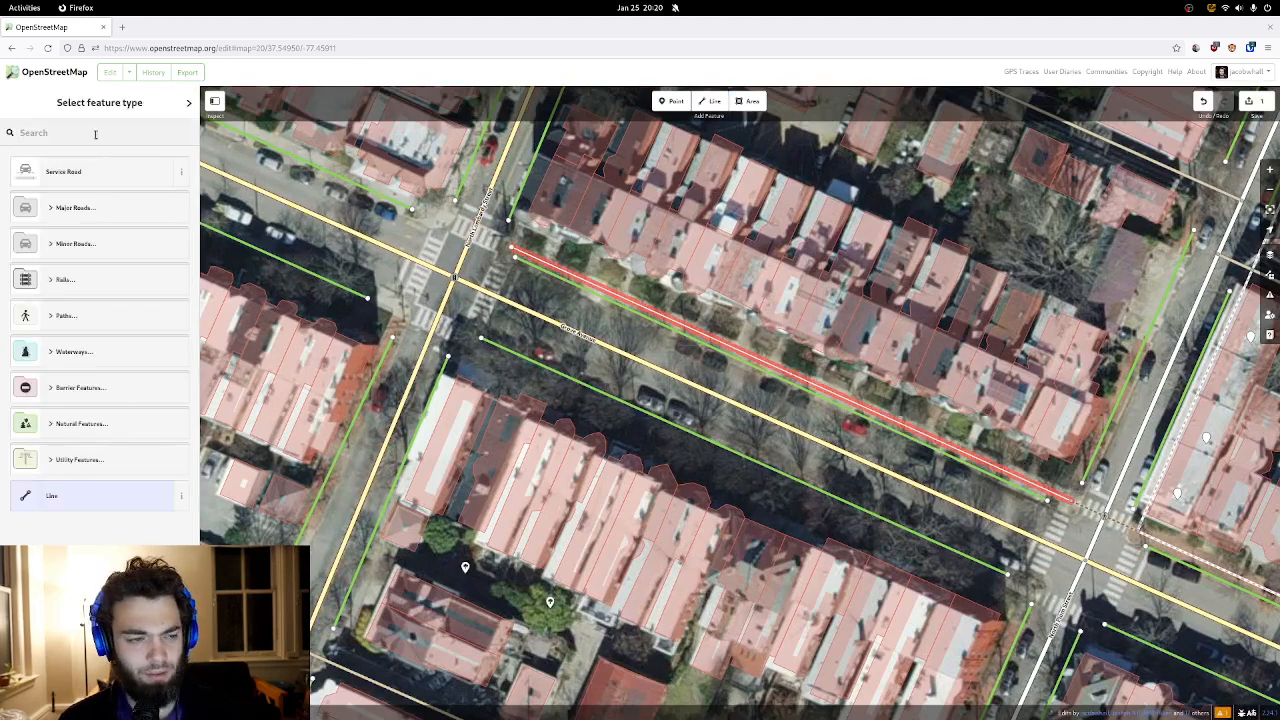
{"action": "type", "text": "side"}
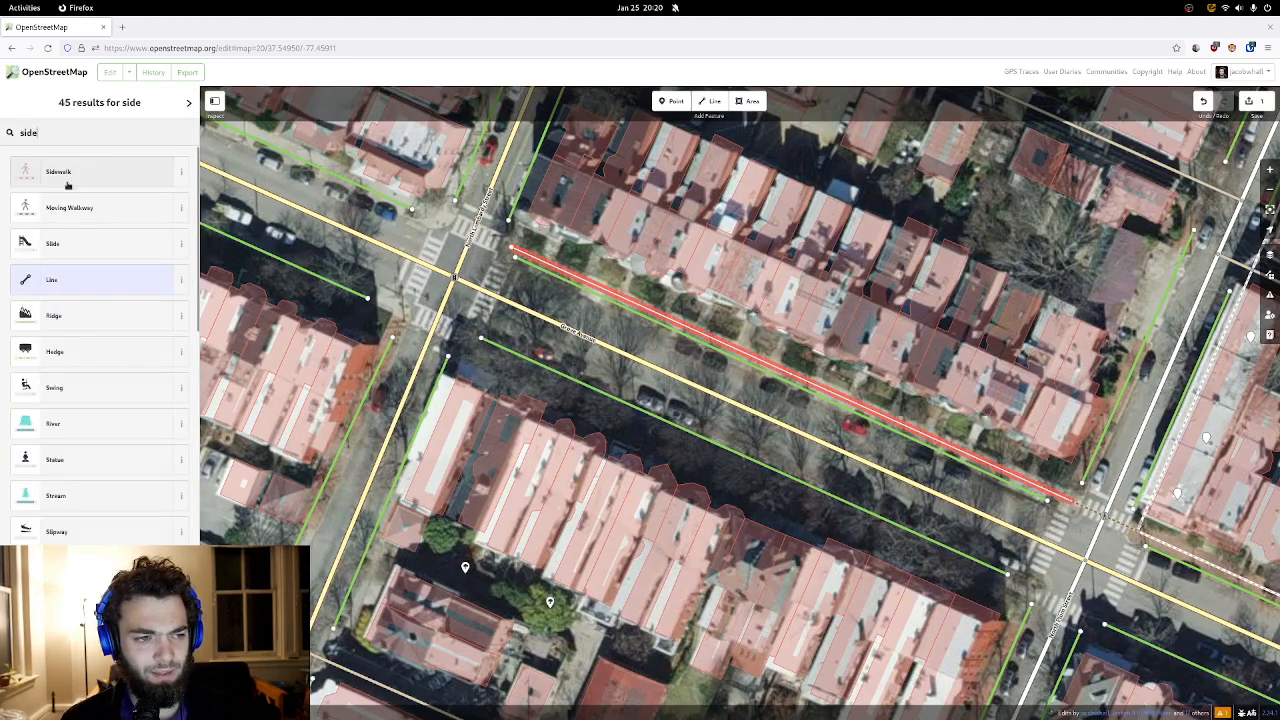
{"action": "left_click", "coordinate": [90, 172]}
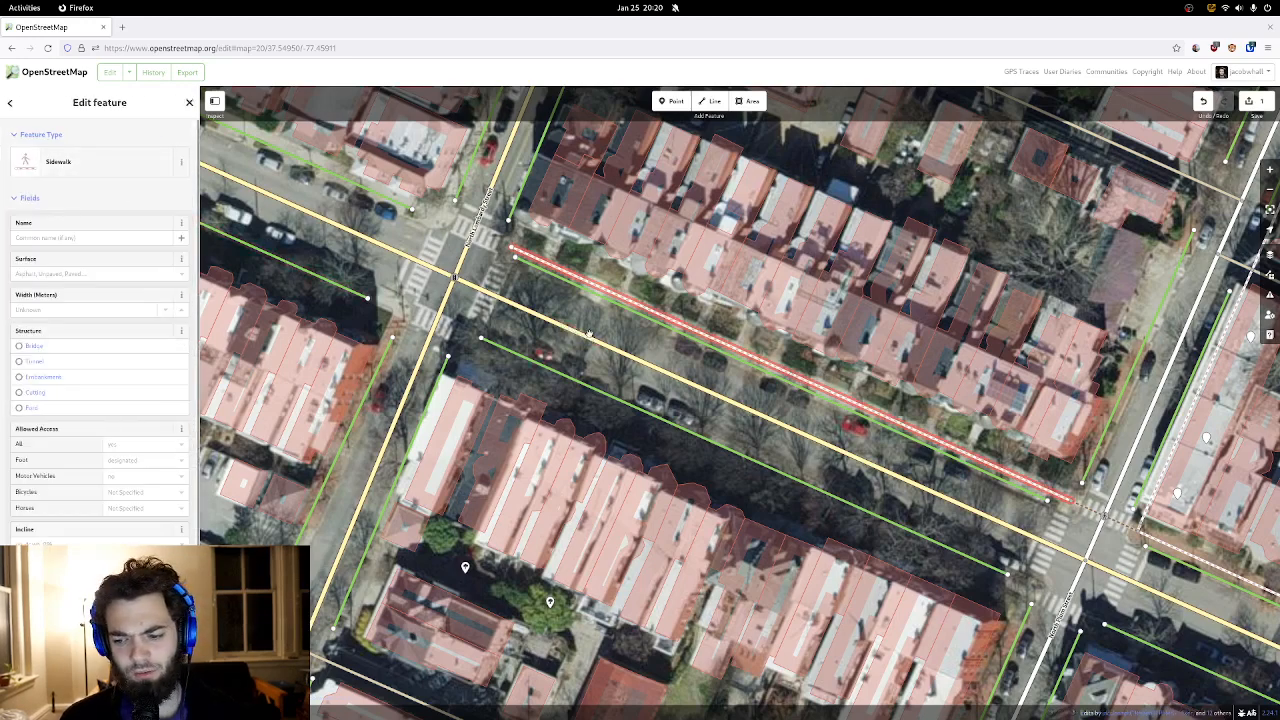
Step: Draw a second Sidewalk line along the south side of Grove Avenue
{"action": "left_click", "coordinate": [712, 101]}
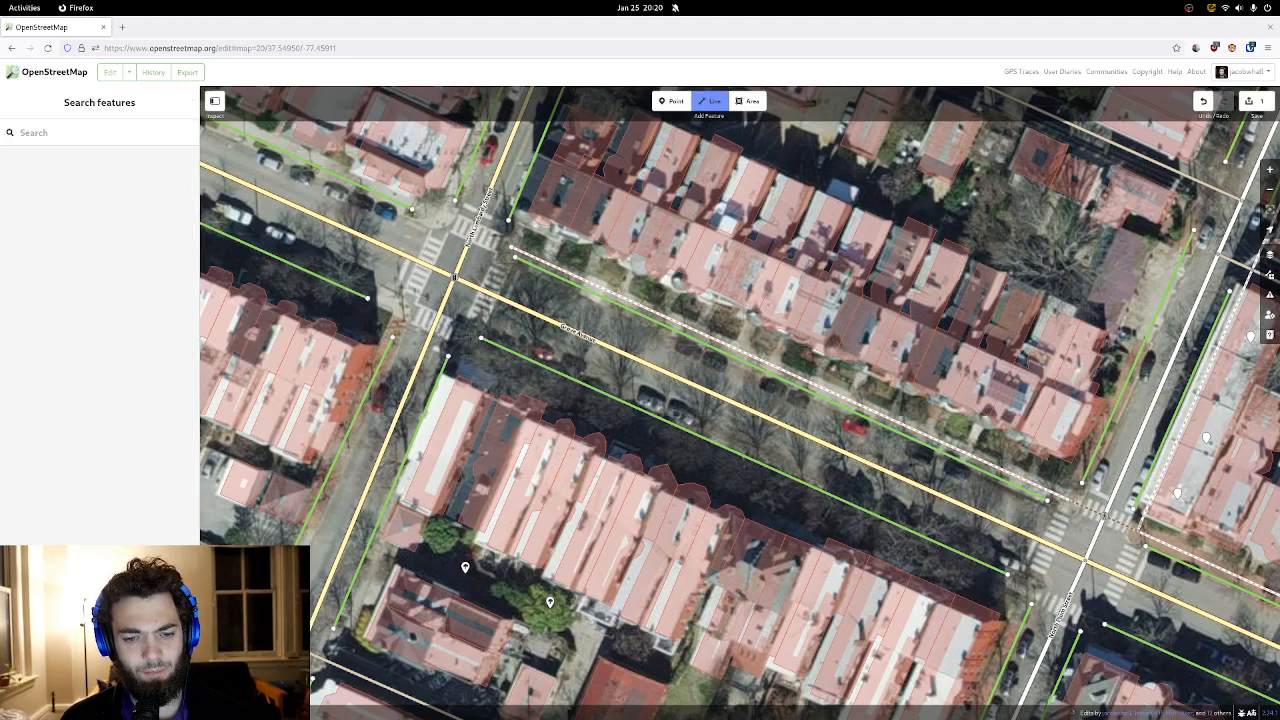
{"action": "left_click", "coordinate": [469, 336]}
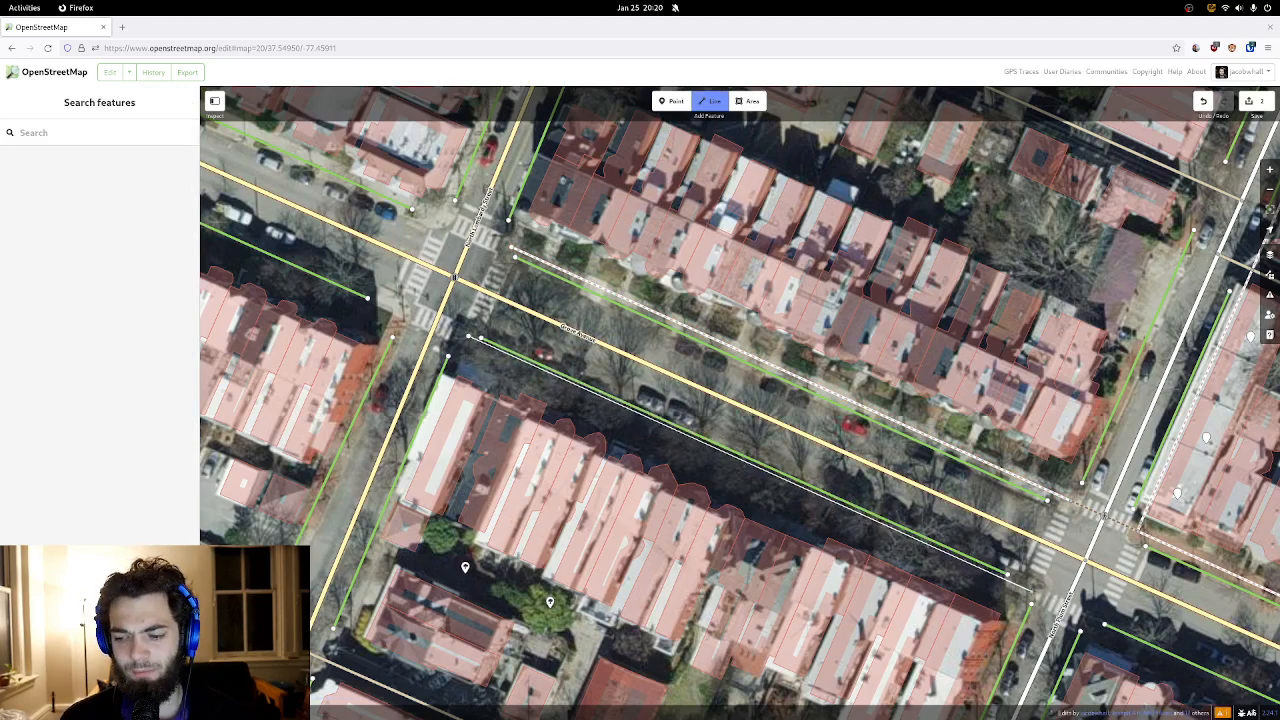
{"action": "double_click", "coordinate": [1031, 596]}
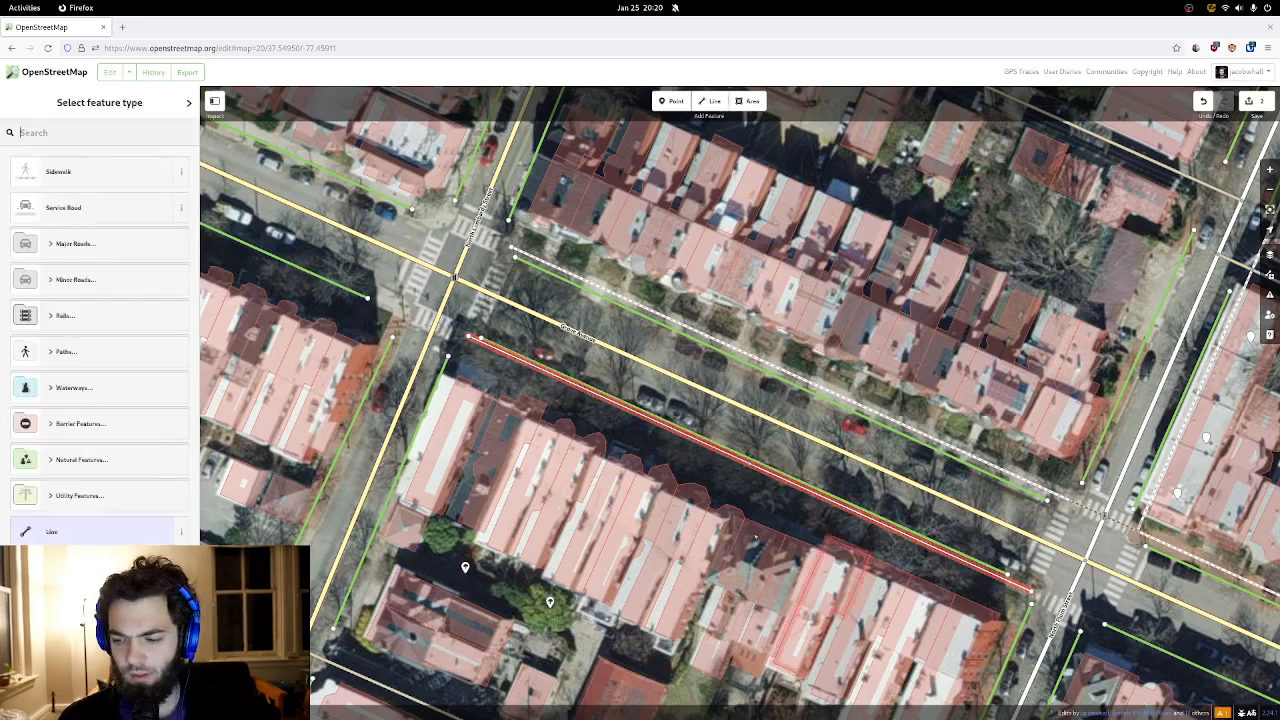
{"action": "key", "text": "Return"}
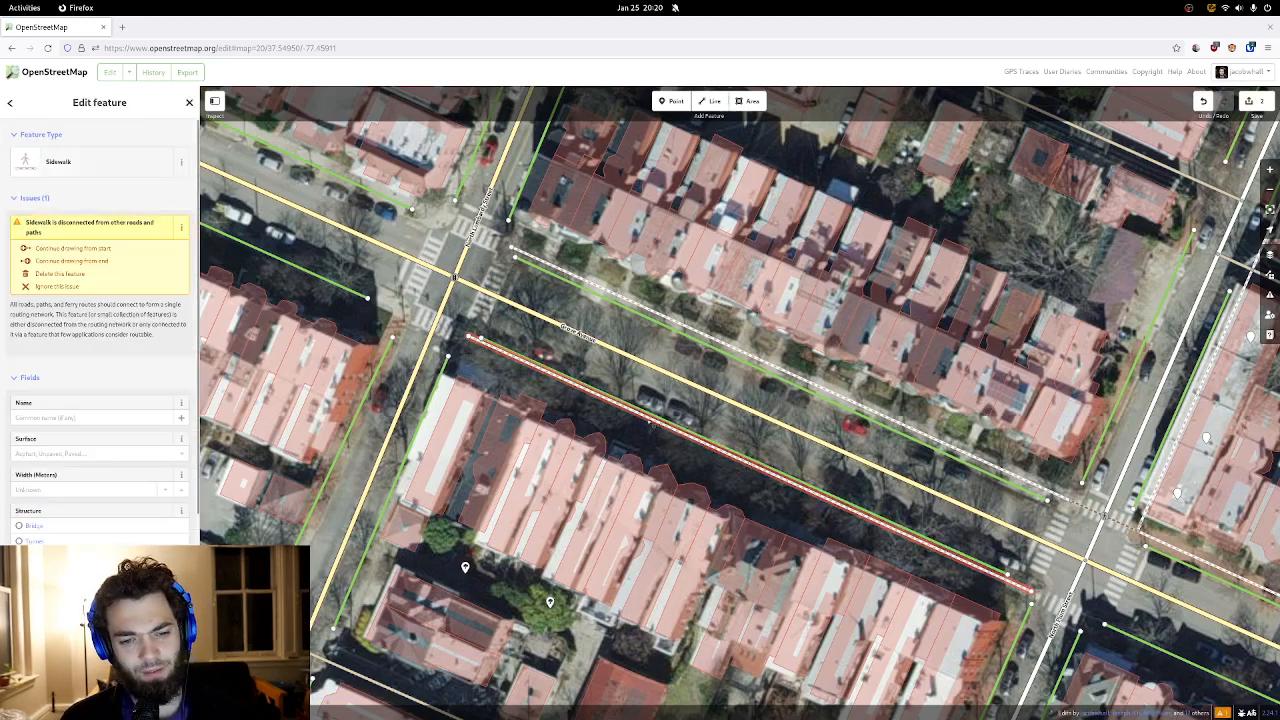
{"action": "key", "text": "Escape"}
Step: Pan along Grove Avenue toward the next intersection and start another line
{"action": "left_click", "coordinate": [1030, 598]}
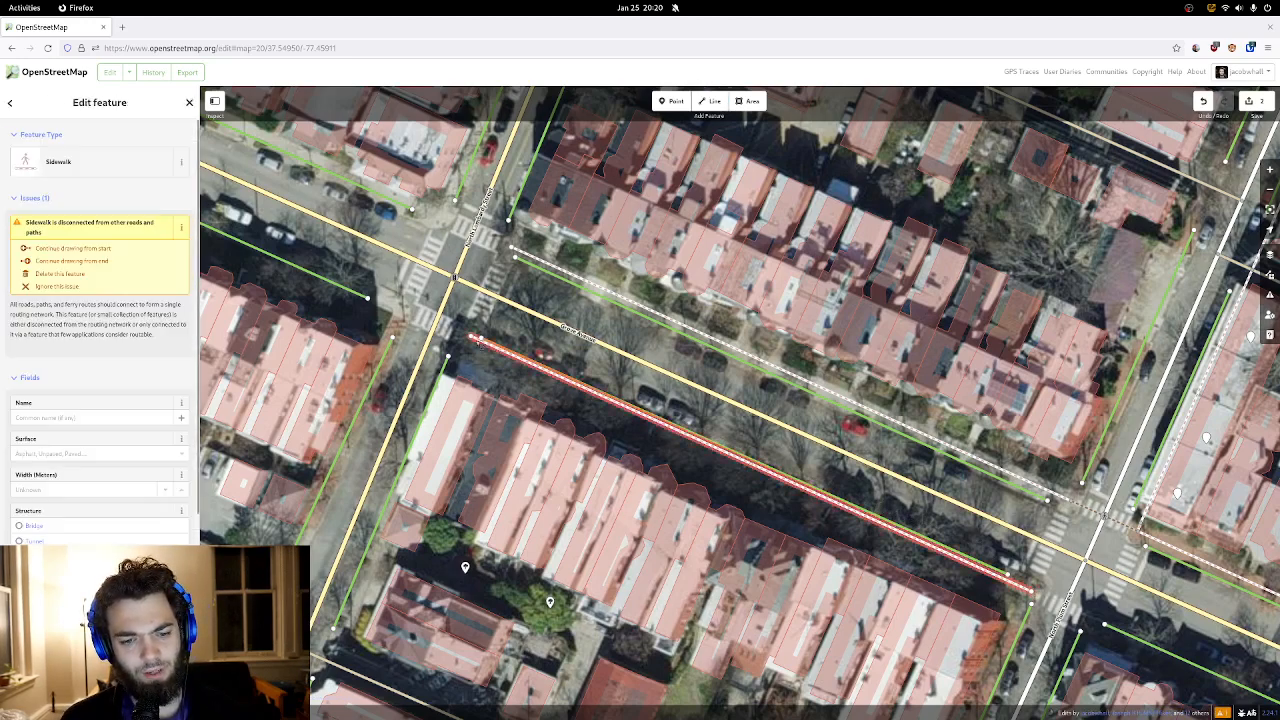
{"action": "left_click_drag", "start_coordinate": [1033, 603], "coordinate": [815, 465]}
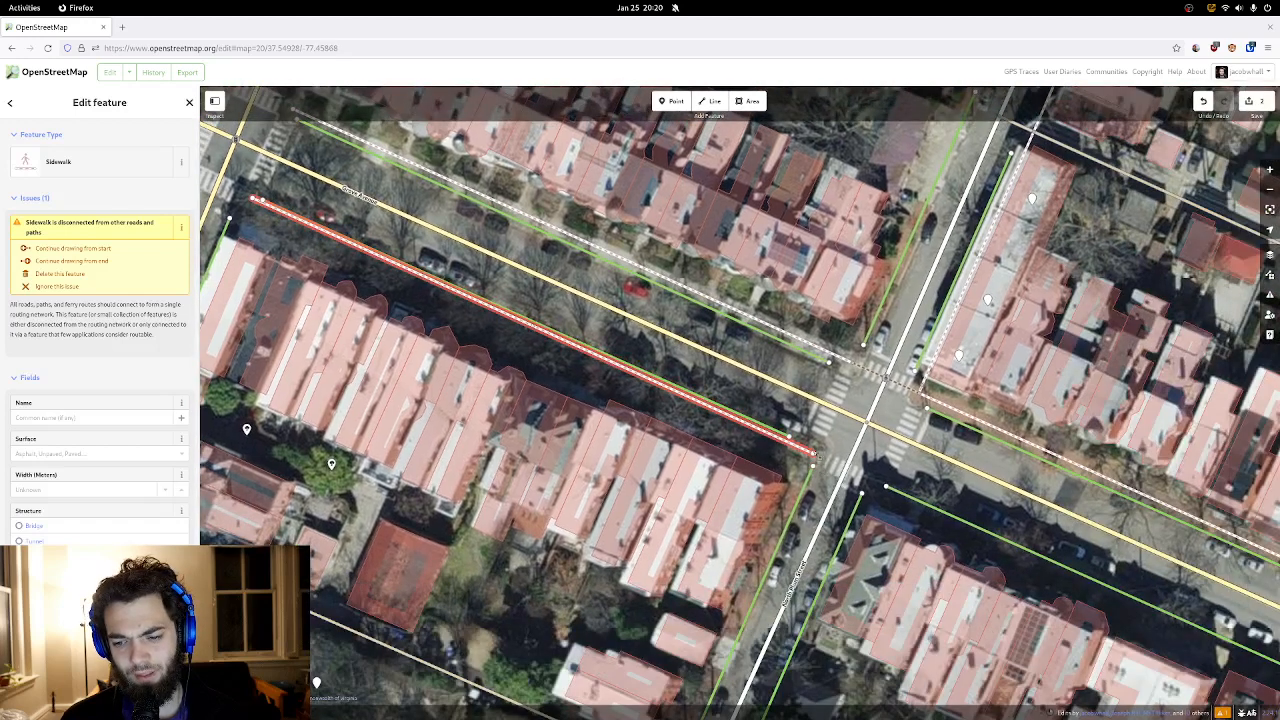
{"action": "key", "text": "Escape"}
{"action": "left_click", "coordinate": [824, 453]}
{"action": "left_click_drag", "start_coordinate": [826, 452], "coordinate": [611, 342]}
{"action": "left_click", "coordinate": [706, 100]}
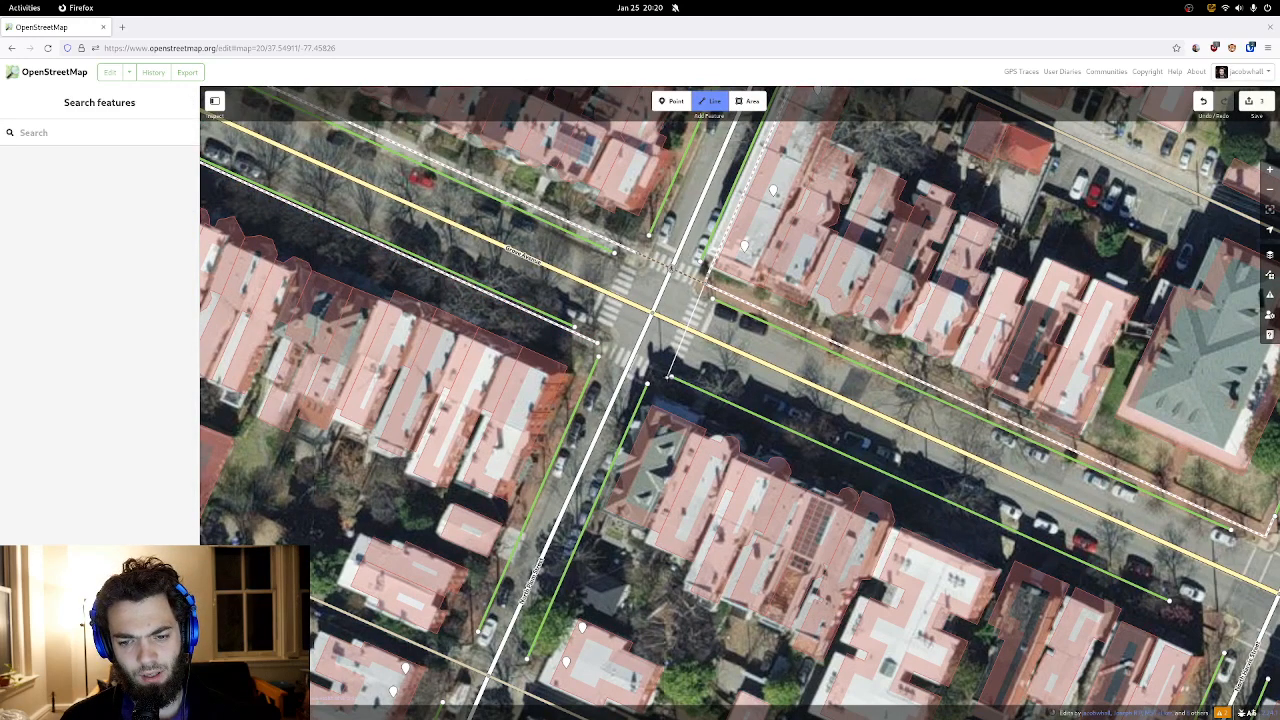
Step: Draw a line across Grove Avenue, tag it Marked Crossing, and inspect its road node
{"action": "scroll", "coordinate": [670, 377], "scroll_direction": "up", "scroll_amount": 5}
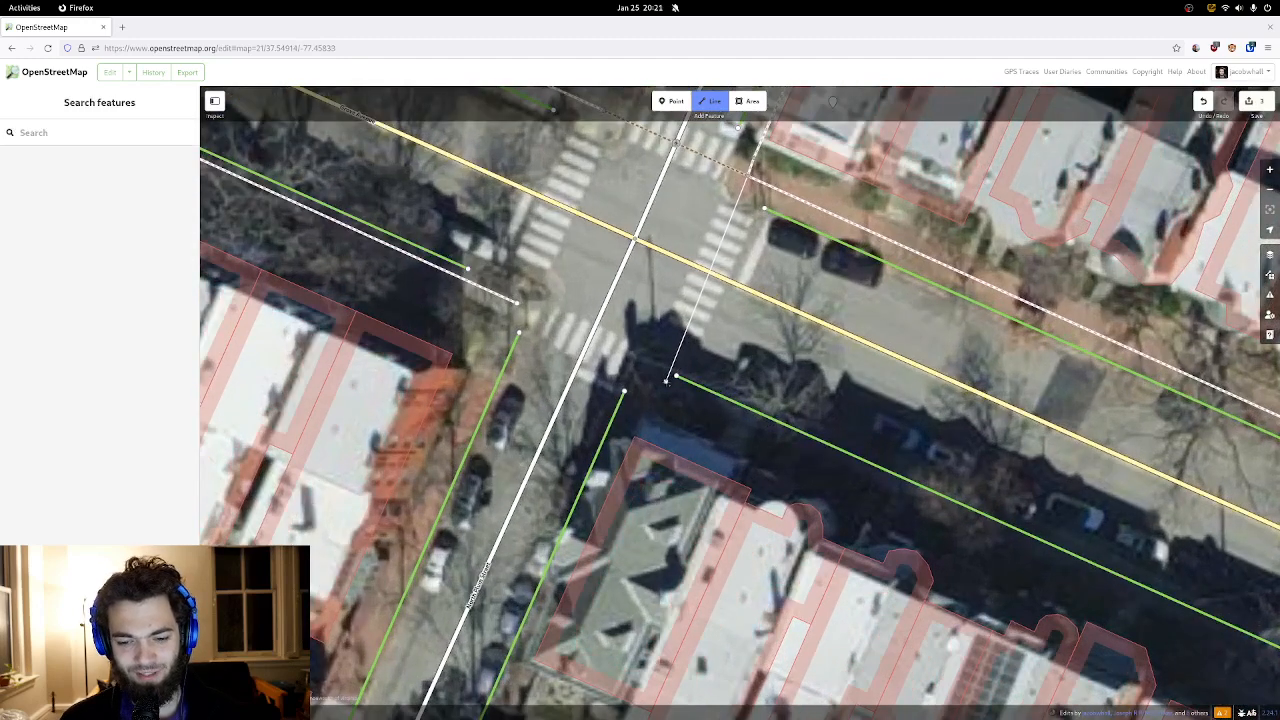
{"action": "double_click", "coordinate": [666, 381]}
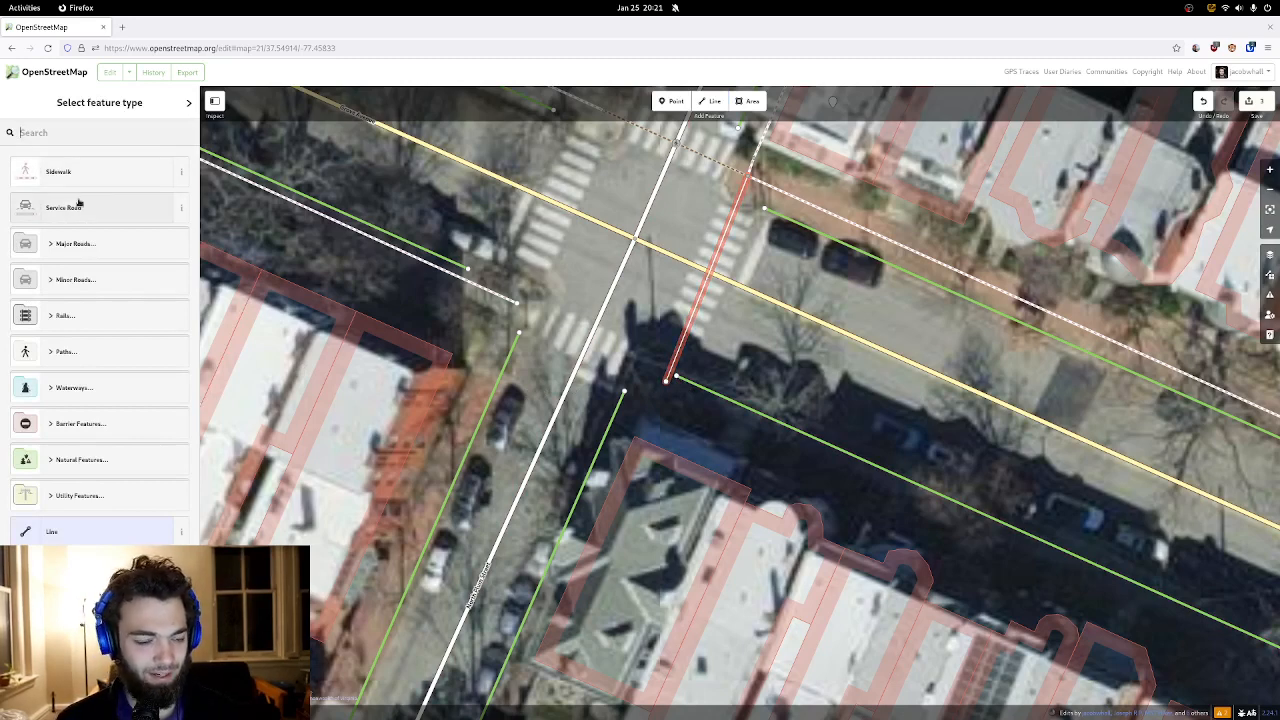
{"action": "type", "text": "cross"}
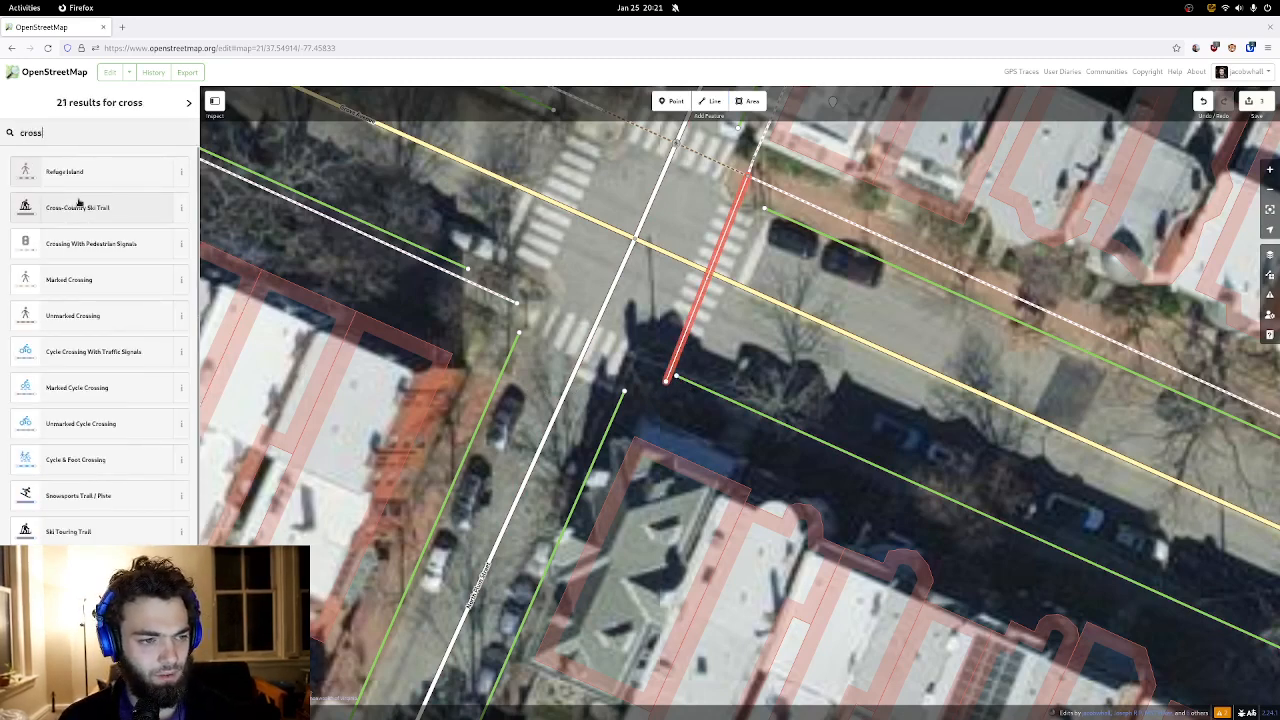
{"action": "left_click", "coordinate": [97, 280]}
{"action": "left_click_drag", "start_coordinate": [606, 394], "coordinate": [668, 392]}
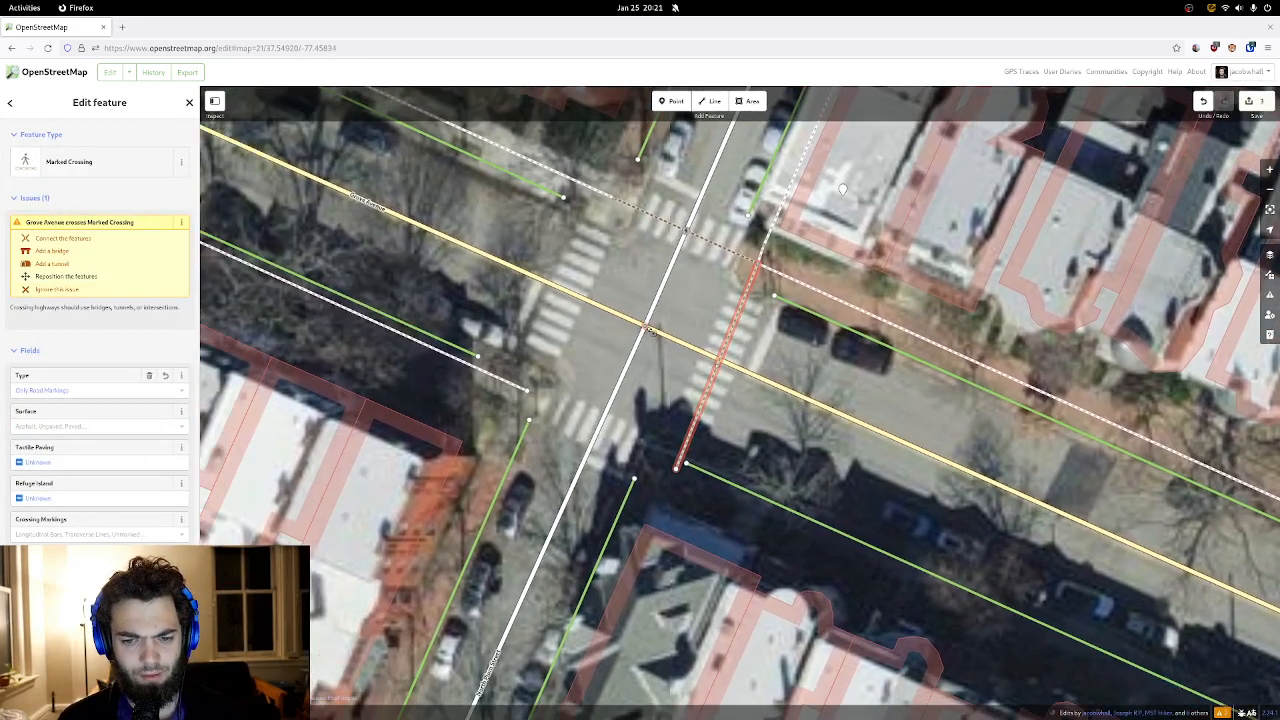
{"action": "left_click", "coordinate": [647, 330]}
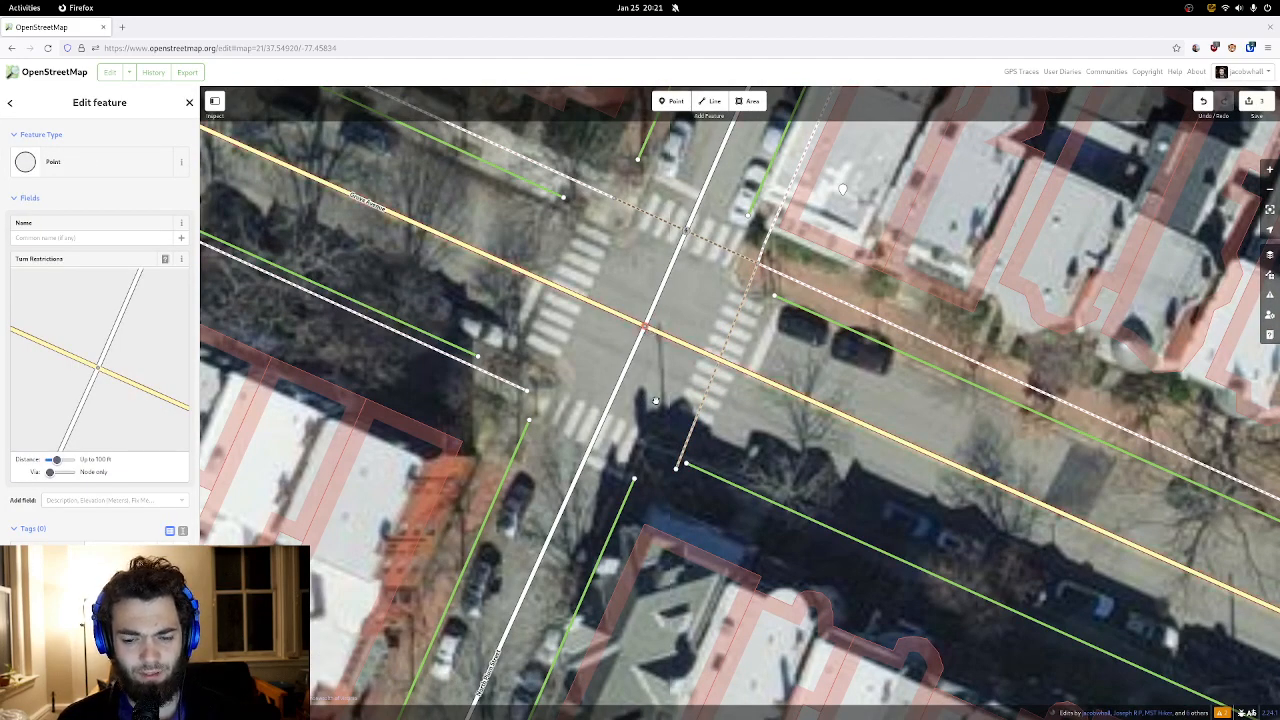
{"action": "left_click_drag", "start_coordinate": [659, 410], "coordinate": [621, 364]}
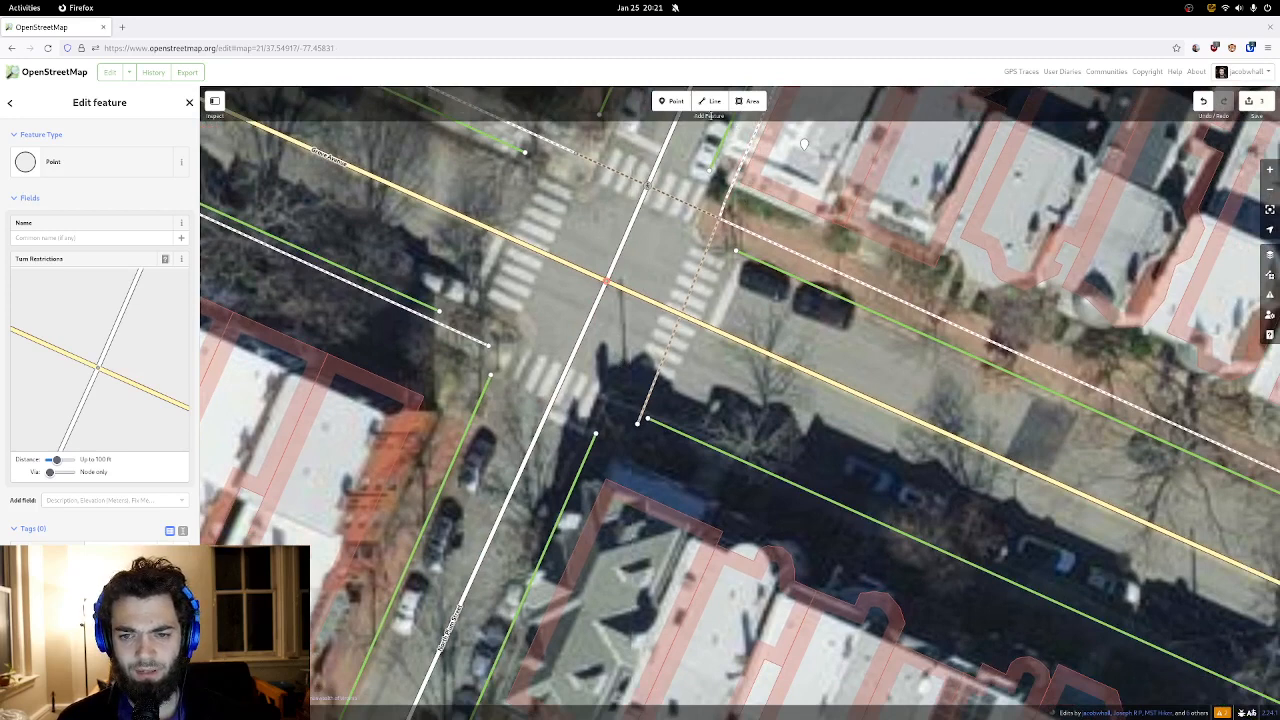
Step: Draw a second Marked Crossing from the southeast sidewalk end to the far sidewalk
{"action": "left_click", "coordinate": [709, 101]}
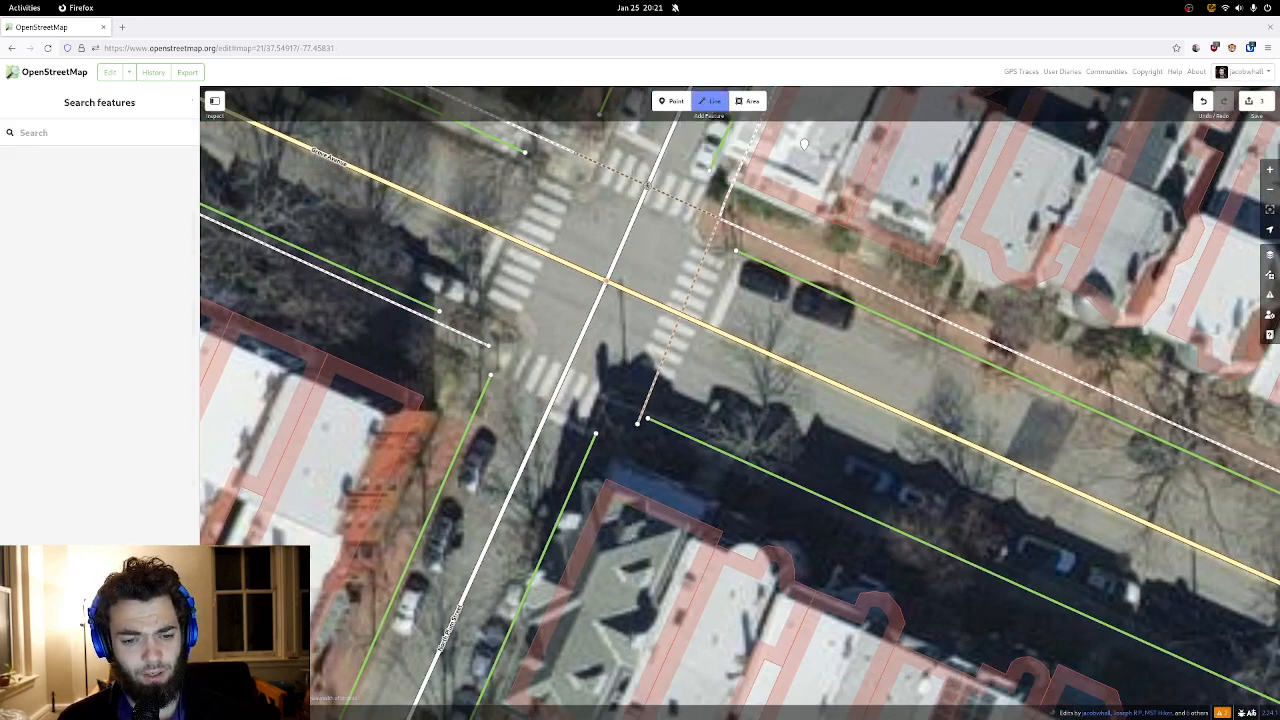
{"action": "left_click", "coordinate": [488, 346]}
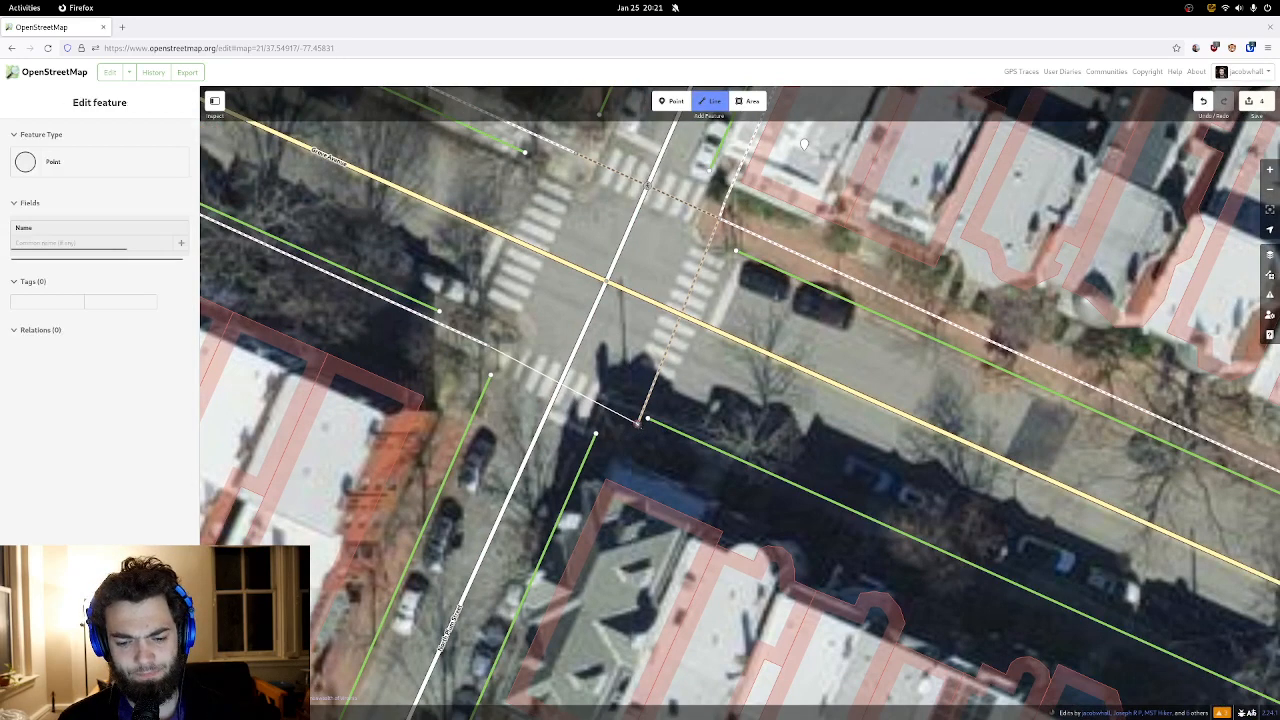
{"action": "left_click", "coordinate": [639, 424]}
{"action": "left_click", "coordinate": [639, 424]}
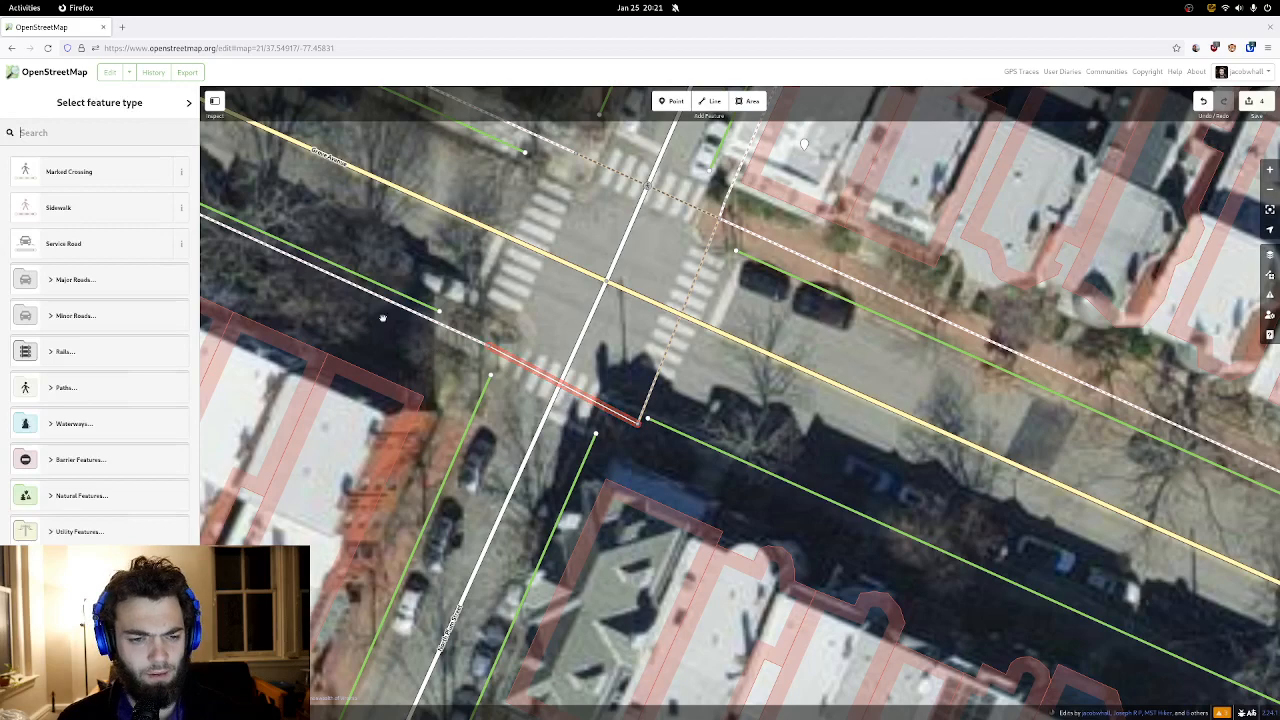
{"action": "left_click", "coordinate": [118, 173]}
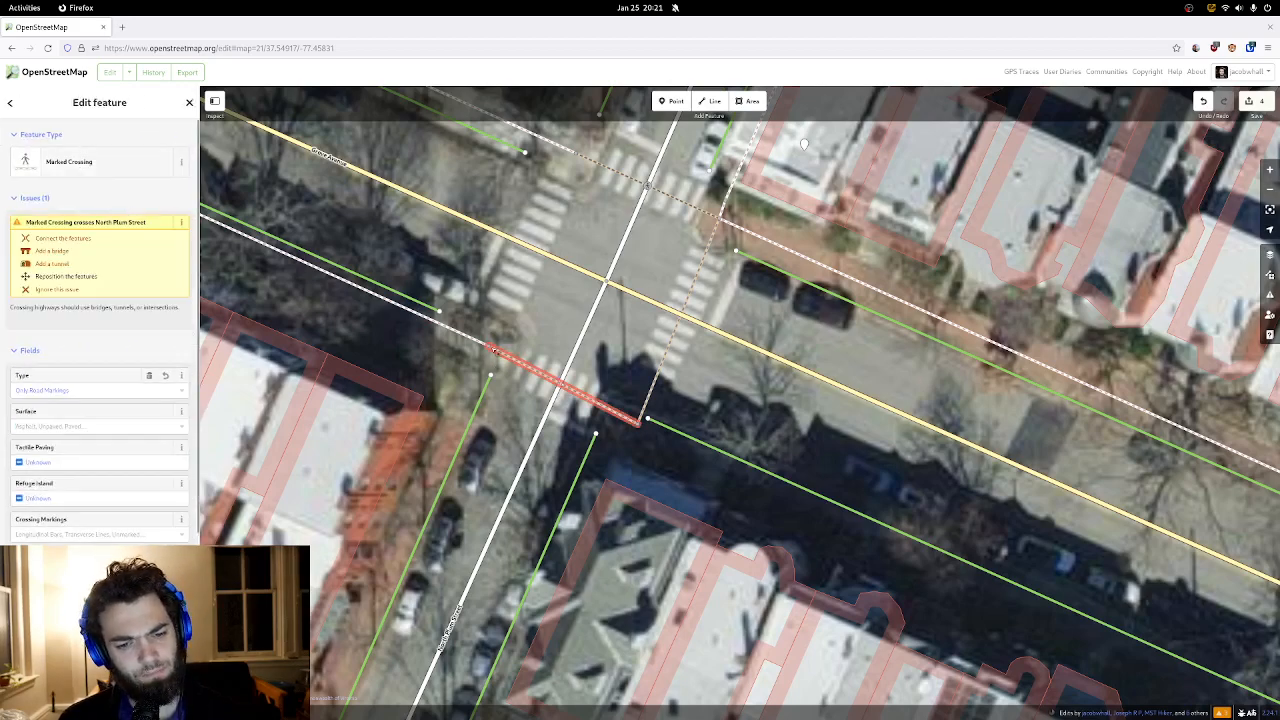
{"action": "key", "text": "Escape"}
Step: Draw a third Marked Crossing from the west-side sidewalk across Grove Avenue
{"action": "left_click", "coordinate": [532, 370]}
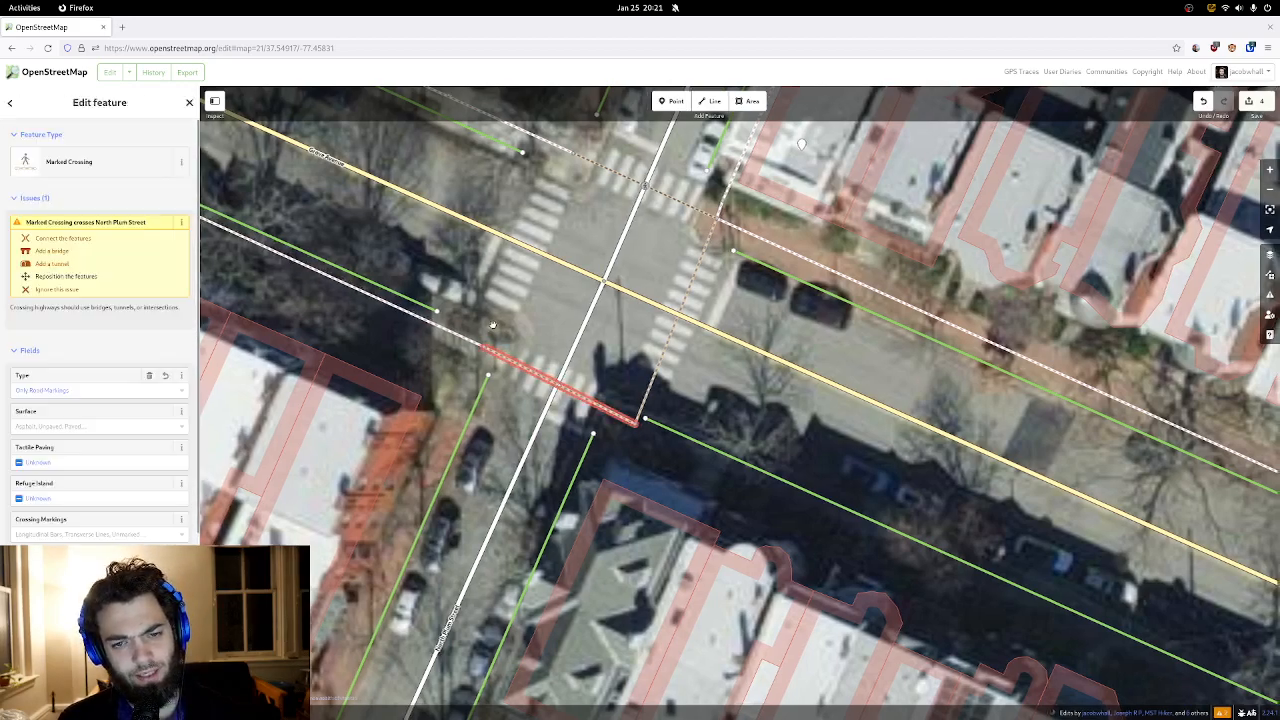
{"action": "left_click_drag", "start_coordinate": [559, 149], "coordinate": [516, 219]}
{"action": "key", "text": "Escape"}
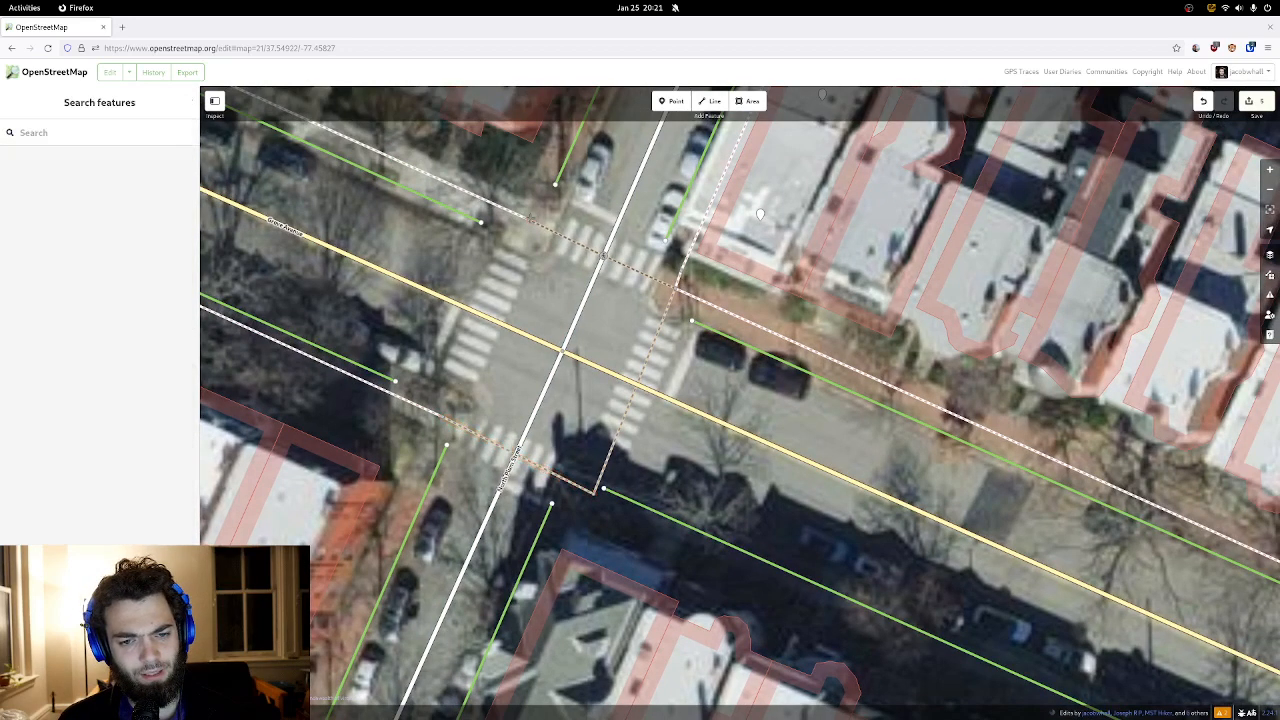
{"action": "left_click", "coordinate": [552, 230]}
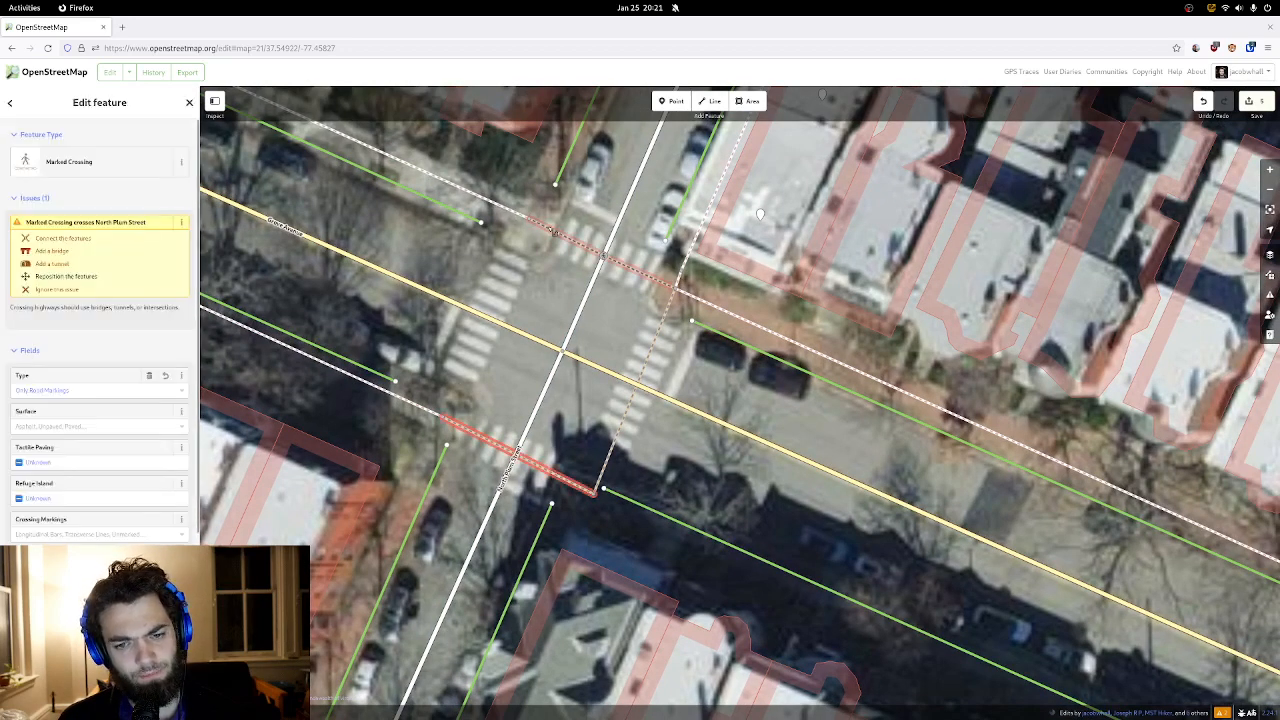
{"action": "left_click", "coordinate": [711, 101]}
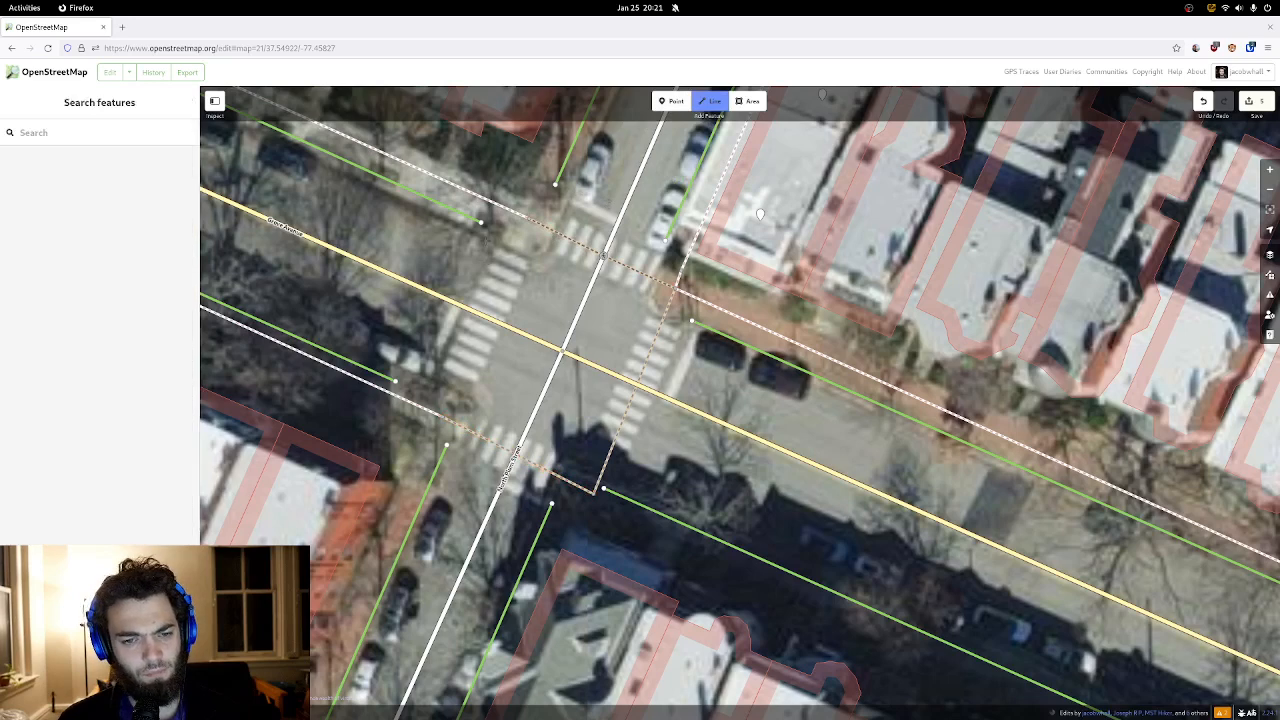
{"action": "left_click", "coordinate": [525, 220]}
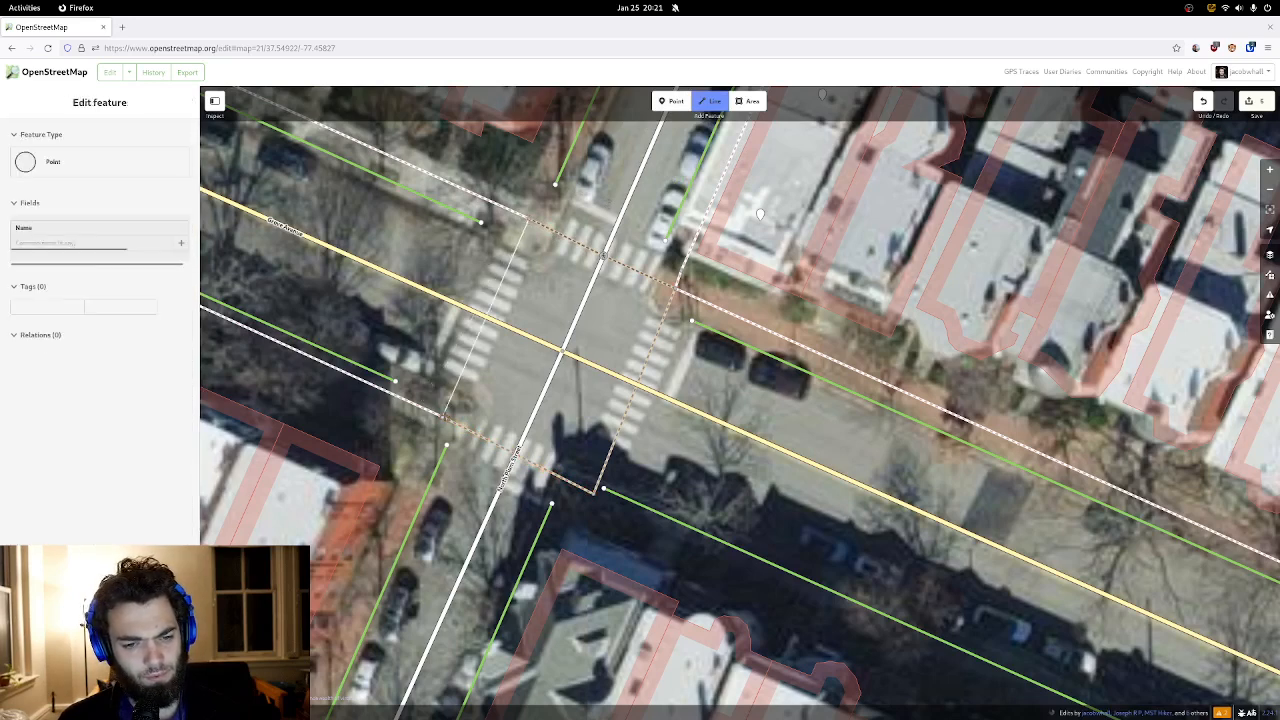
{"action": "double_click", "coordinate": [445, 415]}
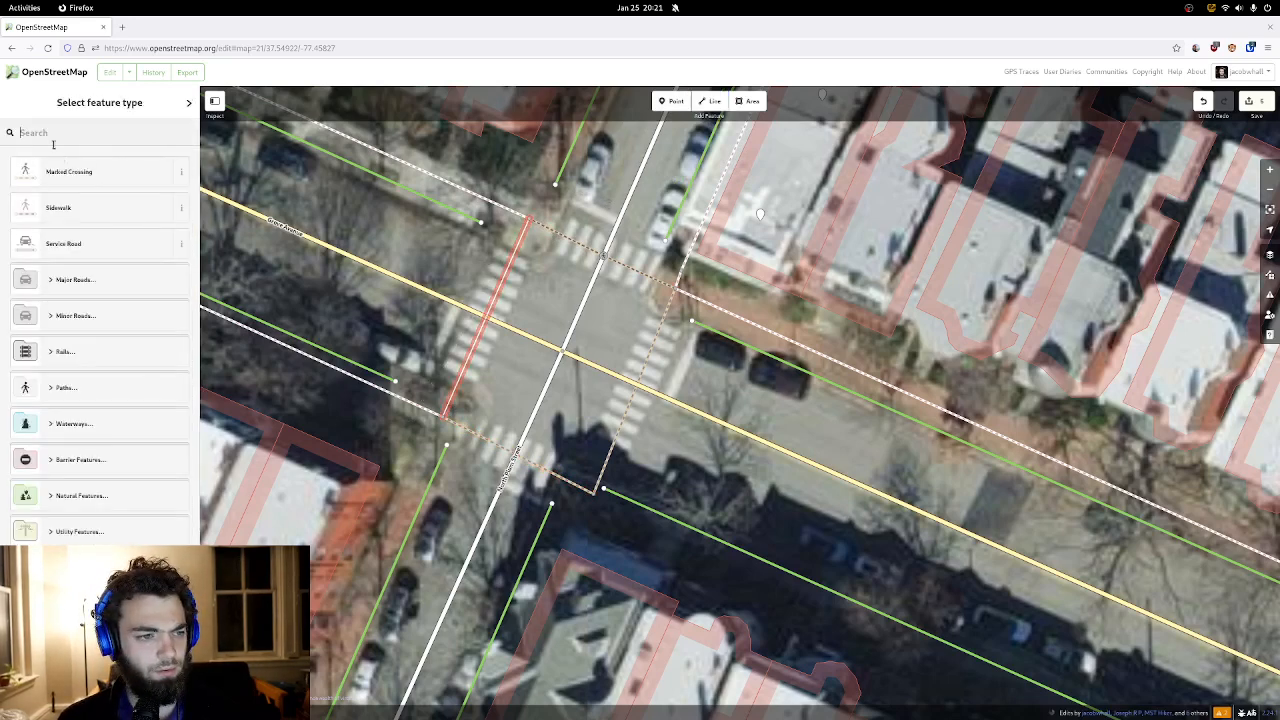
{"action": "left_click", "coordinate": [66, 172]}
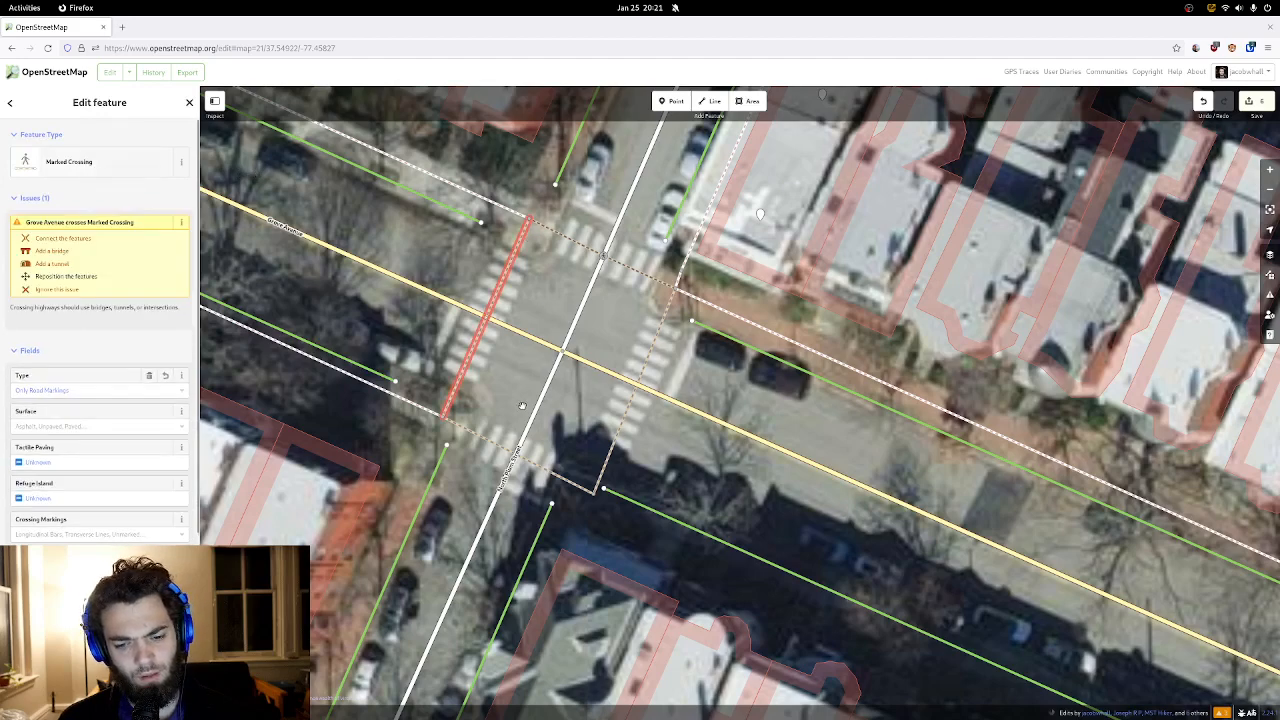
{"action": "left_click_drag", "start_coordinate": [522, 405], "coordinate": [489, 258]}
{"action": "left_click", "coordinate": [713, 101]}
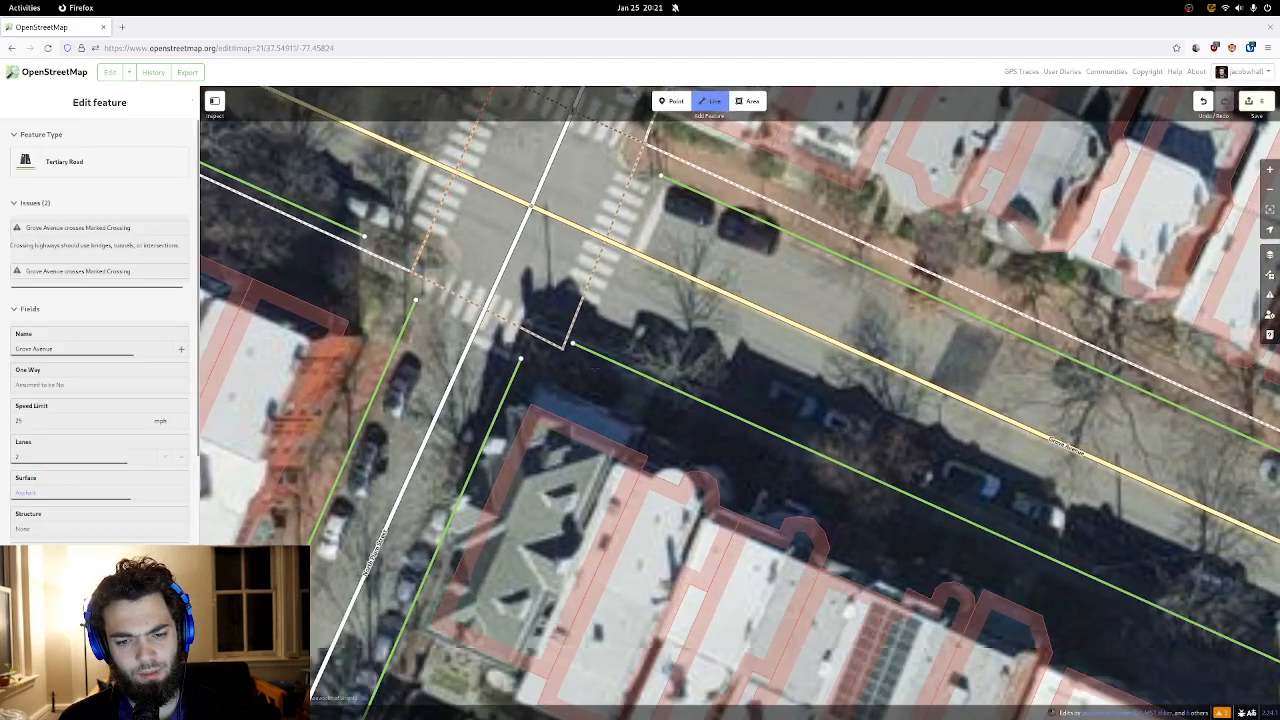
Step: Draw a Sidewalk along Grove Avenue from the crossing corner to the next intersection
{"action": "left_click", "coordinate": [564, 349]}
{"action": "left_click_drag", "start_coordinate": [719, 416], "coordinate": [513, 300]}
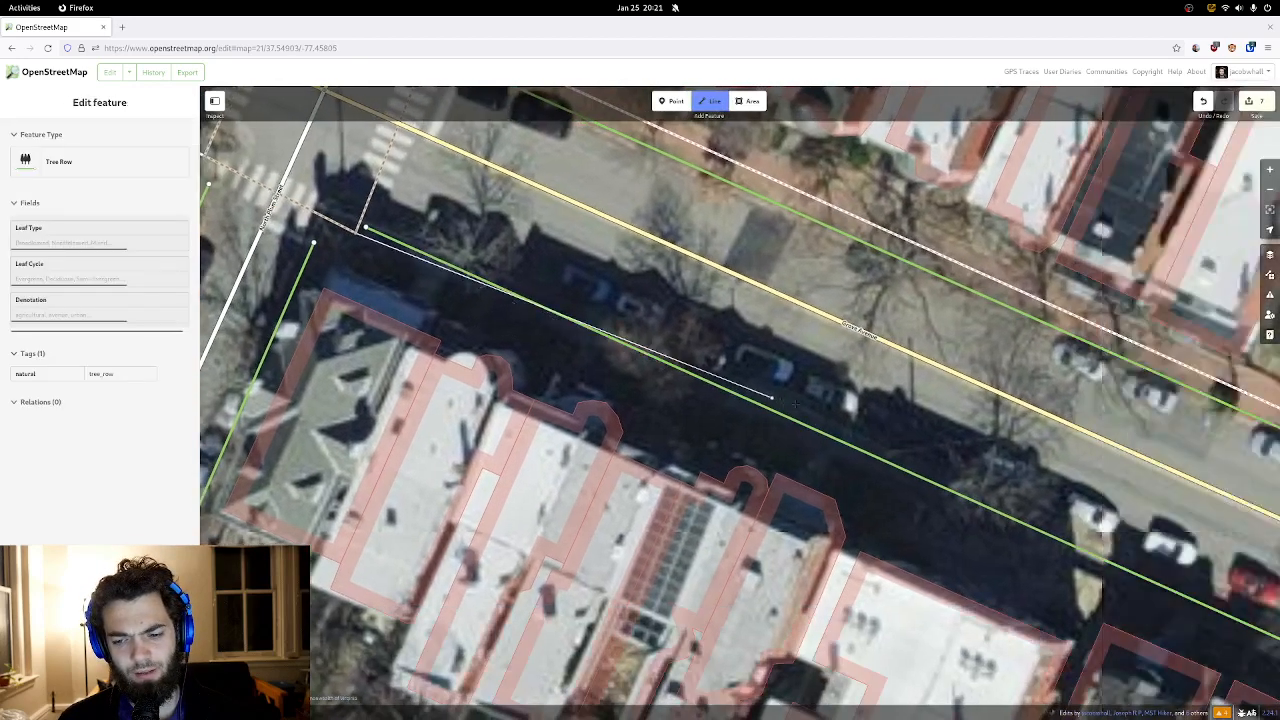
{"action": "scroll", "coordinate": [796, 404], "scroll_direction": "down", "scroll_amount": 3}
{"action": "left_click_drag", "start_coordinate": [945, 457], "coordinate": [558, 238]}
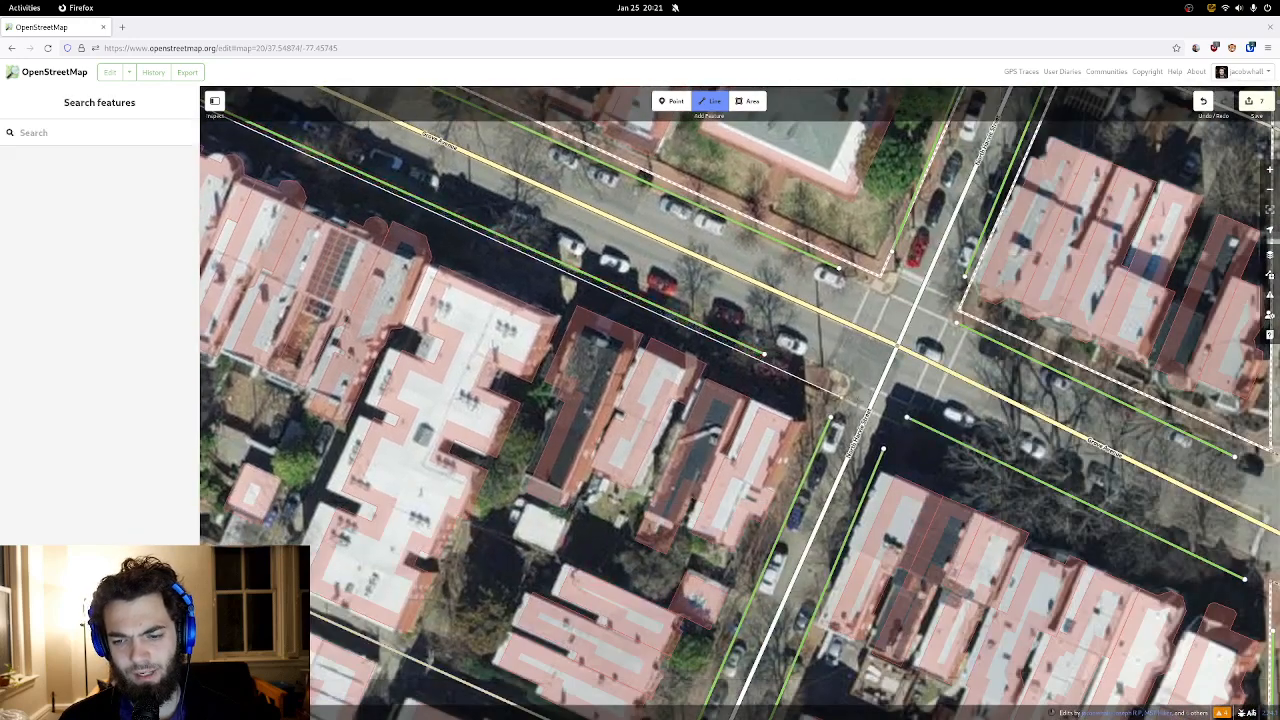
{"action": "scroll", "coordinate": [838, 394], "scroll_direction": "up", "scroll_amount": 3}
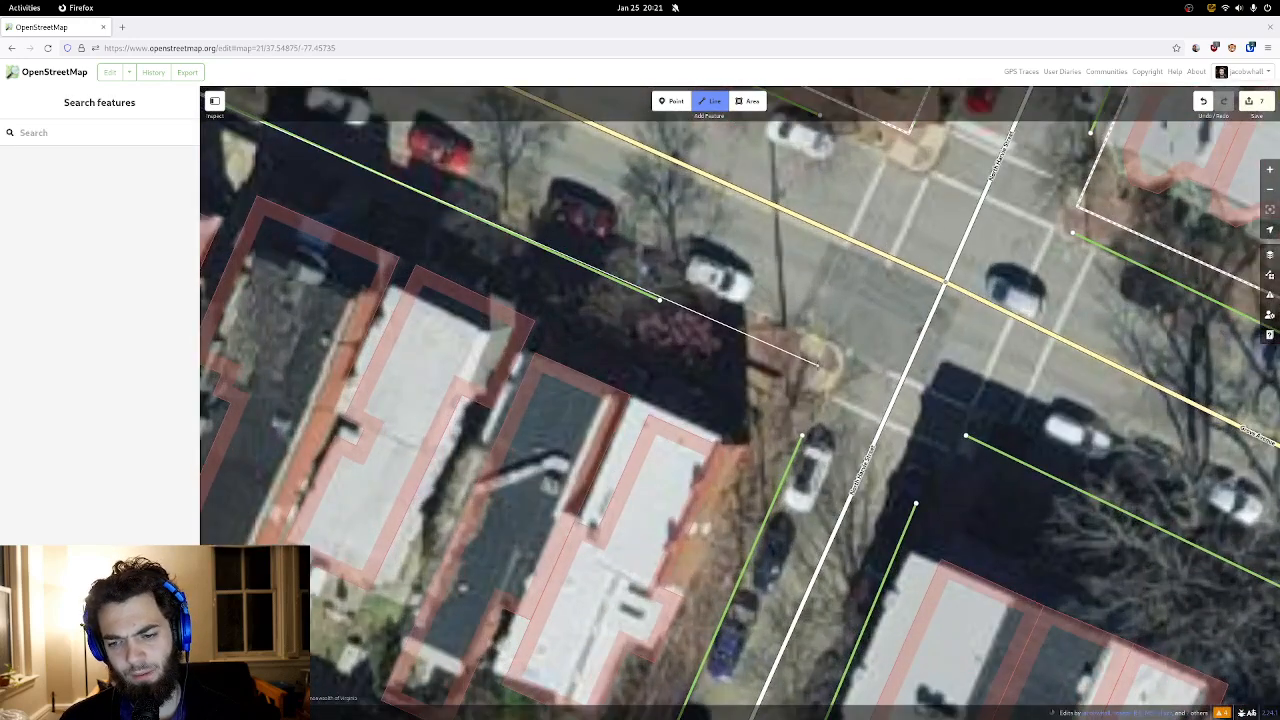
{"action": "double_click", "coordinate": [818, 365]}
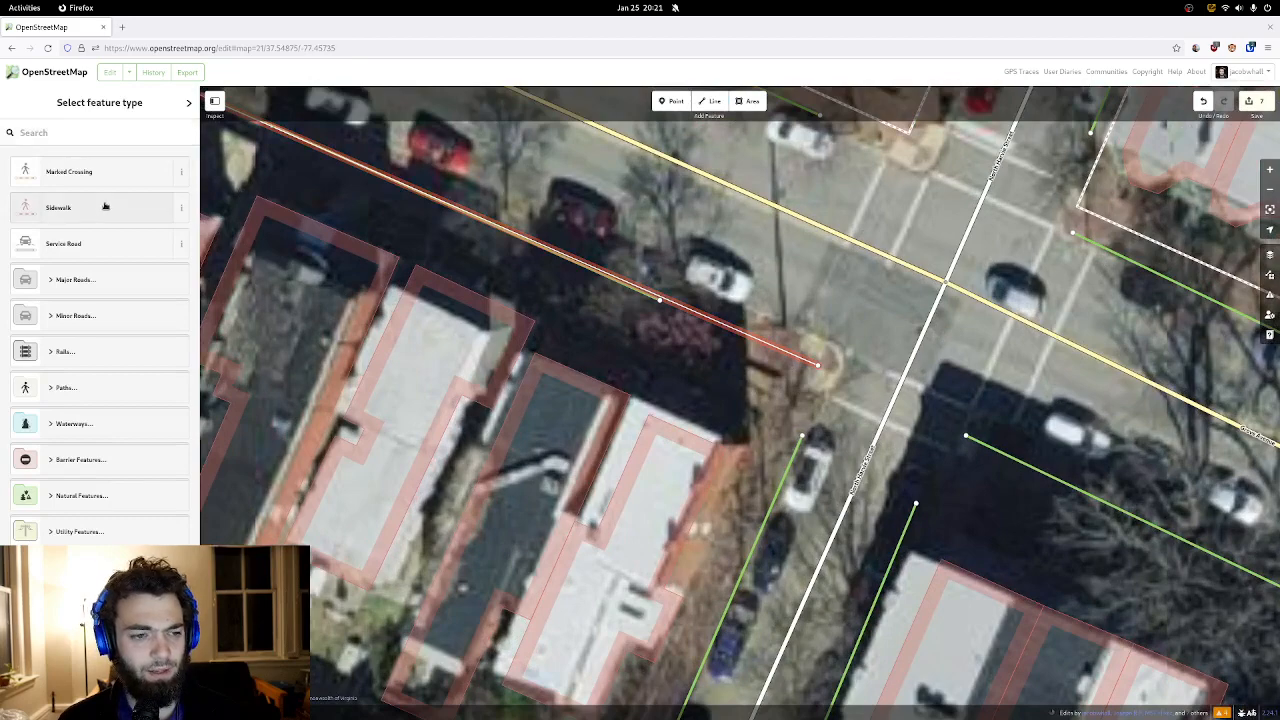
{"action": "key", "text": "Return"}
{"action": "left_click_drag", "start_coordinate": [570, 250], "coordinate": [402, 370]}
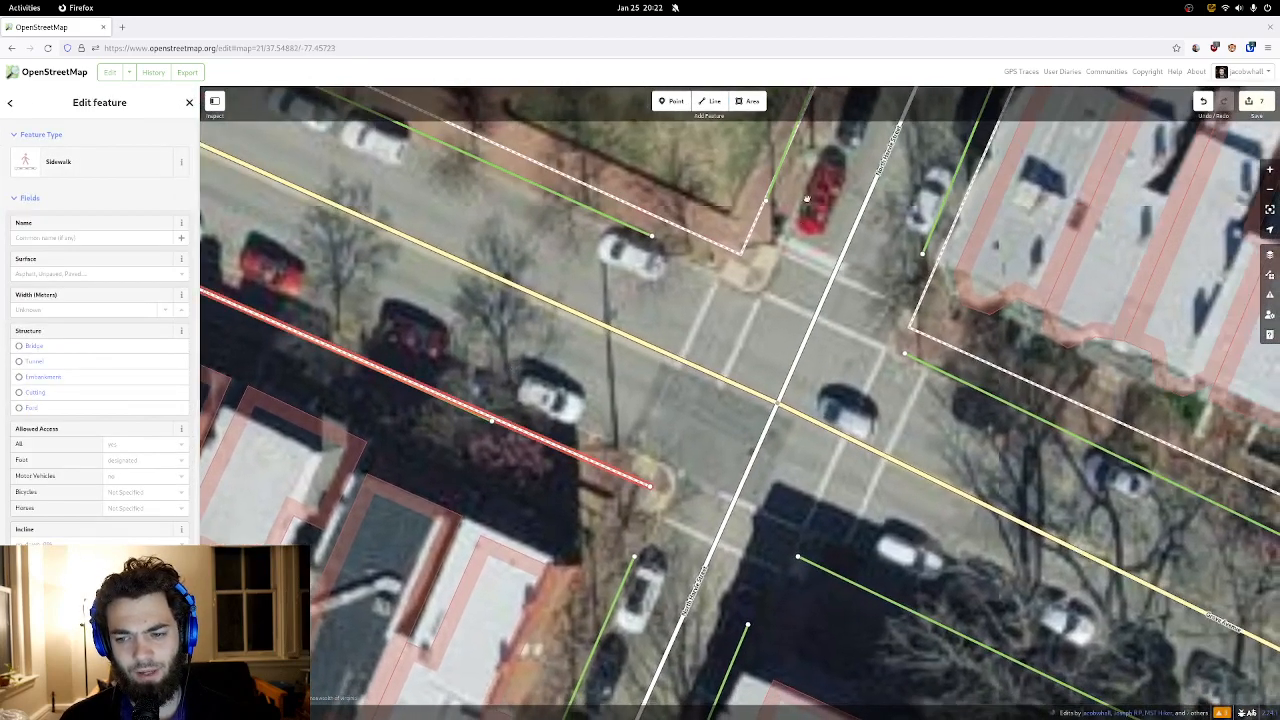
Step: Draw a Marked Crossing over North Plum Street and connect it to the street
{"action": "left_click", "coordinate": [723, 107]}
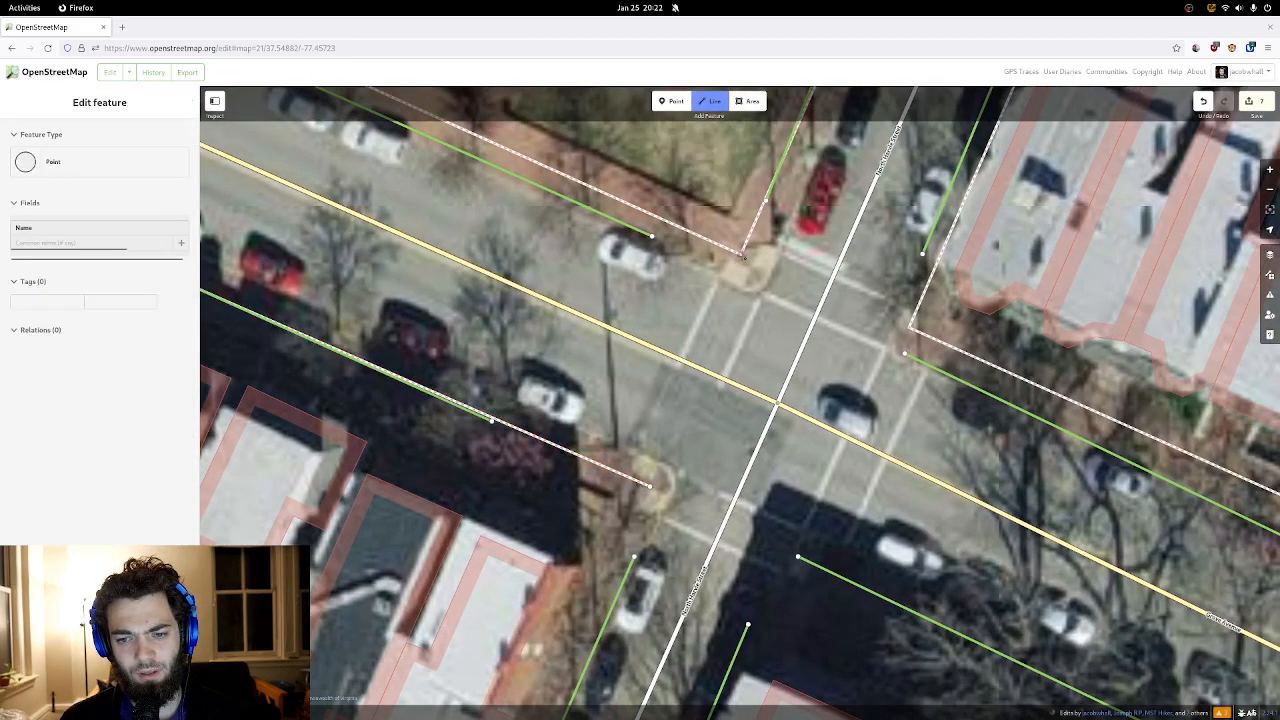
{"action": "left_click", "coordinate": [741, 255]}
{"action": "left_click", "coordinate": [910, 325]}
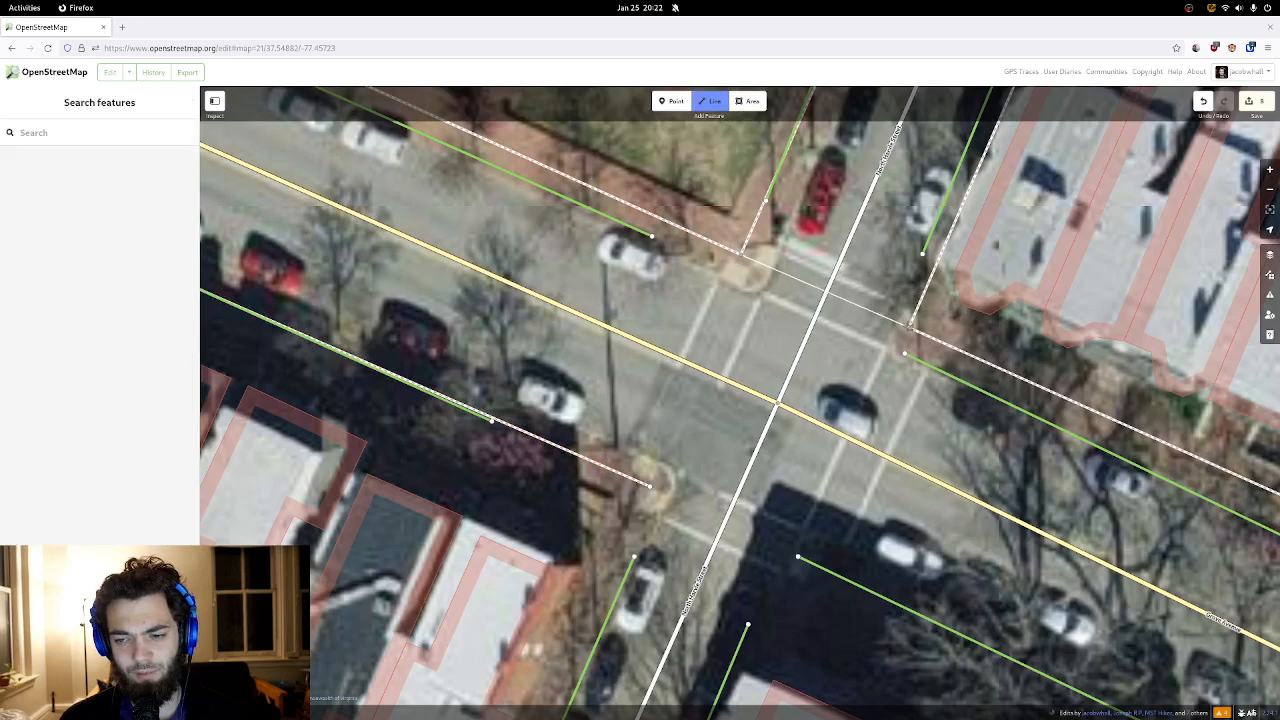
{"action": "key", "text": "Escape"}
{"action": "left_click", "coordinate": [100, 207]}
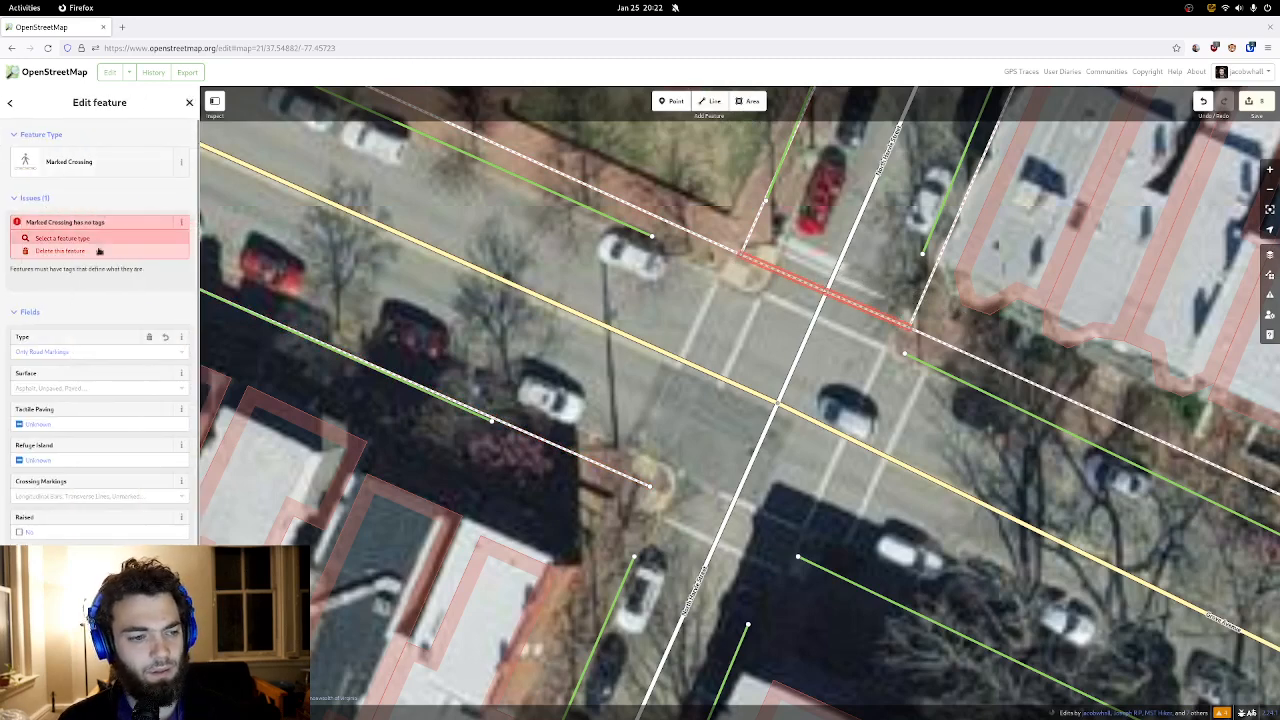
{"action": "left_click", "coordinate": [83, 239]}
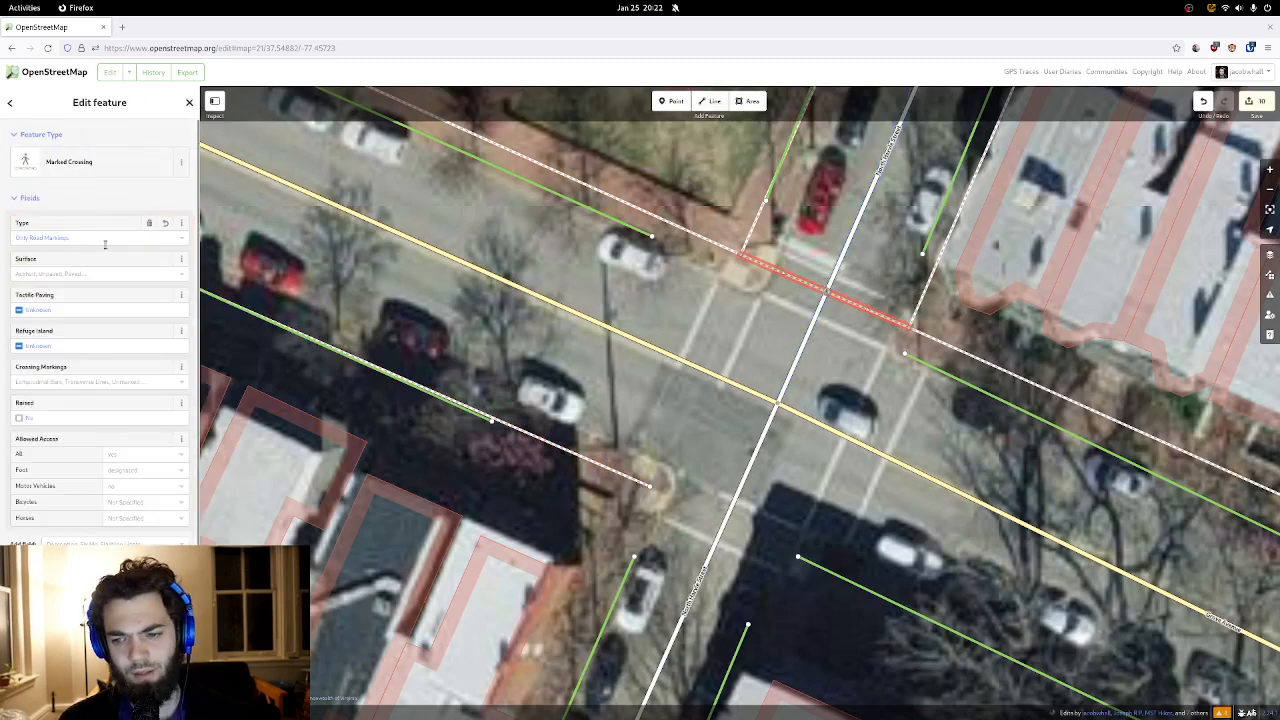
{"action": "left_click_drag", "start_coordinate": [858, 360], "coordinate": [706, 414]}
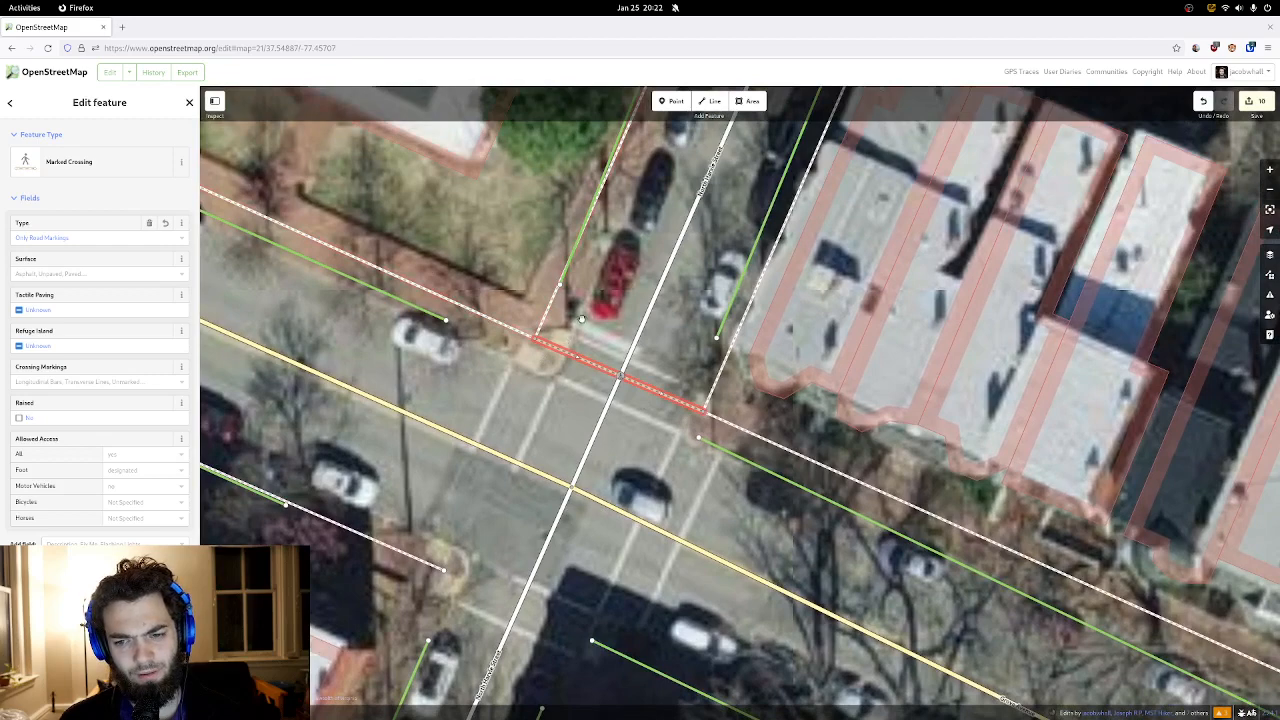
{"action": "left_click_drag", "start_coordinate": [737, 362], "coordinate": [621, 421]}
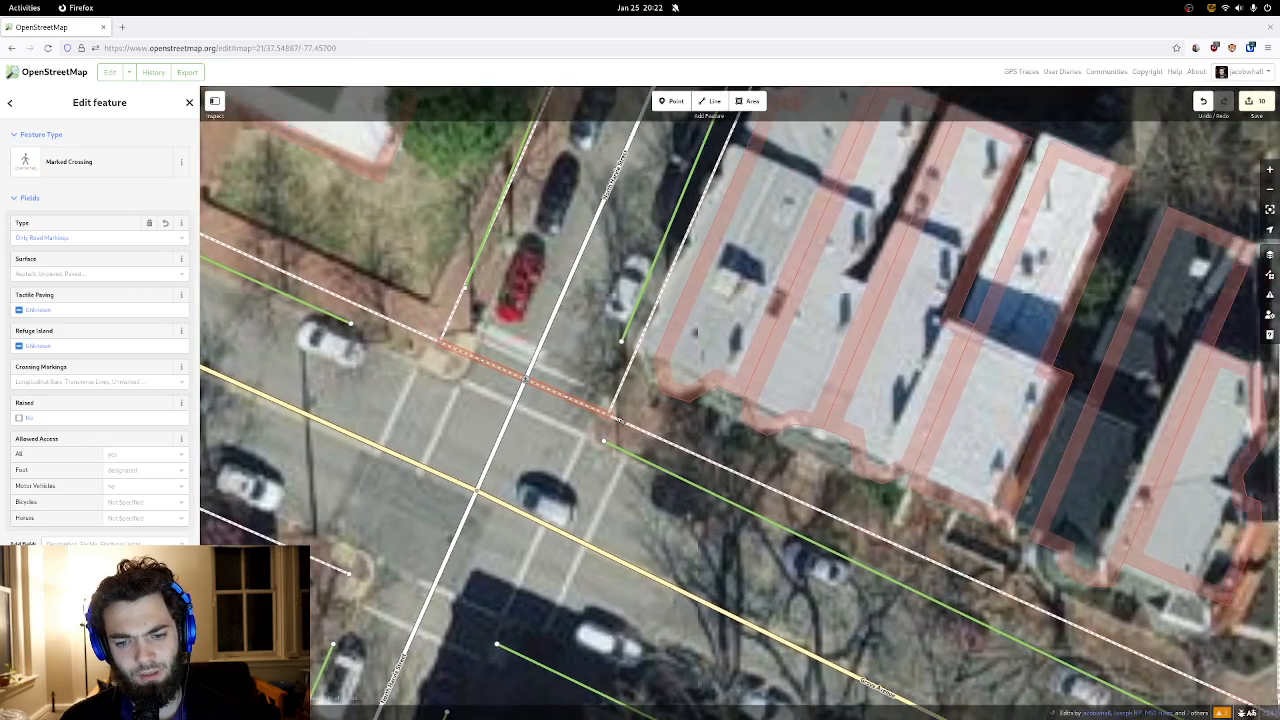
Step: Re-offset the aerial imagery so it aligns with the mapped crossing and sidewalks
{"action": "left_click", "coordinate": [1270, 254]}
{"action": "left_click_drag", "start_coordinate": [1182, 621], "coordinate": [1160, 622]}
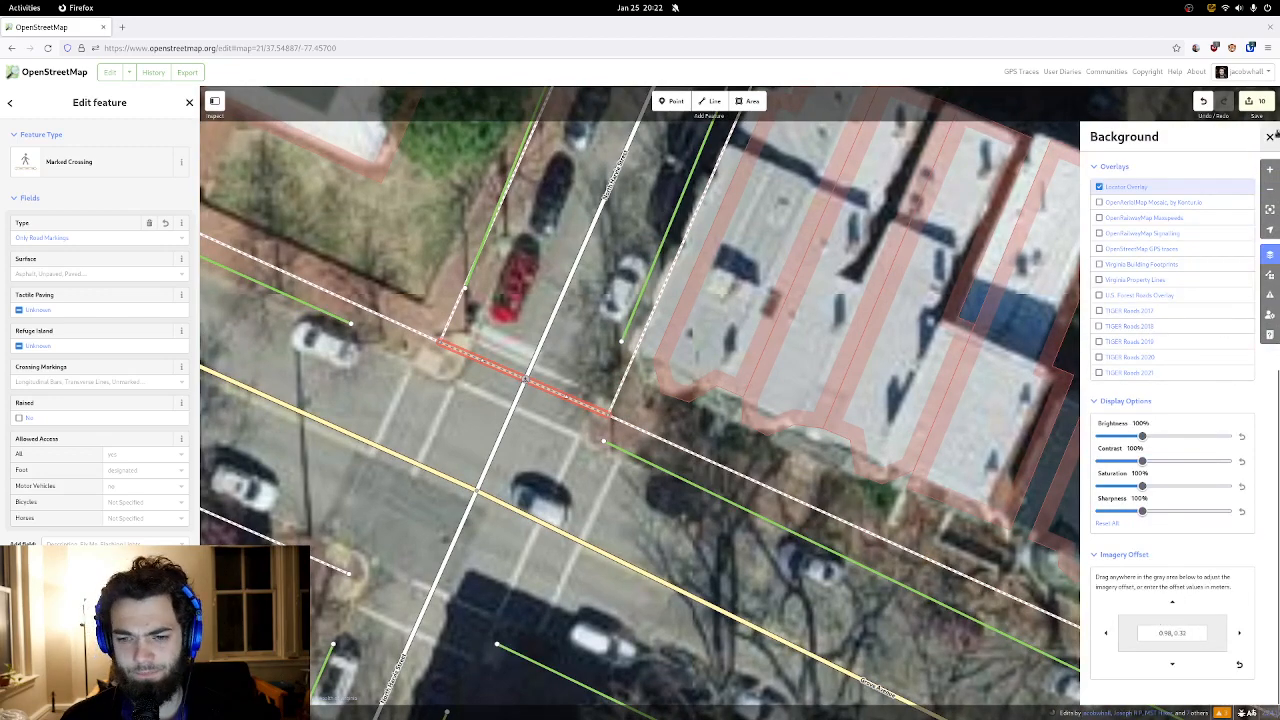
{"action": "left_click", "coordinate": [1270, 254]}
{"action": "left_click_drag", "start_coordinate": [775, 505], "coordinate": [754, 381]}
{"action": "left_click_drag", "start_coordinate": [614, 249], "coordinate": [611, 348]}
{"action": "left_click", "coordinate": [710, 101]}
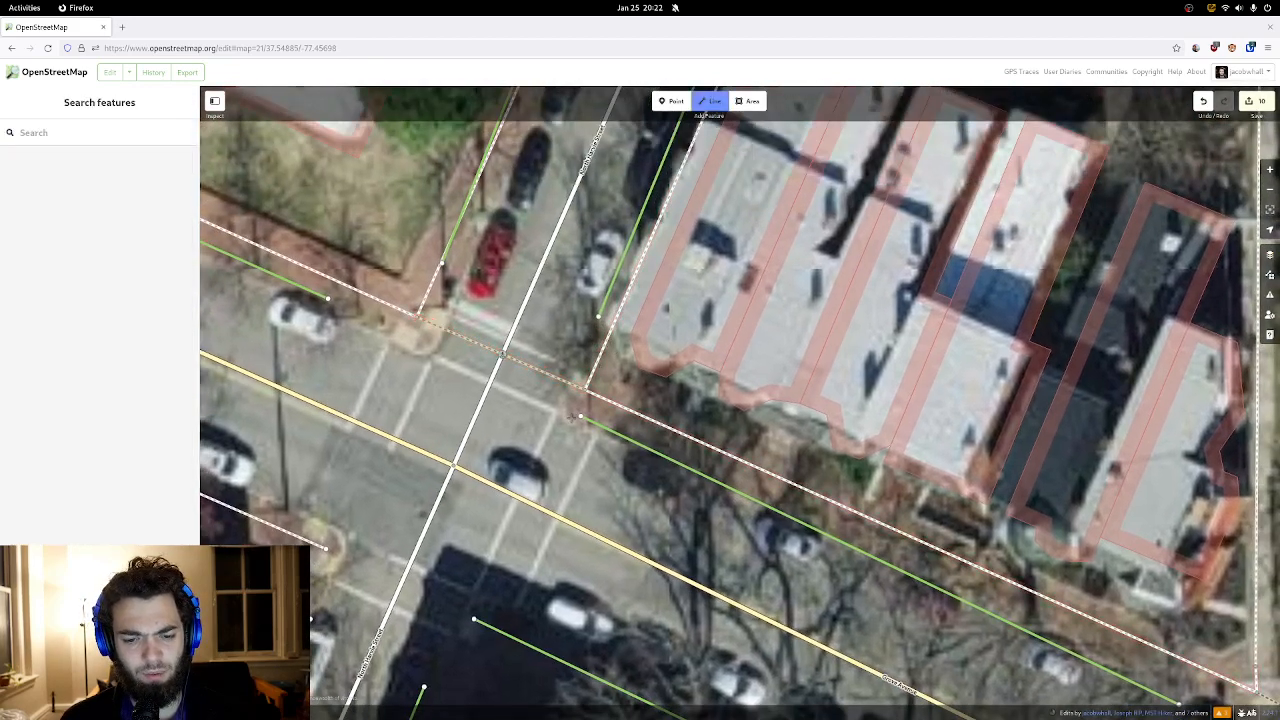
Step: Draw an untagged line from the crossing's end node to the tree row
{"action": "left_click", "coordinate": [581, 394]}
{"action": "left_click_drag", "start_coordinate": [488, 634], "coordinate": [598, 427]}
{"action": "scroll", "coordinate": [598, 427], "scroll_direction": "up", "scroll_amount": 5}
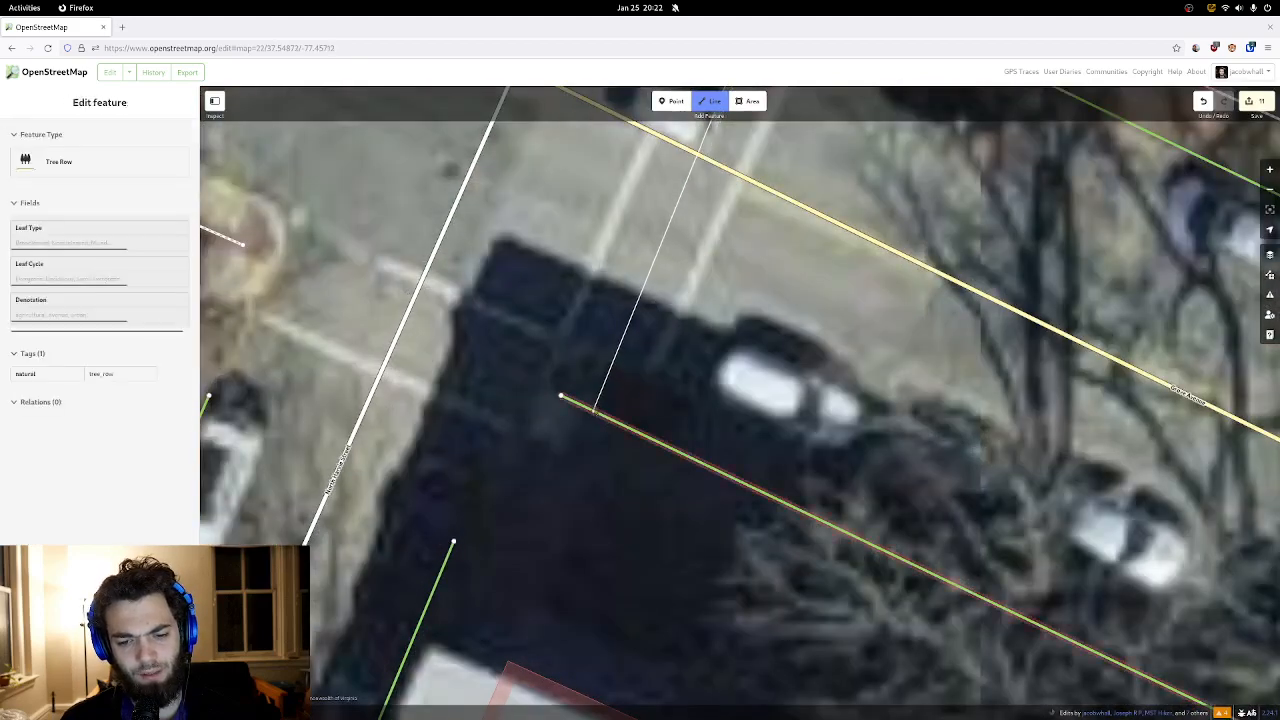
{"action": "scroll", "coordinate": [596, 401], "scroll_direction": "down", "scroll_amount": 5}
{"action": "double_click", "coordinate": [596, 401]}
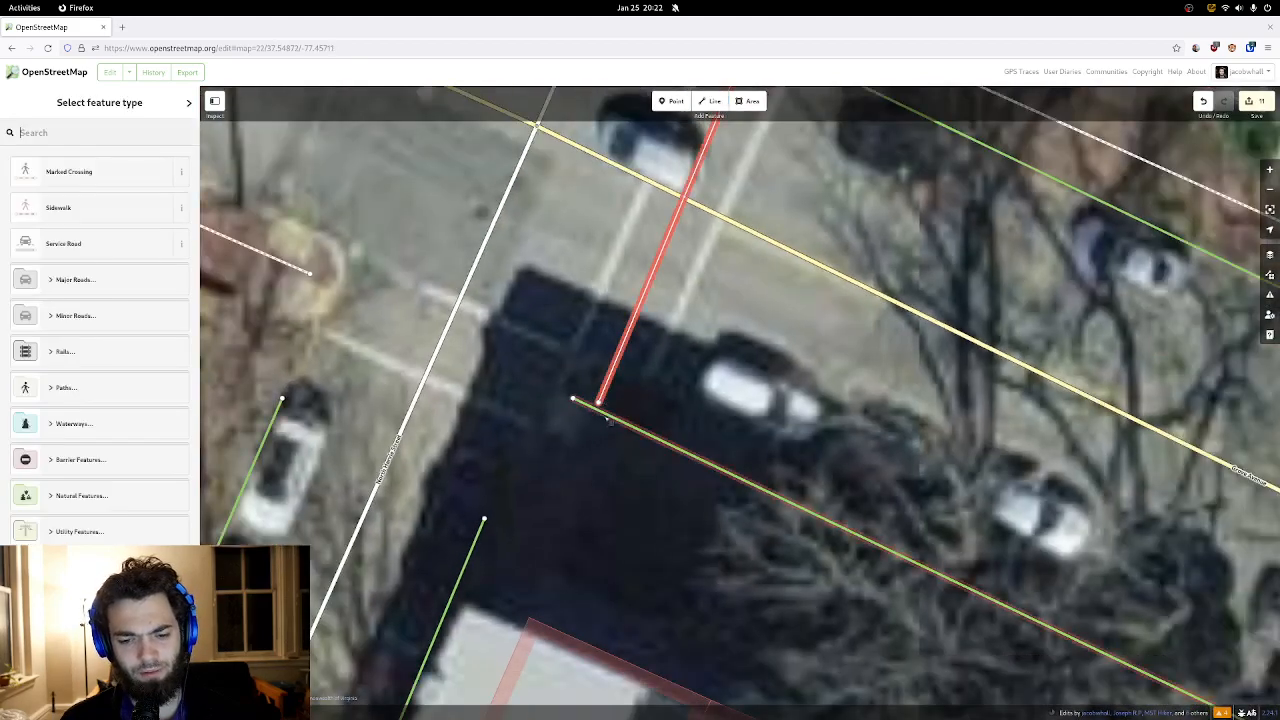
{"action": "scroll", "coordinate": [596, 401], "scroll_direction": "up", "scroll_amount": 5}
{"action": "key", "text": "Escape"}
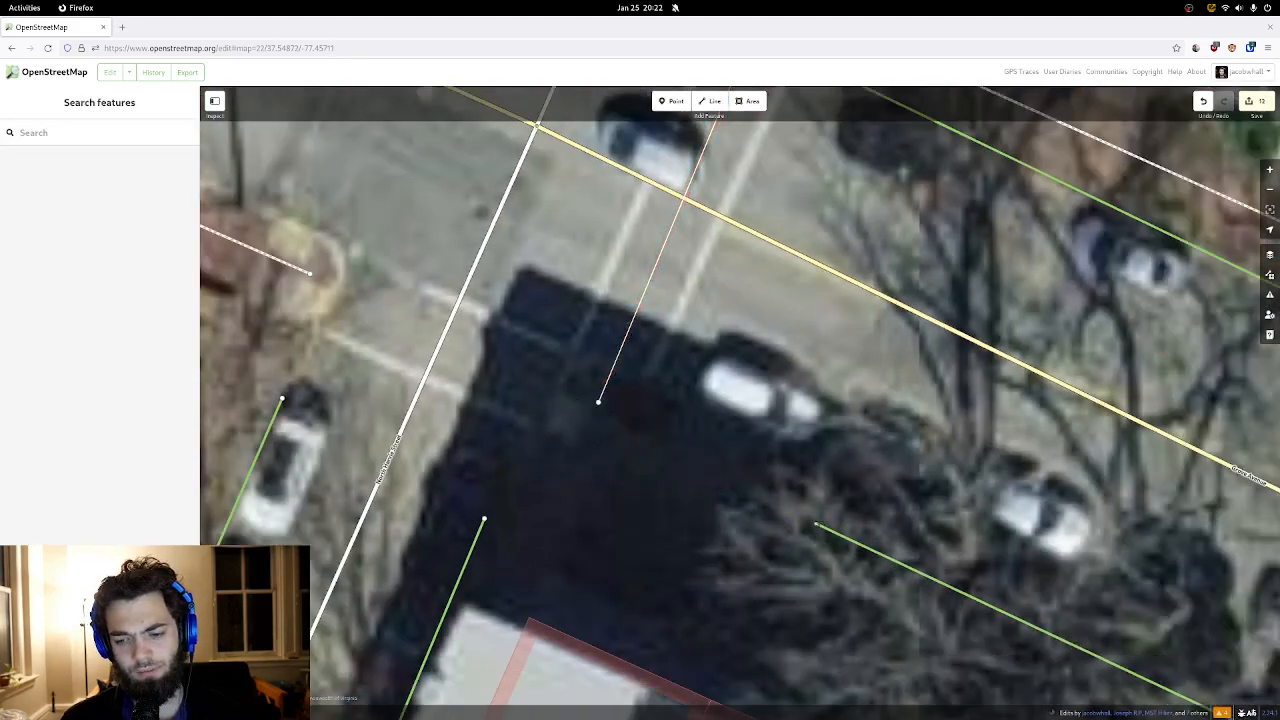
Step: Reposition the tree row's end node beside the untagged line
{"action": "left_click", "coordinate": [603, 391]}
{"action": "scroll", "coordinate": [818, 515], "scroll_direction": "down", "scroll_amount": 5}
{"action": "left_click_drag", "start_coordinate": [819, 513], "coordinate": [478, 286]}
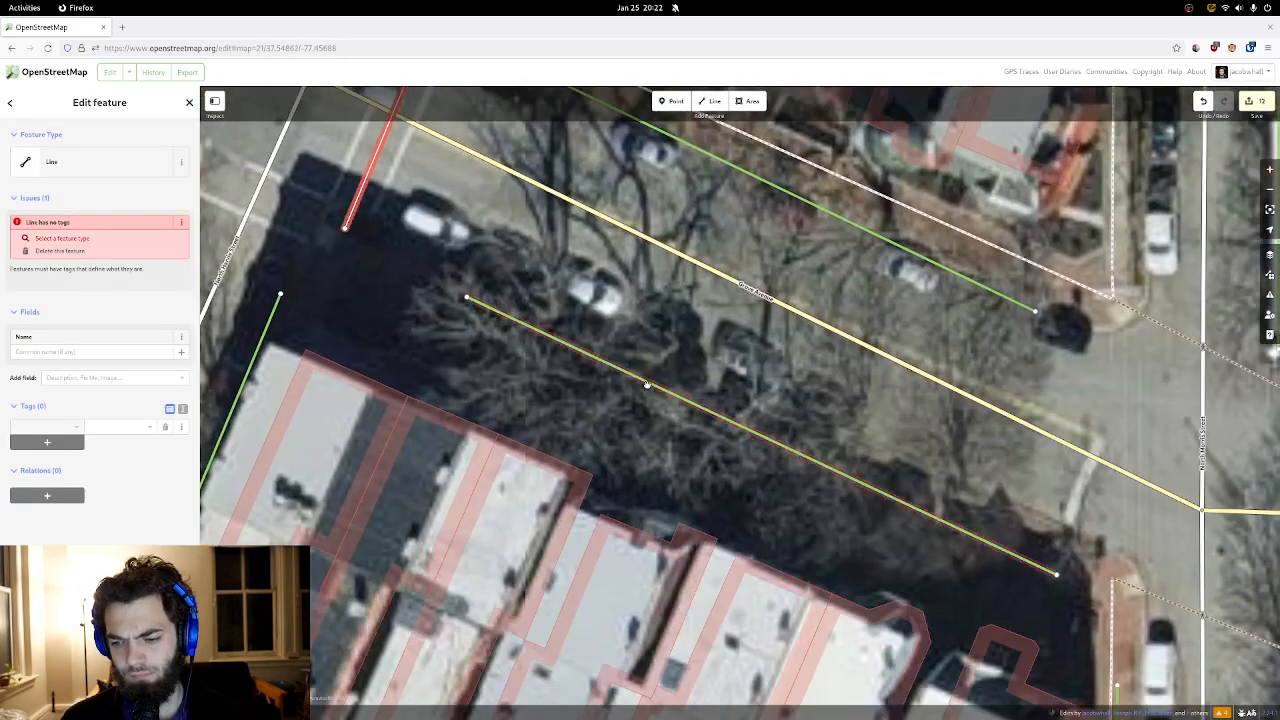
{"action": "left_click_drag", "start_coordinate": [1058, 576], "coordinate": [1051, 551]}
{"action": "left_click_drag", "start_coordinate": [475, 318], "coordinate": [541, 360]}
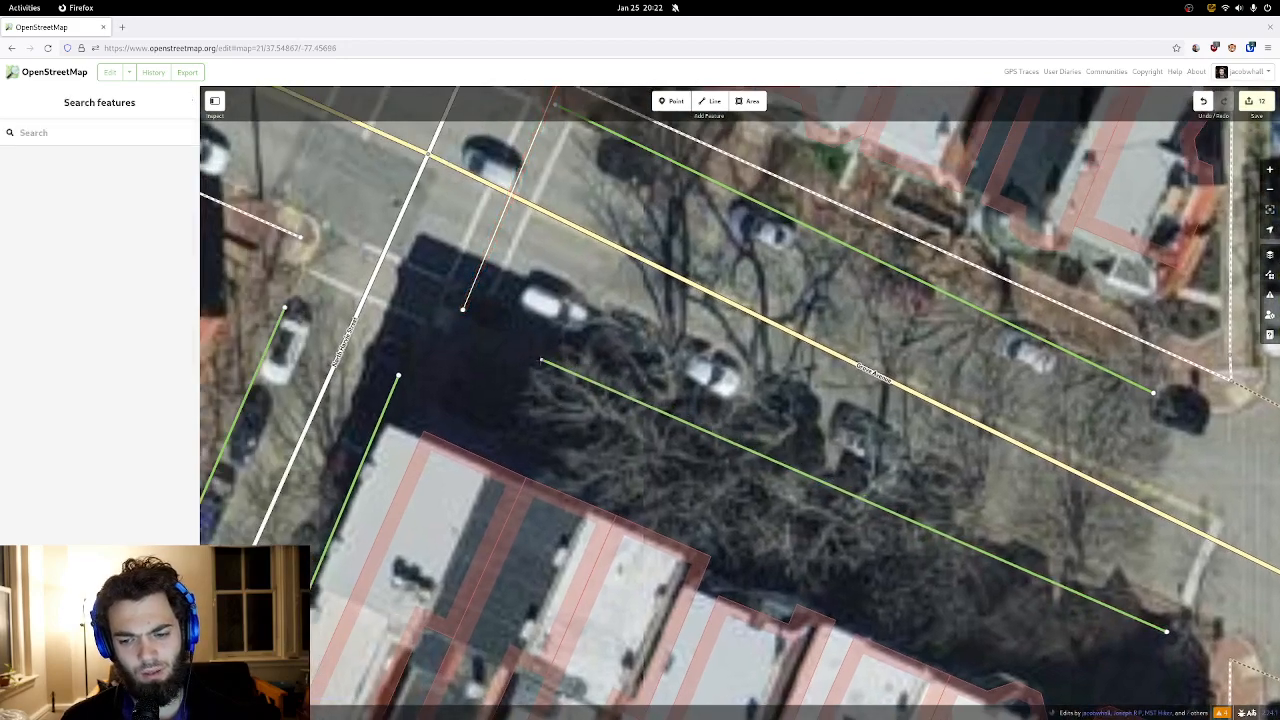
{"action": "left_click", "coordinate": [452, 306]}
{"action": "left_click_drag", "start_coordinate": [452, 306], "coordinate": [589, 348]}
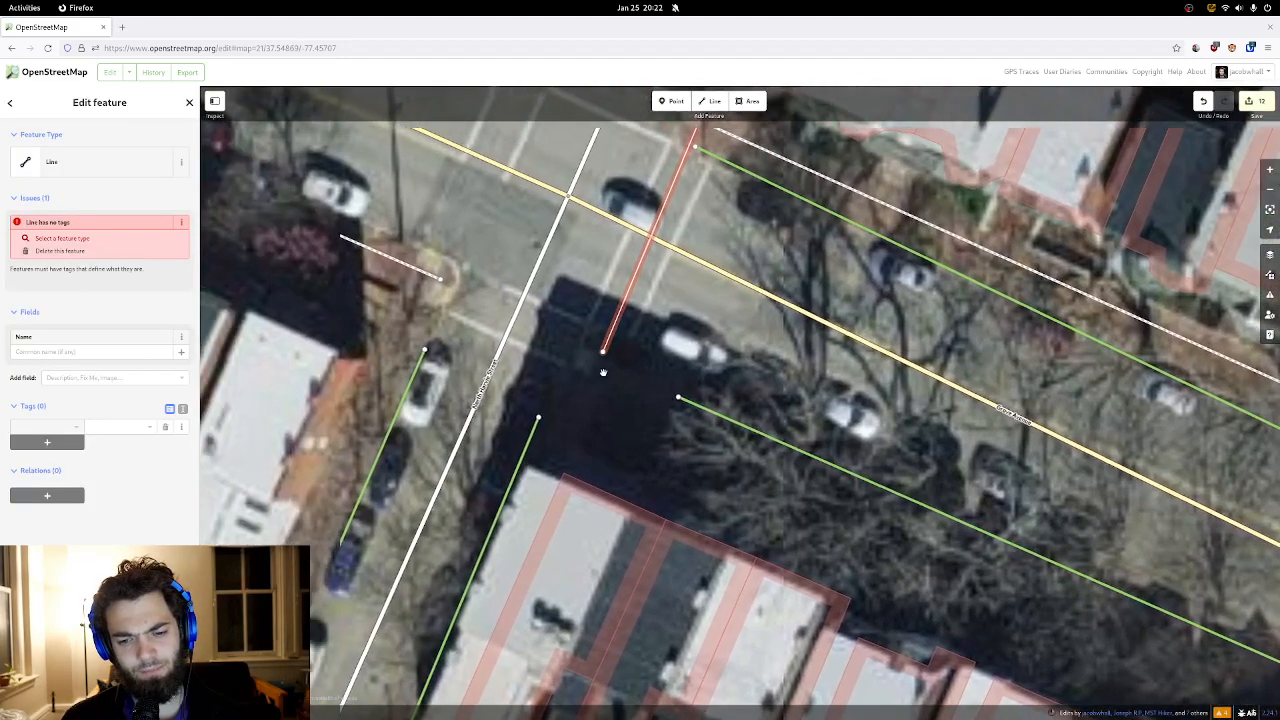
Step: Draw another untagged line from the footway's end node to the sidewalk's end
{"action": "left_click", "coordinate": [710, 101]}
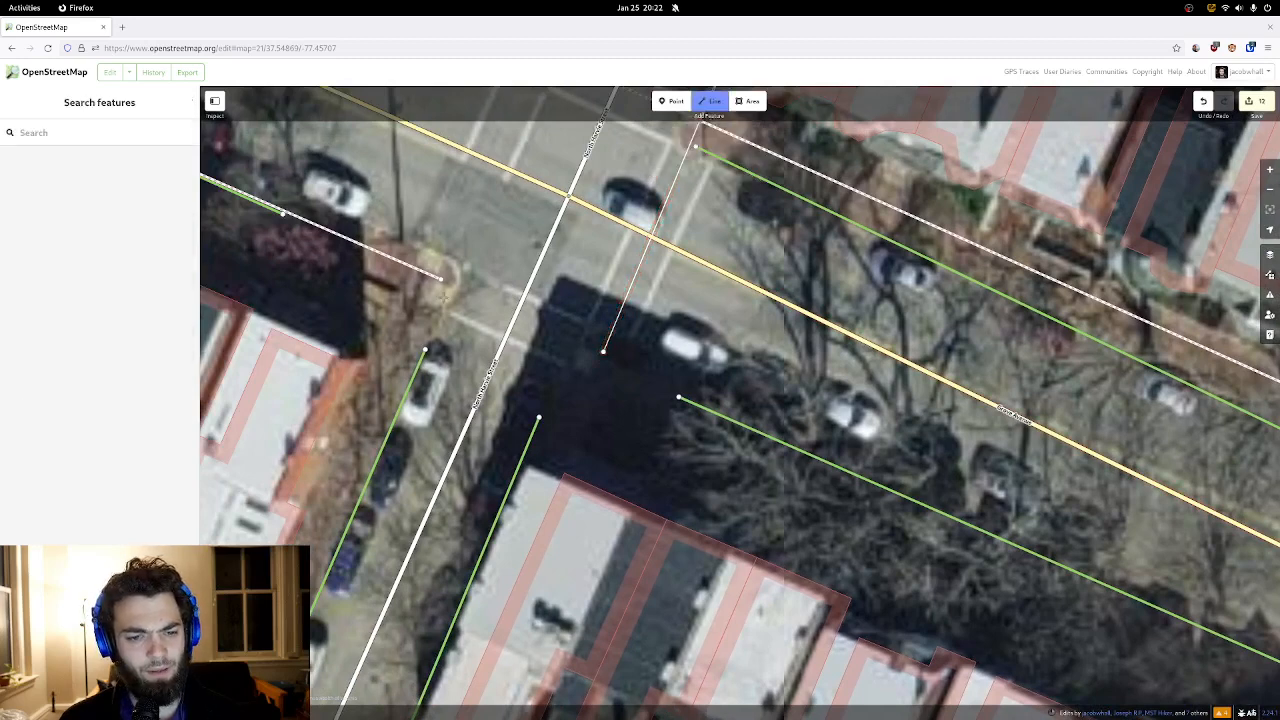
{"action": "left_click", "coordinate": [440, 279]}
{"action": "double_click", "coordinate": [603, 351]}
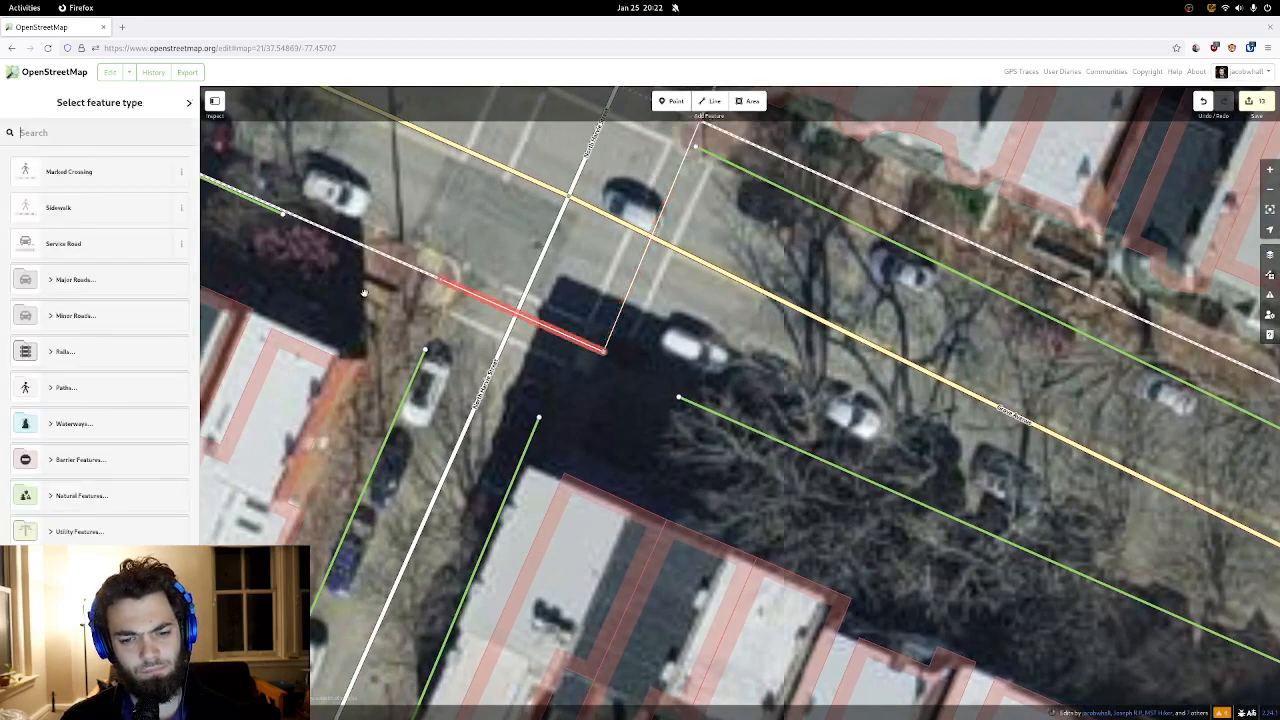
{"action": "key", "text": "Escape"}
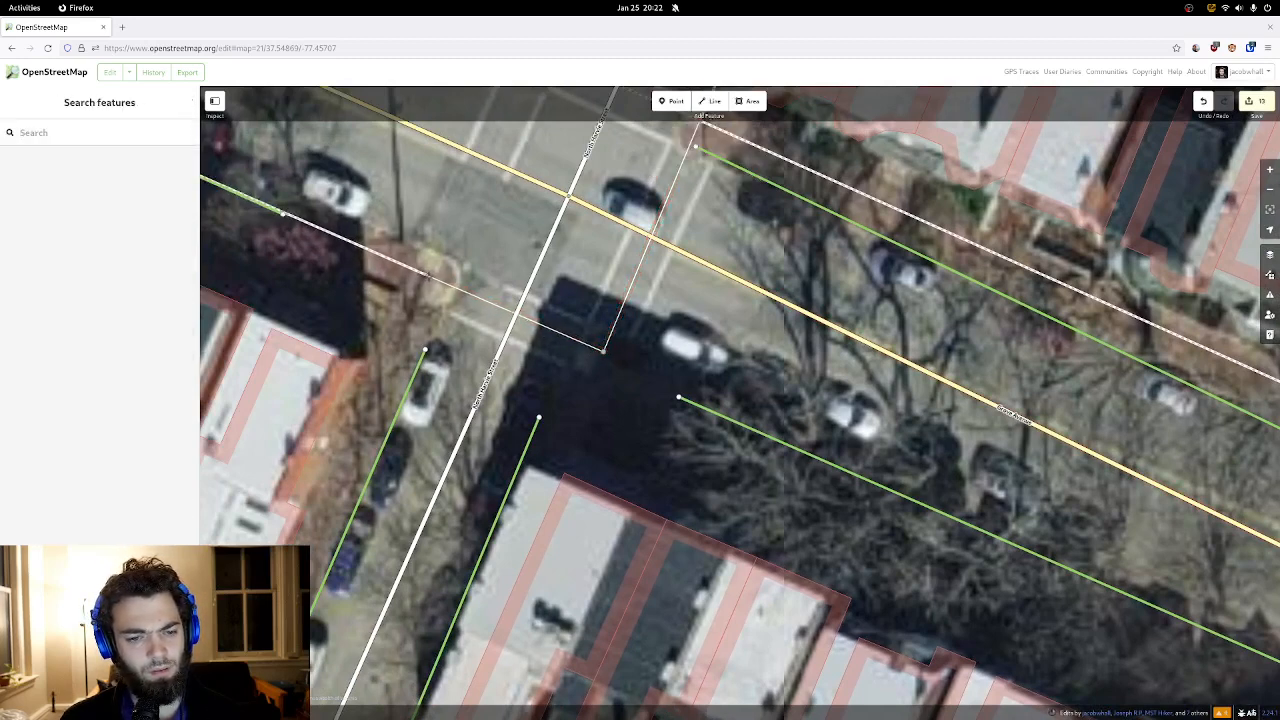
{"action": "left_click", "coordinate": [556, 333]}
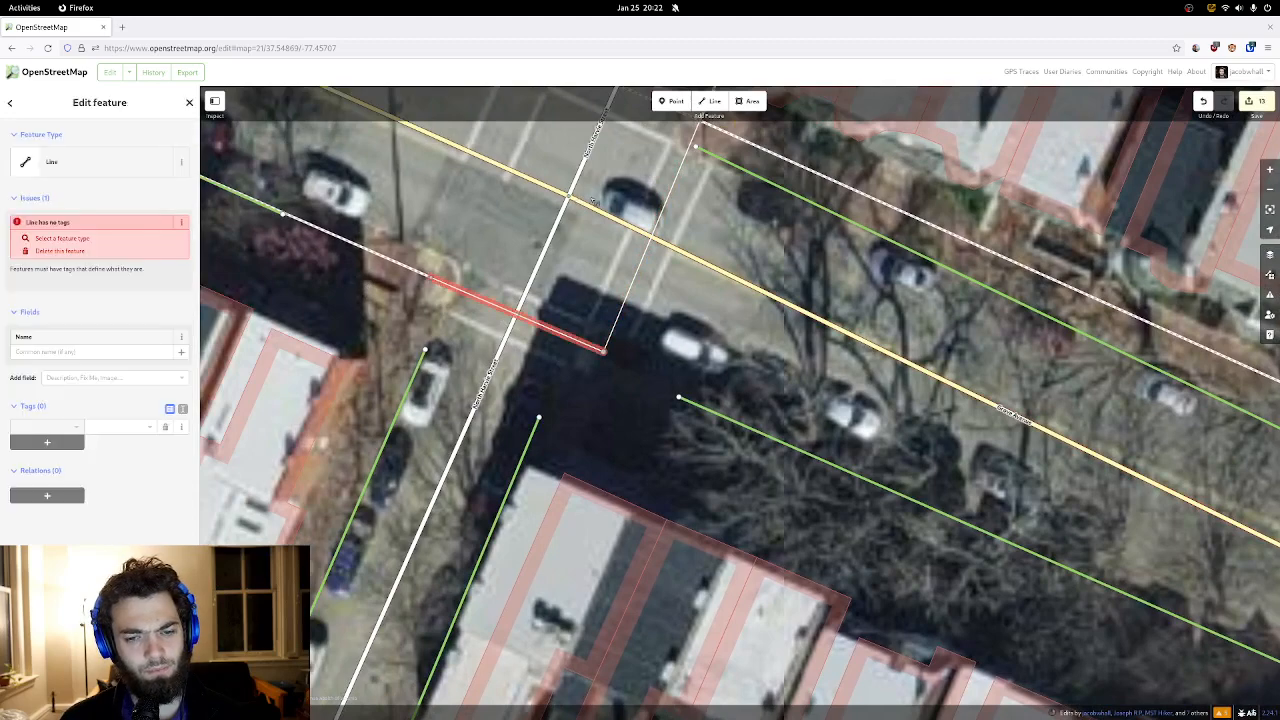
Step: Draw a crossing between the intersection's opposite corners and tag it Marked Crossing
{"action": "left_click", "coordinate": [710, 101]}
{"action": "left_click_drag", "start_coordinate": [453, 221], "coordinate": [551, 353]}
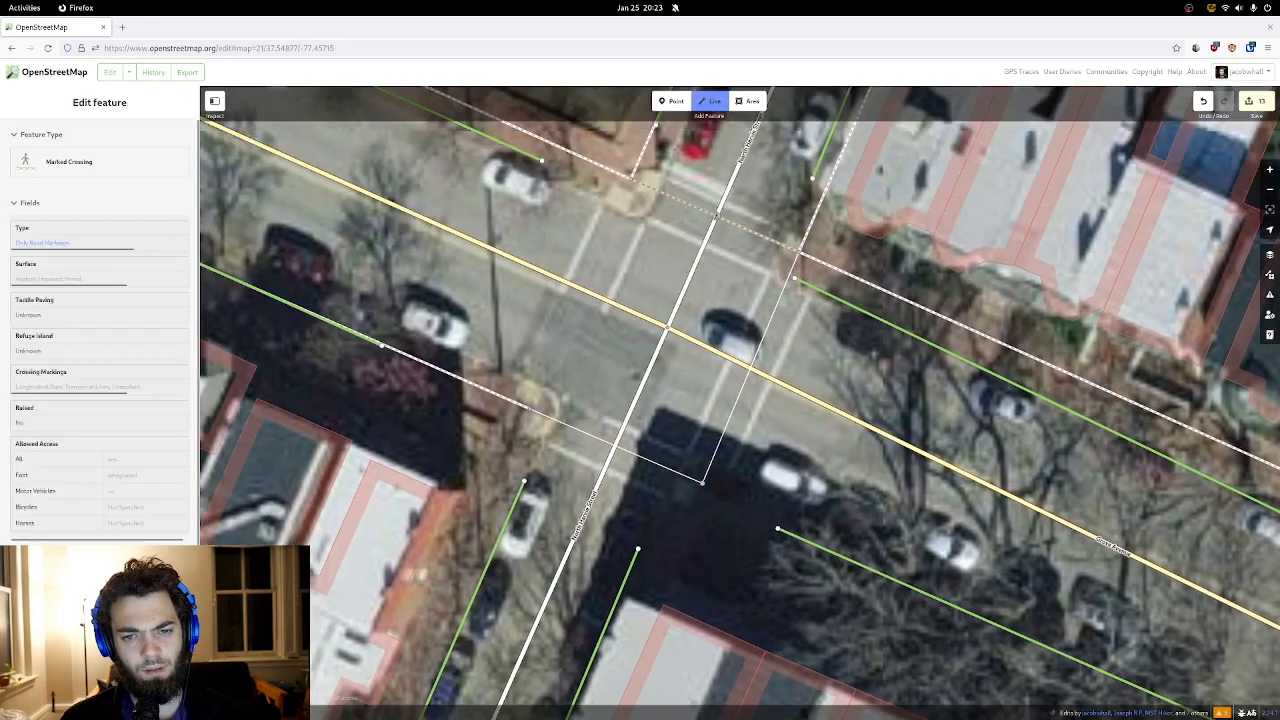
{"action": "left_click", "coordinate": [632, 179]}
{"action": "double_click", "coordinate": [530, 408]}
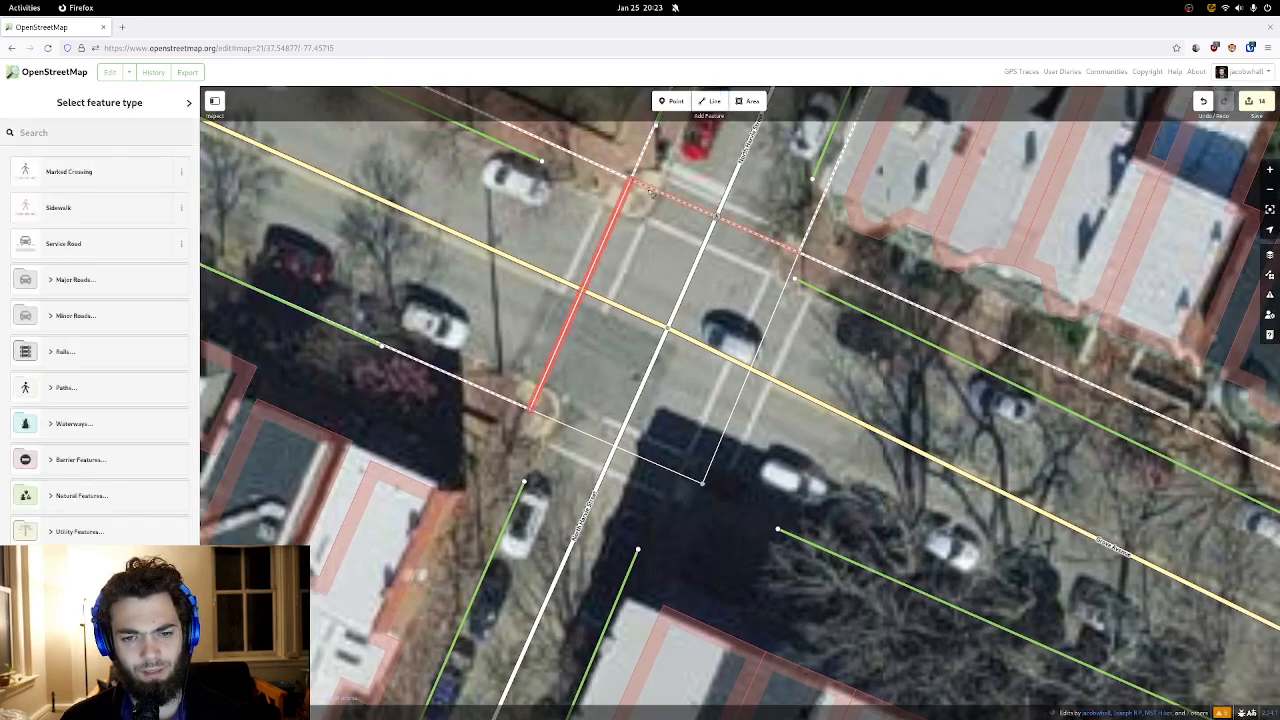
{"action": "key", "text": "Escape"}
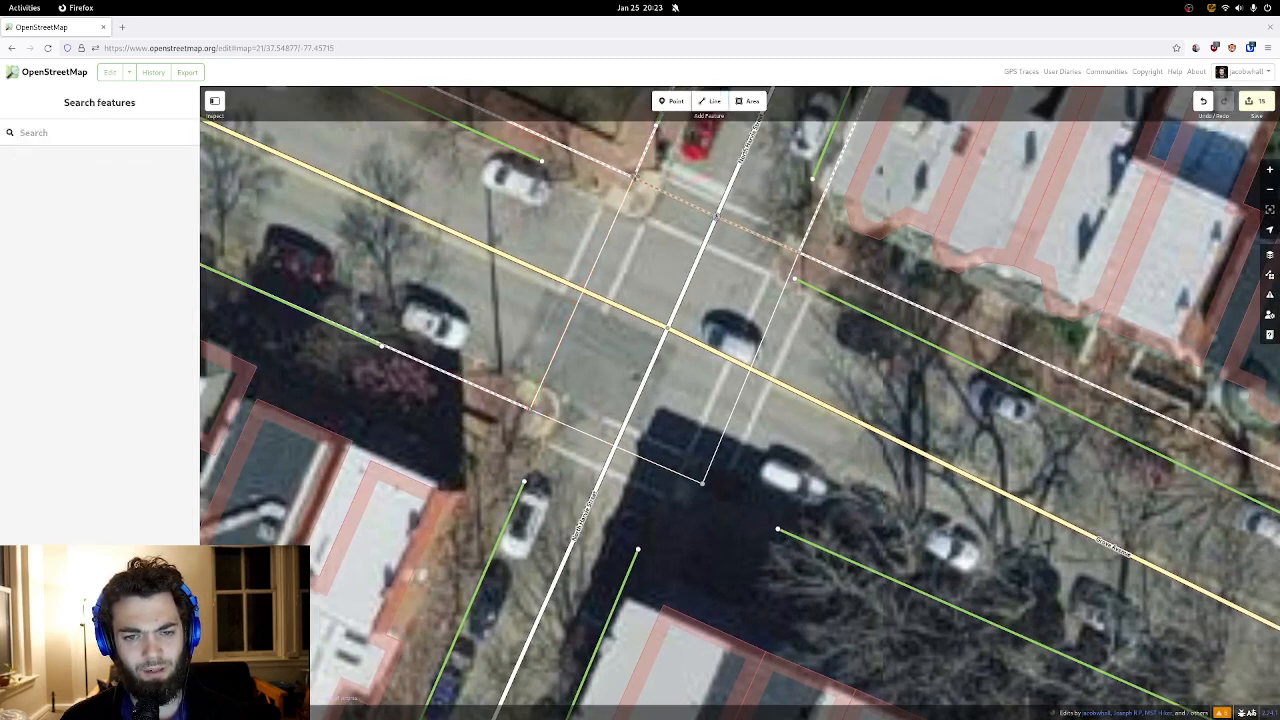
{"action": "left_click", "coordinate": [622, 199]}
{"action": "left_click", "coordinate": [103, 168]}
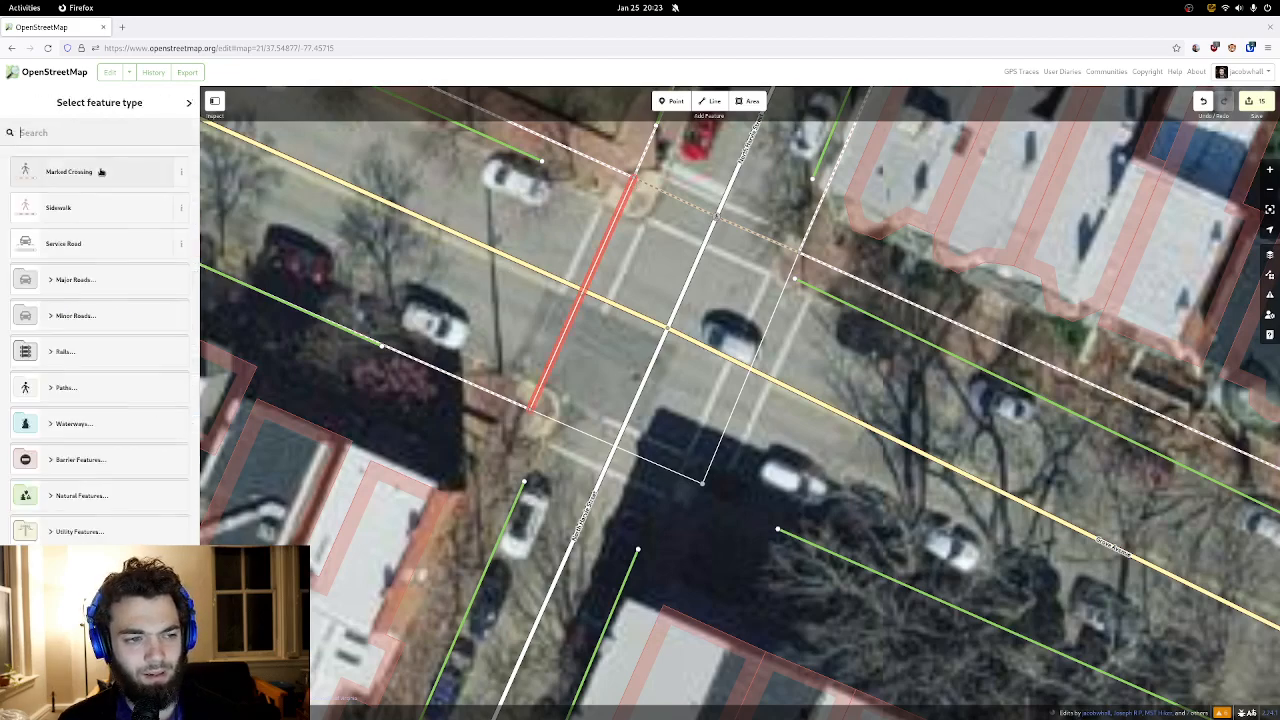
{"action": "left_click", "coordinate": [100, 173]}
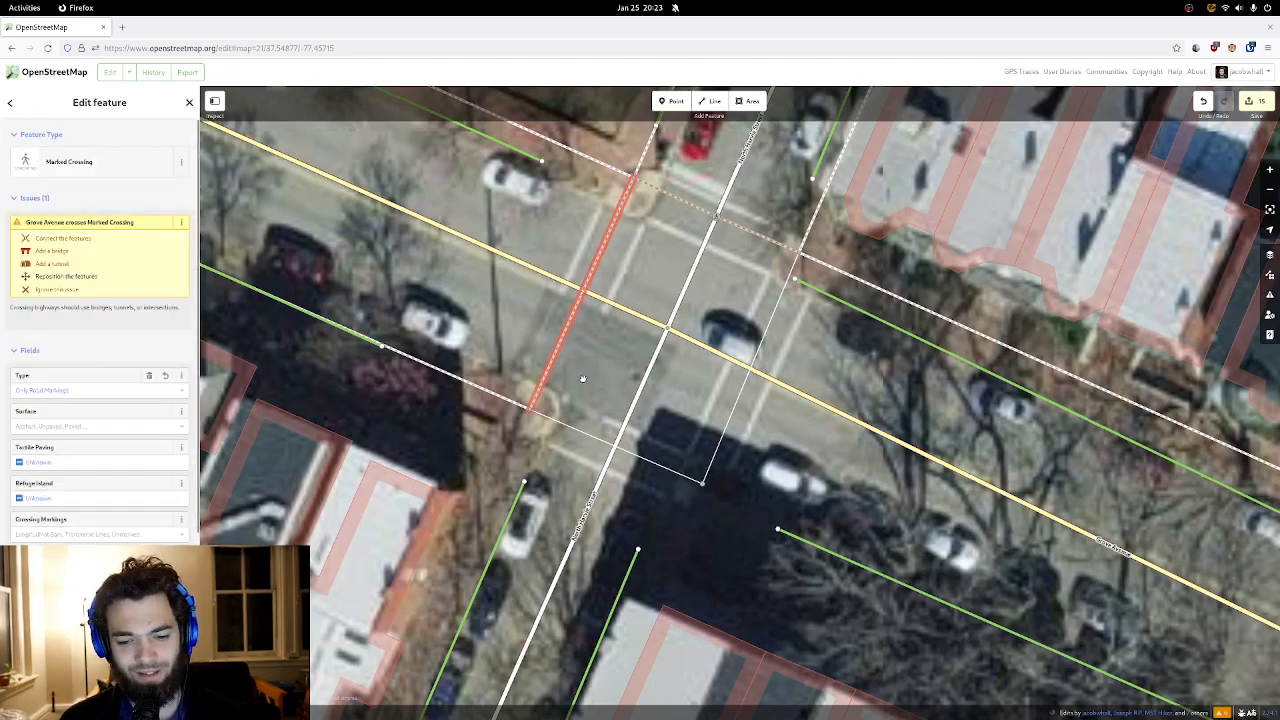
Step: Move the crossing's end vertex to the curb and check the top marked crossing
{"action": "scroll", "coordinate": [583, 378], "scroll_direction": "down", "scroll_amount": 2}
{"action": "key", "text": "Escape"}
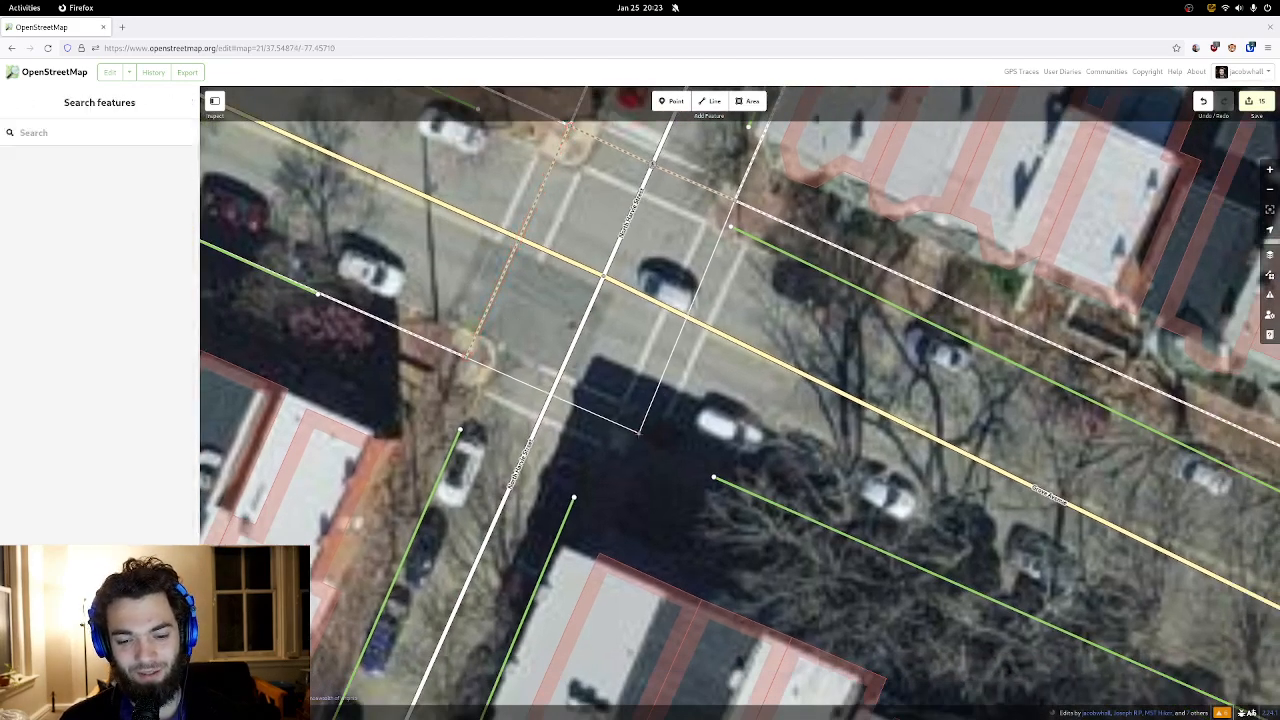
{"action": "left_click_drag", "start_coordinate": [638, 433], "coordinate": [637, 432]}
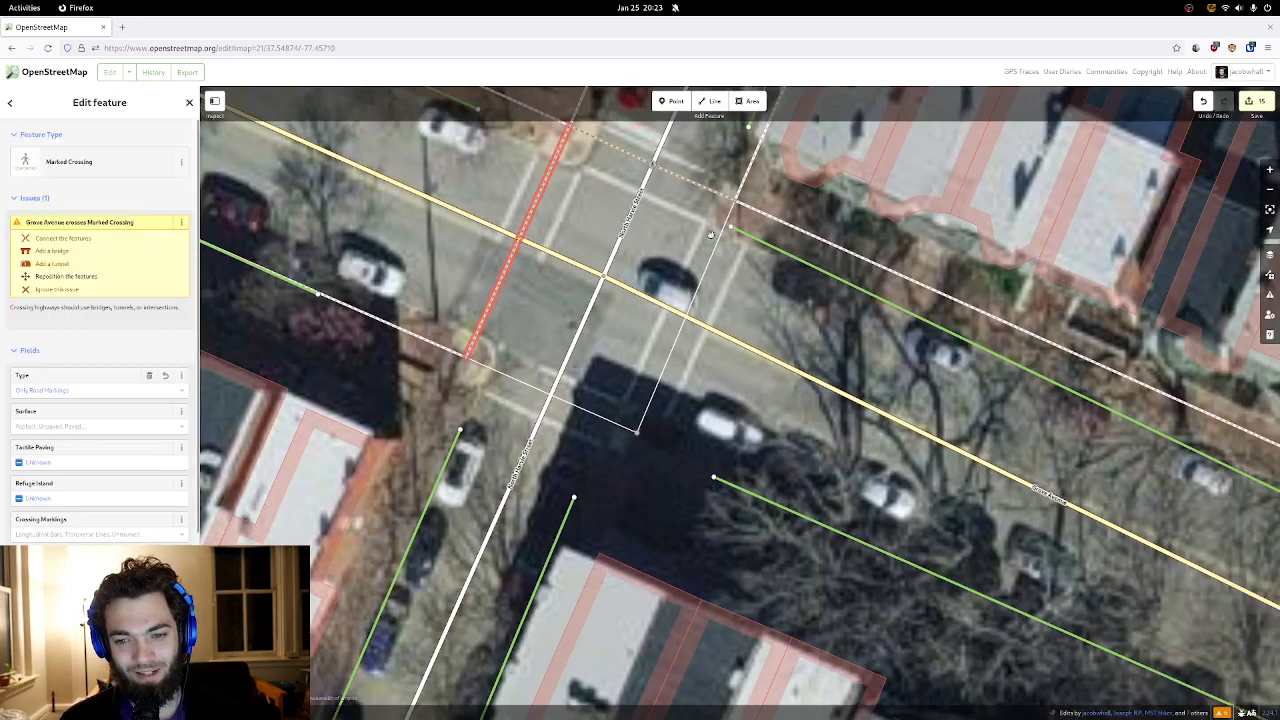
{"action": "key", "text": "Escape"}
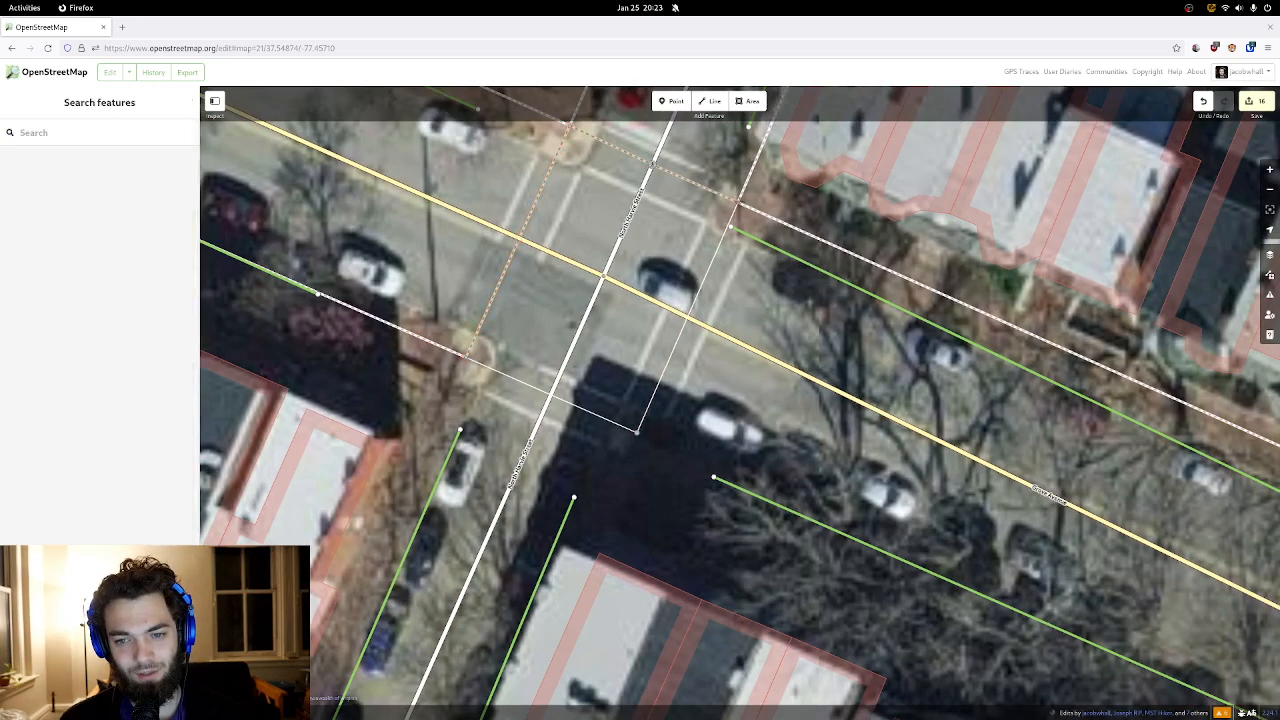
{"action": "left_click", "coordinate": [729, 202]}
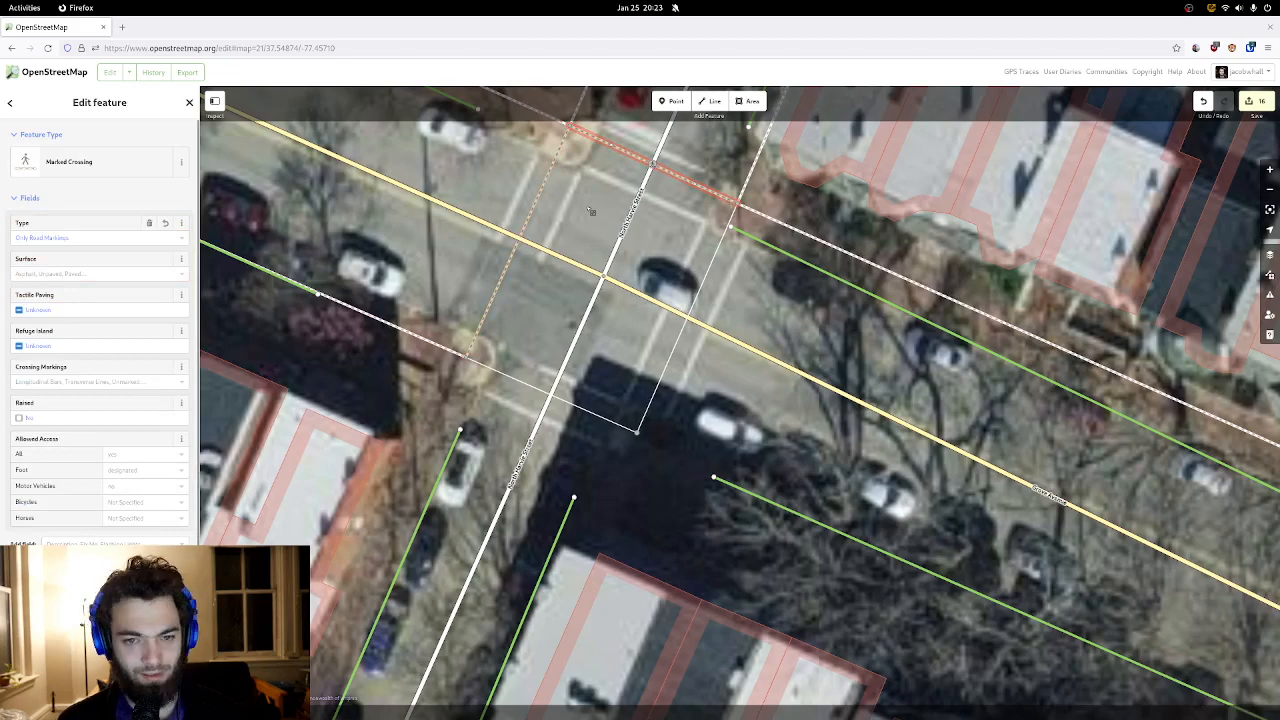
{"action": "key", "text": "Escape"}
{"action": "left_click_drag", "start_coordinate": [575, 216], "coordinate": [534, 164]}
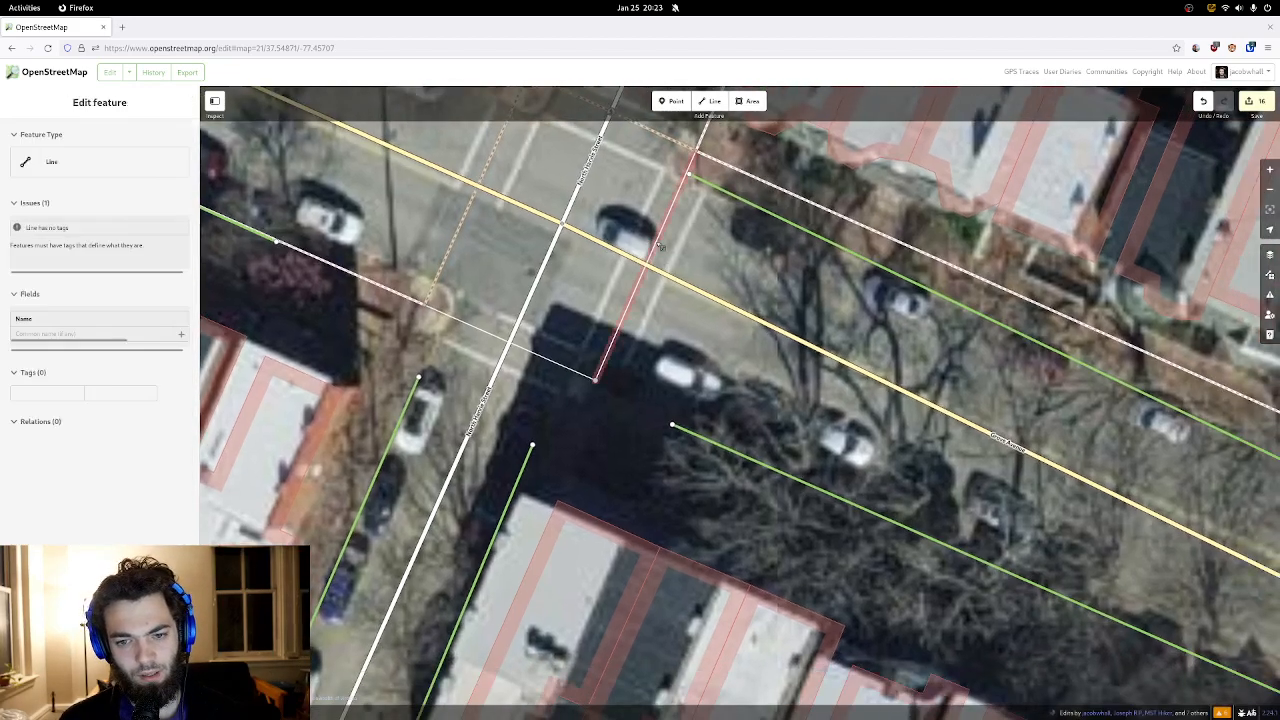
Step: Select both untagged segments together and tag them Marked Crossing
{"action": "left_click", "coordinate": [639, 270]}
{"action": "left_click", "coordinate": [553, 358], "text": "shift"}
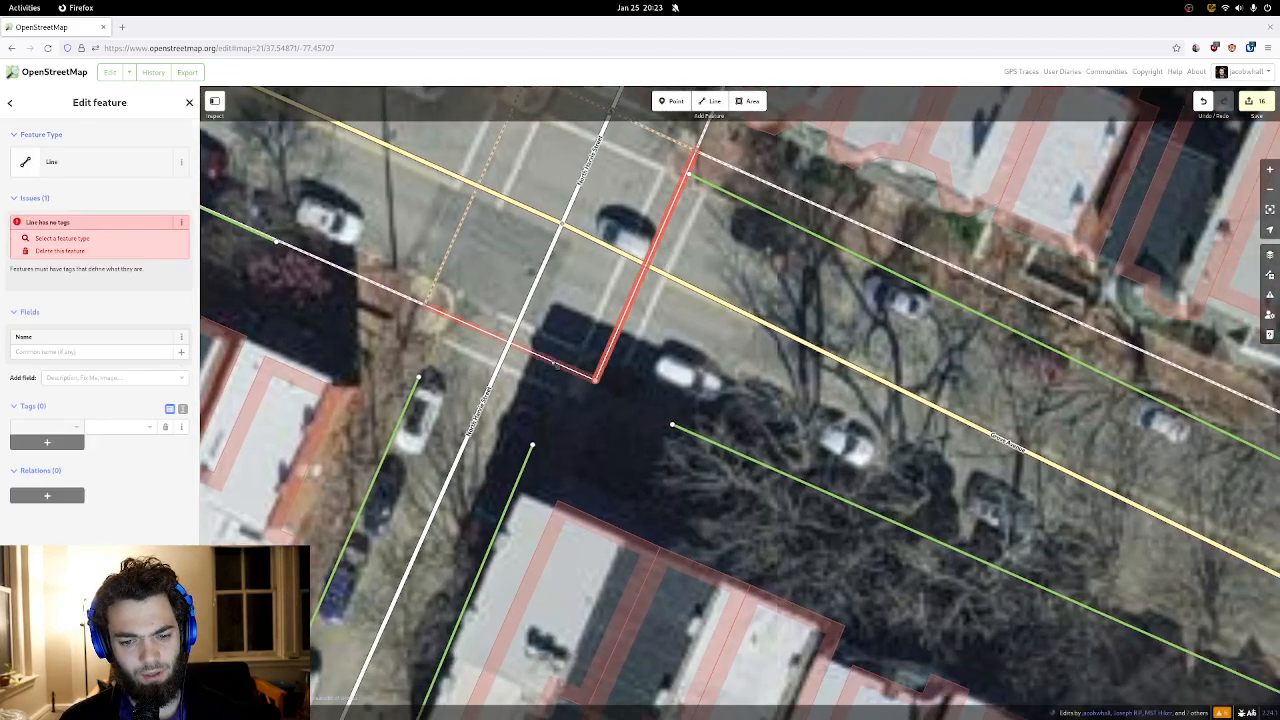
{"action": "left_click", "coordinate": [113, 234]}
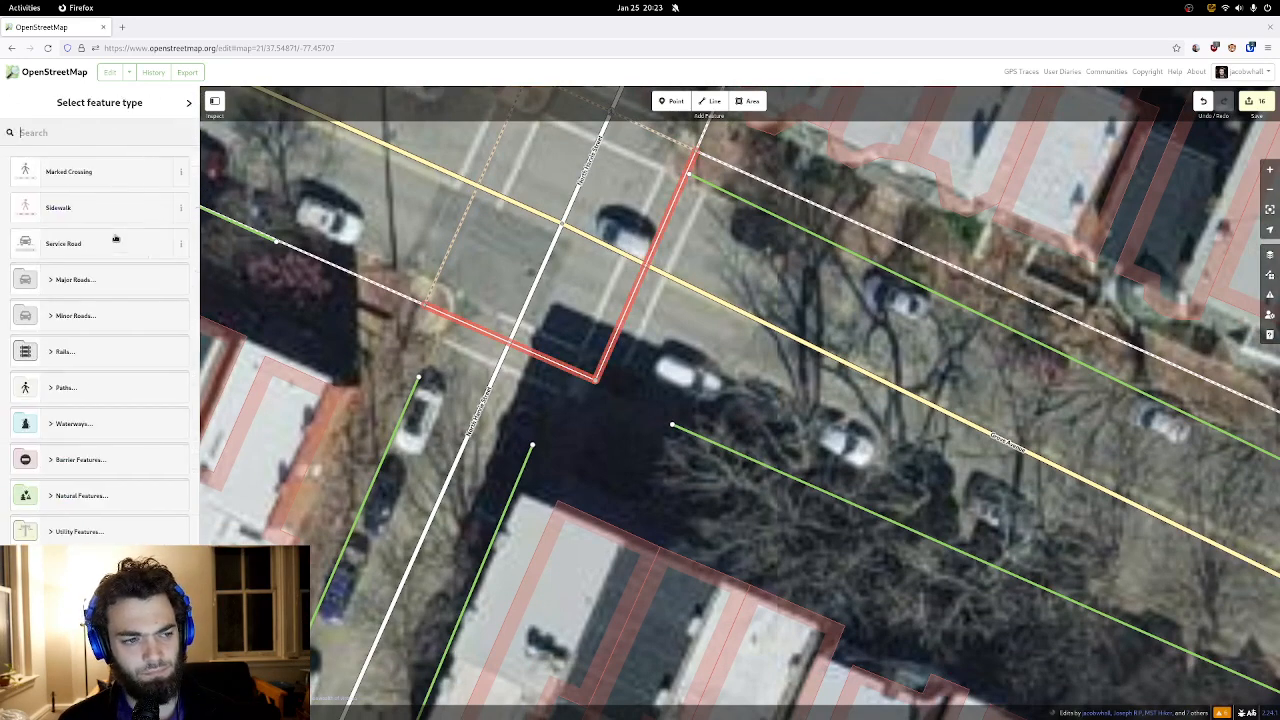
{"action": "left_click", "coordinate": [103, 171]}
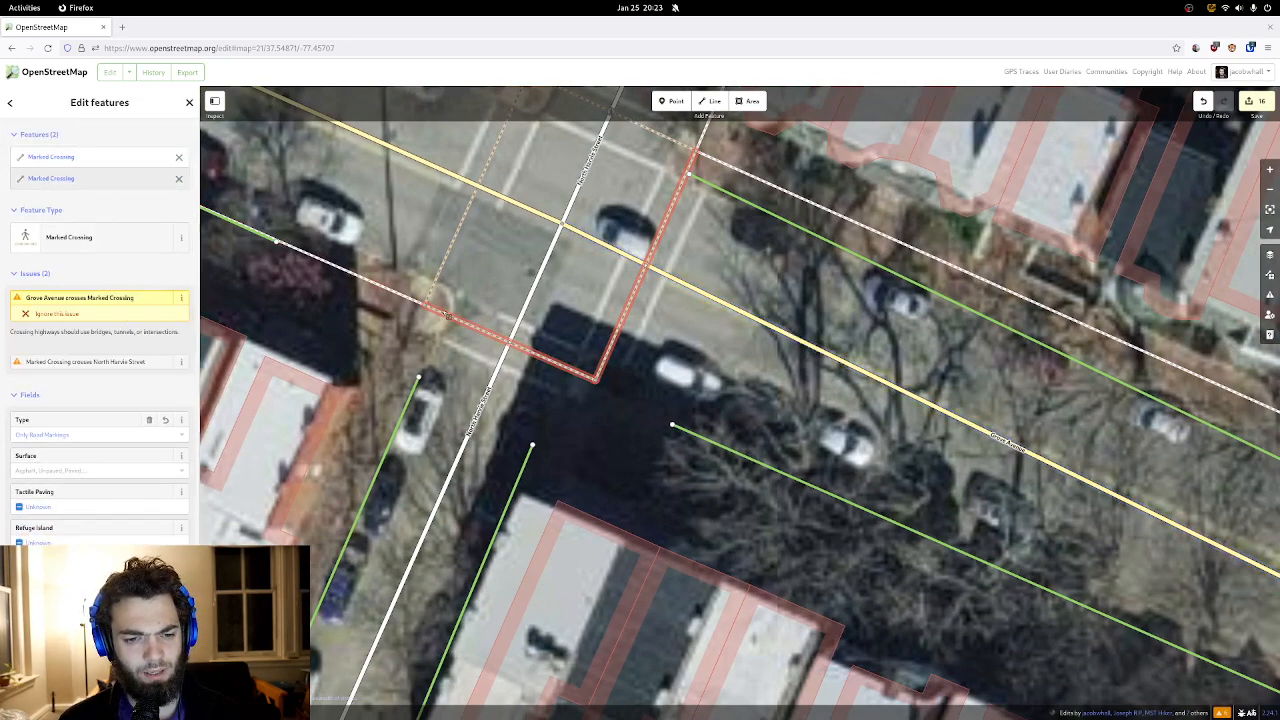
Step: Connect the marked crossing to Grove Avenue with the Connect the features fix
{"action": "left_click", "coordinate": [440, 316]}
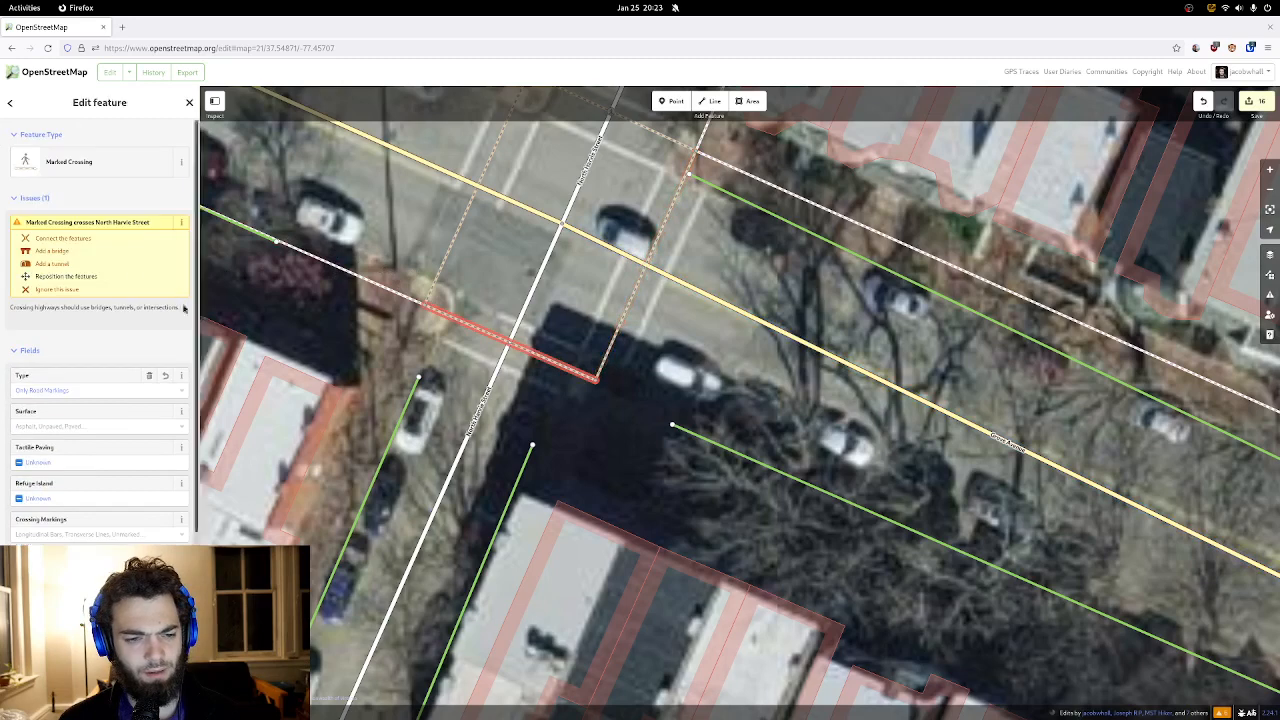
{"action": "left_click", "coordinate": [640, 300]}
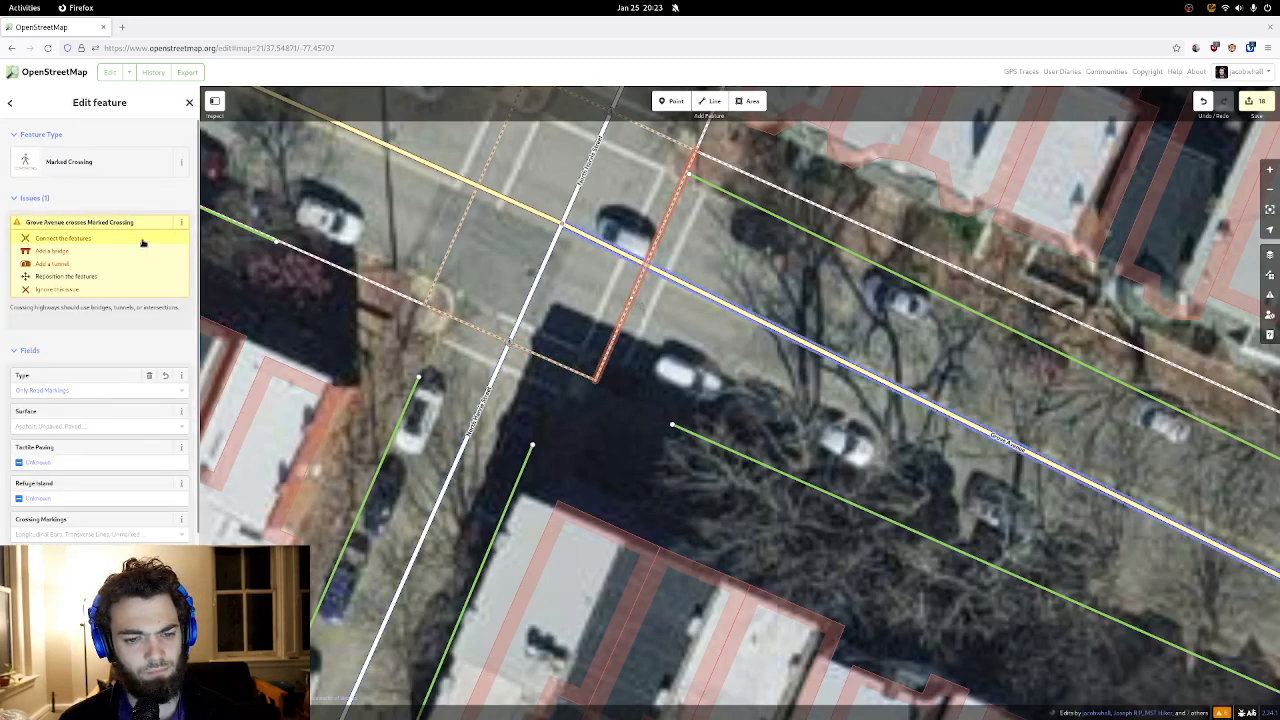
{"action": "left_click", "coordinate": [450, 257]}
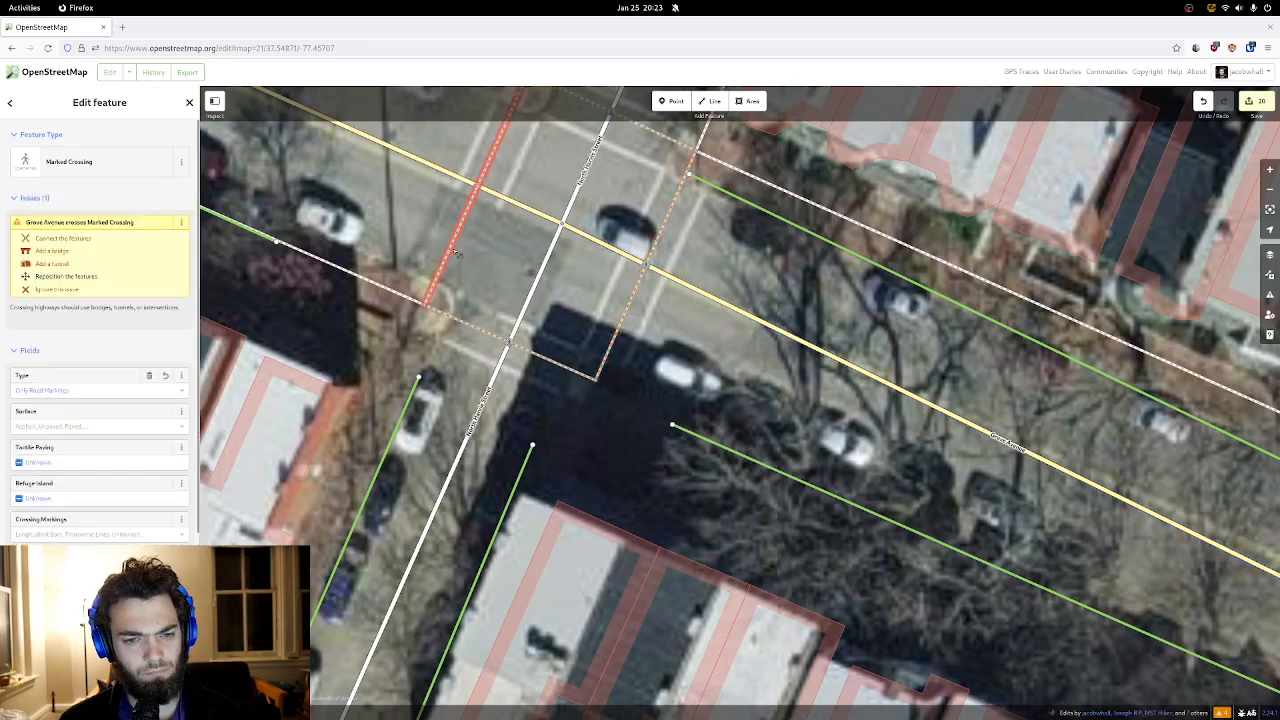
{"action": "left_click", "coordinate": [143, 238]}
{"action": "left_click_drag", "start_coordinate": [600, 215], "coordinate": [553, 305]}
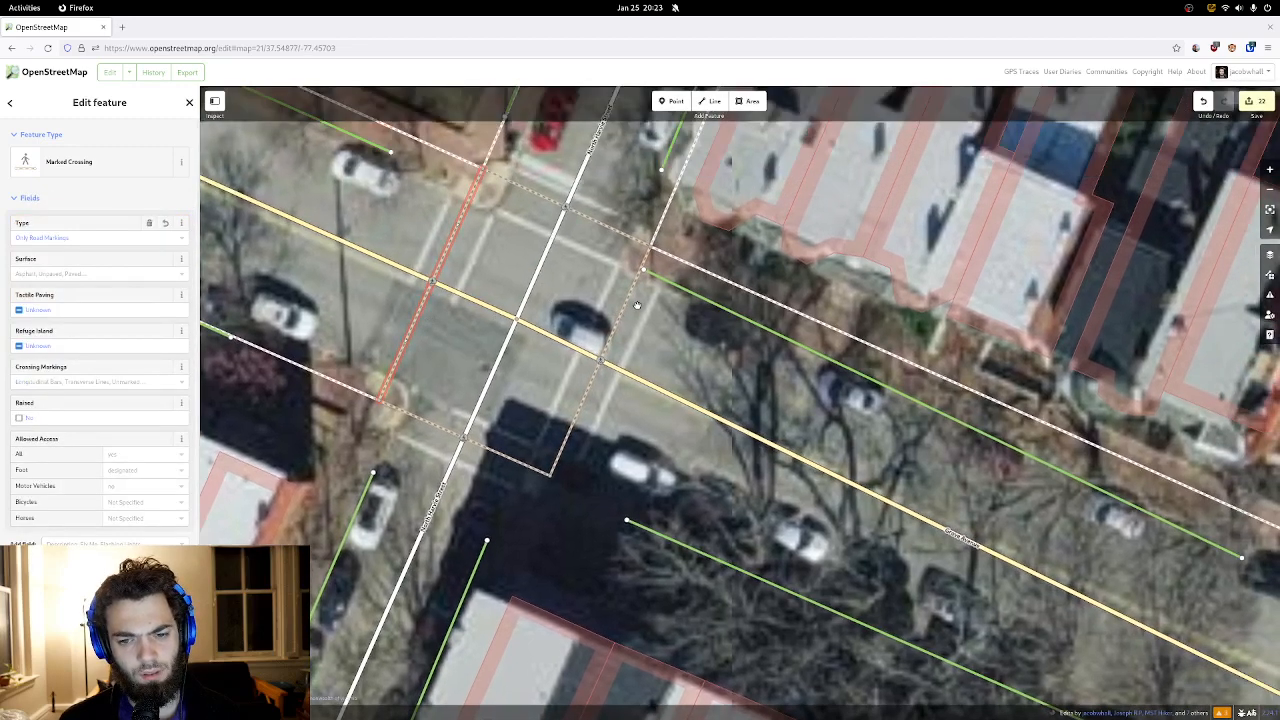
{"action": "key", "text": "Escape"}
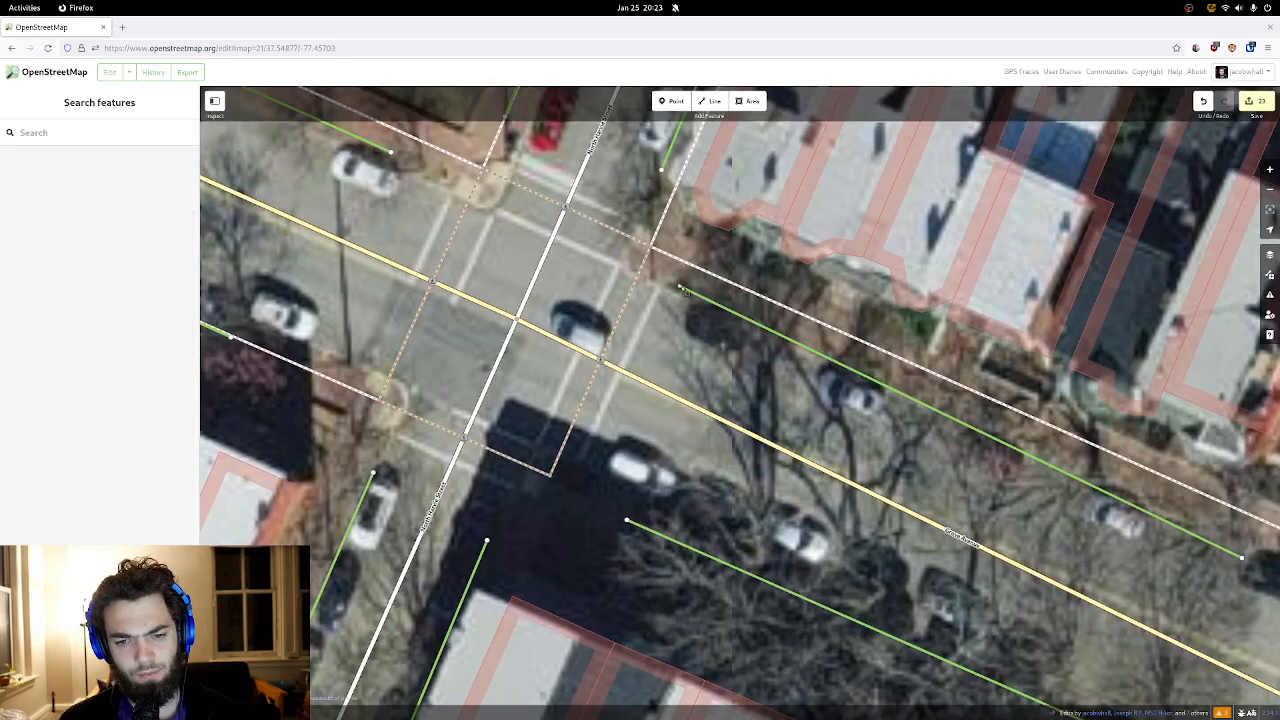
Step: Trace a new line beside the narrow north–south street south of Grove Avenue
{"action": "left_click", "coordinate": [630, 305]}
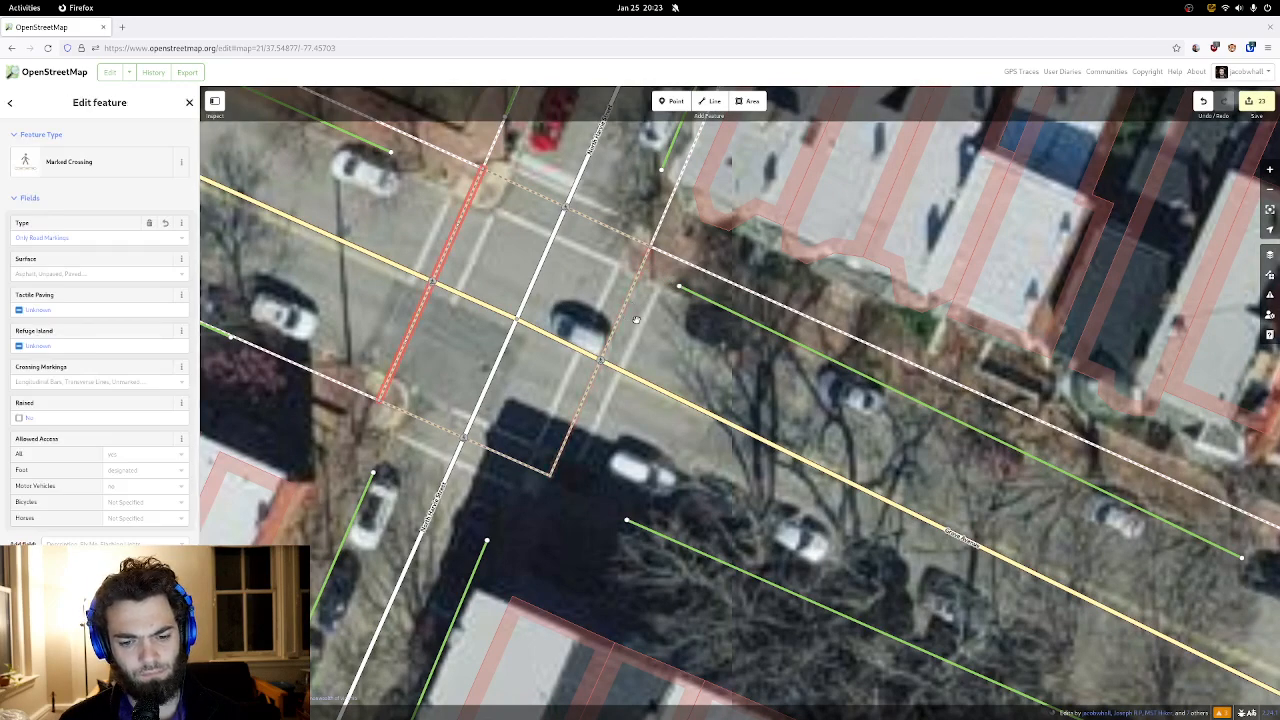
{"action": "left_click_drag", "start_coordinate": [635, 318], "coordinate": [599, 141]}
{"action": "left_click", "coordinate": [710, 101]}
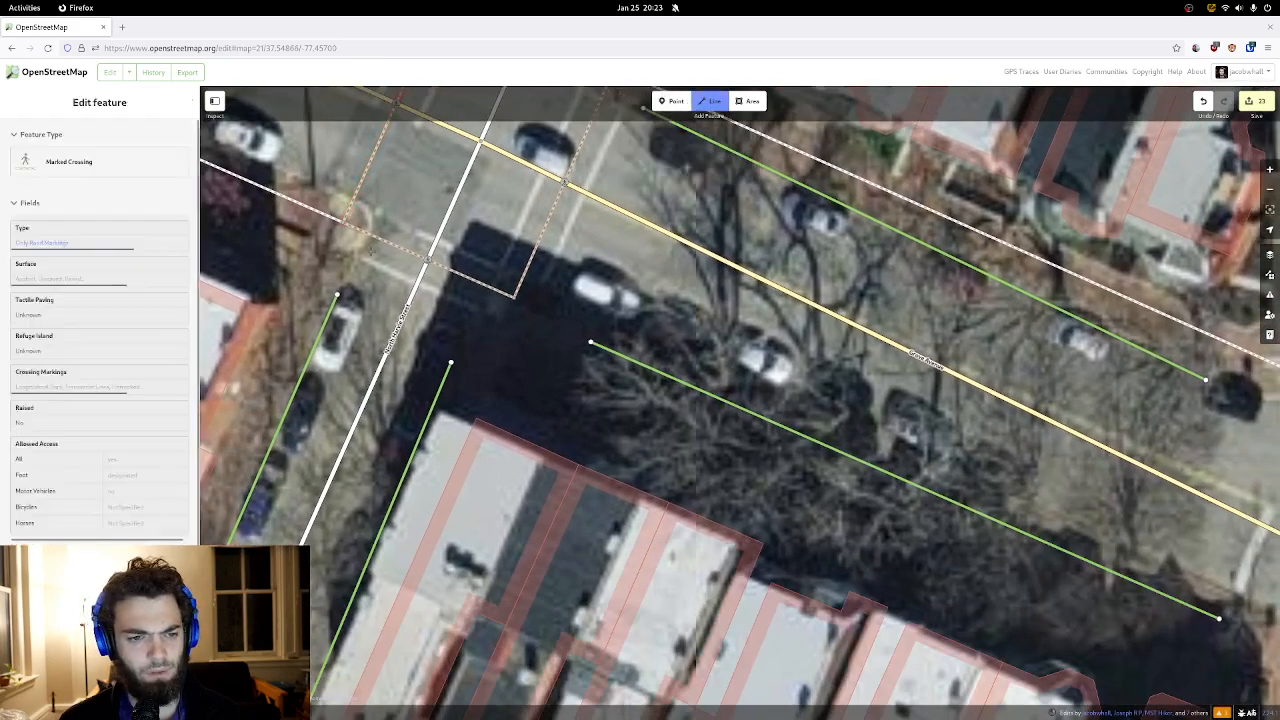
{"action": "key", "text": "Down"}
{"action": "key", "text": "Left"}
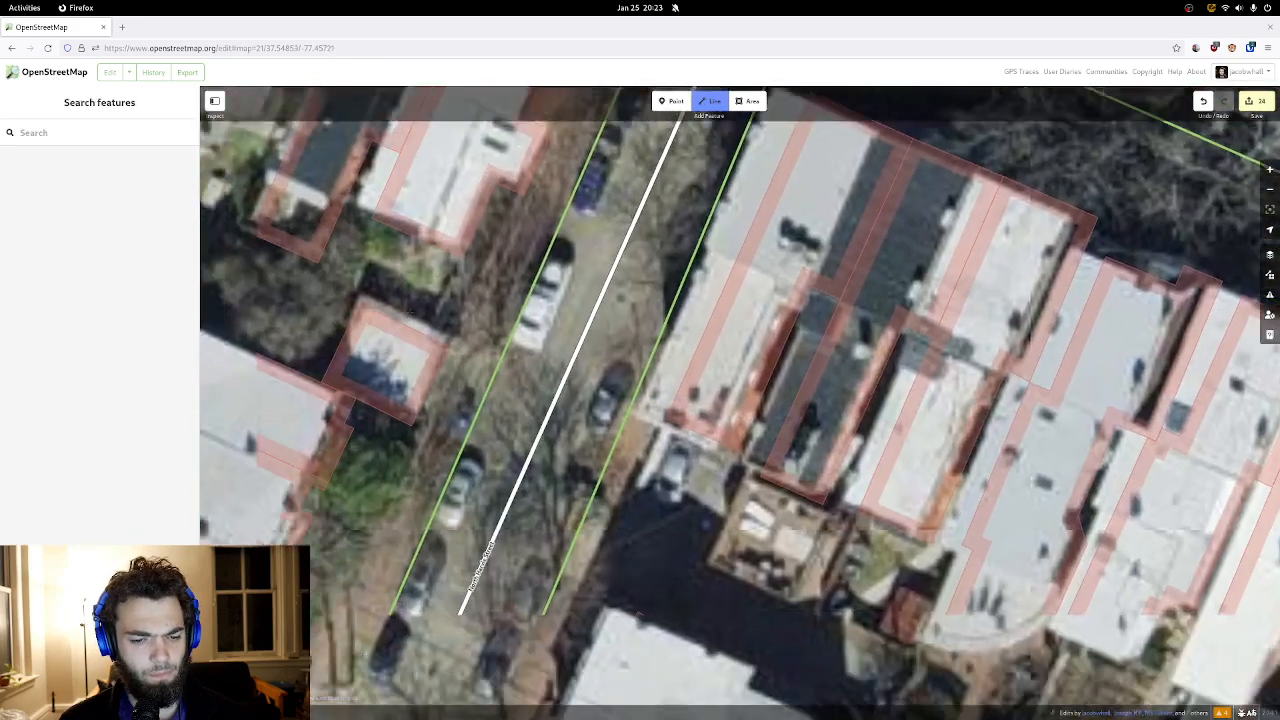
{"action": "key", "text": "Down"}
{"action": "key", "text": "Left"}
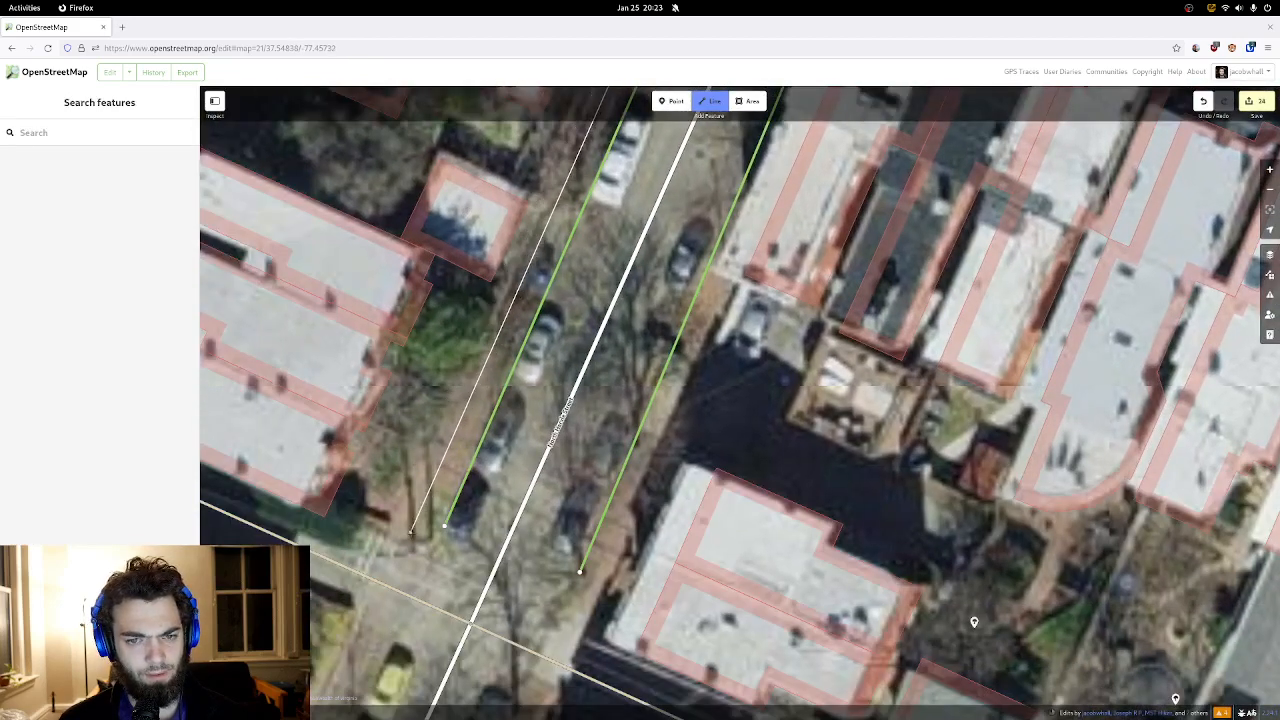
{"action": "left_click", "coordinate": [411, 533]}
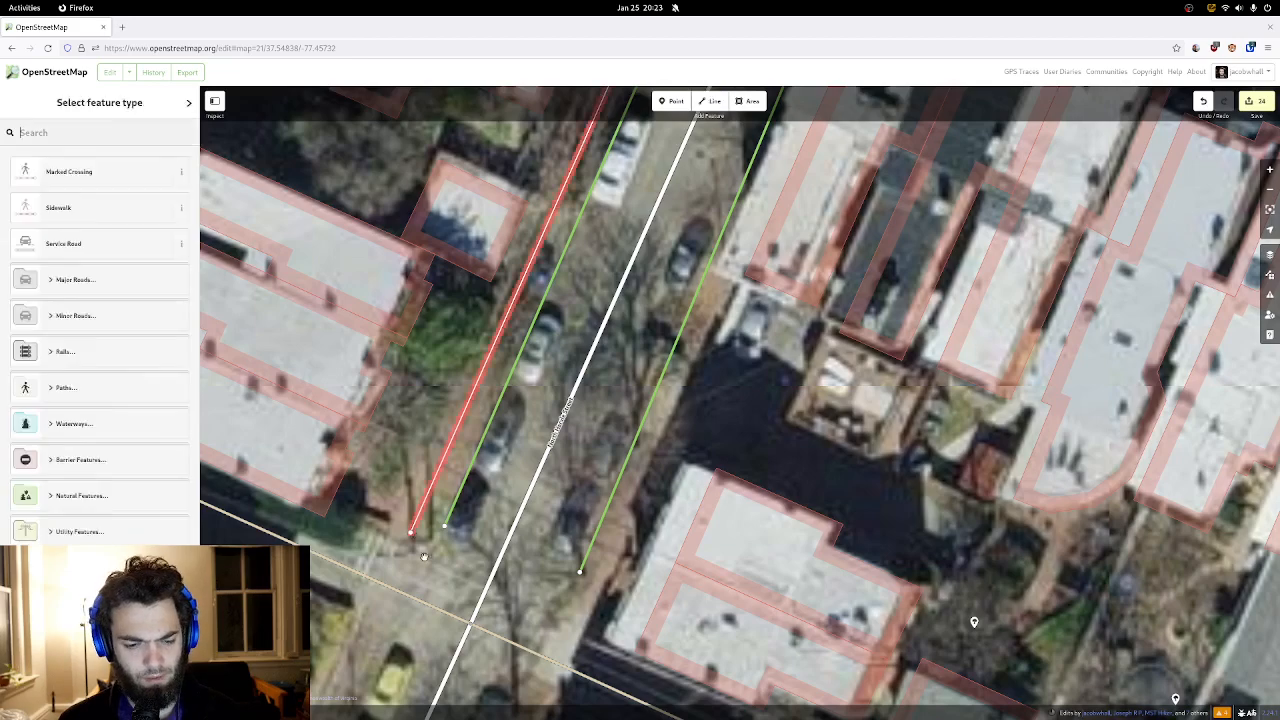
{"action": "left_click_drag", "start_coordinate": [411, 533], "coordinate": [482, 385]}
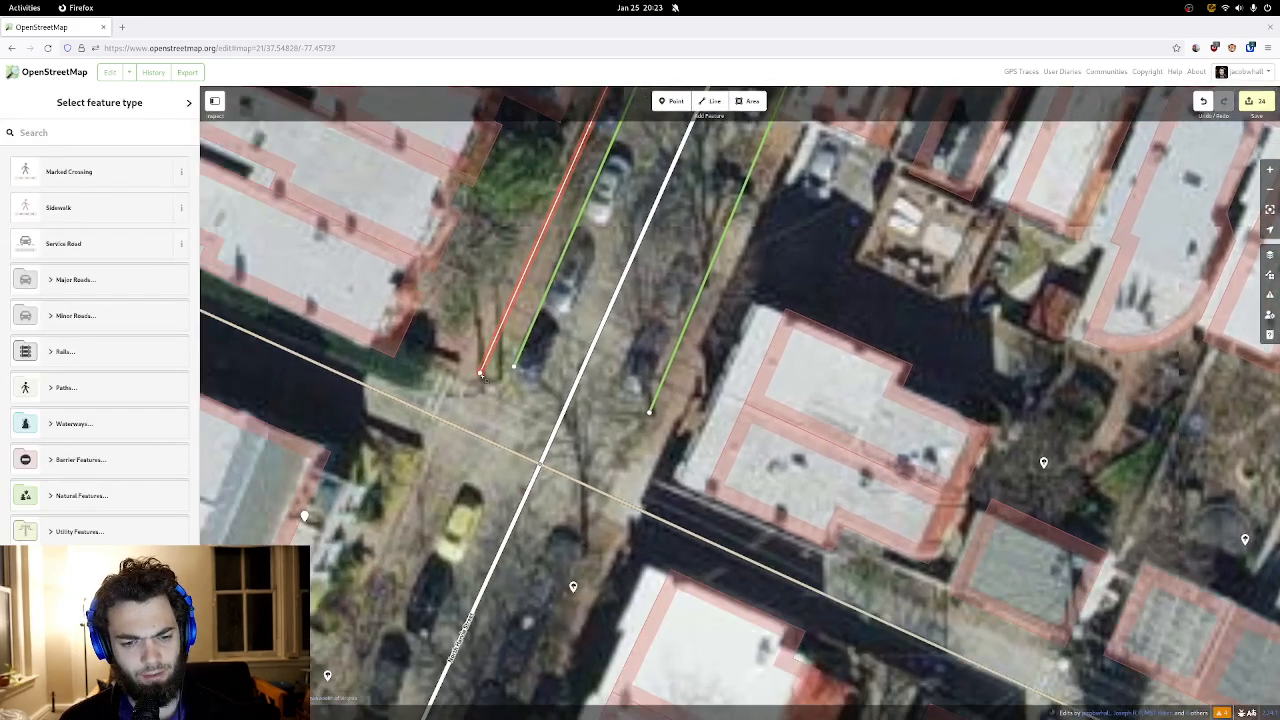
{"action": "key", "text": "Escape"}
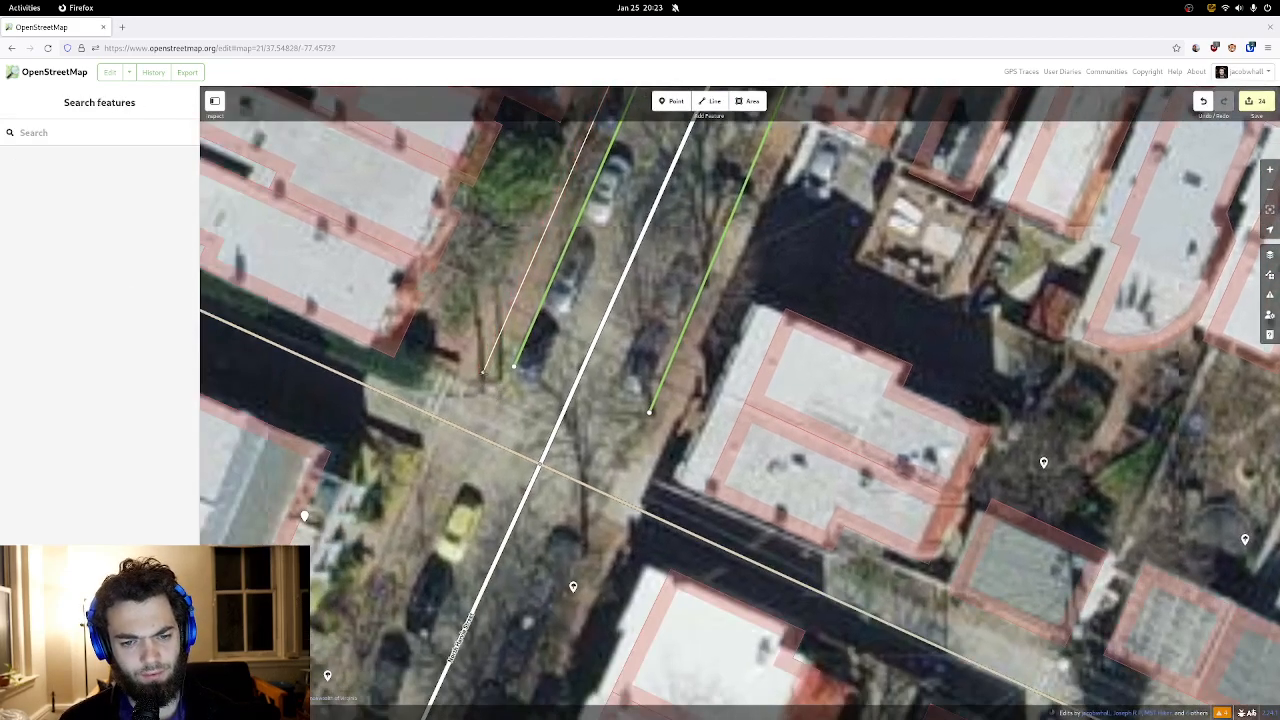
Step: Tag the new line with the Sidewalk preset
{"action": "left_click", "coordinate": [484, 366]}
{"action": "left_click", "coordinate": [108, 165]}
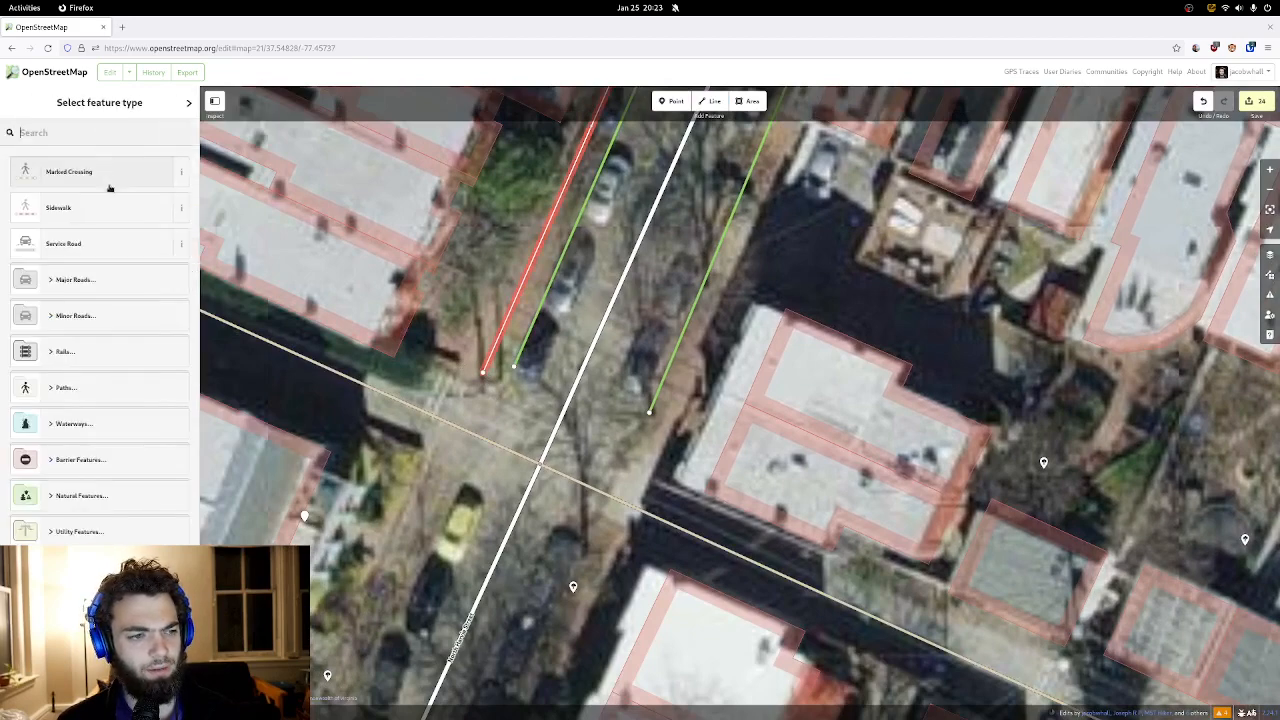
{"action": "left_click", "coordinate": [112, 200]}
Step: Start another line at the sidewalk's end, heading across the alley
{"action": "left_click", "coordinate": [710, 101]}
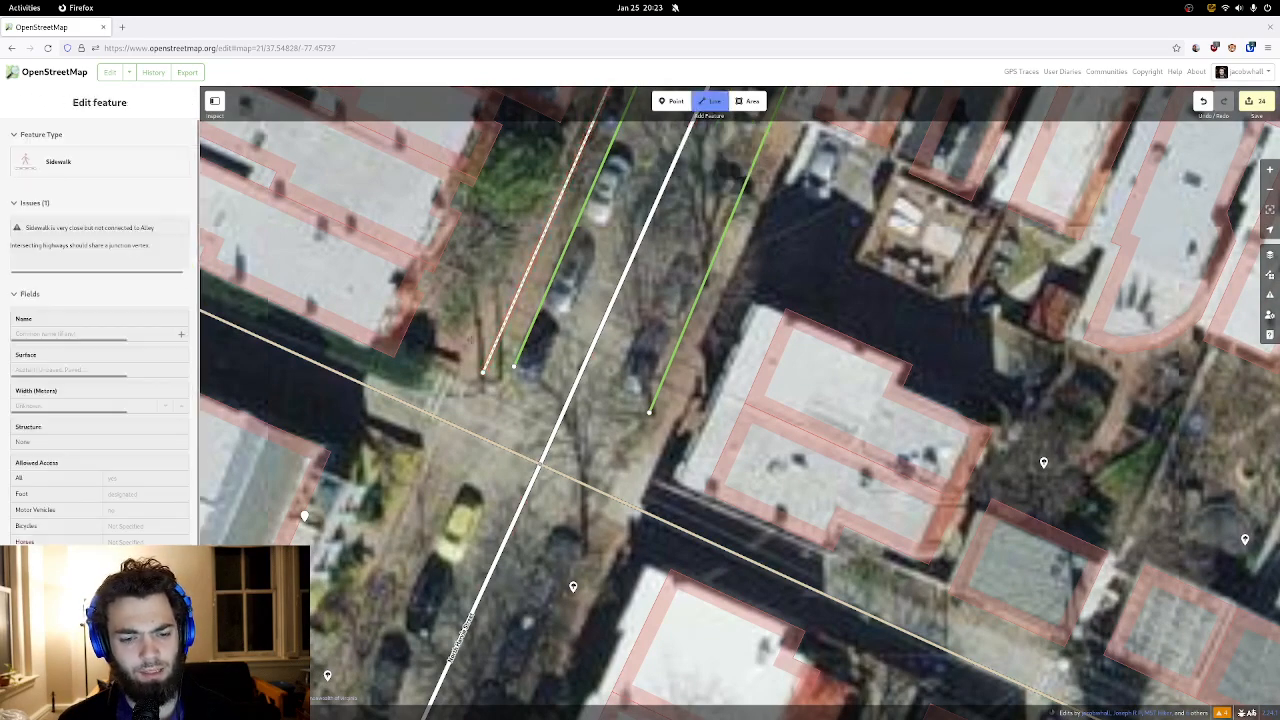
{"action": "left_click_drag", "start_coordinate": [600, 420], "coordinate": [633, 267]}
{"action": "left_click", "coordinate": [516, 218]}
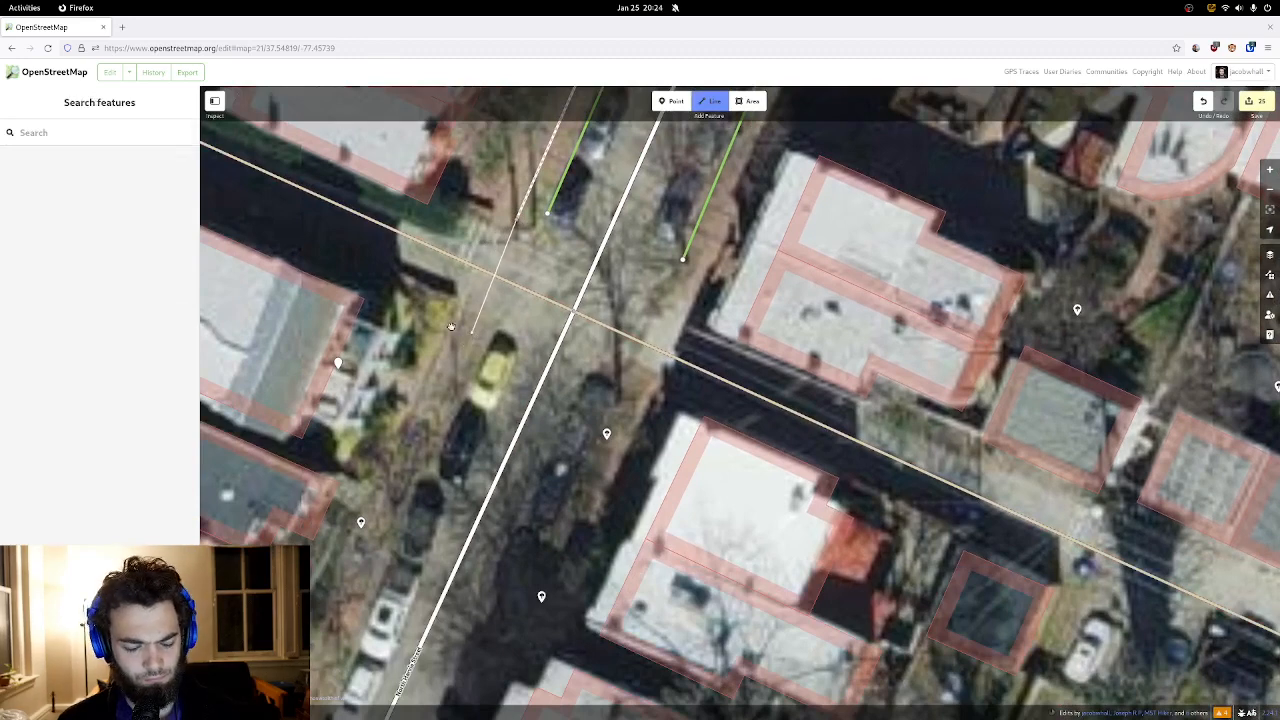
Step: Finish the alley line as an Unmarked Crossing and connect it to the alley
{"action": "key", "text": "Return"}
{"action": "type", "text": "u"}
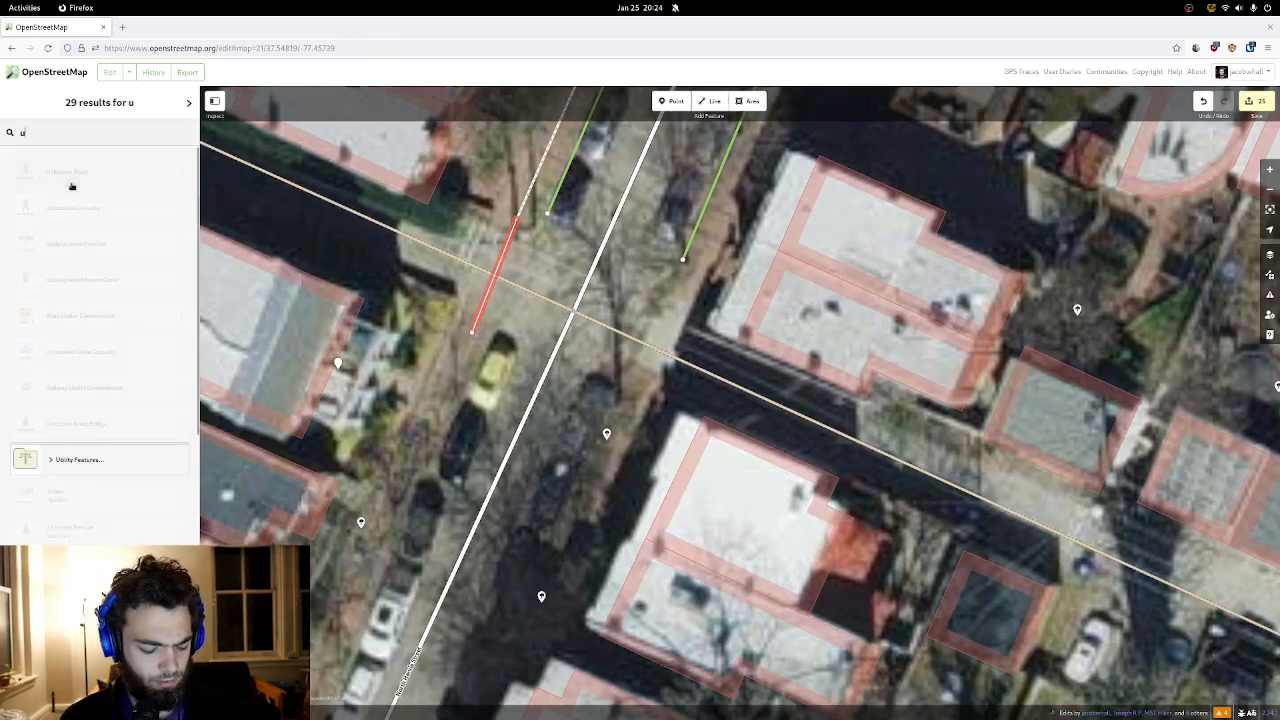
{"action": "type", "text": "nmarked"}
{"action": "key", "text": "Return"}
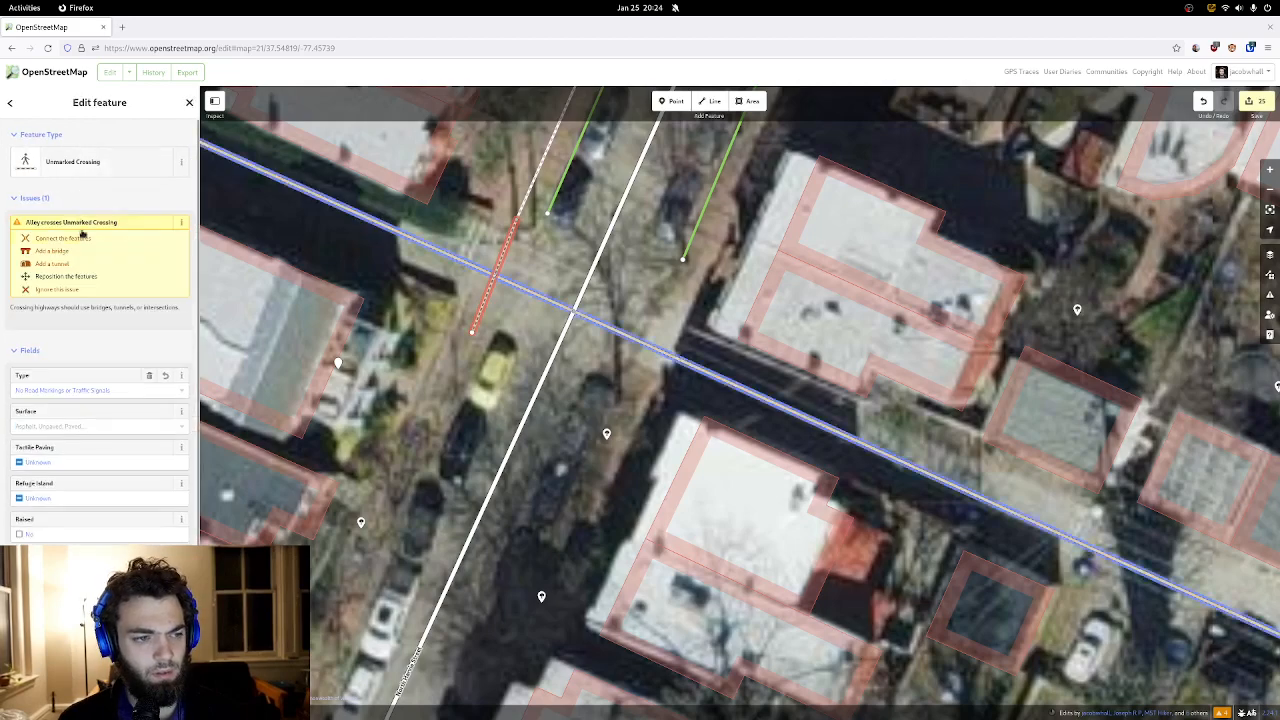
{"action": "left_click", "coordinate": [82, 236]}
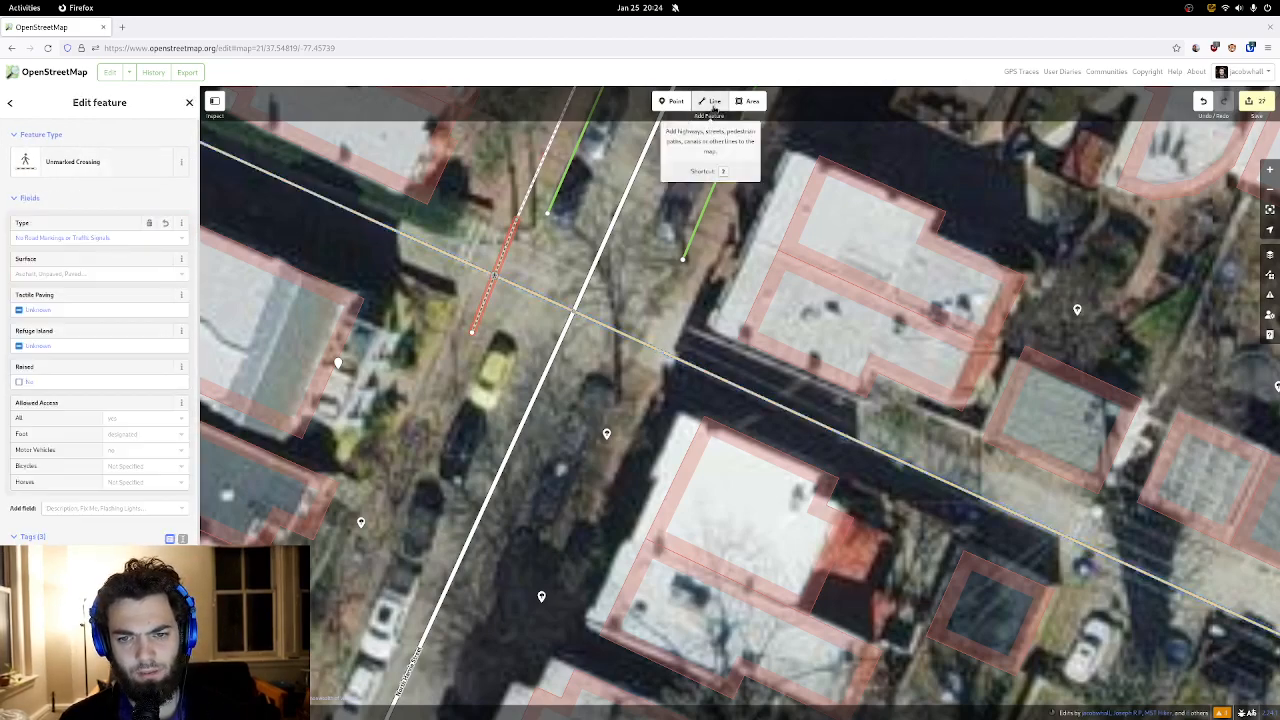
Step: Start a new line at the crossing's end, heading toward the Floyd Avenue corner
{"action": "left_click", "coordinate": [711, 101]}
{"action": "left_click", "coordinate": [471, 333]}
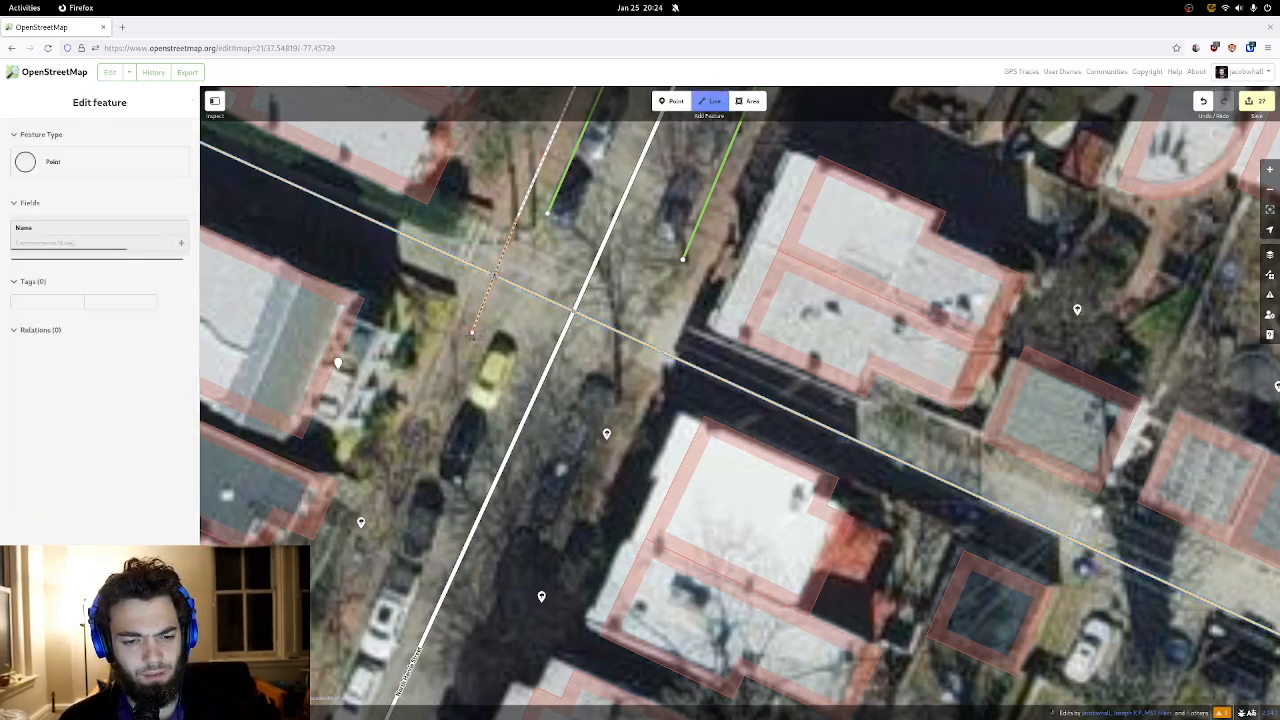
{"action": "scroll", "coordinate": [478, 368], "scroll_direction": "down", "scroll_amount": 3}
{"action": "left_click_drag", "start_coordinate": [367, 512], "coordinate": [558, 245]}
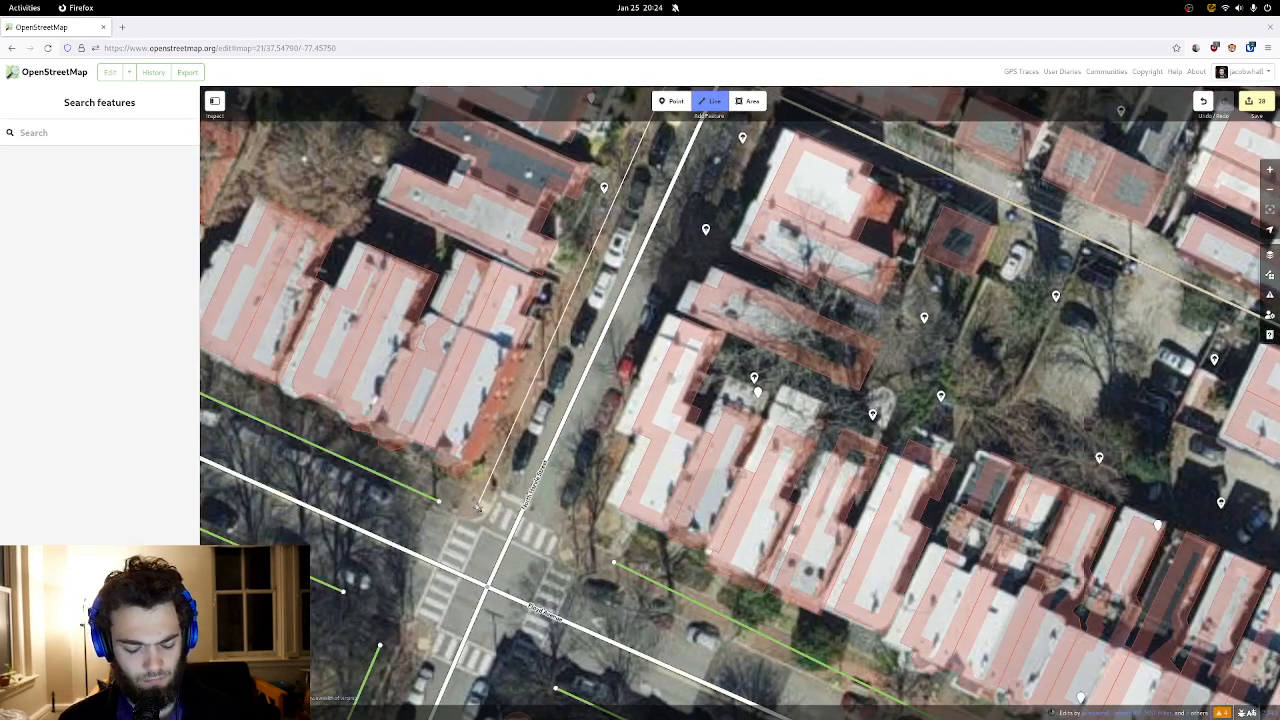
Step: Extend the line along the avenue's north side to the intersection corner and tag it Sidewalk
{"action": "left_click", "coordinate": [473, 507]}
{"action": "left_click_drag", "start_coordinate": [473, 507], "coordinate": [871, 654]}
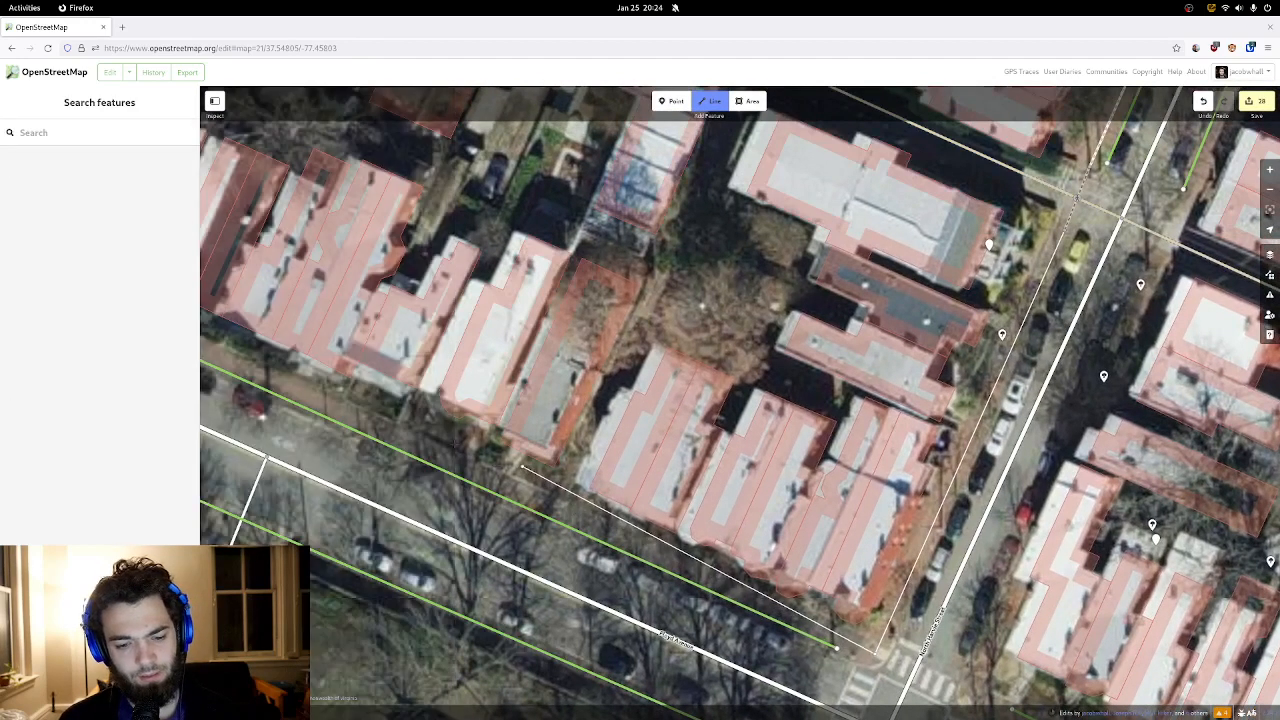
{"action": "left_click_drag", "start_coordinate": [431, 412], "coordinate": [837, 472]}
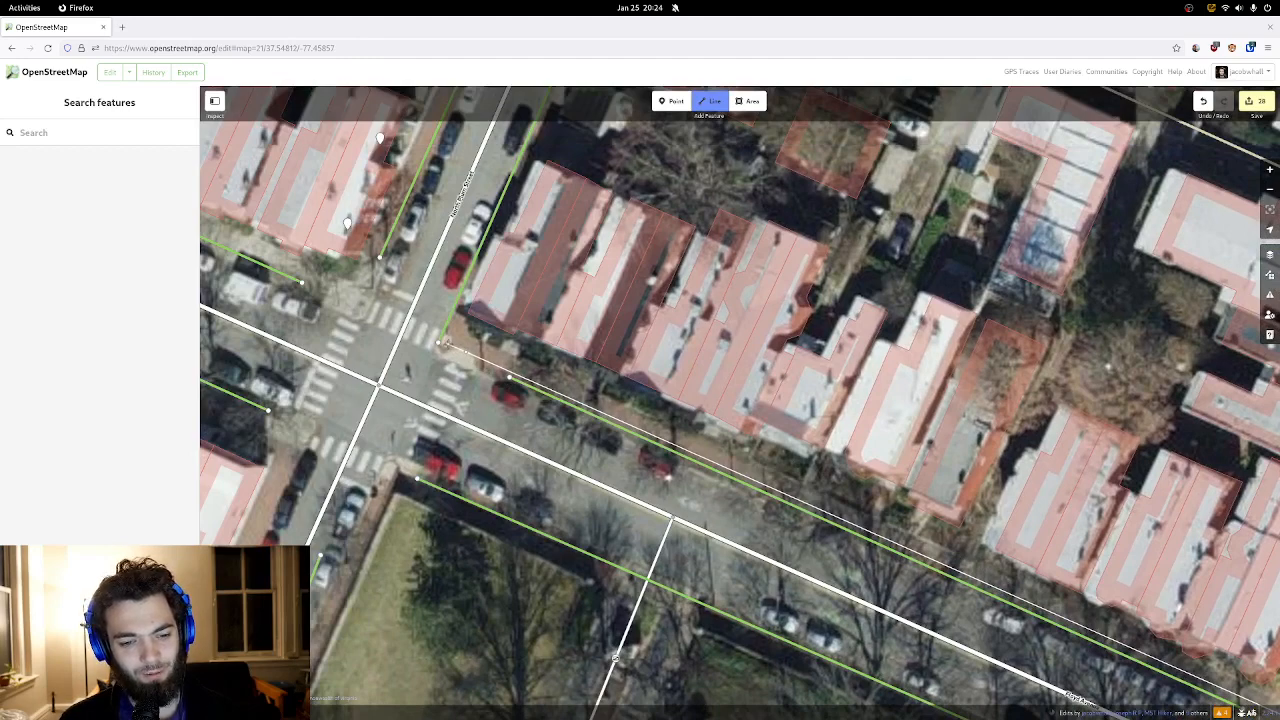
{"action": "double_click", "coordinate": [447, 345]}
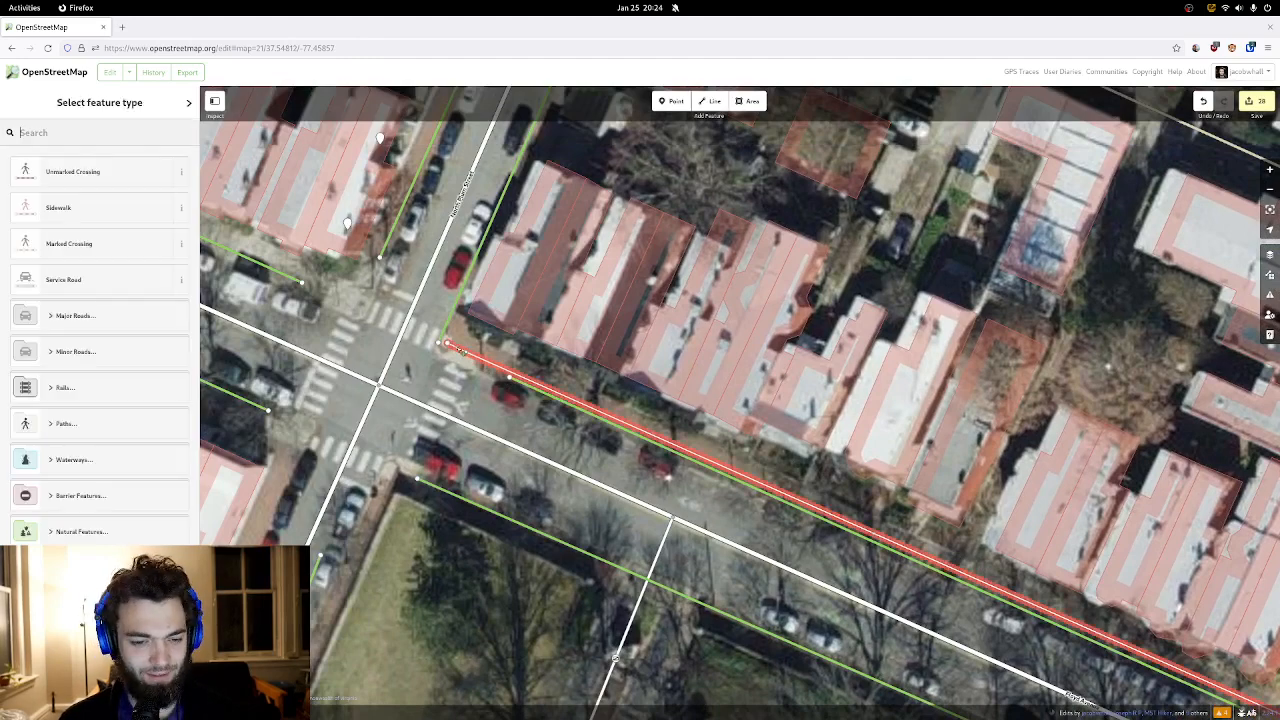
{"action": "left_click", "coordinate": [100, 205]}
Step: Look over the blocks to the north, then return to the Floyd Avenue intersection
{"action": "left_click_drag", "start_coordinate": [471, 335], "coordinate": [486, 527]}
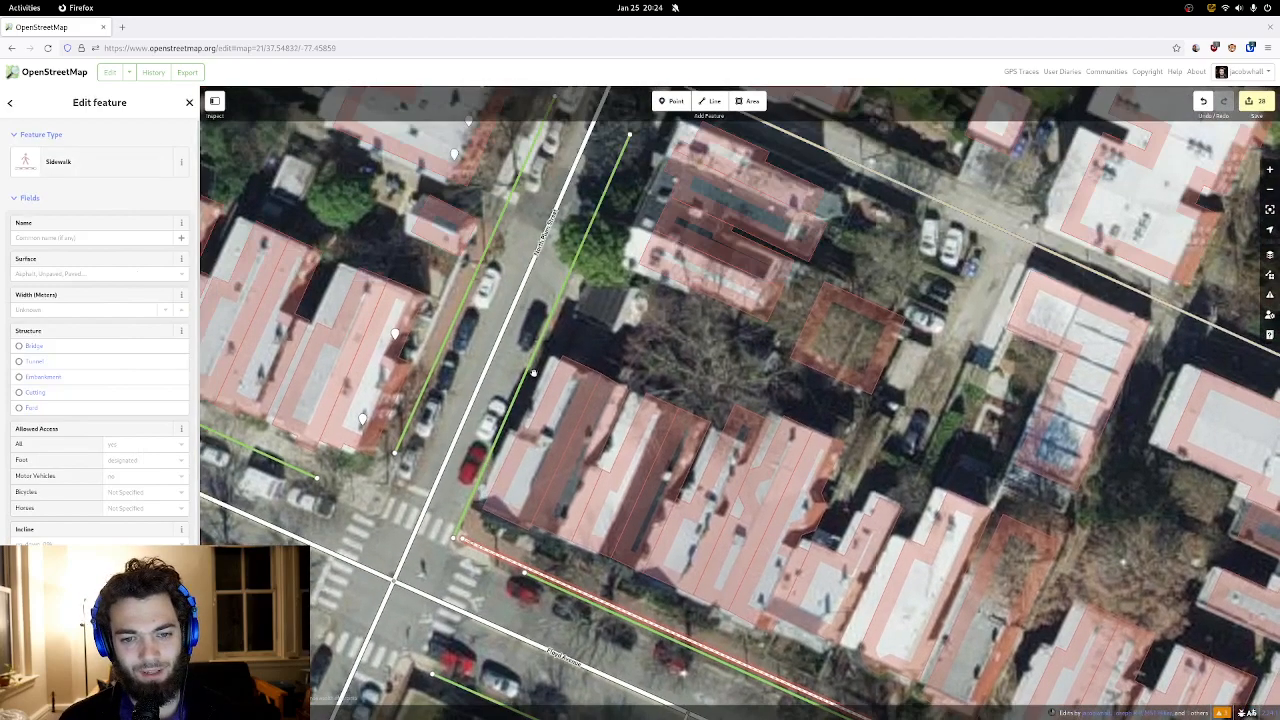
{"action": "left_click_drag", "start_coordinate": [597, 284], "coordinate": [475, 509]}
{"action": "left_click_drag", "start_coordinate": [560, 211], "coordinate": [400, 571]}
{"action": "left_click_drag", "start_coordinate": [376, 631], "coordinate": [549, 320]}
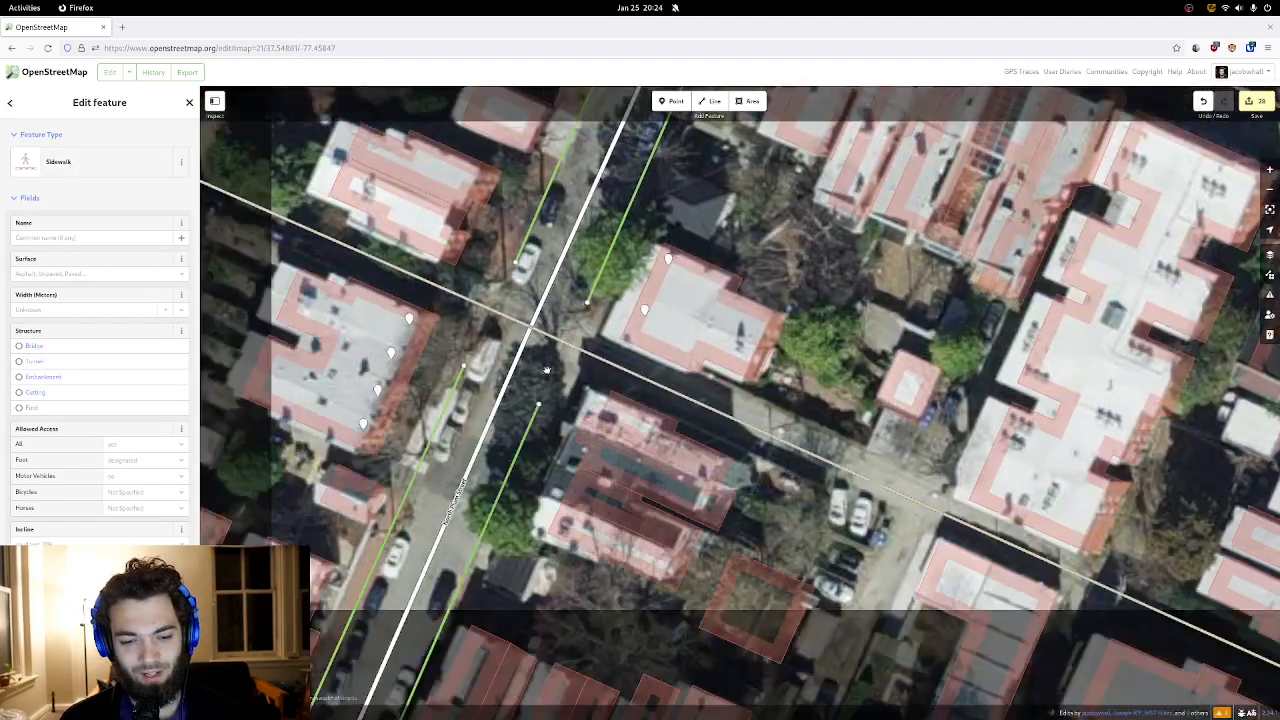
{"action": "left_click_drag", "start_coordinate": [494, 554], "coordinate": [520, 309]}
{"action": "left_click_drag", "start_coordinate": [448, 496], "coordinate": [548, 226]}
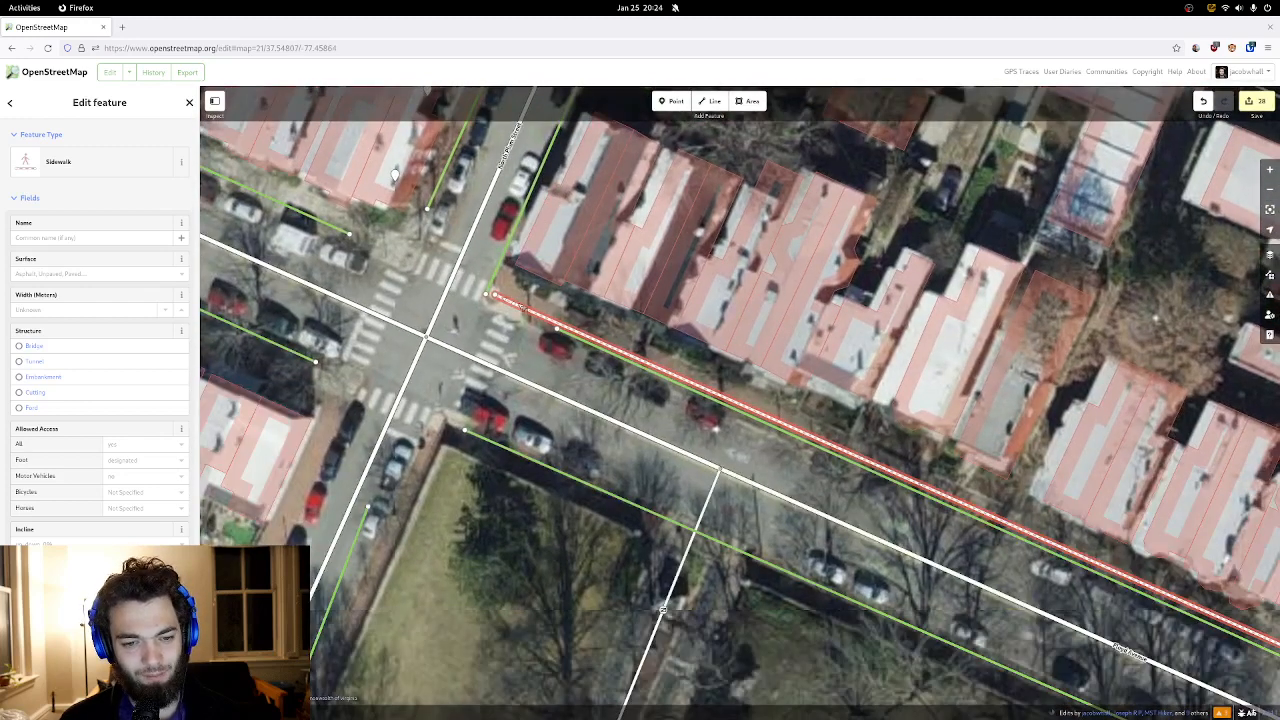
{"action": "left_click", "coordinate": [710, 101]}
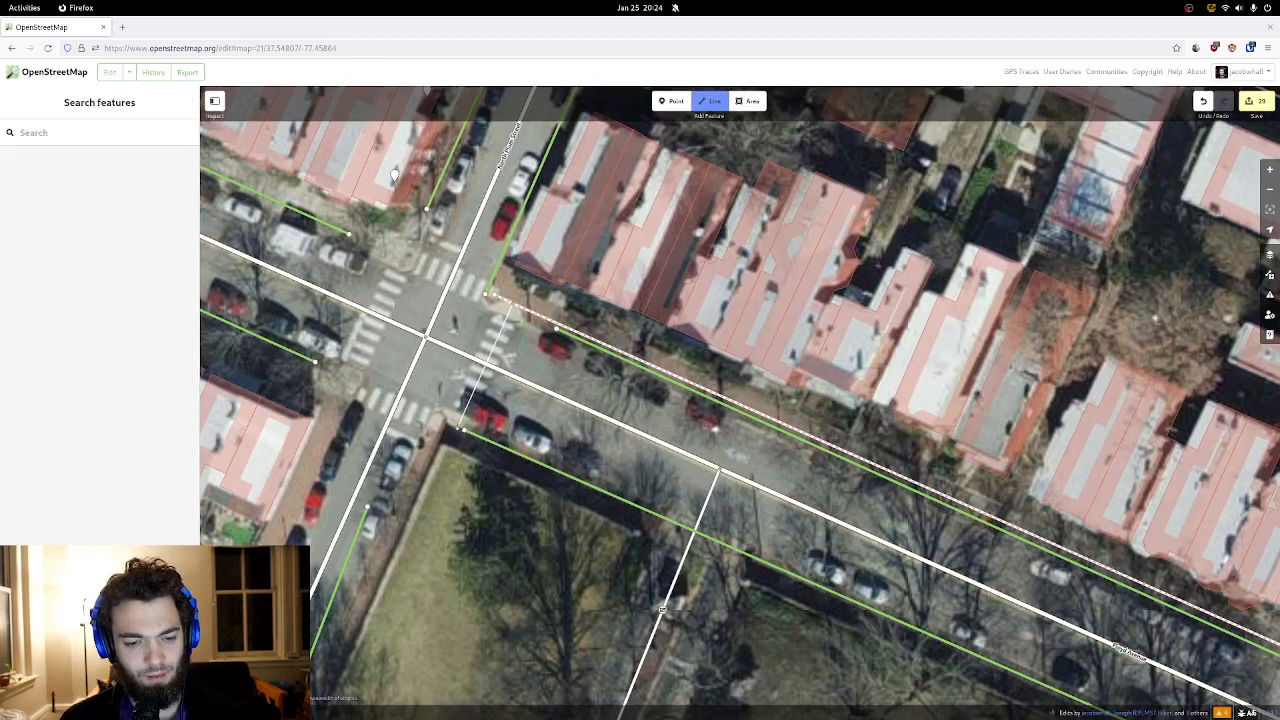
Step: Finish a short untagged line across Floyd Avenue and center the view on the intersection
{"action": "double_click", "coordinate": [463, 423]}
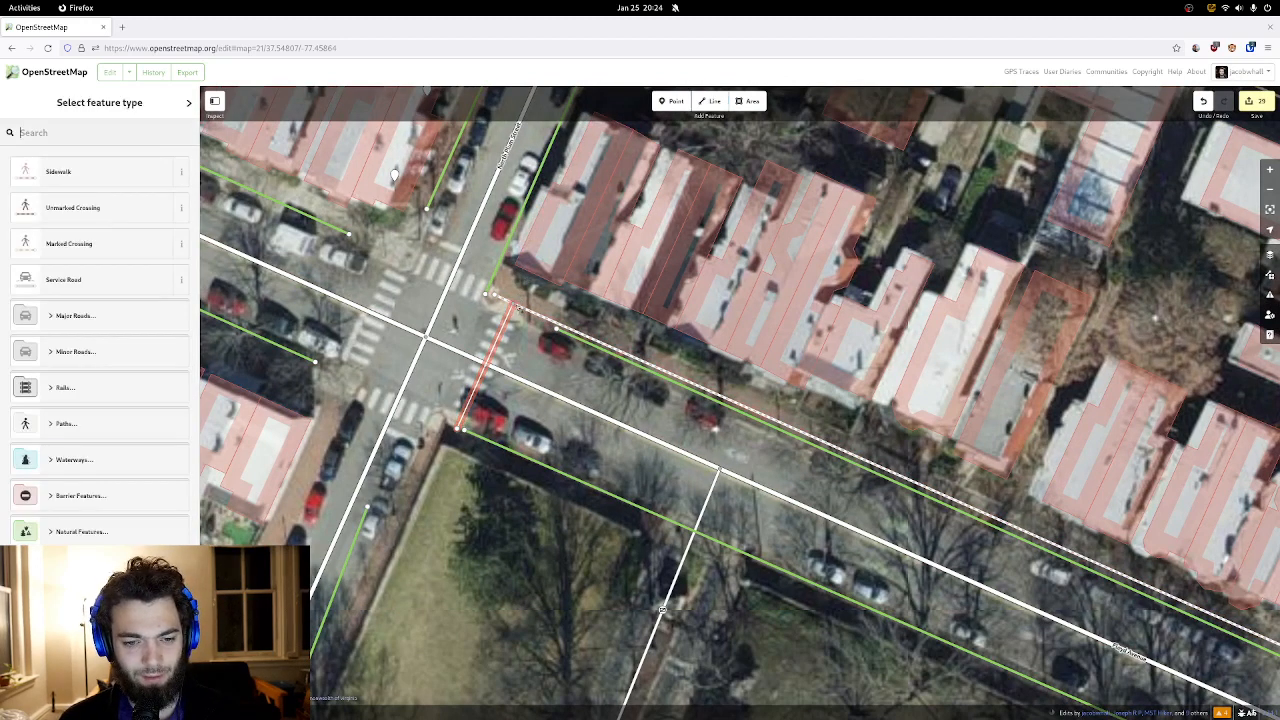
{"action": "key", "text": "Escape"}
{"action": "double_click", "coordinate": [512, 305]}
{"action": "left_click_drag", "start_coordinate": [445, 409], "coordinate": [495, 280]}
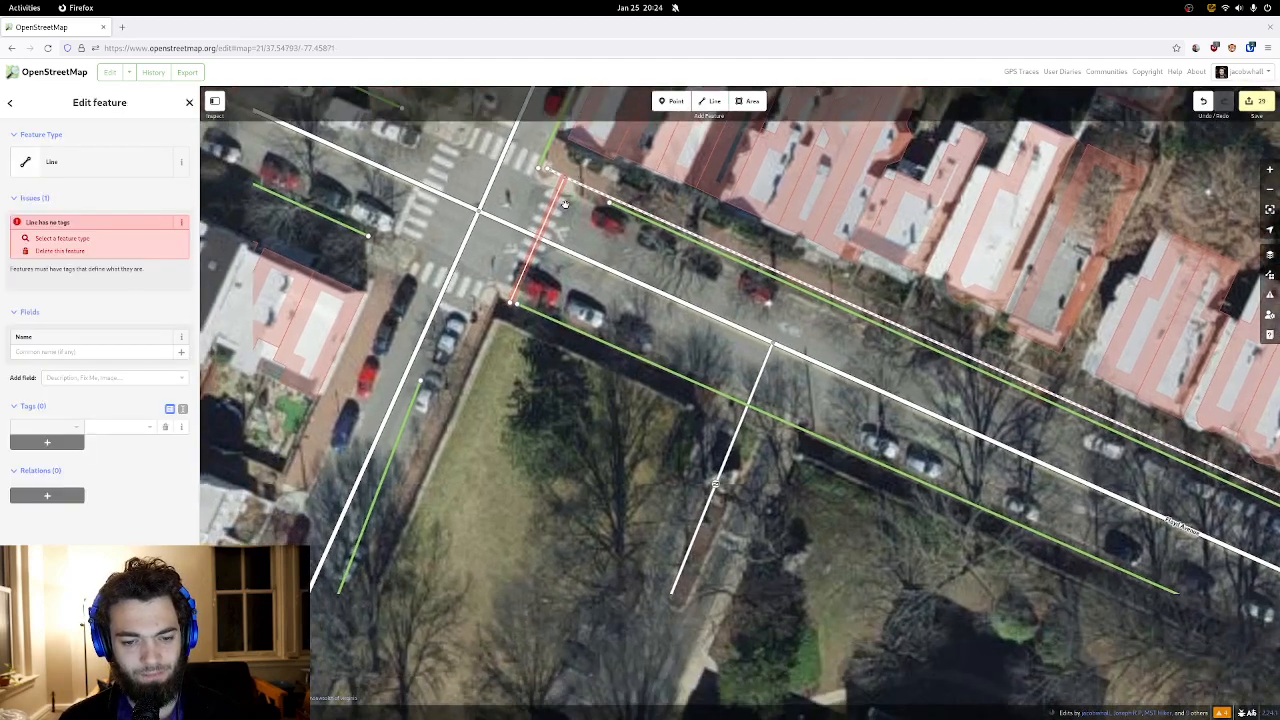
{"action": "scroll", "coordinate": [495, 285], "scroll_direction": "up", "scroll_amount": 3}
{"action": "left_click_drag", "start_coordinate": [497, 331], "coordinate": [495, 381]}
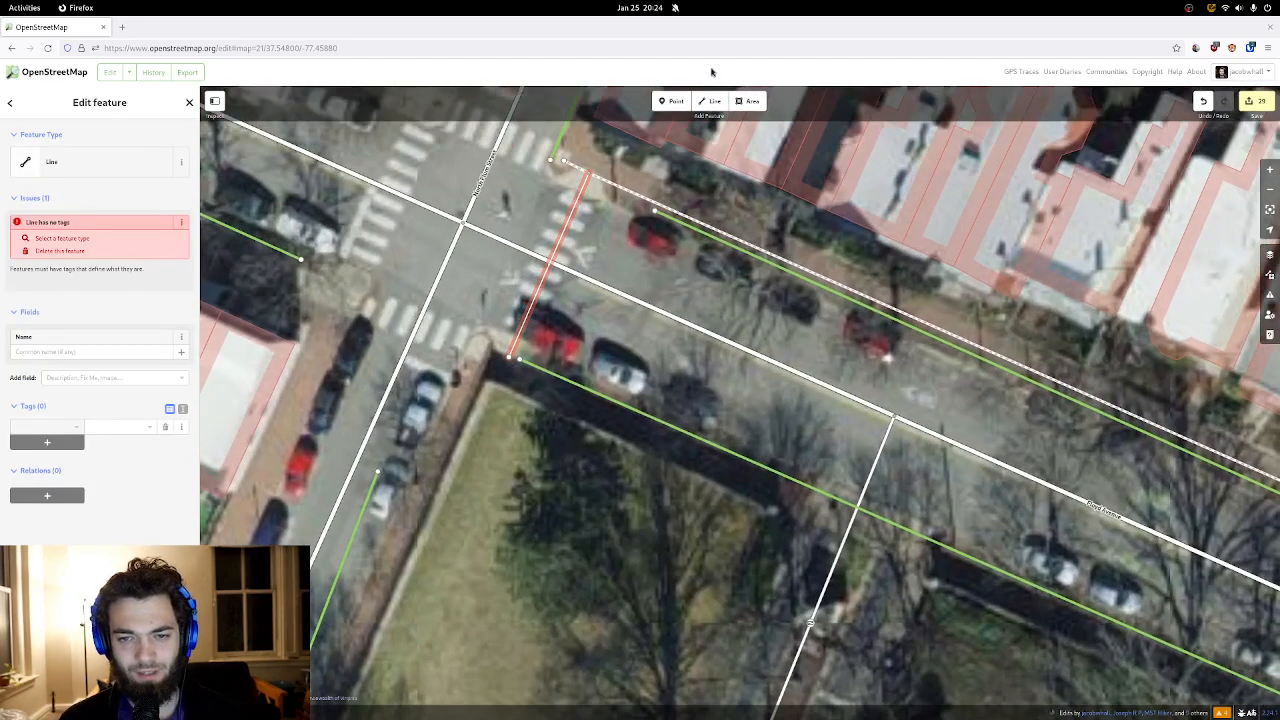
Step: Draw a line across the west crosswalk from the sidewalk corner and tag it Marked Crossing
{"action": "left_click", "coordinate": [713, 101]}
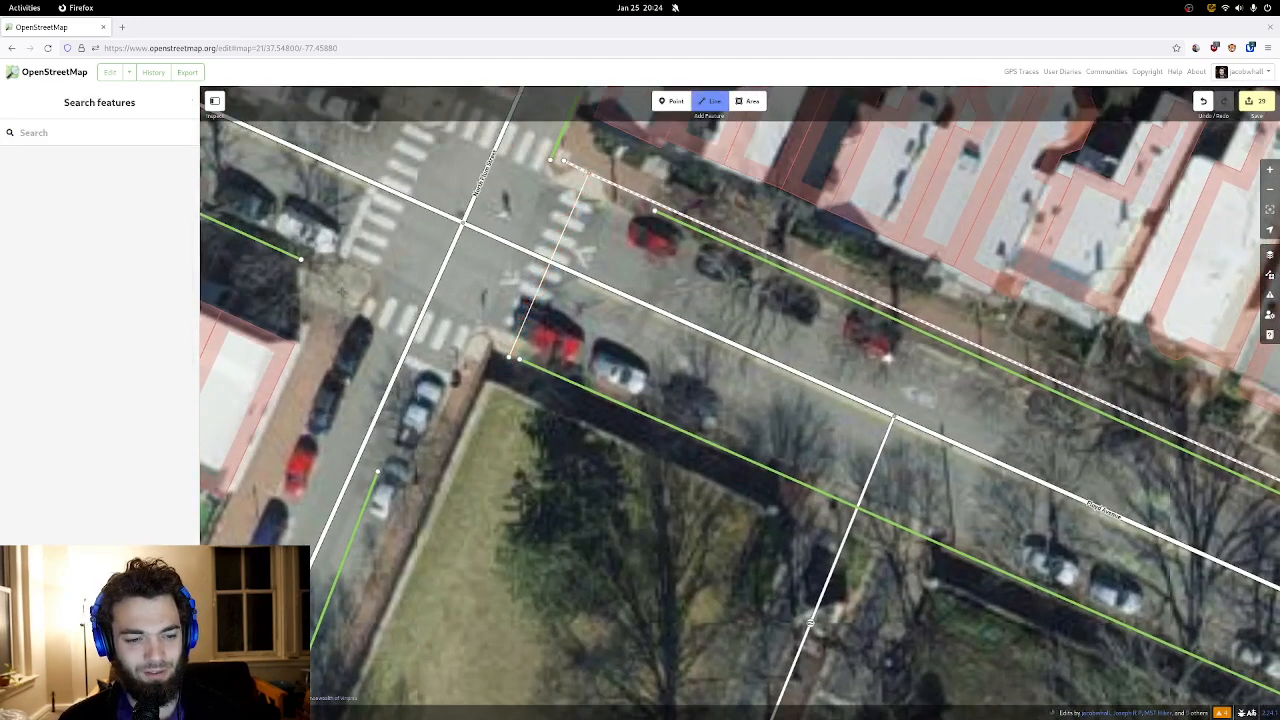
{"action": "left_click", "coordinate": [513, 359]}
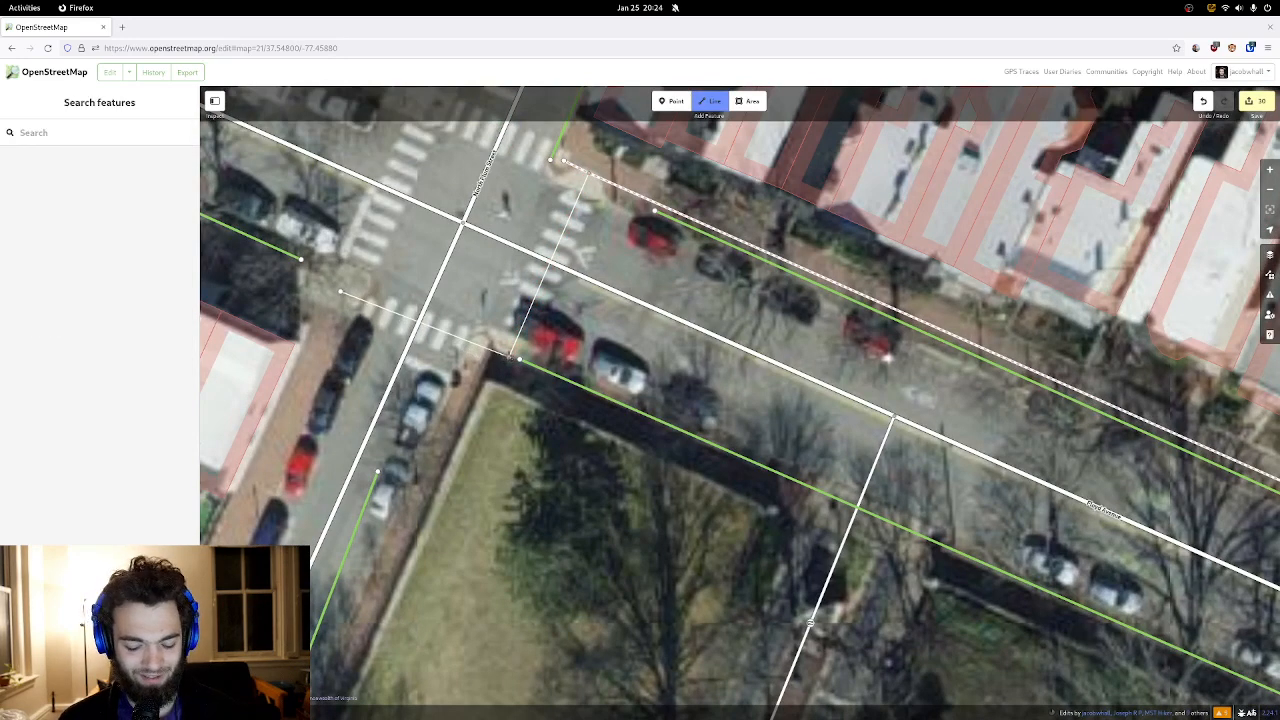
{"action": "left_click", "coordinate": [513, 360]}
{"action": "key", "text": "Escape"}
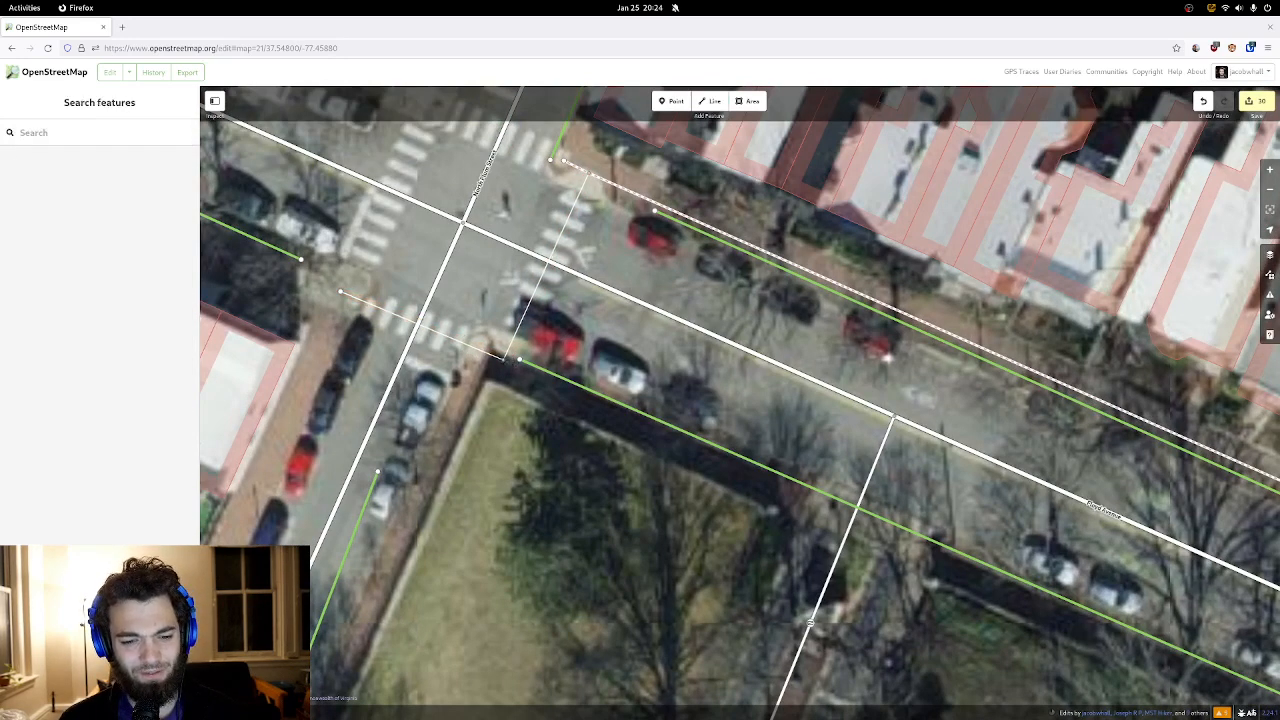
{"action": "left_click", "coordinate": [418, 322]}
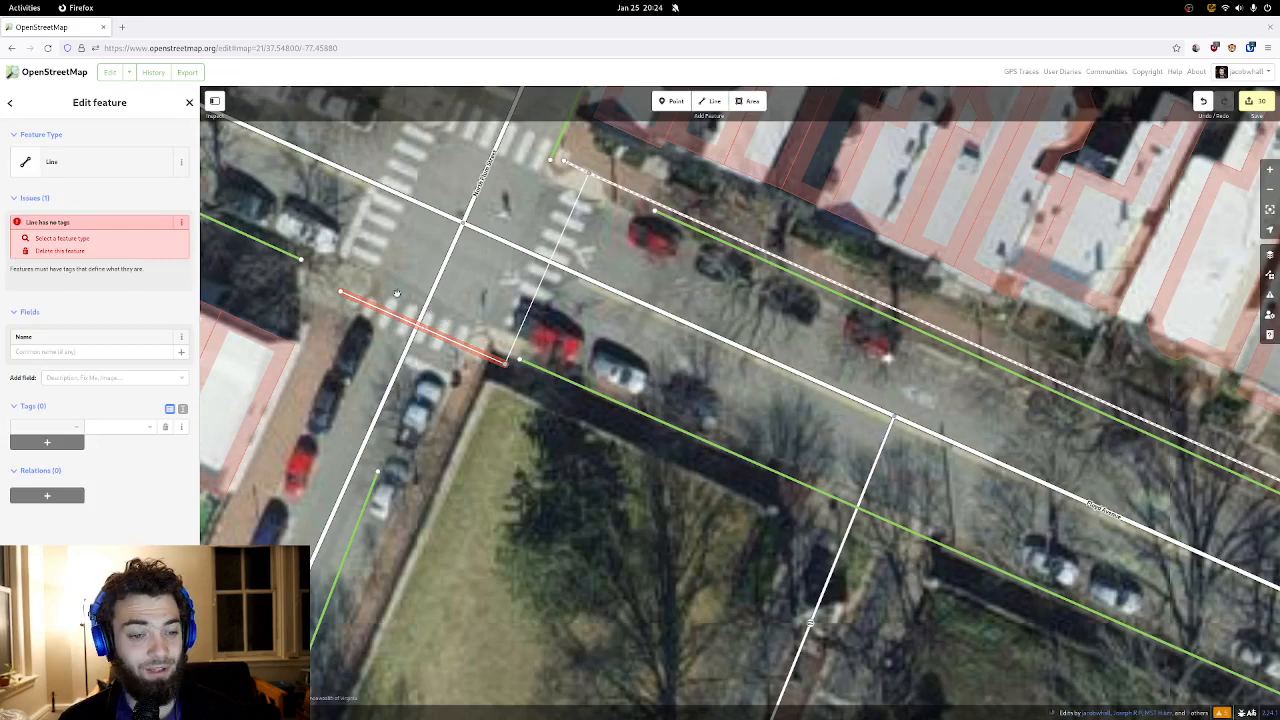
{"action": "left_click_drag", "start_coordinate": [474, 290], "coordinate": [467, 356]}
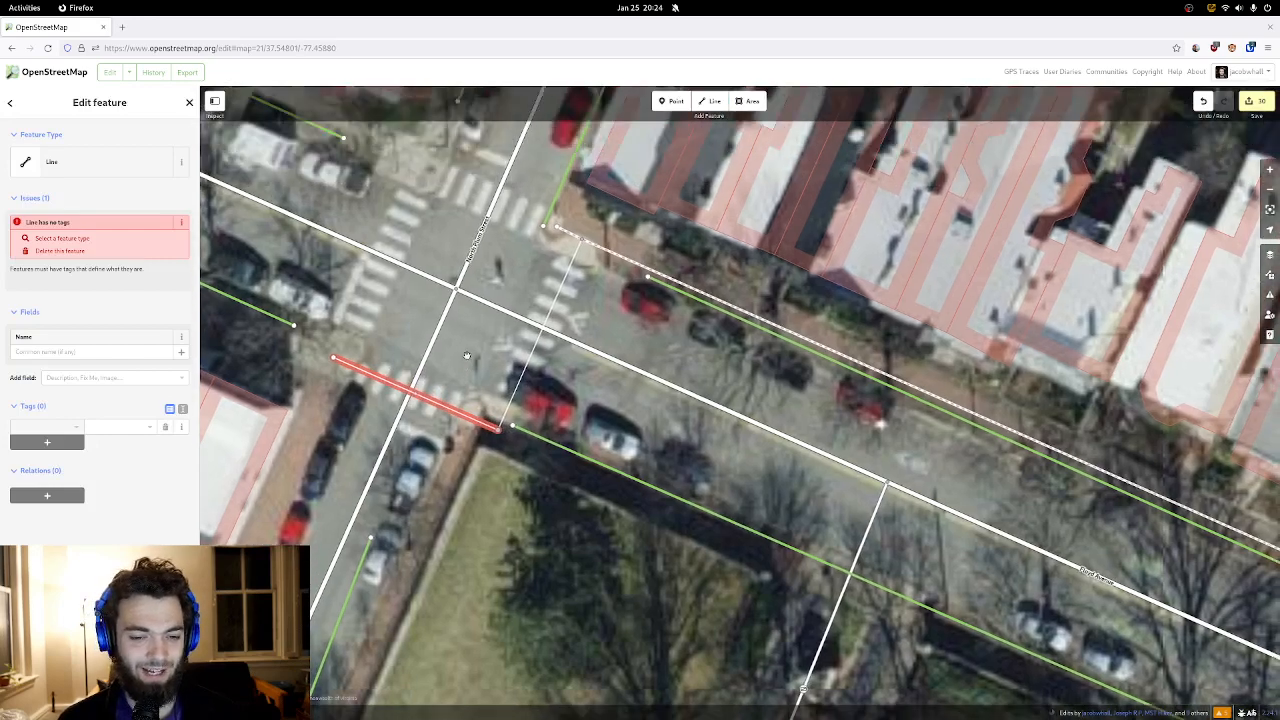
{"action": "left_click", "coordinate": [124, 177]}
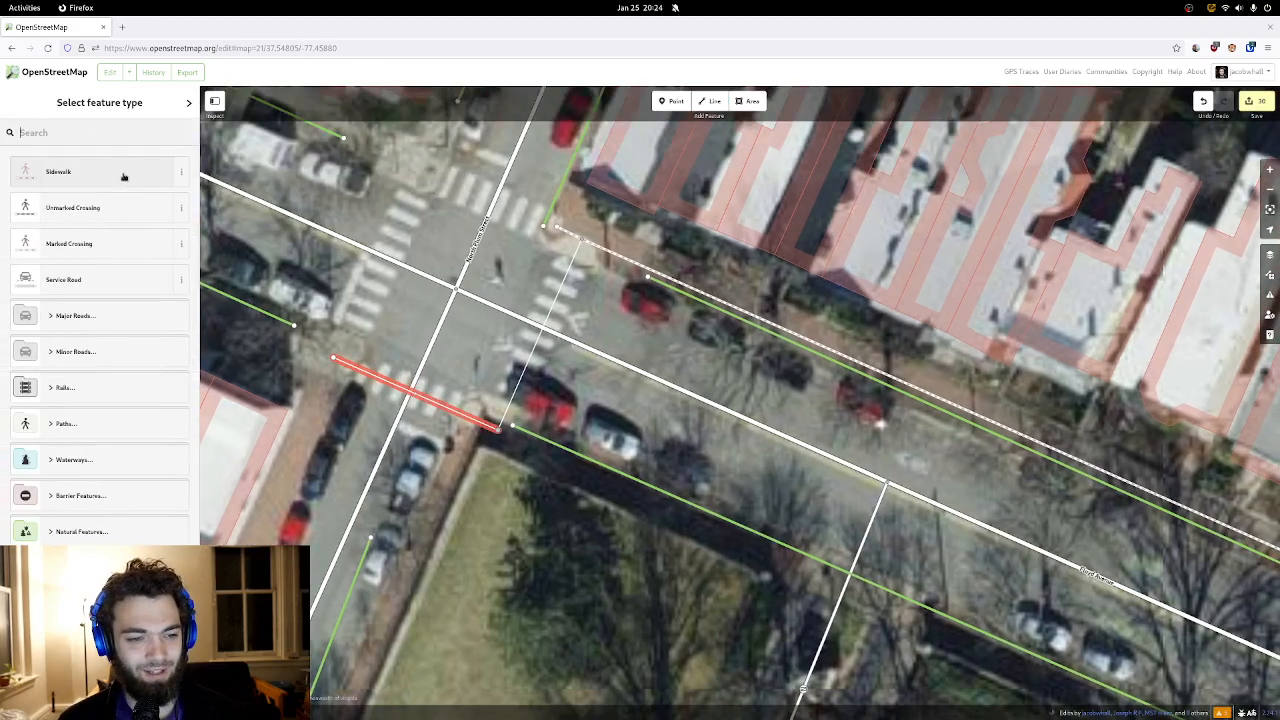
{"action": "left_click", "coordinate": [114, 244]}
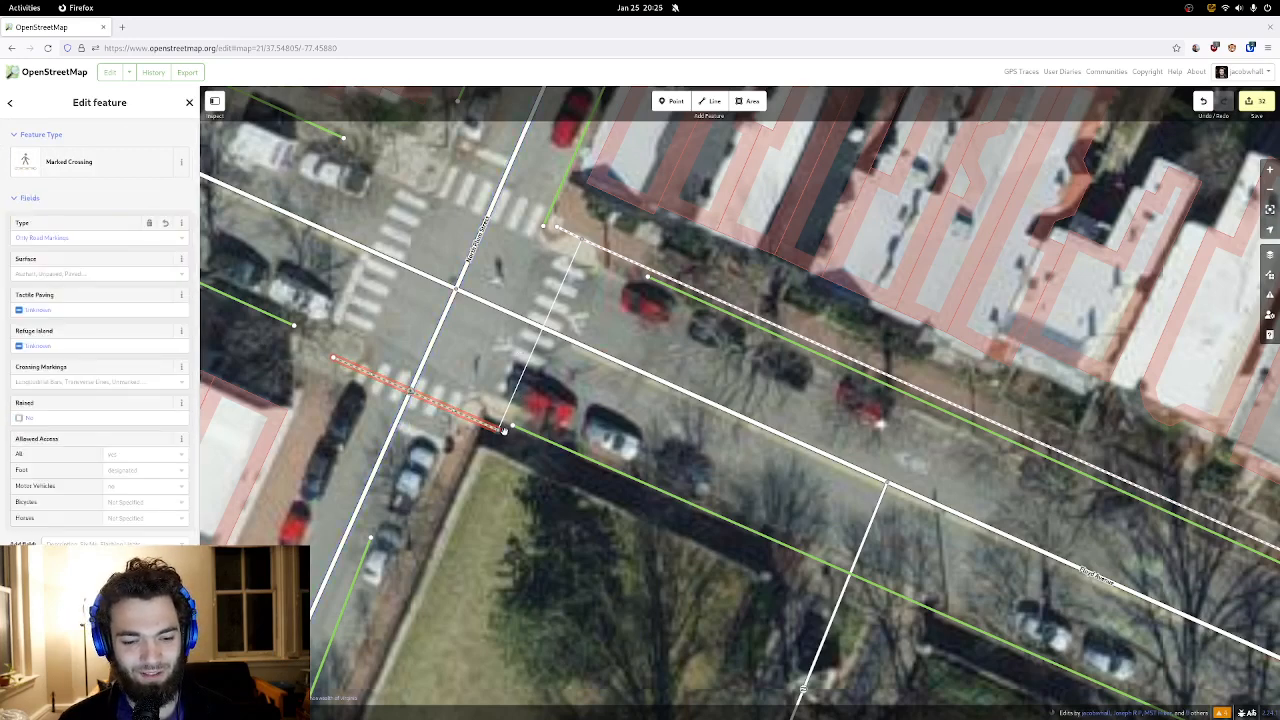
Step: Fix the west crossing's end point from the right-click menu and check the result
{"action": "right_click", "coordinate": [503, 432]}
{"action": "left_click", "coordinate": [514, 442]}
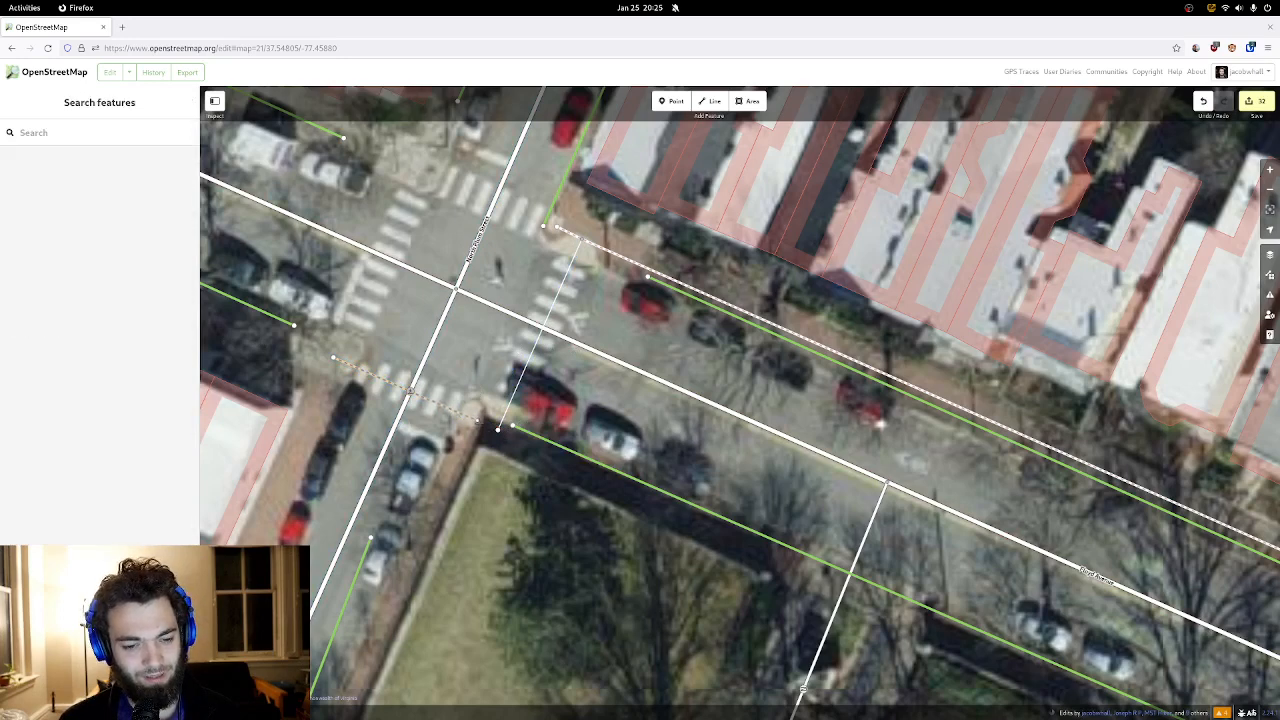
{"action": "left_click", "coordinate": [470, 414]}
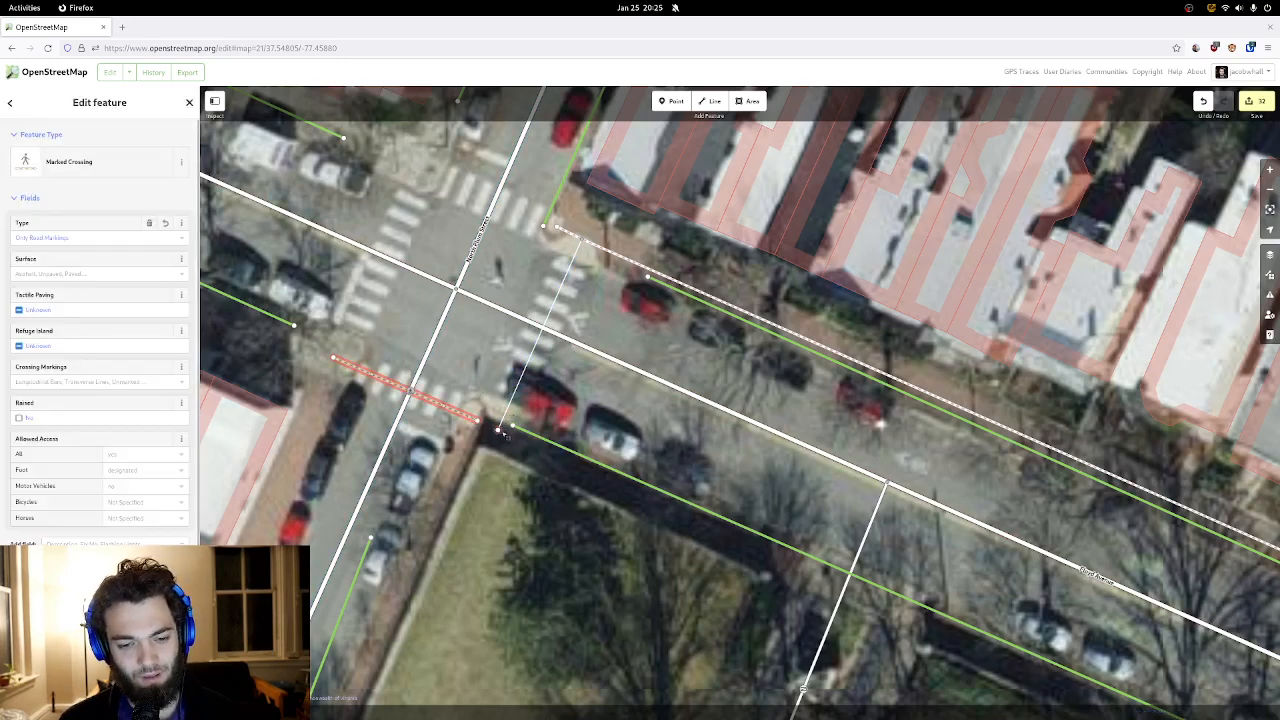
{"action": "left_click", "coordinate": [505, 430]}
{"action": "left_click", "coordinate": [486, 423]}
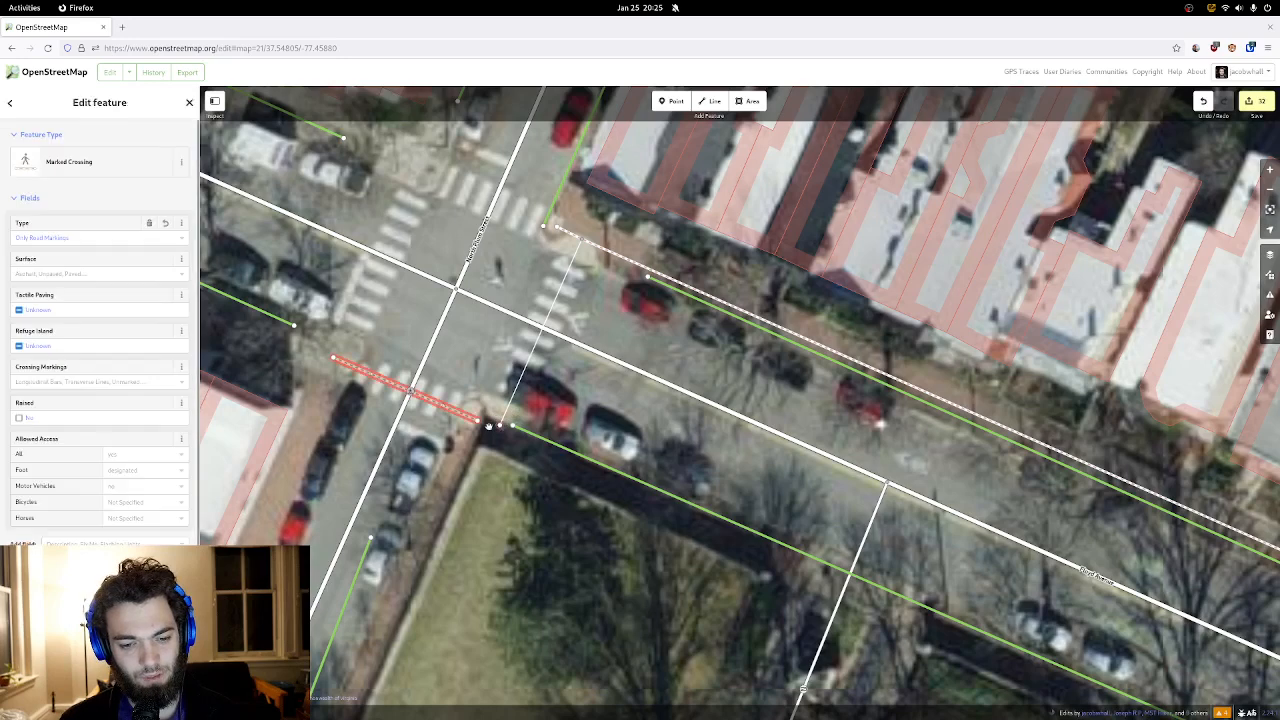
{"action": "key", "text": "Escape"}
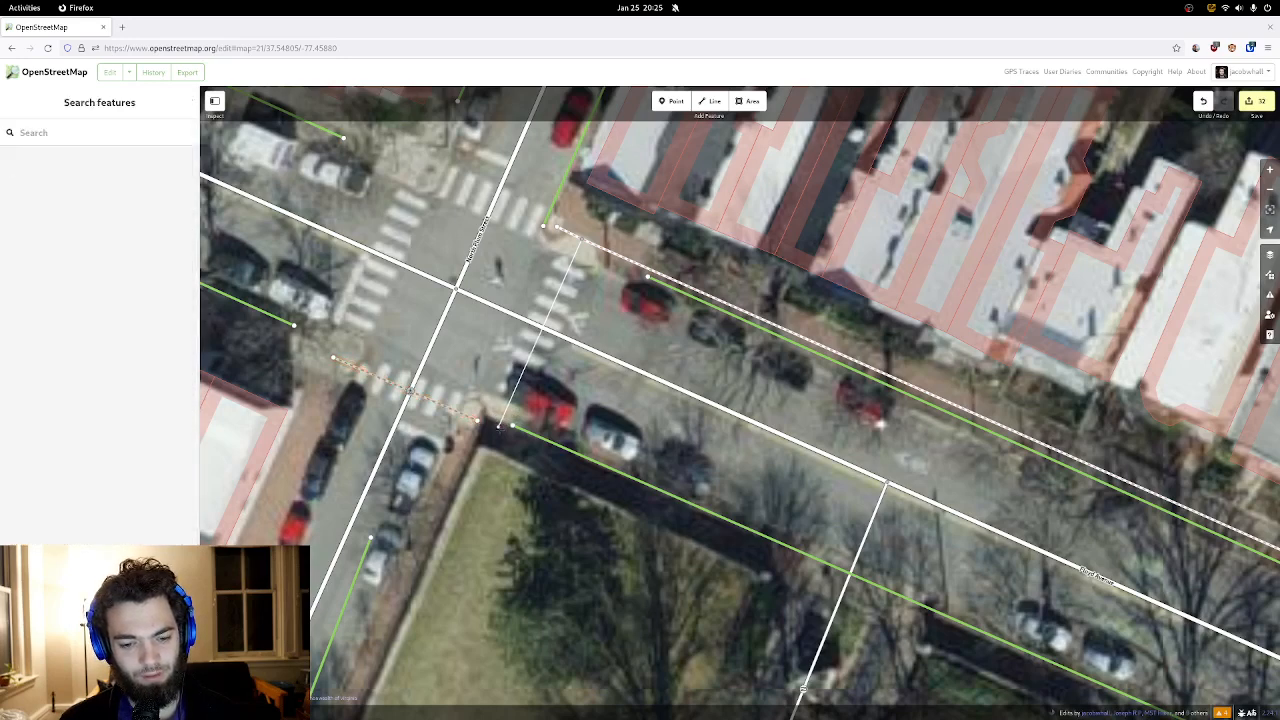
{"action": "left_click", "coordinate": [486, 421]}
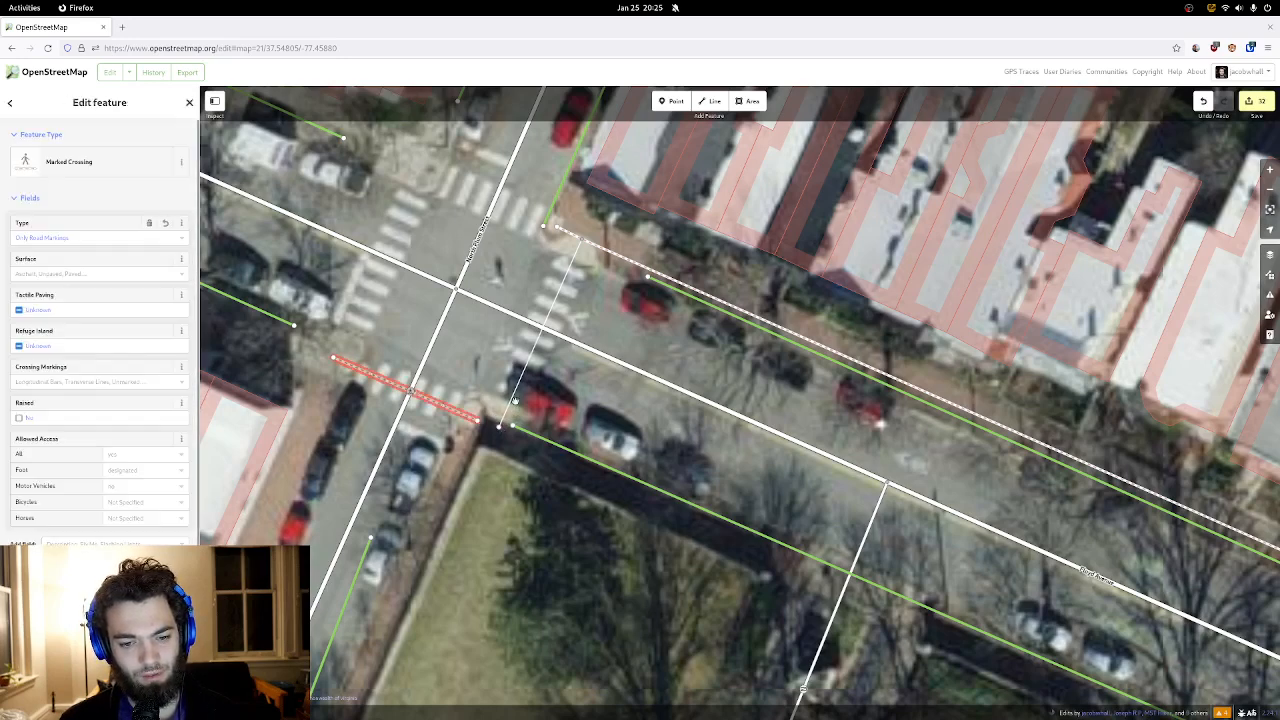
Step: Tag the untagged line across the avenue as a Marked Crossing
{"action": "left_click", "coordinate": [566, 252]}
{"action": "left_click", "coordinate": [105, 164]}
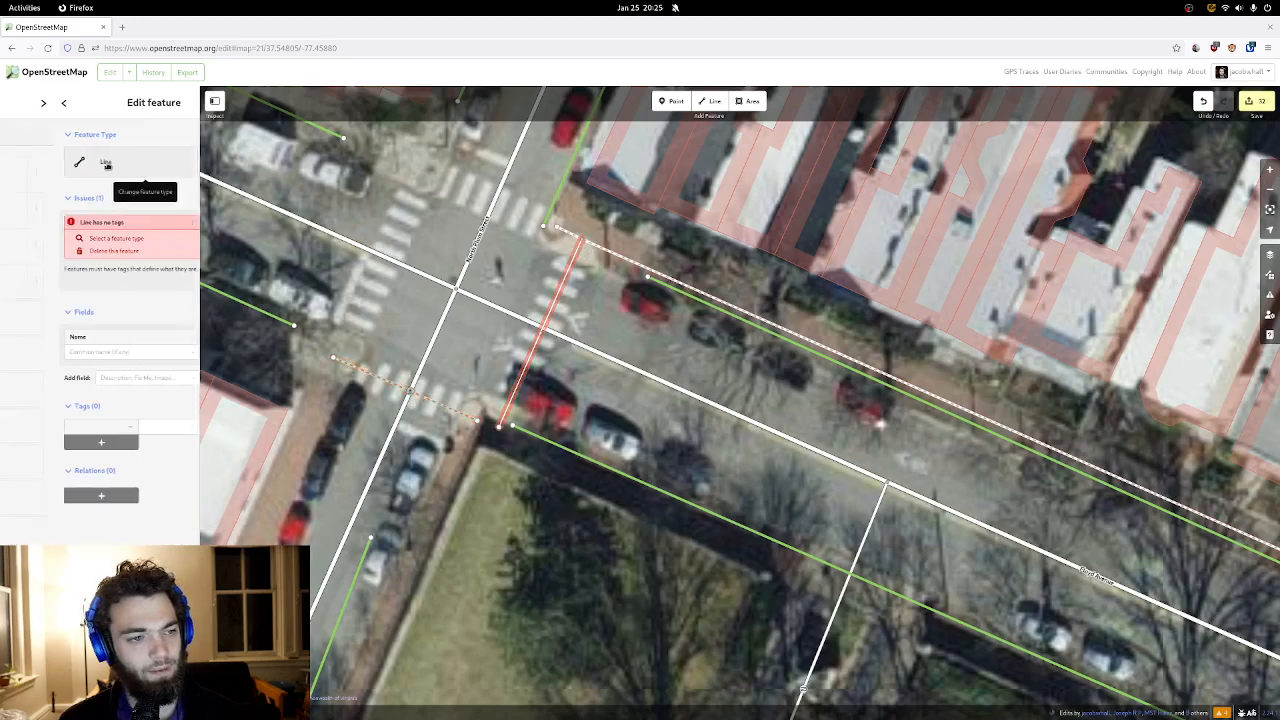
{"action": "left_click", "coordinate": [108, 172]}
{"action": "left_click", "coordinate": [134, 244]}
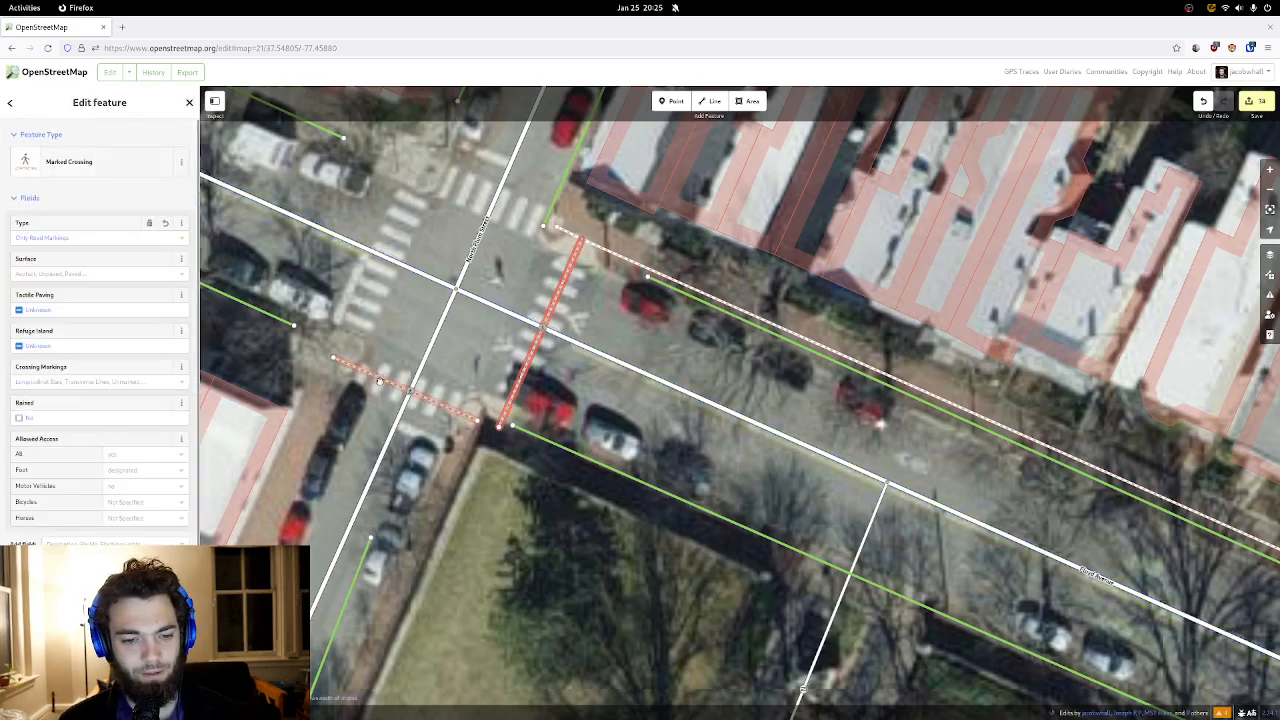
{"action": "left_click_drag", "start_coordinate": [347, 328], "coordinate": [547, 463]}
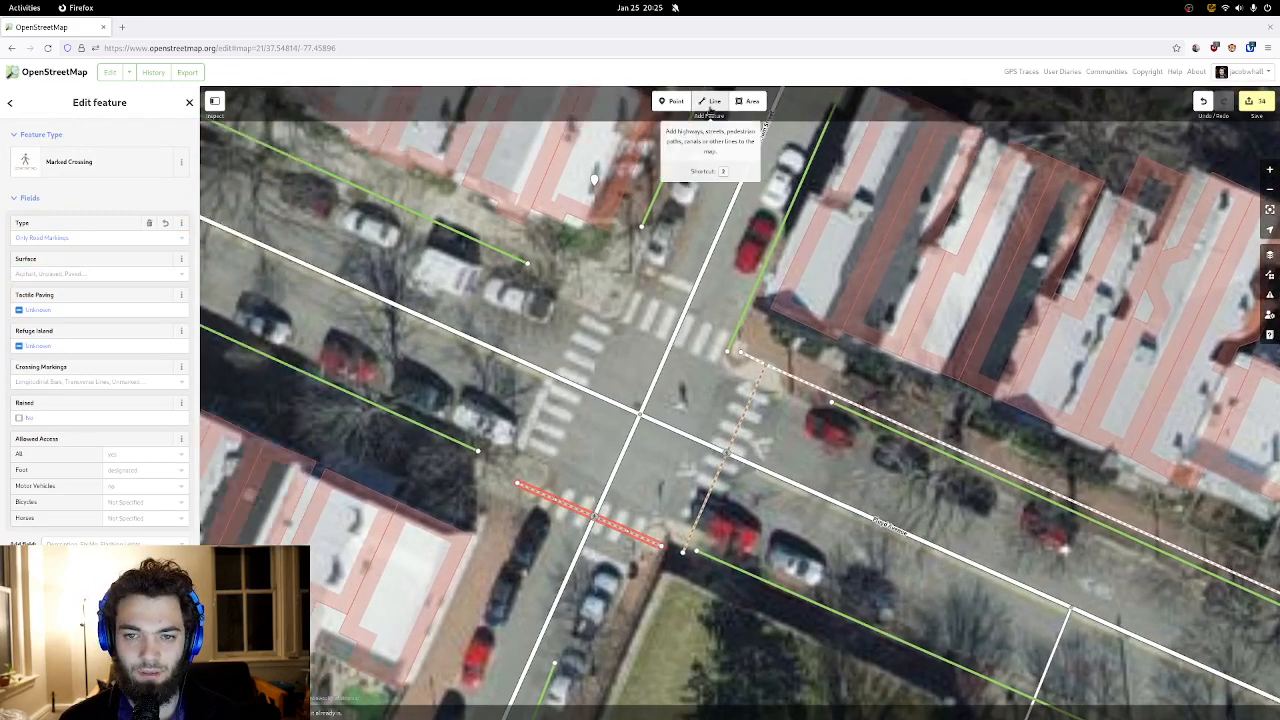
Step: Draw the north crosswalk to the corner sidewalk node as a Marked Crossing connected to North Plum Street
{"action": "left_click", "coordinate": [710, 101]}
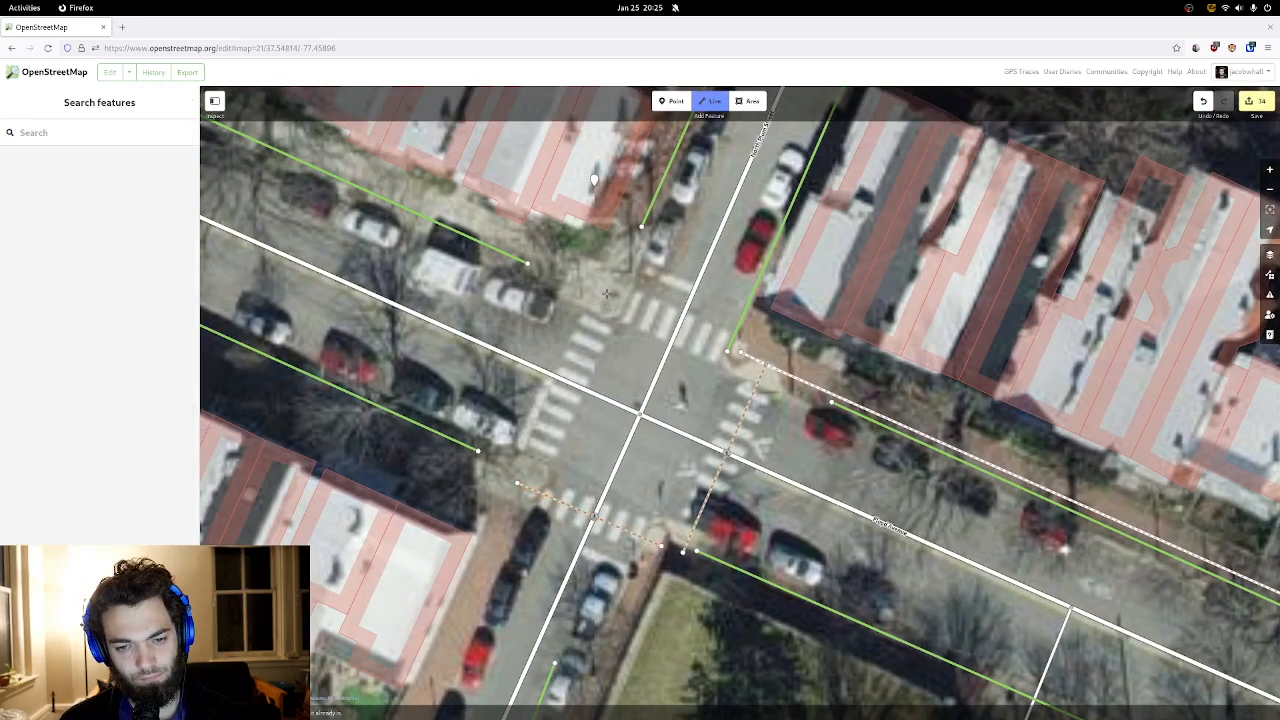
{"action": "left_click", "coordinate": [606, 293]}
{"action": "left_click", "coordinate": [728, 350]}
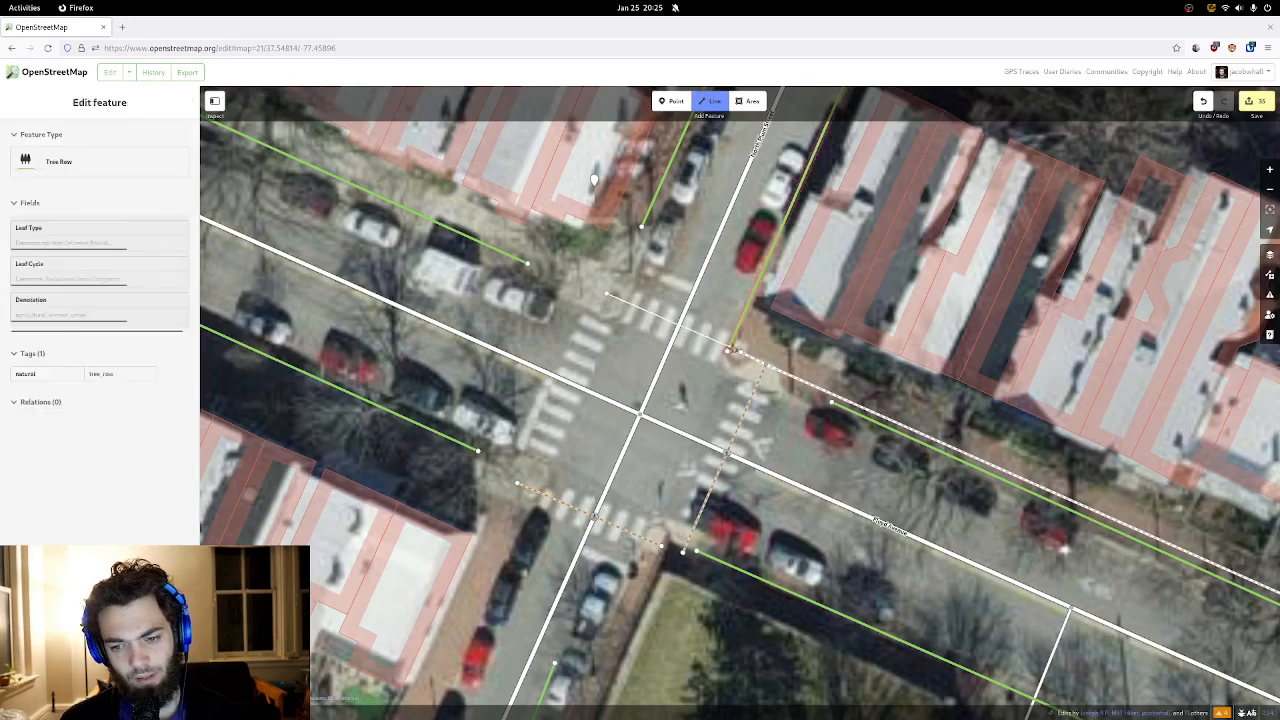
{"action": "key", "text": "Return"}
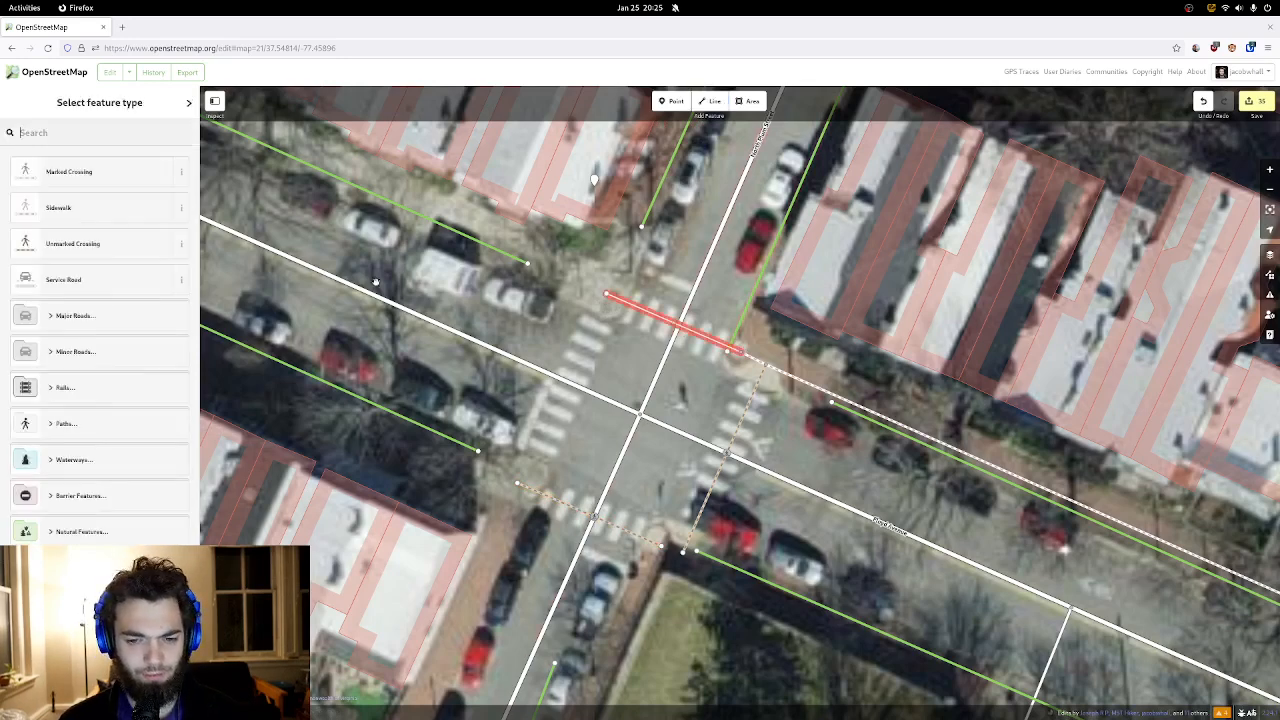
{"action": "left_click", "coordinate": [115, 174]}
{"action": "left_click", "coordinate": [113, 242]}
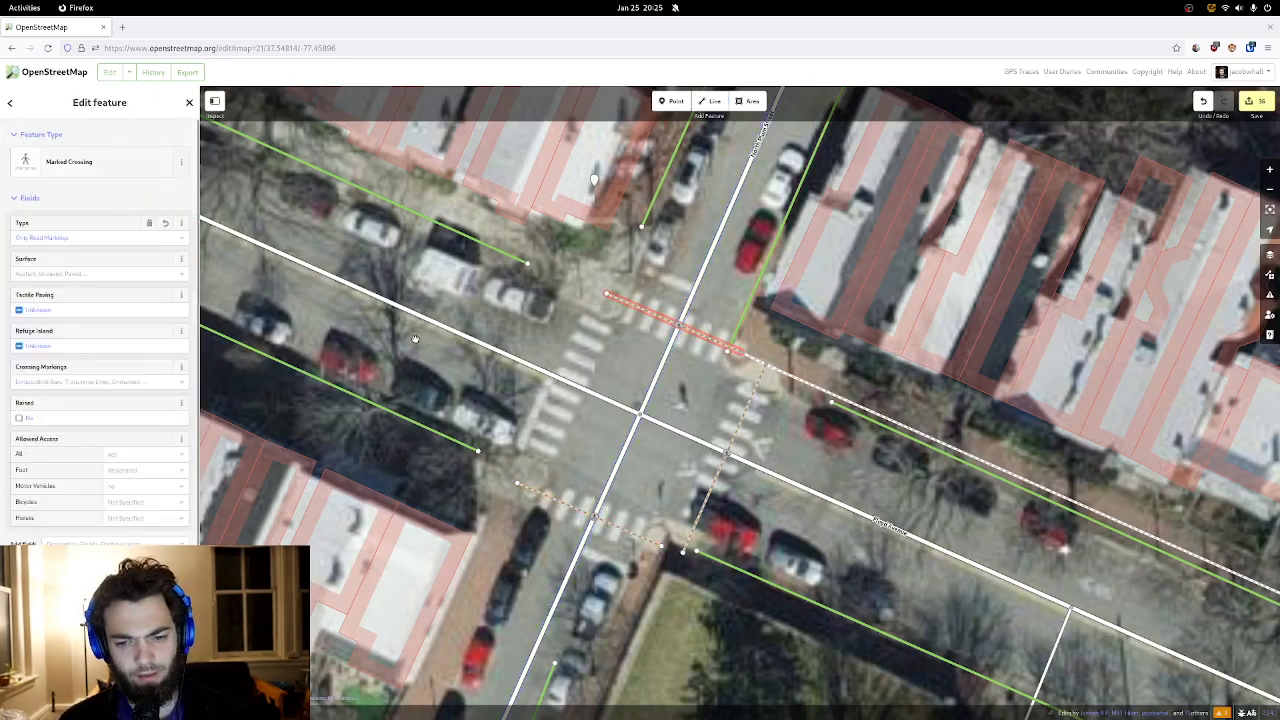
{"action": "scroll", "coordinate": [506, 292], "scroll_direction": "right", "scroll_amount": 2}
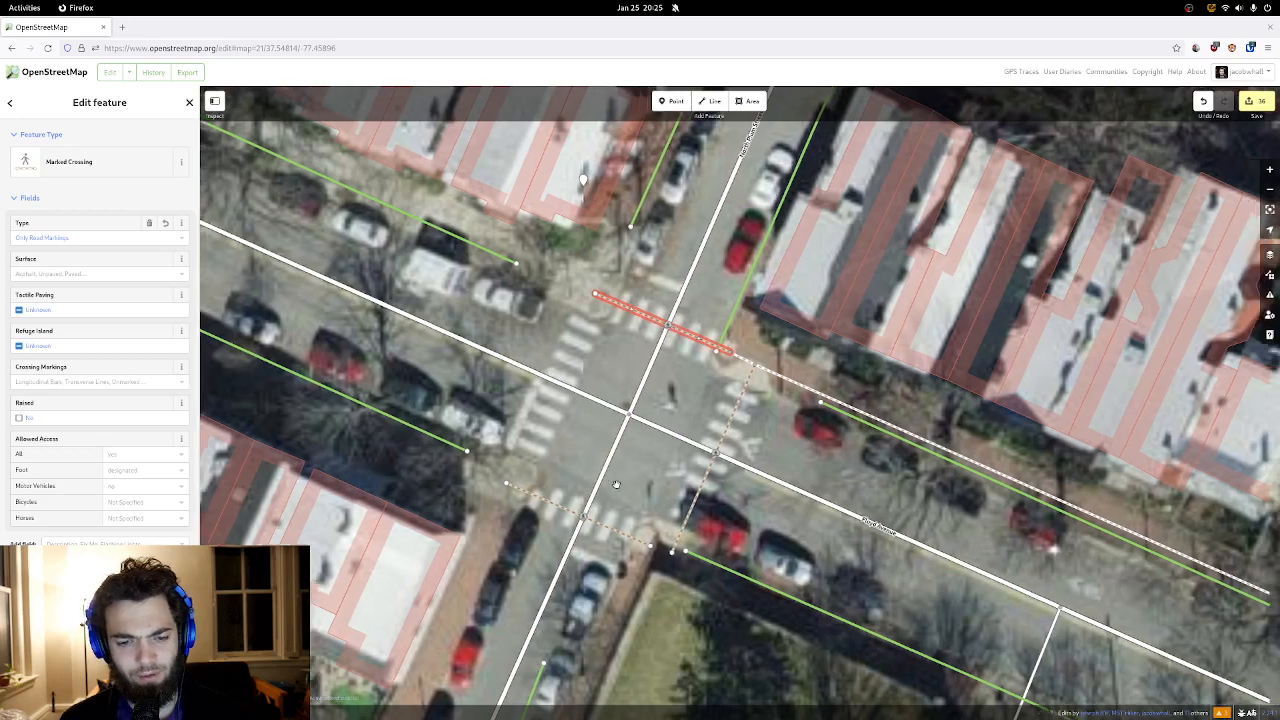
Step: Draw the last crosswalk line, tag it Marked Crossing, and join it to the road
{"action": "left_click", "coordinate": [710, 101]}
{"action": "left_click", "coordinate": [564, 295]}
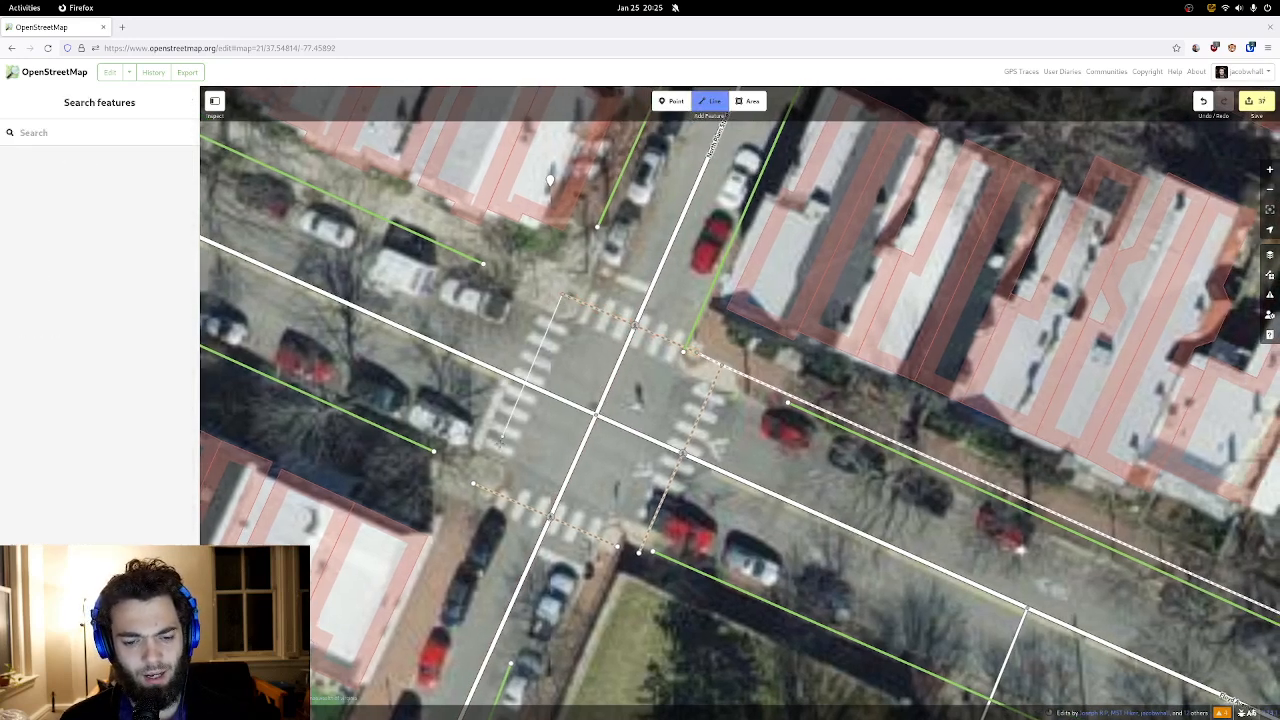
{"action": "double_click", "coordinate": [477, 483]}
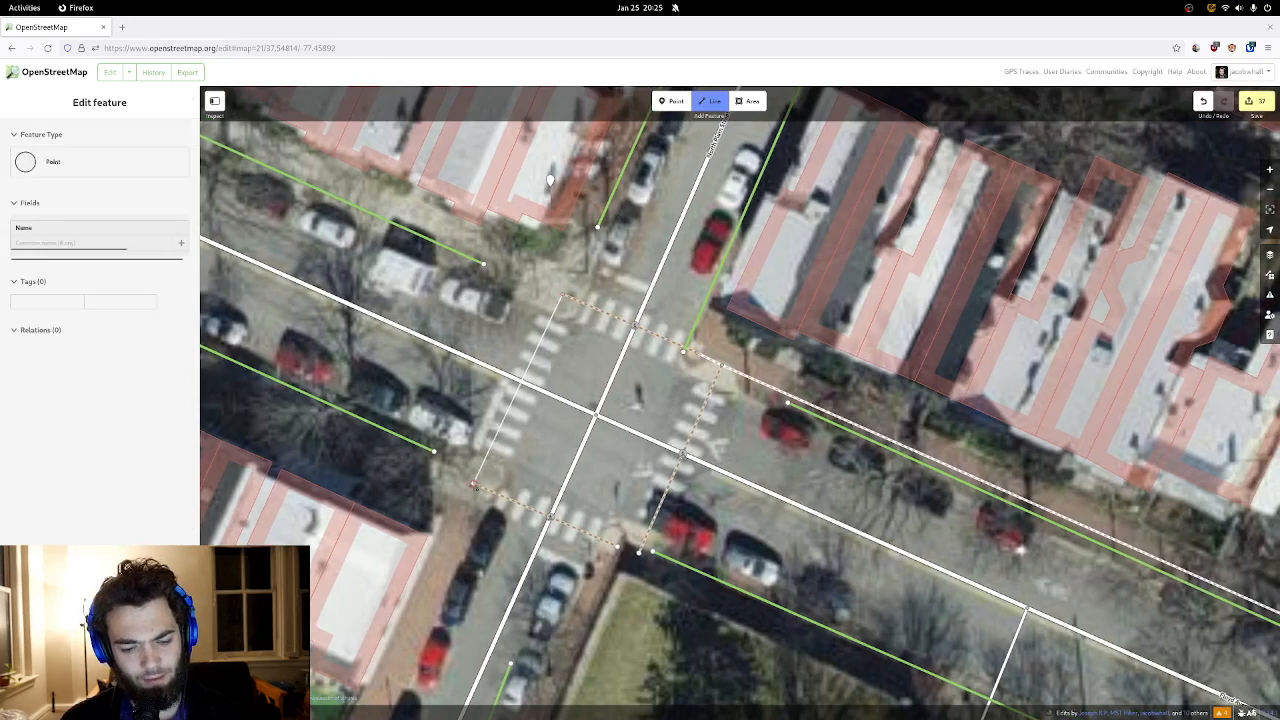
{"action": "key", "text": "Escape"}
{"action": "left_click", "coordinate": [484, 484]}
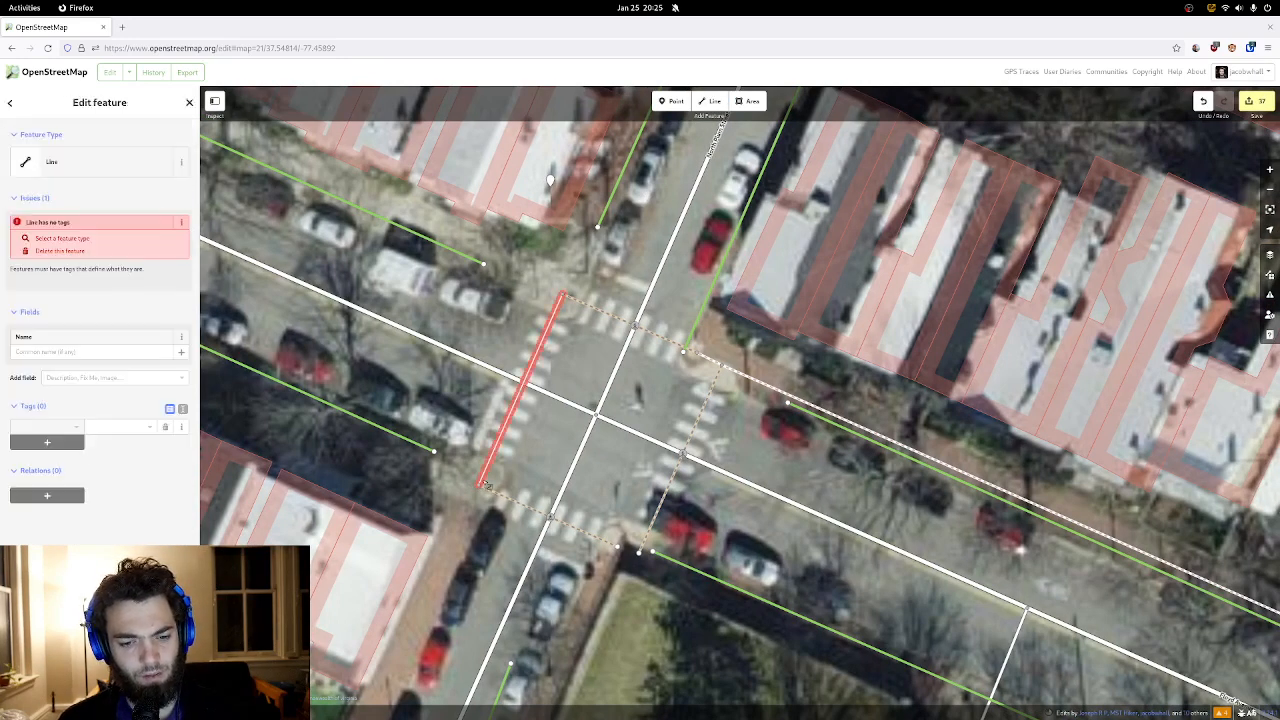
{"action": "left_click", "coordinate": [88, 162]}
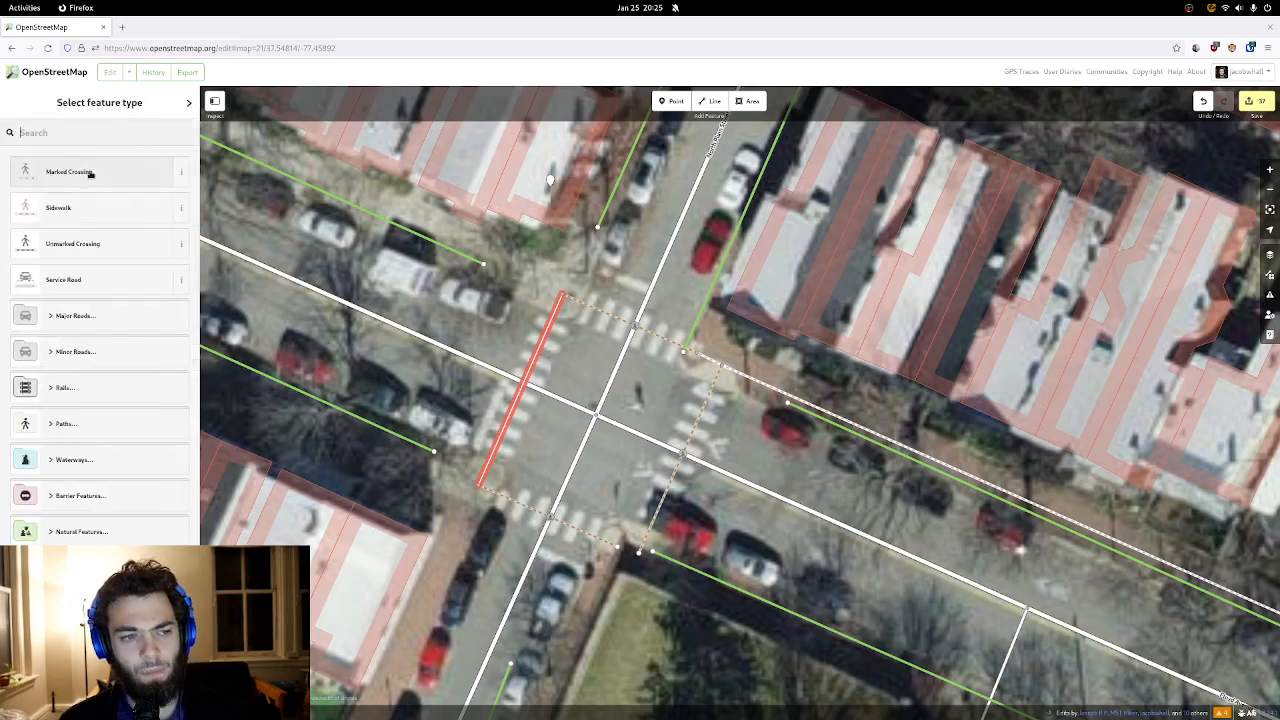
{"action": "left_click", "coordinate": [89, 172]}
{"action": "left_click", "coordinate": [63, 238]}
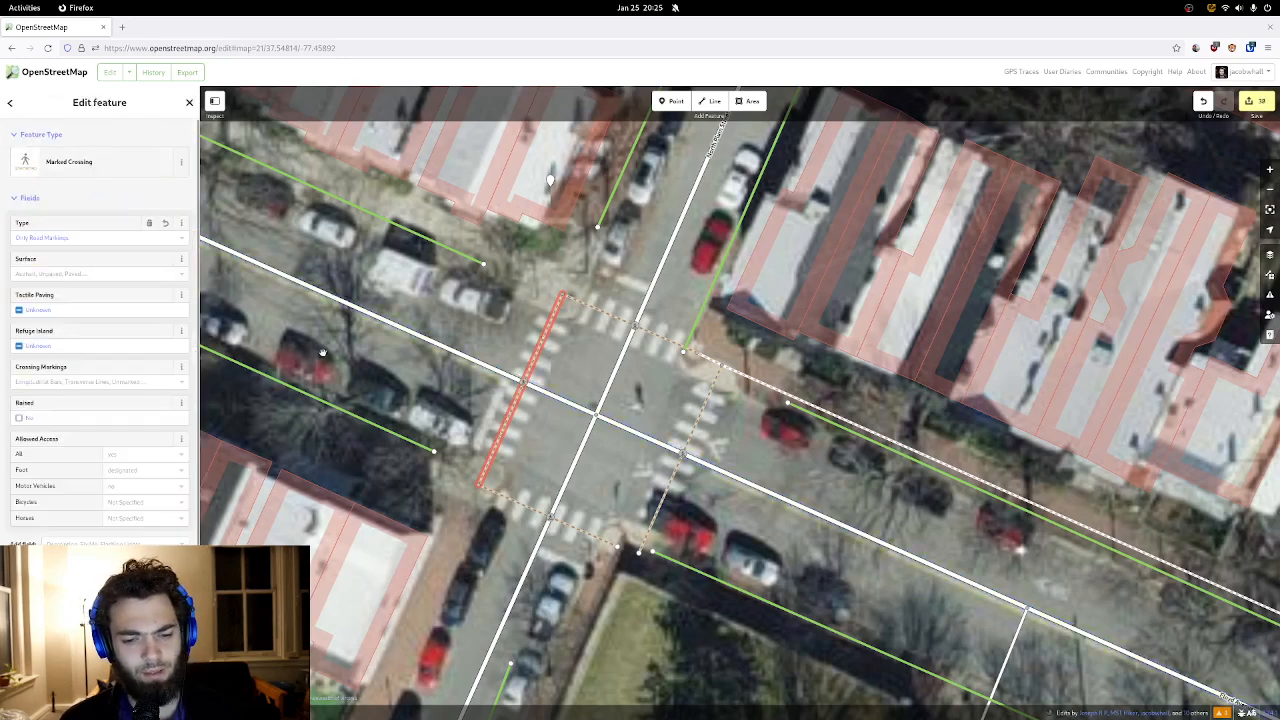
Step: Check the tags on the southern and eastern crossings, then shift to the next stretch of street
{"action": "left_click", "coordinate": [530, 510]}
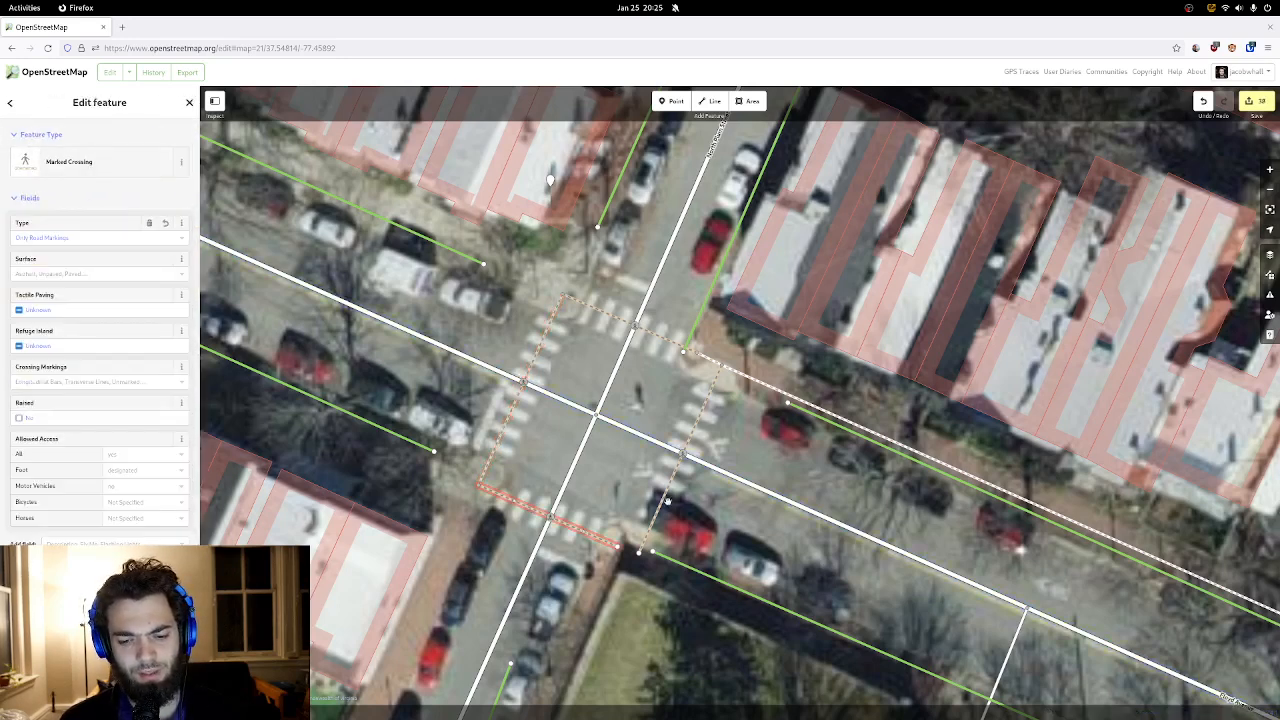
{"action": "left_click", "coordinate": [660, 512]}
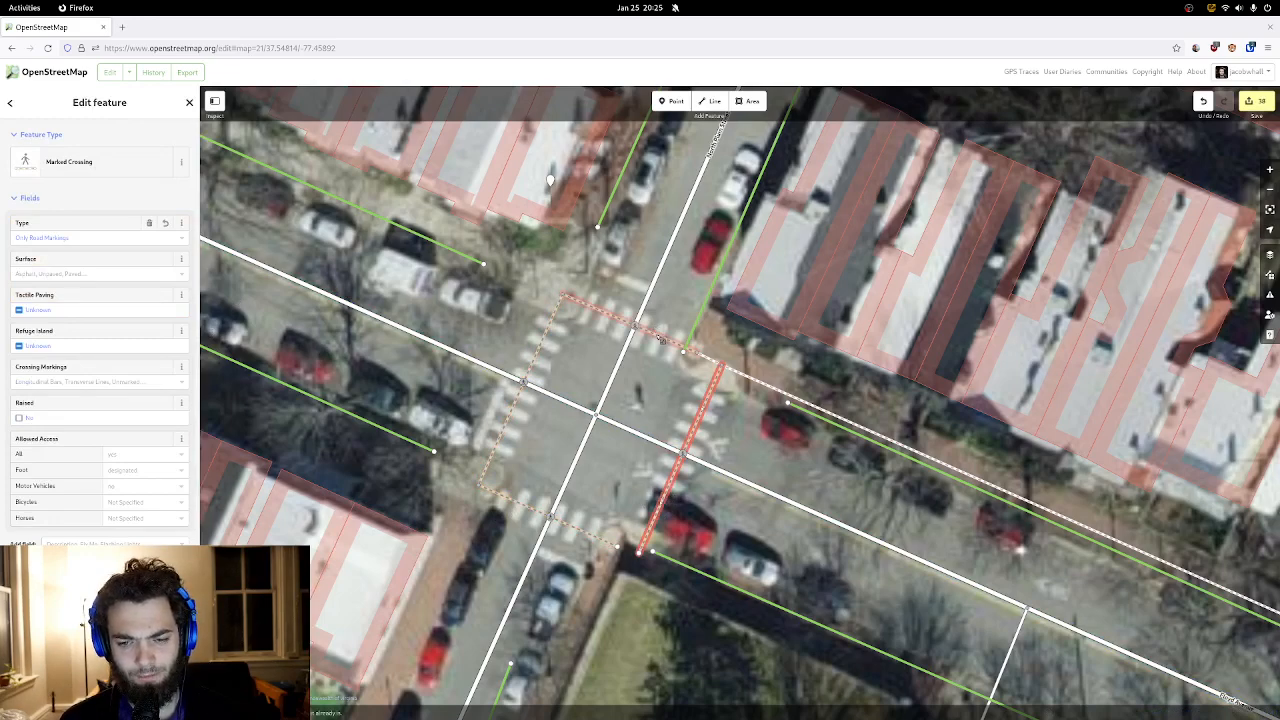
{"action": "left_click_drag", "start_coordinate": [661, 337], "coordinate": [567, 226]}
{"action": "left_click", "coordinate": [714, 102]}
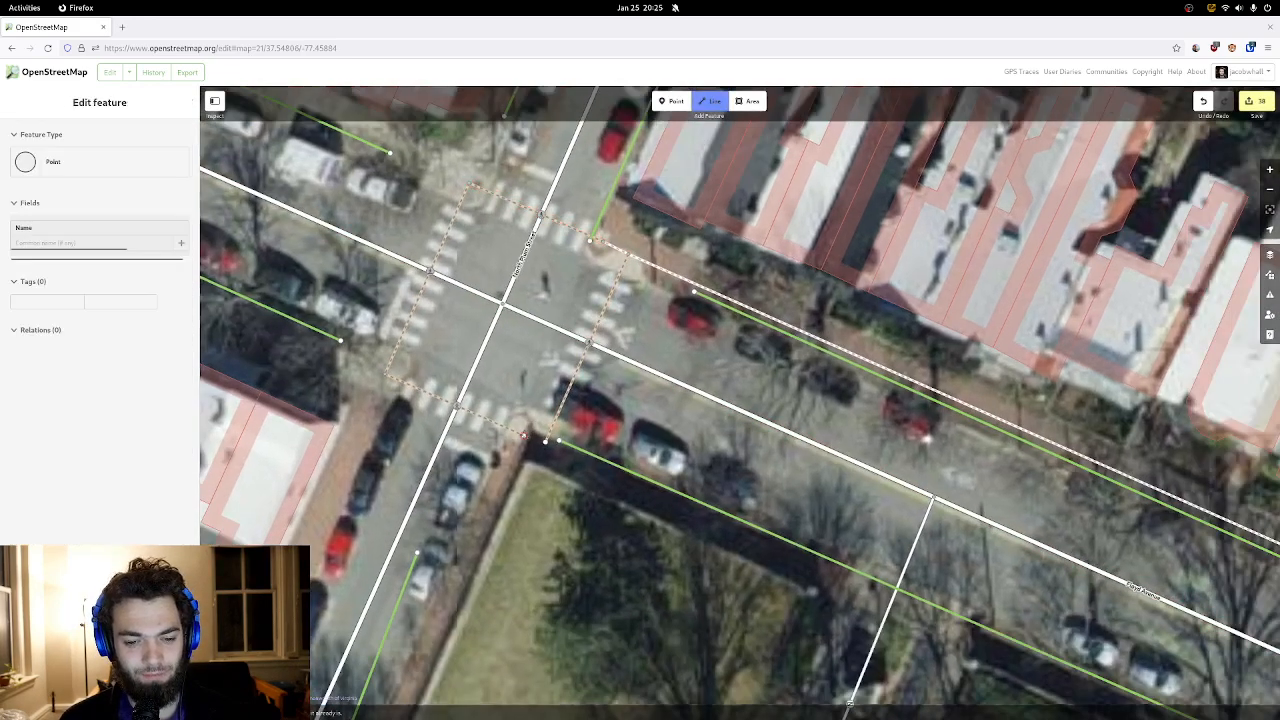
Step: Trace the sidewalk north along the cross street's west side to the next corner
{"action": "left_click_drag", "start_coordinate": [548, 441], "coordinate": [542, 440]}
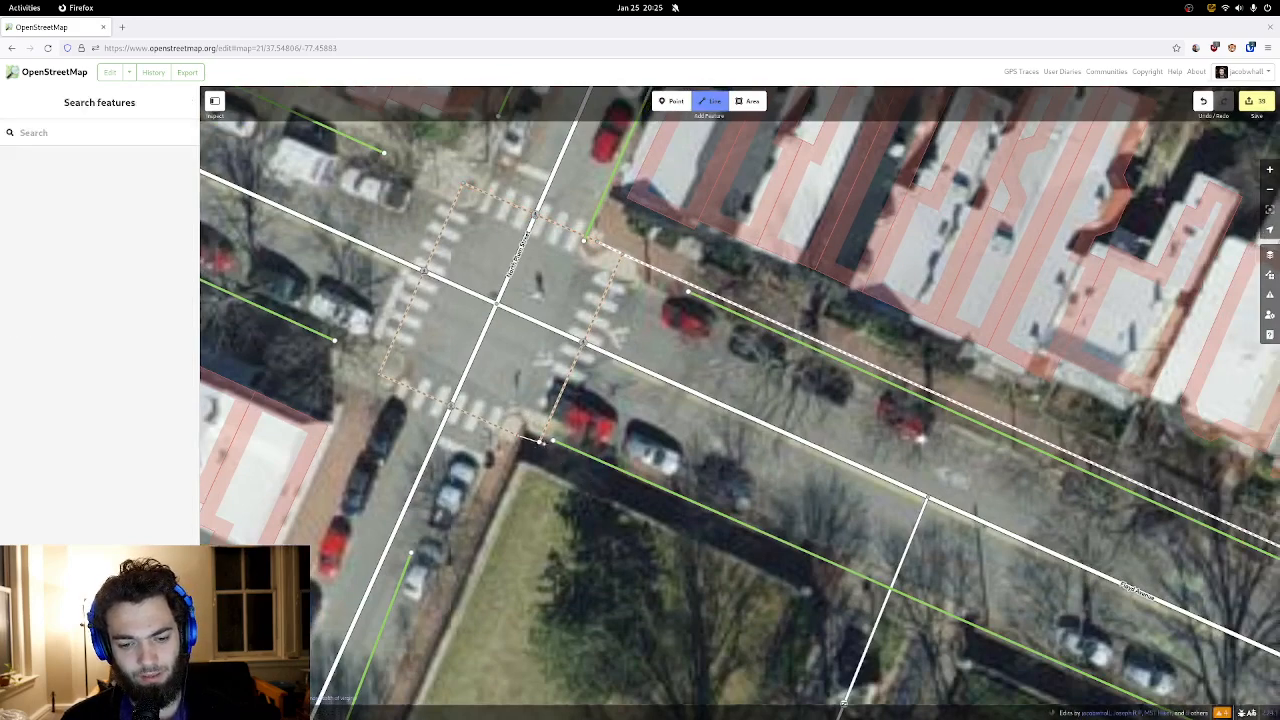
{"action": "left_click_drag", "start_coordinate": [650, 526], "coordinate": [265, 263]}
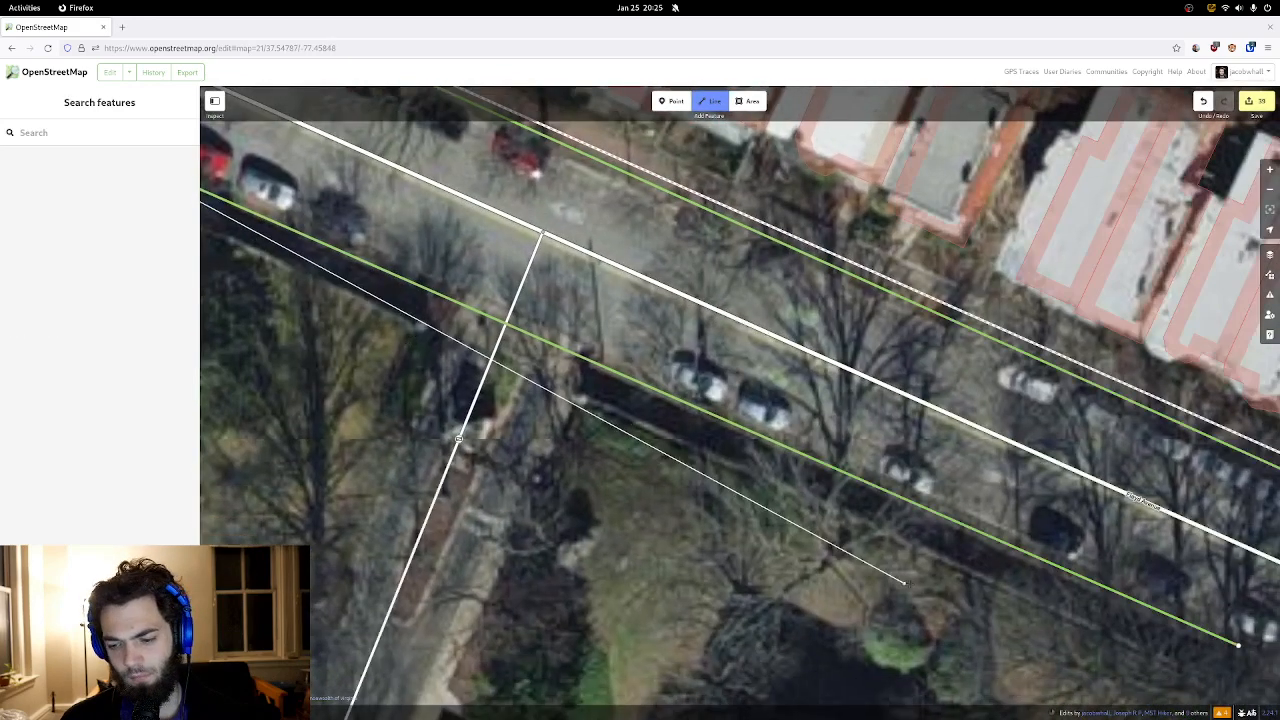
{"action": "left_click_drag", "start_coordinate": [948, 591], "coordinate": [597, 436]}
{"action": "scroll", "coordinate": [597, 436], "scroll_direction": "down", "scroll_amount": 3}
{"action": "left_click_drag", "start_coordinate": [790, 462], "coordinate": [574, 357]}
{"action": "scroll", "coordinate": [574, 357], "scroll_direction": "up", "scroll_amount": 3}
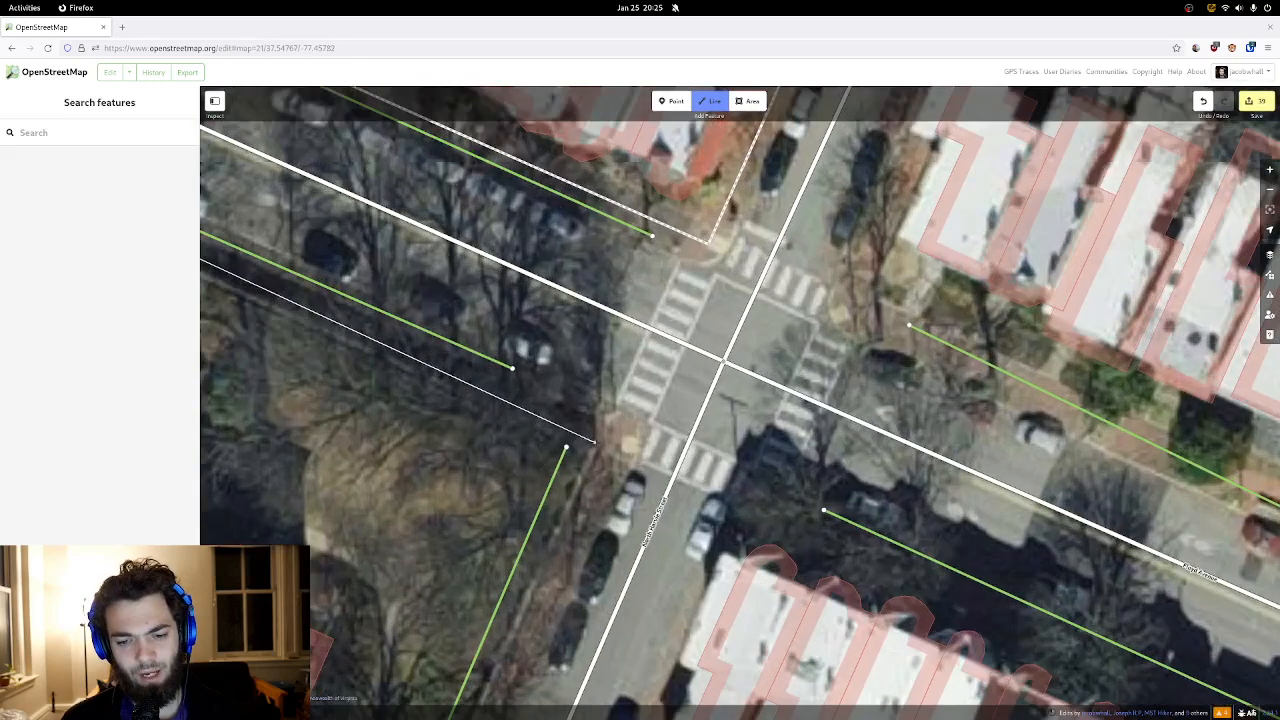
{"action": "scroll", "coordinate": [626, 434], "scroll_direction": "down", "scroll_amount": 5}
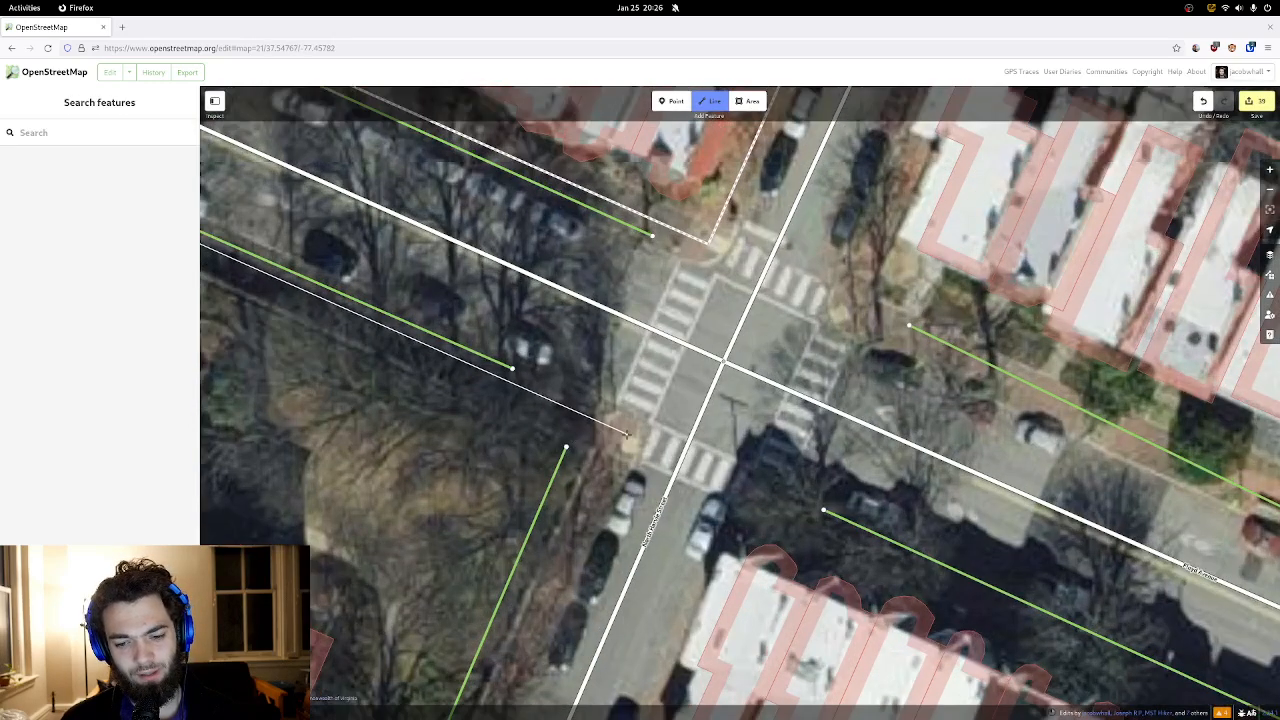
{"action": "scroll", "coordinate": [316, 680], "scroll_direction": "up", "scroll_amount": 3}
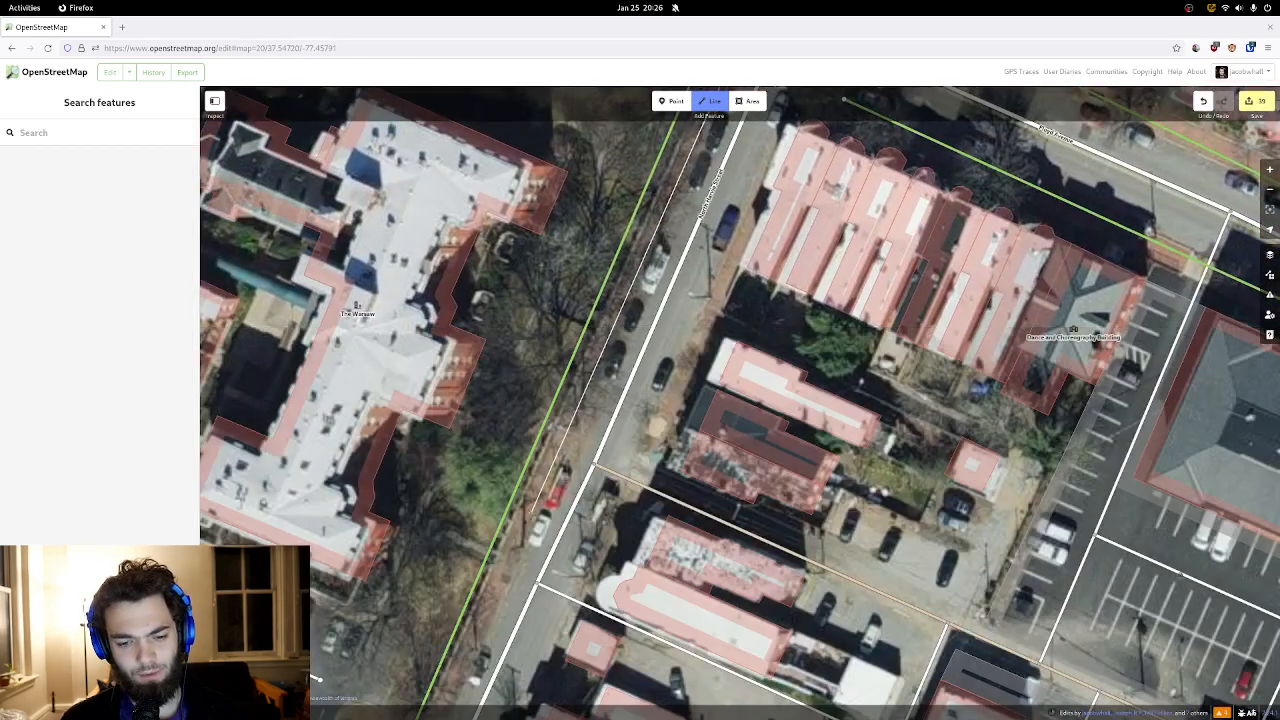
{"action": "left_click_drag", "start_coordinate": [508, 546], "coordinate": [724, 176]}
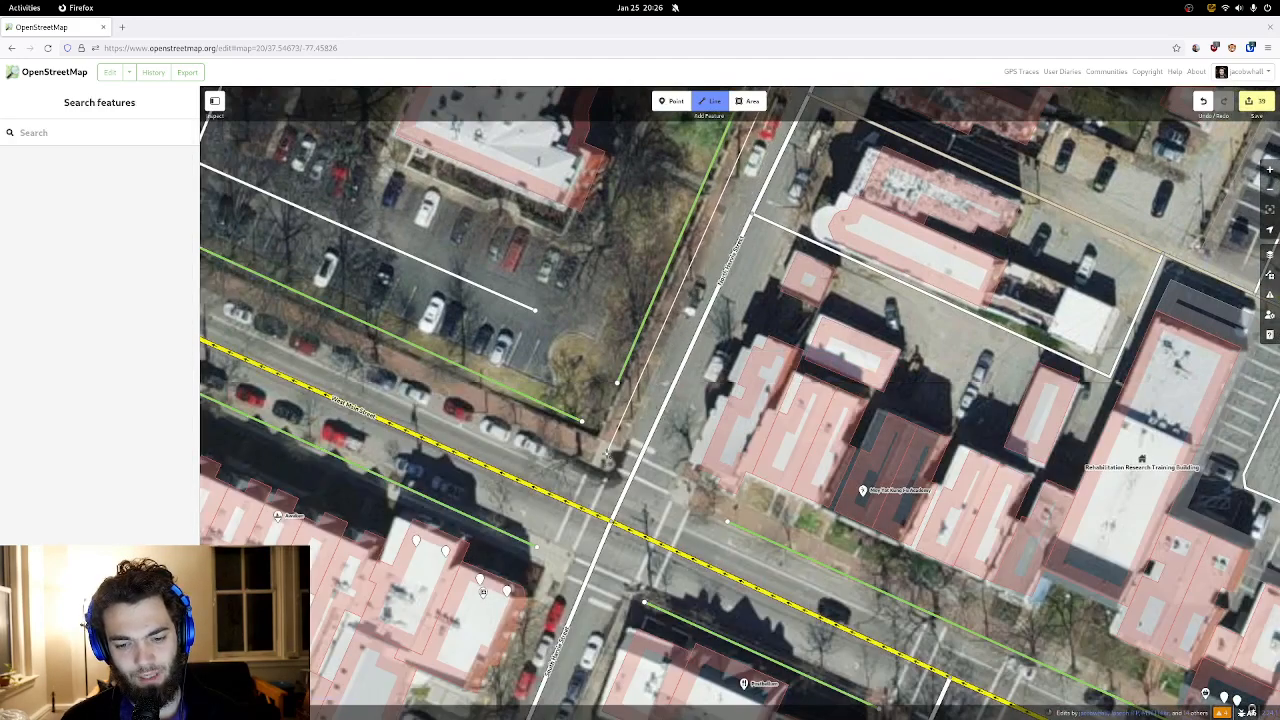
{"action": "left_click", "coordinate": [607, 455]}
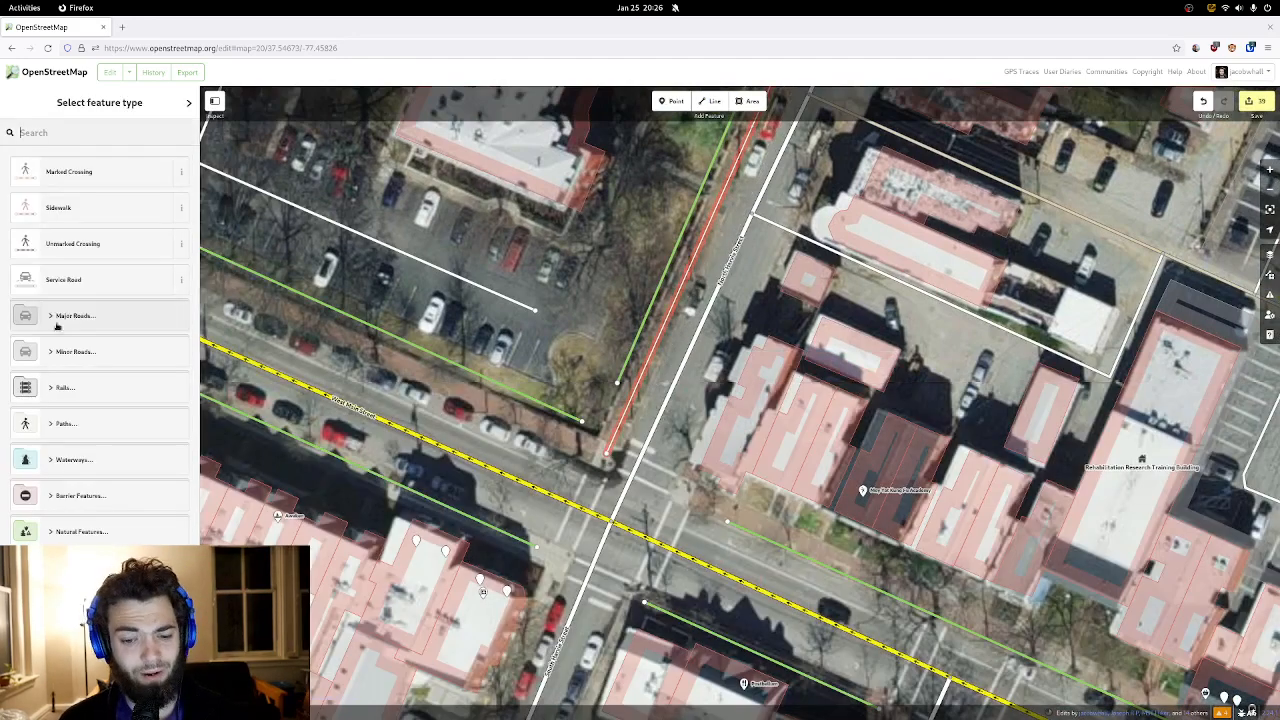
Step: Tag the line as Sidewalk and connect it to the crossing service road
{"action": "left_click", "coordinate": [93, 207]}
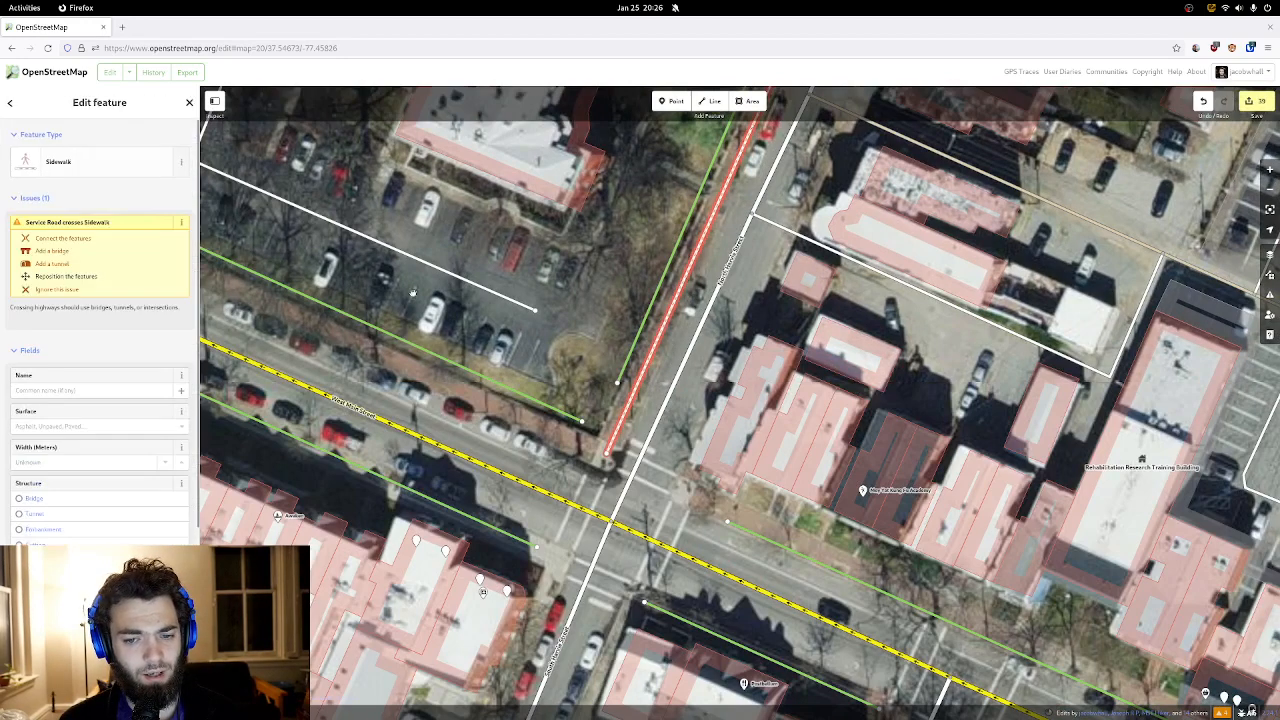
{"action": "left_click_drag", "start_coordinate": [511, 280], "coordinate": [311, 220]}
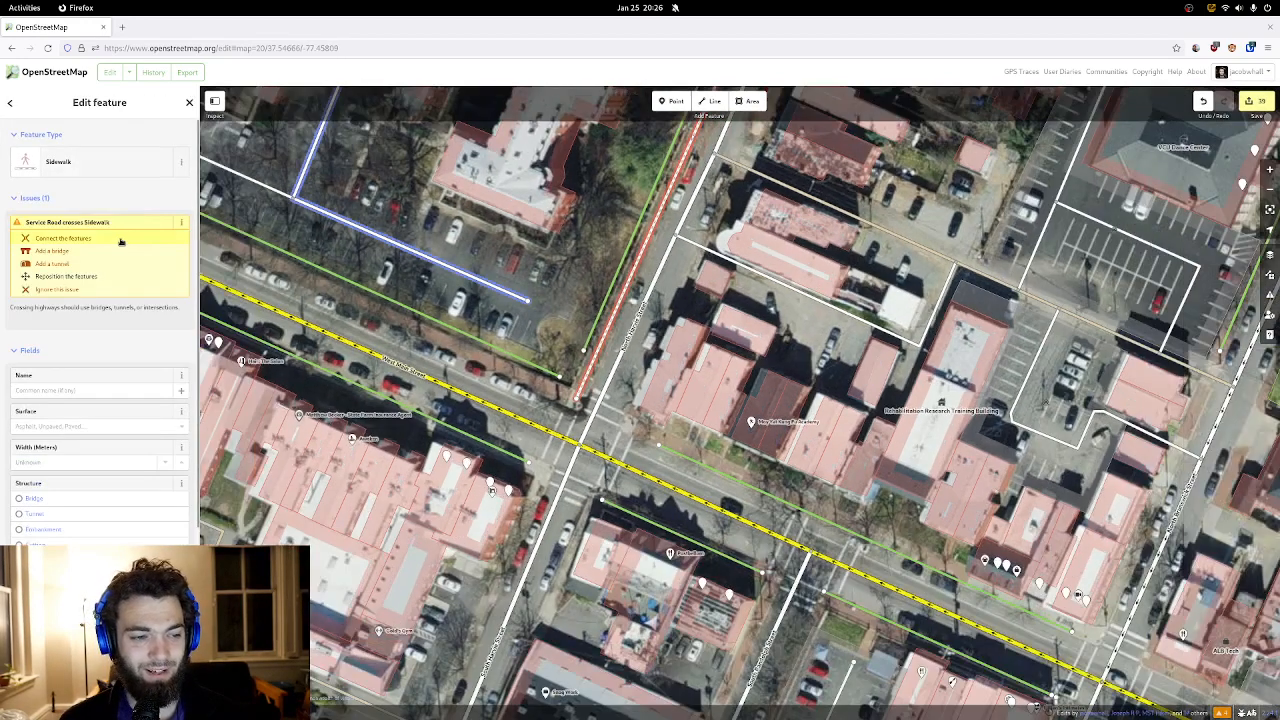
{"action": "left_click", "coordinate": [120, 238]}
{"action": "scroll", "coordinate": [520, 405], "scroll_direction": "up", "scroll_amount": 5}
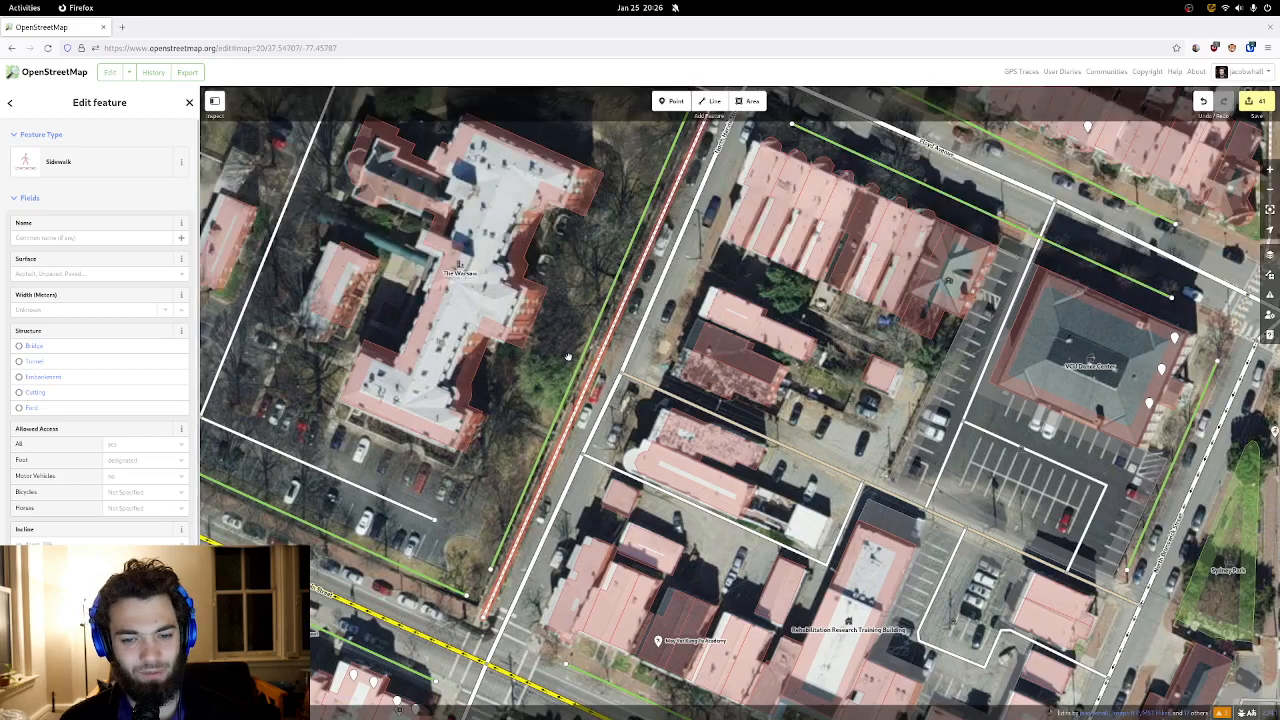
{"action": "scroll", "coordinate": [656, 336], "scroll_direction": "up", "scroll_amount": 5}
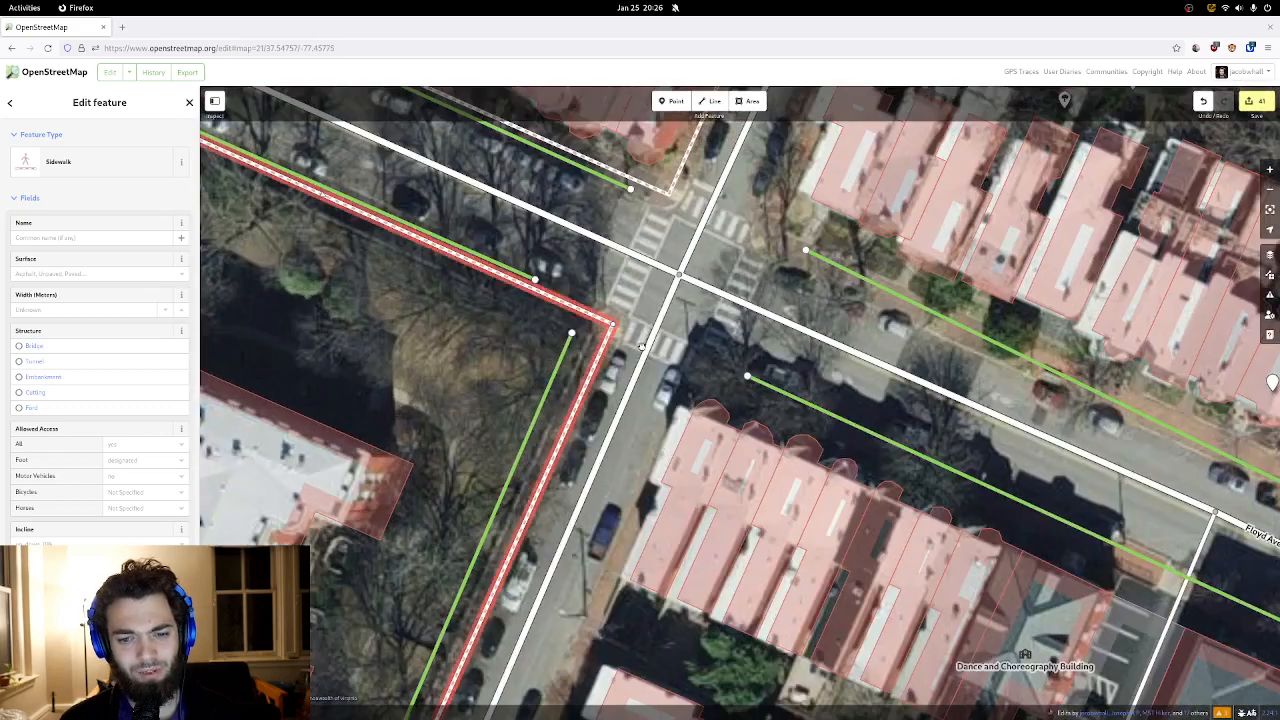
{"action": "scroll", "coordinate": [660, 270], "scroll_direction": "up", "scroll_amount": 2}
{"action": "left_click", "coordinate": [710, 101]}
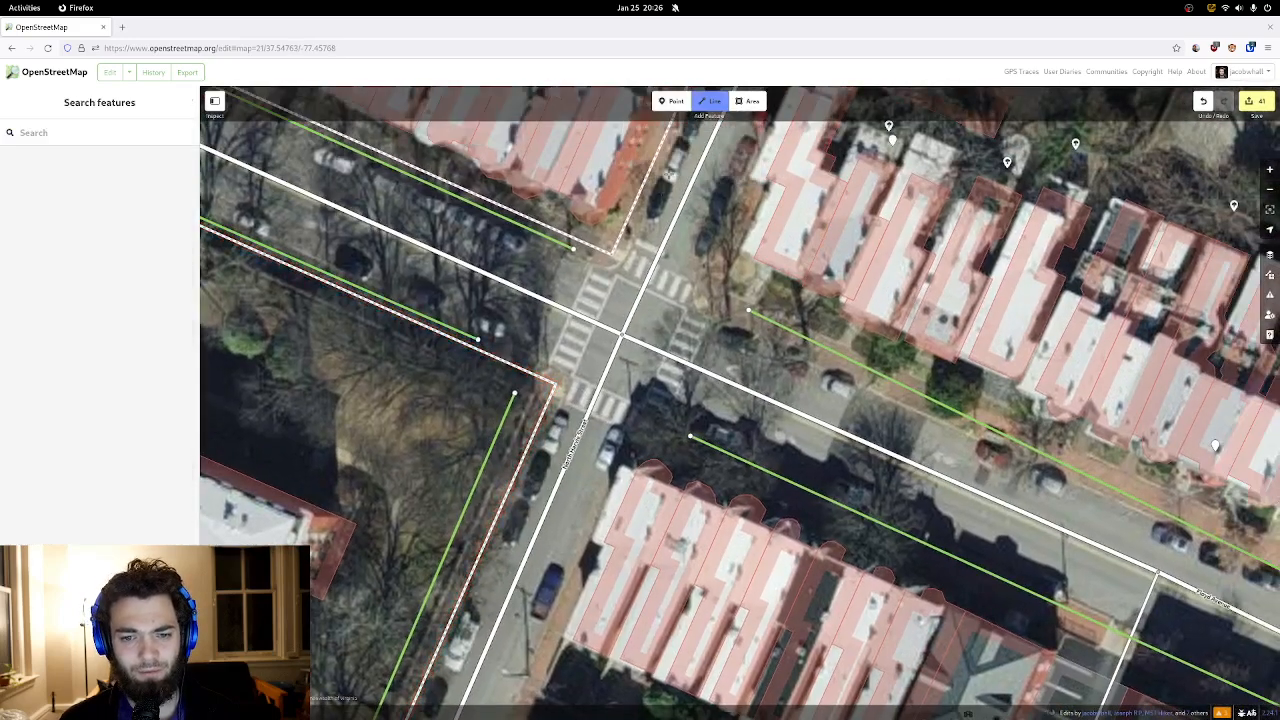
Step: Draw the first crosswalk line, tag it Marked Crossing, and connect it to the road
{"action": "left_click", "coordinate": [610, 256]}
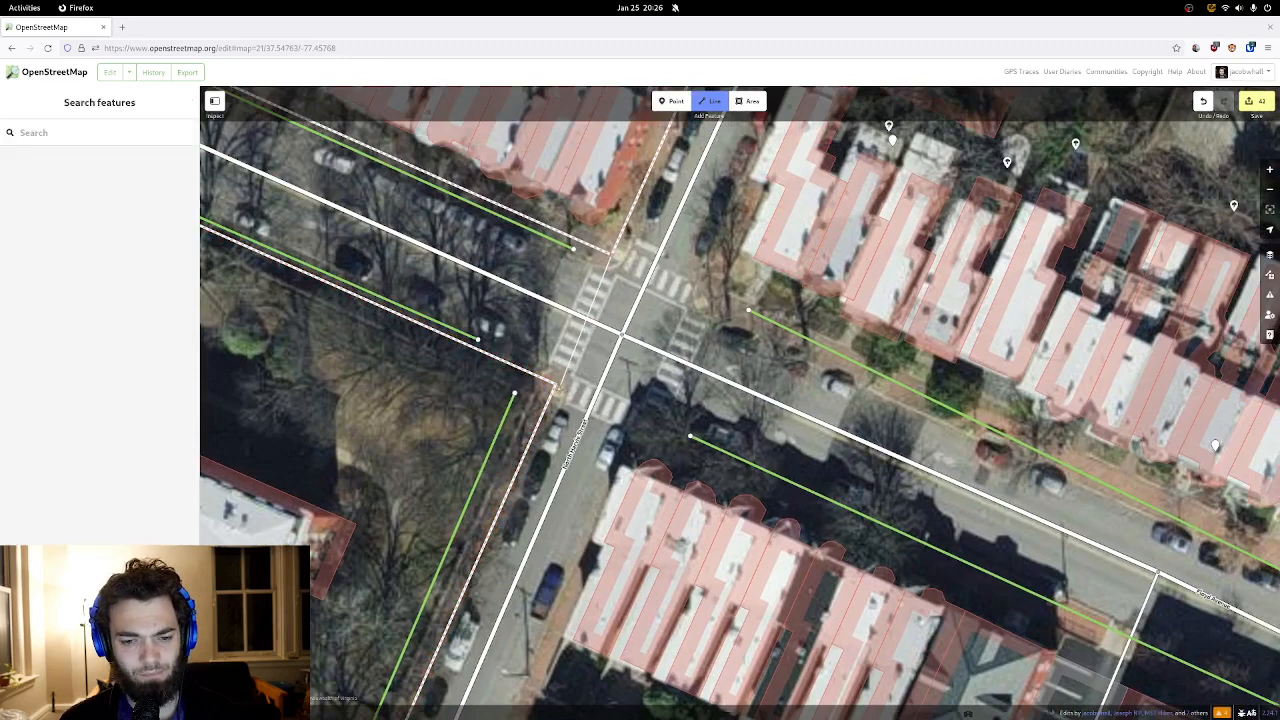
{"action": "left_click", "coordinate": [555, 382]}
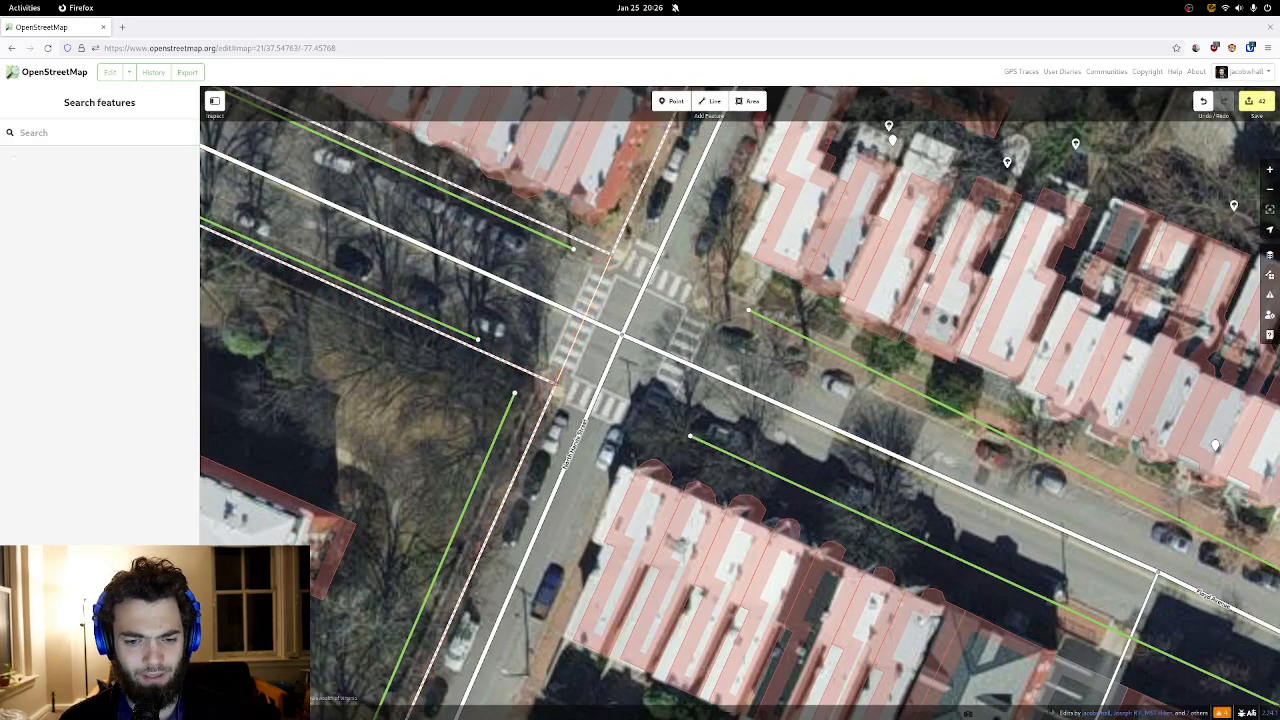
{"action": "key", "text": "Return"}
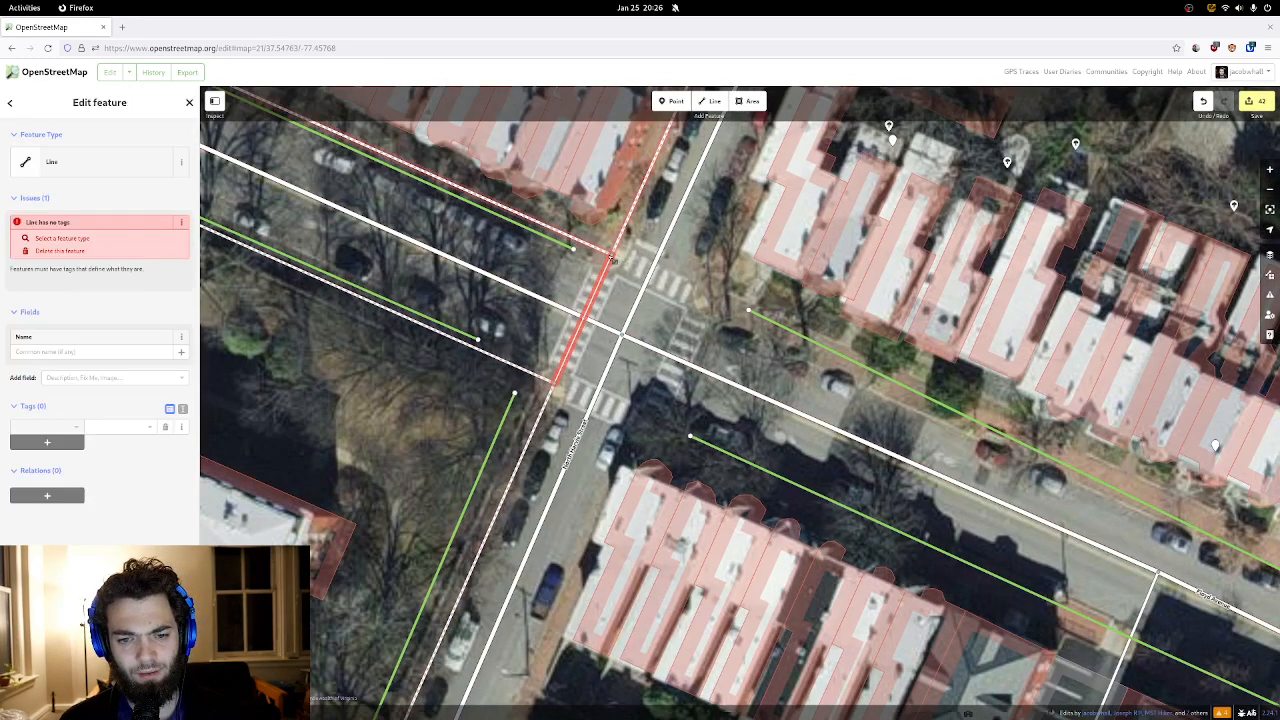
{"action": "key", "text": "Escape"}
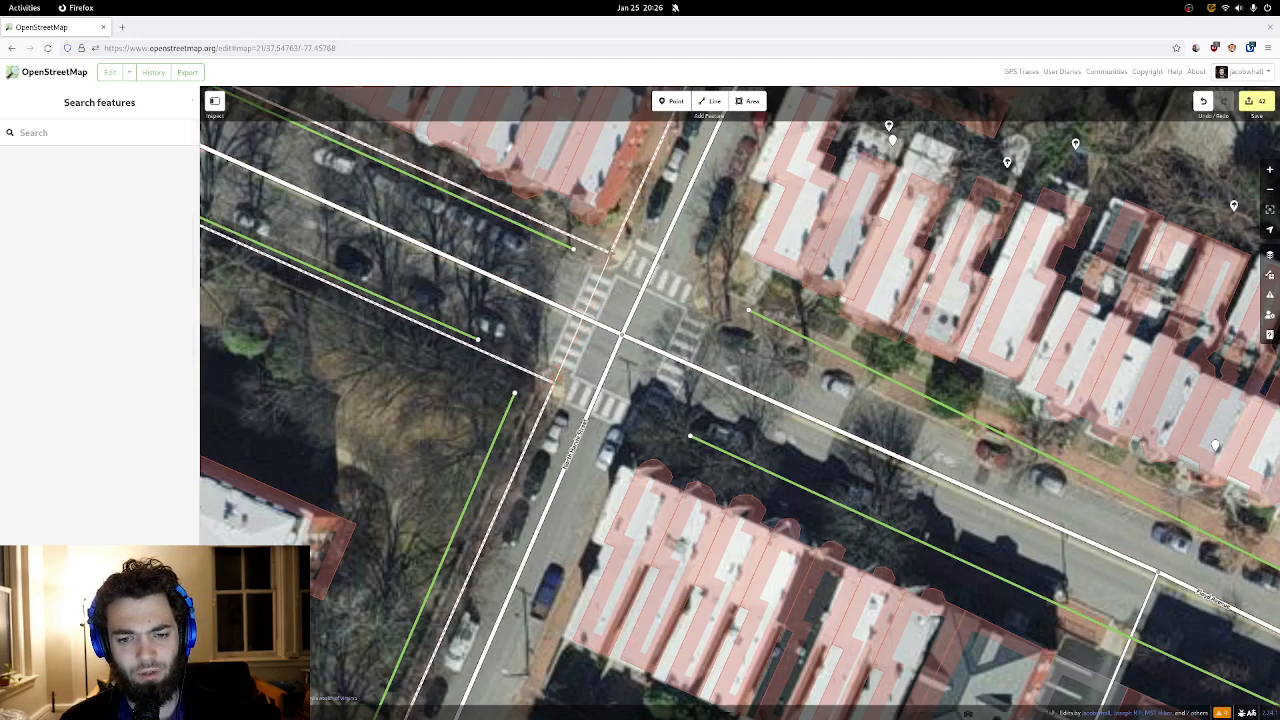
{"action": "left_click", "coordinate": [594, 289]}
{"action": "left_click", "coordinate": [120, 170]}
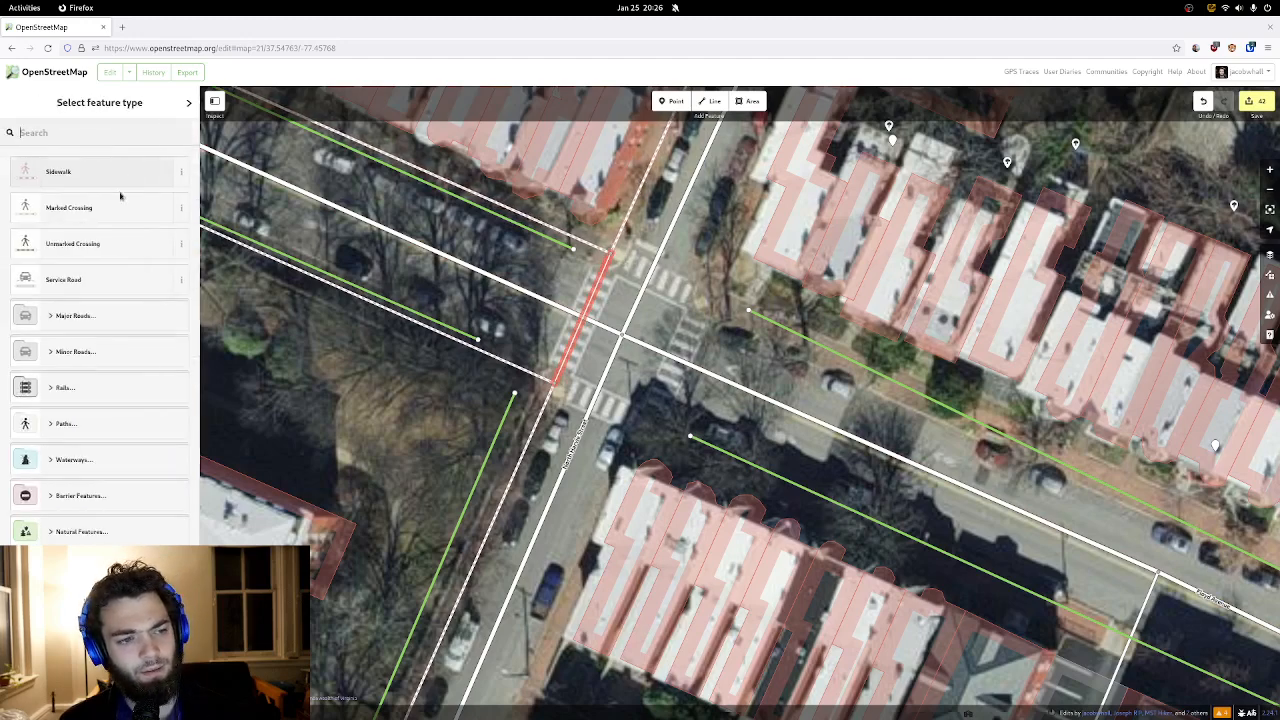
{"action": "left_click", "coordinate": [150, 212]}
{"action": "left_click", "coordinate": [63, 238]}
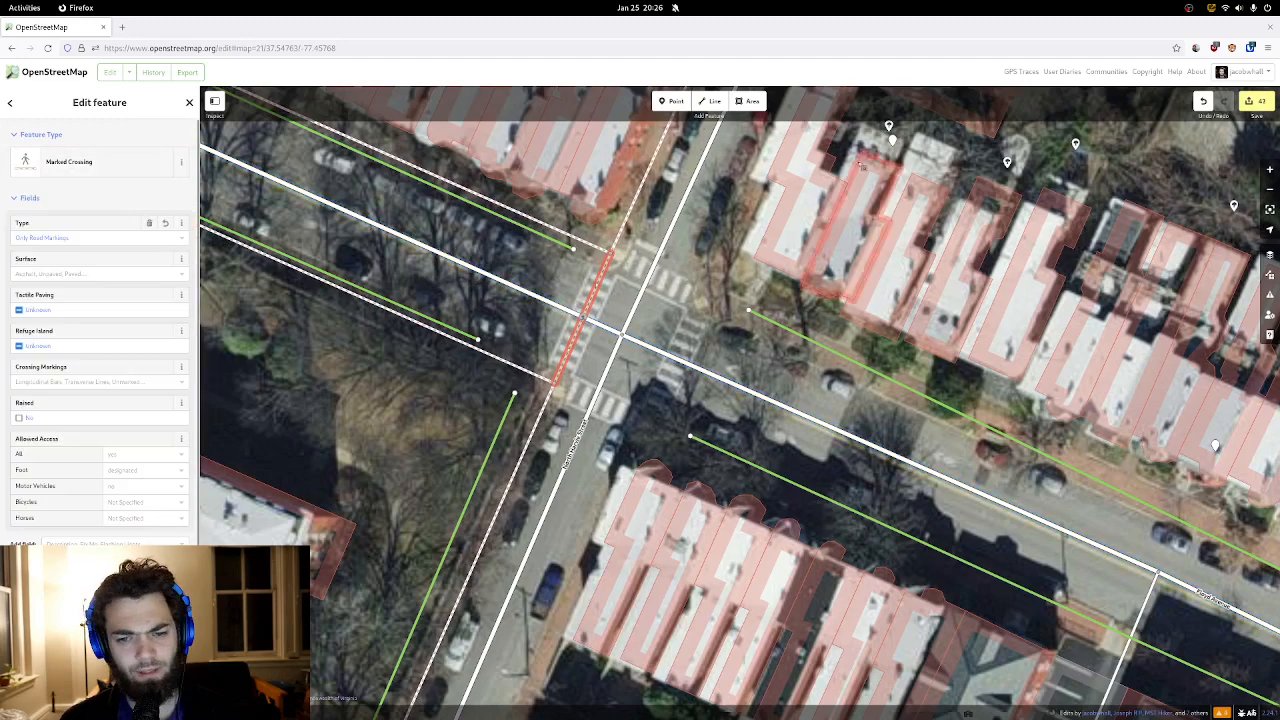
Step: Draw the next crossing from the intersection corner as a Marked Crossing joined to its street
{"action": "left_click", "coordinate": [722, 100]}
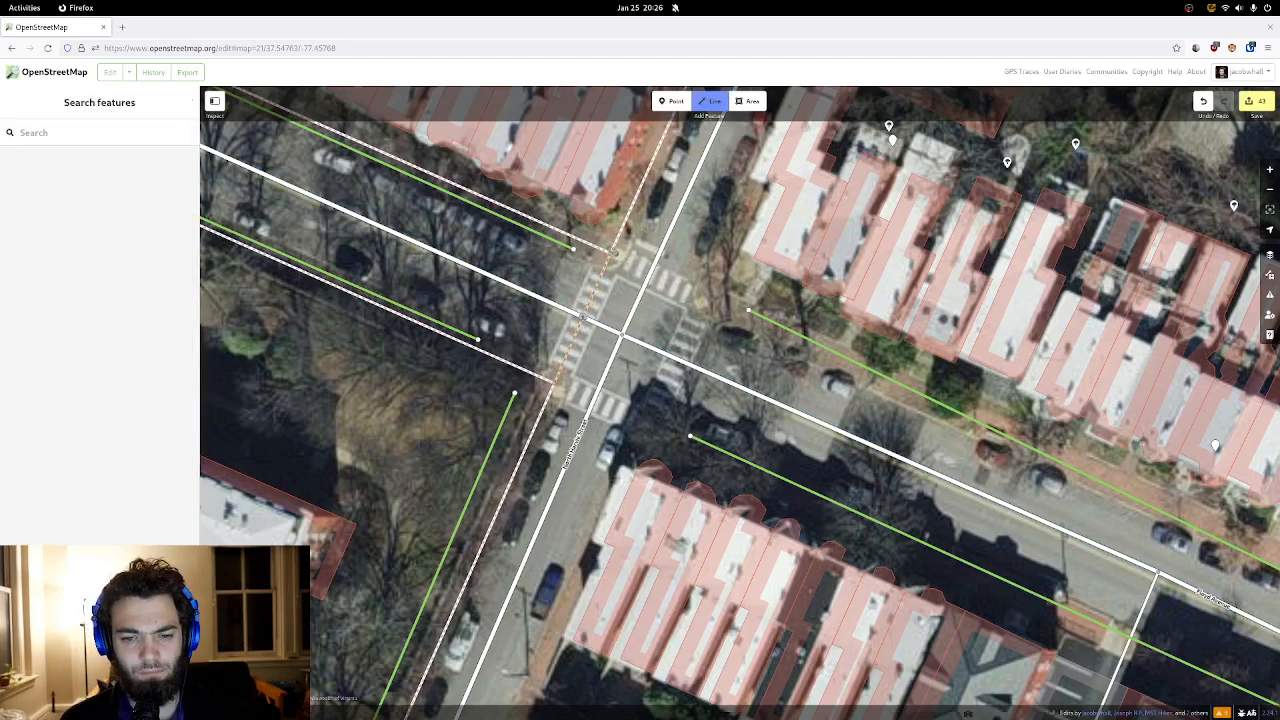
{"action": "left_click", "coordinate": [621, 257]}
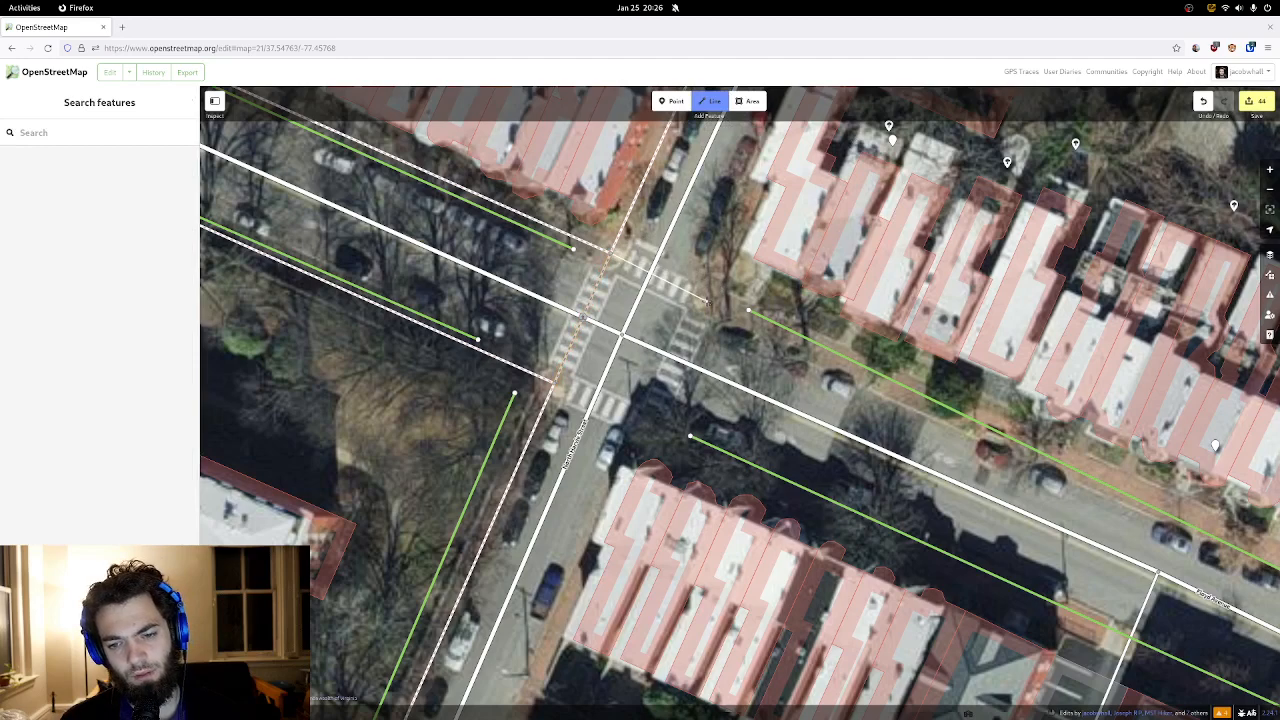
{"action": "double_click", "coordinate": [706, 299]}
{"action": "left_click", "coordinate": [103, 174]}
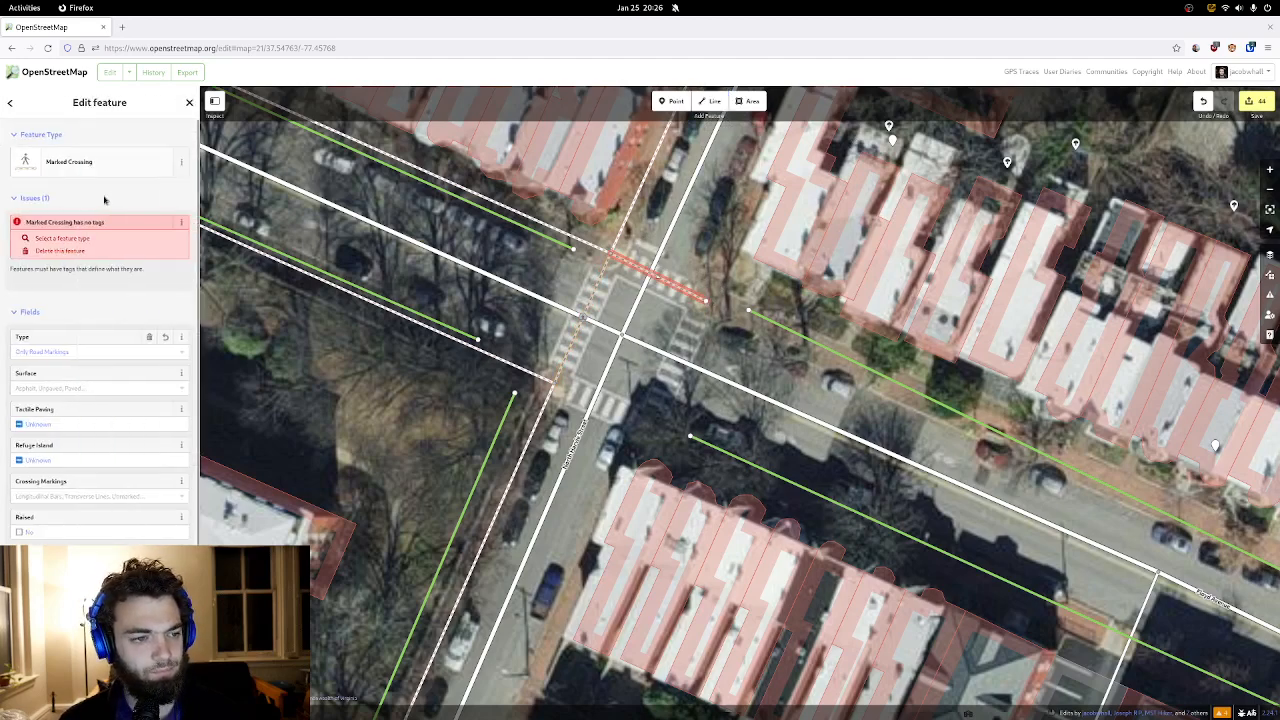
{"action": "left_click", "coordinate": [90, 237]}
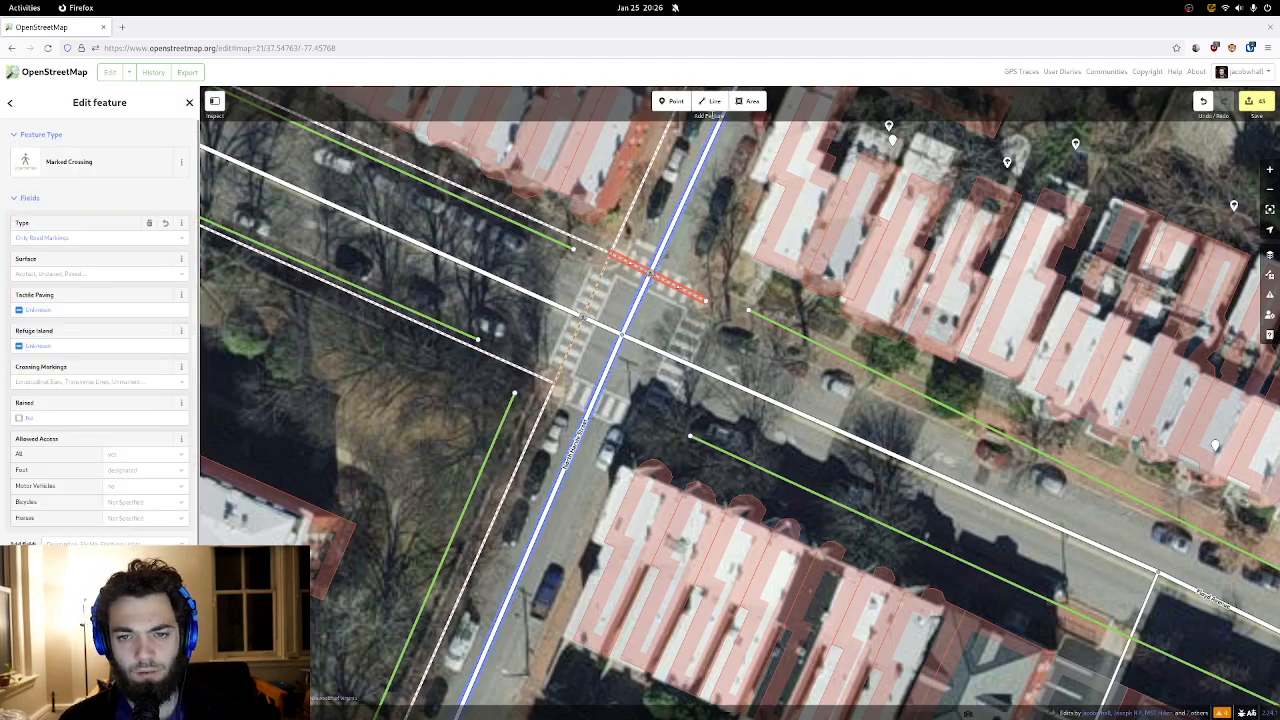
Step: Draw another crossing line and make it a Marked Crossing
{"action": "left_click", "coordinate": [712, 101]}
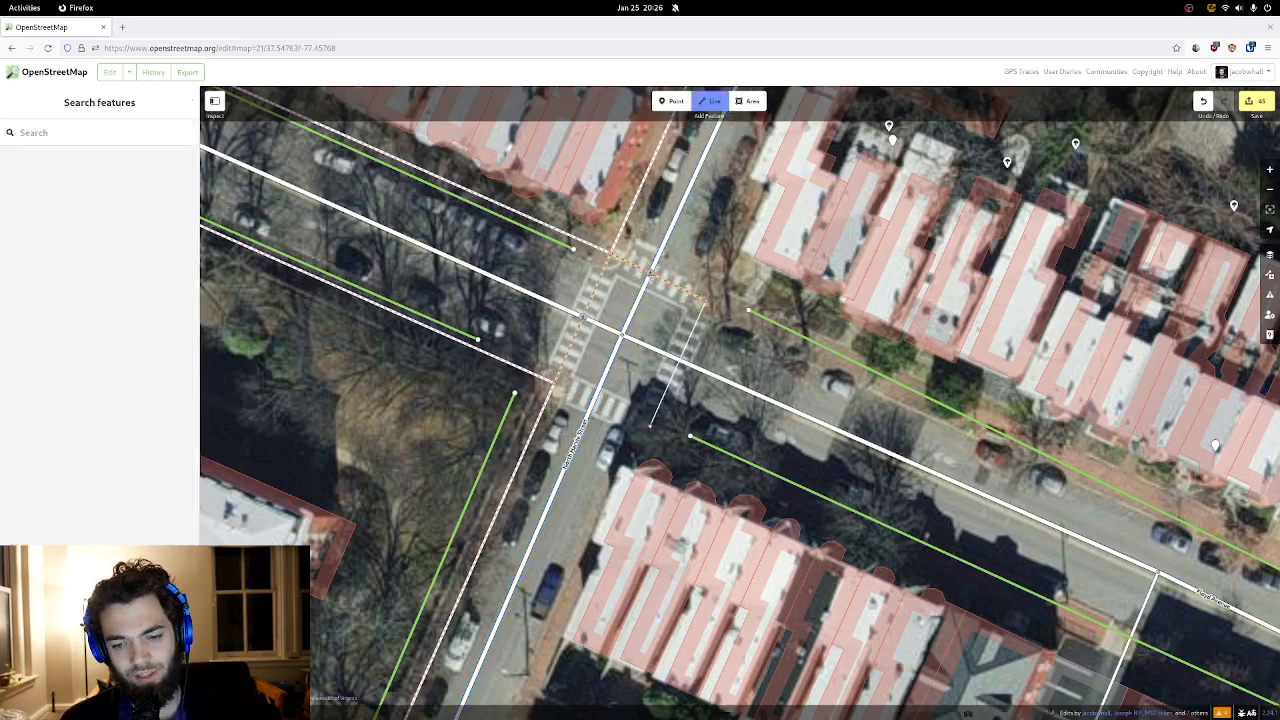
{"action": "double_click", "coordinate": [650, 425]}
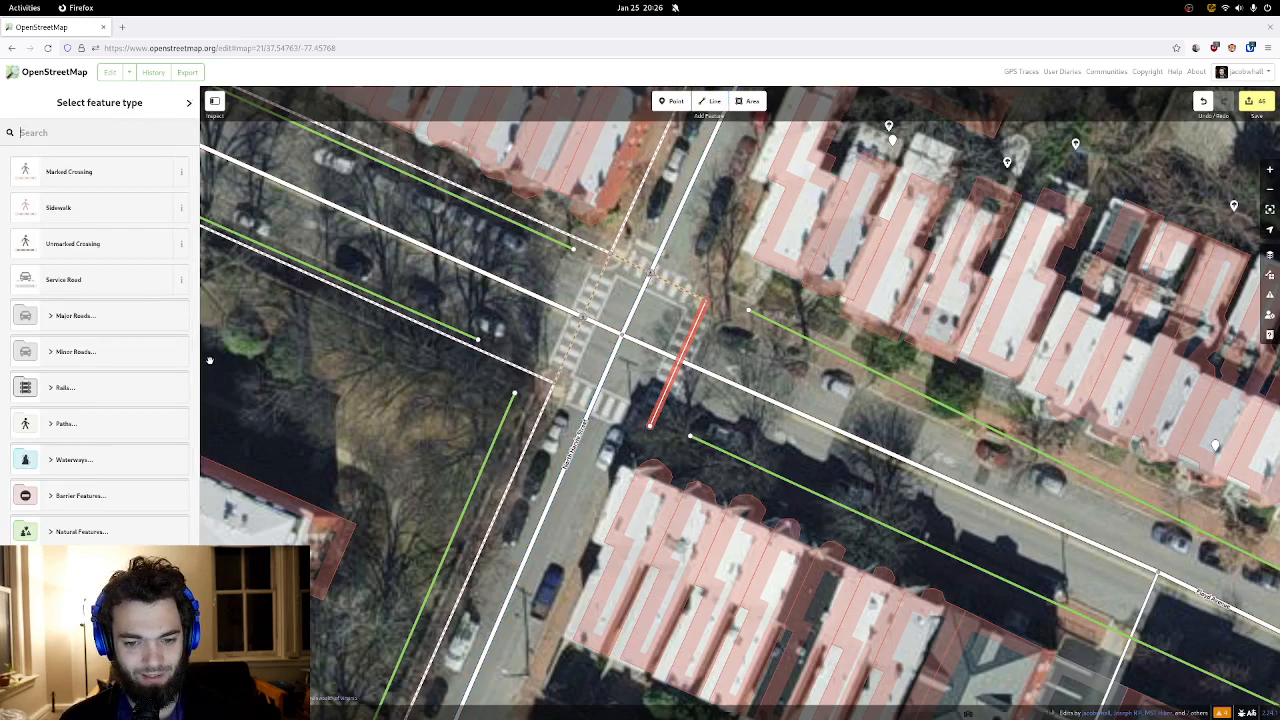
{"action": "left_click", "coordinate": [130, 172]}
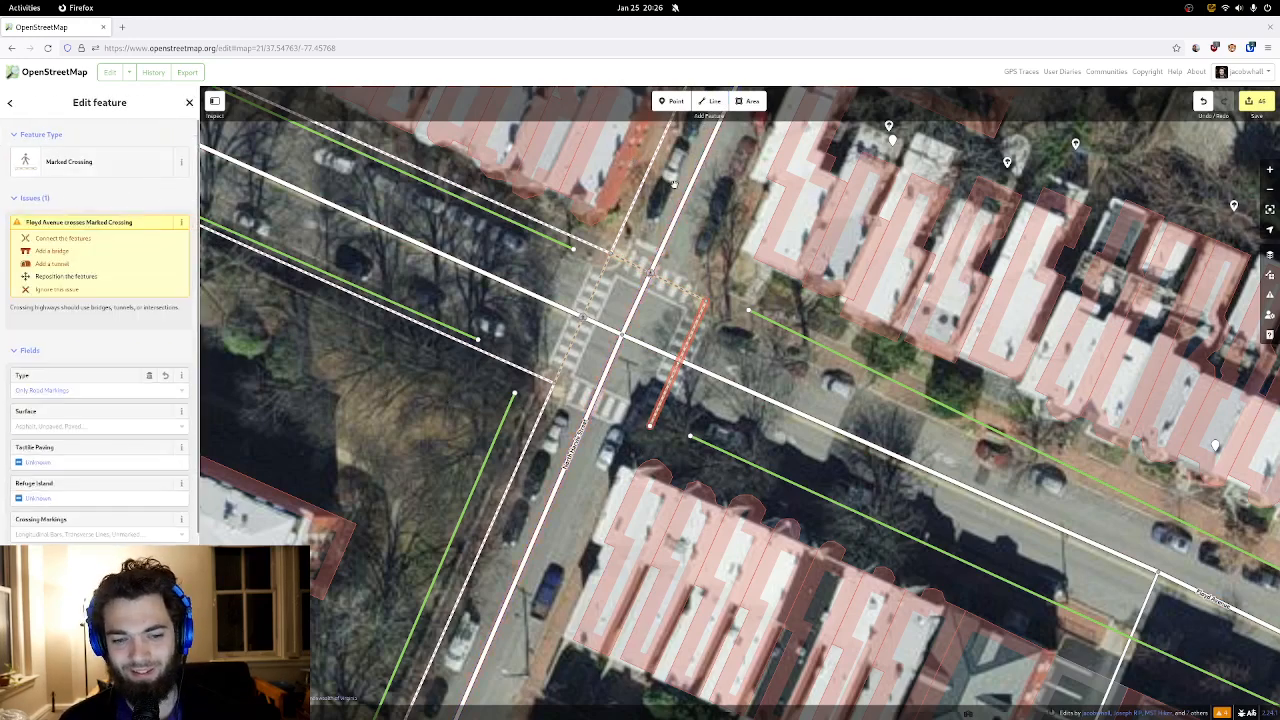
Step: Draw the third crossing as a Marked Crossing and connect it to the street
{"action": "left_click", "coordinate": [711, 101]}
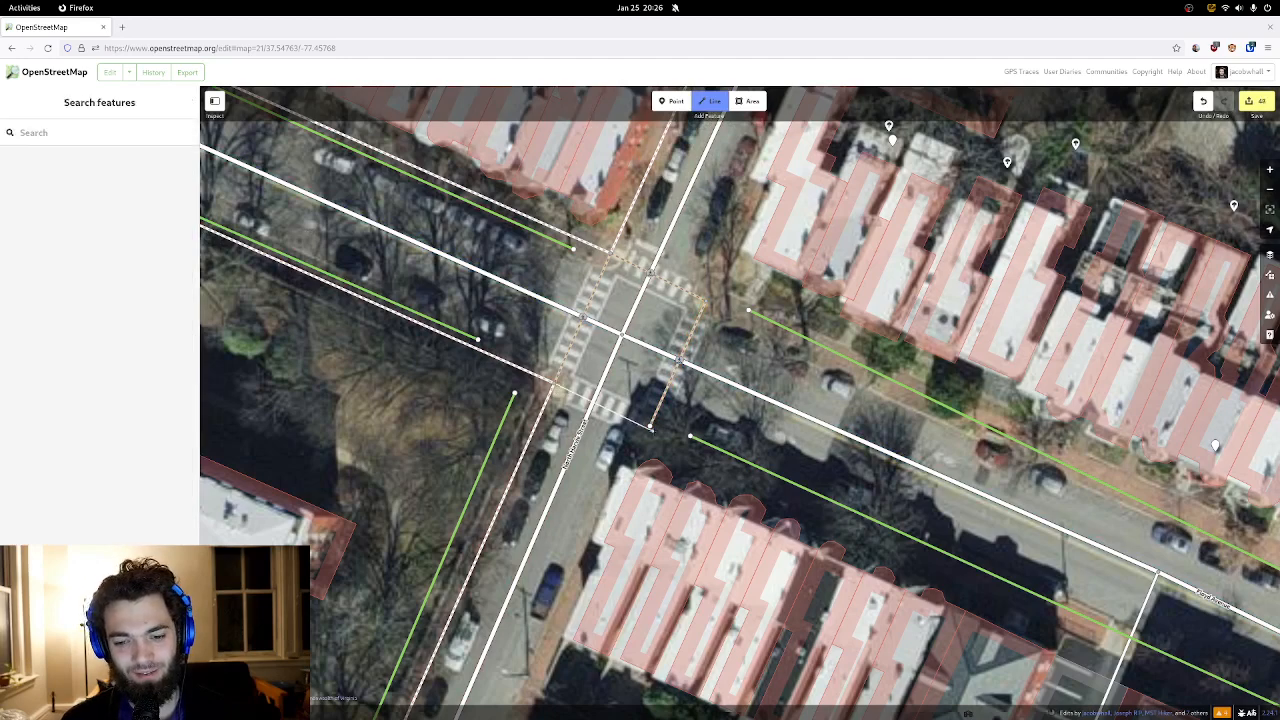
{"action": "left_click", "coordinate": [553, 383]}
{"action": "double_click", "coordinate": [650, 425]}
{"action": "left_click", "coordinate": [100, 171]}
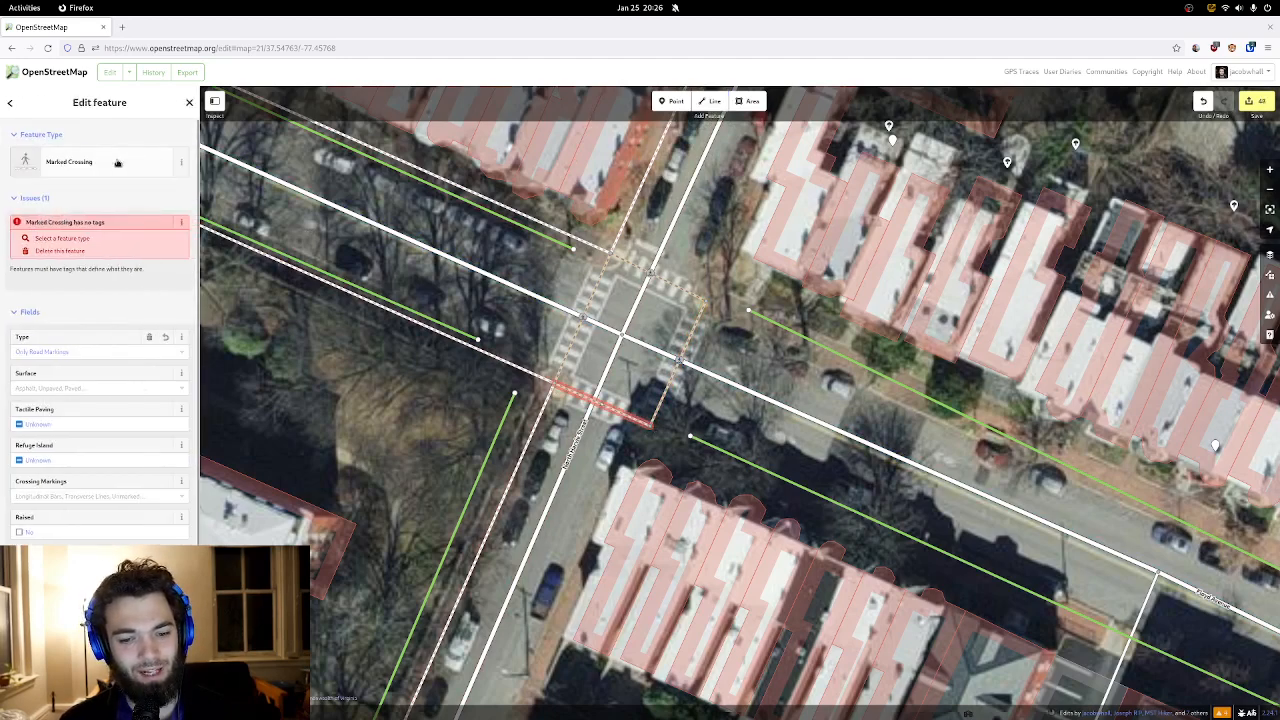
{"action": "left_click", "coordinate": [100, 238]}
Step: Pan toward the next block and select the existing sidewalk
{"action": "left_click", "coordinate": [493, 318]}
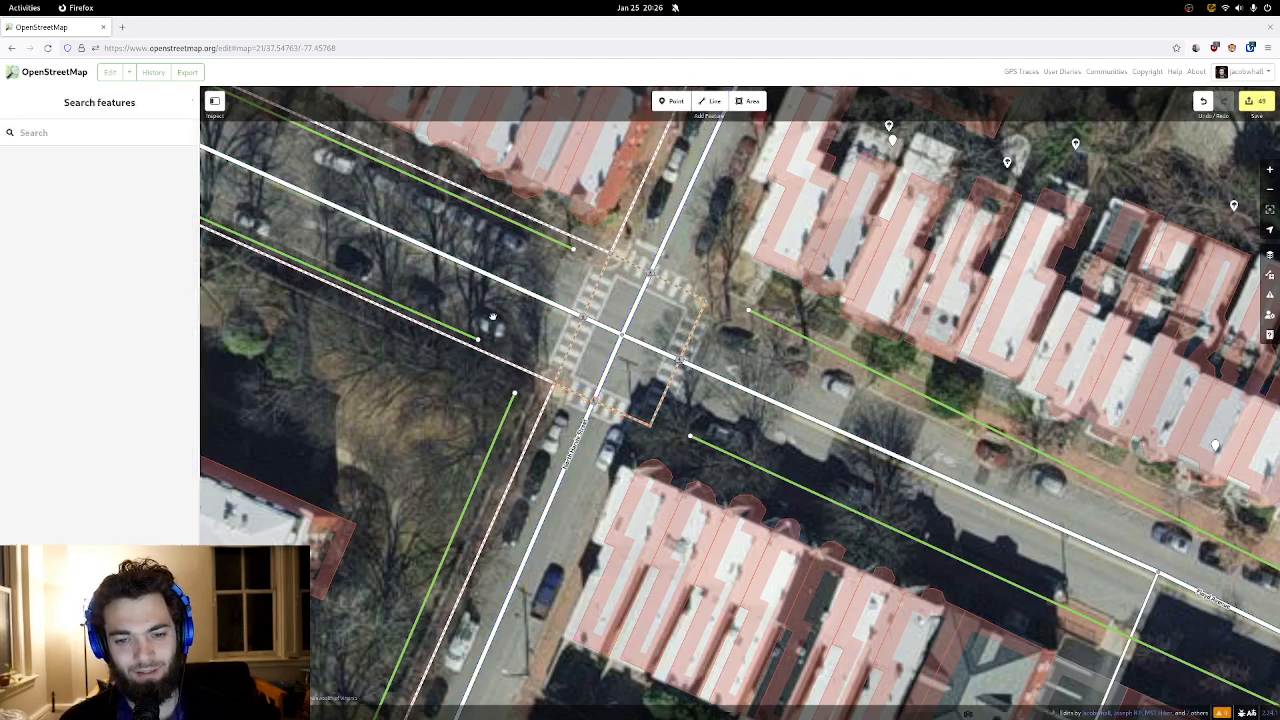
{"action": "left_click_drag", "start_coordinate": [534, 262], "coordinate": [352, 394]}
{"action": "left_click", "coordinate": [577, 205]}
Step: Move the view north-east along Grove Avenue to the next block, letting go of the alley
{"action": "left_click", "coordinate": [709, 101]}
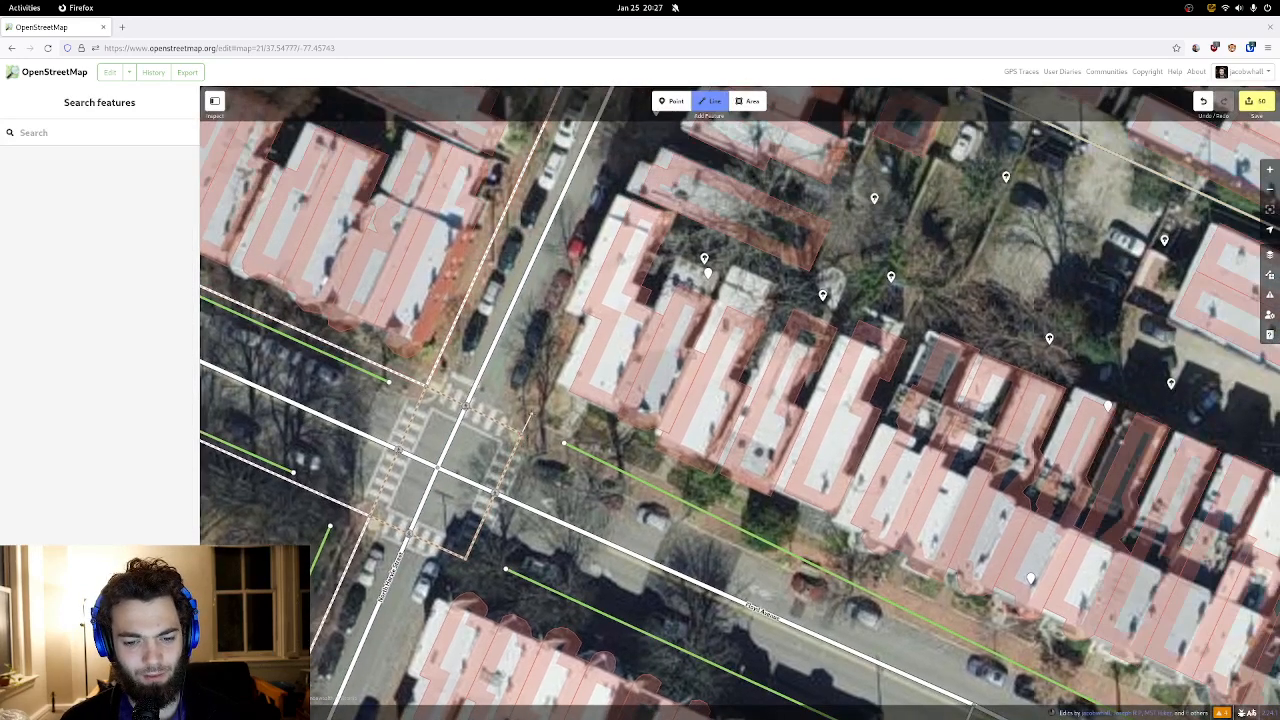
{"action": "key", "text": "Up"}
{"action": "key", "text": "Up"}
{"action": "key", "text": "Right"}
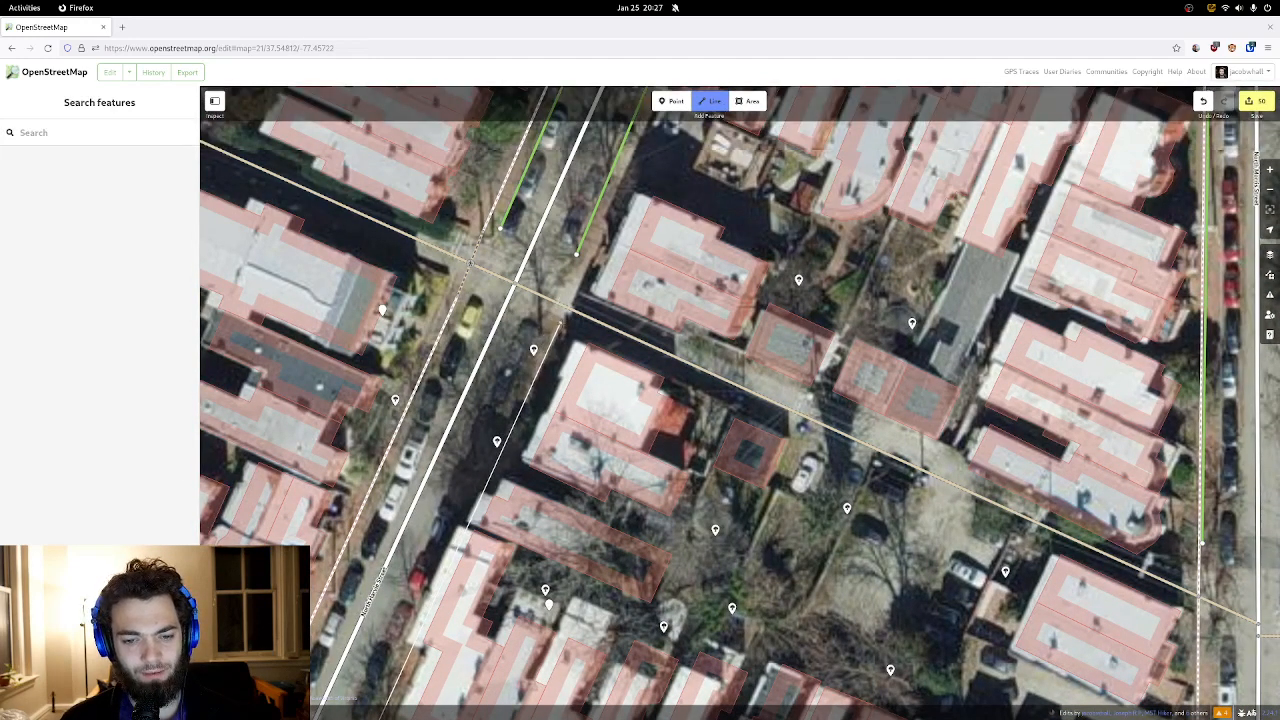
{"action": "key", "text": "Return"}
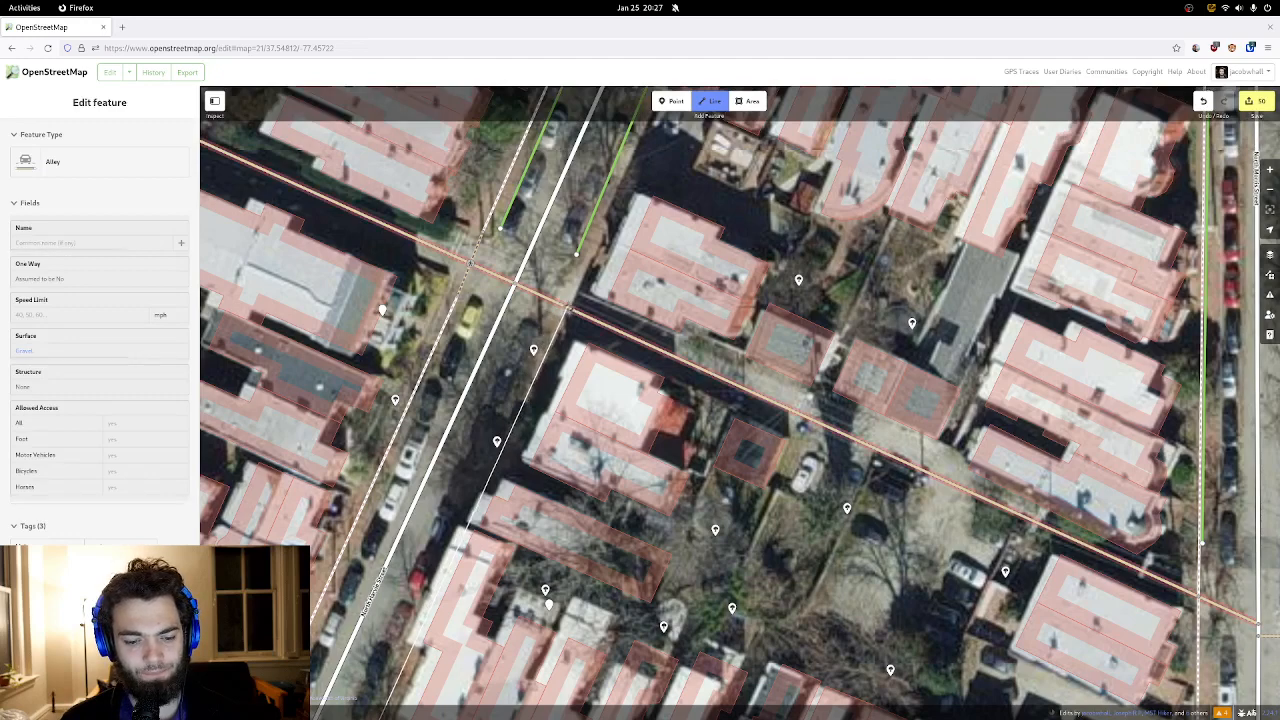
{"action": "key", "text": "Escape"}
{"action": "key", "text": "Right"}
{"action": "key", "text": "Right"}
{"action": "key", "text": "Up"}
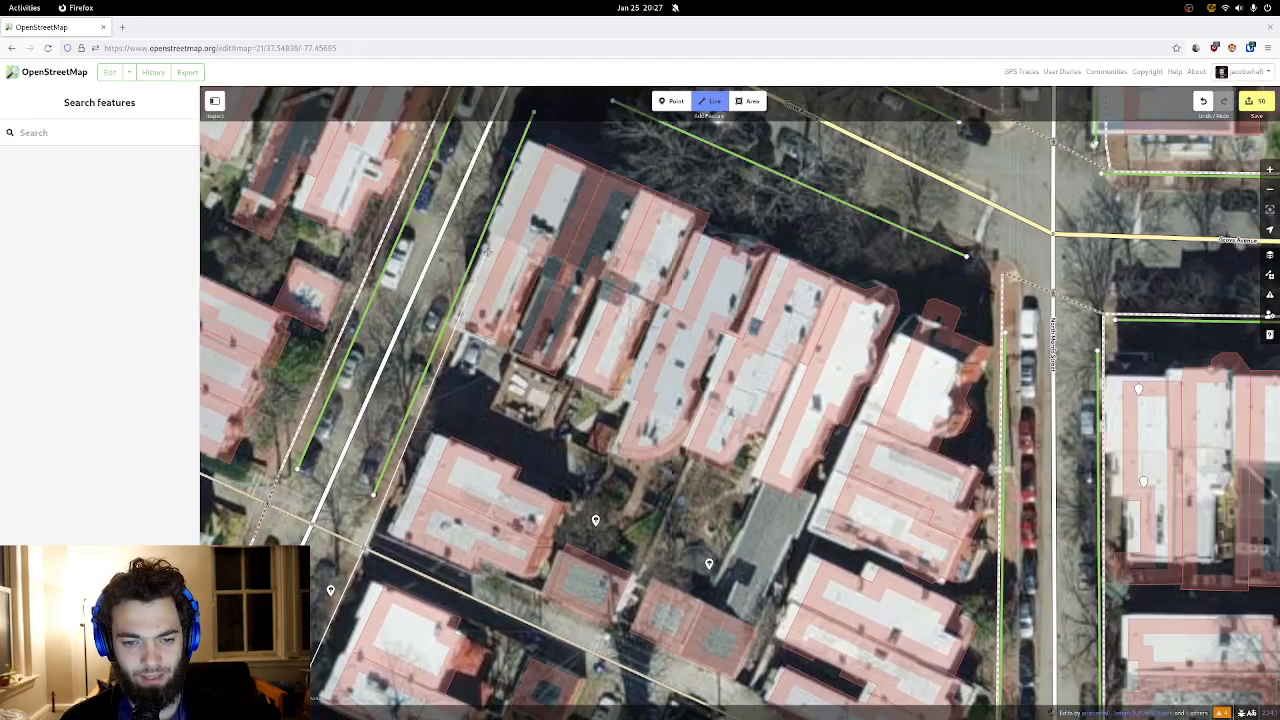
{"action": "key", "text": "Up"}
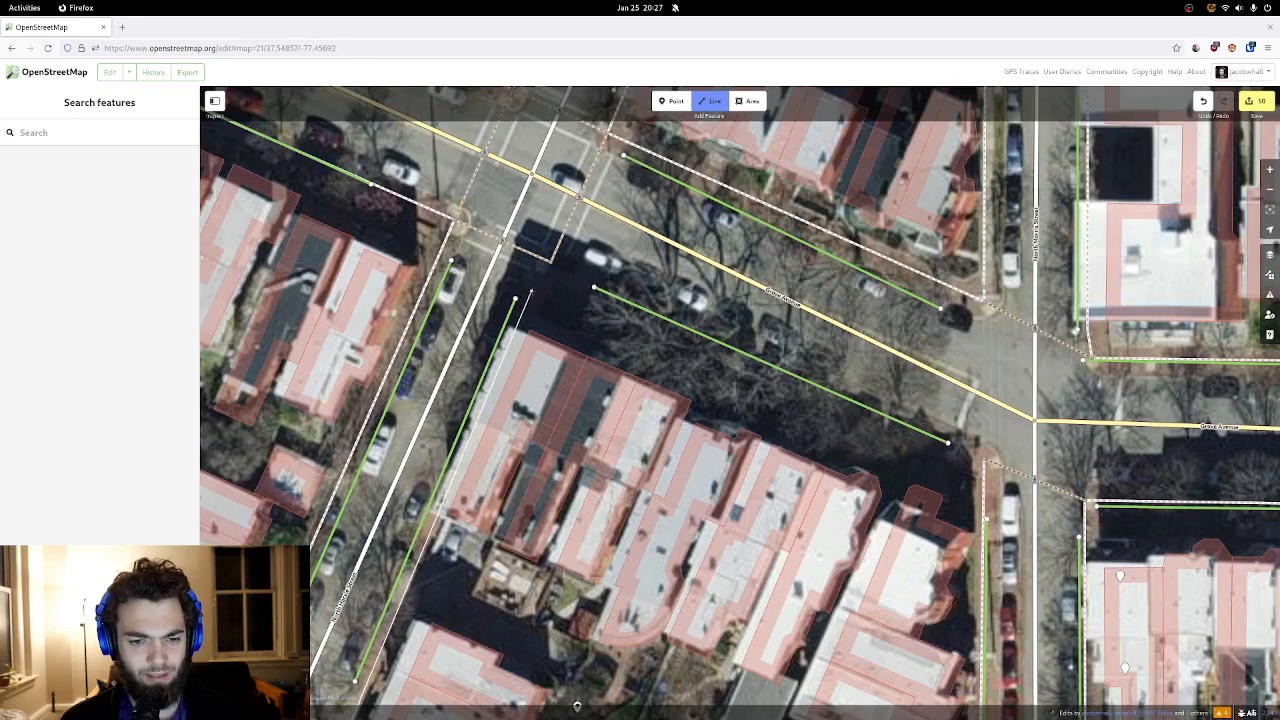
Step: Draw a line from the block corner along the avenue and up the cross street, tagged Sidewalk
{"action": "left_click", "coordinate": [549, 265]}
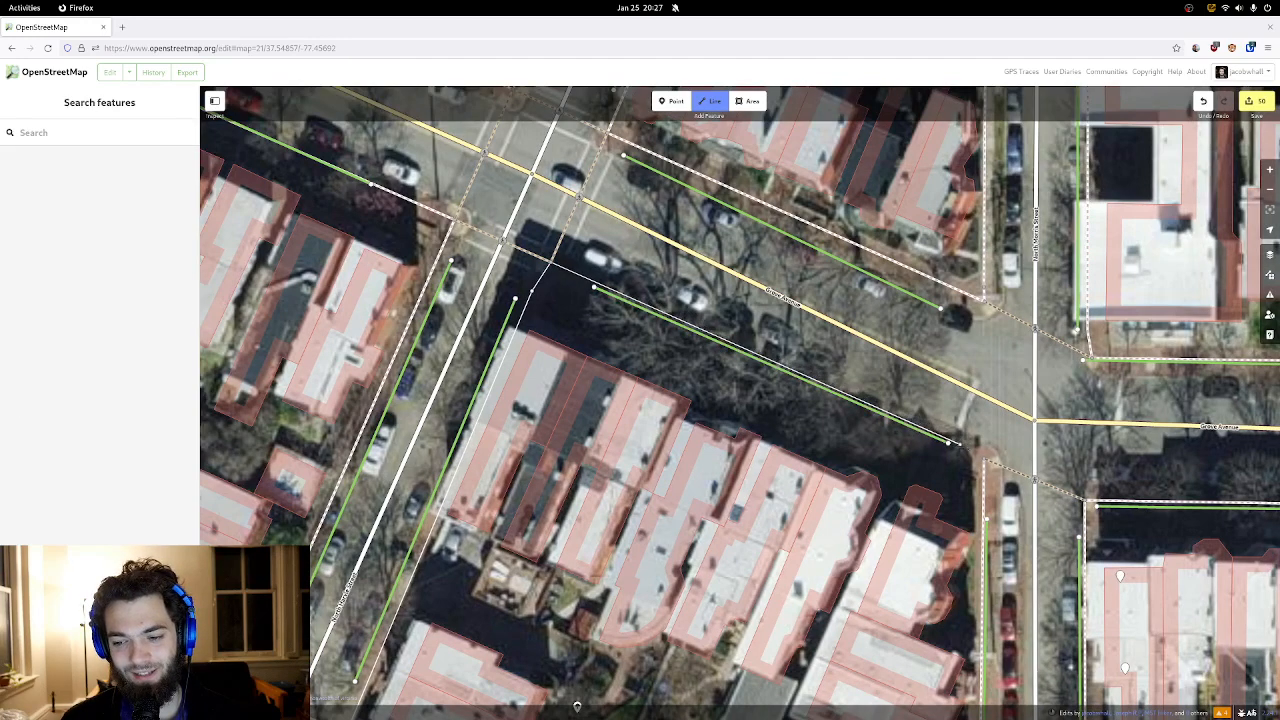
{"action": "double_click", "coordinate": [975, 450]}
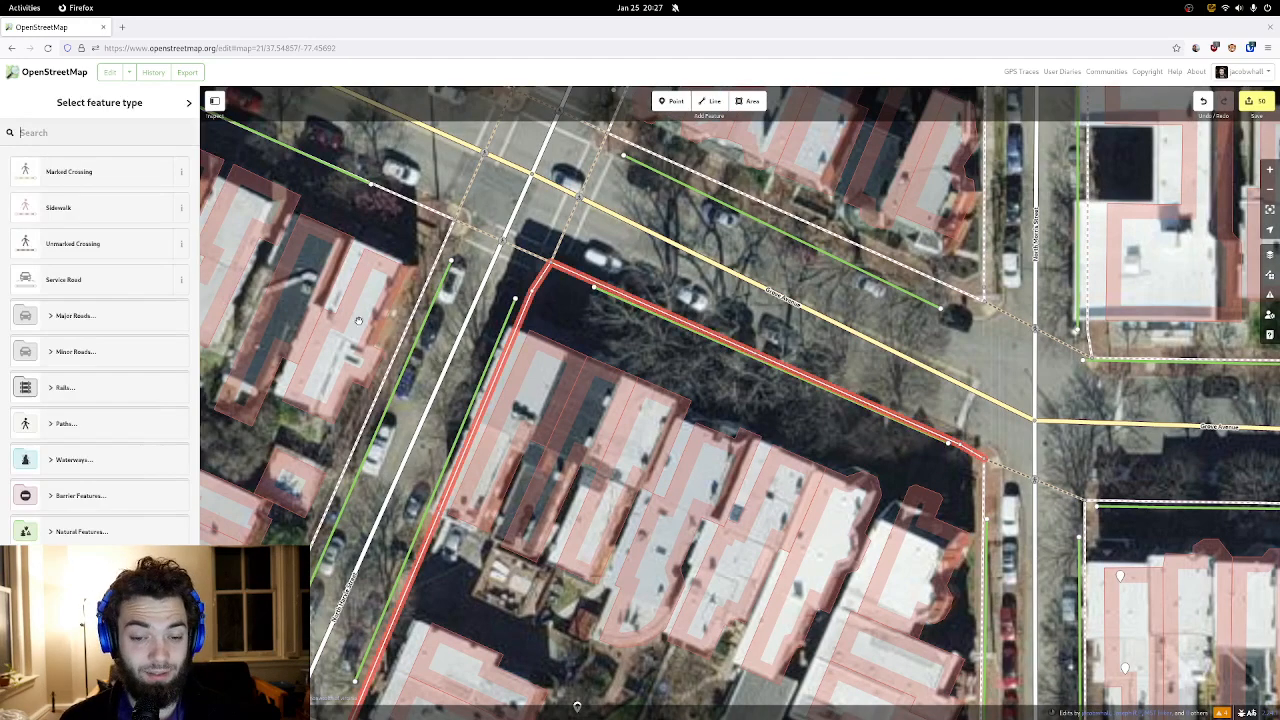
{"action": "left_click", "coordinate": [129, 213]}
Step: Move the view to the next block's row houses and begin a new line along their frontage
{"action": "scroll", "coordinate": [697, 376], "scroll_direction": "right", "scroll_amount": 5}
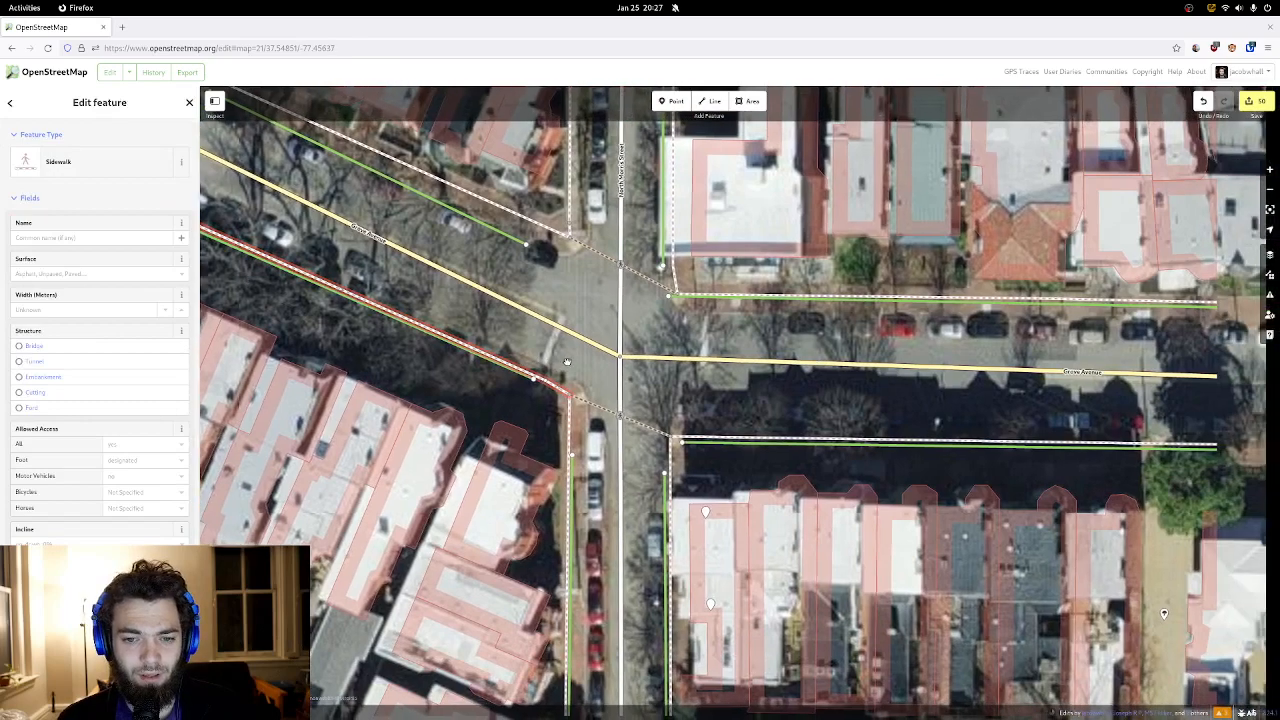
{"action": "scroll", "coordinate": [594, 363], "scroll_direction": "left", "scroll_amount": 8}
{"action": "scroll", "coordinate": [594, 363], "scroll_direction": "up", "scroll_amount": 3}
{"action": "scroll", "coordinate": [655, 409], "scroll_direction": "down", "scroll_amount": 5}
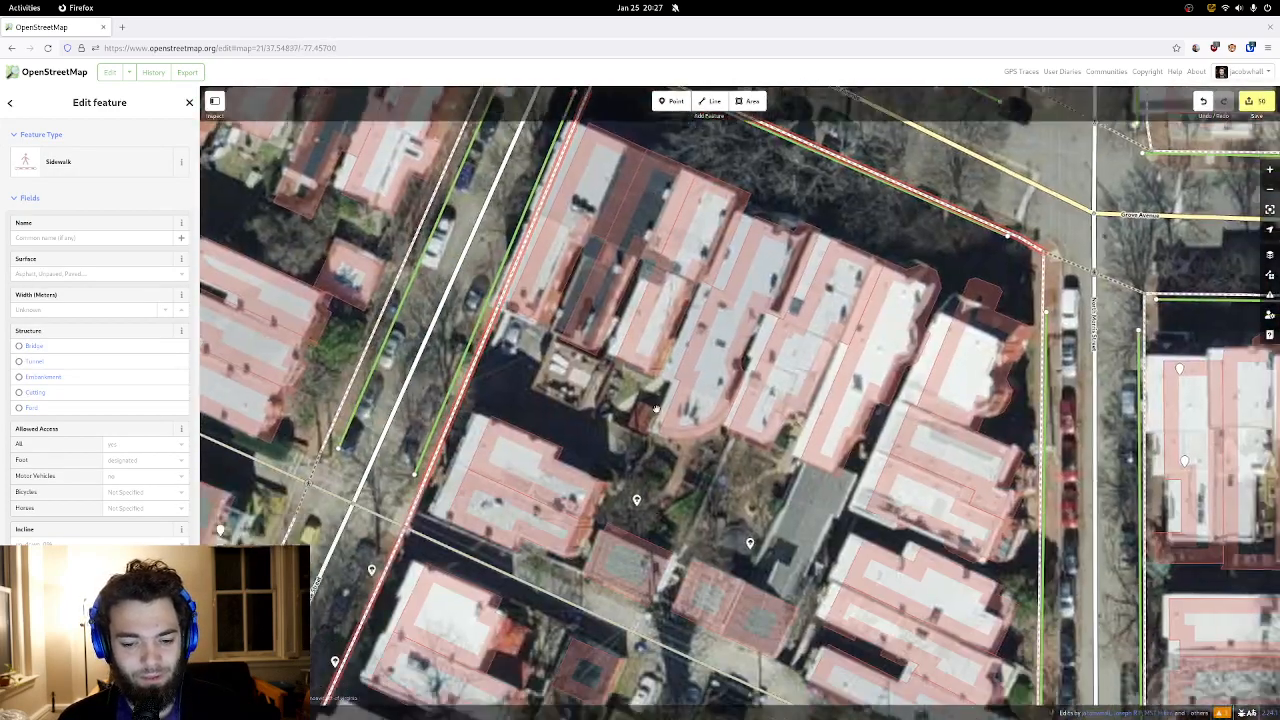
{"action": "left_click_drag", "start_coordinate": [656, 409], "coordinate": [682, 149]}
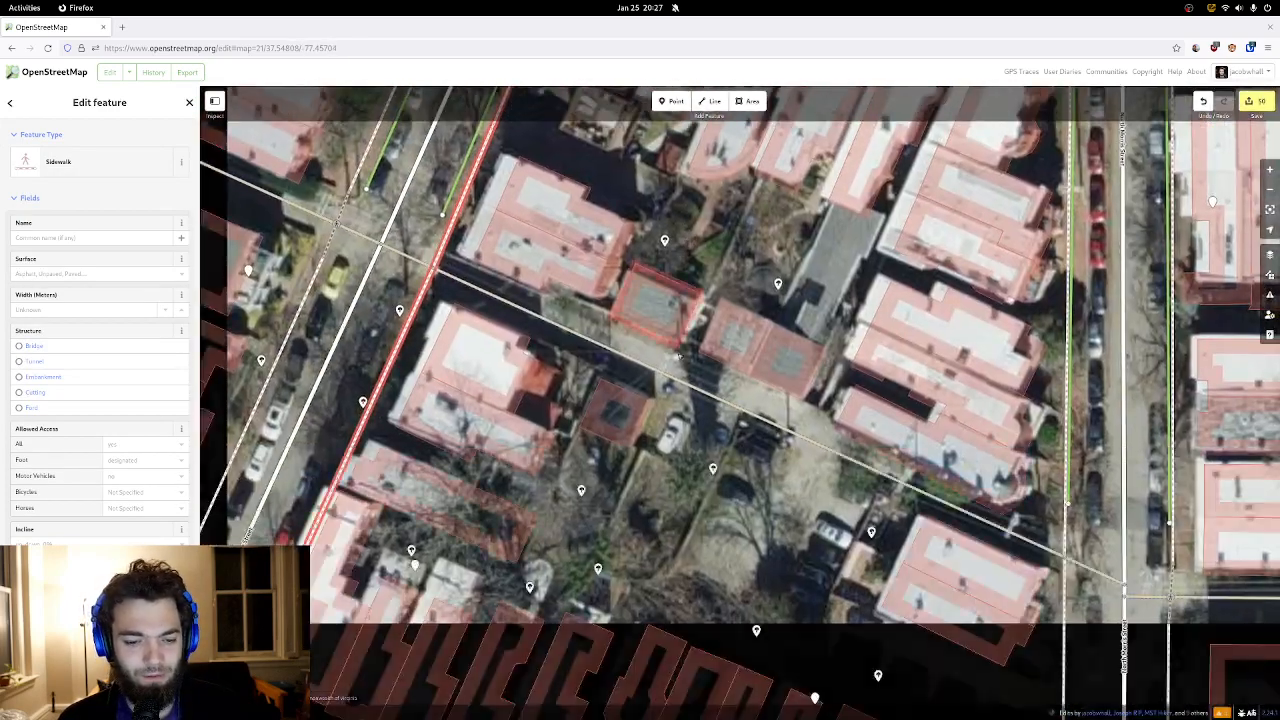
{"action": "left_click_drag", "start_coordinate": [556, 660], "coordinate": [677, 435]}
{"action": "left_click_drag", "start_coordinate": [667, 517], "coordinate": [773, 325]}
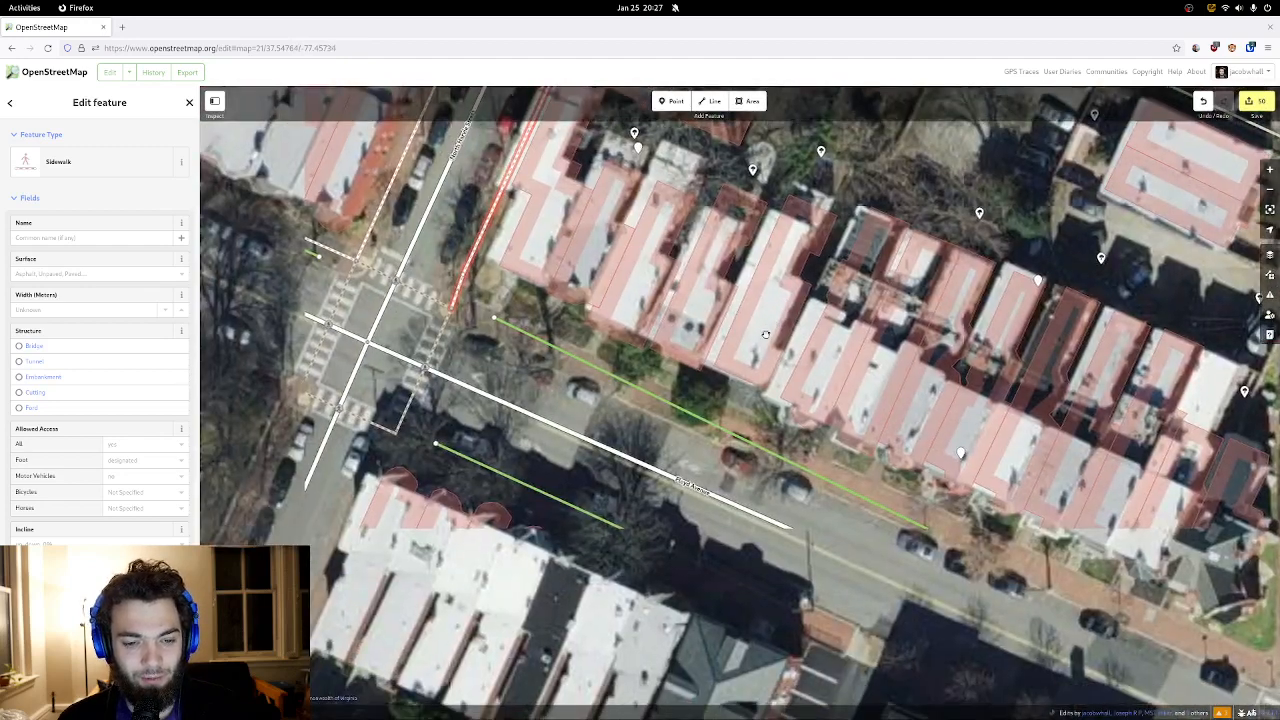
{"action": "left_click", "coordinate": [710, 101]}
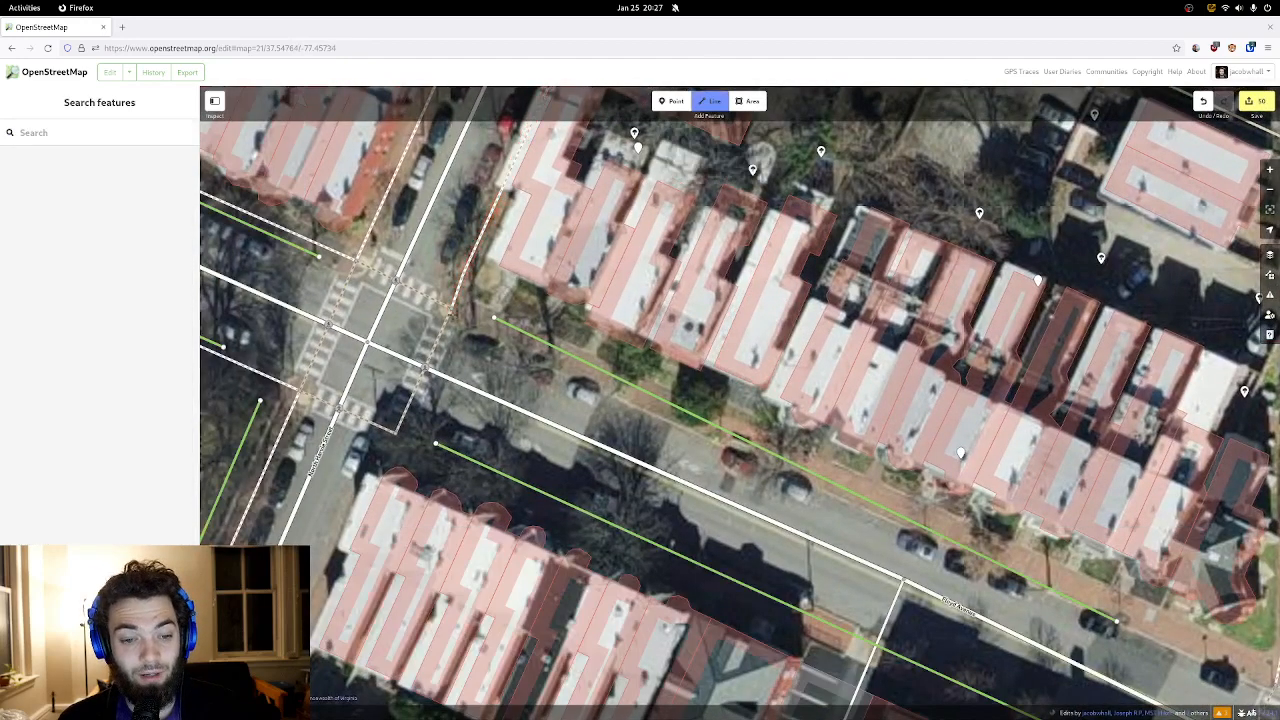
{"action": "left_click_drag", "start_coordinate": [700, 452], "coordinate": [342, 200]}
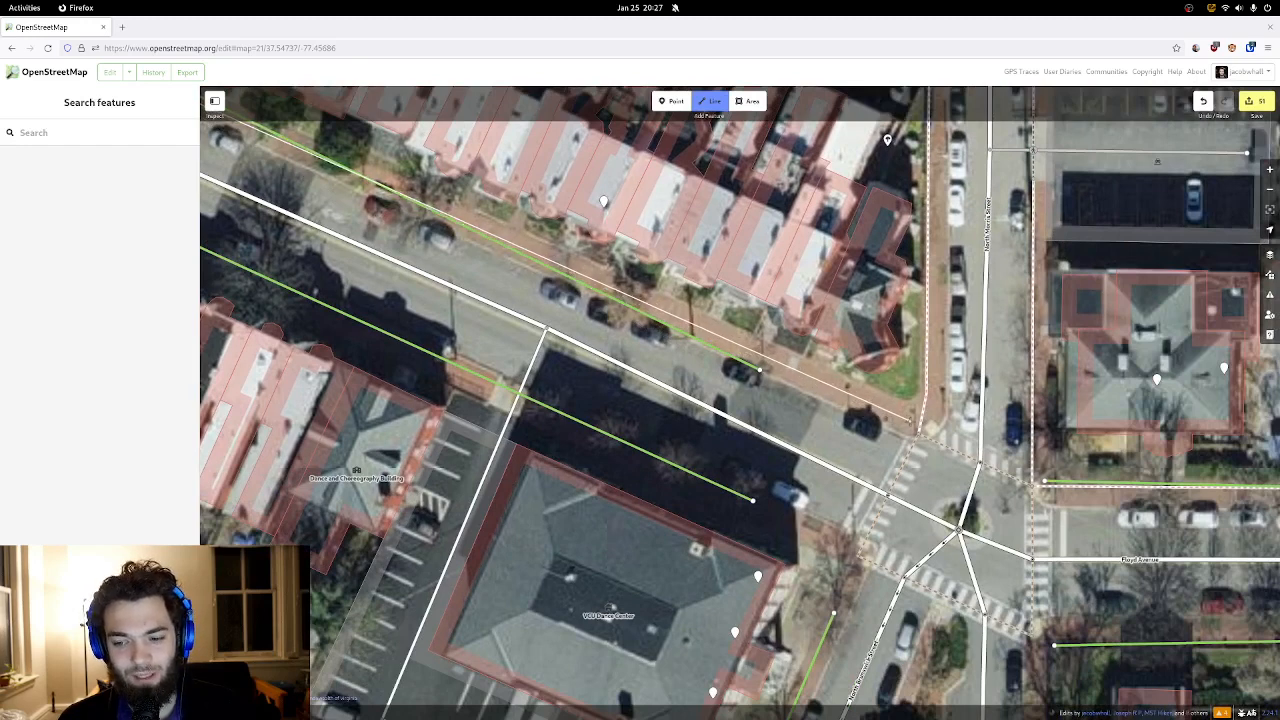
Step: Finish the line along the north-side row houses, tag it as a Sidewalk and verify it
{"action": "left_click", "coordinate": [911, 424]}
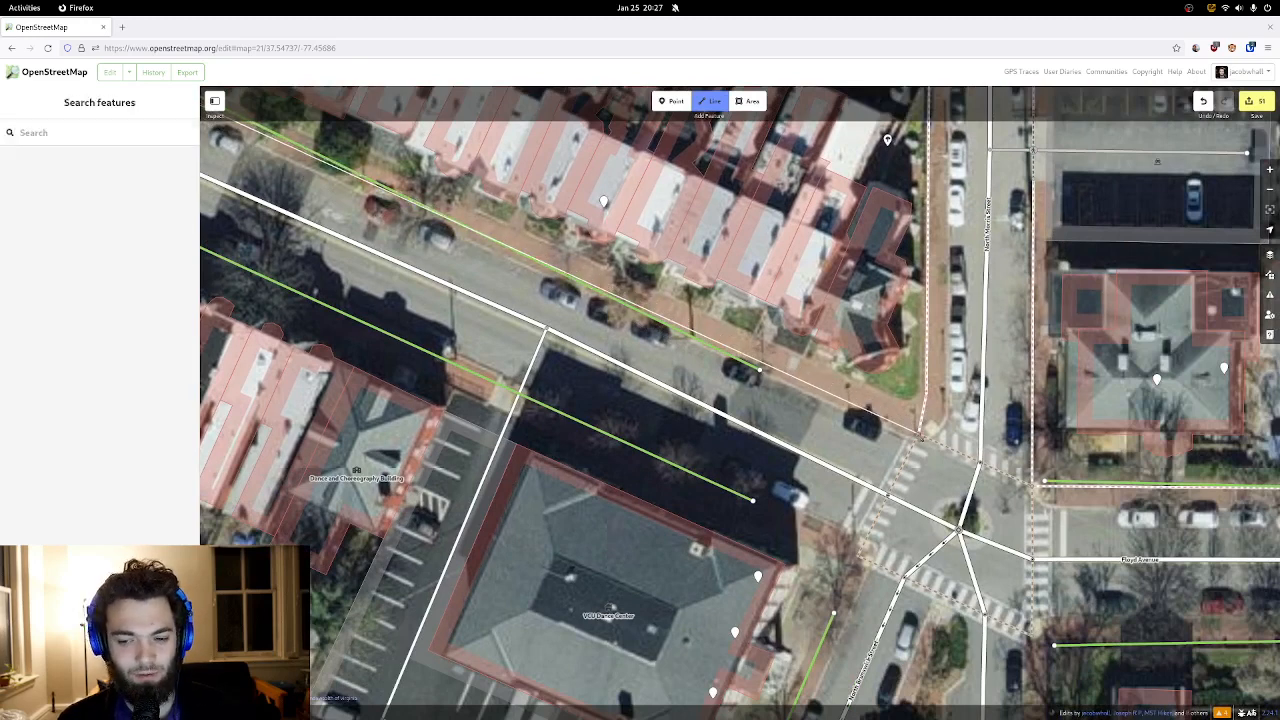
{"action": "key", "text": "Return"}
{"action": "left_click", "coordinate": [60, 172]}
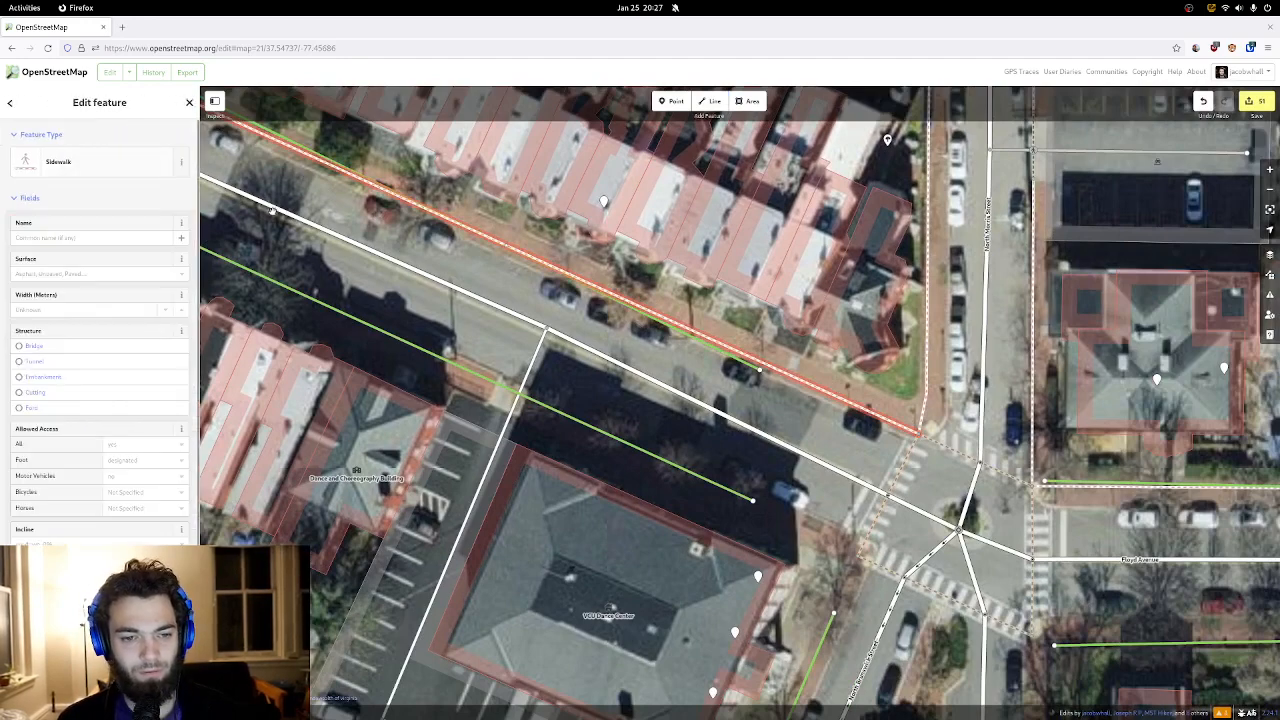
{"action": "left_click_drag", "start_coordinate": [400, 240], "coordinate": [671, 360]}
{"action": "left_click_drag", "start_coordinate": [978, 502], "coordinate": [763, 436]}
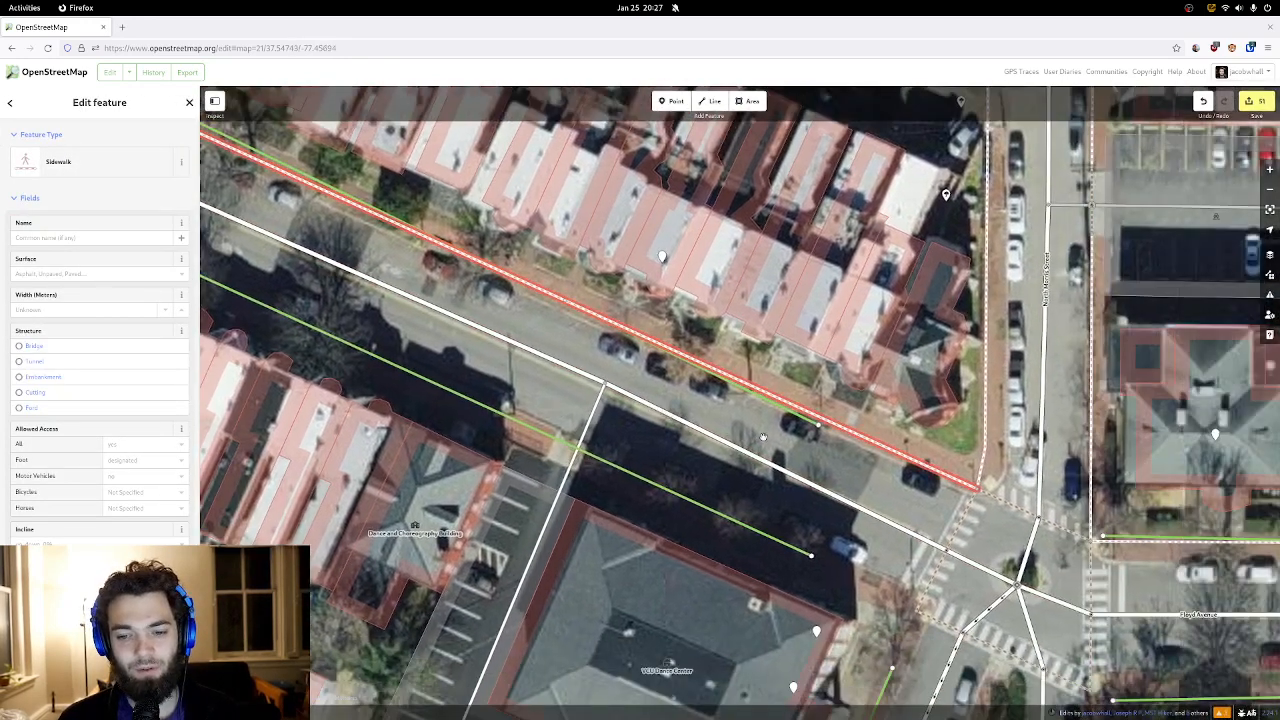
{"action": "left_click_drag", "start_coordinate": [226, 157], "coordinate": [546, 317]}
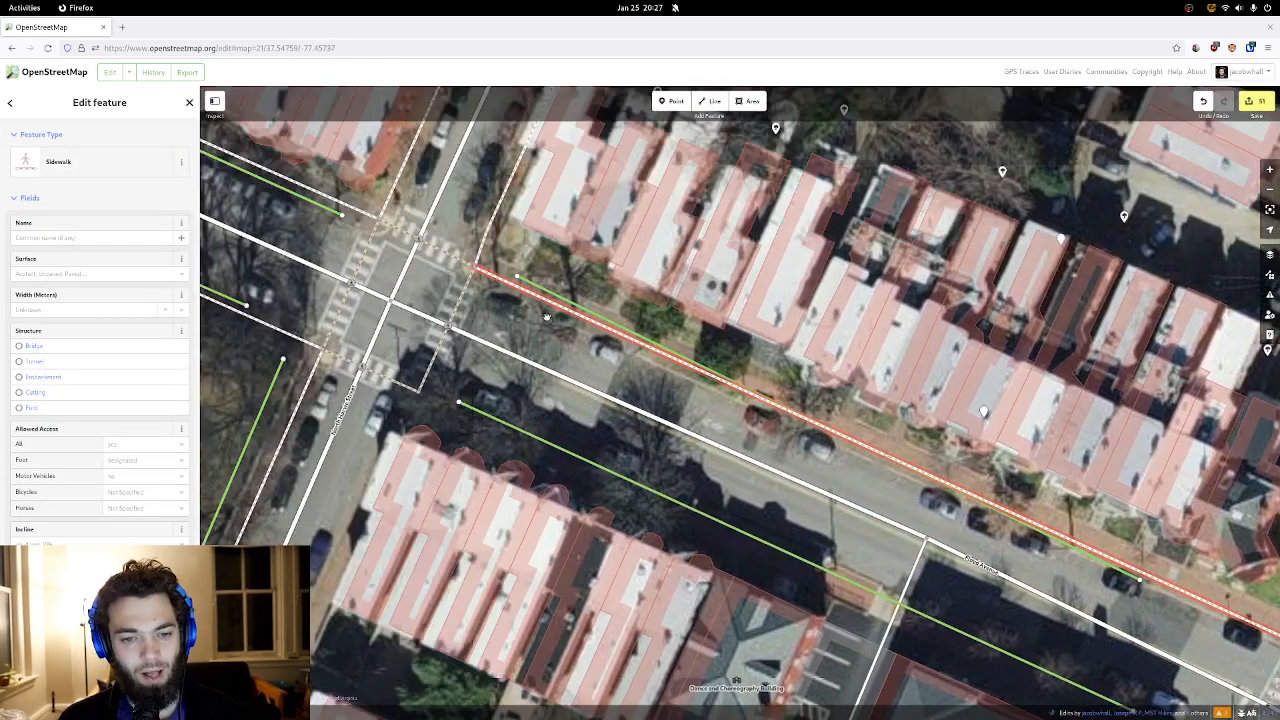
{"action": "key", "text": "Escape"}
{"action": "left_click", "coordinate": [550, 304]}
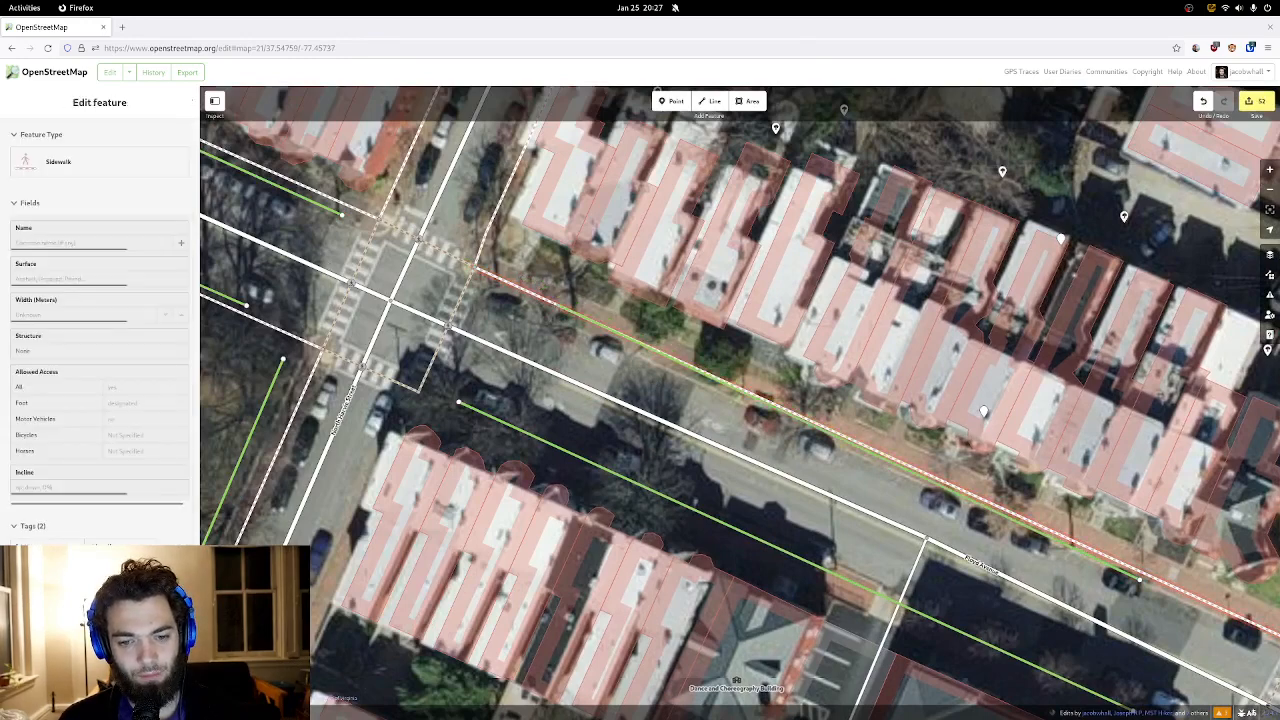
{"action": "key", "text": "Escape"}
Step: Start a second line at the crossing corner, tracing west along the street's opposite side
{"action": "left_click_drag", "start_coordinate": [574, 371], "coordinate": [889, 284]}
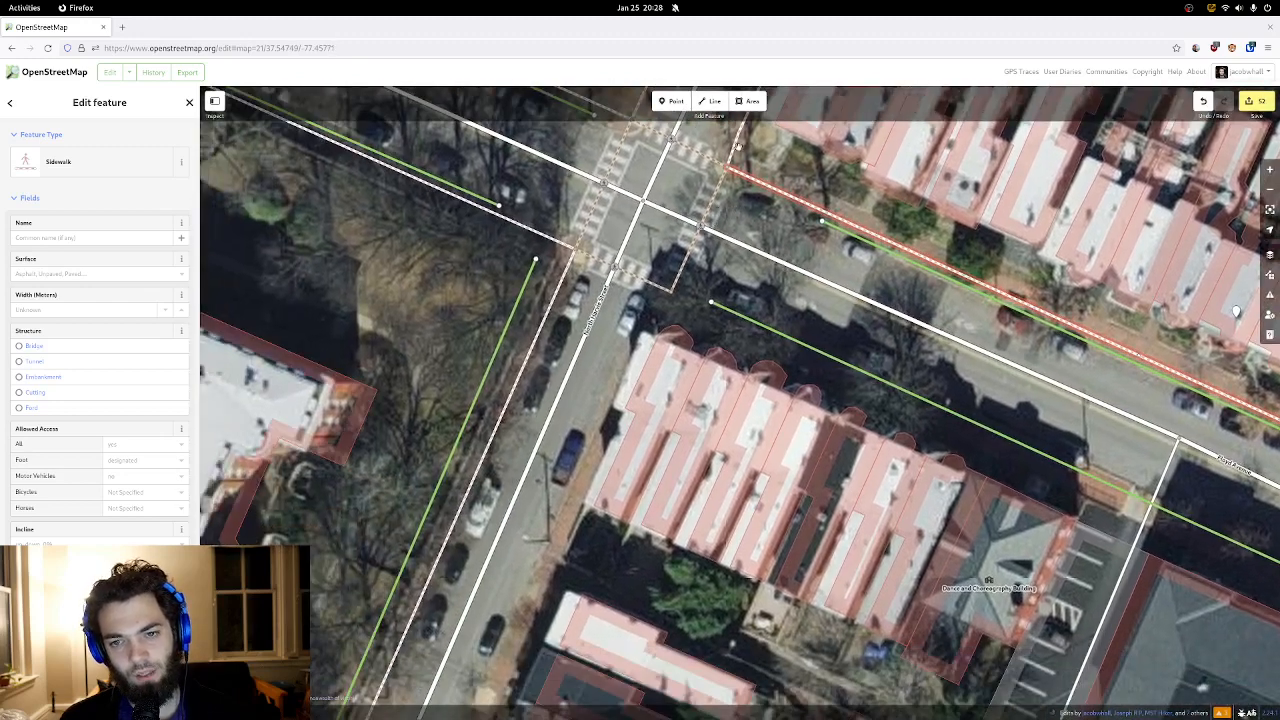
{"action": "left_click", "coordinate": [712, 101]}
{"action": "left_click", "coordinate": [672, 290]}
{"action": "left_click_drag", "start_coordinate": [766, 391], "coordinate": [636, 364]}
{"action": "left_click_drag", "start_coordinate": [871, 428], "coordinate": [557, 320]}
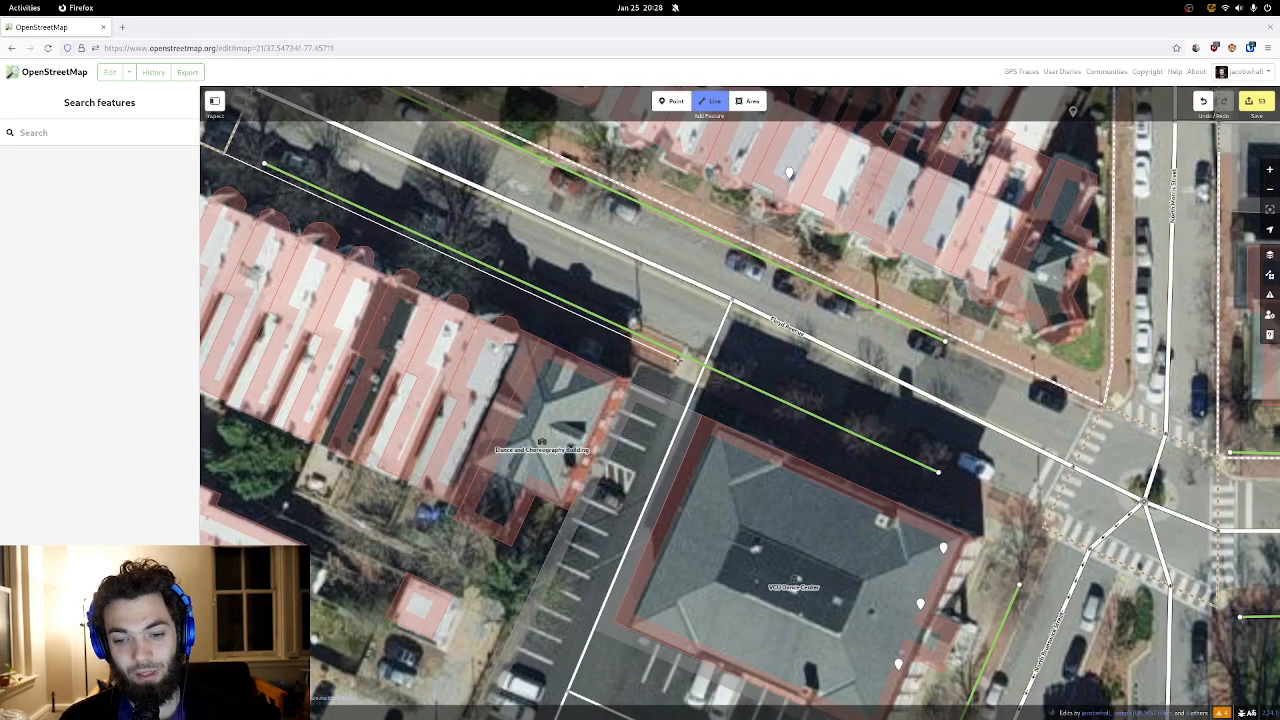
Step: Finish the opposite-side line past the Dance and Choreography Building and tag it Sidewalk
{"action": "double_click", "coordinate": [1040, 525]}
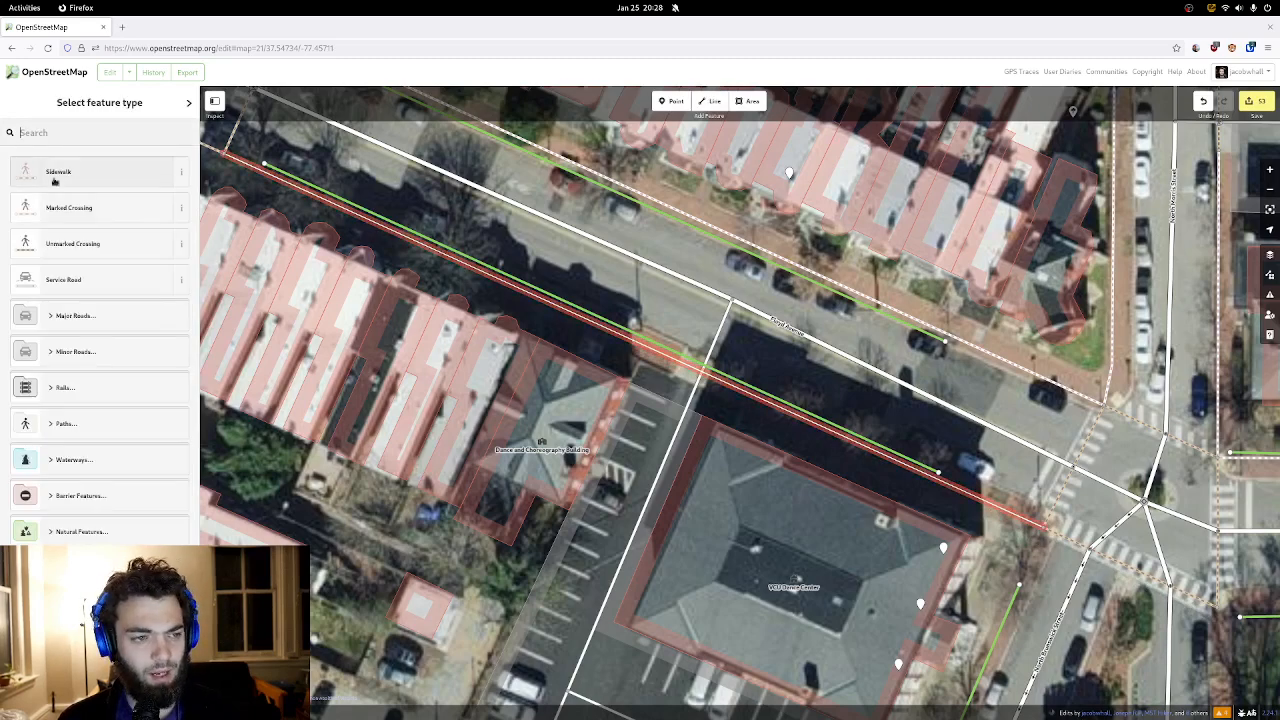
{"action": "left_click", "coordinate": [80, 180]}
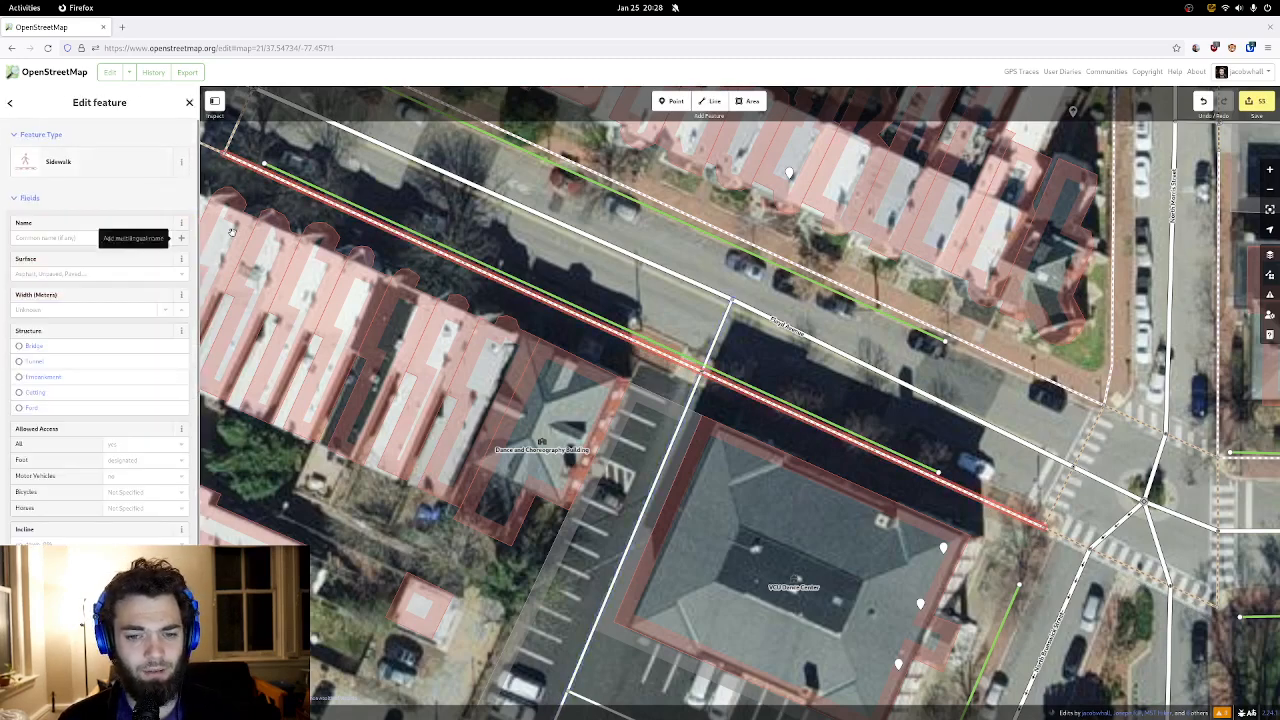
{"action": "left_click_drag", "start_coordinate": [343, 213], "coordinate": [733, 325]}
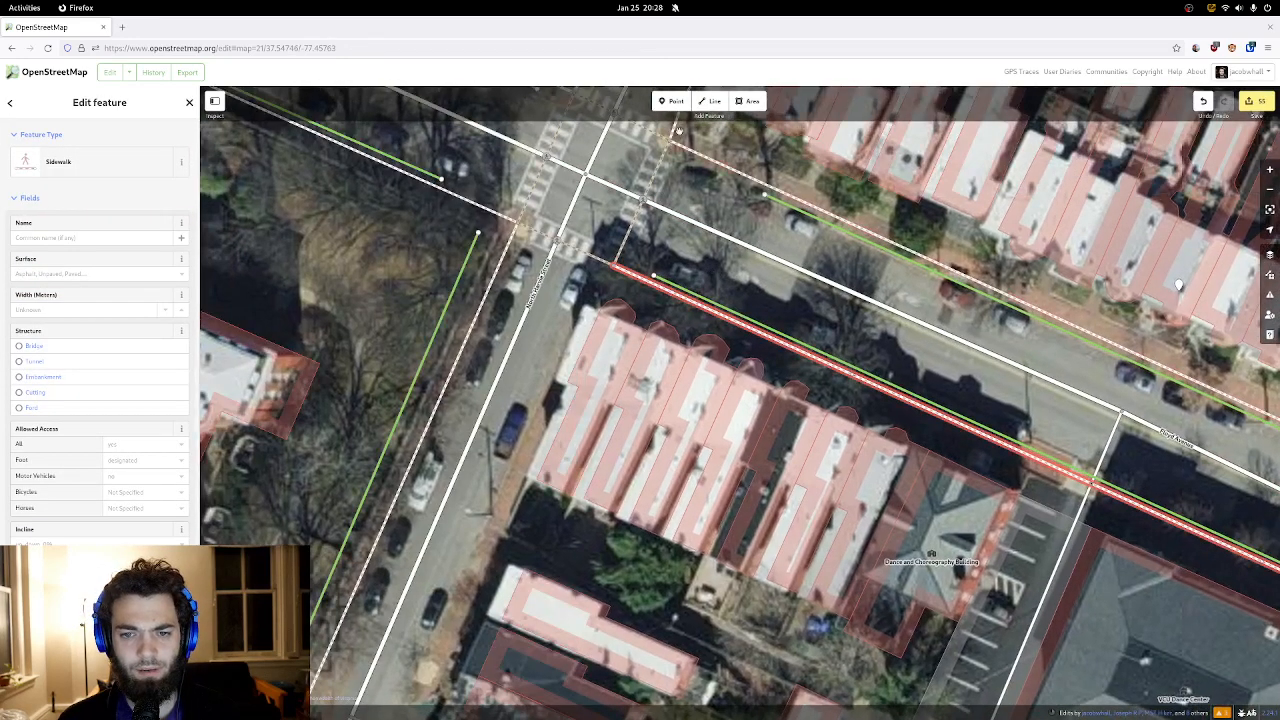
Step: Start a new line and bring the north-south street's corner with the main road into view
{"action": "left_click", "coordinate": [709, 101]}
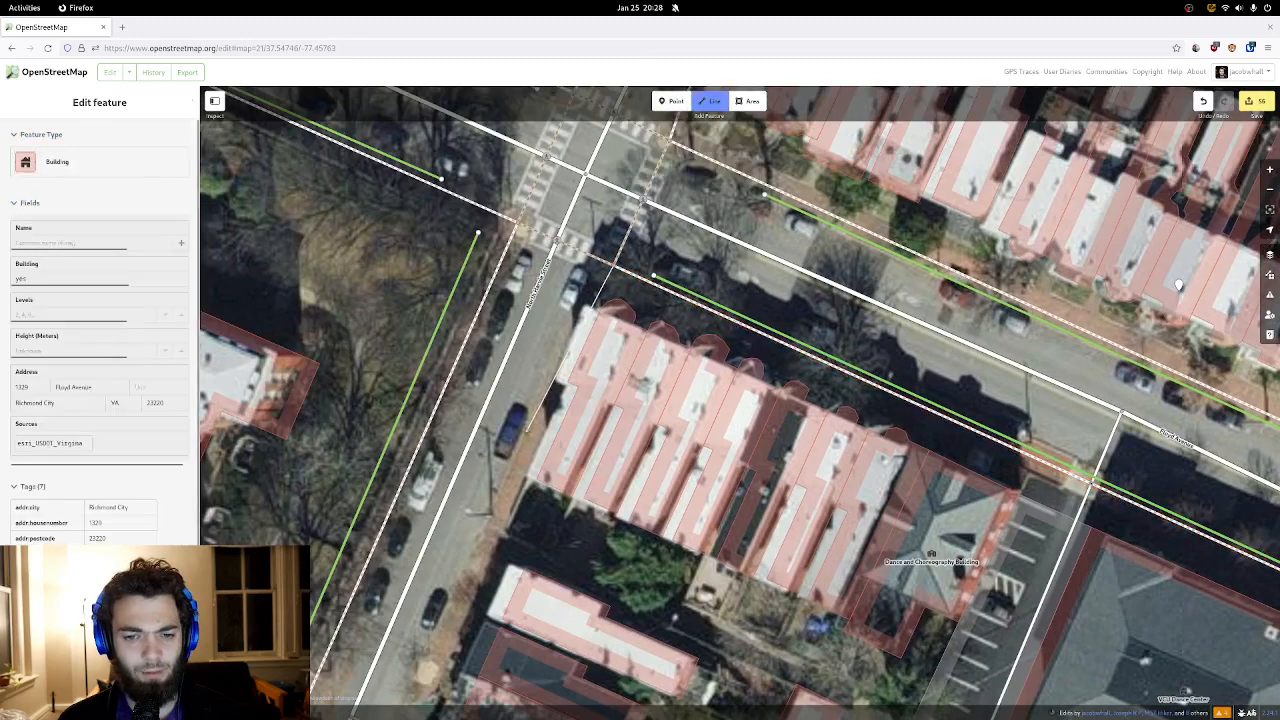
{"action": "left_click_drag", "start_coordinate": [700, 500], "coordinate": [774, 244]}
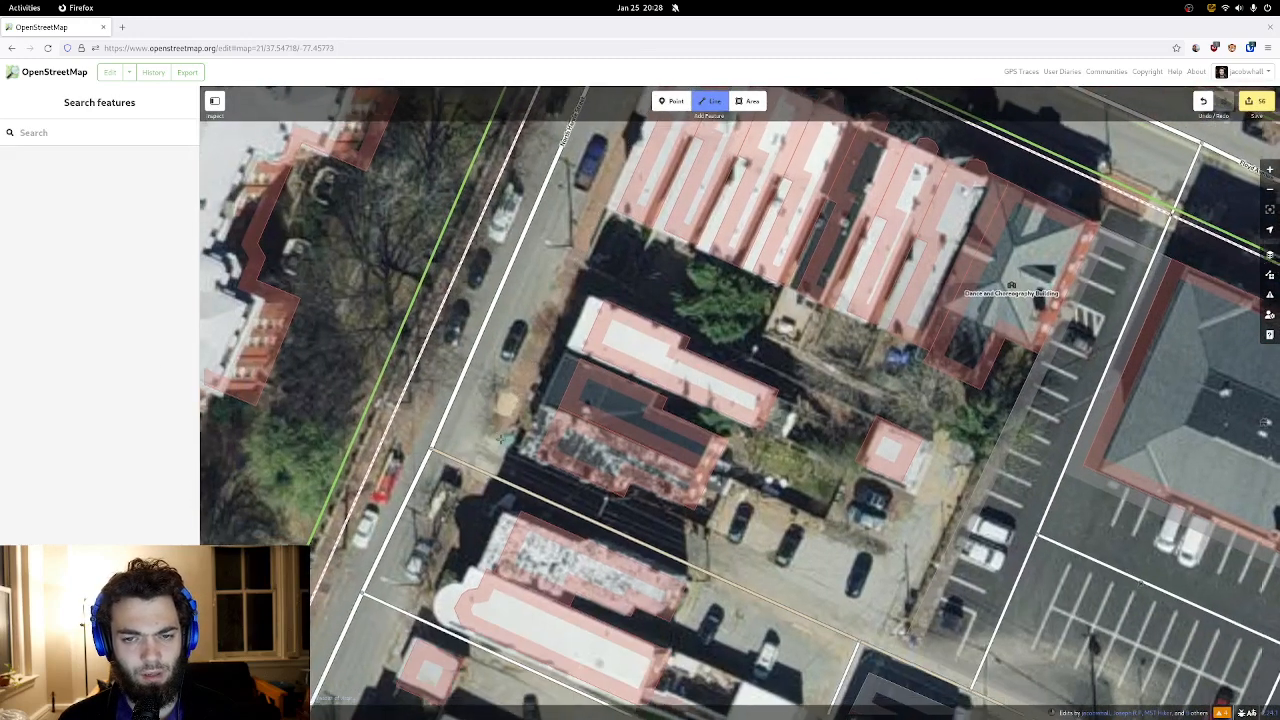
{"action": "left_click_drag", "start_coordinate": [500, 440], "coordinate": [715, 153]}
{"action": "left_click_drag", "start_coordinate": [574, 438], "coordinate": [588, 260]}
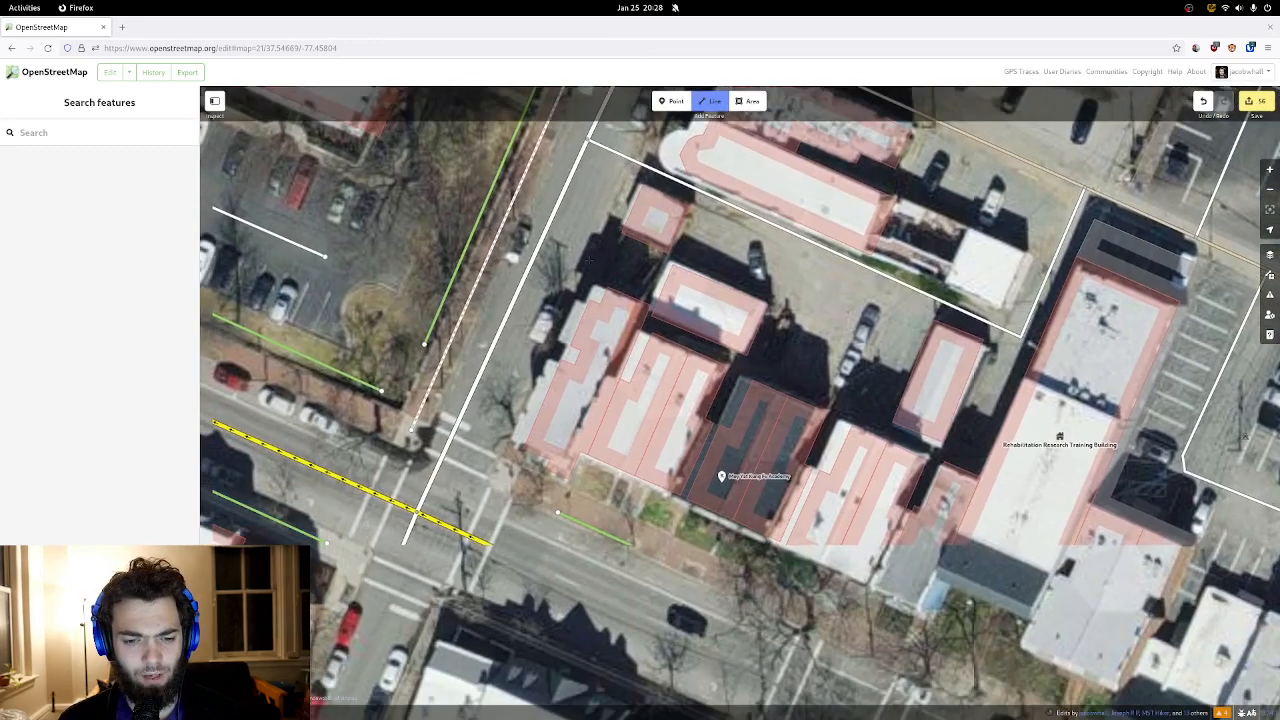
Step: Finish the east-side line as a Sidewalk and connect it at the alley and service-road crossings
{"action": "left_click", "coordinate": [507, 473]}
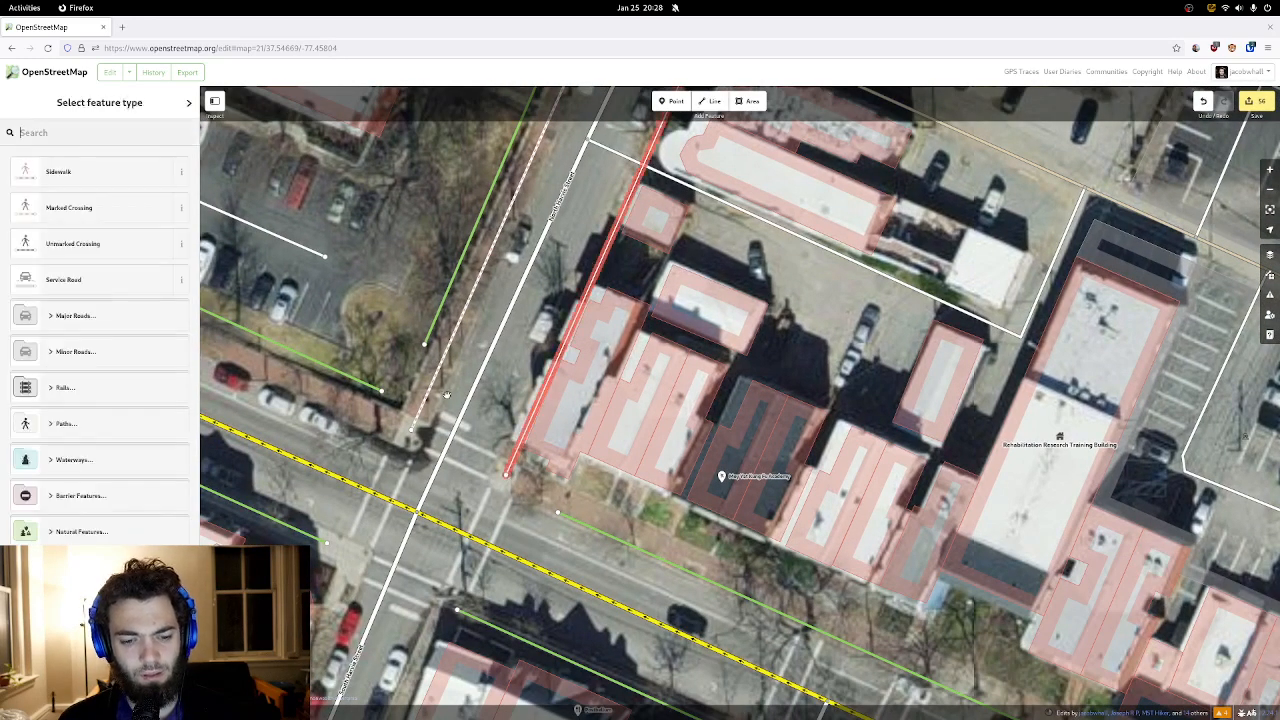
{"action": "left_click", "coordinate": [95, 178]}
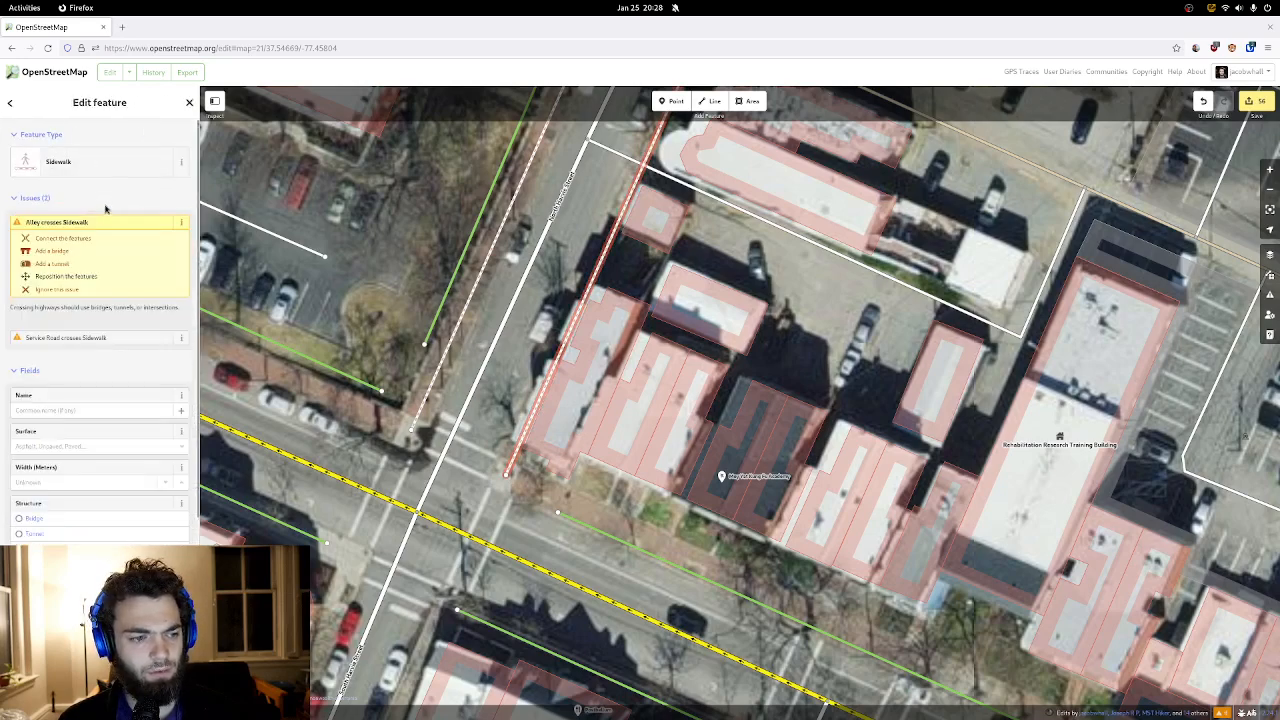
{"action": "left_click", "coordinate": [105, 237]}
{"action": "left_click", "coordinate": [105, 237]}
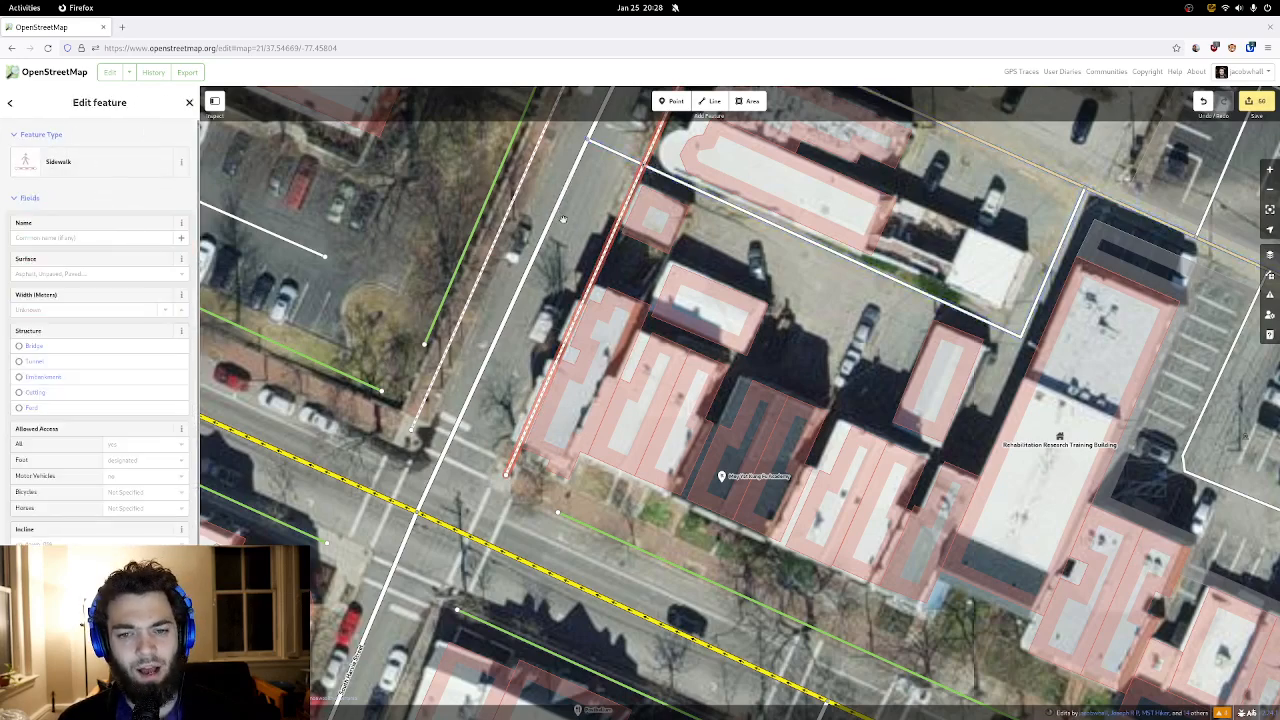
Step: Zoom out to check the new sidewalk down to the main-road corner
{"action": "scroll", "coordinate": [594, 360], "scroll_direction": "down", "scroll_amount": 3}
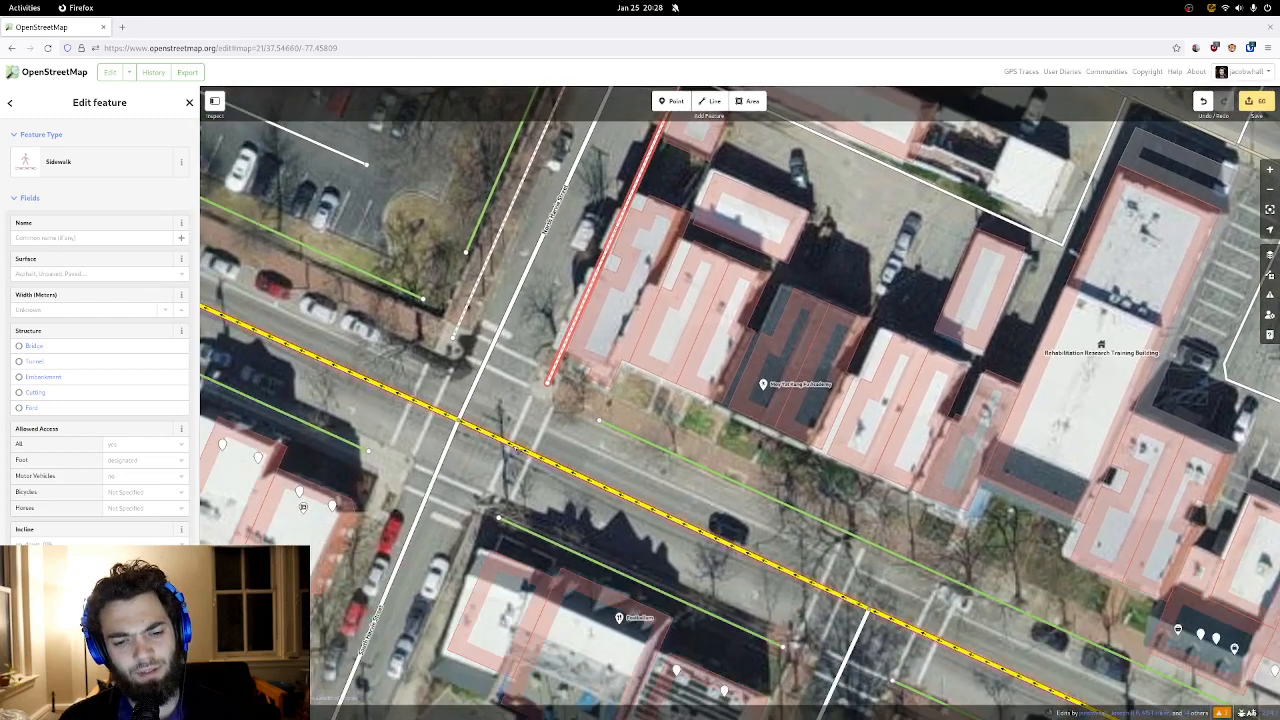
{"action": "scroll", "coordinate": [550, 370], "scroll_direction": "down", "scroll_amount": 3}
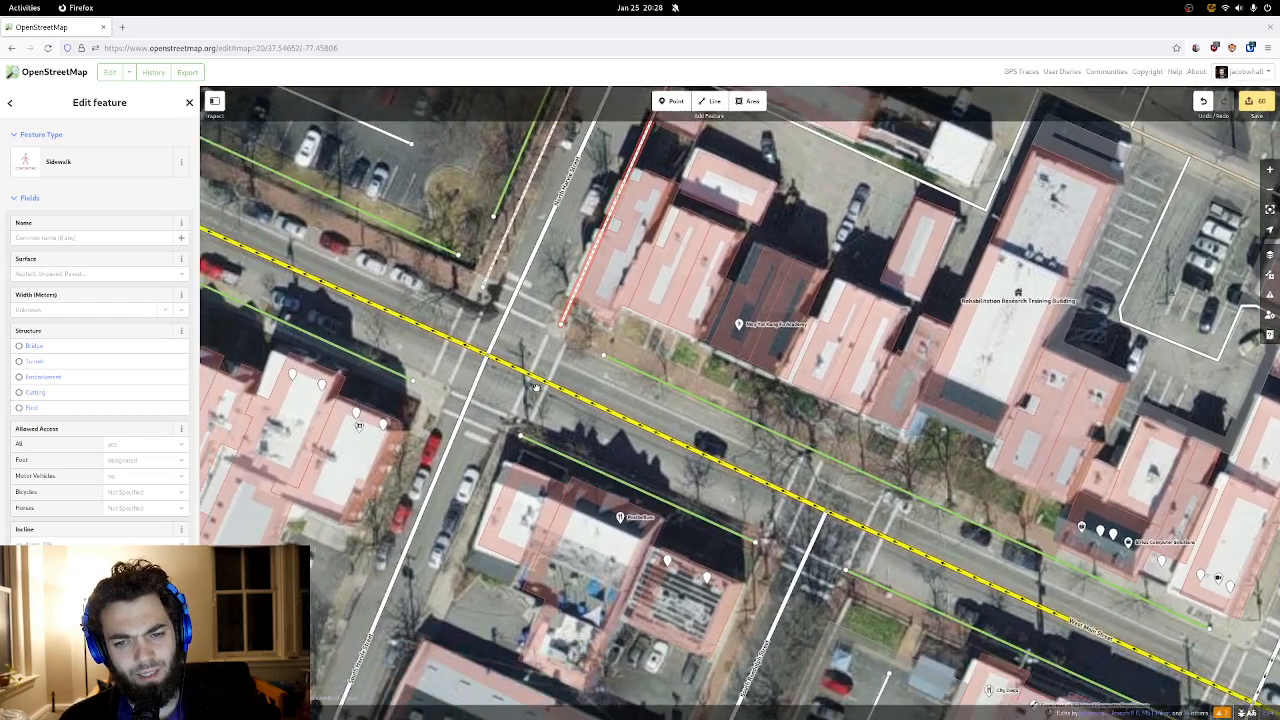
{"action": "left_click_drag", "start_coordinate": [536, 387], "coordinate": [536, 377]}
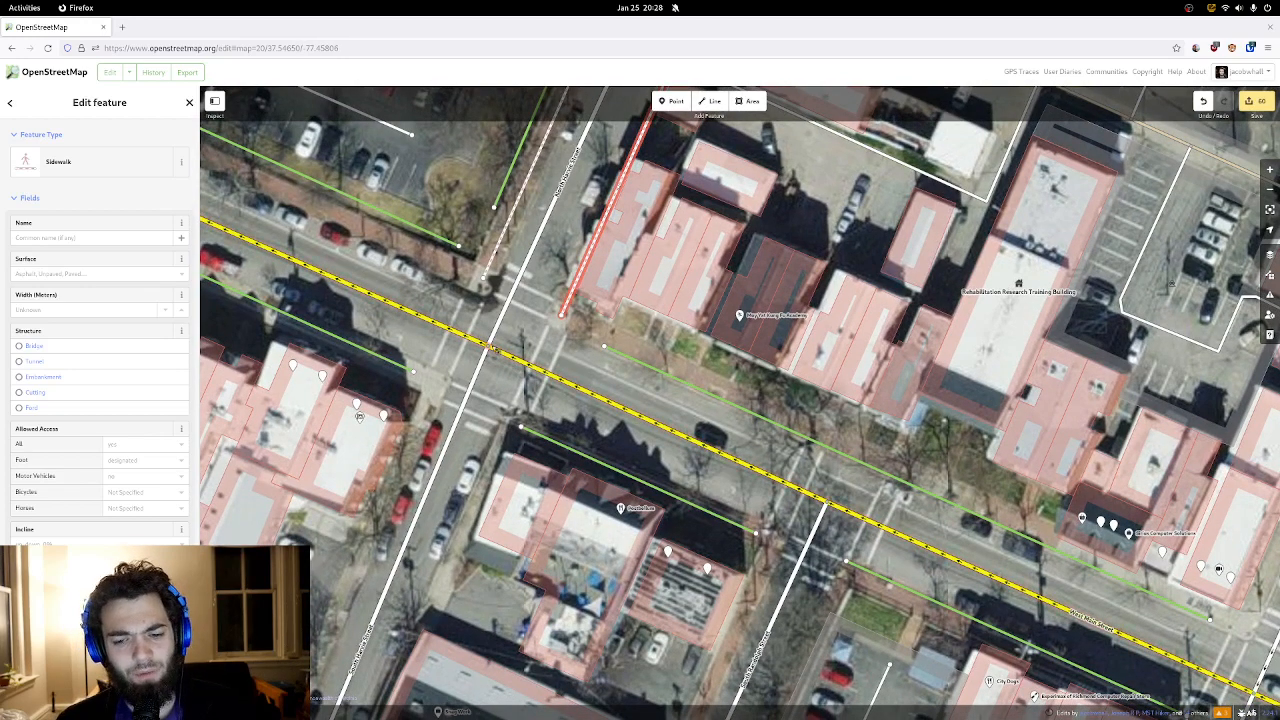
{"action": "left_click_drag", "start_coordinate": [488, 348], "coordinate": [493, 410]}
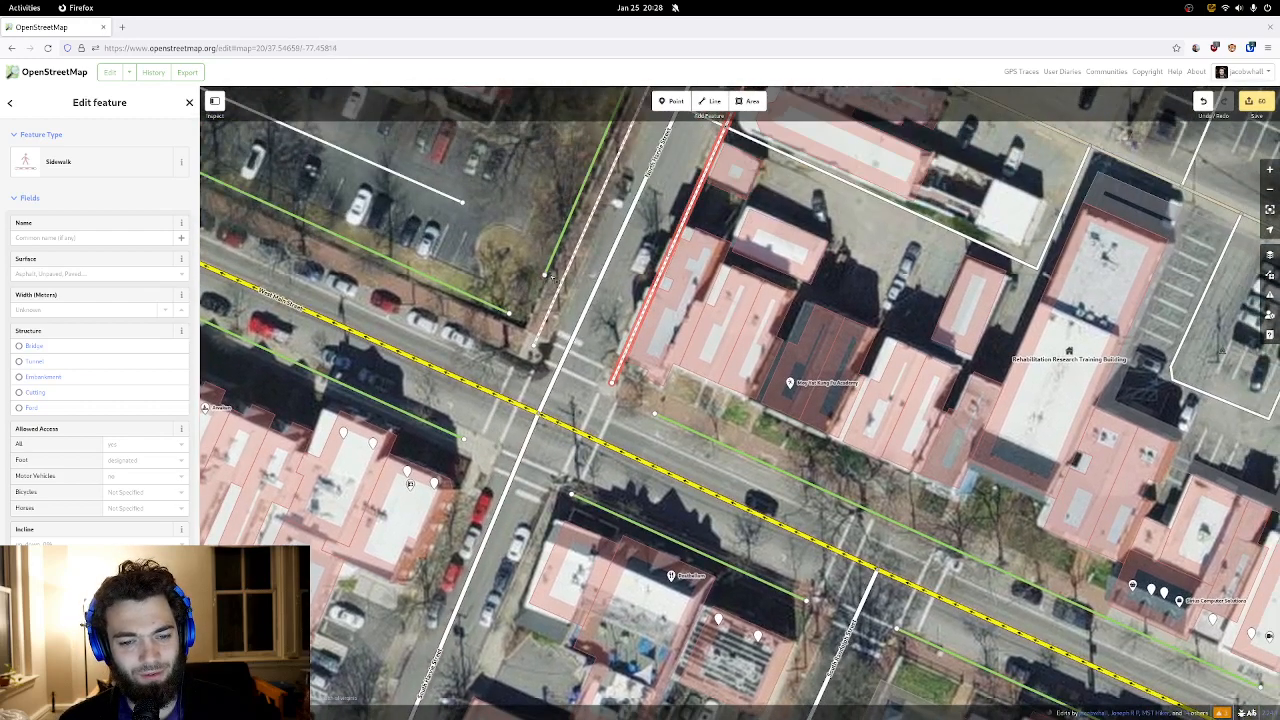
Step: Deselect the sidewalk and undo the accidental edit
{"action": "left_click_drag", "start_coordinate": [538, 294], "coordinate": [538, 324]}
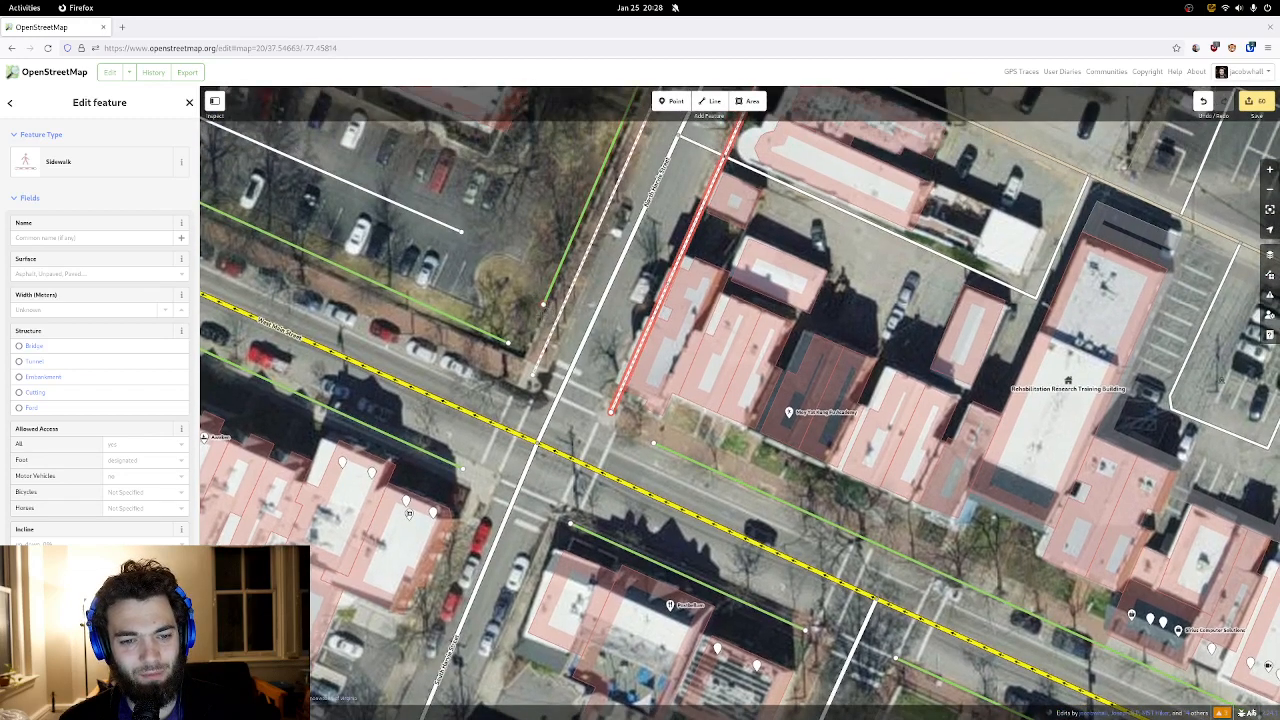
{"action": "left_click", "coordinate": [538, 346]}
{"action": "key", "text": "ctrl+z"}
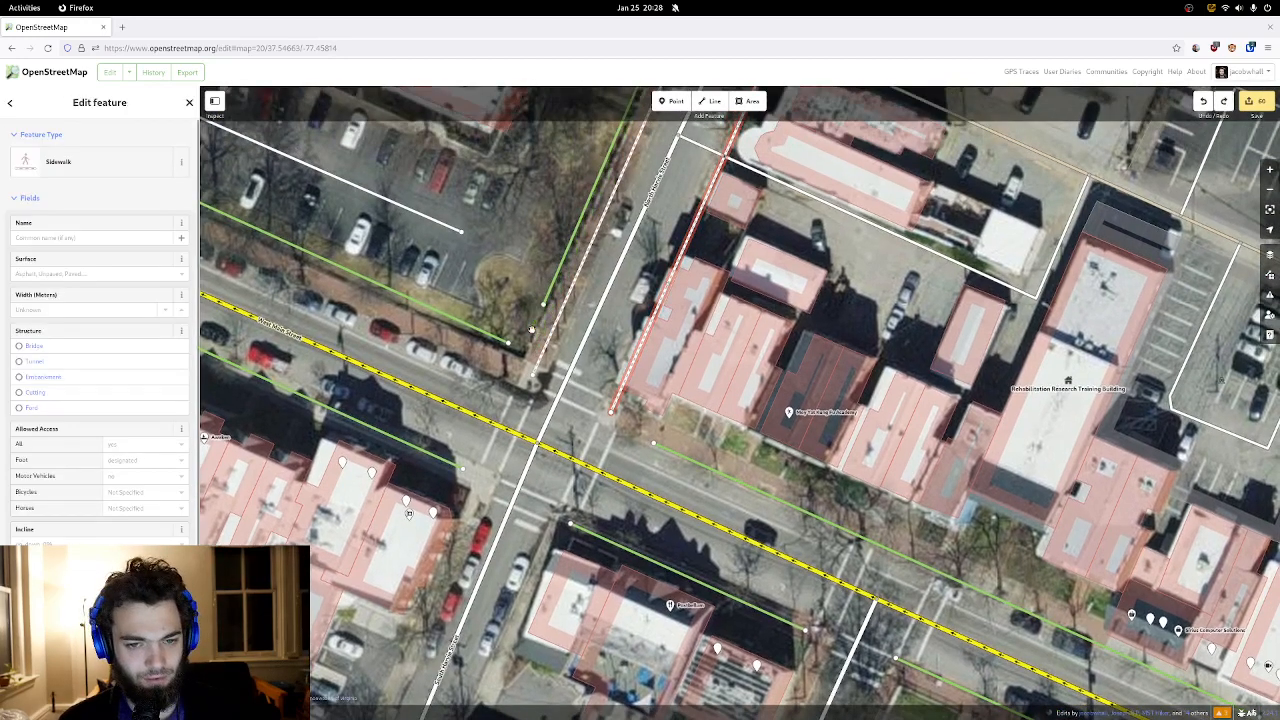
Step: Move the view southeast along the yellow main road to its next blocks of sidewalks
{"action": "left_click_drag", "start_coordinate": [517, 304], "coordinate": [500, 350]}
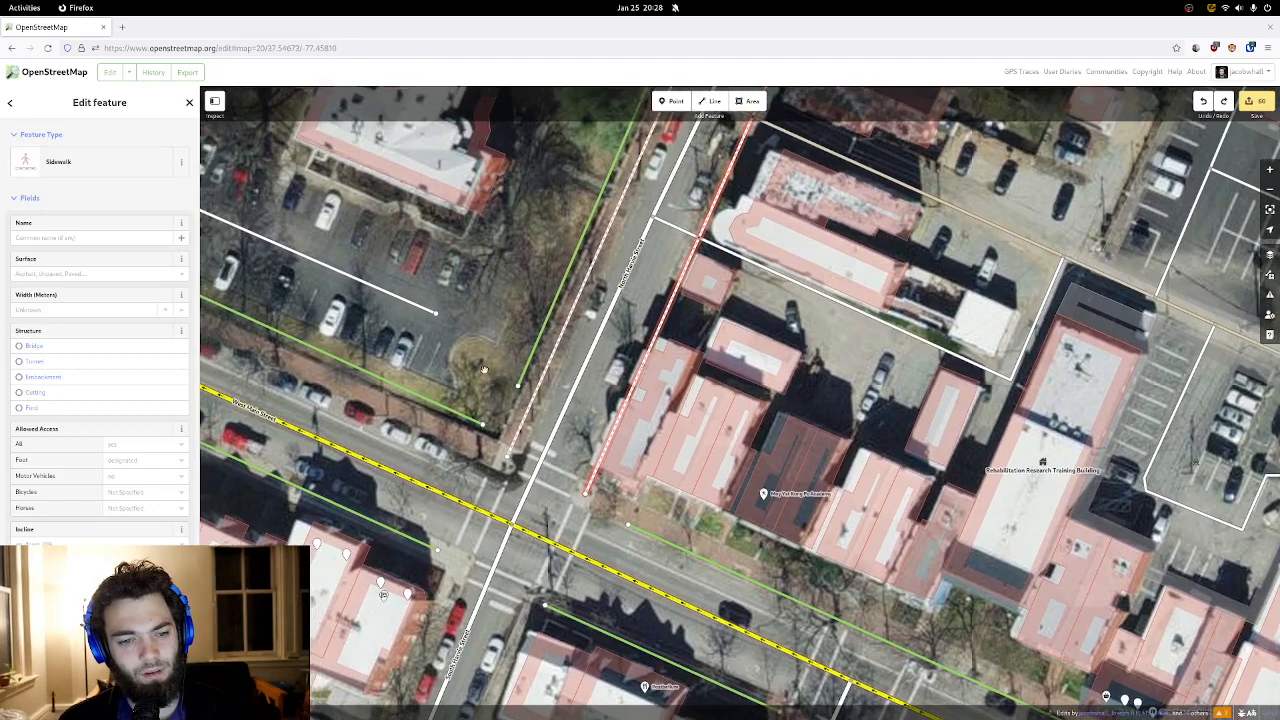
{"action": "left_click_drag", "start_coordinate": [496, 381], "coordinate": [478, 366]}
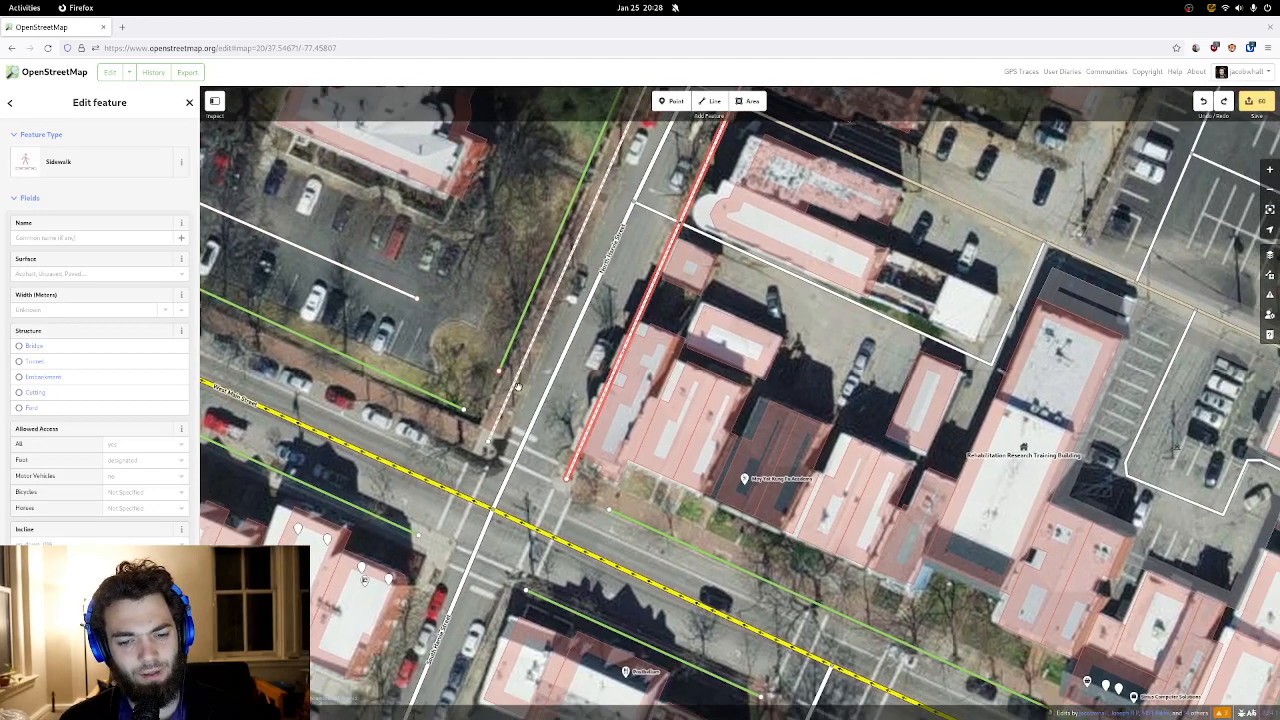
{"action": "scroll", "coordinate": [521, 383], "scroll_direction": "down", "scroll_amount": 3}
{"action": "scroll", "coordinate": [558, 340], "scroll_direction": "down", "scroll_amount": 3}
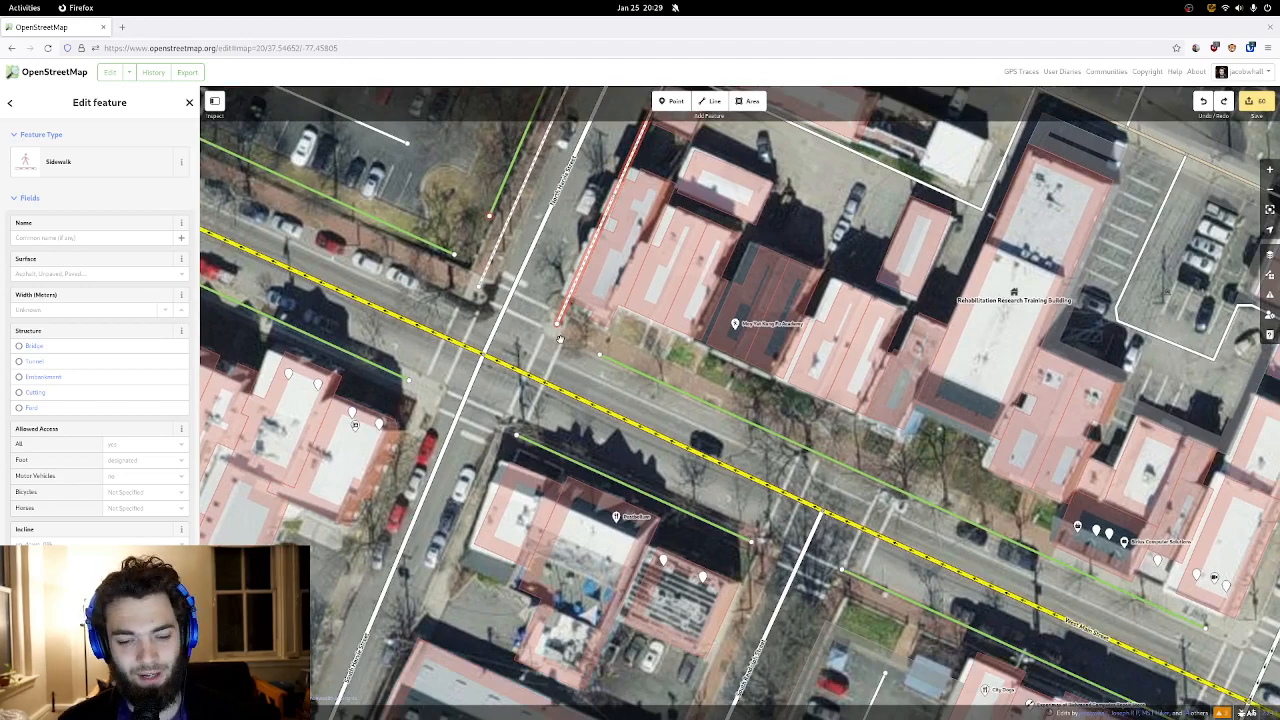
{"action": "scroll", "coordinate": [574, 348], "scroll_direction": "down", "scroll_amount": 2}
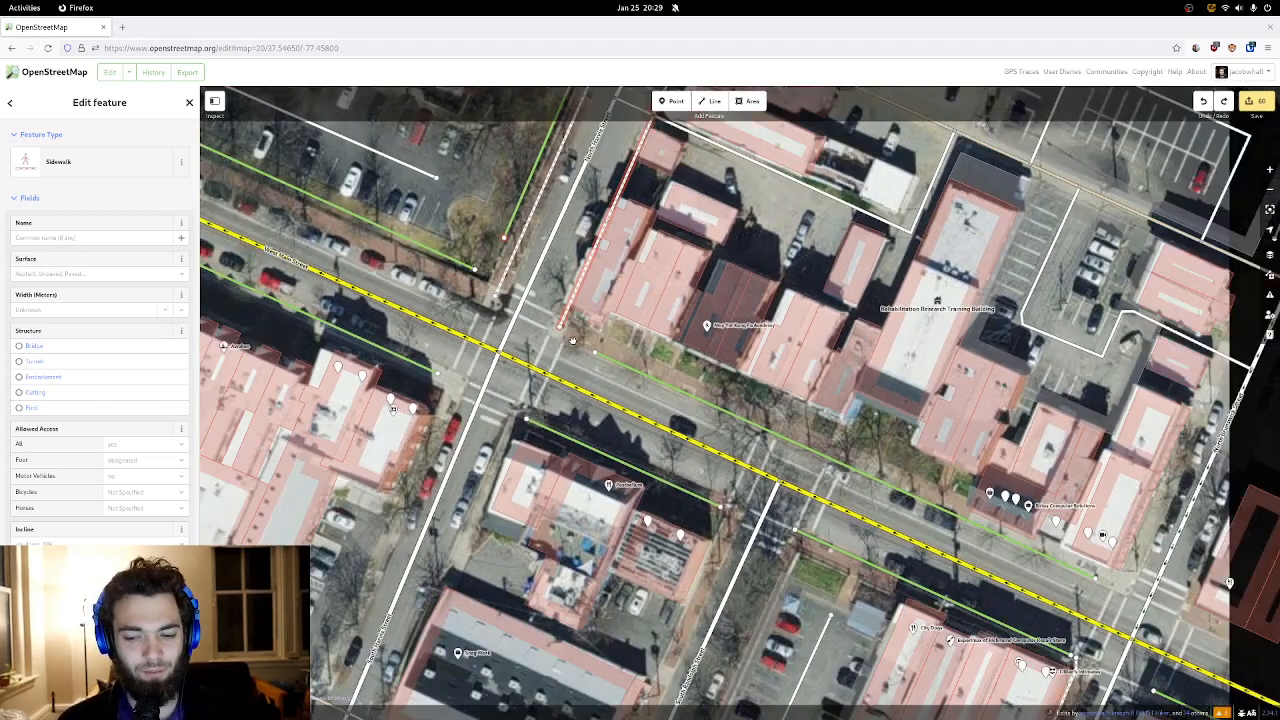
{"action": "scroll", "coordinate": [576, 352], "scroll_direction": "down", "scroll_amount": 3}
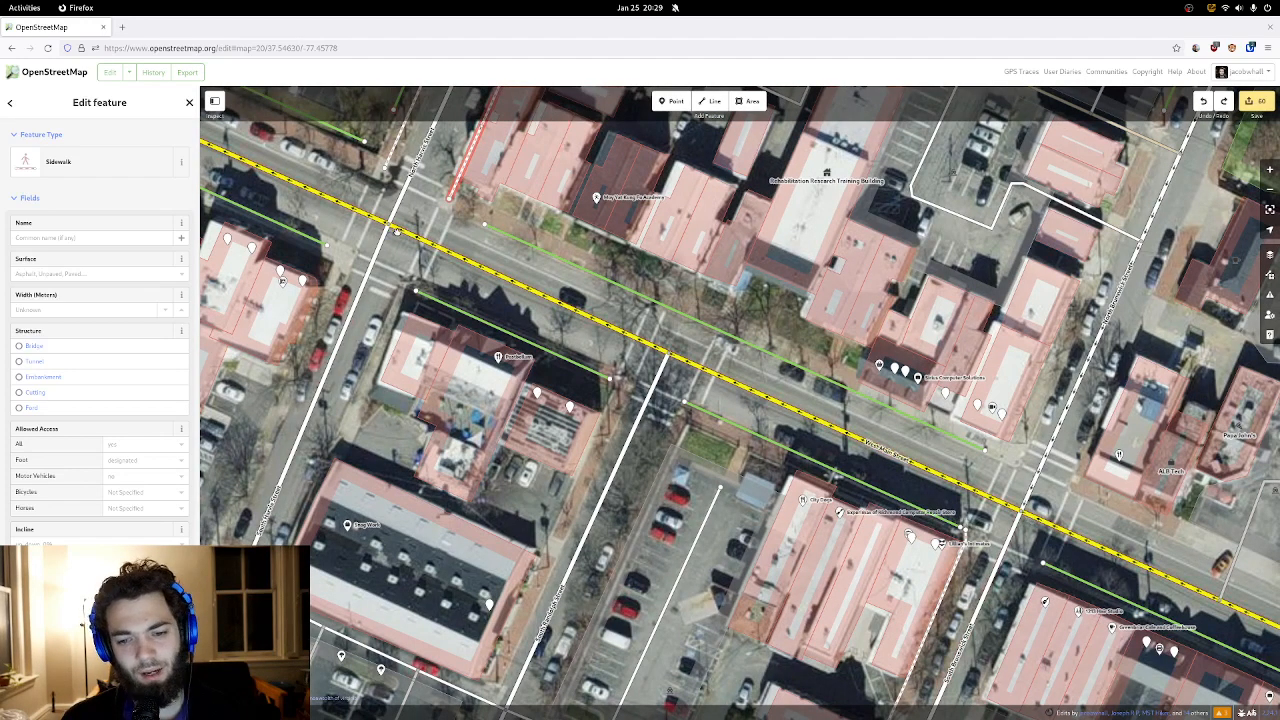
{"action": "scroll", "coordinate": [405, 231], "scroll_direction": "down", "scroll_amount": 3}
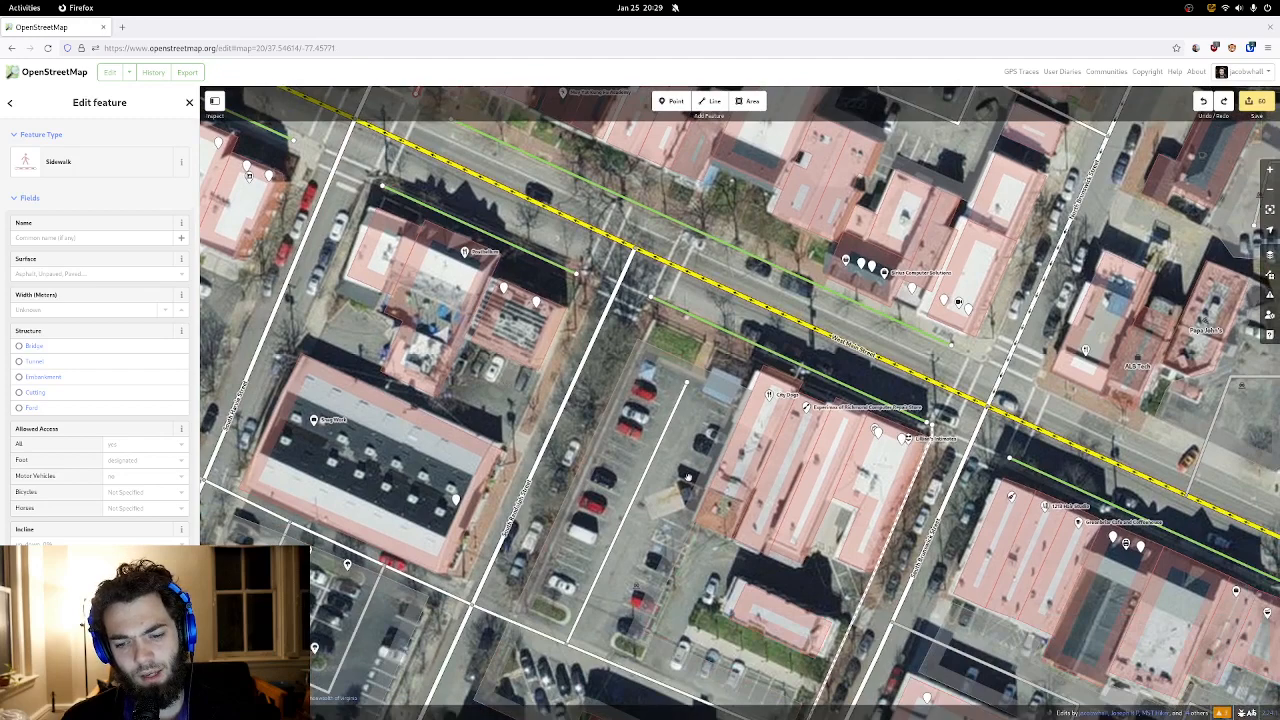
{"action": "scroll", "coordinate": [685, 410], "scroll_direction": "down", "scroll_amount": 5}
{"action": "scroll", "coordinate": [685, 410], "scroll_direction": "left", "scroll_amount": 5}
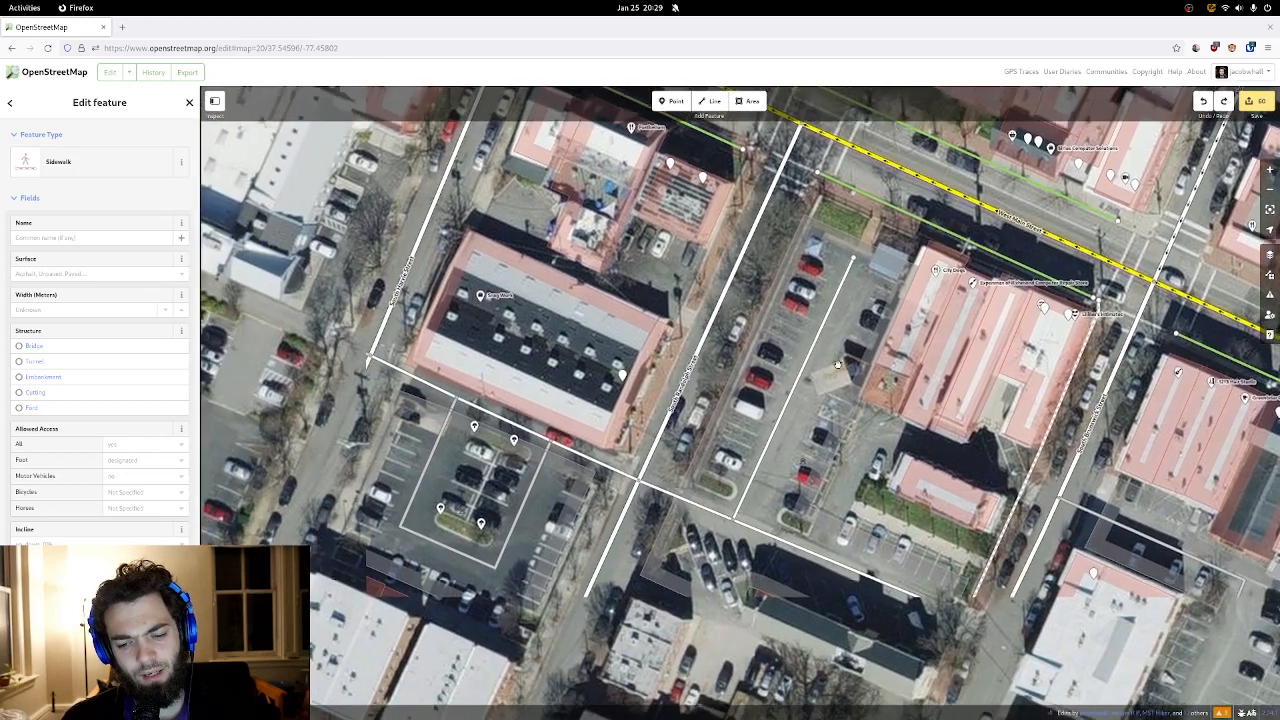
{"action": "scroll", "coordinate": [557, 425], "scroll_direction": "down", "scroll_amount": 5}
{"action": "scroll", "coordinate": [557, 425], "scroll_direction": "left", "scroll_amount": 4}
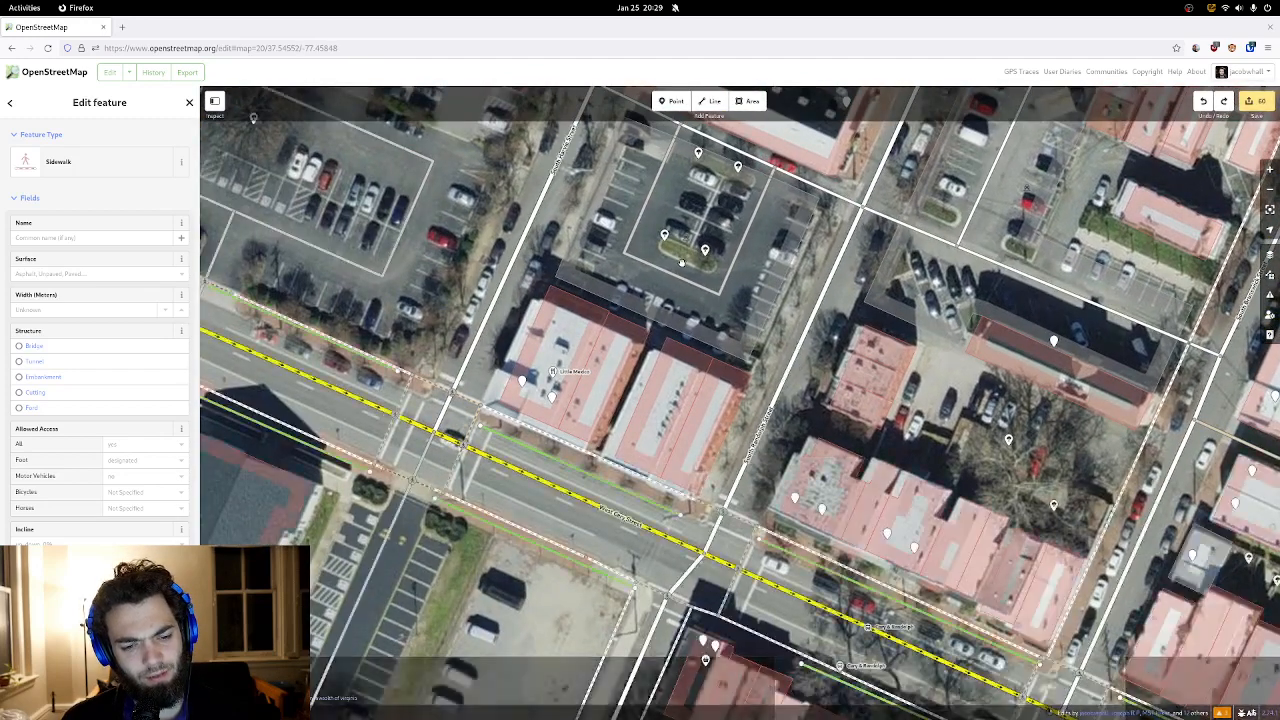
{"action": "left_click_drag", "start_coordinate": [528, 483], "coordinate": [545, 381]}
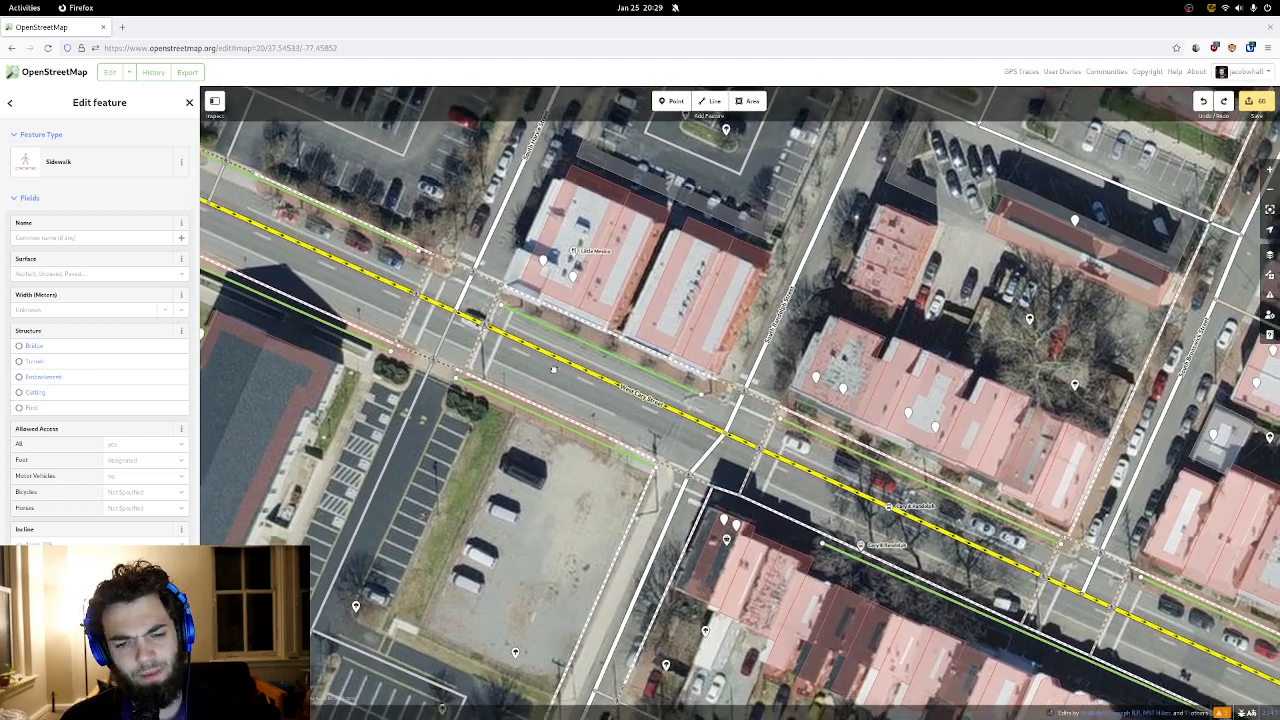
{"action": "left_click_drag", "start_coordinate": [553, 370], "coordinate": [525, 385]}
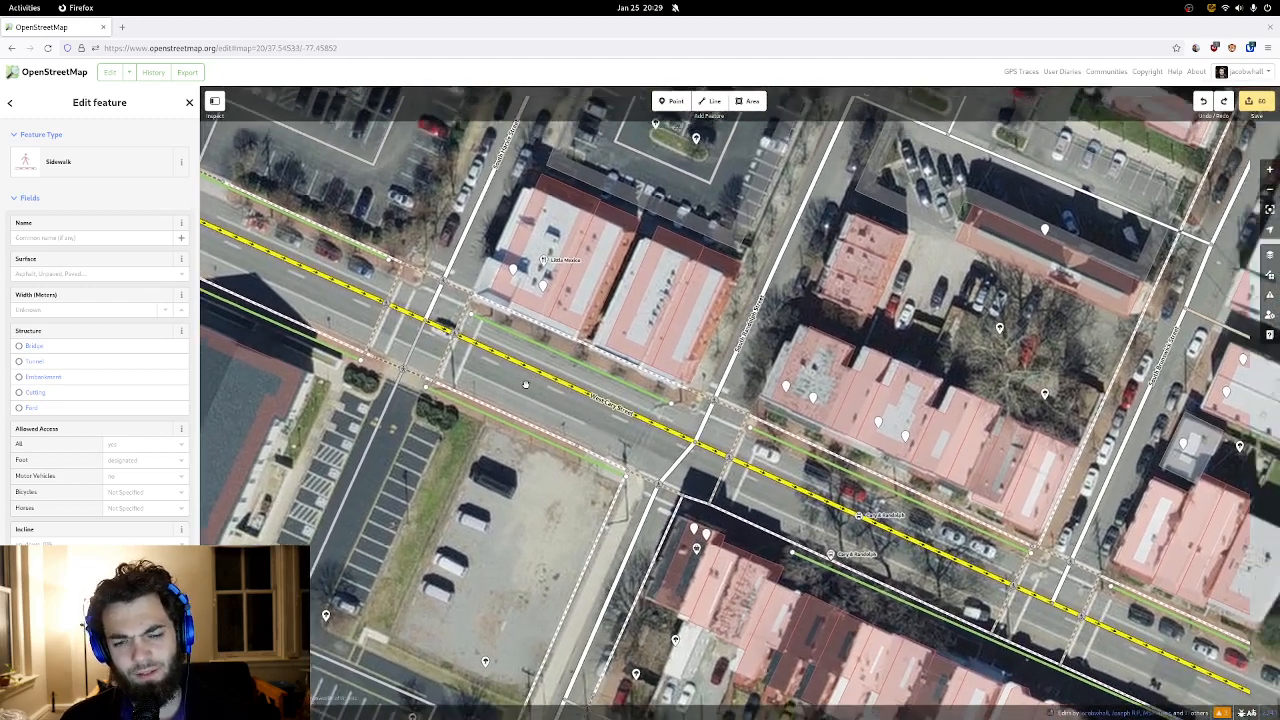
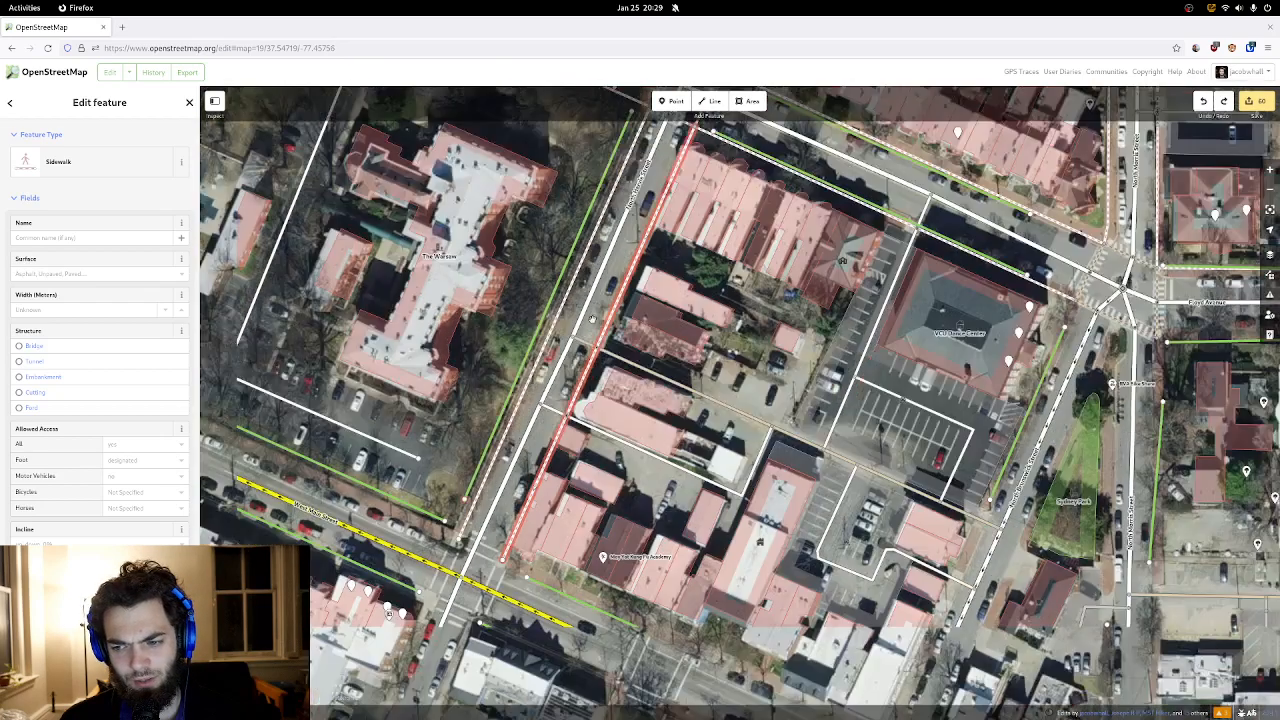
Step: Bring the North Harvie Street and West Main Street intersection into view
{"action": "left_click_drag", "start_coordinate": [592, 319], "coordinate": [629, 199]}
{"action": "scroll", "coordinate": [577, 400], "scroll_direction": "up", "scroll_amount": 3}
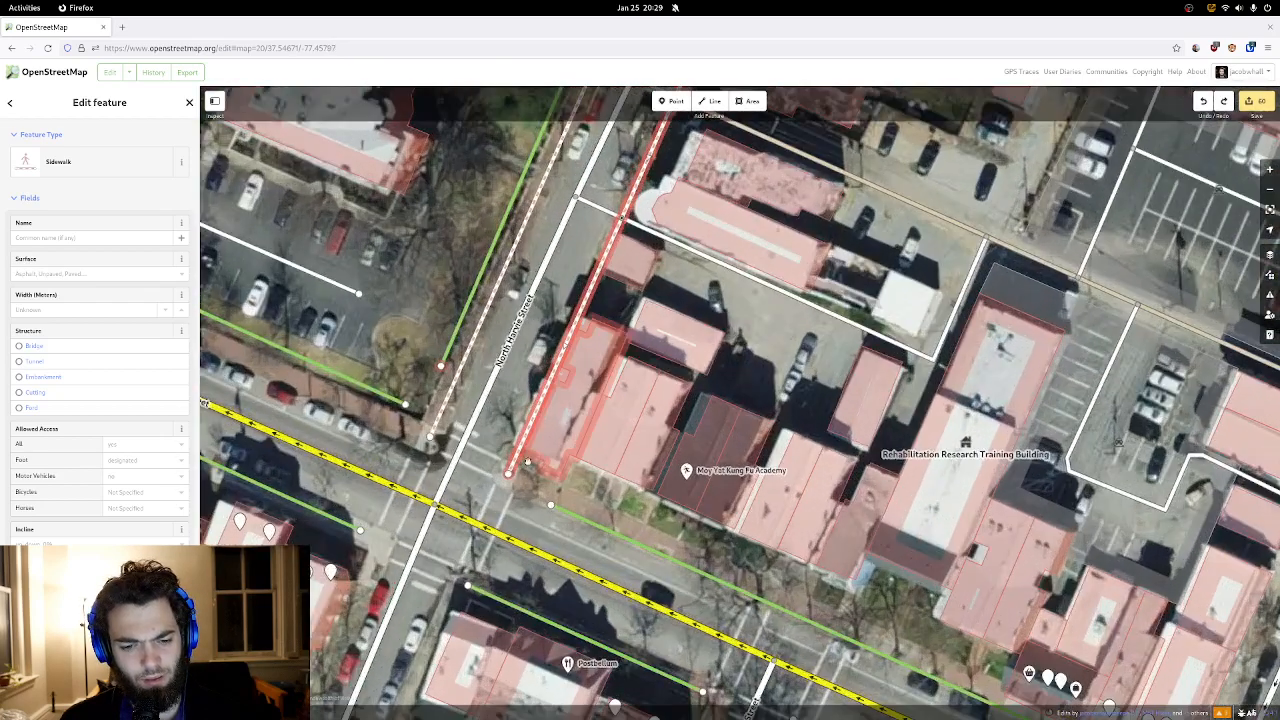
{"action": "left_click_drag", "start_coordinate": [526, 462], "coordinate": [642, 344]}
{"action": "key", "text": "Escape"}
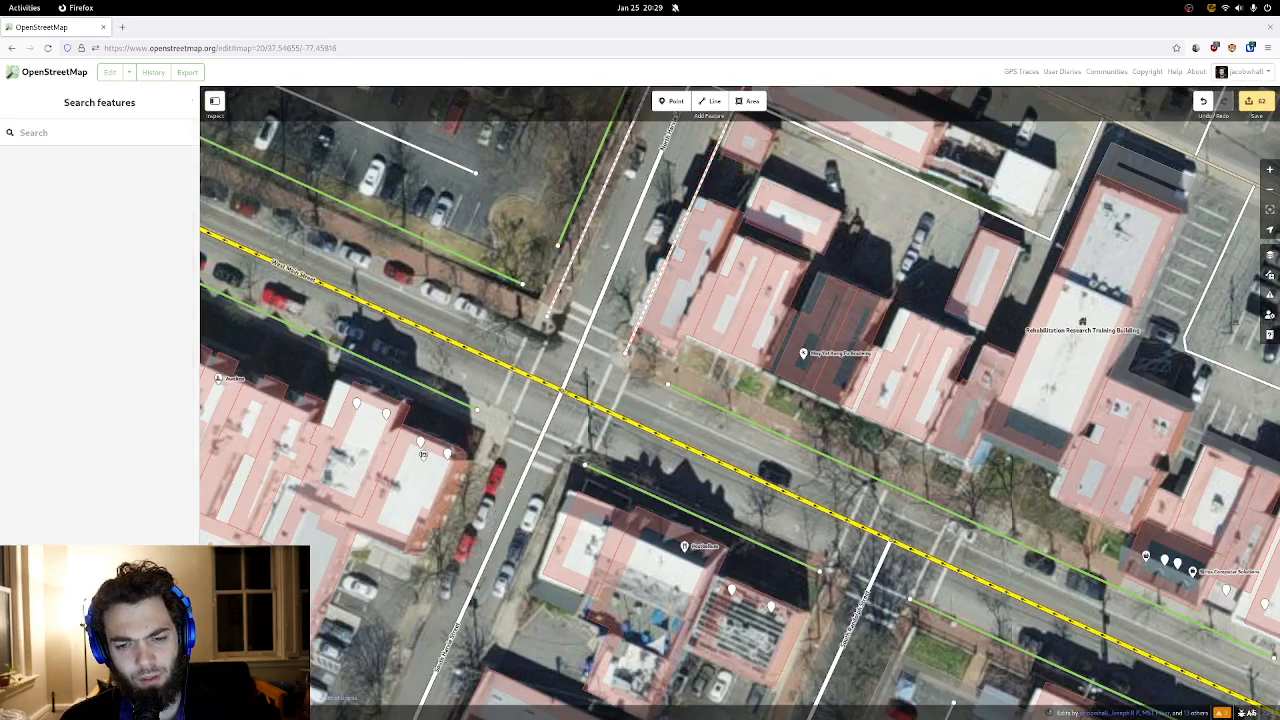
{"action": "left_click", "coordinate": [648, 304]}
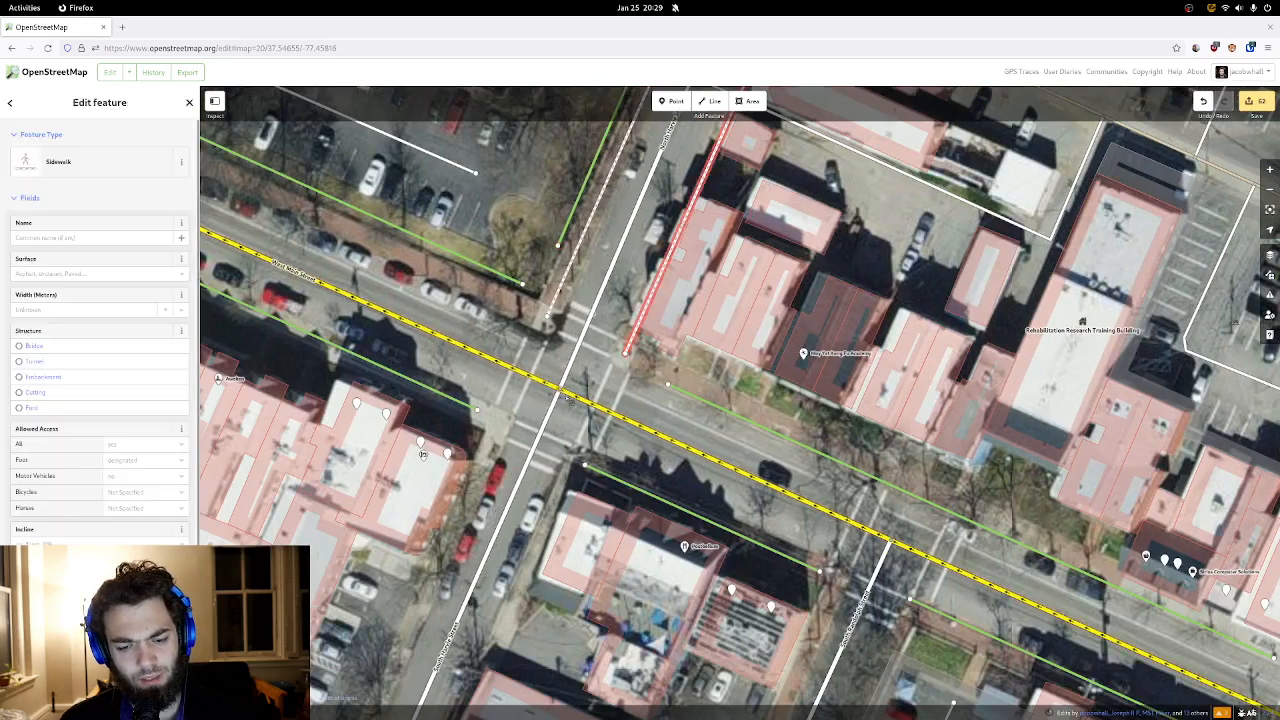
{"action": "left_click_drag", "start_coordinate": [566, 402], "coordinate": [677, 24]}
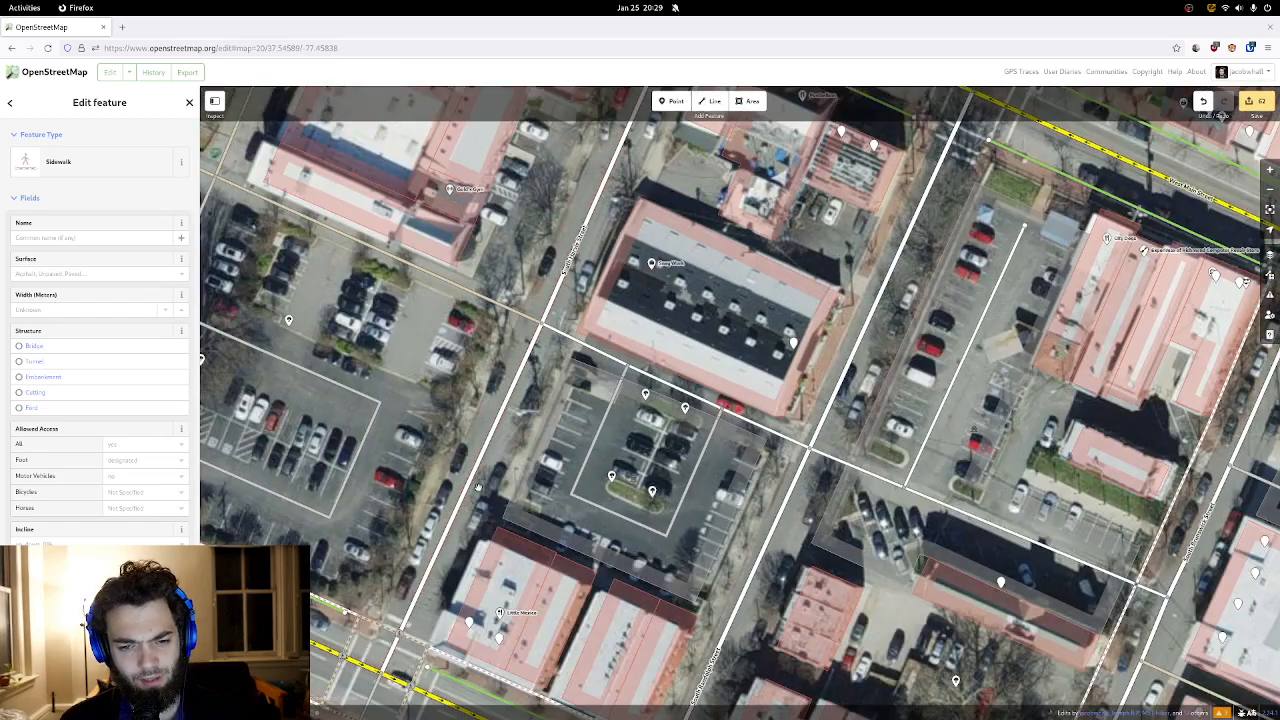
{"action": "left_click_drag", "start_coordinate": [572, 284], "coordinate": [562, 378]}
{"action": "left_click_drag", "start_coordinate": [650, 170], "coordinate": [560, 375]}
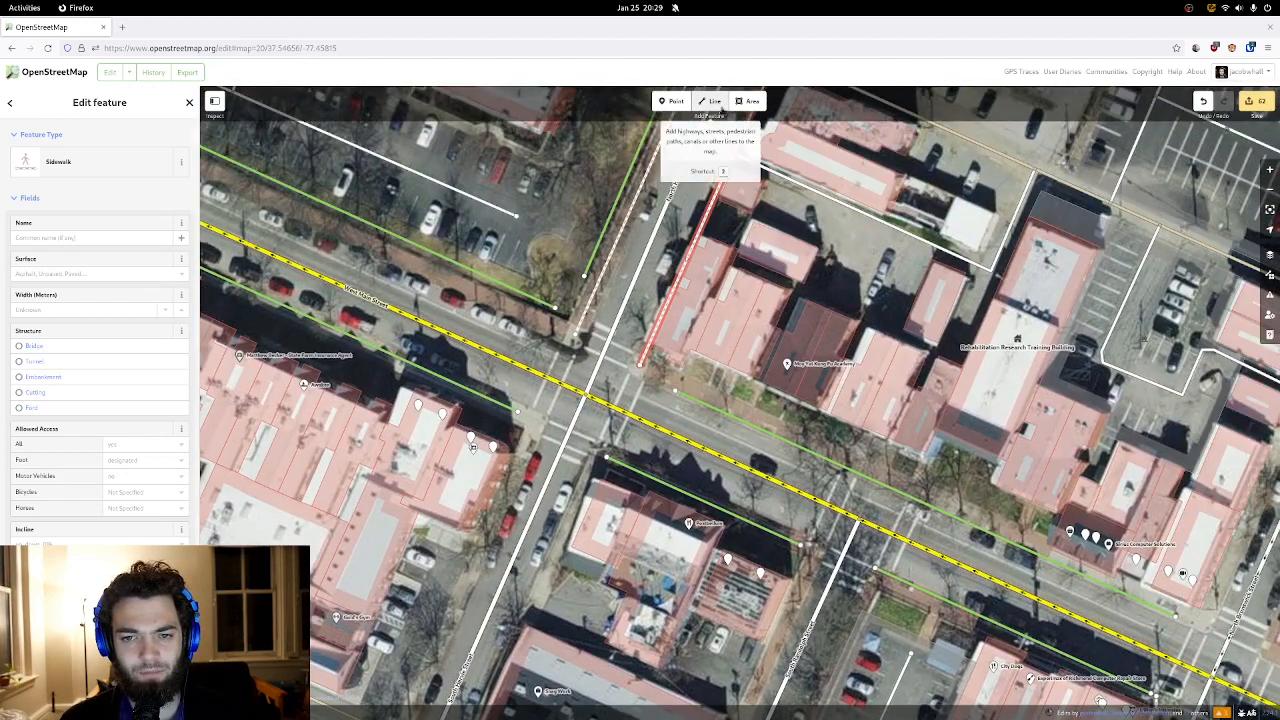
Step: Draw a Marked Crossing across North Harvie Street and connect it to the street
{"action": "left_click", "coordinate": [722, 107]}
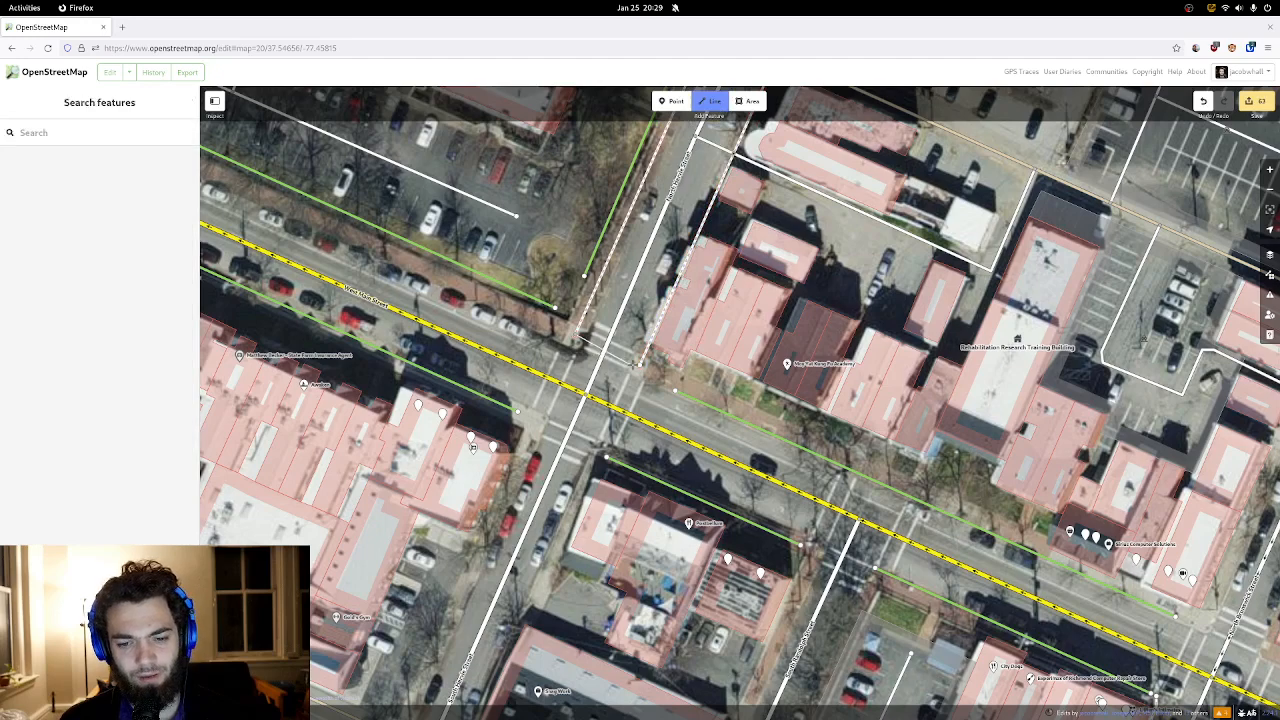
{"action": "left_click", "coordinate": [640, 364]}
{"action": "key", "text": "Escape"}
{"action": "key", "text": "Escape"}
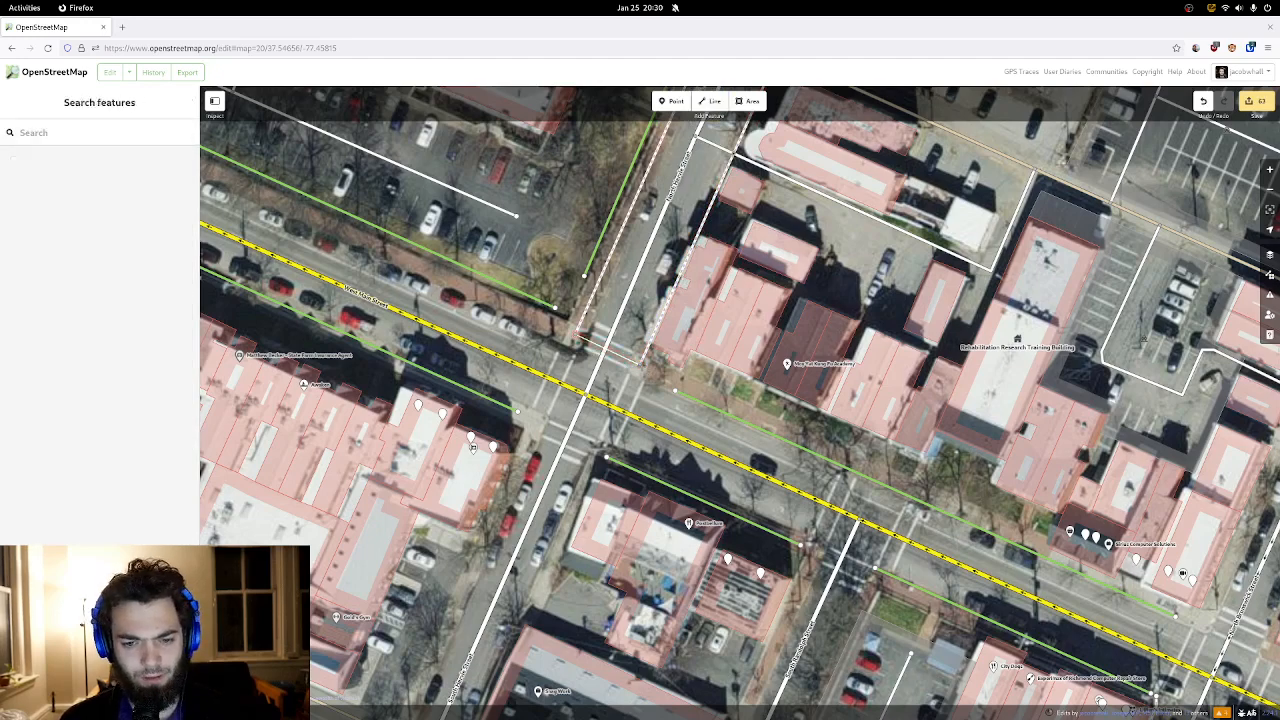
{"action": "left_click", "coordinate": [592, 338]}
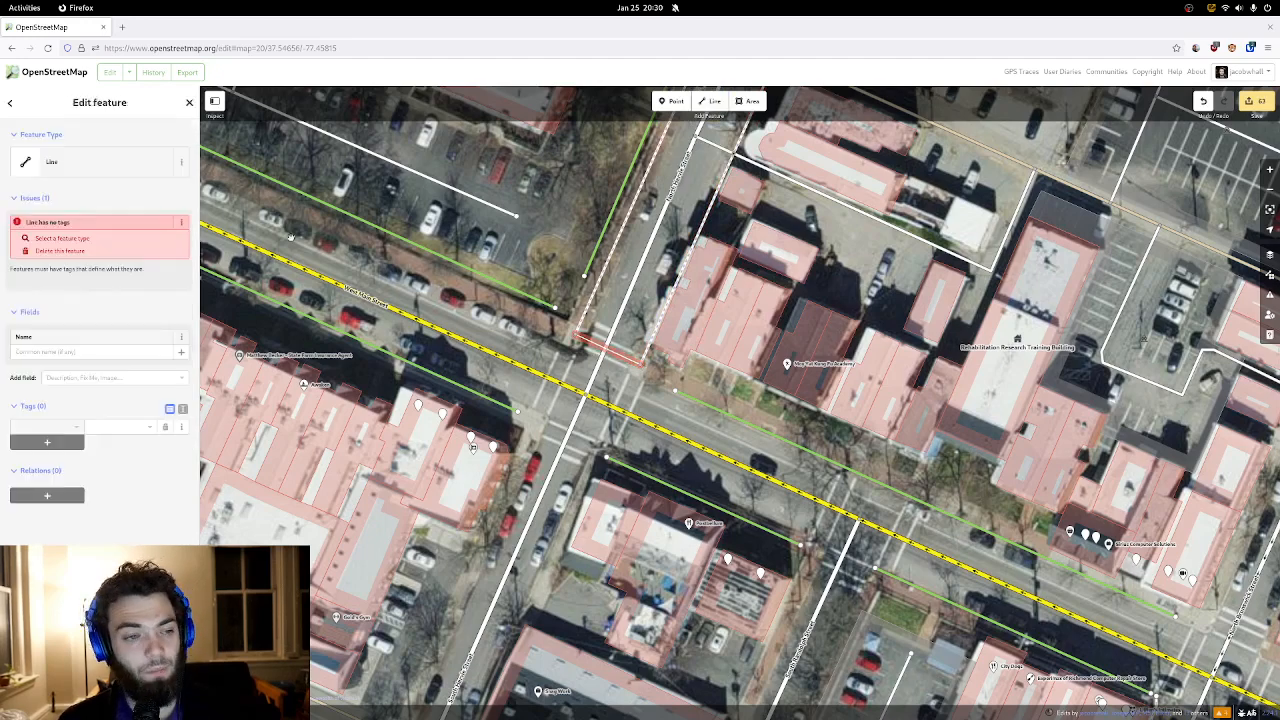
{"action": "left_click", "coordinate": [120, 166]}
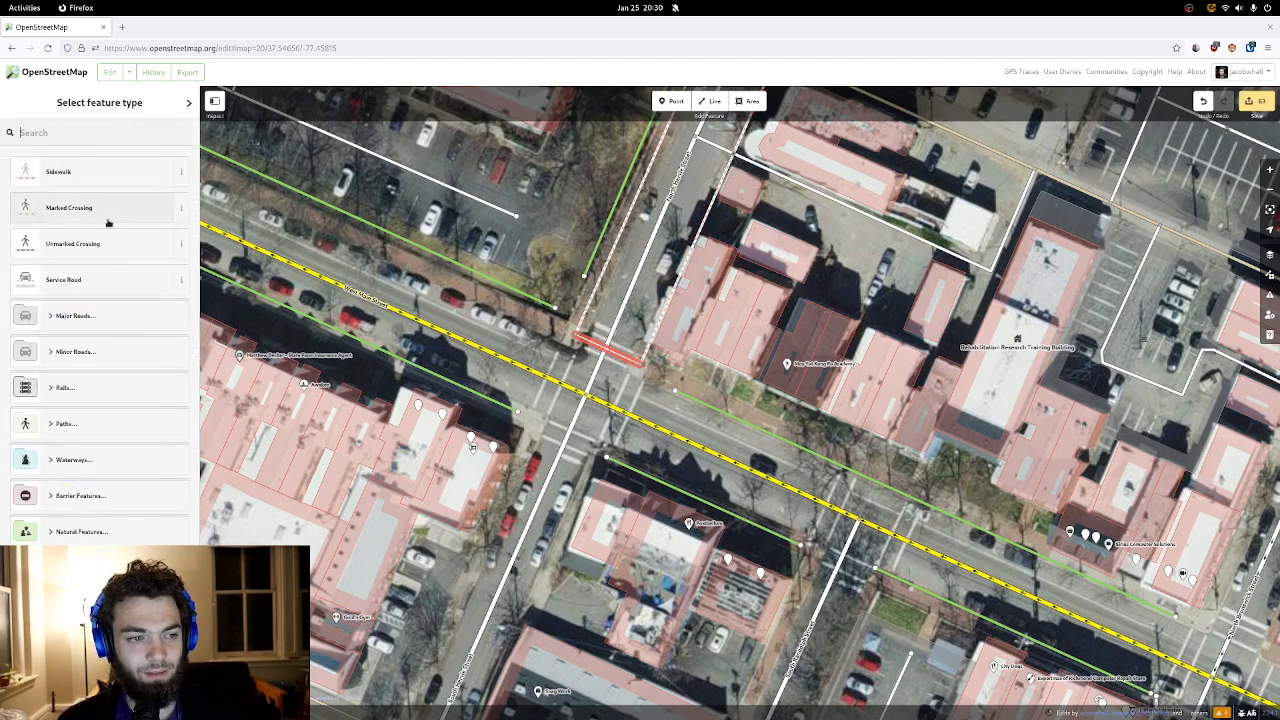
{"action": "left_click", "coordinate": [115, 212]}
{"action": "left_click", "coordinate": [80, 239]}
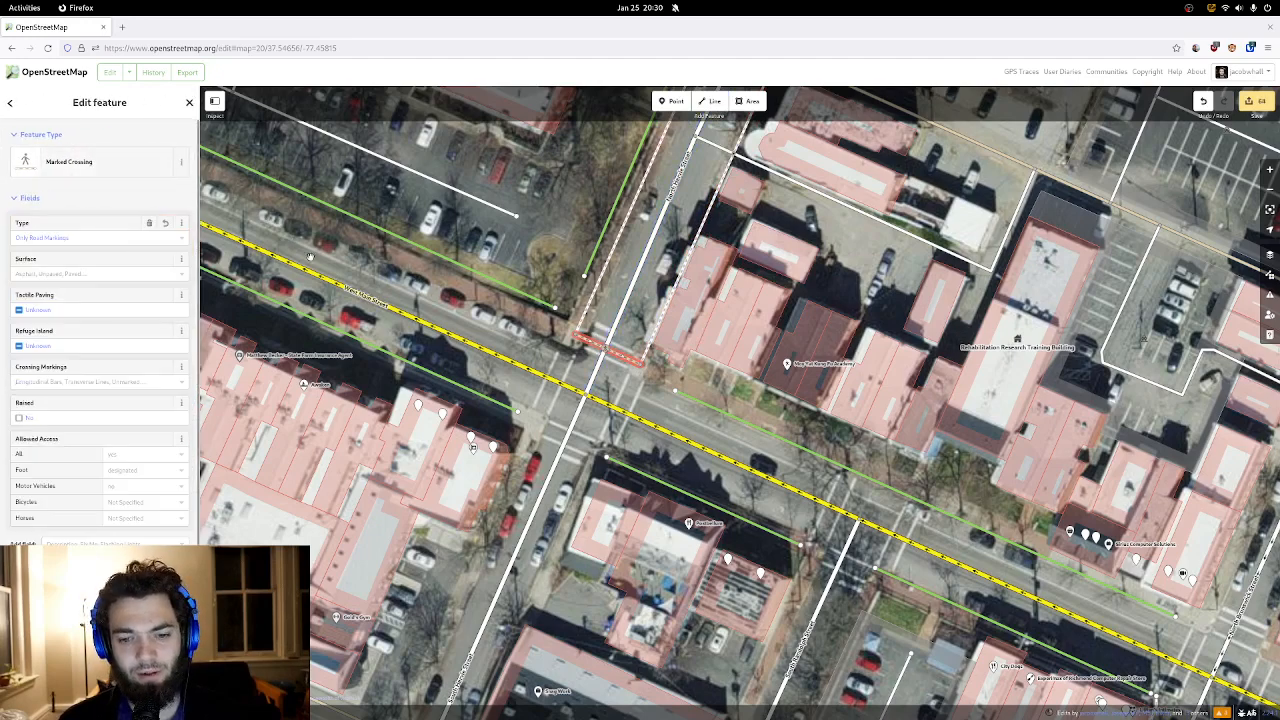
Step: Start another crossing line toward West Main Street, zooming in
{"action": "left_click", "coordinate": [711, 101]}
{"action": "scroll", "coordinate": [688, 338], "scroll_direction": "up", "scroll_amount": 1}
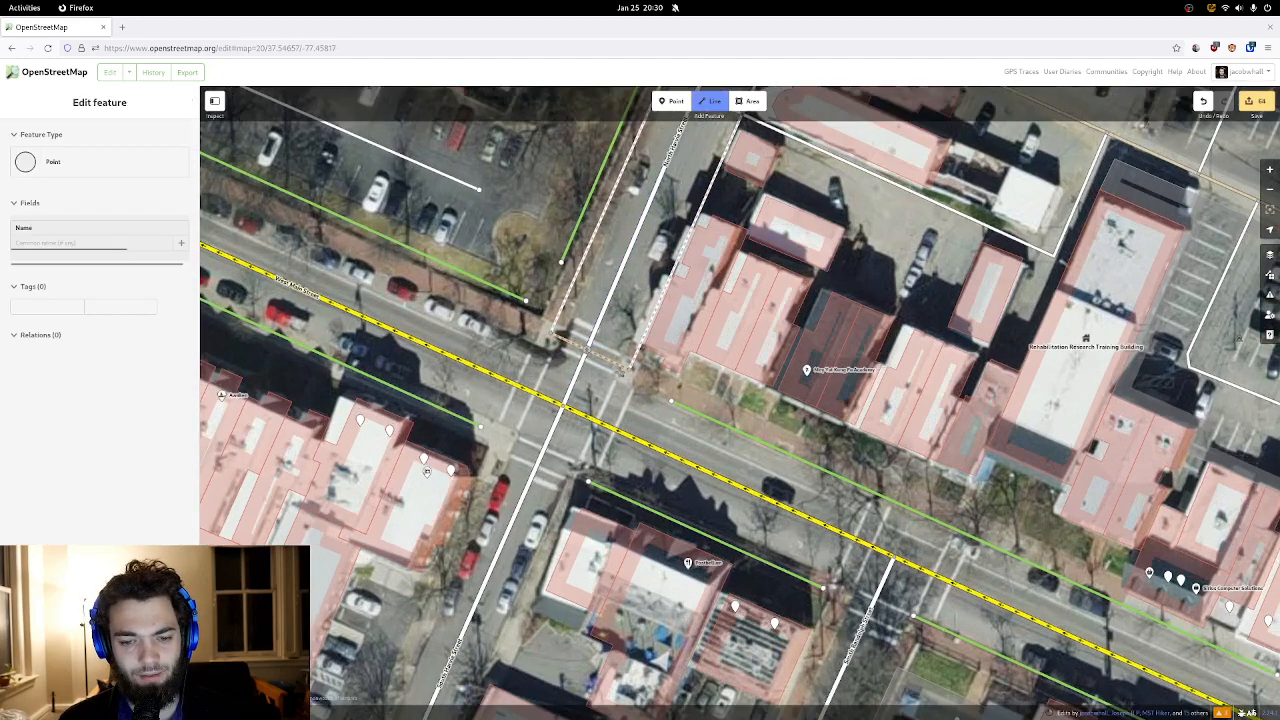
{"action": "scroll", "coordinate": [577, 565], "scroll_direction": "up", "scroll_amount": 2}
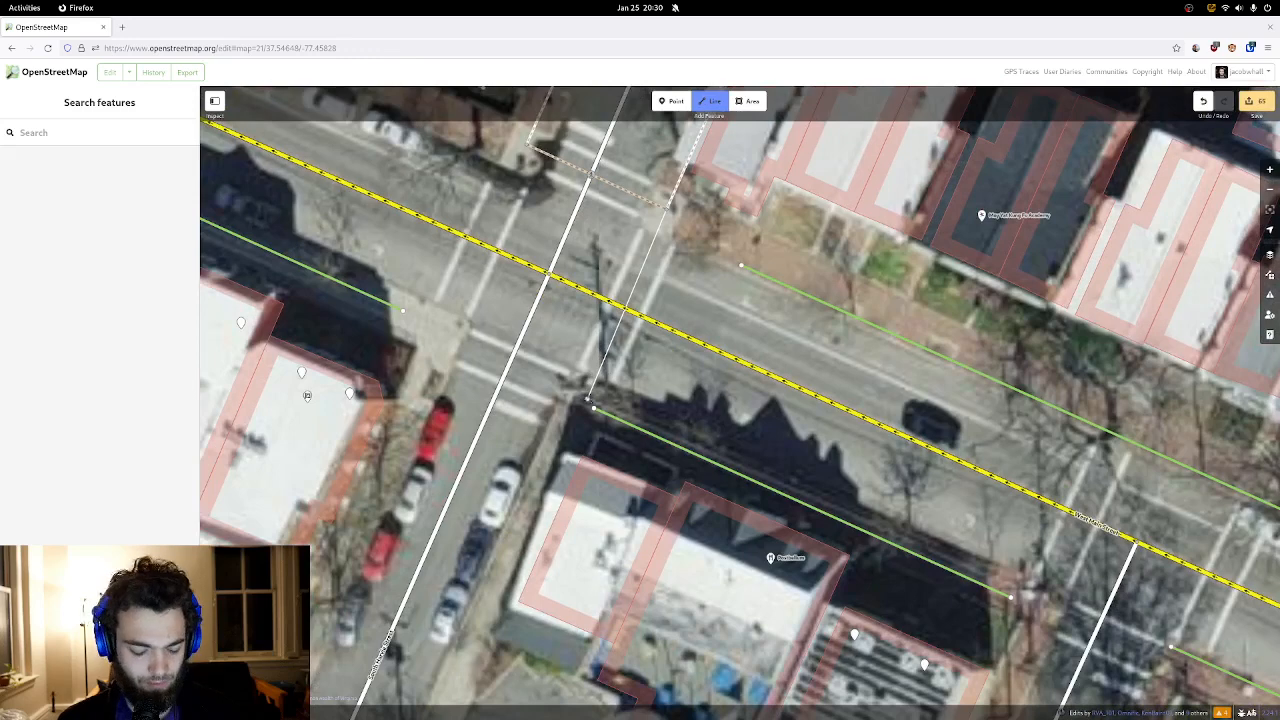
Step: Complete two Marked Crossings over West Main Street, connecting the first to the street
{"action": "double_click", "coordinate": [667, 207]}
{"action": "left_click", "coordinate": [129, 175]}
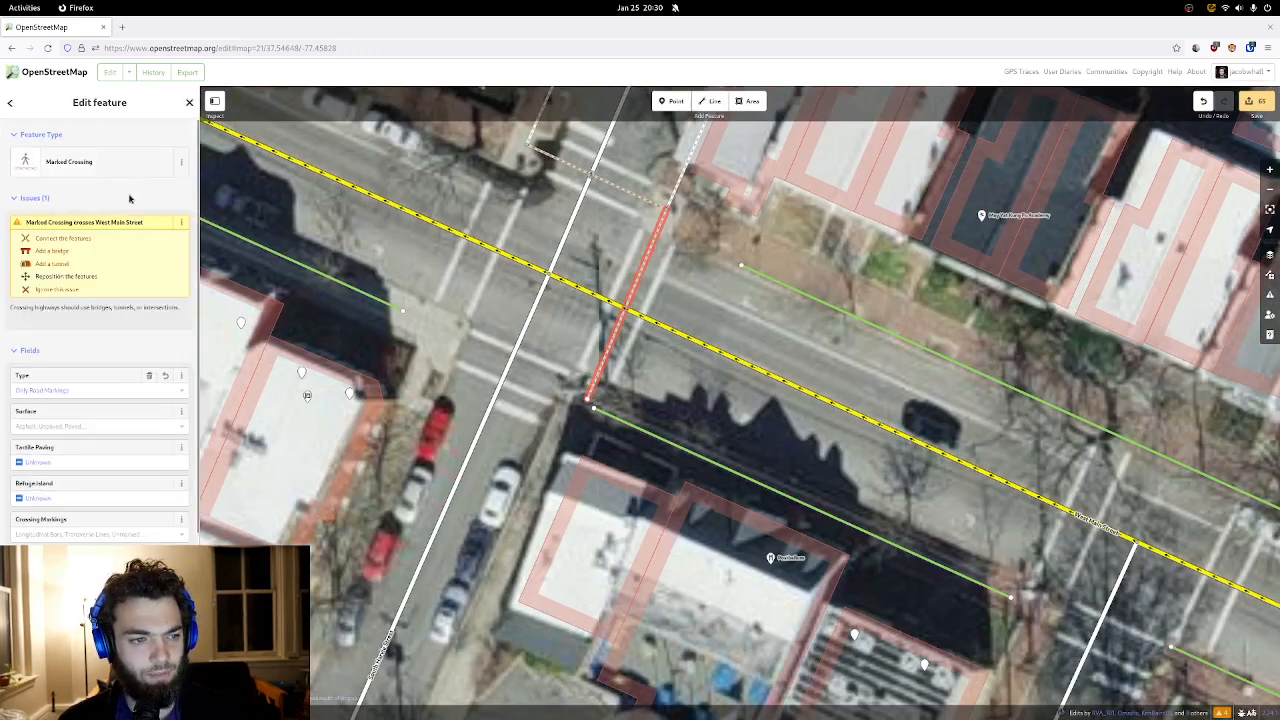
{"action": "left_click", "coordinate": [129, 243]}
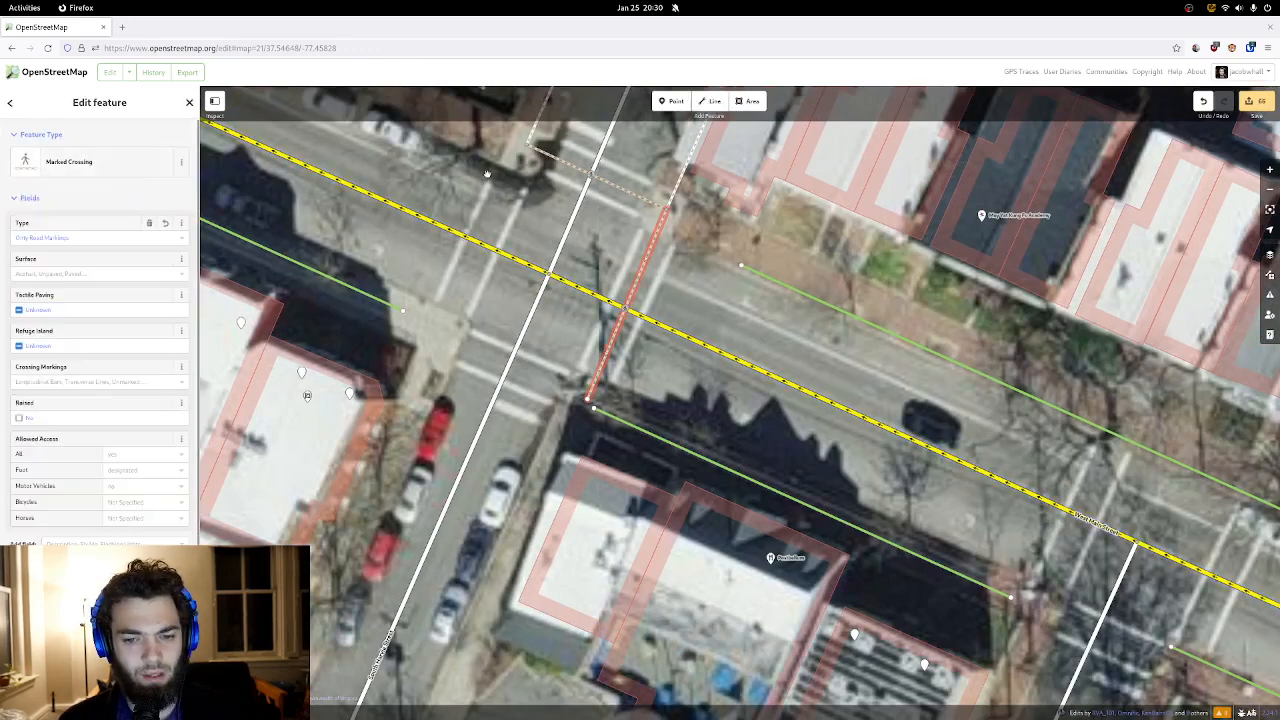
{"action": "left_click", "coordinate": [710, 101]}
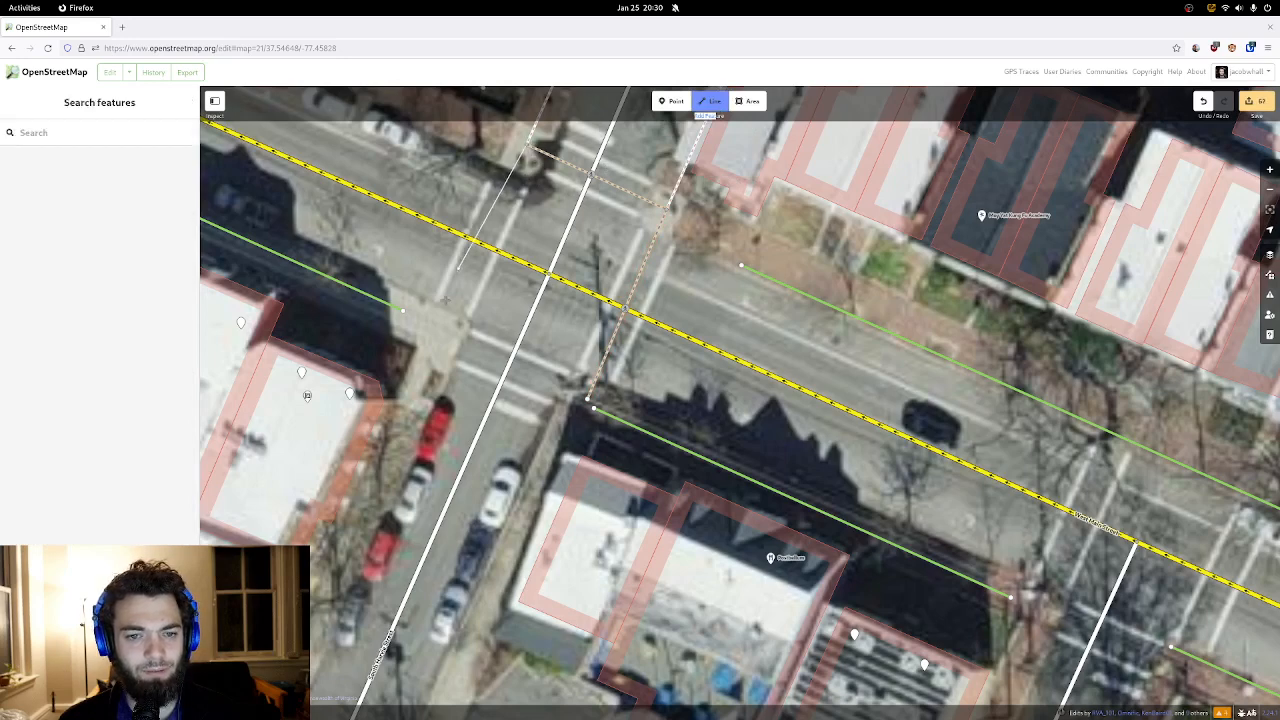
{"action": "left_click", "coordinate": [521, 157]}
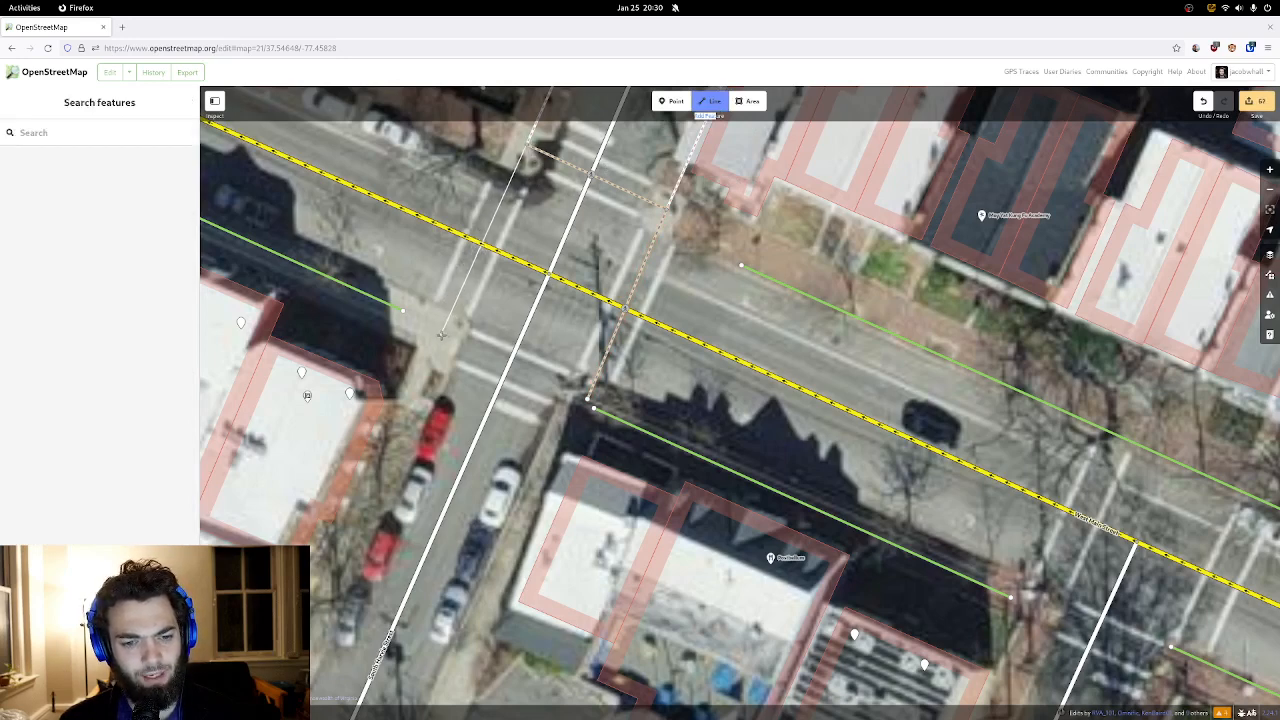
{"action": "double_click", "coordinate": [441, 335]}
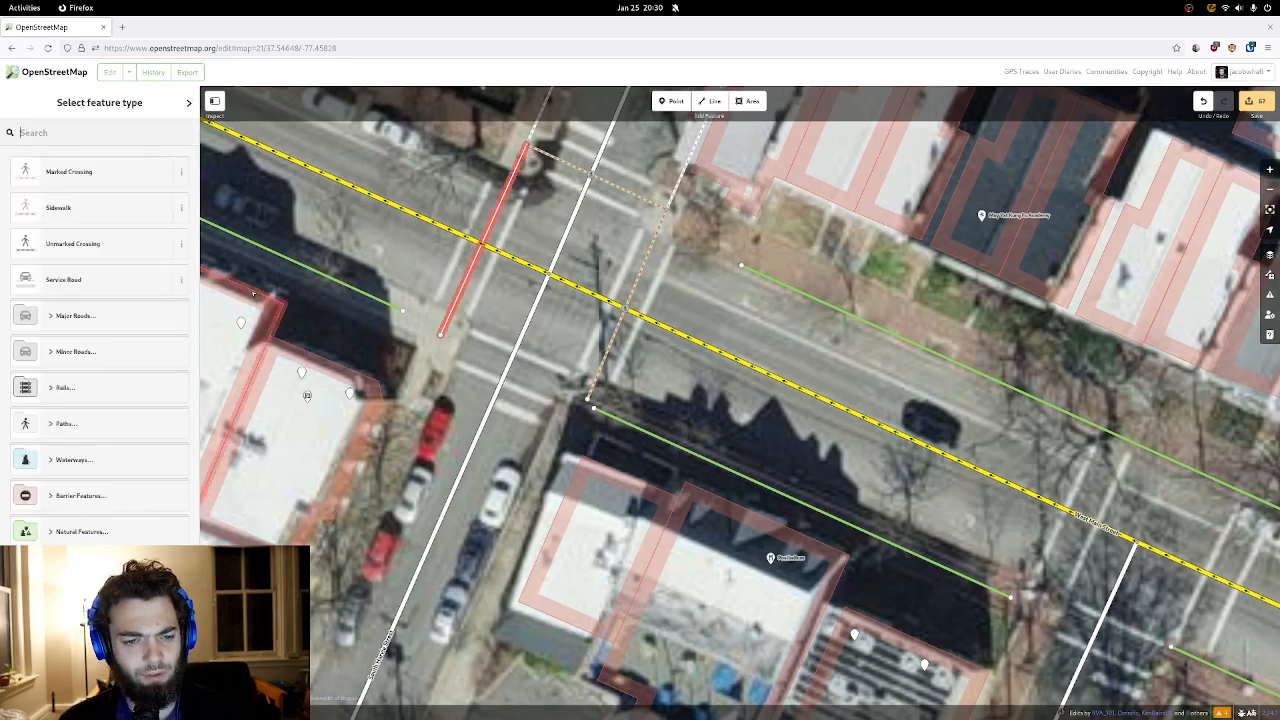
{"action": "left_click", "coordinate": [80, 178]}
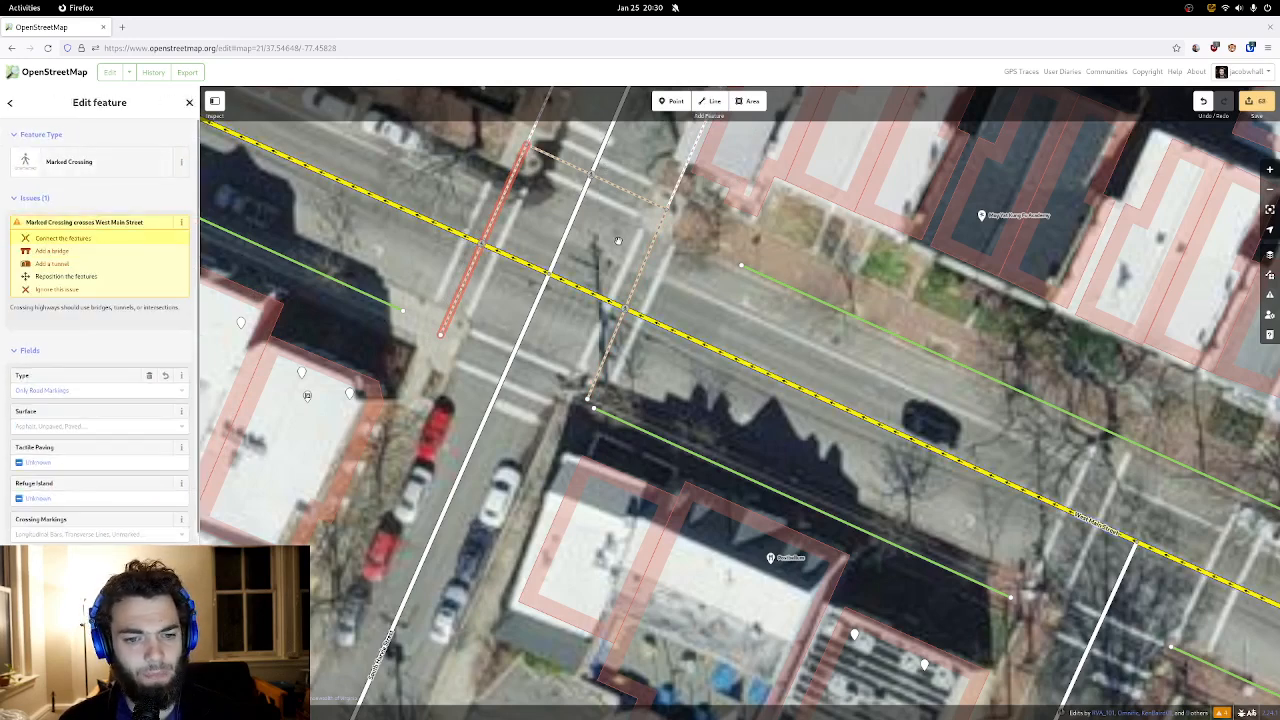
Step: Draw a Marked Crossing over South Harvie Street from the southwest corner and connect it
{"action": "left_click", "coordinate": [710, 101]}
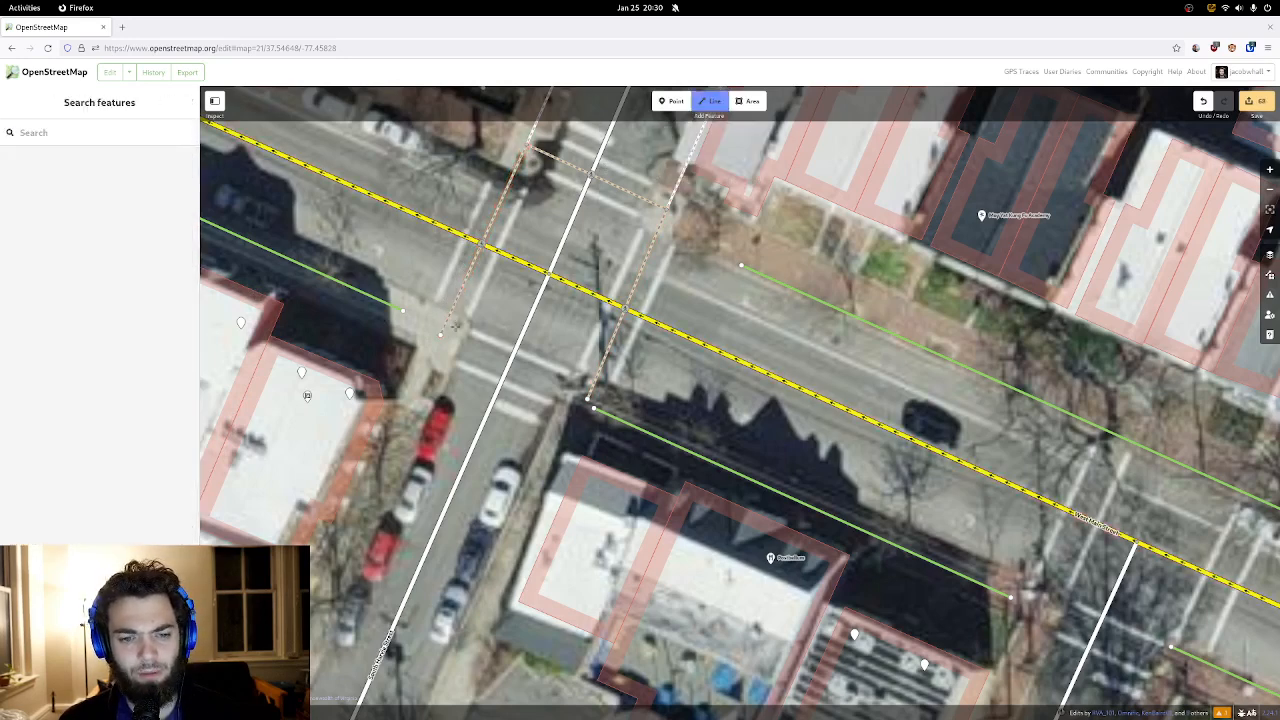
{"action": "left_click", "coordinate": [441, 335]}
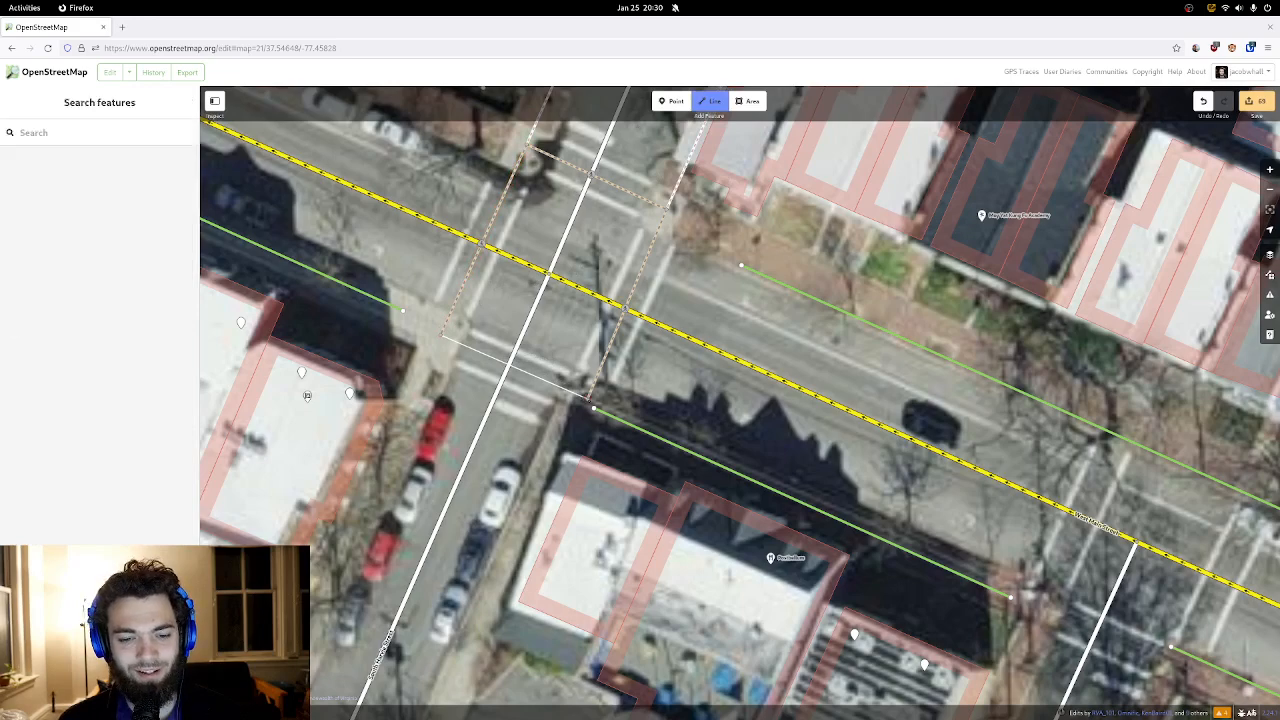
{"action": "double_click", "coordinate": [590, 396]}
{"action": "left_click", "coordinate": [143, 184]}
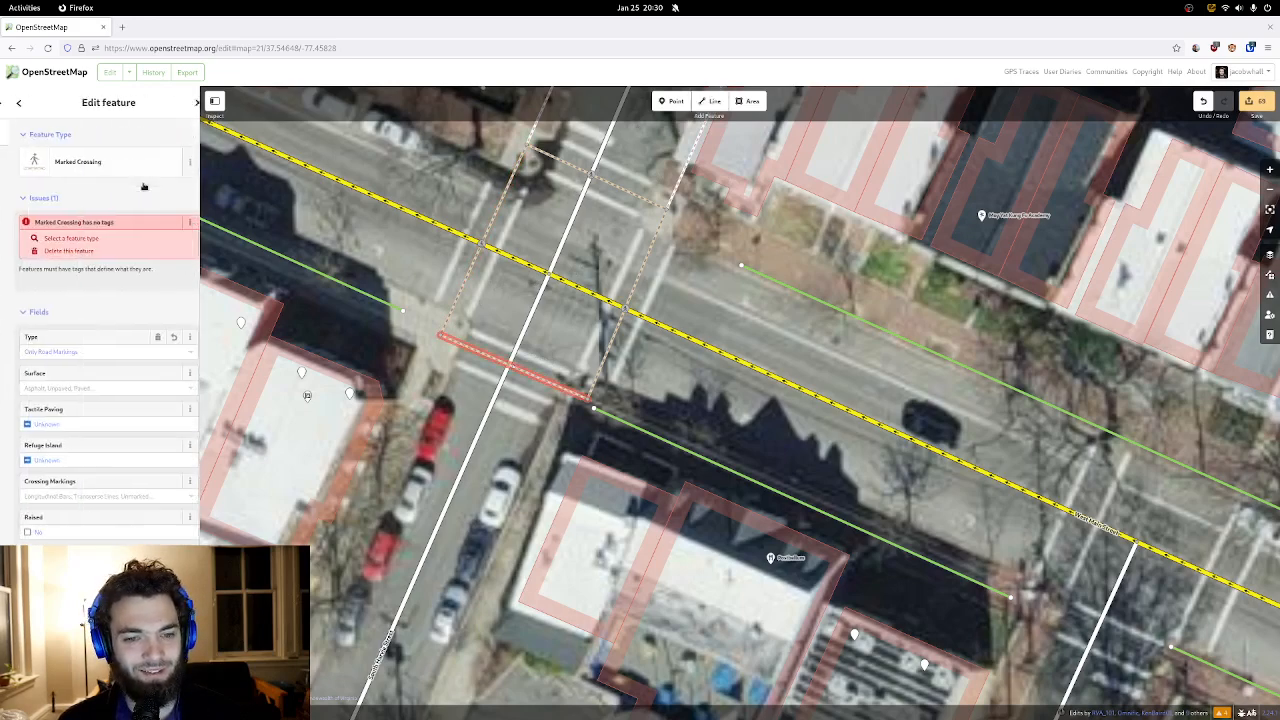
{"action": "left_click", "coordinate": [132, 240]}
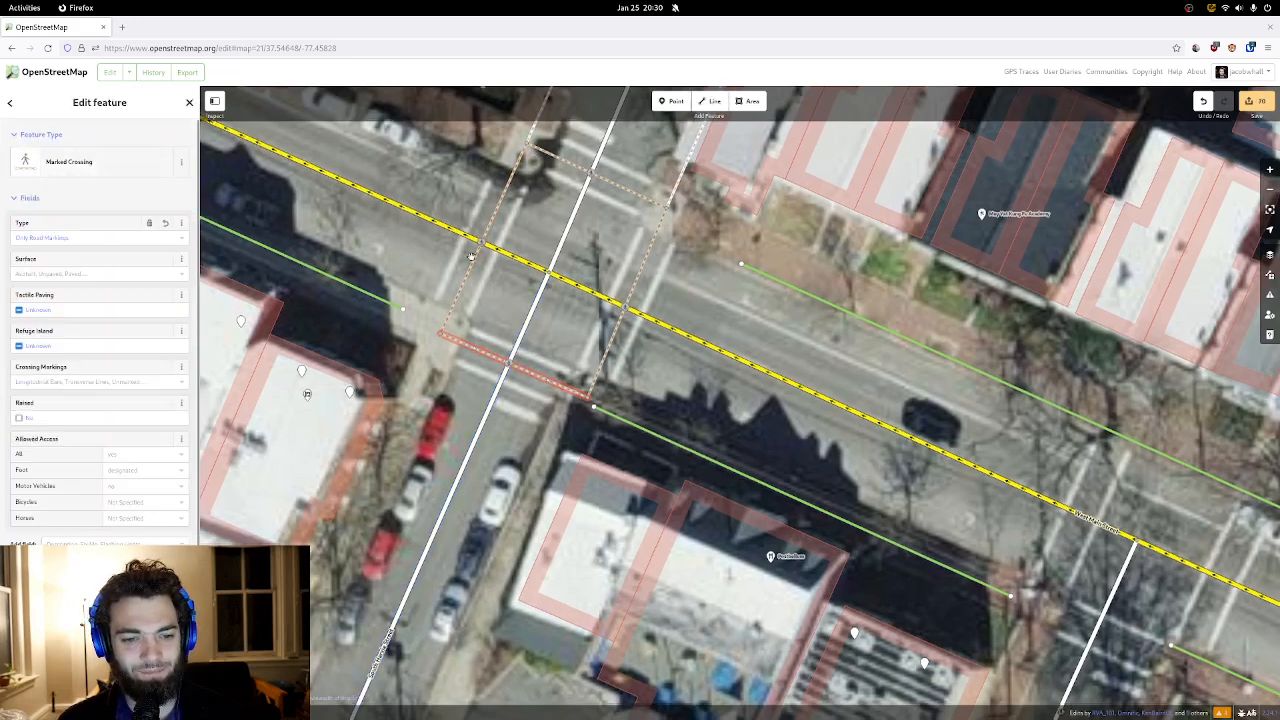
{"action": "left_click_drag", "start_coordinate": [308, 393], "coordinate": [418, 293]}
Step: Draw a line from the crossing's end down the west side of South Harvie Street
{"action": "key", "text": "2"}
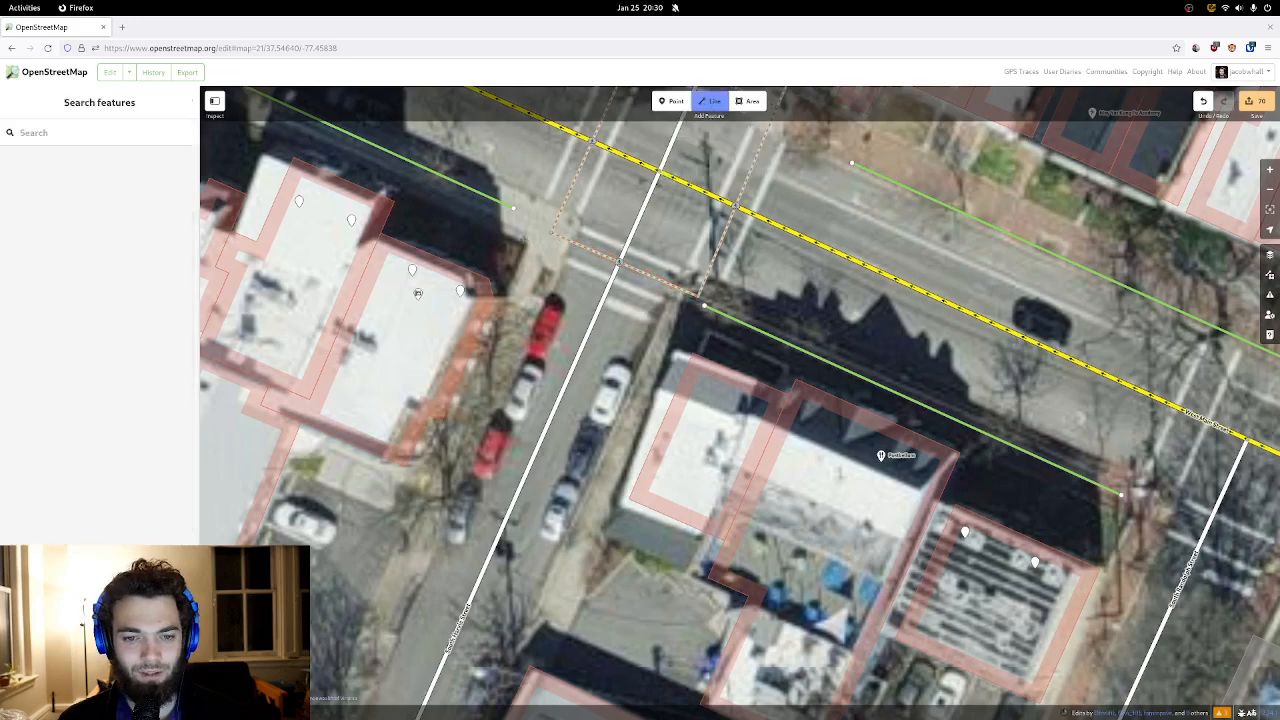
{"action": "left_click", "coordinate": [548, 234]}
{"action": "left_click_drag", "start_coordinate": [458, 436], "coordinate": [553, 229]}
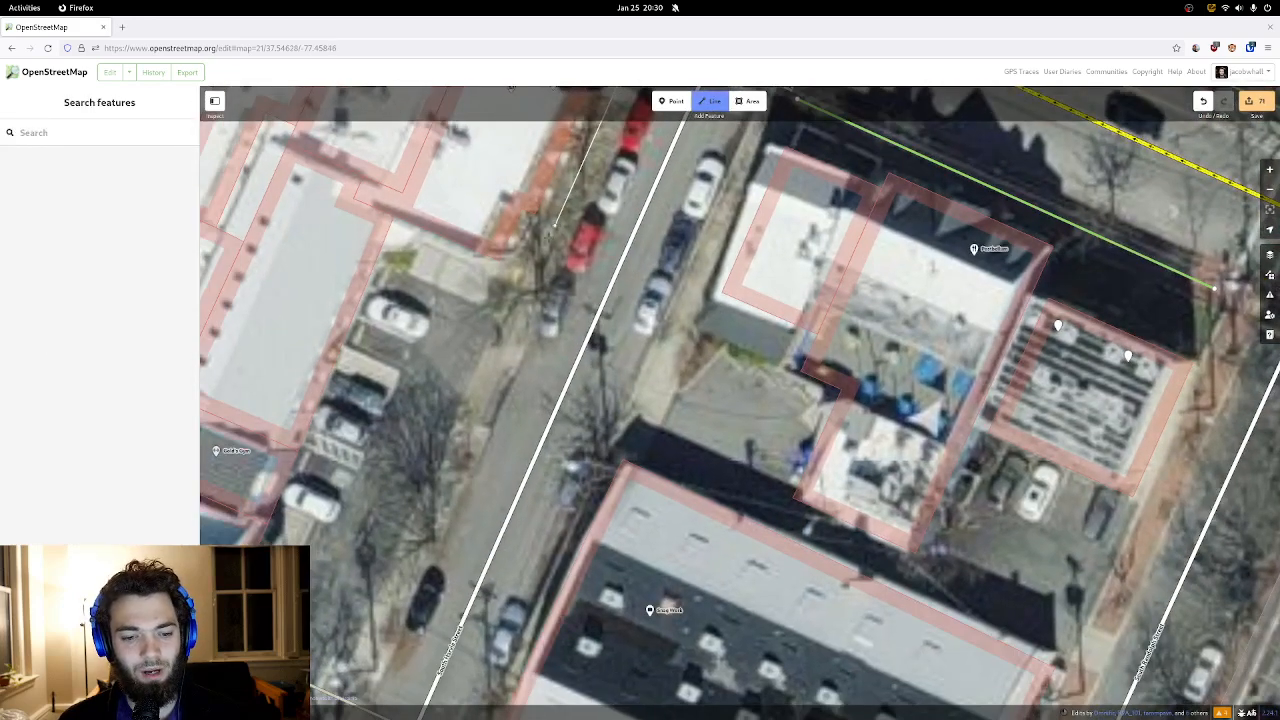
{"action": "left_click_drag", "start_coordinate": [490, 343], "coordinate": [424, 358]}
{"action": "mouse_move", "coordinate": [440, 600]}
{"action": "left_mouse_down"}
{"action": "mouse_move", "coordinate": [482, 343]}
{"action": "mouse_move", "coordinate": [259, 656]}
{"action": "left_mouse_up"}
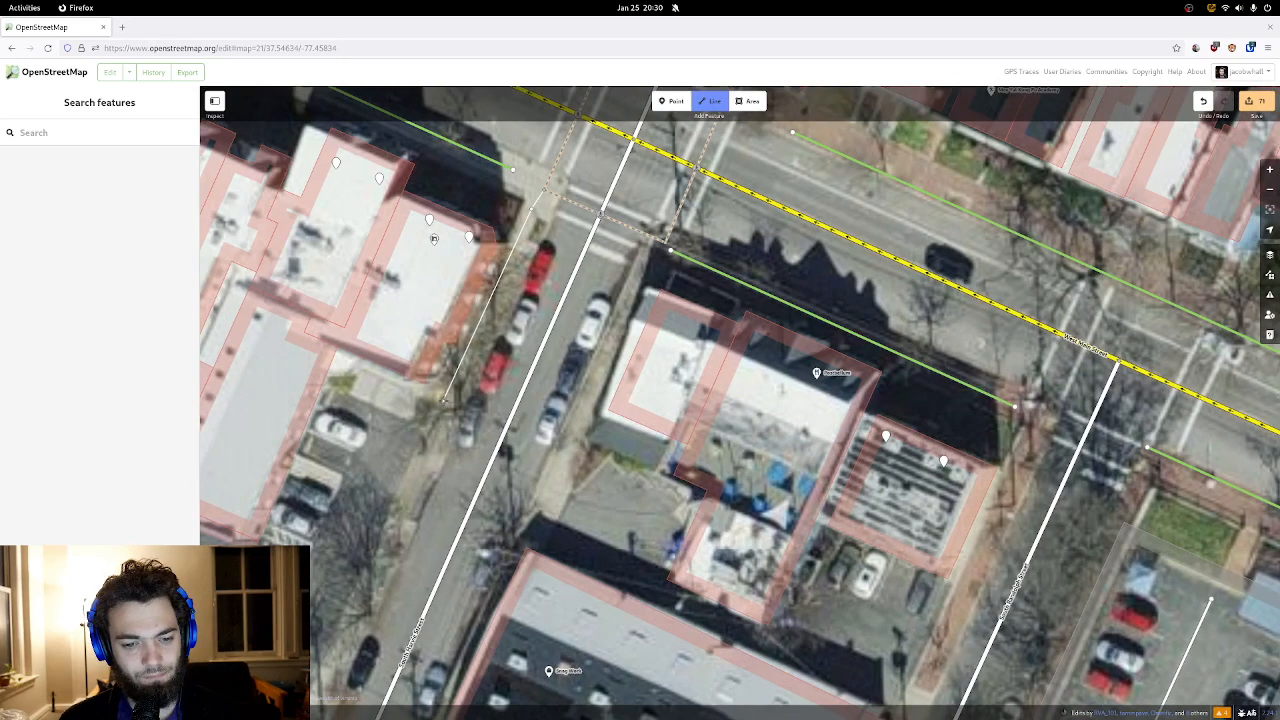
{"action": "double_click", "coordinate": [445, 398]}
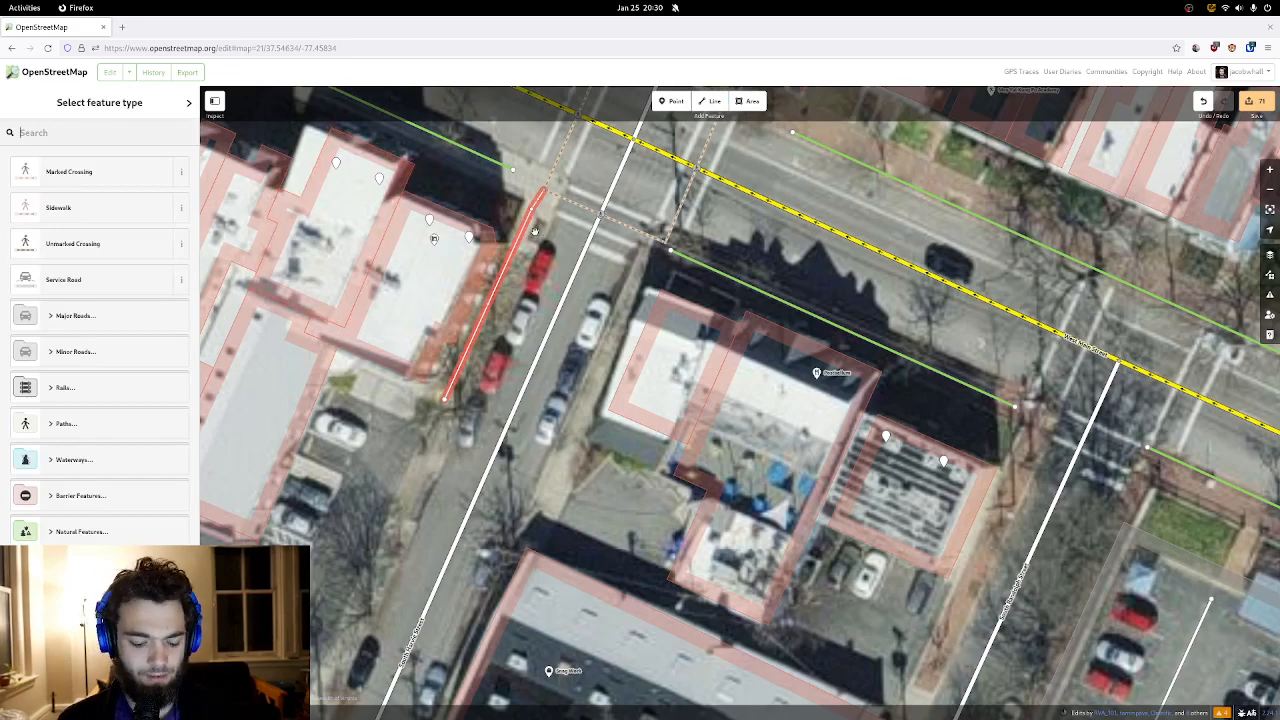
Step: Center the view on the line's end node and bring up the Map Data panel
{"action": "left_click", "coordinate": [445, 400]}
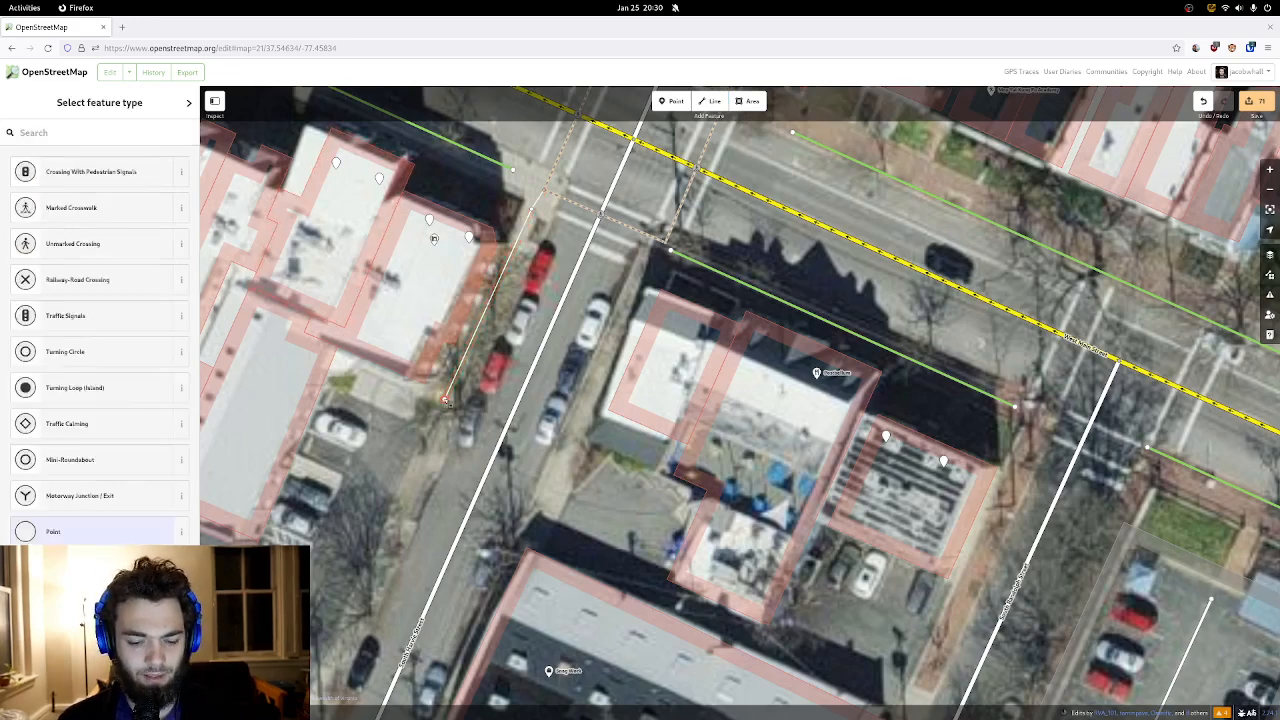
{"action": "key", "text": "z"}
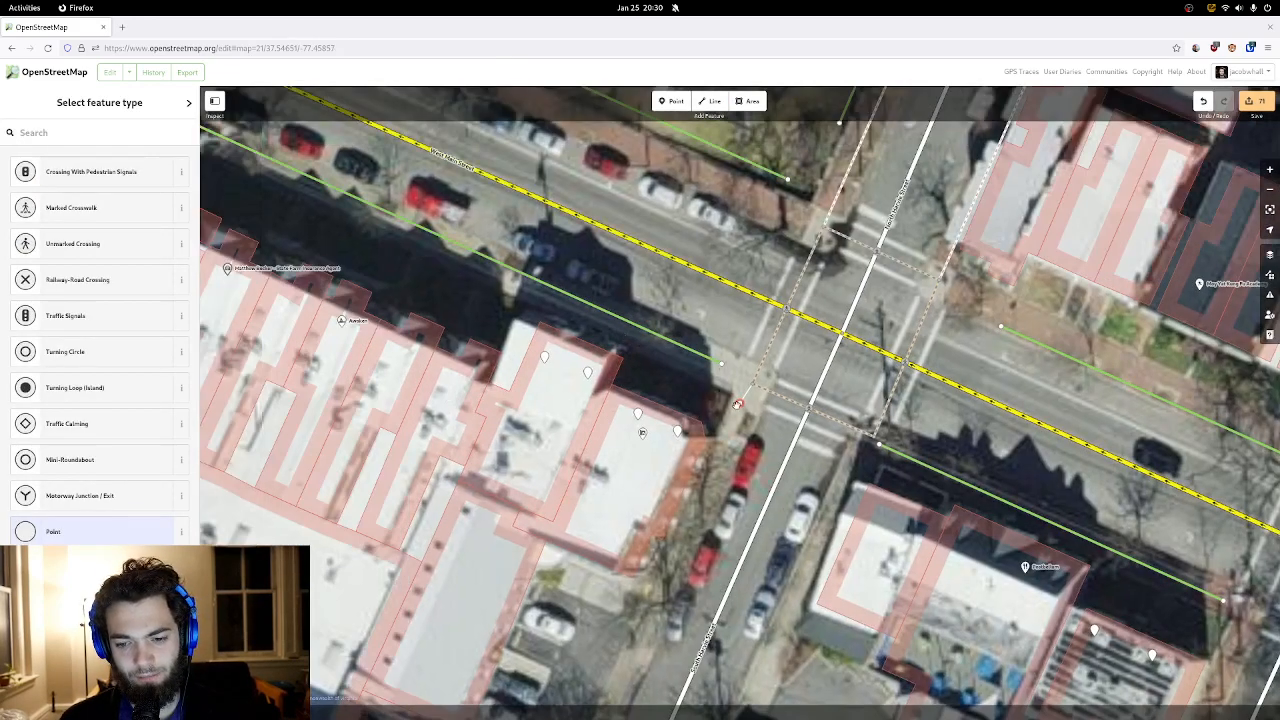
{"action": "key", "text": "Escape"}
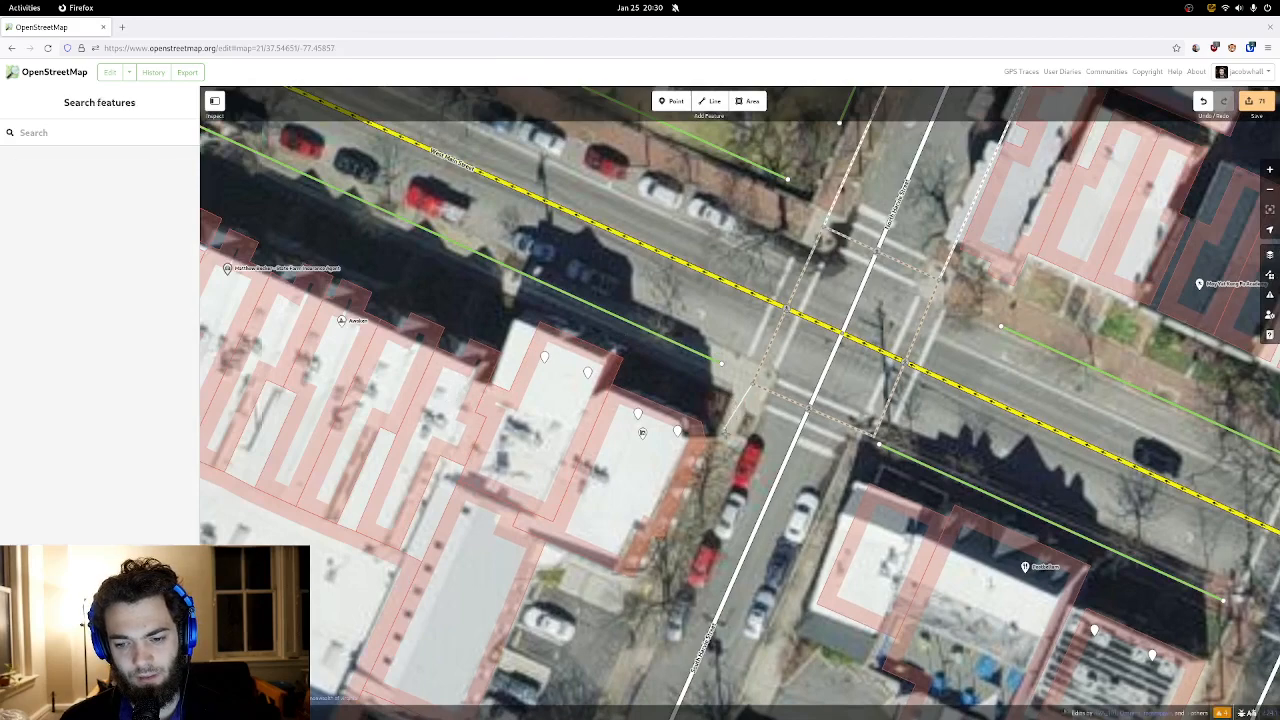
{"action": "left_click", "coordinate": [726, 436]}
{"action": "left_click_drag", "start_coordinate": [726, 436], "coordinate": [621, 285]}
{"action": "left_click", "coordinate": [1269, 274]}
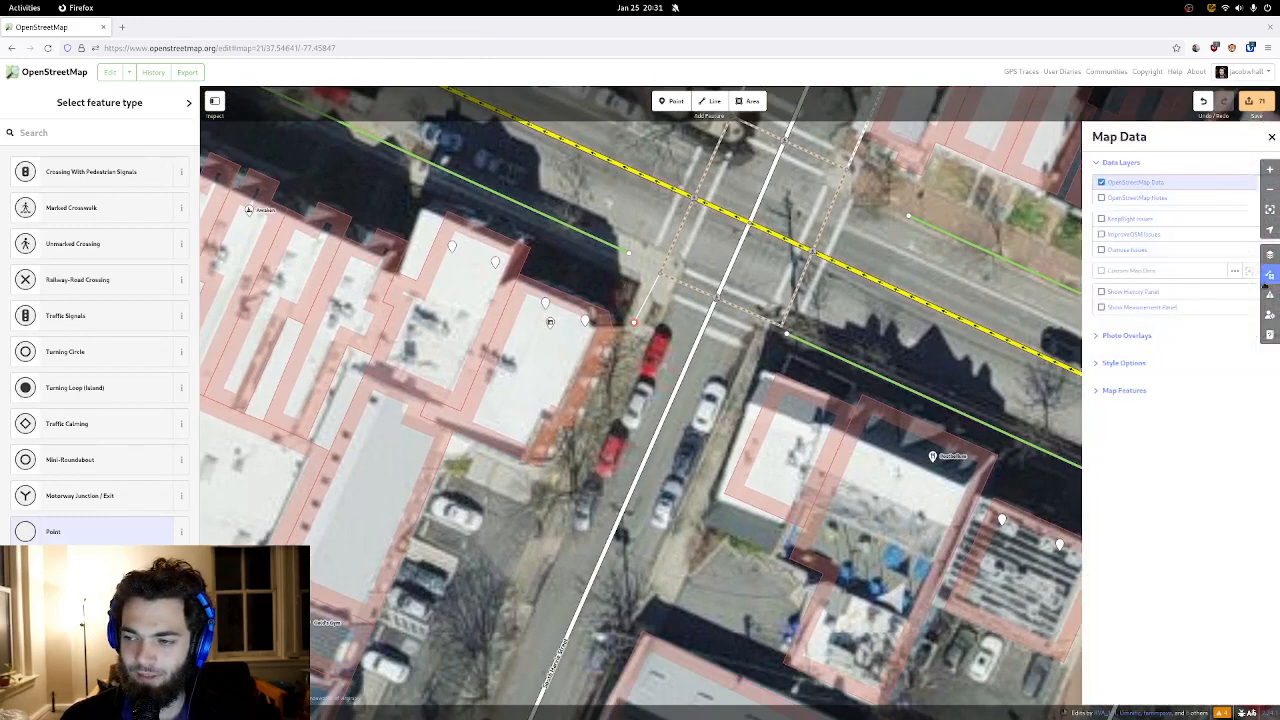
Step: Turn on the Bing Streetside overlay and open a streetside photo south of the crossing
{"action": "left_click", "coordinate": [1117, 337]}
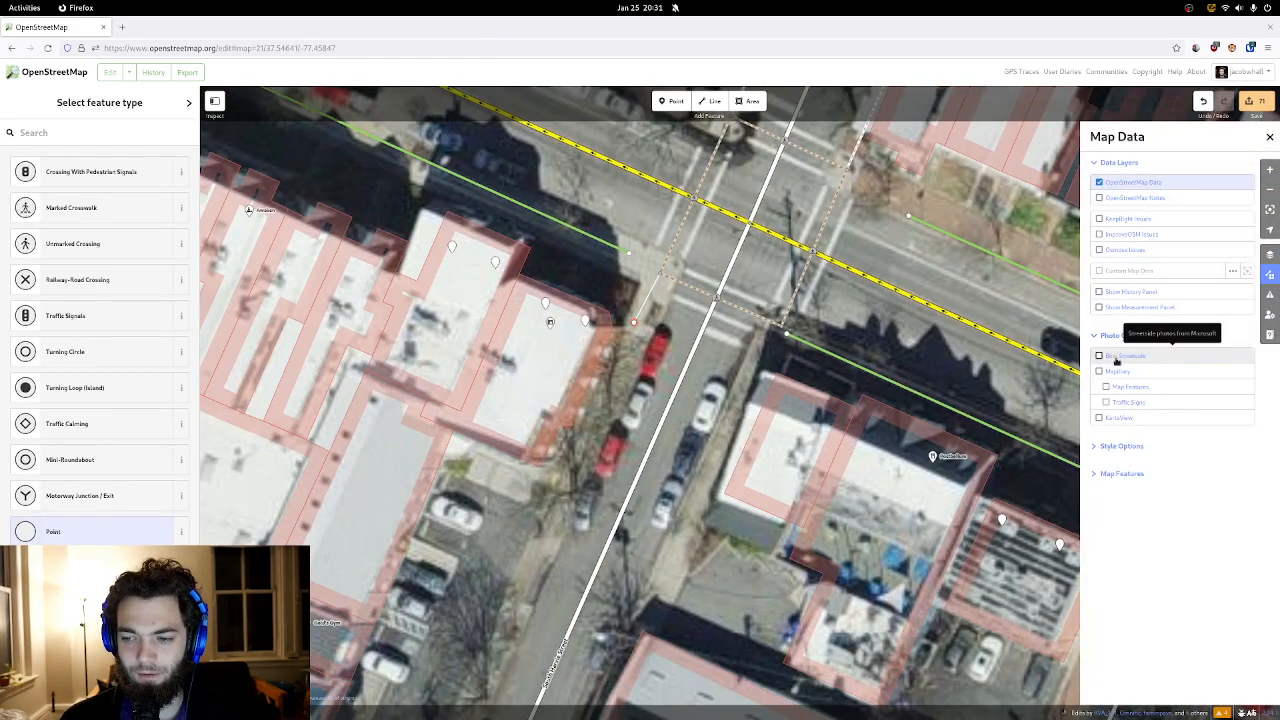
{"action": "left_click", "coordinate": [1117, 361]}
{"action": "left_click_drag", "start_coordinate": [601, 469], "coordinate": [569, 351]}
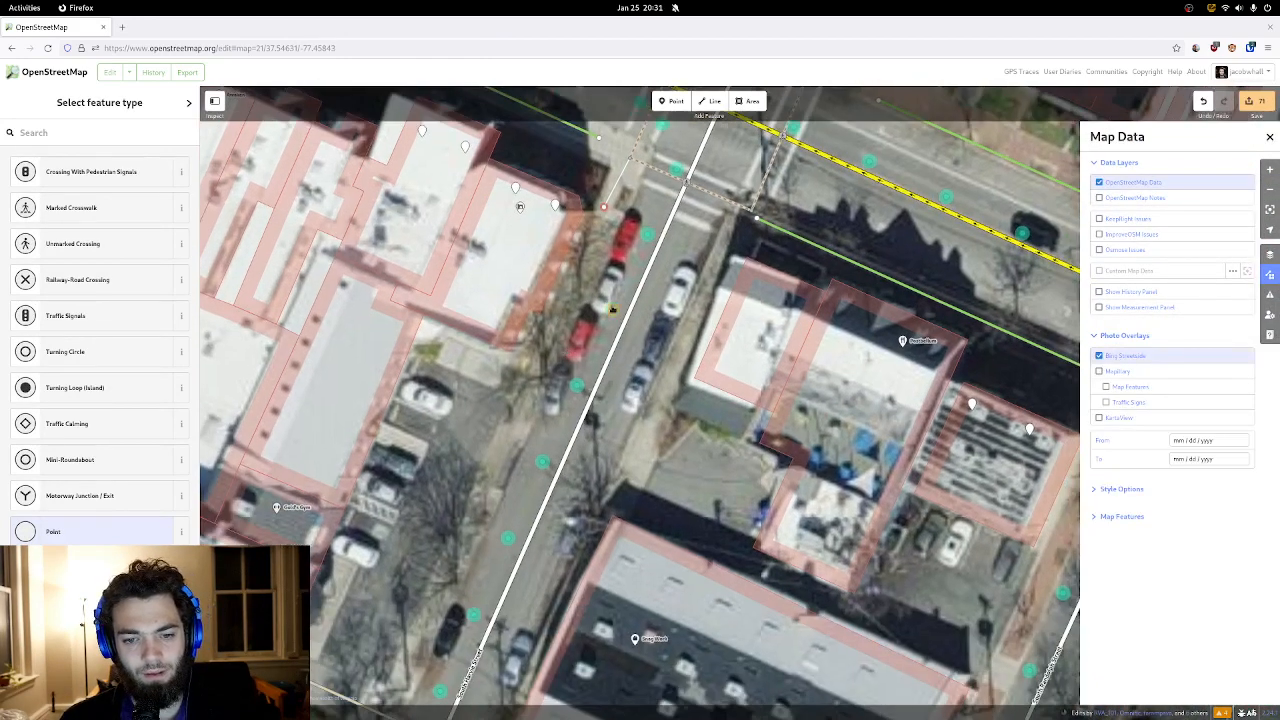
{"action": "left_click", "coordinate": [612, 311]}
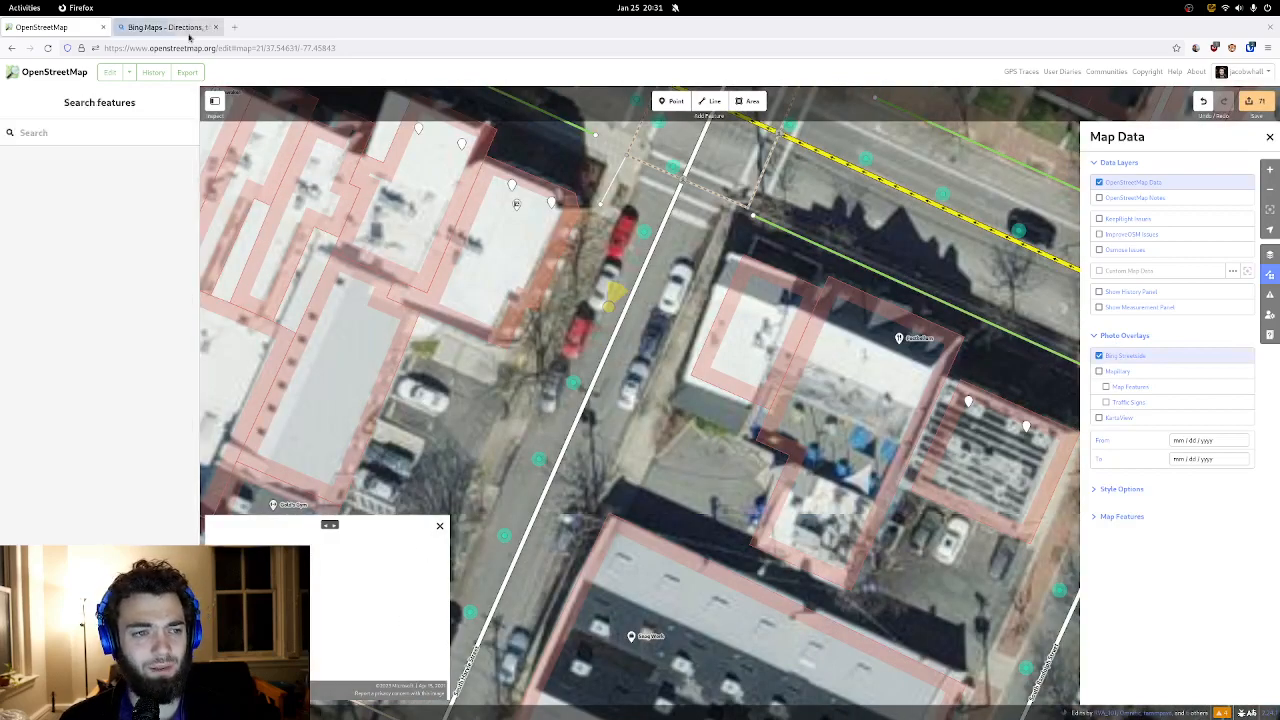
{"action": "left_click", "coordinate": [195, 28]}
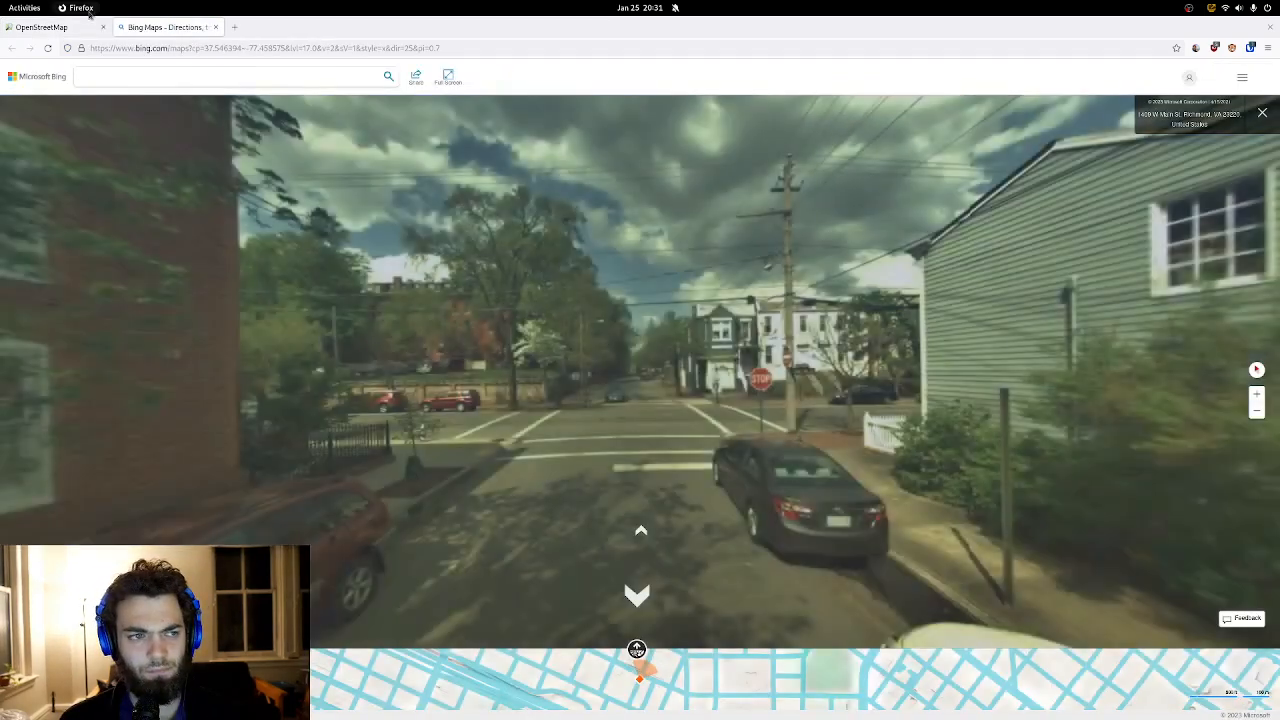
Step: Undo and redo the recent crossing edits, then view the Bing Maps street-level imagery
{"action": "left_click", "coordinate": [41, 27]}
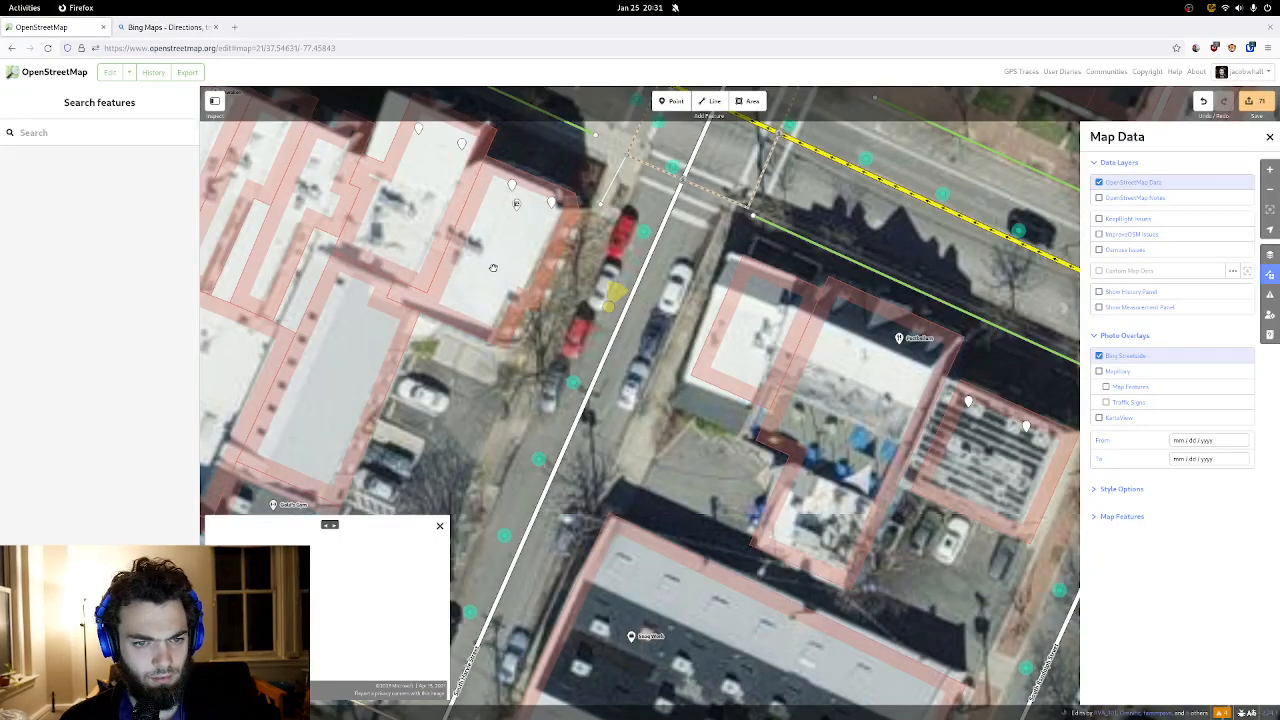
{"action": "left_click_drag", "start_coordinate": [493, 268], "coordinate": [550, 378]}
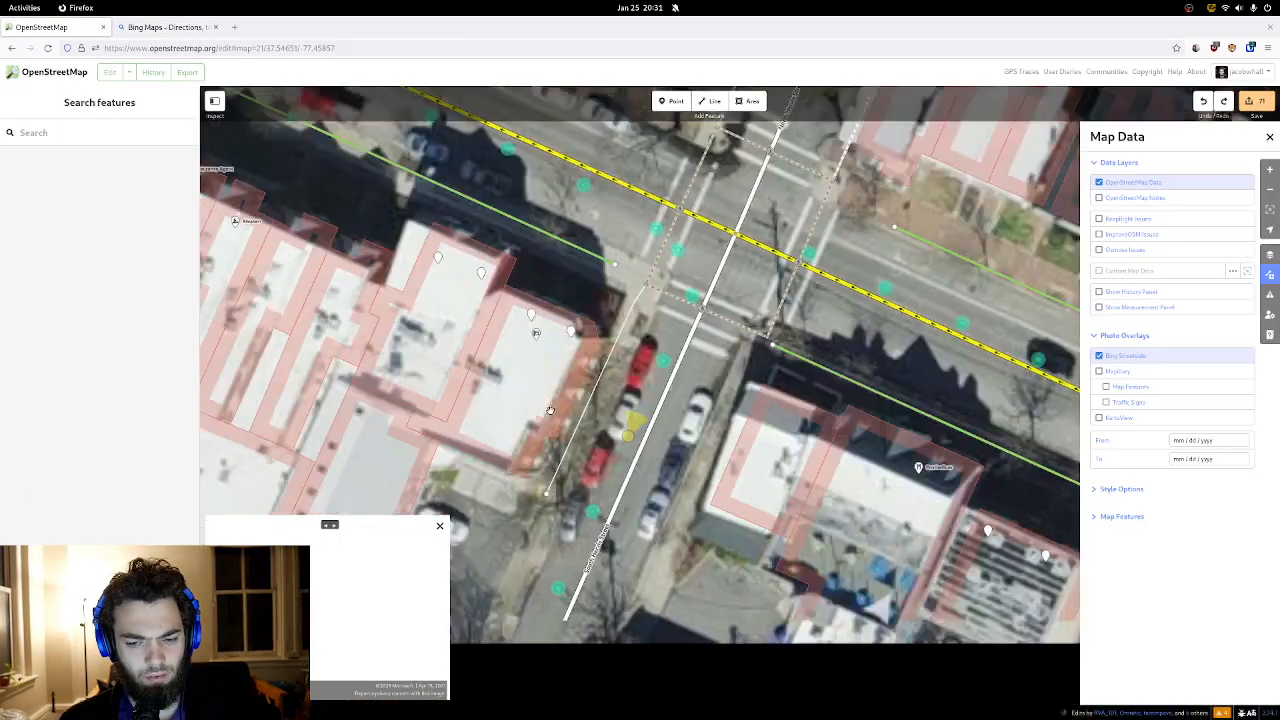
{"action": "key", "text": "Down"}
{"action": "key", "text": "Right"}
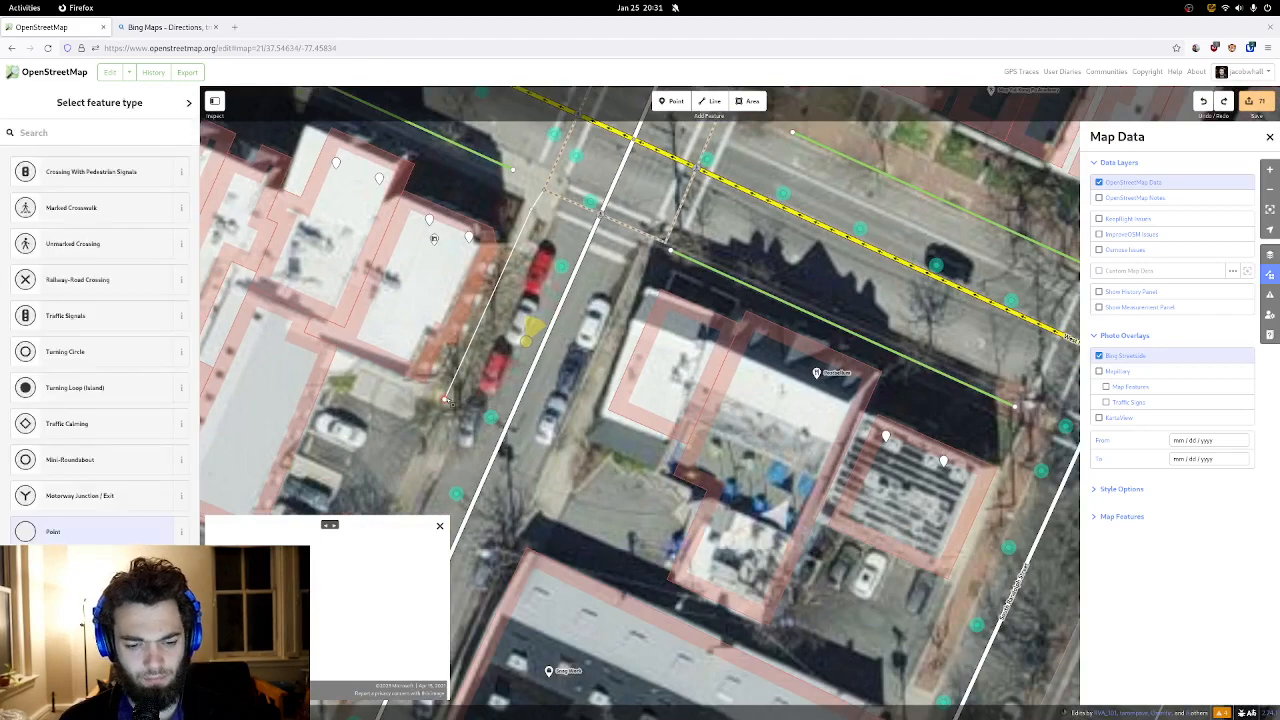
{"action": "key", "text": "ctrl+shift+z"}
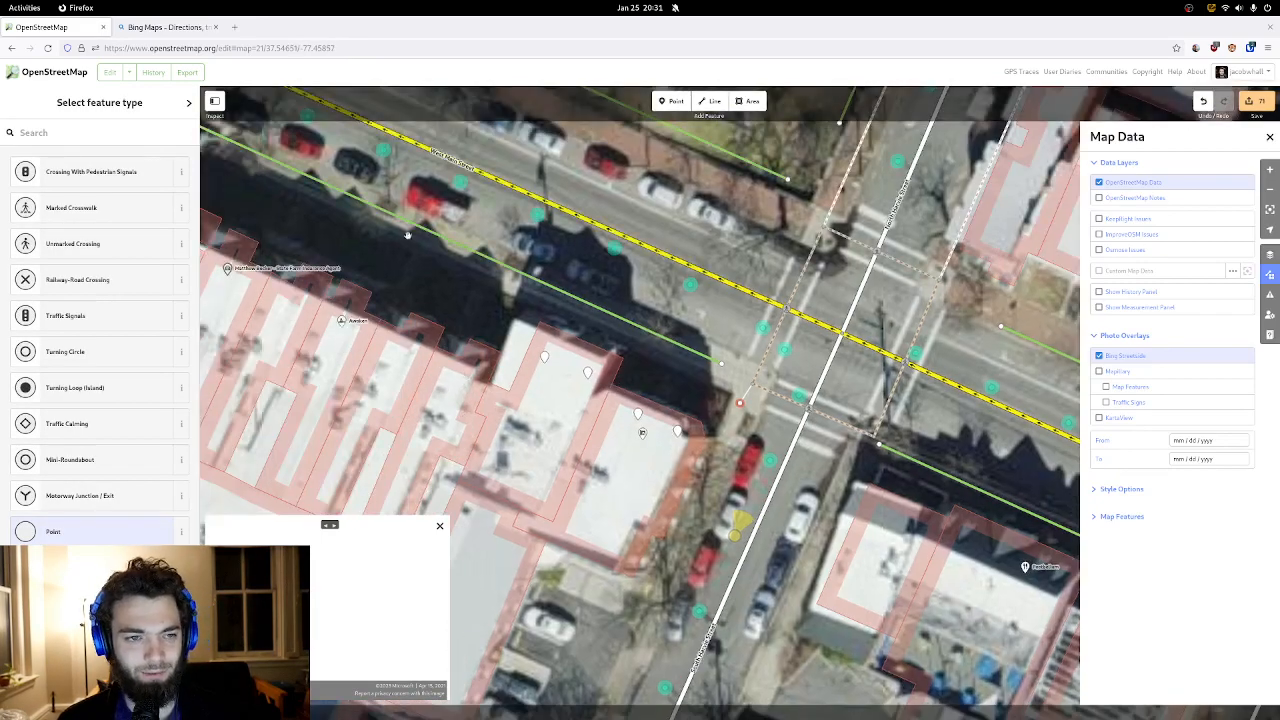
{"action": "left_click", "coordinate": [160, 27]}
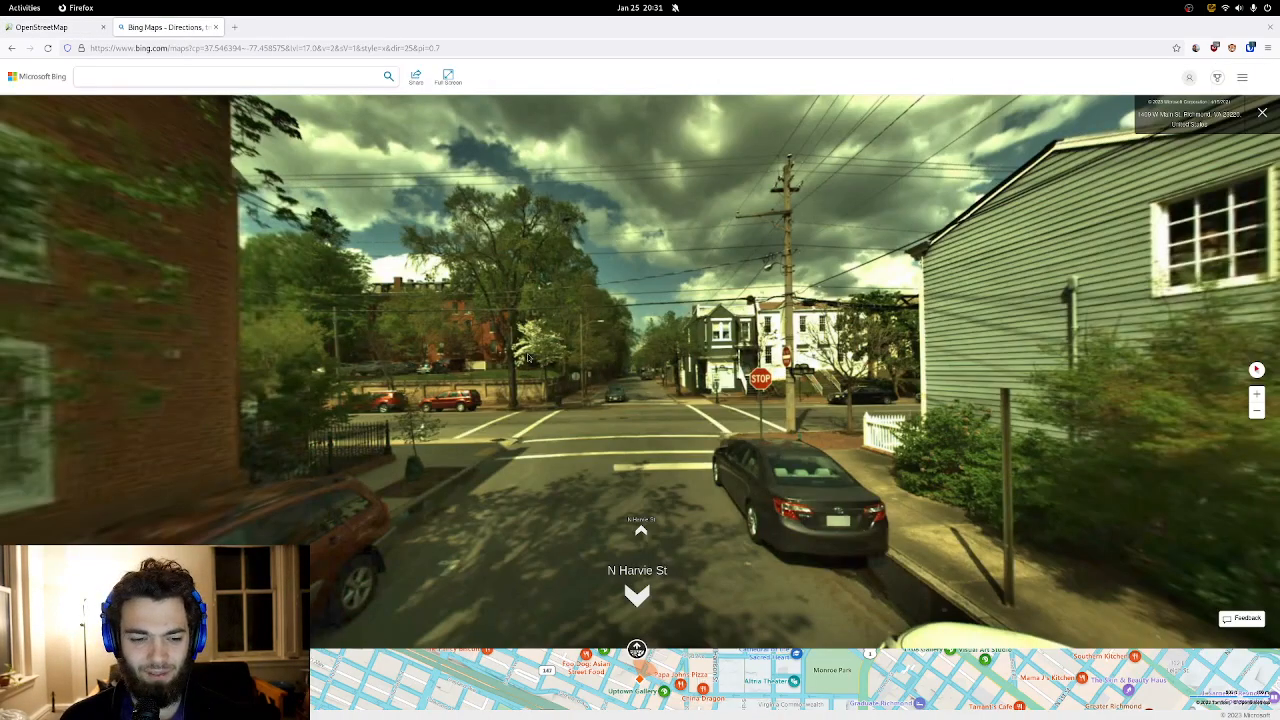
Step: Rotate the Streetside panorama and step along Harvie Street, then return to the editor
{"action": "left_click_drag", "start_coordinate": [528, 357], "coordinate": [790, 312]}
{"action": "left_click_drag", "start_coordinate": [330, 410], "coordinate": [542, 646]}
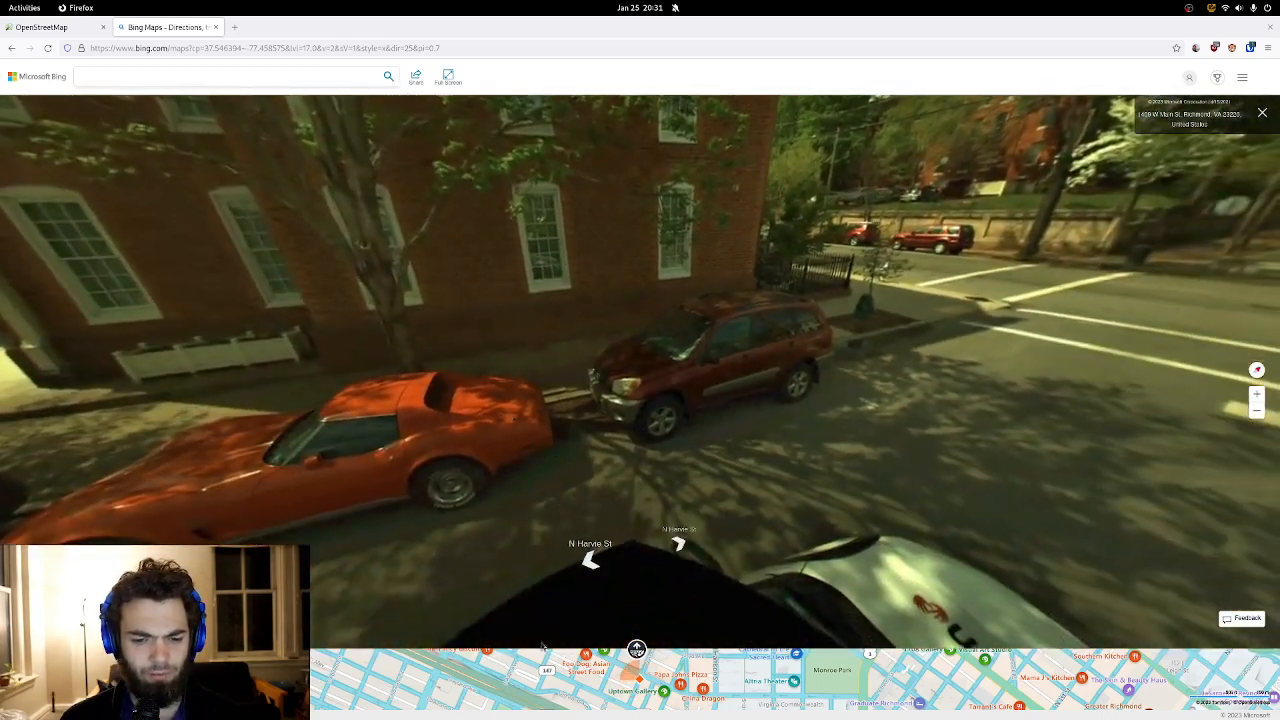
{"action": "left_click", "coordinate": [593, 560]}
{"action": "left_click_drag", "start_coordinate": [742, 403], "coordinate": [745, 460]}
{"action": "left_click_drag", "start_coordinate": [520, 497], "coordinate": [655, 518]}
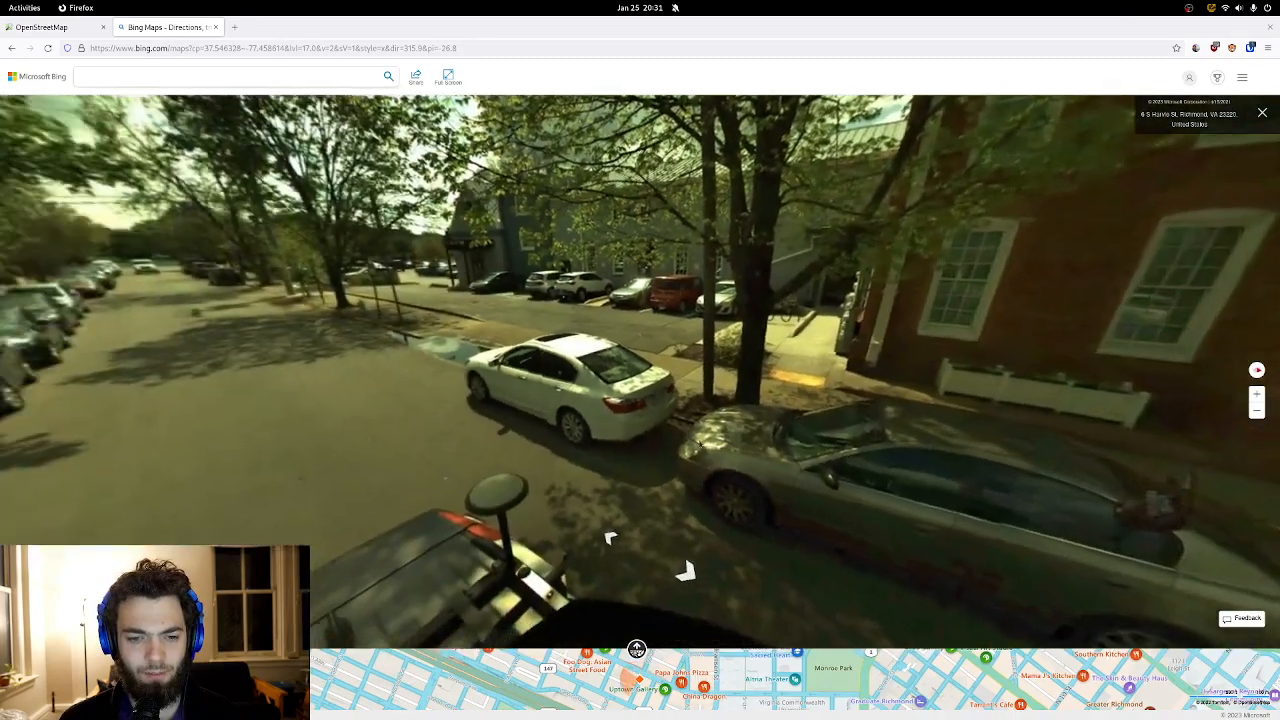
{"action": "left_click", "coordinate": [615, 540]}
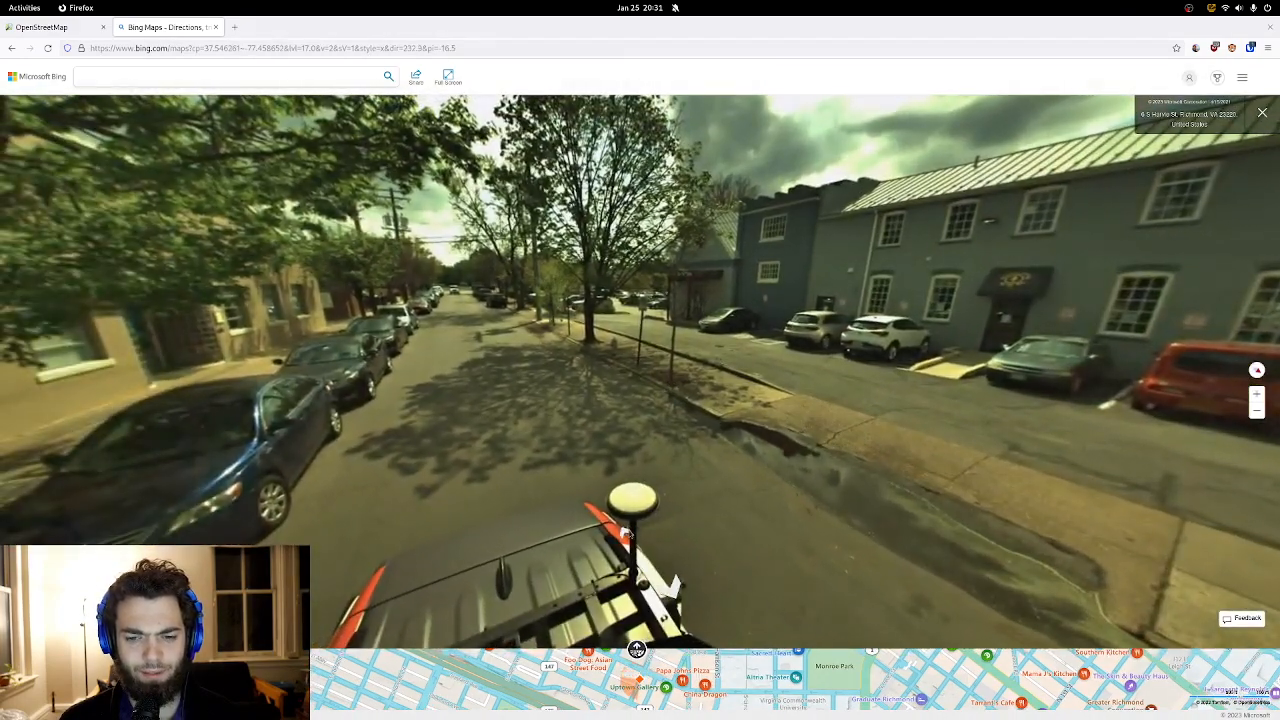
{"action": "key", "text": "ctrl+Page_Up"}
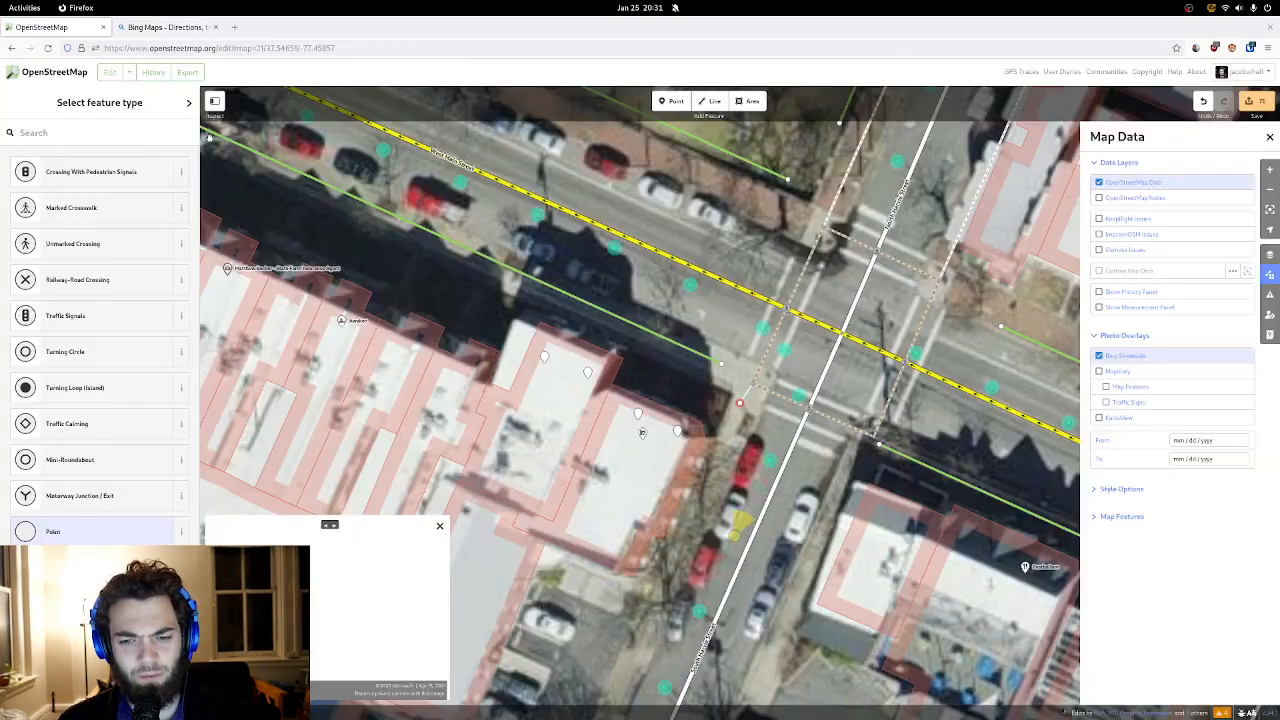
Step: Continue the line from its crossing end south along the sidewalk to near West Cary Street
{"action": "left_click_drag", "start_coordinate": [600, 614], "coordinate": [538, 381]}
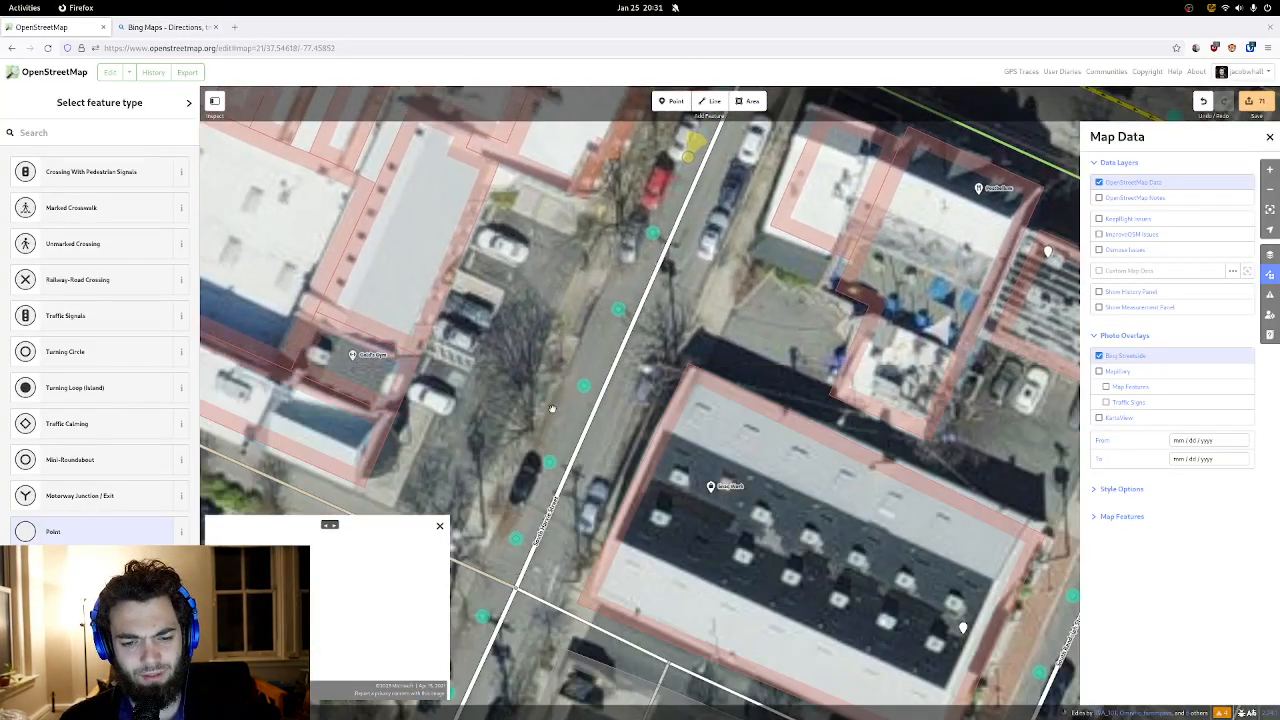
{"action": "left_click_drag", "start_coordinate": [577, 302], "coordinate": [514, 465]}
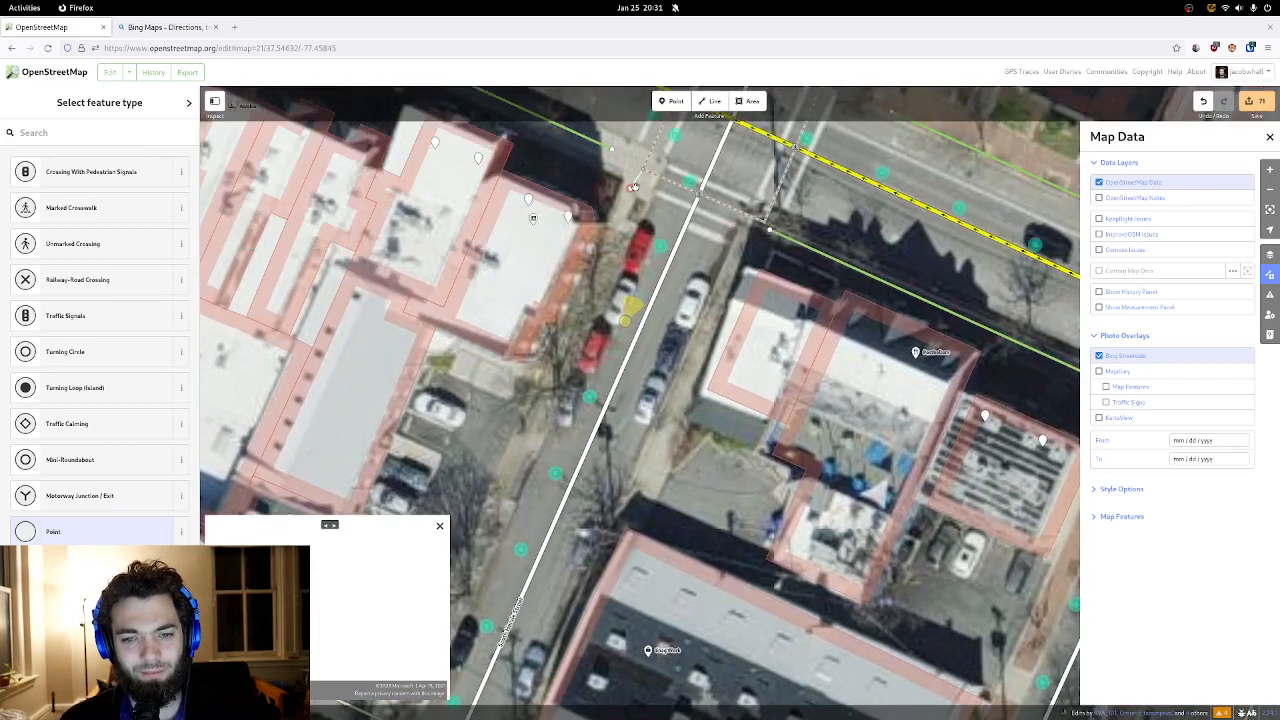
{"action": "key", "text": "Escape"}
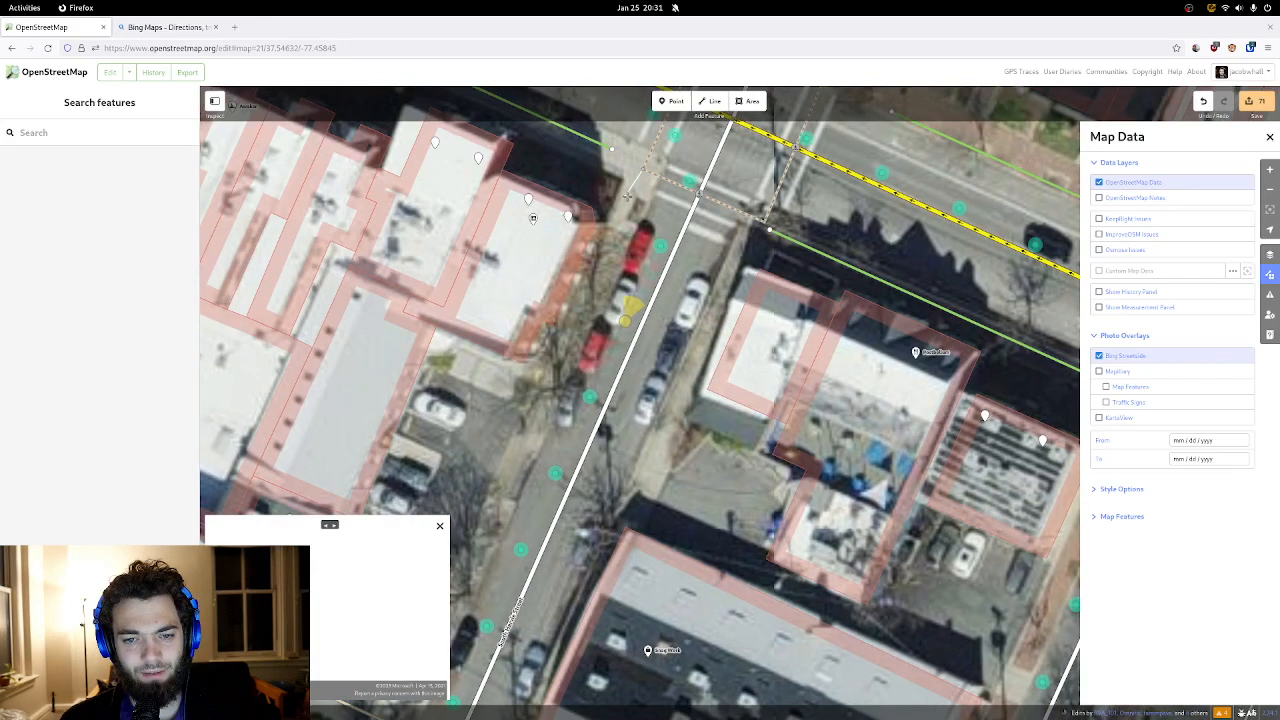
{"action": "left_click", "coordinate": [627, 195]}
{"action": "key", "text": "a"}
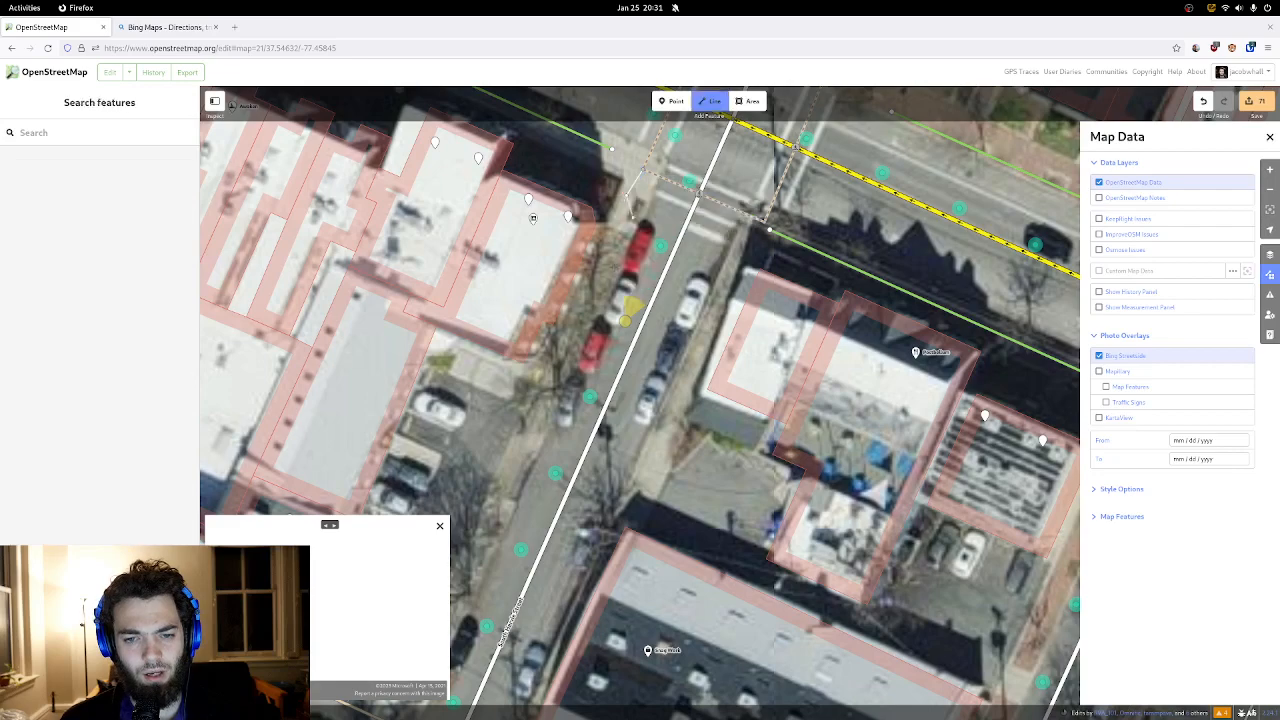
{"action": "scroll", "coordinate": [503, 452], "scroll_direction": "down", "scroll_amount": 5}
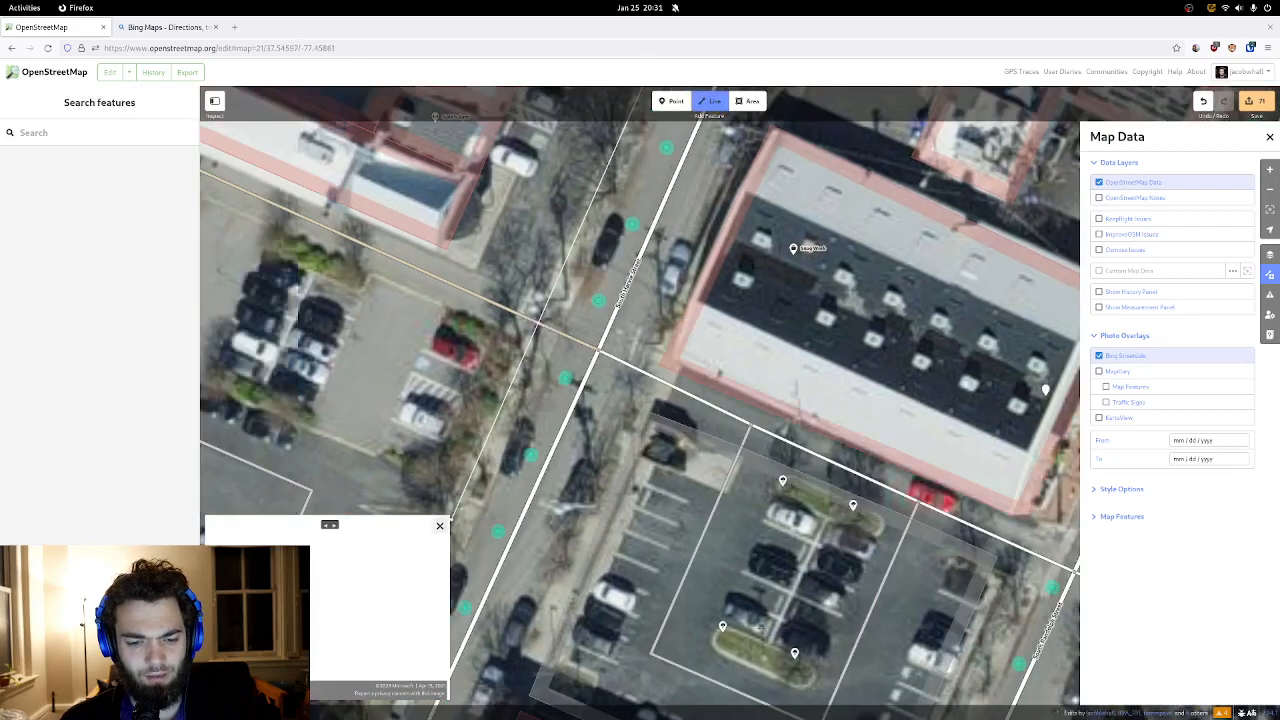
{"action": "scroll", "coordinate": [488, 440], "scroll_direction": "down", "scroll_amount": 5}
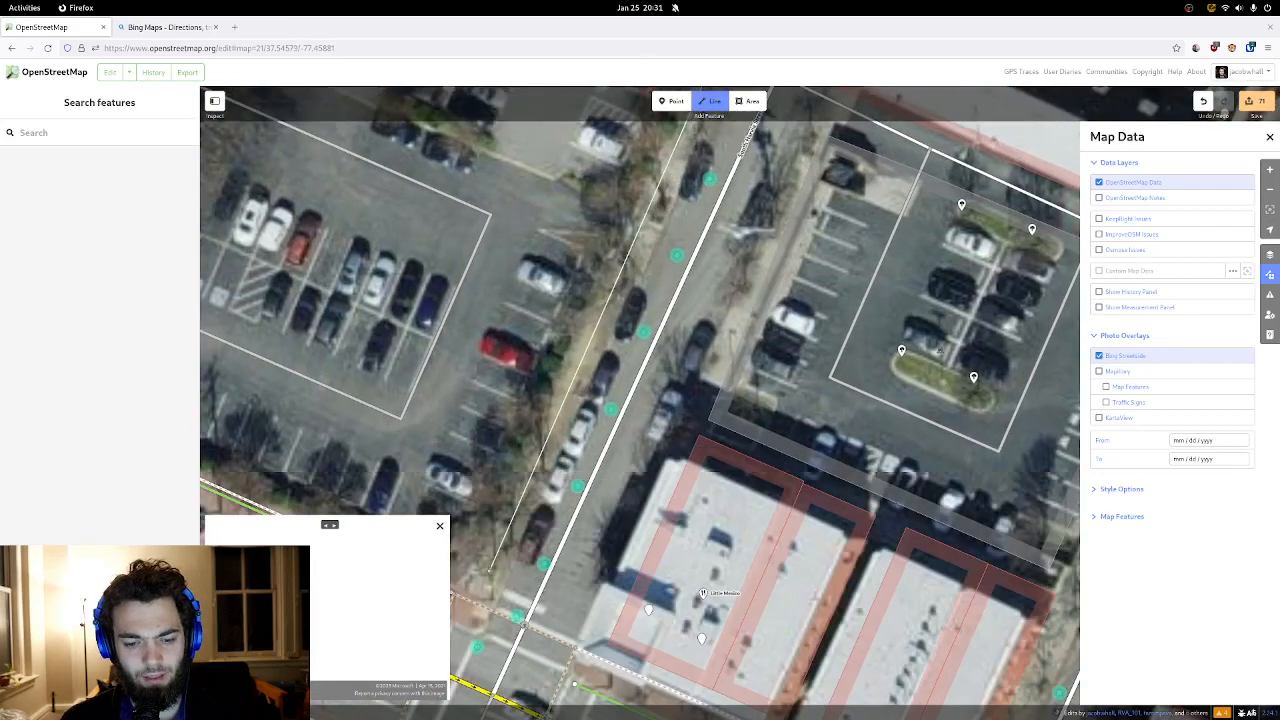
{"action": "left_click_drag", "start_coordinate": [490, 570], "coordinate": [558, 425]}
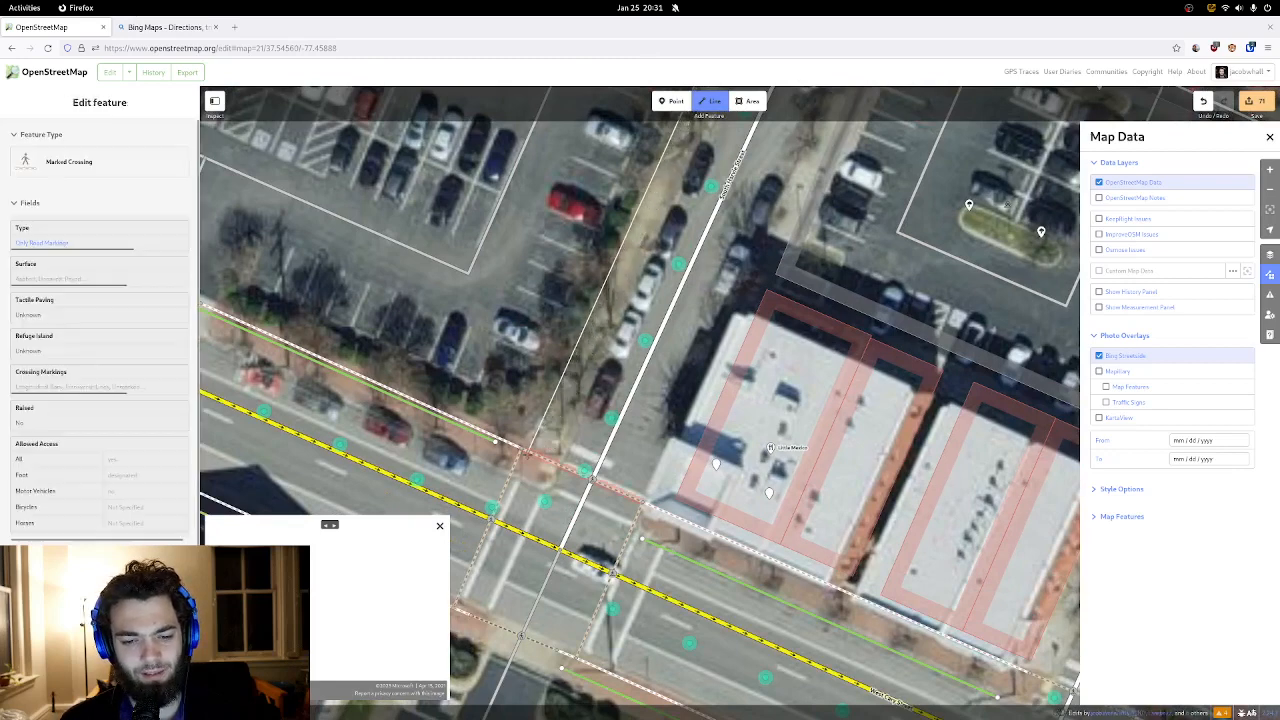
{"action": "double_click", "coordinate": [665, 162]}
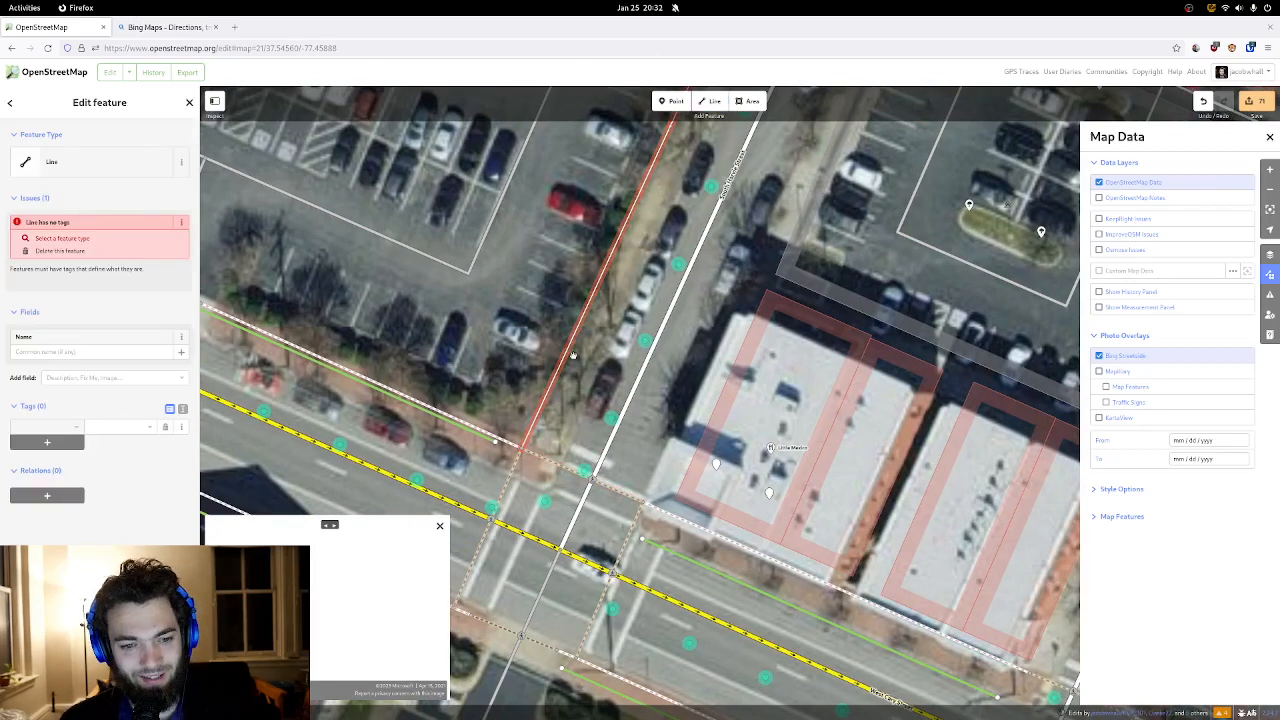
Step: Review the new line down to West Cary Street and back, then bring up its feature types
{"action": "left_click_drag", "start_coordinate": [596, 348], "coordinate": [514, 305]}
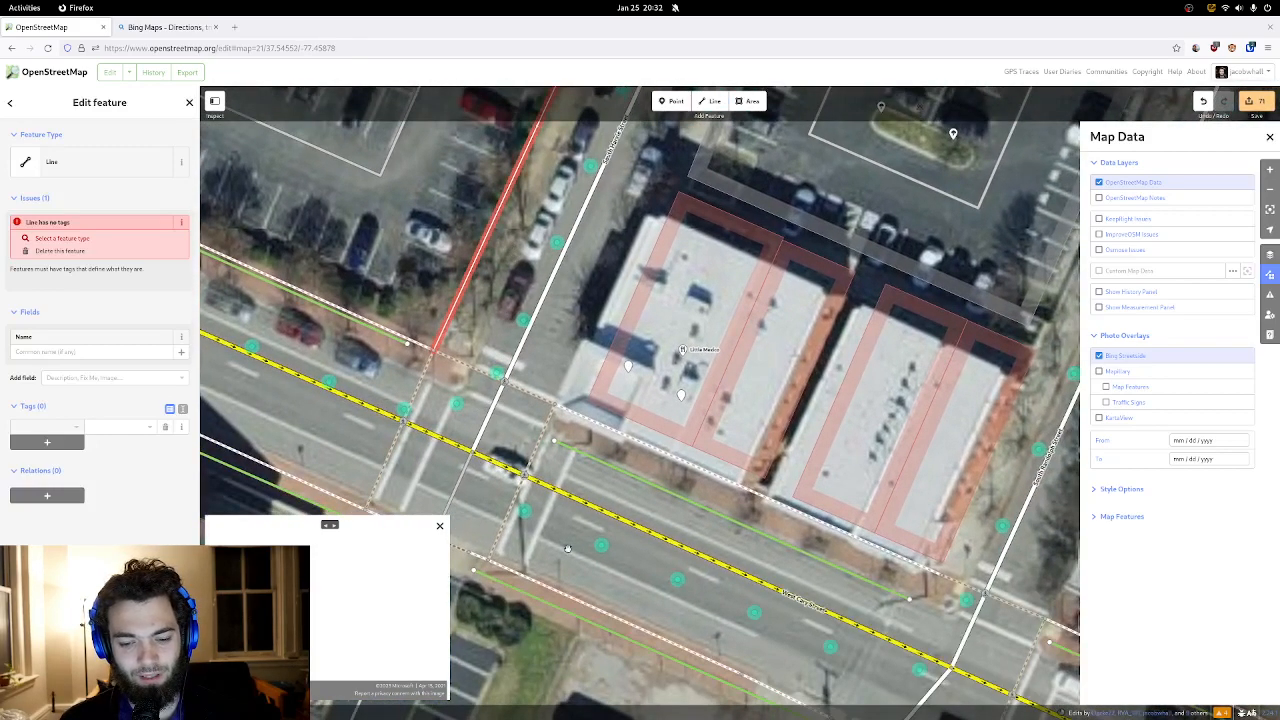
{"action": "left_click_drag", "start_coordinate": [495, 411], "coordinate": [510, 375]}
{"action": "scroll", "coordinate": [619, 512], "scroll_direction": "up", "scroll_amount": 3}
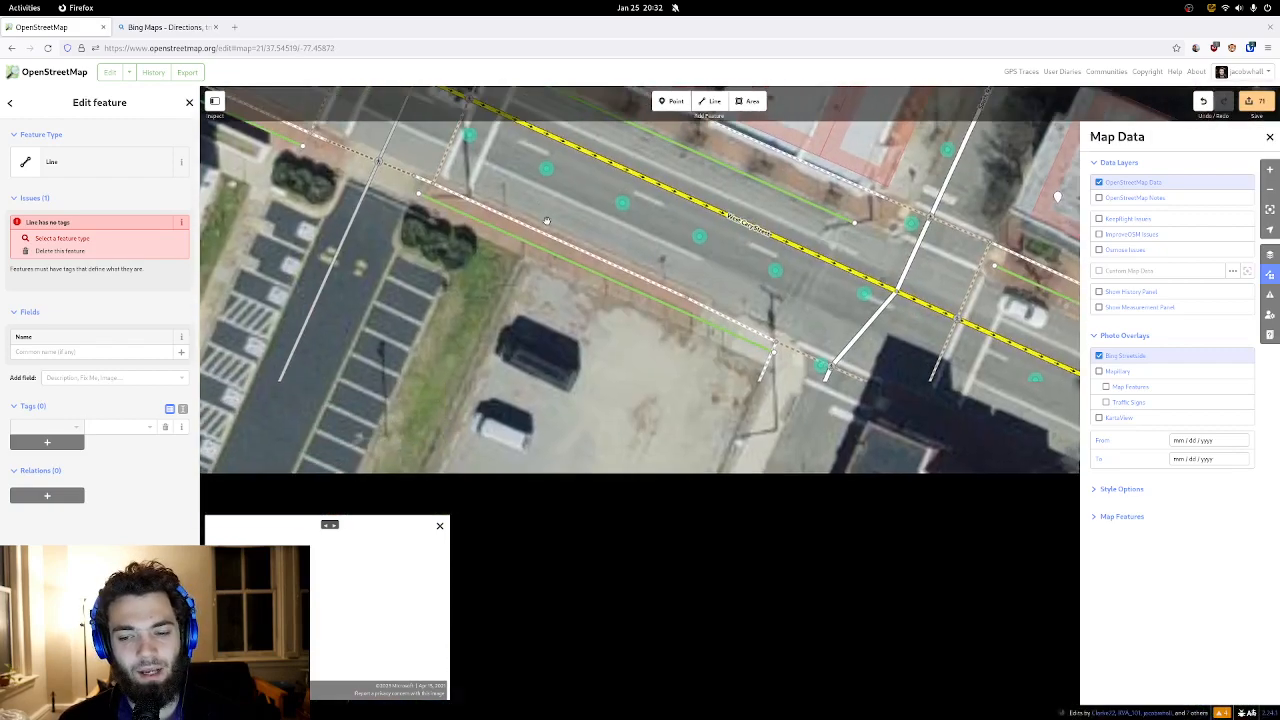
{"action": "left_click_drag", "start_coordinate": [653, 451], "coordinate": [620, 329]}
{"action": "scroll", "coordinate": [620, 329], "scroll_direction": "down", "scroll_amount": 3}
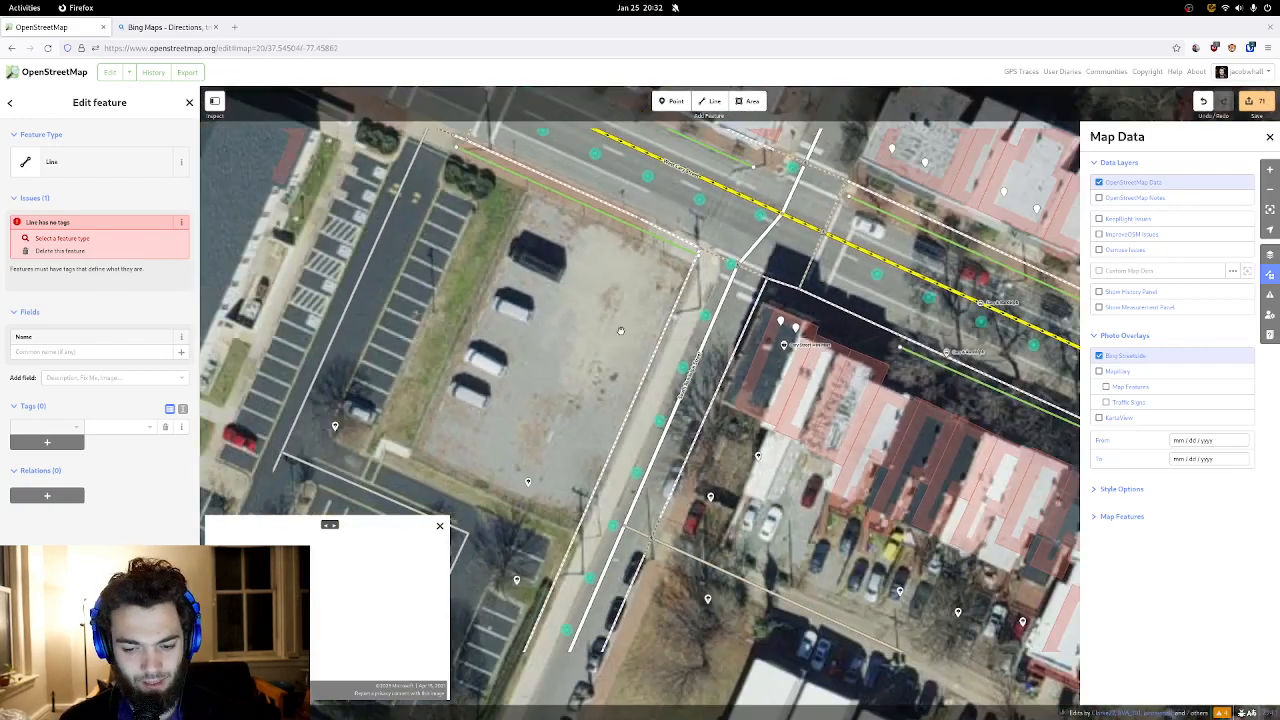
{"action": "scroll", "coordinate": [600, 300], "scroll_direction": "up", "scroll_amount": 1}
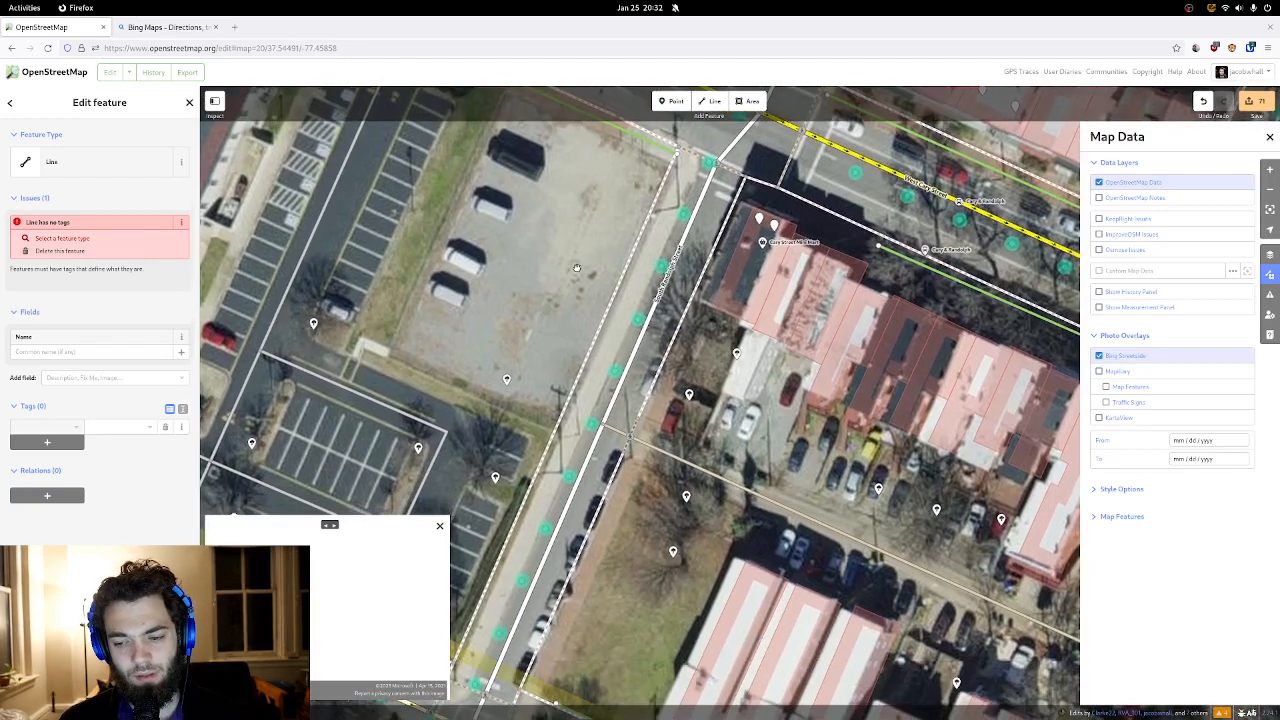
{"action": "left_click_drag", "start_coordinate": [577, 272], "coordinate": [580, 412]}
{"action": "left_click_drag", "start_coordinate": [596, 303], "coordinate": [520, 358]}
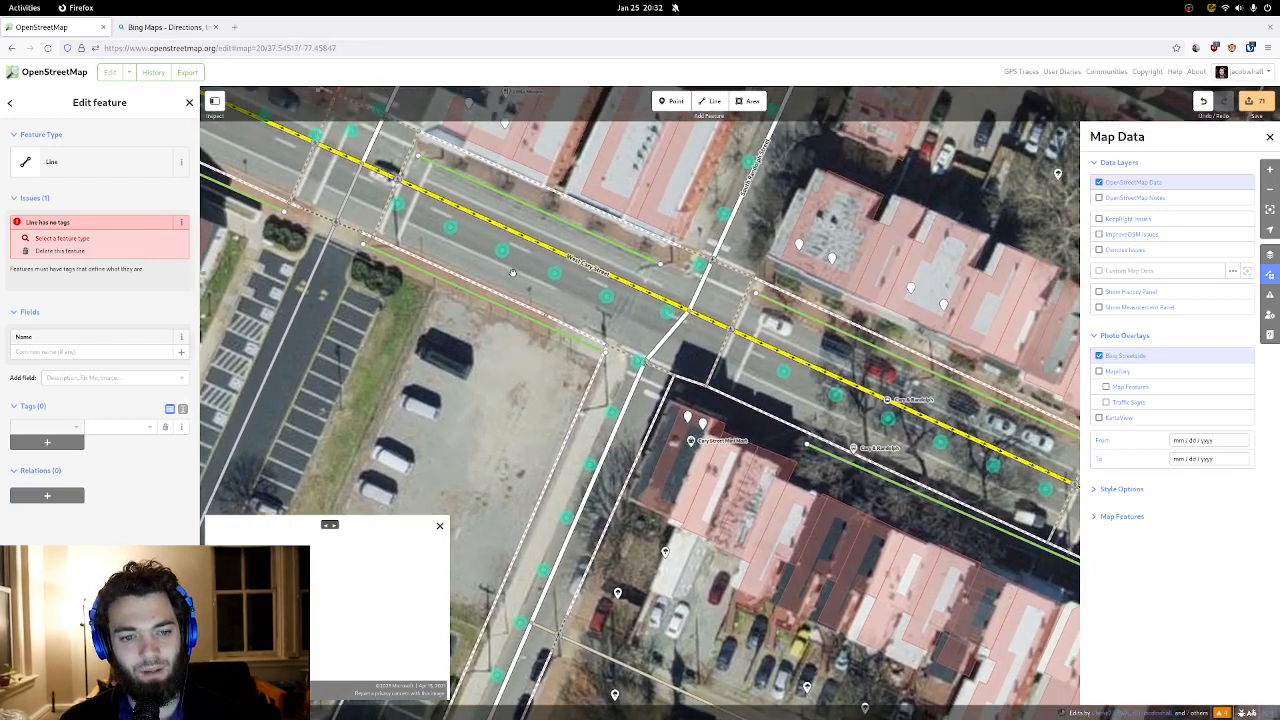
{"action": "left_click_drag", "start_coordinate": [513, 273], "coordinate": [618, 458]}
{"action": "left_click_drag", "start_coordinate": [580, 205], "coordinate": [542, 476]}
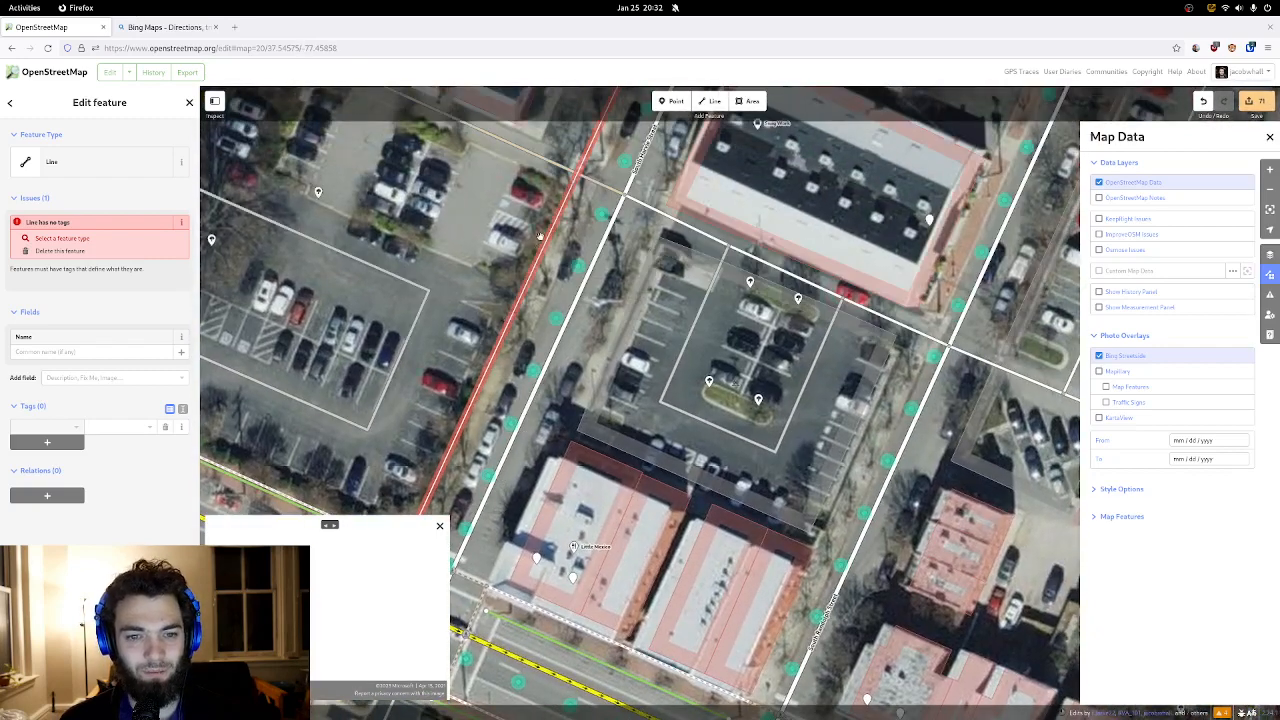
{"action": "left_click_drag", "start_coordinate": [540, 236], "coordinate": [486, 498]}
{"action": "left_click", "coordinate": [105, 162]}
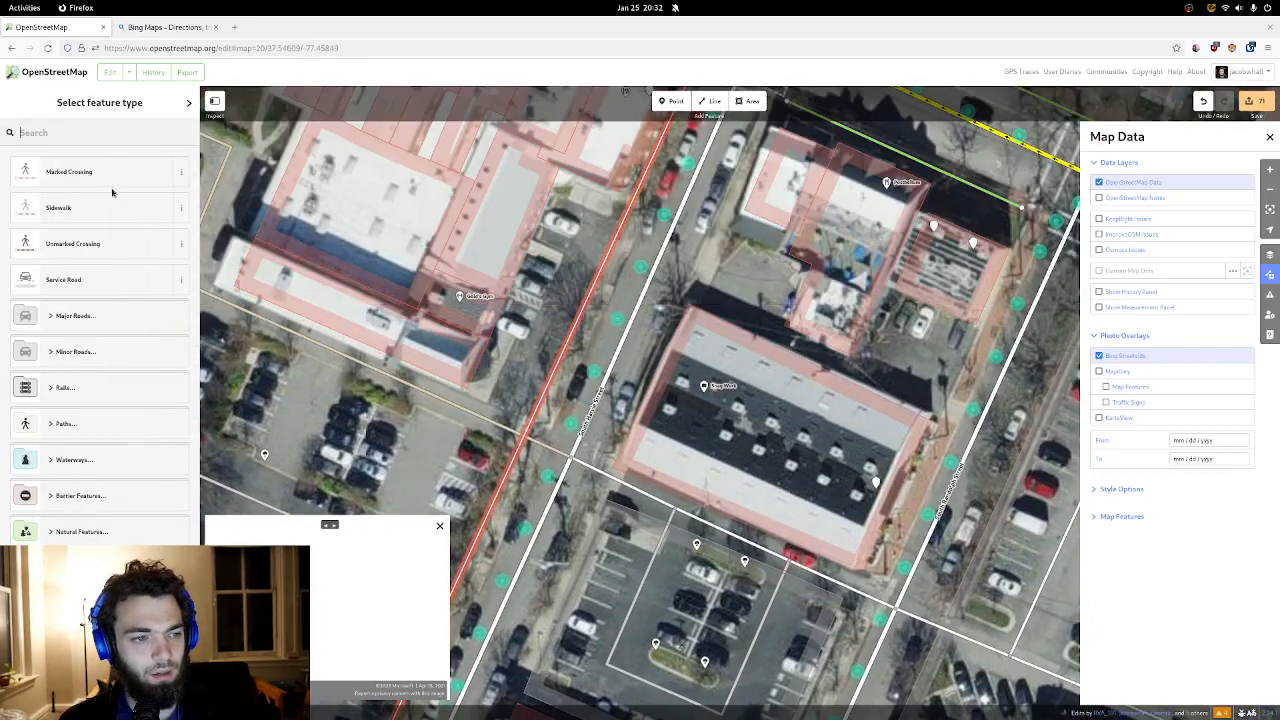
Step: Tag the new line as a Sidewalk and connect it to the alley it crosses
{"action": "left_click", "coordinate": [119, 203]}
{"action": "left_click_drag", "start_coordinate": [617, 294], "coordinate": [532, 519]}
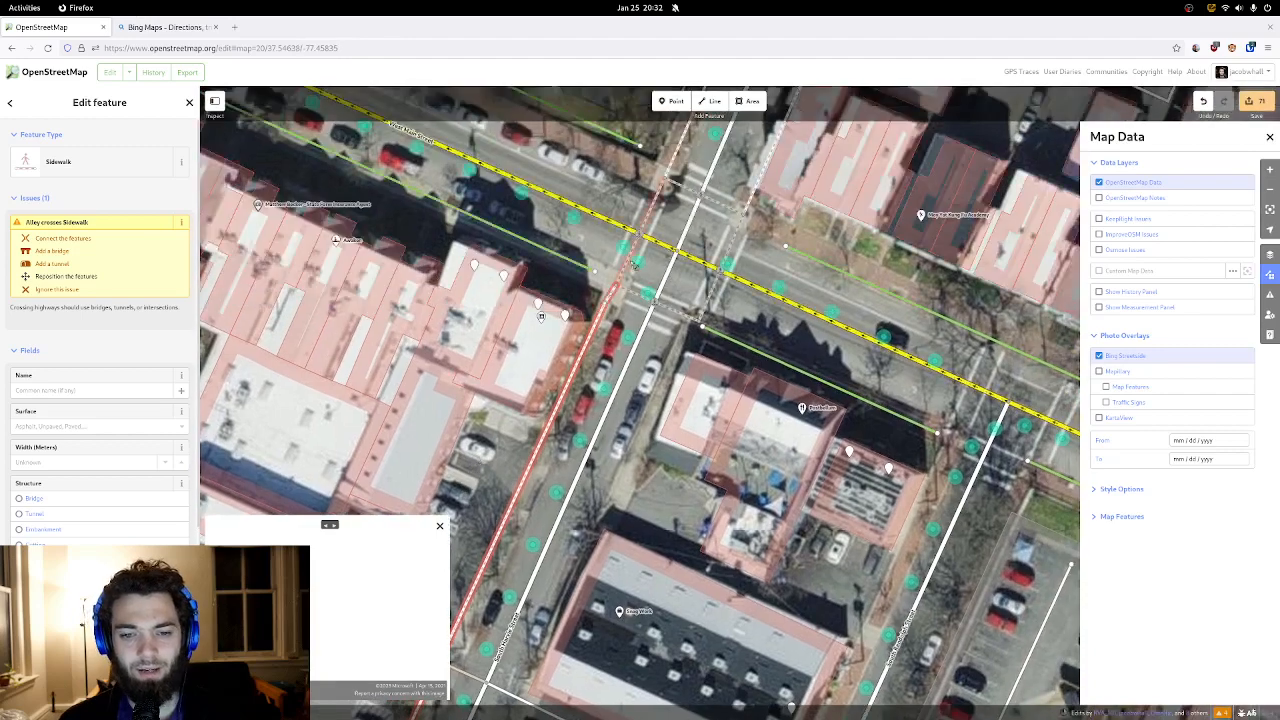
{"action": "scroll", "coordinate": [614, 301], "scroll_direction": "up", "scroll_amount": 3}
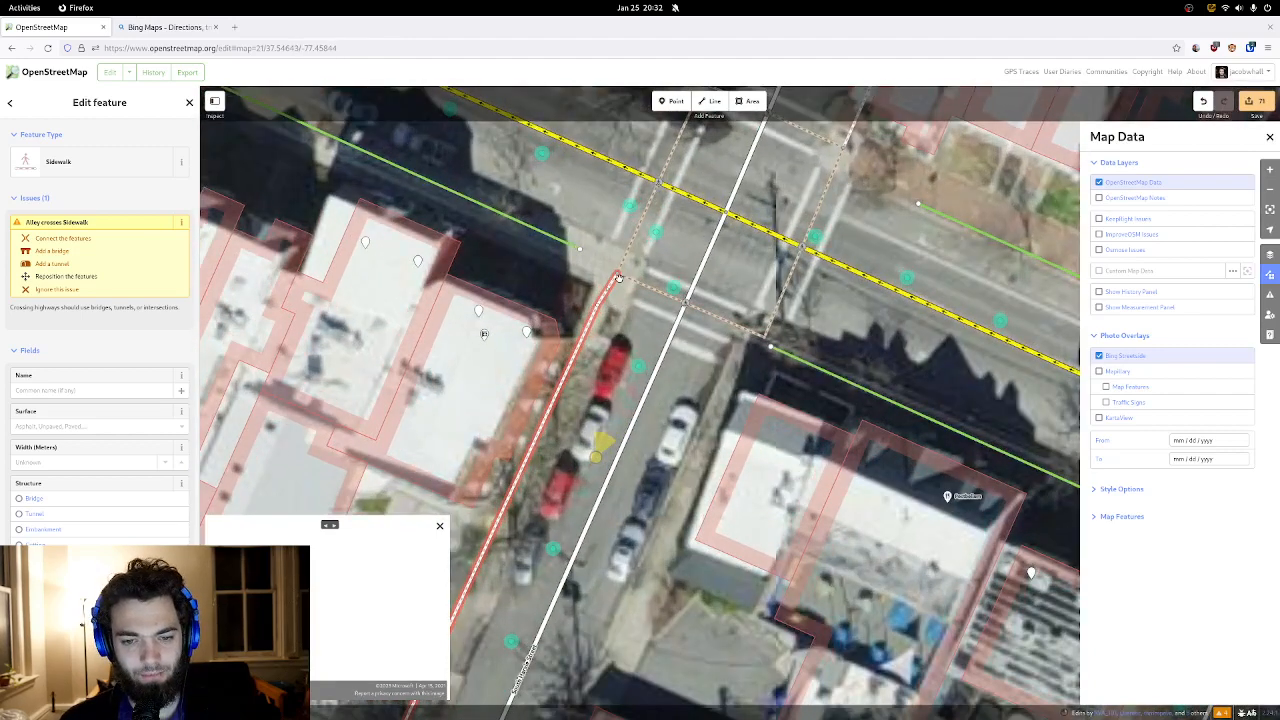
{"action": "left_click", "coordinate": [623, 281], "text": "shift"}
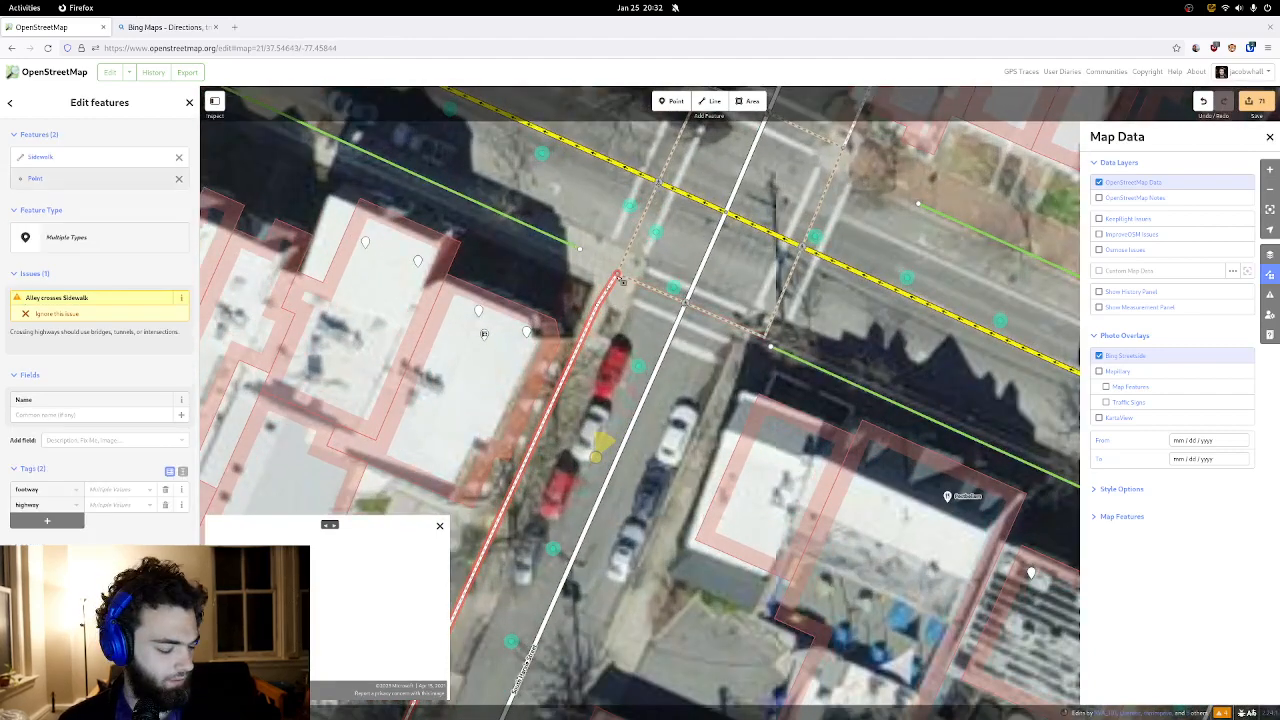
{"action": "left_click", "coordinate": [617, 283]}
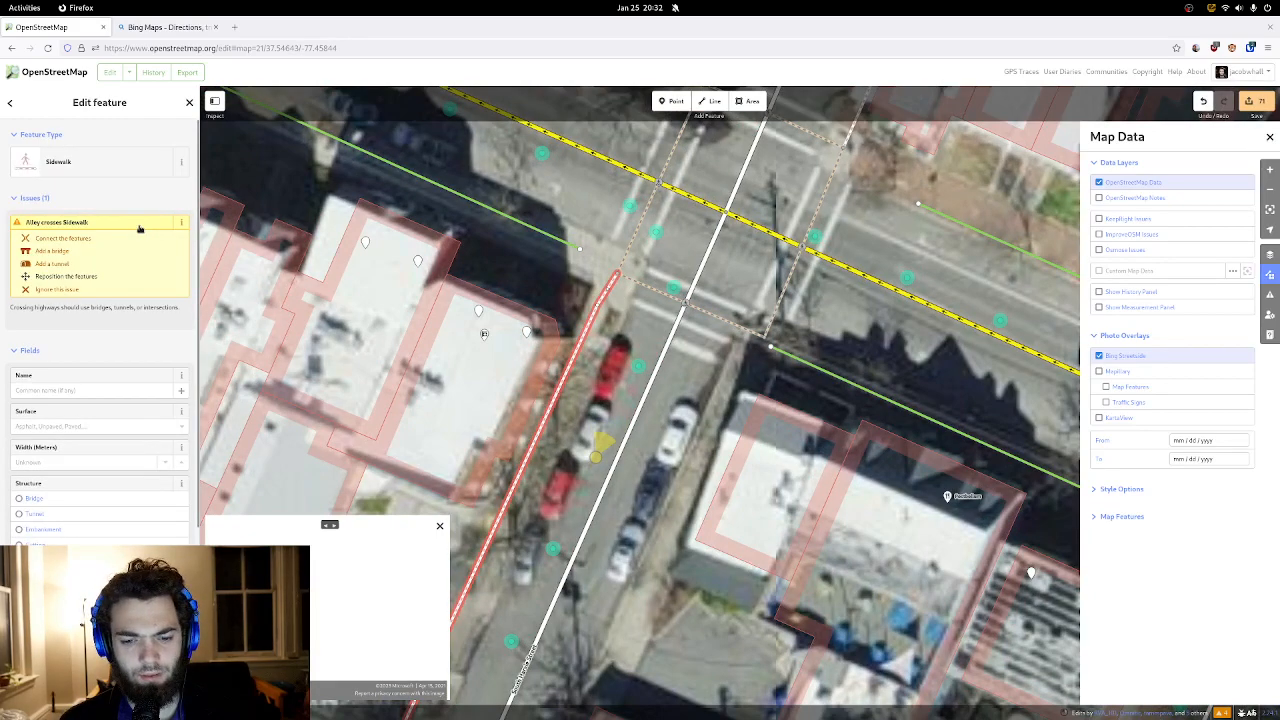
{"action": "scroll", "coordinate": [342, 373], "scroll_direction": "down", "scroll_amount": 5}
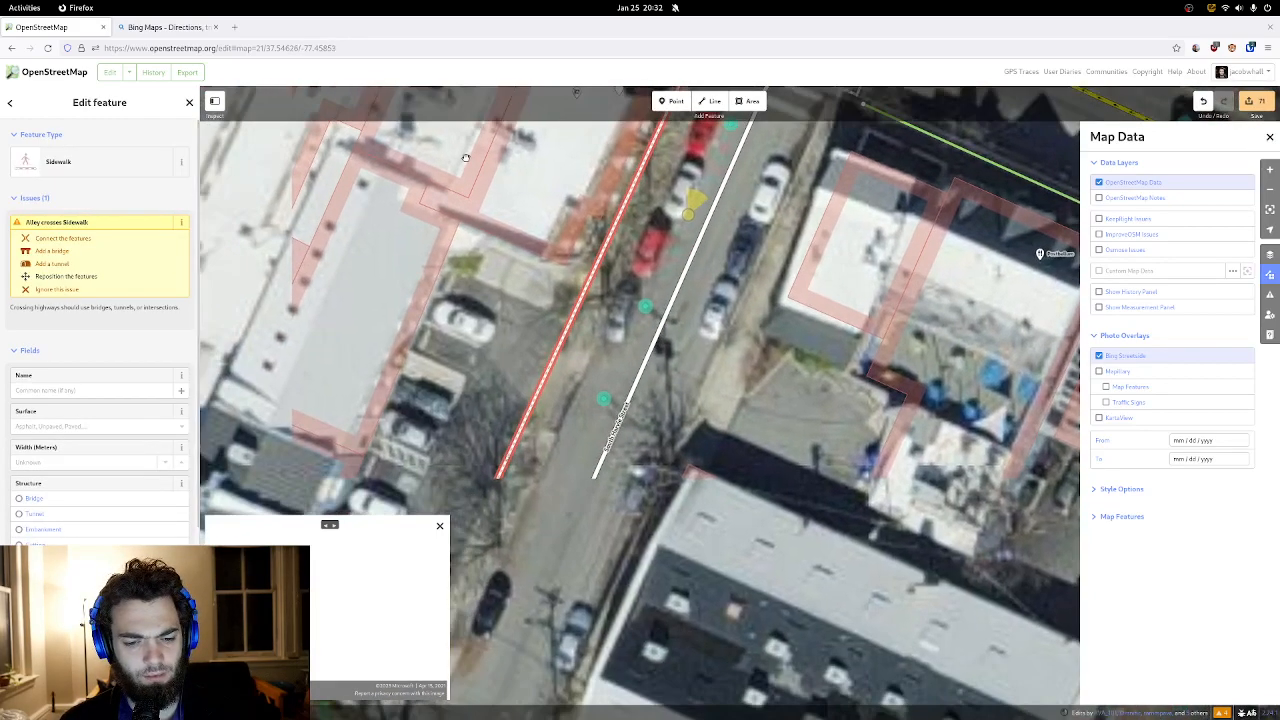
{"action": "left_click", "coordinate": [170, 246]}
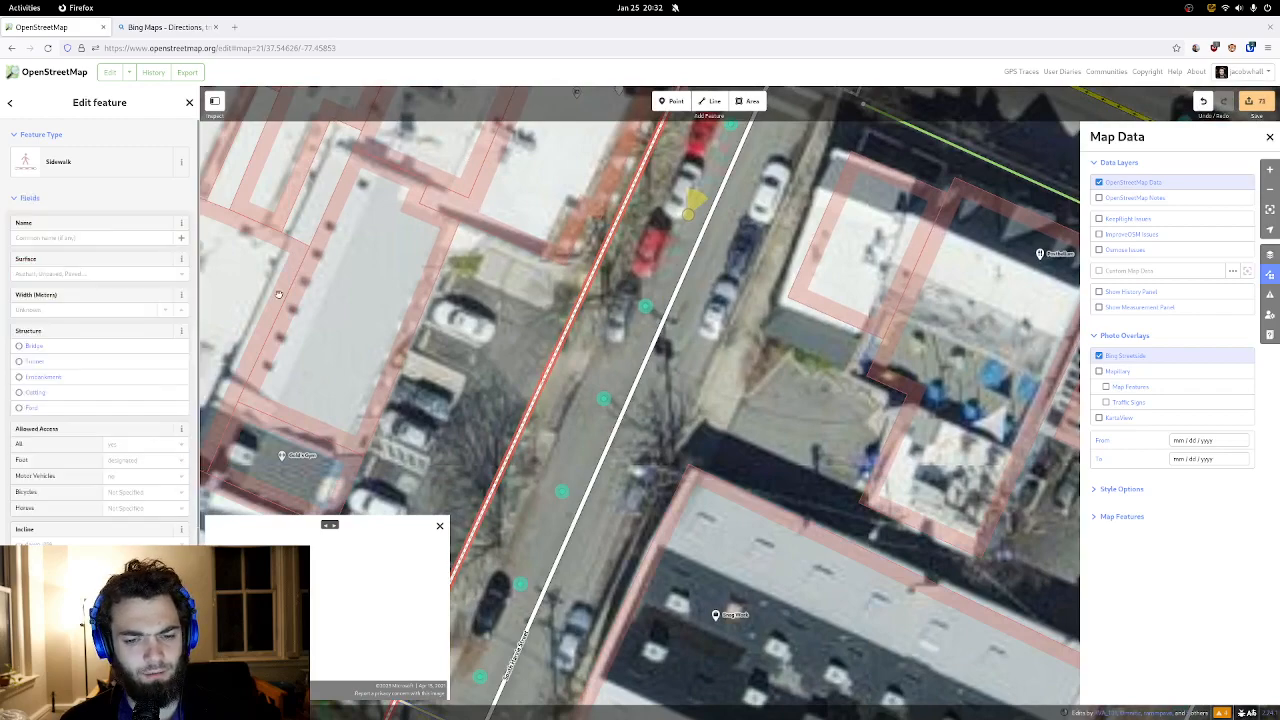
Step: Start a new sidewalk line from the existing sidewalk's end along the block
{"action": "scroll", "coordinate": [524, 328], "scroll_direction": "up", "scroll_amount": 5}
{"action": "scroll", "coordinate": [640, 400], "scroll_direction": "up", "scroll_amount": 2}
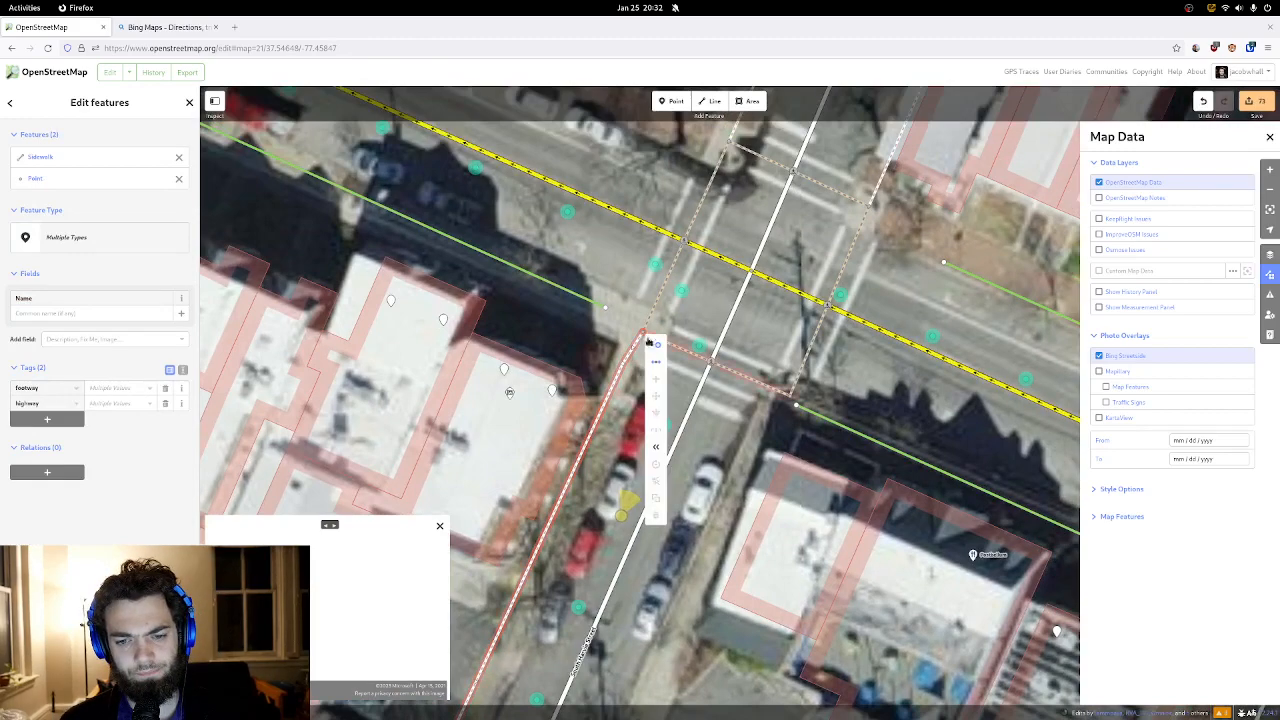
{"action": "key", "text": "2"}
{"action": "left_click", "coordinate": [645, 338]}
{"action": "scroll", "coordinate": [362, 190], "scroll_direction": "up", "scroll_amount": 5}
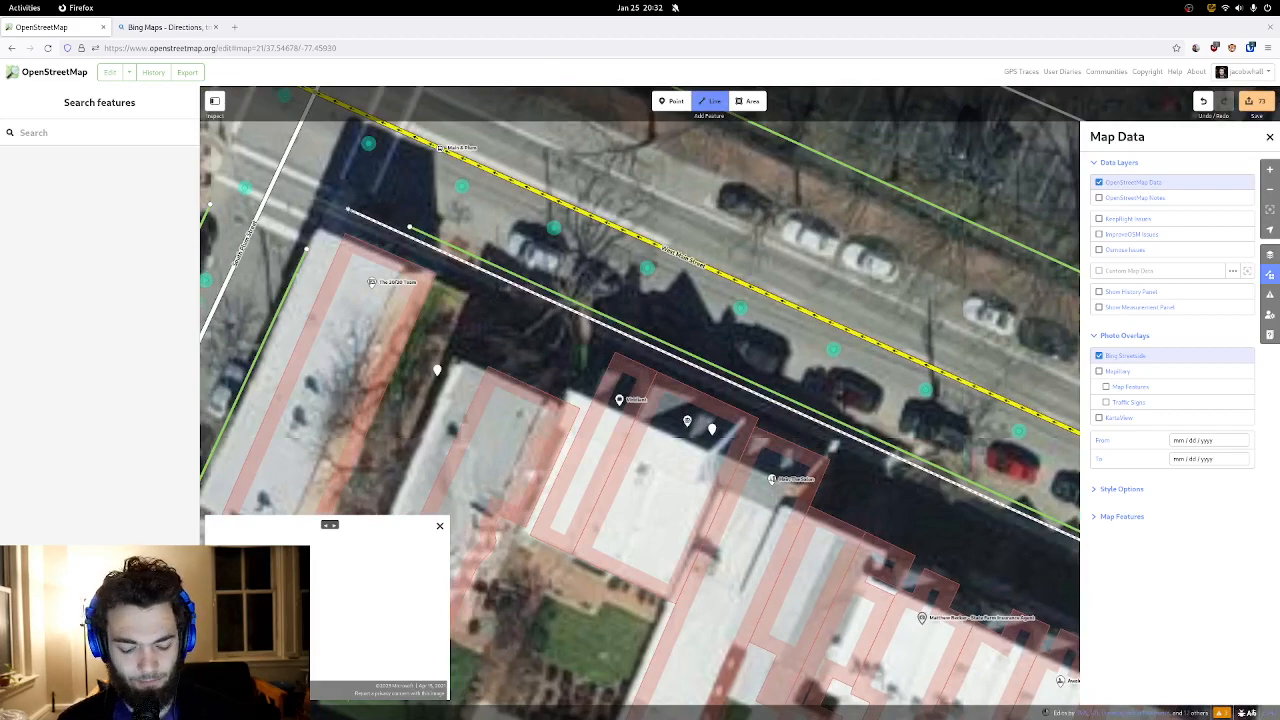
Step: Finish the new sidewalk along the block and move to the next corner
{"action": "double_click", "coordinate": [347, 210]}
{"action": "left_click_drag", "start_coordinate": [408, 199], "coordinate": [572, 326]}
{"action": "left_click_drag", "start_coordinate": [597, 238], "coordinate": [613, 294]}
Step: Draw a Marked Crossing over West Main Street from the sidewalk corner and connect it
{"action": "left_click", "coordinate": [710, 101]}
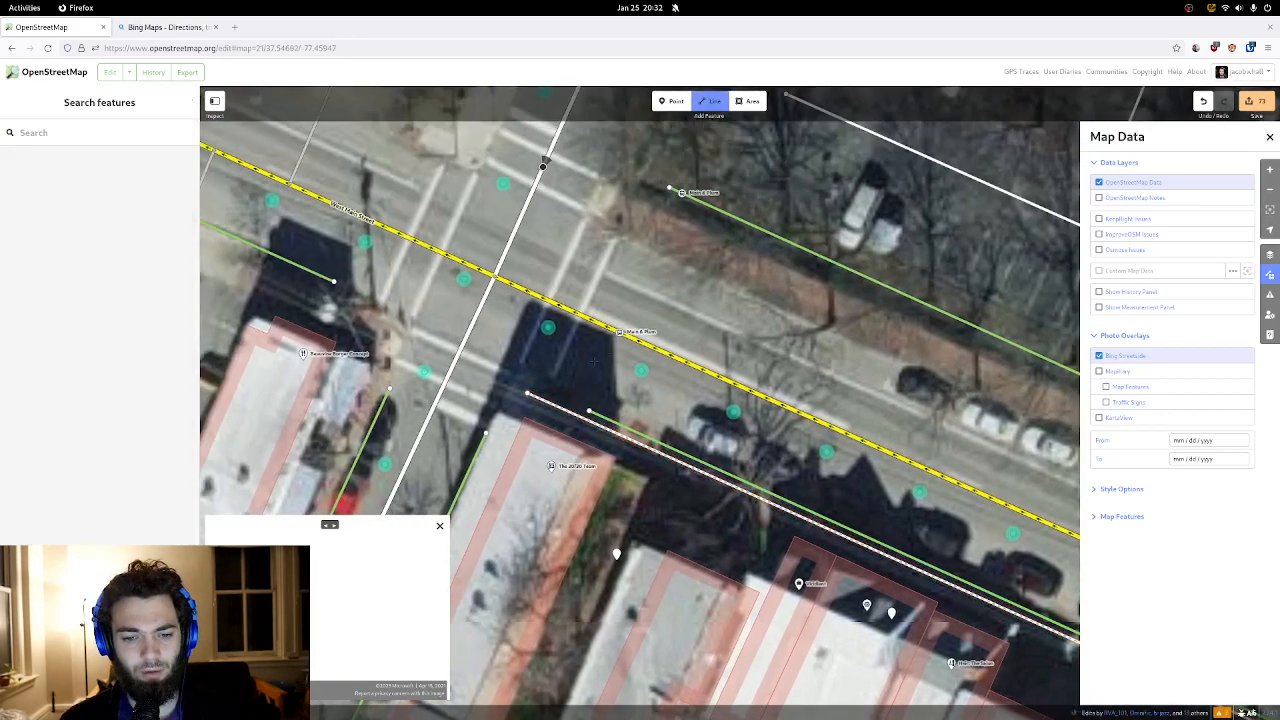
{"action": "left_click", "coordinate": [528, 393]}
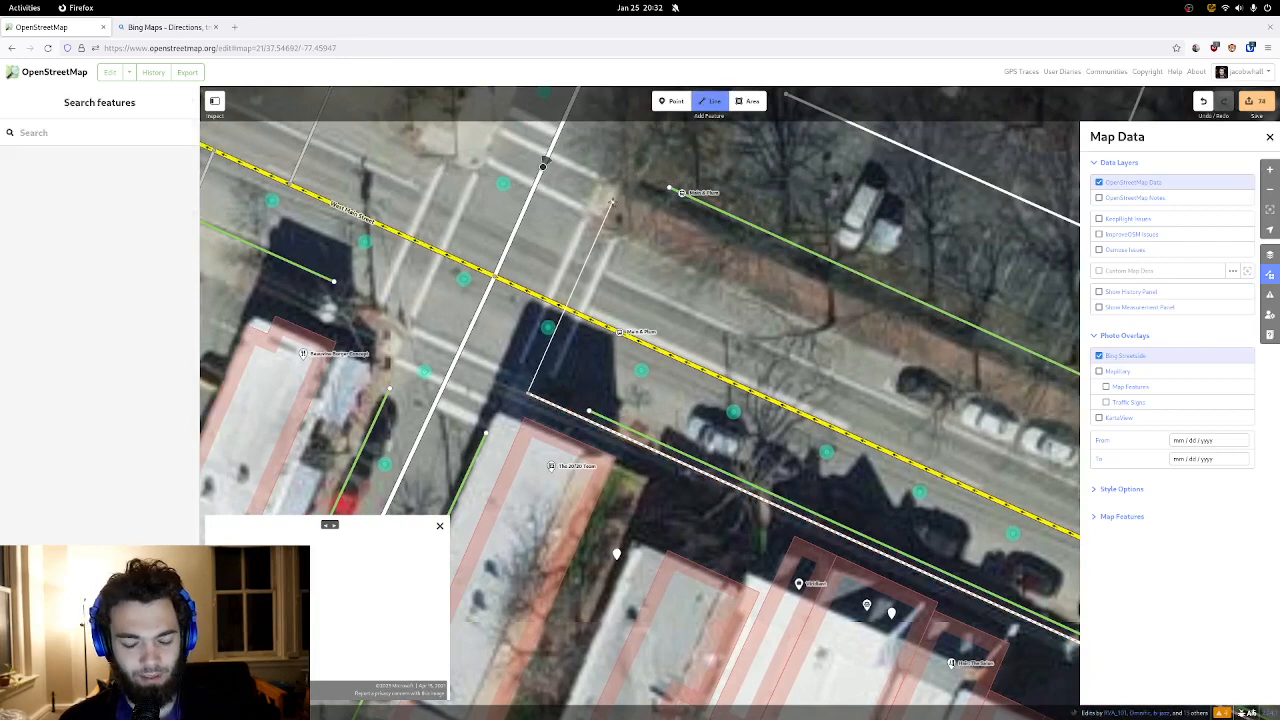
{"action": "double_click", "coordinate": [610, 204]}
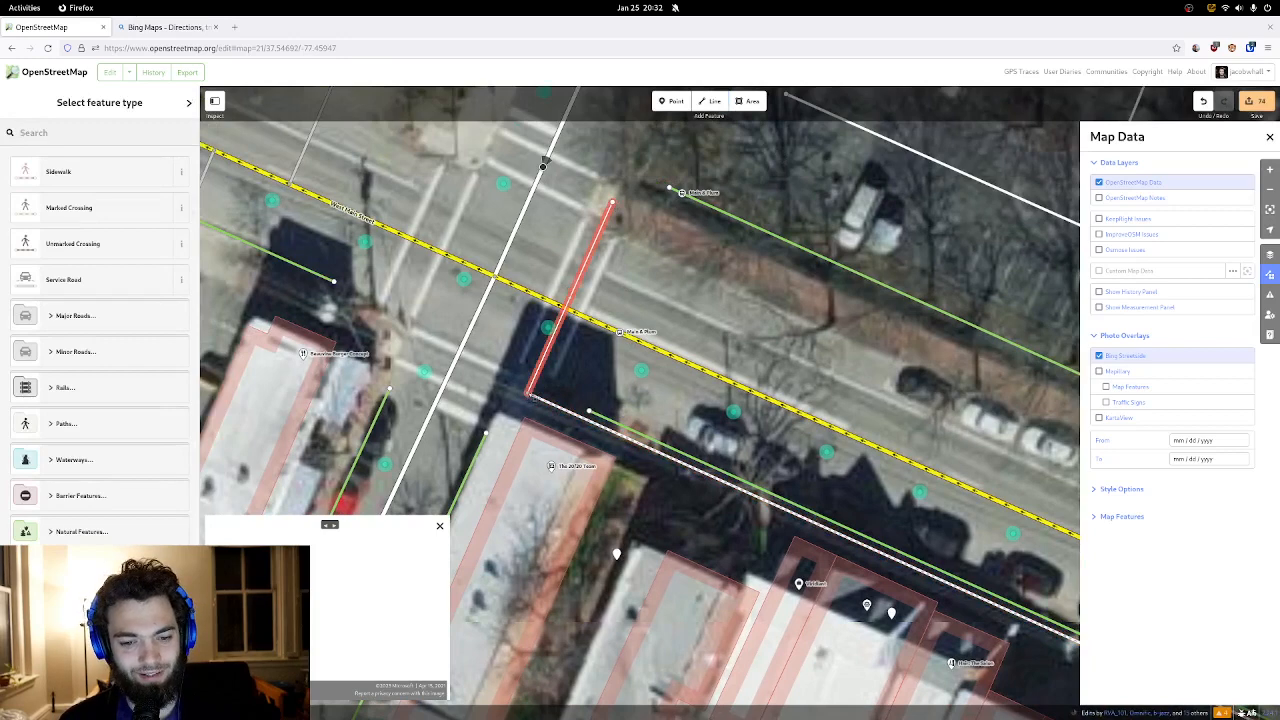
{"action": "key", "text": "Escape"}
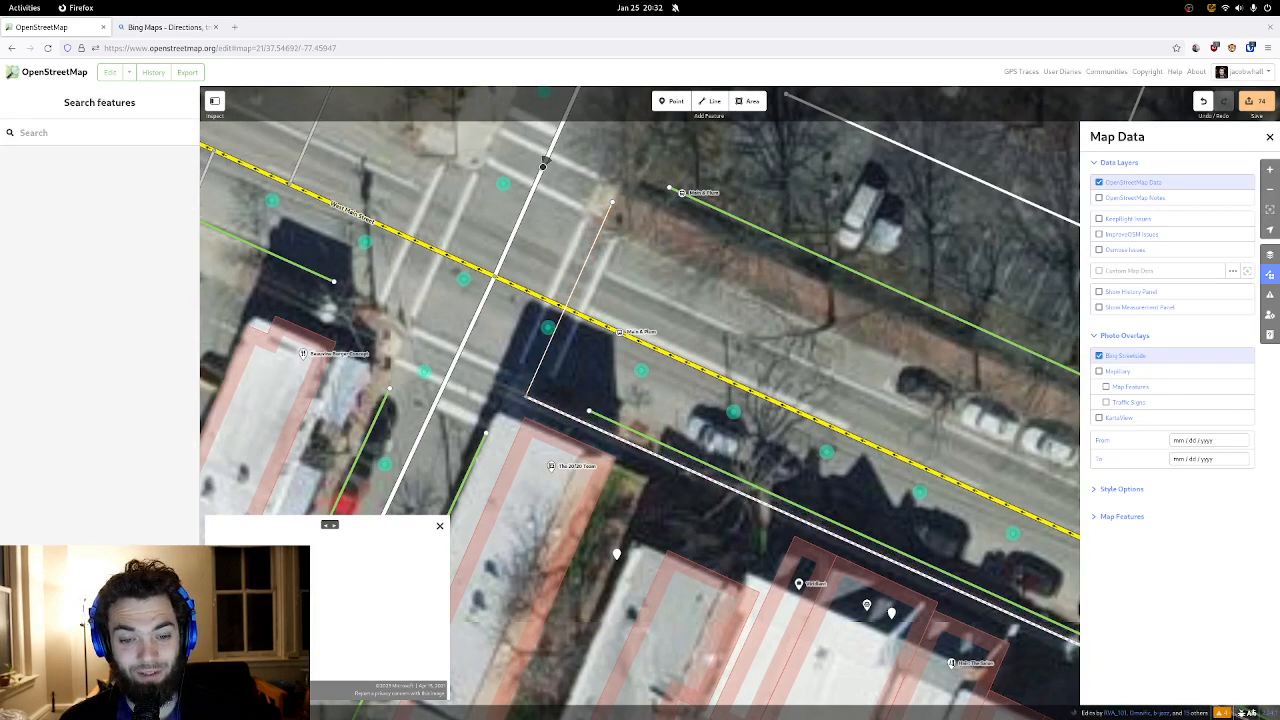
{"action": "left_click", "coordinate": [535, 378]}
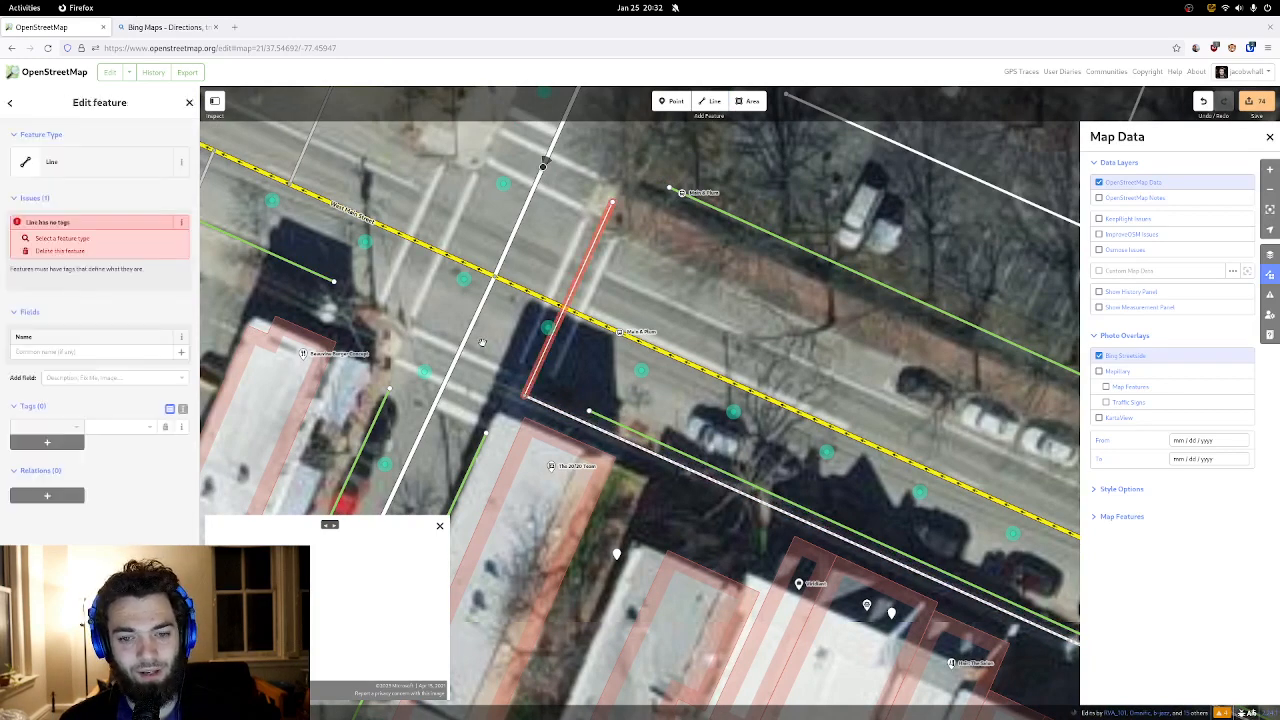
{"action": "left_click", "coordinate": [136, 161]}
{"action": "left_click", "coordinate": [130, 173]}
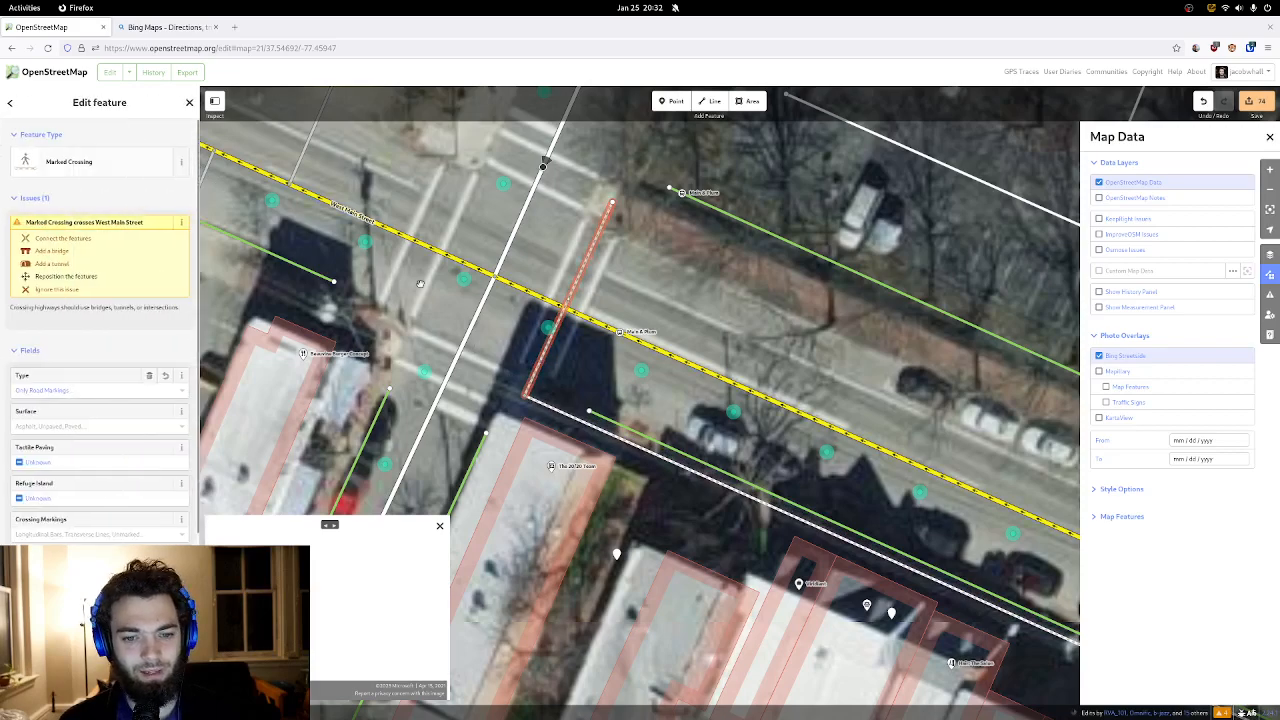
{"action": "left_click", "coordinate": [129, 240]}
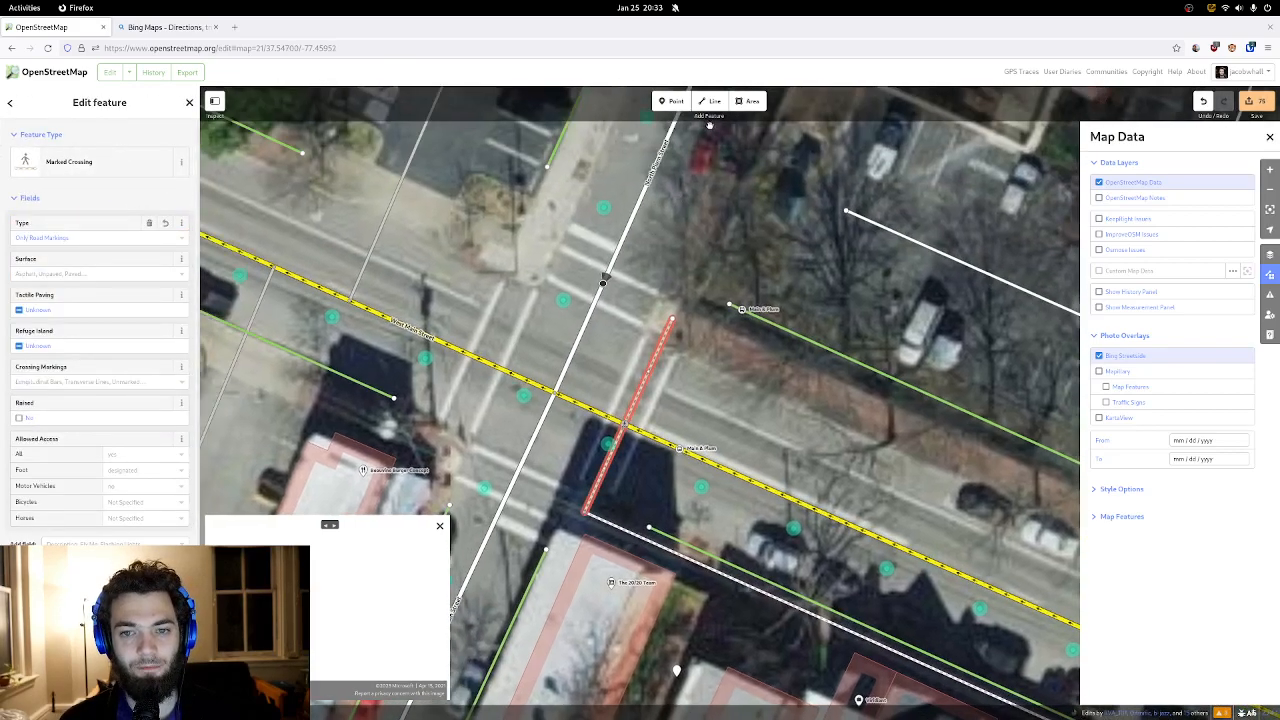
Step: Draw a Marked Crossing across the north side street, ending at the first crossing
{"action": "left_click", "coordinate": [711, 102]}
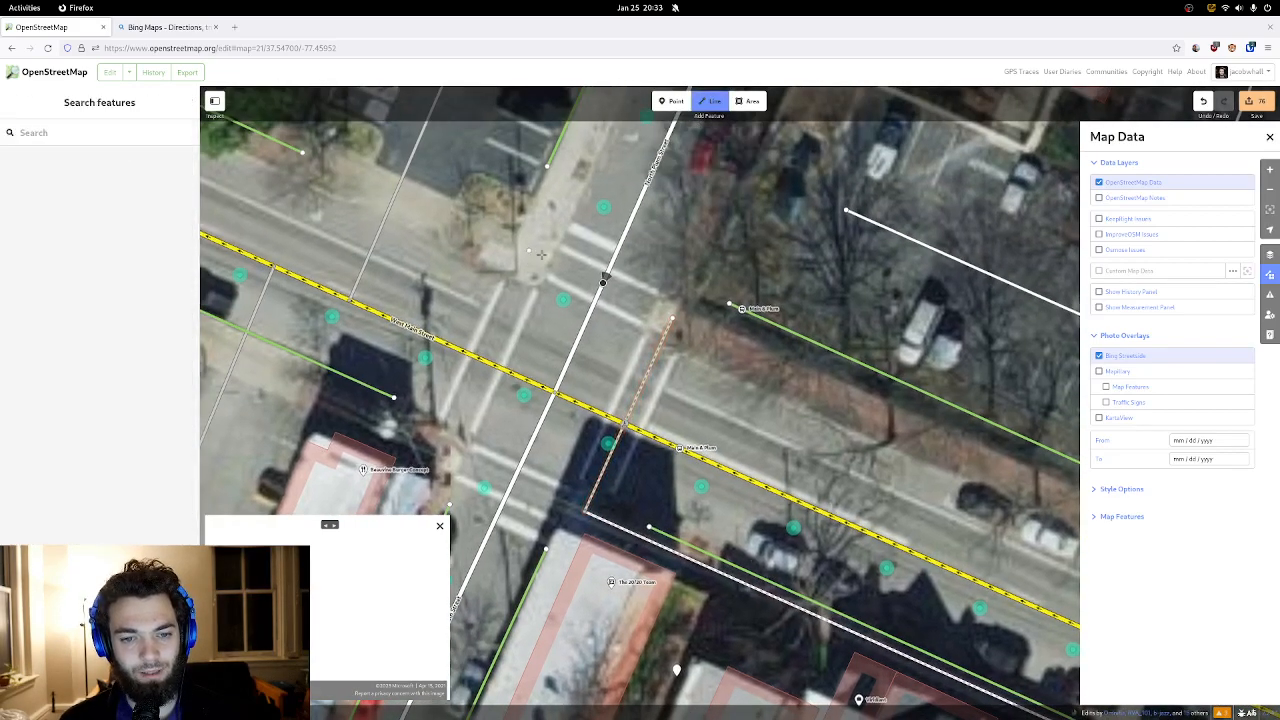
{"action": "left_click", "coordinate": [528, 250]}
{"action": "double_click", "coordinate": [672, 316]}
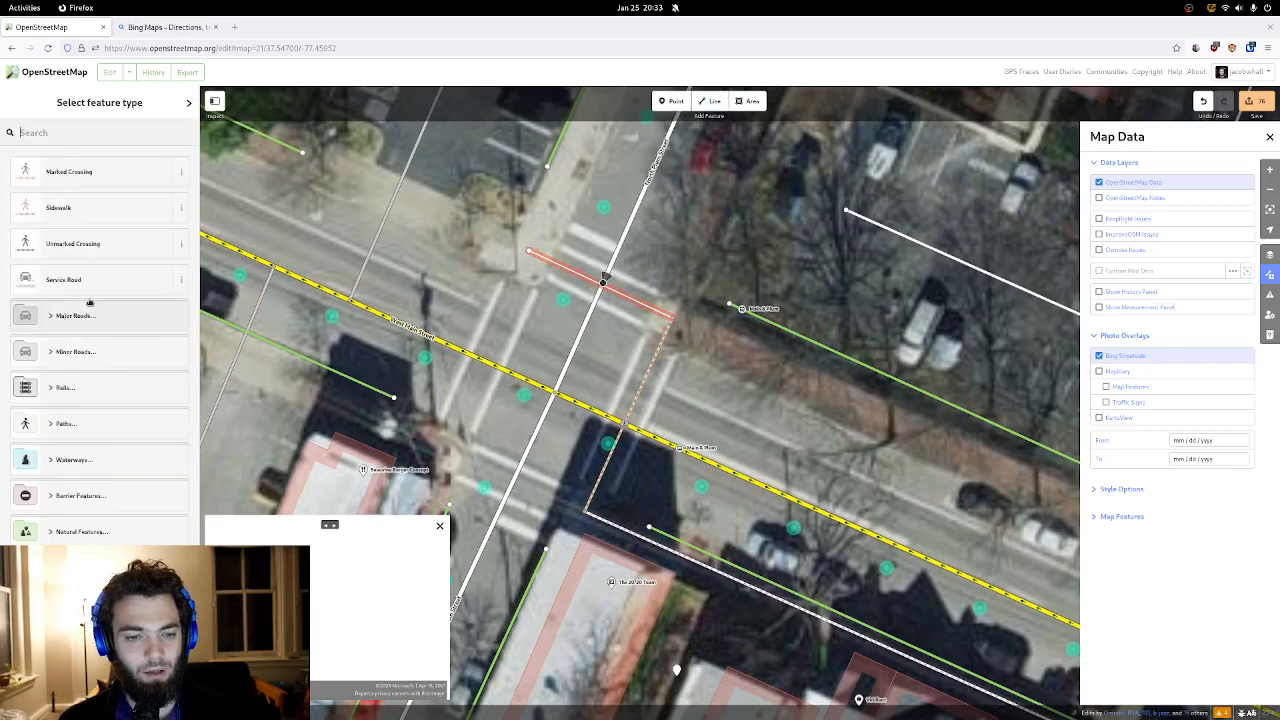
{"action": "left_click", "coordinate": [64, 179]}
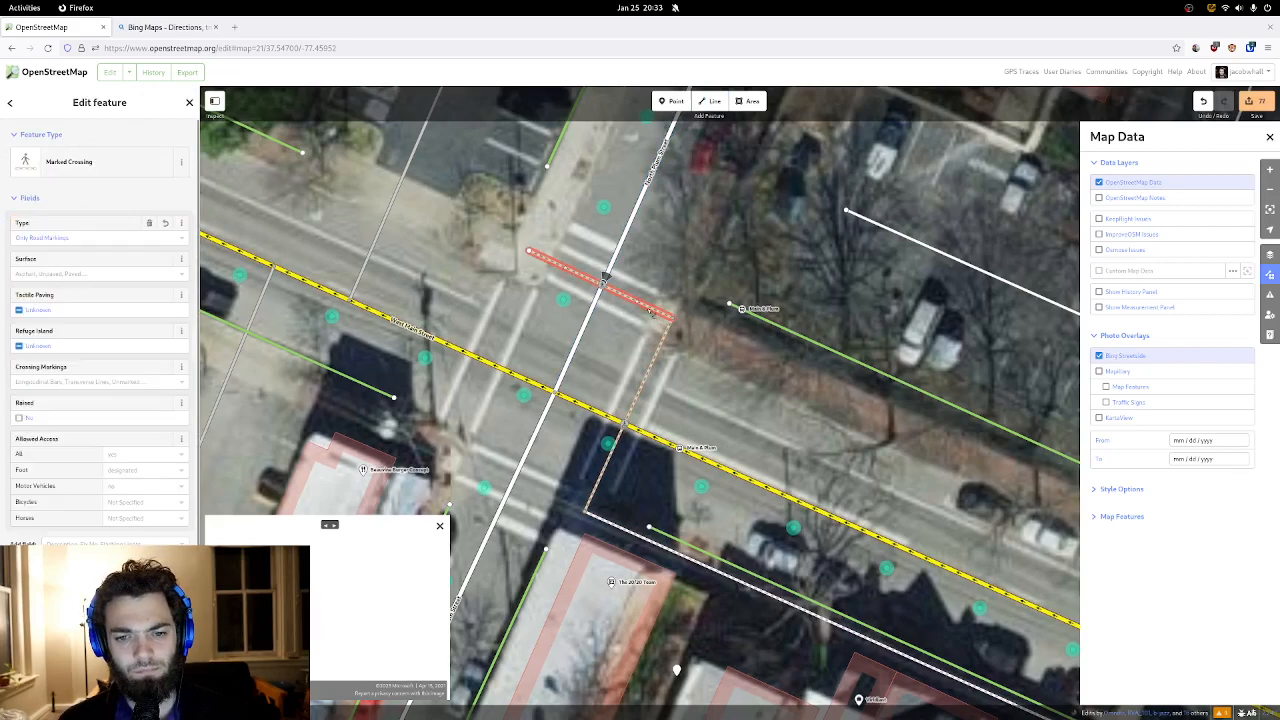
{"action": "scroll", "coordinate": [584, 351], "scroll_direction": "up", "scroll_amount": 5}
{"action": "scroll", "coordinate": [584, 351], "scroll_direction": "down", "scroll_amount": 5}
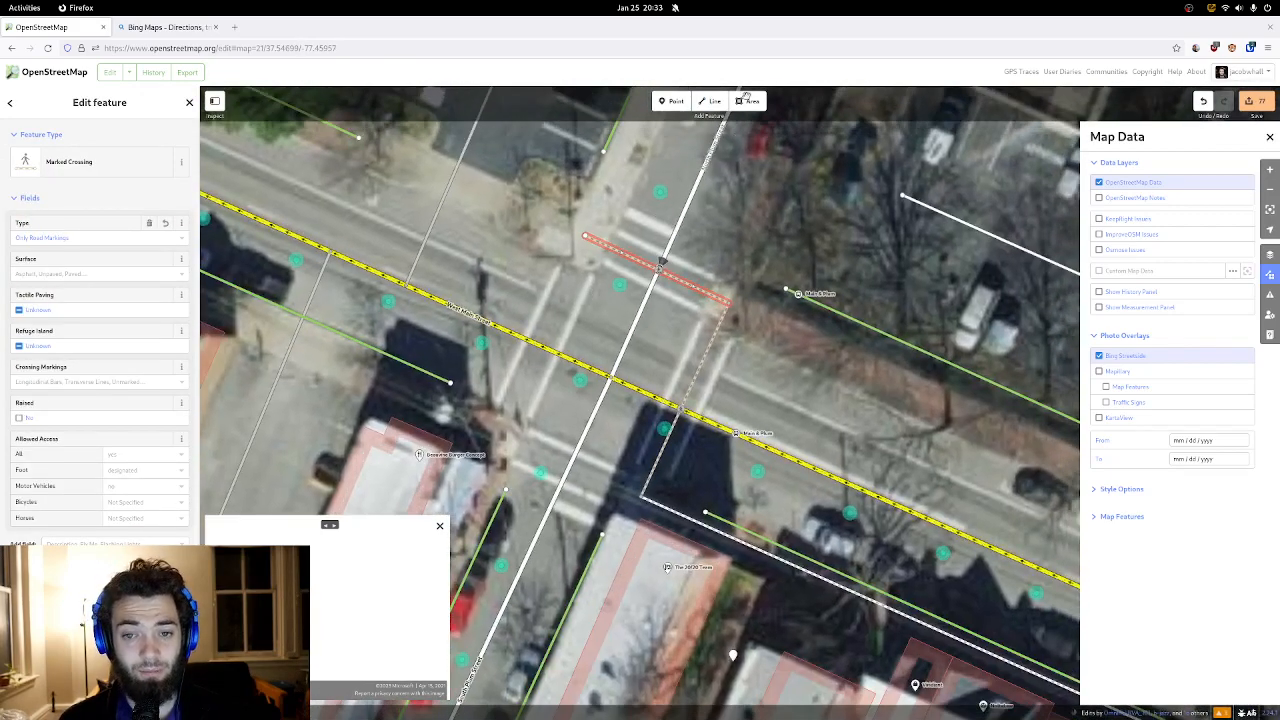
Step: Add a second Marked Crossing over West Main Street, connected to the street, and recheck it
{"action": "left_click", "coordinate": [710, 101]}
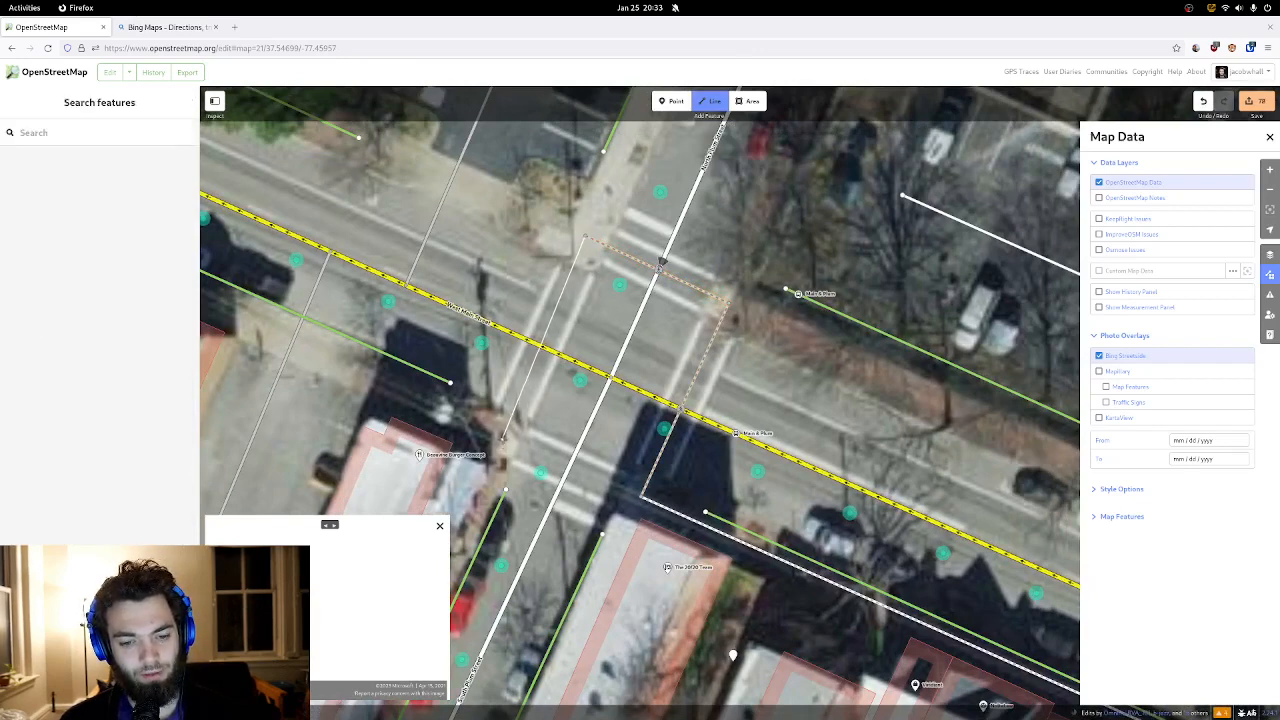
{"action": "left_click", "coordinate": [503, 437]}
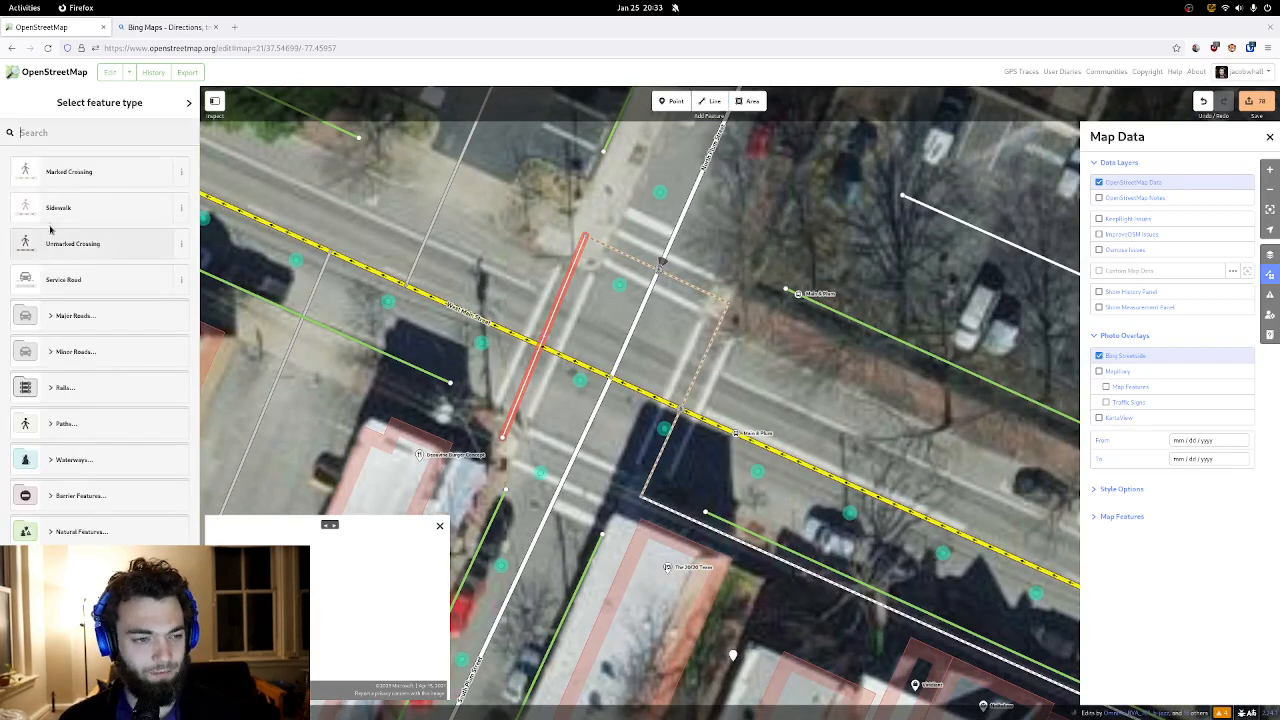
{"action": "left_click", "coordinate": [71, 180]}
{"action": "left_click", "coordinate": [97, 238]}
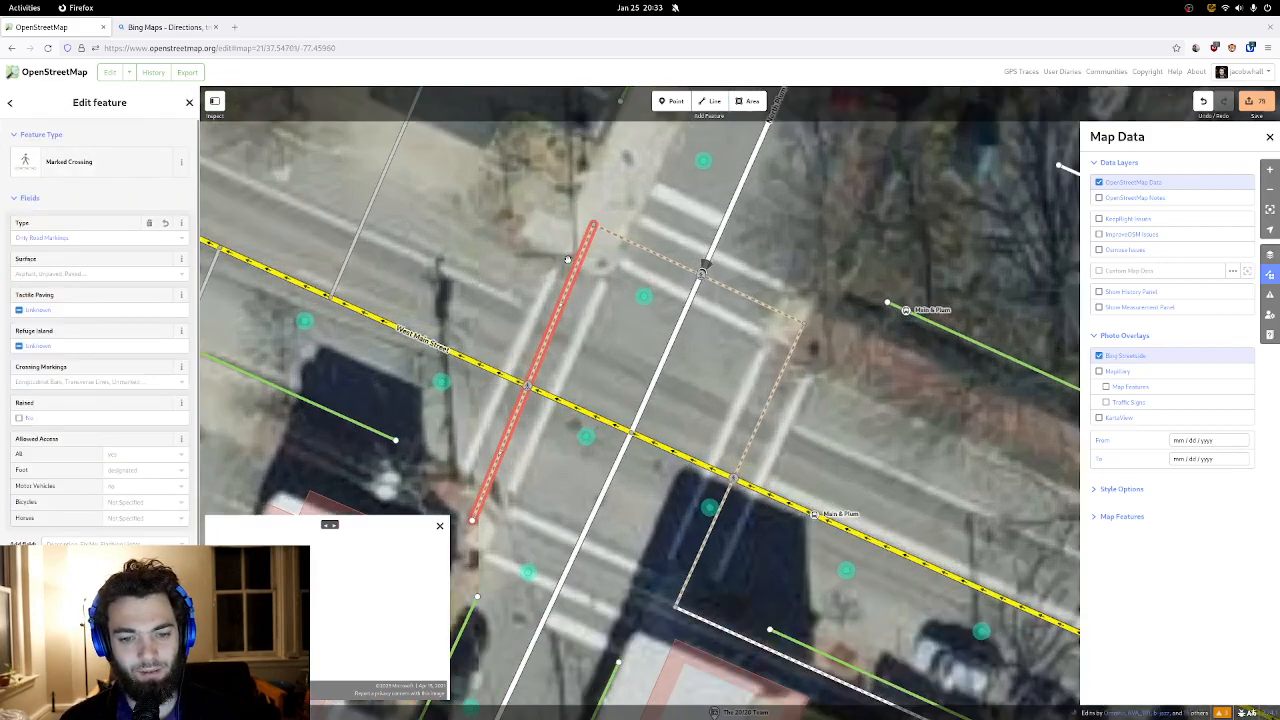
{"action": "key", "text": "Escape"}
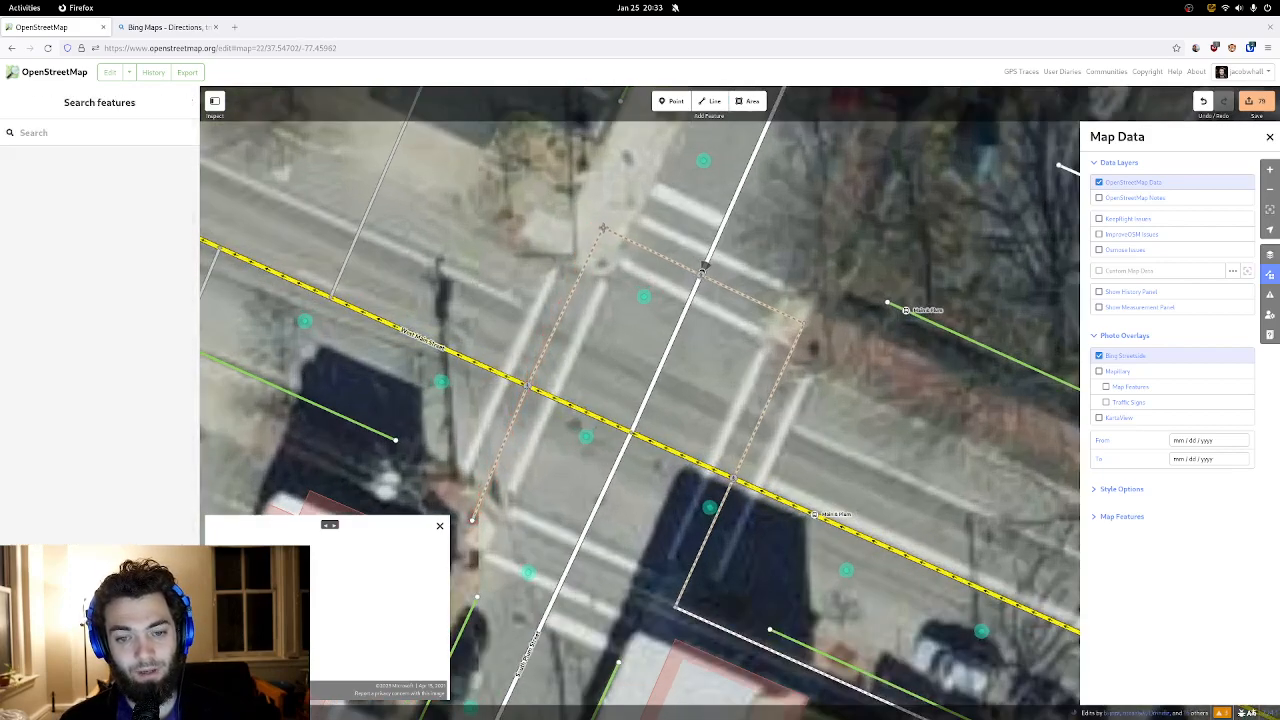
{"action": "left_click", "coordinate": [604, 233]}
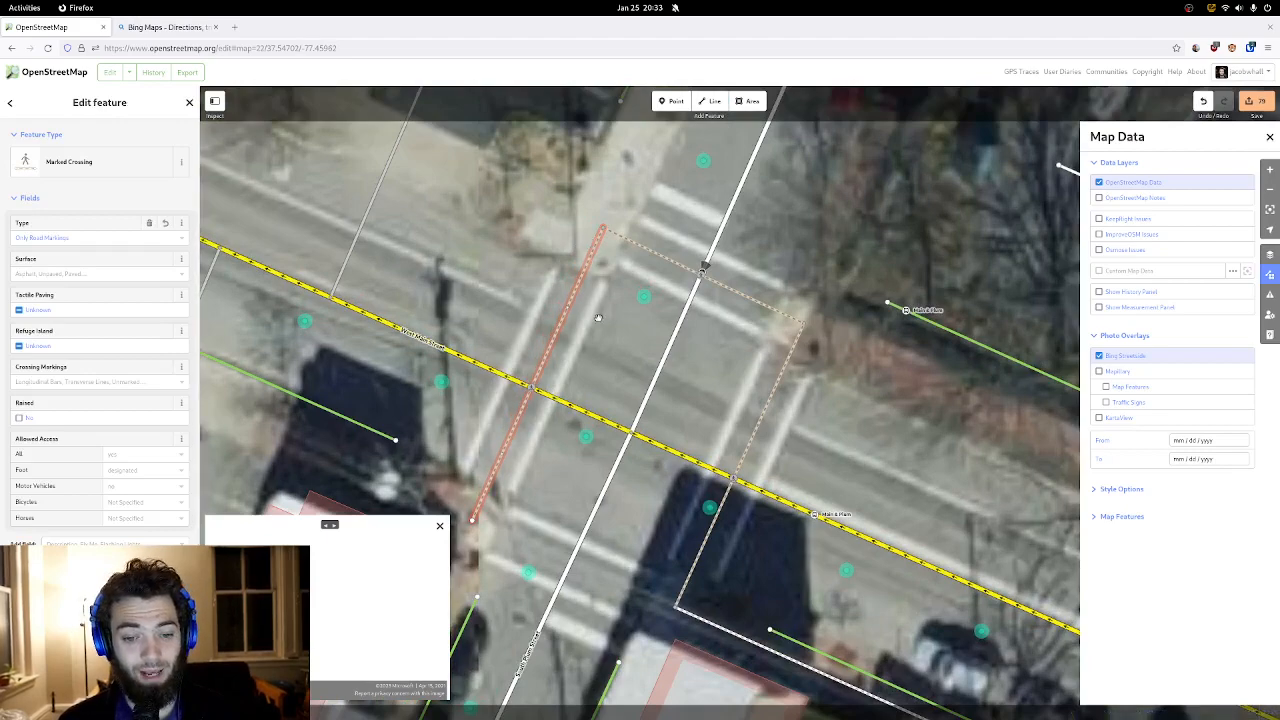
{"action": "scroll", "coordinate": [591, 243], "scroll_direction": "down", "scroll_amount": 5}
Step: Draw a Marked Crossing over South Plum Street from the west crossing's end and connect it
{"action": "left_click", "coordinate": [712, 101]}
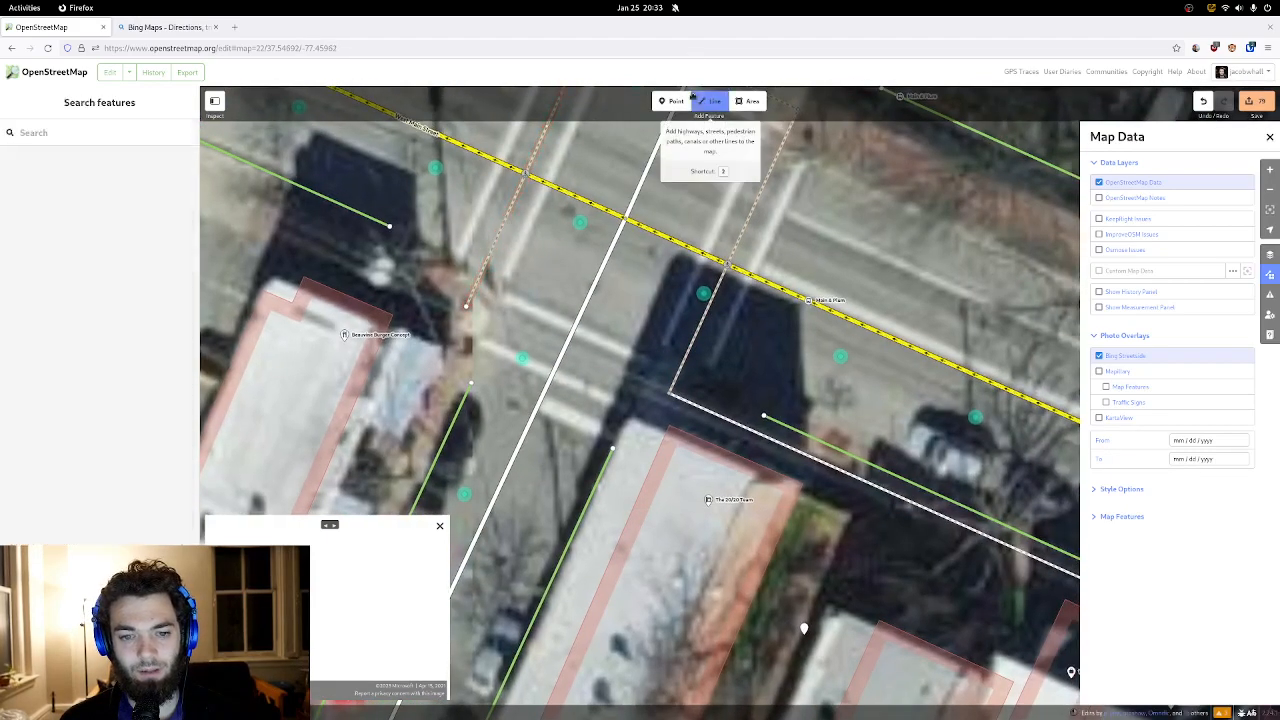
{"action": "left_click", "coordinate": [467, 305]}
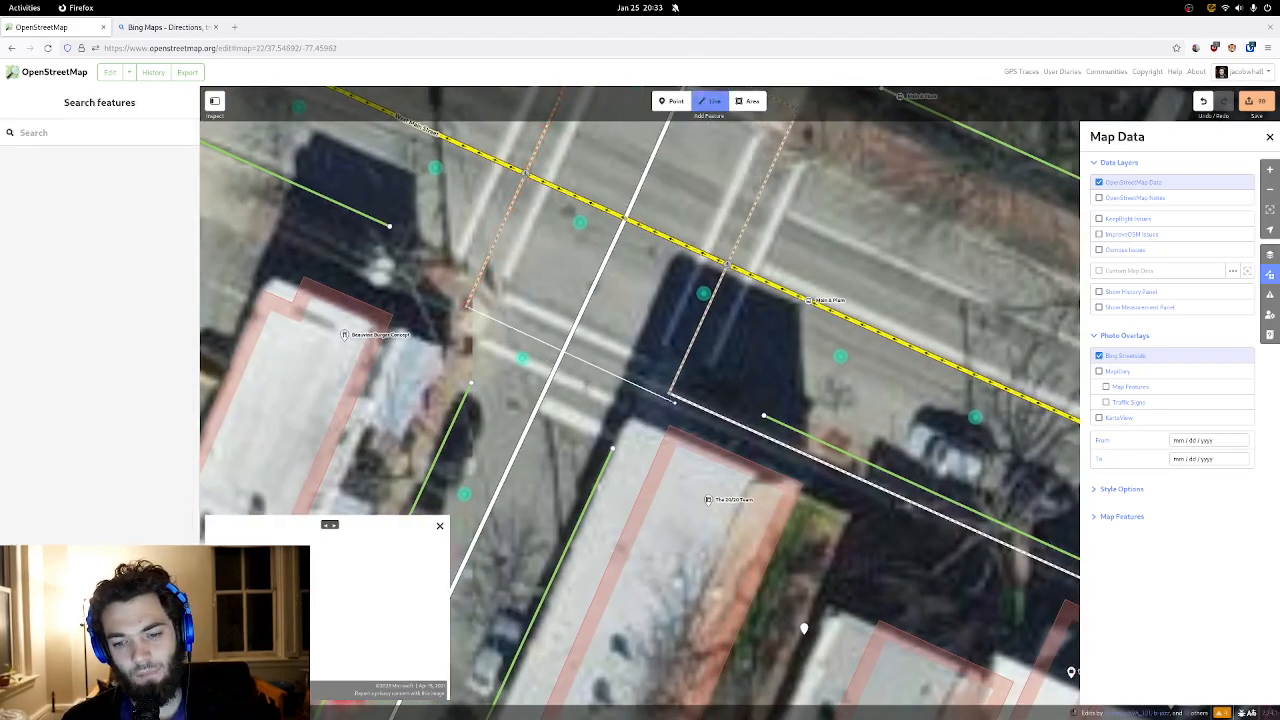
{"action": "left_click", "coordinate": [672, 398]}
{"action": "left_click", "coordinate": [672, 398]}
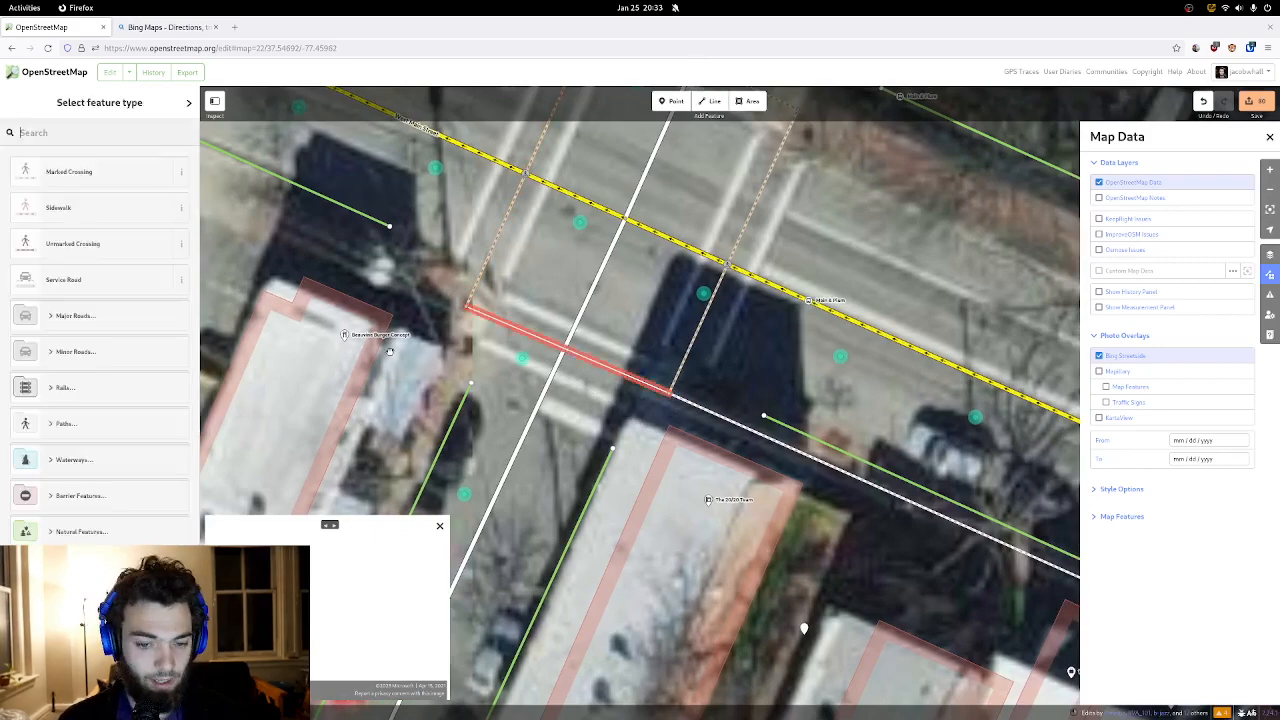
{"action": "left_click", "coordinate": [74, 170]}
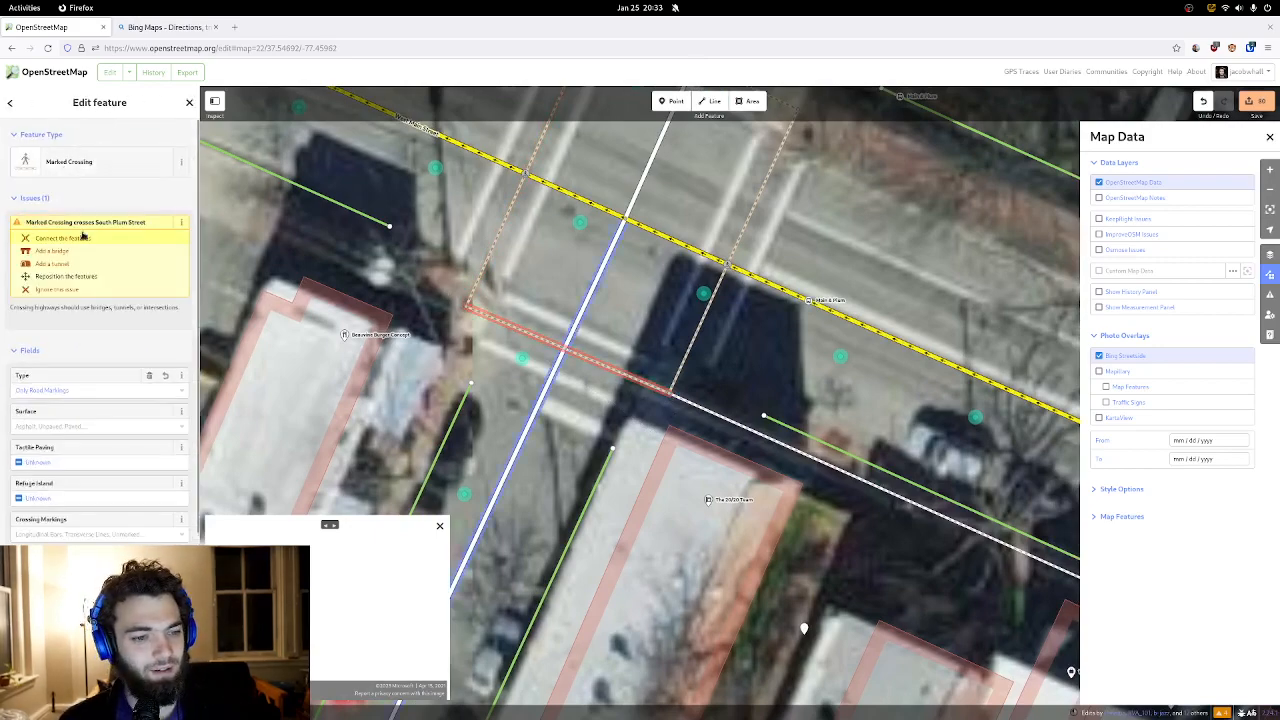
{"action": "left_click", "coordinate": [84, 237]}
{"action": "scroll", "coordinate": [604, 432], "scroll_direction": "down", "scroll_amount": 5}
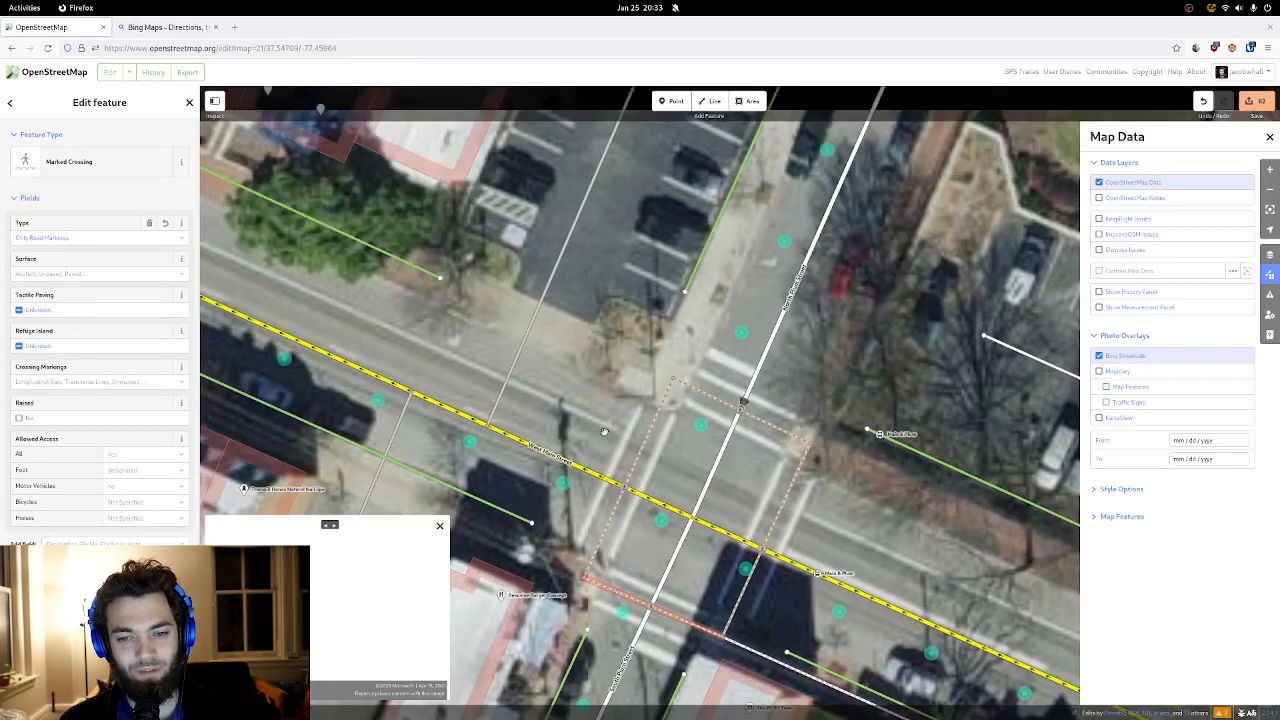
Step: Draw a short line across the side street at West Main Street and tag it Marked Crossing
{"action": "left_click_drag", "start_coordinate": [604, 432], "coordinate": [436, 490]}
{"action": "left_click", "coordinate": [710, 101]}
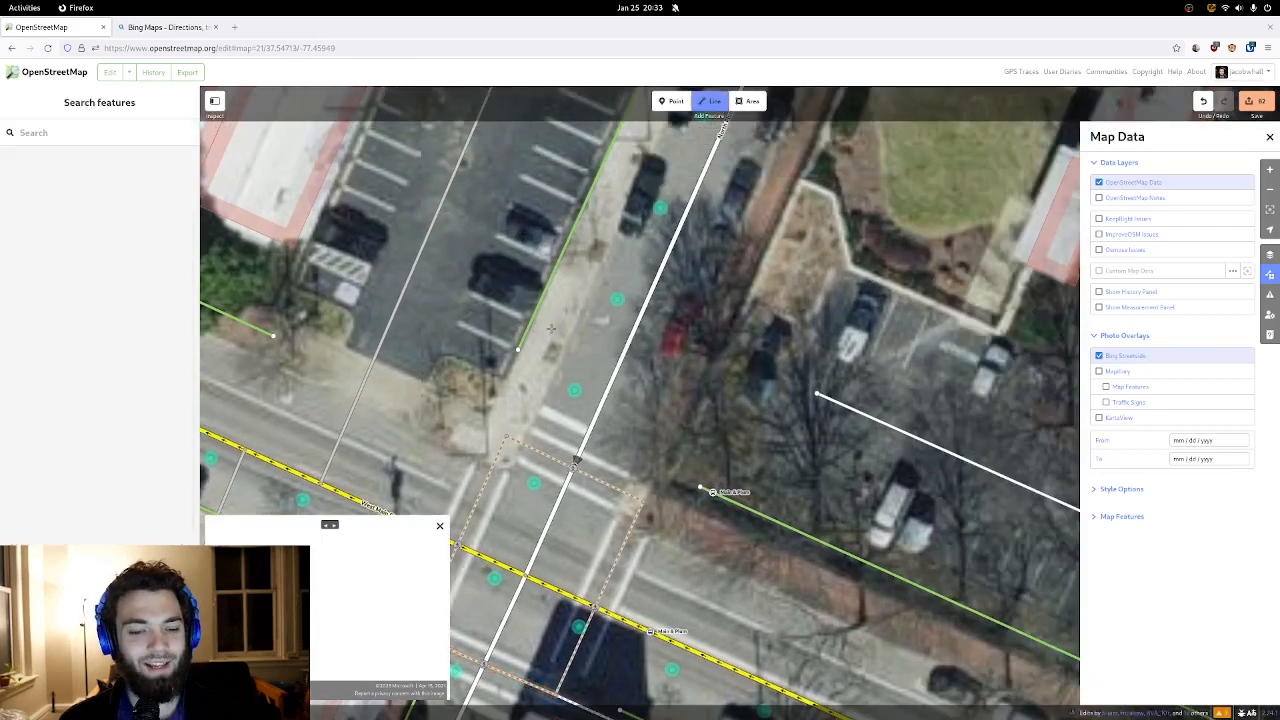
{"action": "scroll", "coordinate": [509, 432], "scroll_direction": "up", "scroll_amount": 5}
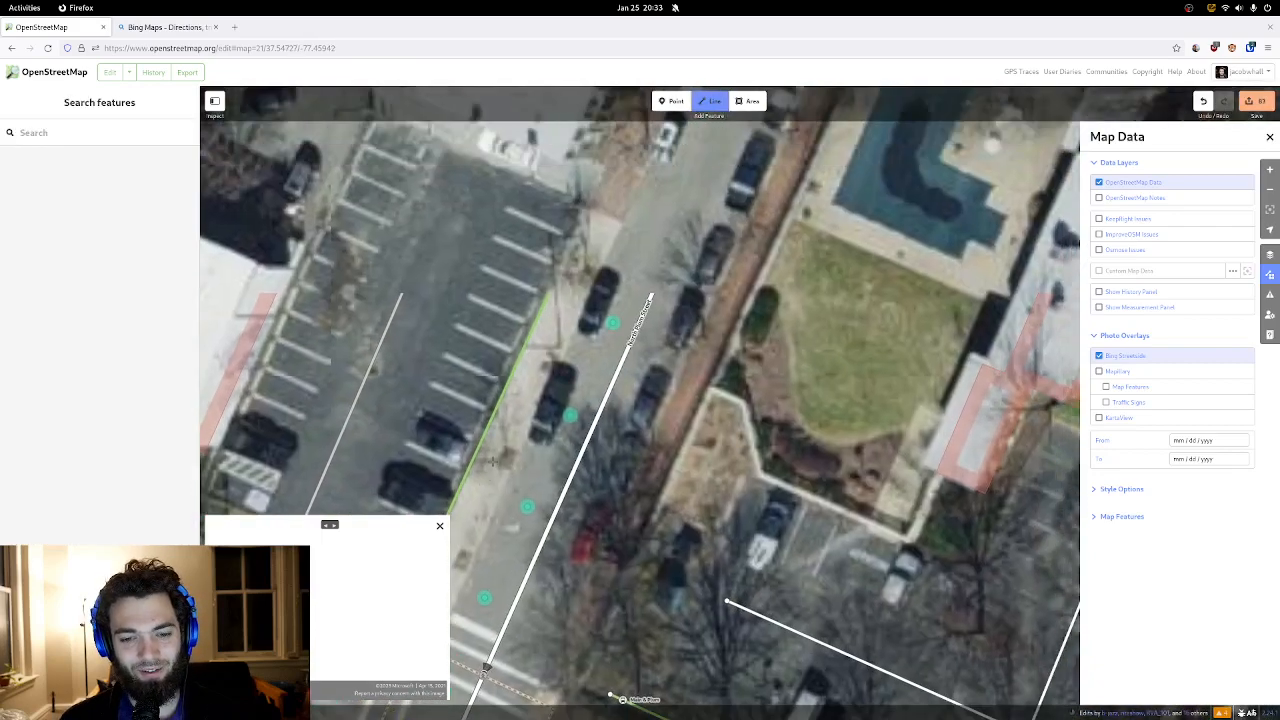
{"action": "scroll", "coordinate": [640, 400], "scroll_direction": "up", "scroll_amount": 5}
{"action": "scroll", "coordinate": [640, 400], "scroll_direction": "up", "scroll_amount": 5}
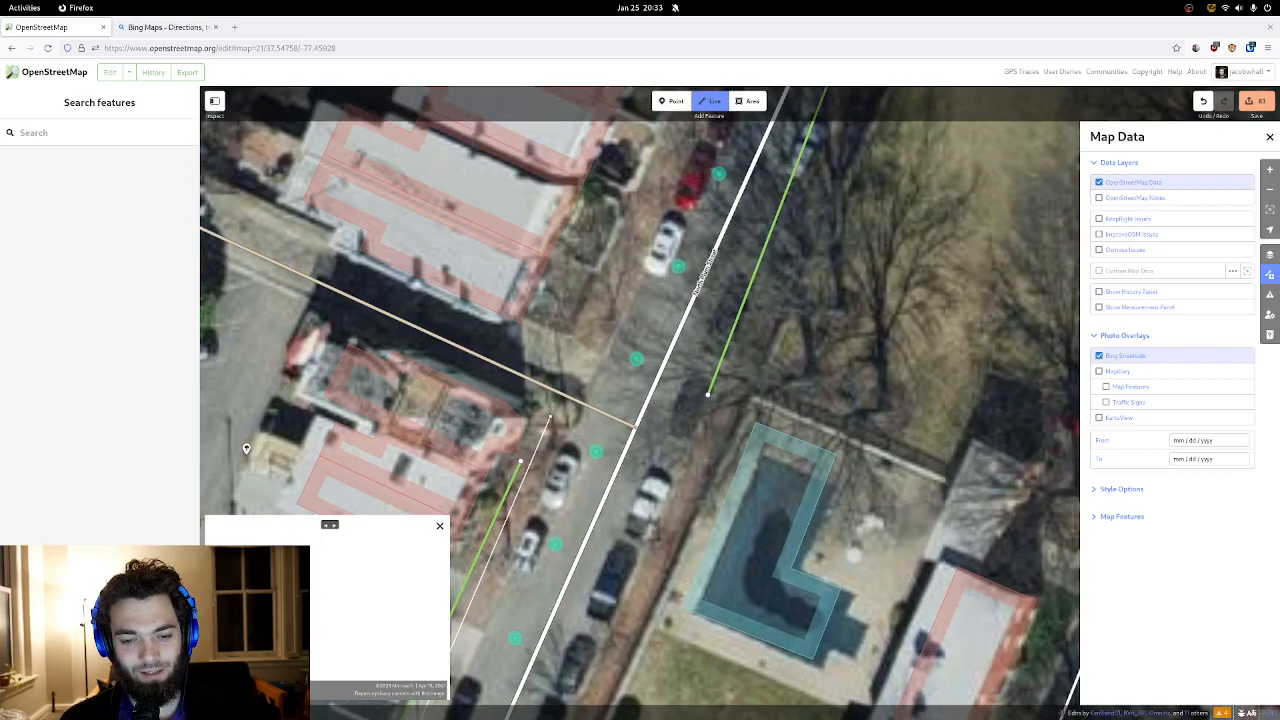
{"action": "scroll", "coordinate": [640, 400], "scroll_direction": "up", "scroll_amount": 10}
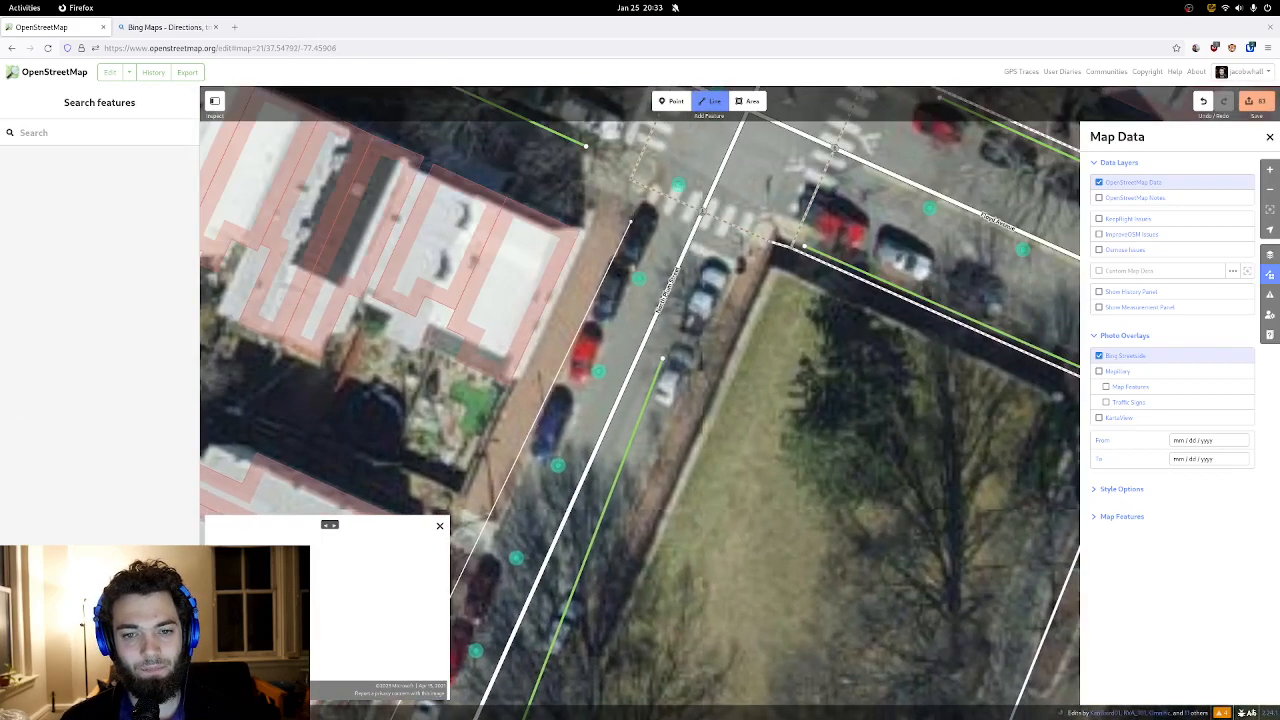
{"action": "double_click", "coordinate": [631, 181]}
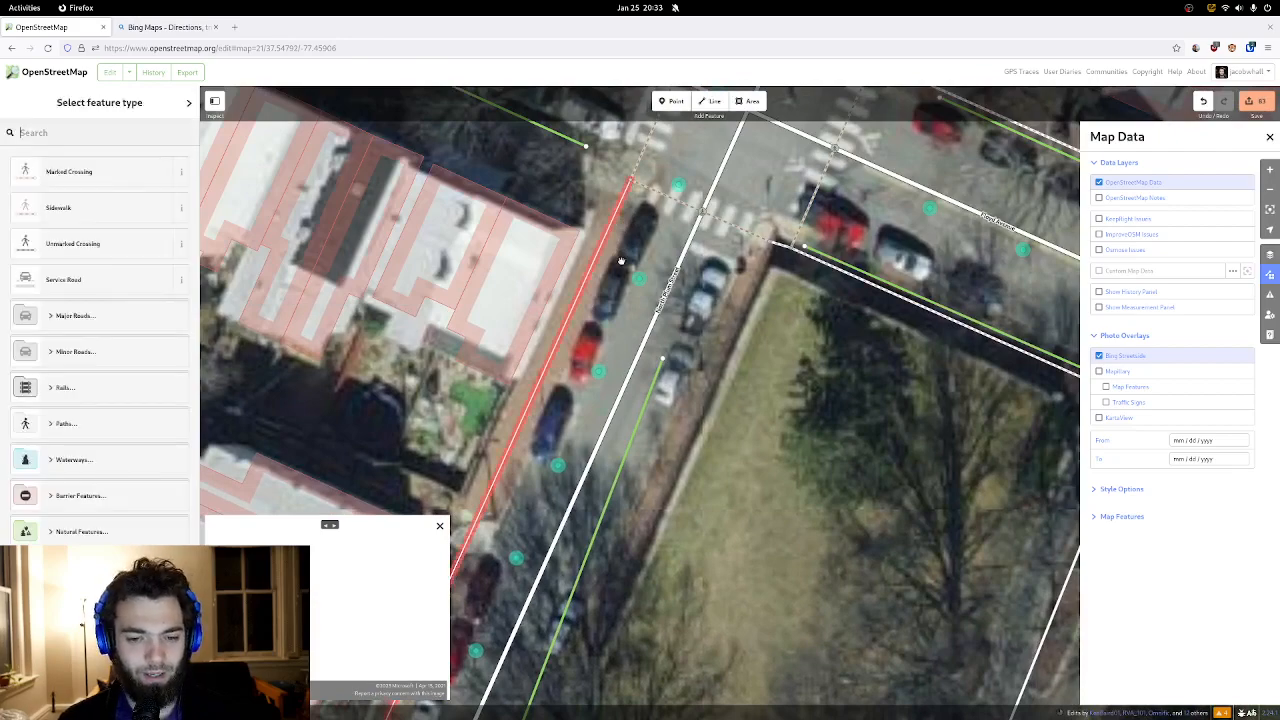
{"action": "scroll", "coordinate": [620, 262], "scroll_direction": "up", "scroll_amount": 10}
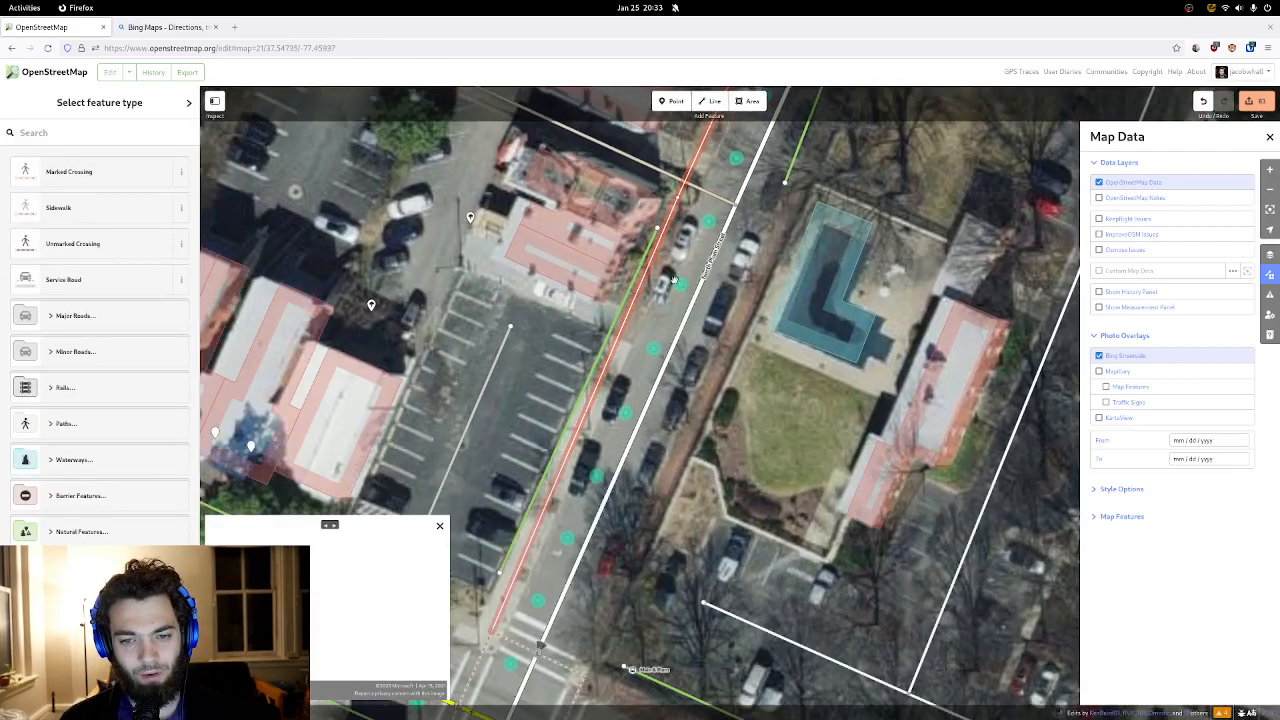
{"action": "scroll", "coordinate": [674, 280], "scroll_direction": "down", "scroll_amount": 5}
{"action": "left_click_drag", "start_coordinate": [540, 424], "coordinate": [611, 264]}
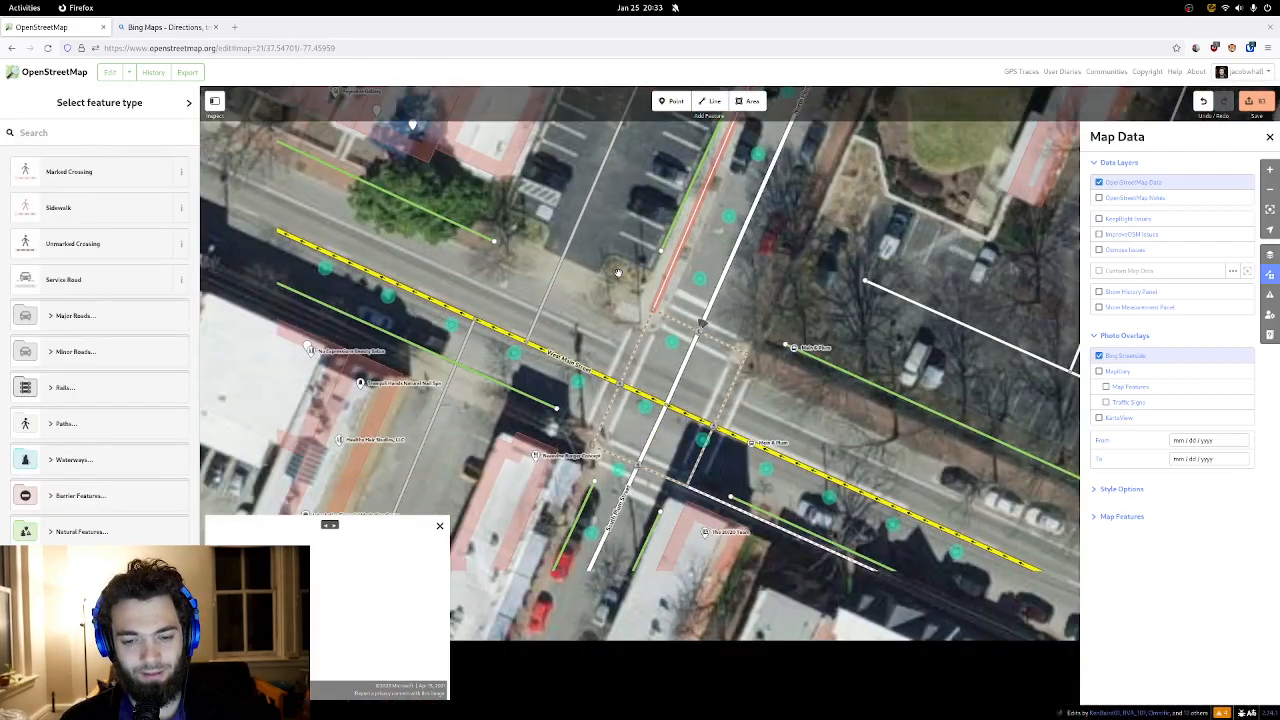
{"action": "key", "text": "Return"}
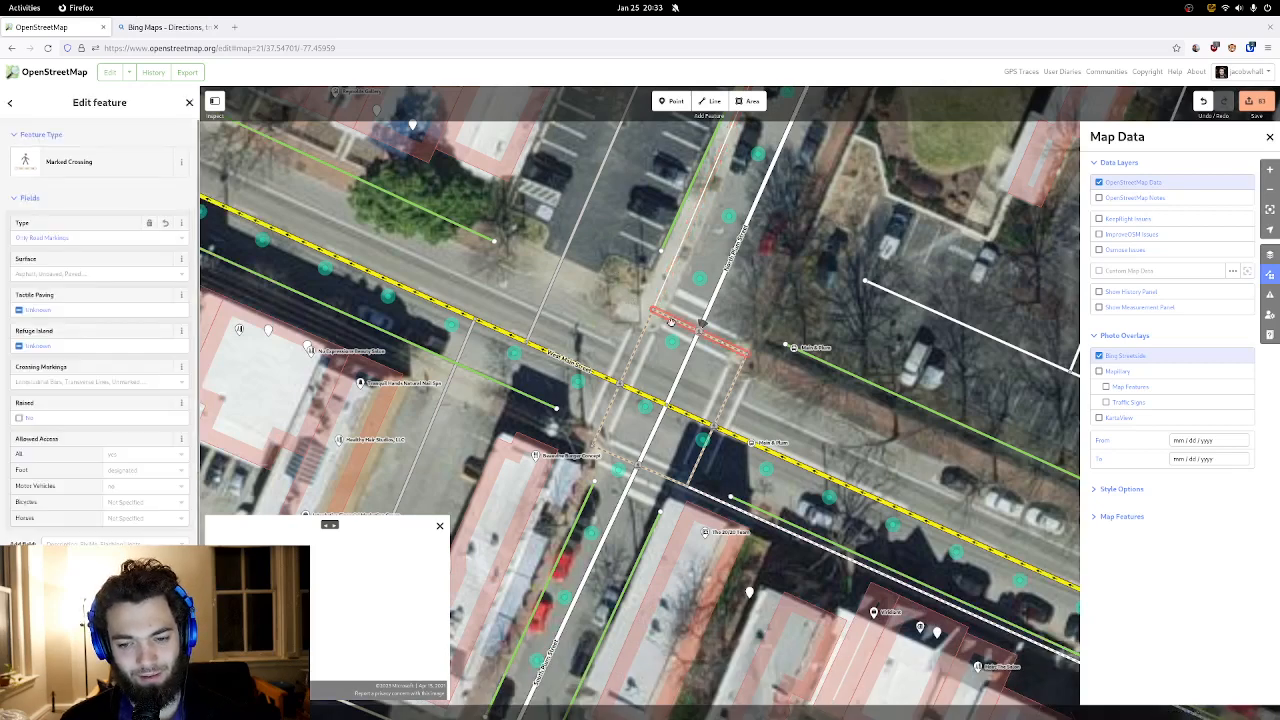
Step: Resume drawing the untagged sidewalk line from its end node
{"action": "left_click", "coordinate": [709, 101]}
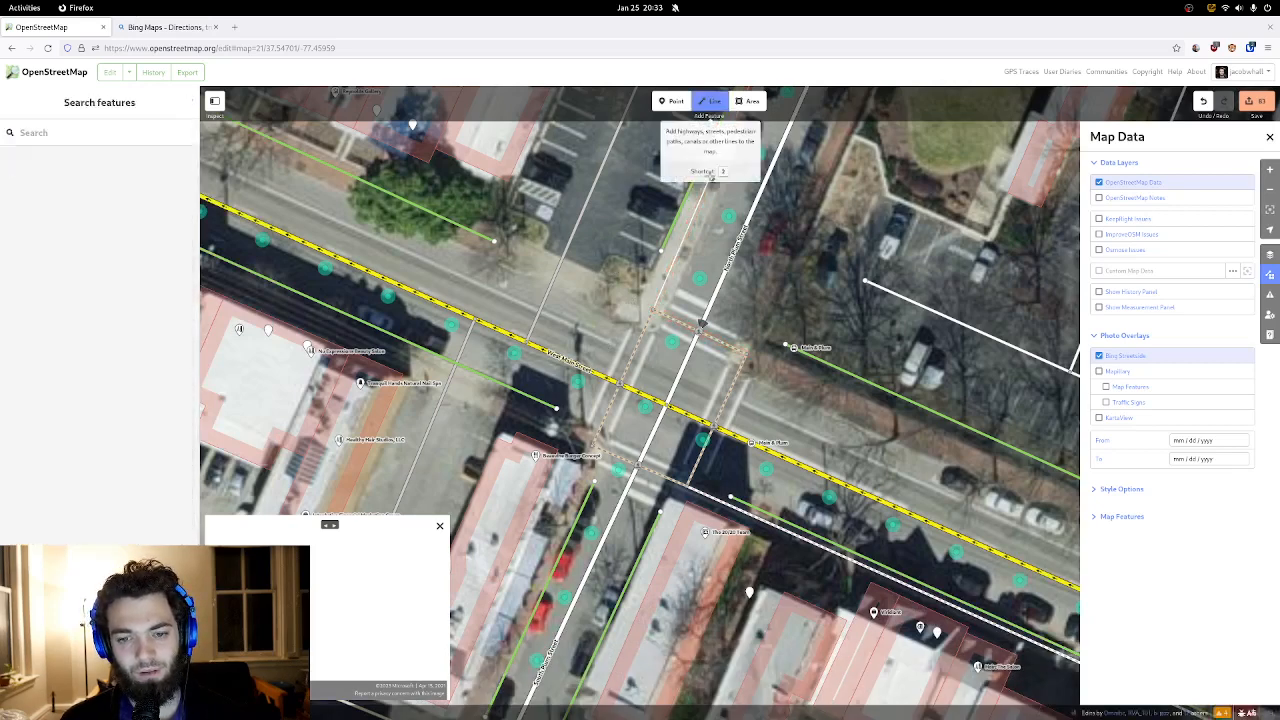
{"action": "left_click", "coordinate": [718, 138]}
{"action": "left_click", "coordinate": [659, 309], "text": "shift"}
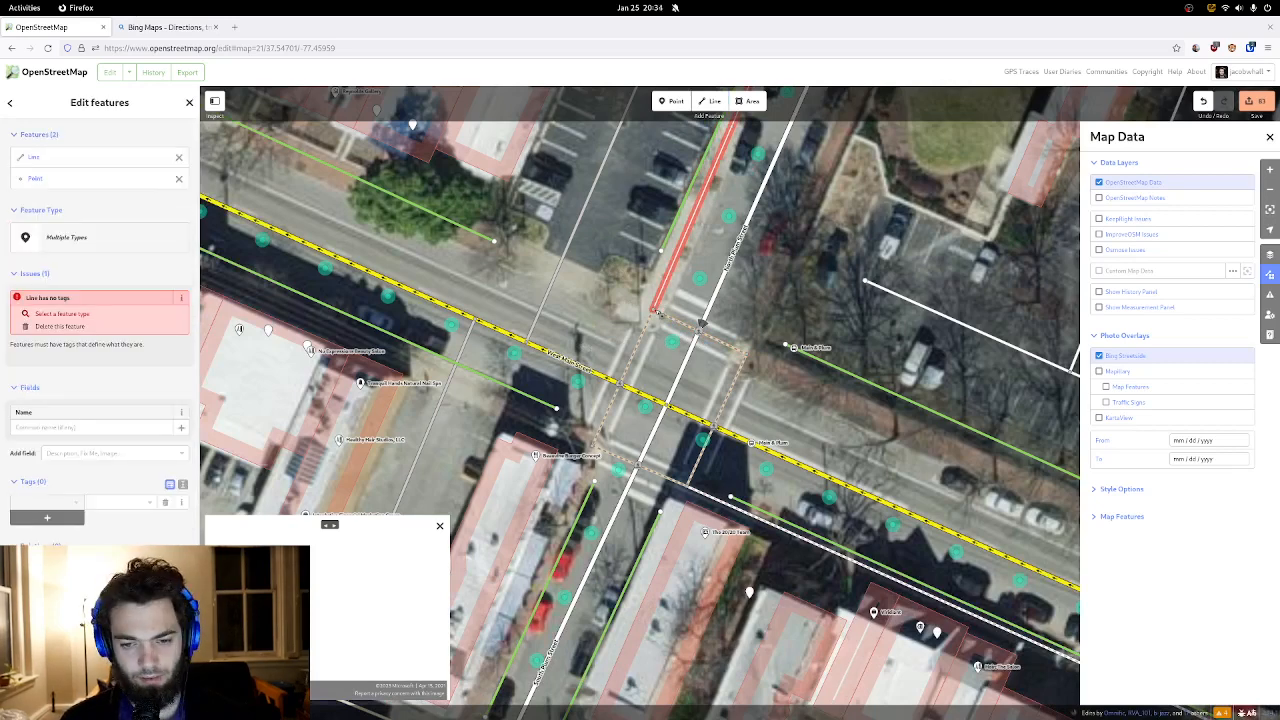
{"action": "right_click", "coordinate": [659, 312]}
{"action": "left_click", "coordinate": [657, 308]}
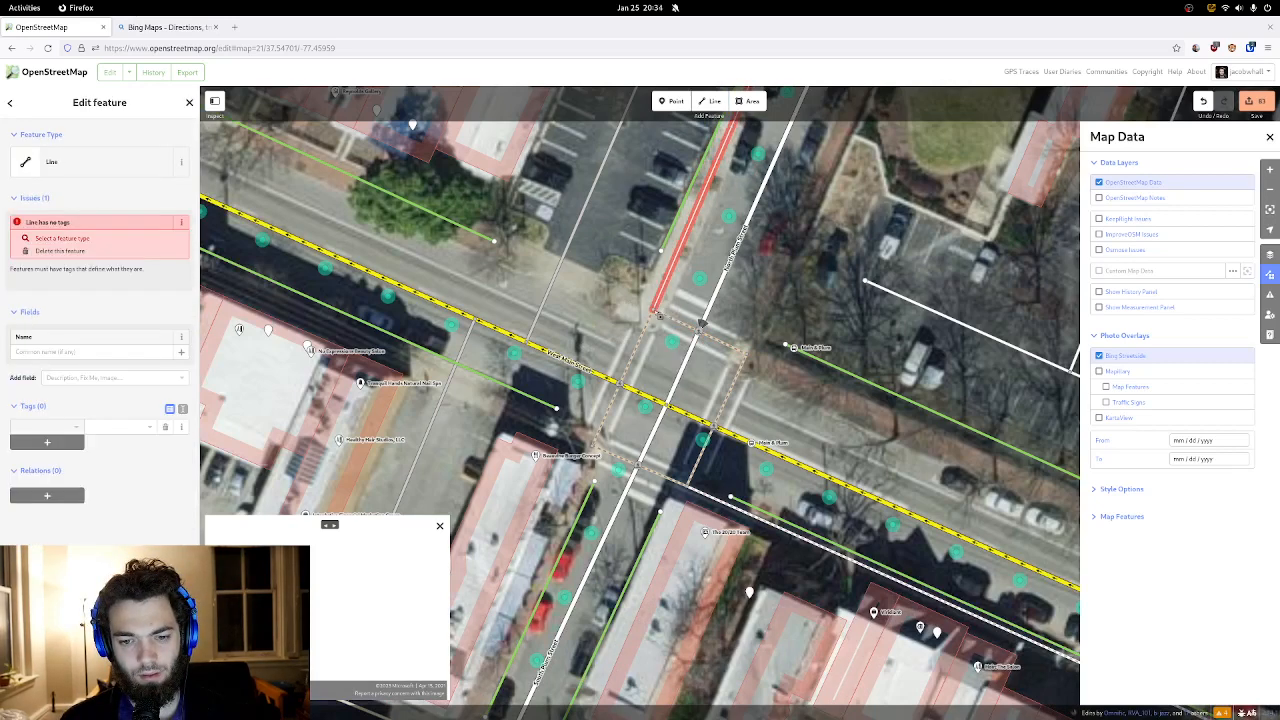
{"action": "left_click", "coordinate": [657, 313], "text": "shift"}
{"action": "right_click", "coordinate": [659, 314]}
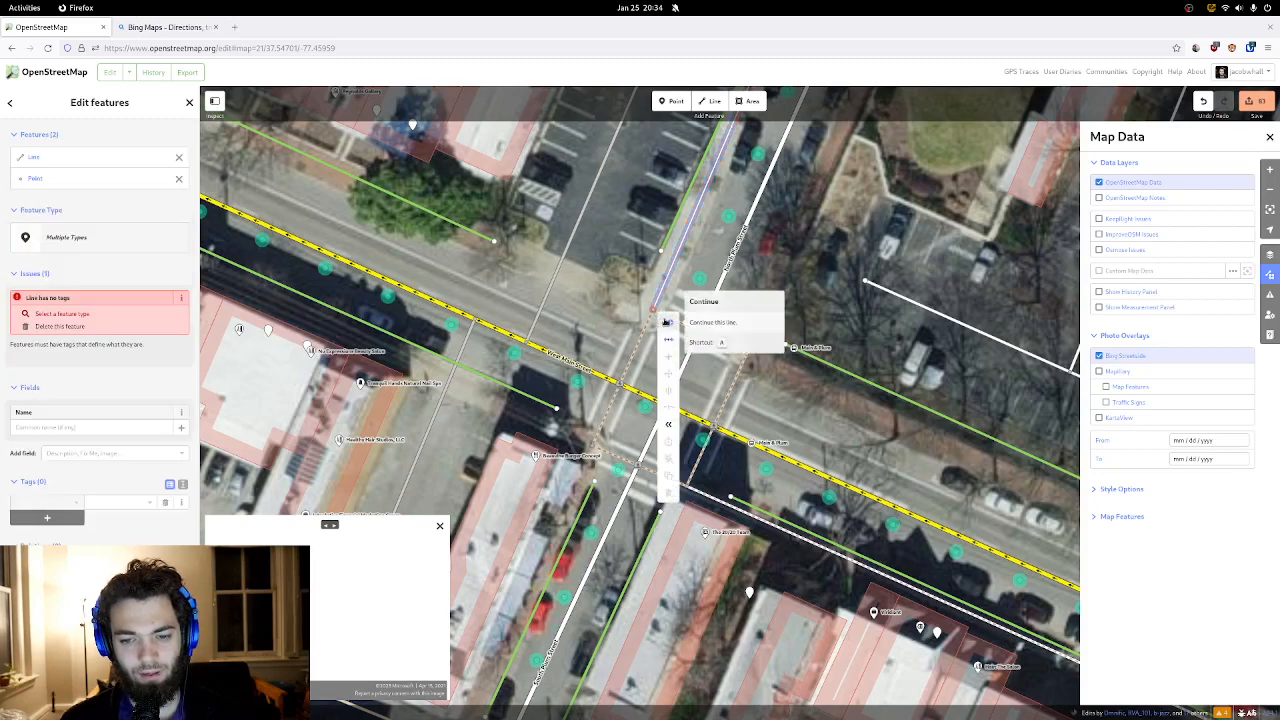
{"action": "left_click", "coordinate": [665, 322]}
{"action": "scroll", "coordinate": [702, 324], "scroll_direction": "left", "scroll_amount": 15}
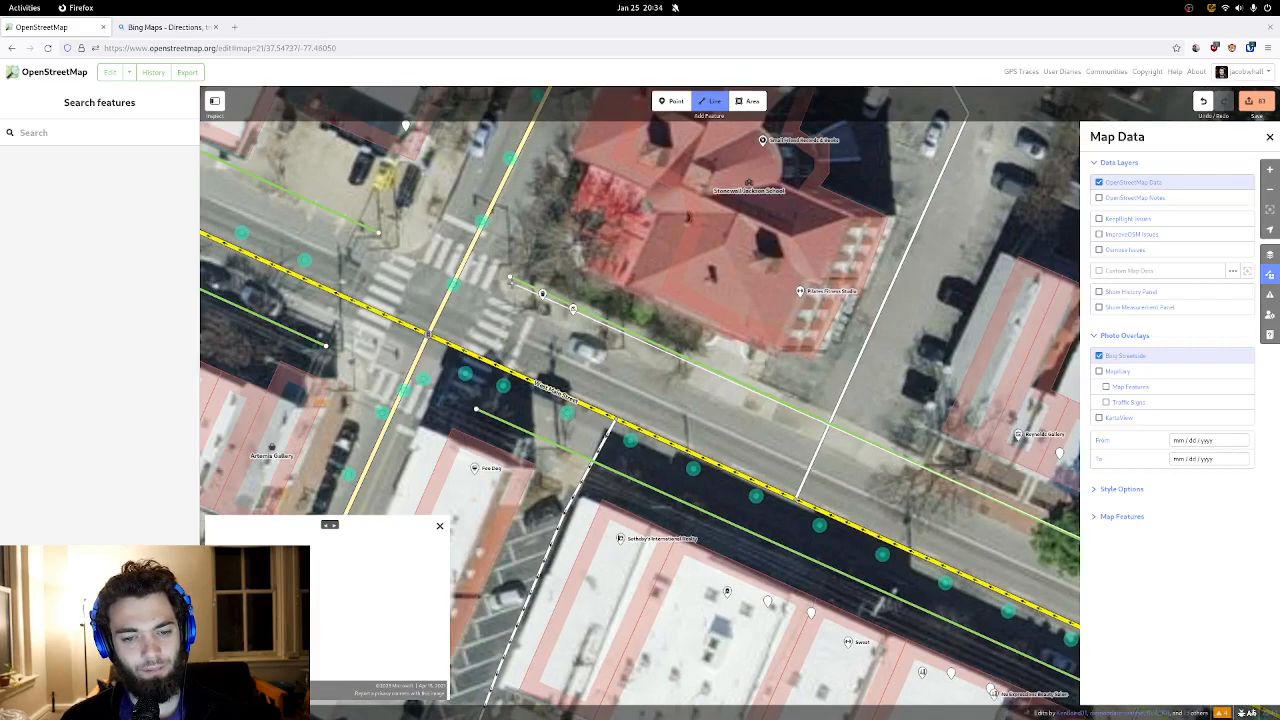
Step: Finish the sidewalk line at the intersection north of West Main Street
{"action": "scroll", "coordinate": [517, 218], "scroll_direction": "up", "scroll_amount": 5}
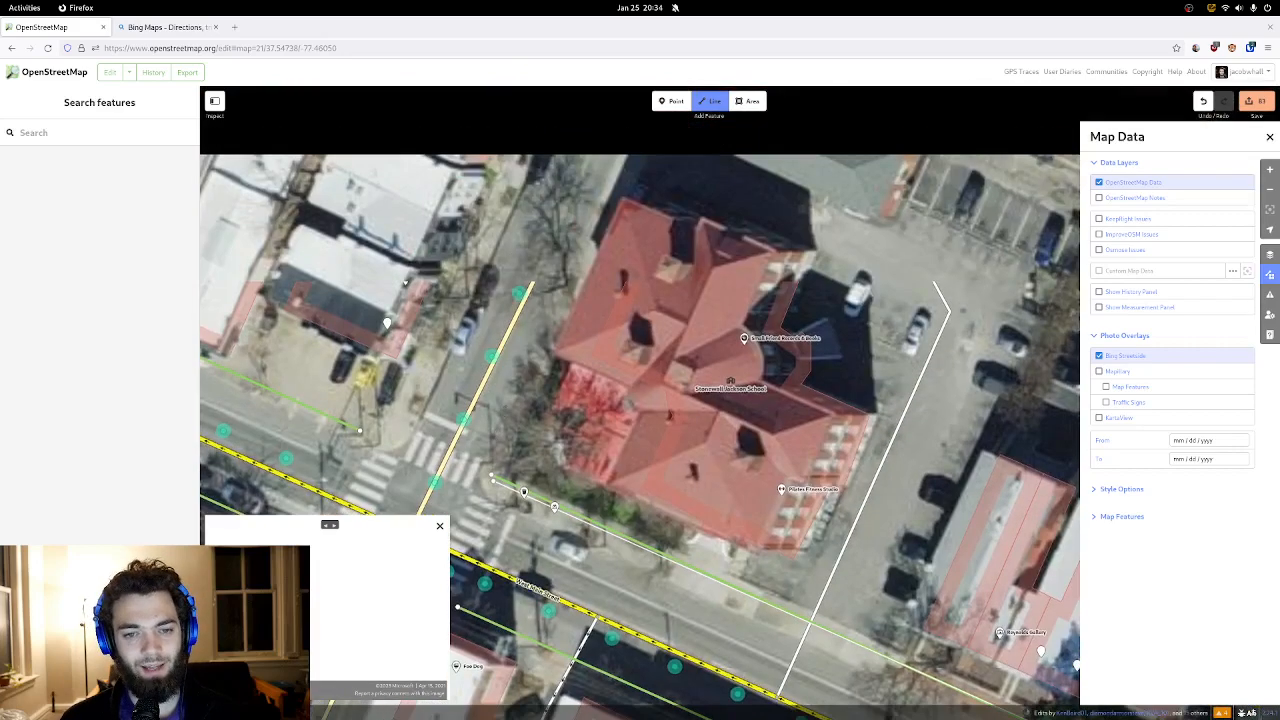
{"action": "scroll", "coordinate": [520, 240], "scroll_direction": "down", "scroll_amount": 3, "text": "ctrl"}
{"action": "scroll", "coordinate": [530, 265], "scroll_direction": "up", "scroll_amount": 8}
{"action": "scroll", "coordinate": [640, 400], "scroll_direction": "up", "scroll_amount": 5}
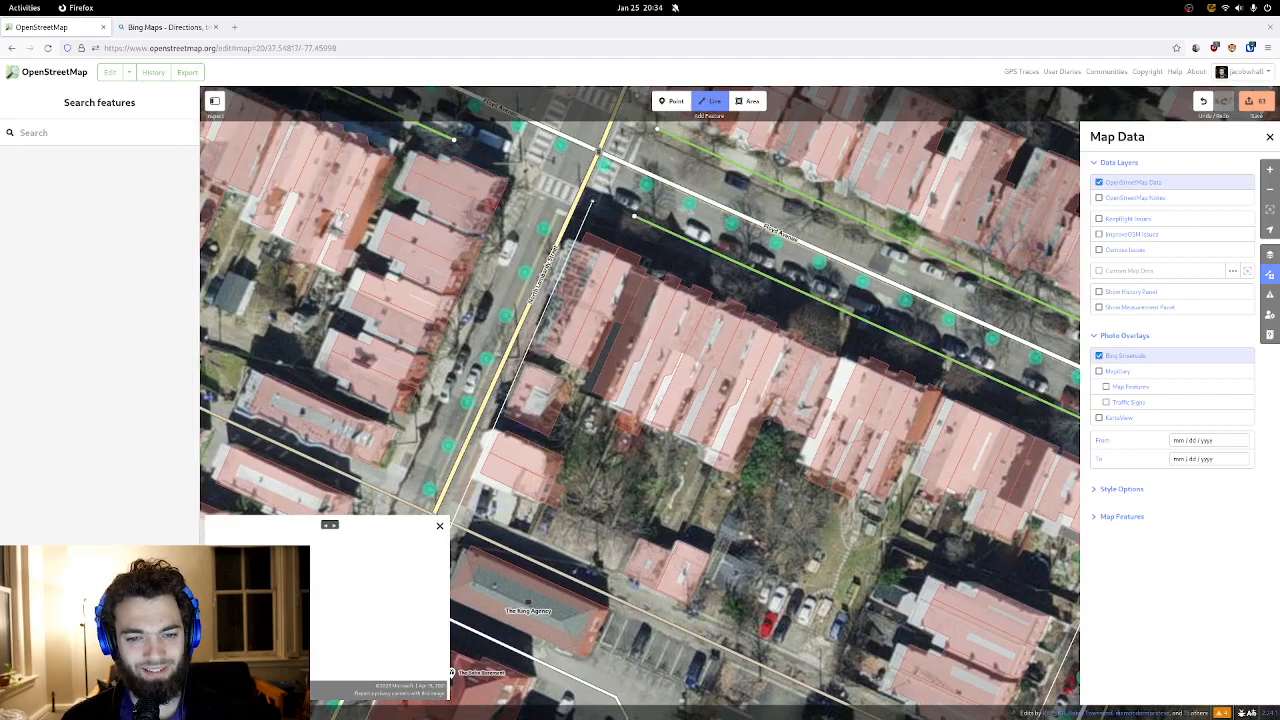
{"action": "left_click", "coordinate": [589, 193]}
{"action": "scroll", "coordinate": [596, 250], "scroll_direction": "up", "scroll_amount": 5}
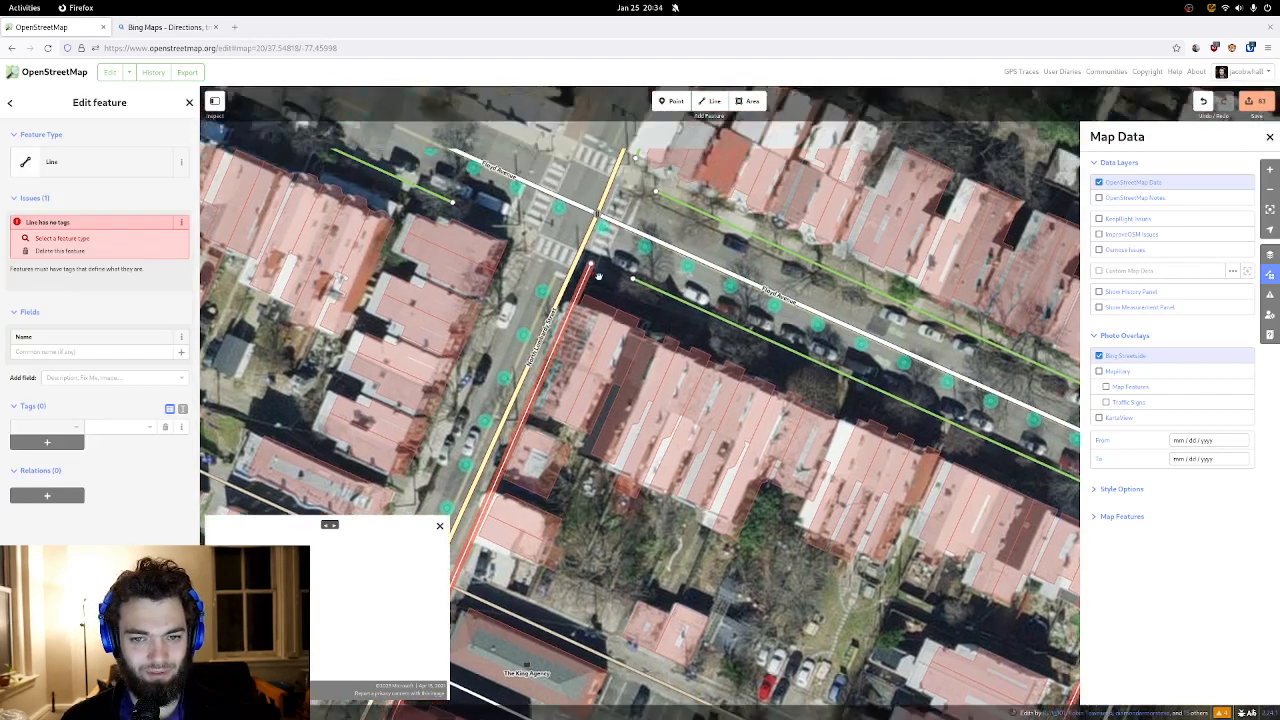
{"action": "key", "text": "Escape"}
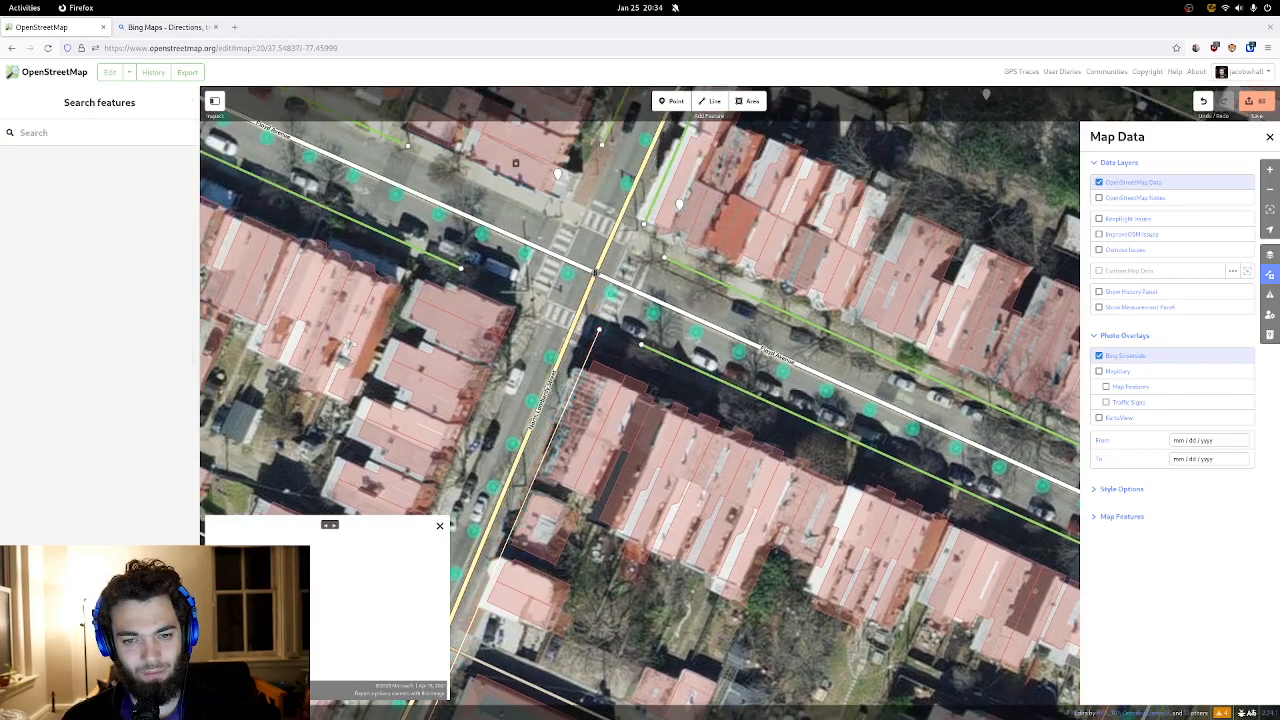
Step: Reselect the new line and follow it along the street past the school block
{"action": "left_click", "coordinate": [590, 345]}
{"action": "scroll", "coordinate": [570, 365], "scroll_direction": "down", "scroll_amount": 5}
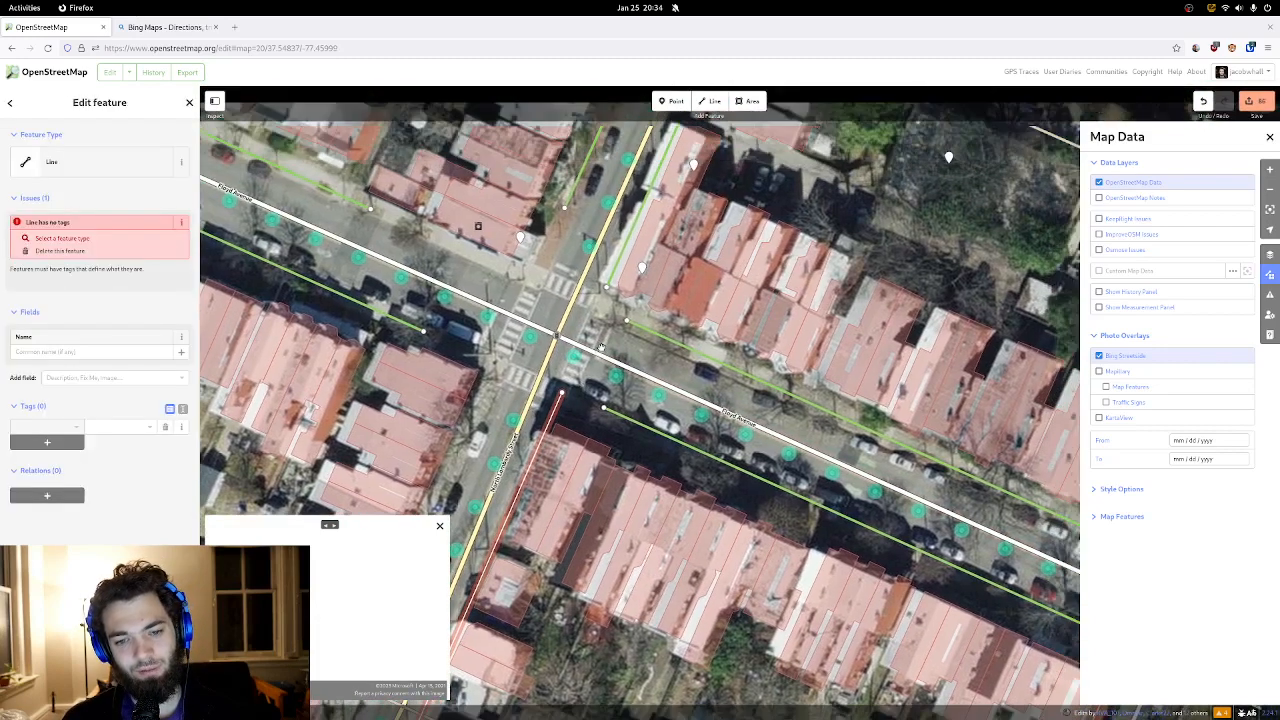
{"action": "left_click_drag", "start_coordinate": [602, 254], "coordinate": [568, 366]}
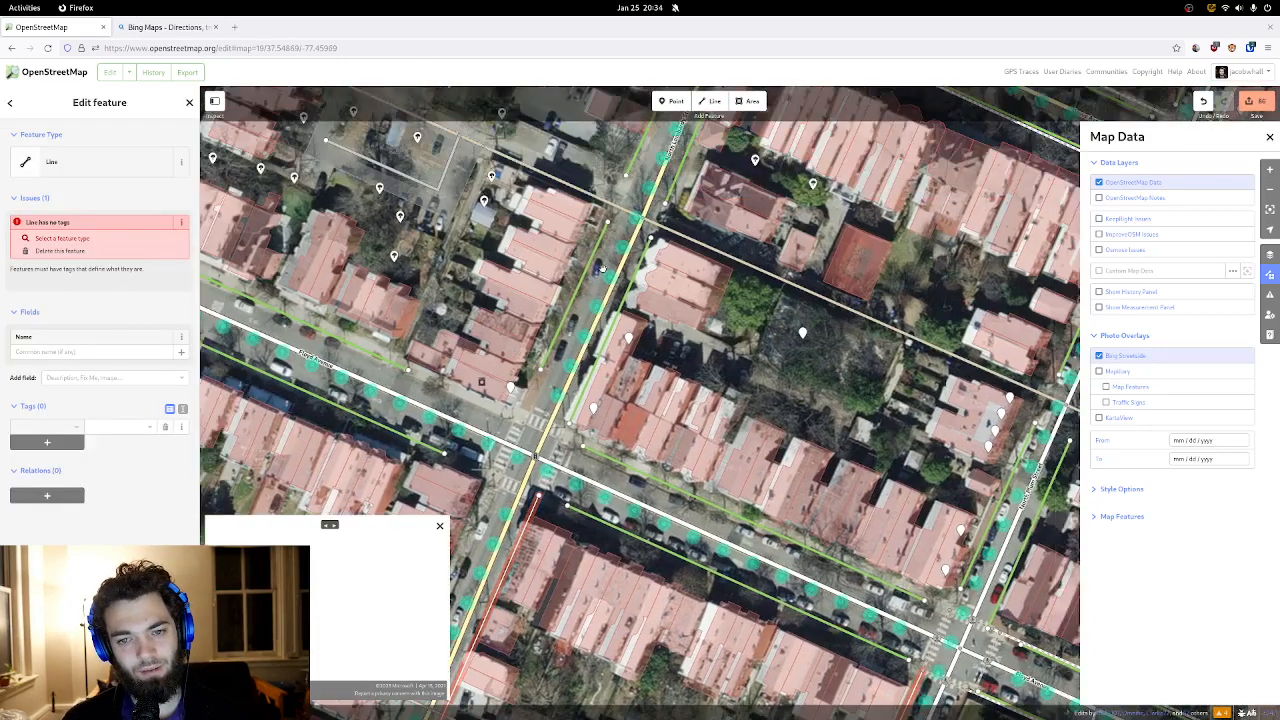
{"action": "left_click_drag", "start_coordinate": [663, 120], "coordinate": [676, 258]}
{"action": "left_click_drag", "start_coordinate": [503, 207], "coordinate": [582, 110]}
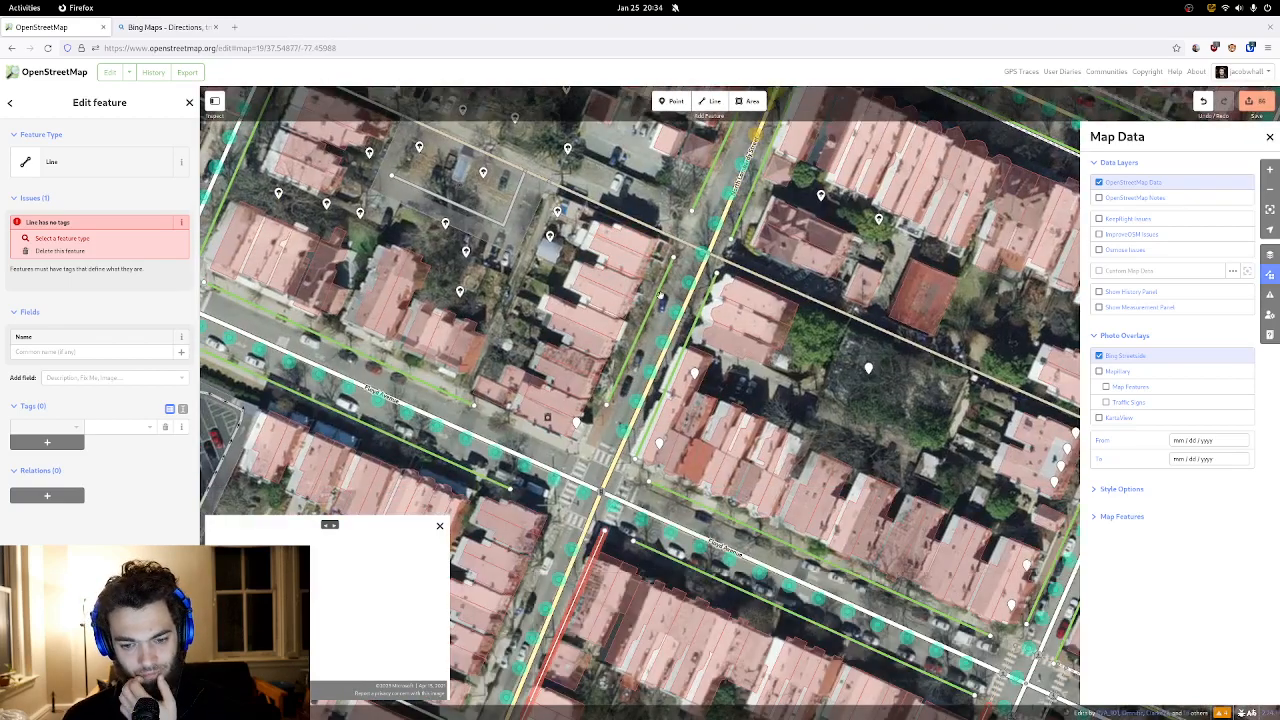
{"action": "left_click_drag", "start_coordinate": [660, 295], "coordinate": [708, 92]}
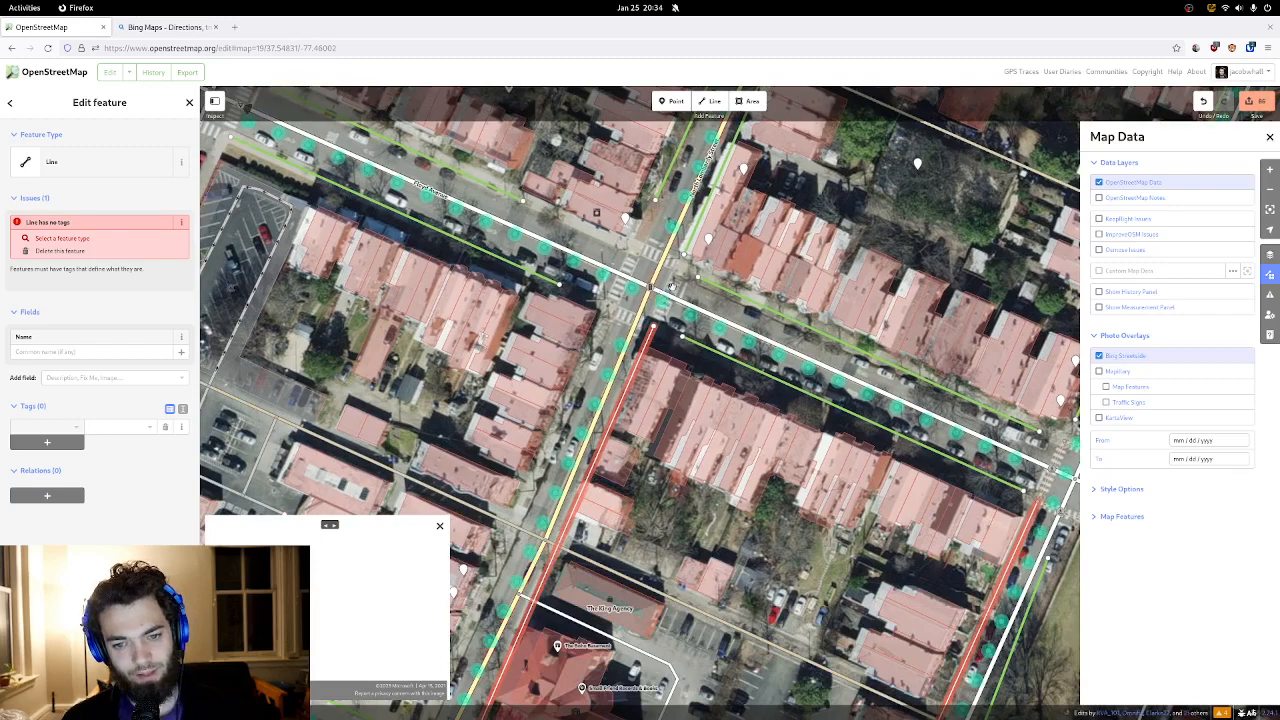
{"action": "left_click_drag", "start_coordinate": [672, 287], "coordinate": [742, 109]}
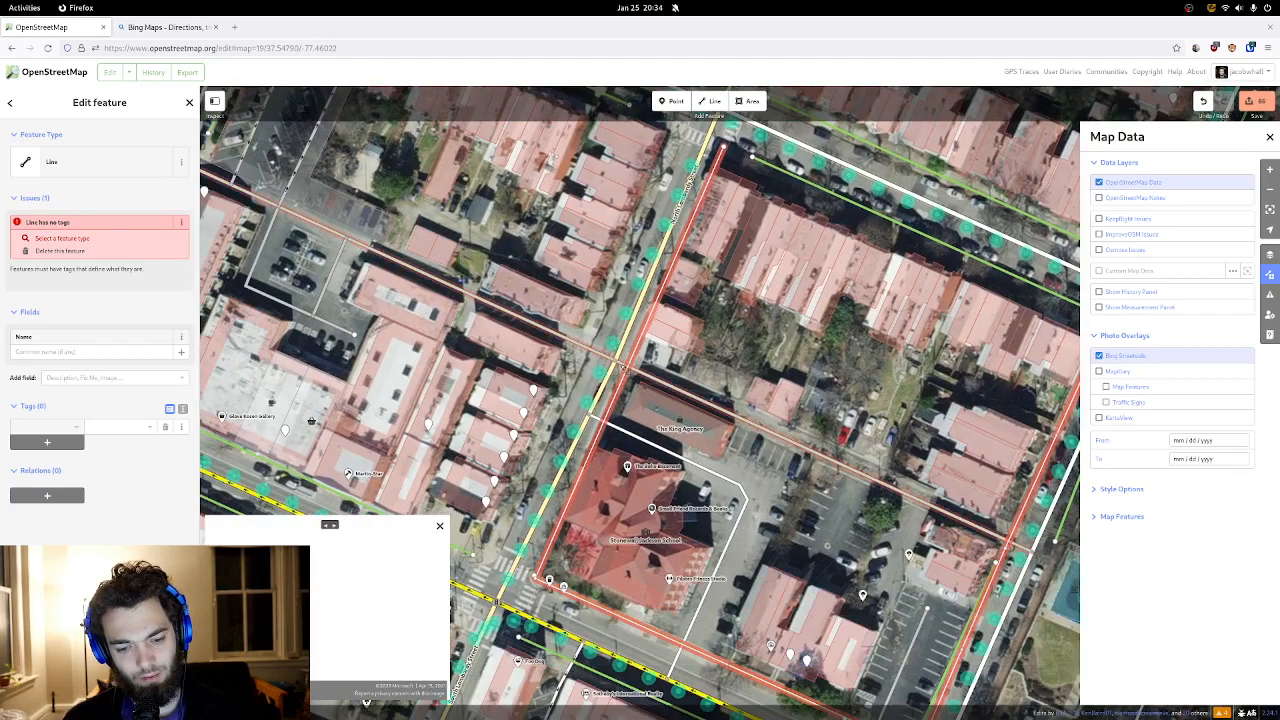
Step: Reselect the untagged line and pan north to centre the next intersection
{"action": "key", "text": "Escape"}
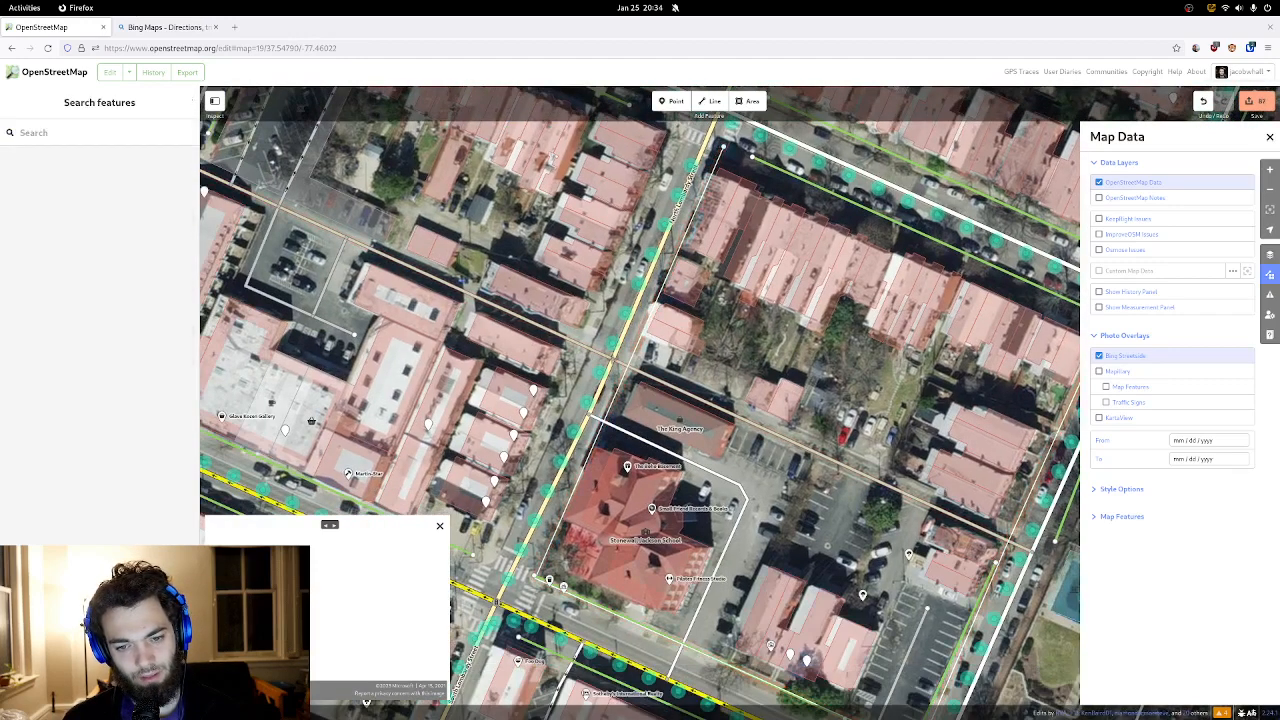
{"action": "left_click", "coordinate": [600, 401]}
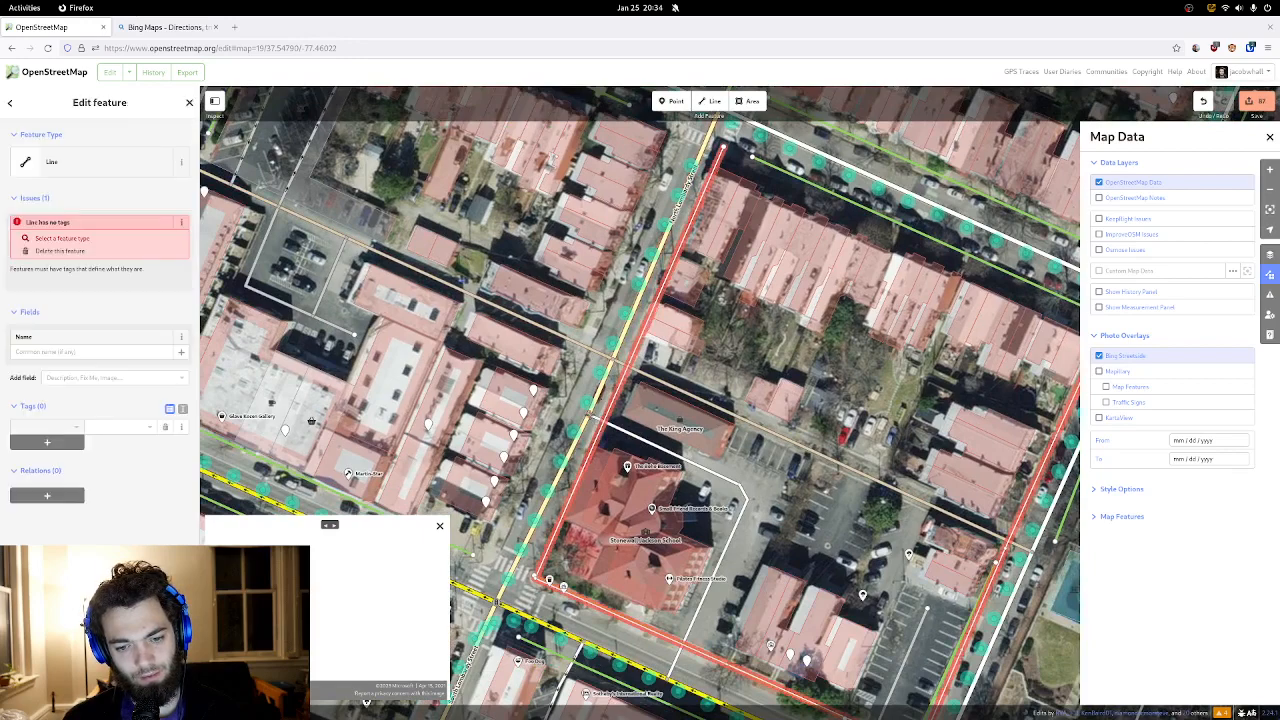
{"action": "key", "text": "Escape"}
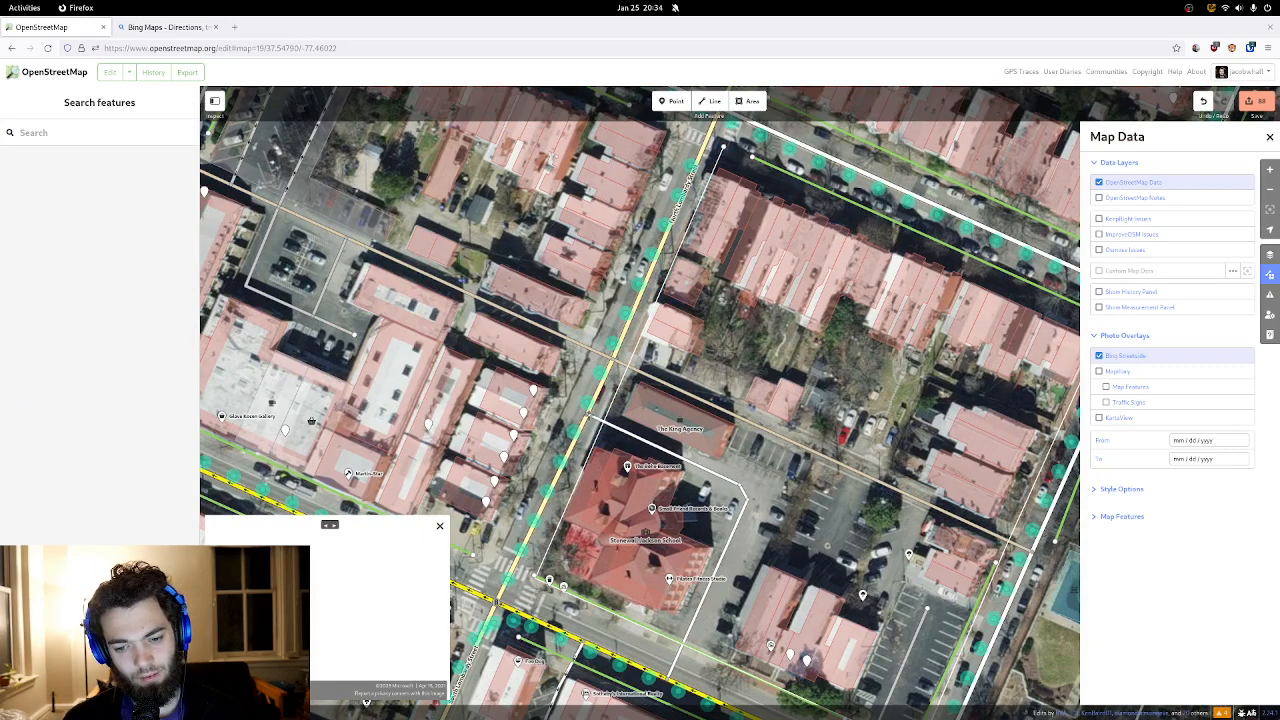
{"action": "left_click", "coordinate": [603, 415]}
{"action": "left_click_drag", "start_coordinate": [711, 145], "coordinate": [481, 531]}
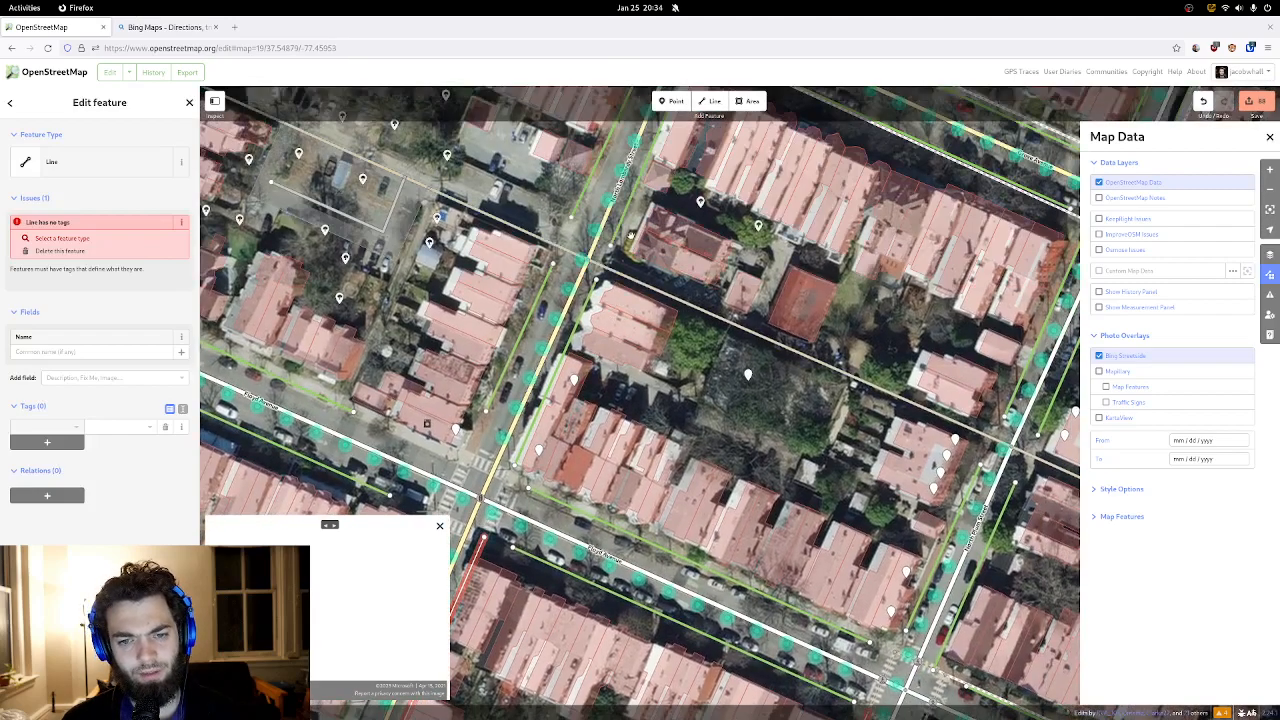
{"action": "left_click_drag", "start_coordinate": [631, 236], "coordinate": [576, 411]}
{"action": "left_click_drag", "start_coordinate": [640, 212], "coordinate": [612, 268]}
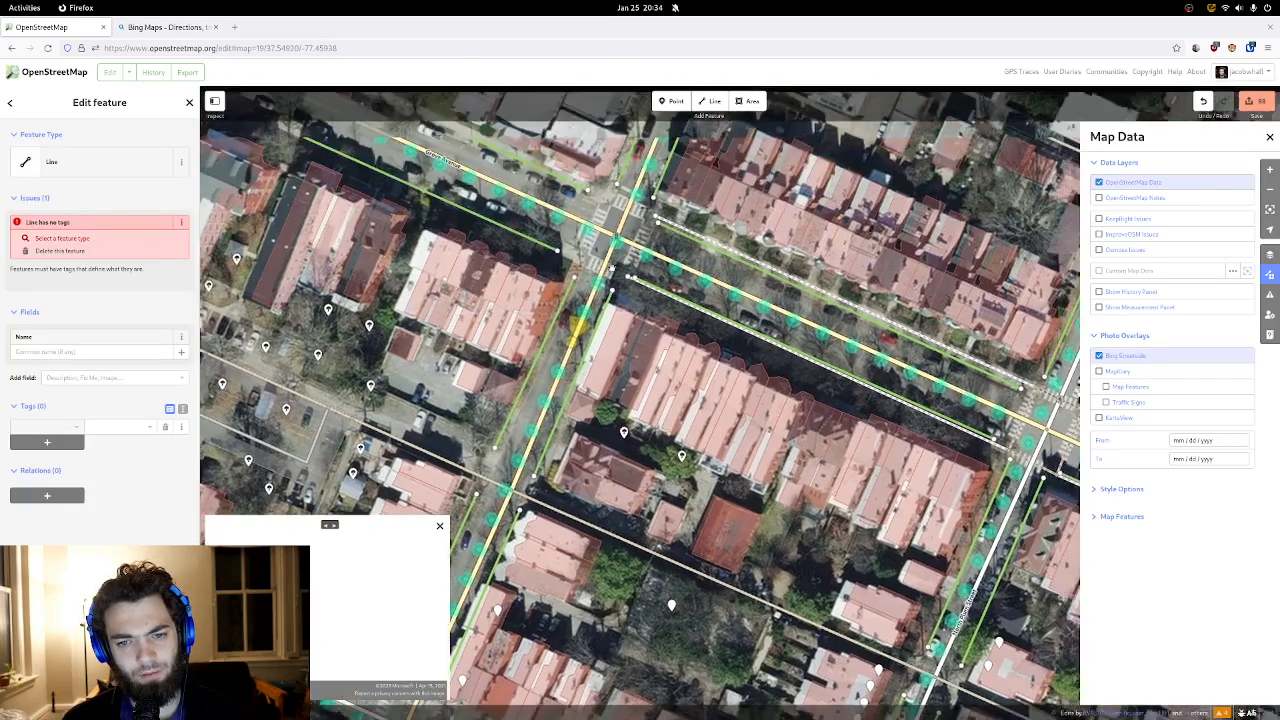
{"action": "scroll", "coordinate": [612, 268], "scroll_direction": "up", "scroll_amount": 5}
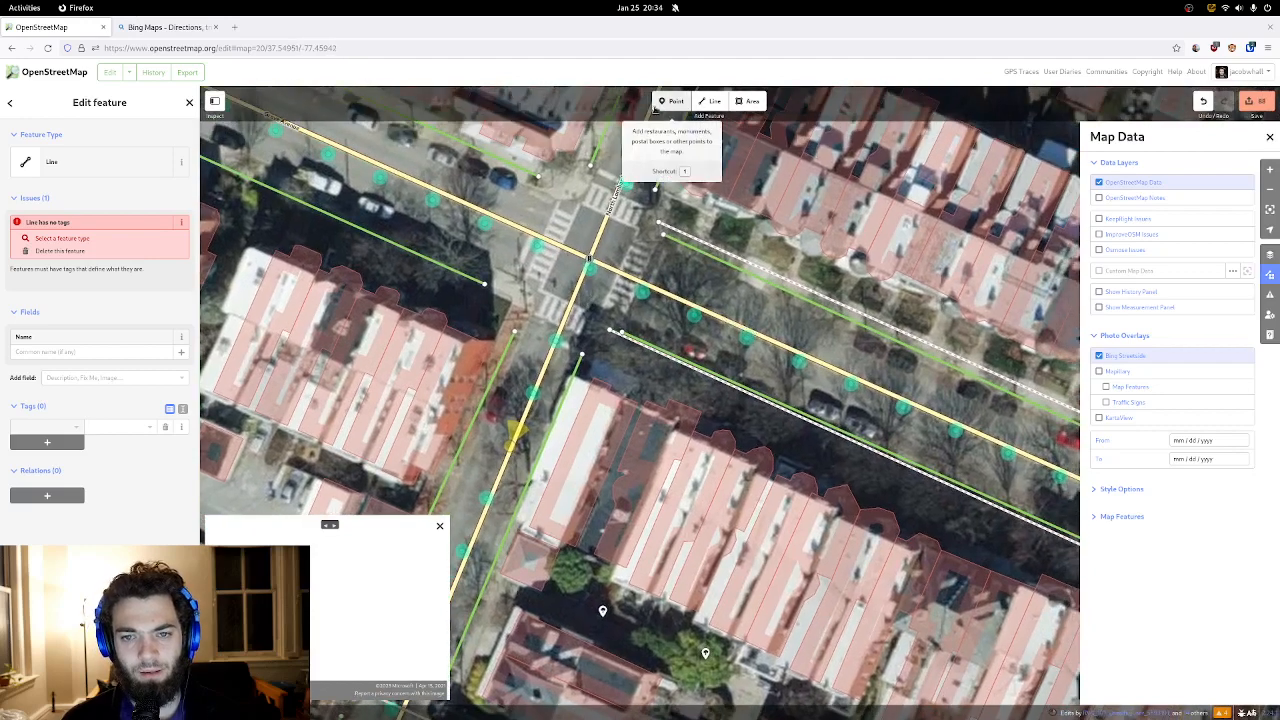
Step: Draw a crossing from the sidewalk corner, tag it Marked Crossing and connect it to the street
{"action": "left_click", "coordinate": [711, 101]}
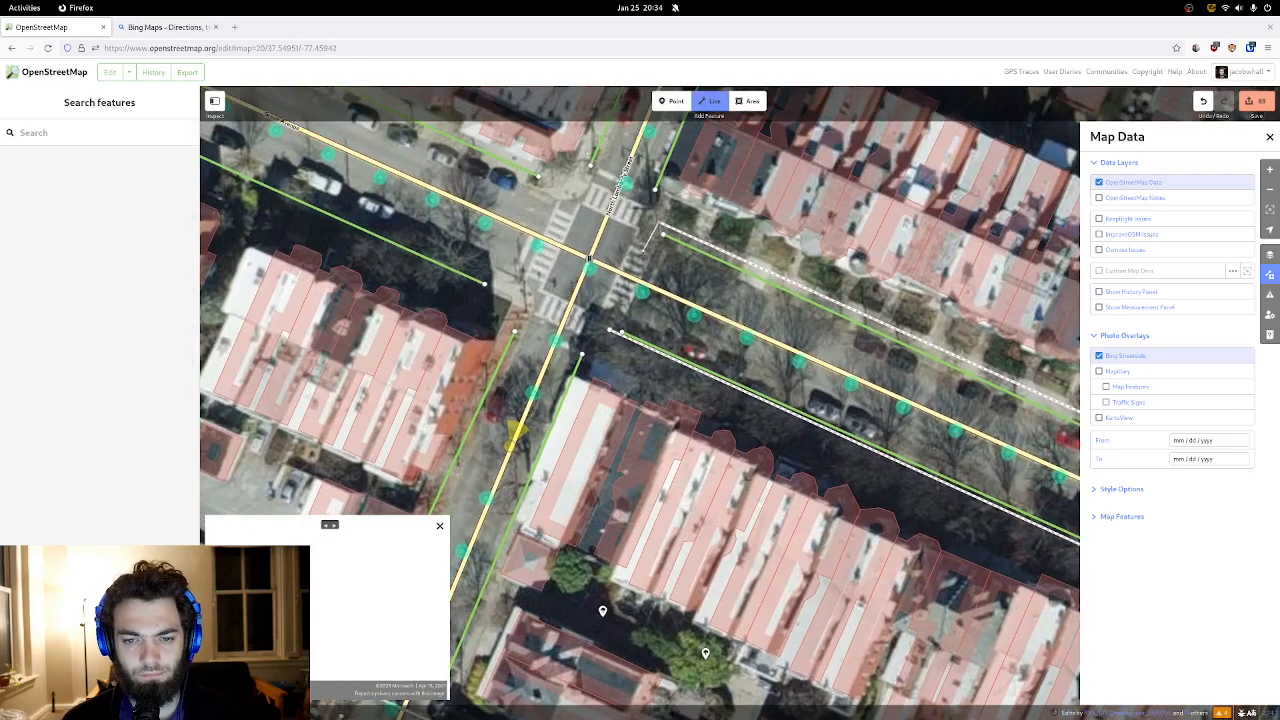
{"action": "left_click", "coordinate": [612, 330]}
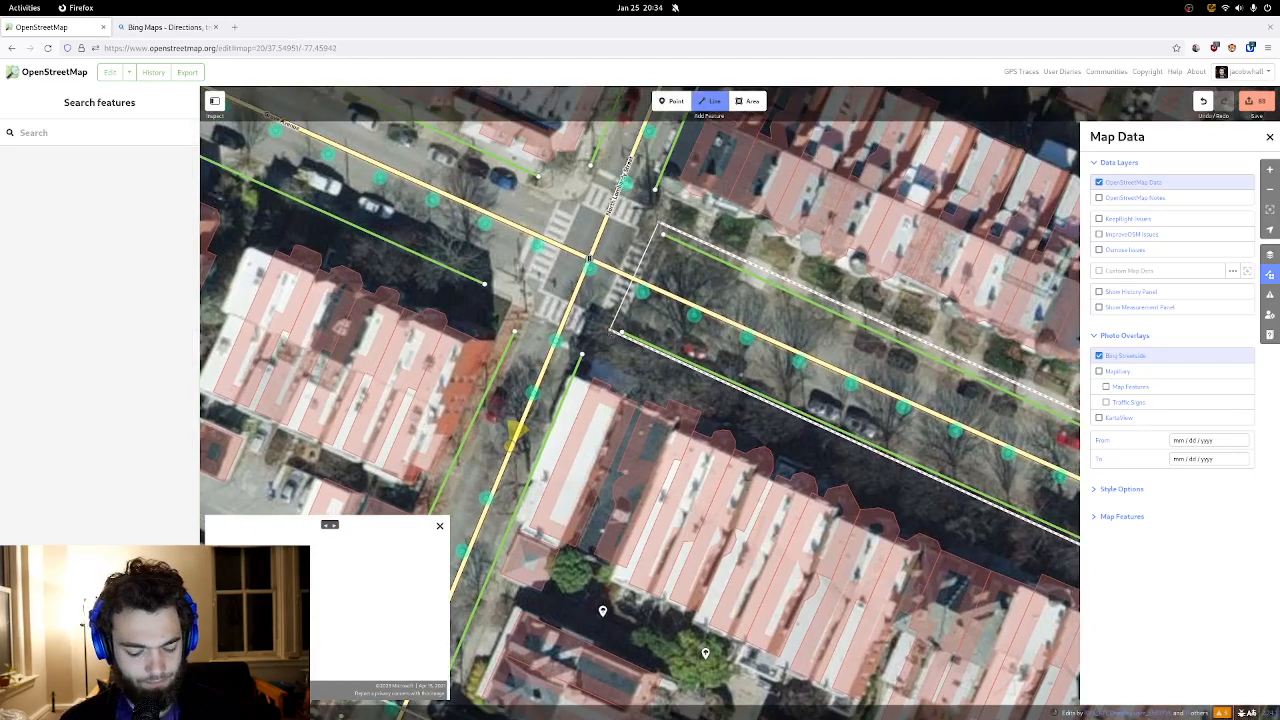
{"action": "double_click", "coordinate": [660, 228]}
{"action": "key", "text": "Escape"}
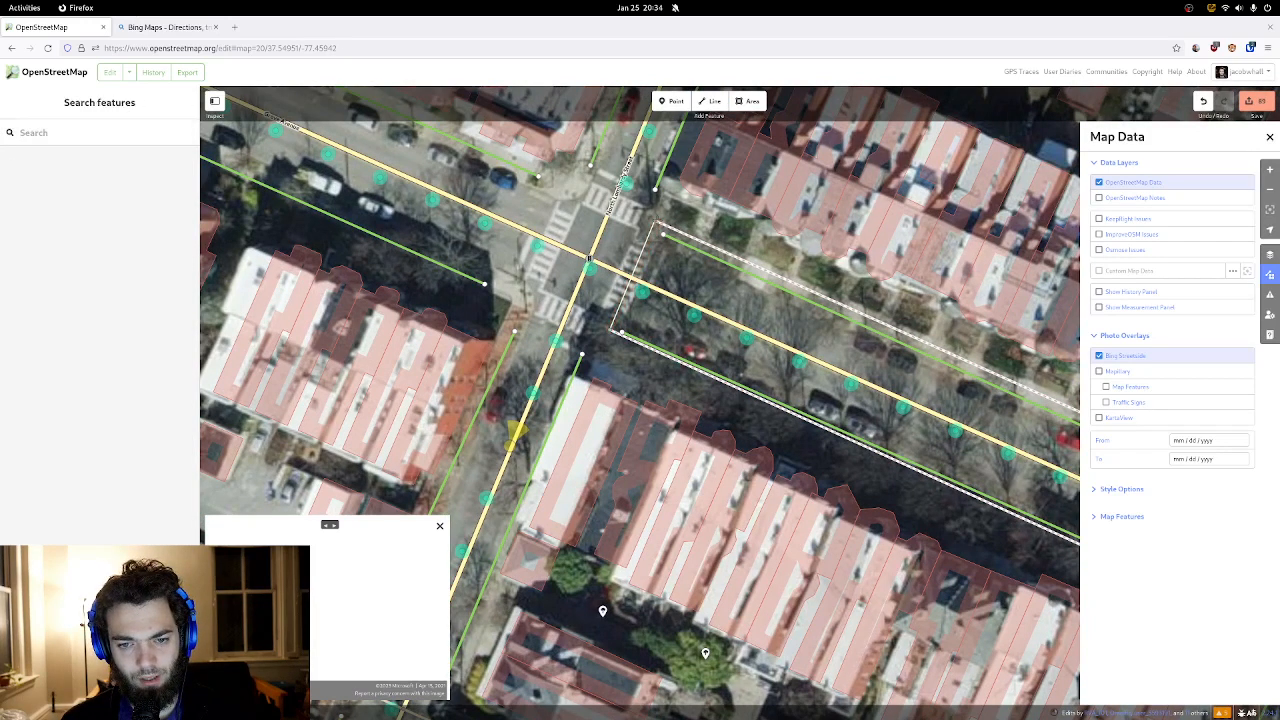
{"action": "left_click", "coordinate": [652, 245]}
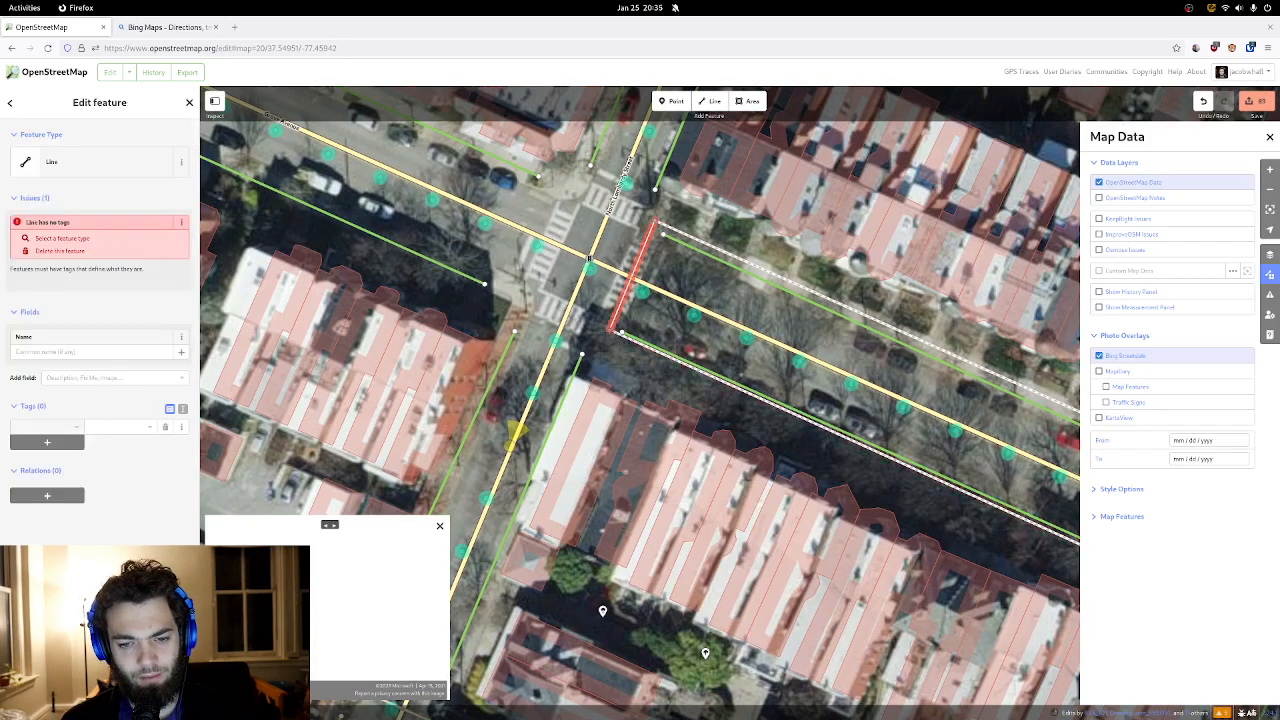
{"action": "key", "text": "Escape"}
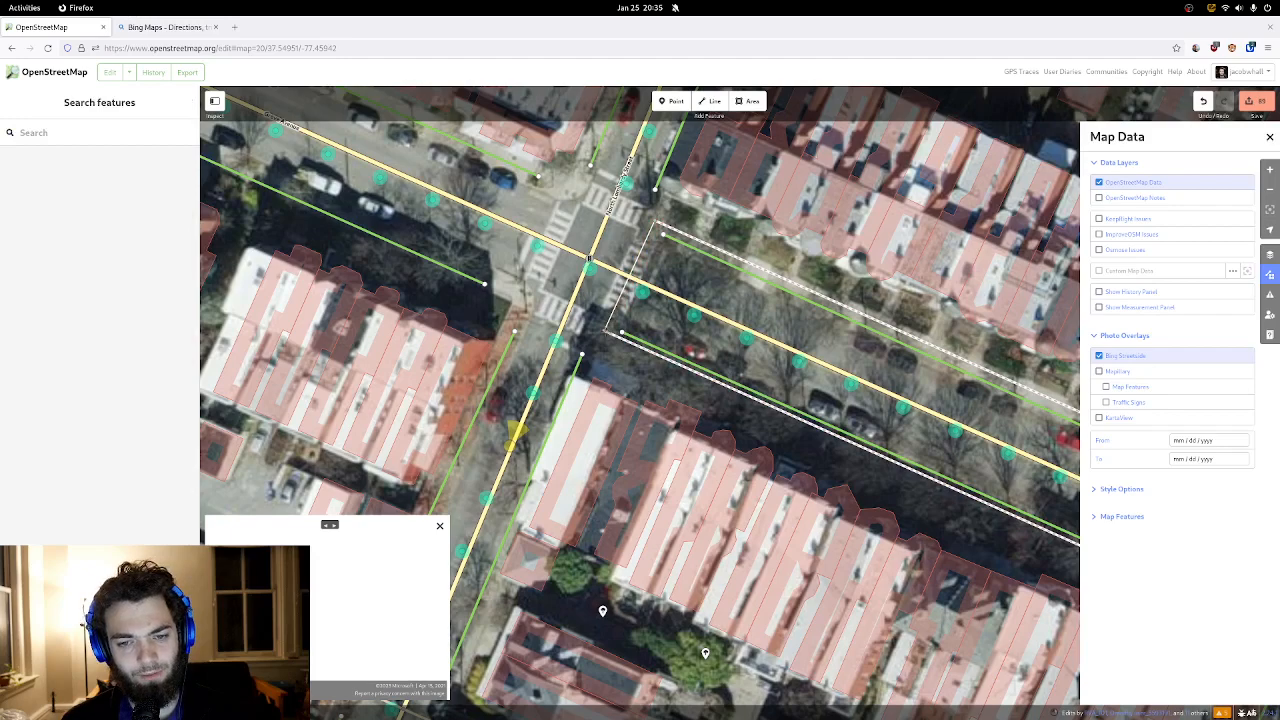
{"action": "left_click", "coordinate": [612, 312]}
{"action": "left_click", "coordinate": [125, 164]}
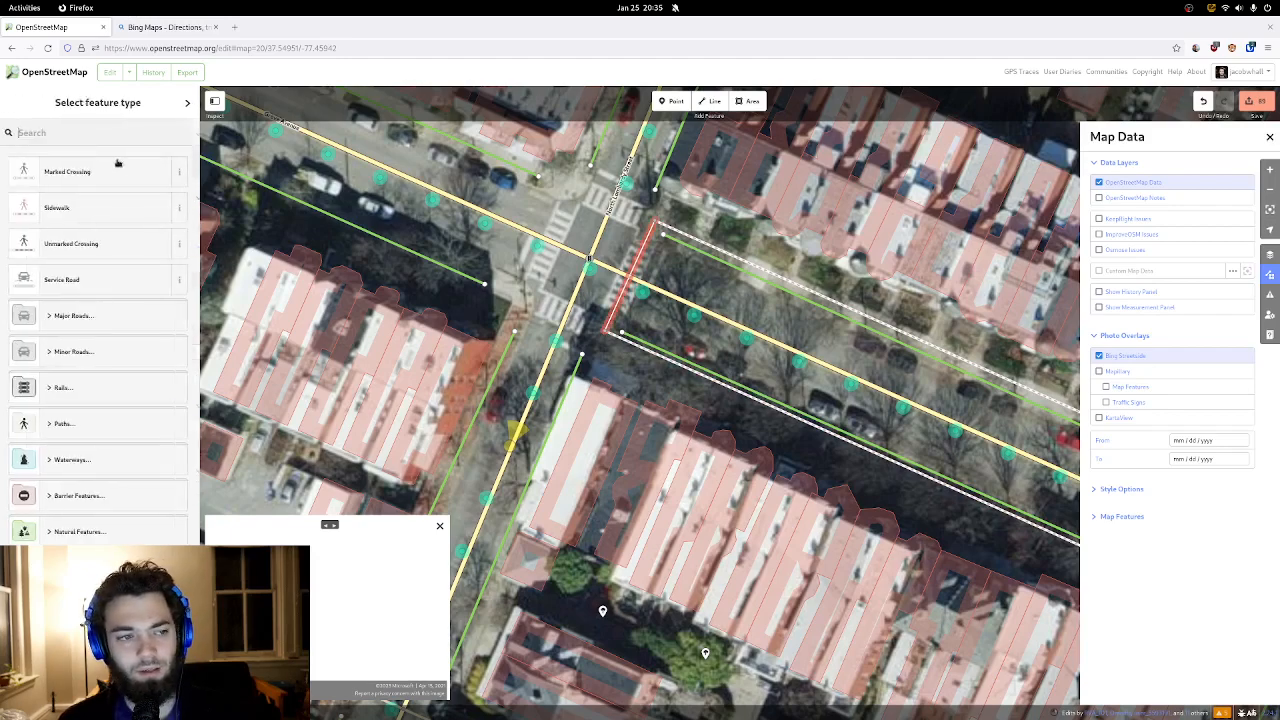
{"action": "left_click", "coordinate": [150, 167]}
{"action": "left_click", "coordinate": [122, 240]}
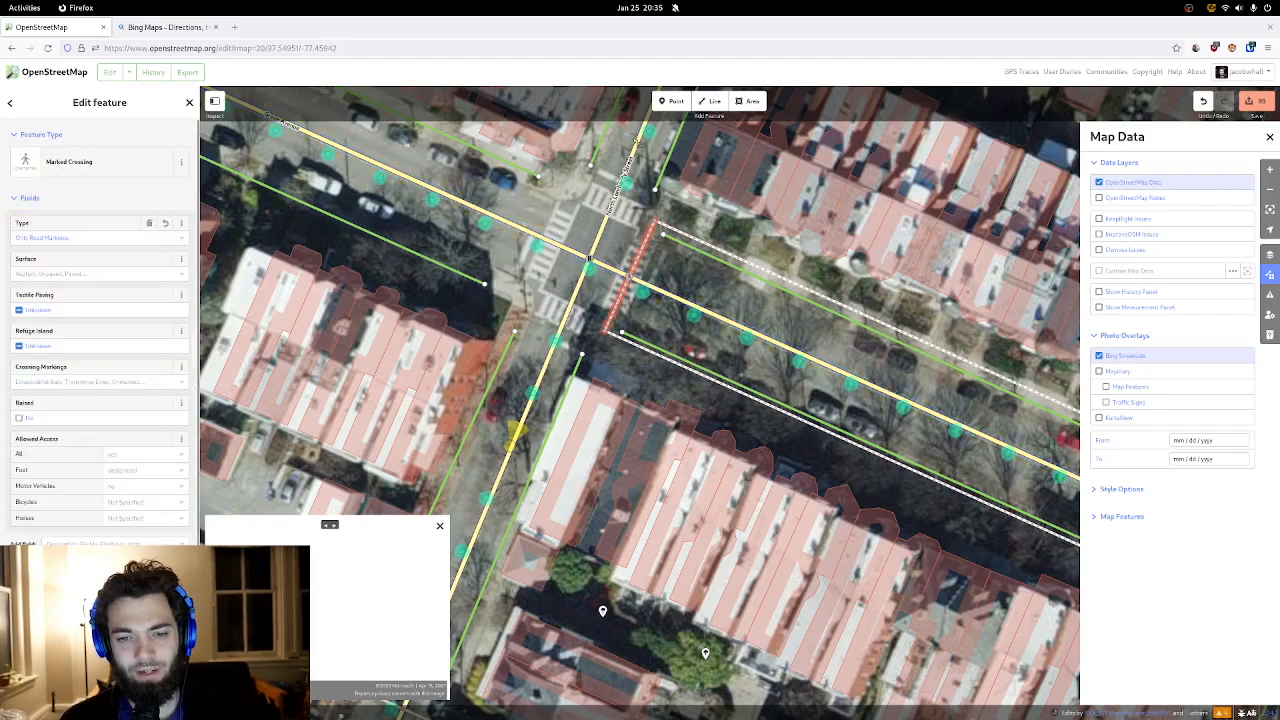
Step: Add a second Marked Crossing across North Lombardy Street, connected to the road
{"action": "left_click", "coordinate": [709, 101]}
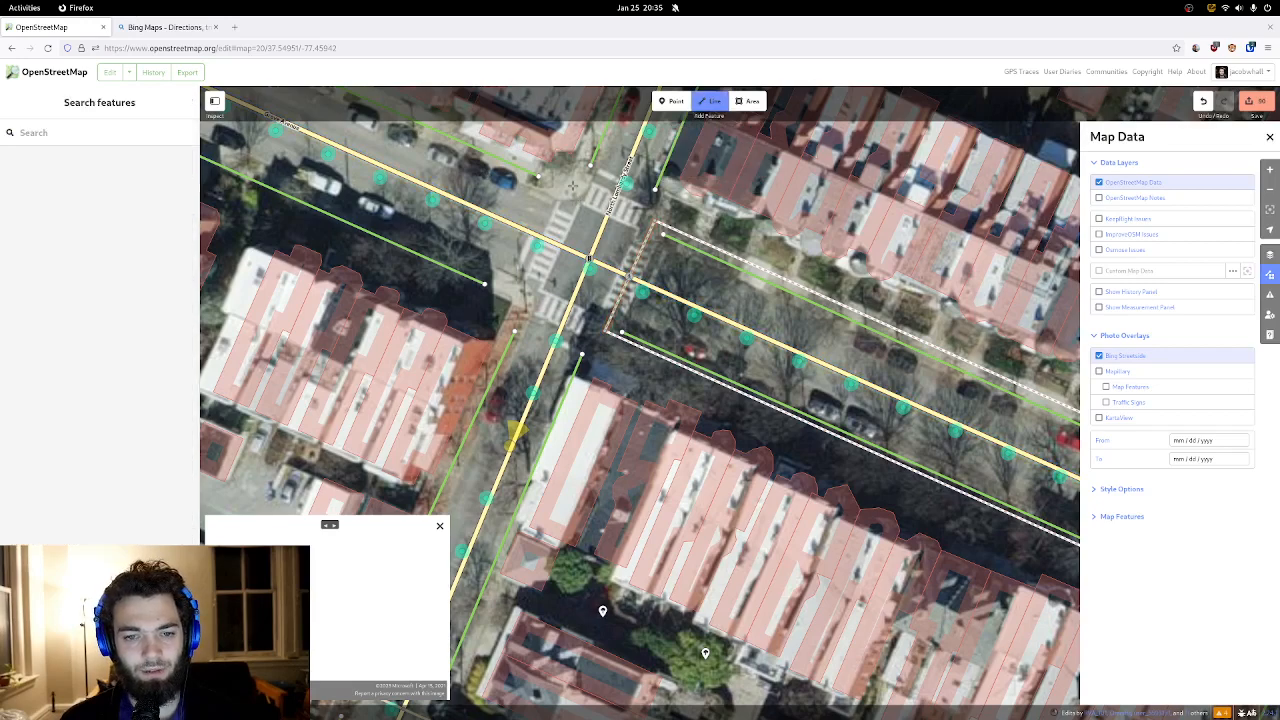
{"action": "left_click", "coordinate": [655, 222]}
{"action": "left_click", "coordinate": [655, 222]}
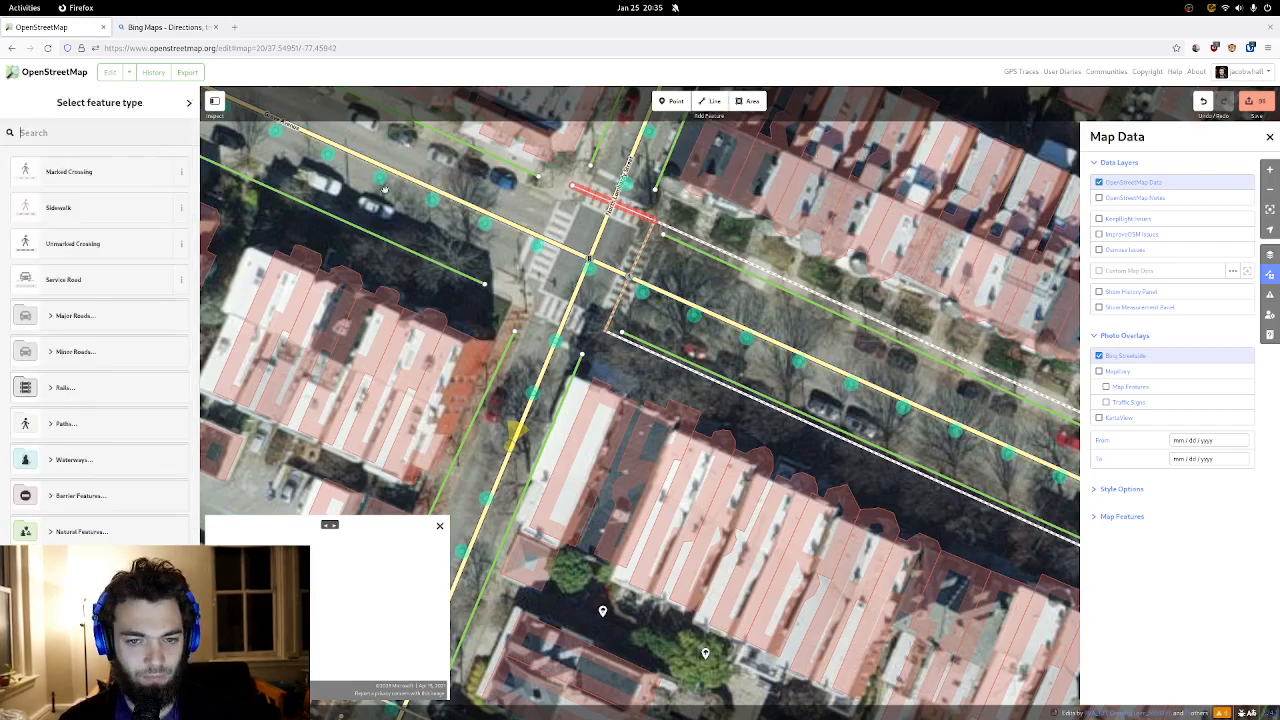
{"action": "left_click", "coordinate": [125, 176]}
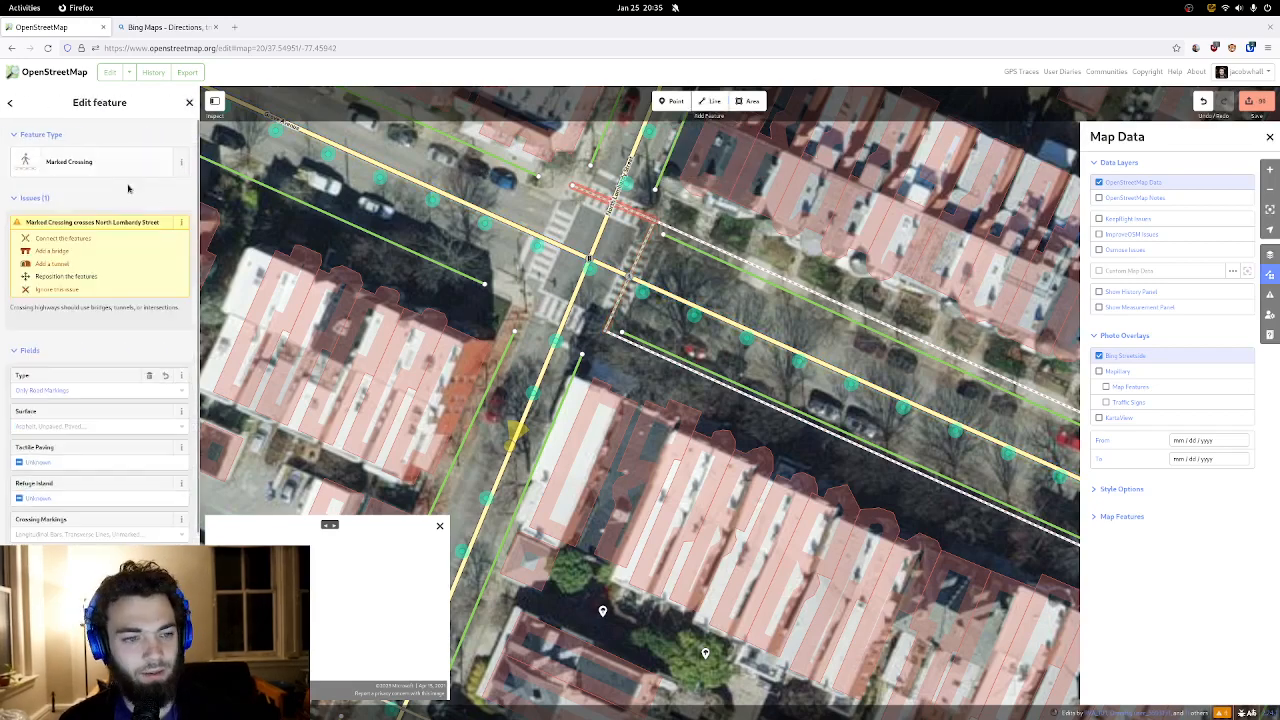
{"action": "left_click", "coordinate": [129, 238]}
Step: Draw a Marked Crossing across Grove Avenue and connect it to the road
{"action": "left_click", "coordinate": [710, 101]}
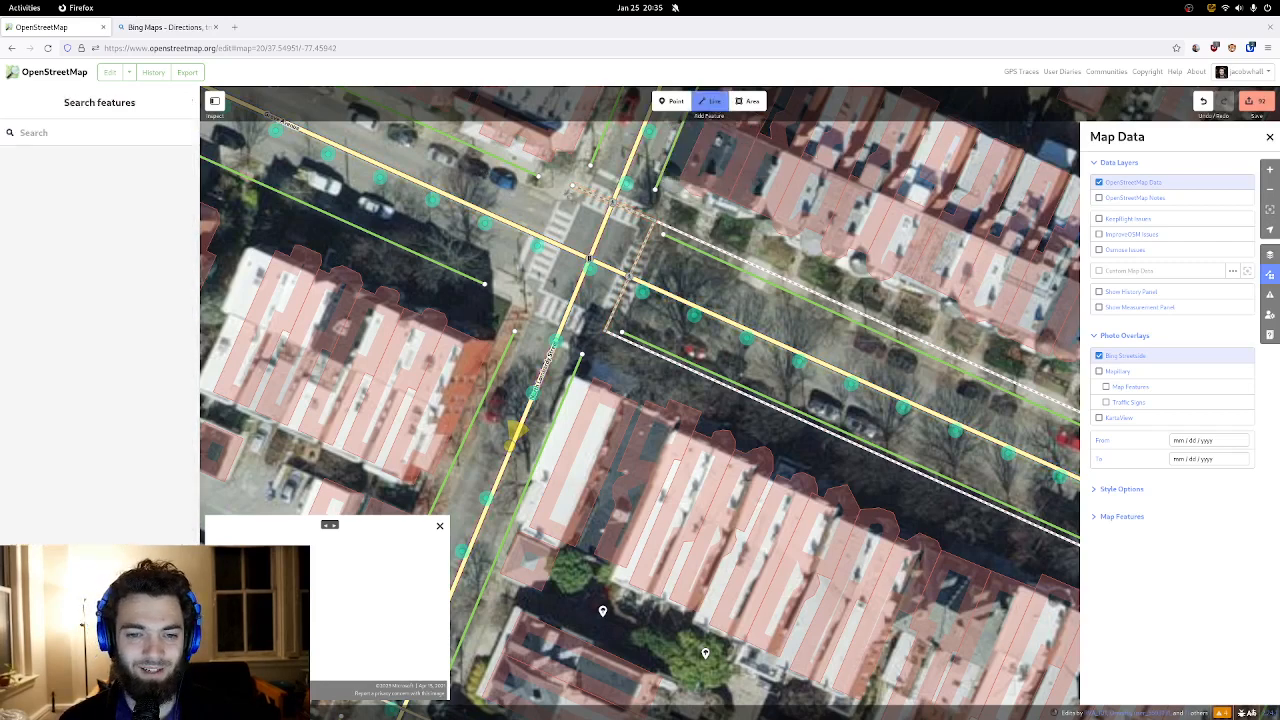
{"action": "left_click", "coordinate": [570, 187]}
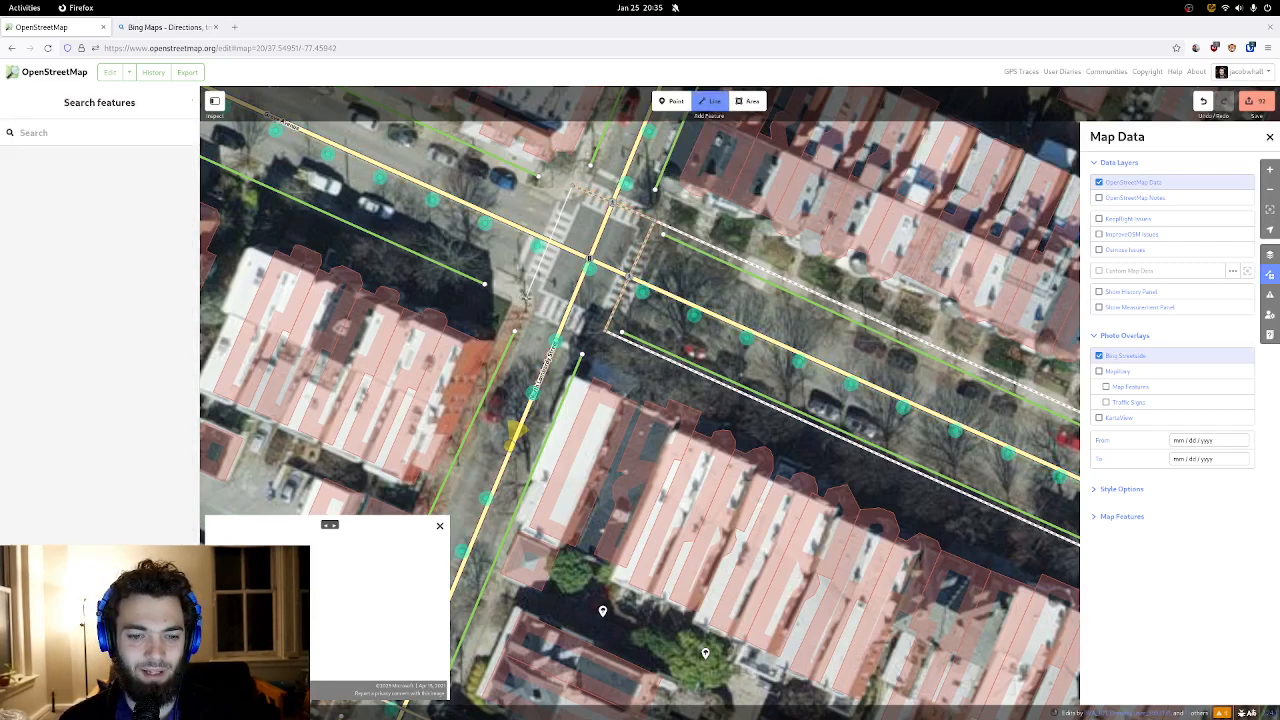
{"action": "double_click", "coordinate": [527, 298]}
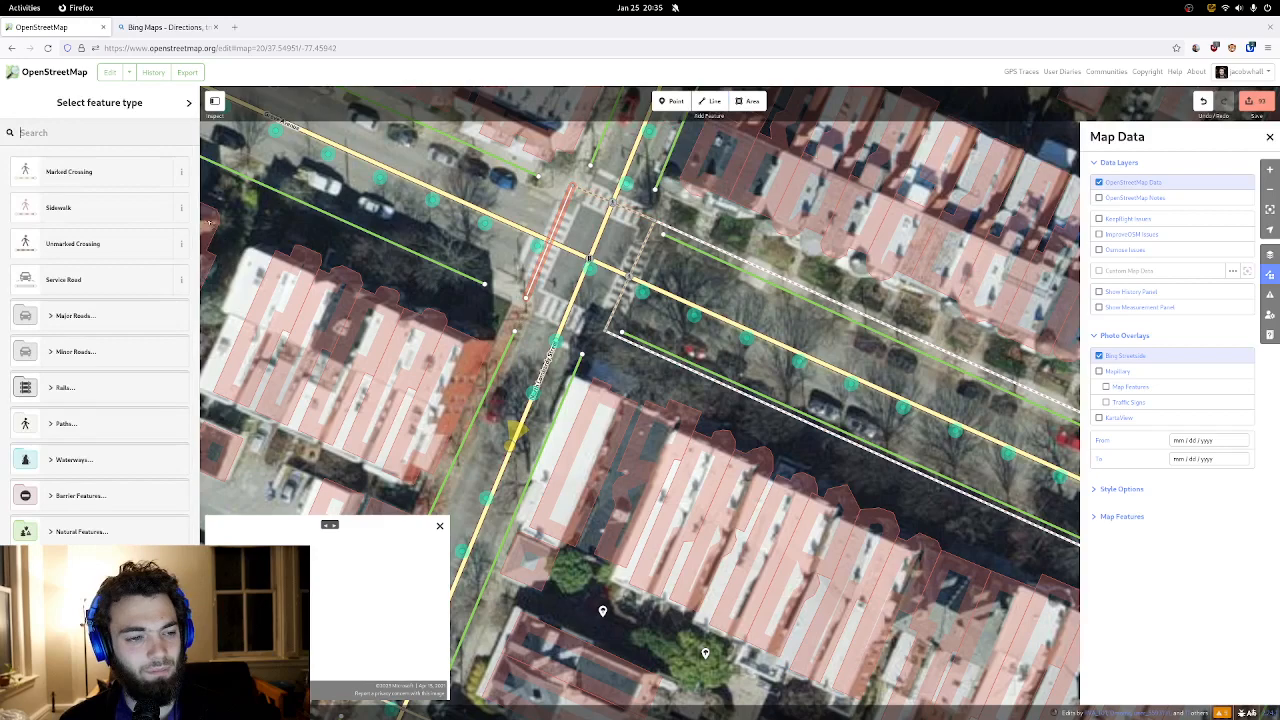
{"action": "left_click", "coordinate": [114, 166]}
{"action": "left_click", "coordinate": [120, 238]}
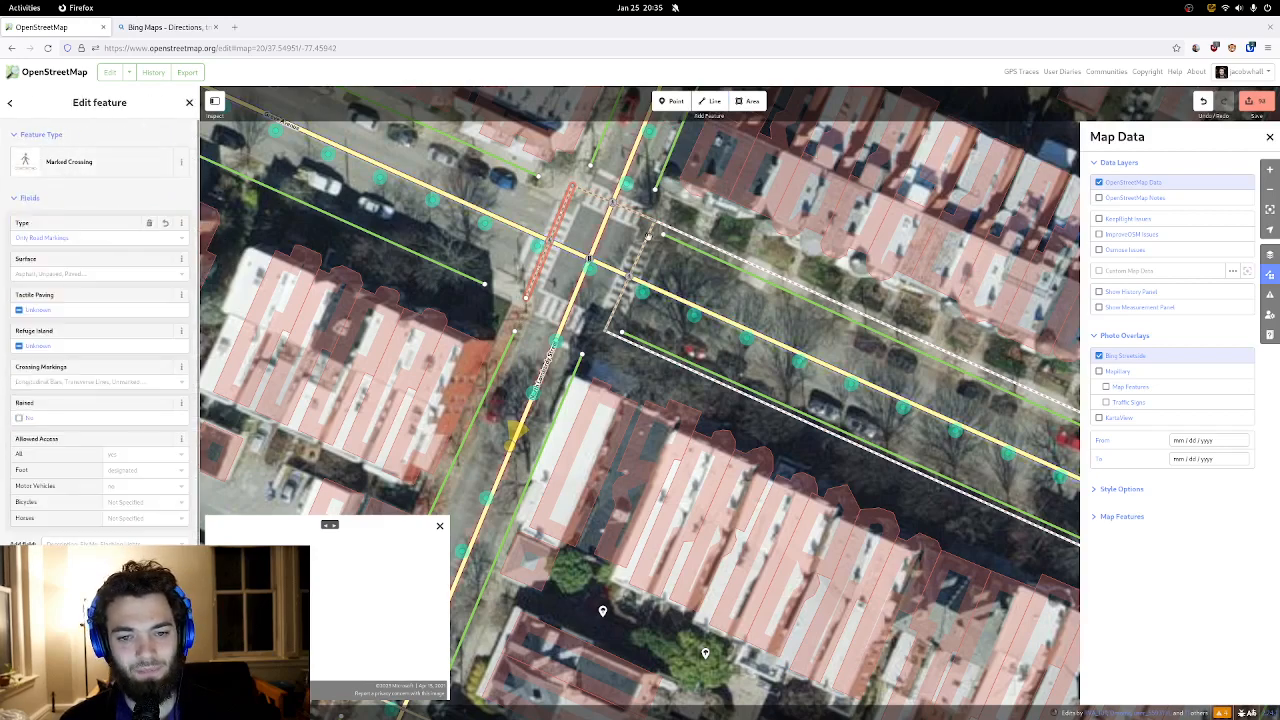
{"action": "key", "text": "Escape"}
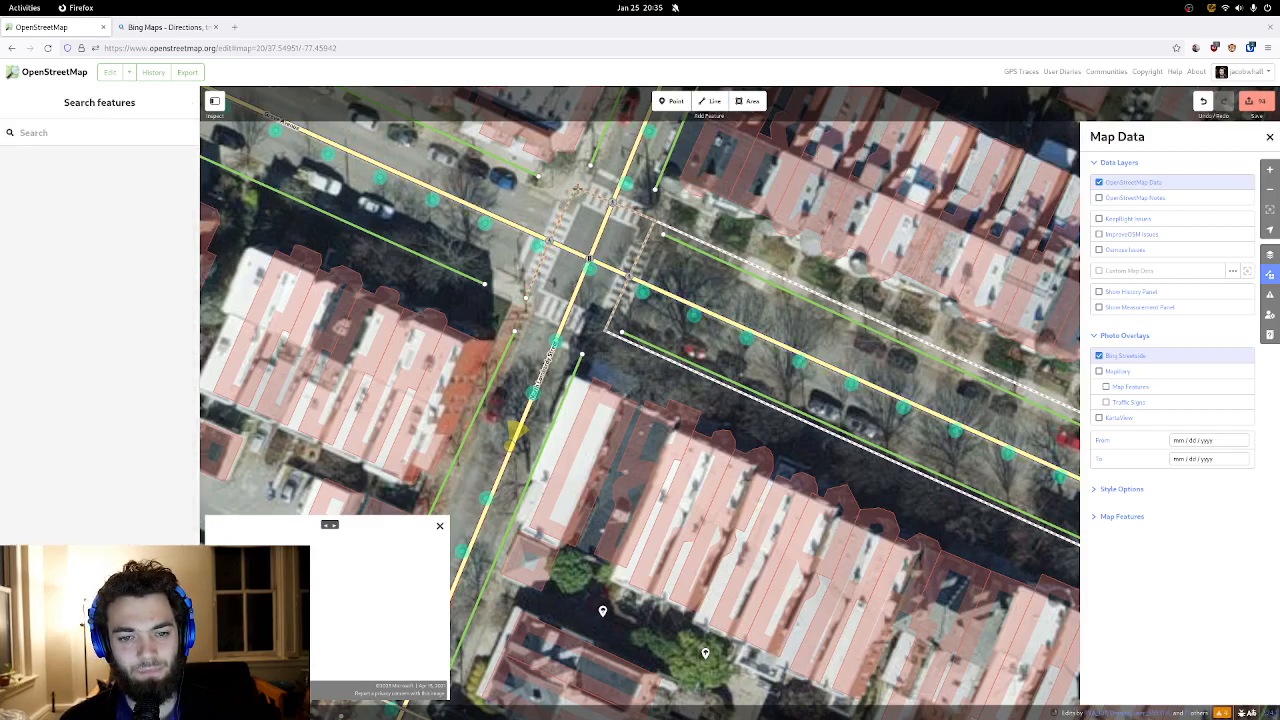
{"action": "left_click", "coordinate": [577, 189]}
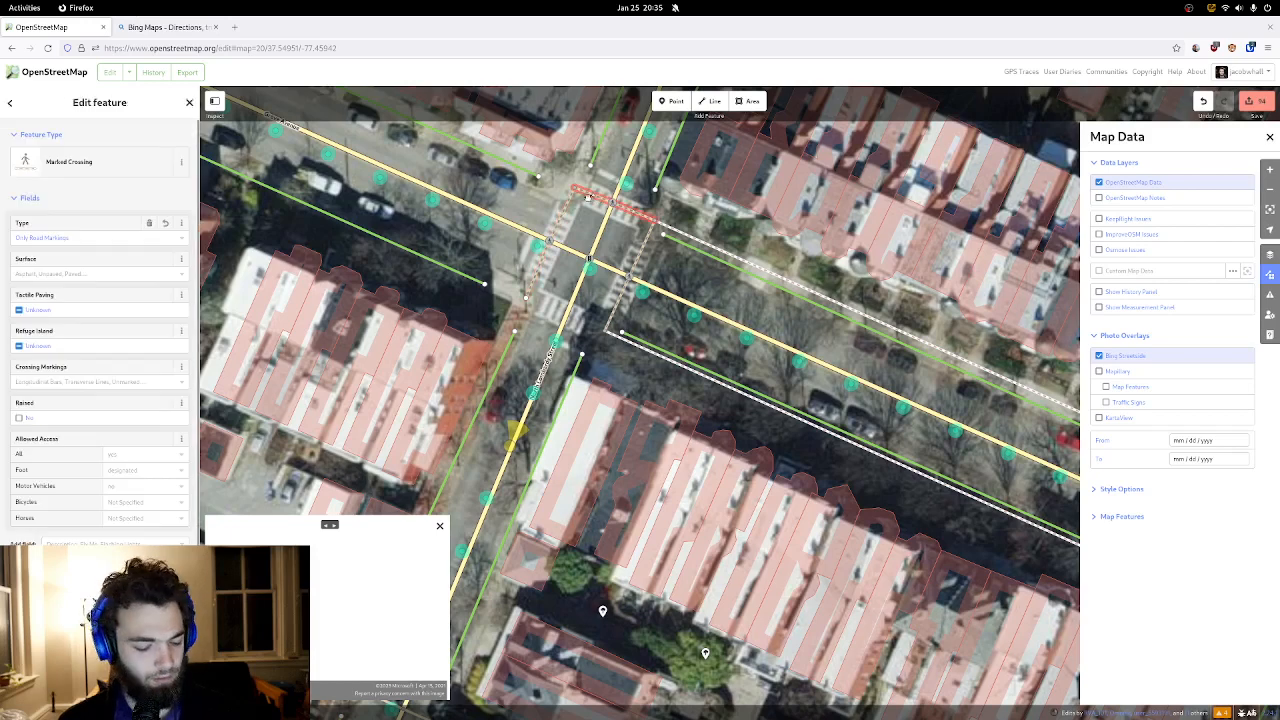
Step: Draw one more short crossing line and tag it Marked Crossing
{"action": "left_click", "coordinate": [706, 110]}
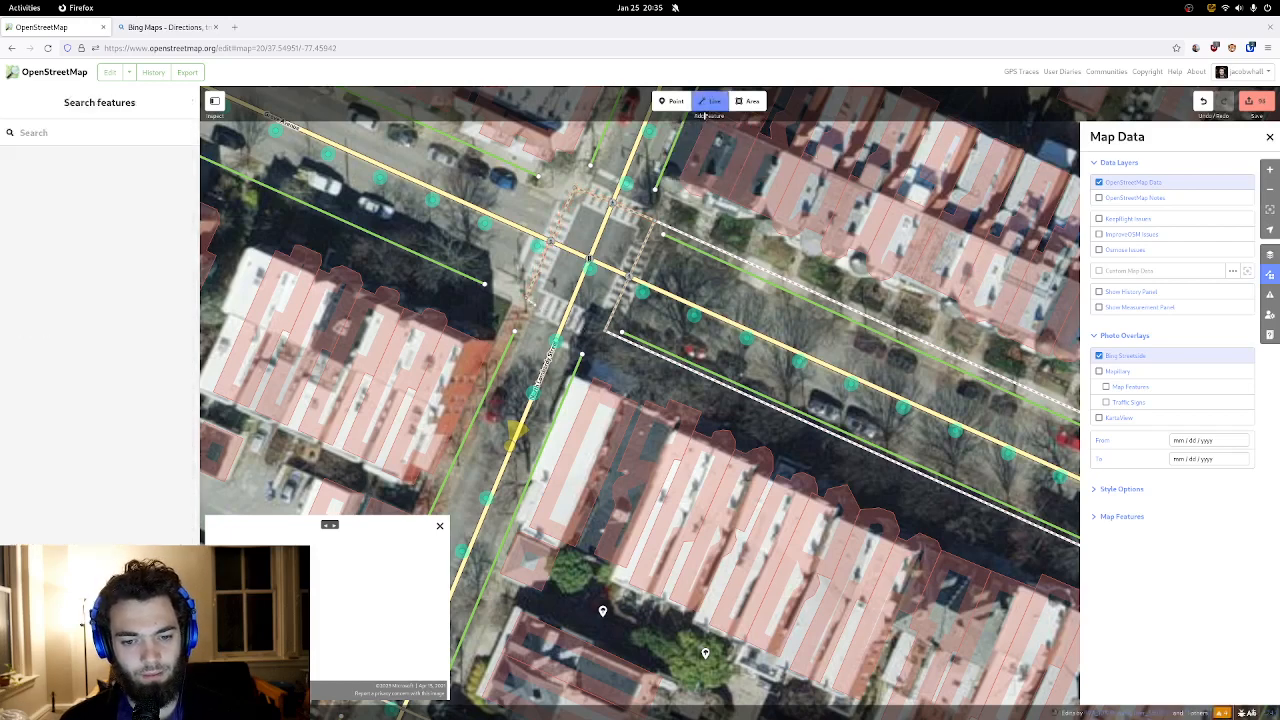
{"action": "left_click", "coordinate": [607, 329]}
{"action": "double_click", "coordinate": [528, 301]}
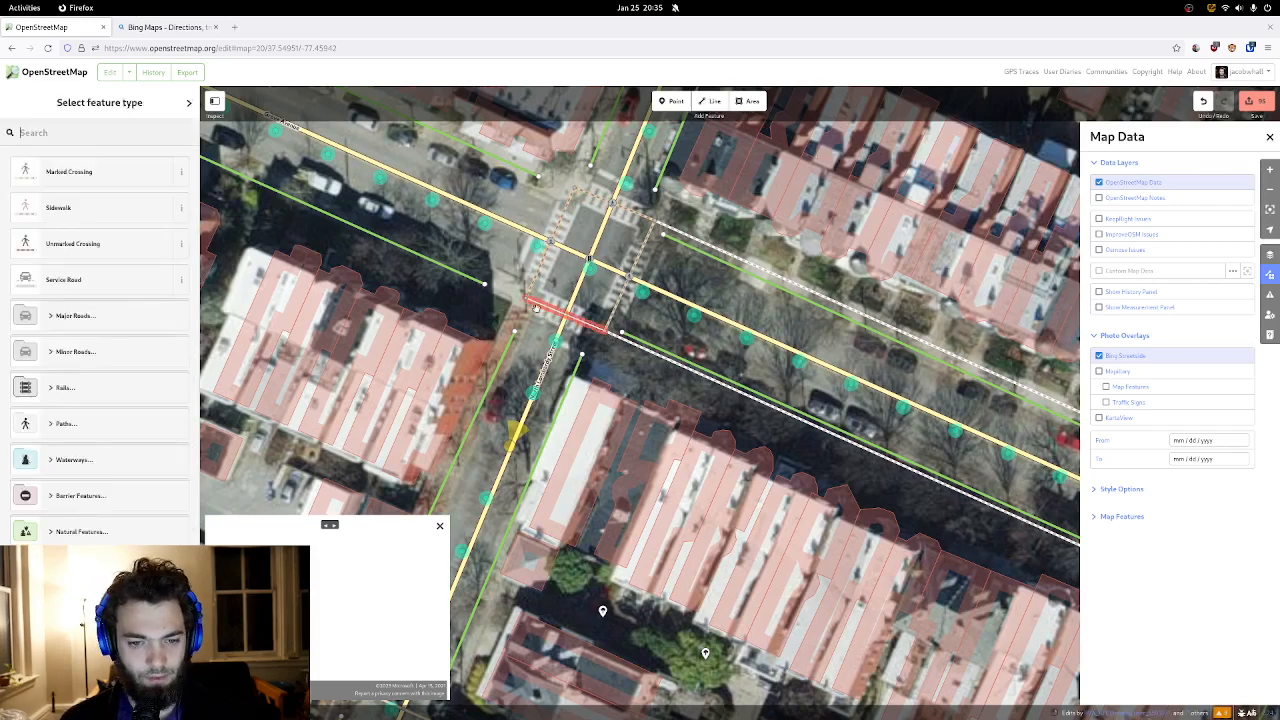
{"action": "key", "text": "ctrl+z"}
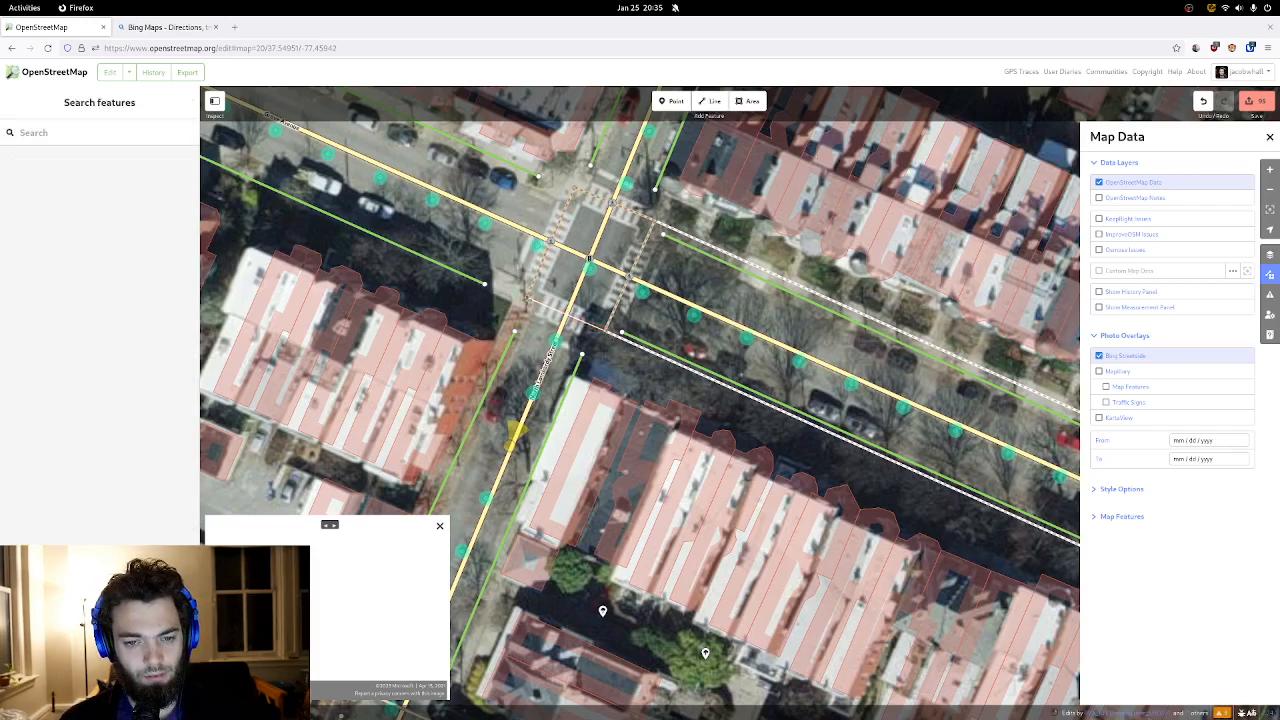
{"action": "key", "text": "ctrl+shift+z"}
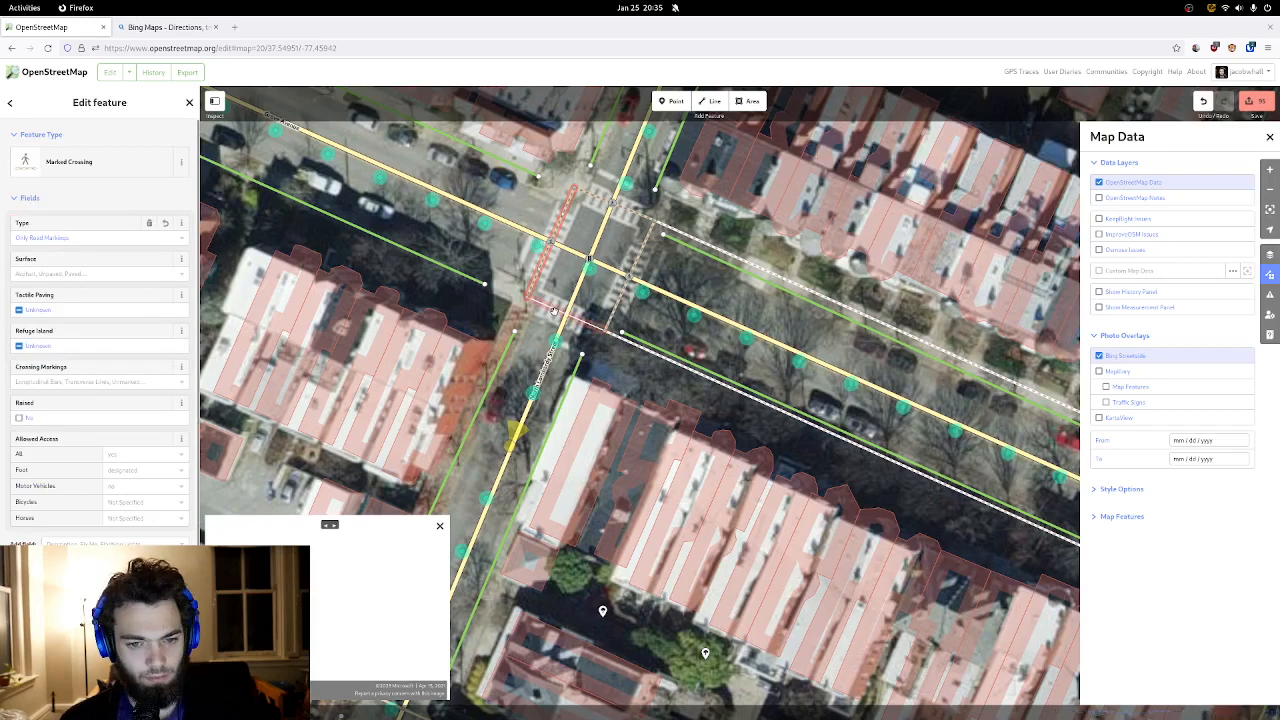
{"action": "left_click", "coordinate": [553, 310]}
{"action": "left_click", "coordinate": [60, 161]}
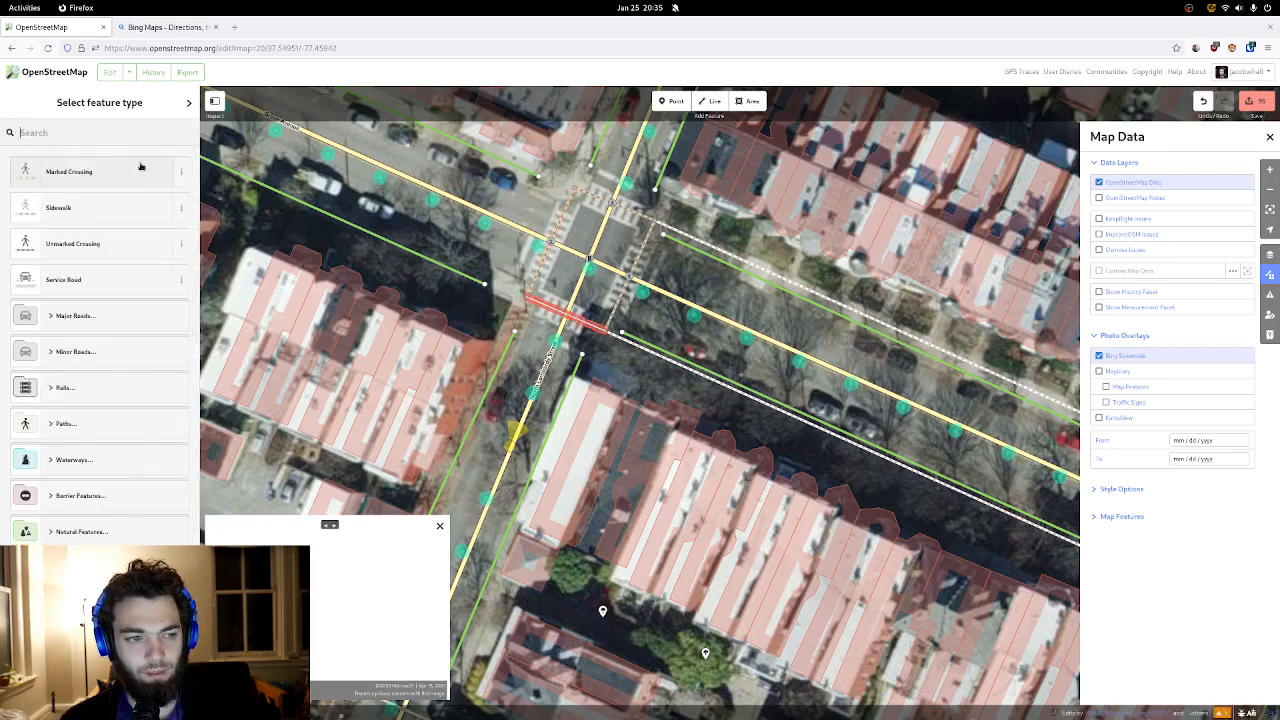
{"action": "left_click", "coordinate": [80, 166]}
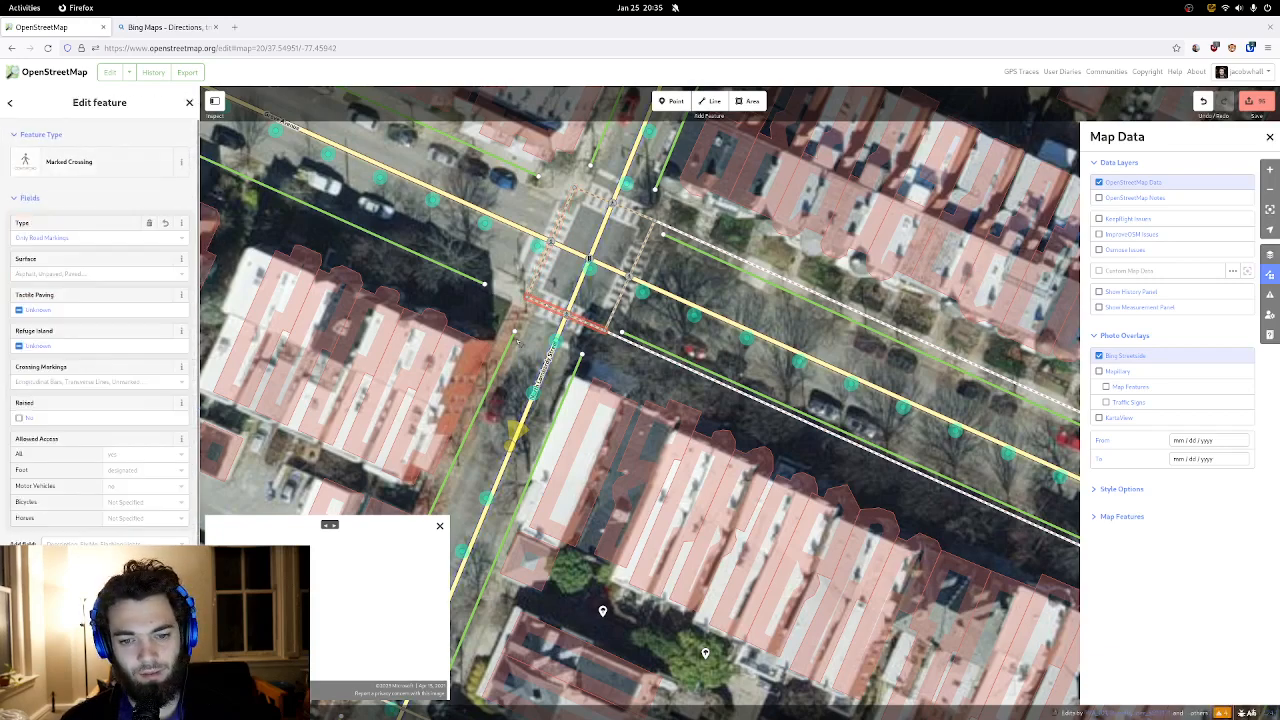
{"action": "left_click", "coordinate": [710, 101]}
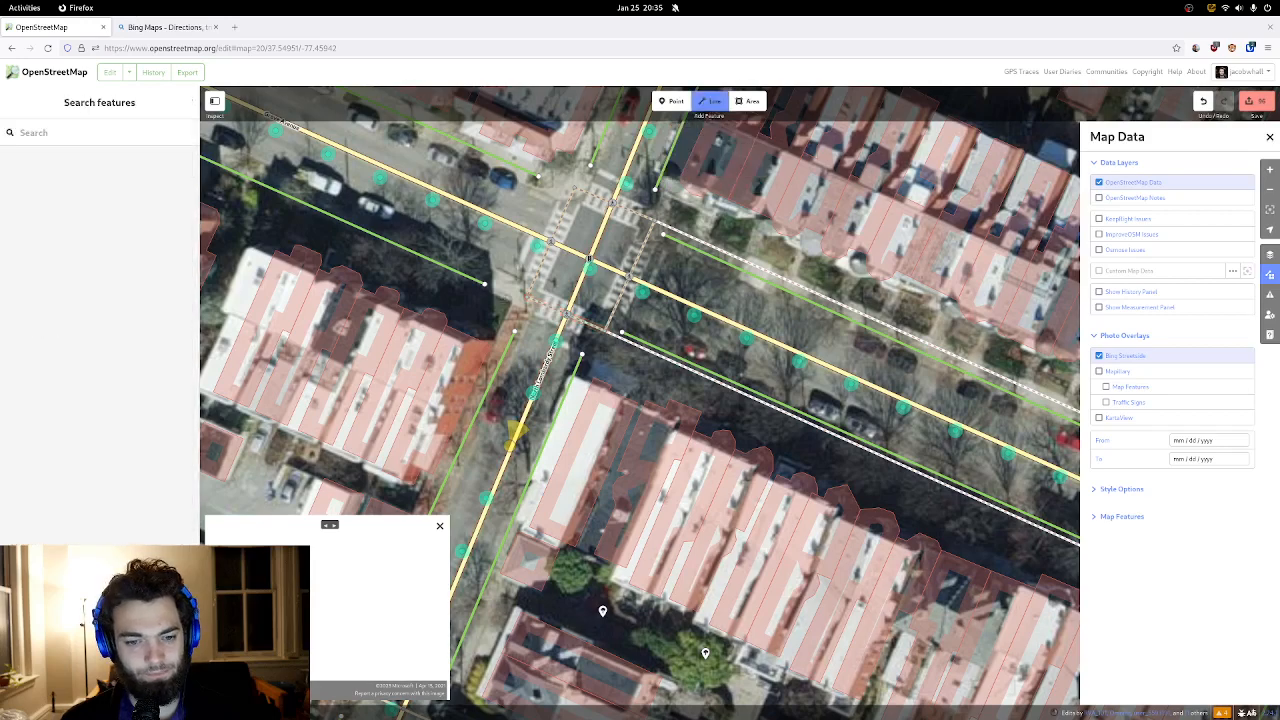
{"action": "left_click", "coordinate": [526, 298]}
Step: Extend the line along North Lombardy Street to Floyd Avenue and tag it Sidewalk
{"action": "left_click_drag", "start_coordinate": [480, 440], "coordinate": [563, 257]}
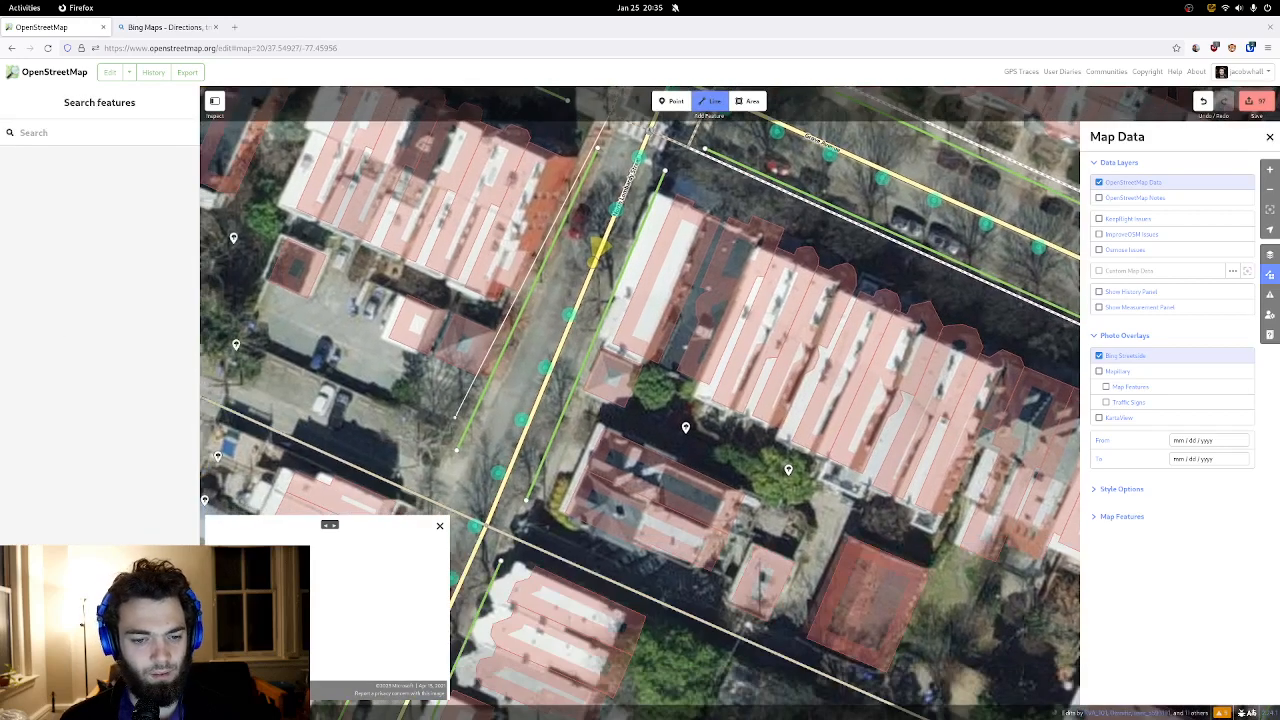
{"action": "left_click_drag", "start_coordinate": [465, 462], "coordinate": [603, 206]}
{"action": "left_click_drag", "start_coordinate": [465, 468], "coordinate": [603, 164]}
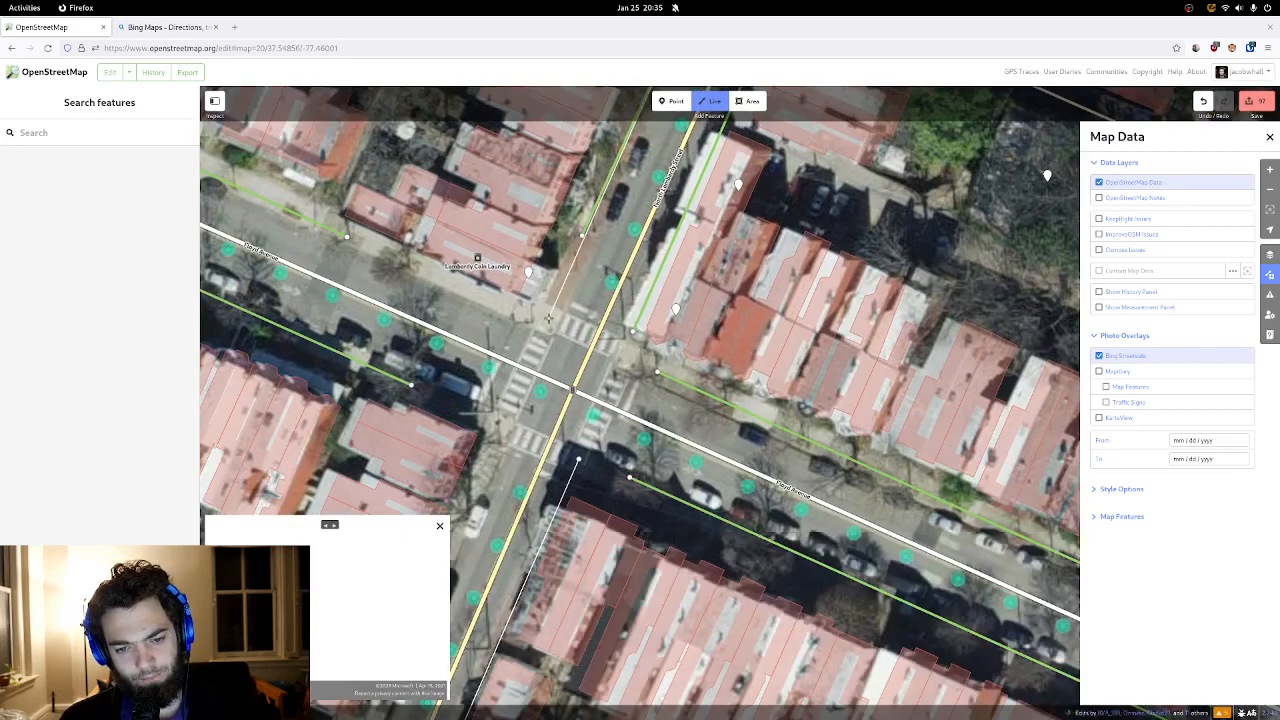
{"action": "left_click_drag", "start_coordinate": [558, 315], "coordinate": [931, 377]}
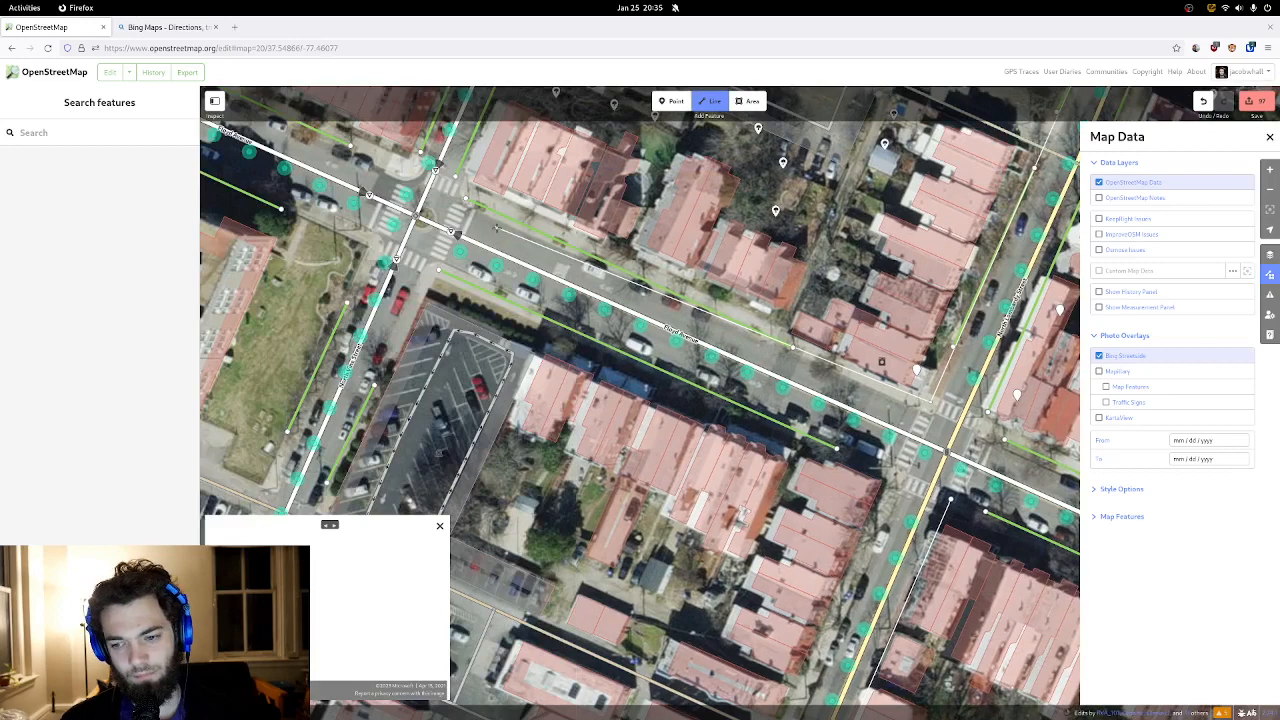
{"action": "scroll", "coordinate": [930, 395], "scroll_direction": "up", "scroll_amount": 5}
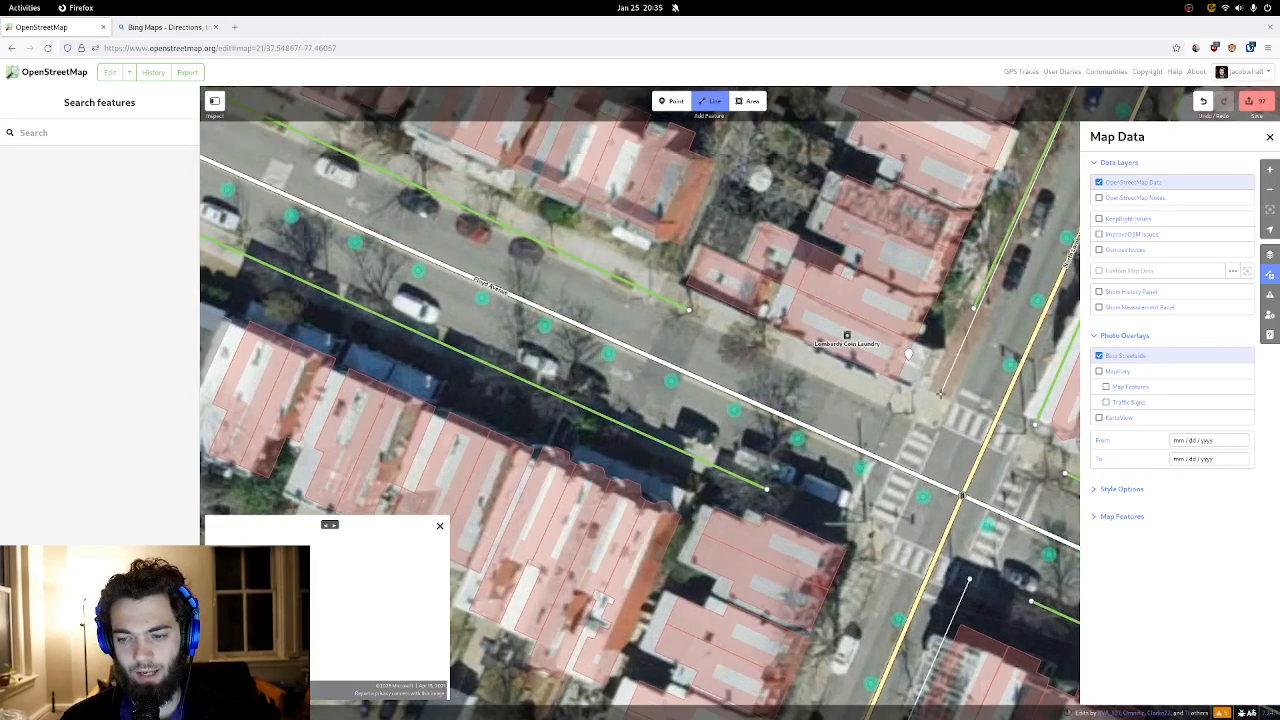
{"action": "left_click", "coordinate": [930, 392]}
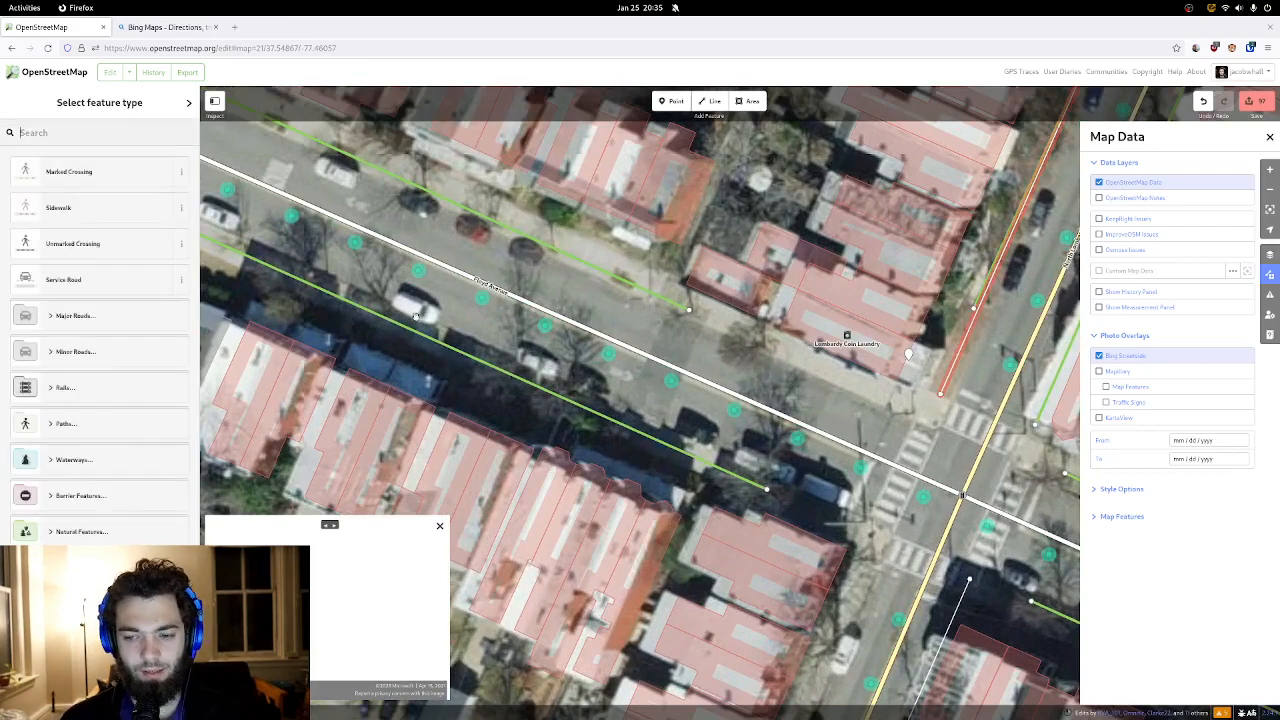
{"action": "left_click", "coordinate": [127, 205]}
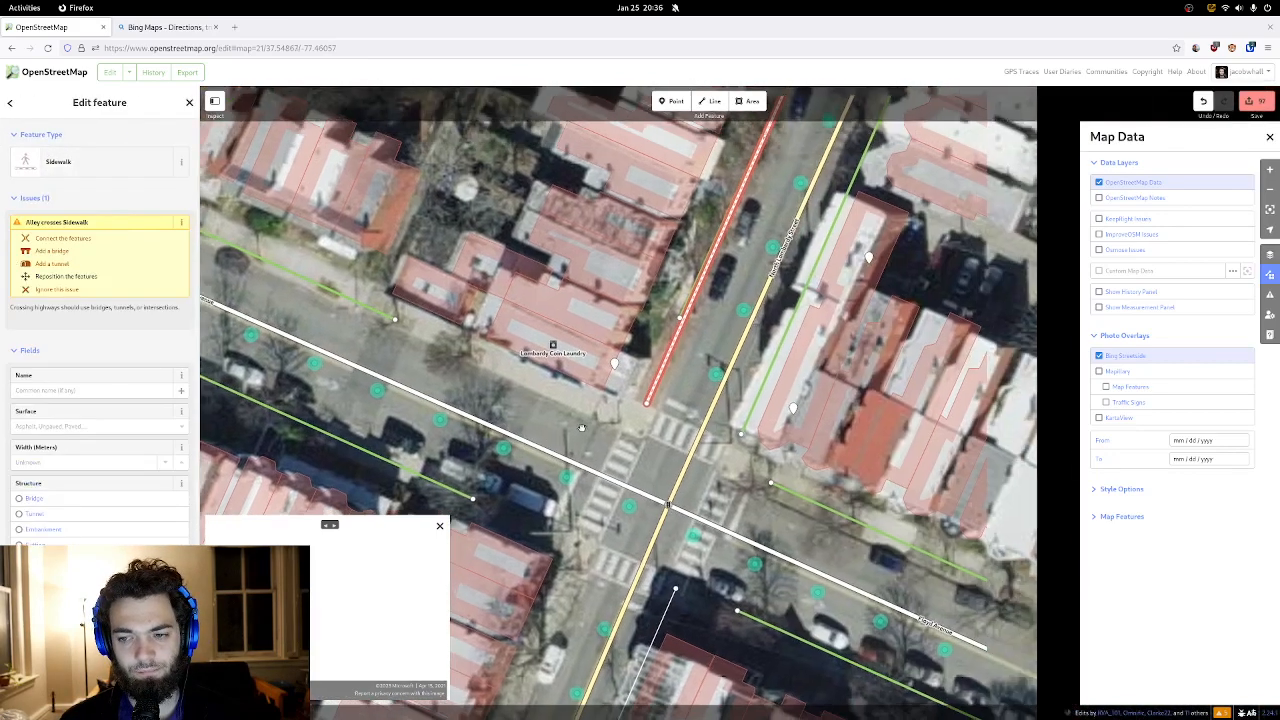
Step: Split the sidewalk at the vertex near the Grove Avenue corner
{"action": "key", "text": "z"}
{"action": "left_click_drag", "start_coordinate": [601, 442], "coordinate": [530, 516]}
{"action": "left_click_drag", "start_coordinate": [751, 183], "coordinate": [647, 404]}
{"action": "left_click_drag", "start_coordinate": [692, 251], "coordinate": [630, 464]}
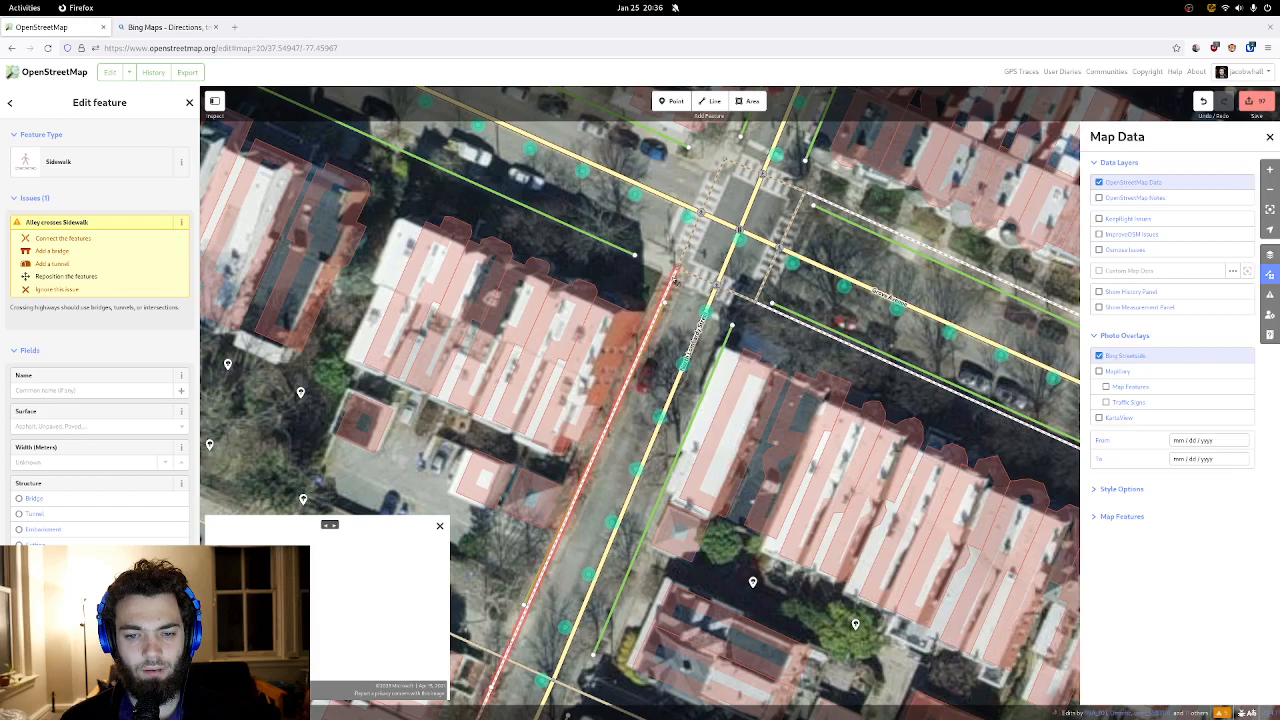
{"action": "left_click", "coordinate": [675, 281]}
{"action": "right_click", "coordinate": [676, 281]}
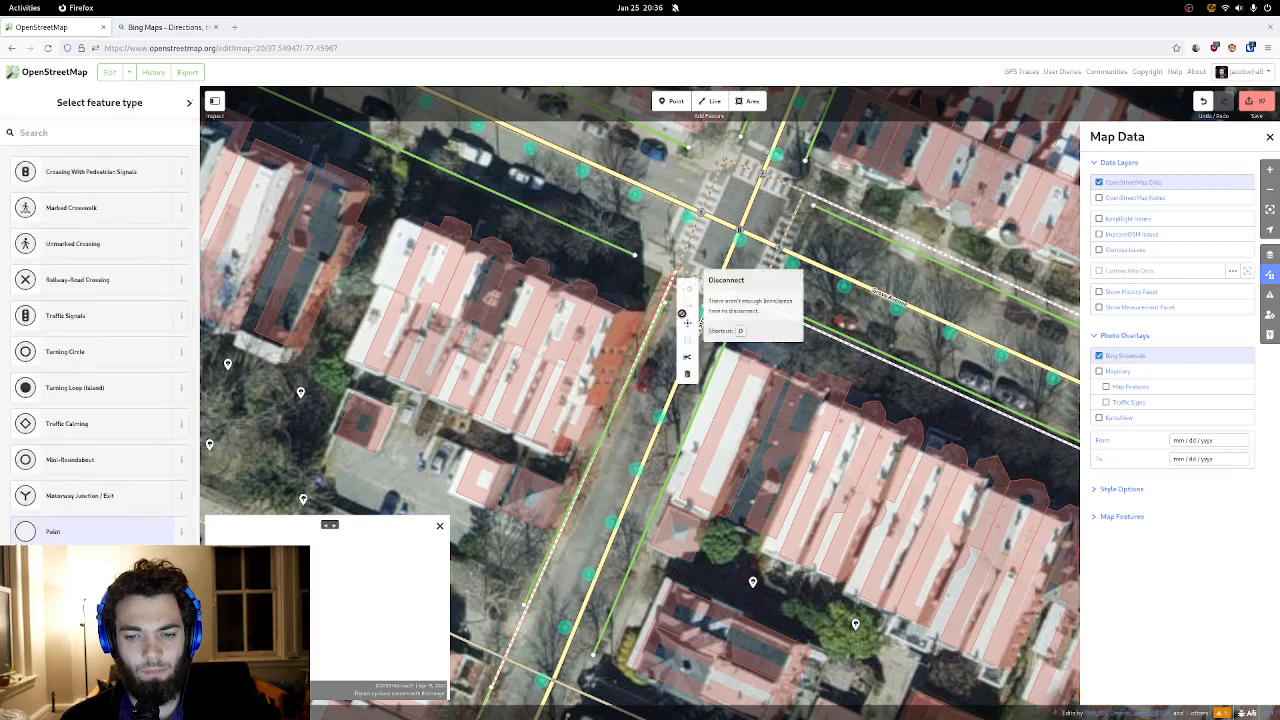
{"action": "left_click", "coordinate": [688, 356]}
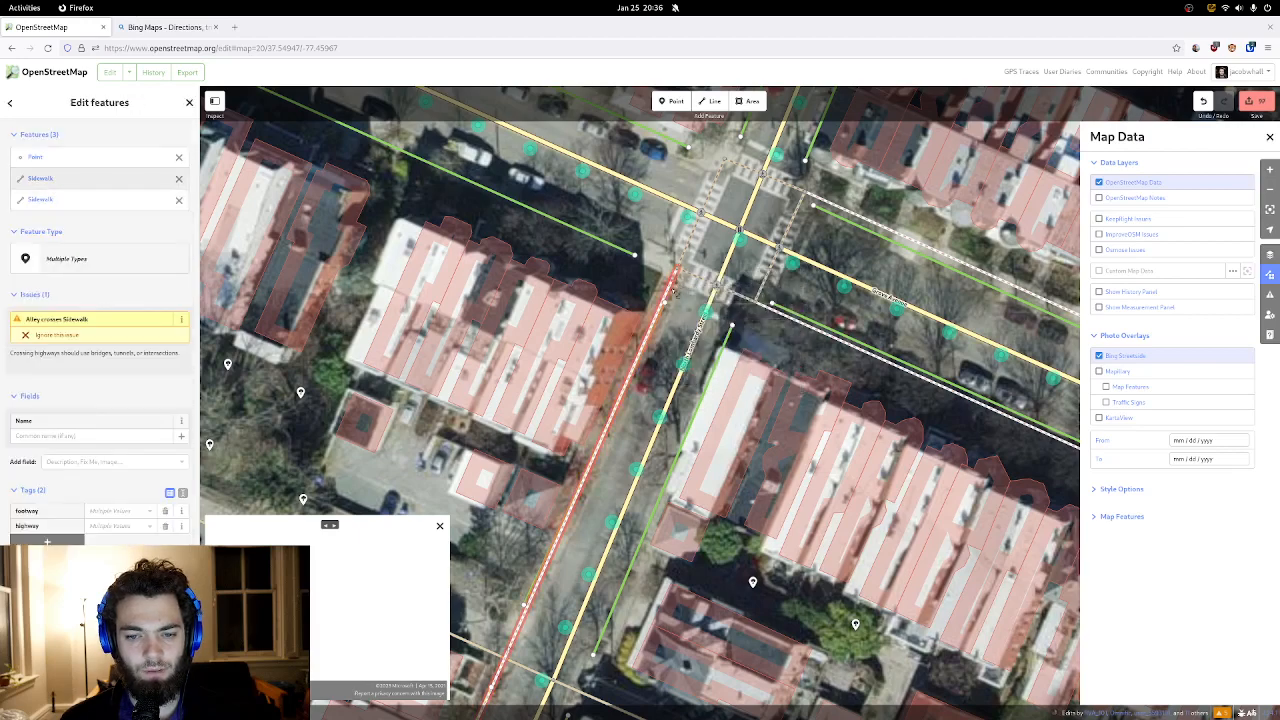
Step: Set the long piece's surface to Paving Stones, join it to the alley, and continue from the junction
{"action": "left_click", "coordinate": [110, 178]}
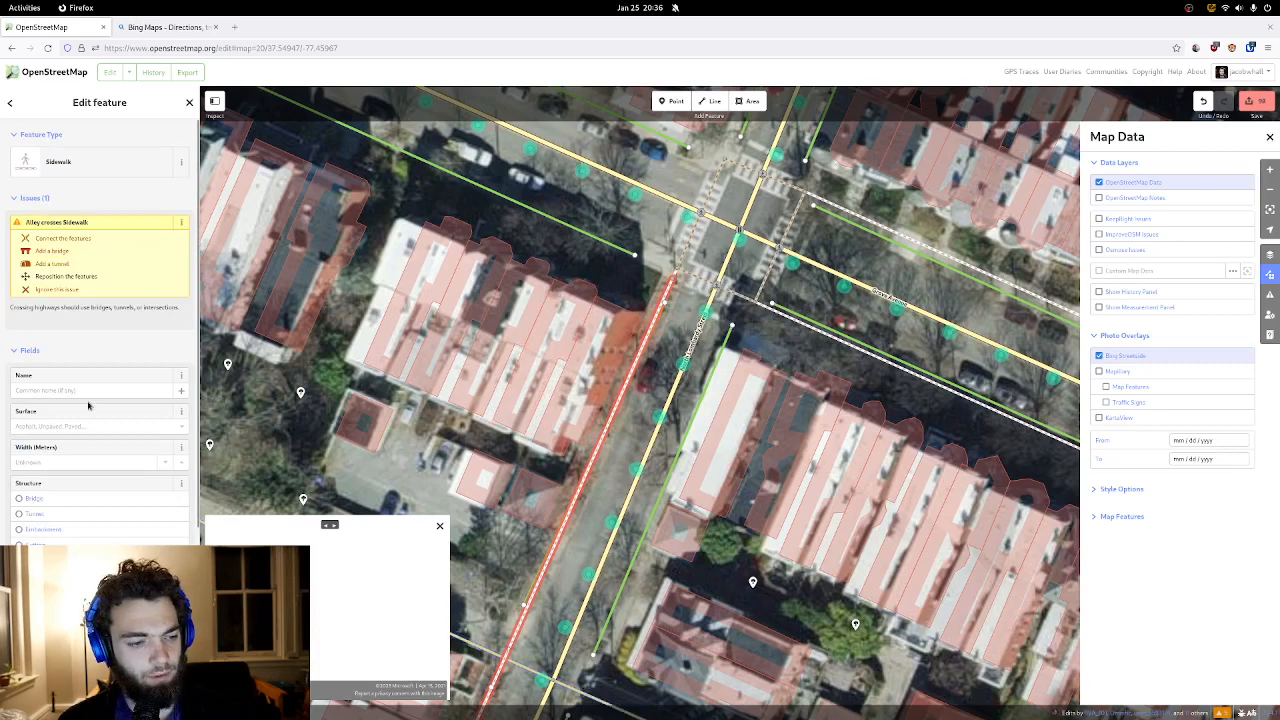
{"action": "left_click", "coordinate": [90, 425]}
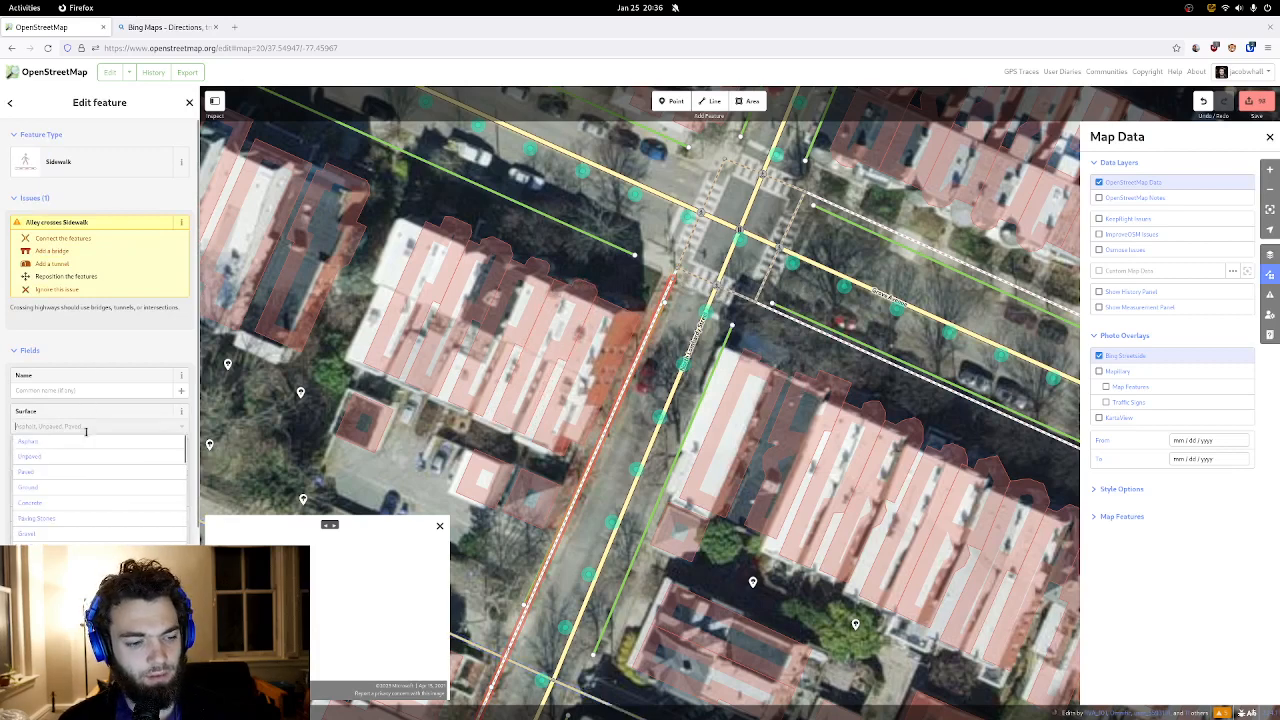
{"action": "left_click", "coordinate": [69, 517]}
{"action": "left_click", "coordinate": [71, 254]}
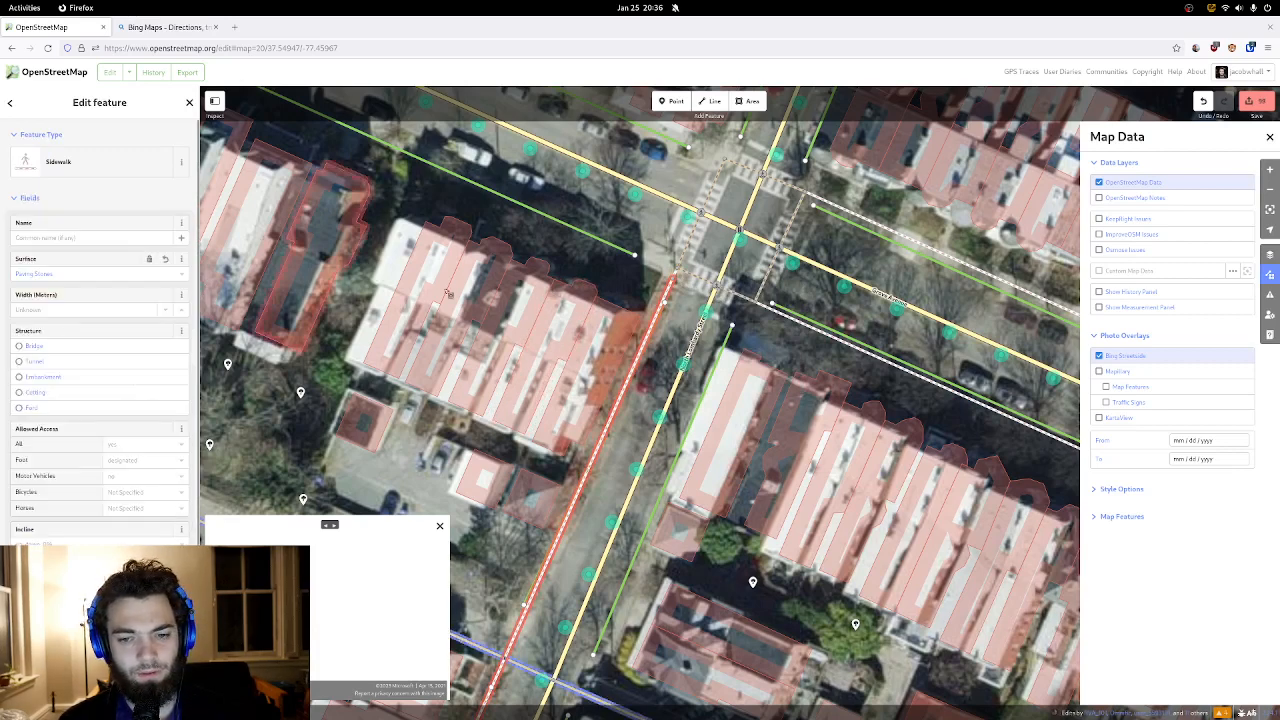
{"action": "left_click", "coordinate": [675, 272], "text": "shift"}
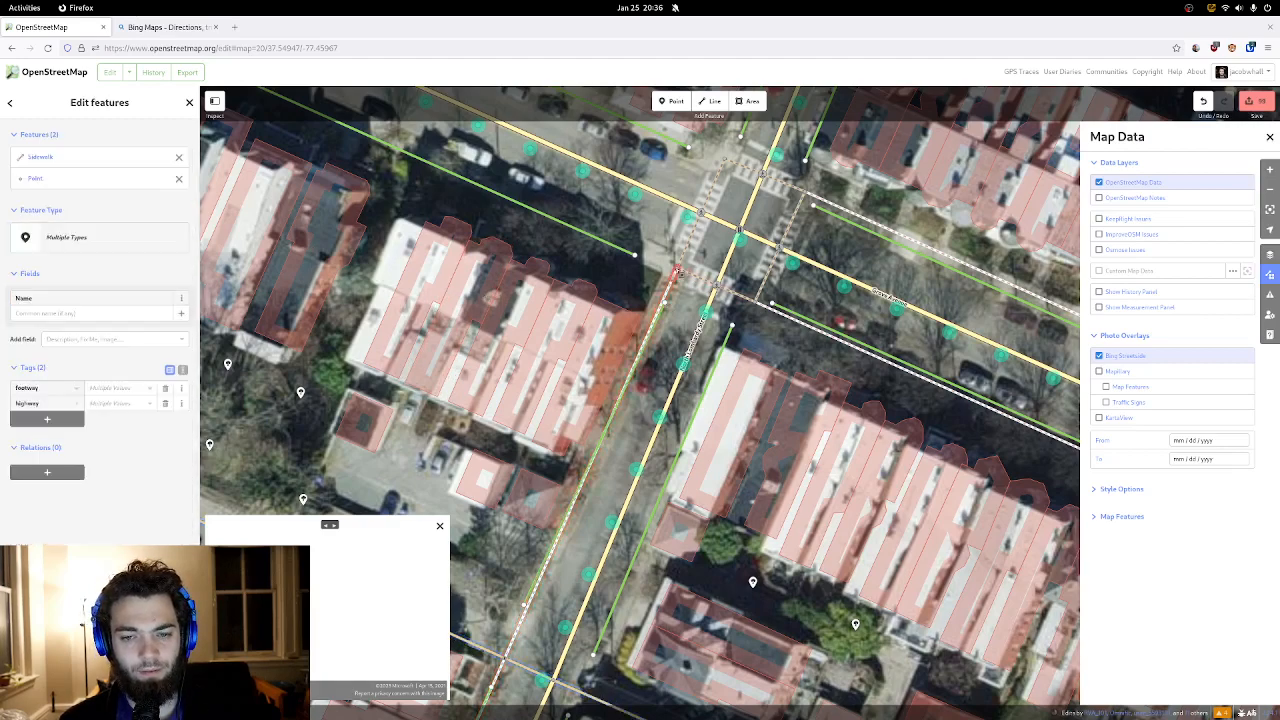
{"action": "right_click", "coordinate": [677, 271]}
{"action": "left_click", "coordinate": [688, 280]}
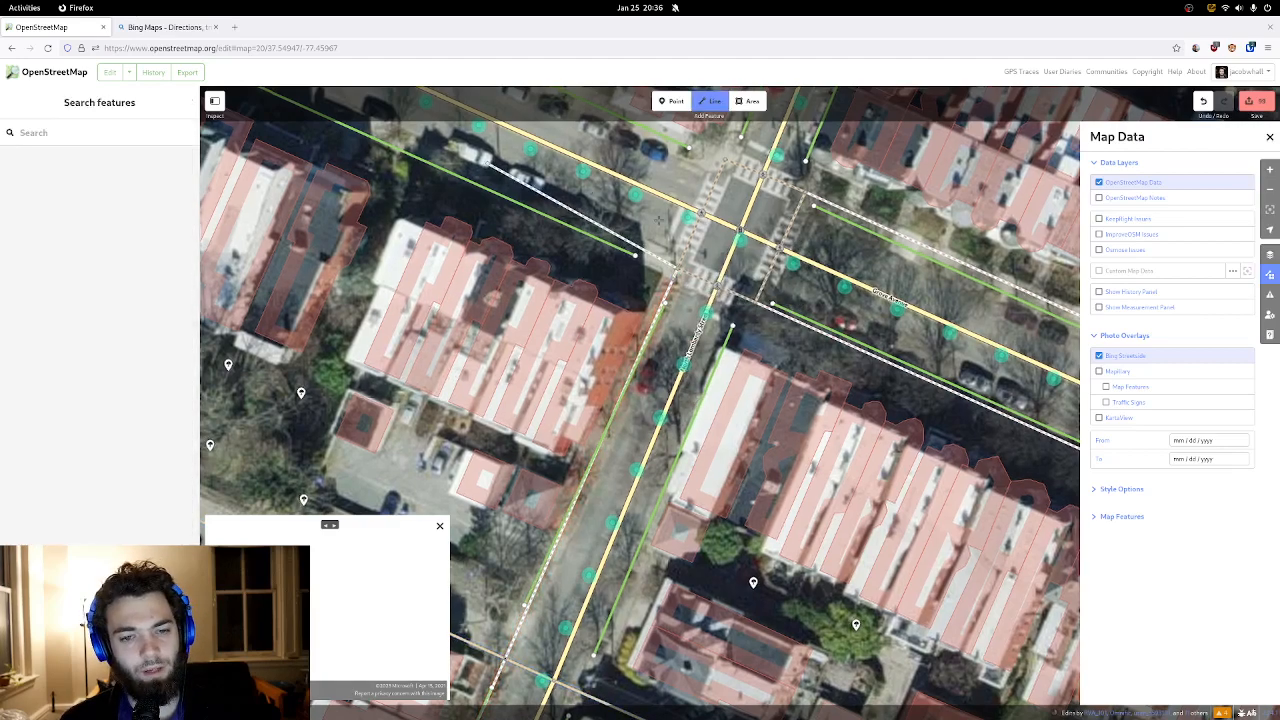
Step: Extend the sidewalk along the street and finish it at the laundry corner
{"action": "left_click_drag", "start_coordinate": [423, 140], "coordinate": [770, 318]}
{"action": "left_click_drag", "start_coordinate": [600, 229], "coordinate": [739, 285]}
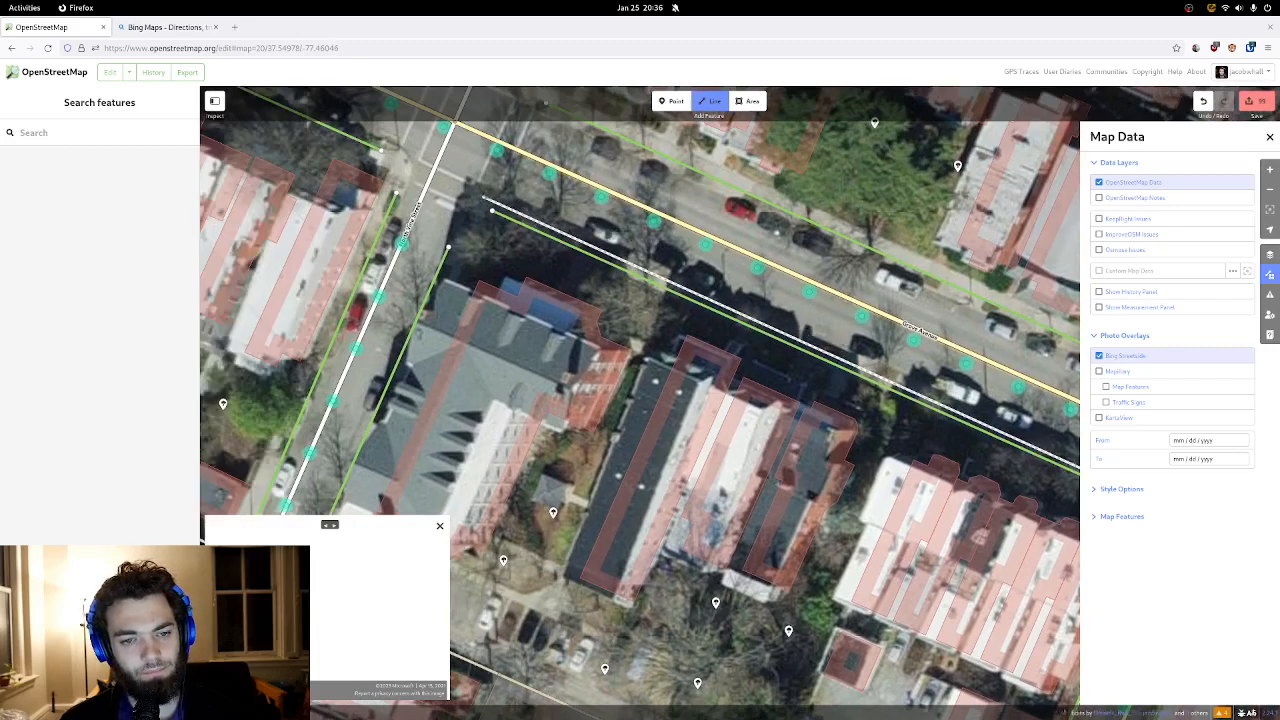
{"action": "double_click", "coordinate": [484, 198]}
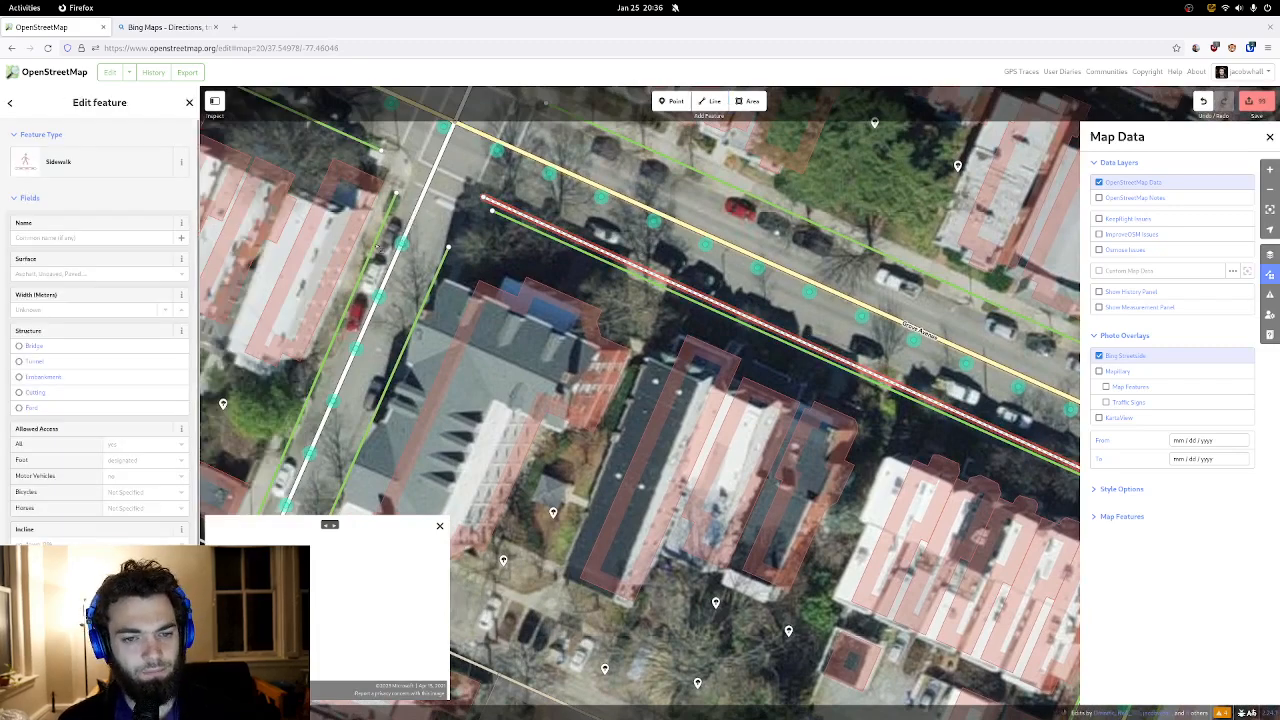
{"action": "scroll", "coordinate": [470, 260], "scroll_direction": "down", "scroll_amount": 5}
{"action": "scroll", "coordinate": [705, 528], "scroll_direction": "down", "scroll_amount": 5}
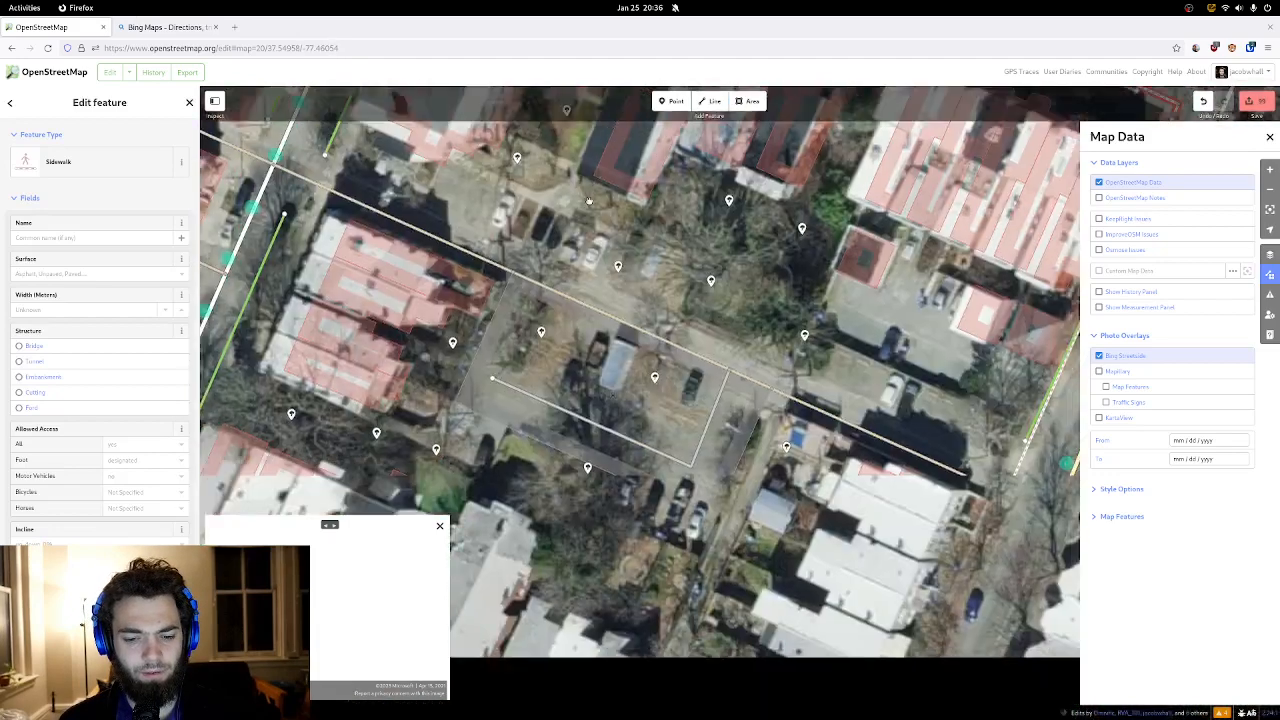
{"action": "scroll", "coordinate": [705, 528], "scroll_direction": "down", "scroll_amount": 5}
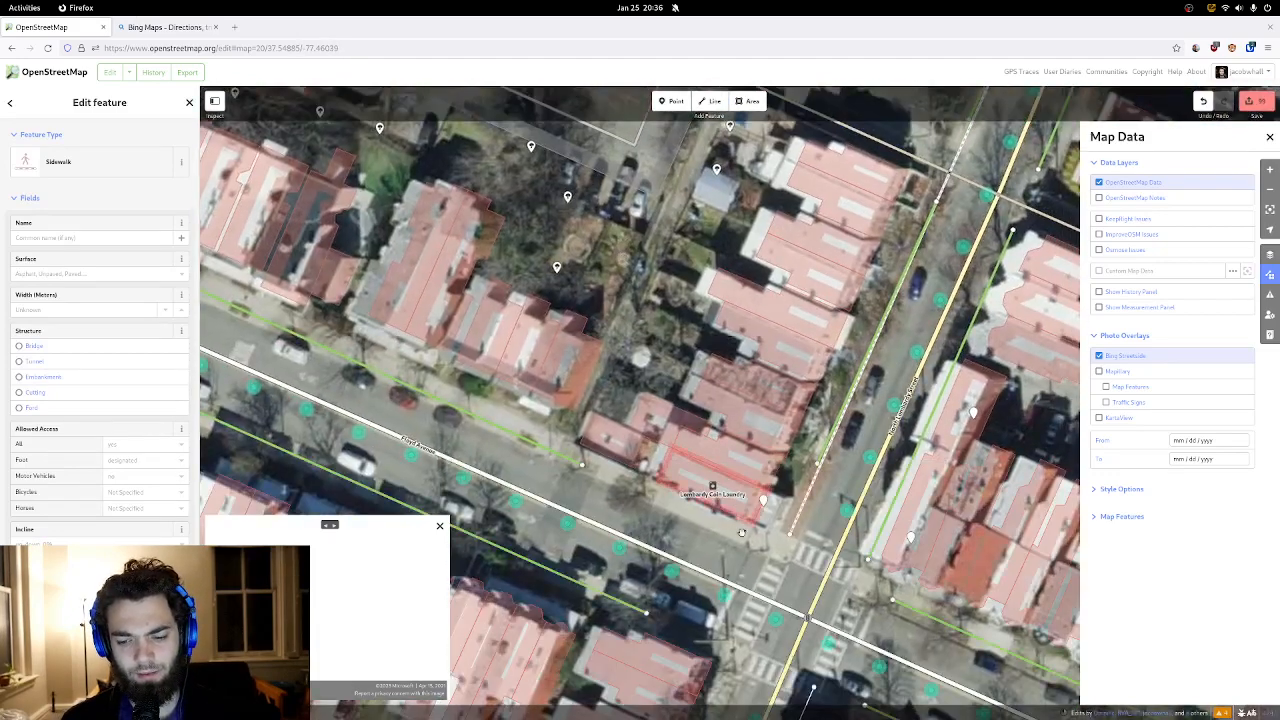
Step: Start a new line at the sidewalk's end, heading west toward North Vine Street
{"action": "left_click_drag", "start_coordinate": [780, 553], "coordinate": [660, 430]}
{"action": "left_click", "coordinate": [671, 414]}
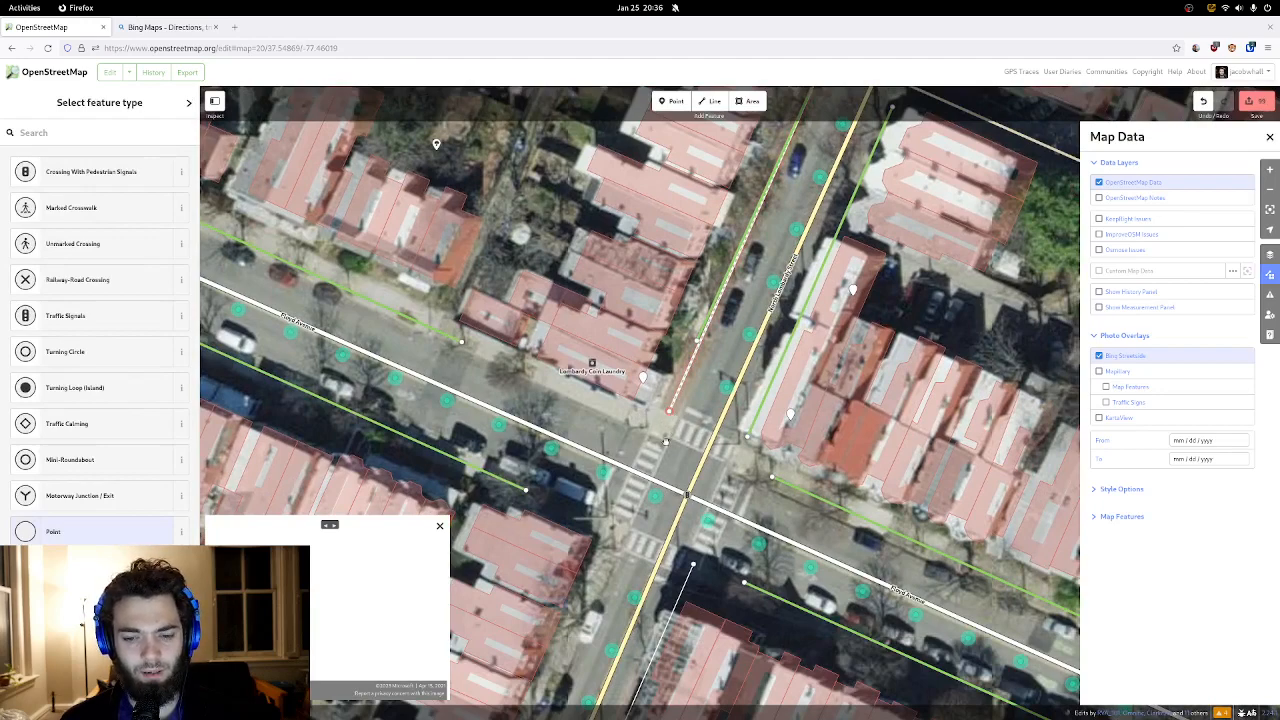
{"action": "left_click", "coordinate": [710, 101]}
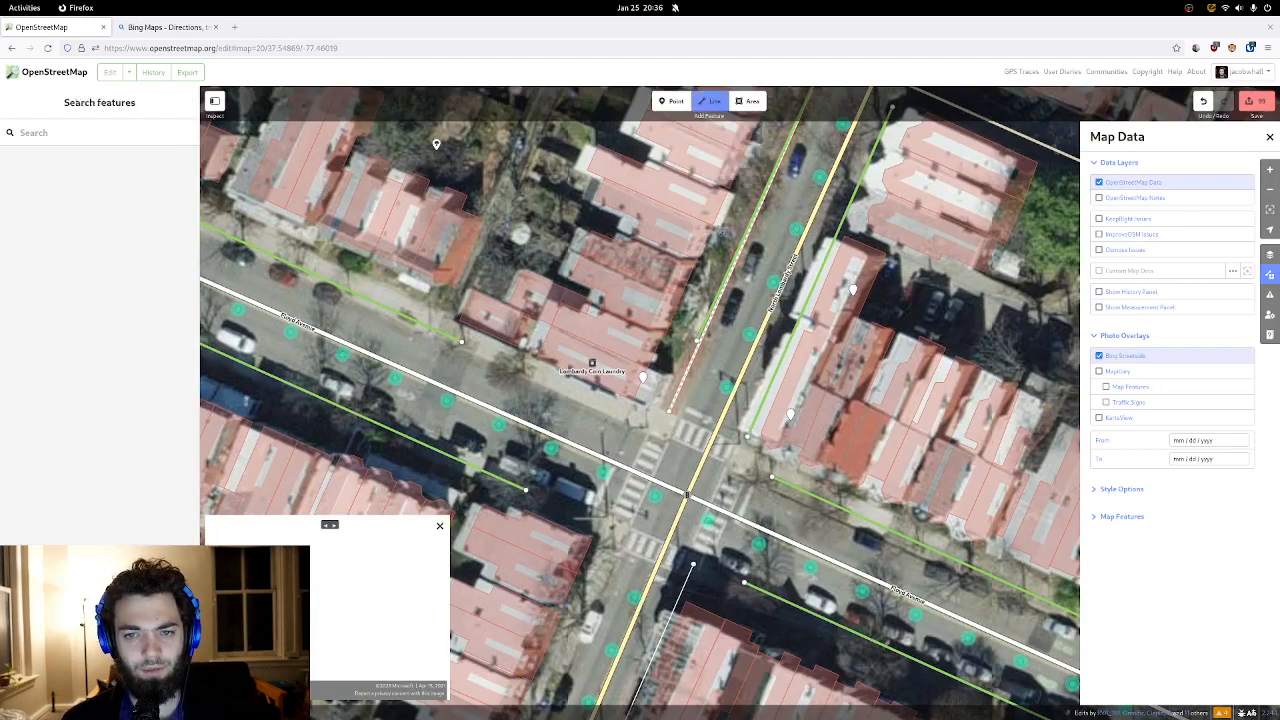
{"action": "scroll", "coordinate": [692, 357], "scroll_direction": "up", "scroll_amount": 3}
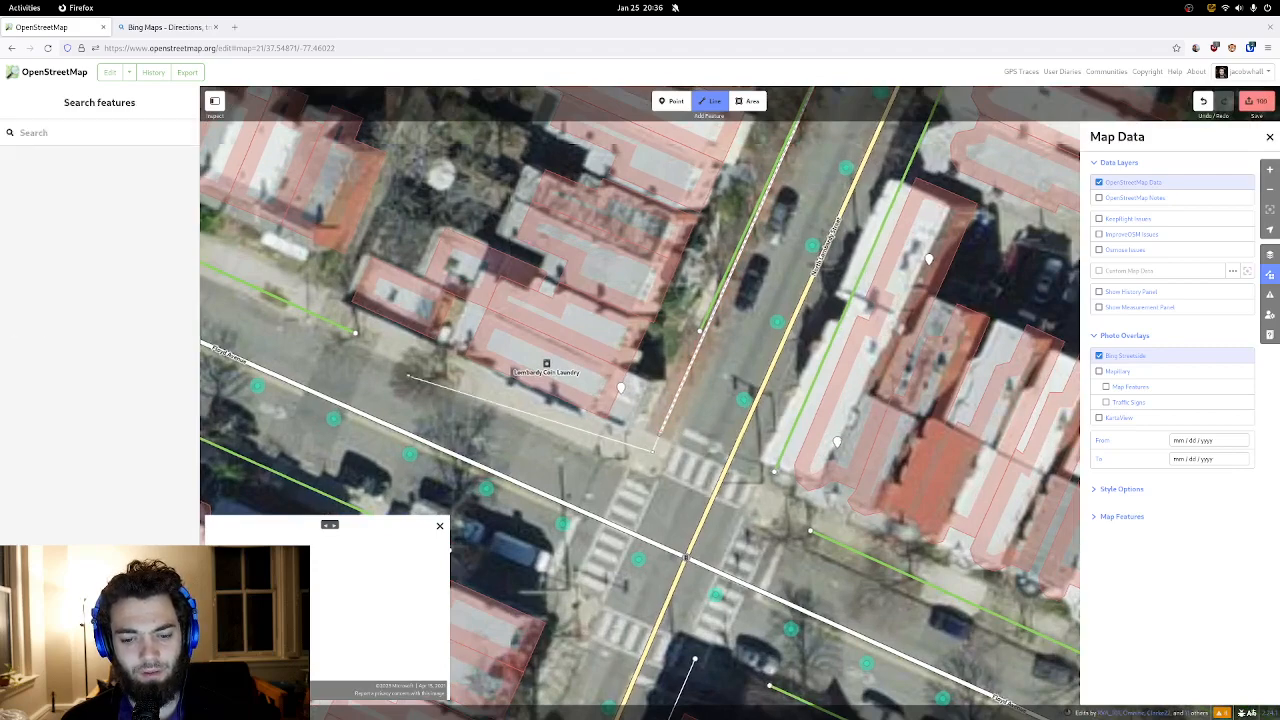
{"action": "left_click_drag", "start_coordinate": [478, 392], "coordinate": [762, 507]}
{"action": "scroll", "coordinate": [665, 470], "scroll_direction": "down", "scroll_amount": 3}
{"action": "left_click_drag", "start_coordinate": [520, 412], "coordinate": [975, 586]}
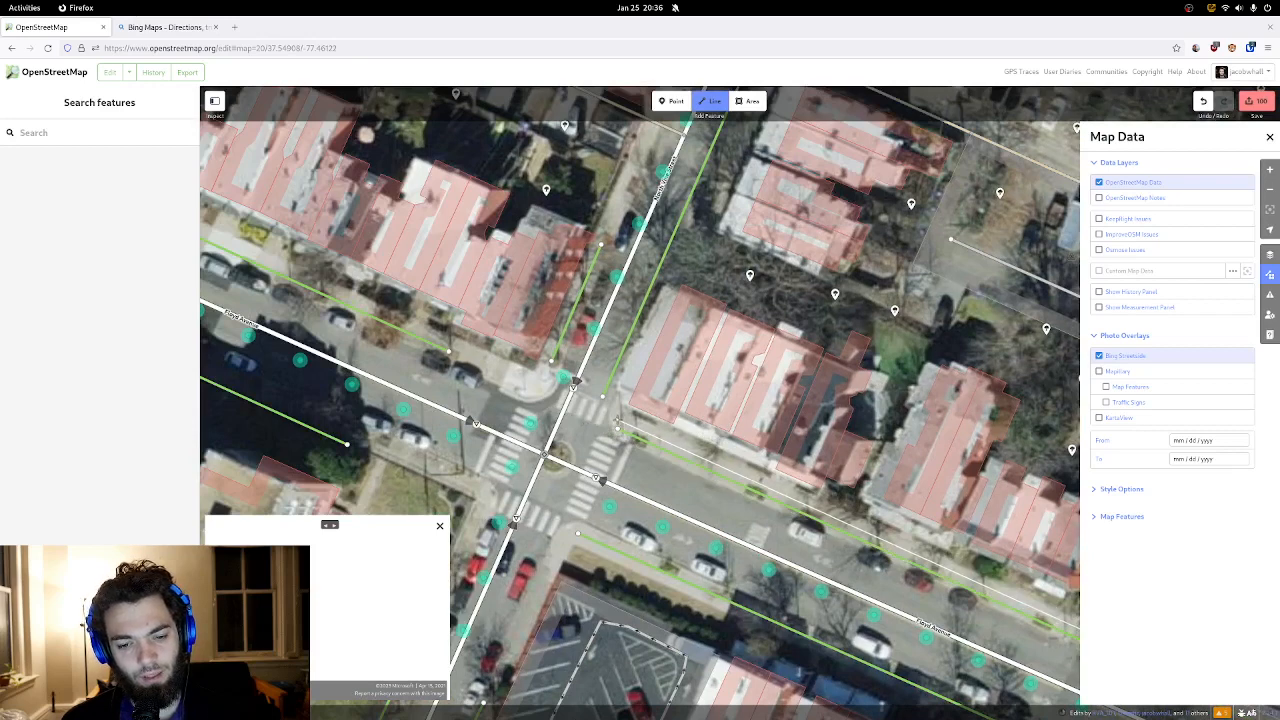
Step: Finish the new line along the block and tag it Sidewalk
{"action": "left_click", "coordinate": [617, 422]}
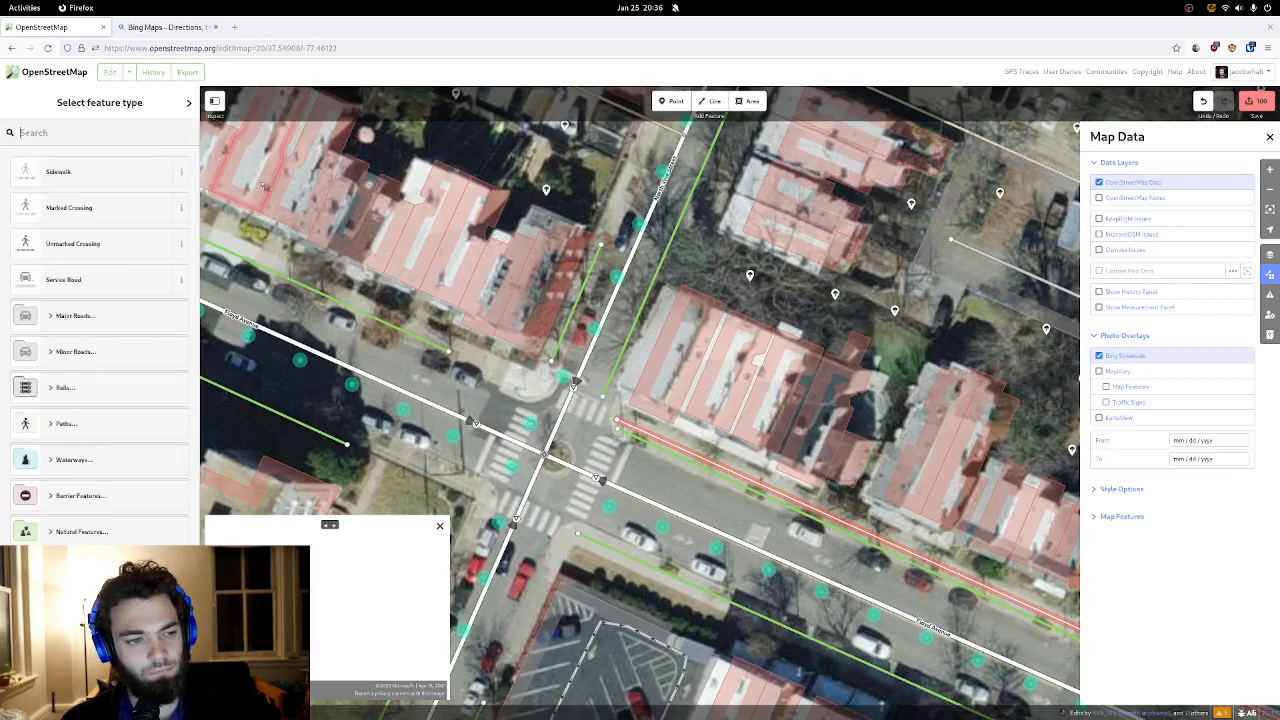
{"action": "left_click", "coordinate": [100, 171]}
{"action": "left_click", "coordinate": [712, 101]}
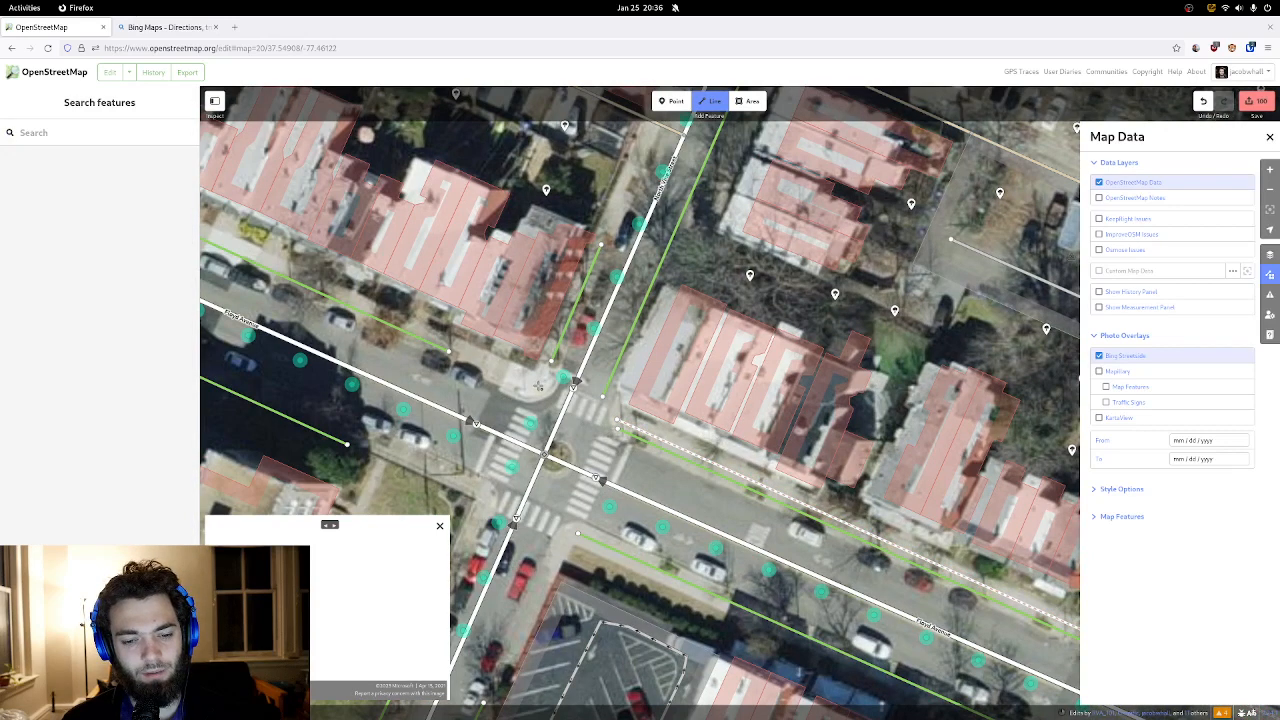
Step: Draw a Marked Crossing across Floyd Avenue at the corner, connected to North Vine Street
{"action": "key", "text": "Return"}
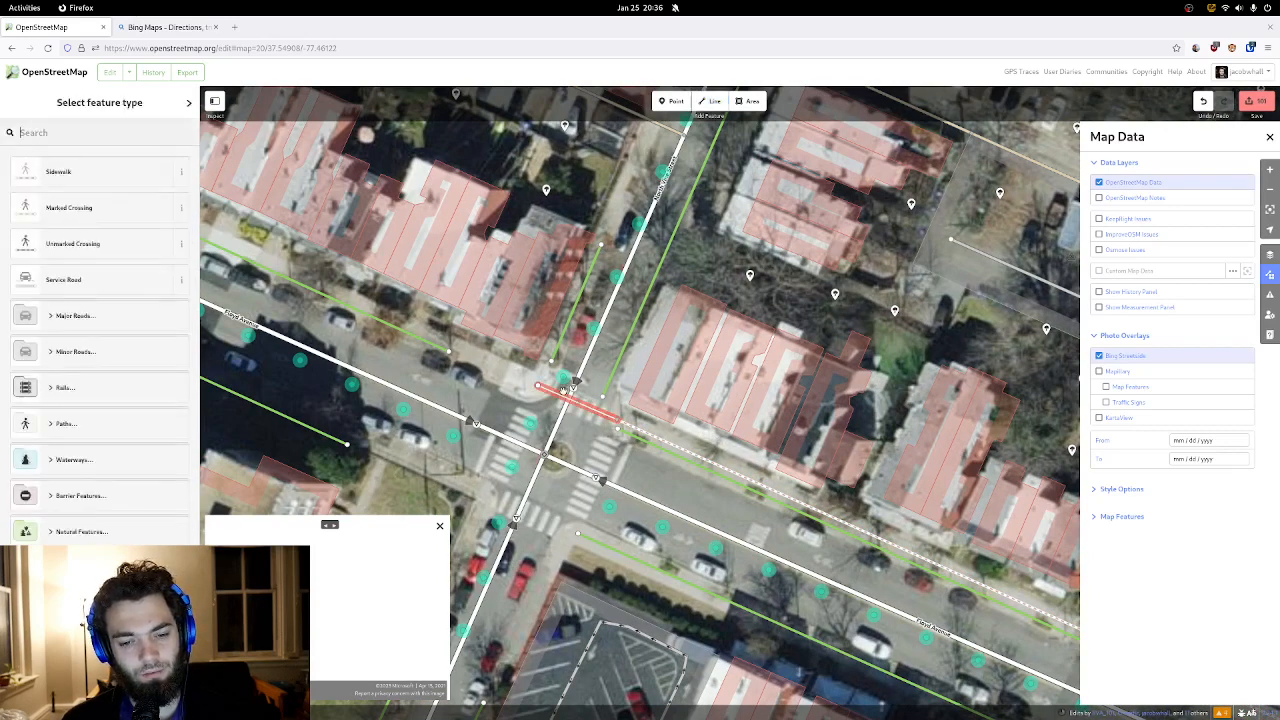
{"action": "left_click", "coordinate": [106, 207]}
{"action": "left_click", "coordinate": [106, 238]}
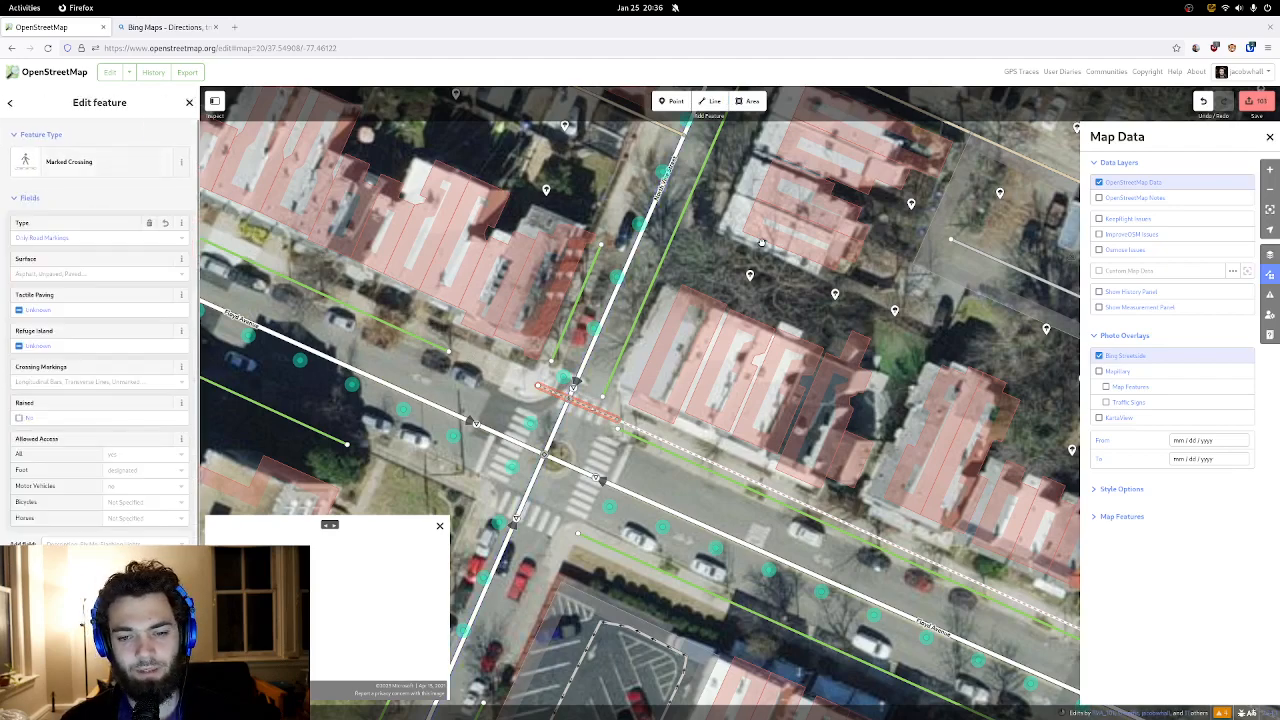
{"action": "scroll", "coordinate": [722, 258], "scroll_direction": "up", "scroll_amount": 5}
{"action": "scroll", "coordinate": [723, 258], "scroll_direction": "up", "scroll_amount": 5}
{"action": "scroll", "coordinate": [723, 258], "scroll_direction": "right", "scroll_amount": 5}
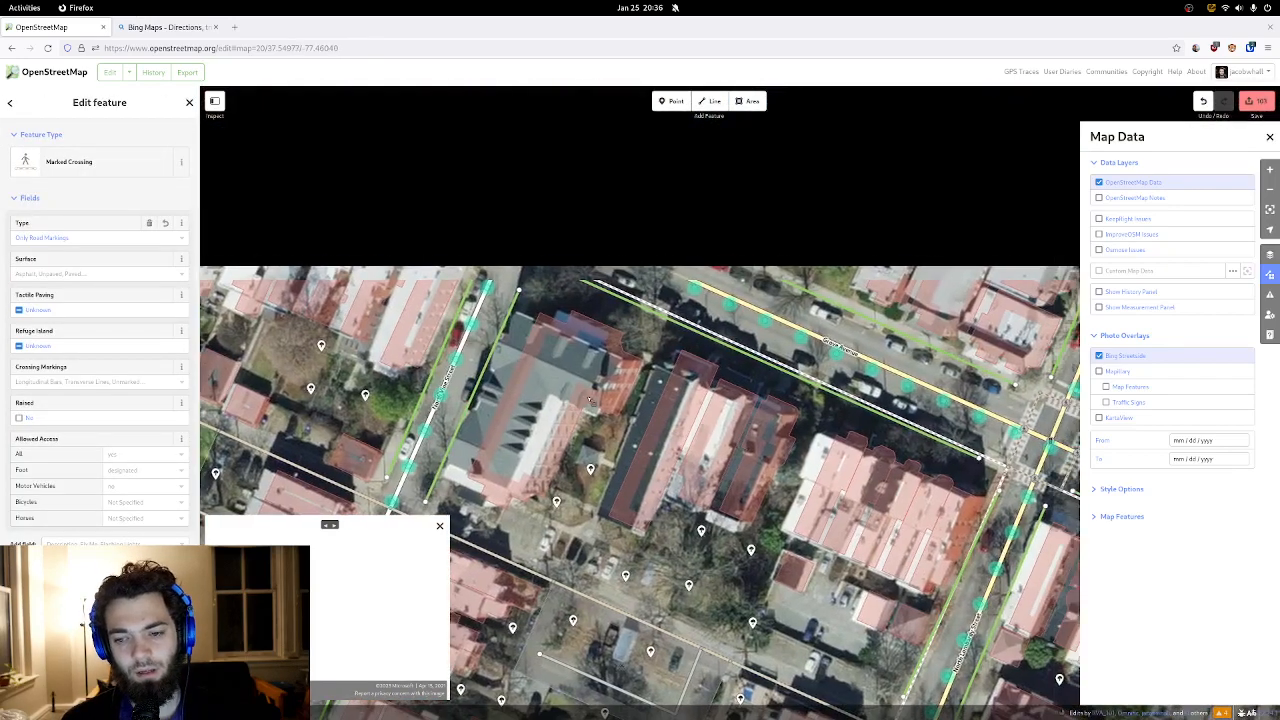
{"action": "scroll", "coordinate": [835, 195], "scroll_direction": "right", "scroll_amount": 5}
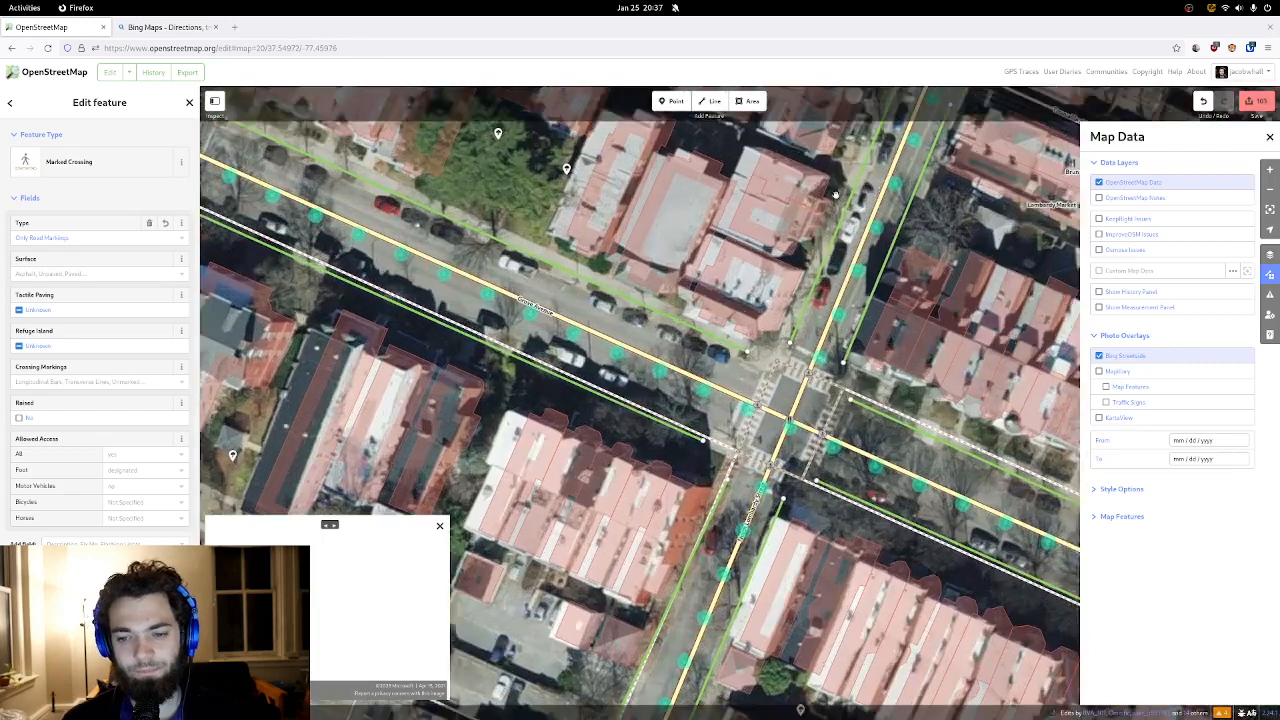
{"action": "left_click", "coordinate": [712, 101]}
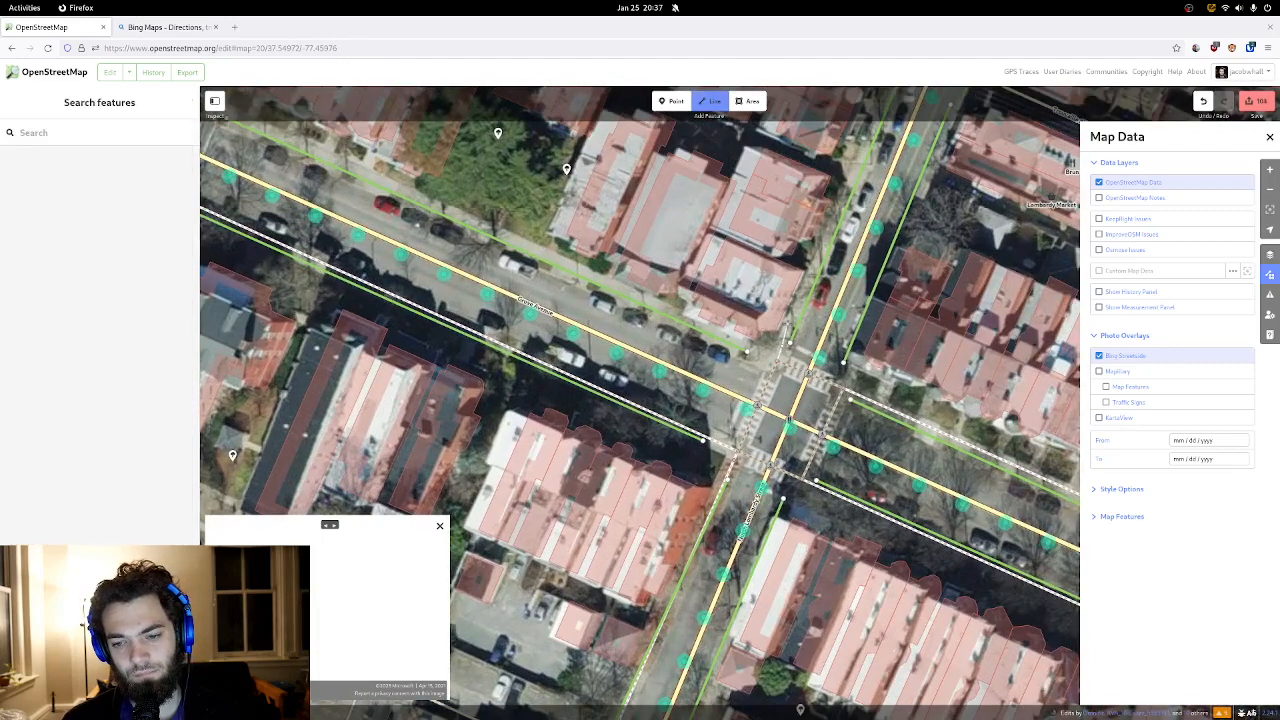
{"action": "scroll", "coordinate": [640, 400], "scroll_direction": "up", "scroll_amount": 10}
{"action": "scroll", "coordinate": [640, 400], "scroll_direction": "right", "scroll_amount": 10}
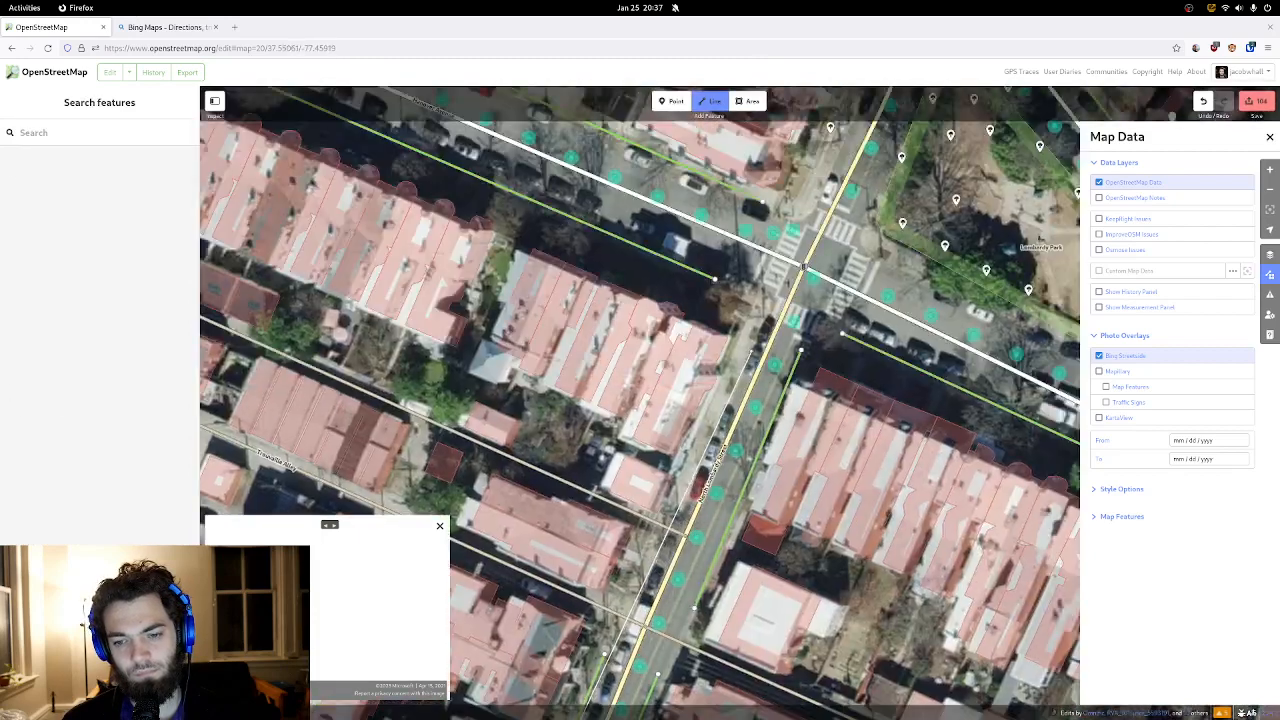
Step: Draw a Sidewalk along North Vine Street and connect it where Trouvaille Alley crosses
{"action": "left_click", "coordinate": [770, 302]}
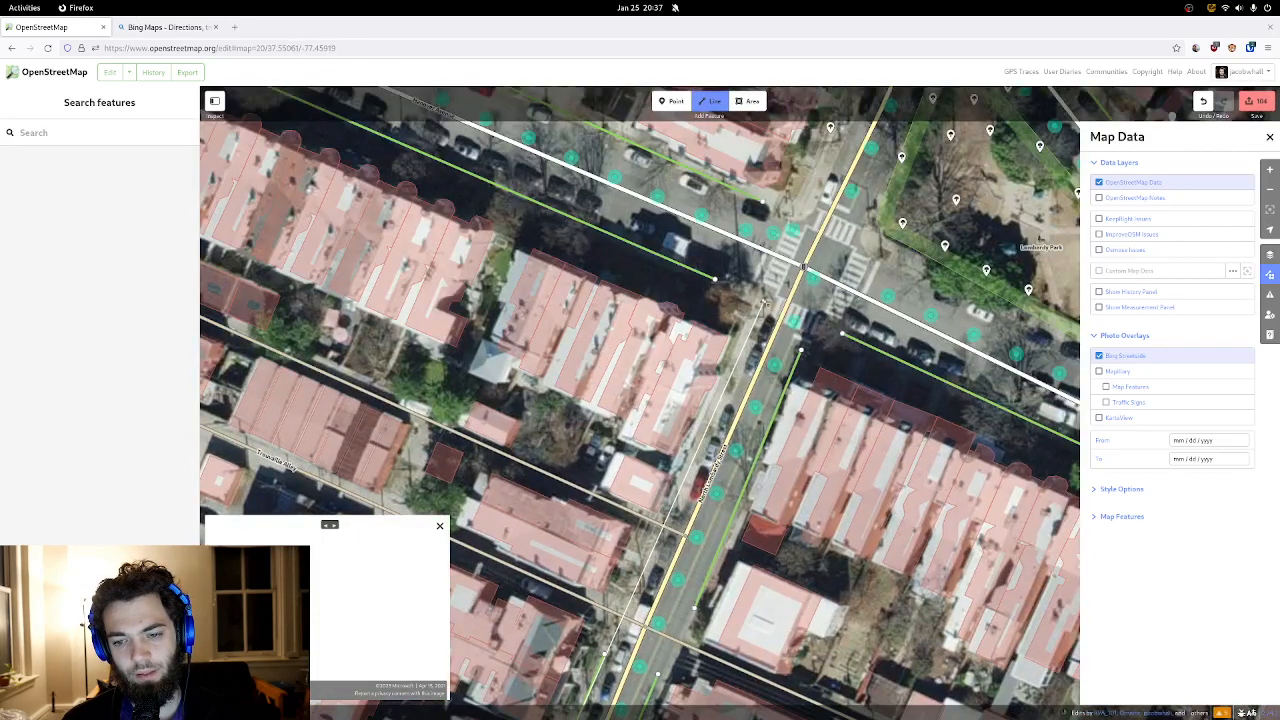
{"action": "double_click", "coordinate": [585, 712]}
{"action": "left_click", "coordinate": [94, 206]}
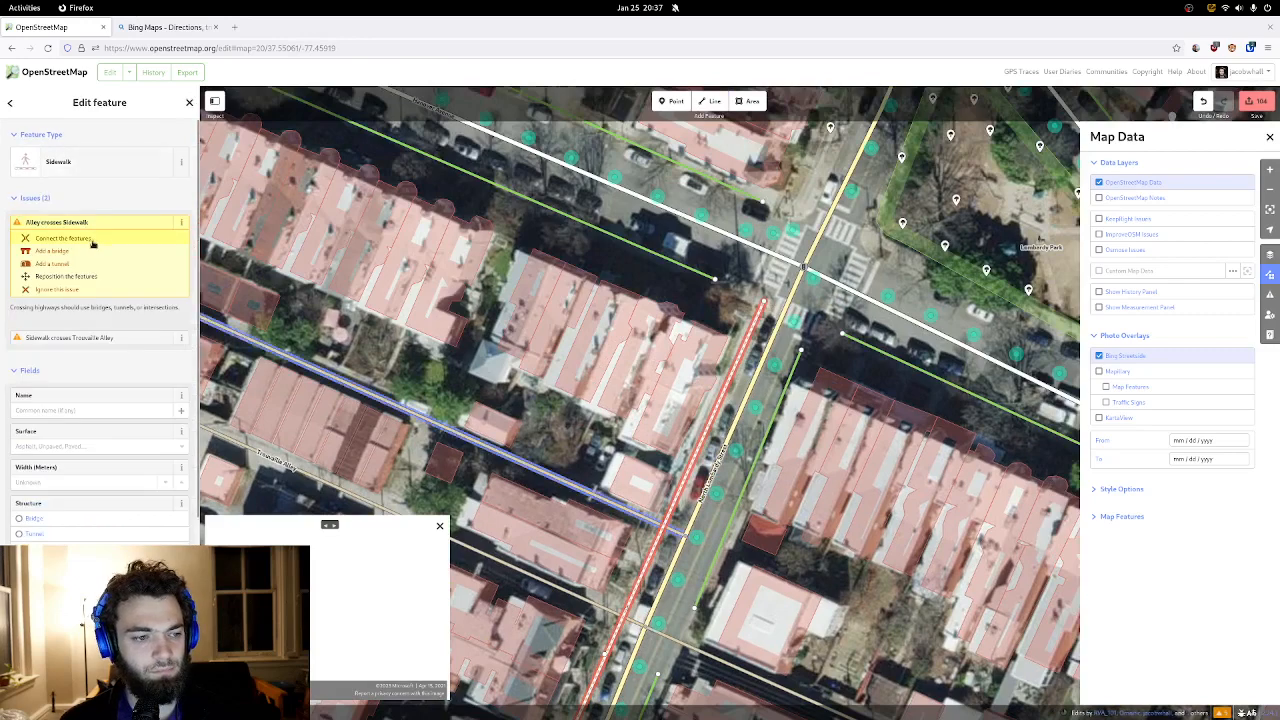
{"action": "left_click", "coordinate": [92, 243]}
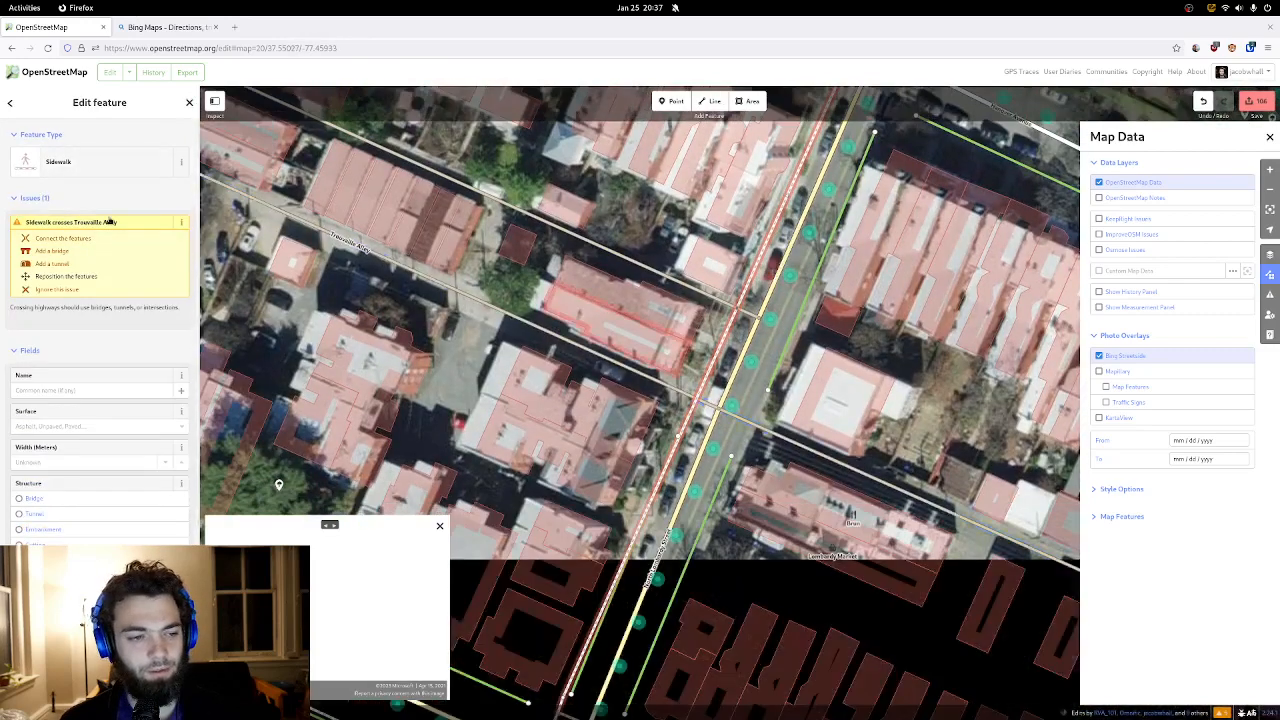
{"action": "left_click", "coordinate": [126, 240]}
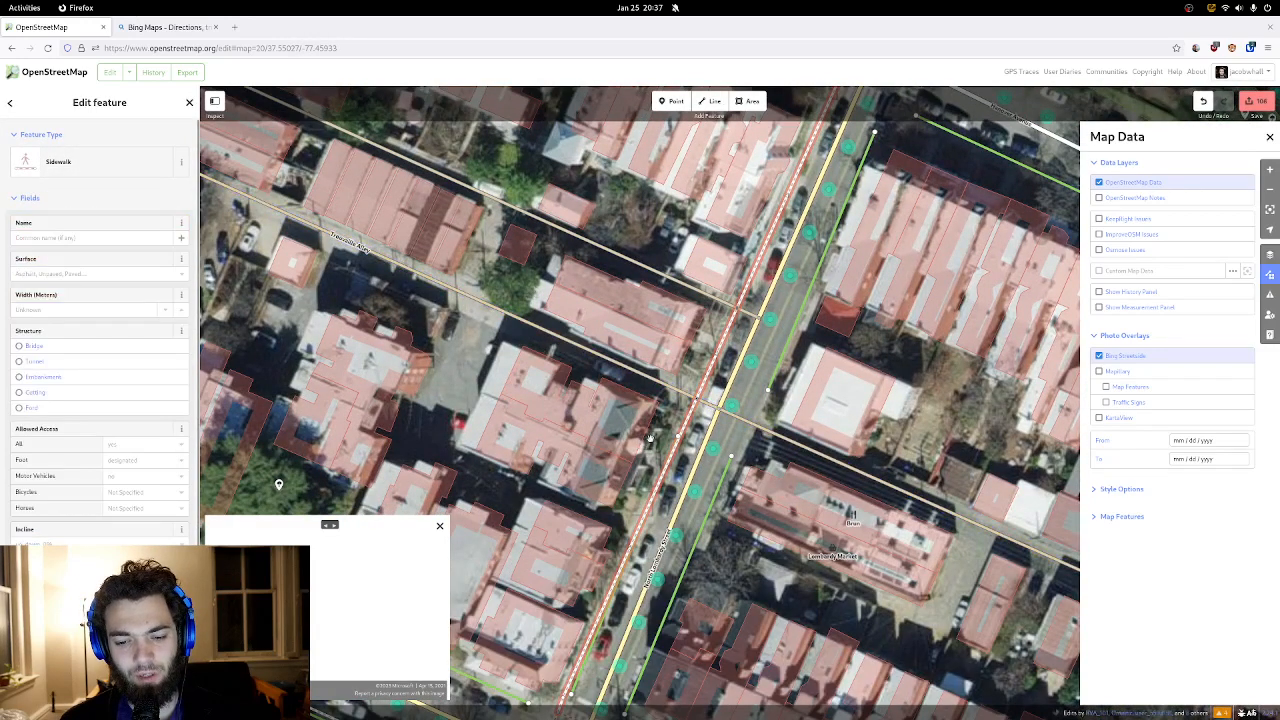
Step: Continue a new line from the sidewalk's end node across the street
{"action": "scroll", "coordinate": [614, 489], "scroll_direction": "up", "scroll_amount": 3}
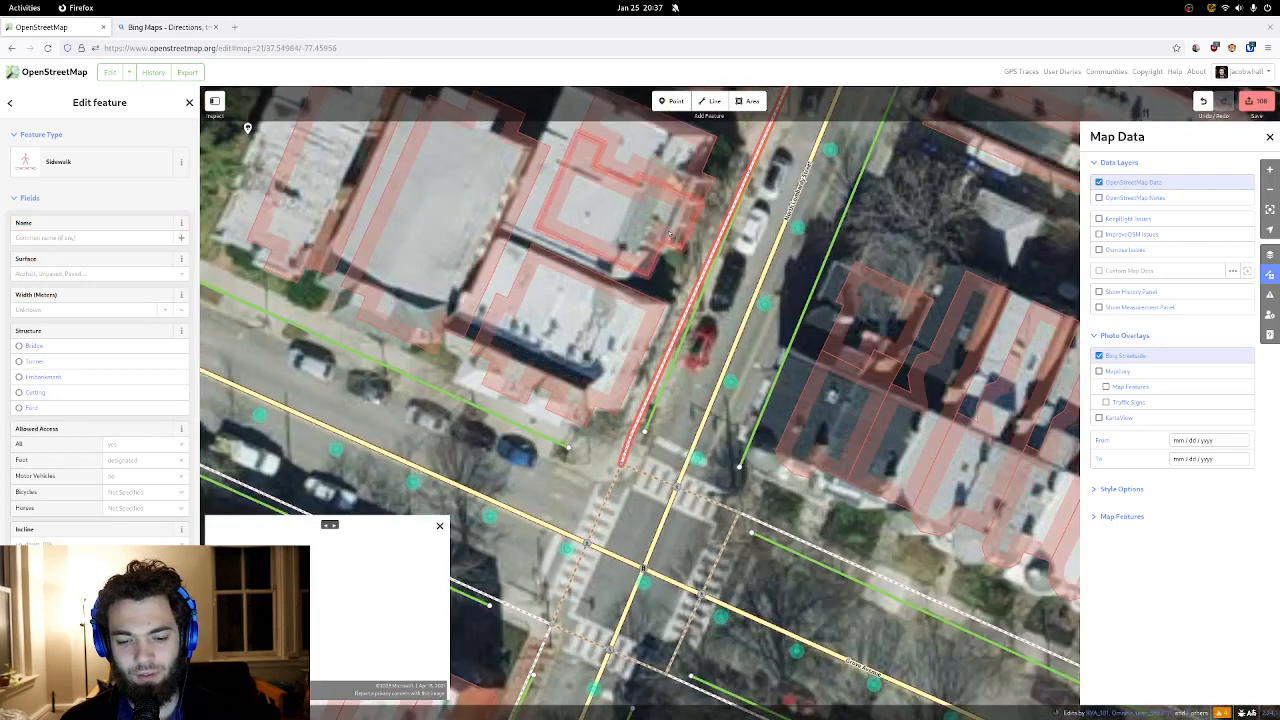
{"action": "left_click", "coordinate": [710, 101]}
{"action": "key", "text": "Escape"}
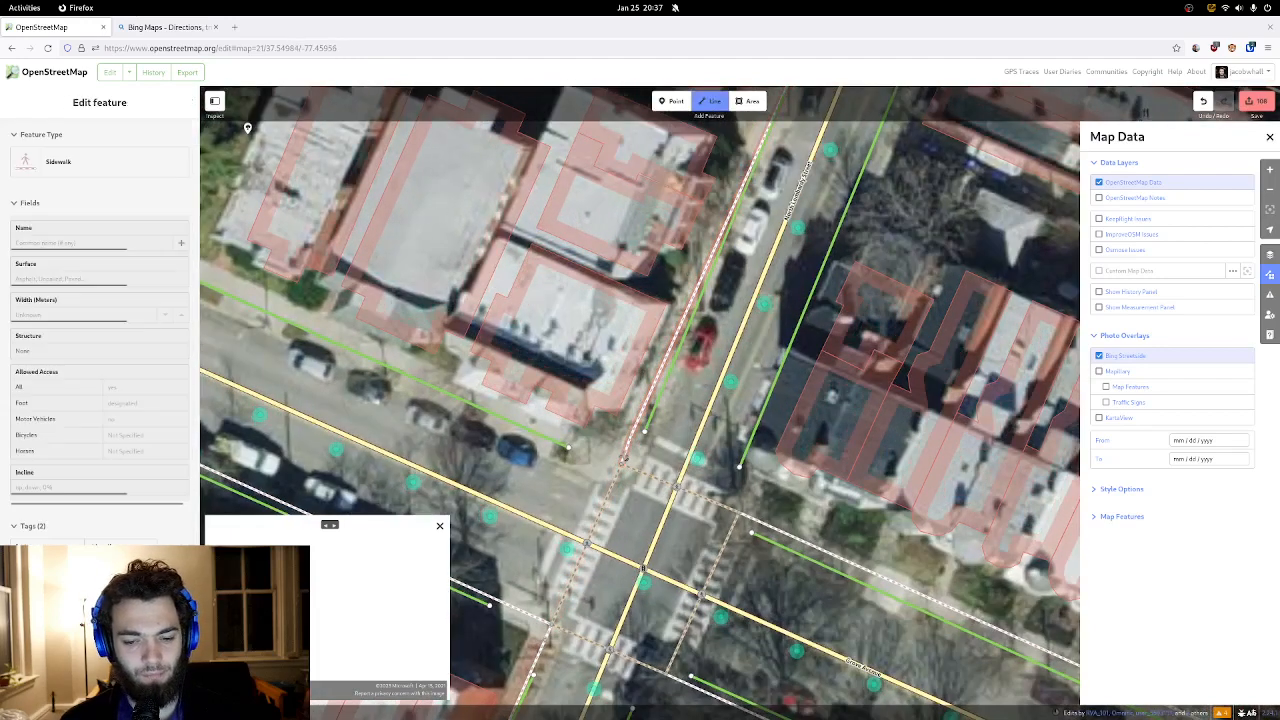
{"action": "left_click", "coordinate": [627, 452]}
{"action": "left_click", "coordinate": [622, 463], "text": "shift"}
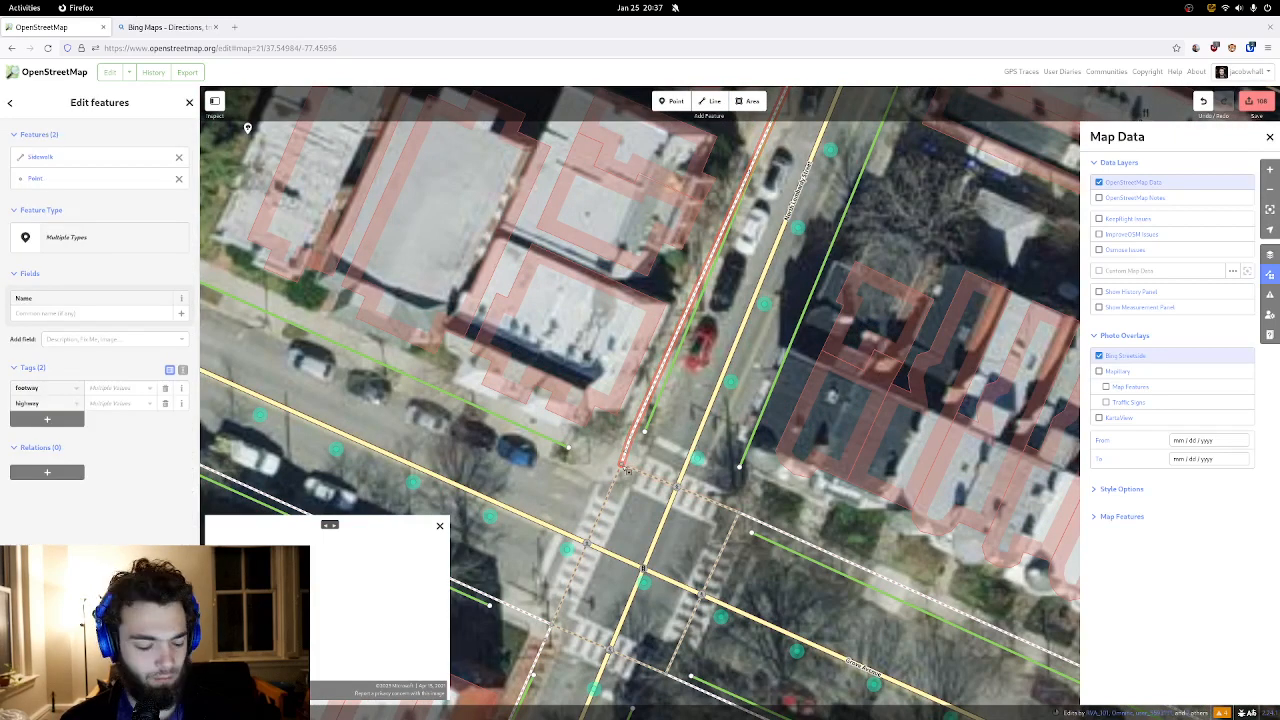
{"action": "right_click", "coordinate": [623, 465]}
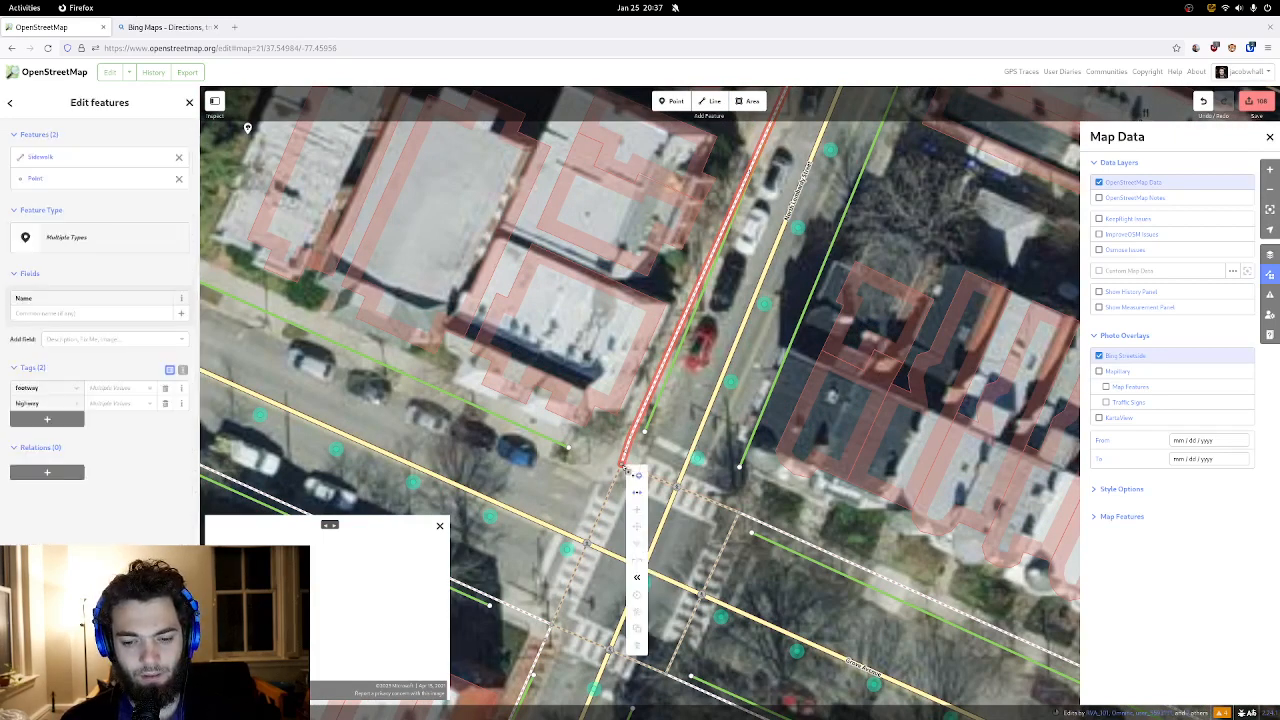
{"action": "left_click", "coordinate": [634, 478]}
{"action": "left_click_drag", "start_coordinate": [560, 360], "coordinate": [720, 418]}
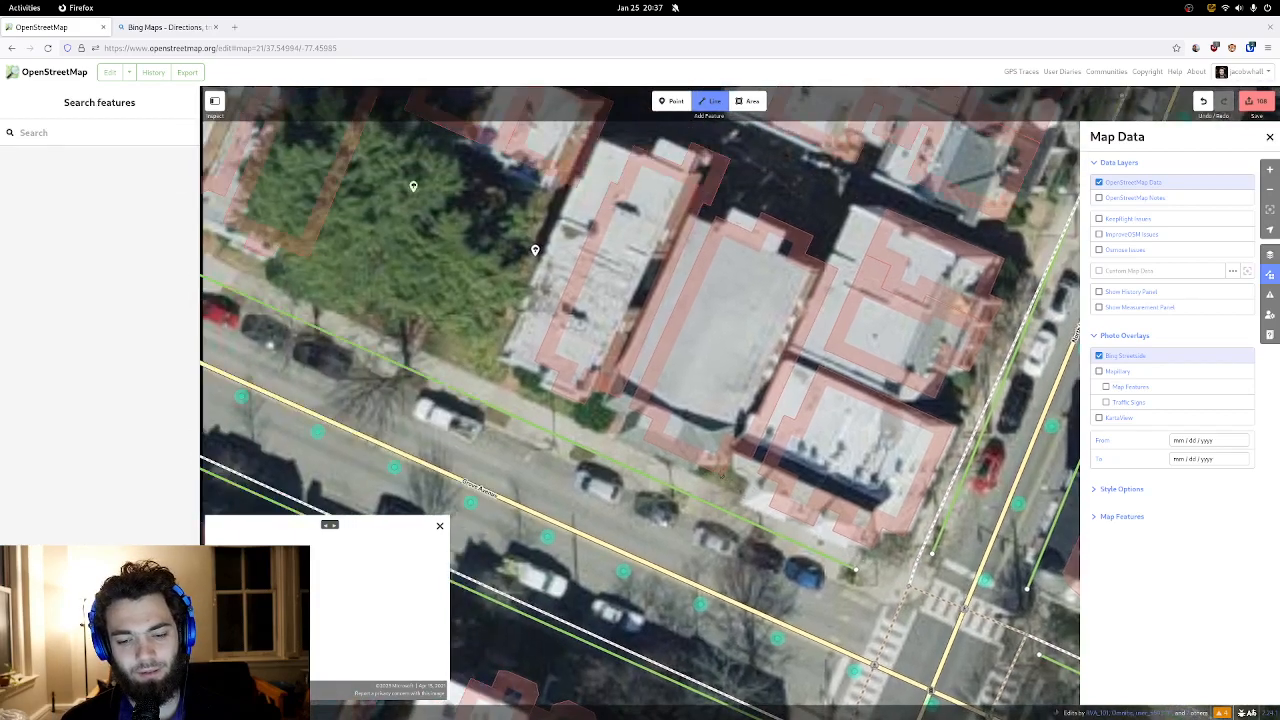
{"action": "left_click_drag", "start_coordinate": [420, 200], "coordinate": [820, 348]}
{"action": "left_click_drag", "start_coordinate": [327, 304], "coordinate": [482, 348]}
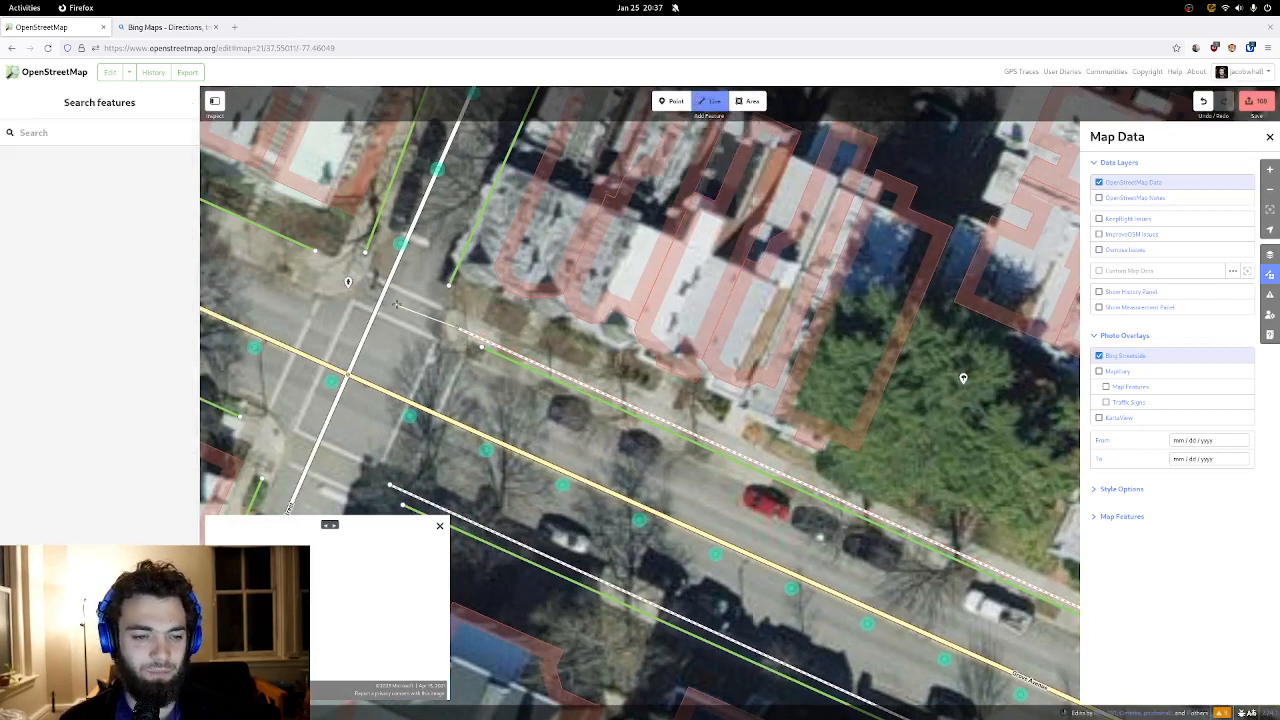
Step: Finish the line across North Vine Street, tag it Marked Crossing, and connect it to the street
{"action": "double_click", "coordinate": [339, 274]}
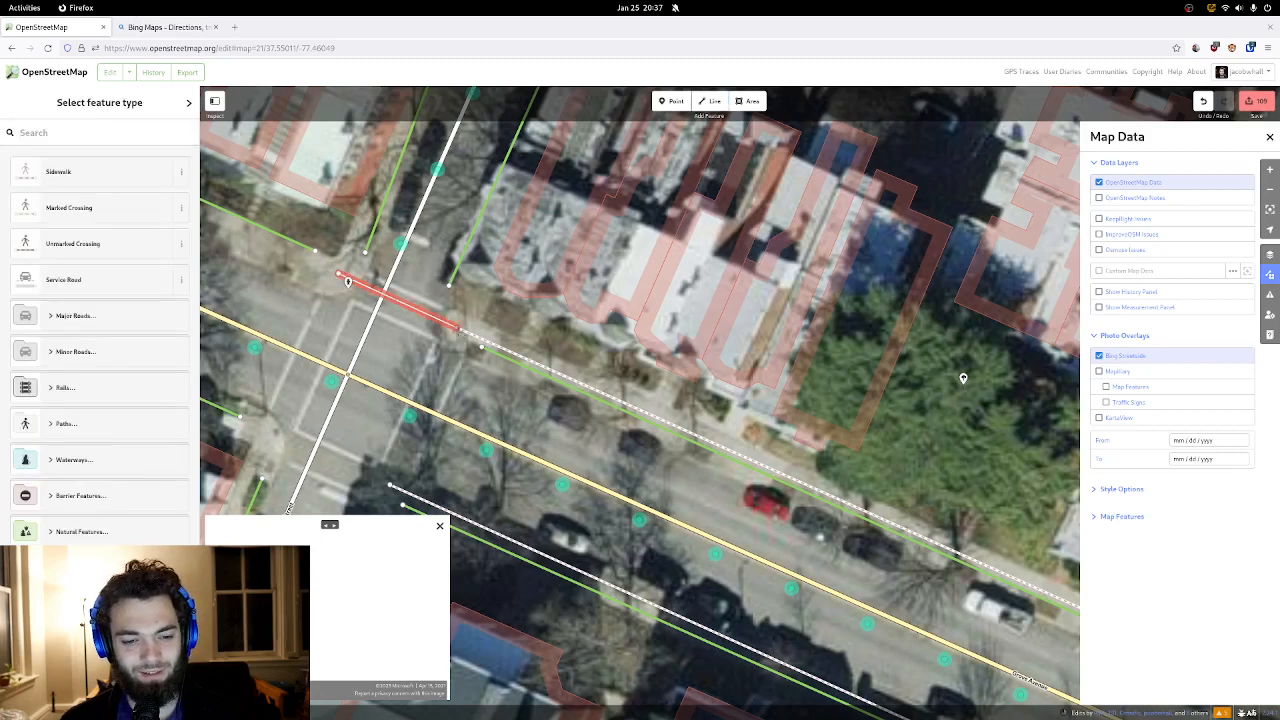
{"action": "key", "text": "Escape"}
{"action": "left_click", "coordinate": [390, 292]}
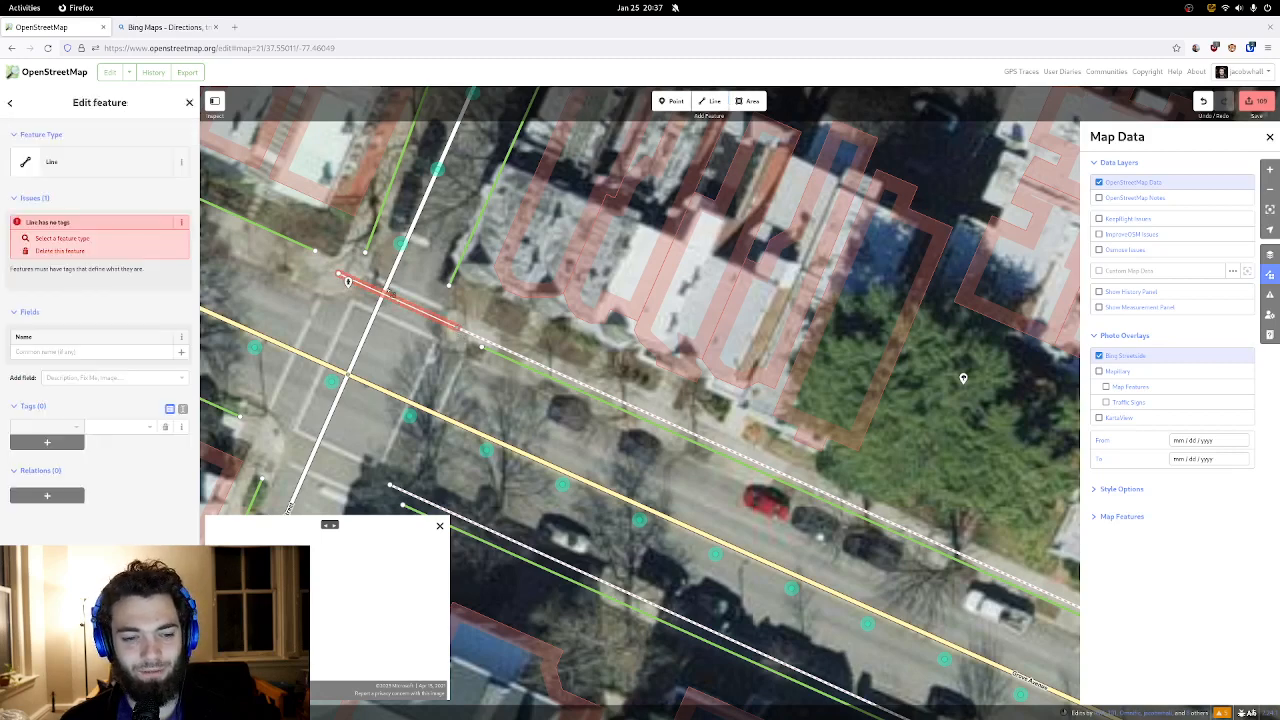
{"action": "left_click", "coordinate": [125, 178]}
{"action": "left_click", "coordinate": [160, 210]}
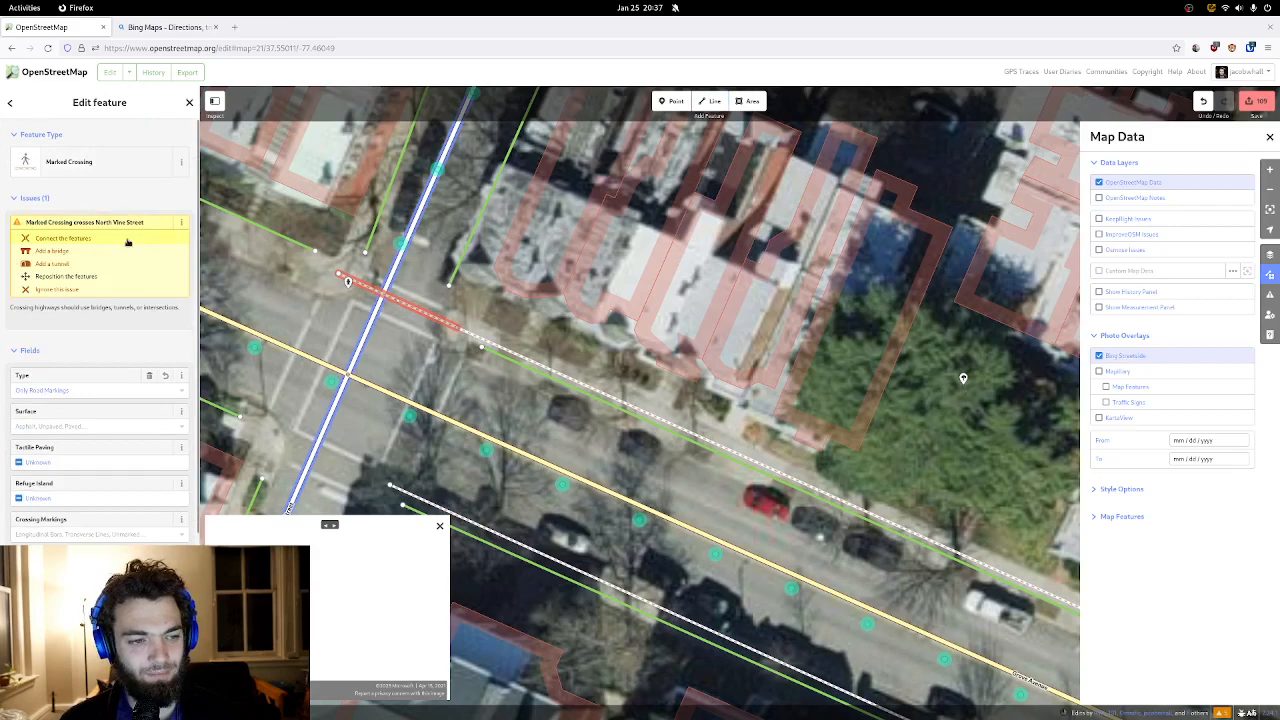
{"action": "left_click", "coordinate": [127, 241]}
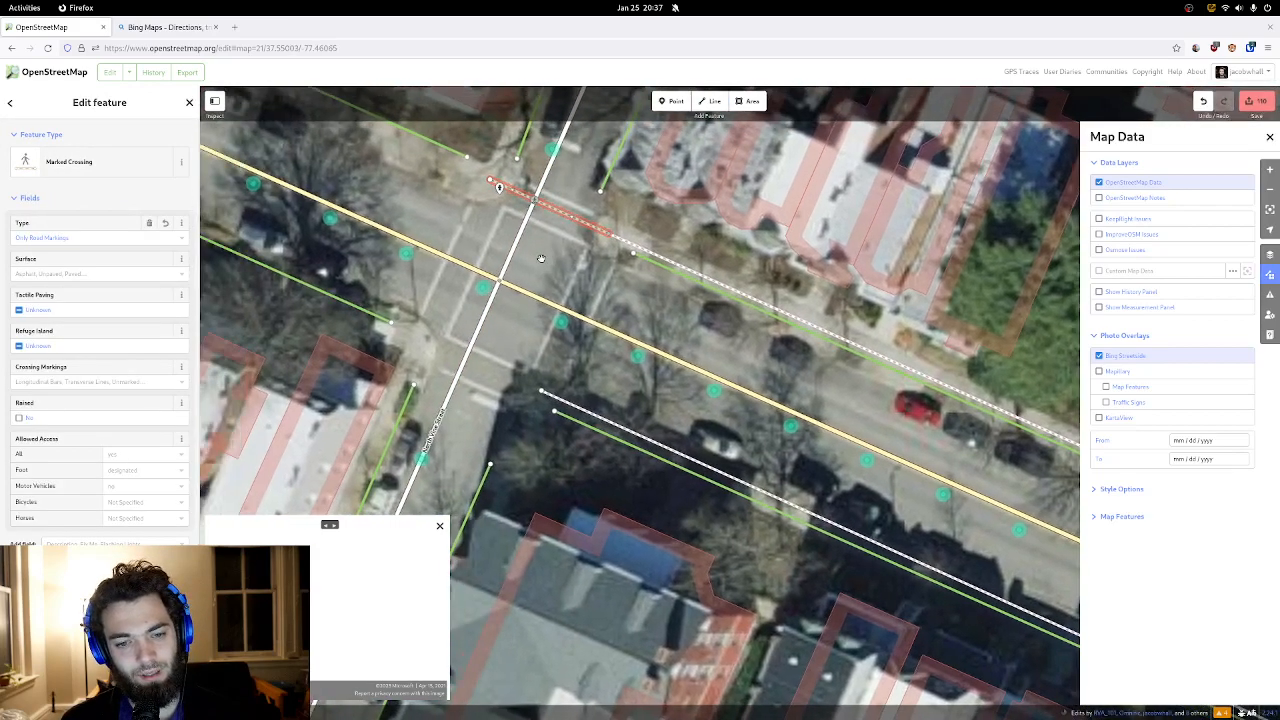
{"action": "left_click_drag", "start_coordinate": [541, 258], "coordinate": [606, 378]}
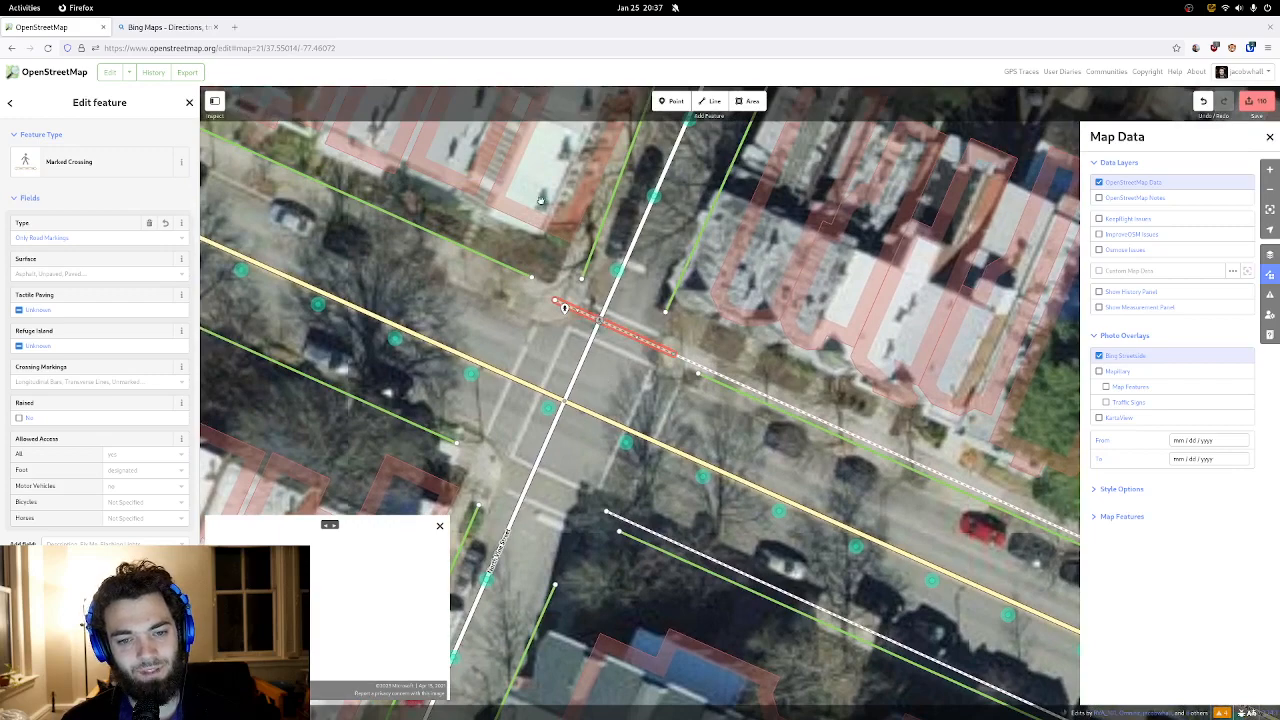
{"action": "left_click_drag", "start_coordinate": [530, 335], "coordinate": [533, 219]}
Step: Survey the neighbourhood and select North Allen Avenue to check its name
{"action": "scroll", "coordinate": [538, 298], "scroll_direction": "down", "scroll_amount": 5}
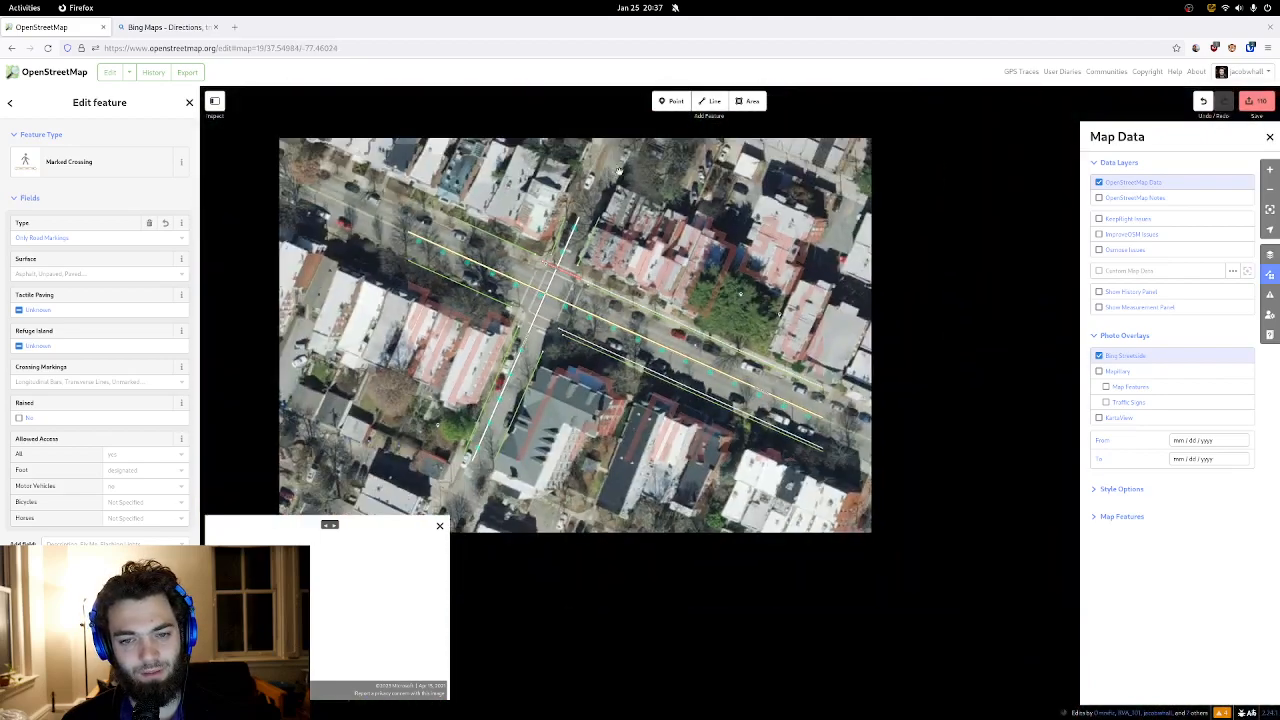
{"action": "left_click_drag", "start_coordinate": [619, 170], "coordinate": [520, 458]}
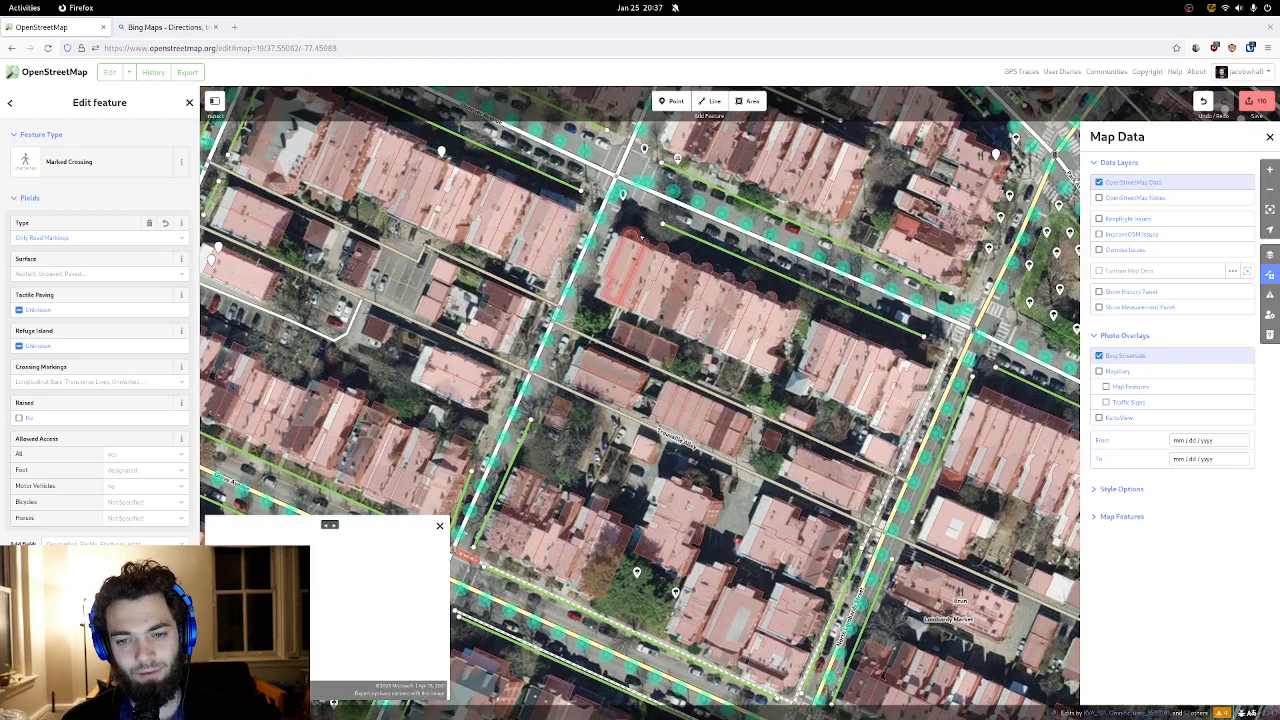
{"action": "left_click_drag", "start_coordinate": [585, 318], "coordinate": [497, 455]}
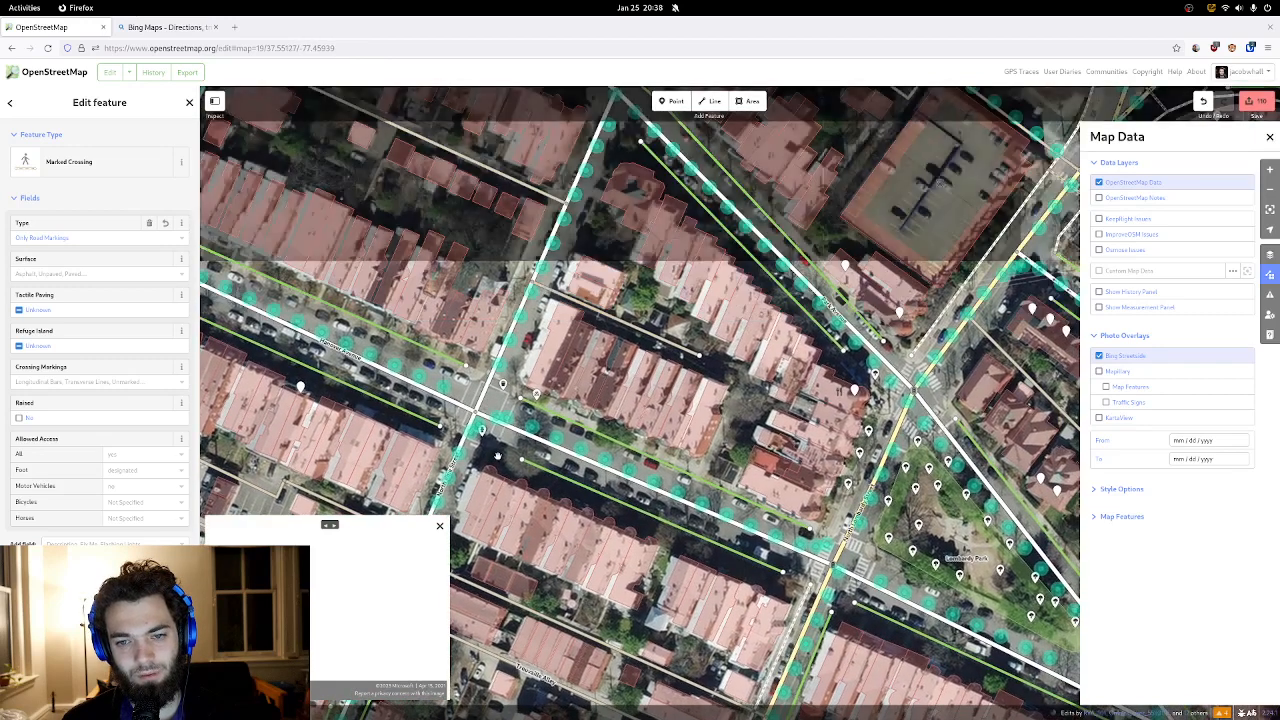
{"action": "left_click_drag", "start_coordinate": [495, 455], "coordinate": [420, 451]}
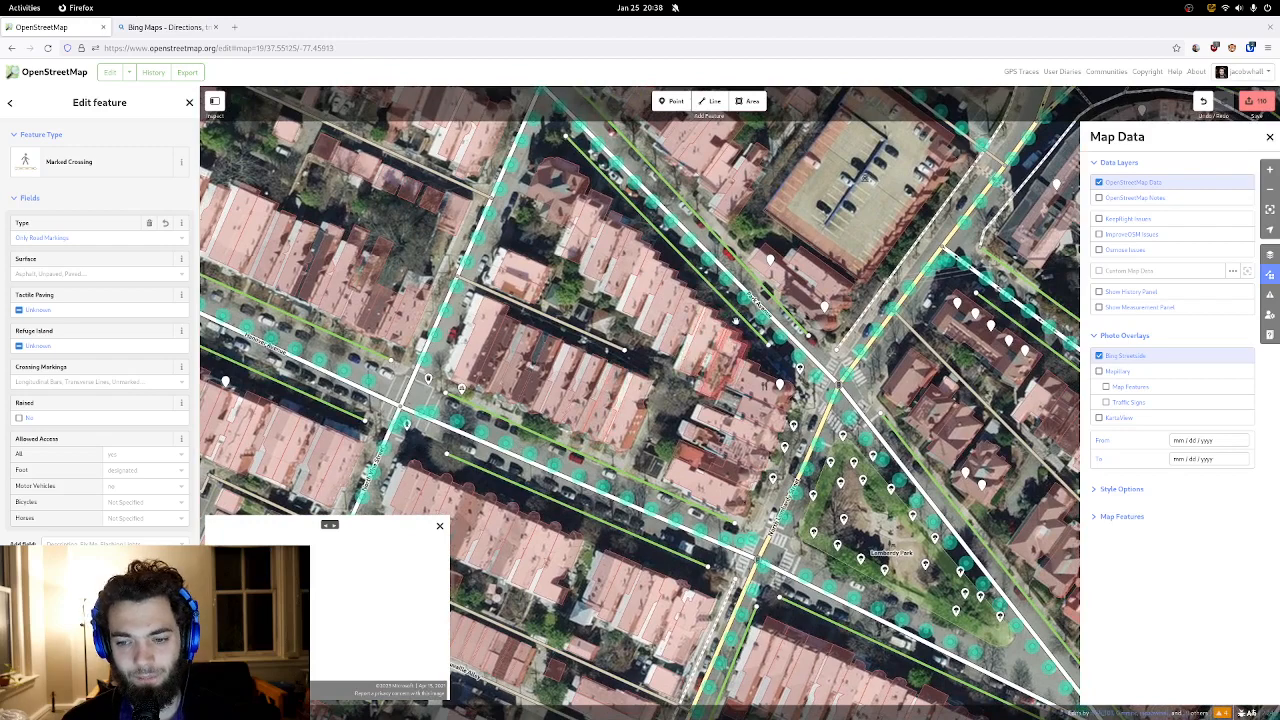
{"action": "left_click_drag", "start_coordinate": [680, 245], "coordinate": [721, 378]}
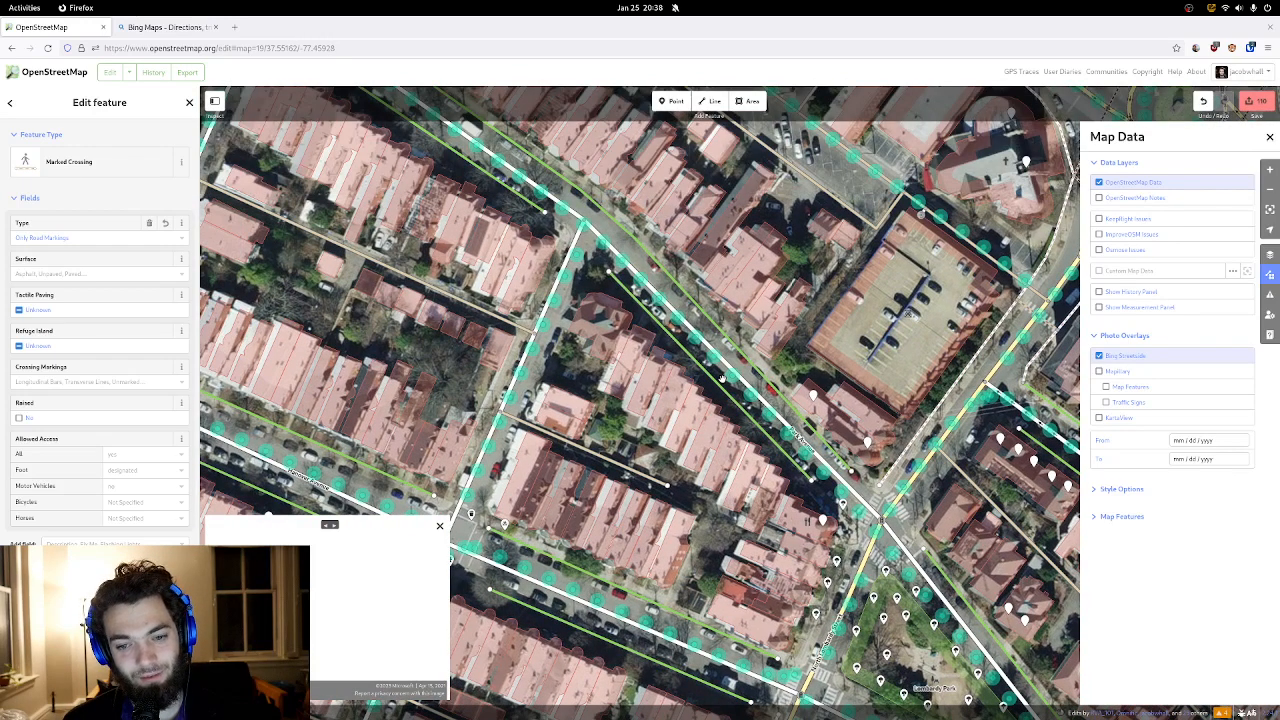
{"action": "left_click_drag", "start_coordinate": [722, 377], "coordinate": [844, 255]}
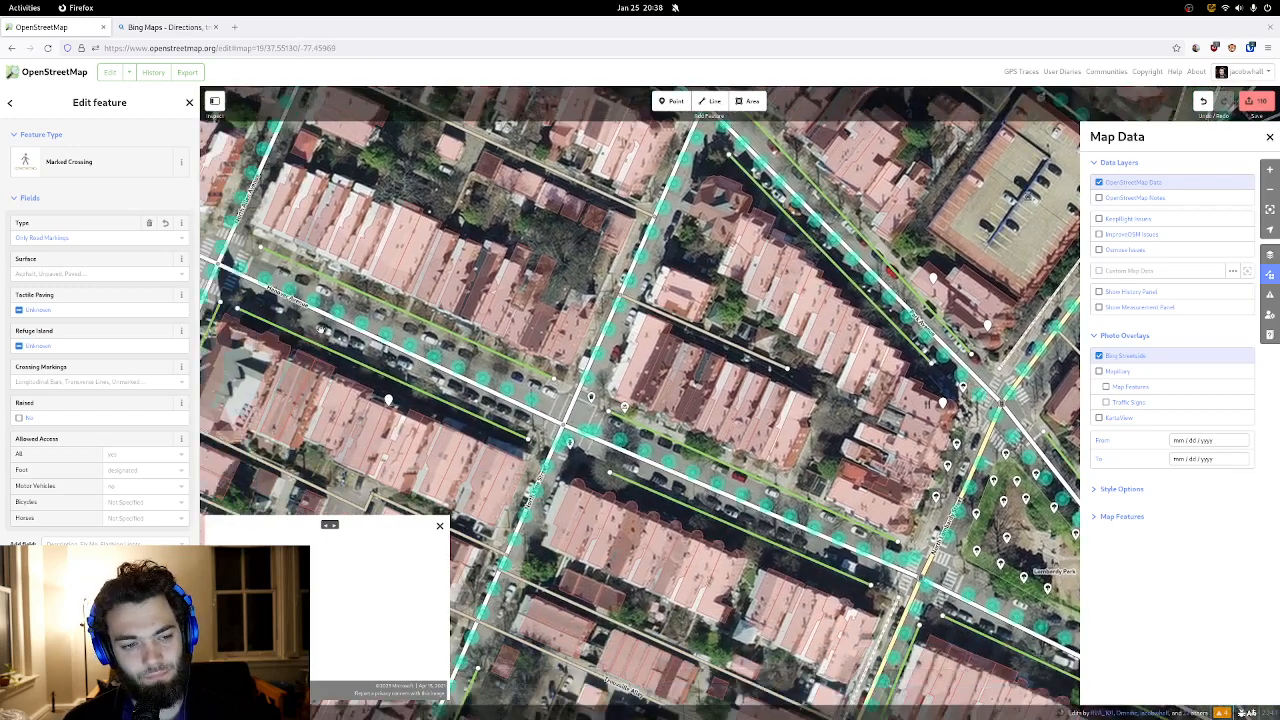
{"action": "left_click_drag", "start_coordinate": [322, 329], "coordinate": [622, 333]}
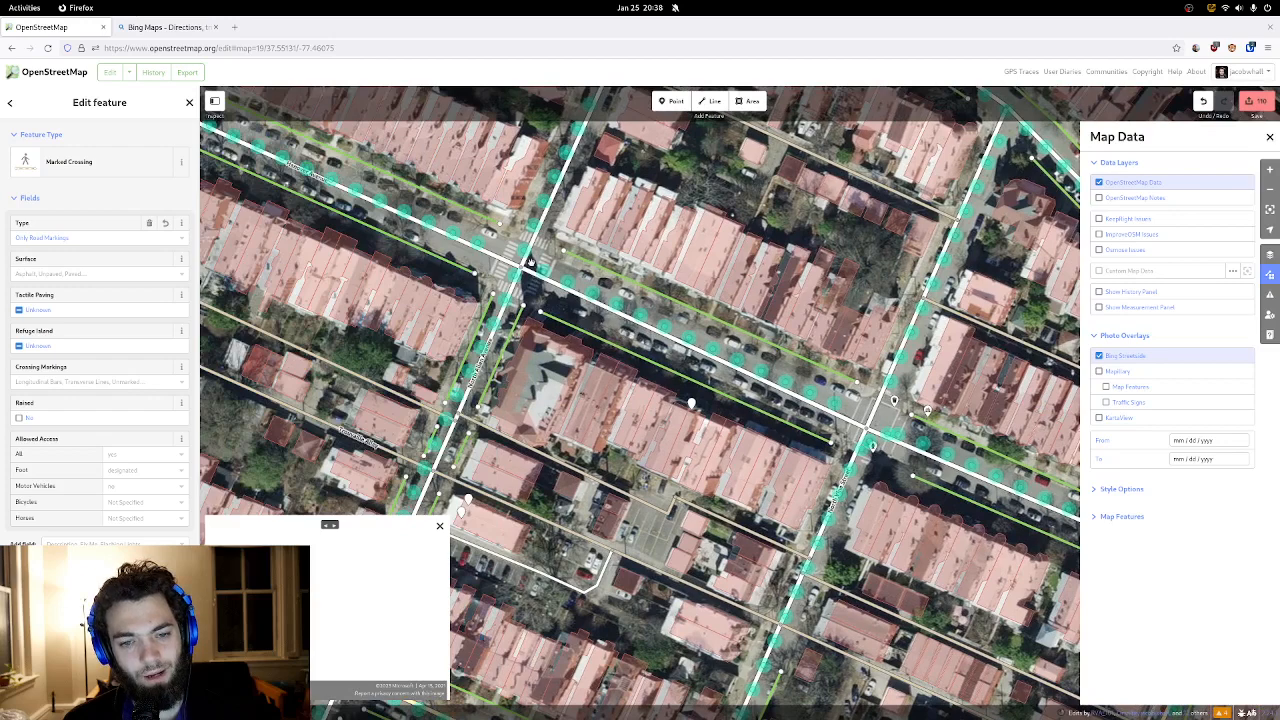
{"action": "left_click_drag", "start_coordinate": [537, 283], "coordinate": [464, 460]}
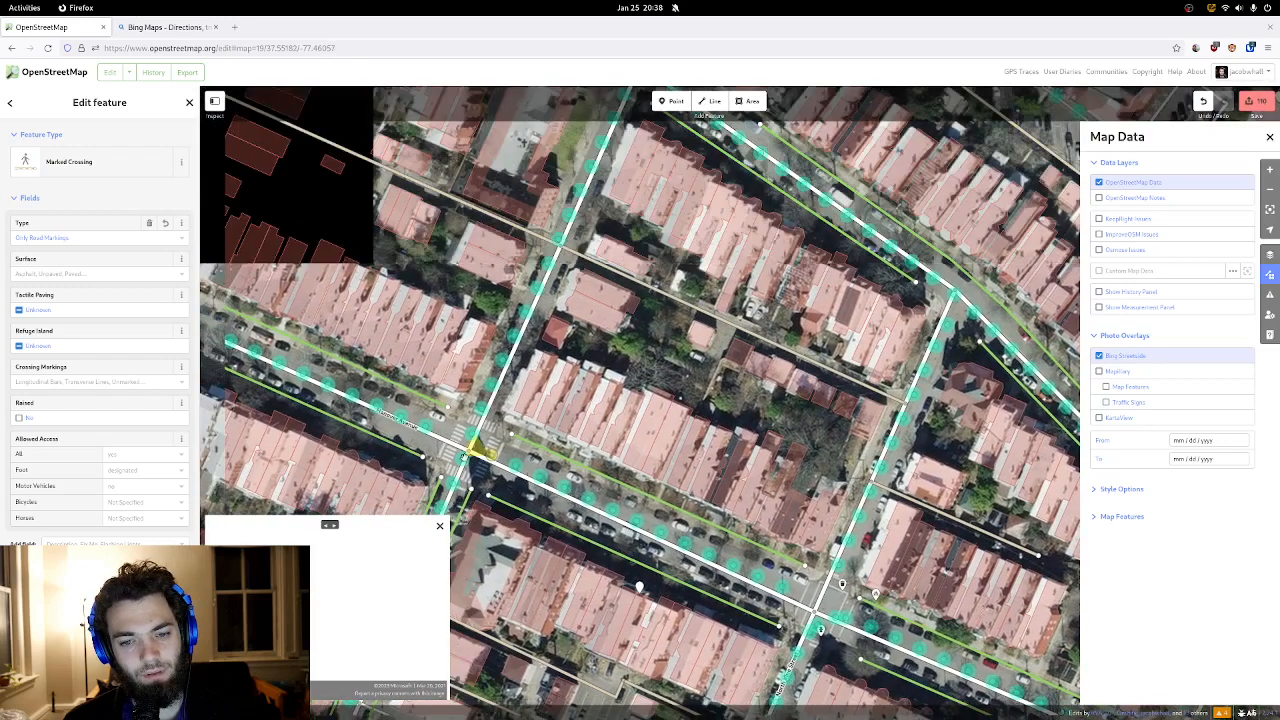
{"action": "left_click", "coordinate": [454, 440]}
Step: Centre and zoom the view on Lombardy Park, then clear the selection
{"action": "left_click_drag", "start_coordinate": [606, 357], "coordinate": [533, 509]}
{"action": "left_click_drag", "start_coordinate": [690, 620], "coordinate": [526, 451]}
{"action": "left_click_drag", "start_coordinate": [597, 577], "coordinate": [543, 481]}
{"action": "left_click_drag", "start_coordinate": [634, 561], "coordinate": [410, 385]}
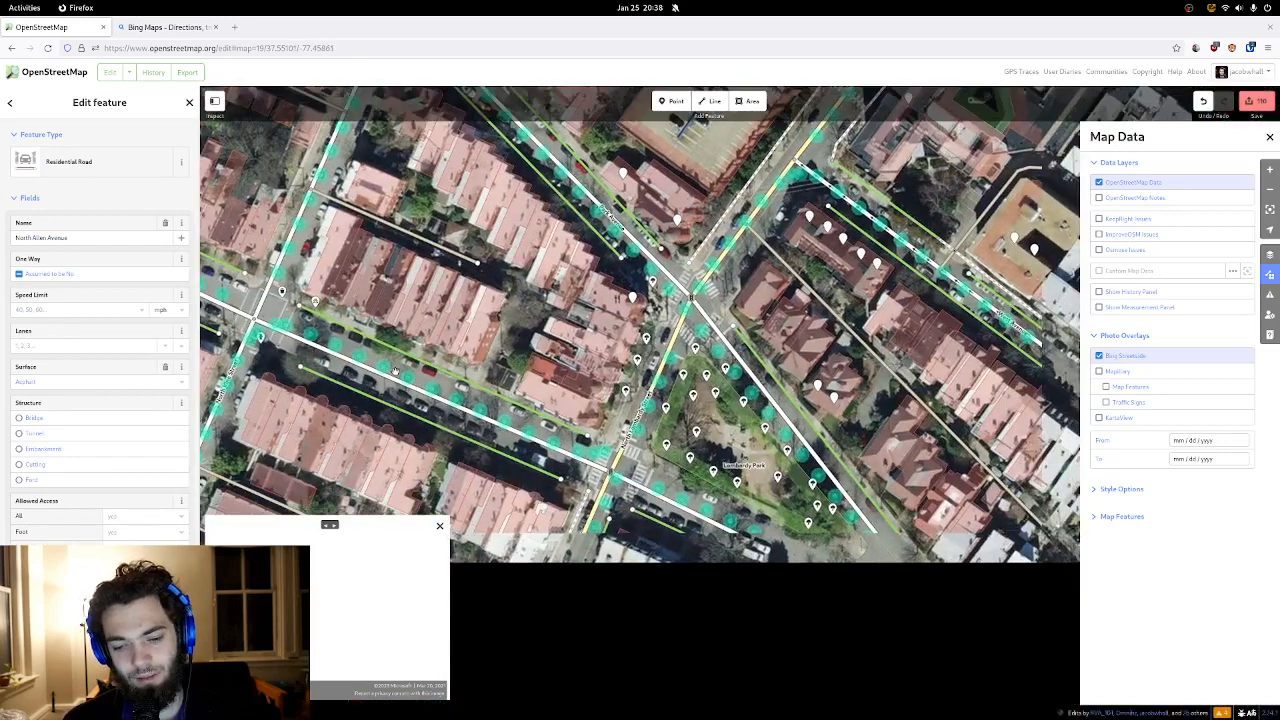
{"action": "left_click_drag", "start_coordinate": [702, 509], "coordinate": [728, 395]}
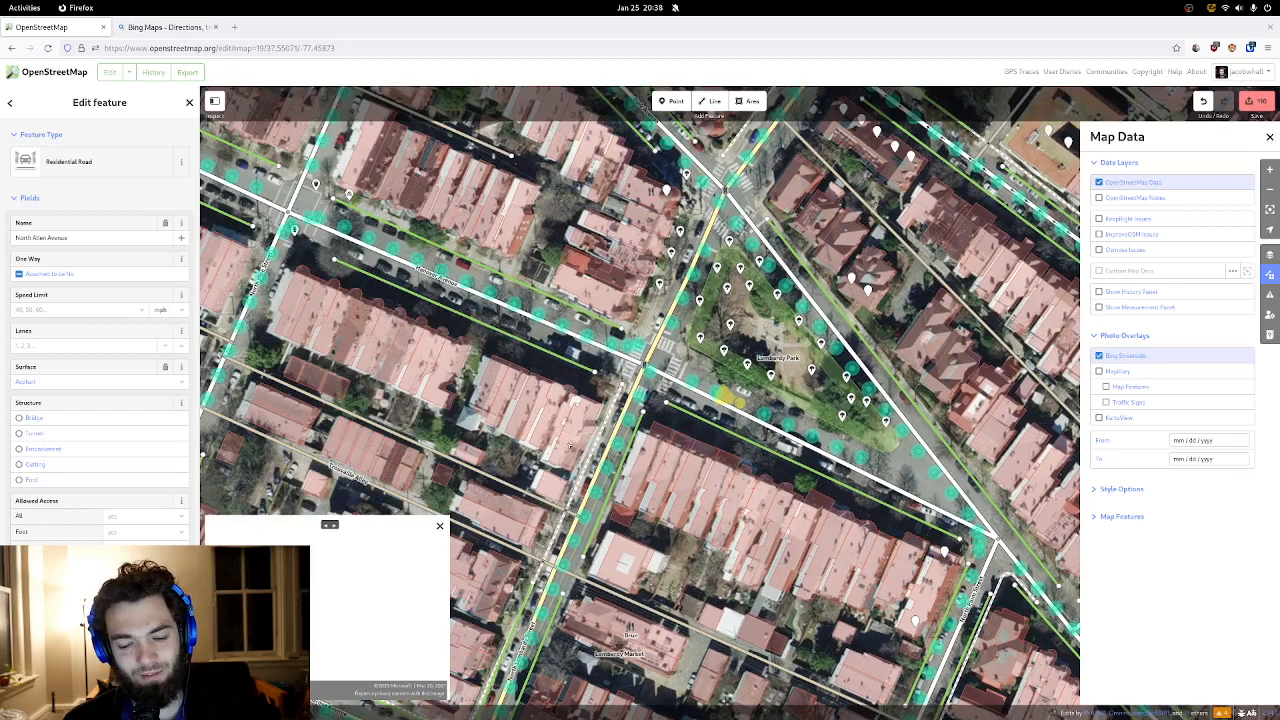
{"action": "scroll", "coordinate": [663, 392], "scroll_direction": "up", "scroll_amount": 2}
{"action": "key", "text": "Escape"}
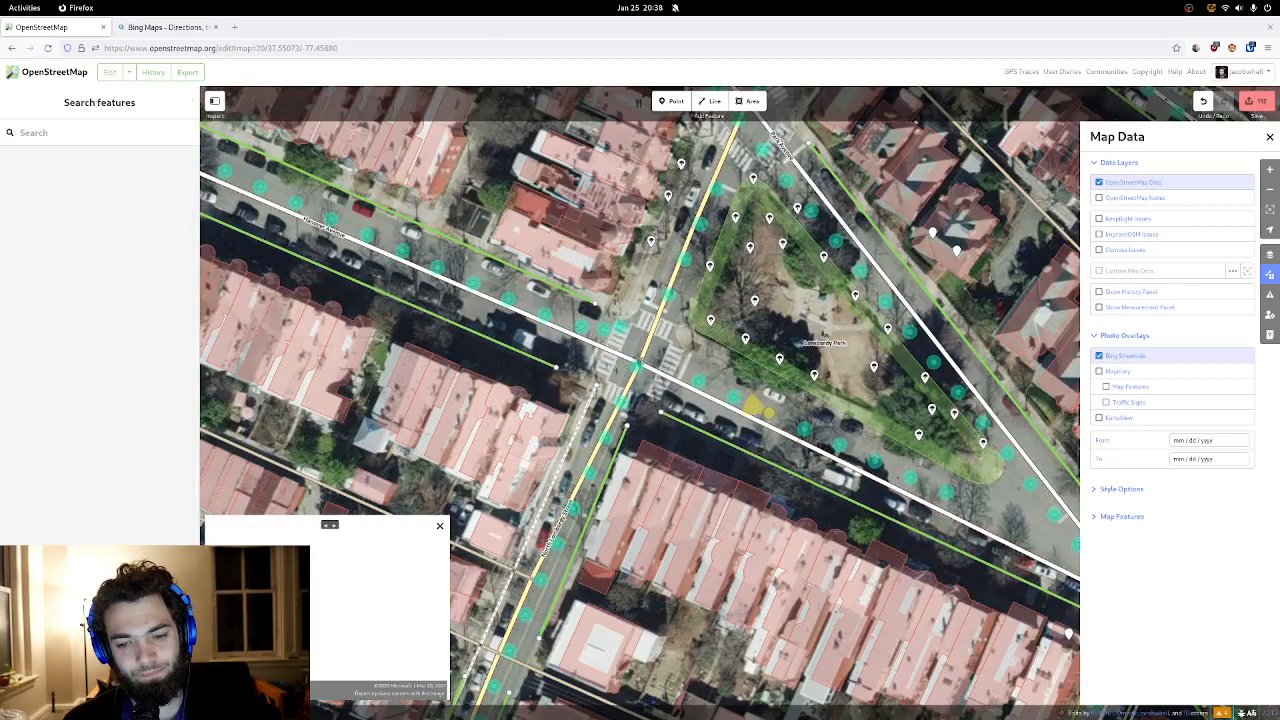
Step: Inspect North Allen Avenue and North Lombardy Street while following Lombardy Street north
{"action": "left_click", "coordinate": [665, 306]}
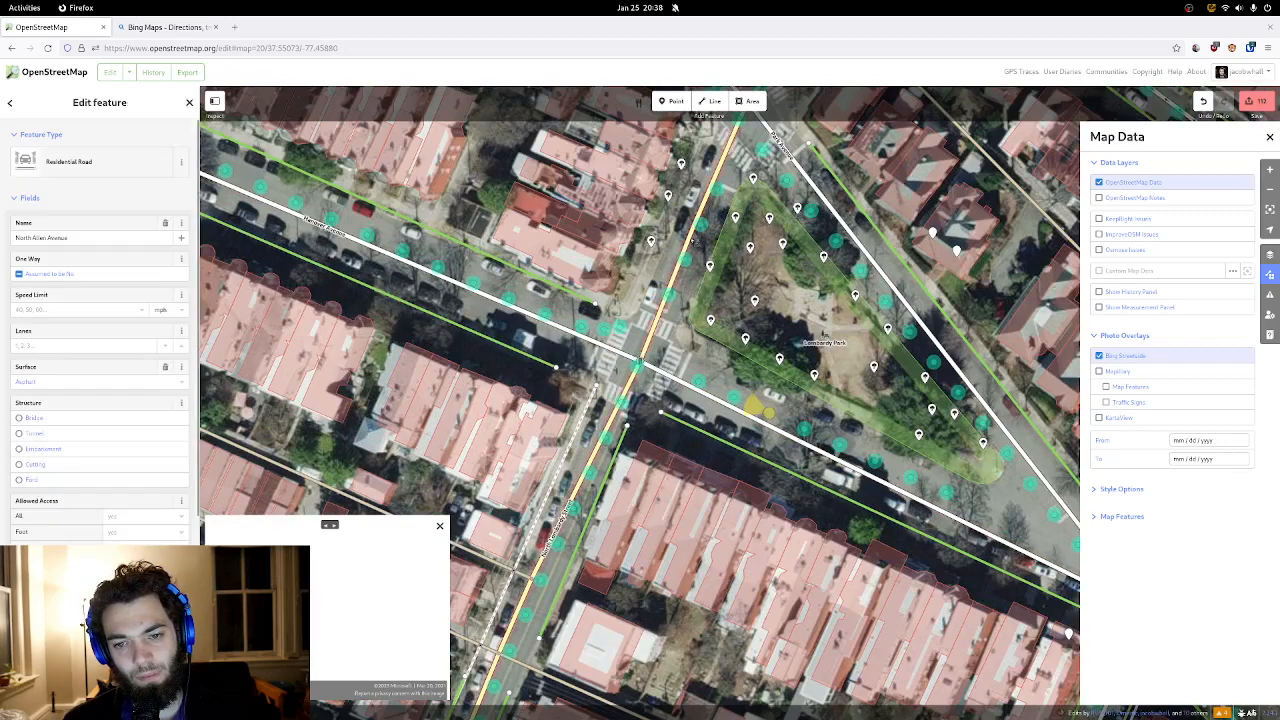
{"action": "left_click", "coordinate": [691, 239]}
{"action": "key", "text": "Escape"}
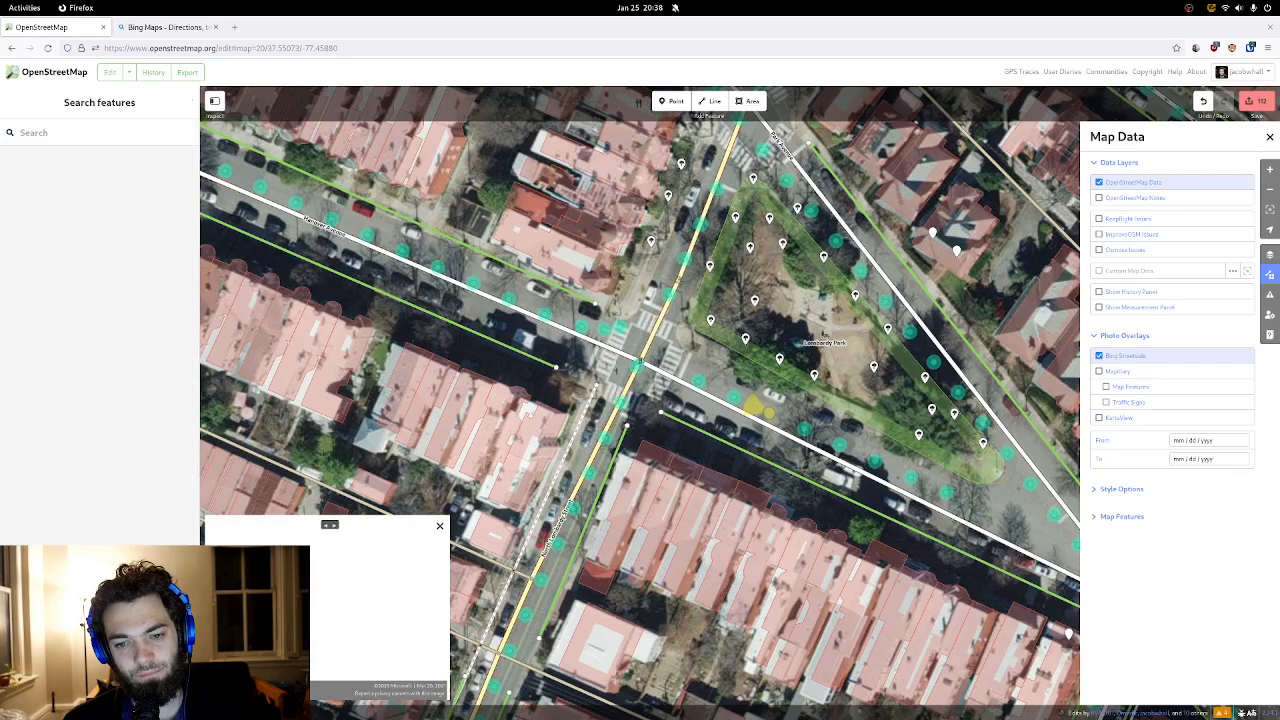
{"action": "left_click", "coordinate": [679, 281]}
{"action": "left_click_drag", "start_coordinate": [743, 125], "coordinate": [649, 320]}
{"action": "key", "text": "Escape"}
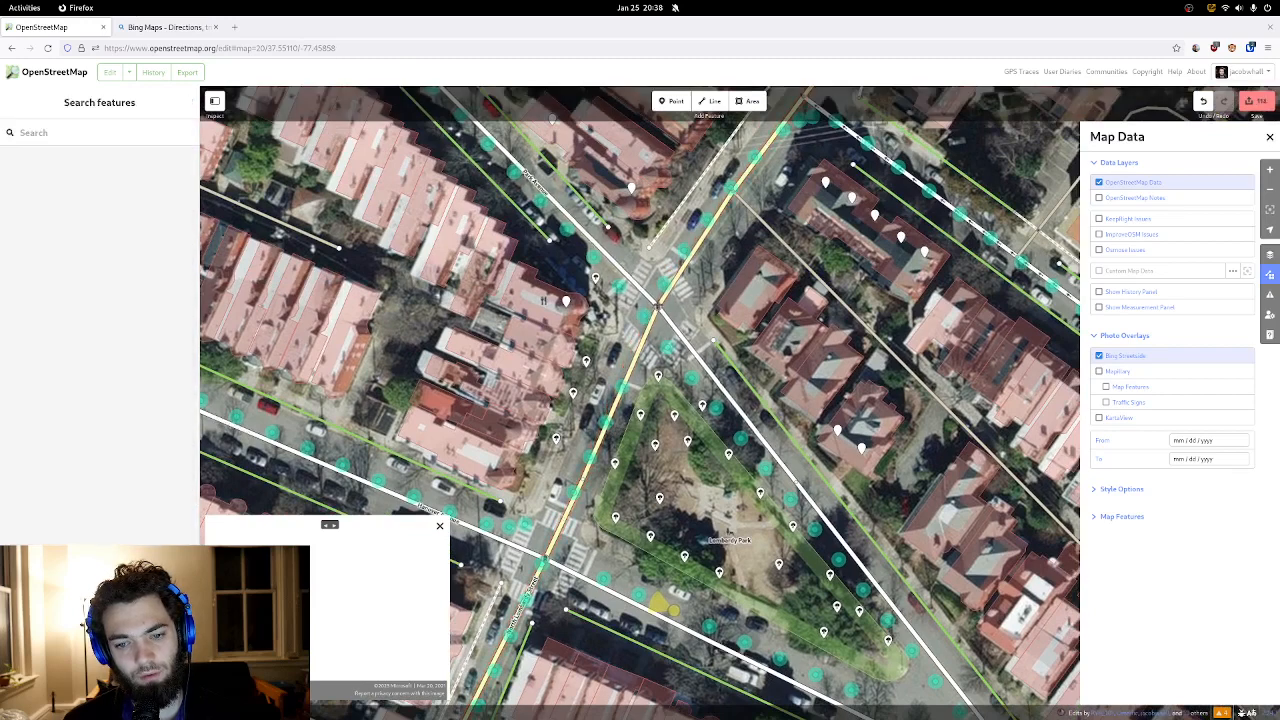
{"action": "left_click", "coordinate": [681, 274]}
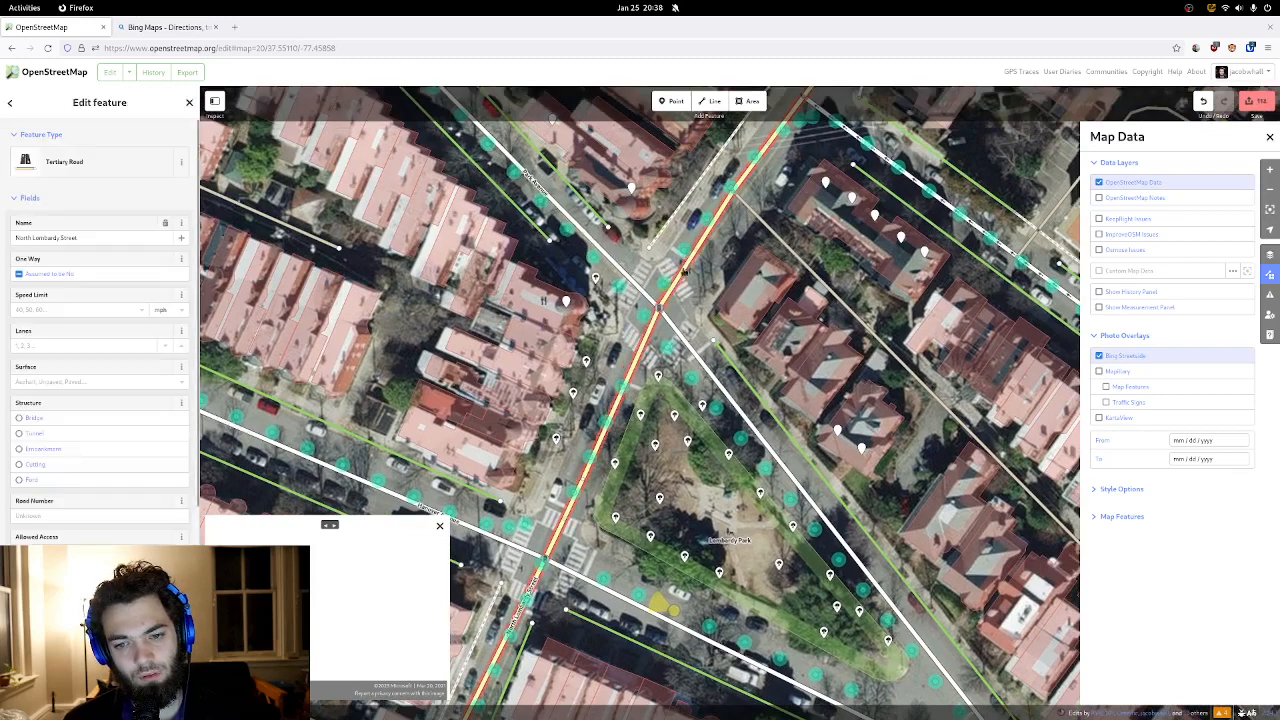
{"action": "left_click", "coordinate": [747, 536]}
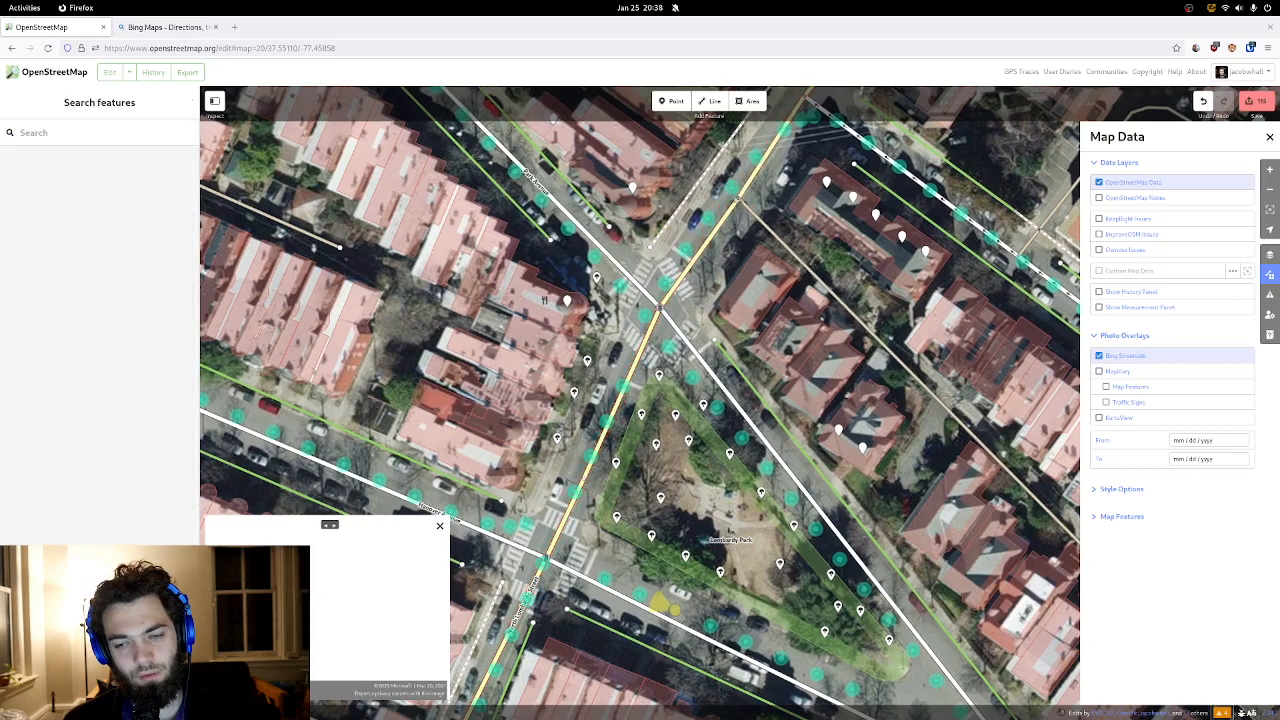
{"action": "left_click", "coordinate": [681, 275]}
{"action": "left_click_drag", "start_coordinate": [681, 275], "coordinate": [582, 417]}
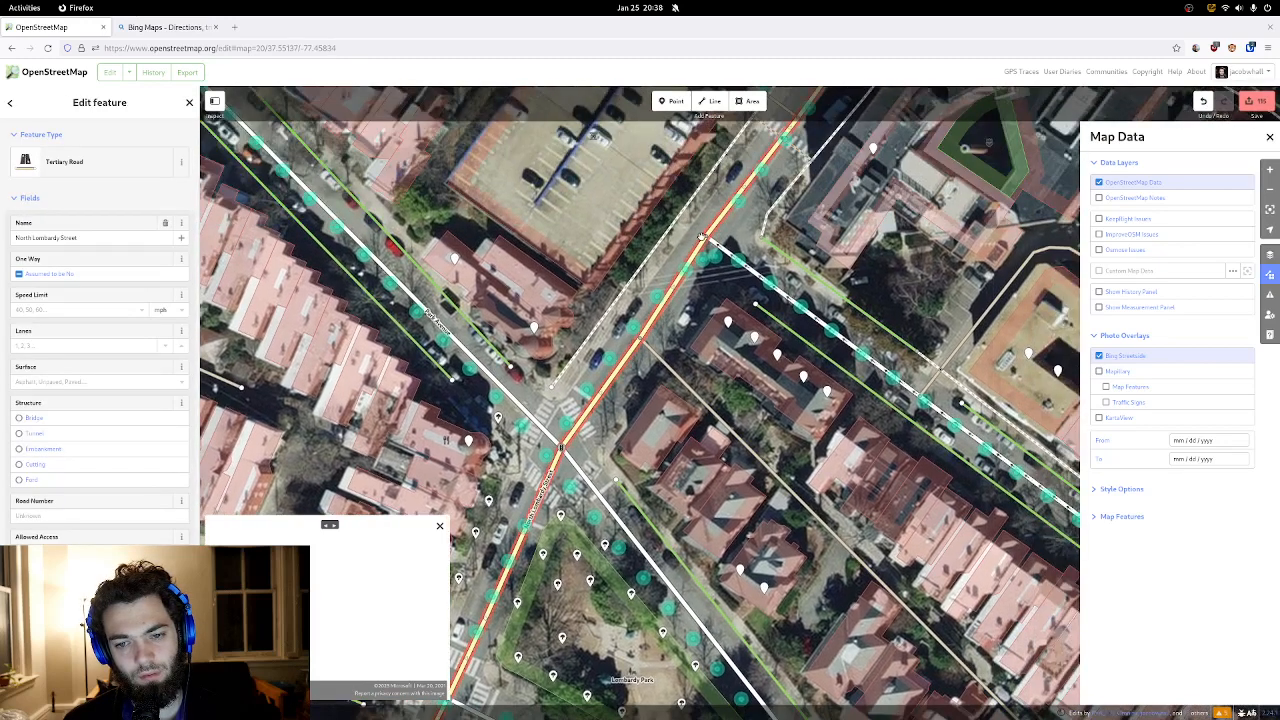
{"action": "key", "text": "Escape"}
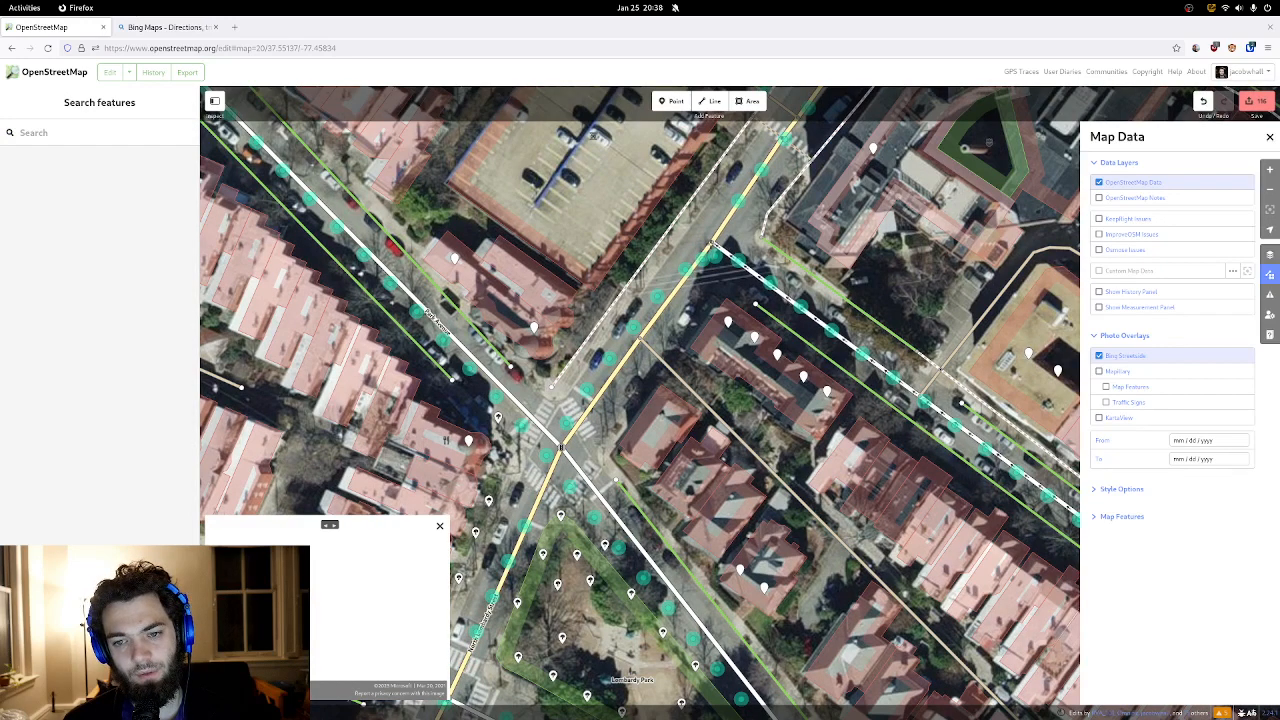
{"action": "left_click", "coordinate": [659, 320]}
{"action": "key", "text": "Escape"}
{"action": "left_click", "coordinate": [659, 320]}
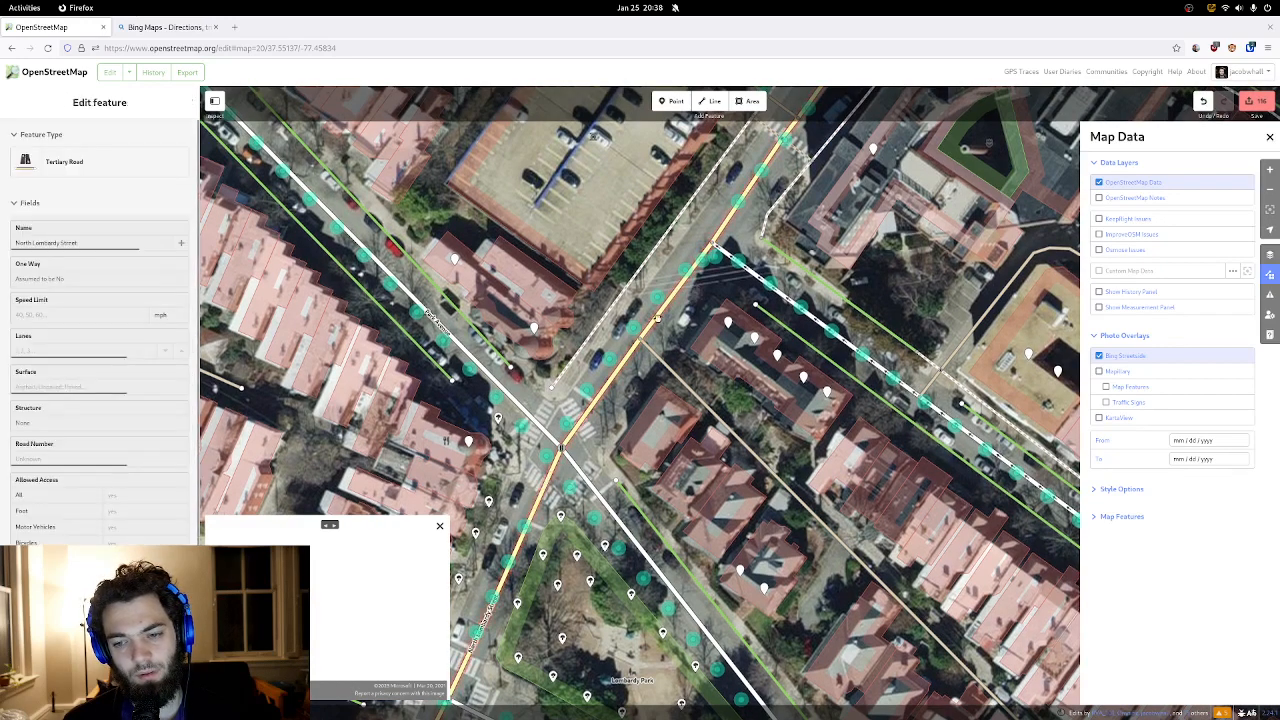
{"action": "key", "text": "Escape"}
Step: Inspect the crossing and intersection node to the east, then return to Lombardy Park
{"action": "left_click_drag", "start_coordinate": [659, 321], "coordinate": [378, 245]}
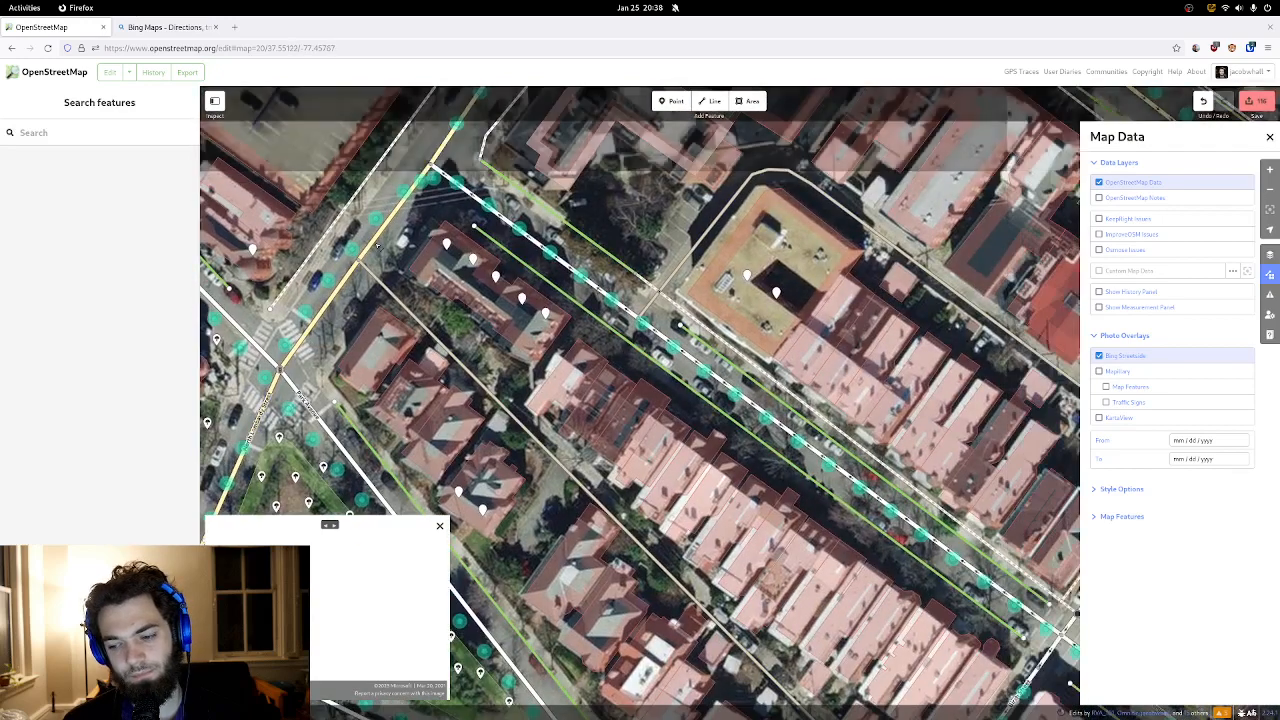
{"action": "left_click_drag", "start_coordinate": [1077, 624], "coordinate": [997, 519]}
{"action": "left_click", "coordinate": [997, 519]}
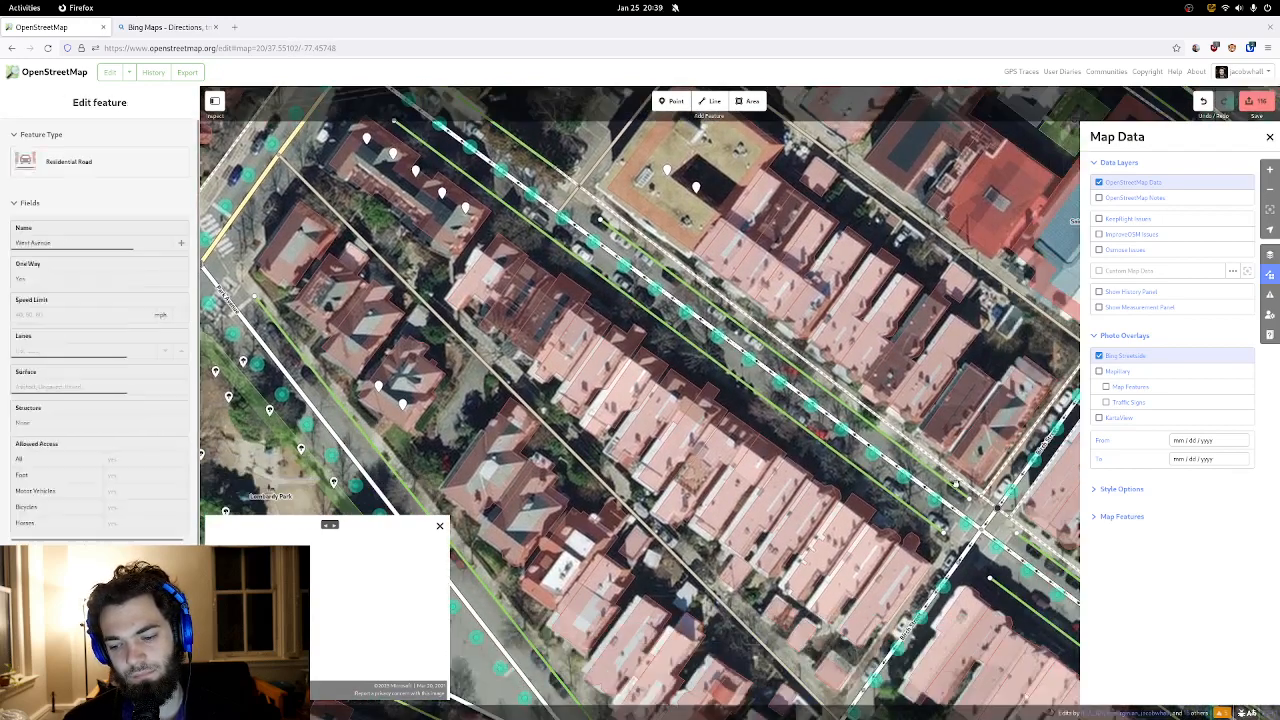
{"action": "key", "text": "Escape"}
{"action": "left_click", "coordinate": [987, 528]}
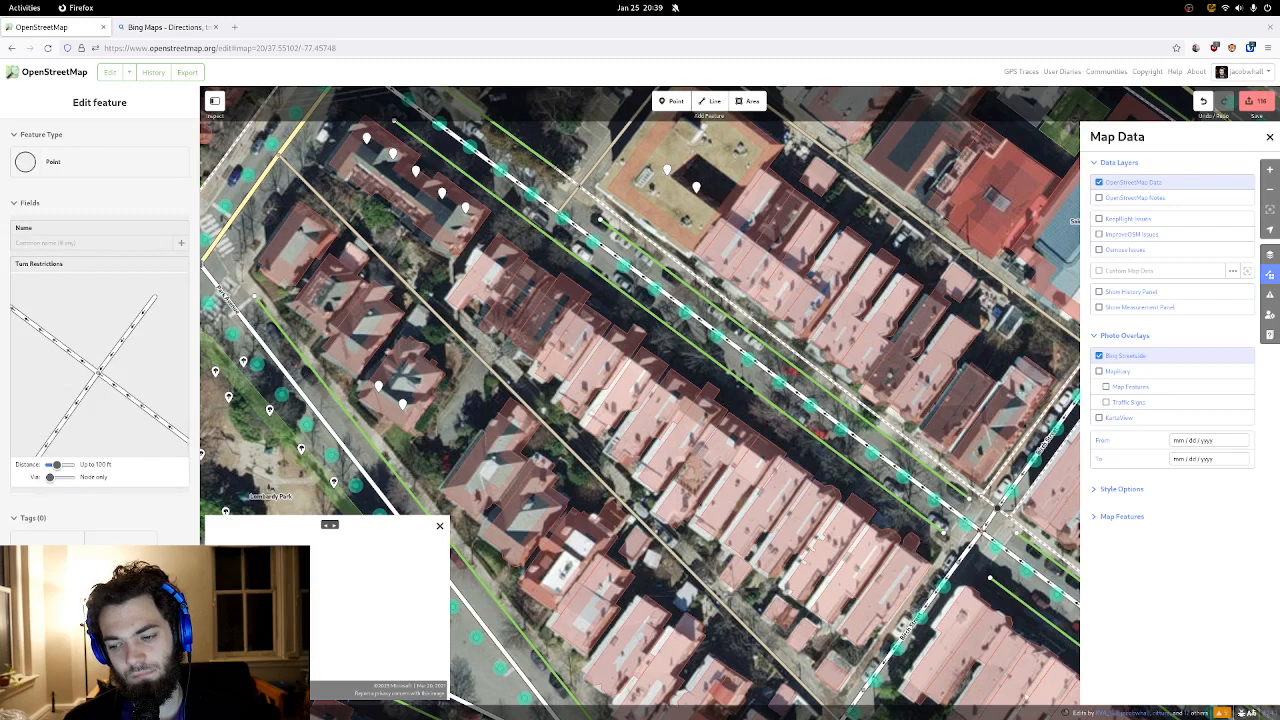
{"action": "key", "text": "Escape"}
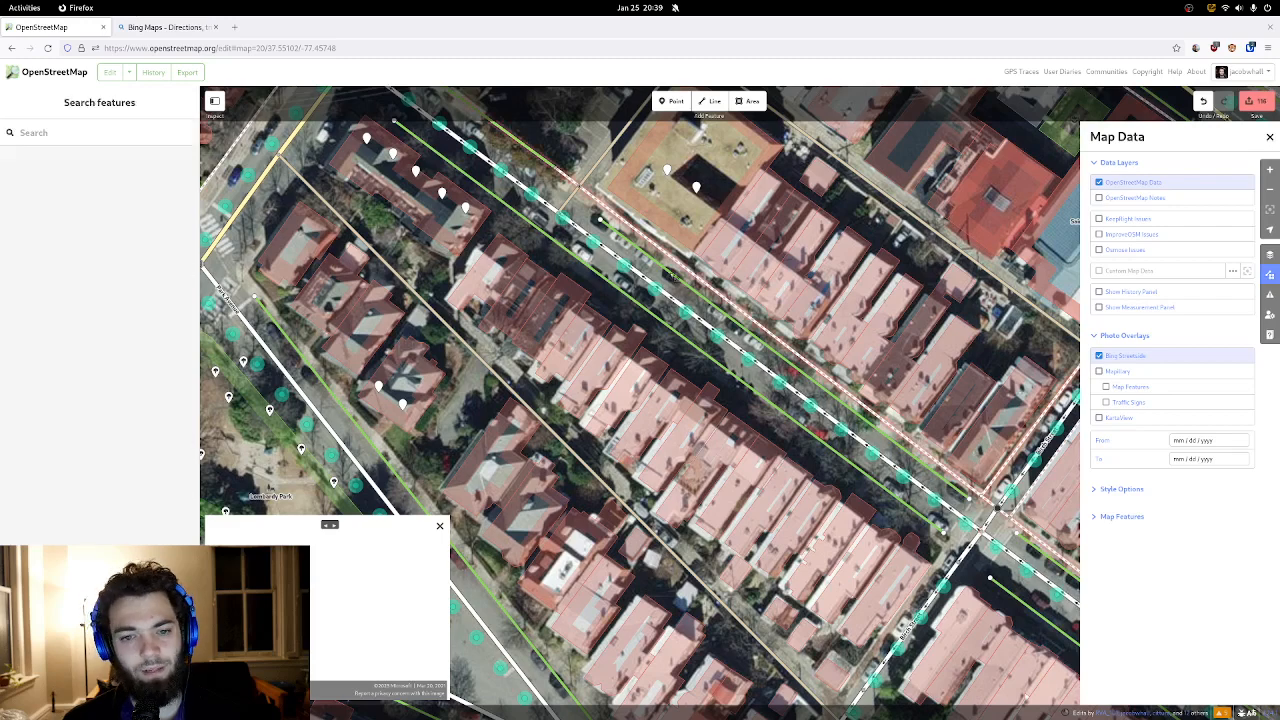
{"action": "left_click_drag", "start_coordinate": [300, 440], "coordinate": [626, 408]}
{"action": "left_click", "coordinate": [738, 350]}
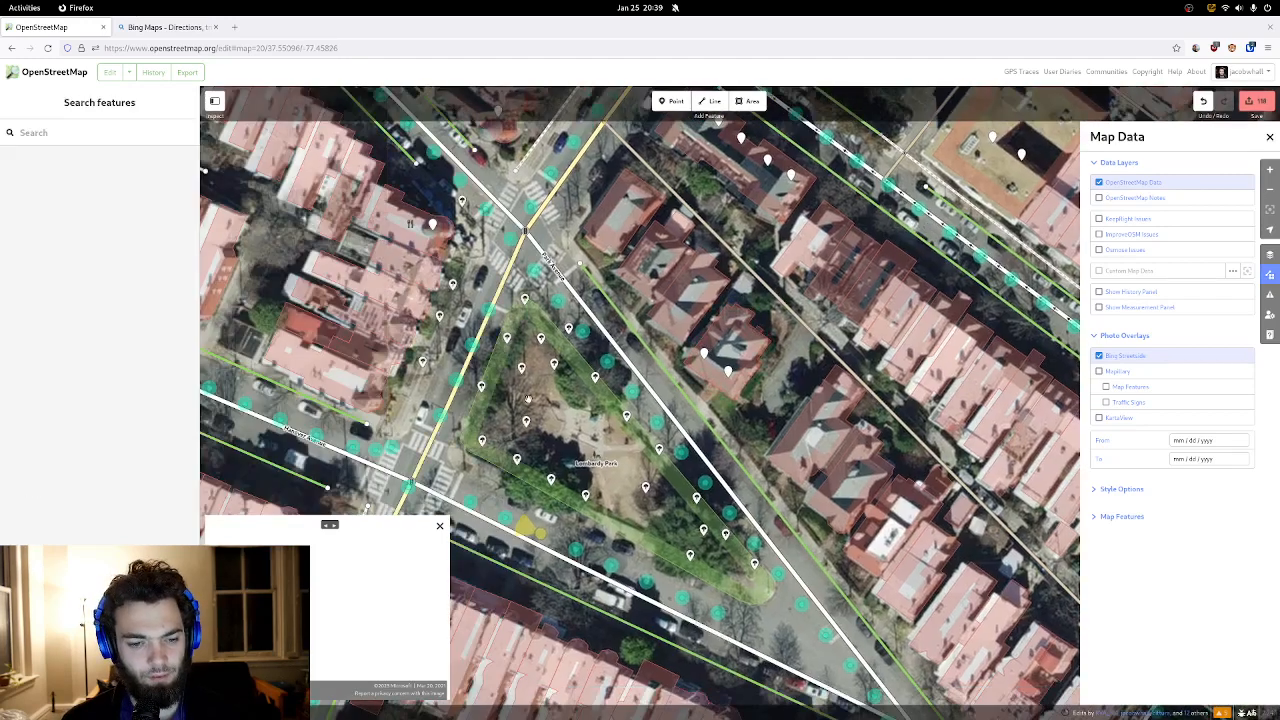
Step: Move the Hanover Avenue intersection node onto the painted crosswalk in the imagery
{"action": "left_click_drag", "start_coordinate": [529, 400], "coordinate": [829, 253]}
{"action": "left_click_drag", "start_coordinate": [595, 300], "coordinate": [767, 381]}
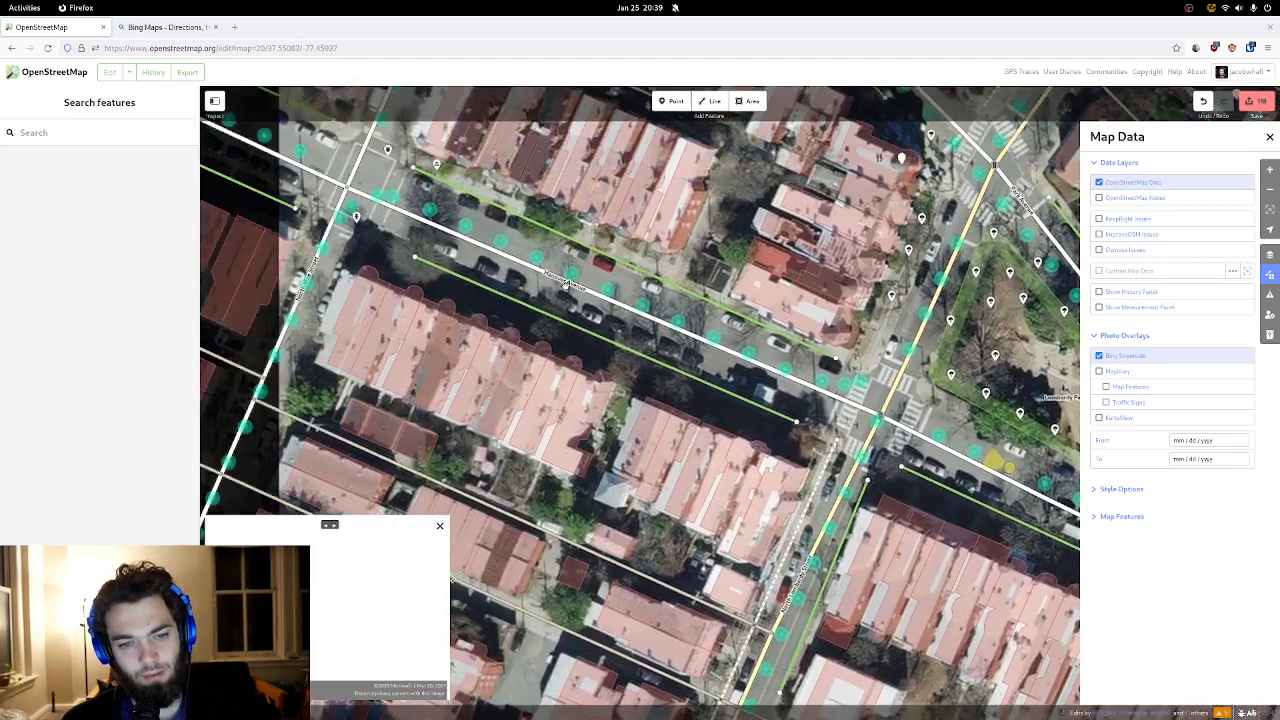
{"action": "left_click_drag", "start_coordinate": [545, 300], "coordinate": [757, 382]}
{"action": "left_click_drag", "start_coordinate": [564, 266], "coordinate": [501, 528]}
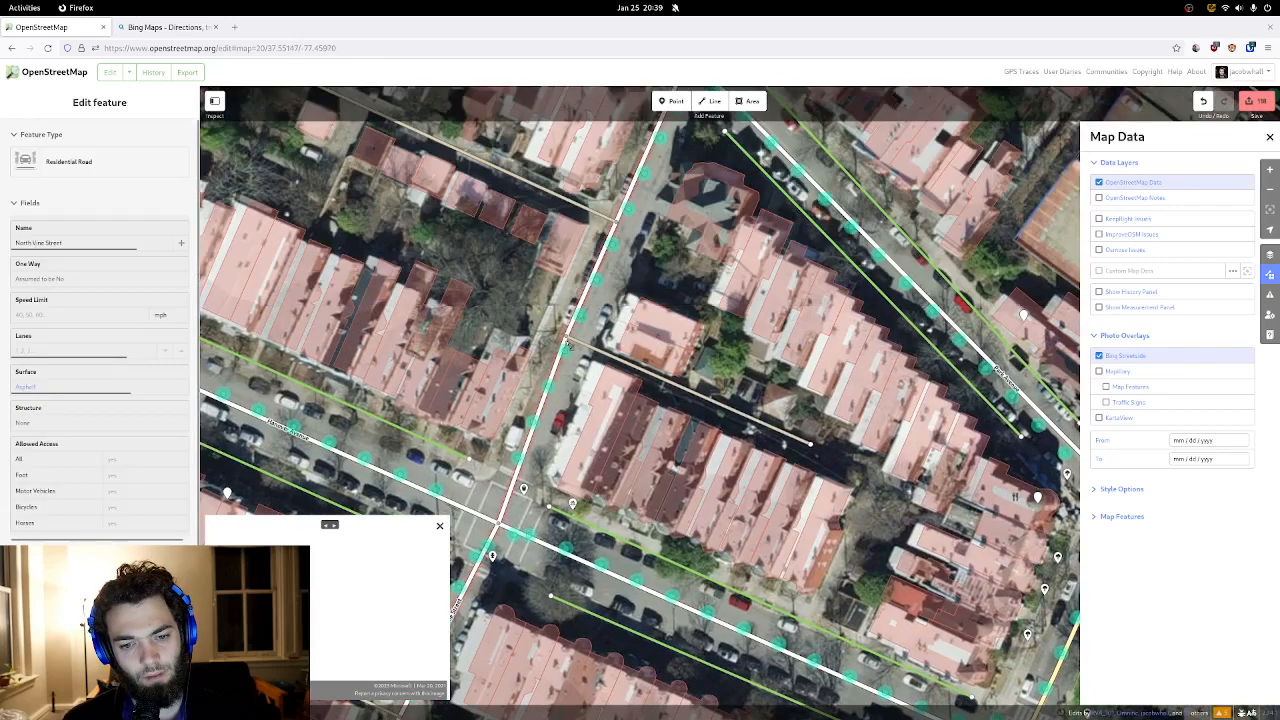
{"action": "left_click", "coordinate": [500, 522]}
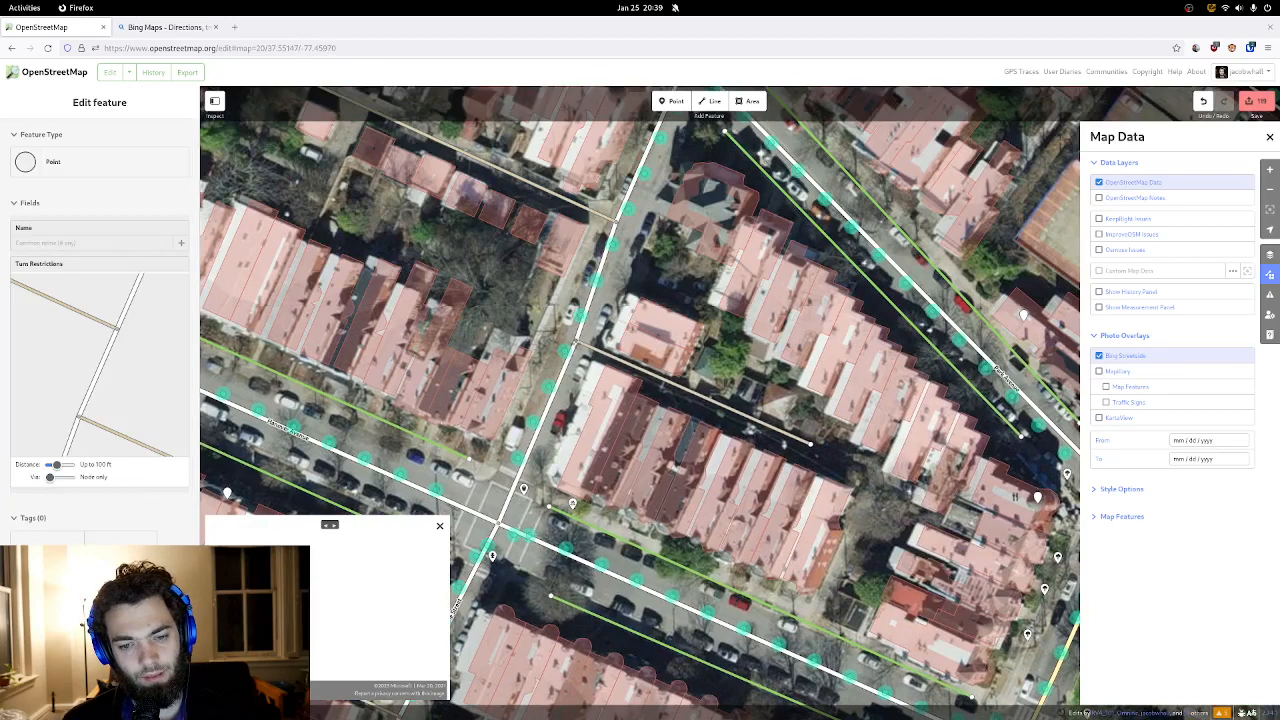
{"action": "left_click", "coordinate": [578, 345]}
Step: Shift the nearby street–alley junction vertex to match the aerial imagery
{"action": "left_click_drag", "start_coordinate": [627, 258], "coordinate": [533, 383]}
{"action": "left_click", "coordinate": [533, 383]}
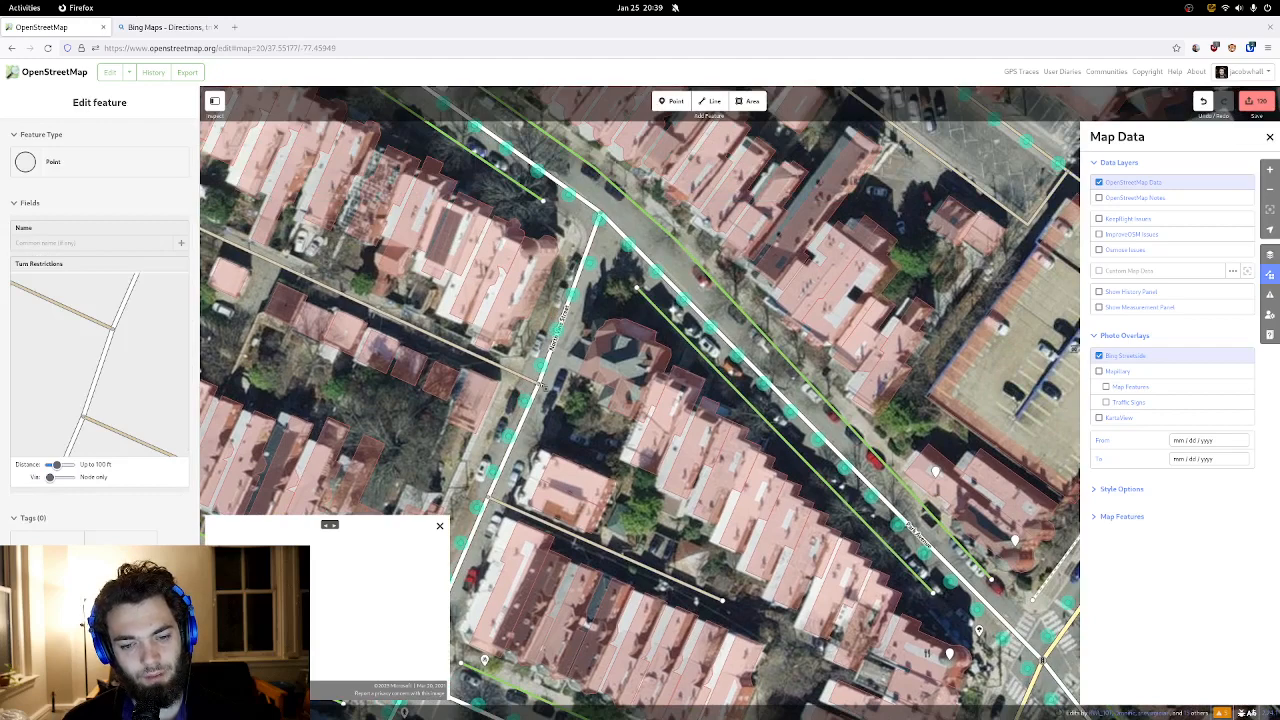
{"action": "left_click_drag", "start_coordinate": [588, 250], "coordinate": [539, 344]}
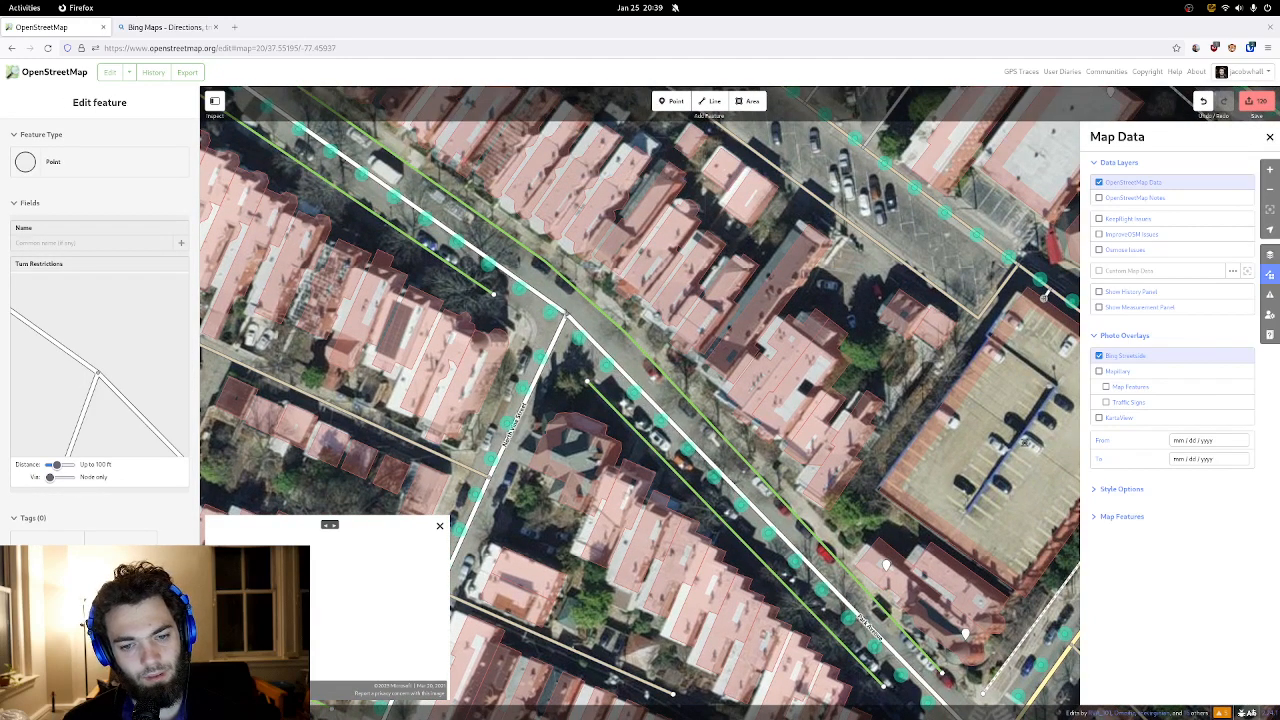
{"action": "left_click_drag", "start_coordinate": [549, 412], "coordinate": [690, 158]}
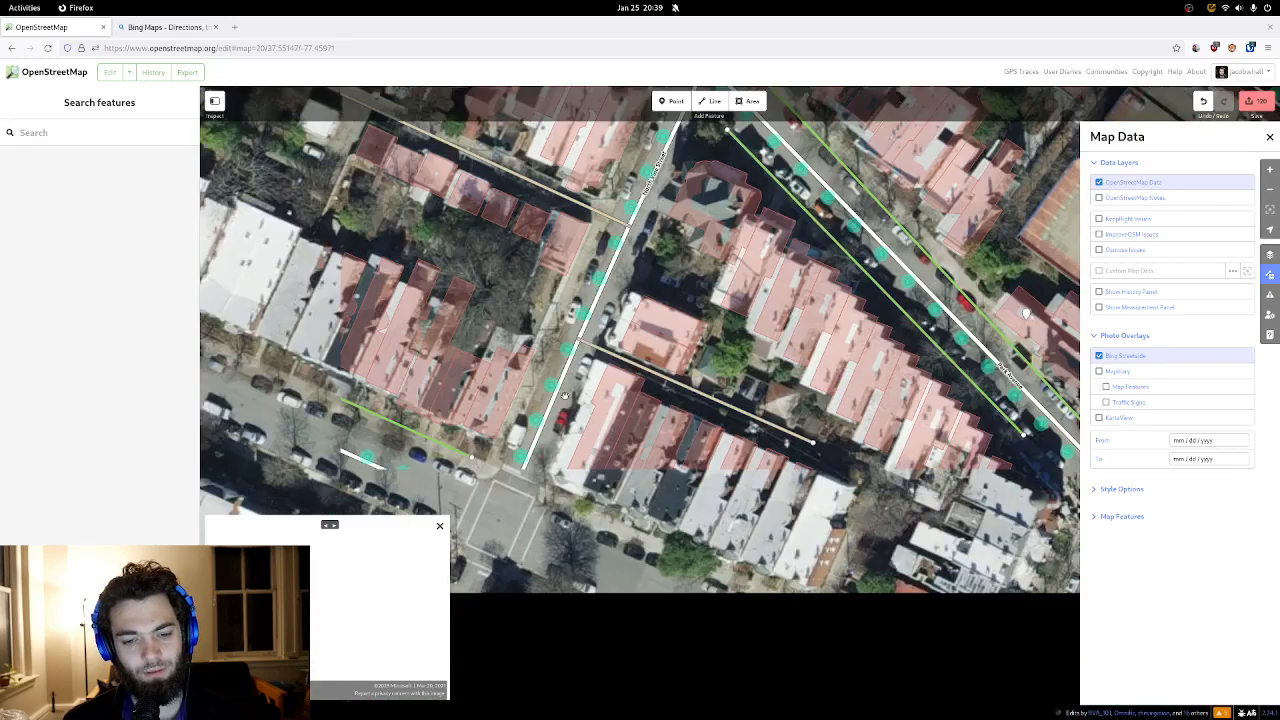
{"action": "left_click_drag", "start_coordinate": [527, 527], "coordinate": [663, 267]}
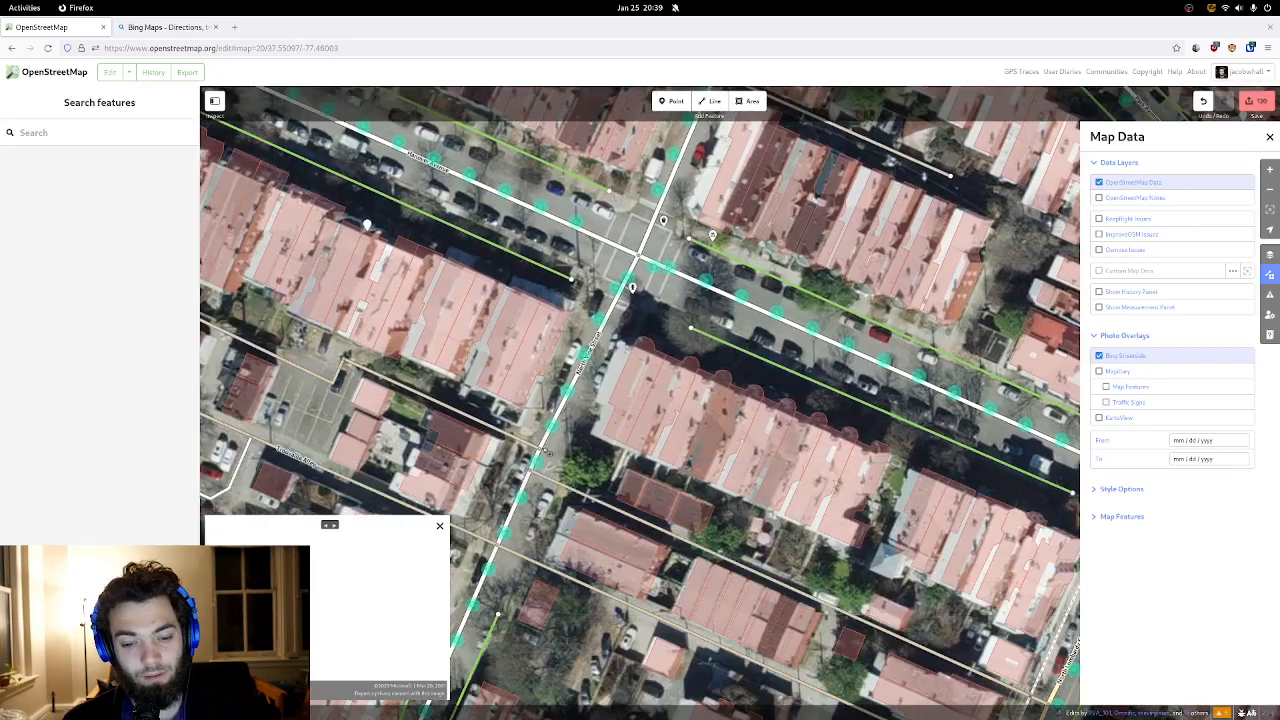
{"action": "left_click_drag", "start_coordinate": [541, 451], "coordinate": [576, 370]}
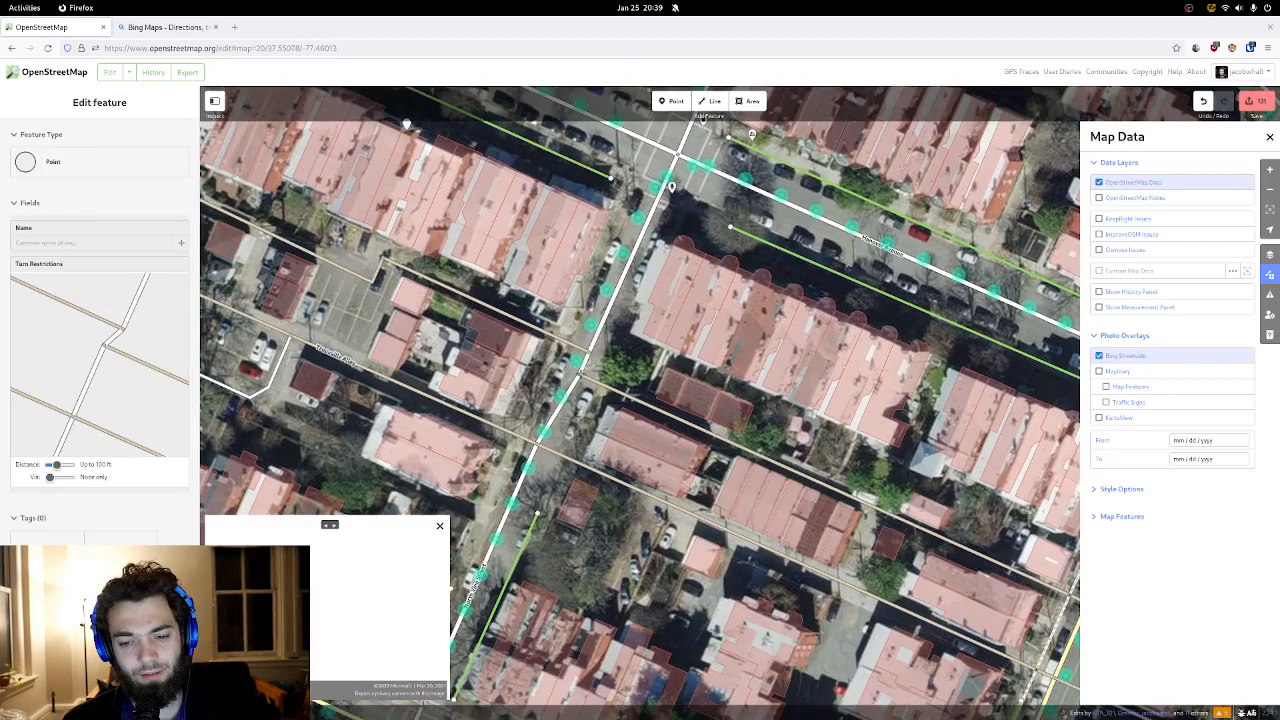
{"action": "left_click_drag", "start_coordinate": [576, 400], "coordinate": [622, 266]}
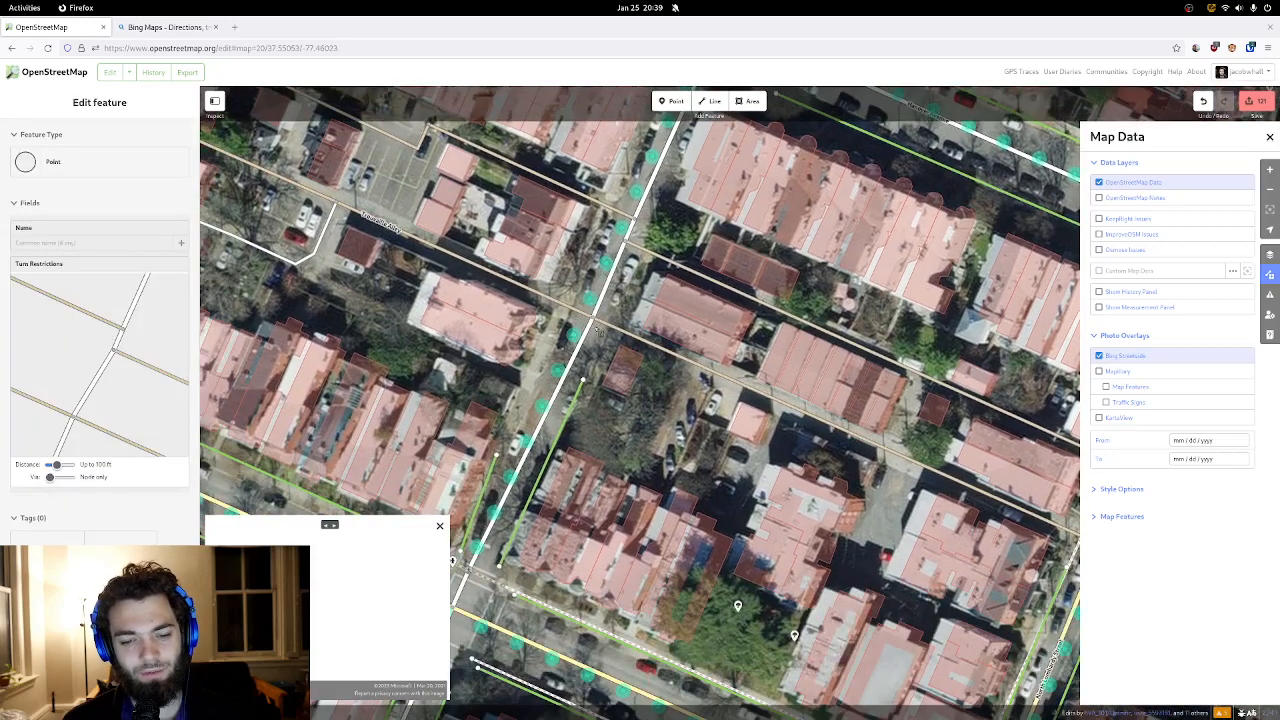
{"action": "left_click_drag", "start_coordinate": [452, 561], "coordinate": [495, 447]}
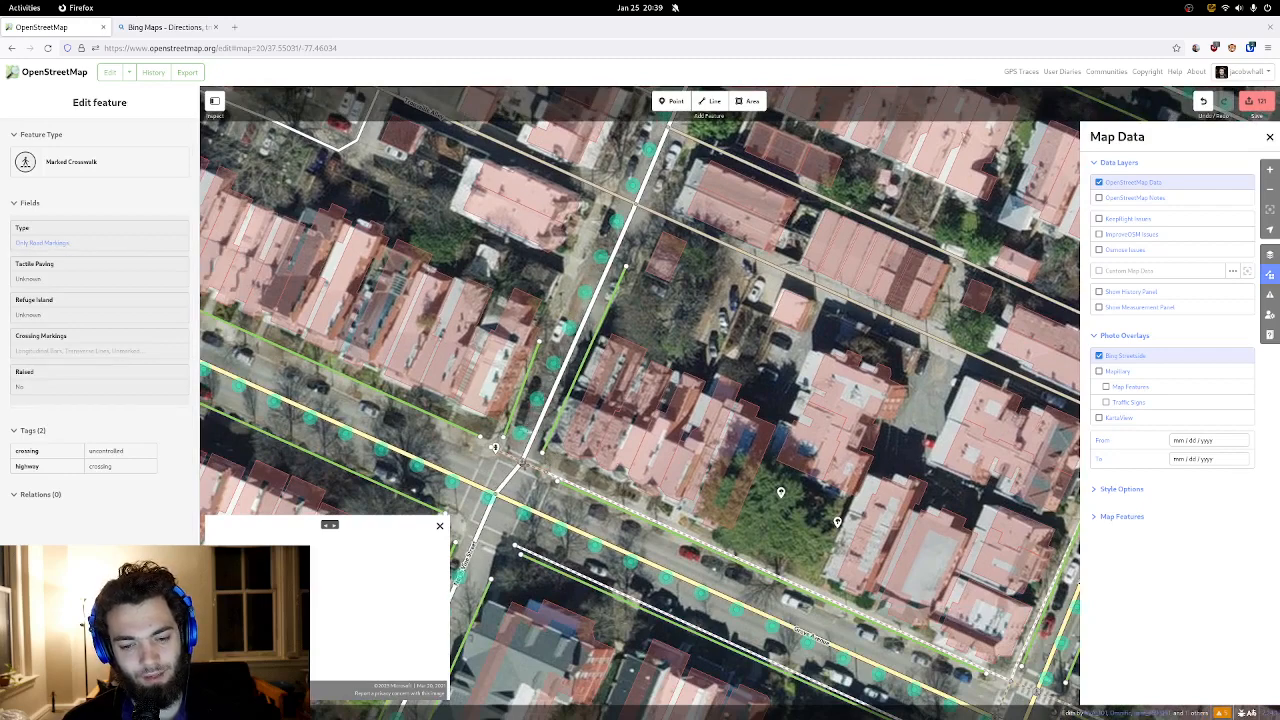
Step: Inspect several existing Marked Crossings along the street, leaving none selected
{"action": "left_click", "coordinate": [530, 468]}
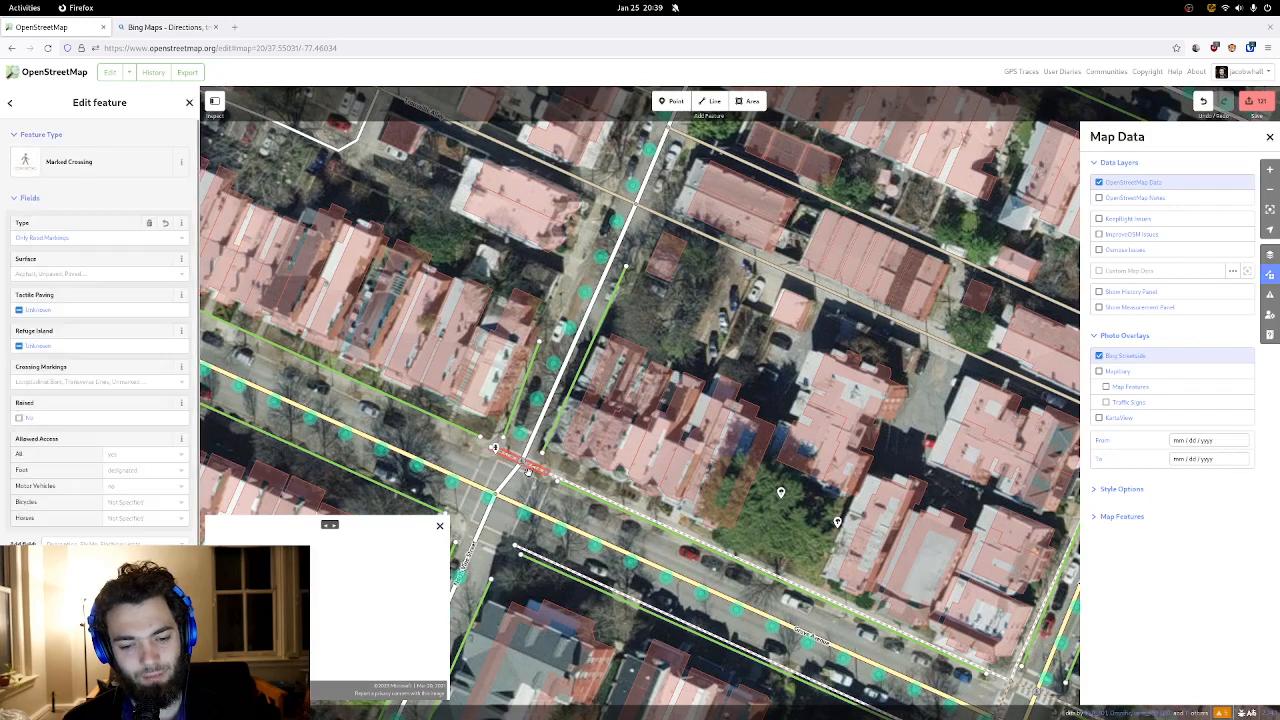
{"action": "left_click_drag", "start_coordinate": [499, 498], "coordinate": [579, 293]}
{"action": "left_click", "coordinate": [579, 293]}
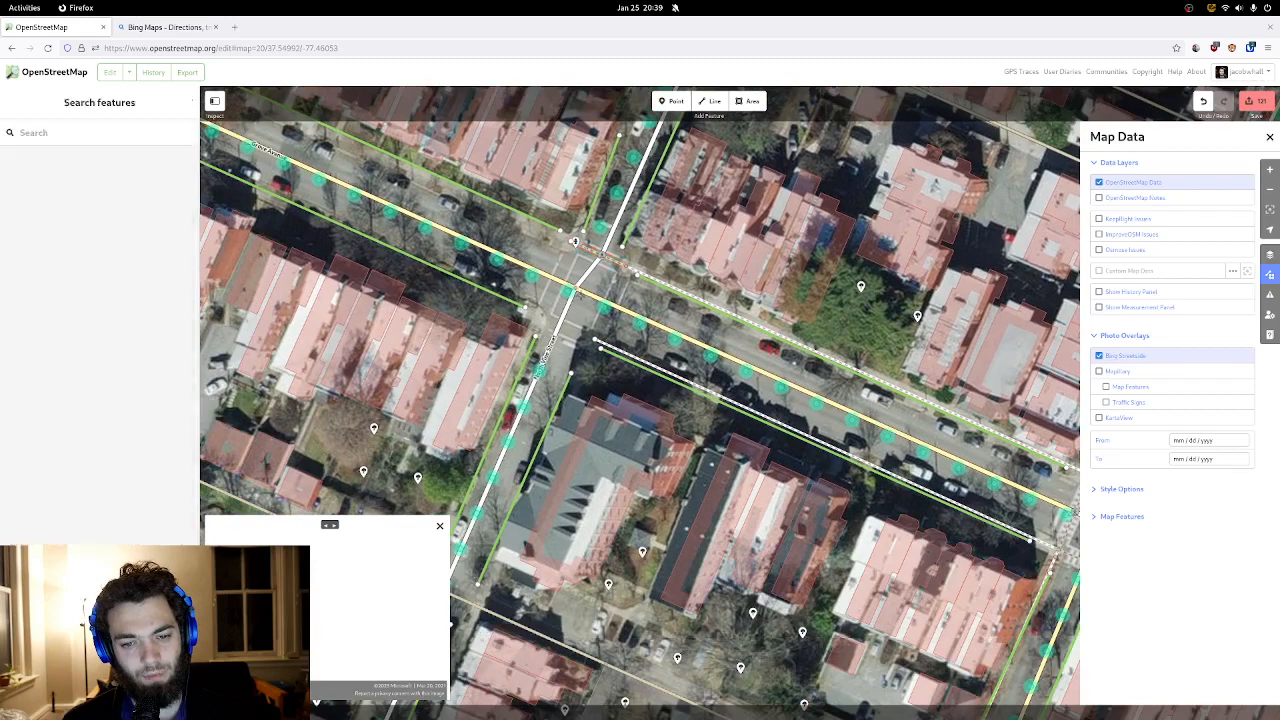
{"action": "left_click", "coordinate": [606, 258]}
{"action": "left_click_drag", "start_coordinate": [530, 392], "coordinate": [602, 175]}
{"action": "left_click_drag", "start_coordinate": [515, 384], "coordinate": [582, 197]}
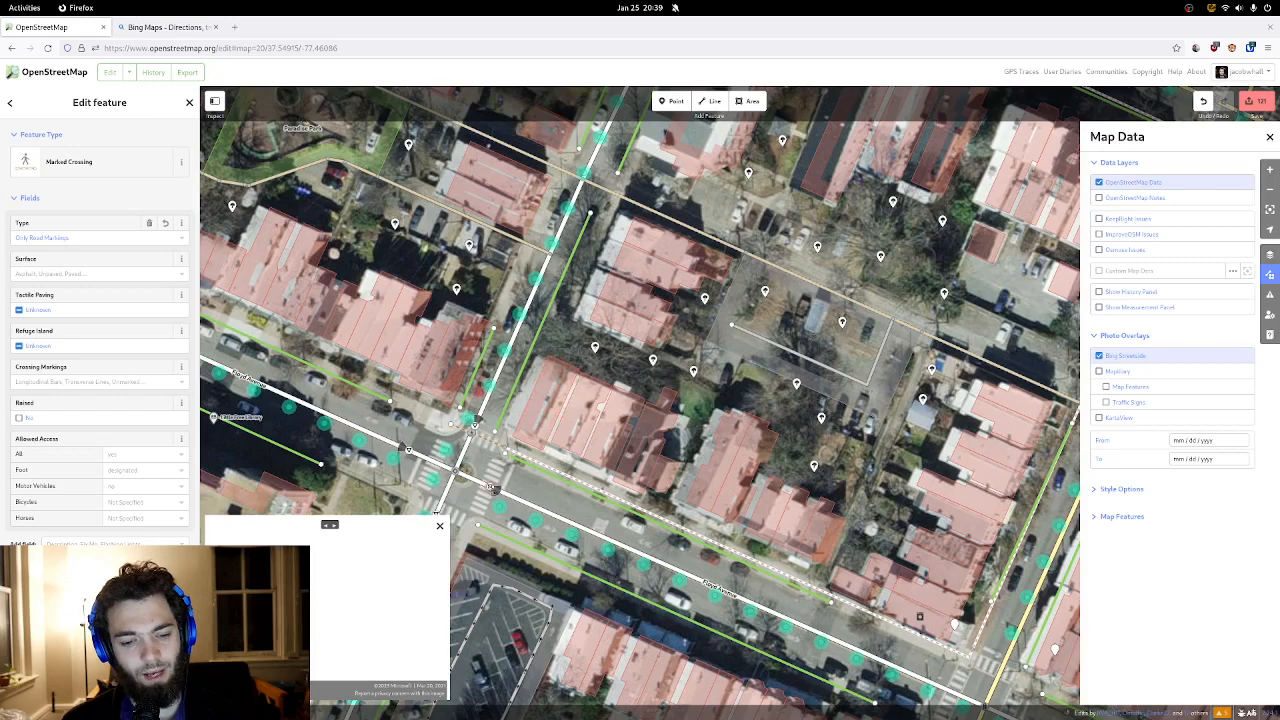
{"action": "left_click_drag", "start_coordinate": [460, 476], "coordinate": [517, 545]}
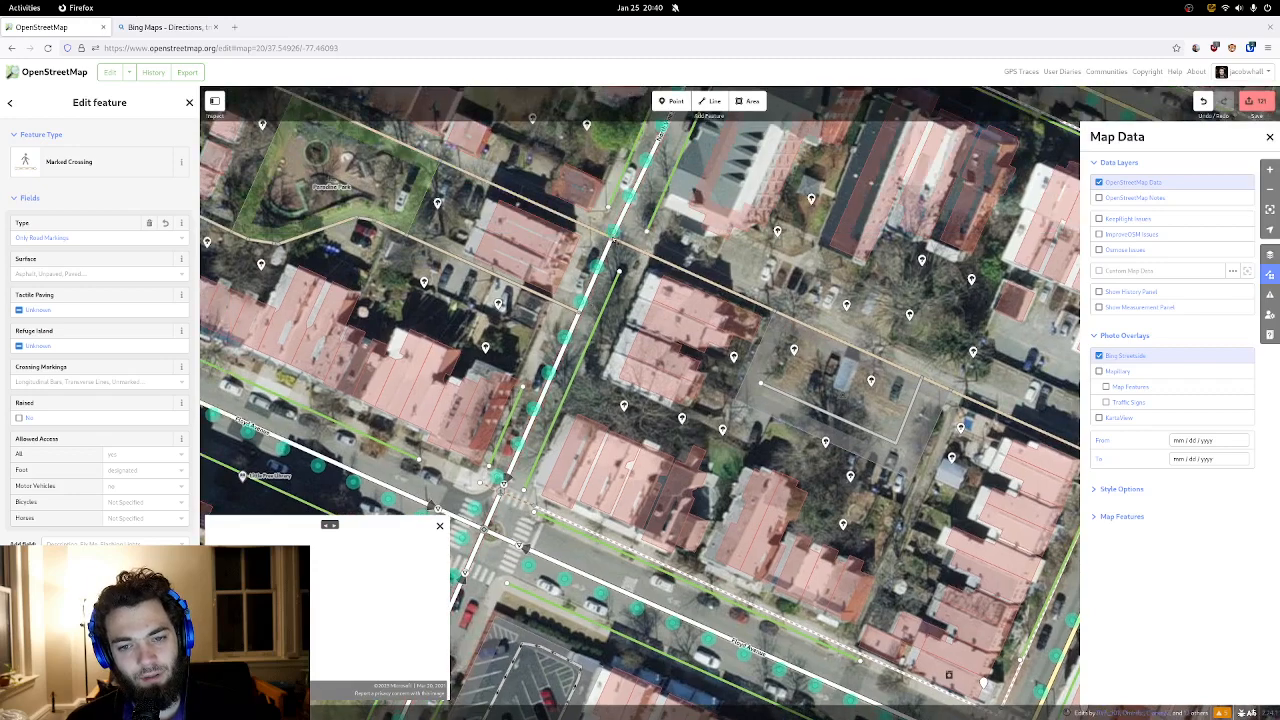
{"action": "key", "text": "Escape"}
{"action": "left_click", "coordinate": [593, 292]}
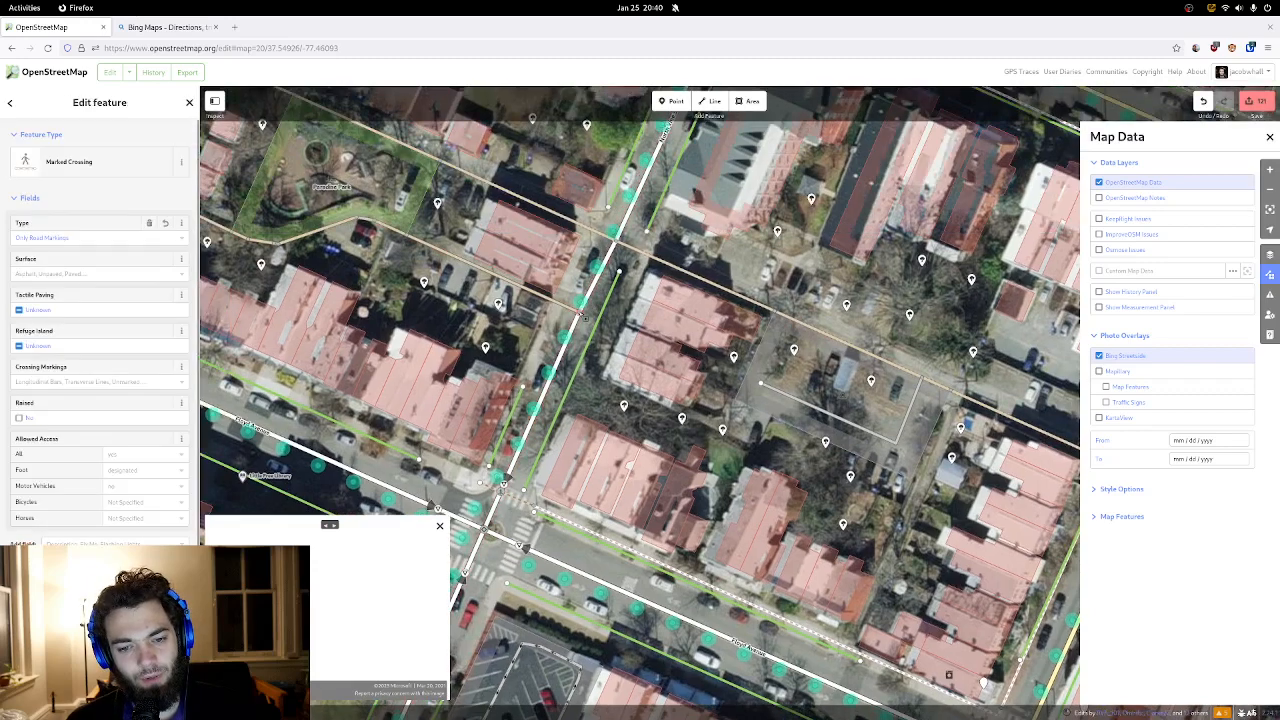
{"action": "key", "text": "Escape"}
{"action": "left_click", "coordinate": [520, 546]}
{"action": "left_click_drag", "start_coordinate": [497, 615], "coordinate": [548, 331]}
{"action": "key", "text": "Escape"}
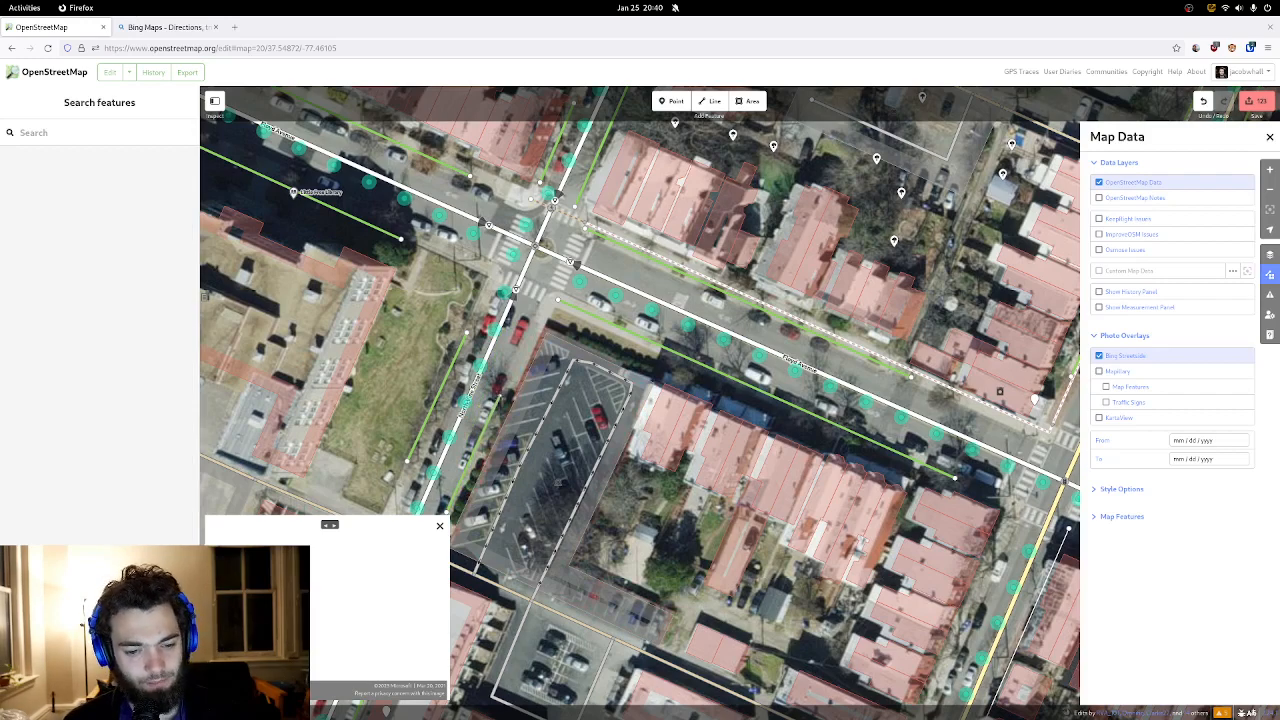
Step: Pan with Shift+arrow keys and zoom into the North Vine Street intersection
{"action": "key", "text": "shift+Left"}
{"action": "key", "text": "shift+Left"}
{"action": "key", "text": "shift+Left"}
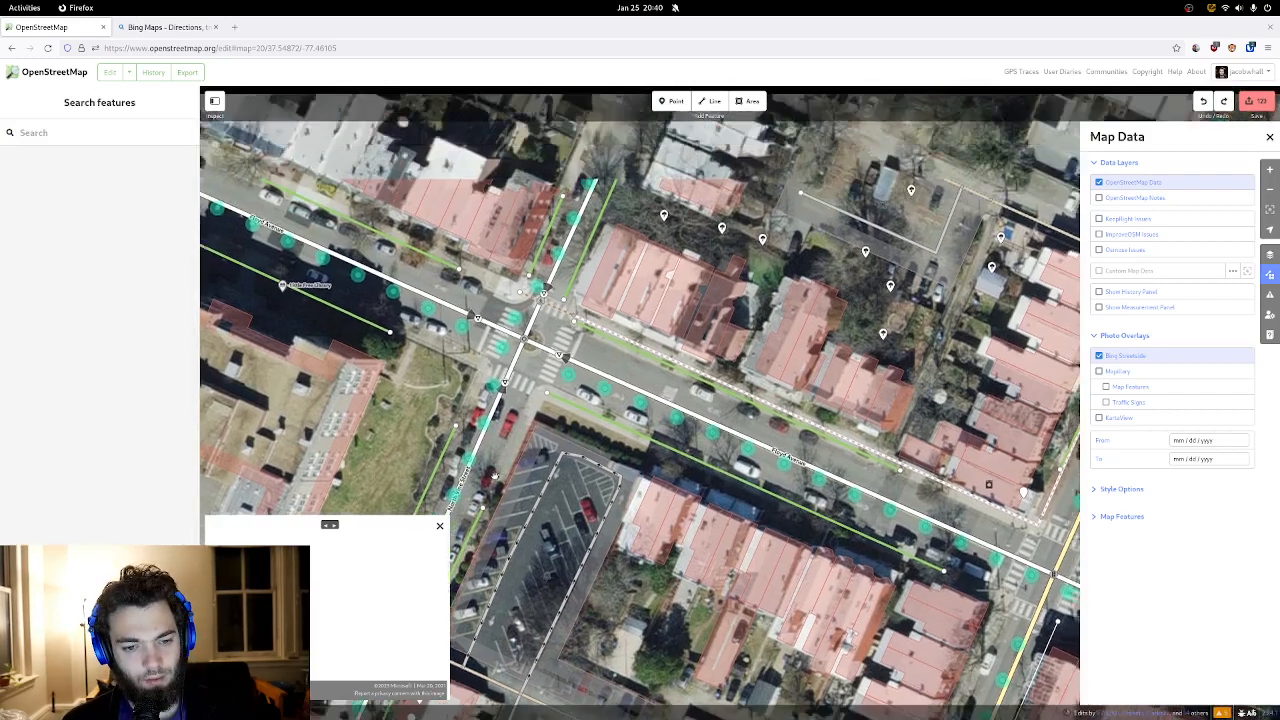
{"action": "key", "text": "shift+Up"}
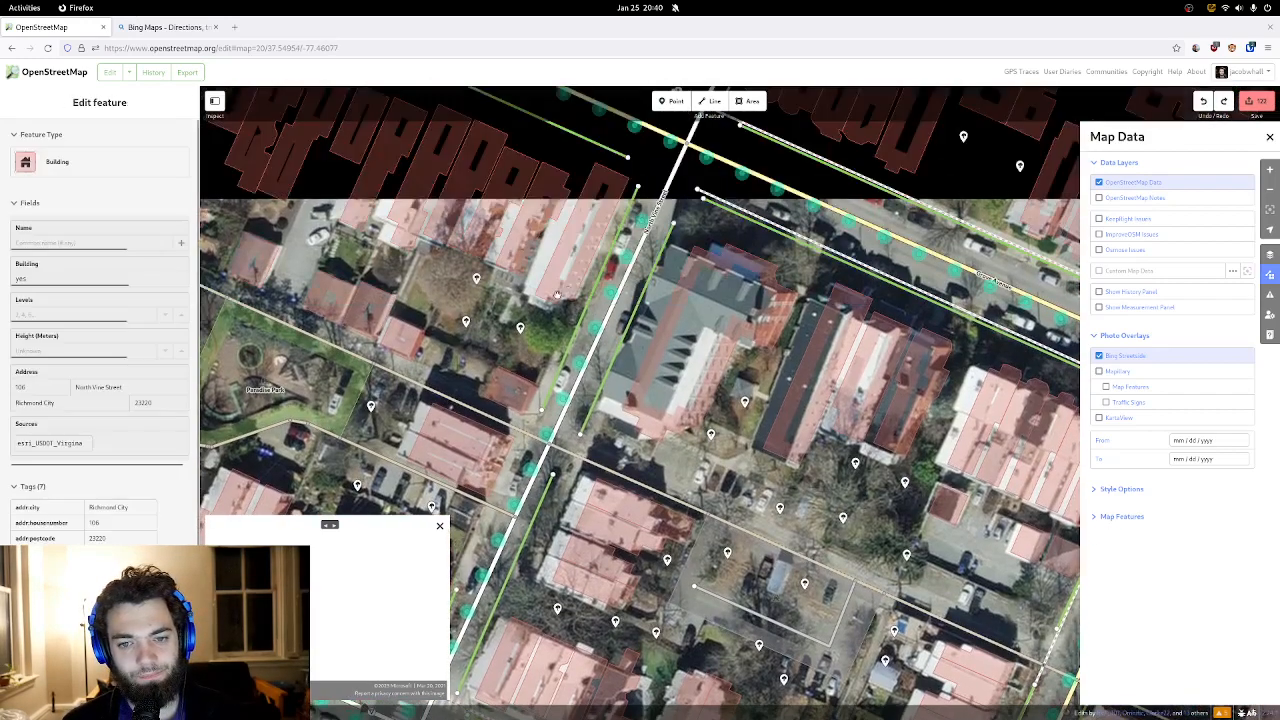
{"action": "key", "text": "shift+Right"}
{"action": "scroll", "coordinate": [548, 383], "scroll_direction": "up", "scroll_amount": 2}
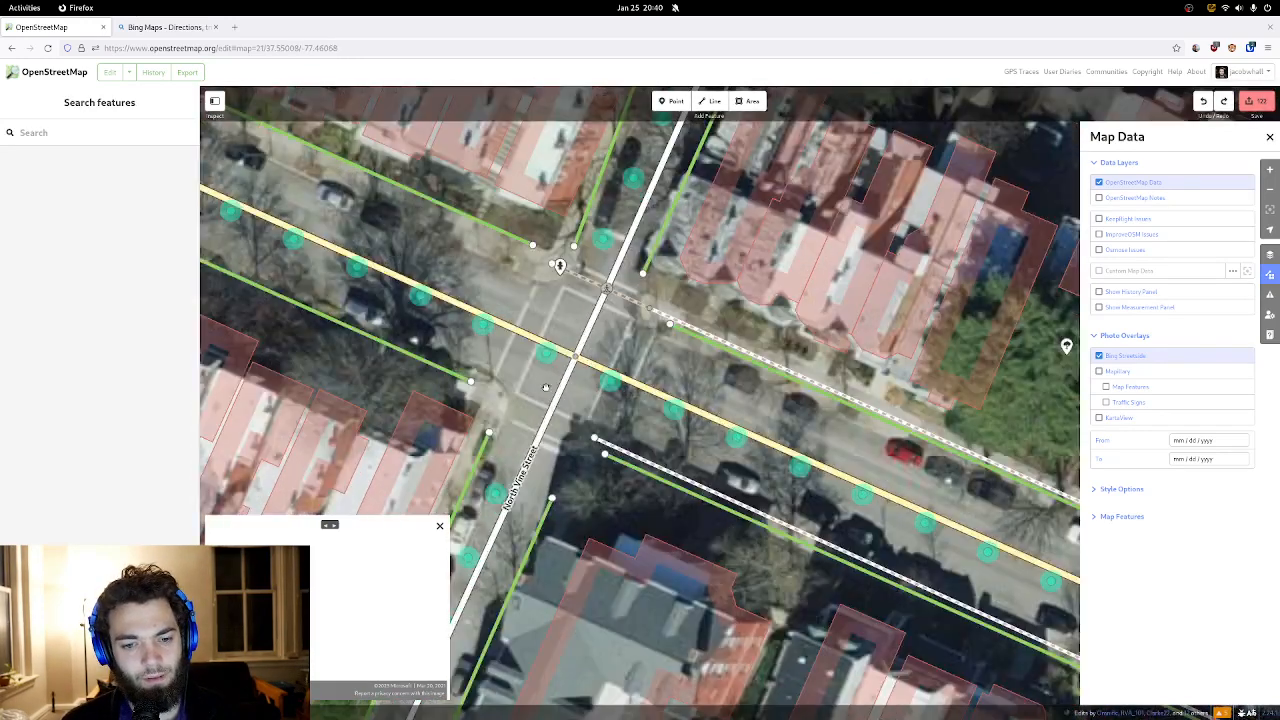
Step: Draw a straightened Marked Crossing across Grove Avenue from the north-west corner
{"action": "left_click", "coordinate": [710, 101]}
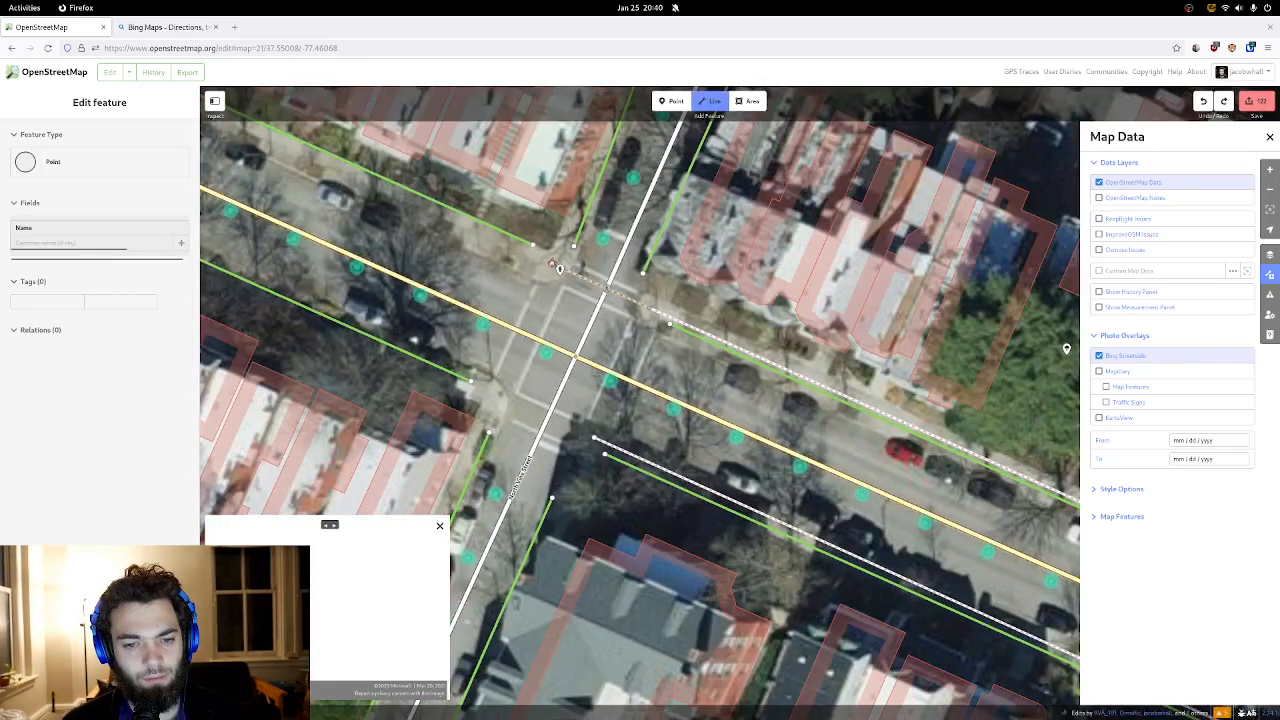
{"action": "left_click", "coordinate": [552, 266]}
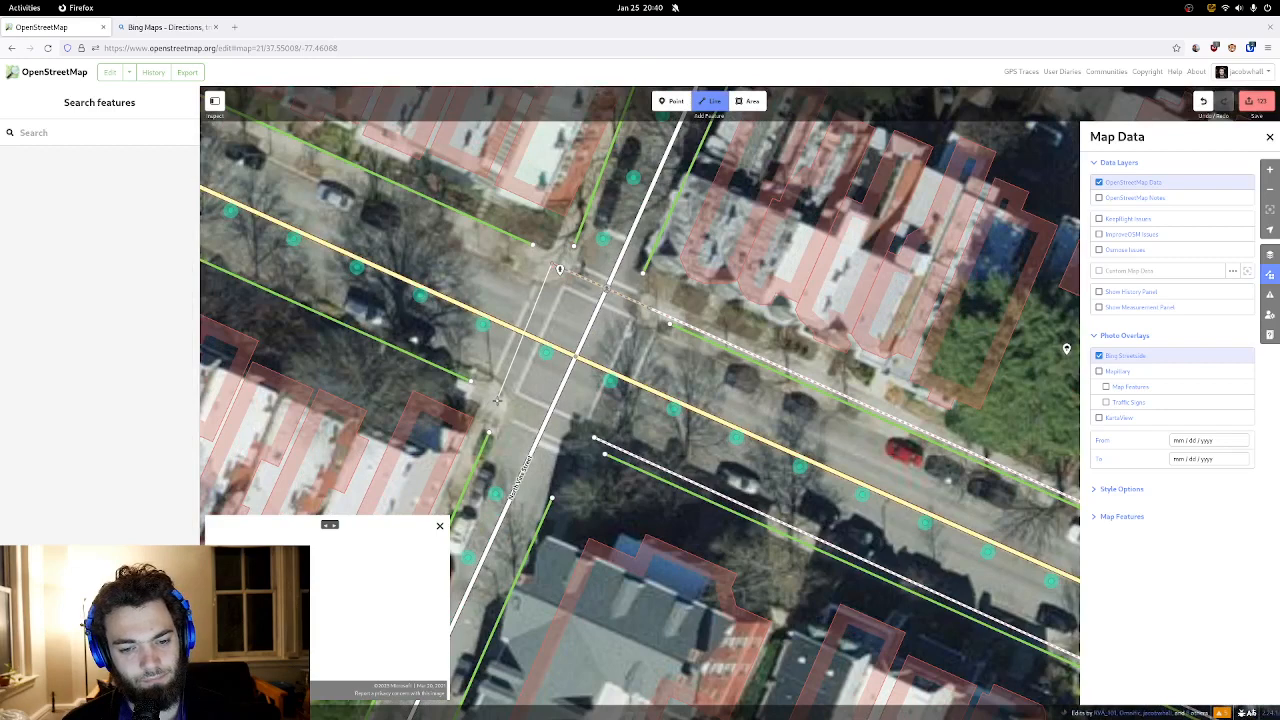
{"action": "double_click", "coordinate": [497, 401]}
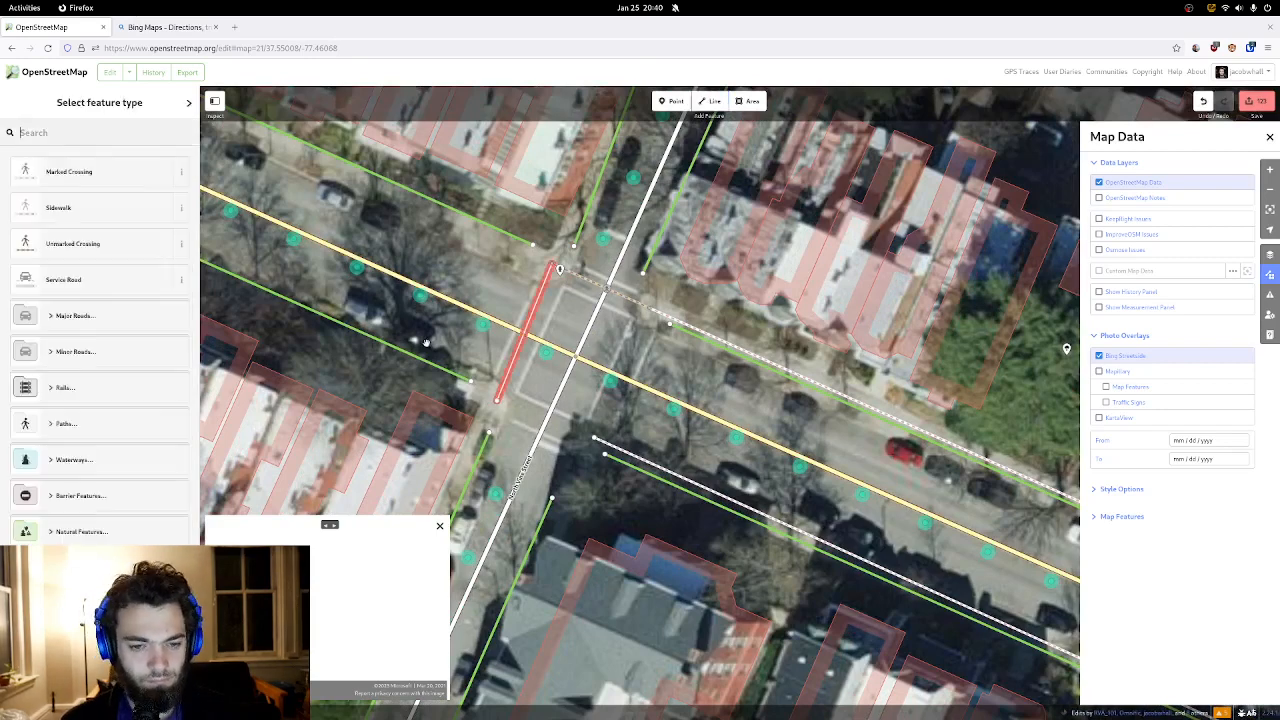
{"action": "left_click", "coordinate": [125, 170]}
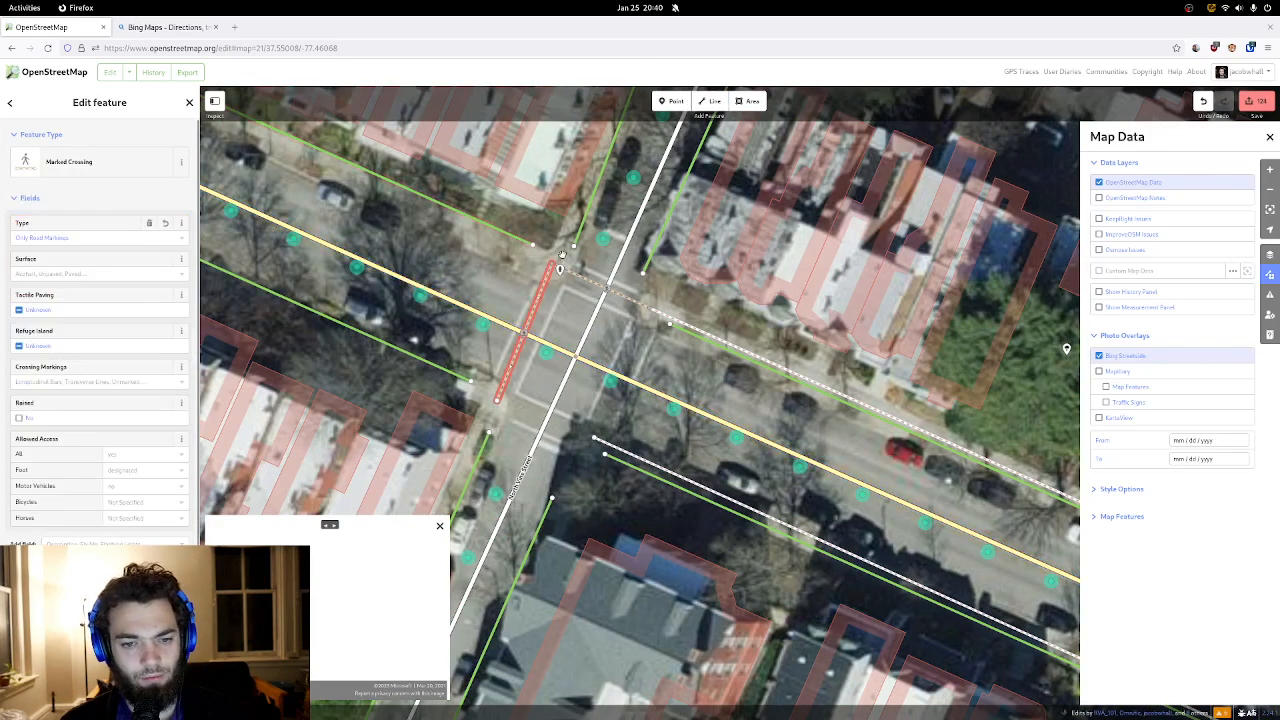
{"action": "key", "text": "Escape"}
{"action": "scroll", "coordinate": [552, 268], "scroll_direction": "up", "scroll_amount": 2}
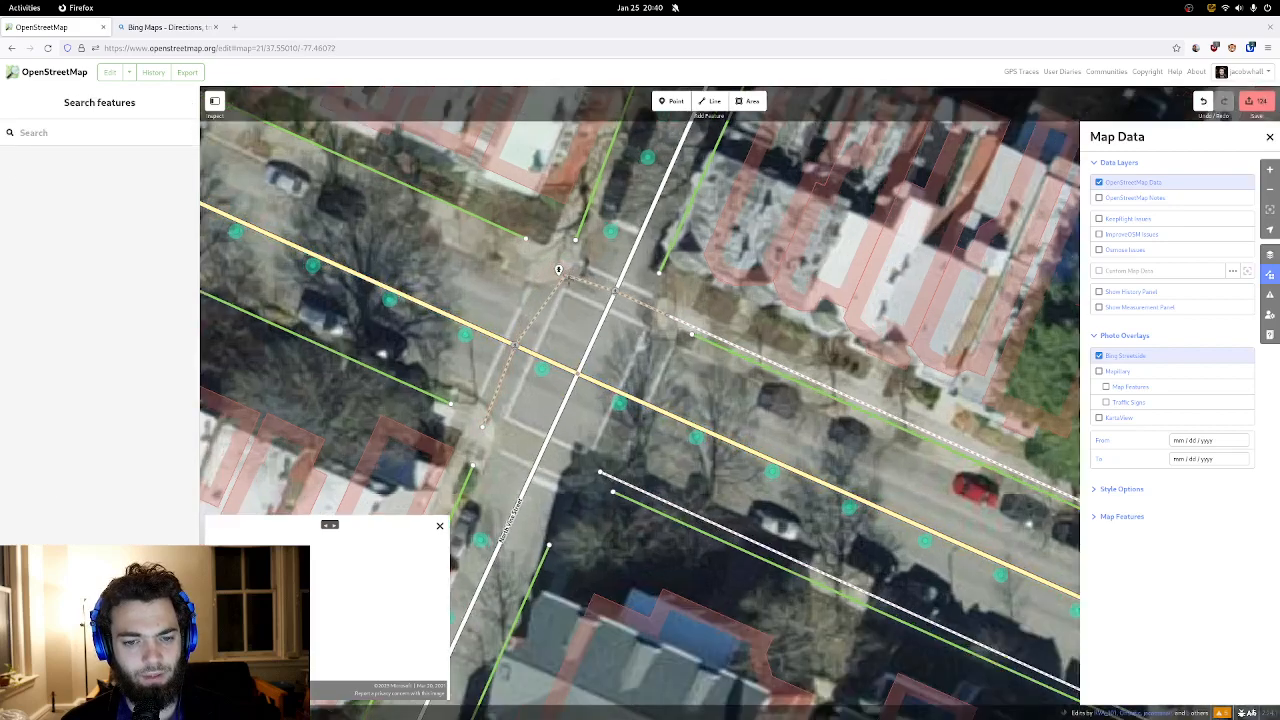
{"action": "scroll", "coordinate": [545, 266], "scroll_direction": "up", "scroll_amount": 1}
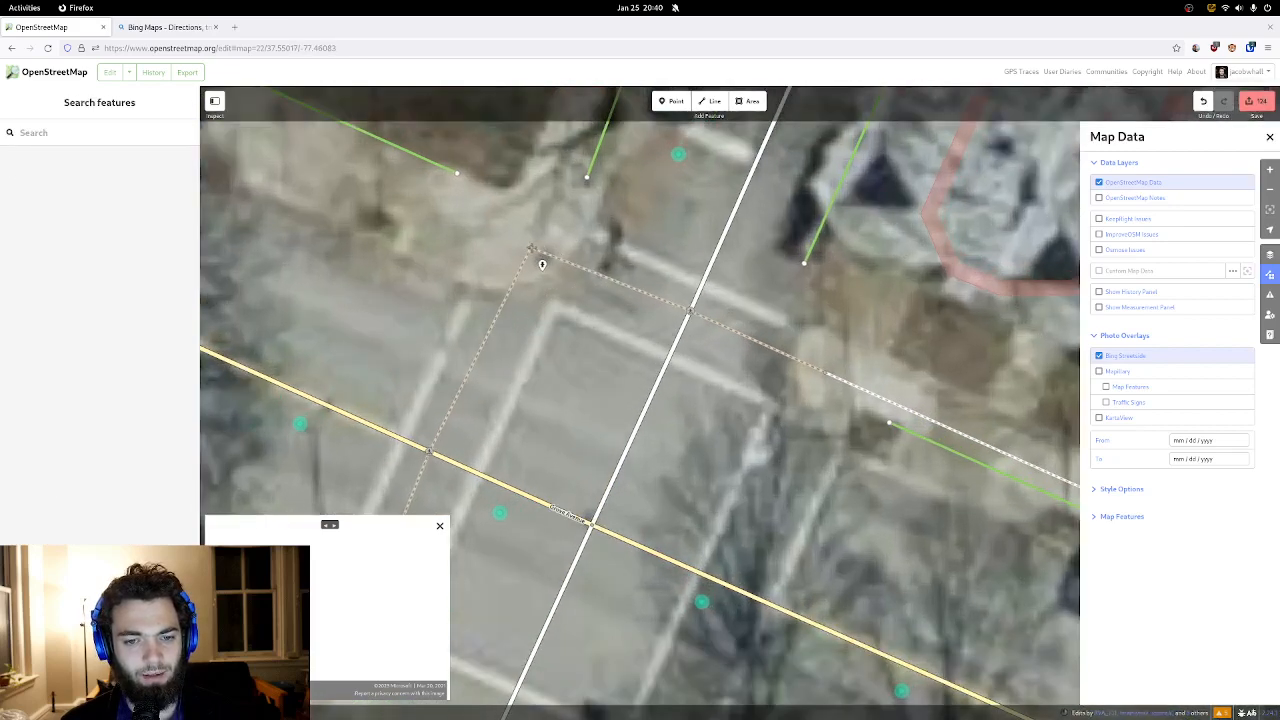
{"action": "left_click", "coordinate": [532, 252]}
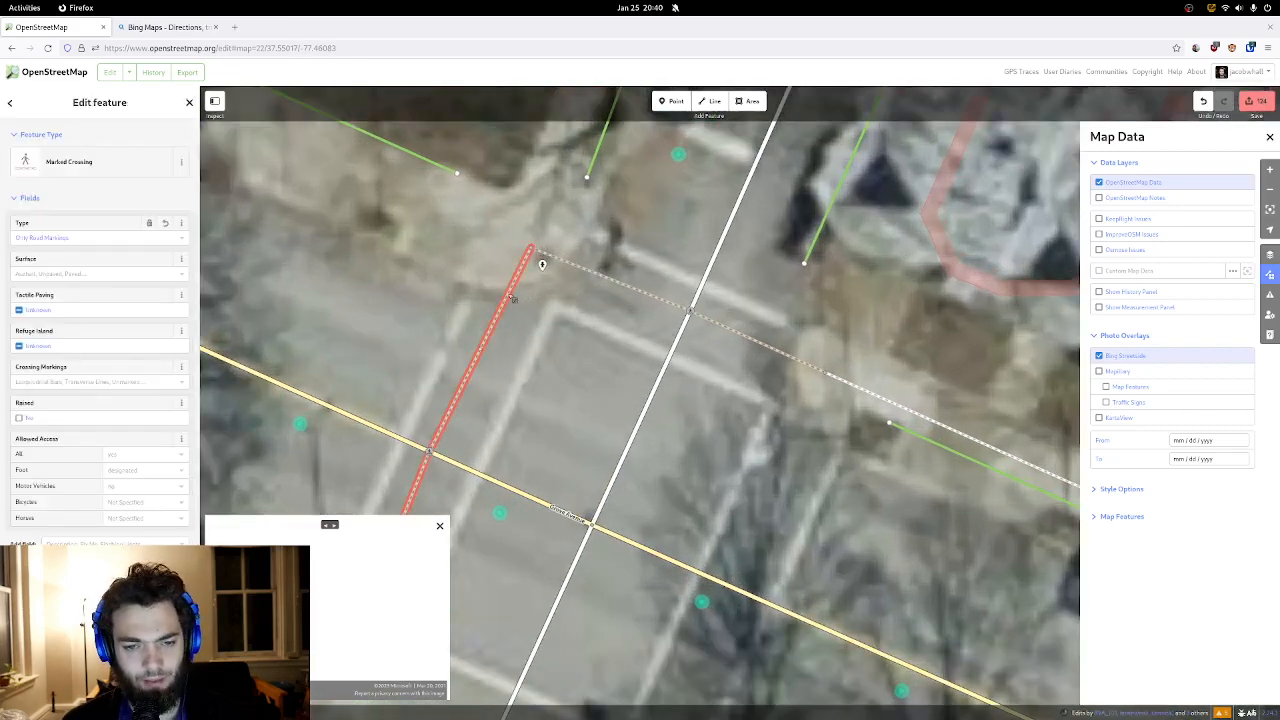
{"action": "key", "text": "s"}
Step: Add a second Marked Crossing across Grove Avenue on the east side, joined to Grove Avenue
{"action": "scroll", "coordinate": [637, 293], "scroll_direction": "down", "scroll_amount": 3}
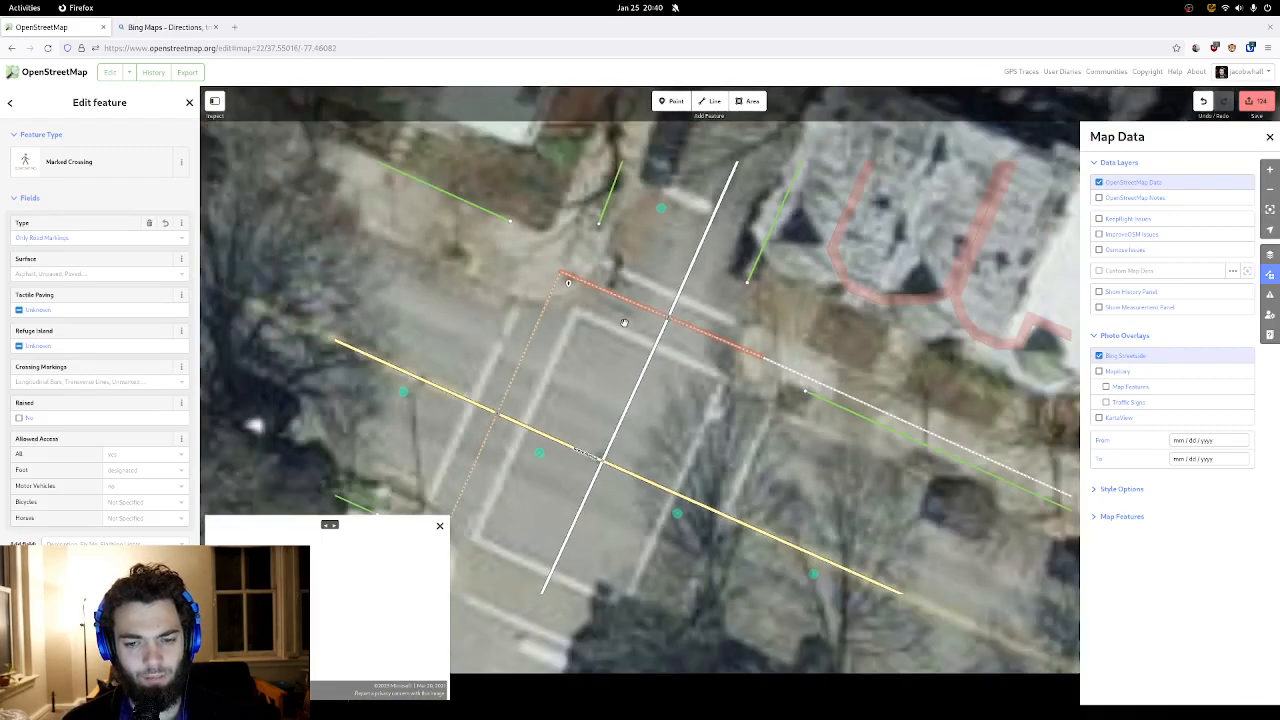
{"action": "left_click_drag", "start_coordinate": [626, 323], "coordinate": [600, 160]}
{"action": "scroll", "coordinate": [697, 285], "scroll_direction": "up", "scroll_amount": 3}
{"action": "scroll", "coordinate": [697, 285], "scroll_direction": "down", "scroll_amount": 3}
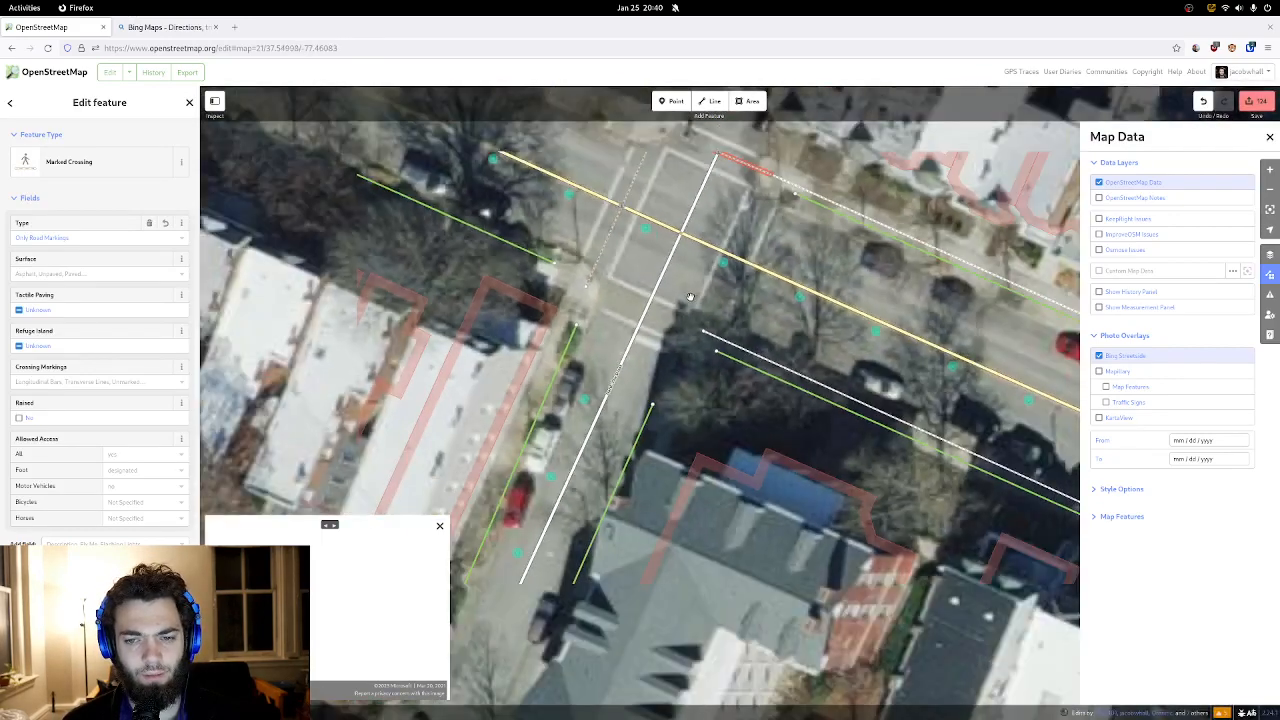
{"action": "scroll", "coordinate": [663, 247], "scroll_direction": "up", "scroll_amount": 2}
{"action": "left_click", "coordinate": [710, 101]}
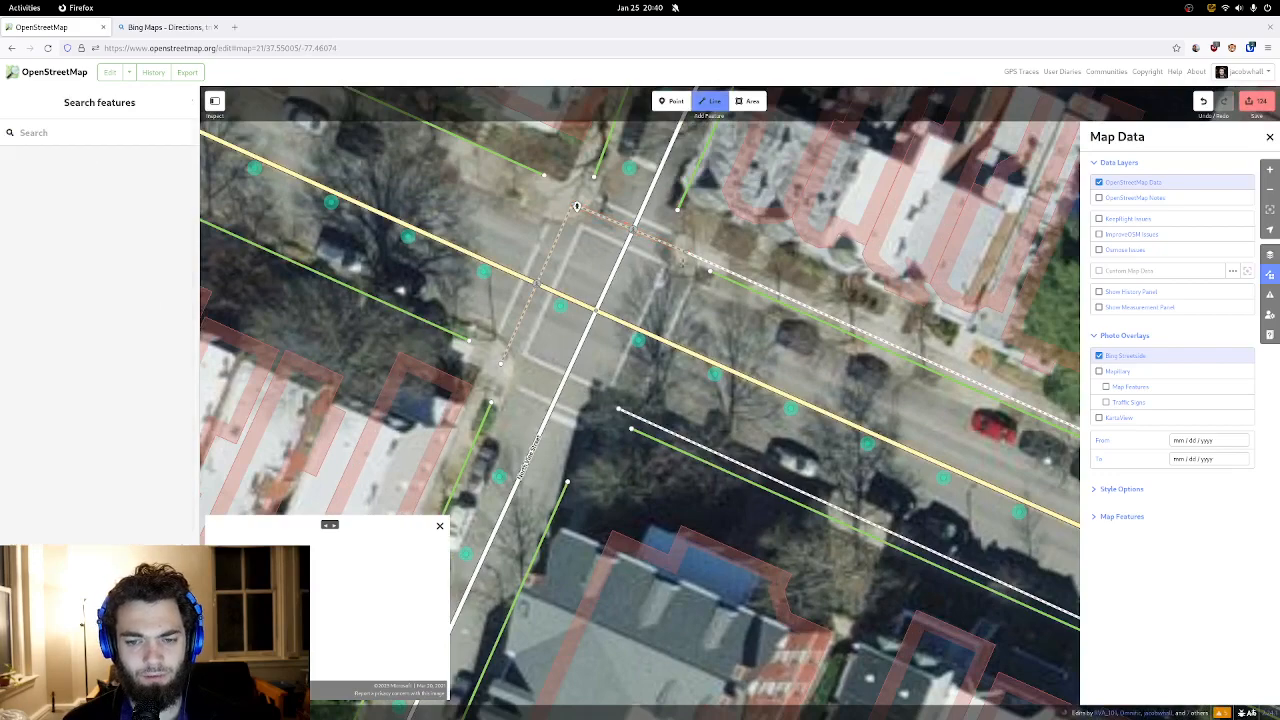
{"action": "left_click", "coordinate": [686, 254]}
{"action": "scroll", "coordinate": [617, 411], "scroll_direction": "up", "scroll_amount": 3}
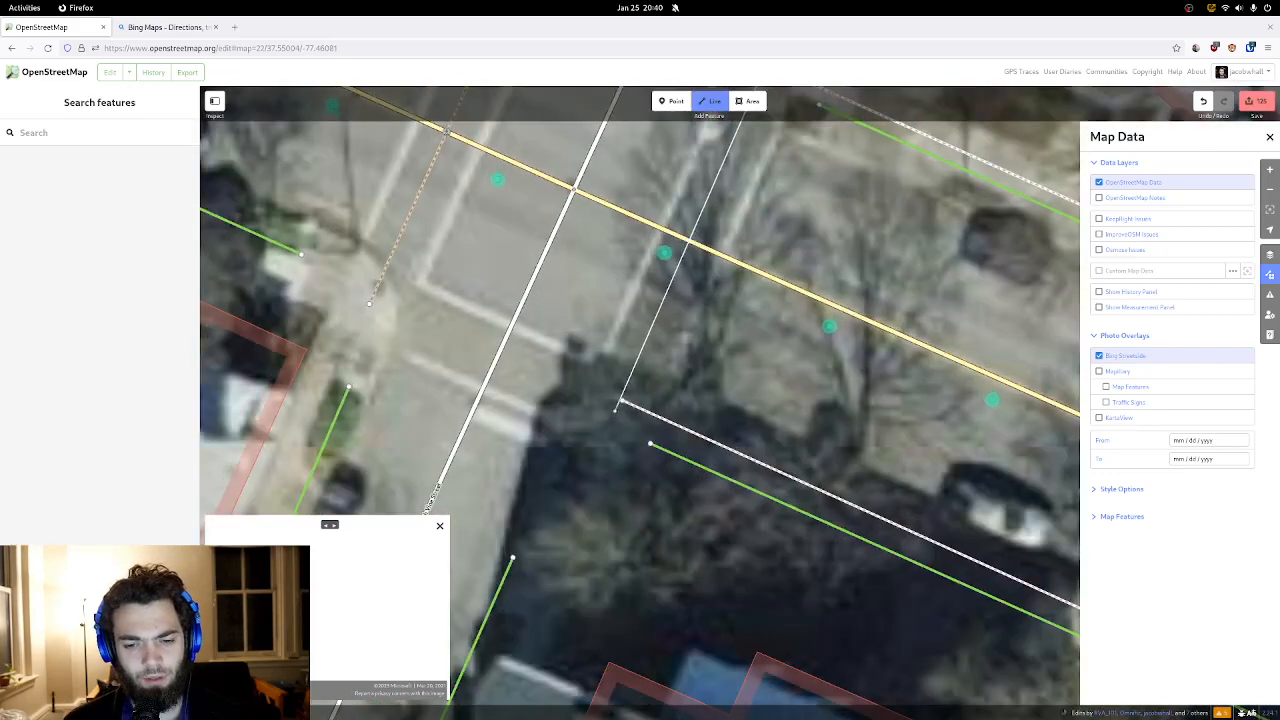
{"action": "double_click", "coordinate": [622, 401]}
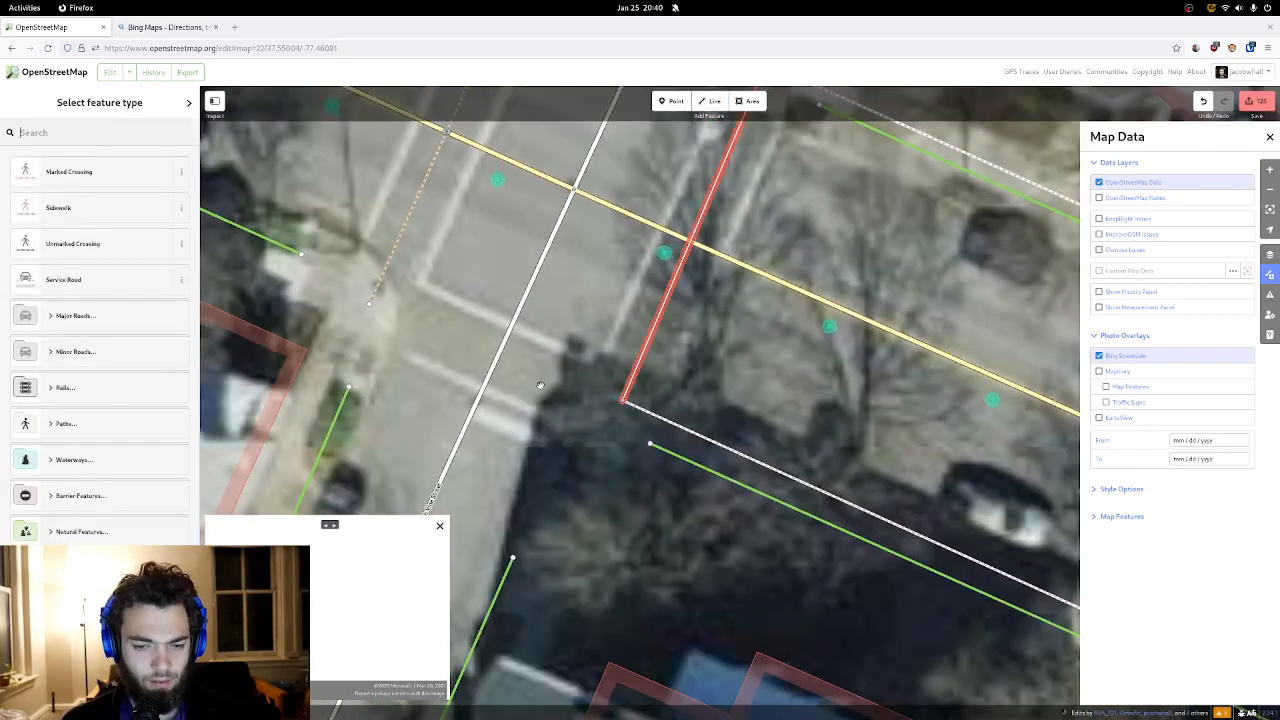
{"action": "left_click", "coordinate": [57, 180]}
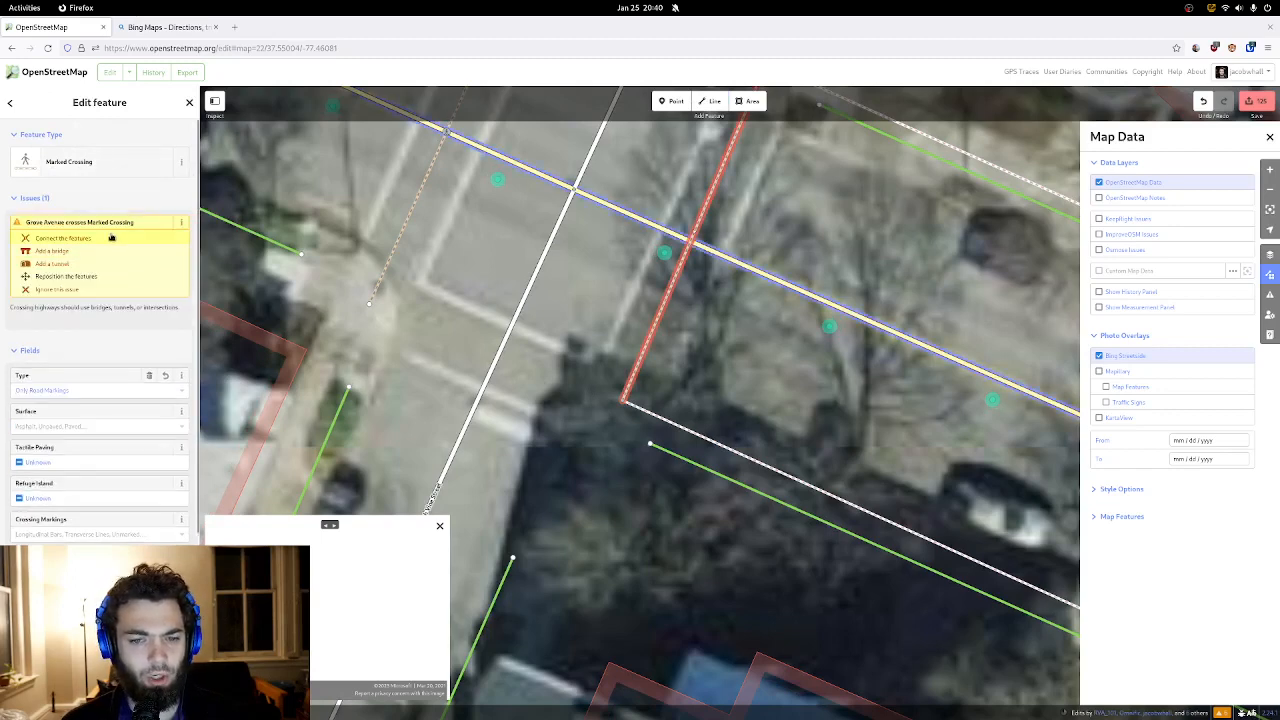
{"action": "left_click", "coordinate": [111, 237]}
Step: Draw a Marked Crossing across North Vine Street's south side, joined to North Vine Street
{"action": "scroll", "coordinate": [469, 337], "scroll_direction": "down", "scroll_amount": 2}
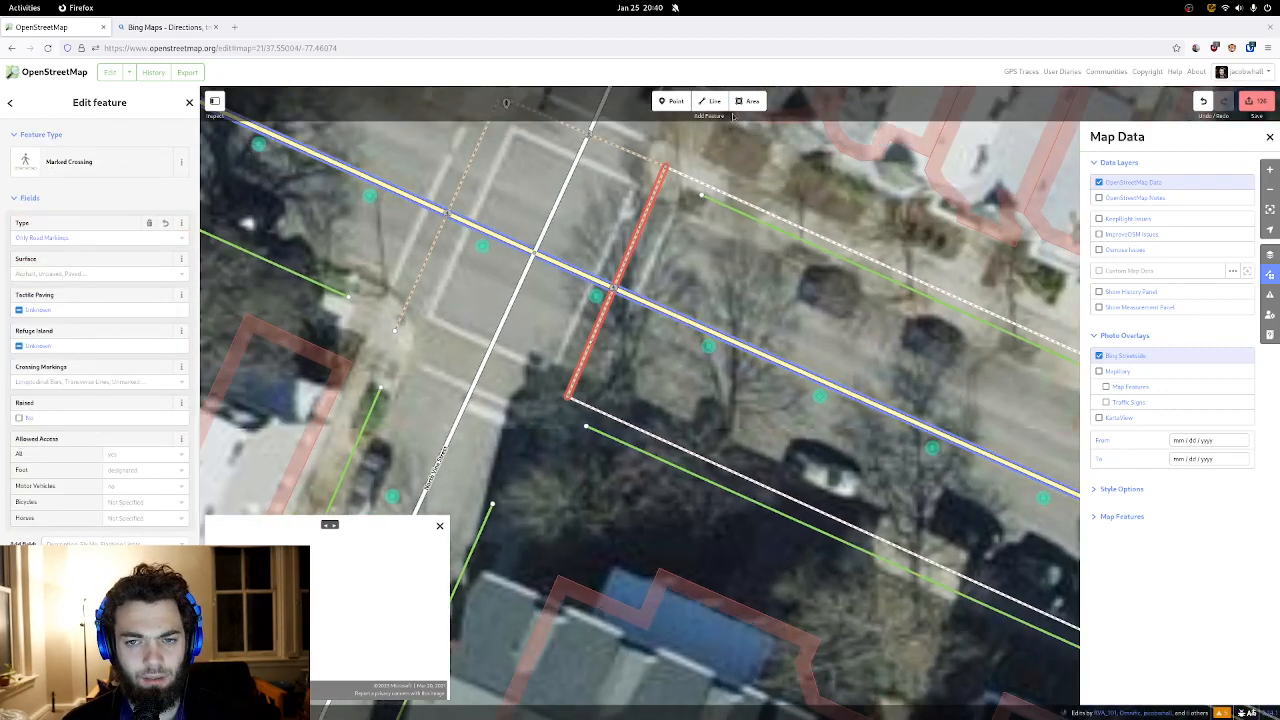
{"action": "left_click", "coordinate": [712, 101]}
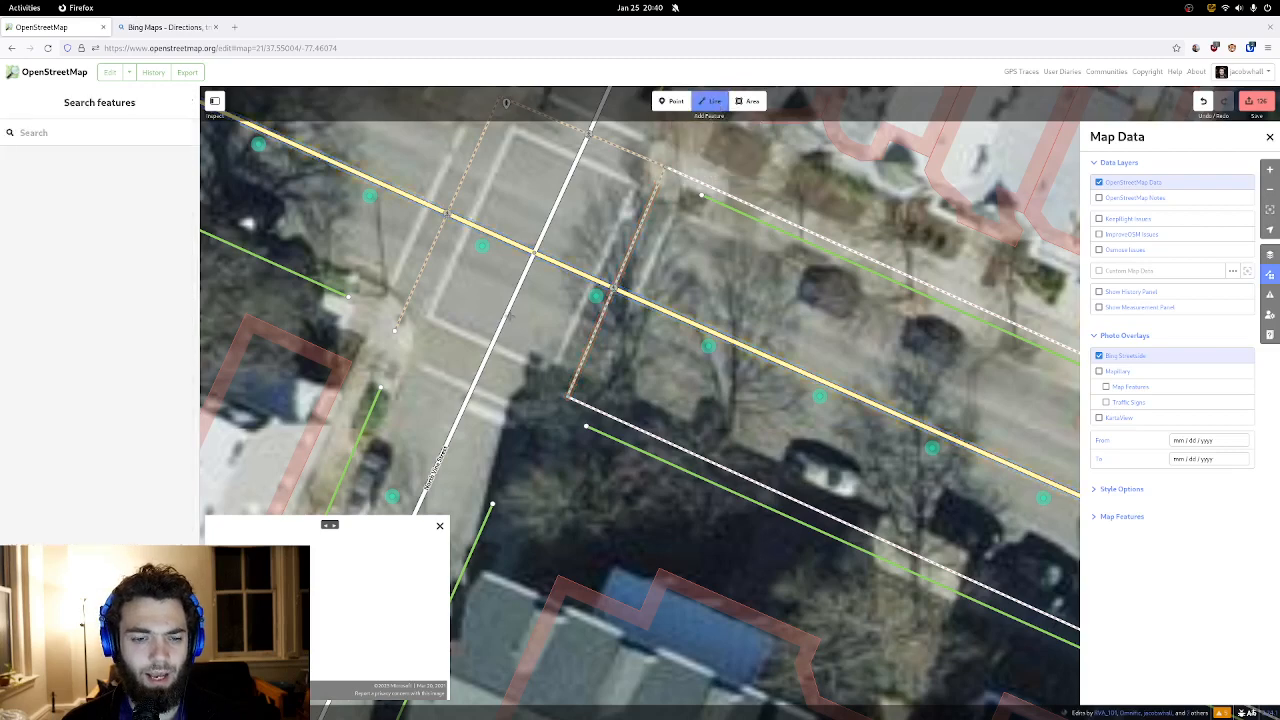
{"action": "left_click", "coordinate": [394, 330]}
{"action": "double_click", "coordinate": [567, 397]}
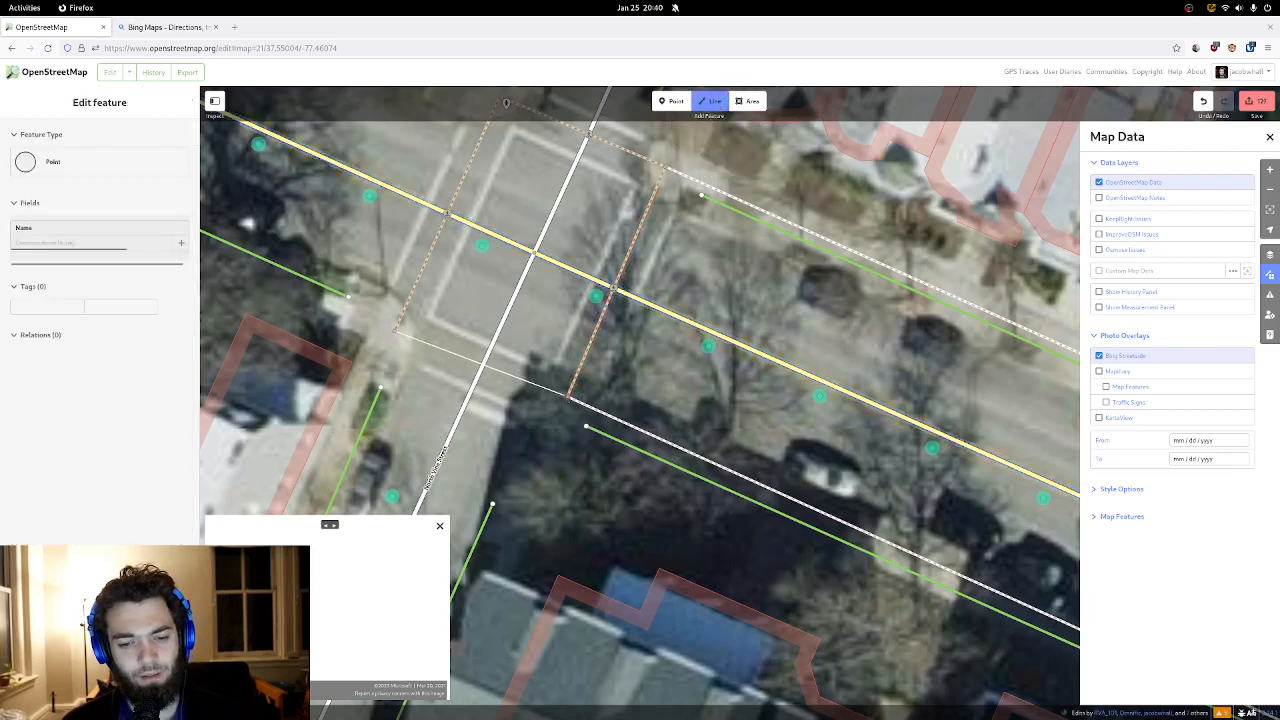
{"action": "left_click", "coordinate": [96, 186]}
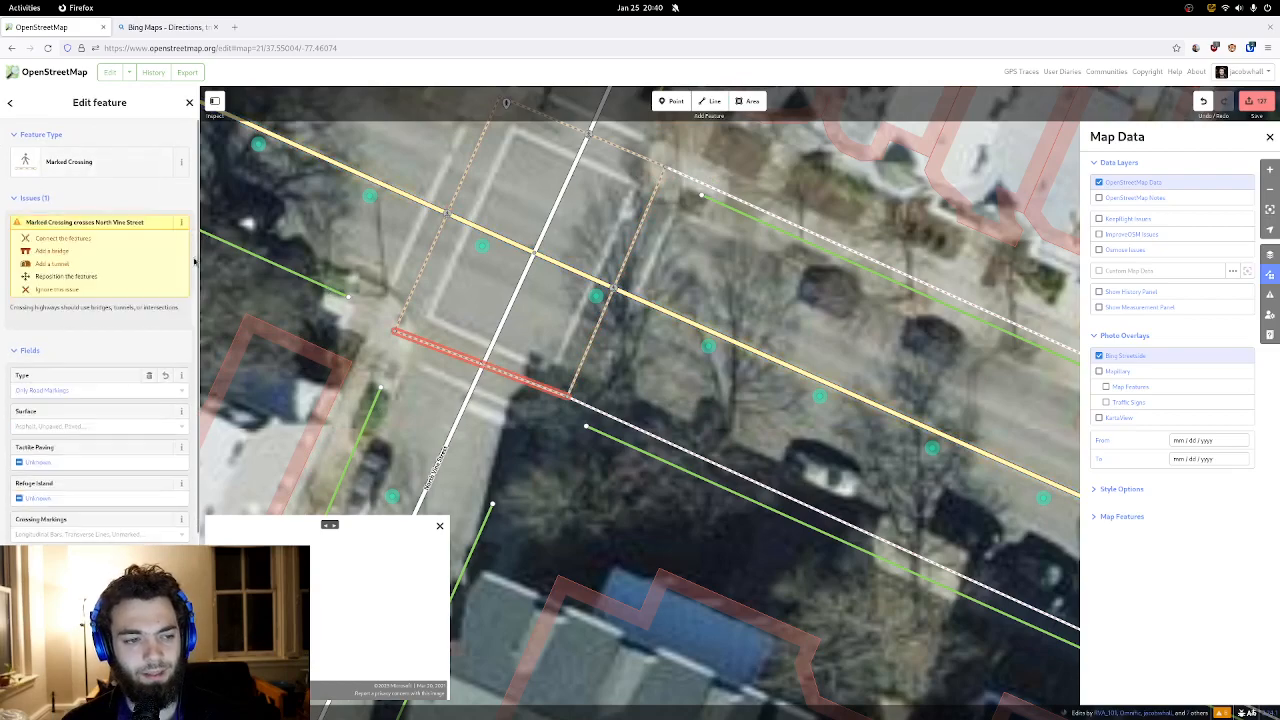
{"action": "left_click", "coordinate": [151, 242]}
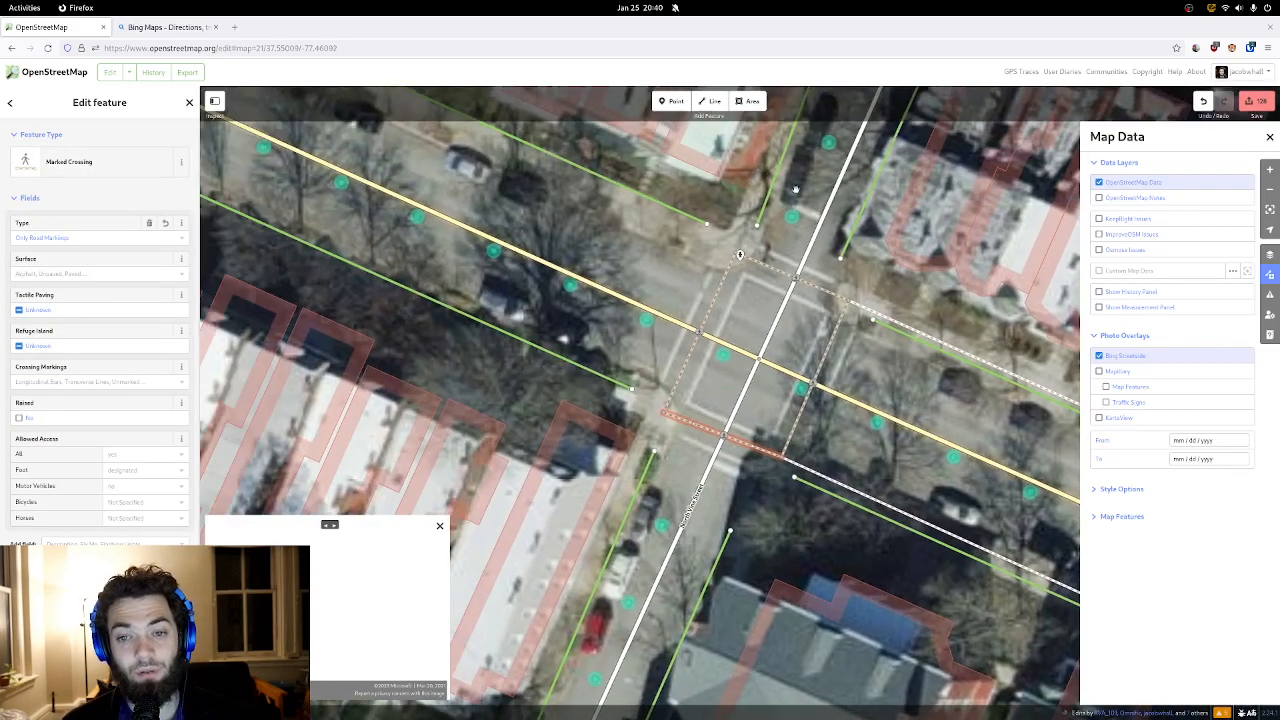
Step: Begin a connector line from the crossing's end toward the south-east sidewalk
{"action": "left_click", "coordinate": [710, 101]}
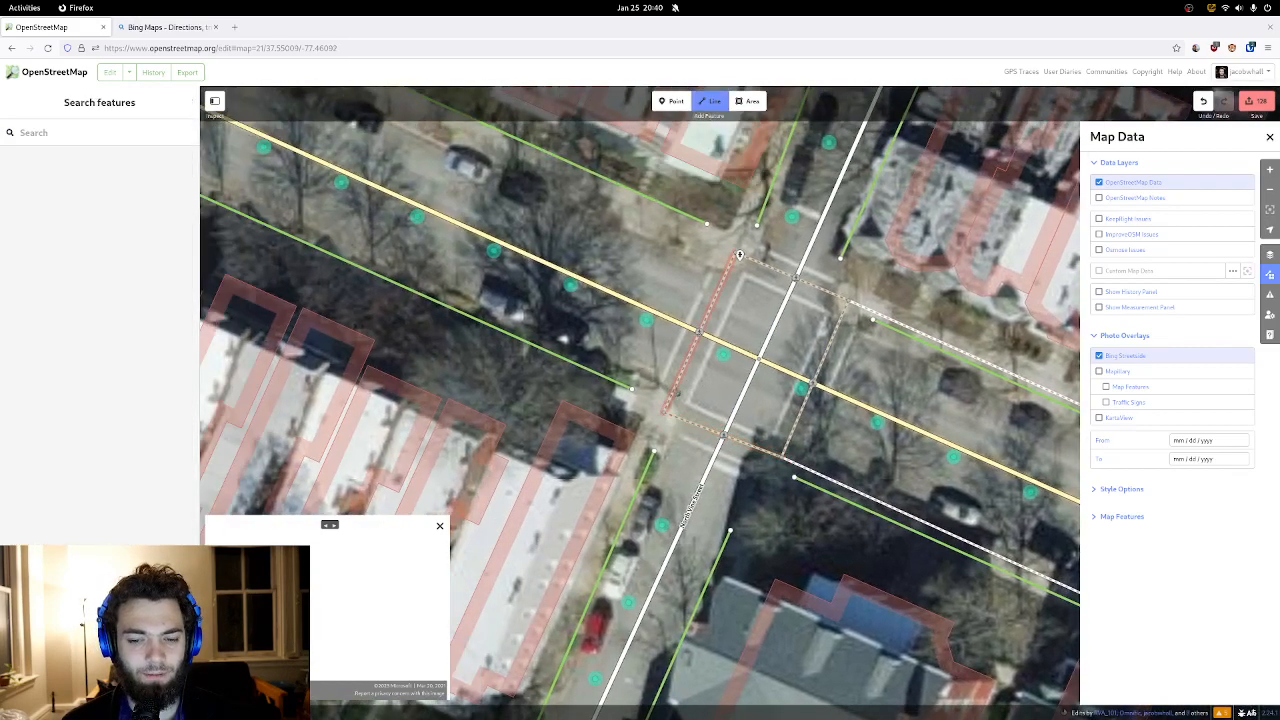
{"action": "left_click", "coordinate": [664, 413]}
{"action": "scroll", "coordinate": [440, 335], "scroll_direction": "down", "scroll_amount": 5}
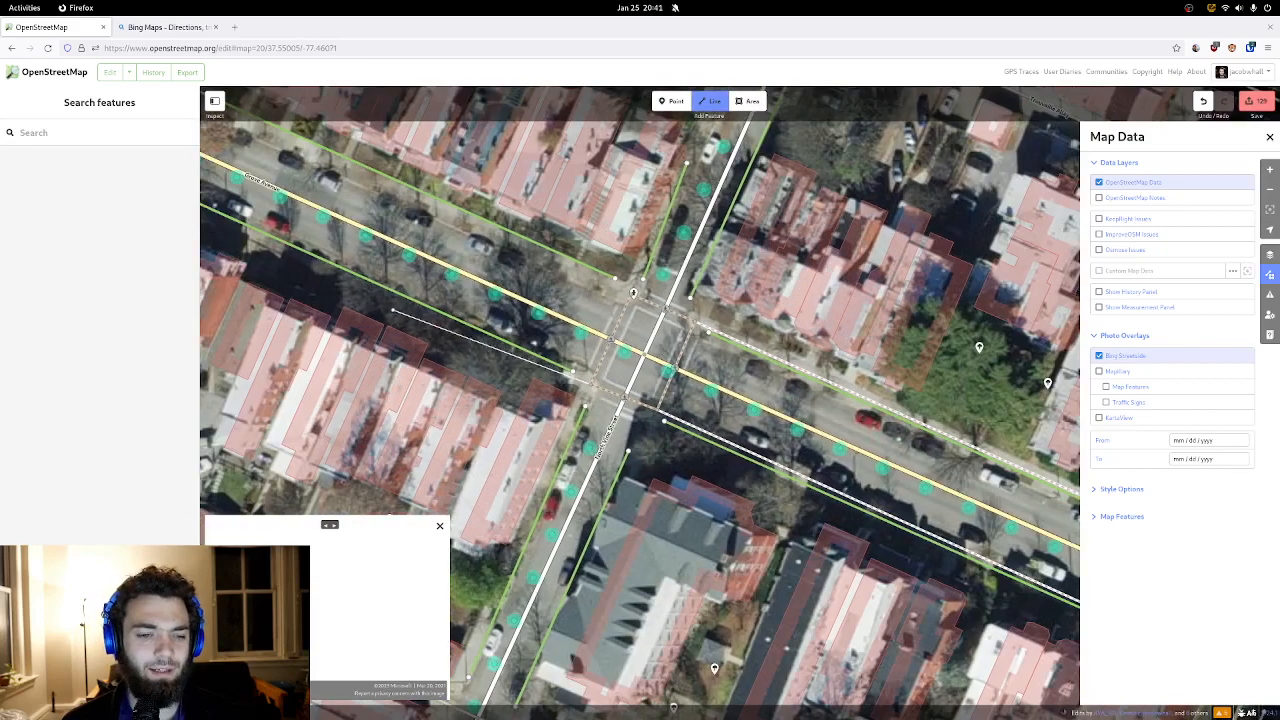
{"action": "left_click_drag", "start_coordinate": [370, 307], "coordinate": [796, 430]}
{"action": "scroll", "coordinate": [430, 245], "scroll_direction": "up", "scroll_amount": 3}
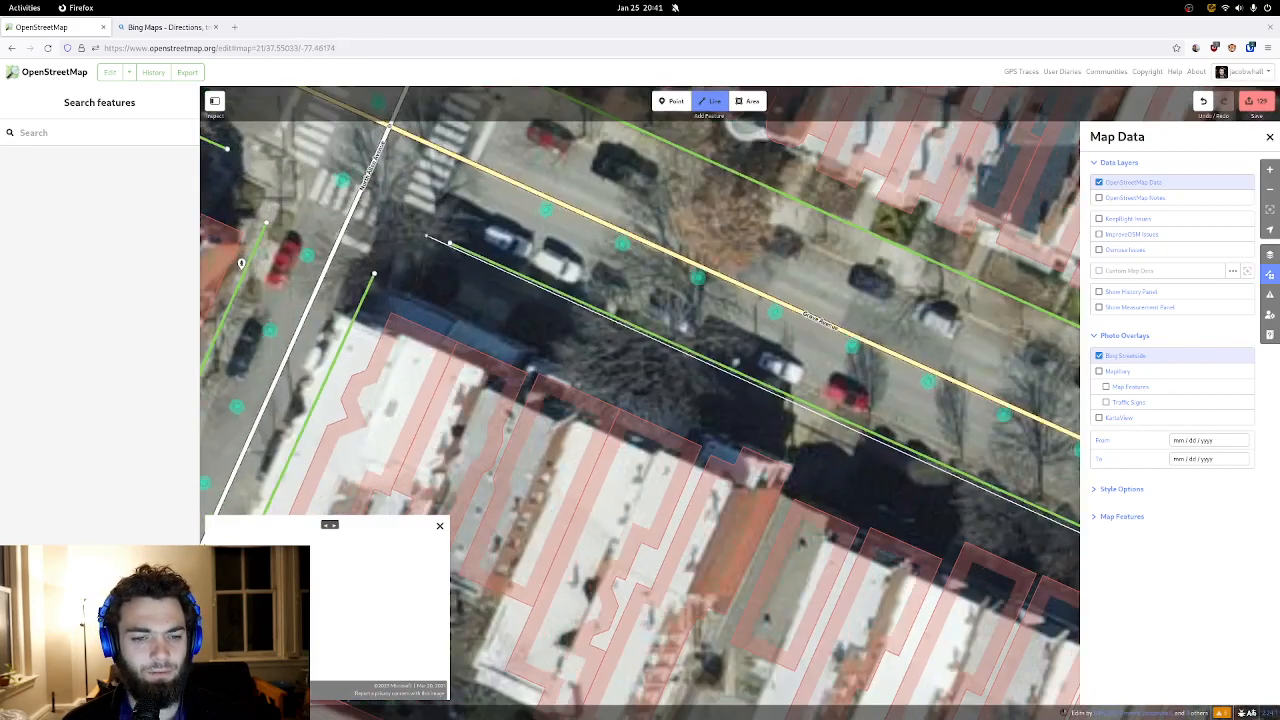
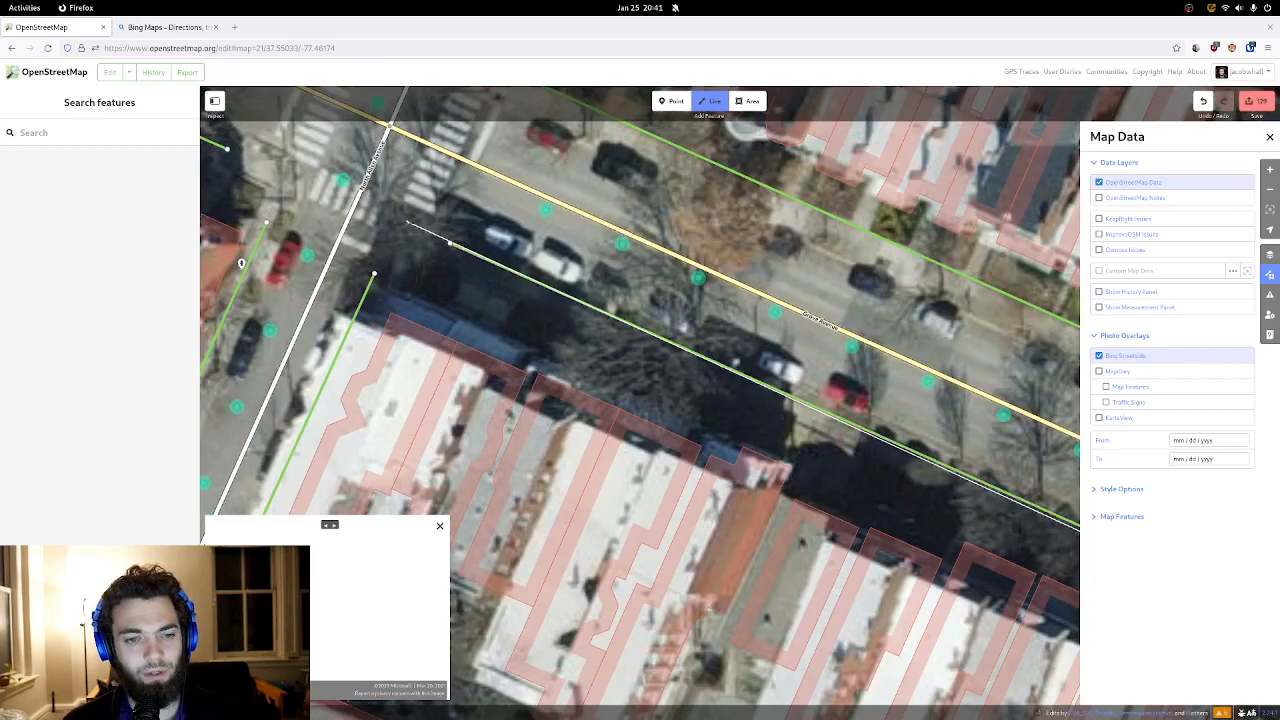
Step: Finish the first stretch of the new line along the street, leaving it untagged
{"action": "double_click", "coordinate": [410, 222]}
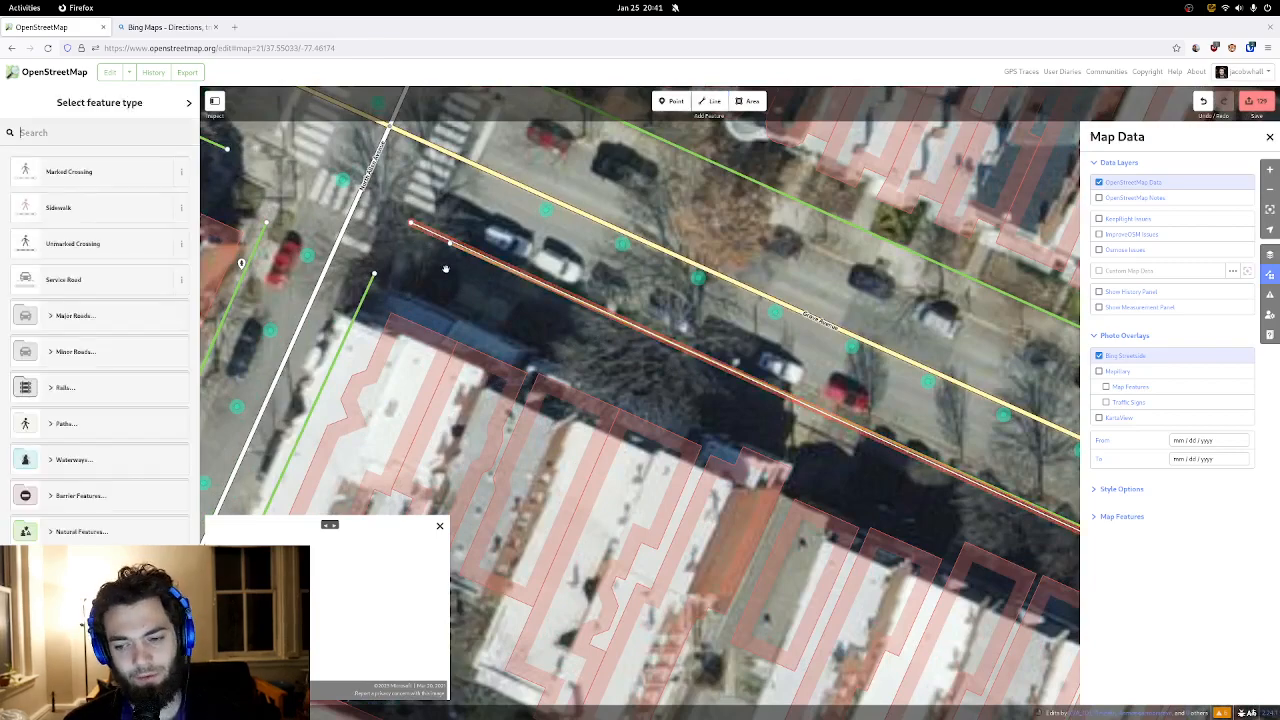
{"action": "left_click_drag", "start_coordinate": [505, 299], "coordinate": [399, 177]}
{"action": "scroll", "coordinate": [399, 177], "scroll_direction": "down", "scroll_amount": 5}
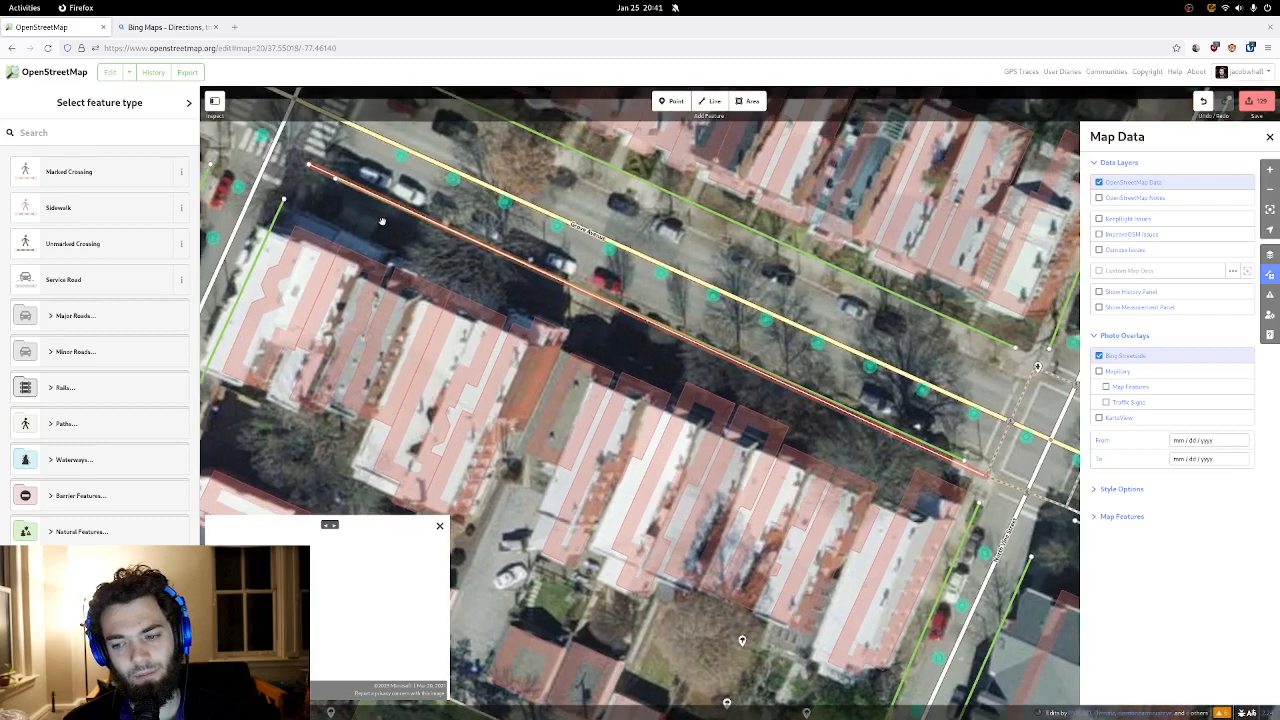
{"action": "scroll", "coordinate": [547, 226], "scroll_direction": "up", "scroll_amount": 3}
{"action": "left_click_drag", "start_coordinate": [547, 226], "coordinate": [585, 282]}
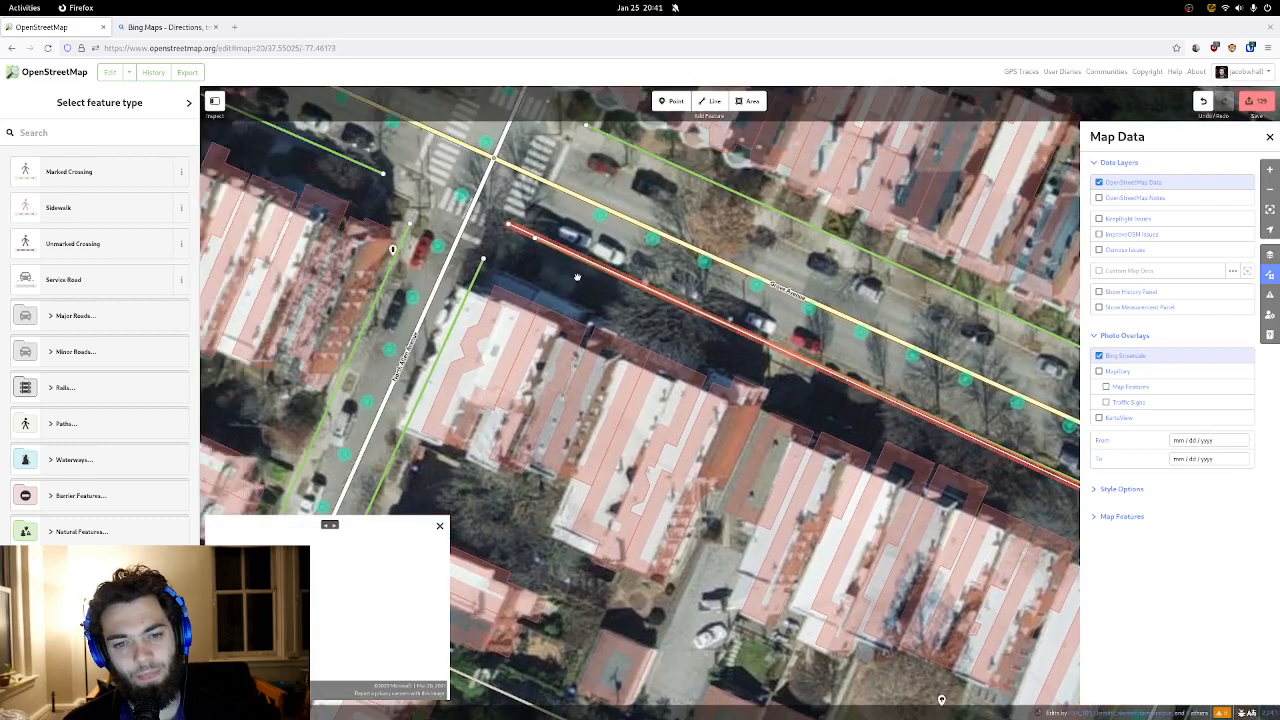
{"action": "key", "text": "Escape"}
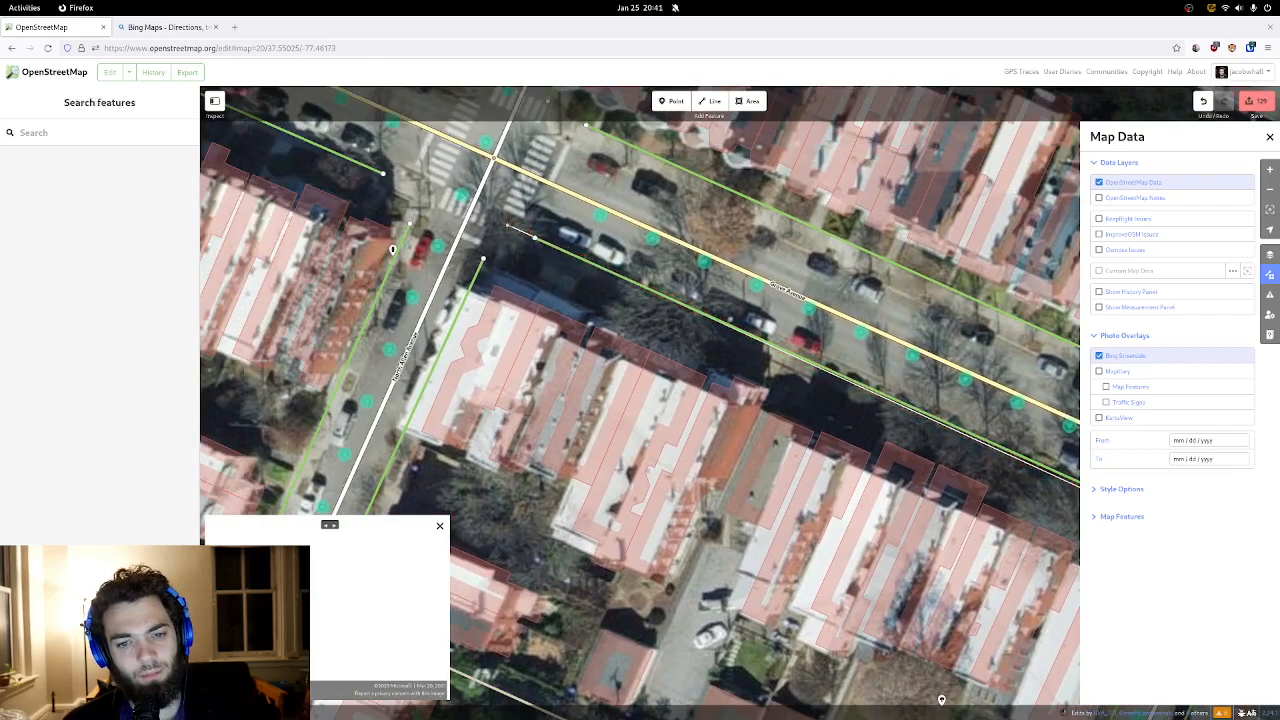
{"action": "left_click", "coordinate": [508, 228]}
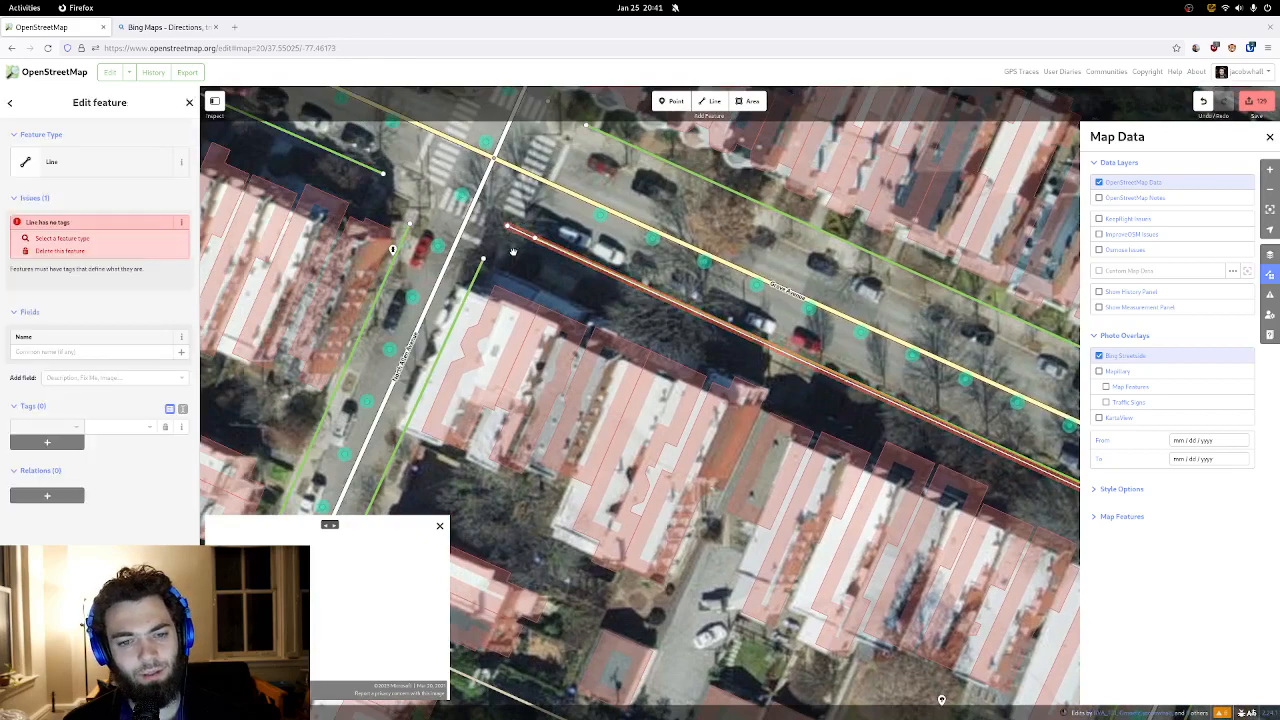
{"action": "left_click_drag", "start_coordinate": [517, 248], "coordinate": [527, 224]}
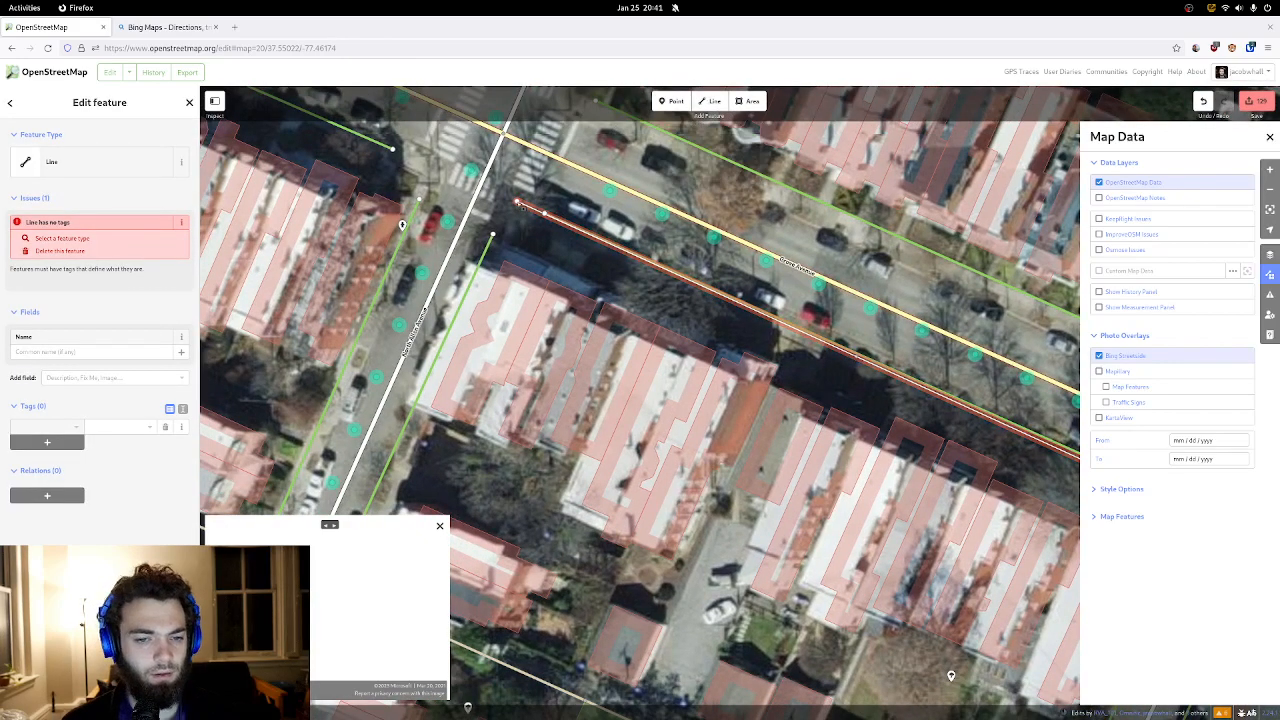
{"action": "scroll", "coordinate": [517, 204], "scroll_direction": "down", "scroll_amount": 1}
{"action": "key", "text": "Escape"}
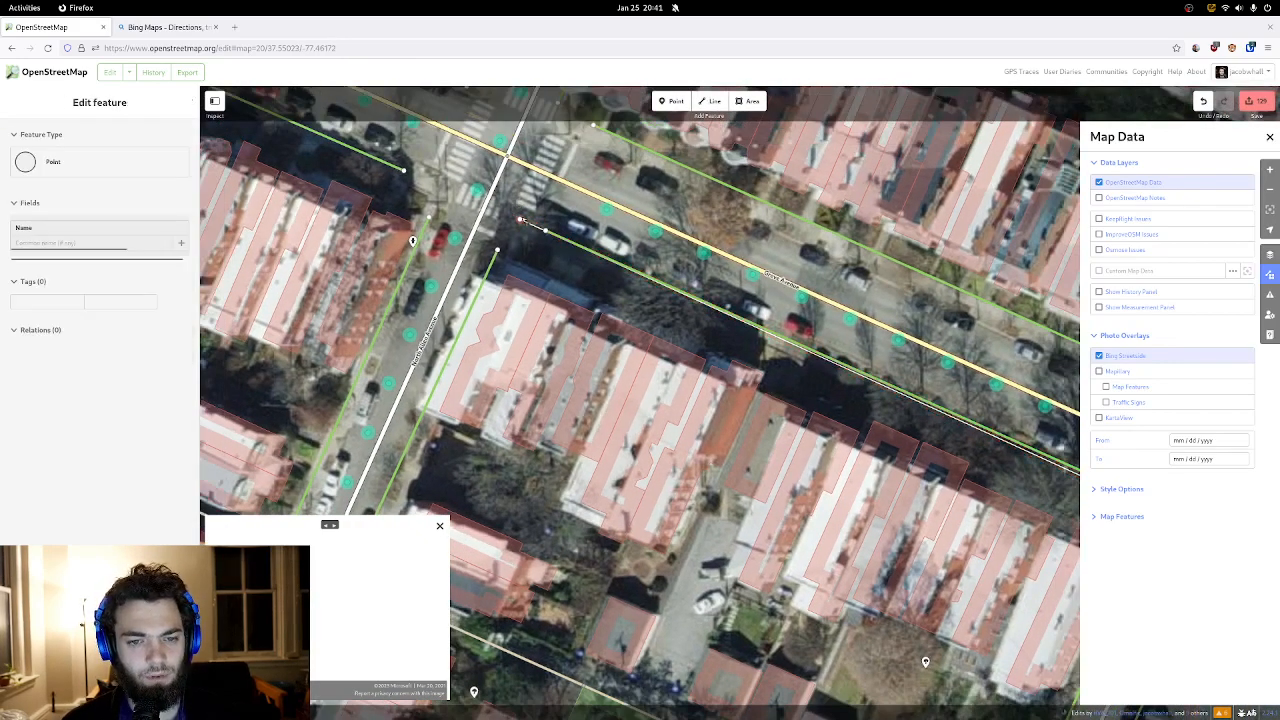
Step: Extend the line twice with Continue, around the corner to the block's next corner
{"action": "right_click", "coordinate": [520, 218]}
{"action": "left_click", "coordinate": [536, 232]}
{"action": "left_click_drag", "start_coordinate": [454, 398], "coordinate": [626, 84]}
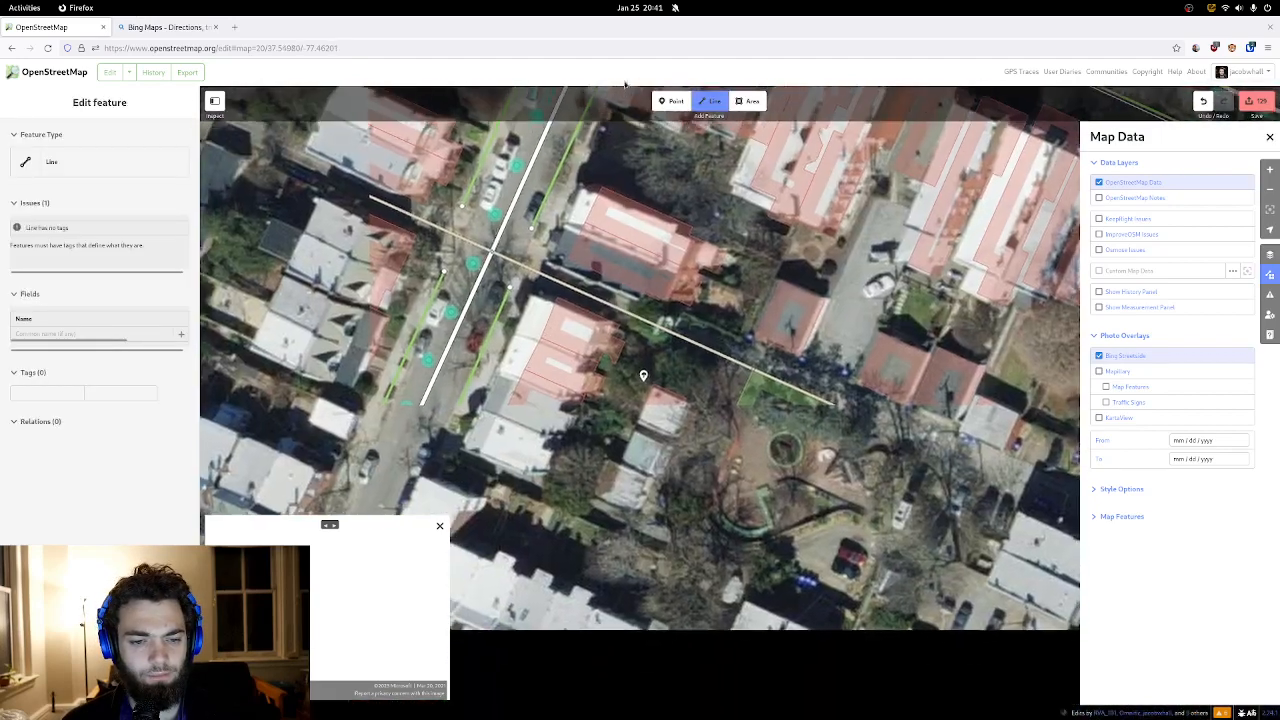
{"action": "left_click_drag", "start_coordinate": [438, 490], "coordinate": [611, 232]}
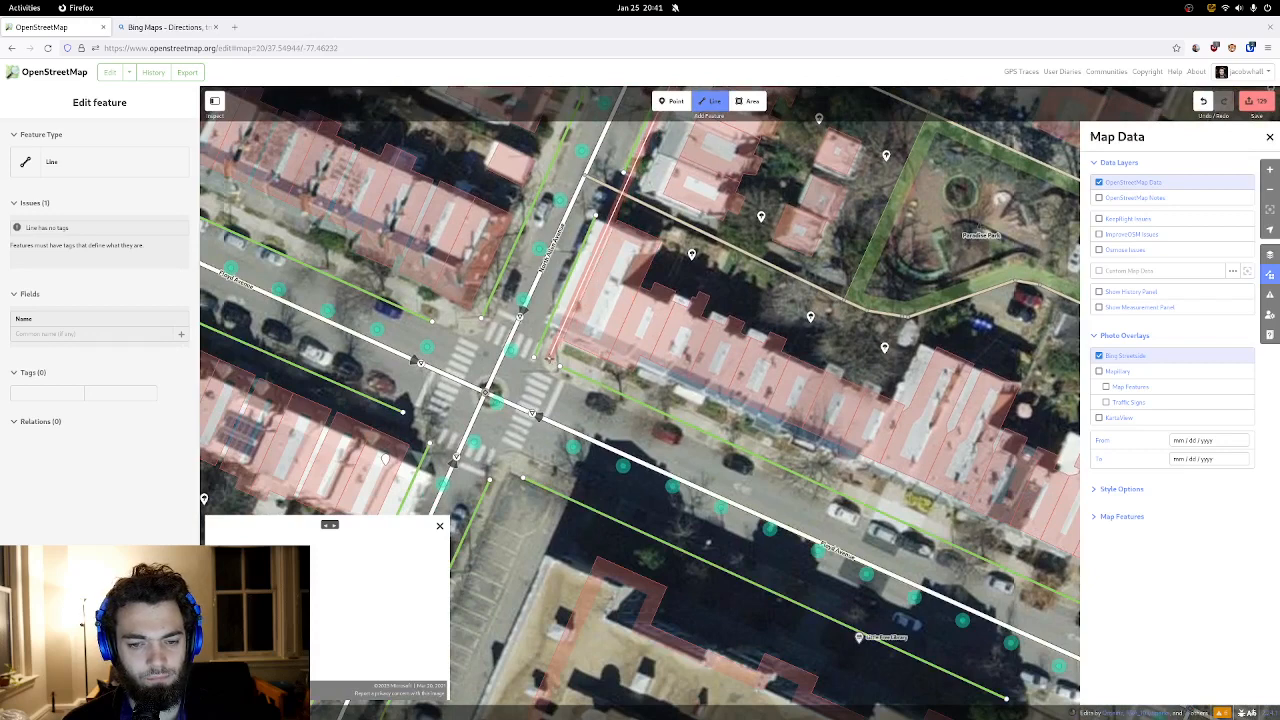
{"action": "double_click", "coordinate": [548, 359]}
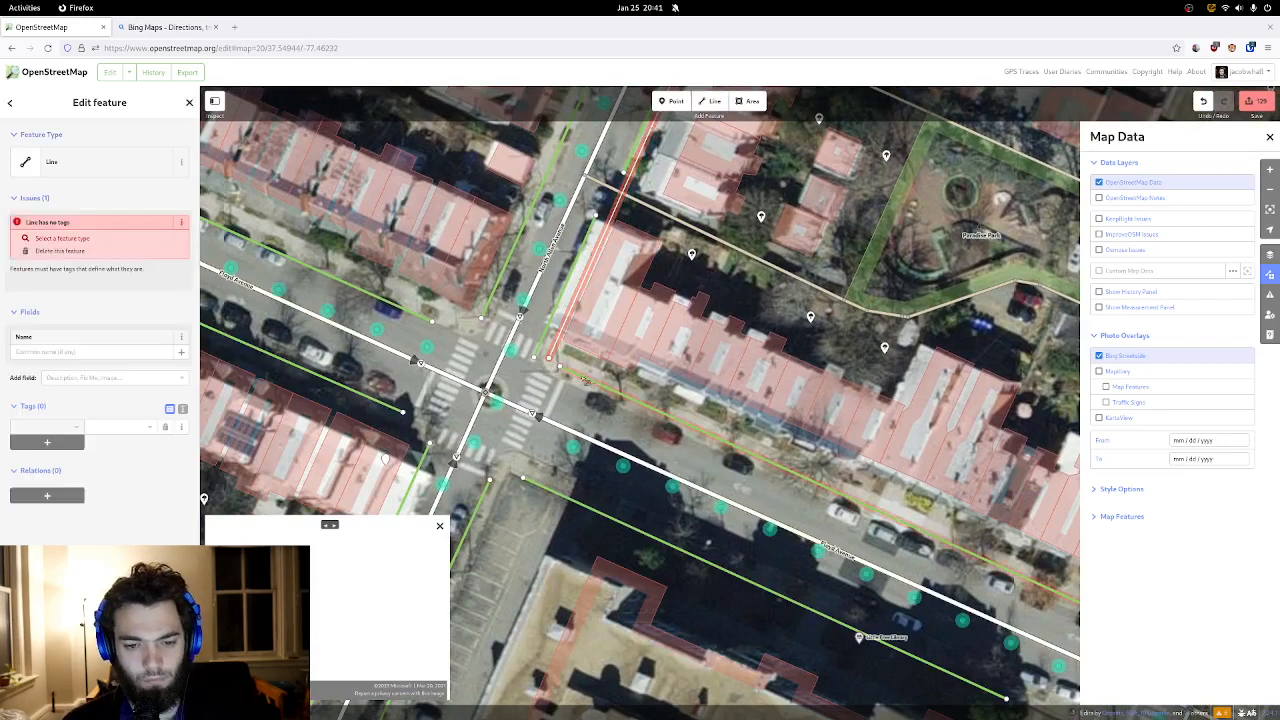
{"action": "right_click", "coordinate": [547, 361]}
{"action": "left_click", "coordinate": [567, 371]}
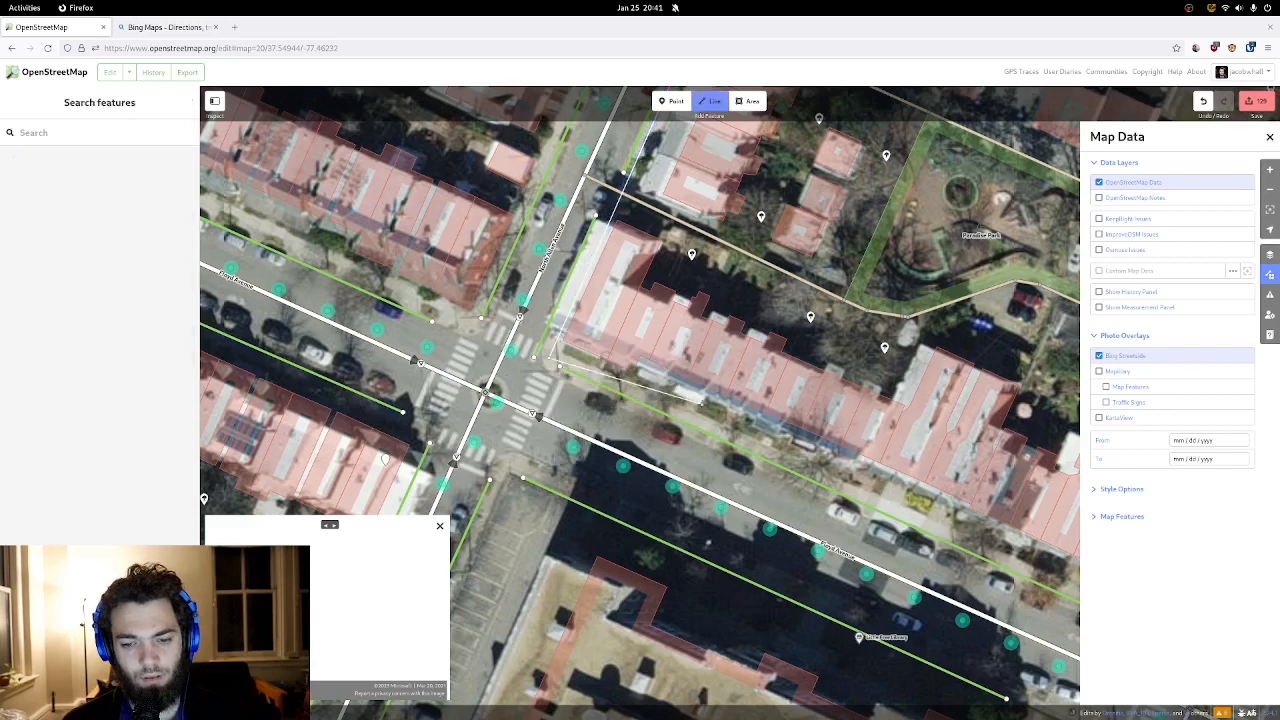
{"action": "left_click_drag", "start_coordinate": [735, 434], "coordinate": [465, 287]}
{"action": "left_click_drag", "start_coordinate": [917, 498], "coordinate": [793, 427]}
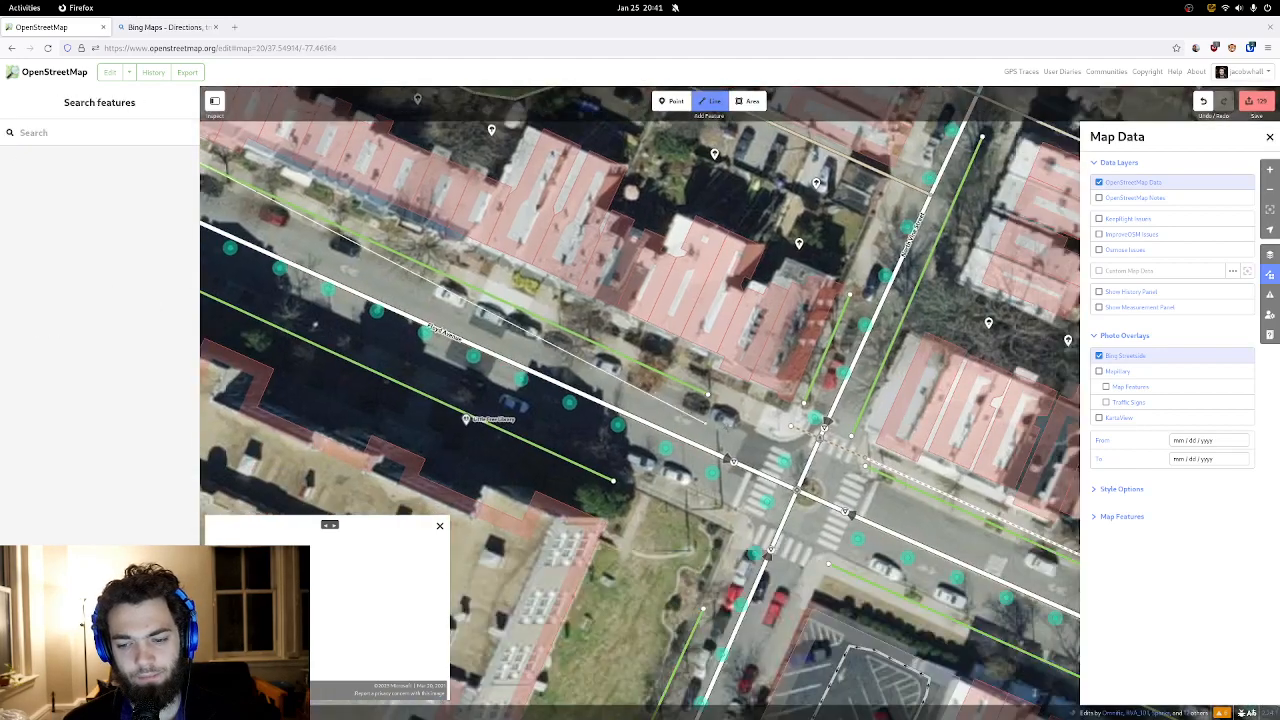
{"action": "left_click", "coordinate": [793, 427]}
Step: Tag the line as Sidewalk and connect it where it crosses the alley
{"action": "left_click", "coordinate": [99, 168]}
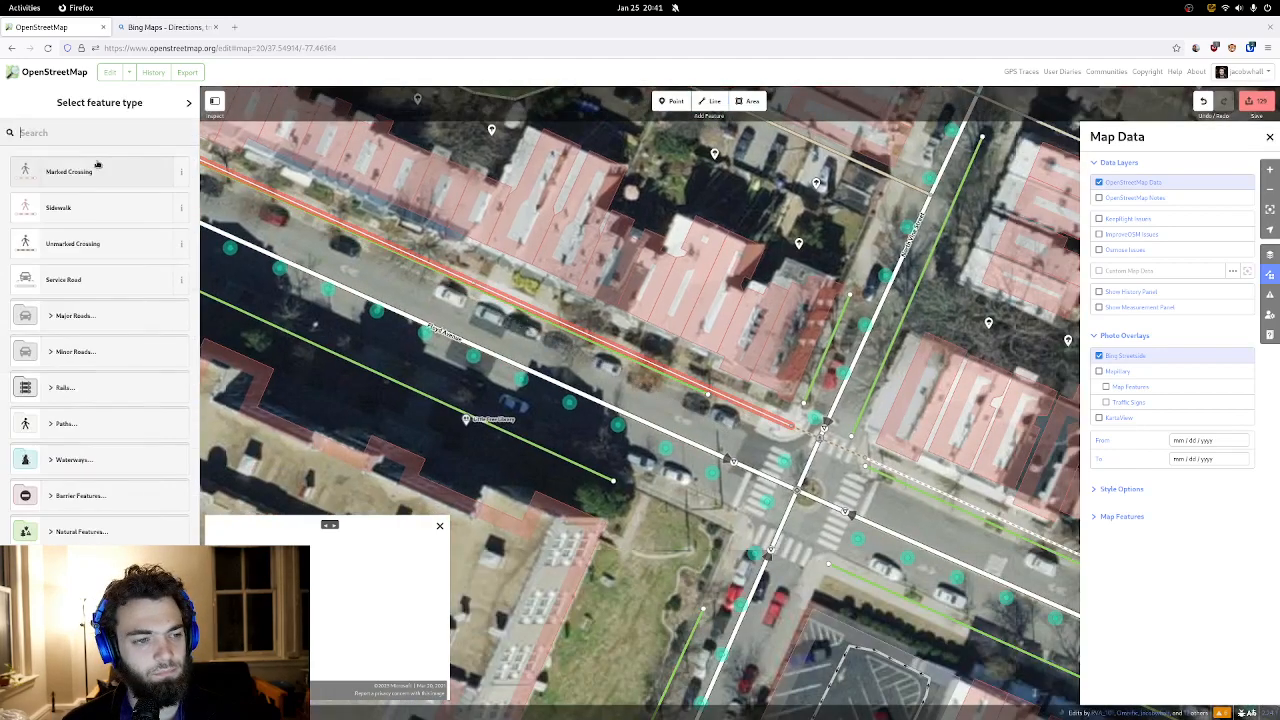
{"action": "left_click", "coordinate": [97, 207]}
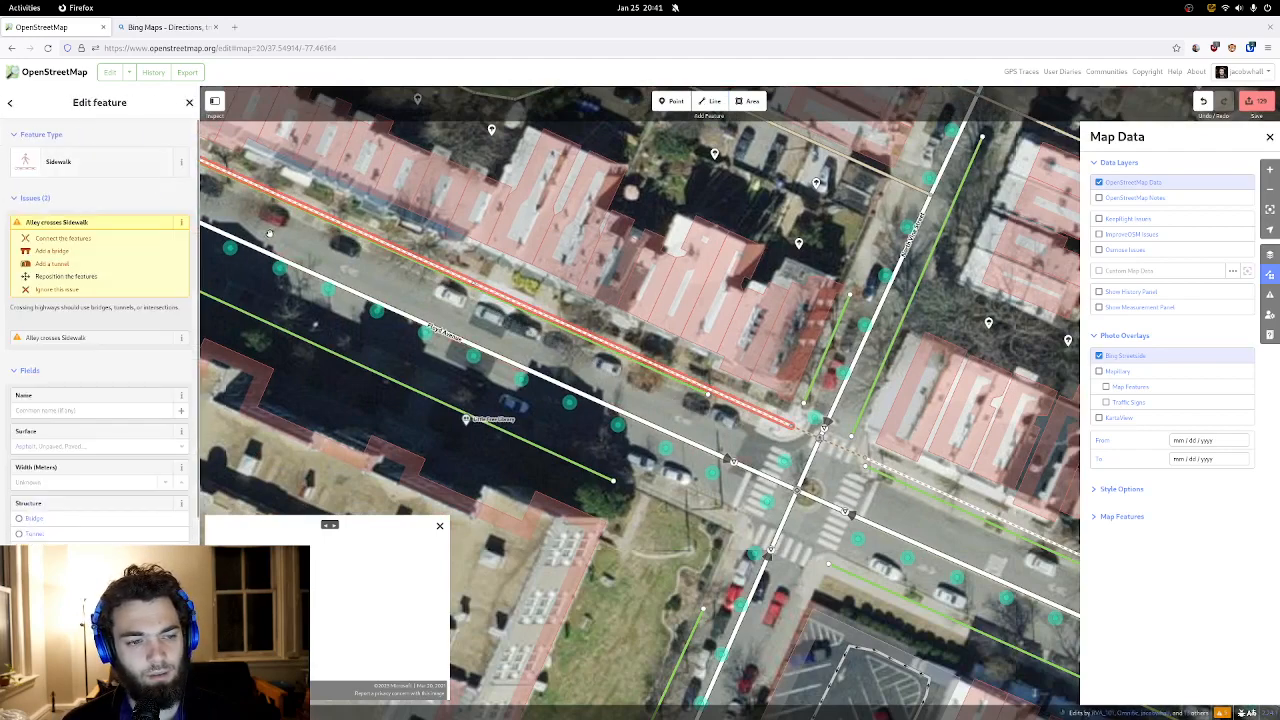
{"action": "left_click_drag", "start_coordinate": [270, 235], "coordinate": [643, 346]}
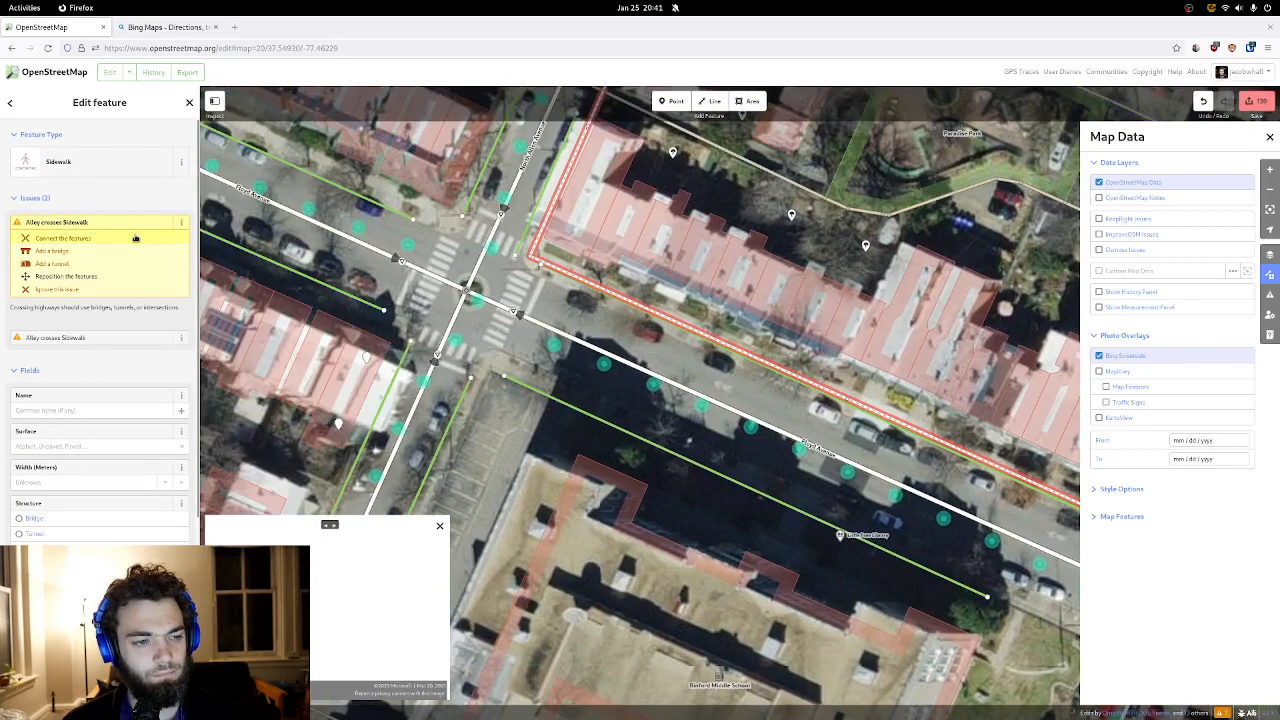
{"action": "left_click", "coordinate": [136, 238]}
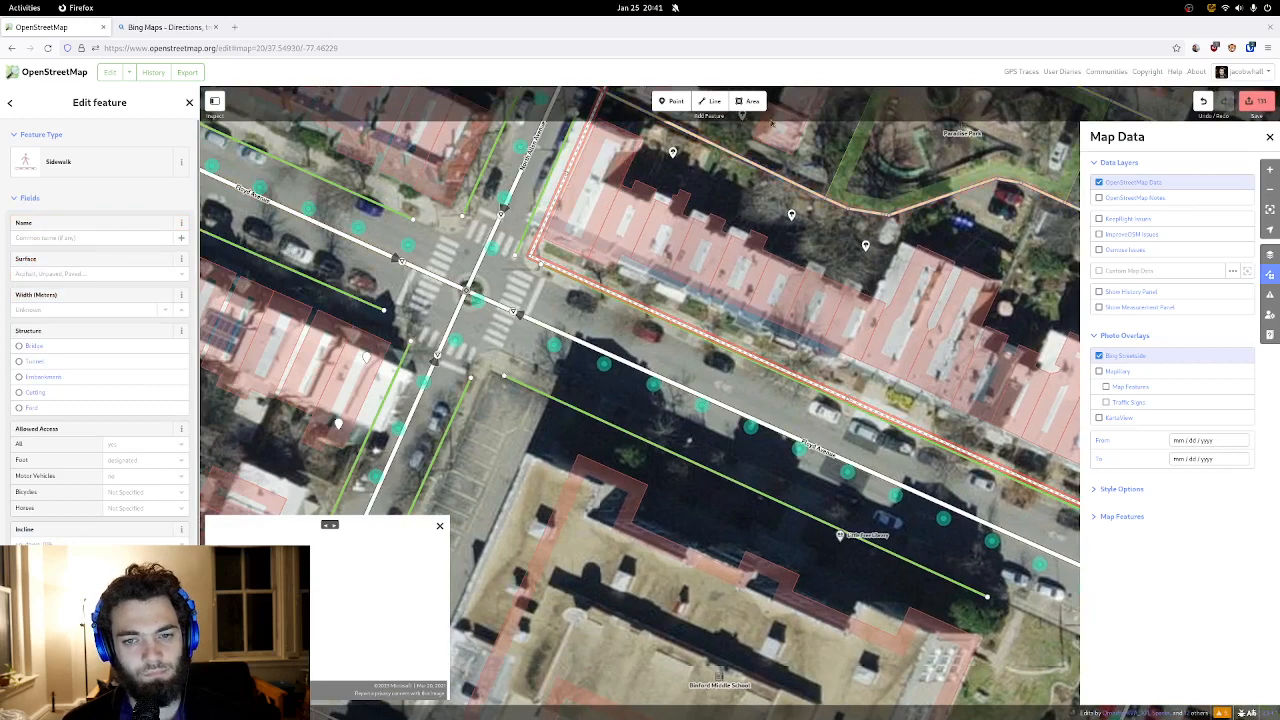
{"action": "left_click", "coordinate": [710, 101]}
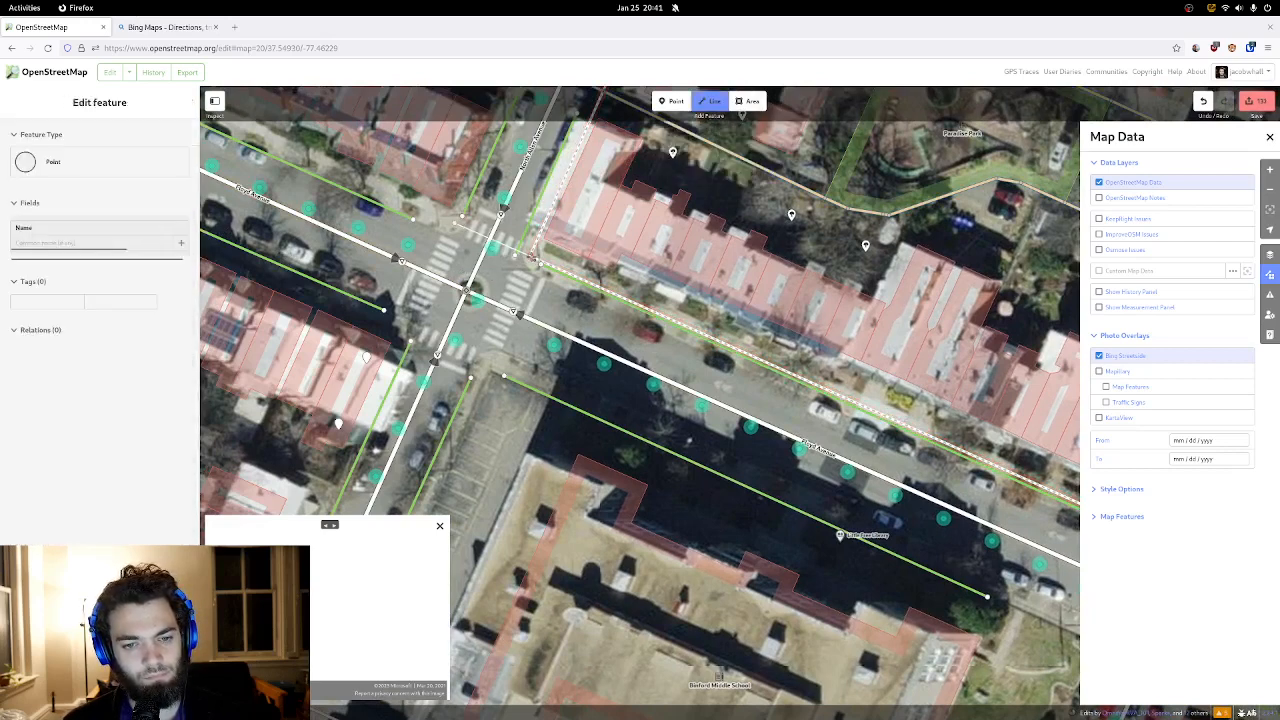
Step: Finish the crossing line, tag it Marked Crossing, and connect it to North Allen Avenue
{"action": "double_click", "coordinate": [533, 258]}
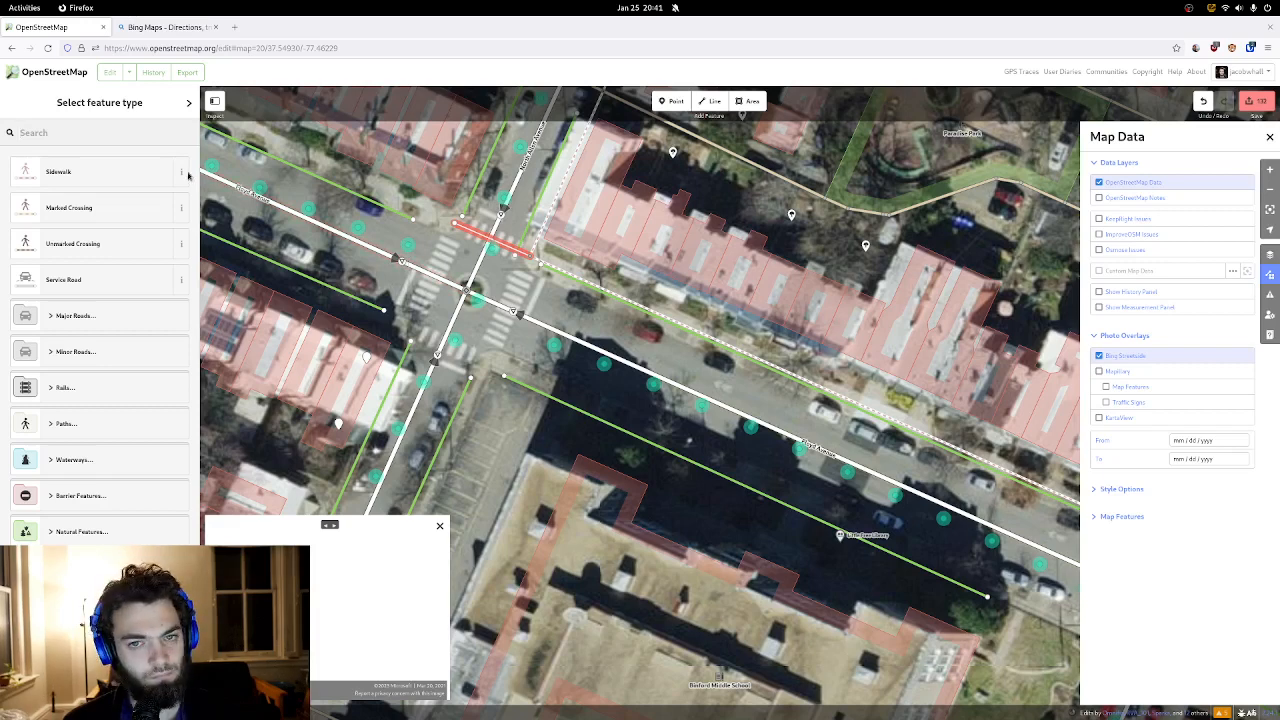
{"action": "left_click", "coordinate": [94, 207]}
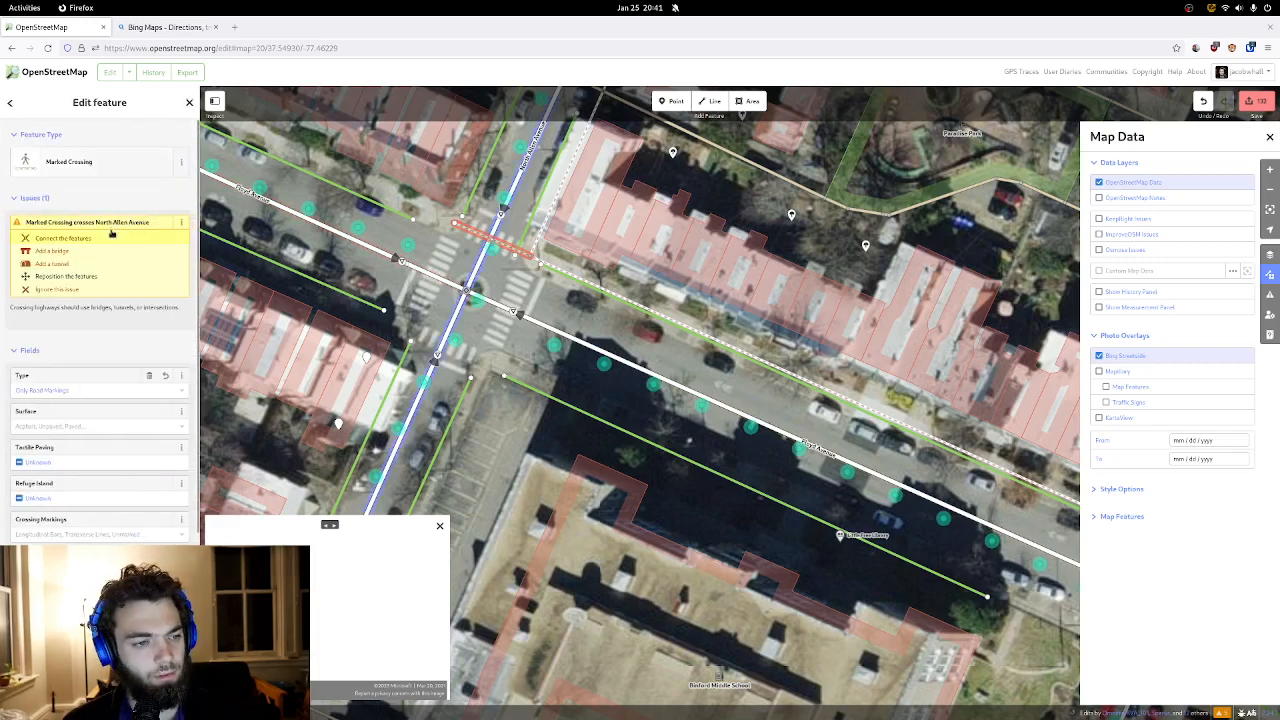
{"action": "left_click", "coordinate": [113, 238]}
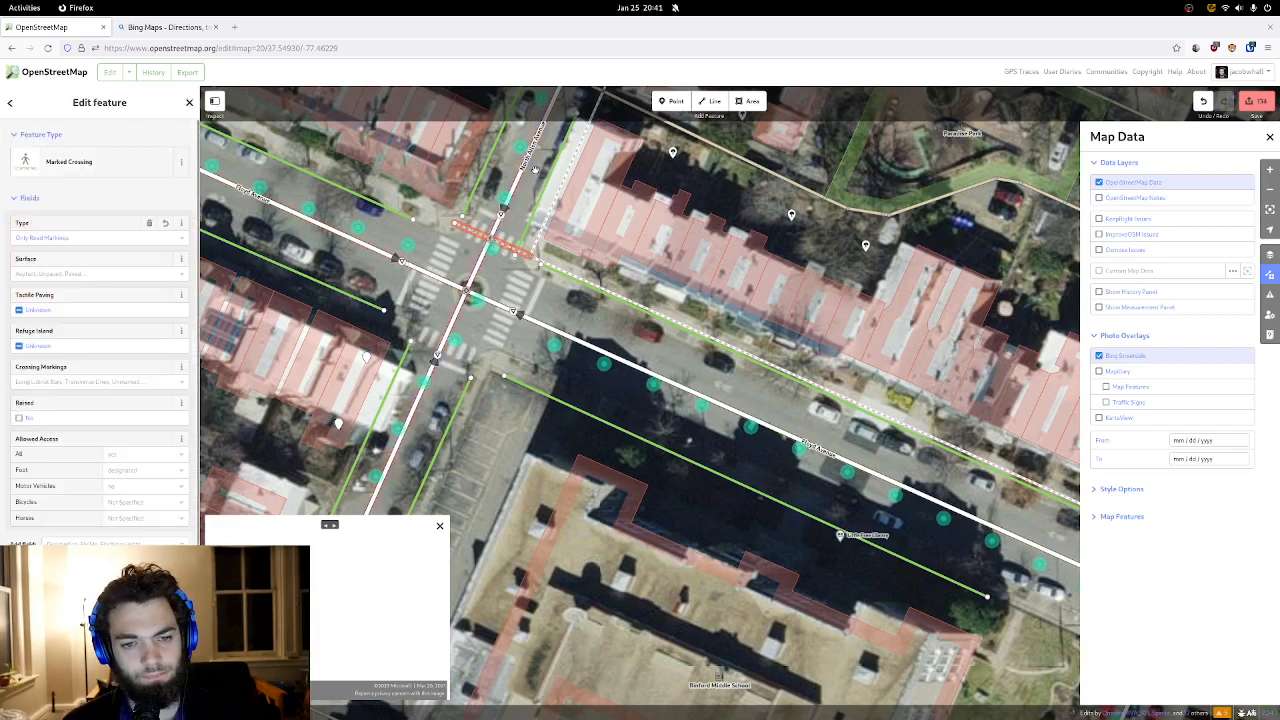
Step: Draw a Marked Crossing across Floyd Avenue, connected to Floyd Avenue
{"action": "left_click", "coordinate": [711, 101]}
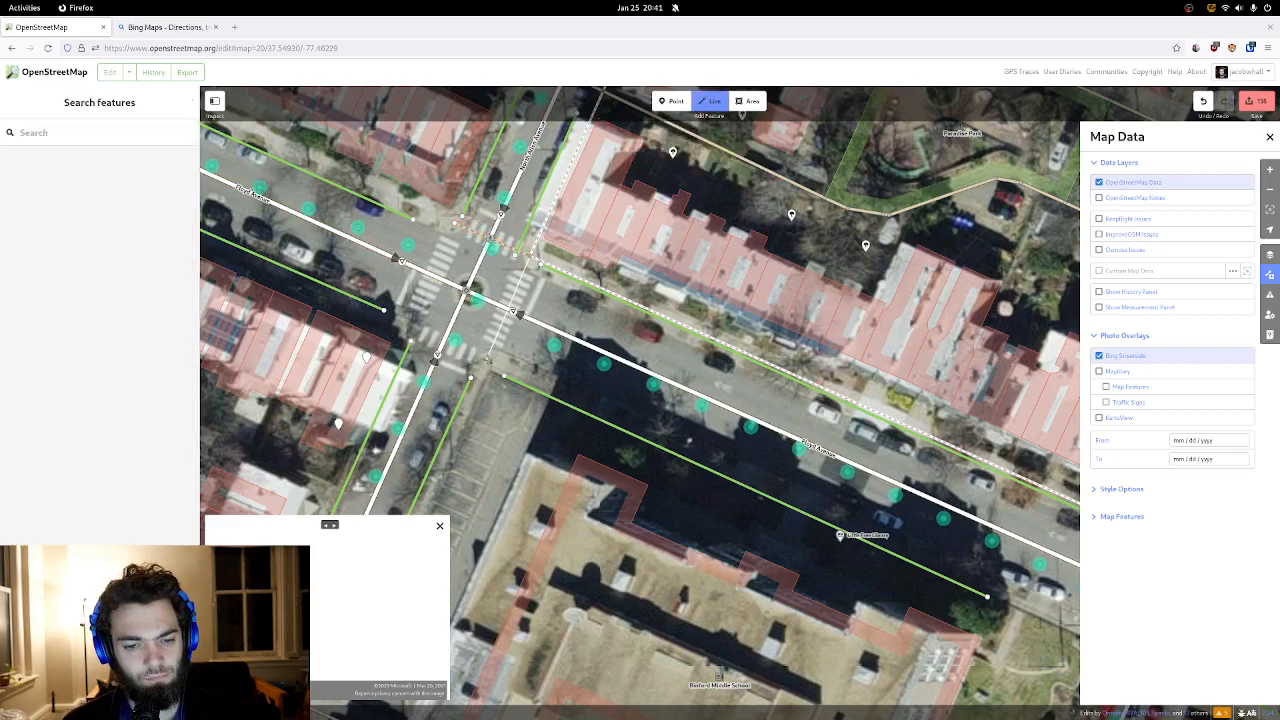
{"action": "left_click", "coordinate": [527, 258]}
{"action": "double_click", "coordinate": [487, 358]}
{"action": "left_click", "coordinate": [114, 175]}
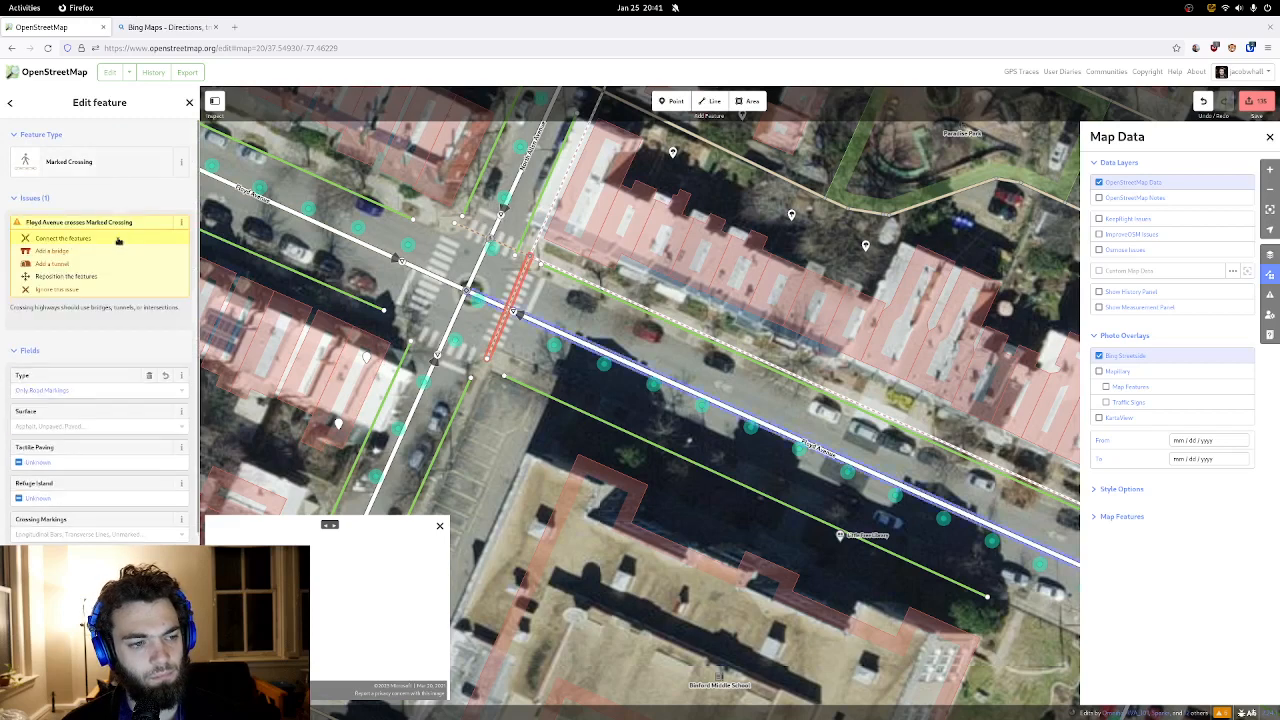
{"action": "left_click", "coordinate": [63, 238]}
Step: Draw a line to the existing node and tag the untagged crosswalk line as Marked Crossing
{"action": "left_click", "coordinate": [711, 101]}
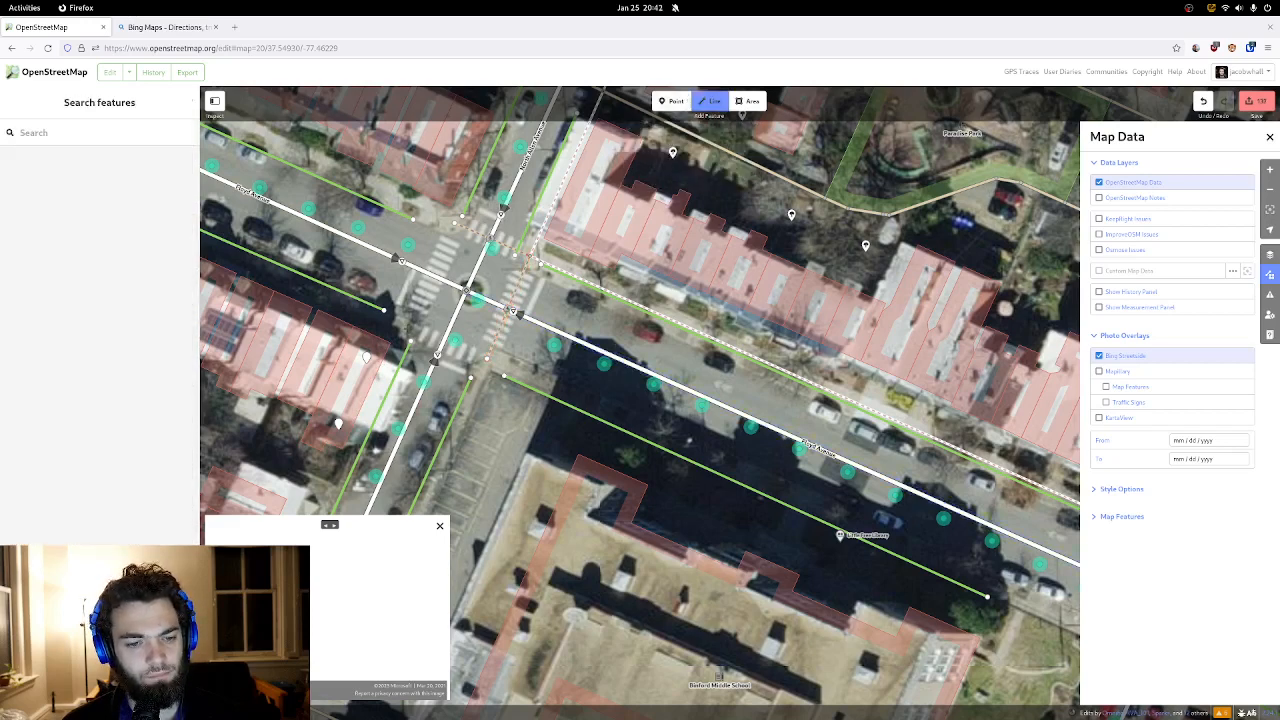
{"action": "double_click", "coordinate": [455, 223]}
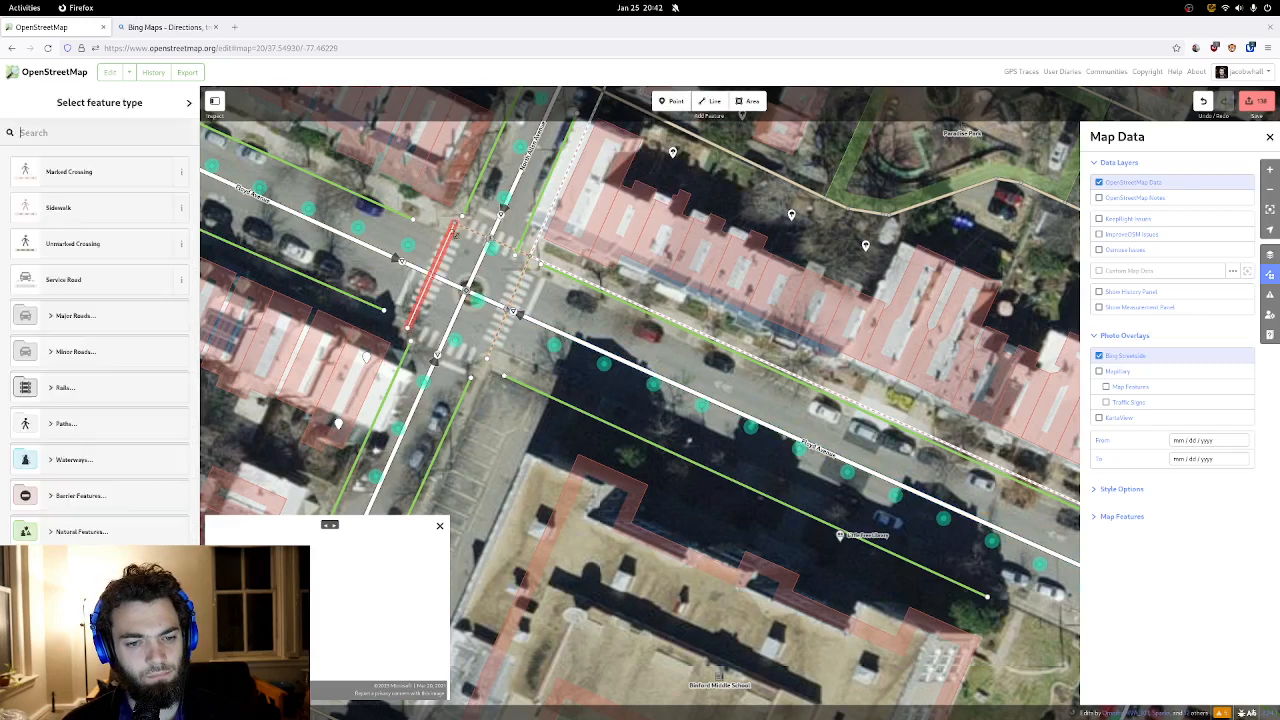
{"action": "key", "text": "Escape"}
{"action": "left_click", "coordinate": [430, 300]}
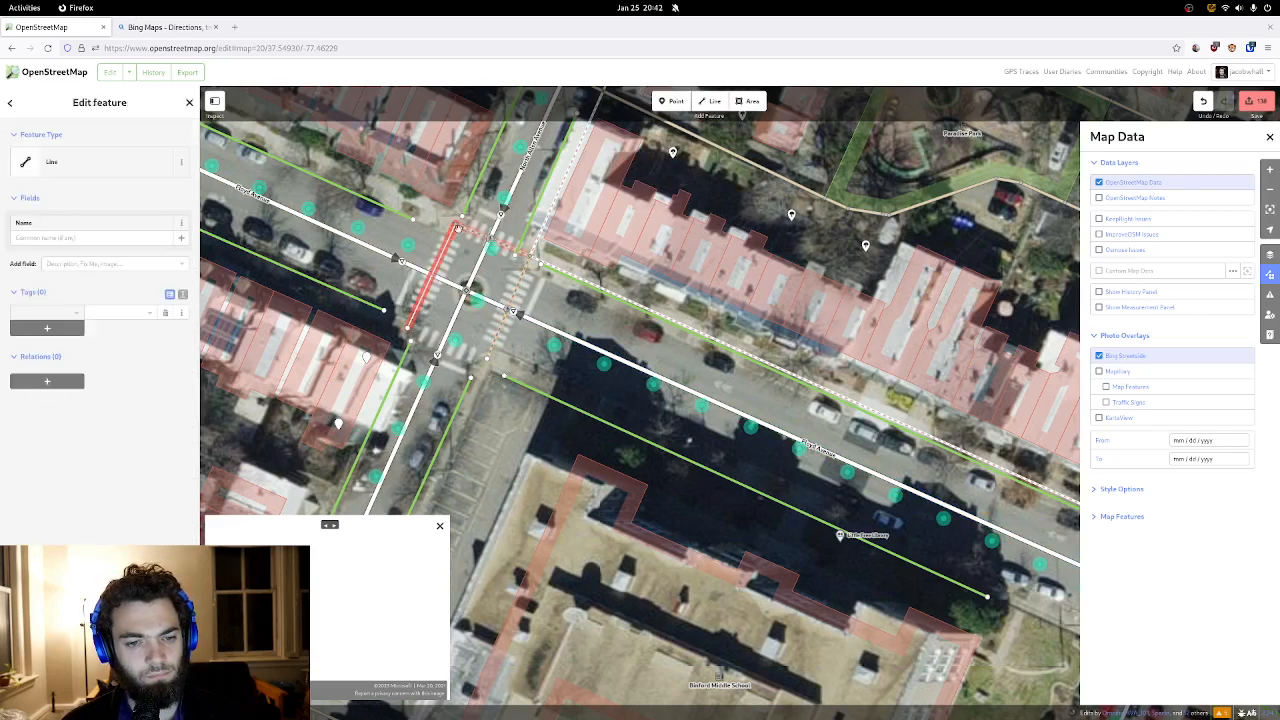
{"action": "key", "text": "Escape"}
{"action": "left_click", "coordinate": [472, 237]}
{"action": "left_click", "coordinate": [450, 256]}
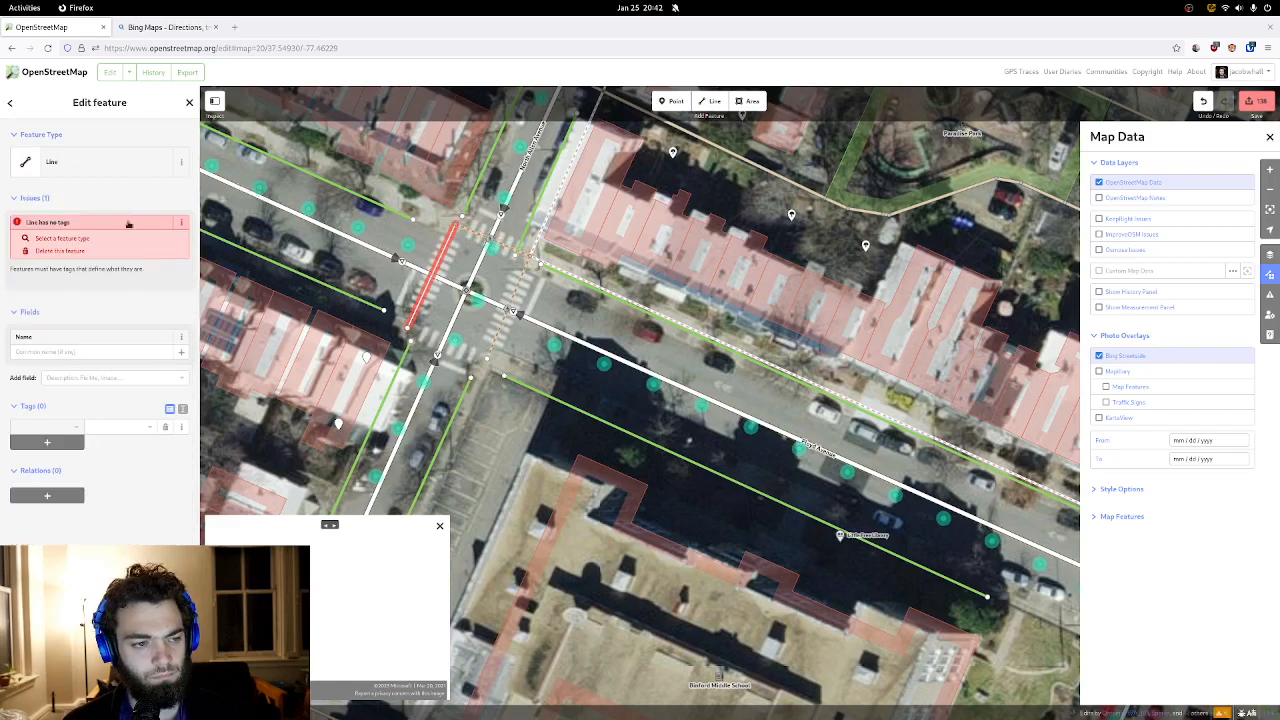
{"action": "left_click", "coordinate": [100, 162]}
{"action": "left_click", "coordinate": [100, 171]}
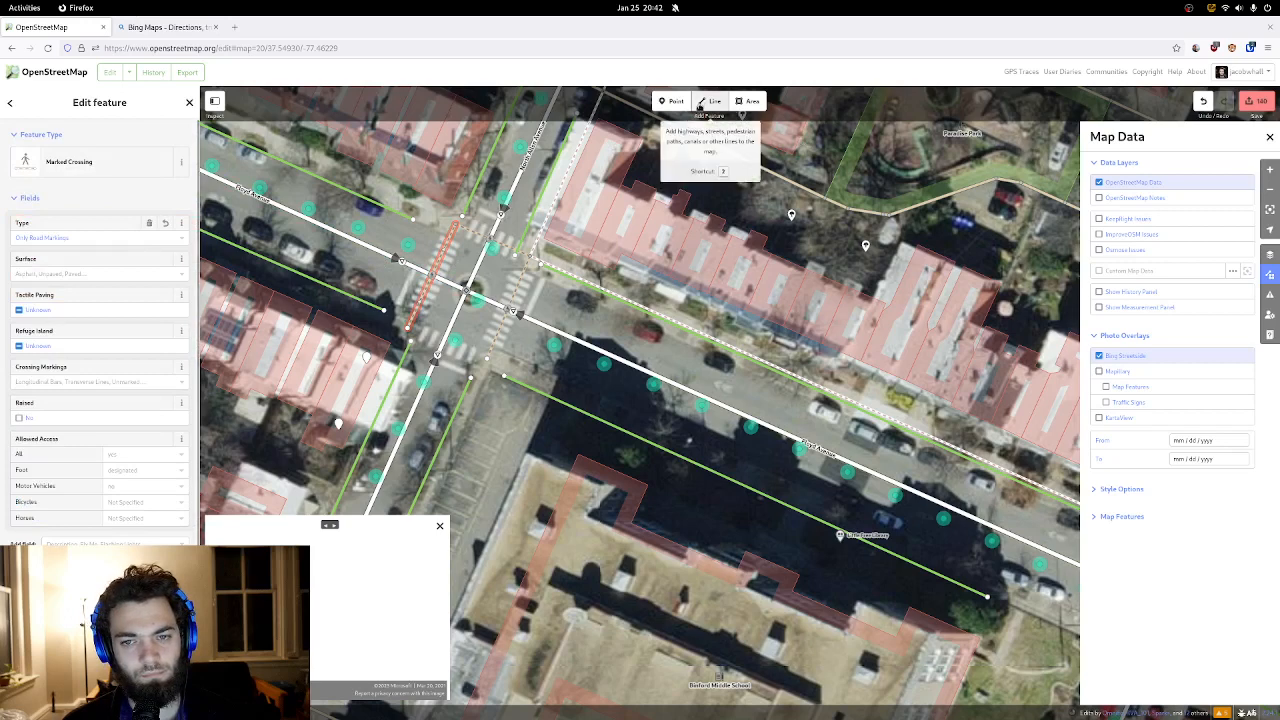
Step: Draw another Marked Crossing across North Allen Avenue, connected to the road, then pan north
{"action": "left_click", "coordinate": [710, 101]}
{"action": "left_click", "coordinate": [409, 329]}
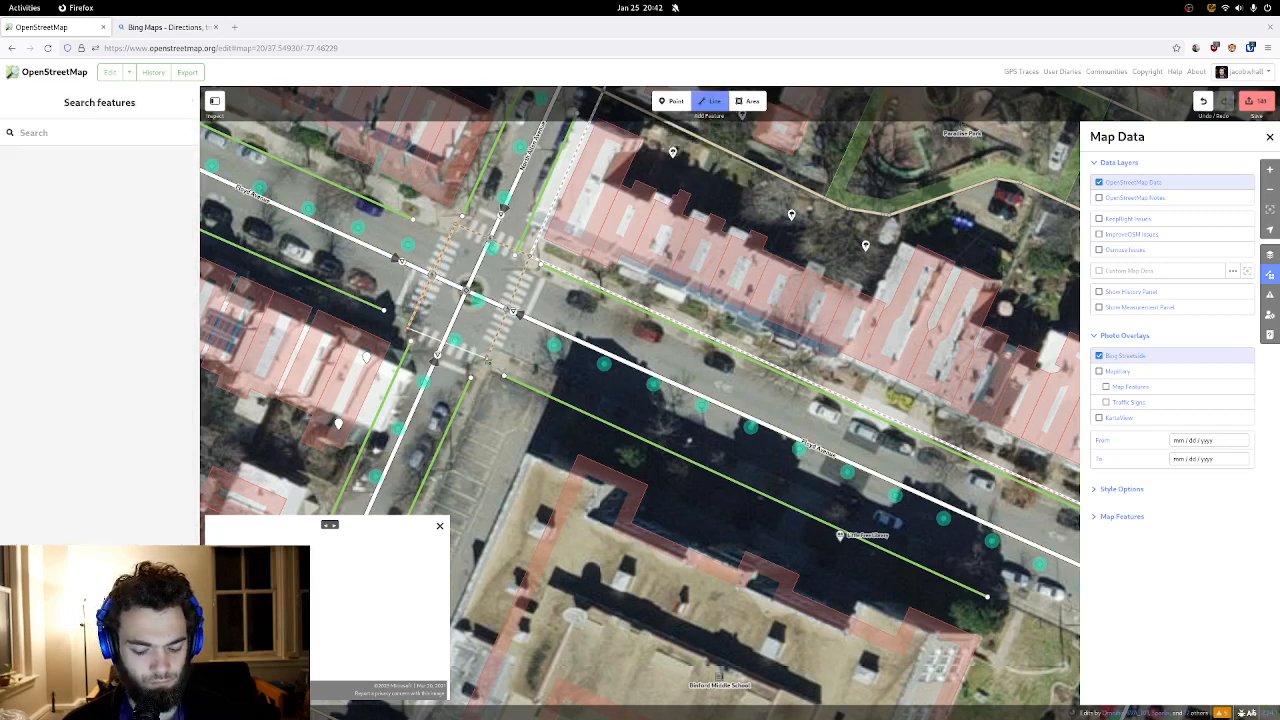
{"action": "double_click", "coordinate": [488, 359]}
{"action": "key", "text": "Escape"}
{"action": "left_click", "coordinate": [462, 349]}
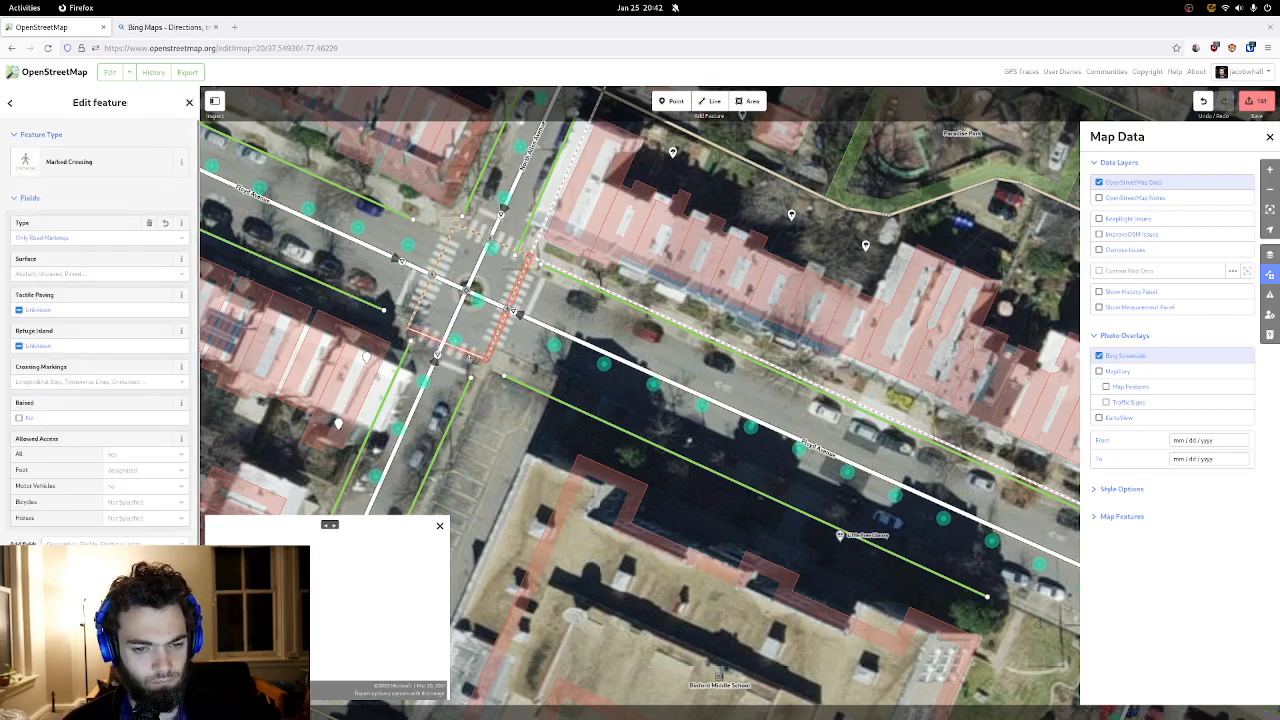
{"action": "left_click", "coordinate": [46, 158]}
{"action": "left_click", "coordinate": [82, 172]}
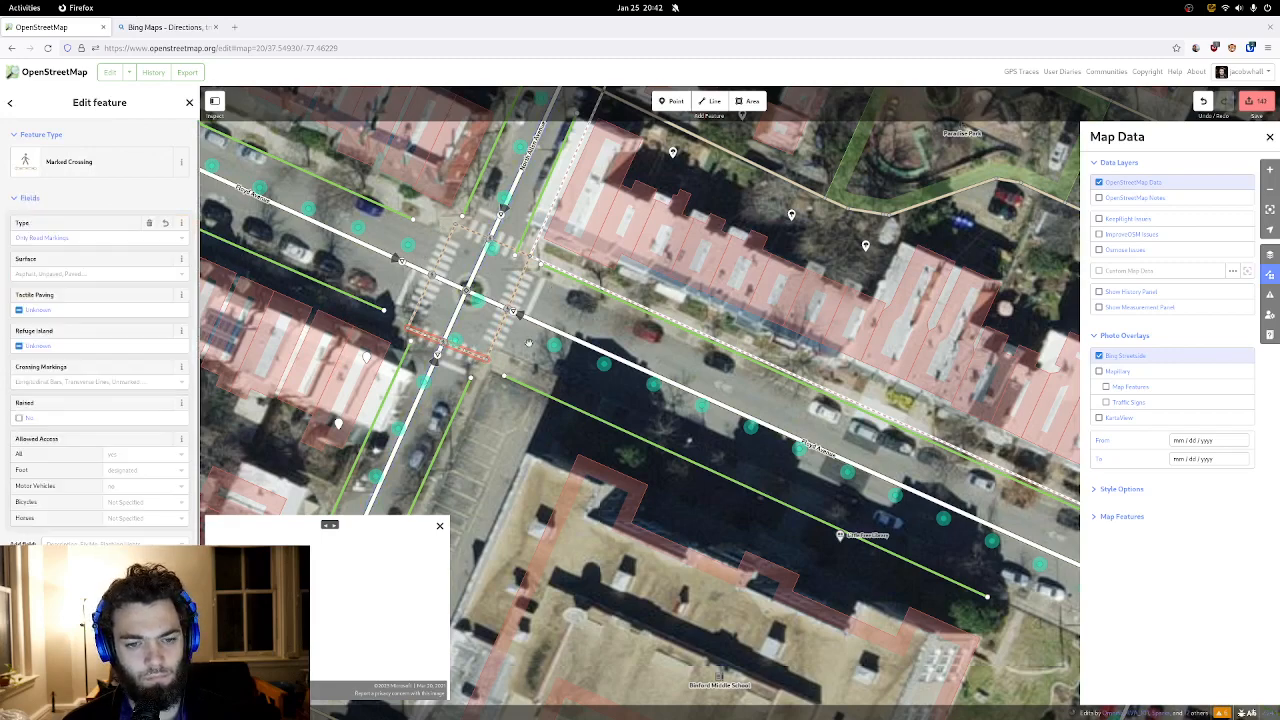
{"action": "left_click_drag", "start_coordinate": [486, 215], "coordinate": [488, 405]}
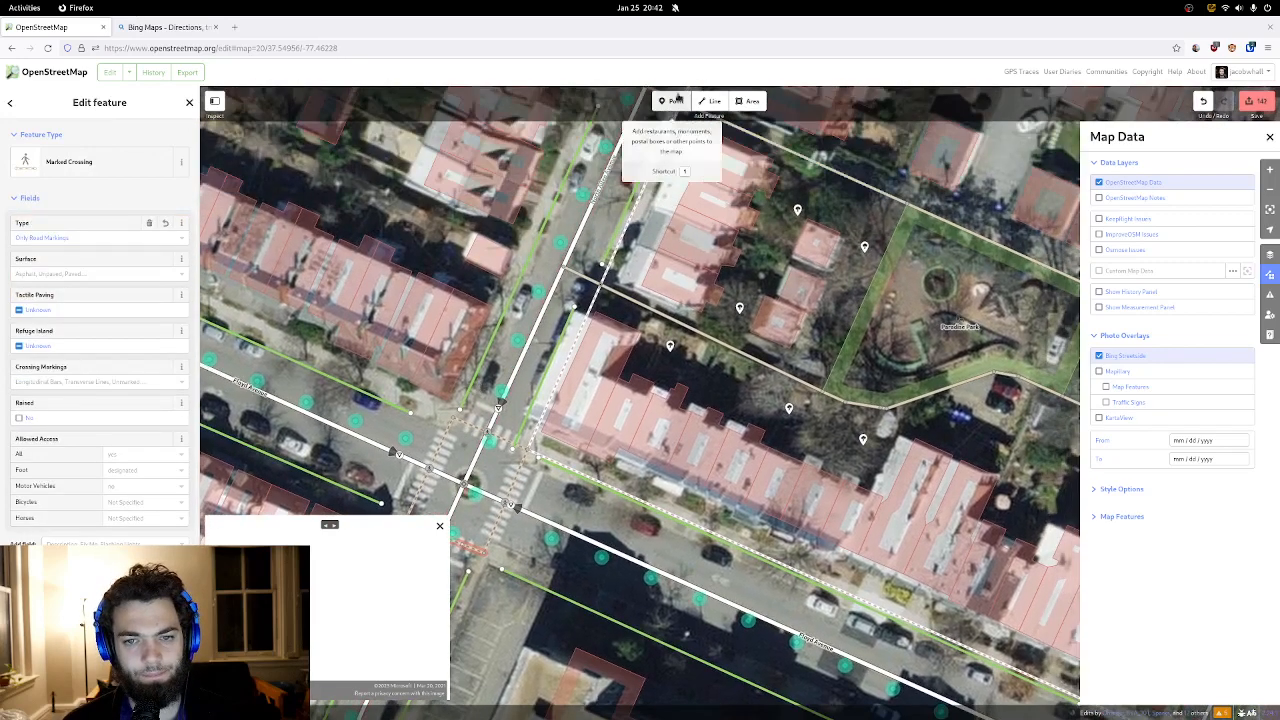
Step: Draw a sidewalk along North Allen Avenue's west side, tag it Sidewalk, and connect it to the alley
{"action": "left_click", "coordinate": [709, 100]}
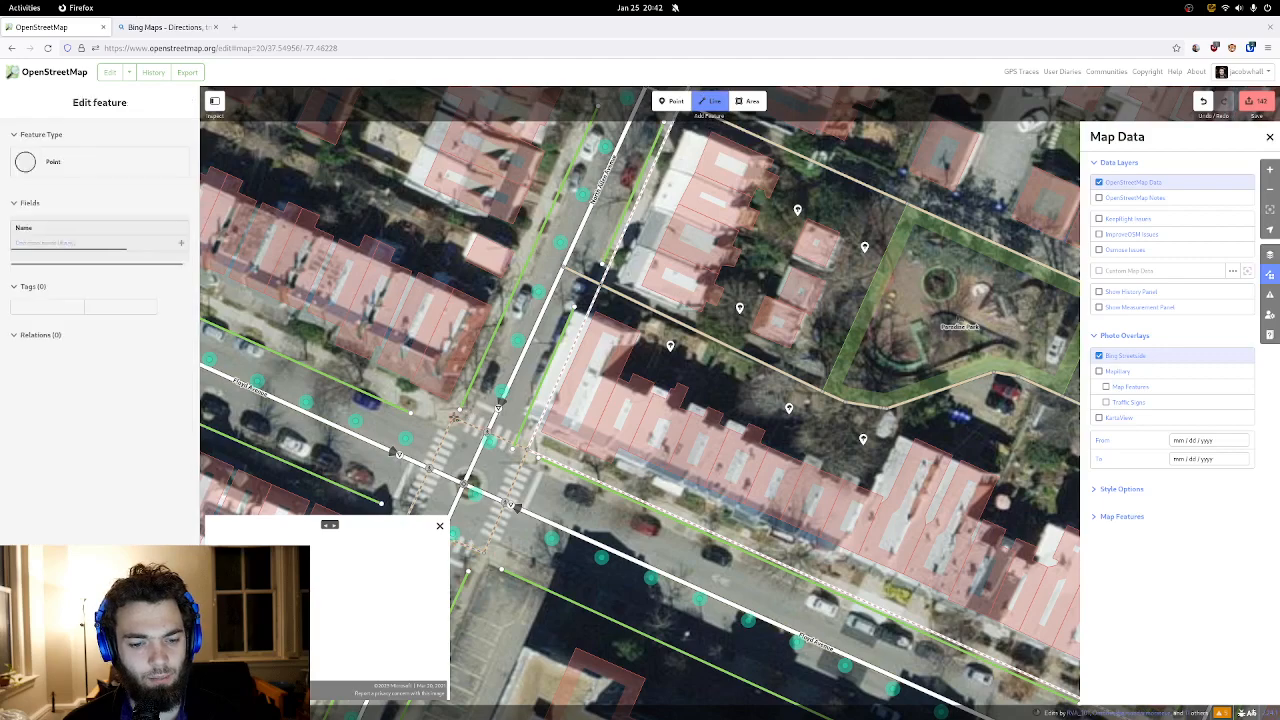
{"action": "left_click_drag", "start_coordinate": [469, 385], "coordinate": [399, 561]}
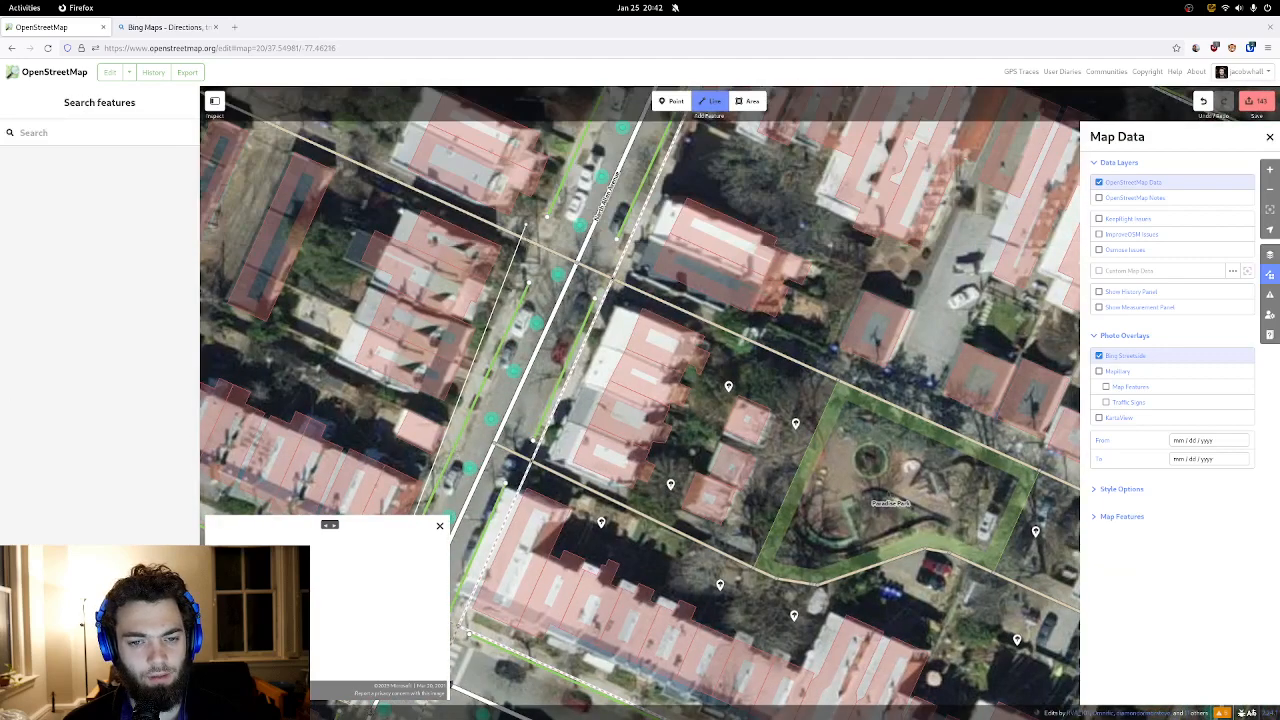
{"action": "left_click_drag", "start_coordinate": [605, 128], "coordinate": [517, 365]}
{"action": "left_click_drag", "start_coordinate": [609, 123], "coordinate": [593, 180]}
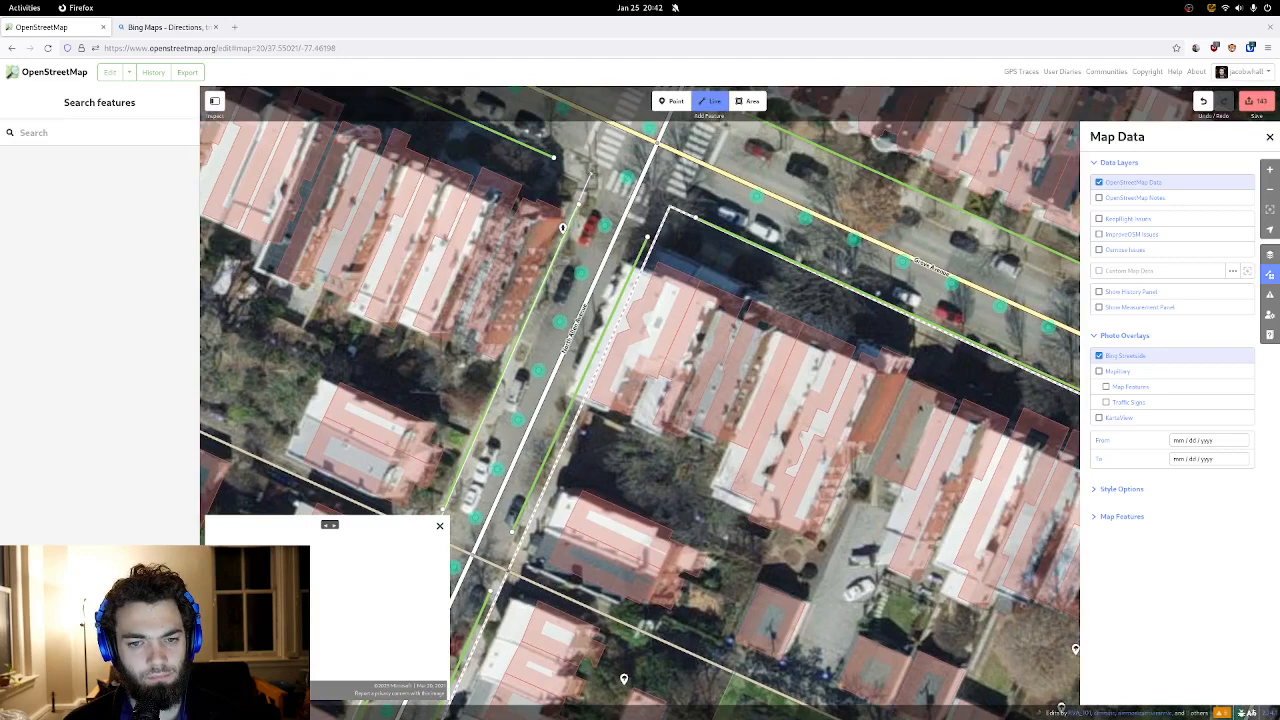
{"action": "key", "text": "Escape"}
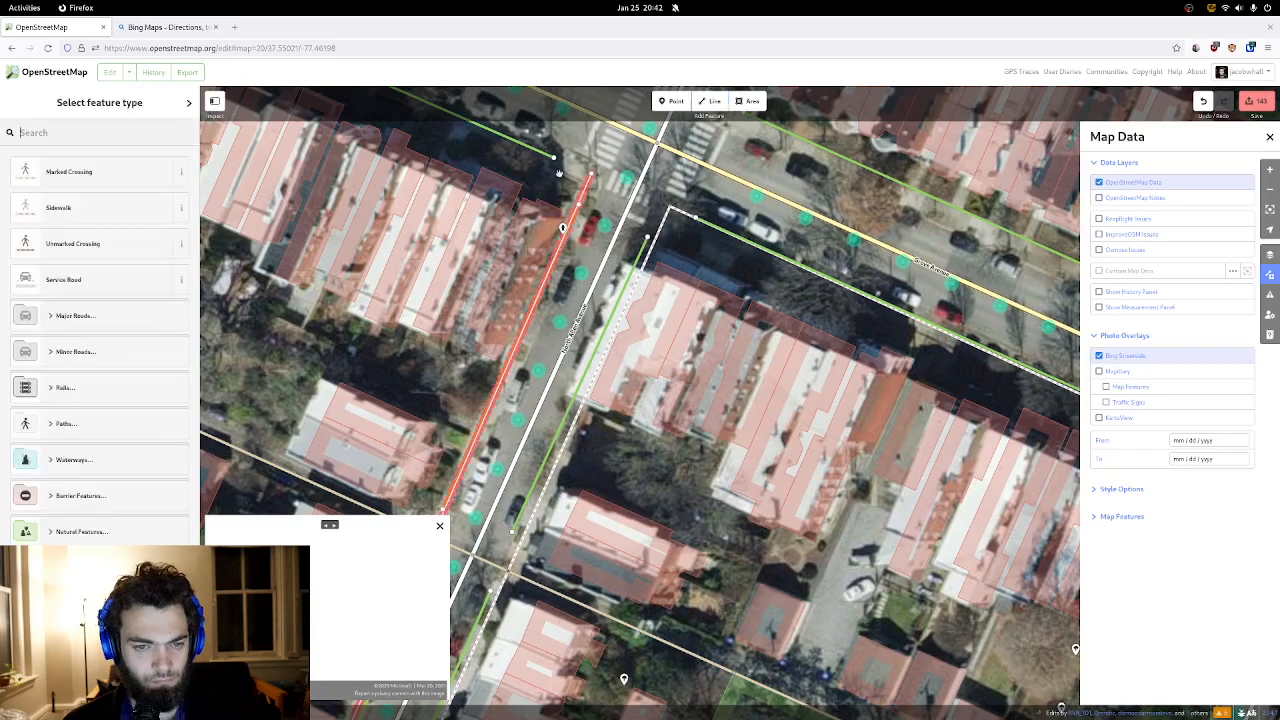
{"action": "left_click", "coordinate": [50, 172]}
{"action": "left_click", "coordinate": [53, 174]}
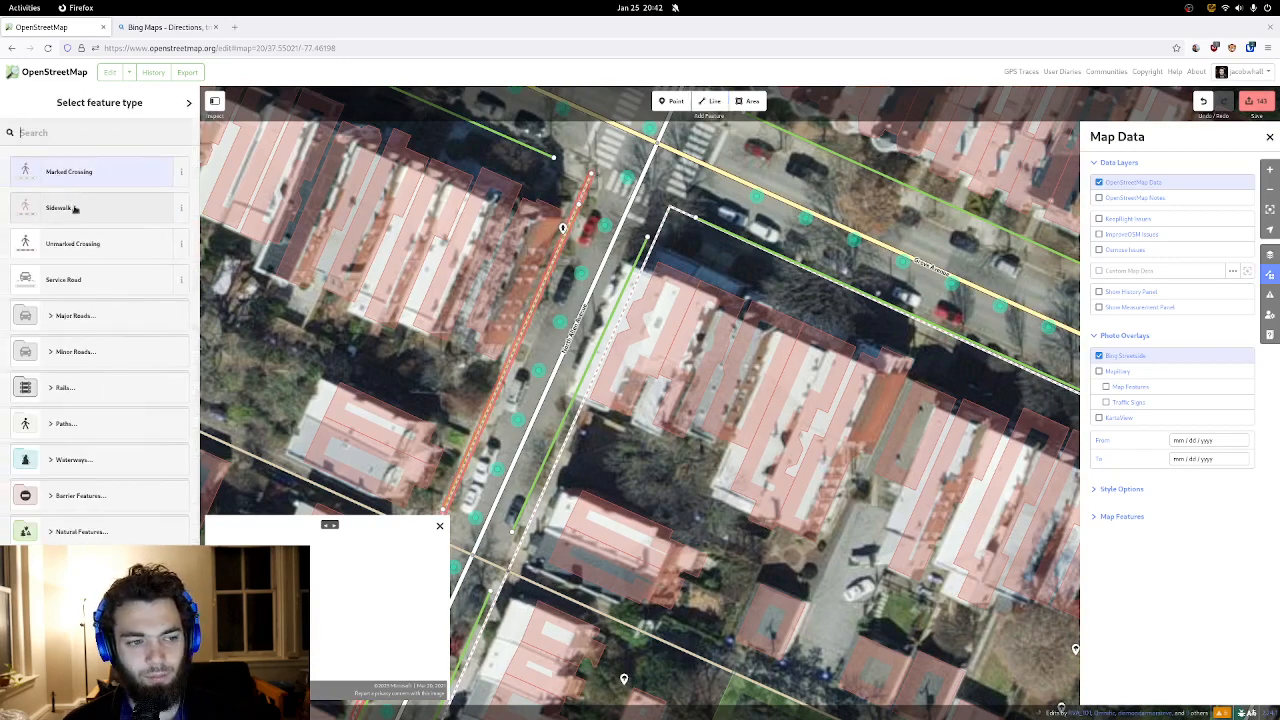
{"action": "left_click", "coordinate": [74, 208]}
{"action": "left_click_drag", "start_coordinate": [594, 214], "coordinate": [514, 384]}
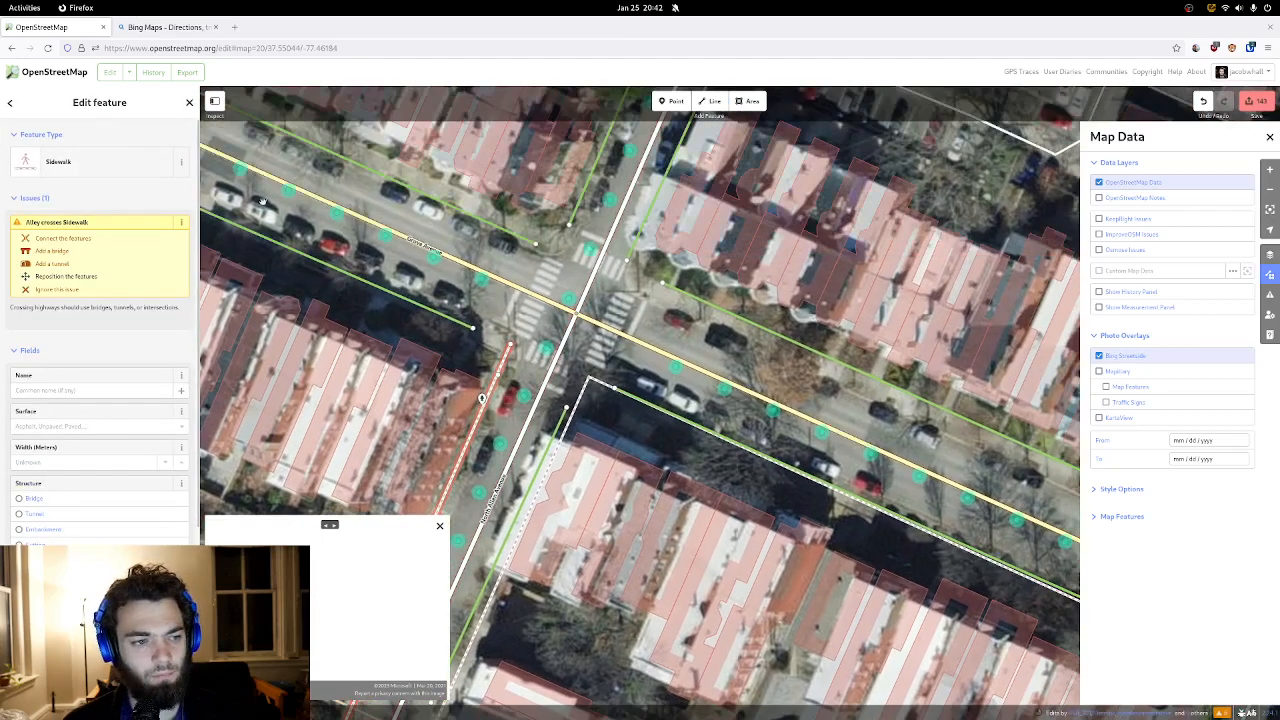
{"action": "left_click", "coordinate": [108, 240]}
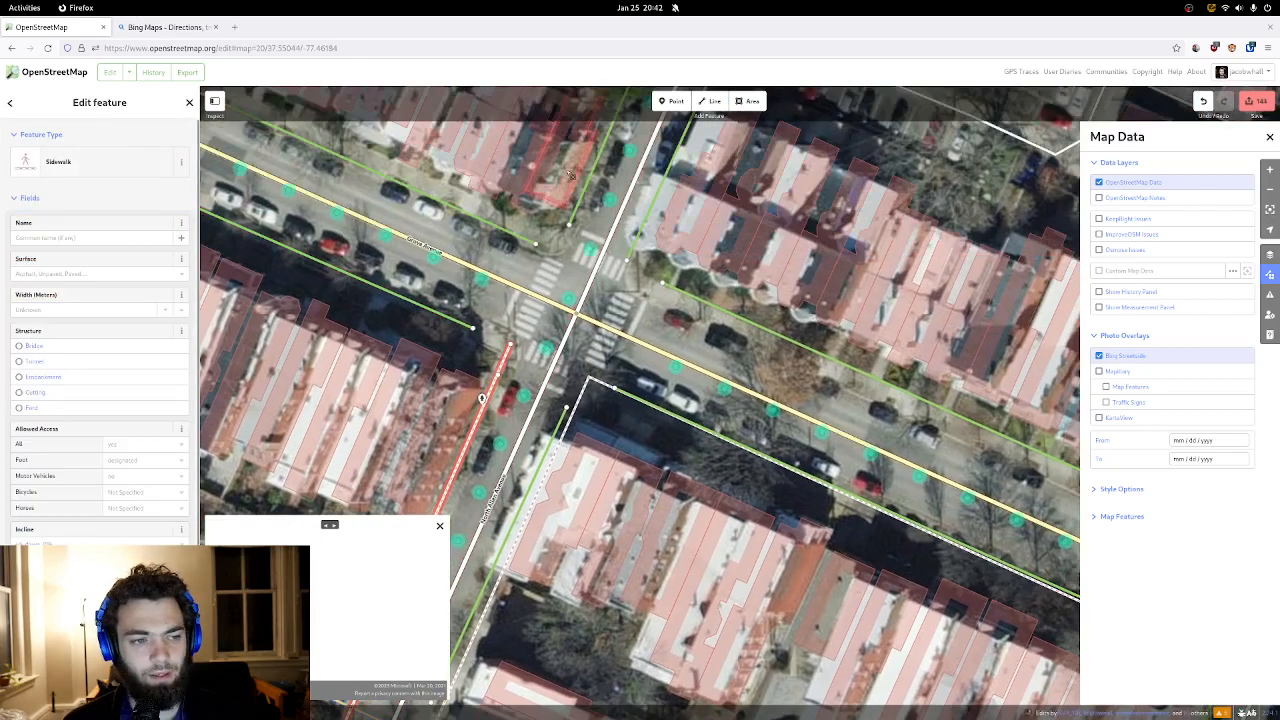
Step: Add a Marked Crossing from the sidewalk corner across the street, connected to the road
{"action": "left_click", "coordinate": [710, 101]}
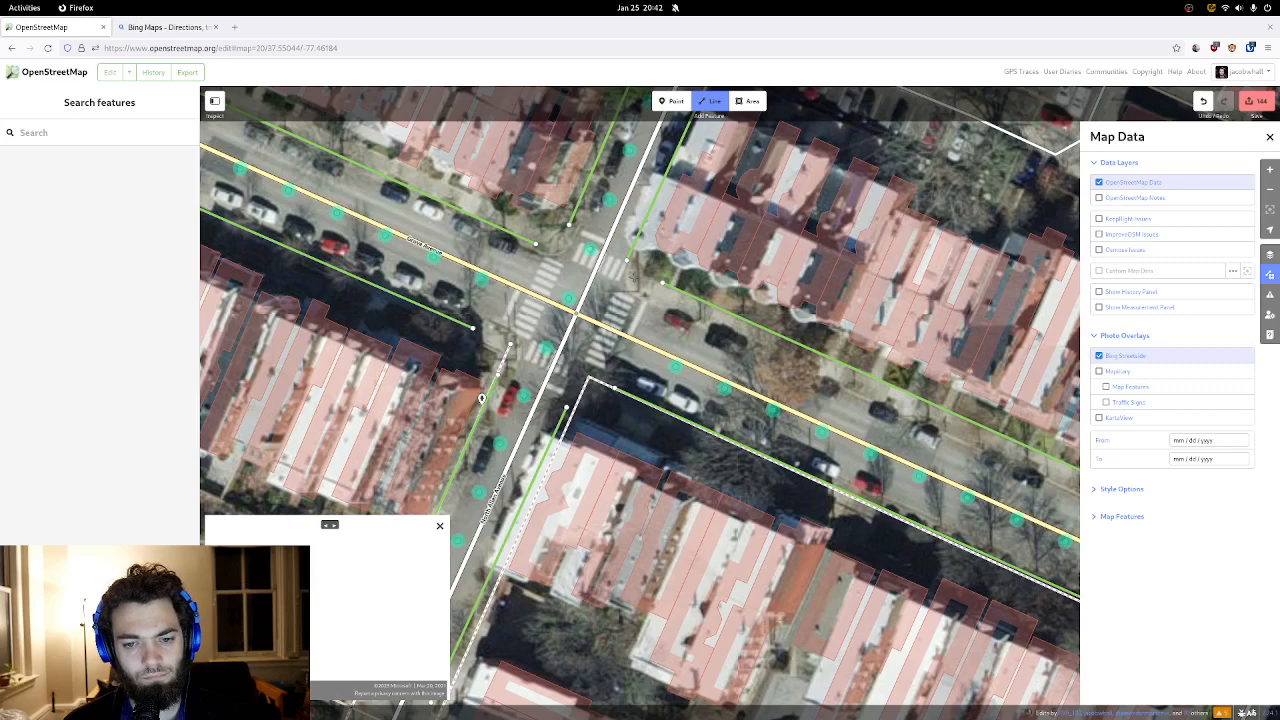
{"action": "left_click", "coordinate": [588, 381]}
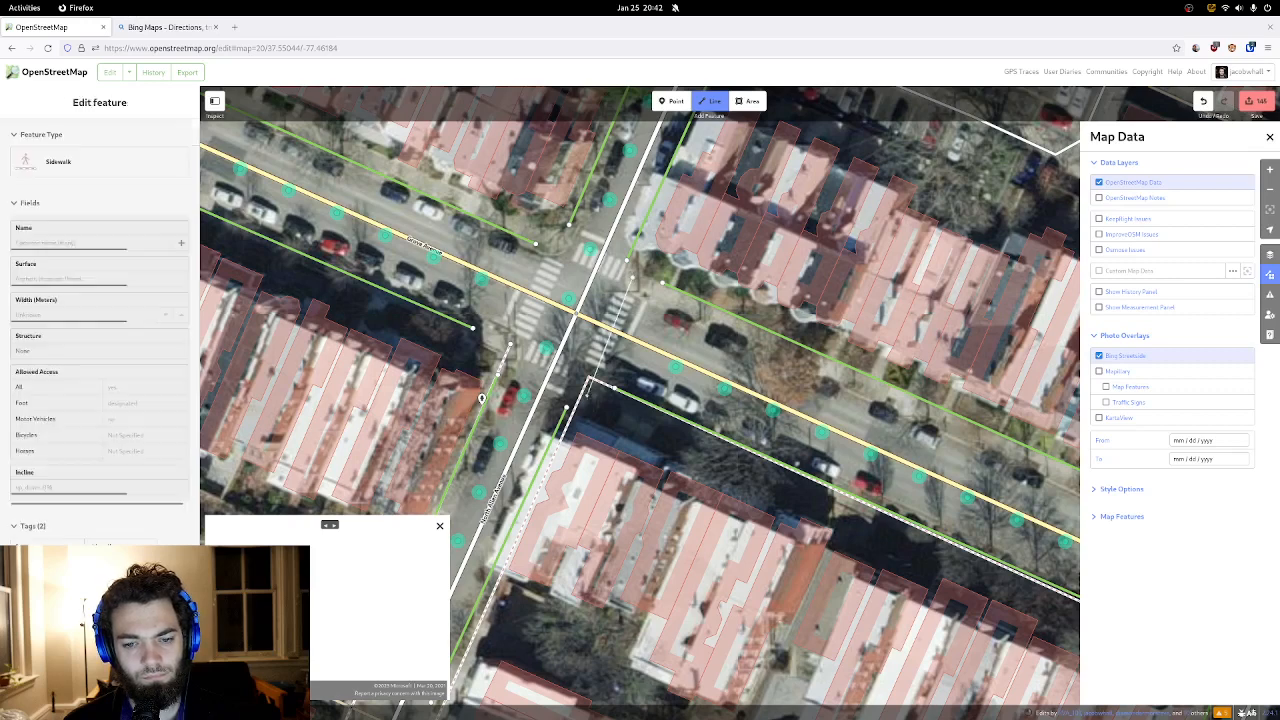
{"action": "double_click", "coordinate": [631, 274]}
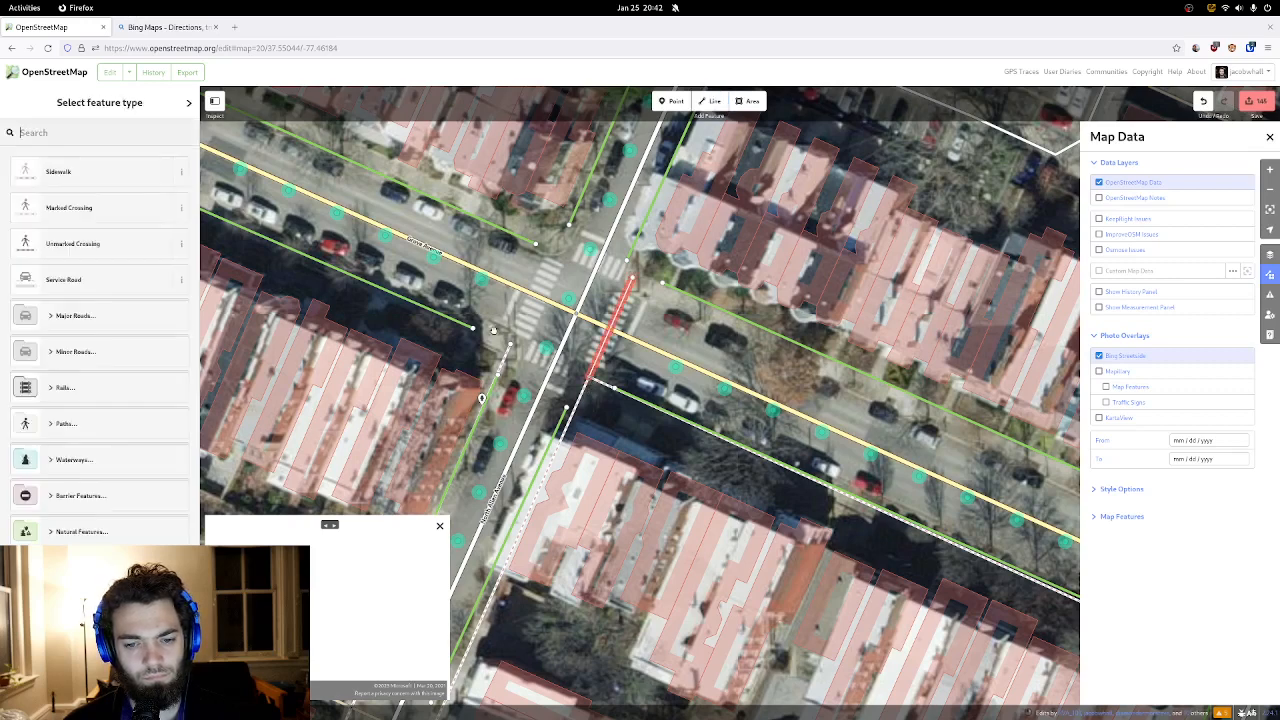
{"action": "left_click", "coordinate": [126, 207]}
{"action": "left_click", "coordinate": [119, 238]}
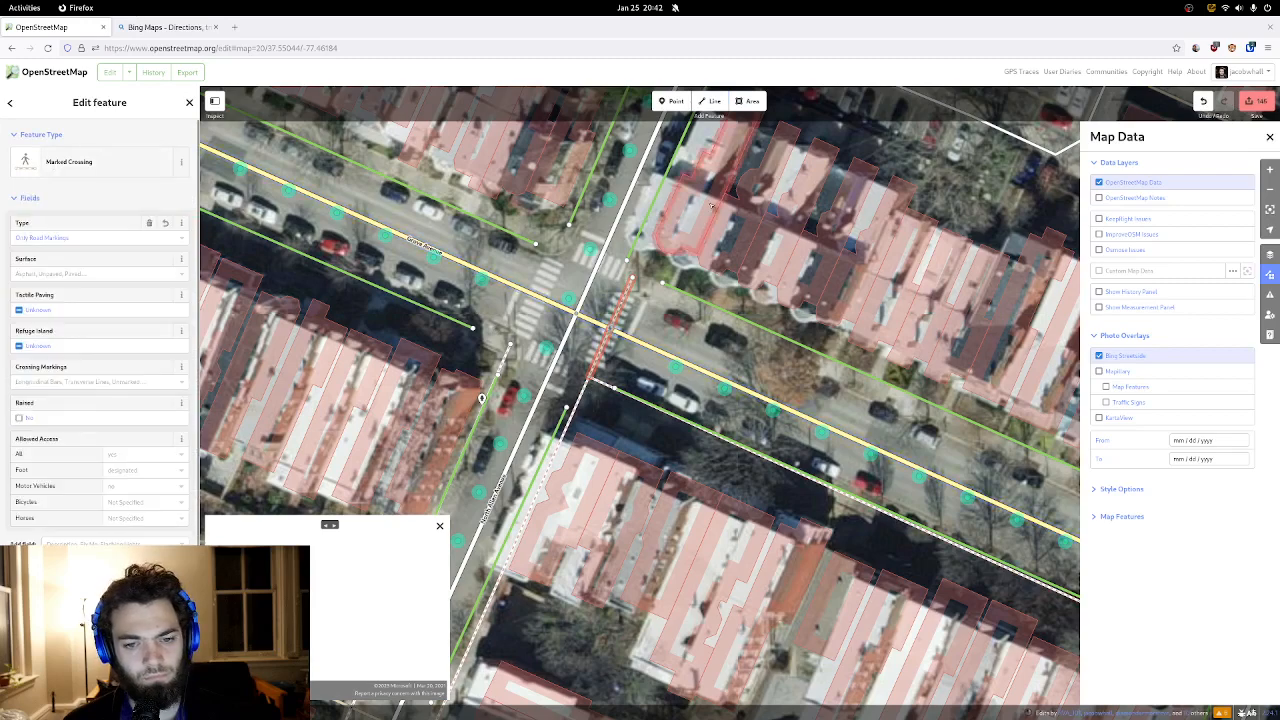
Step: Add a second Marked Crossing from the corner across North Allen Avenue, connected to it
{"action": "left_click", "coordinate": [712, 101]}
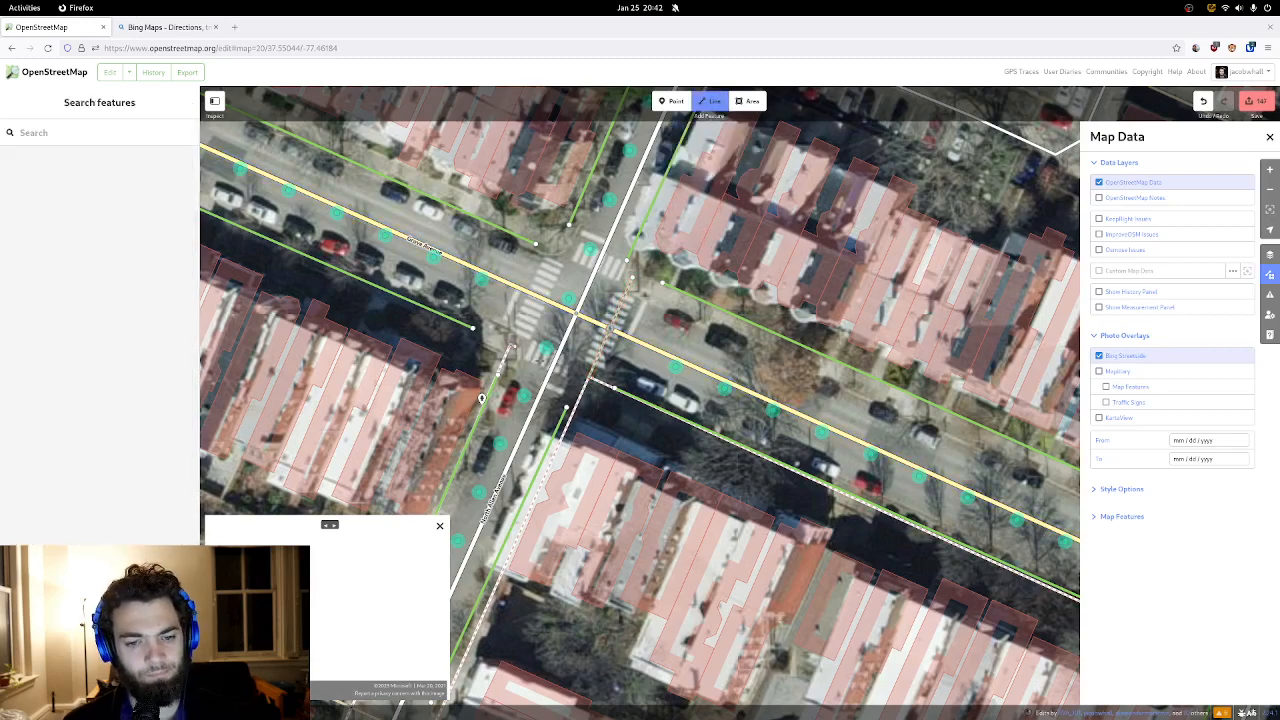
{"action": "left_click", "coordinate": [588, 381]}
{"action": "double_click", "coordinate": [509, 346]}
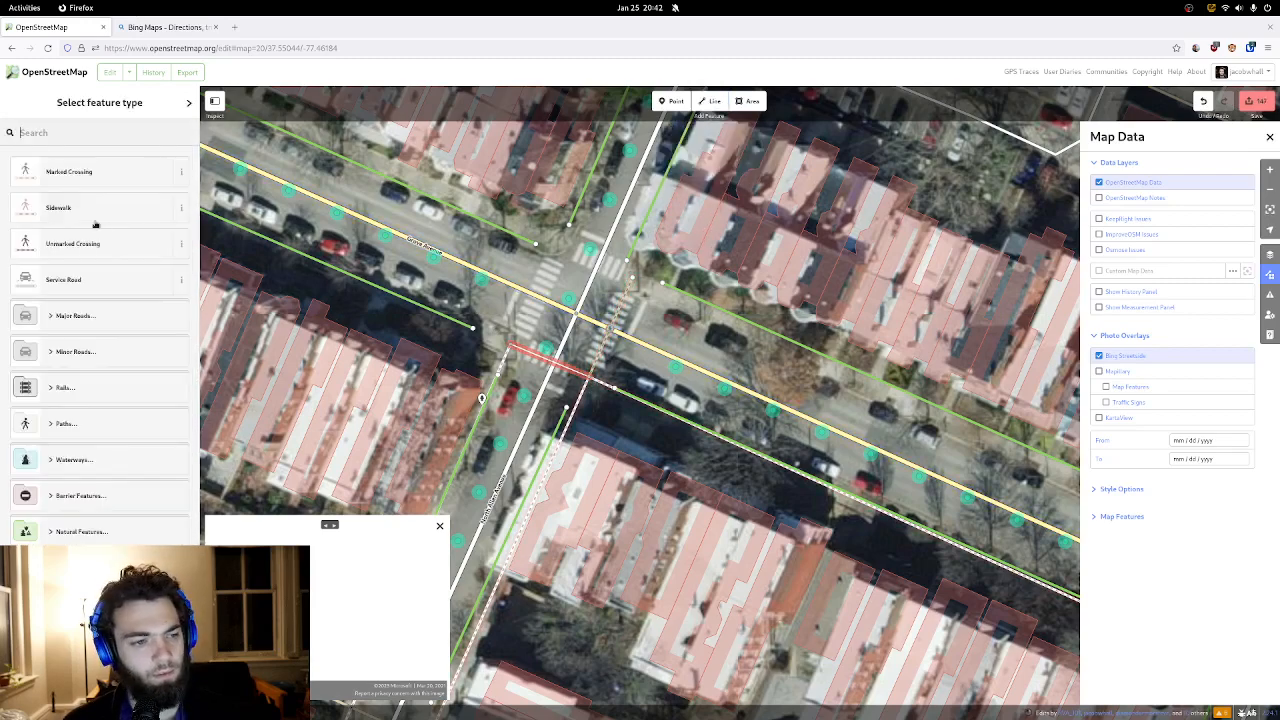
{"action": "left_click", "coordinate": [99, 172]}
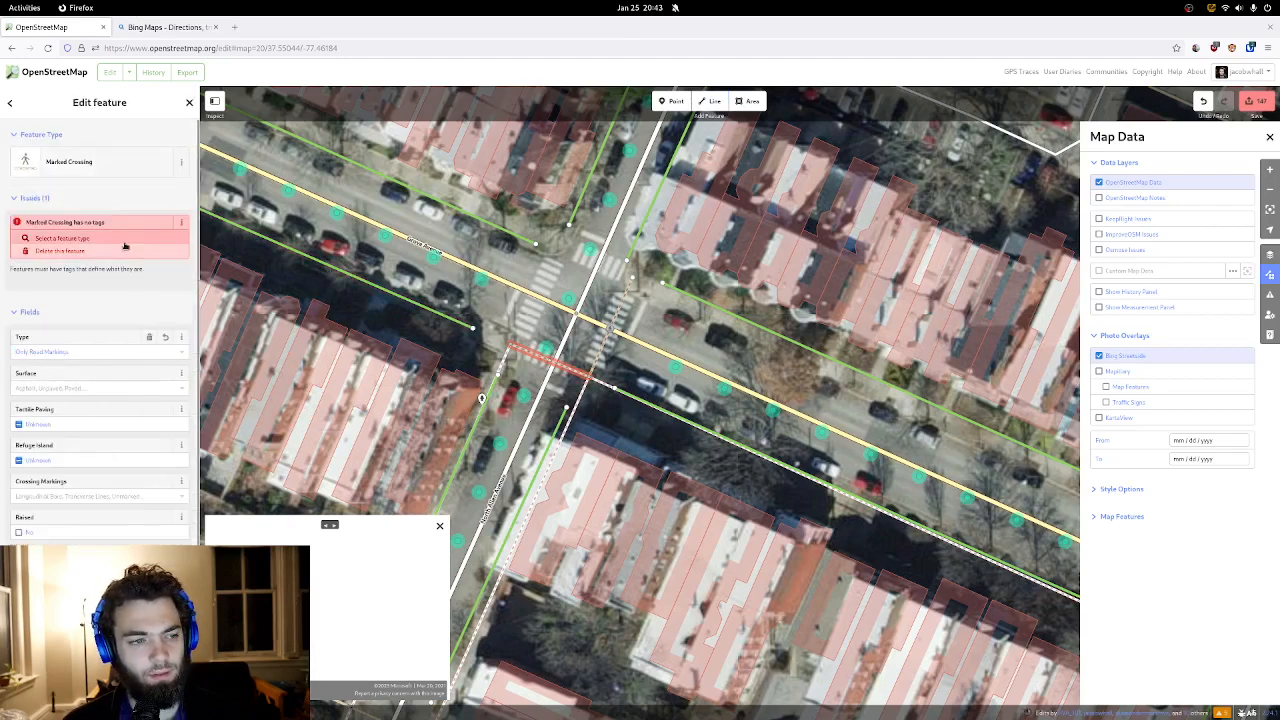
{"action": "left_click", "coordinate": [130, 237]}
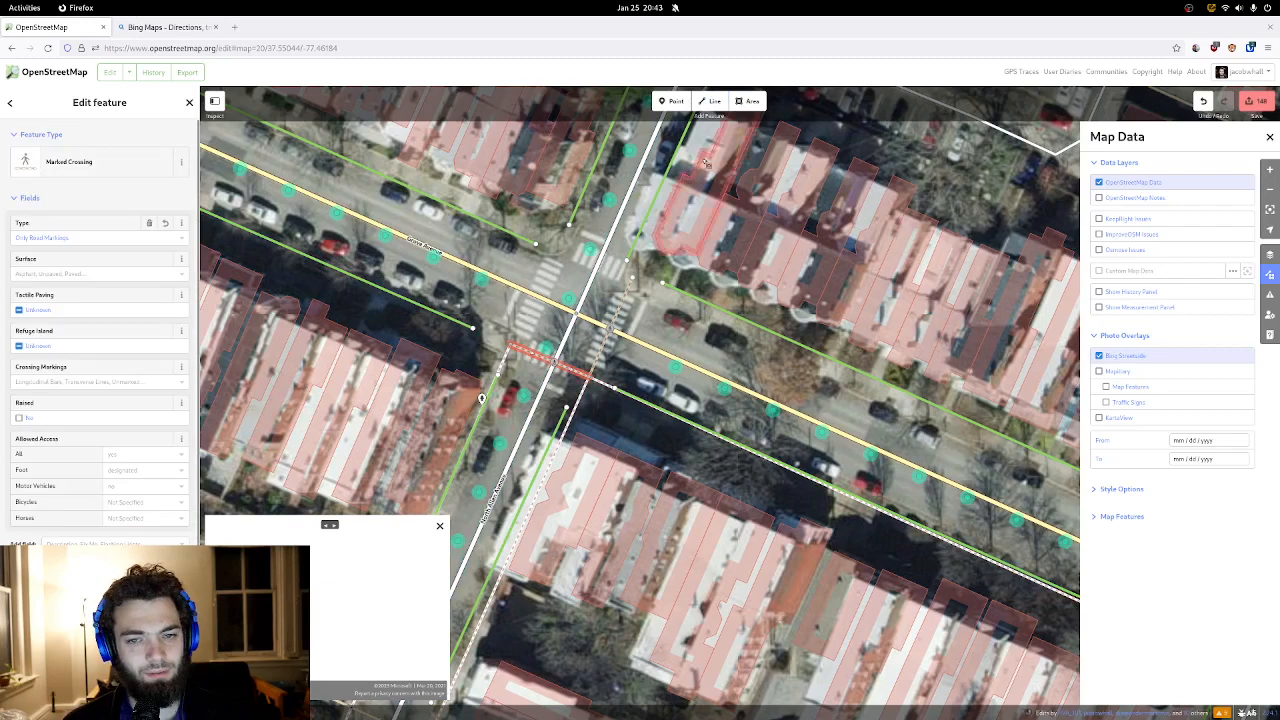
Step: Draw another line across the road, give it a feature type, and inspect it and the sidewalk
{"action": "left_click", "coordinate": [710, 101]}
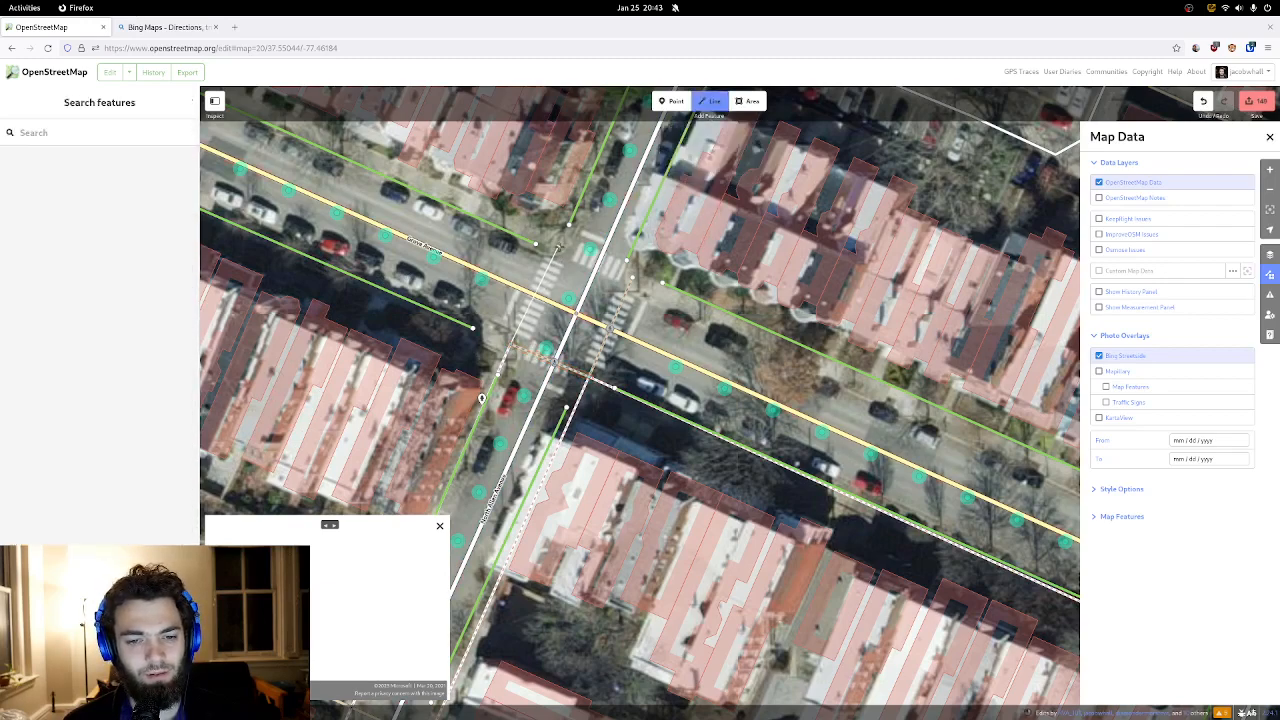
{"action": "left_click", "coordinate": [557, 245]}
{"action": "double_click", "coordinate": [519, 340]}
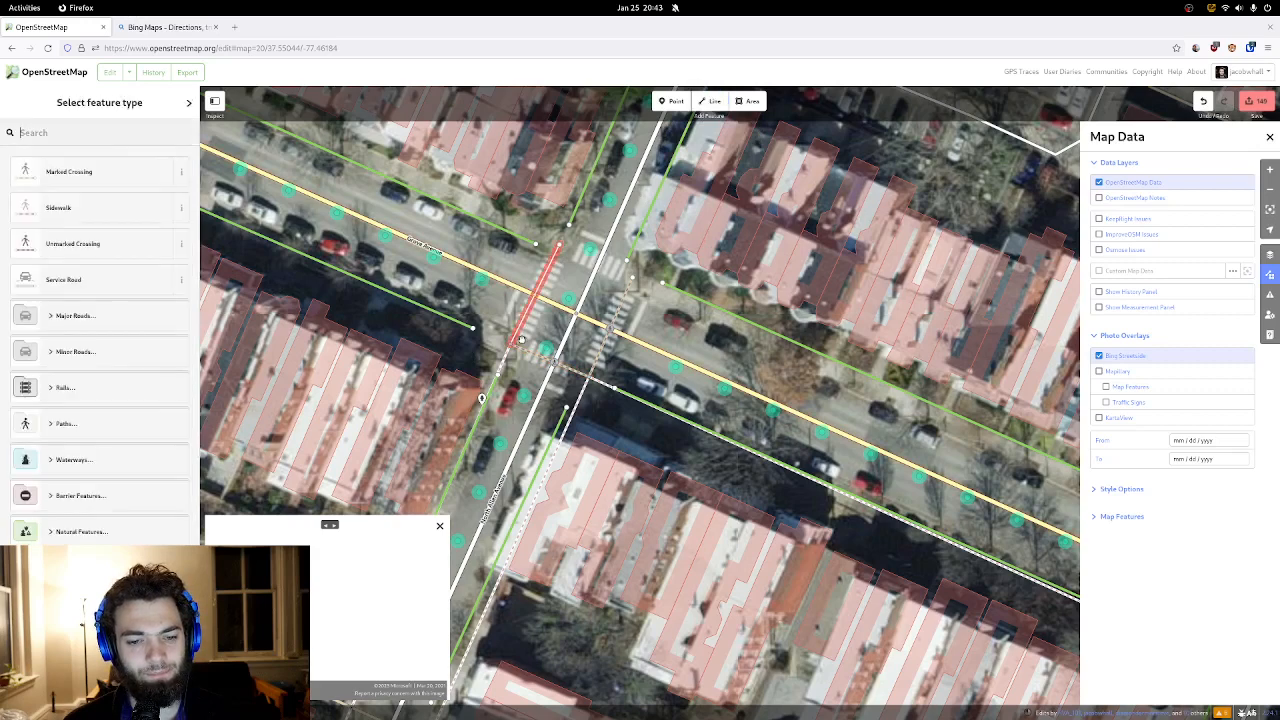
{"action": "key", "text": "Return"}
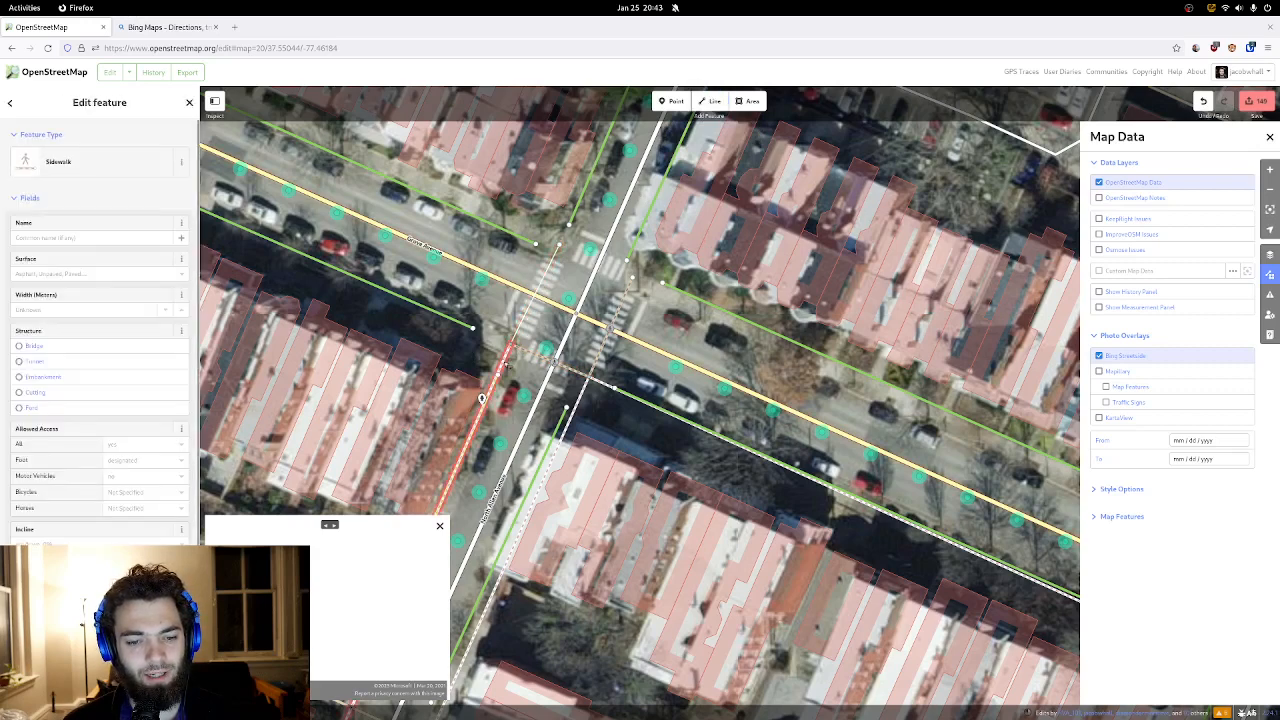
{"action": "key", "text": "Escape"}
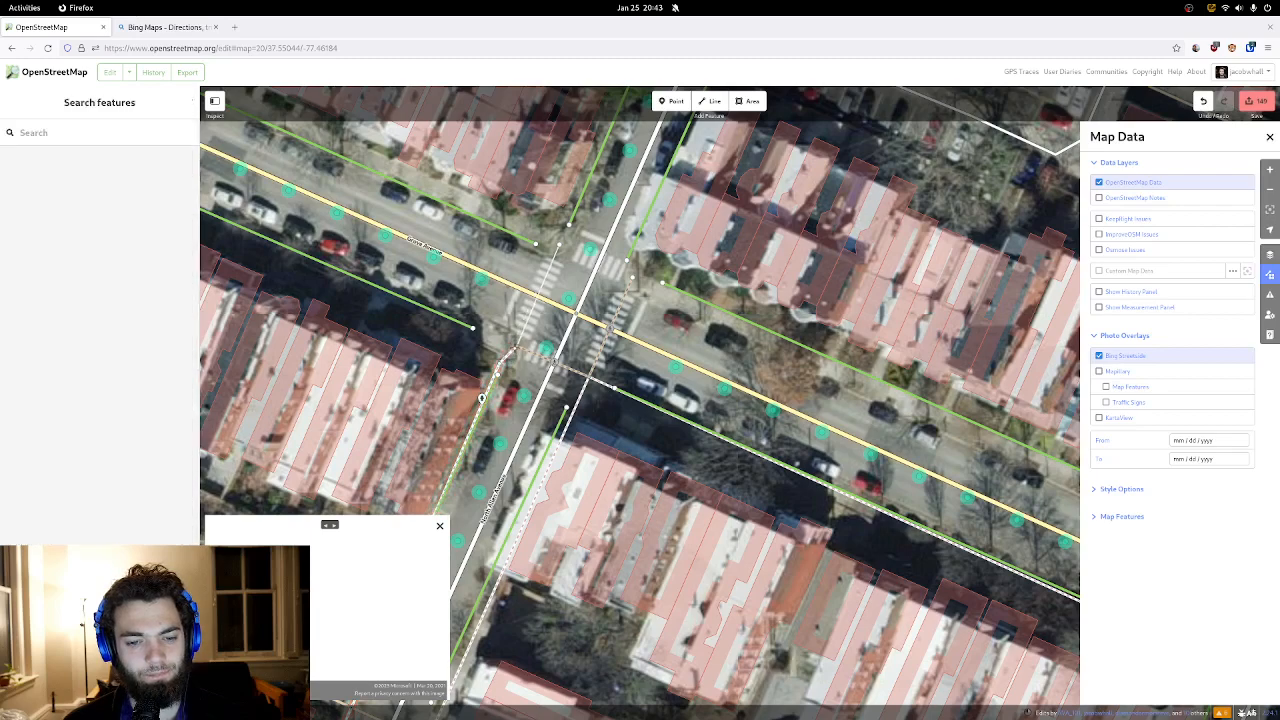
{"action": "left_click", "coordinate": [545, 294]}
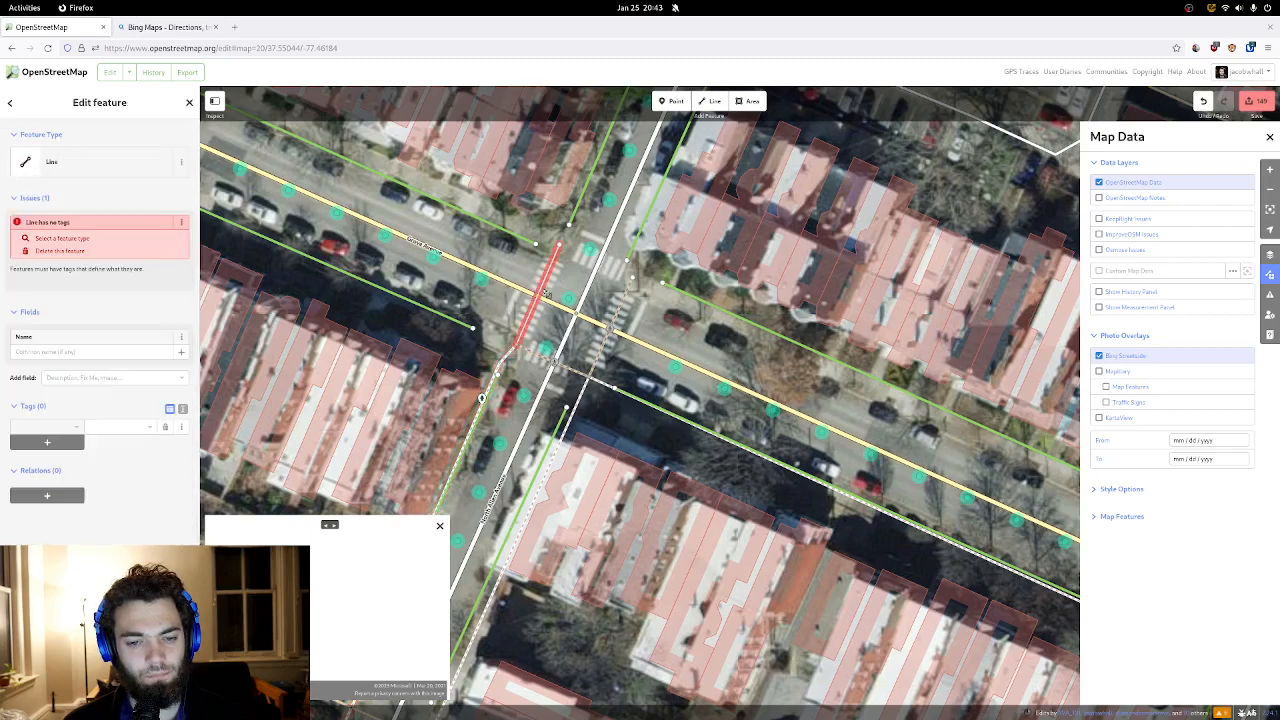
{"action": "key", "text": "Escape"}
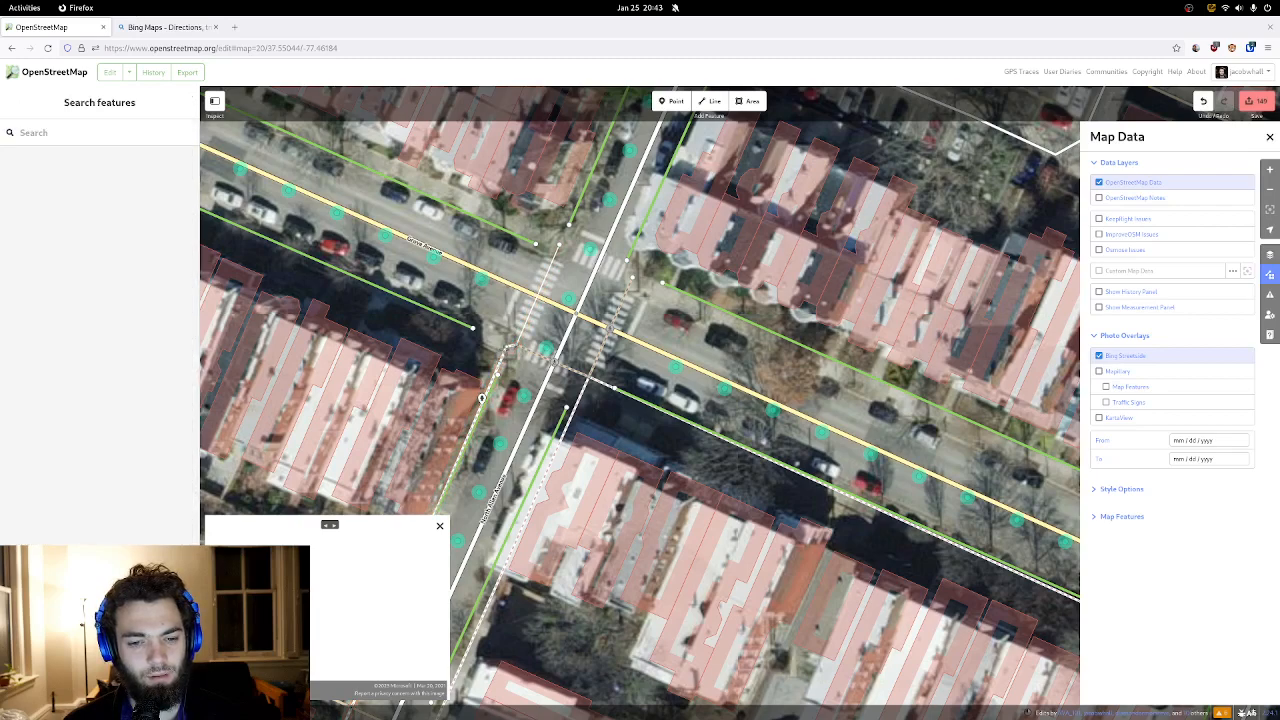
{"action": "left_click", "coordinate": [481, 398]}
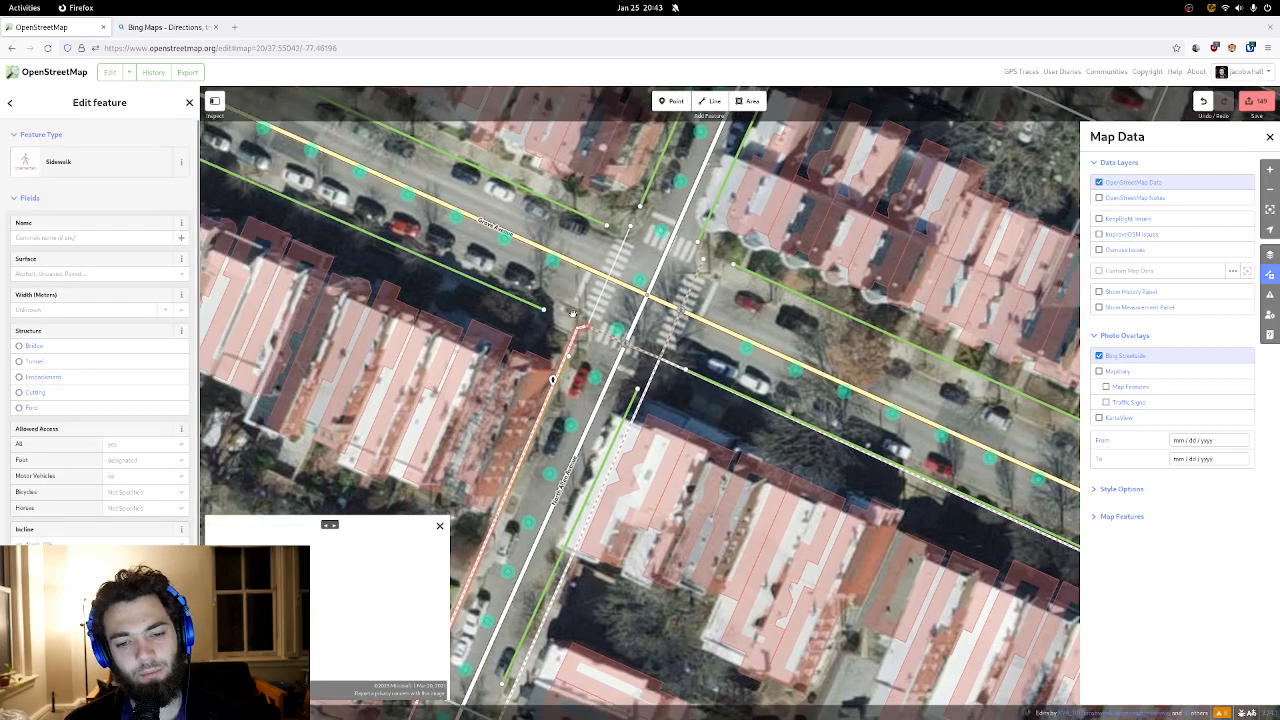
{"action": "left_click", "coordinate": [709, 101]}
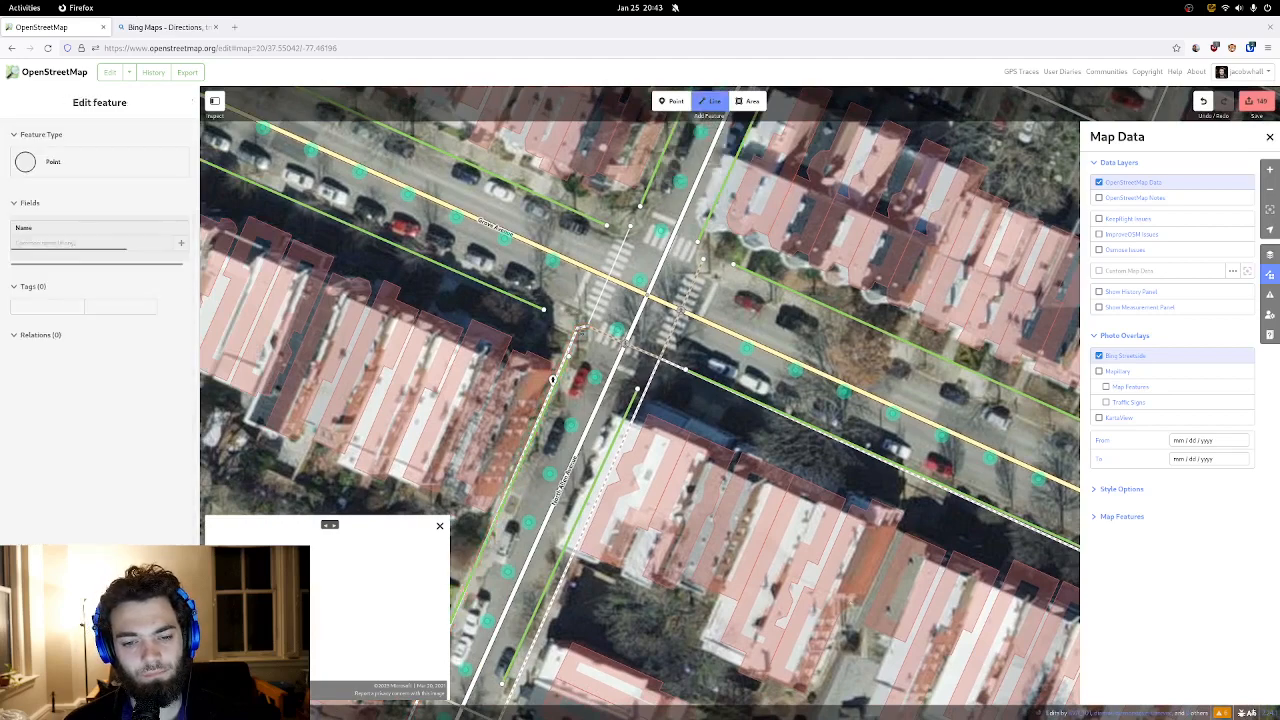
Step: Finish the new line along Grove Avenue from the corner and tag it Sidewalk
{"action": "scroll", "coordinate": [552, 378], "scroll_direction": "down", "scroll_amount": 5}
{"action": "scroll", "coordinate": [582, 243], "scroll_direction": "up", "scroll_amount": 5}
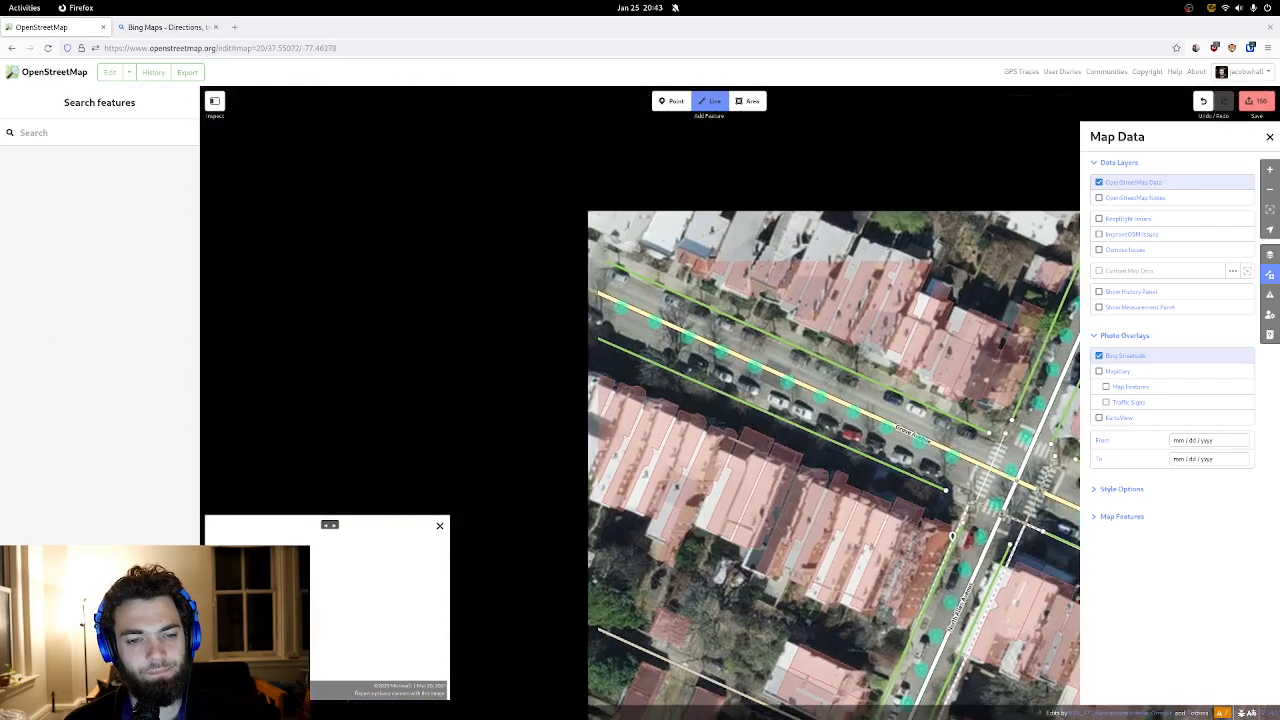
{"action": "scroll", "coordinate": [582, 243], "scroll_direction": "up", "scroll_amount": 5}
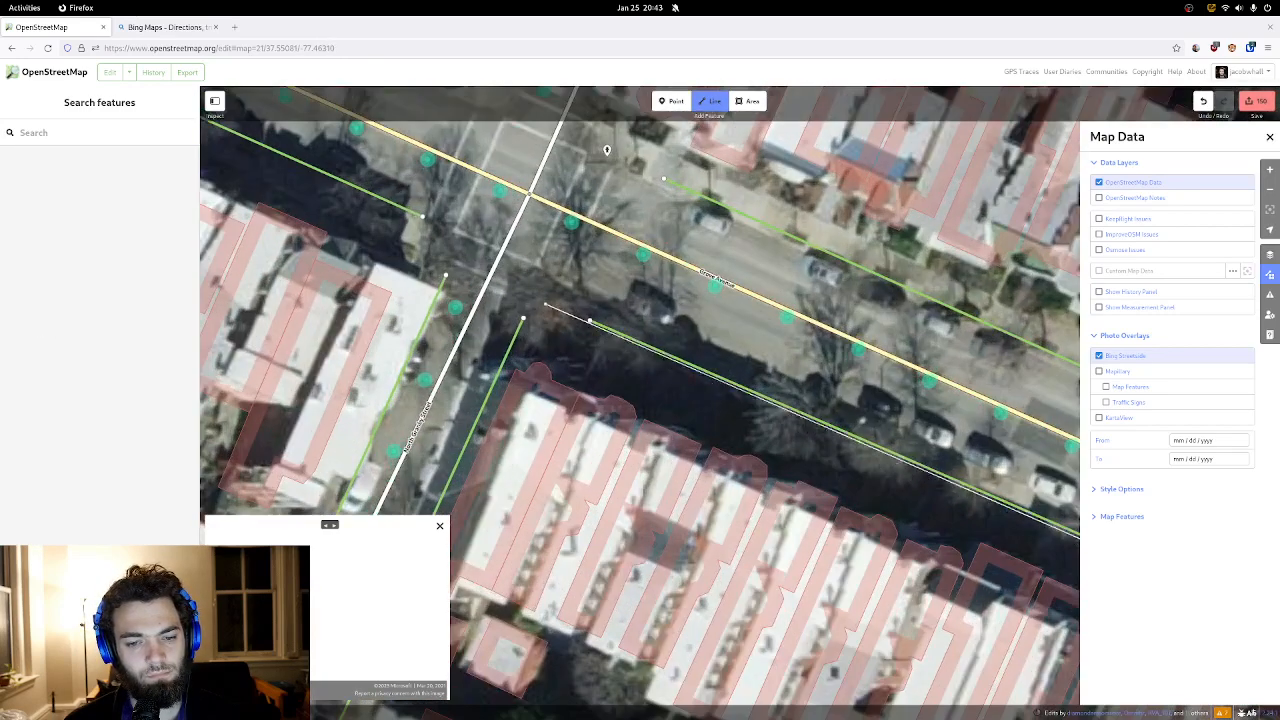
{"action": "left_click", "coordinate": [543, 287]}
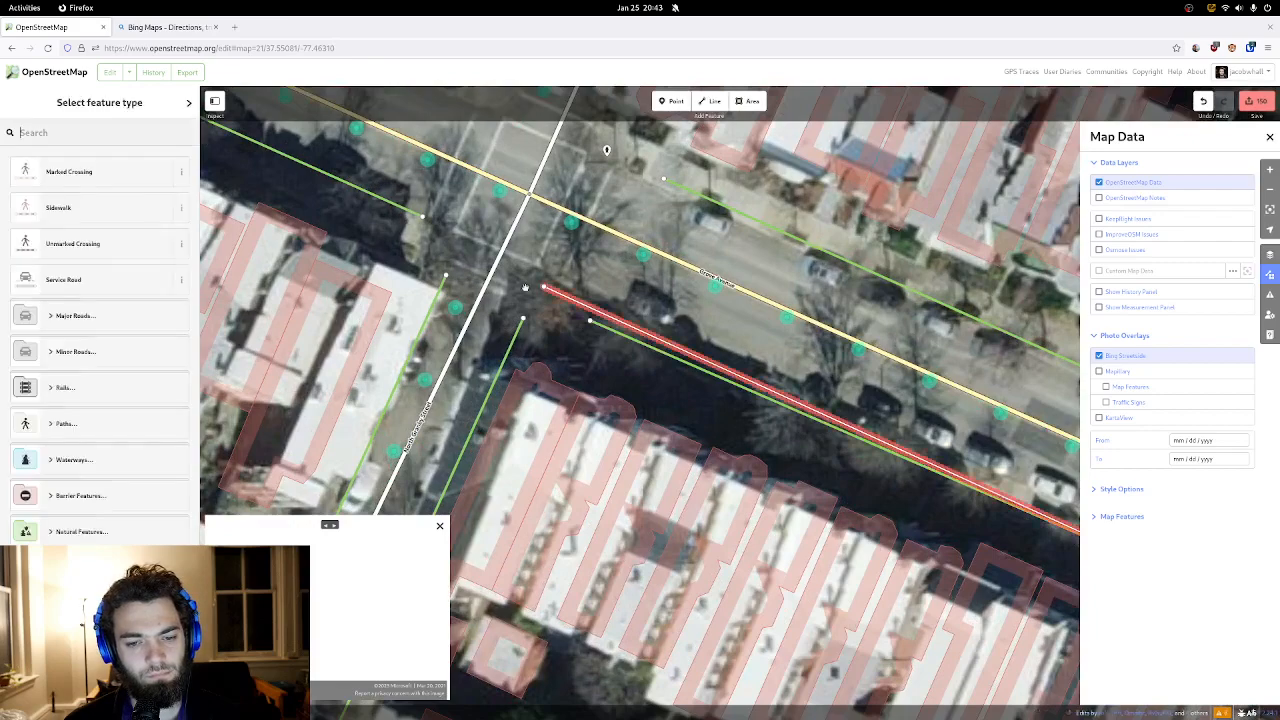
{"action": "left_click", "coordinate": [80, 172]}
Step: Pan east and north-east to the next block and begin a new line there
{"action": "scroll", "coordinate": [477, 250], "scroll_direction": "down", "scroll_amount": 3}
{"action": "left_click_drag", "start_coordinate": [477, 250], "coordinate": [300, 200]}
{"action": "left_click_drag", "start_coordinate": [650, 340], "coordinate": [479, 297]}
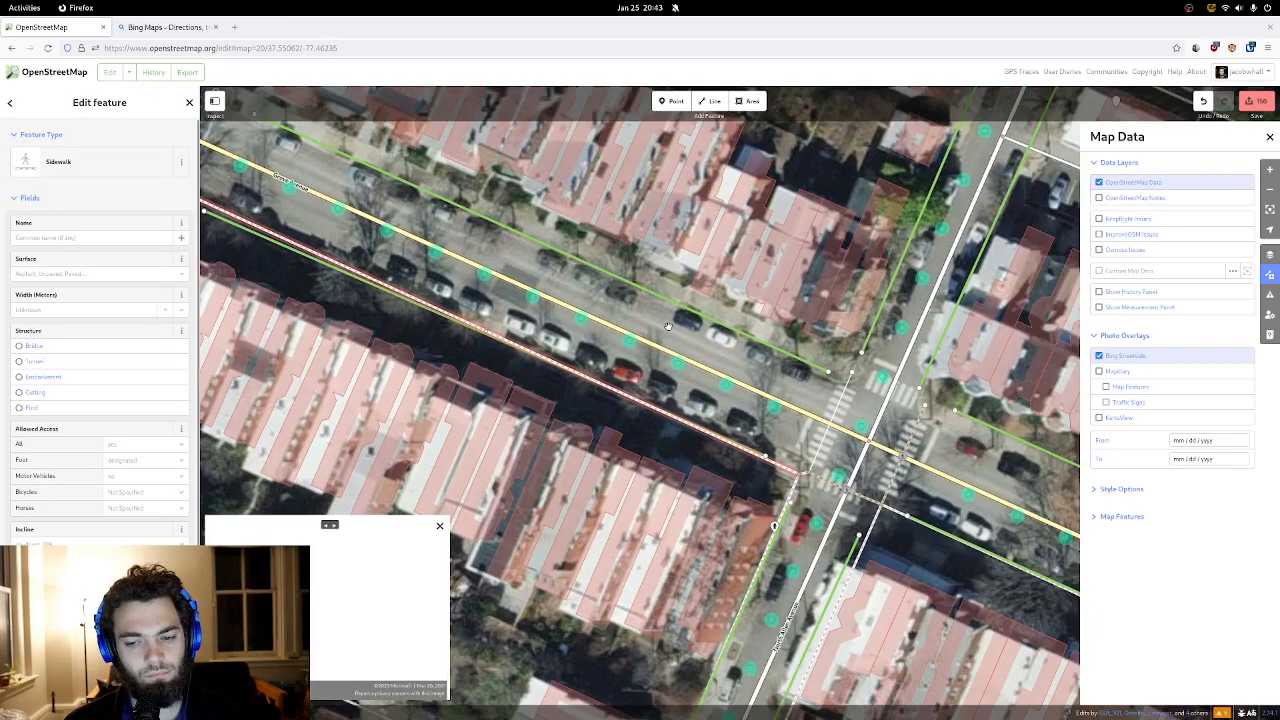
{"action": "left_click_drag", "start_coordinate": [770, 368], "coordinate": [507, 330]}
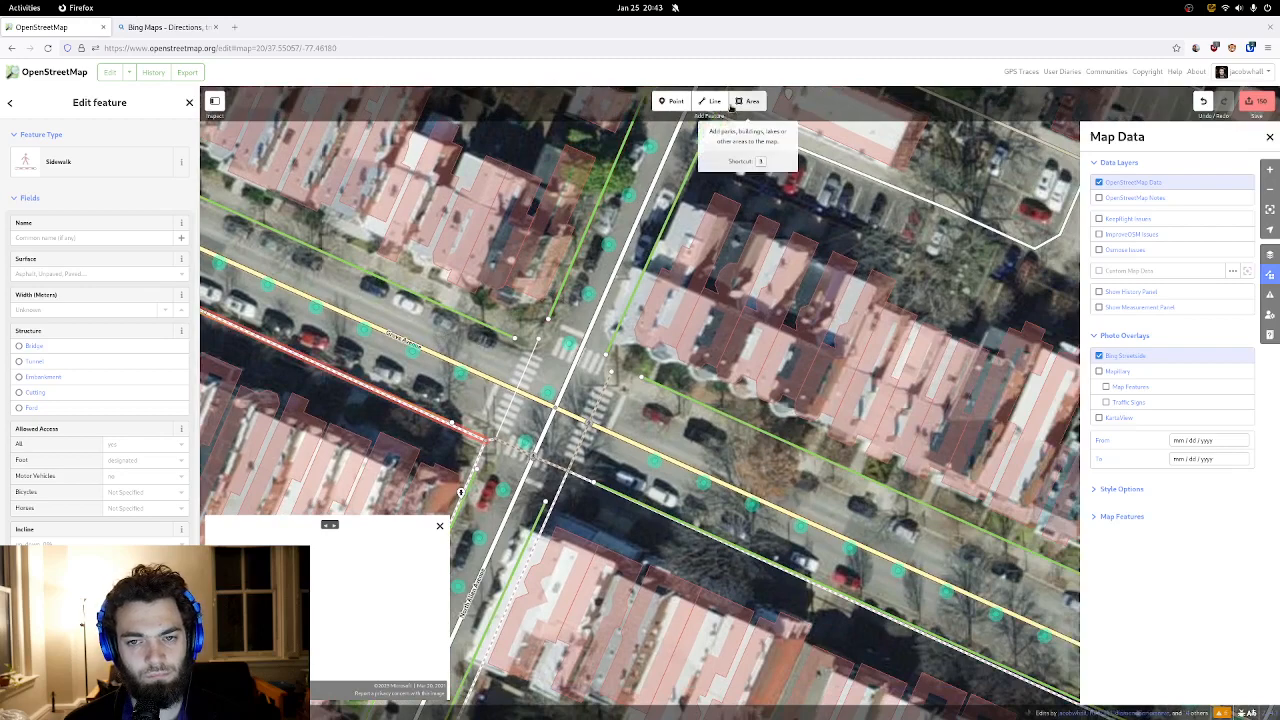
{"action": "left_click", "coordinate": [711, 101]}
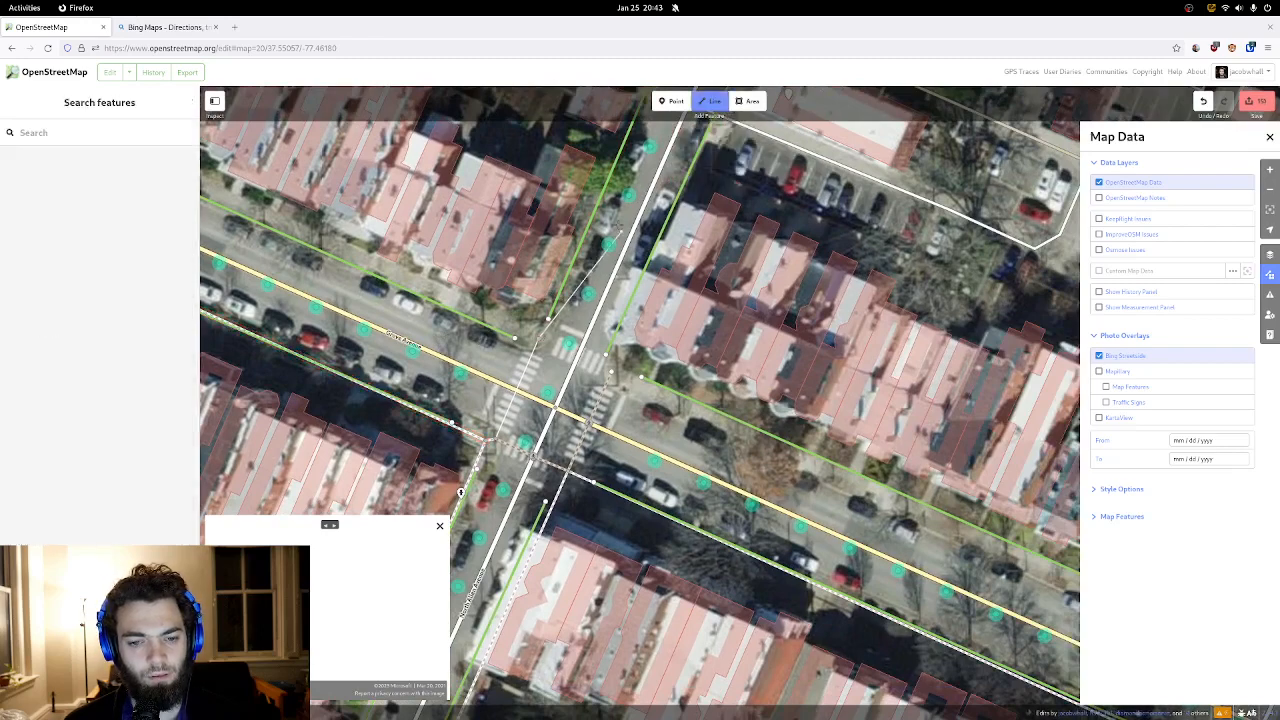
{"action": "left_click_drag", "start_coordinate": [460, 492], "coordinate": [365, 715]}
{"action": "left_click_drag", "start_coordinate": [560, 300], "coordinate": [450, 650]}
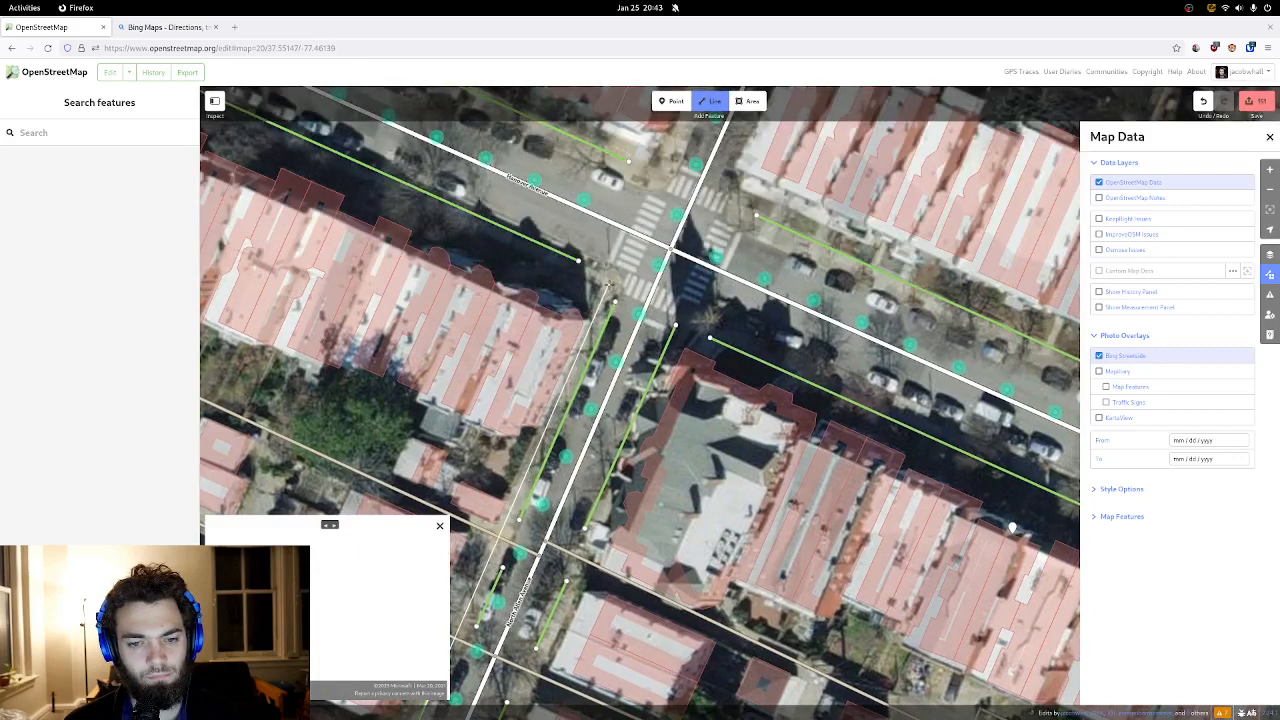
Step: Finish the new line beside North Allen Avenue as a Sidewalk, undoing and redoing two edits
{"action": "double_click", "coordinate": [450, 648]}
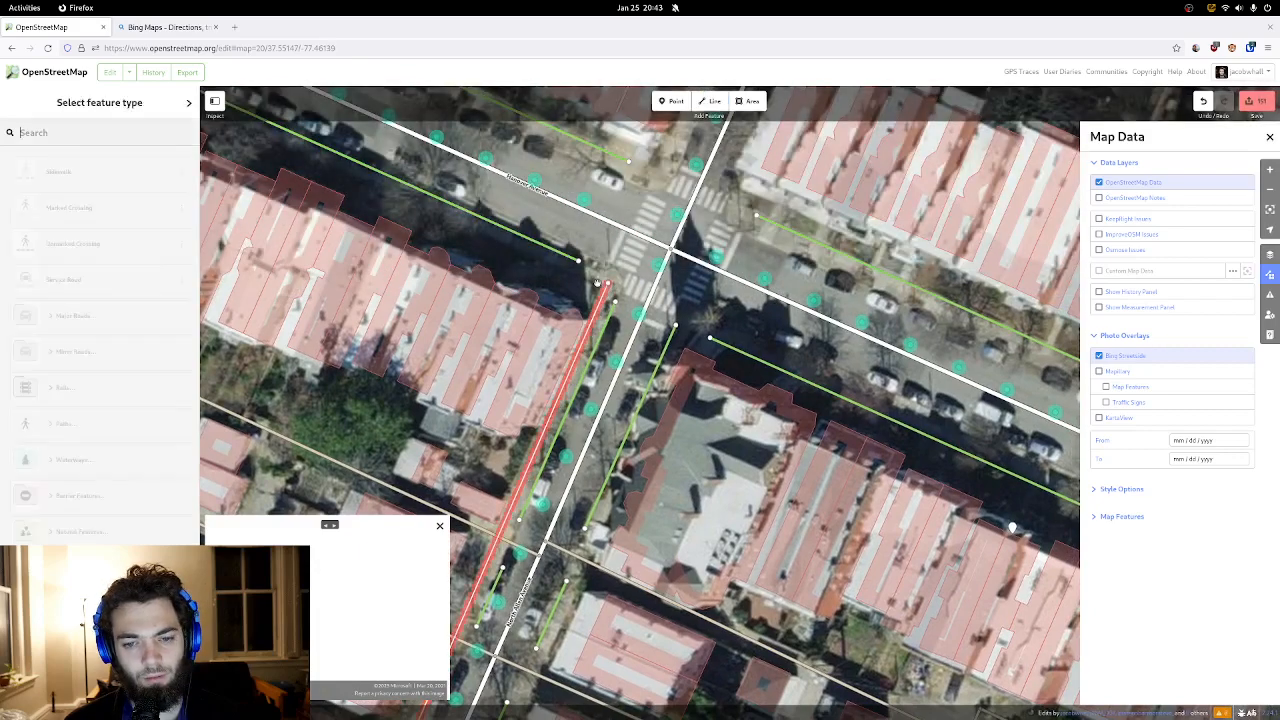
{"action": "left_click", "coordinate": [110, 171]}
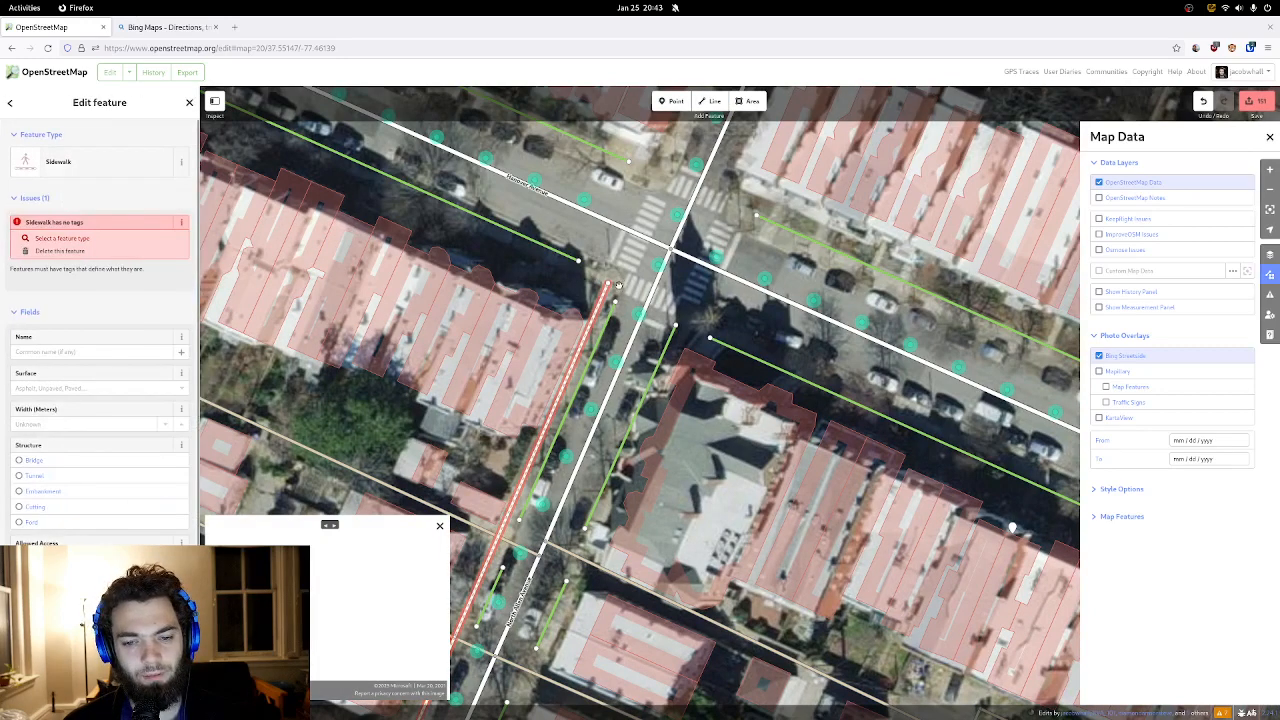
{"action": "key", "text": "ctrl+z"}
{"action": "key", "text": "ctrl+z"}
{"action": "key", "text": "ctrl+z"}
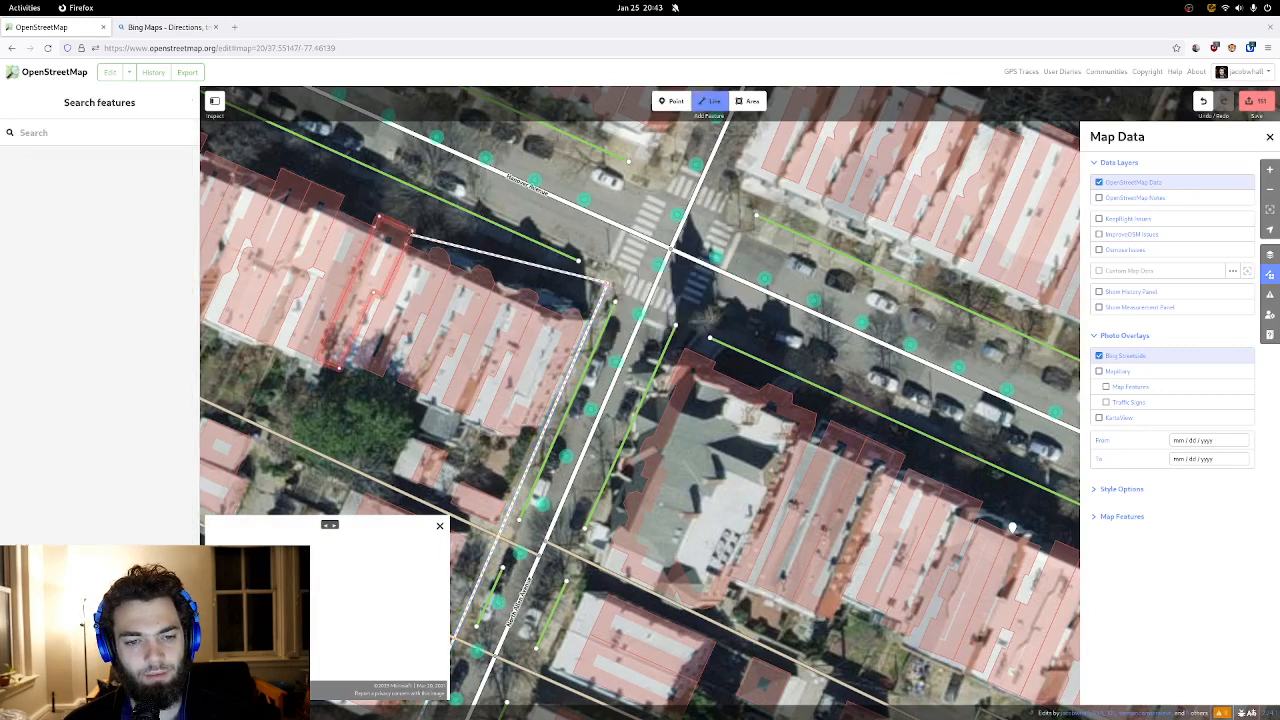
{"action": "key", "text": "ctrl+z"}
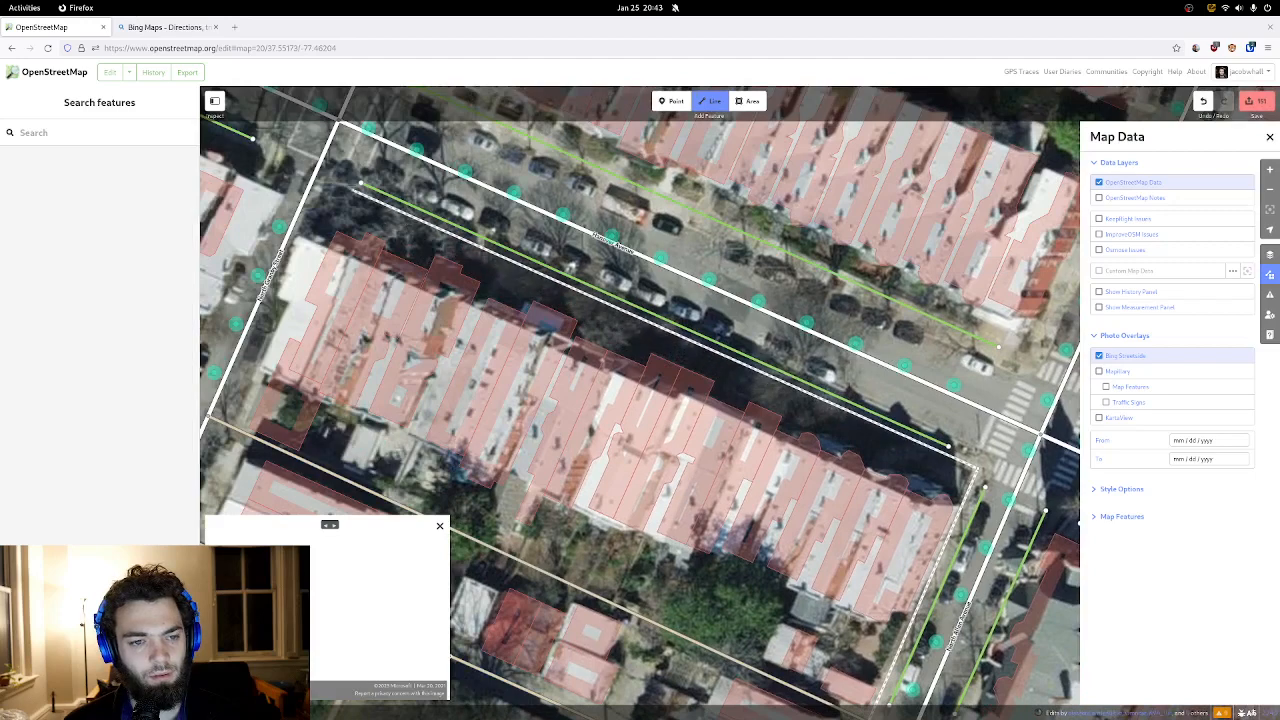
{"action": "key", "text": "ctrl+shift+z"}
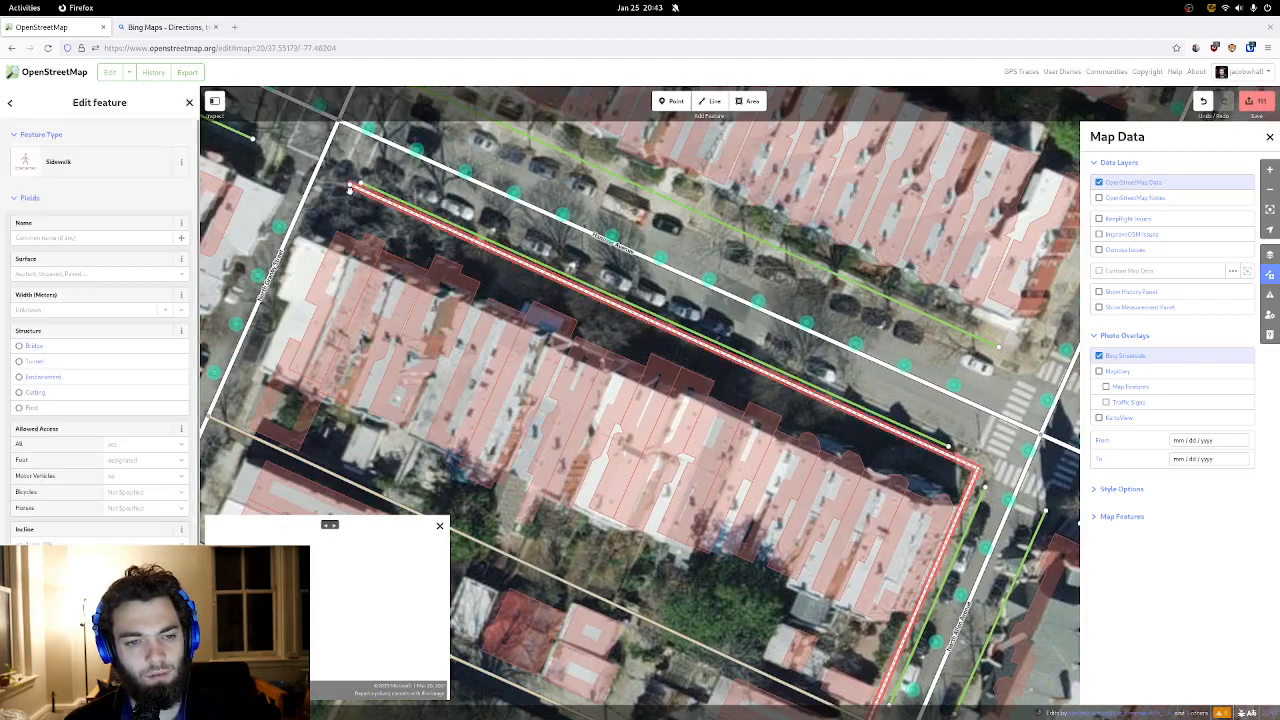
{"action": "key", "text": "ctrl+shift+z"}
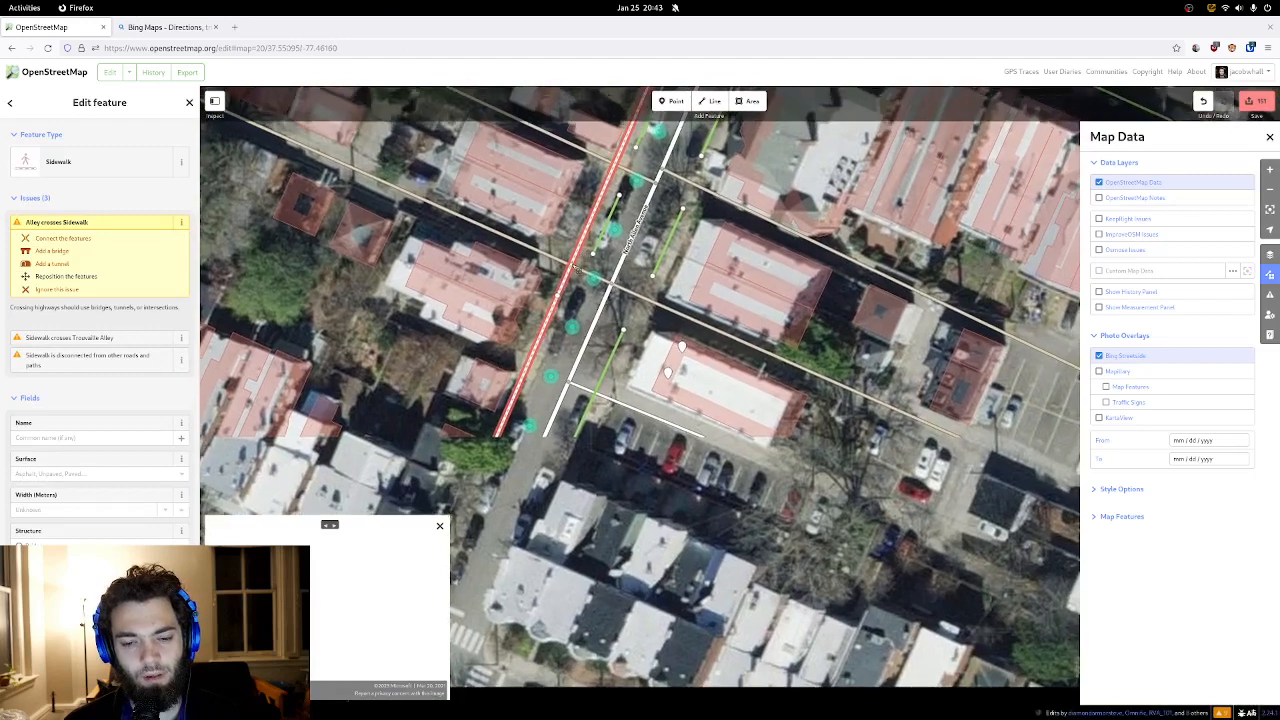
Step: Pan along the sidewalk toward the Grove Avenue crossing to check it, then deselect
{"action": "left_click_drag", "start_coordinate": [575, 267], "coordinate": [936, 332]}
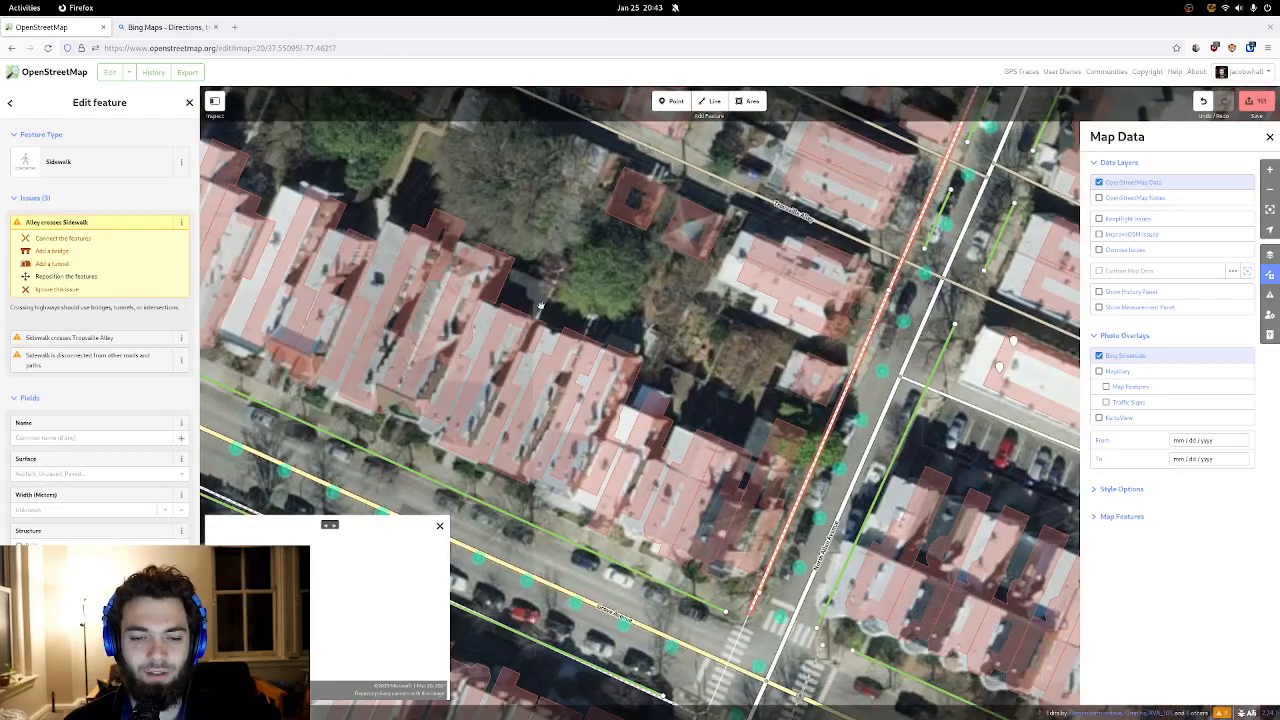
{"action": "left_click_drag", "start_coordinate": [420, 250], "coordinate": [862, 376]}
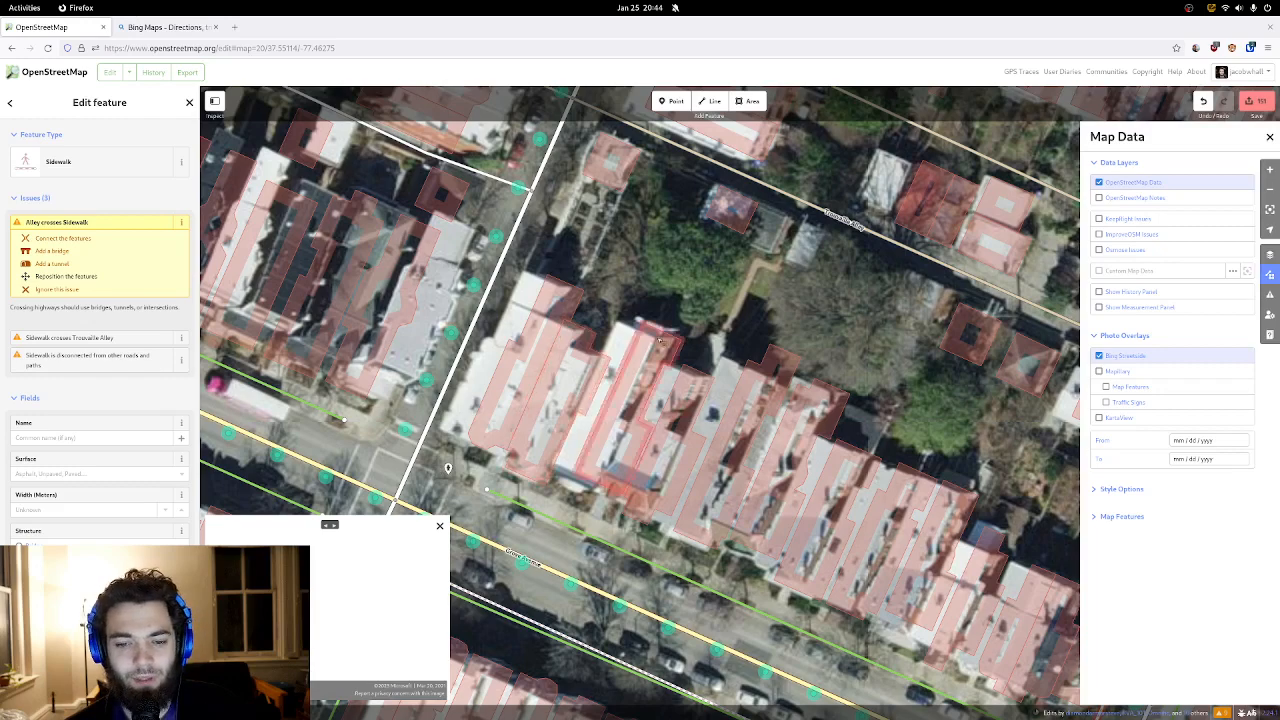
{"action": "left_click_drag", "start_coordinate": [667, 348], "coordinate": [615, 318]}
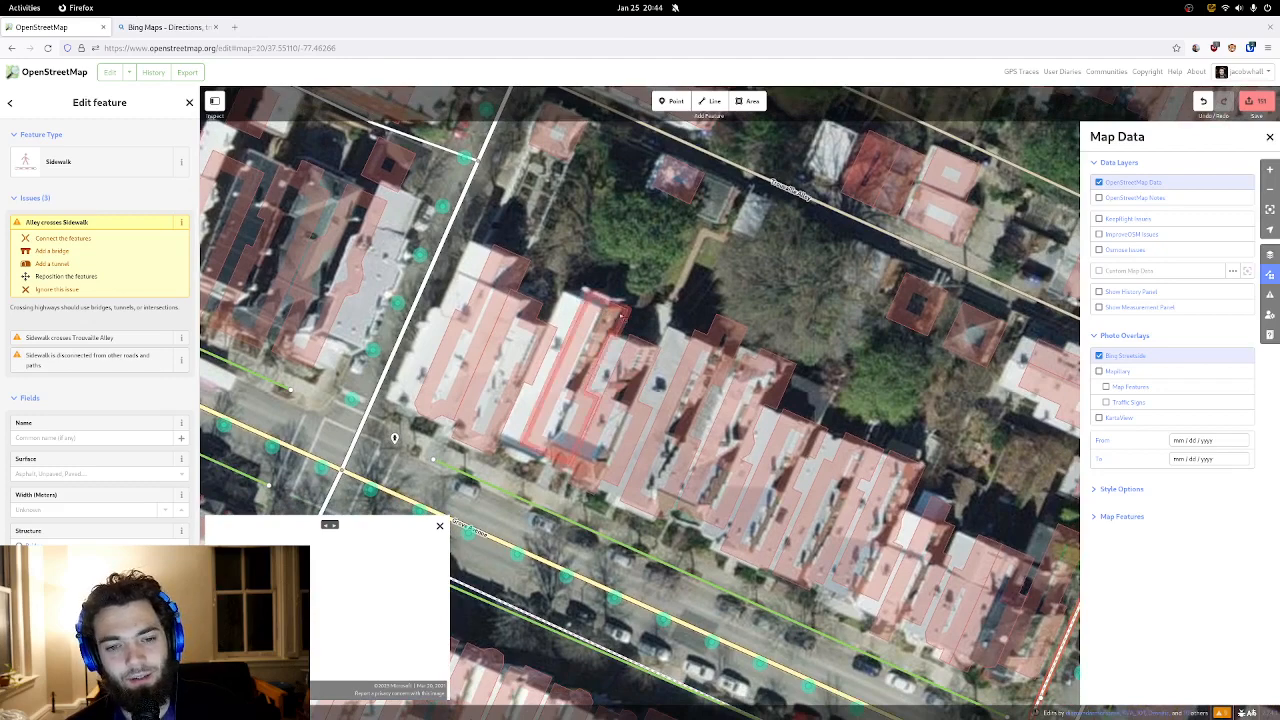
{"action": "left_click_drag", "start_coordinate": [624, 322], "coordinate": [370, 345]}
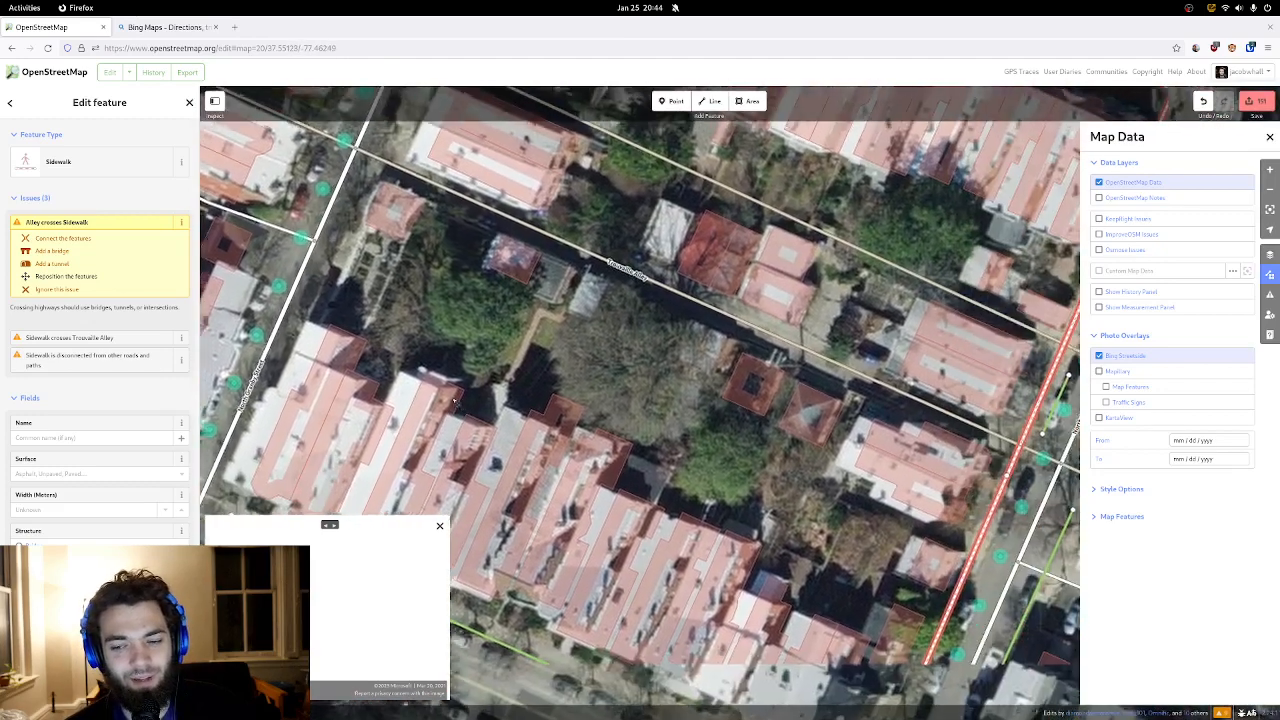
{"action": "left_click_drag", "start_coordinate": [894, 530], "coordinate": [814, 485]}
{"action": "left_click_drag", "start_coordinate": [717, 667], "coordinate": [607, 452]}
{"action": "left_click", "coordinate": [601, 467]}
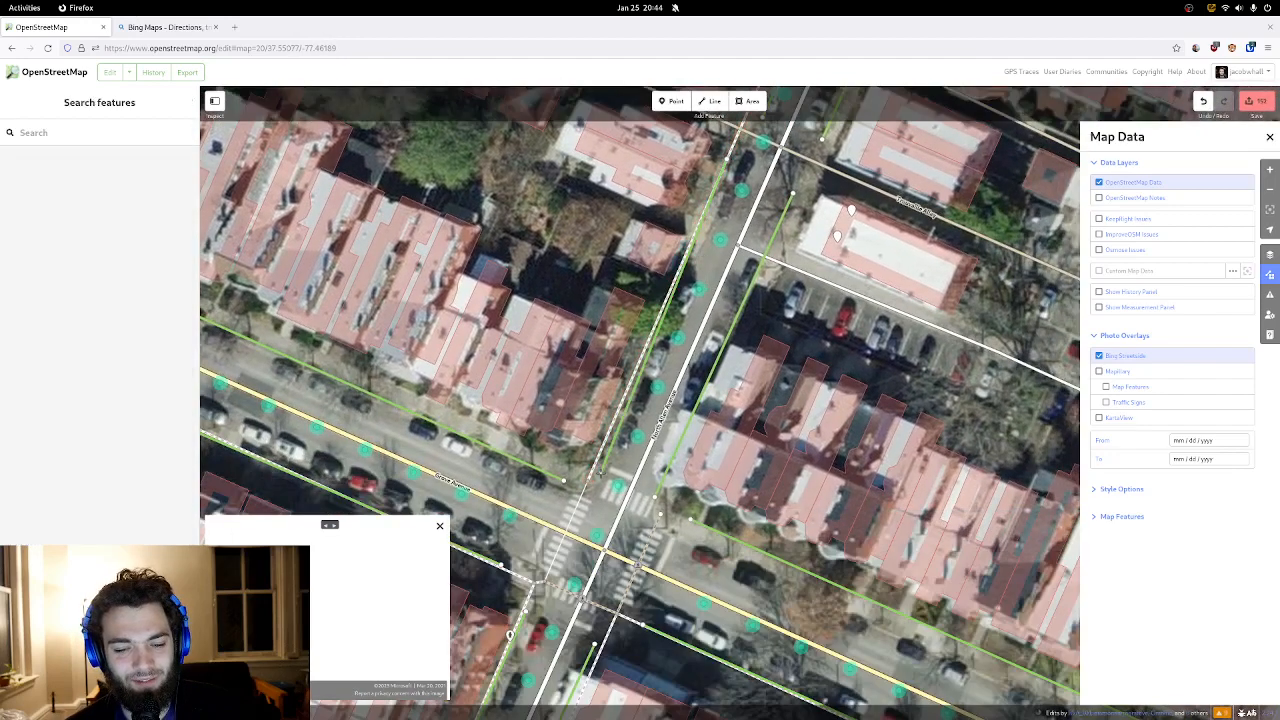
Step: Retag the sidewalk section crossing Grove Avenue as a Marked Crossing
{"action": "left_click", "coordinate": [601, 467]}
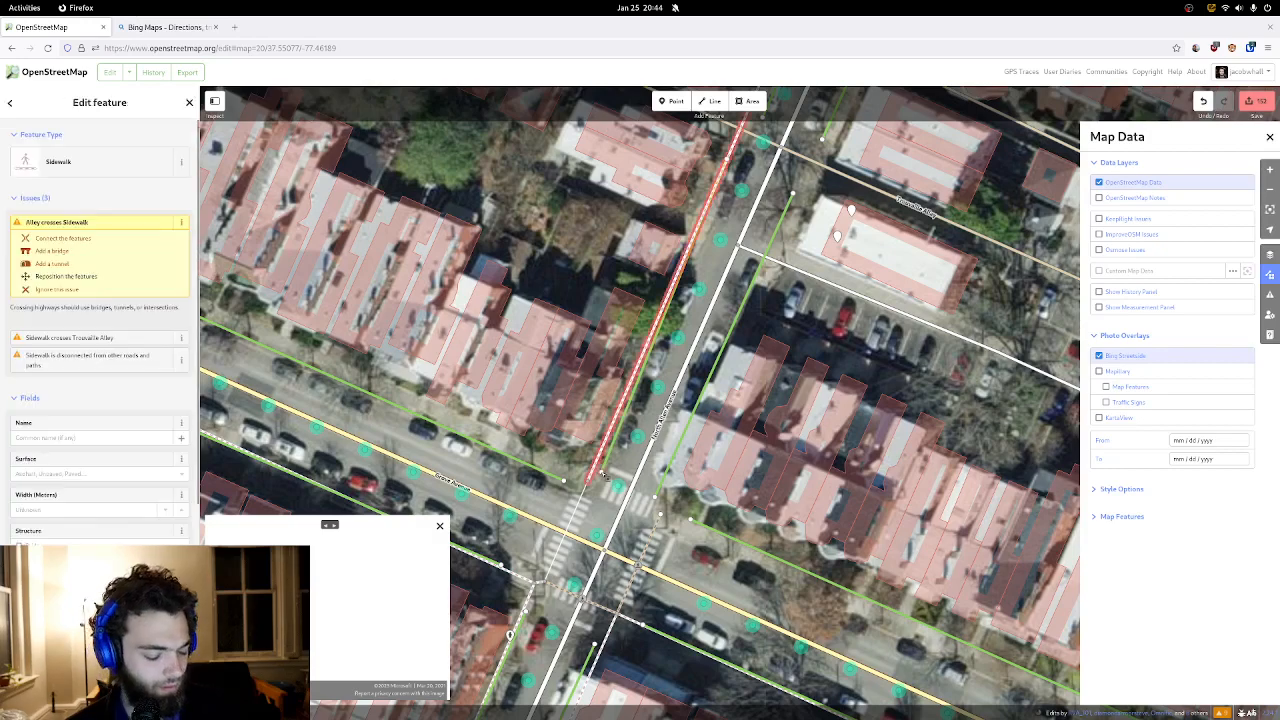
{"action": "left_click_drag", "start_coordinate": [609, 469], "coordinate": [604, 457]}
{"action": "scroll", "coordinate": [604, 457], "scroll_direction": "up", "scroll_amount": 3}
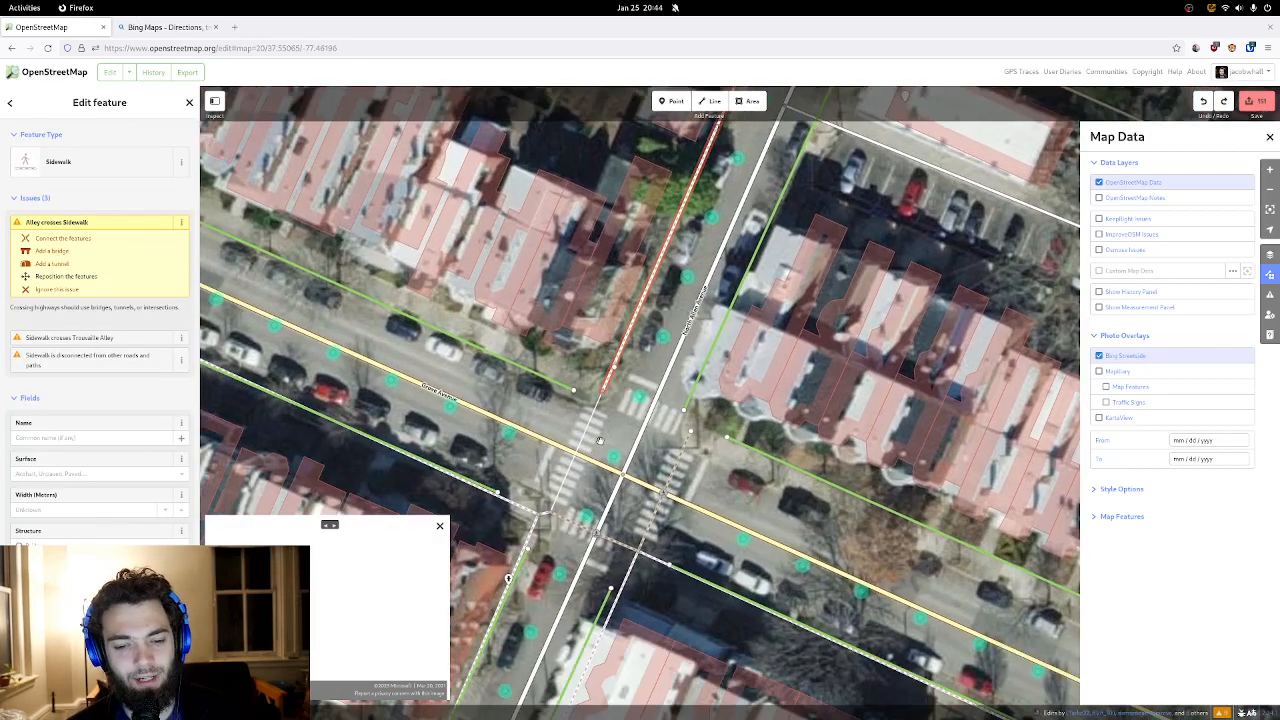
{"action": "left_click", "coordinate": [580, 432]}
{"action": "left_click", "coordinate": [95, 163]}
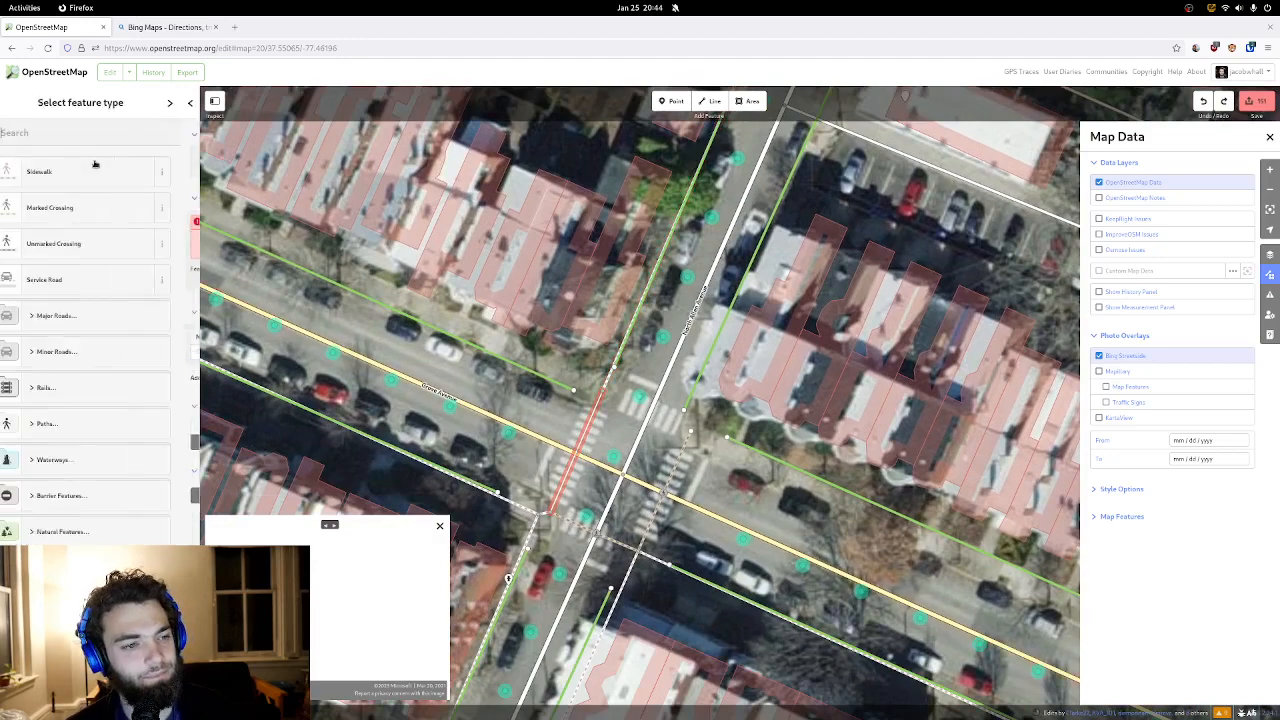
{"action": "left_click", "coordinate": [100, 205]}
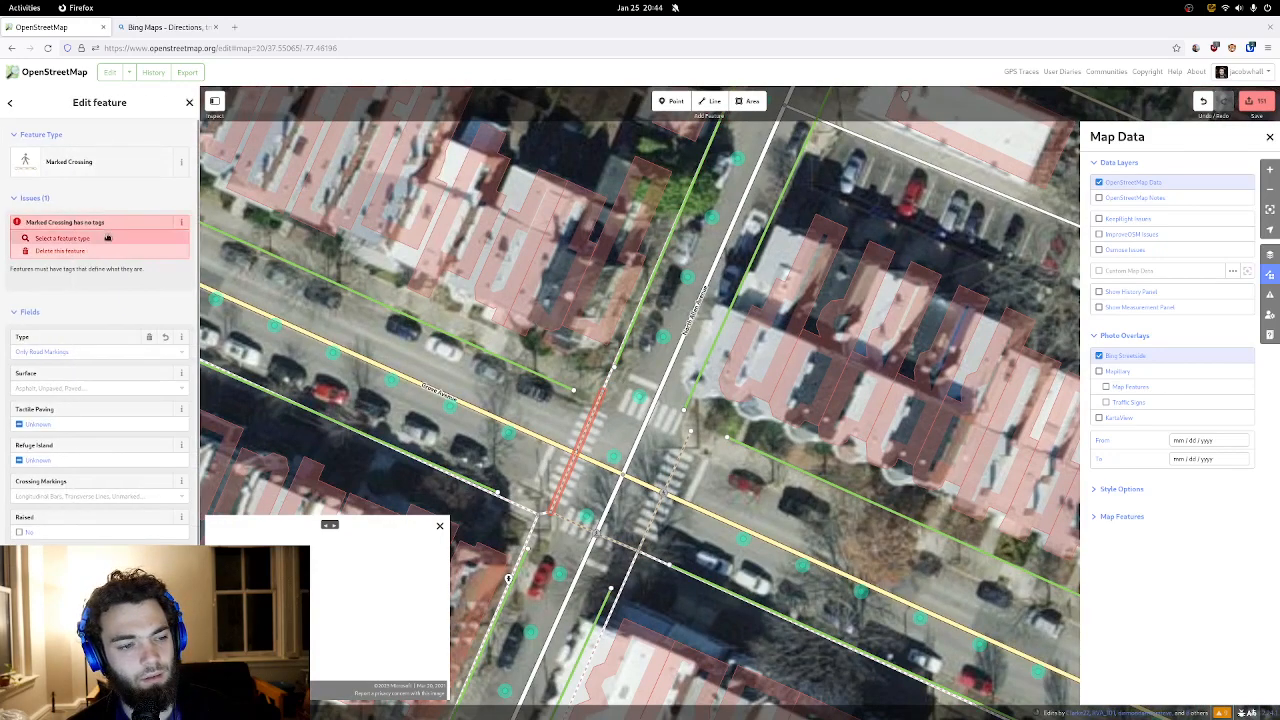
Step: Draw a Marked Crossing across North Allen Avenue and connect it to the road
{"action": "left_click", "coordinate": [714, 101]}
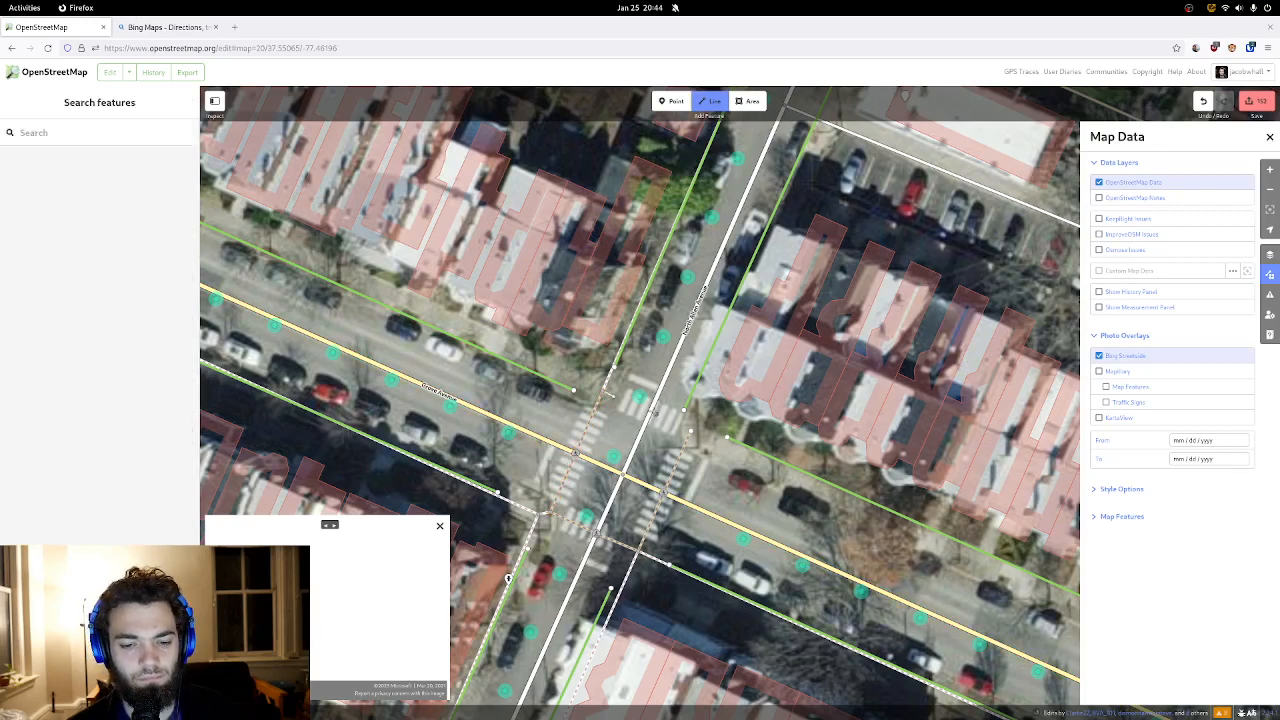
{"action": "double_click", "coordinate": [691, 432]}
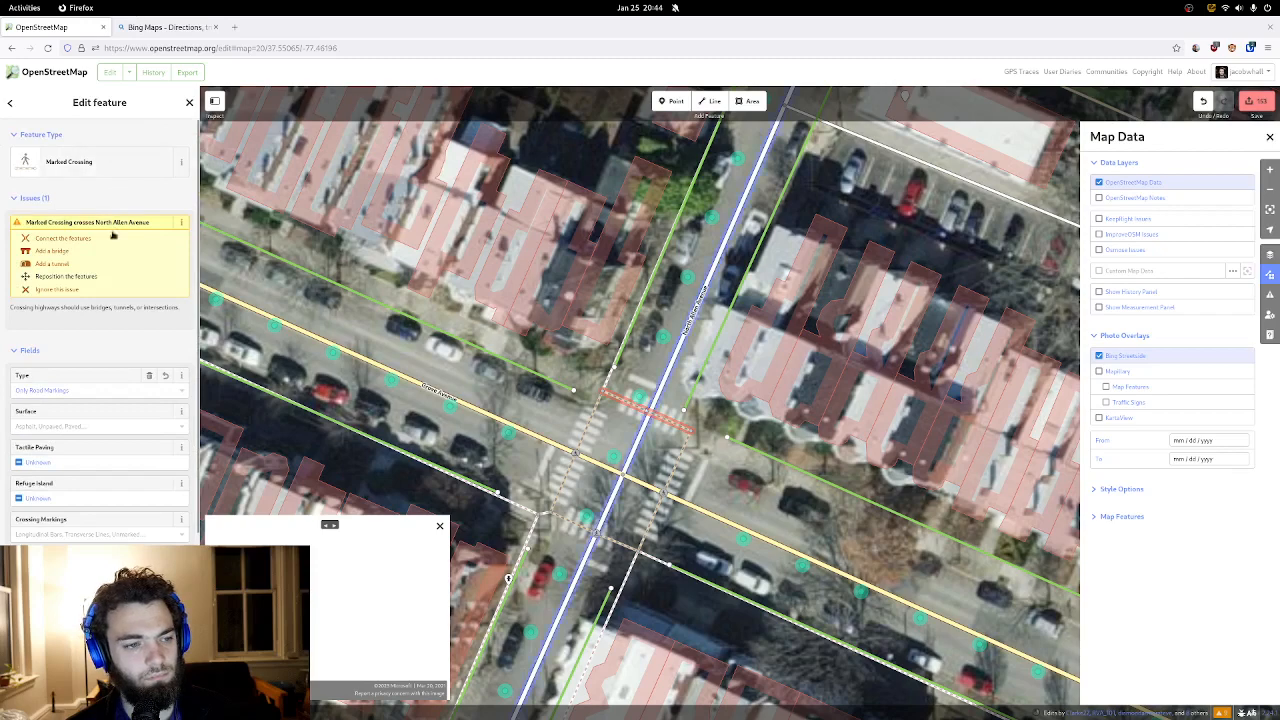
{"action": "left_click", "coordinate": [113, 238]}
{"action": "left_click", "coordinate": [709, 101]}
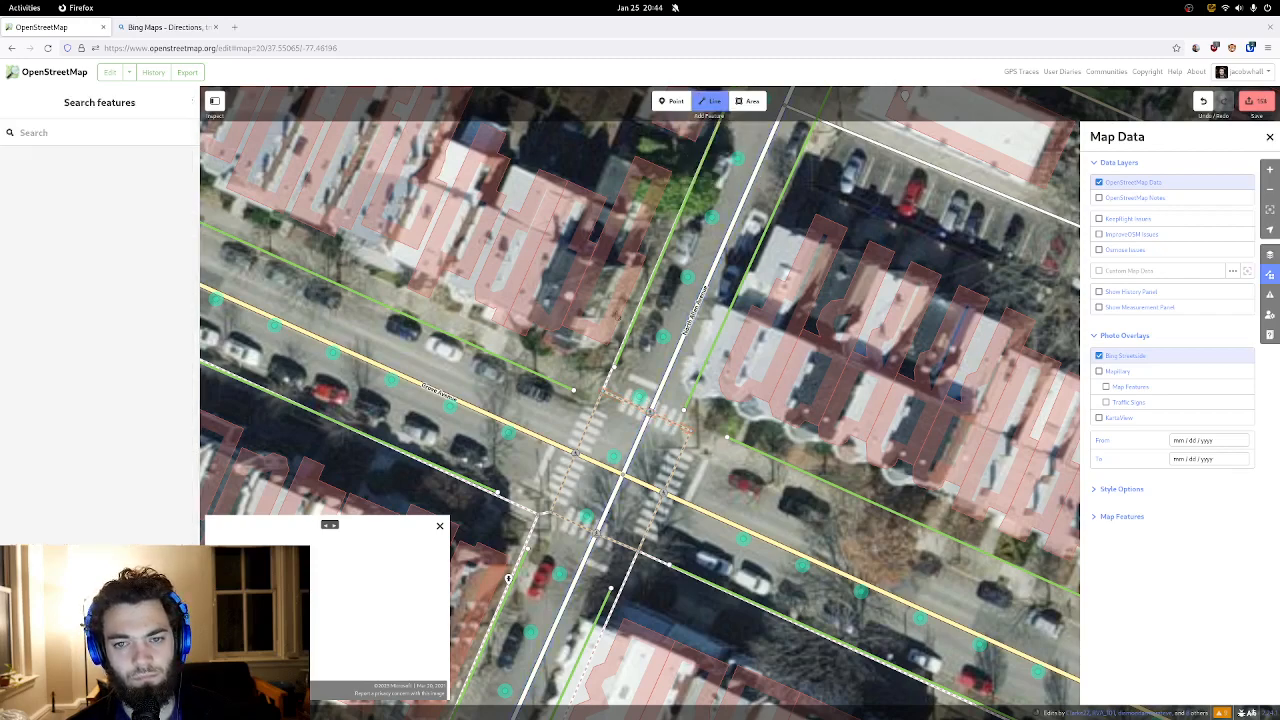
{"action": "left_click", "coordinate": [602, 389]}
Step: Extend a new line along Grove Avenue to the next intersection and tag it Sidewalk
{"action": "left_click_drag", "start_coordinate": [354, 270], "coordinate": [769, 427]}
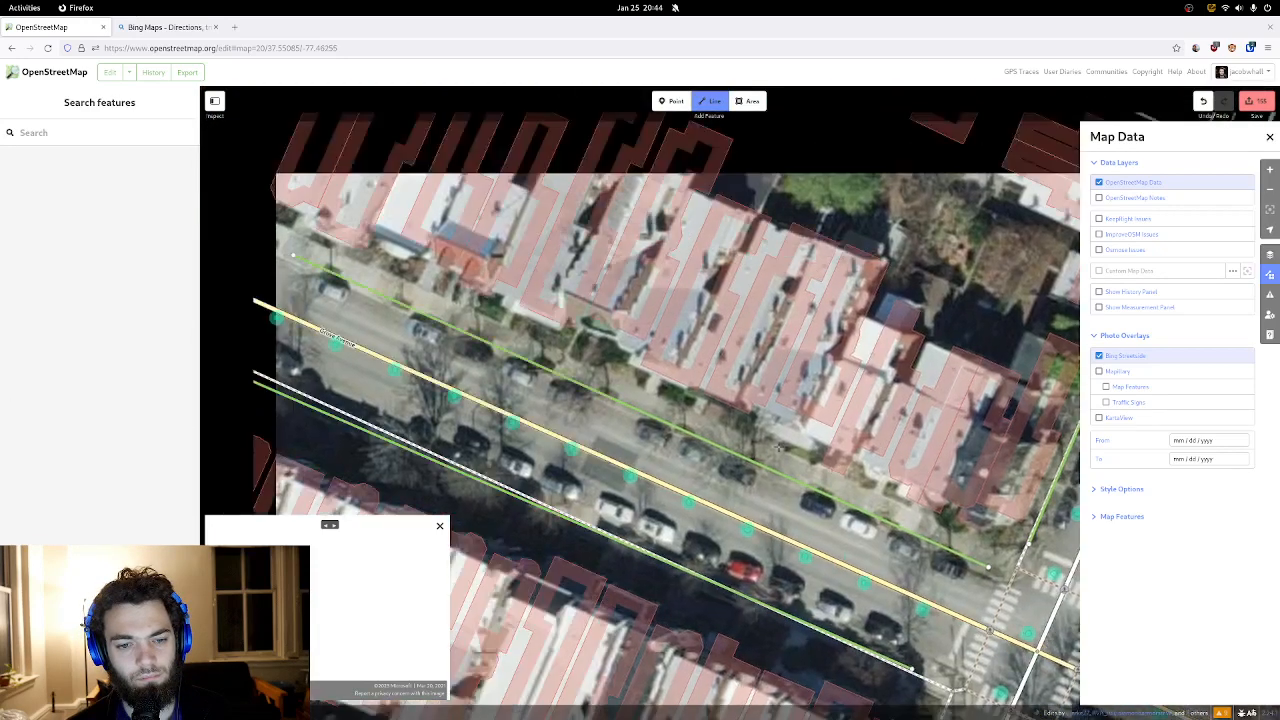
{"action": "left_click_drag", "start_coordinate": [265, 216], "coordinate": [444, 273]}
{"action": "left_click", "coordinate": [443, 284]}
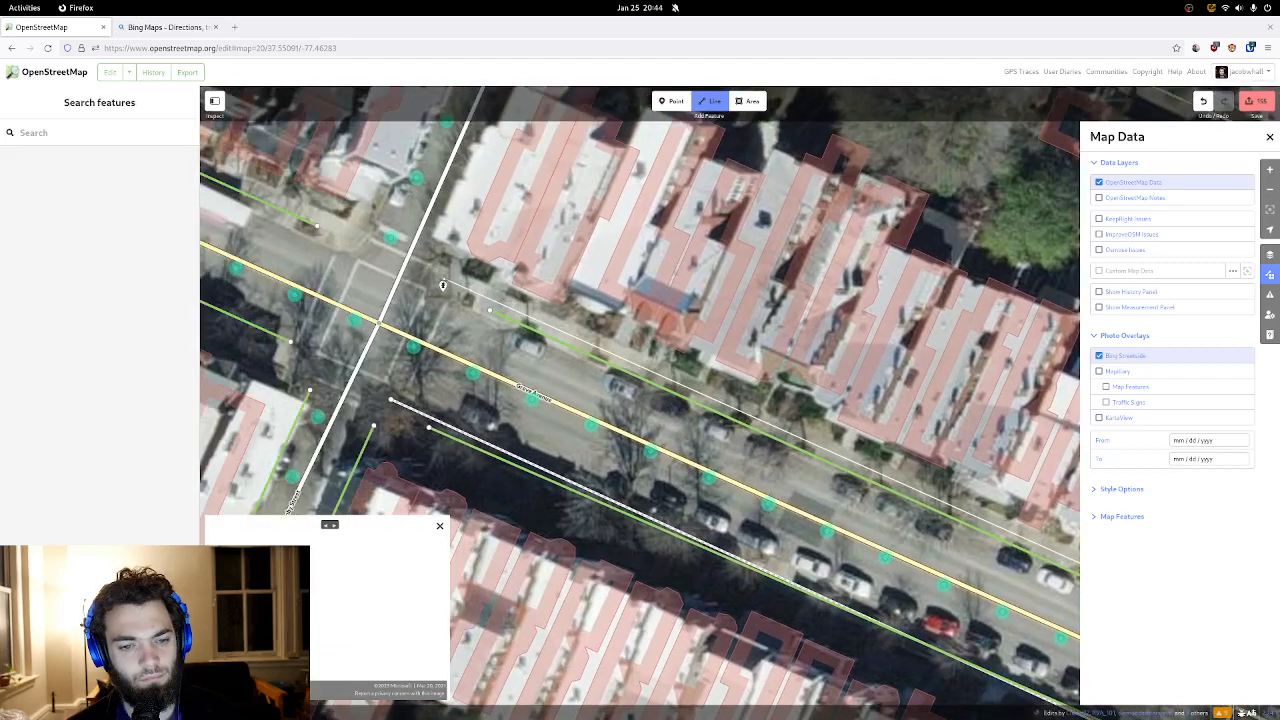
{"action": "scroll", "coordinate": [443, 284], "scroll_direction": "up", "scroll_amount": 3}
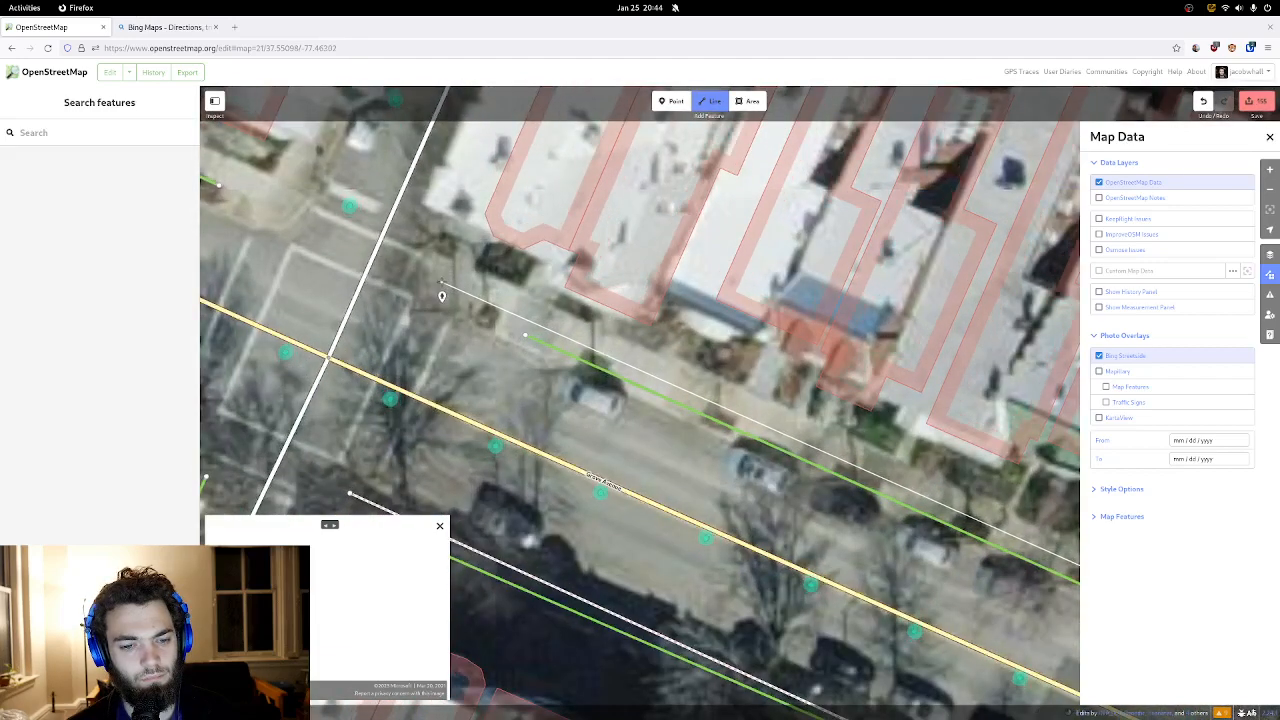
{"action": "left_click", "coordinate": [441, 283]}
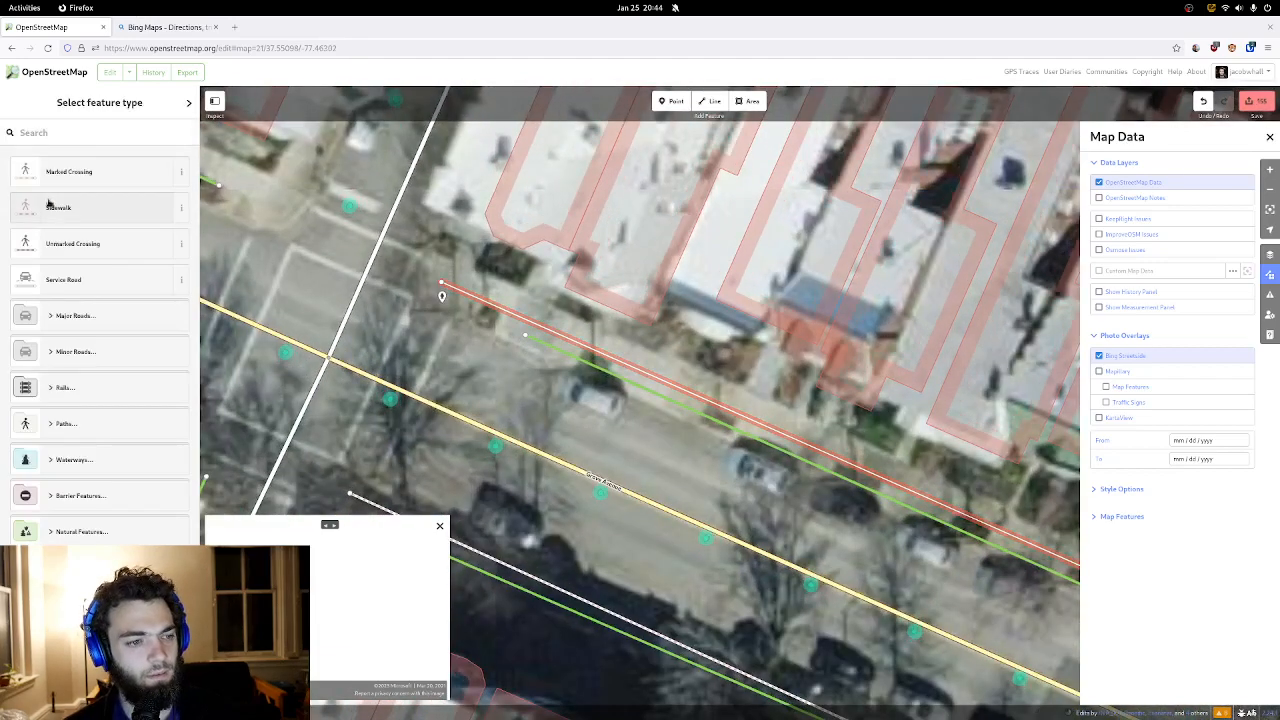
{"action": "left_click", "coordinate": [48, 203]}
Step: Draw a Marked Crossing from the new sidewalk's end to the opposite sidewalk endpoint
{"action": "scroll", "coordinate": [570, 392], "scroll_direction": "down", "scroll_amount": 3}
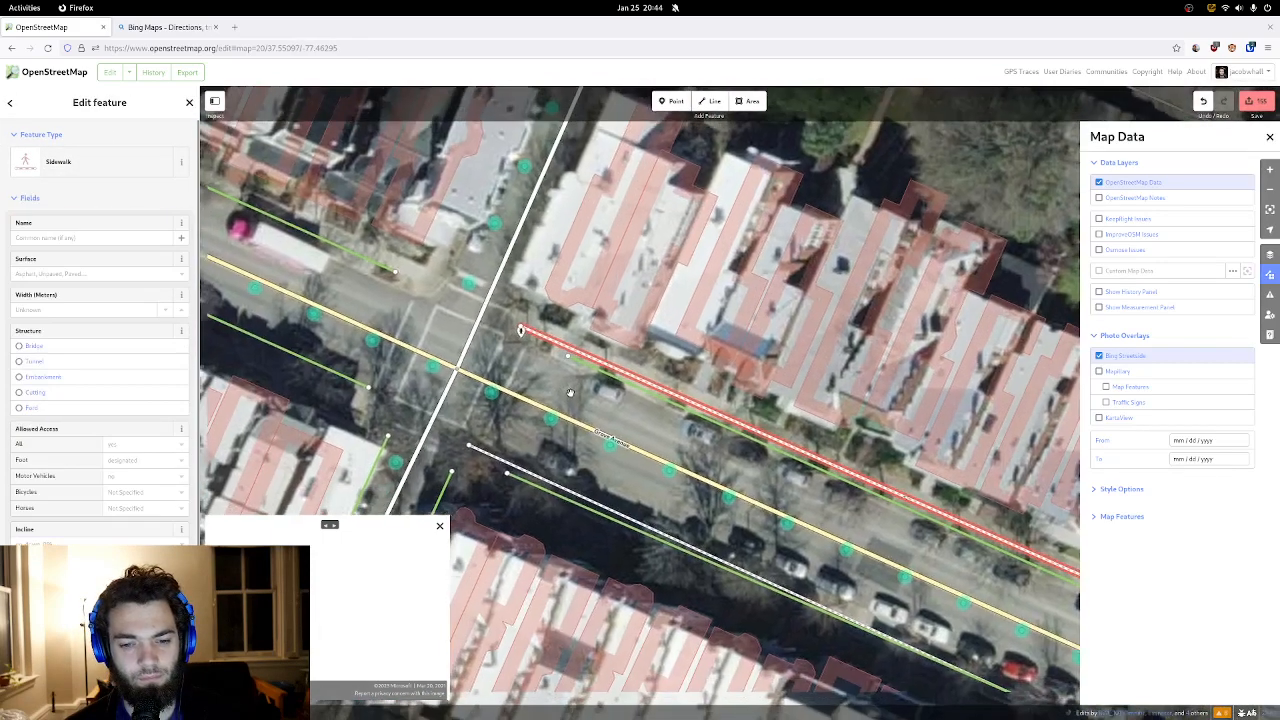
{"action": "left_click_drag", "start_coordinate": [570, 392], "coordinate": [703, 392]}
{"action": "scroll", "coordinate": [690, 396], "scroll_direction": "up", "scroll_amount": 3}
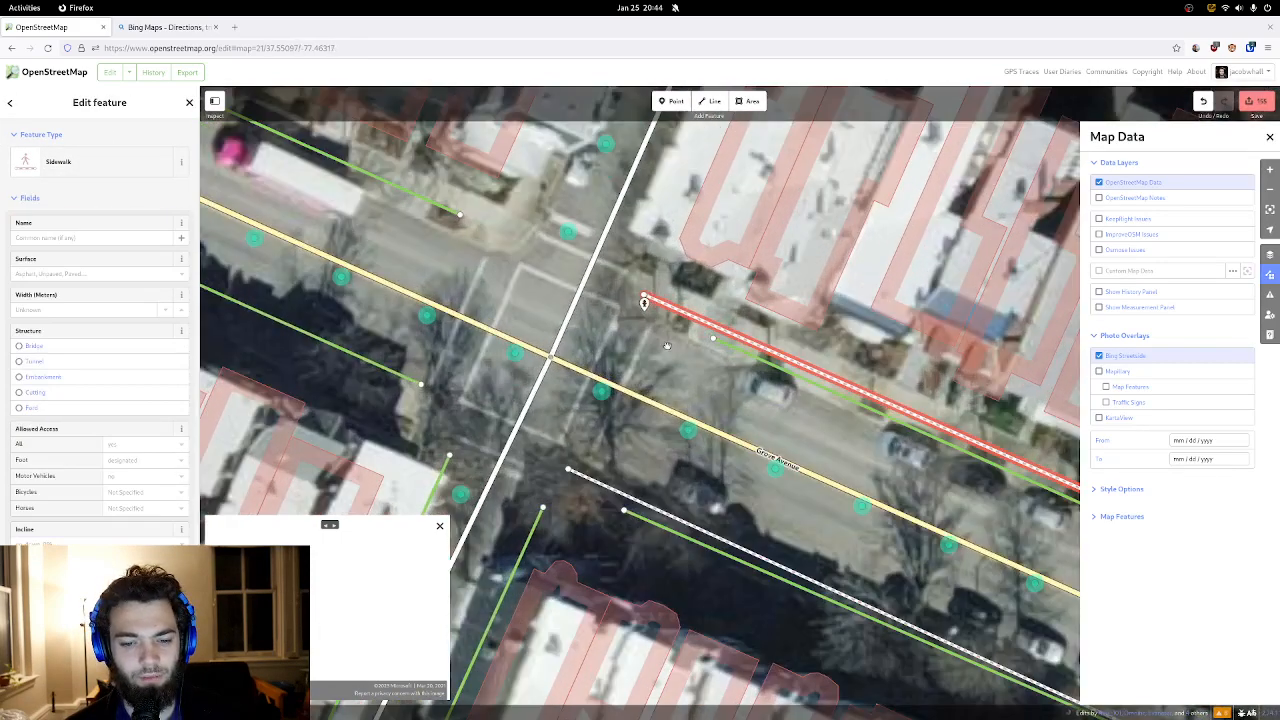
{"action": "left_click", "coordinate": [709, 101]}
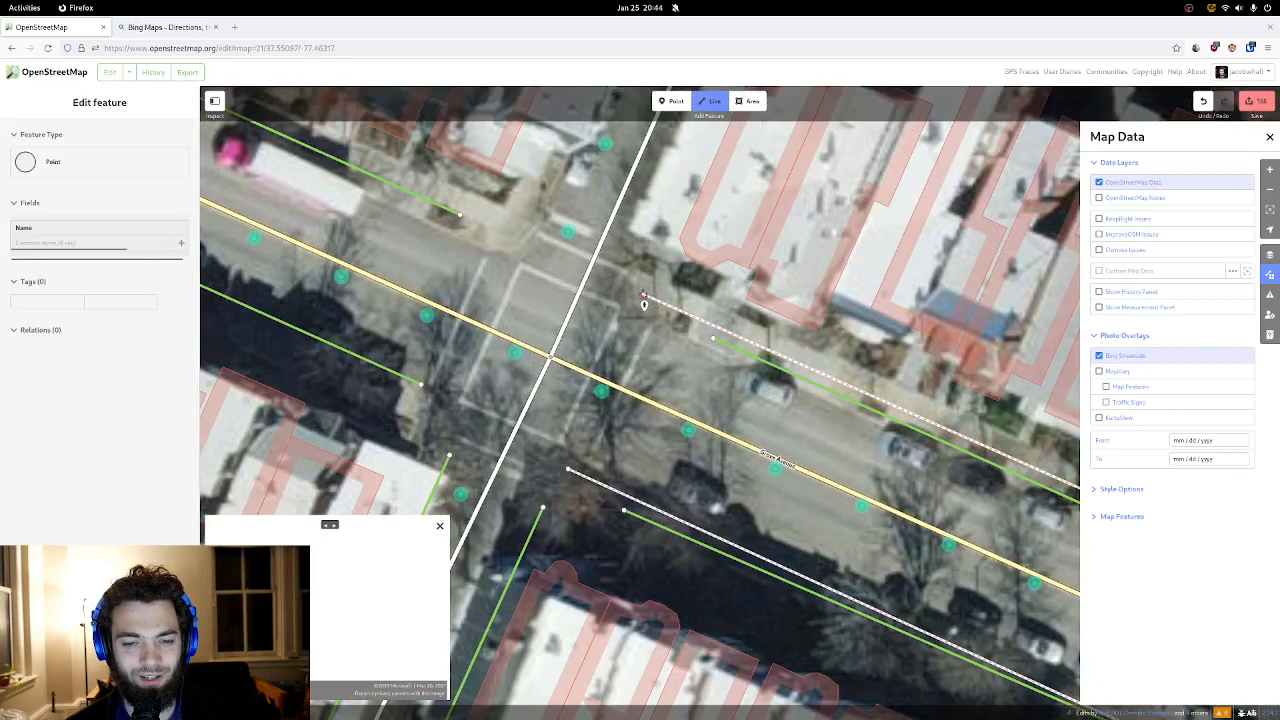
{"action": "left_click", "coordinate": [644, 303]}
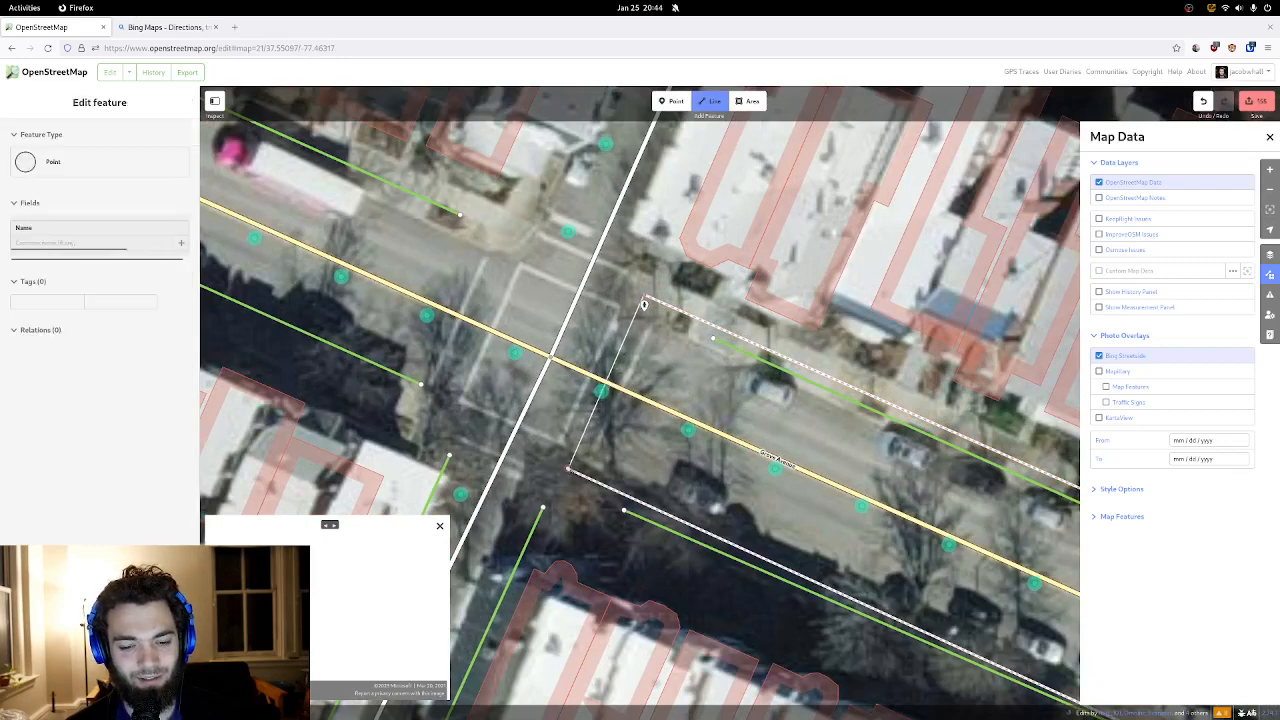
{"action": "left_click", "coordinate": [568, 470]}
{"action": "left_click", "coordinate": [568, 470]}
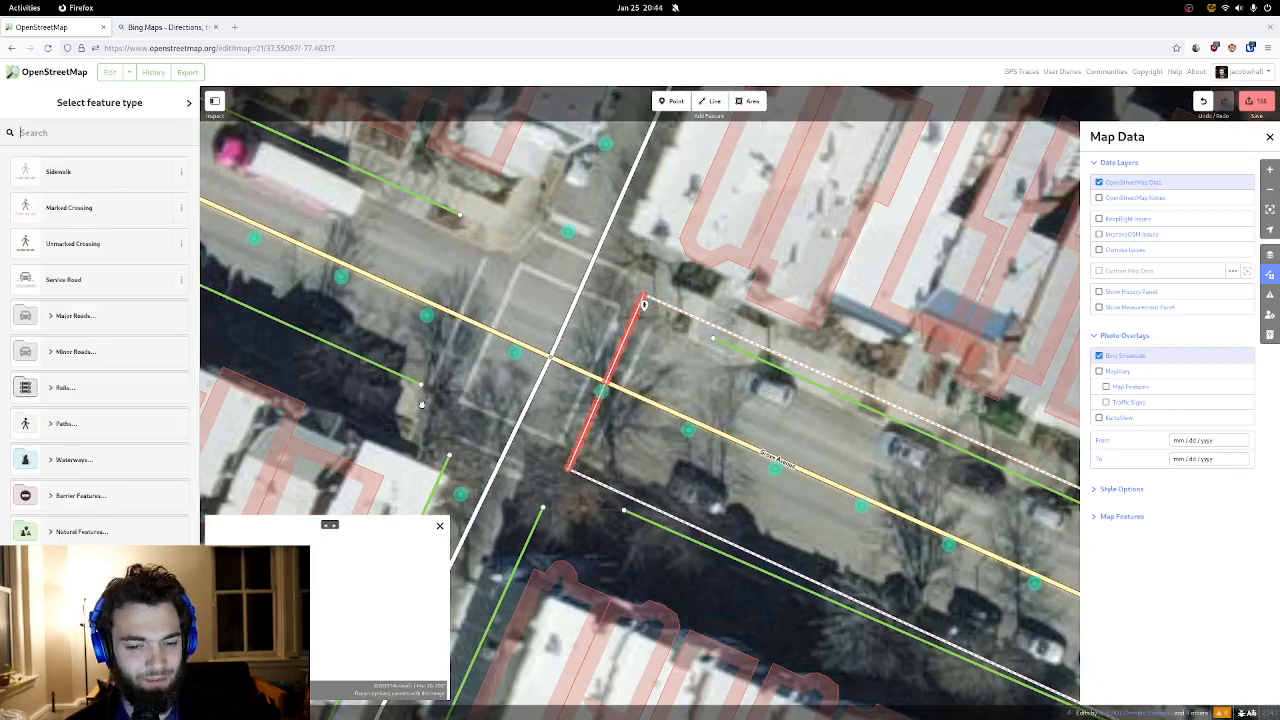
{"action": "left_click", "coordinate": [114, 197]}
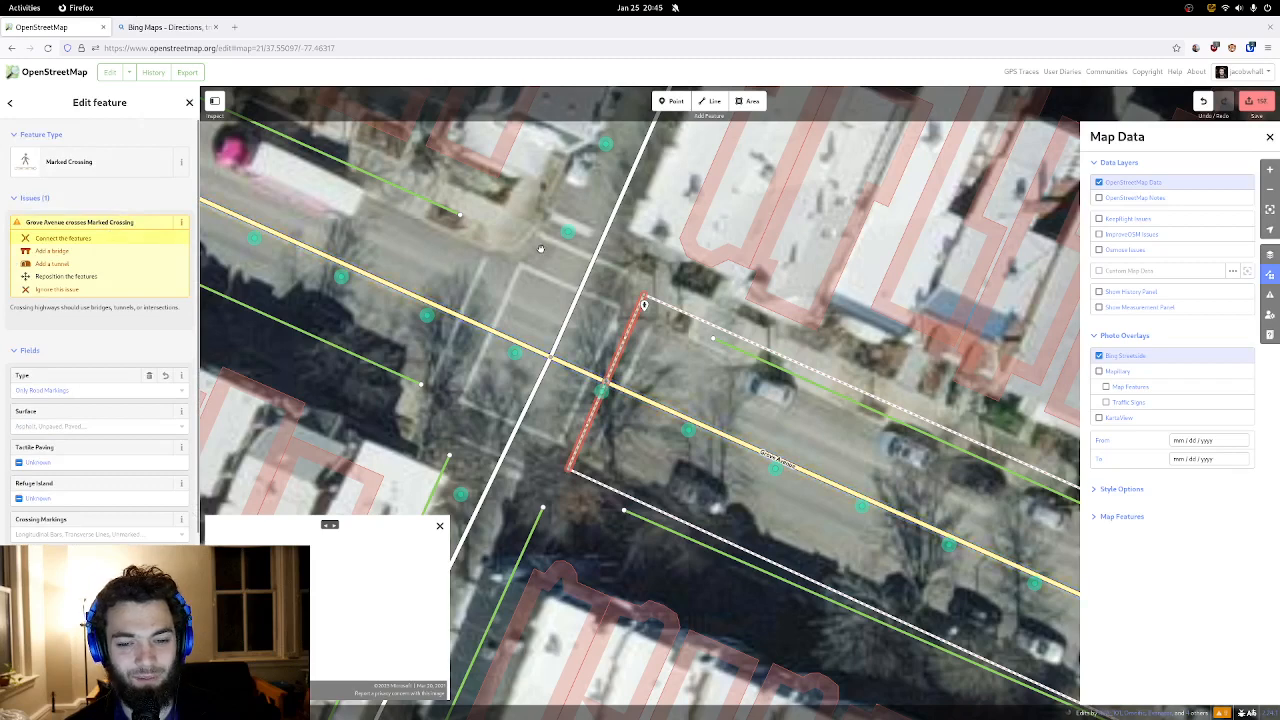
Step: Draw a Marked Crossing from the northwest corner to the northeast corner node
{"action": "left_click", "coordinate": [711, 101]}
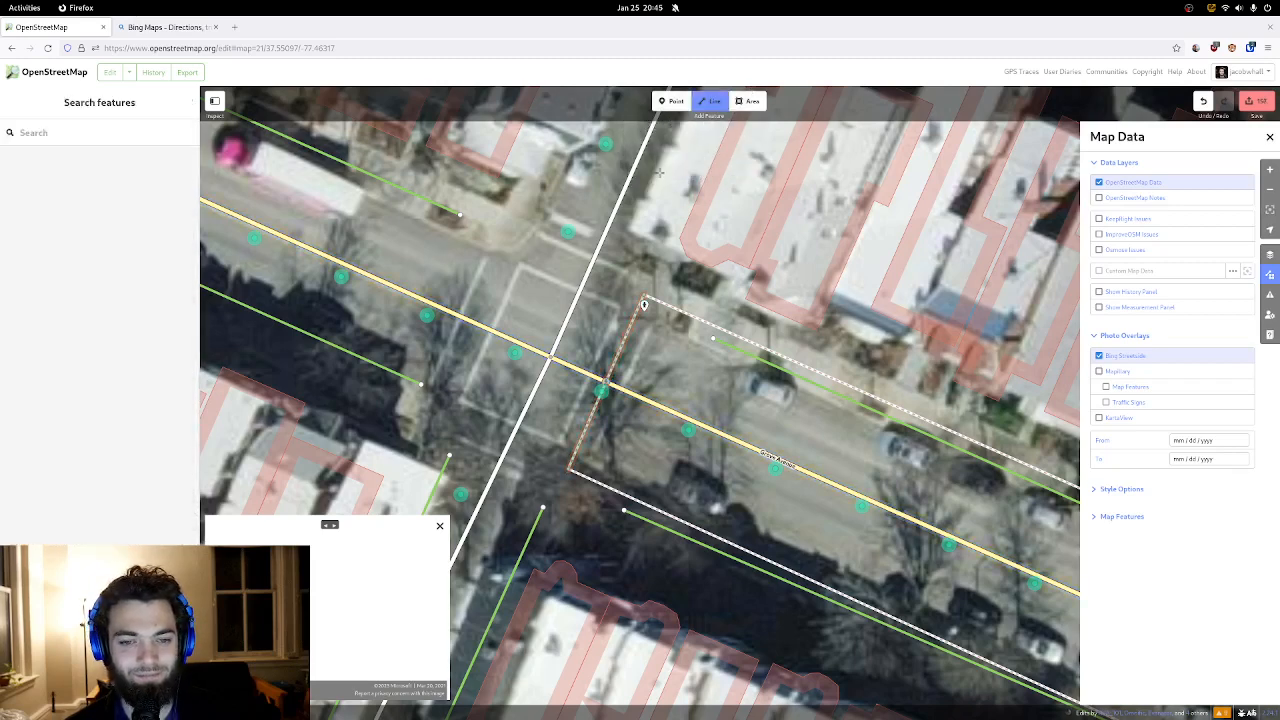
{"action": "left_click", "coordinate": [509, 238]}
{"action": "left_click", "coordinate": [644, 303]}
{"action": "left_click", "coordinate": [644, 303]}
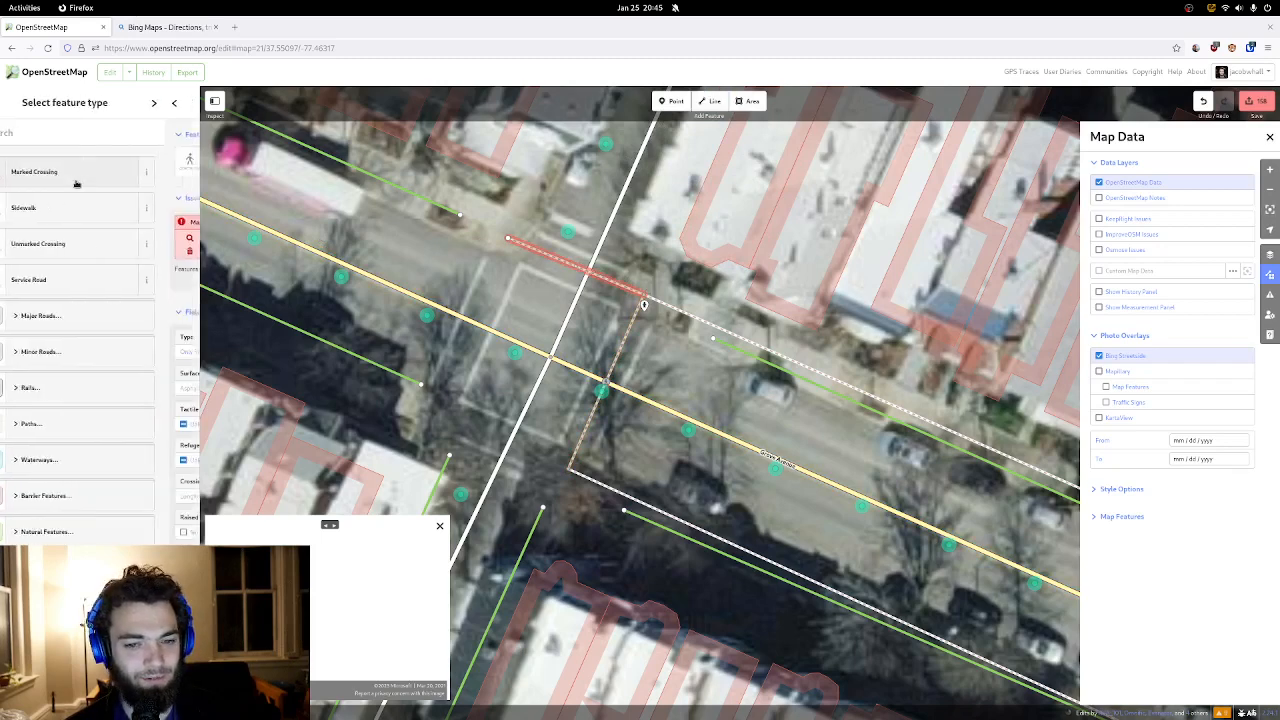
{"action": "left_click", "coordinate": [76, 184]}
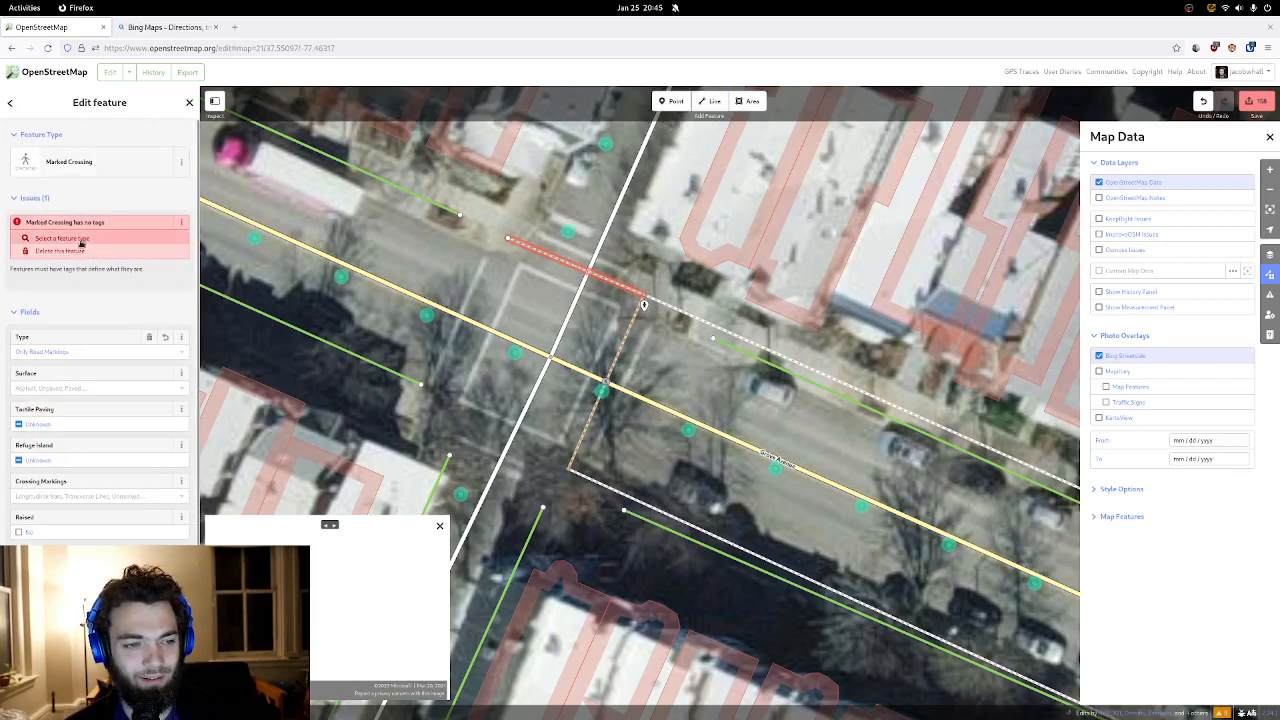
Step: Draw a Marked Crossing across Grace Avenue from the west end to the southwest corner
{"action": "left_click", "coordinate": [720, 101]}
{"action": "left_click", "coordinate": [509, 238]}
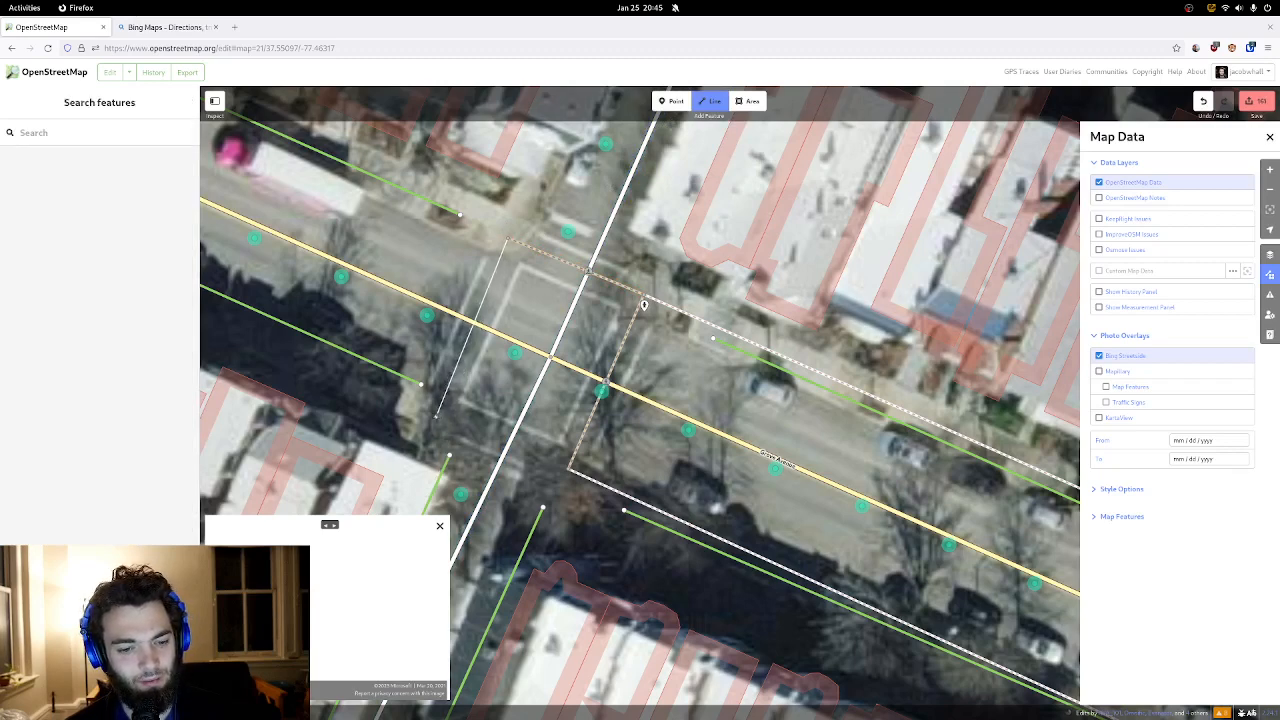
{"action": "double_click", "coordinate": [437, 413]}
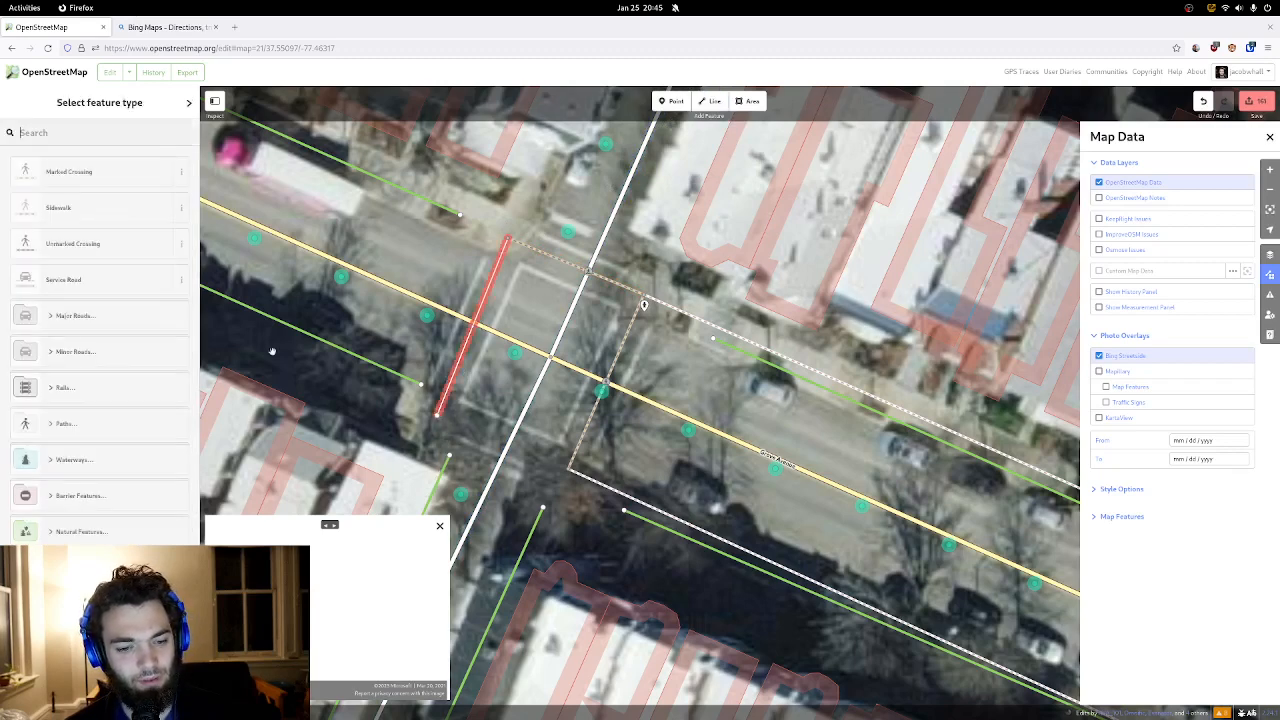
{"action": "left_click", "coordinate": [95, 172]}
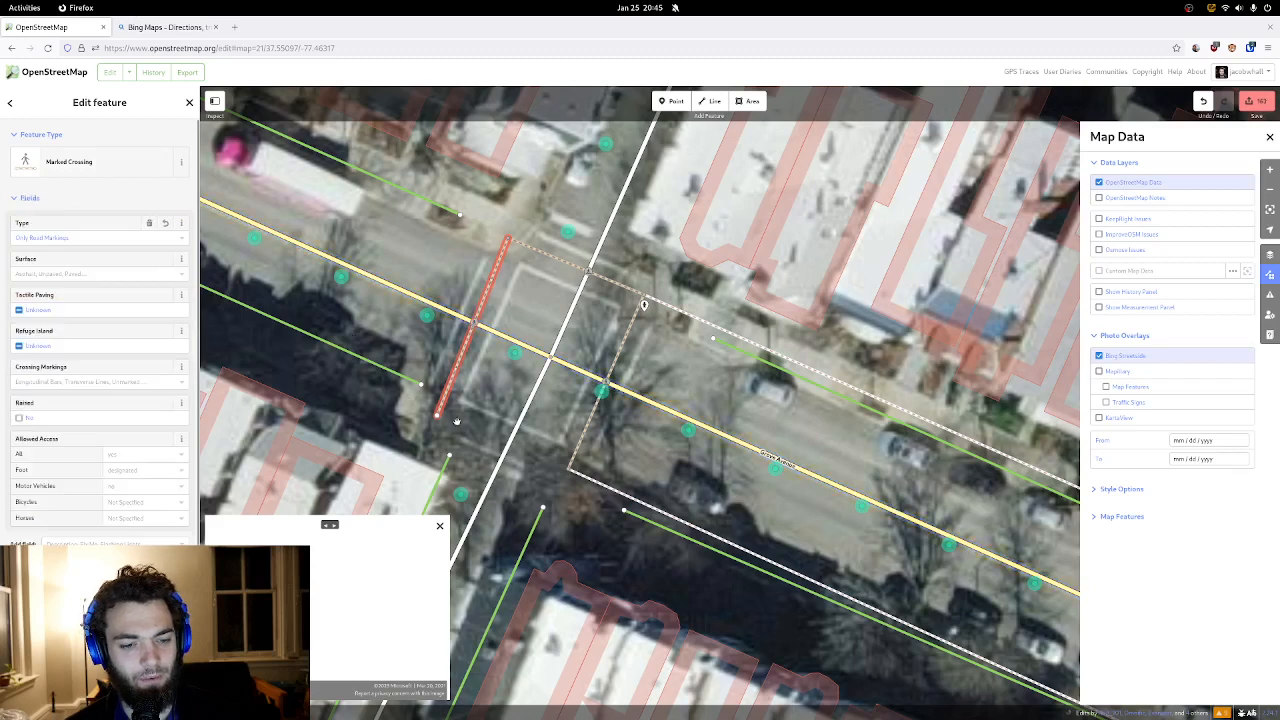
{"action": "key", "text": "Escape"}
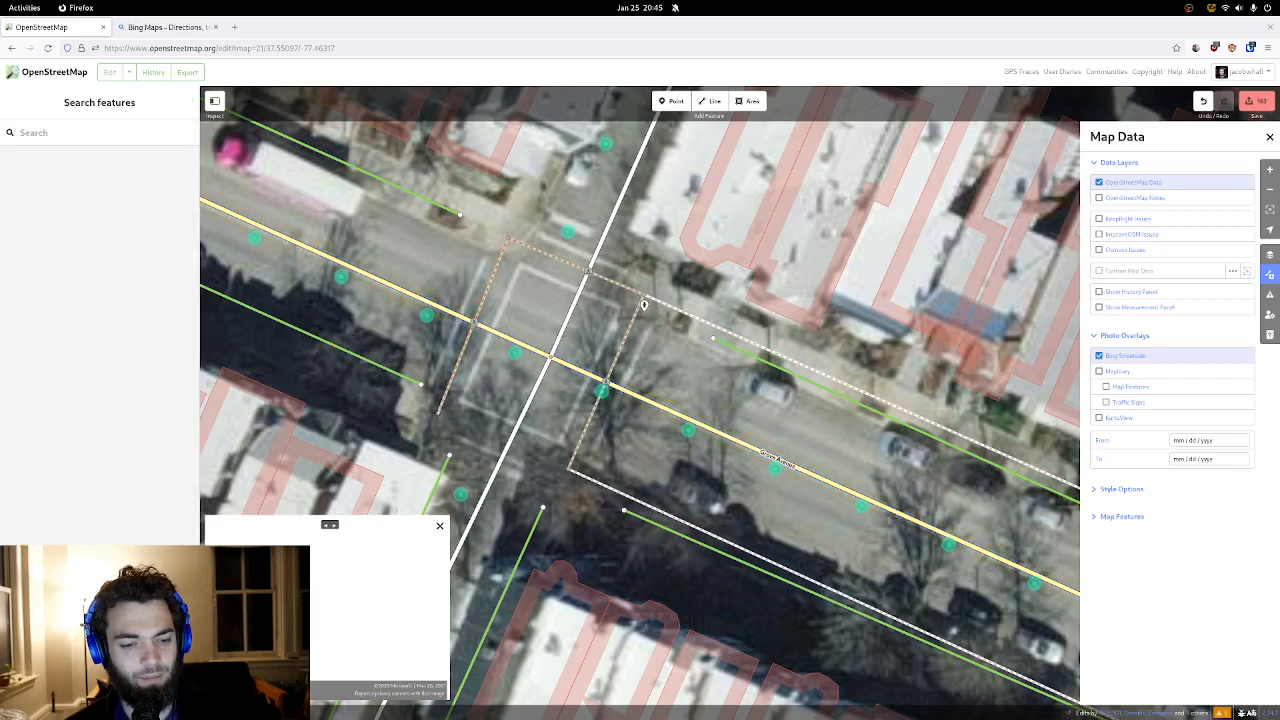
{"action": "left_click", "coordinate": [447, 400]}
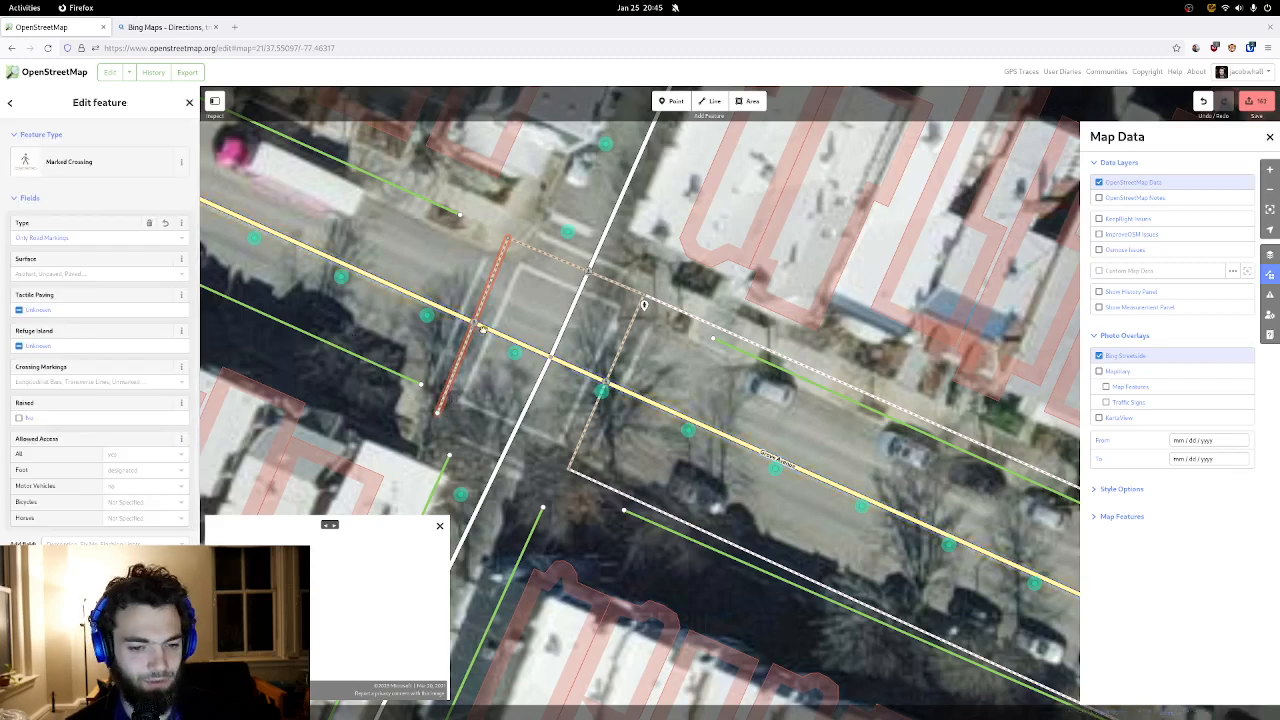
Step: Draw the last Marked Crossing to the southeast sidewalk end and connect it to North Granby Street
{"action": "left_click", "coordinate": [712, 101]}
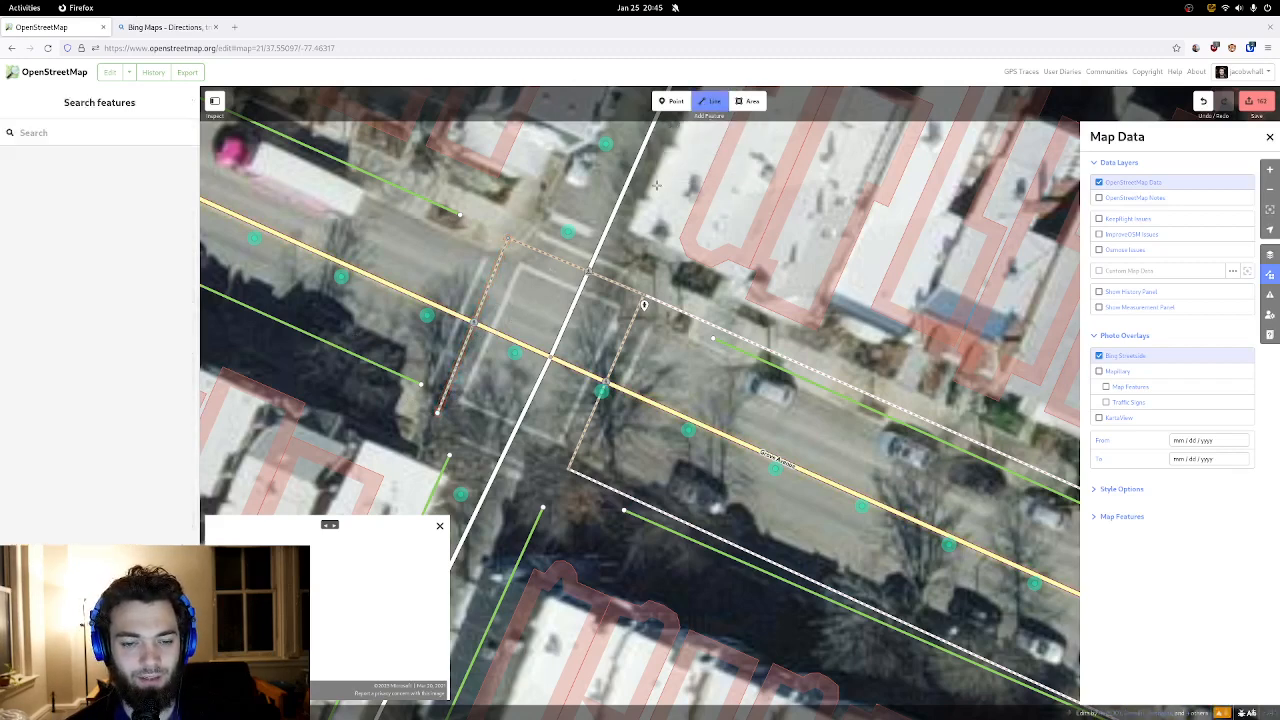
{"action": "left_click", "coordinate": [438, 412]}
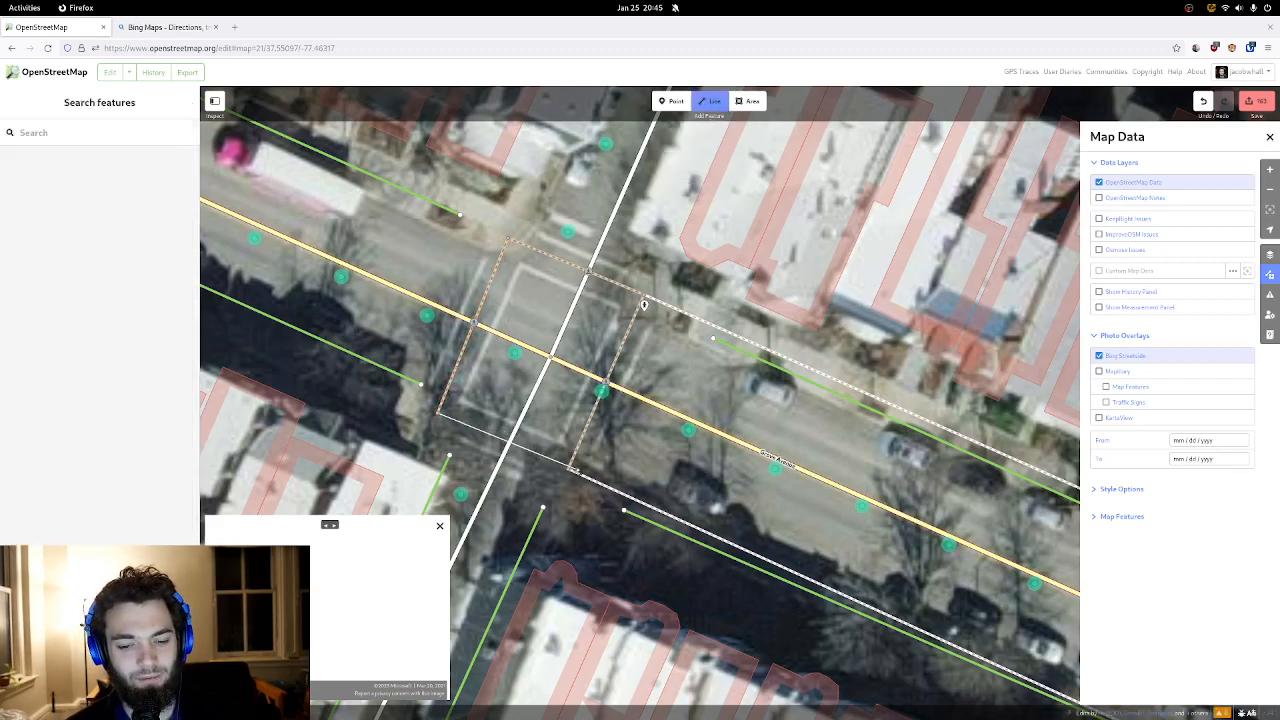
{"action": "double_click", "coordinate": [568, 469]}
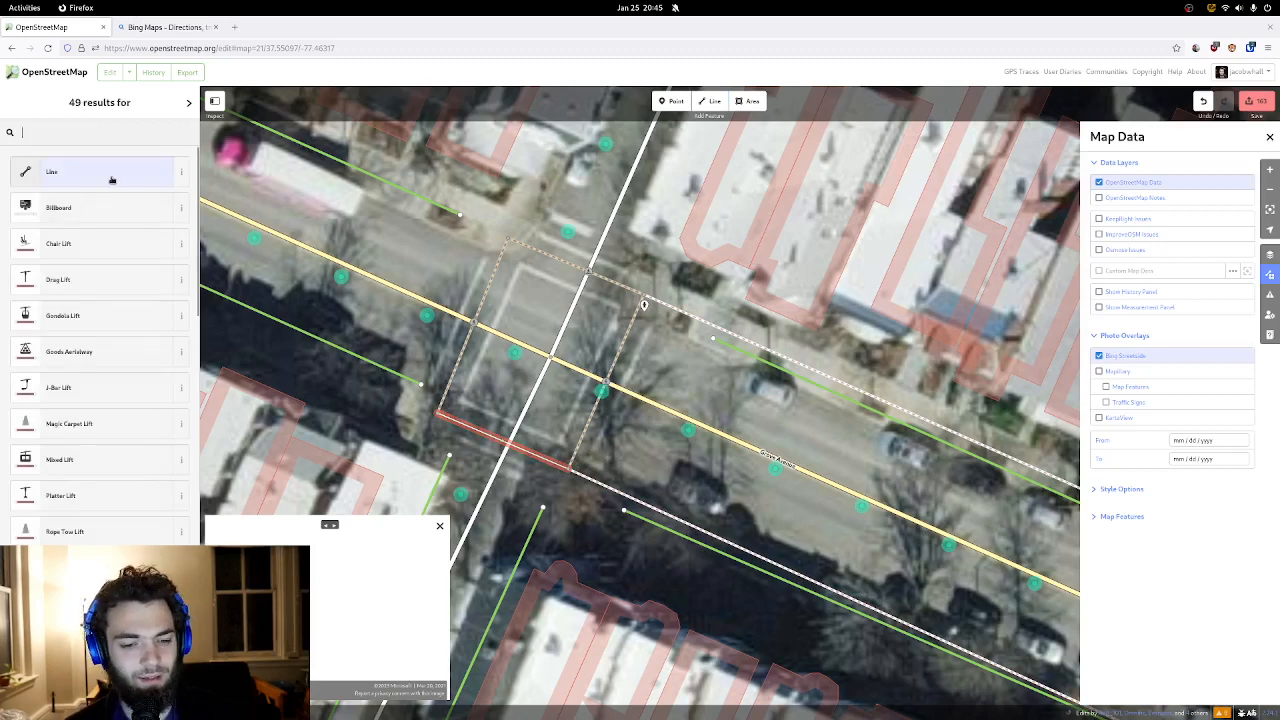
{"action": "type", "text": "marked"}
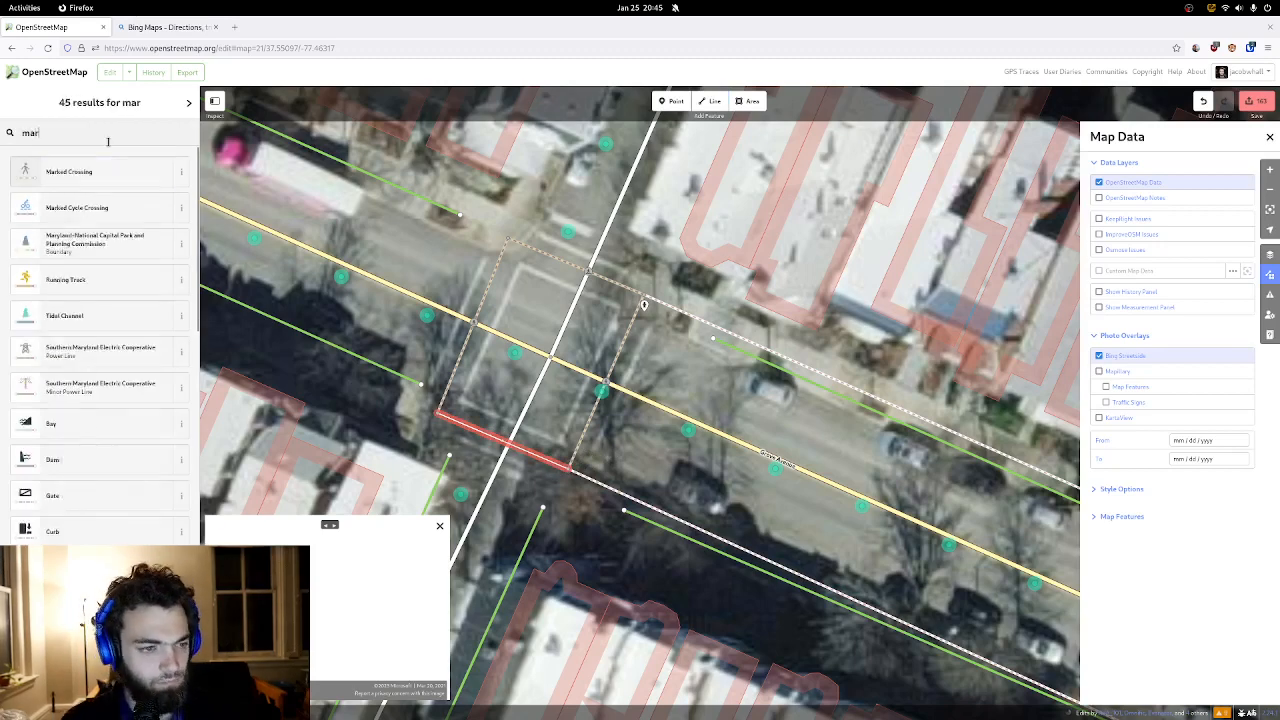
{"action": "left_click", "coordinate": [110, 171]}
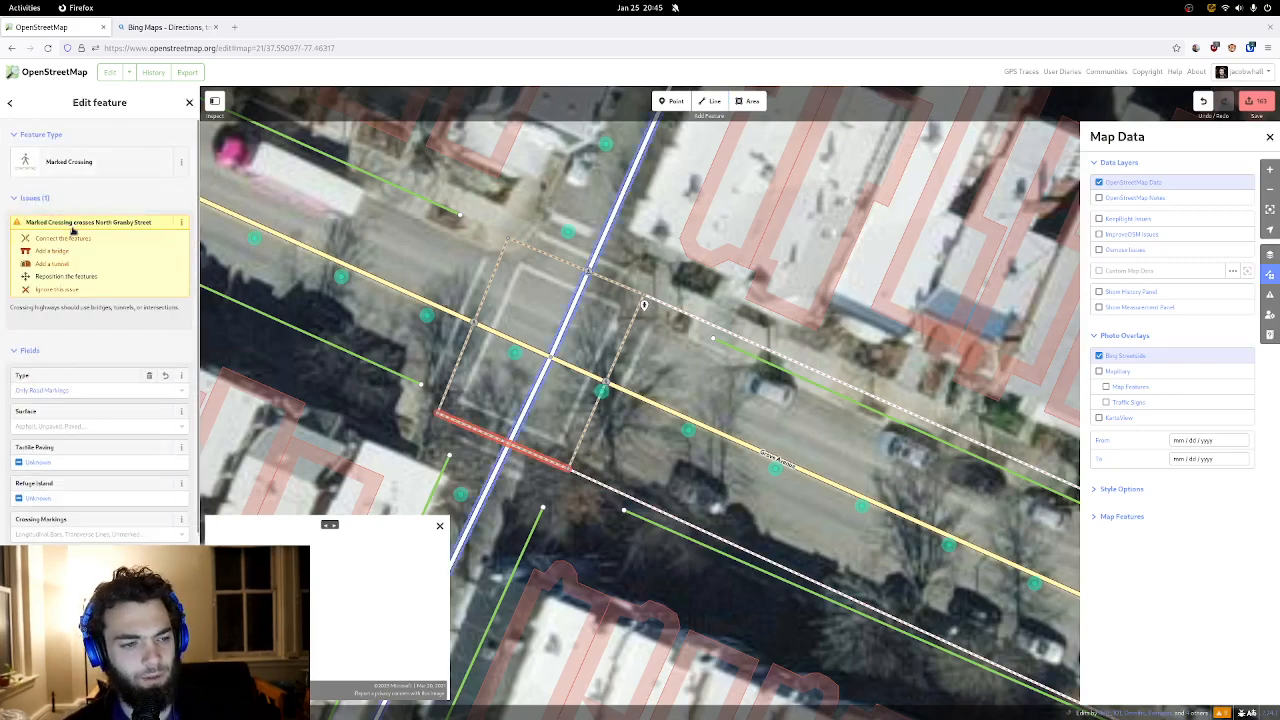
{"action": "left_click", "coordinate": [78, 240]}
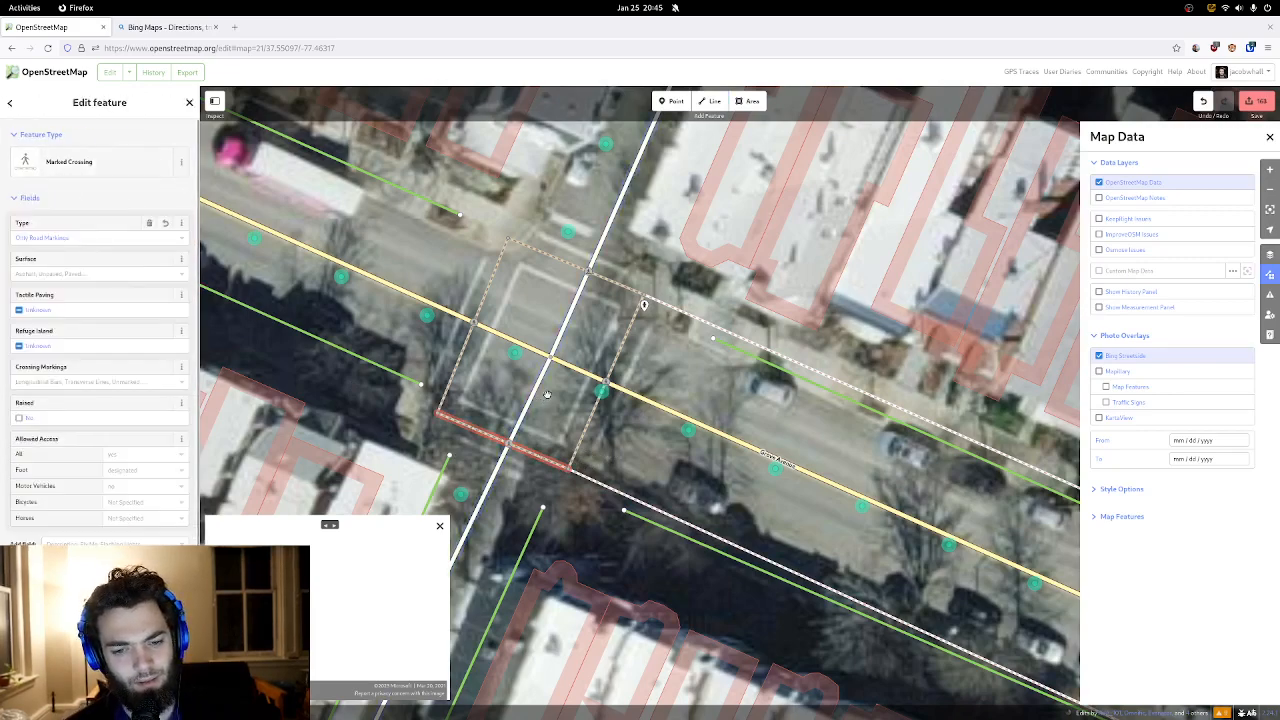
{"action": "left_click_drag", "start_coordinate": [541, 396], "coordinate": [601, 298]}
Step: Pan north to Hanover Avenue and draw an untagged line along North Granby Street's west curb
{"action": "left_click_drag", "start_coordinate": [594, 399], "coordinate": [643, 293]}
{"action": "scroll", "coordinate": [643, 293], "scroll_direction": "down", "scroll_amount": 3}
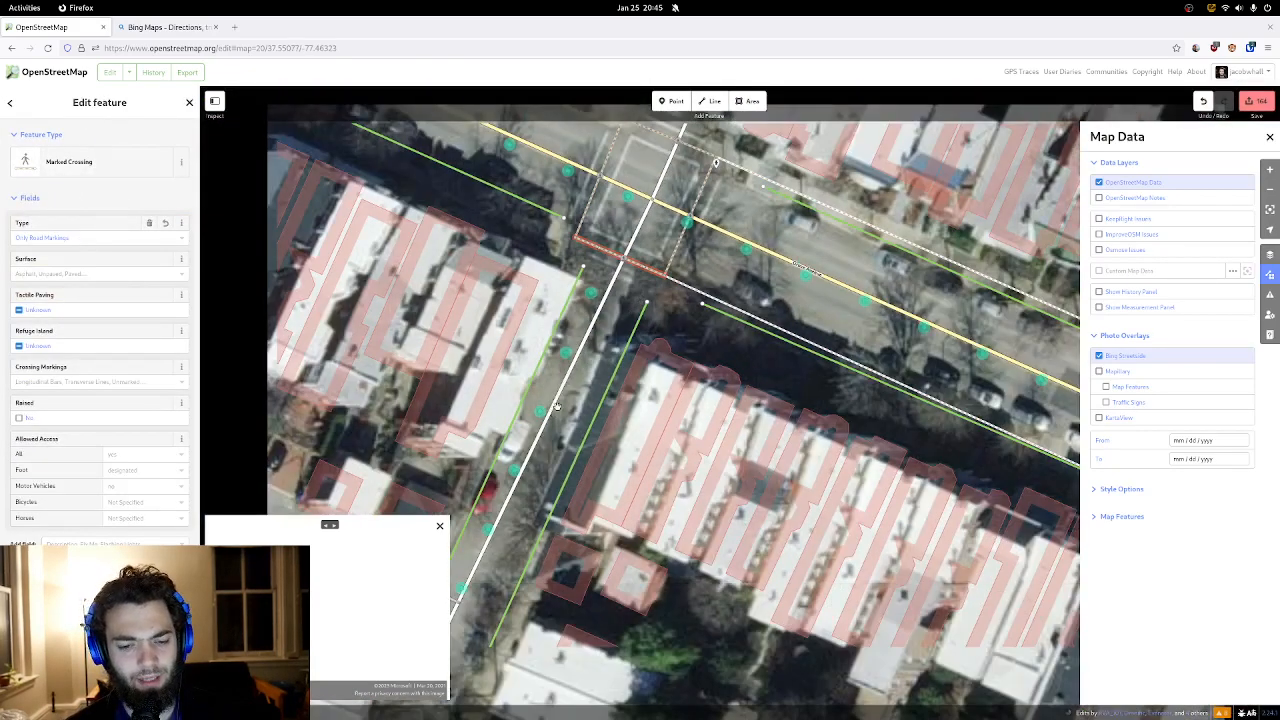
{"action": "left_click_drag", "start_coordinate": [559, 404], "coordinate": [608, 292]}
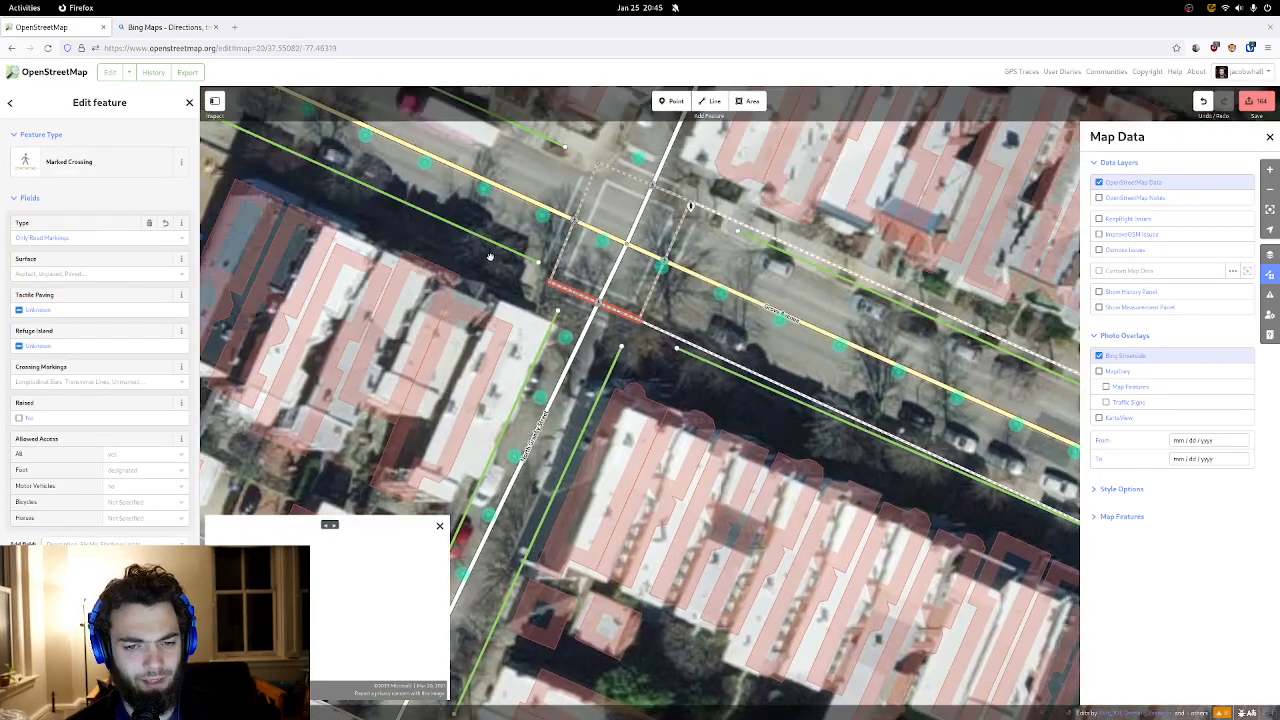
{"action": "left_click_drag", "start_coordinate": [491, 257], "coordinate": [443, 432]}
{"action": "left_click_drag", "start_coordinate": [628, 160], "coordinate": [572, 284]}
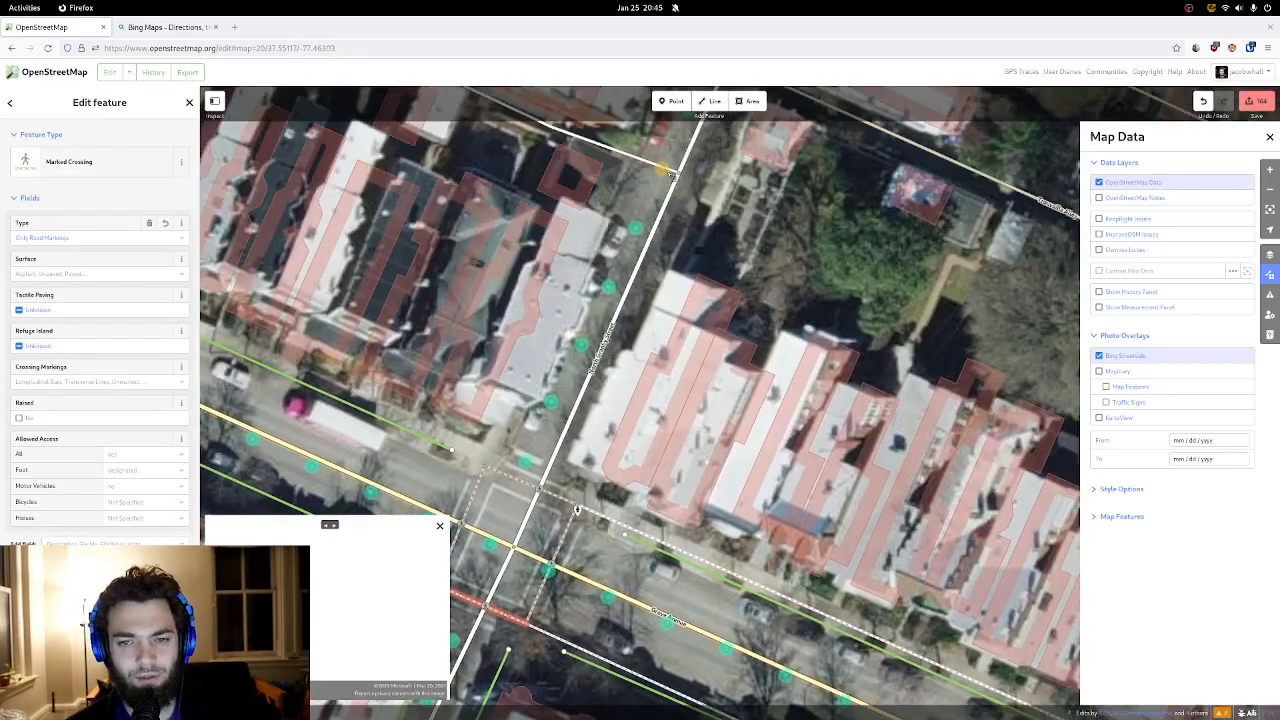
{"action": "left_click", "coordinate": [704, 106]}
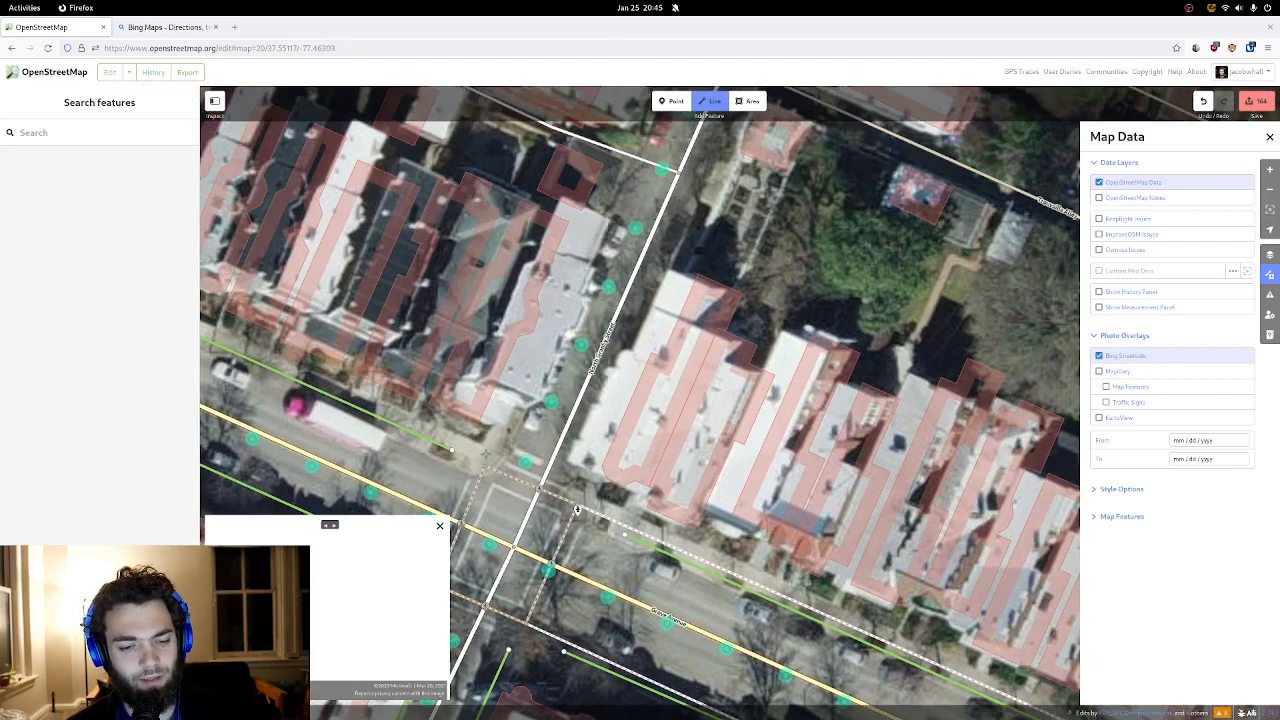
{"action": "left_click_drag", "start_coordinate": [615, 290], "coordinate": [369, 609]}
{"action": "left_click_drag", "start_coordinate": [502, 232], "coordinate": [434, 440]}
{"action": "left_click_drag", "start_coordinate": [449, 379], "coordinate": [463, 478]}
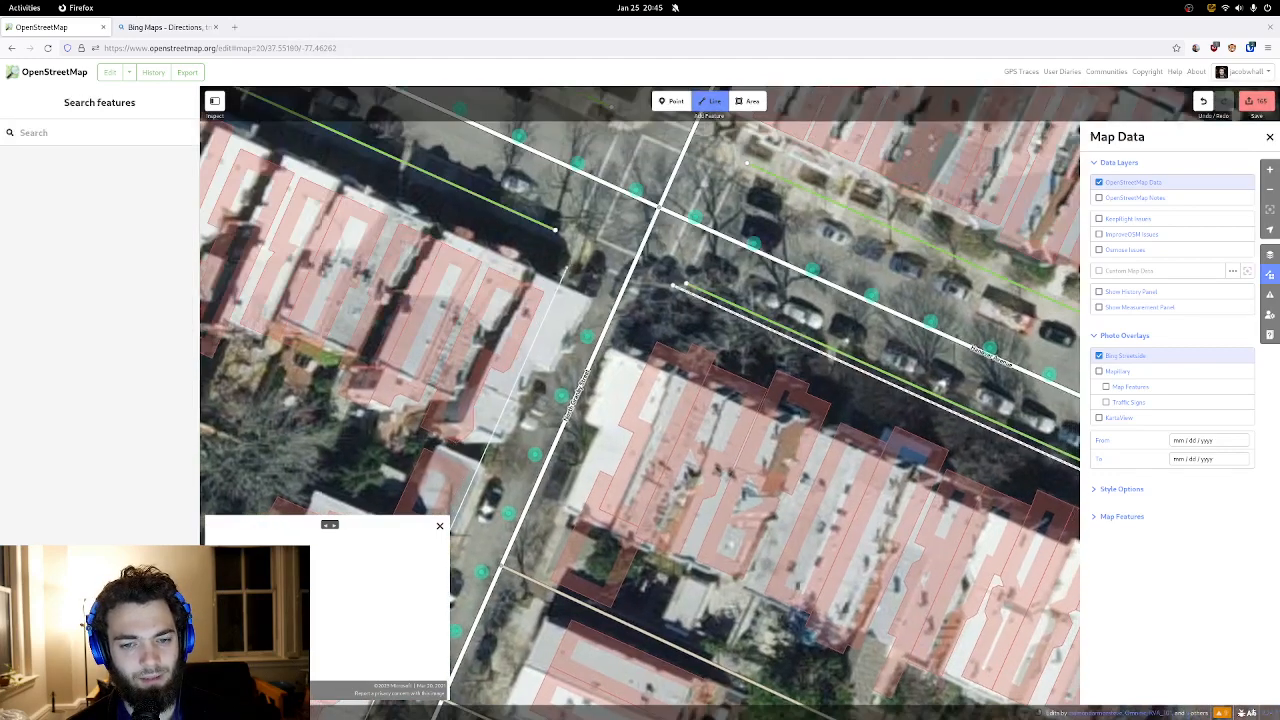
{"action": "left_click", "coordinate": [577, 241]}
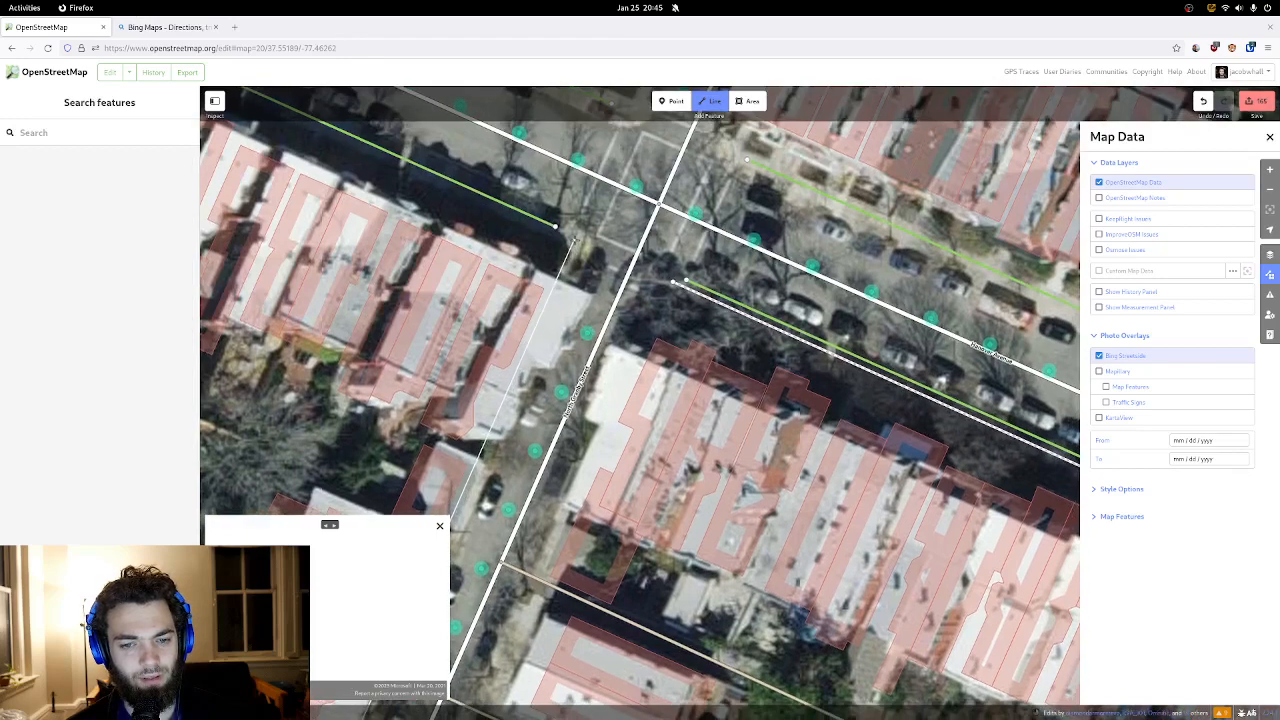
{"action": "left_click", "coordinate": [576, 241]}
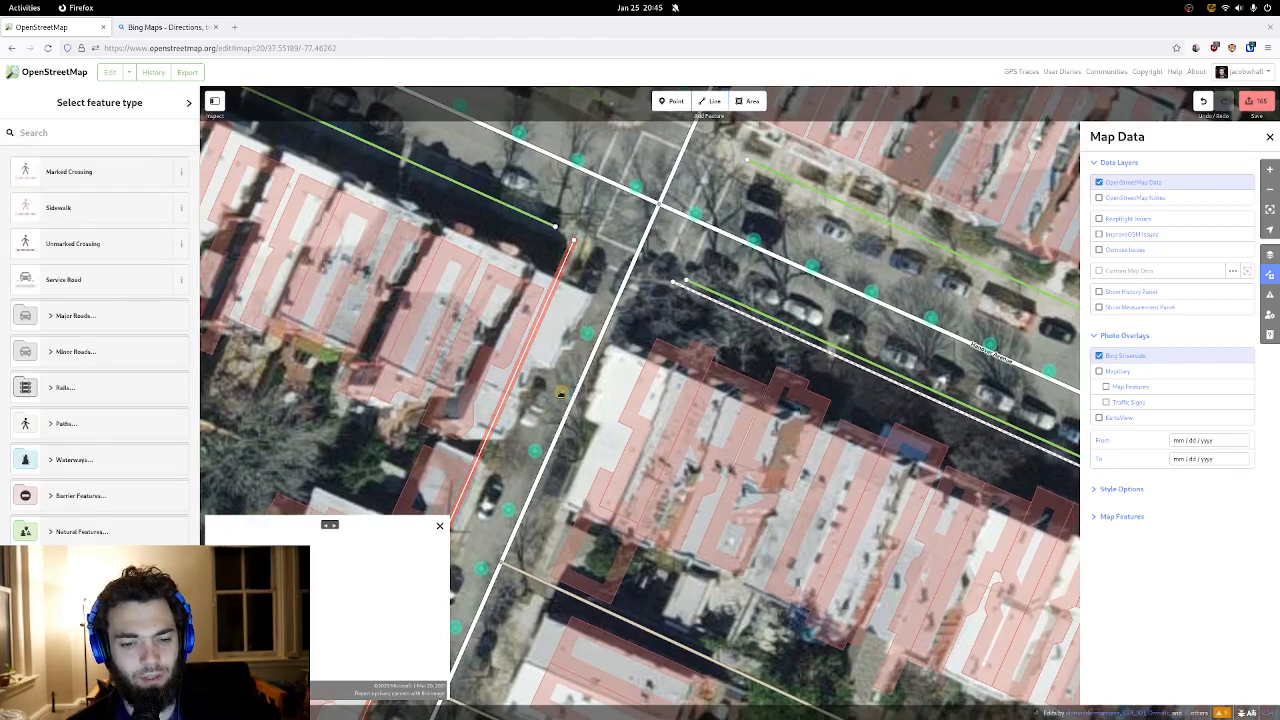
{"action": "key", "text": "Escape"}
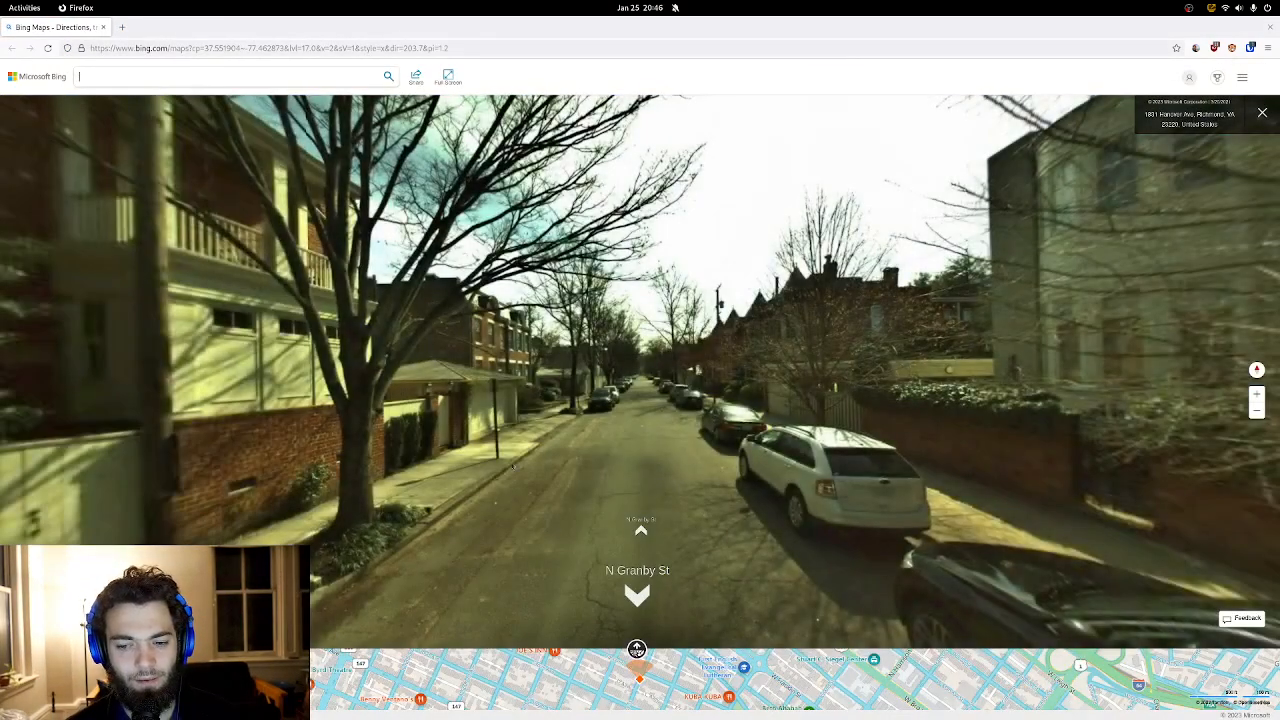
Step: Rotate and step through Streetside panoramas of the N Granby St buildings, then close Bing Maps
{"action": "left_click_drag", "start_coordinate": [514, 466], "coordinate": [250, 400]}
{"action": "mouse_move", "coordinate": [540, 425]}
{"action": "left_mouse_down"}
{"action": "mouse_move", "coordinate": [267, 404]}
{"action": "mouse_move", "coordinate": [530, 408]}
{"action": "left_mouse_up"}
{"action": "left_click_drag", "start_coordinate": [310, 402], "coordinate": [100, 395]}
{"action": "left_click_drag", "start_coordinate": [858, 270], "coordinate": [744, 355]}
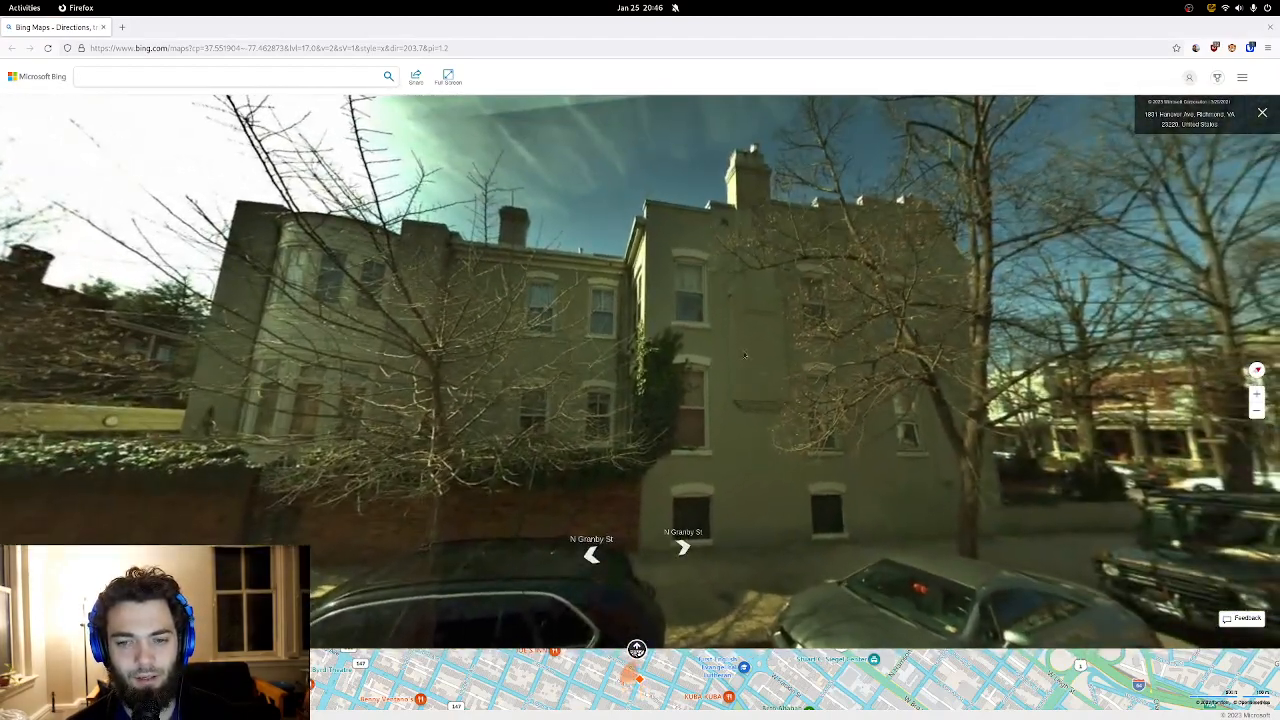
{"action": "left_click", "coordinate": [744, 355]}
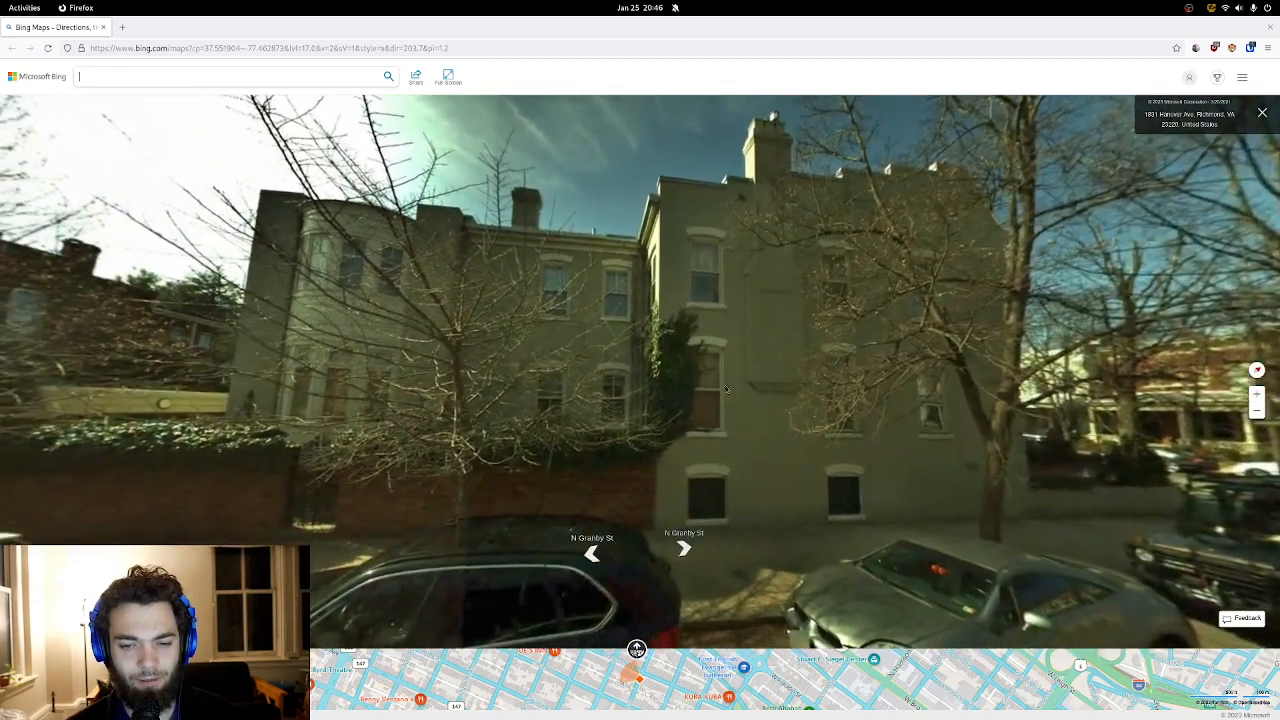
{"action": "left_click", "coordinate": [725, 388]}
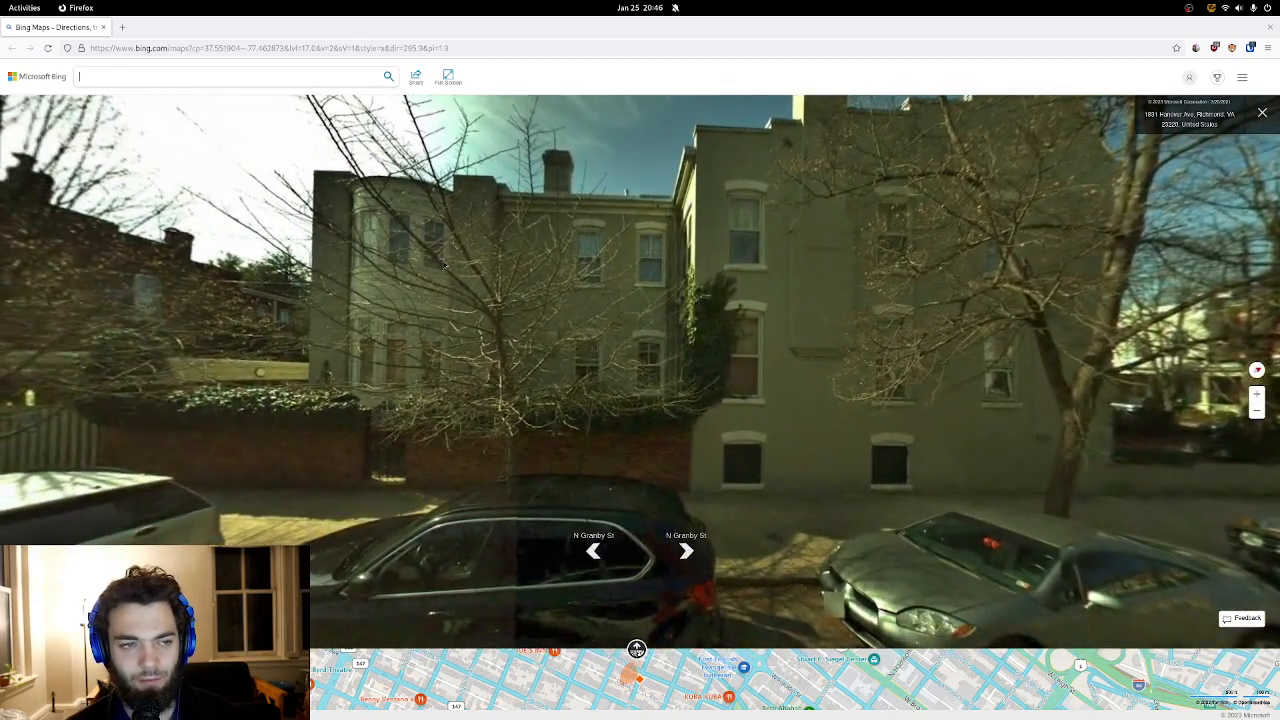
{"action": "left_click", "coordinate": [101, 27]}
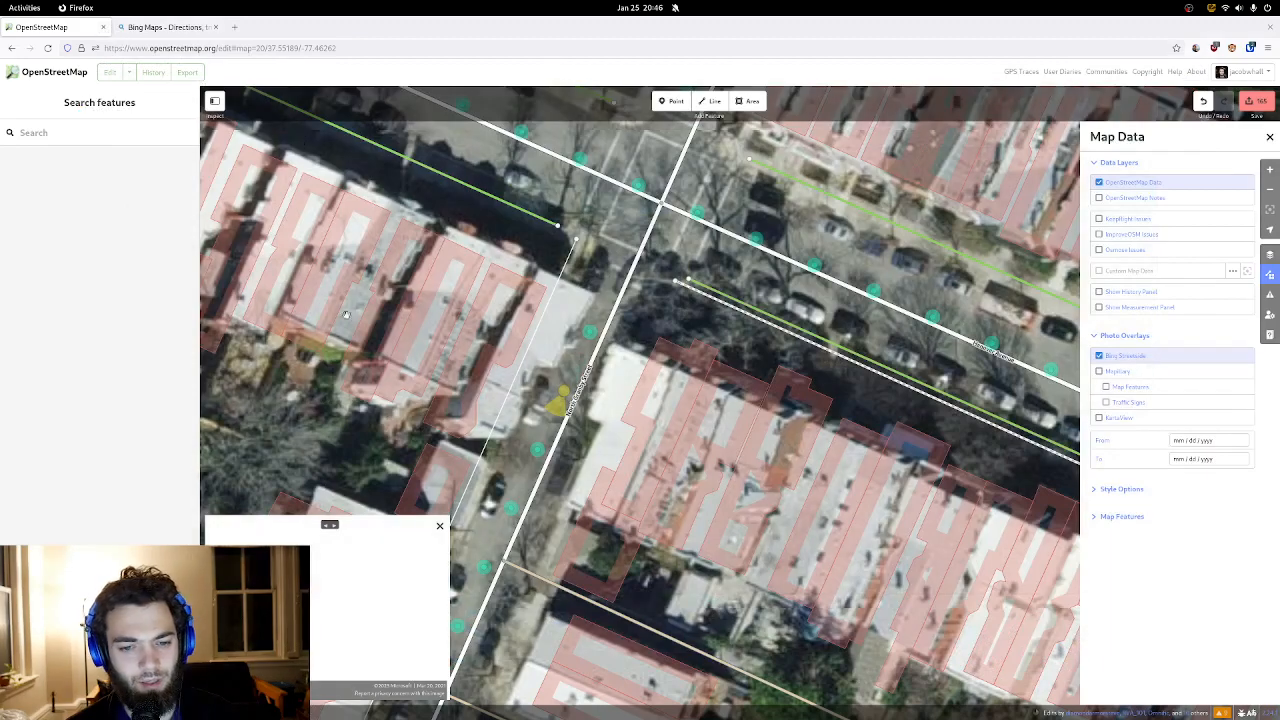
Step: Deselect everything and pan the map along the street to centre the next intersection
{"action": "left_click", "coordinate": [510, 399]}
{"action": "left_click_drag", "start_coordinate": [510, 399], "coordinate": [623, 264]}
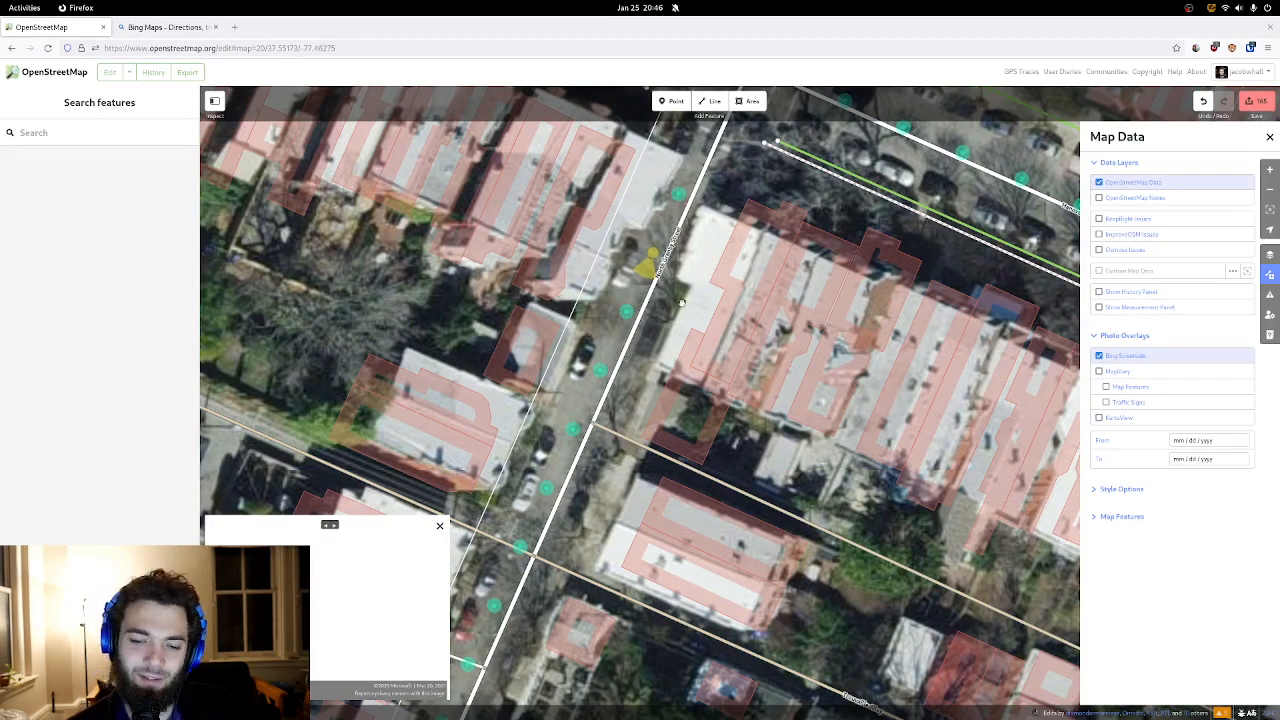
{"action": "left_click_drag", "start_coordinate": [653, 322], "coordinate": [632, 241]}
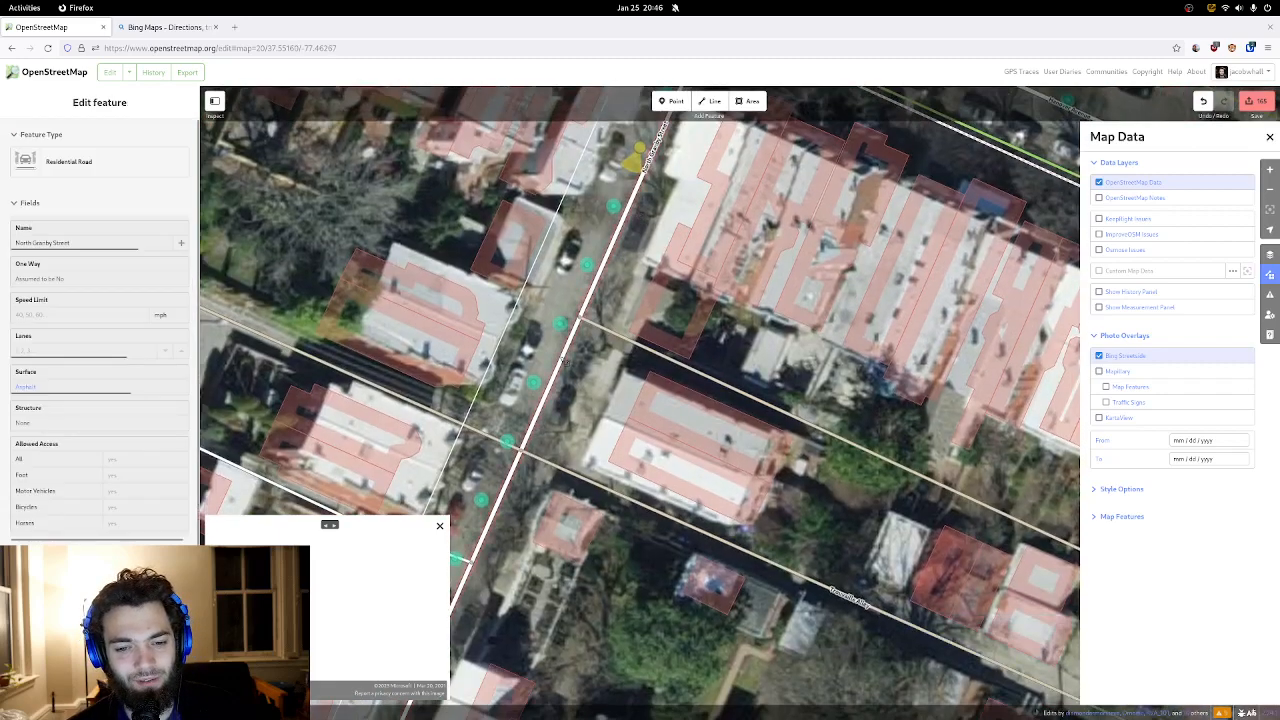
{"action": "scroll", "coordinate": [534, 428], "scroll_direction": "down", "scroll_amount": 2}
{"action": "scroll", "coordinate": [560, 428], "scroll_direction": "down", "scroll_amount": 3}
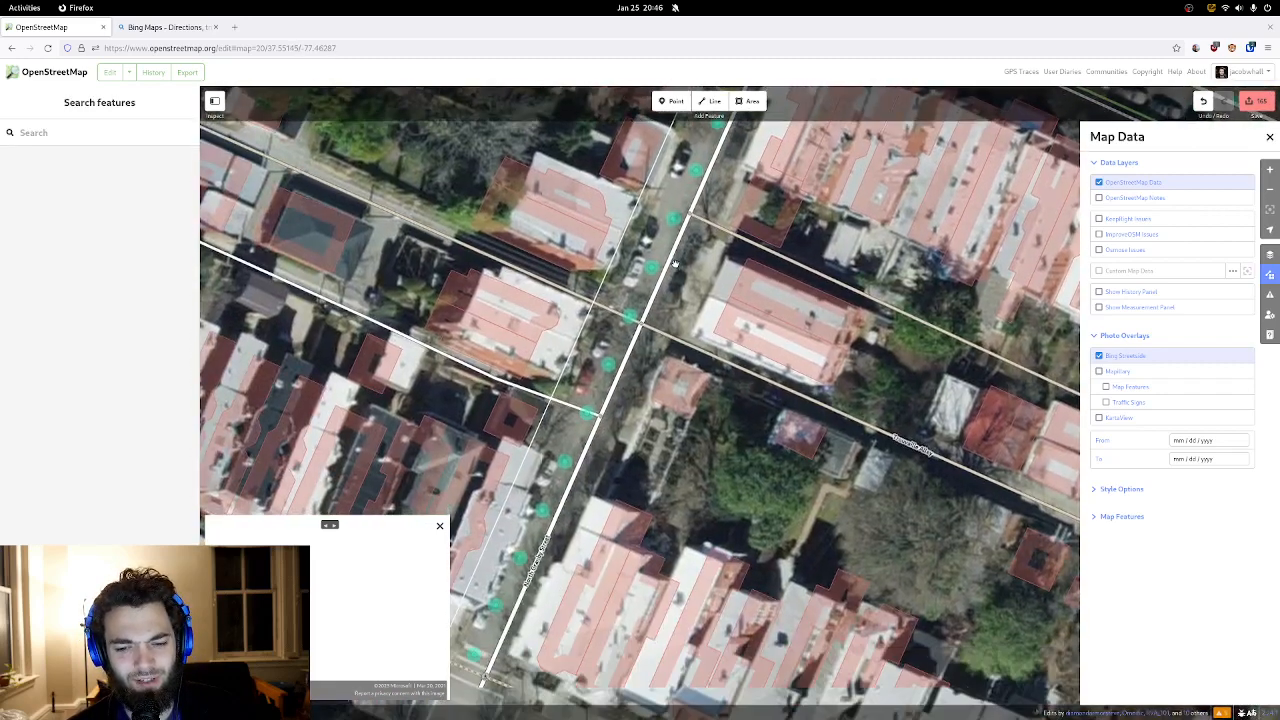
{"action": "left_click_drag", "start_coordinate": [580, 476], "coordinate": [575, 438]}
{"action": "left_click_drag", "start_coordinate": [594, 358], "coordinate": [545, 480]}
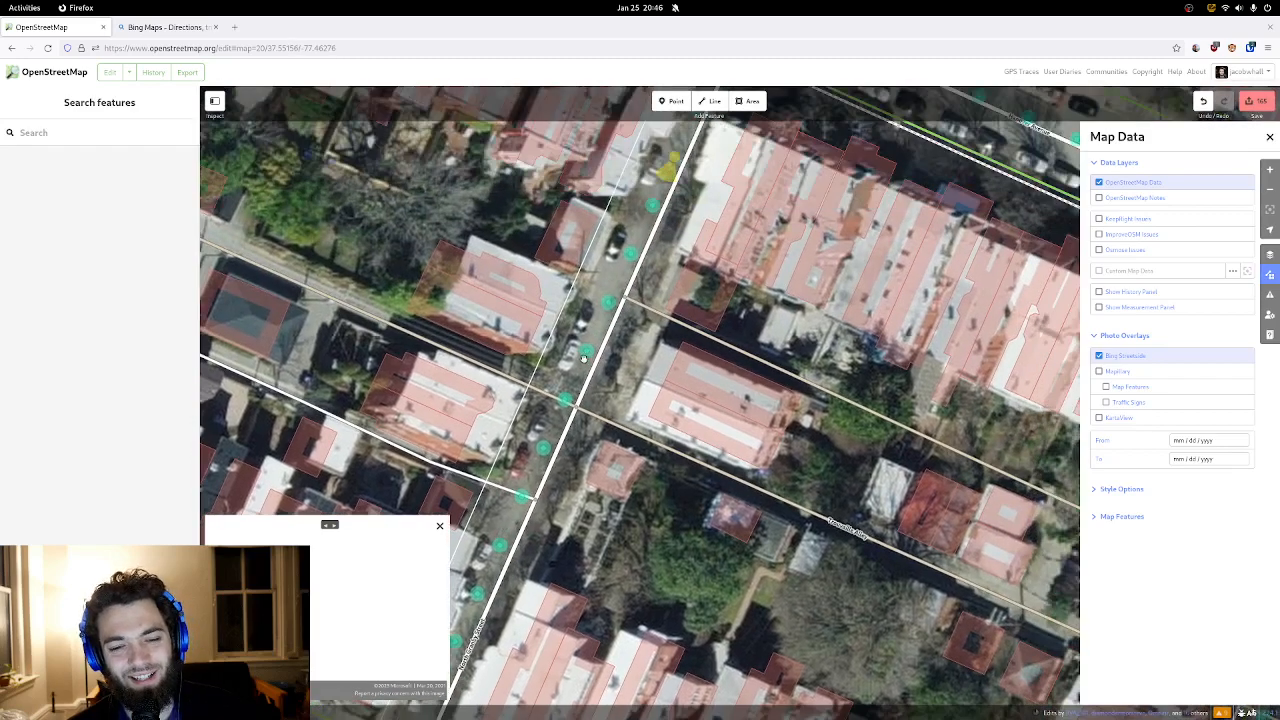
{"action": "left_click_drag", "start_coordinate": [592, 359], "coordinate": [530, 513]}
{"action": "left_click_drag", "start_coordinate": [602, 380], "coordinate": [576, 440]}
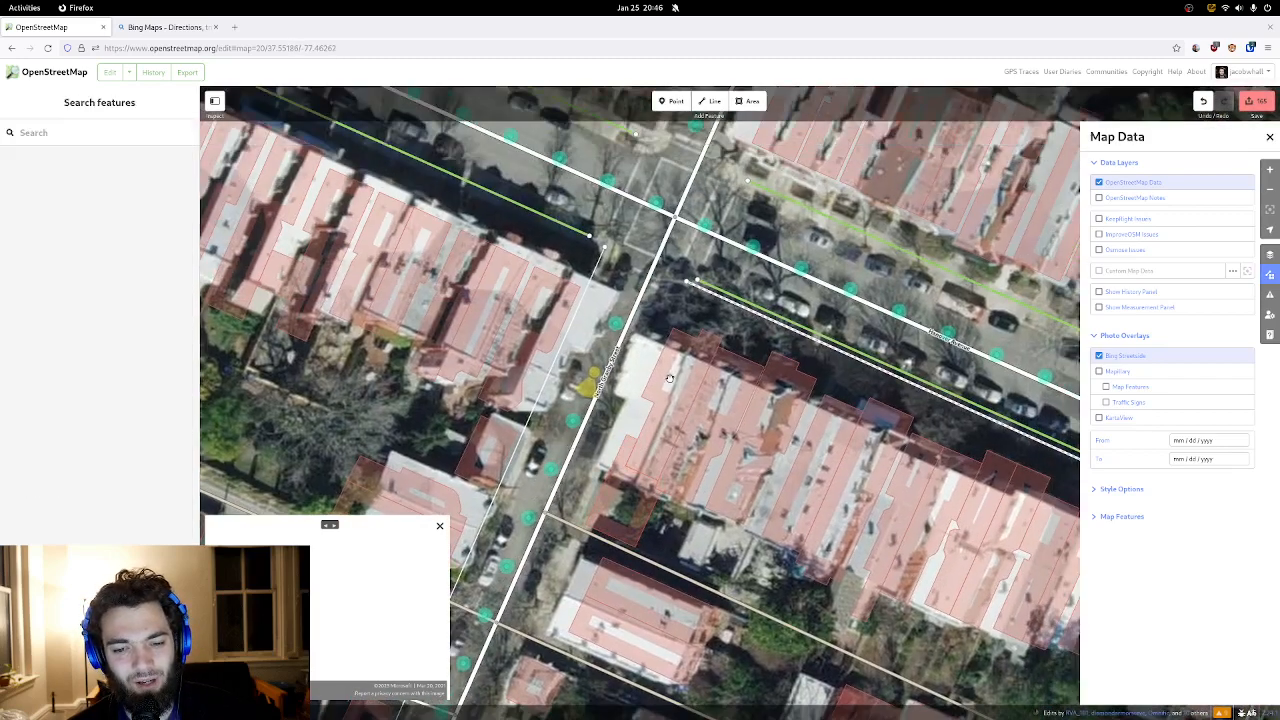
{"action": "left_click", "coordinate": [577, 330]}
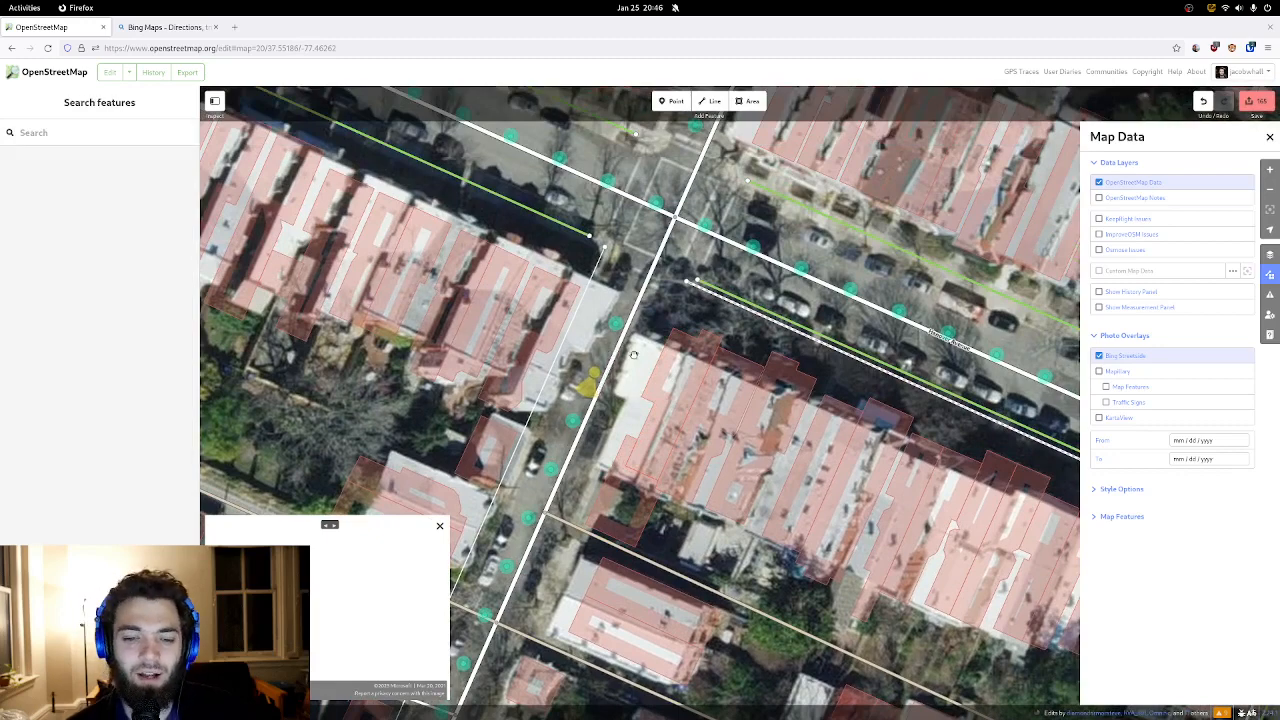
{"action": "left_click_drag", "start_coordinate": [649, 327], "coordinate": [575, 497]}
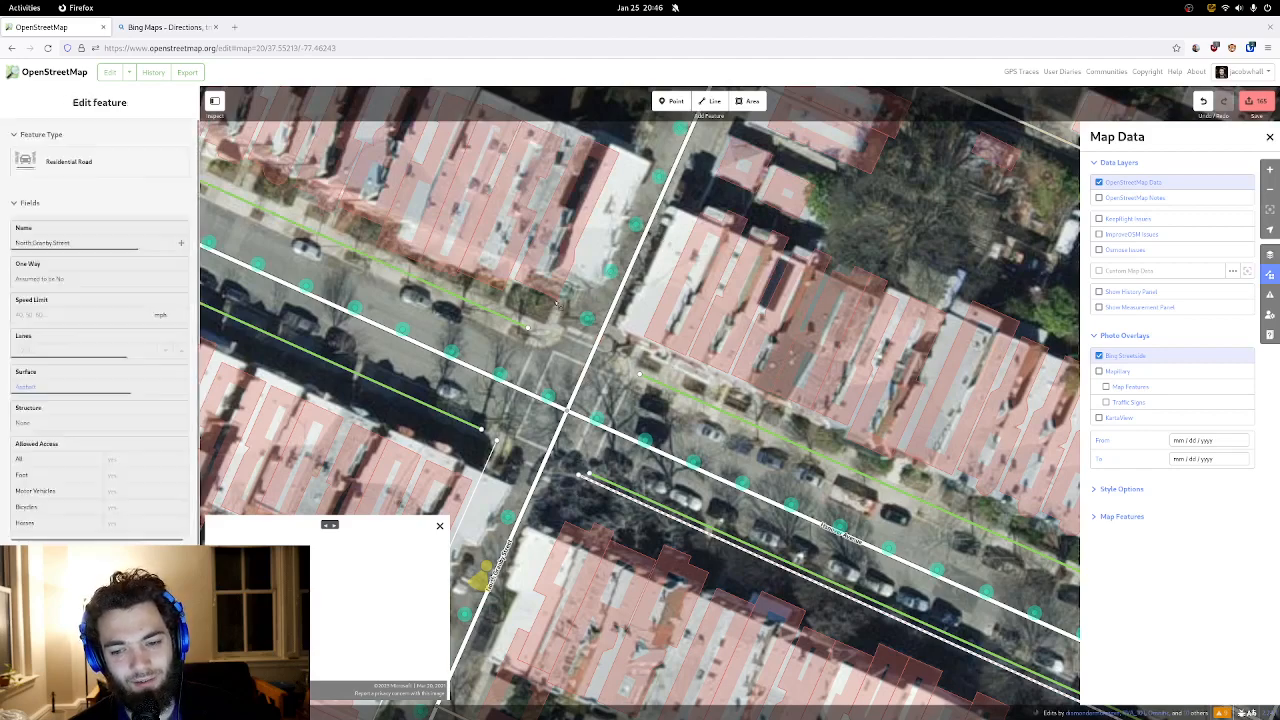
{"action": "left_click_drag", "start_coordinate": [606, 359], "coordinate": [626, 399]}
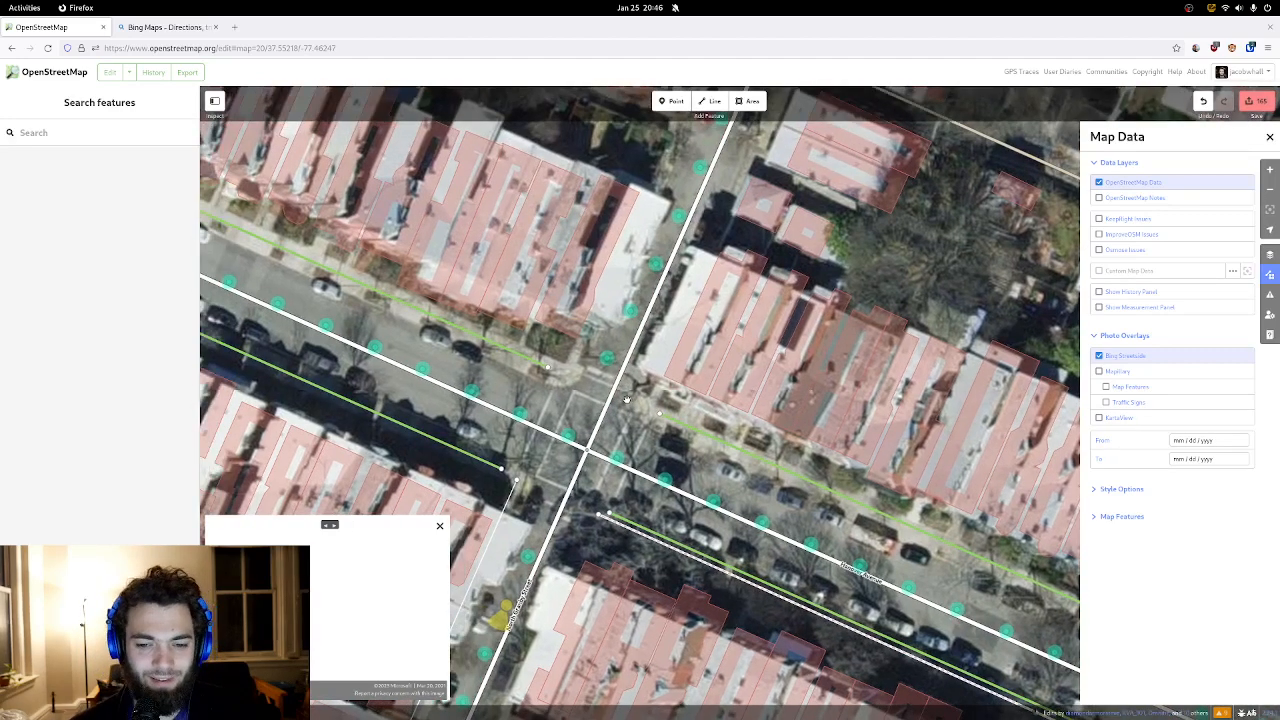
{"action": "key", "text": "Print"}
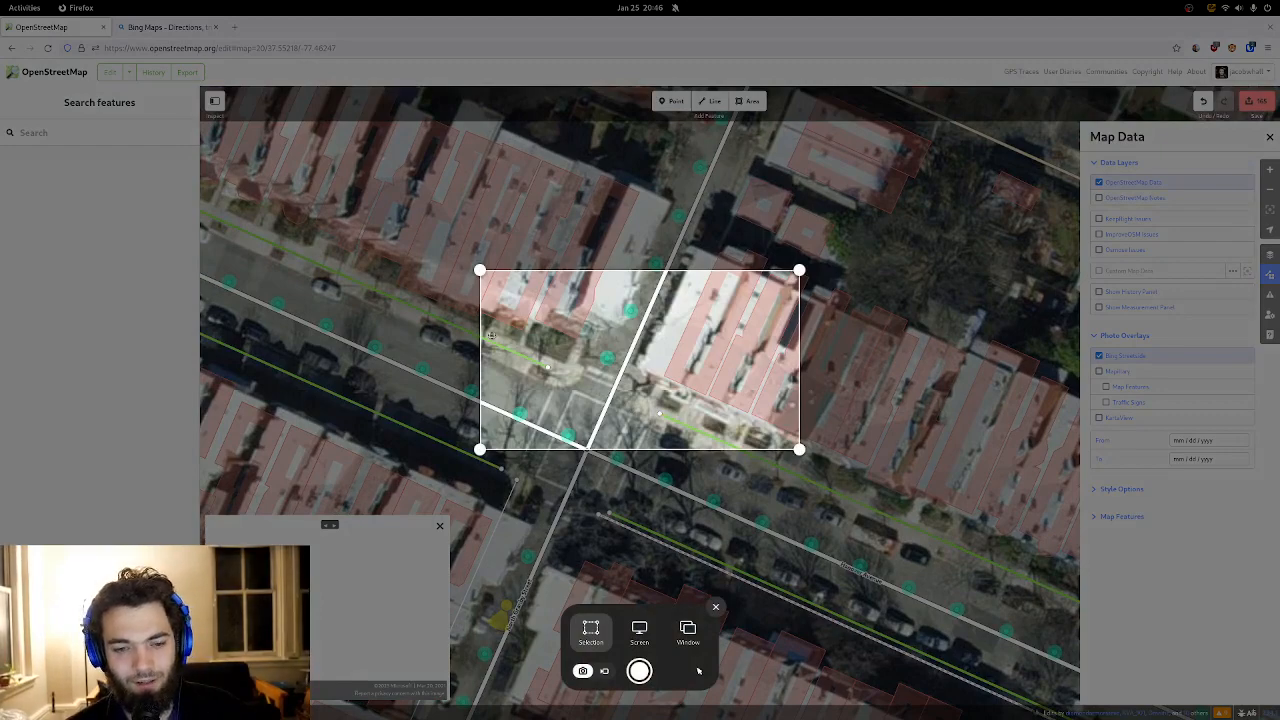
Step: Close the Streetside viewer and capture an area screenshot around the intersection
{"action": "left_click_drag", "start_coordinate": [479, 268], "coordinate": [306, 142]}
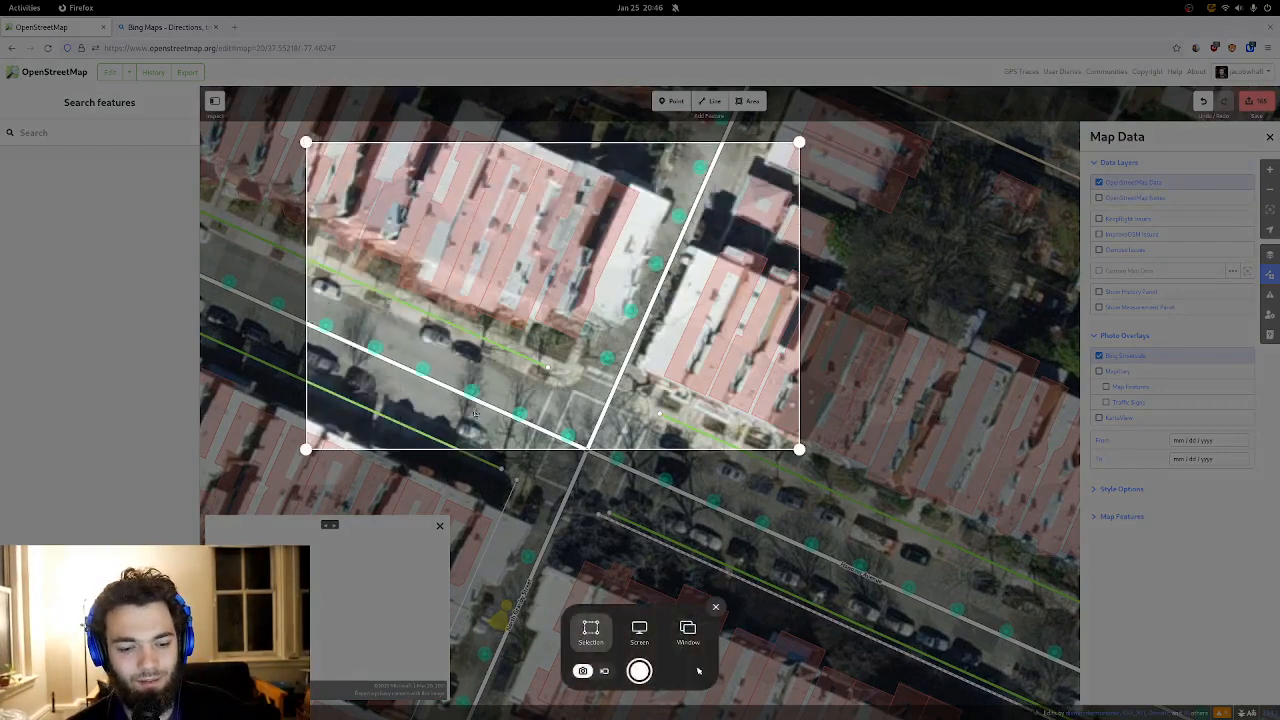
{"action": "key", "text": "Return"}
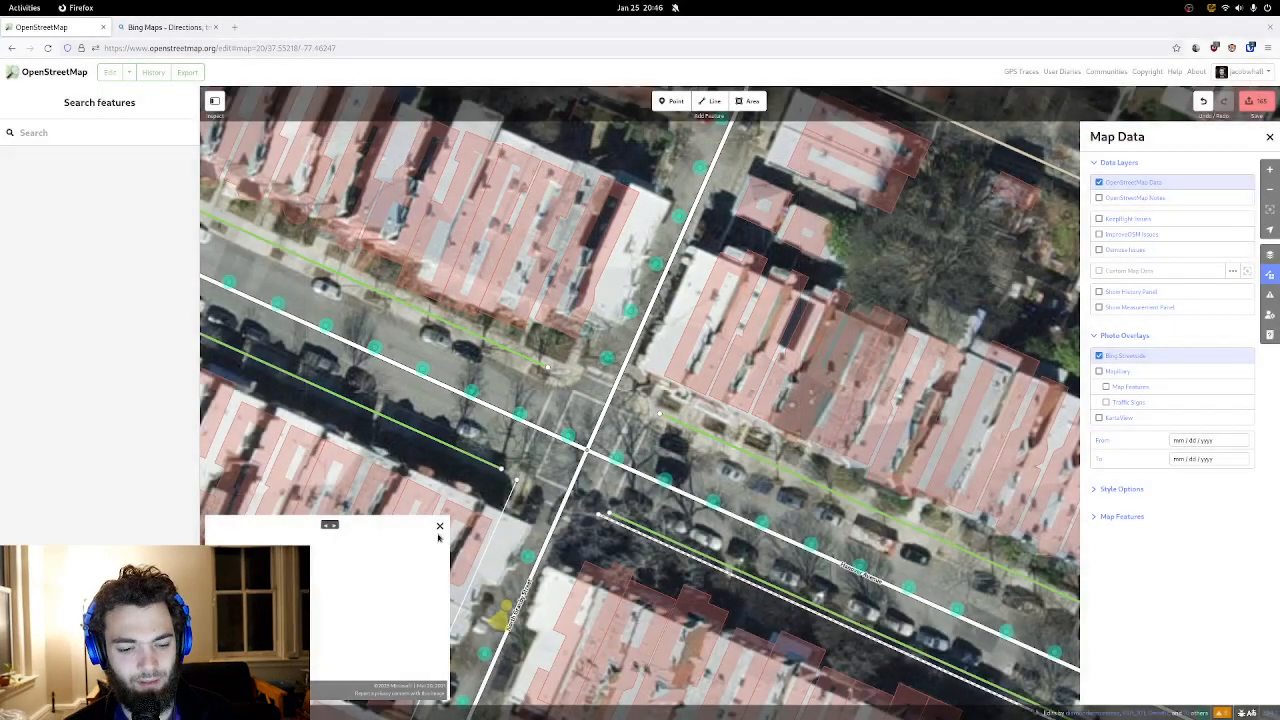
{"action": "left_click", "coordinate": [437, 526]}
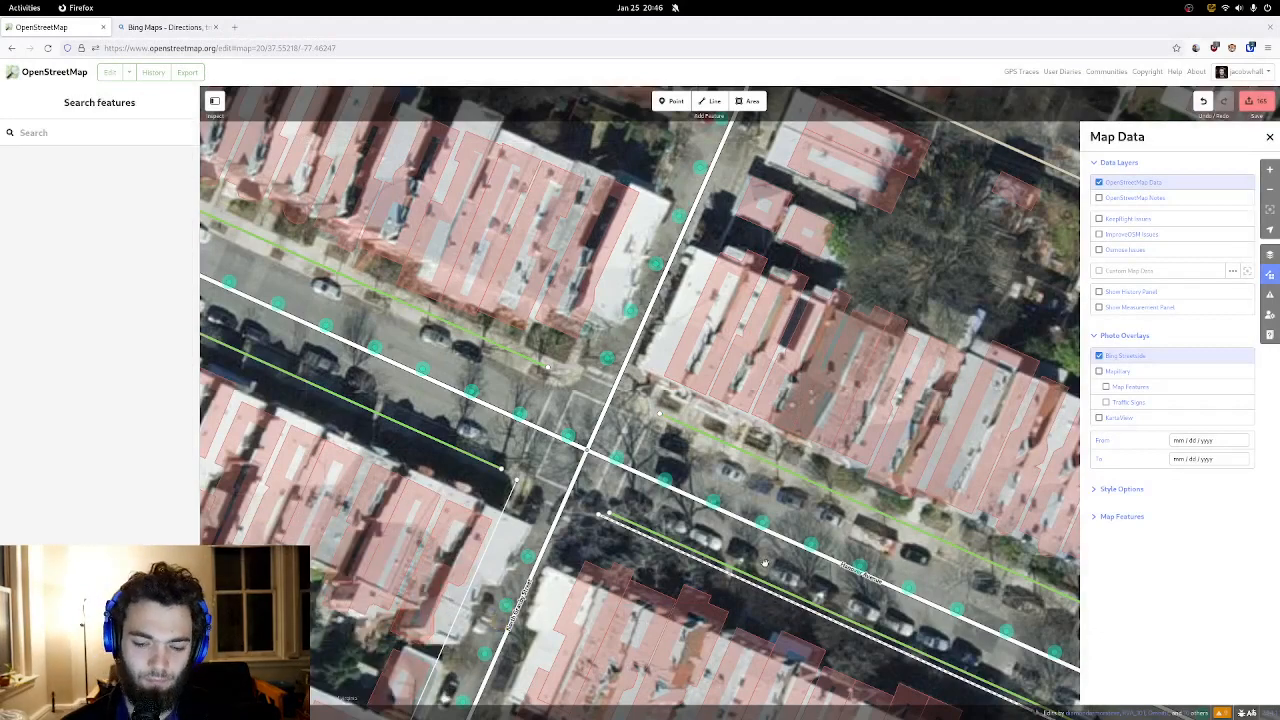
{"action": "key", "text": "Print"}
{"action": "left_click_drag", "start_coordinate": [799, 449], "coordinate": [1026, 637]}
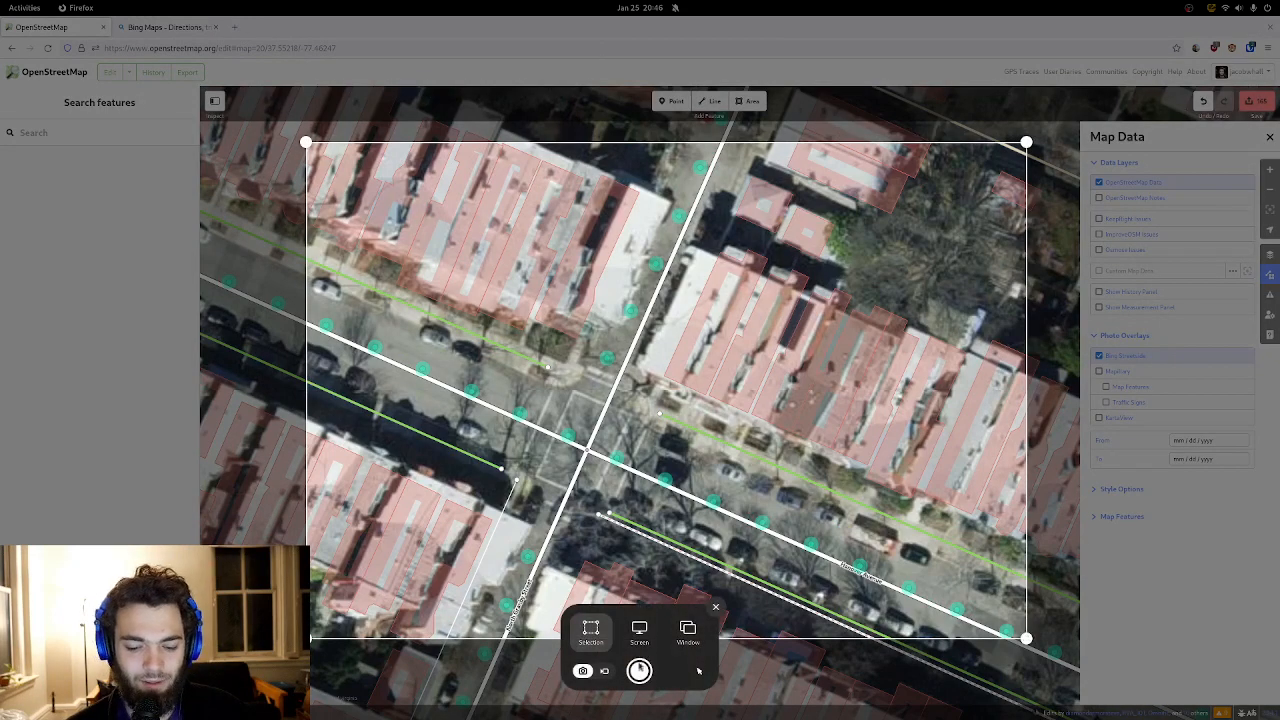
{"action": "left_click", "coordinate": [639, 671]}
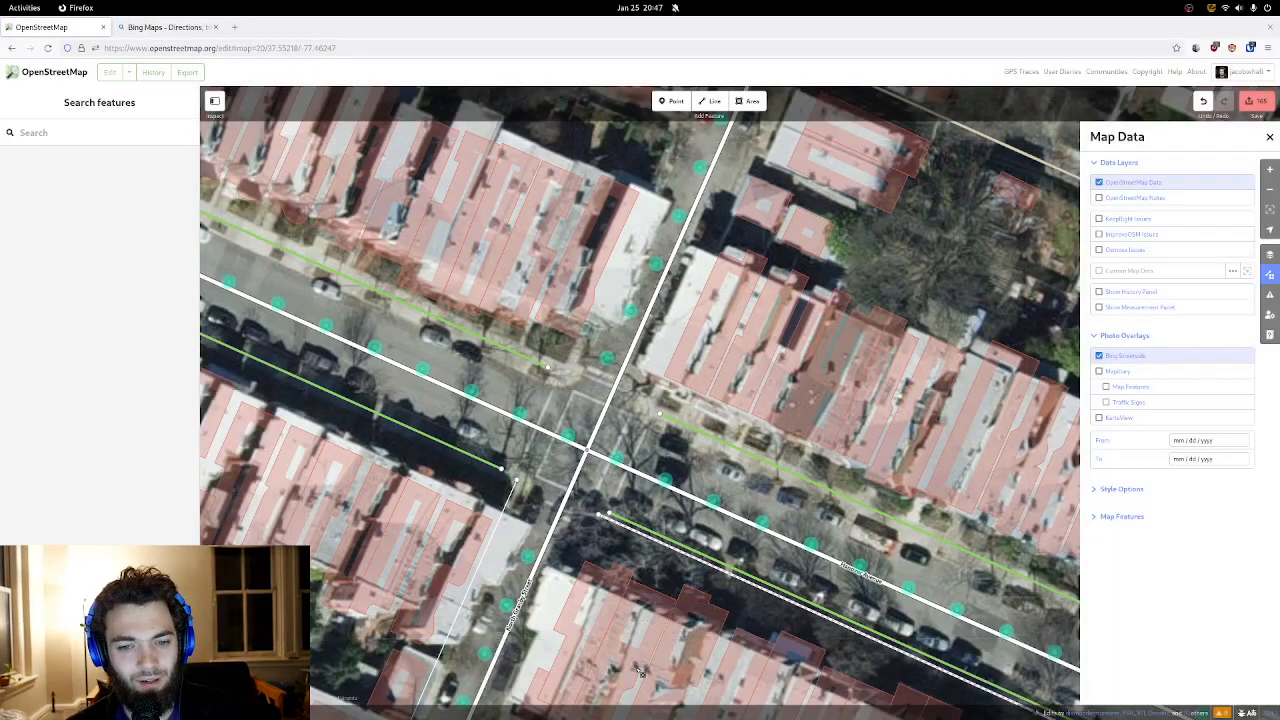
Step: Zoom in on the intersection and draw a line across the crosswalk from the sidewalk corner
{"action": "scroll", "coordinate": [658, 646], "scroll_direction": "down", "scroll_amount": 1}
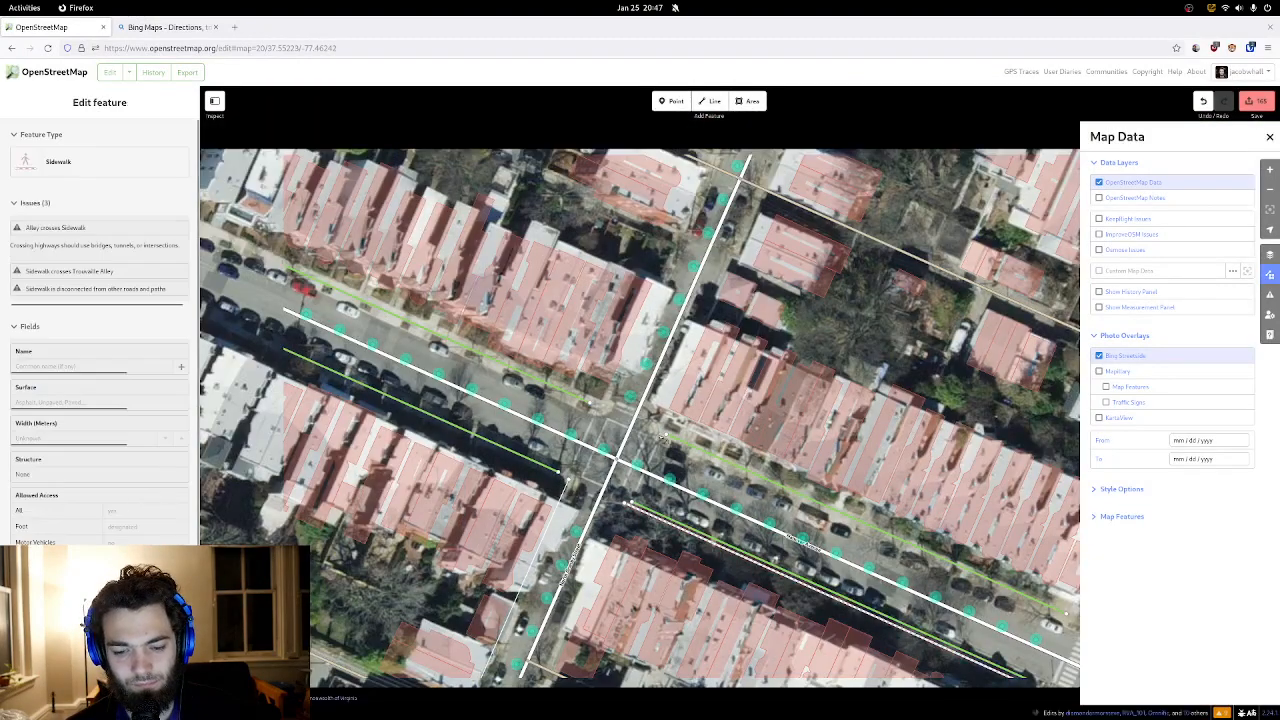
{"action": "key", "text": "Right"}
{"action": "key", "text": "Right"}
{"action": "key", "text": "Right"}
{"action": "key", "text": "Down"}
{"action": "key", "text": "Down"}
{"action": "key", "text": "Down"}
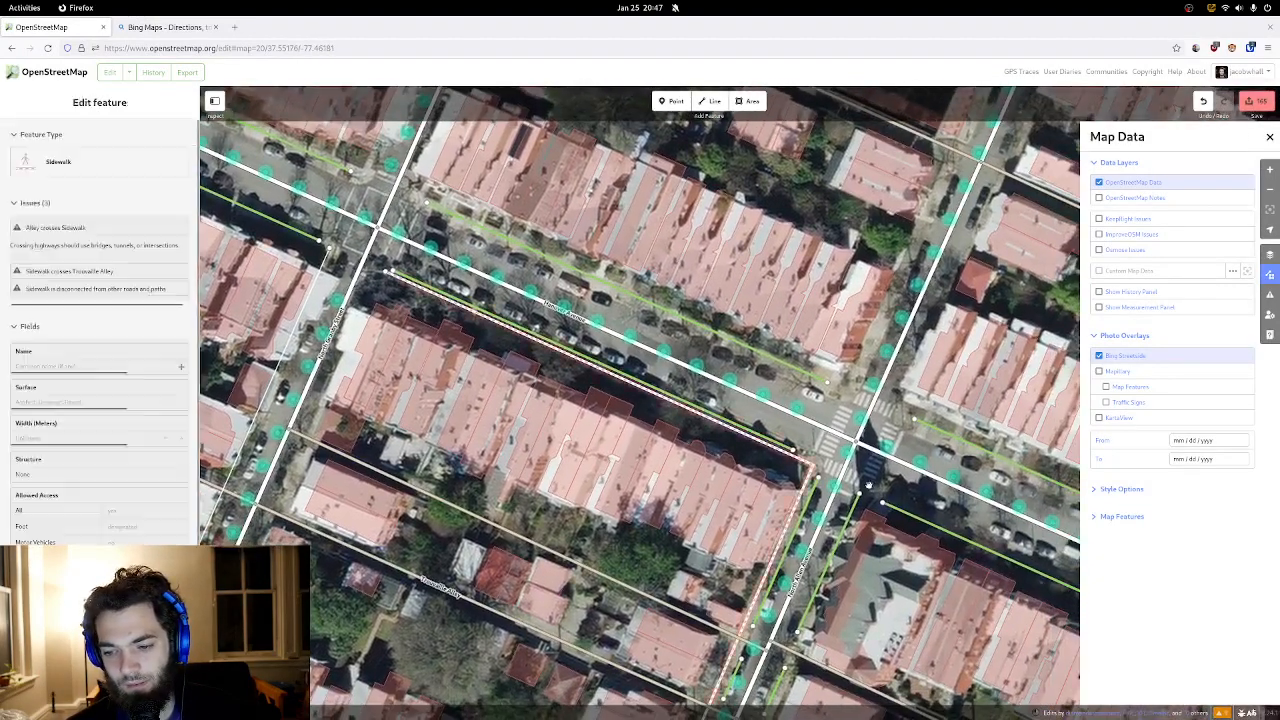
{"action": "scroll", "coordinate": [868, 485], "scroll_direction": "up", "scroll_amount": 1}
{"action": "key", "text": "Right"}
{"action": "key", "text": "Down"}
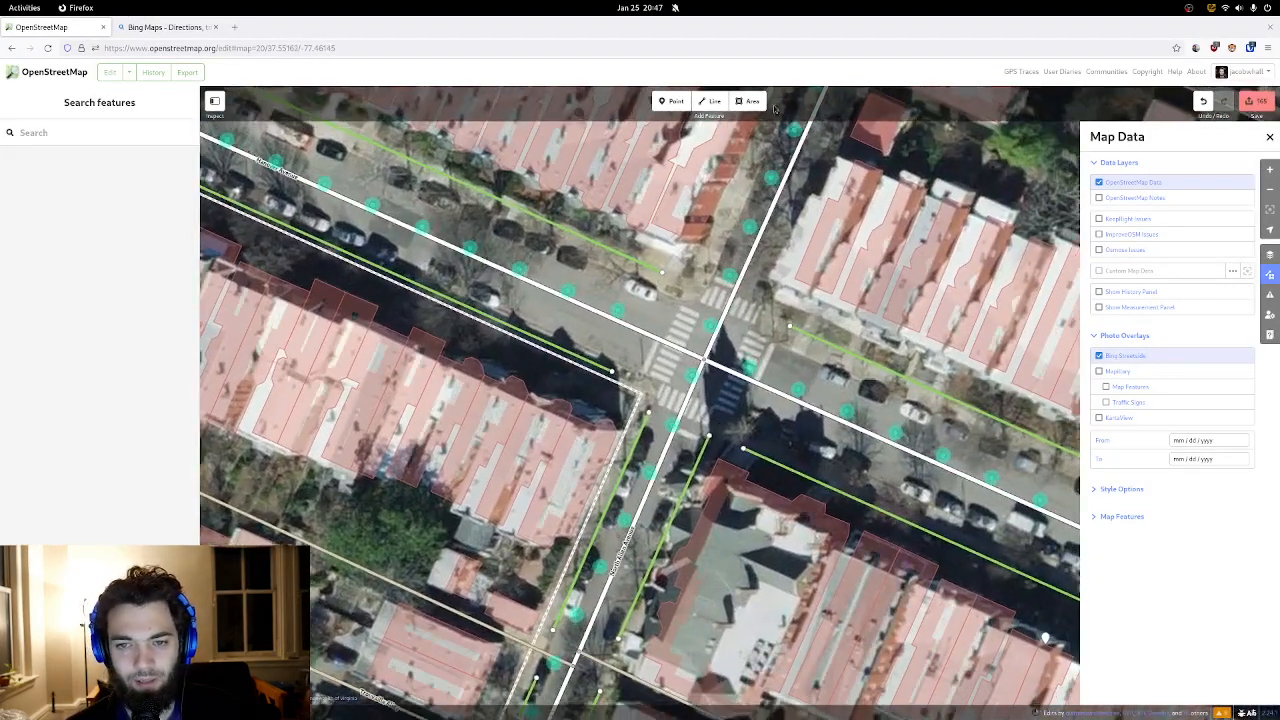
{"action": "key", "text": "2"}
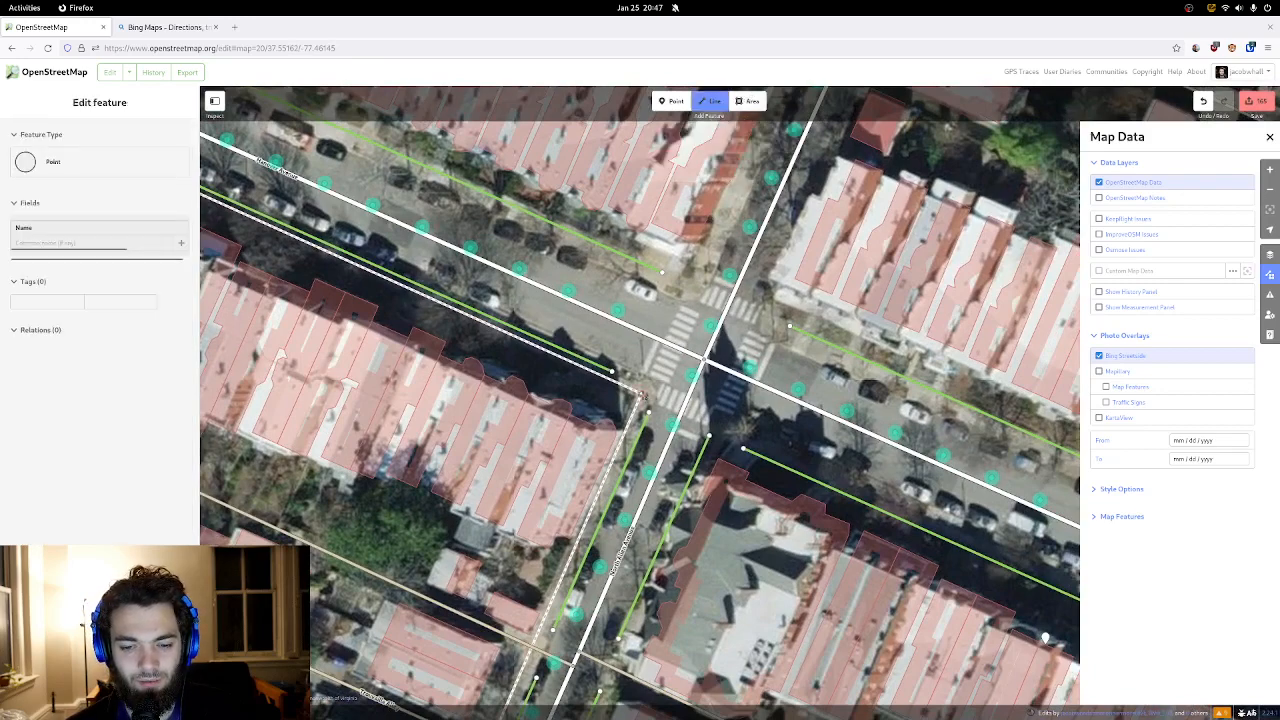
{"action": "left_click", "coordinate": [647, 397]}
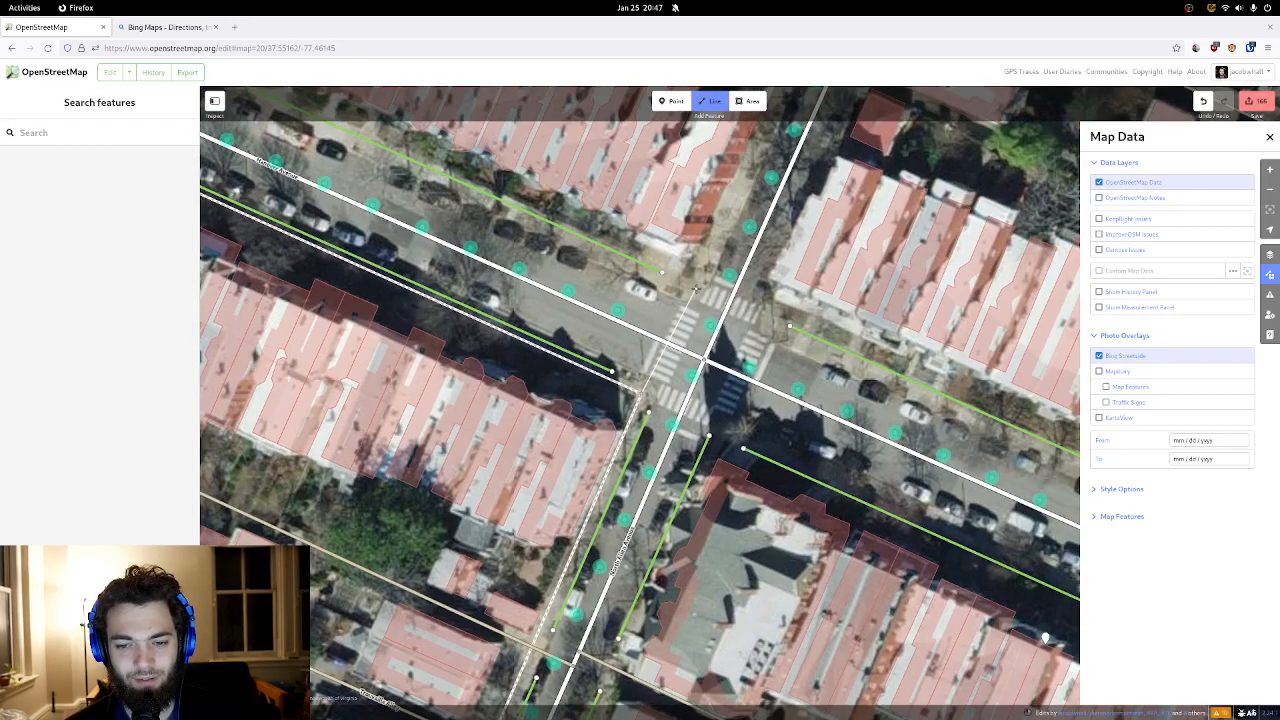
{"action": "double_click", "coordinate": [695, 289]}
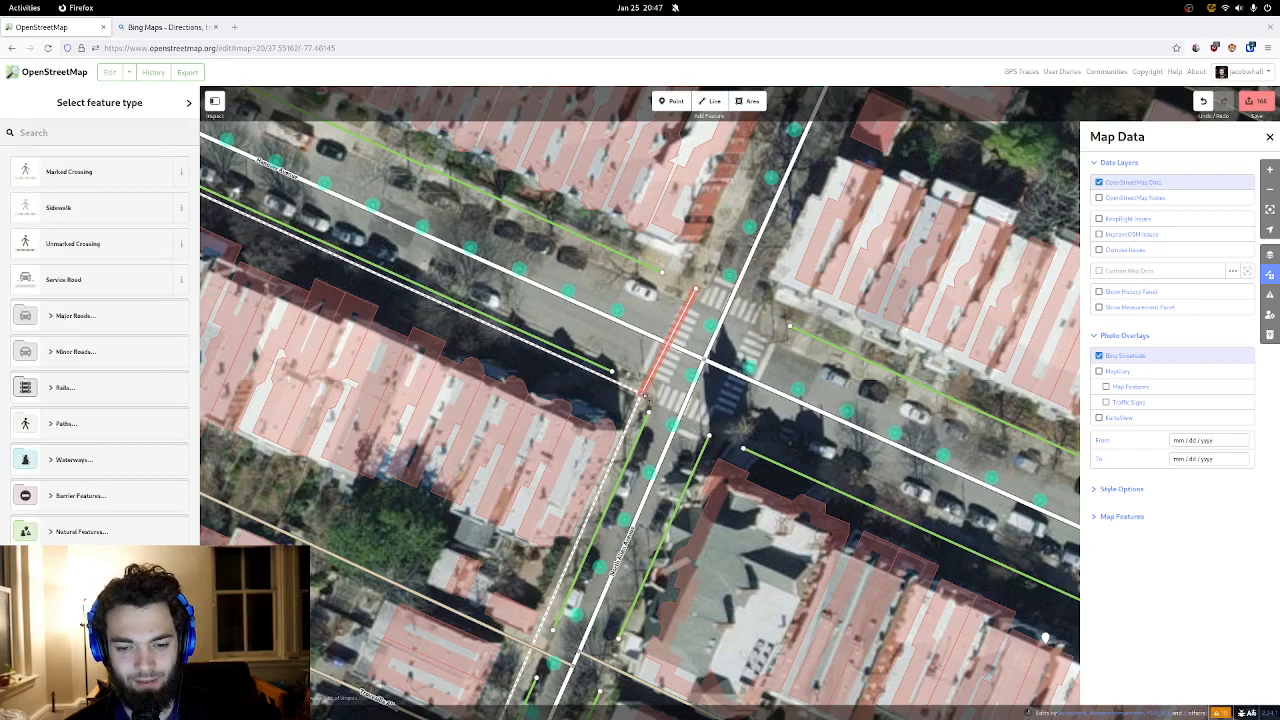
{"action": "right_click", "coordinate": [642, 392]}
{"action": "left_click", "coordinate": [657, 424]}
{"action": "key", "text": "Escape"}
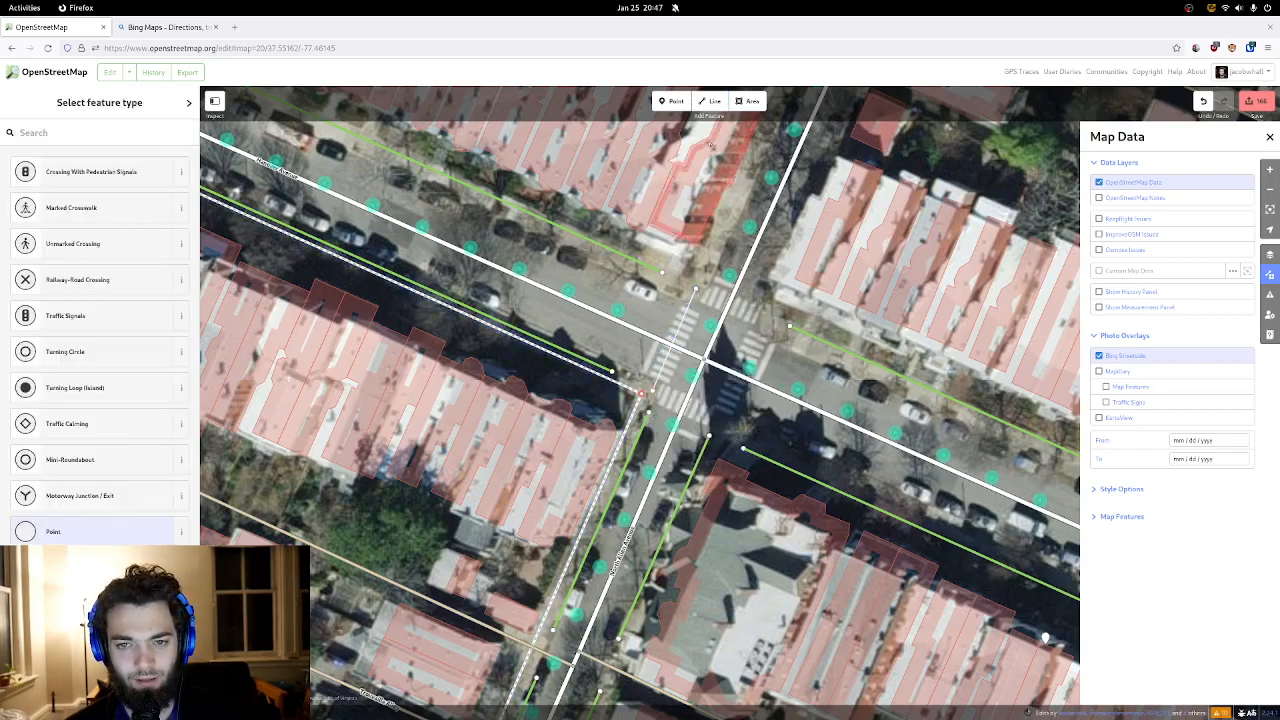
Step: Draw a short connecting way at the corner vertex and tag it Sidewalk
{"action": "left_click", "coordinate": [709, 101]}
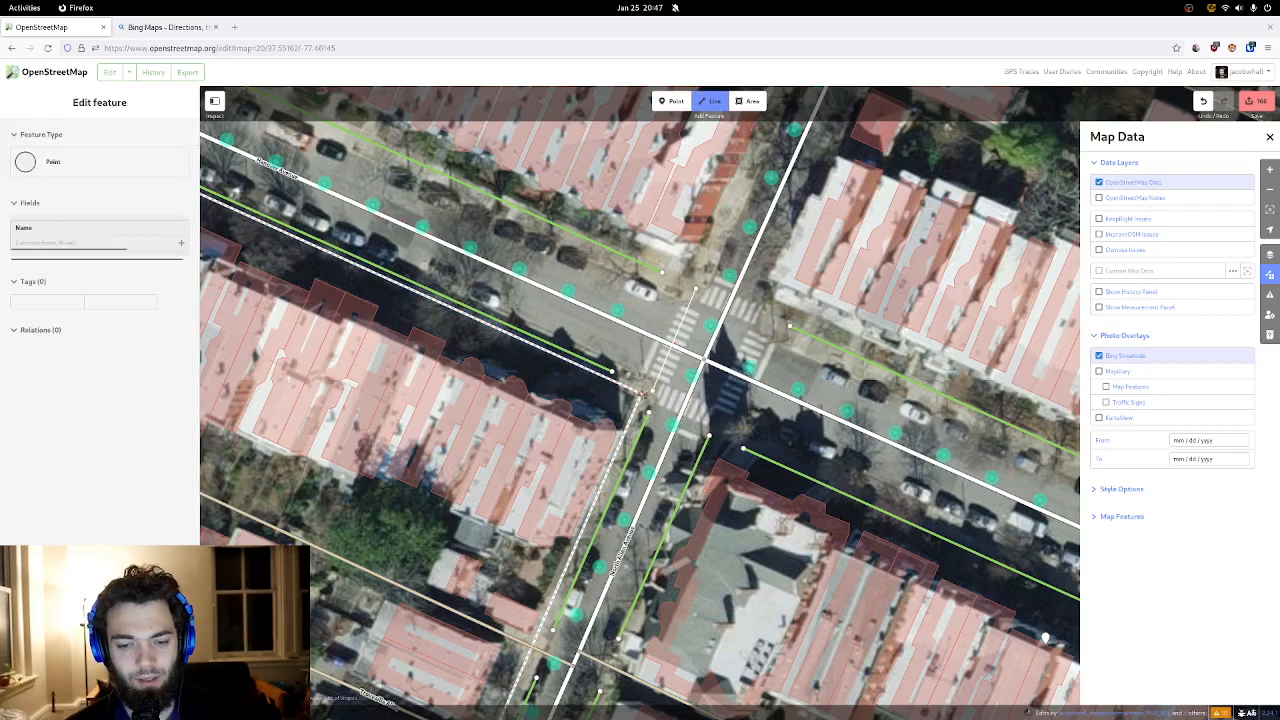
{"action": "left_click", "coordinate": [649, 388]}
{"action": "double_click", "coordinate": [638, 393]}
{"action": "scroll", "coordinate": [652, 392], "scroll_direction": "up", "scroll_amount": 3}
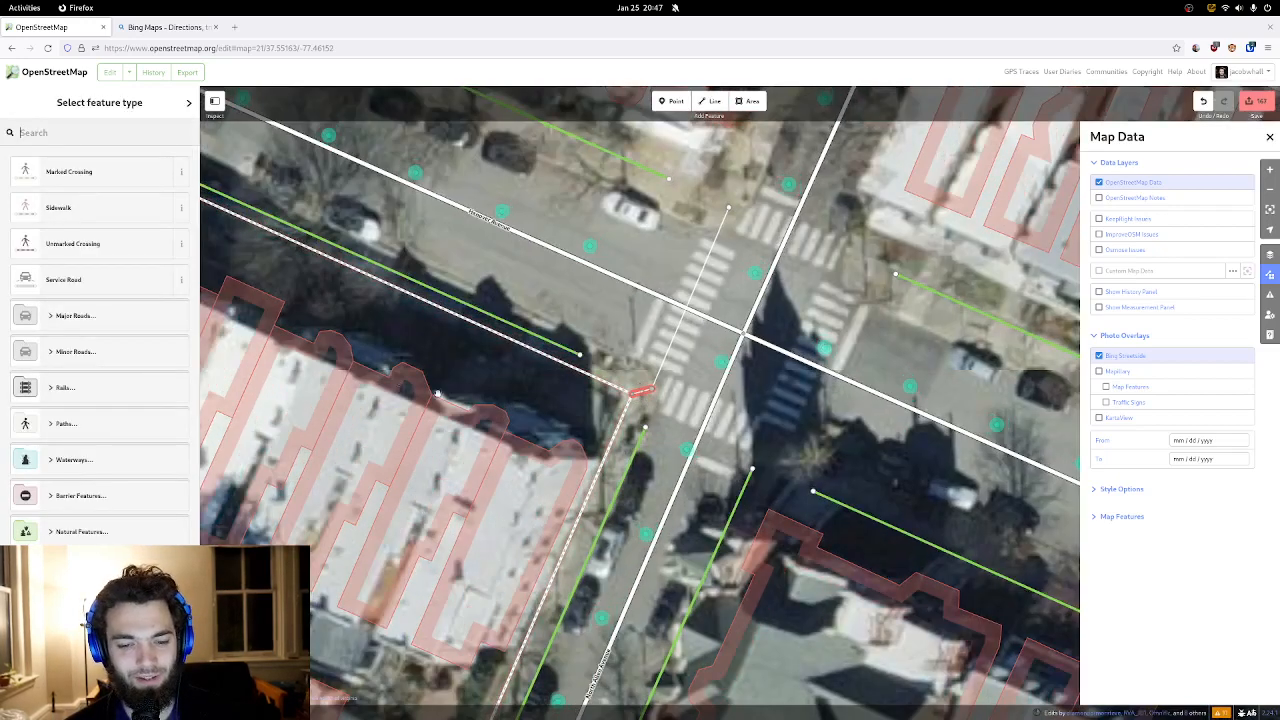
{"action": "left_click", "coordinate": [60, 208]}
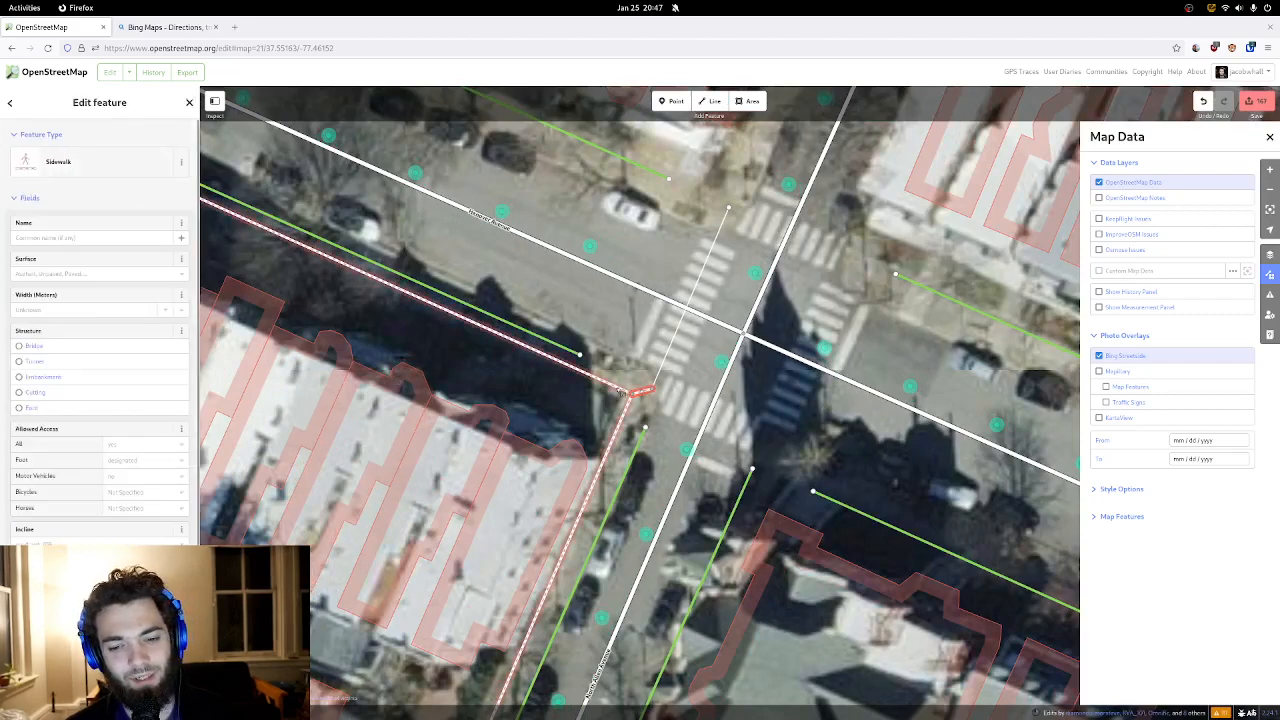
{"action": "left_click_drag", "start_coordinate": [655, 403], "coordinate": [594, 404]}
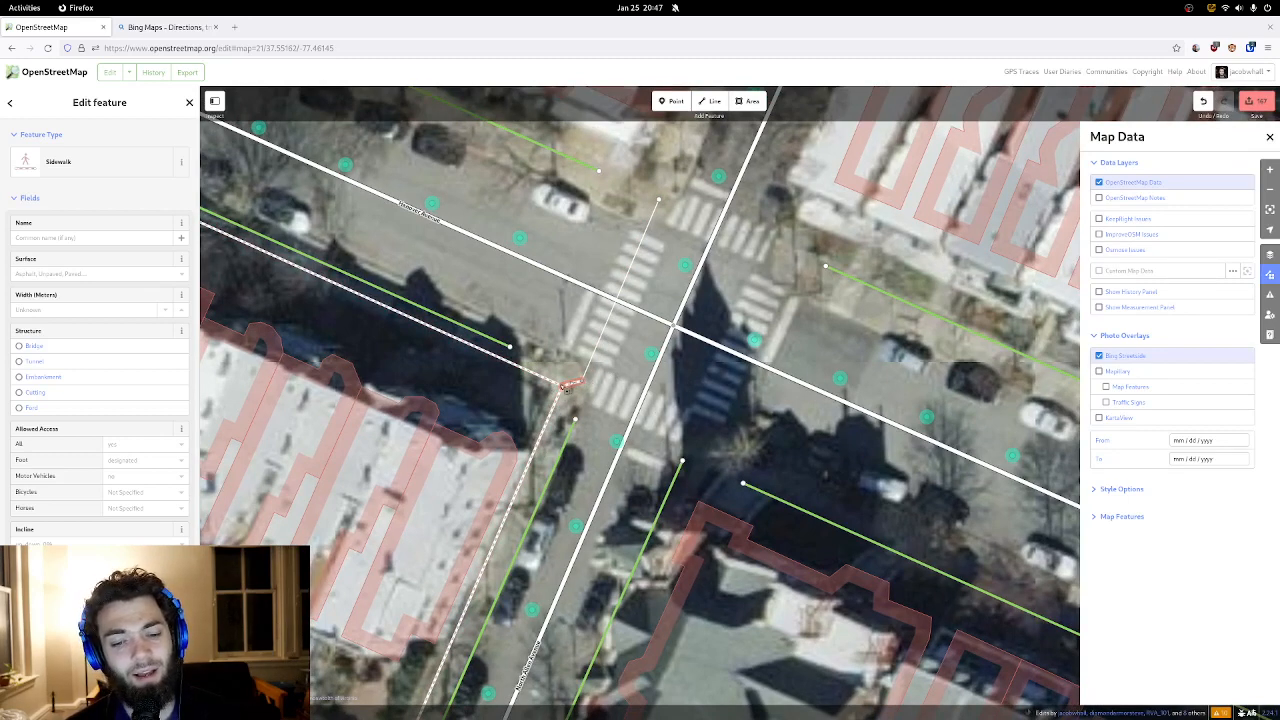
Step: Tag the line across the crosswalk as a Marked Crossing
{"action": "left_click", "coordinate": [605, 318]}
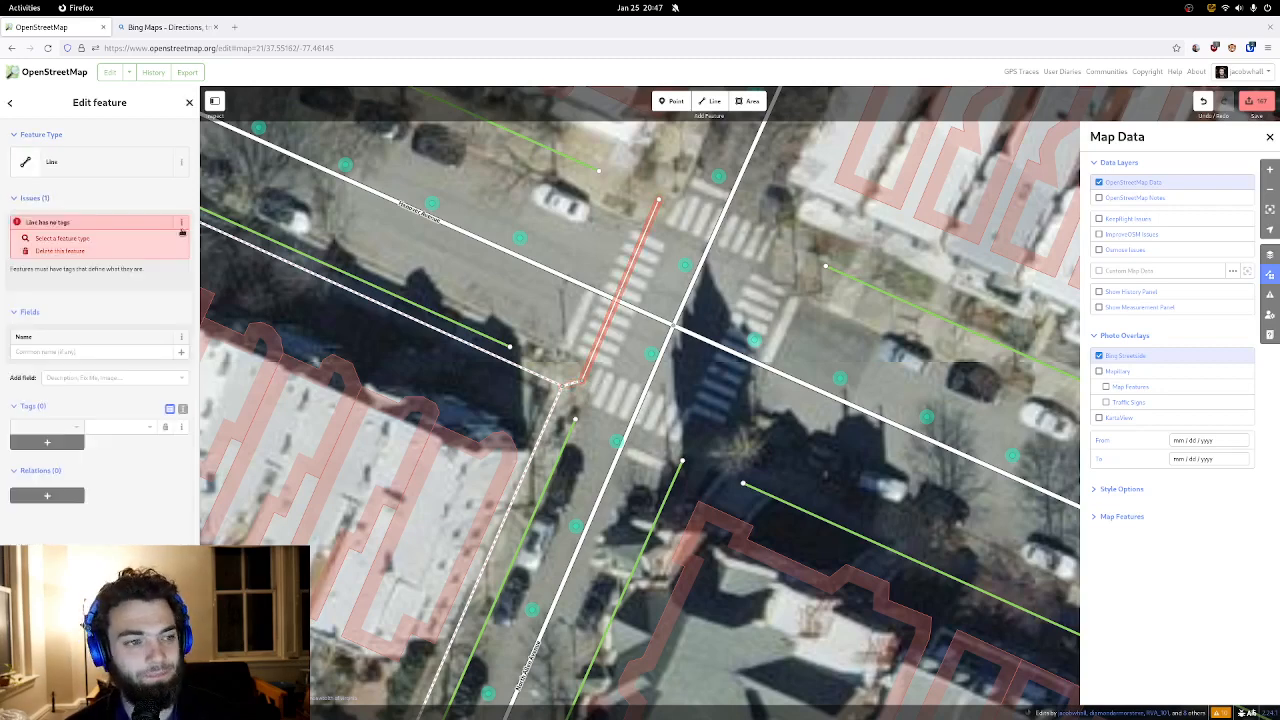
{"action": "left_click", "coordinate": [100, 170]}
{"action": "left_click", "coordinate": [100, 206]}
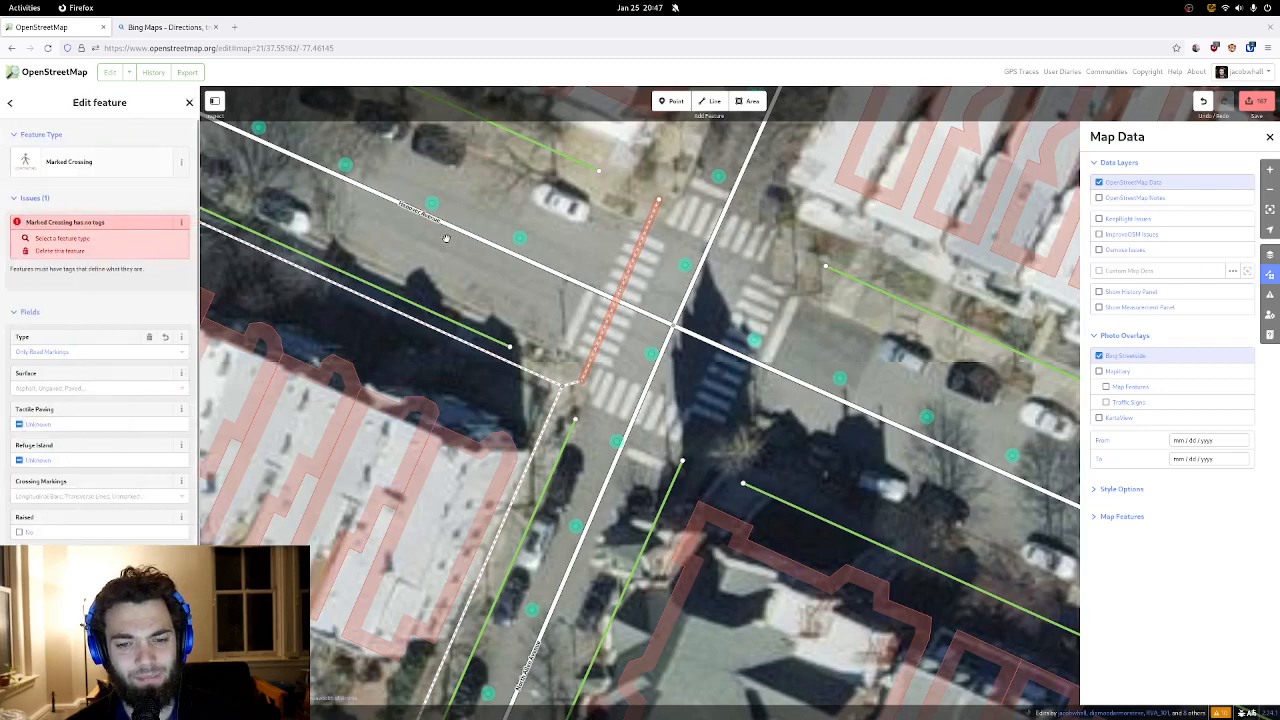
{"action": "left_click", "coordinate": [710, 101]}
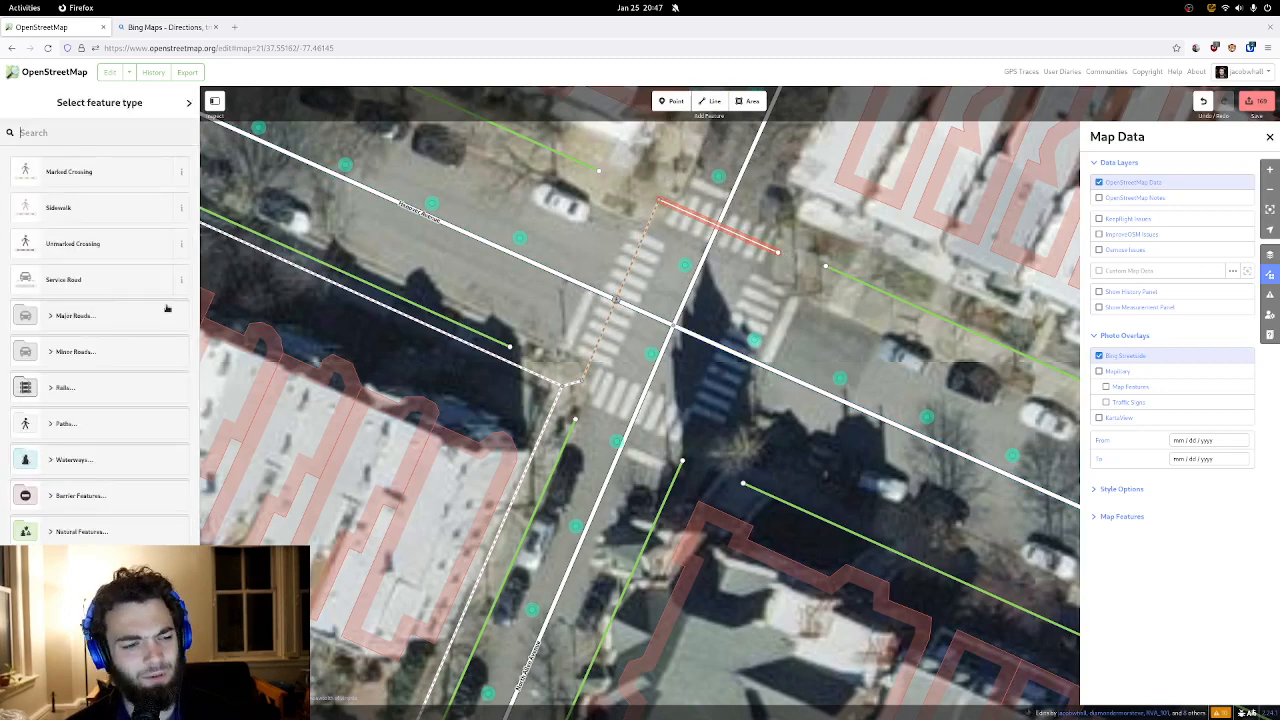
{"action": "left_click", "coordinate": [100, 172]}
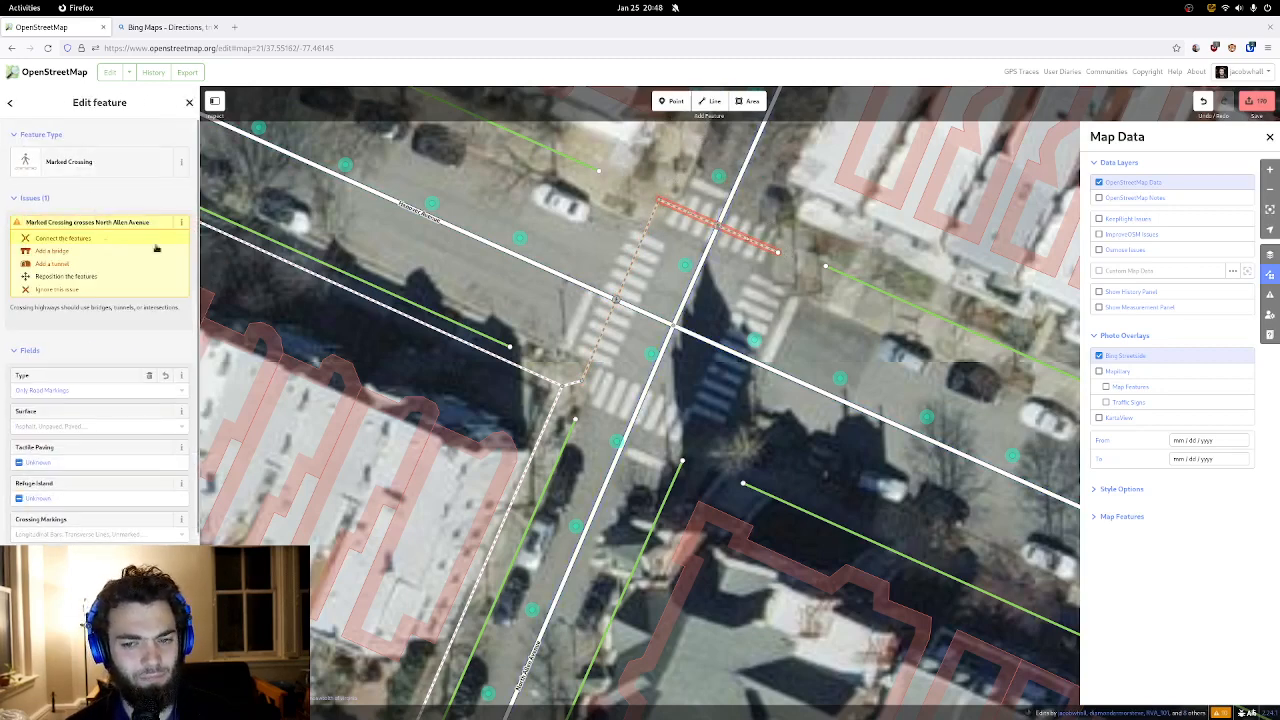
Step: Draw a Marked Crossing to the opposite corner and connect it to Hanover Avenue
{"action": "left_click", "coordinate": [710, 101]}
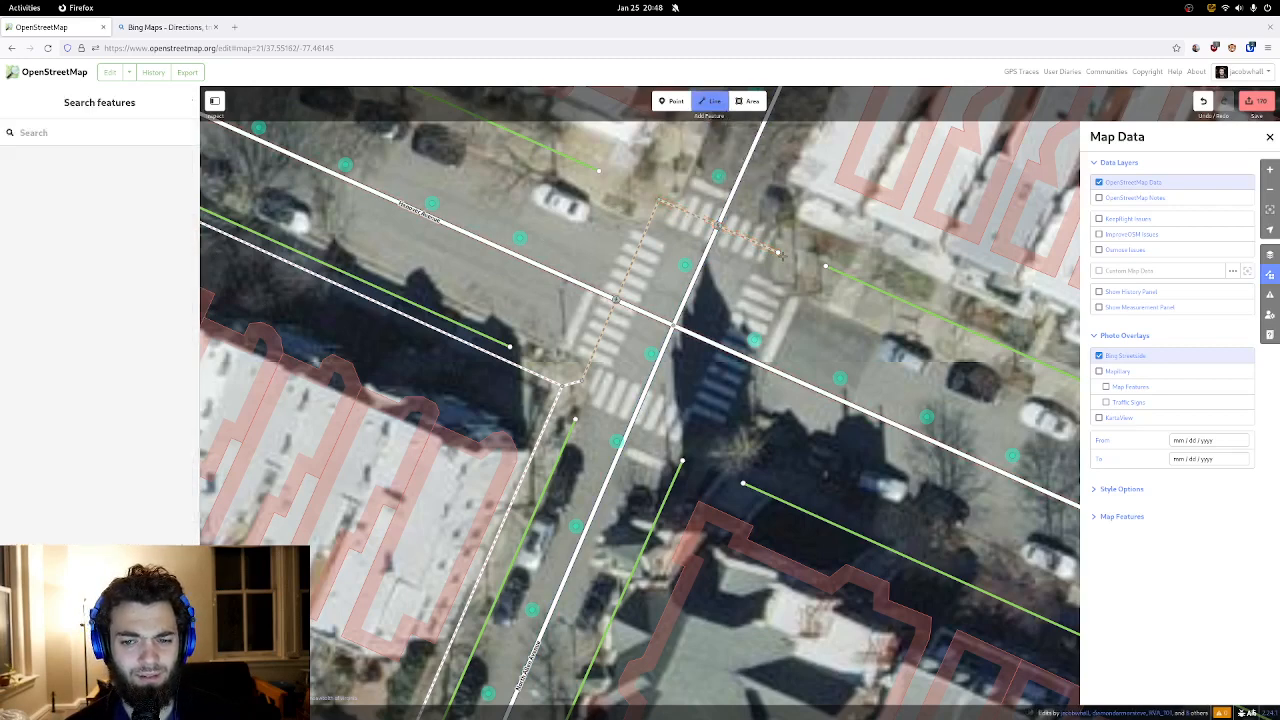
{"action": "left_click", "coordinate": [778, 253]}
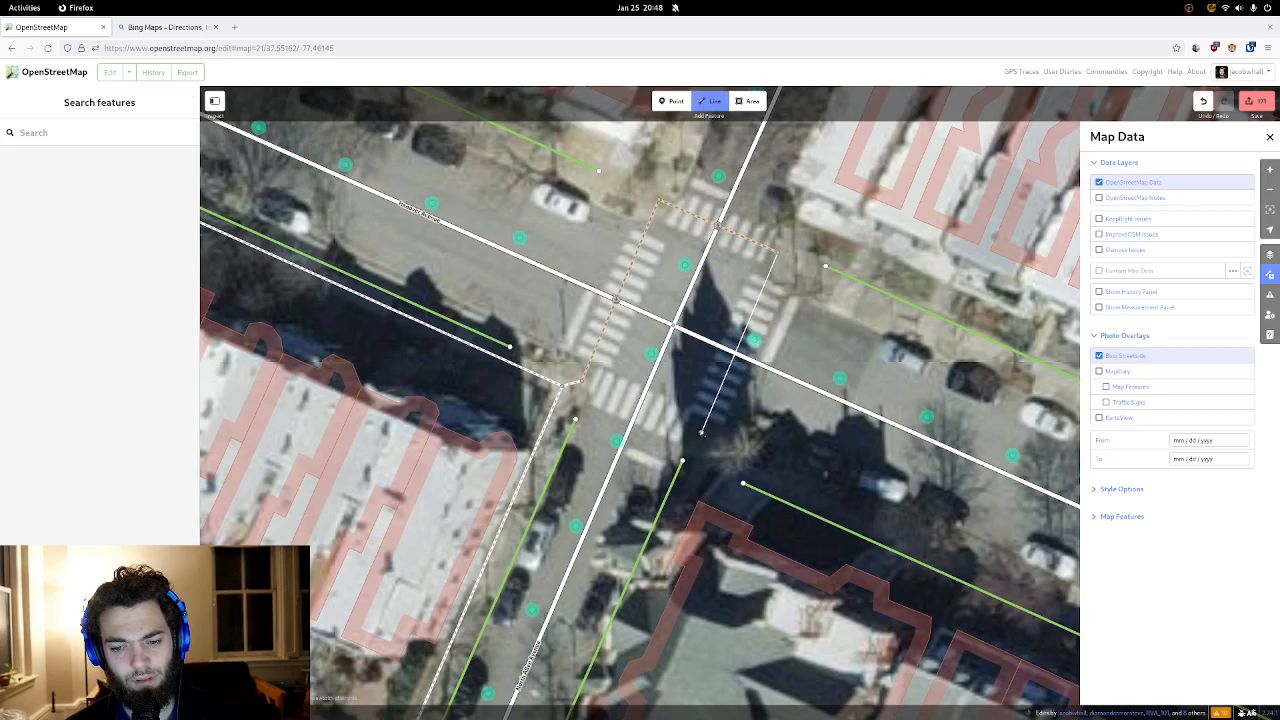
{"action": "double_click", "coordinate": [702, 432]}
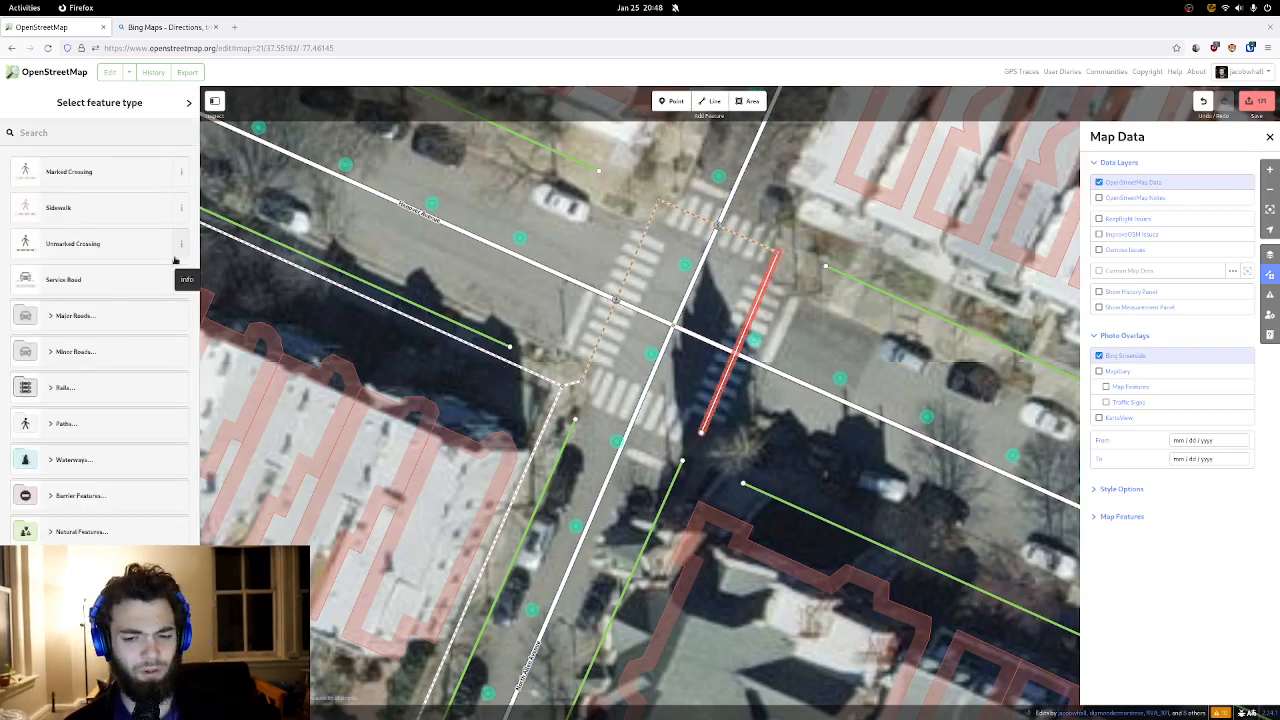
{"action": "left_click", "coordinate": [97, 172]}
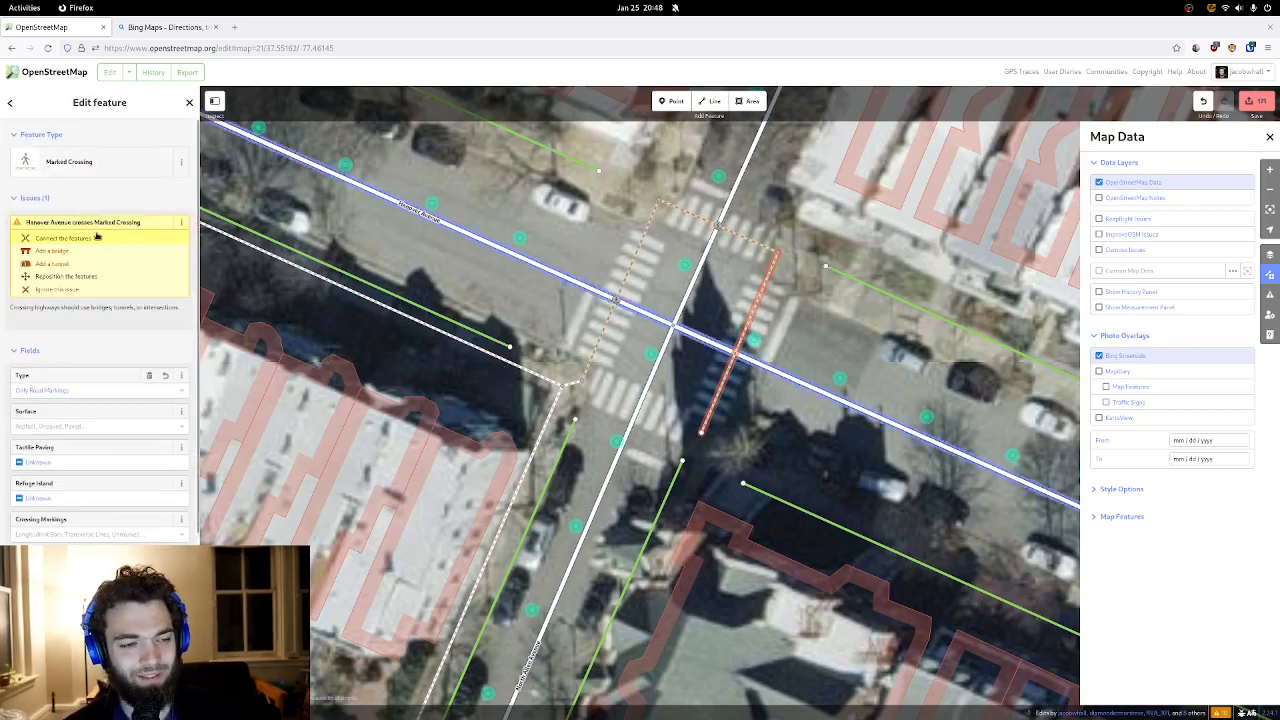
{"action": "left_click", "coordinate": [97, 237]}
Step: Draw a Marked Crossing from the sidewalk corner and connect it to North Allen Avenue
{"action": "left_click", "coordinate": [709, 101]}
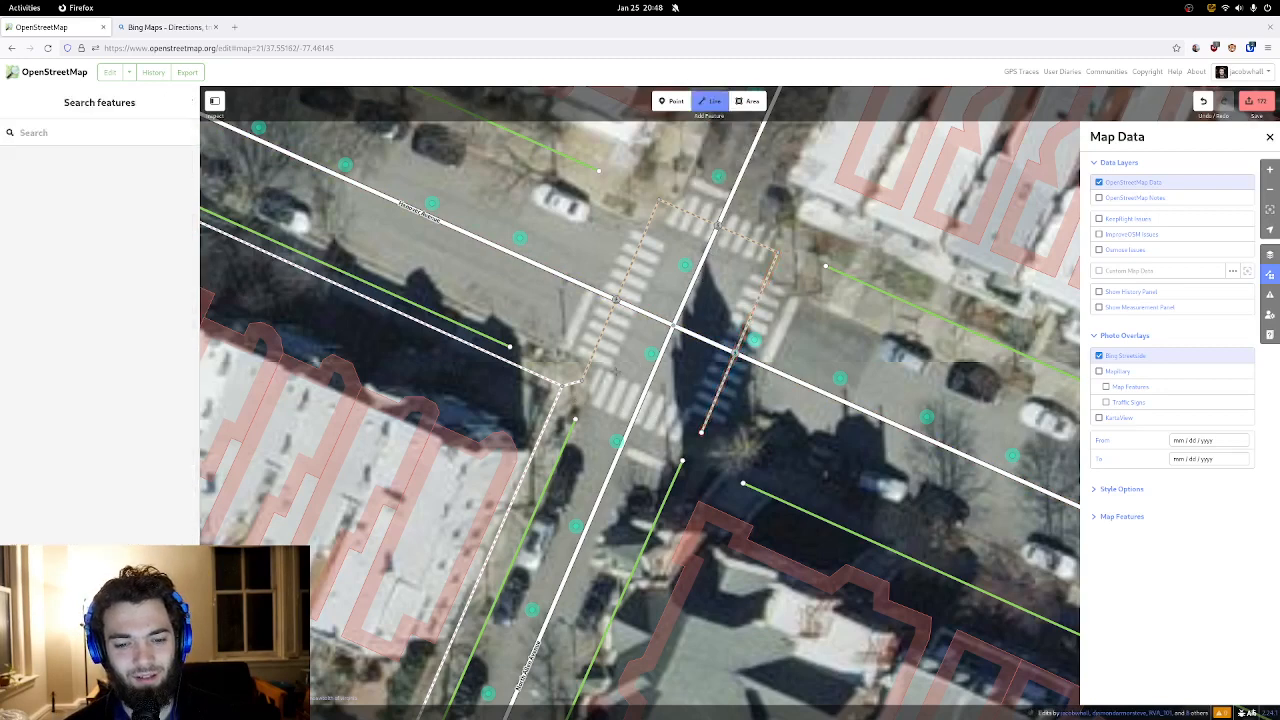
{"action": "left_click", "coordinate": [570, 383]}
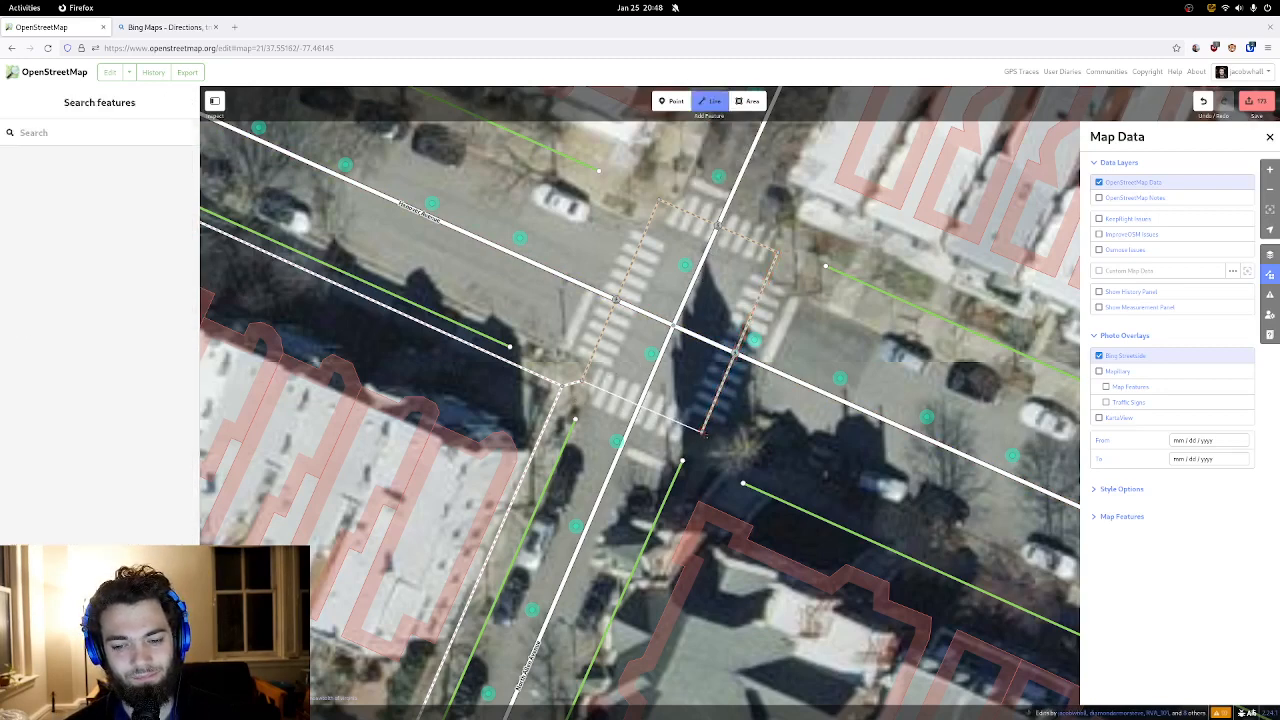
{"action": "double_click", "coordinate": [704, 433]}
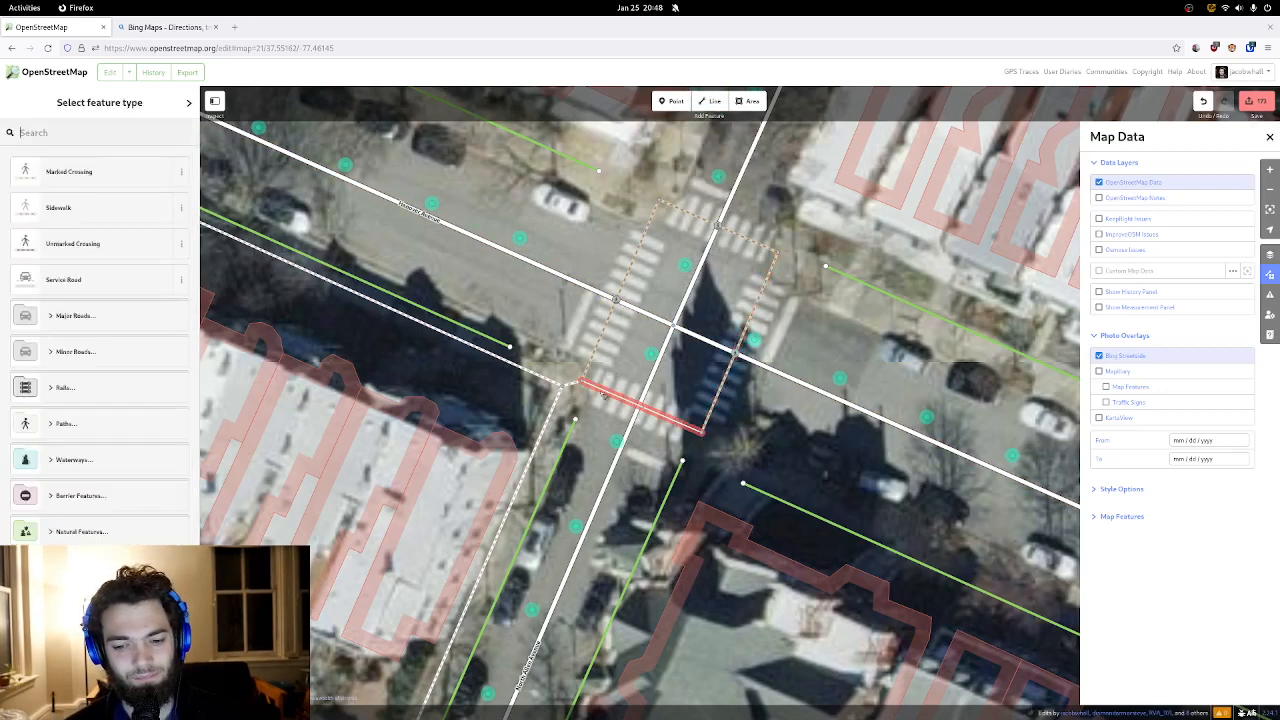
{"action": "left_click", "coordinate": [60, 175]}
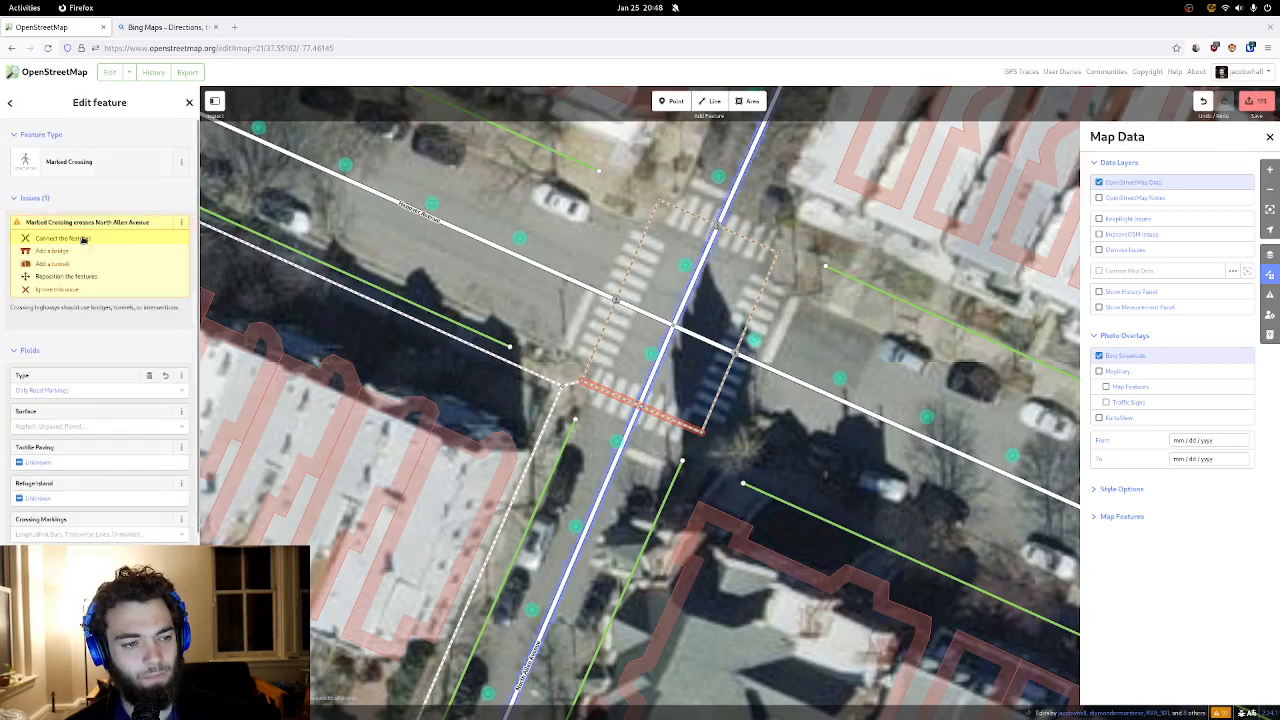
{"action": "left_click", "coordinate": [84, 239]}
{"action": "left_click_drag", "start_coordinate": [606, 215], "coordinate": [554, 385]}
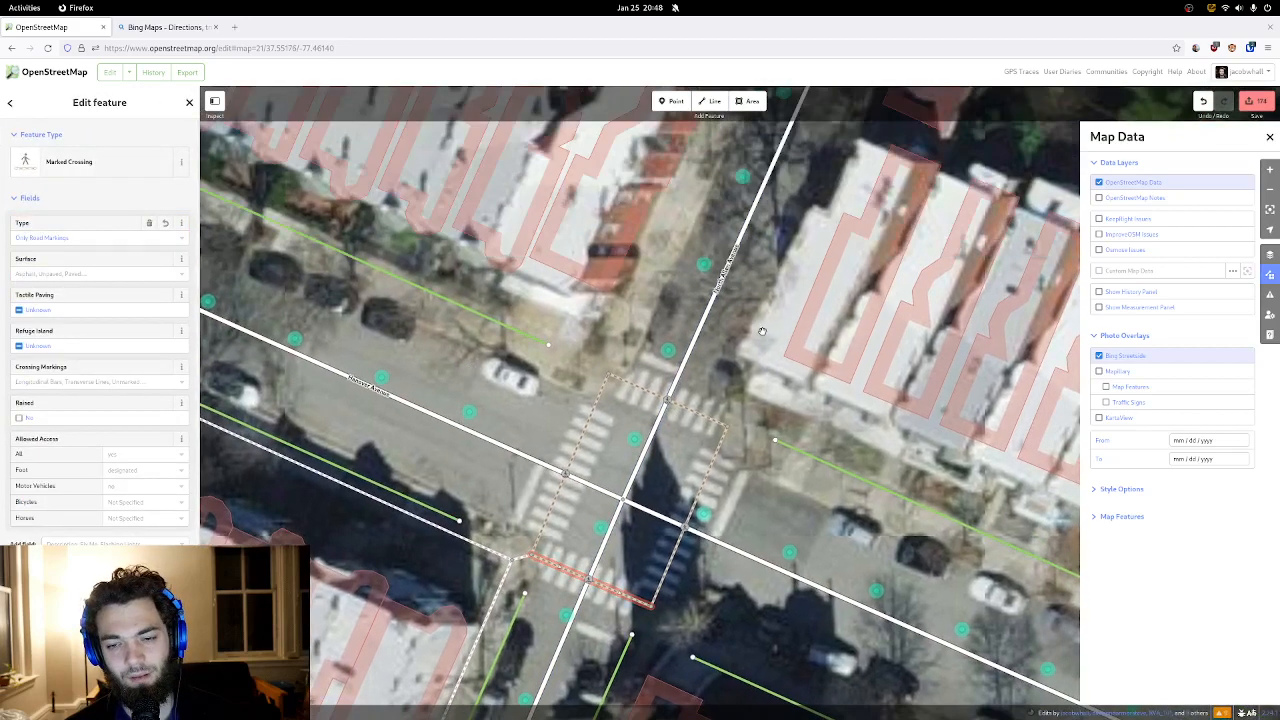
Step: Draw a line from the crossing's end point along the curb to the block's far corner
{"action": "left_click", "coordinate": [712, 101]}
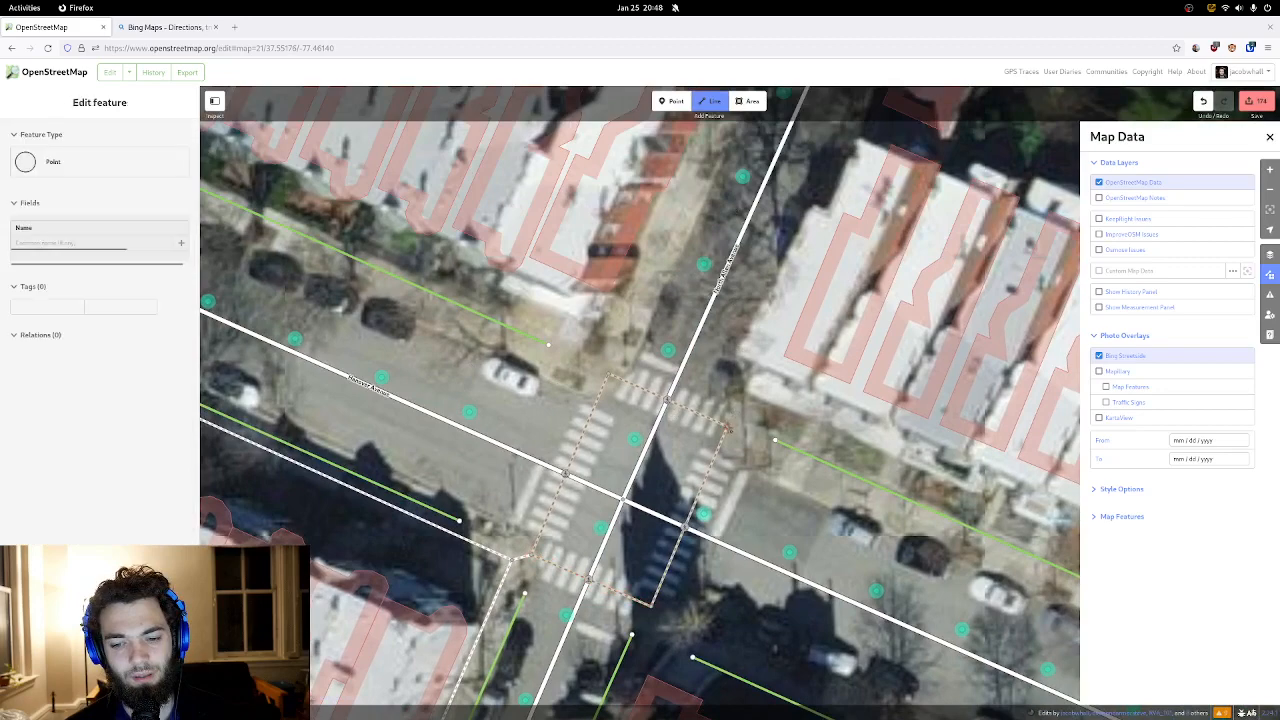
{"action": "left_click", "coordinate": [727, 426]}
{"action": "scroll", "coordinate": [772, 450], "scroll_direction": "down", "scroll_amount": 5}
{"action": "left_click_drag", "start_coordinate": [774, 451], "coordinate": [397, 303]}
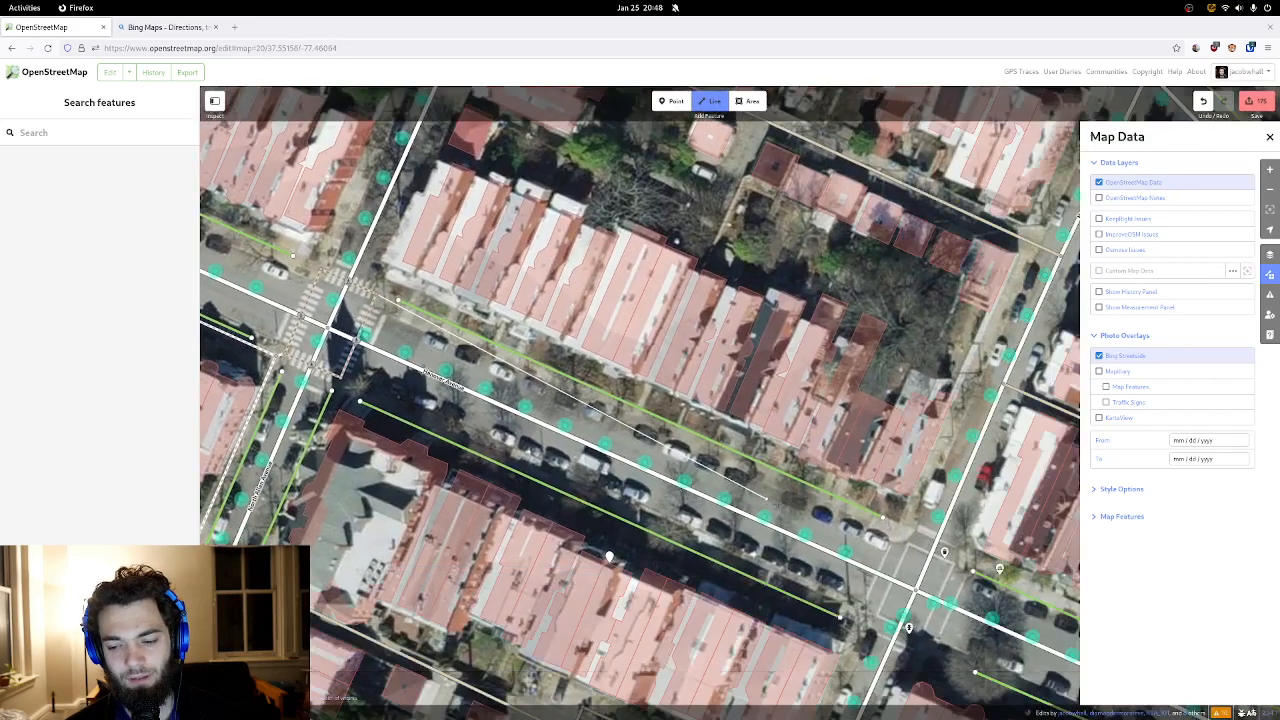
{"action": "scroll", "coordinate": [884, 520], "scroll_direction": "up", "scroll_amount": 3}
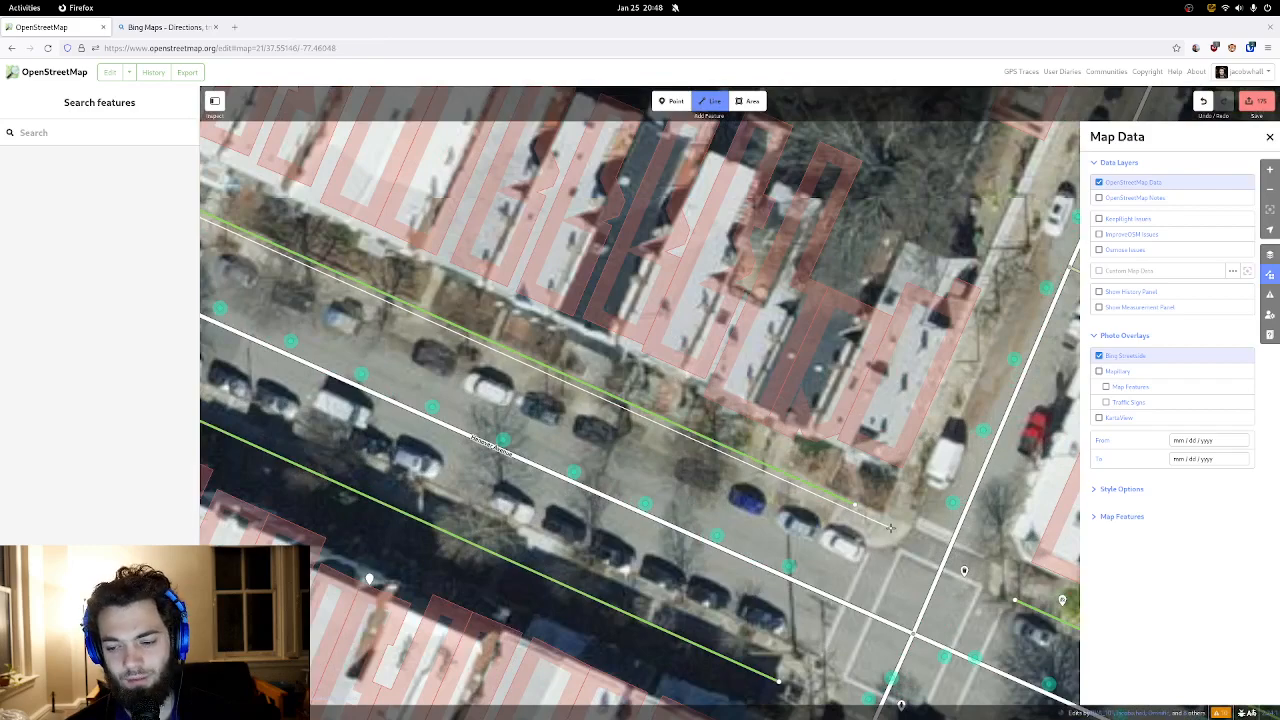
{"action": "double_click", "coordinate": [890, 527]}
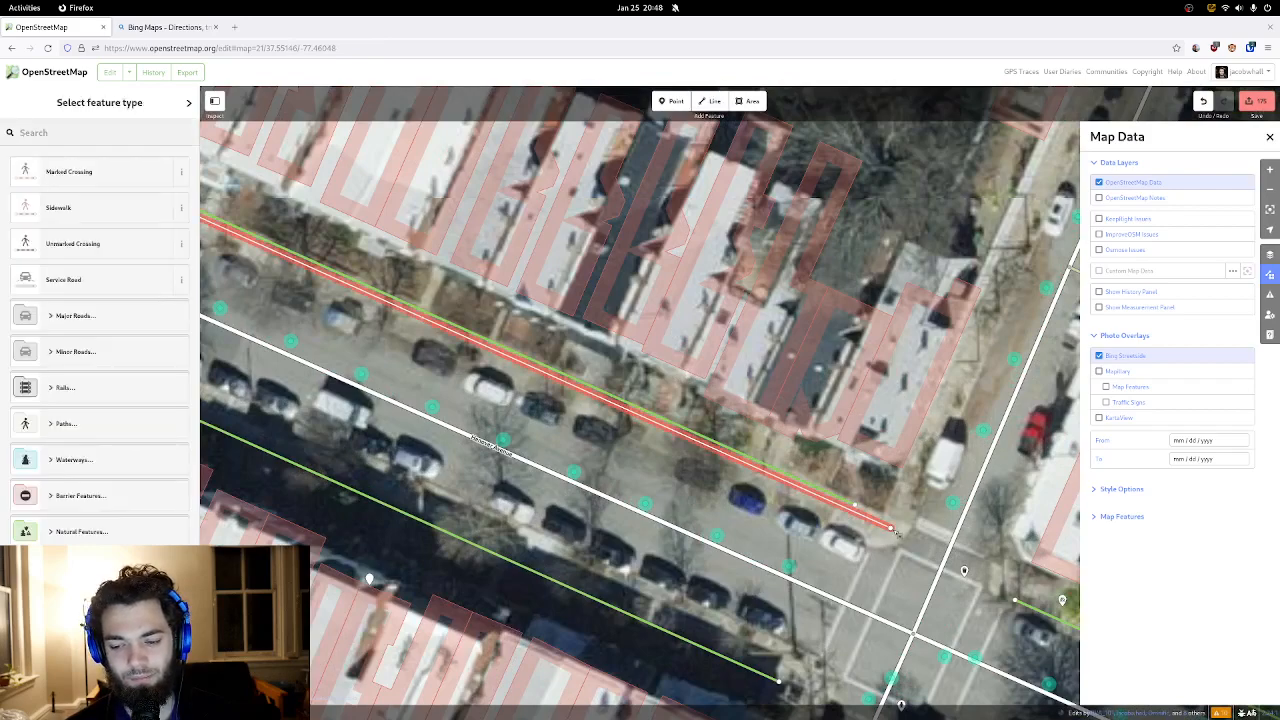
{"action": "left_click", "coordinate": [891, 528]}
{"action": "key", "text": "2"}
Step: Continue the line around the block's street edges, finish it and tag it Sidewalk
{"action": "left_click_drag", "start_coordinate": [938, 440], "coordinate": [746, 716]}
{"action": "left_click_drag", "start_coordinate": [950, 330], "coordinate": [643, 609]}
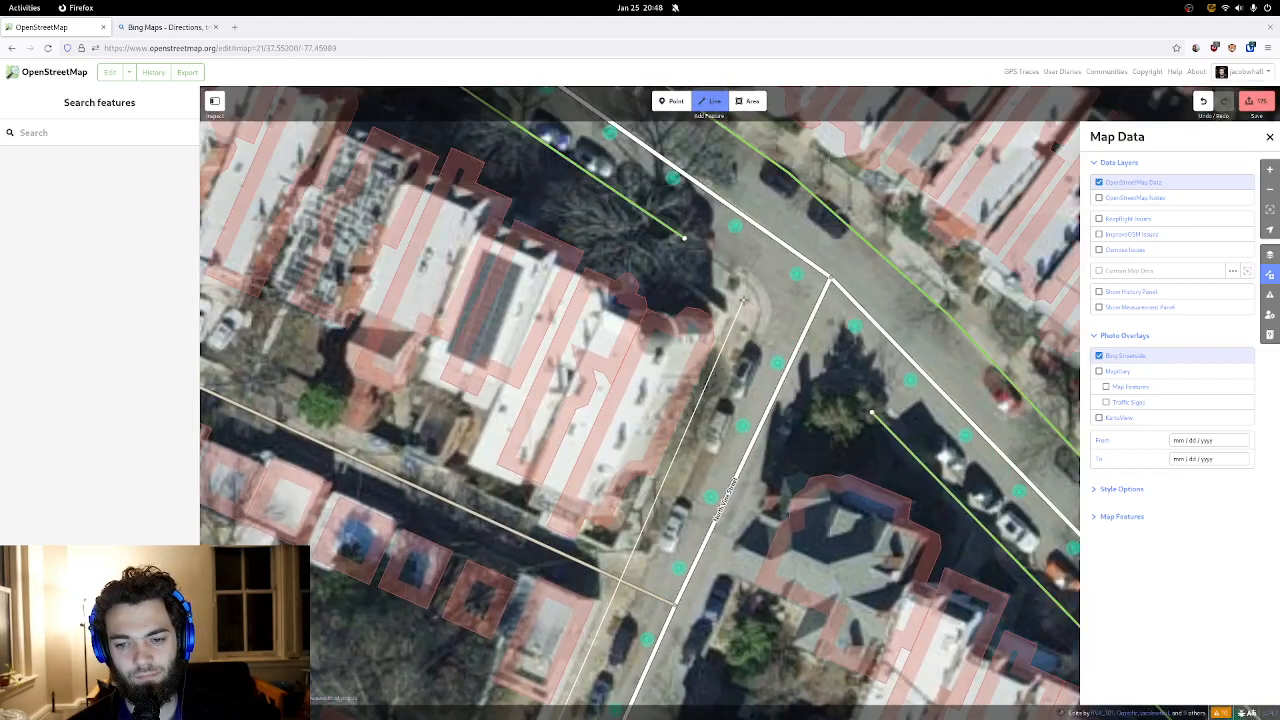
{"action": "scroll", "coordinate": [534, 190], "scroll_direction": "down", "scroll_amount": 5}
{"action": "left_click_drag", "start_coordinate": [540, 195], "coordinate": [820, 401]}
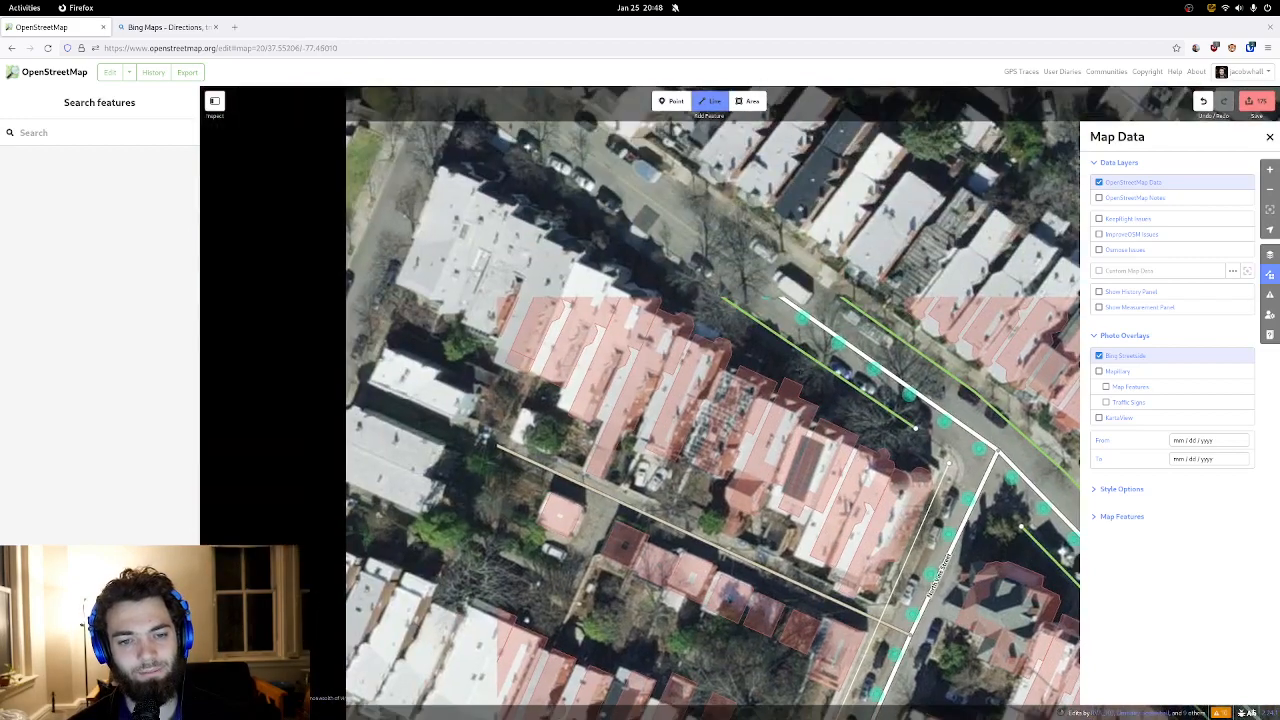
{"action": "scroll", "coordinate": [521, 183], "scroll_direction": "up", "scroll_amount": 4}
{"action": "scroll", "coordinate": [521, 183], "scroll_direction": "up", "scroll_amount": 2}
{"action": "left_click_drag", "start_coordinate": [521, 183], "coordinate": [683, 334]}
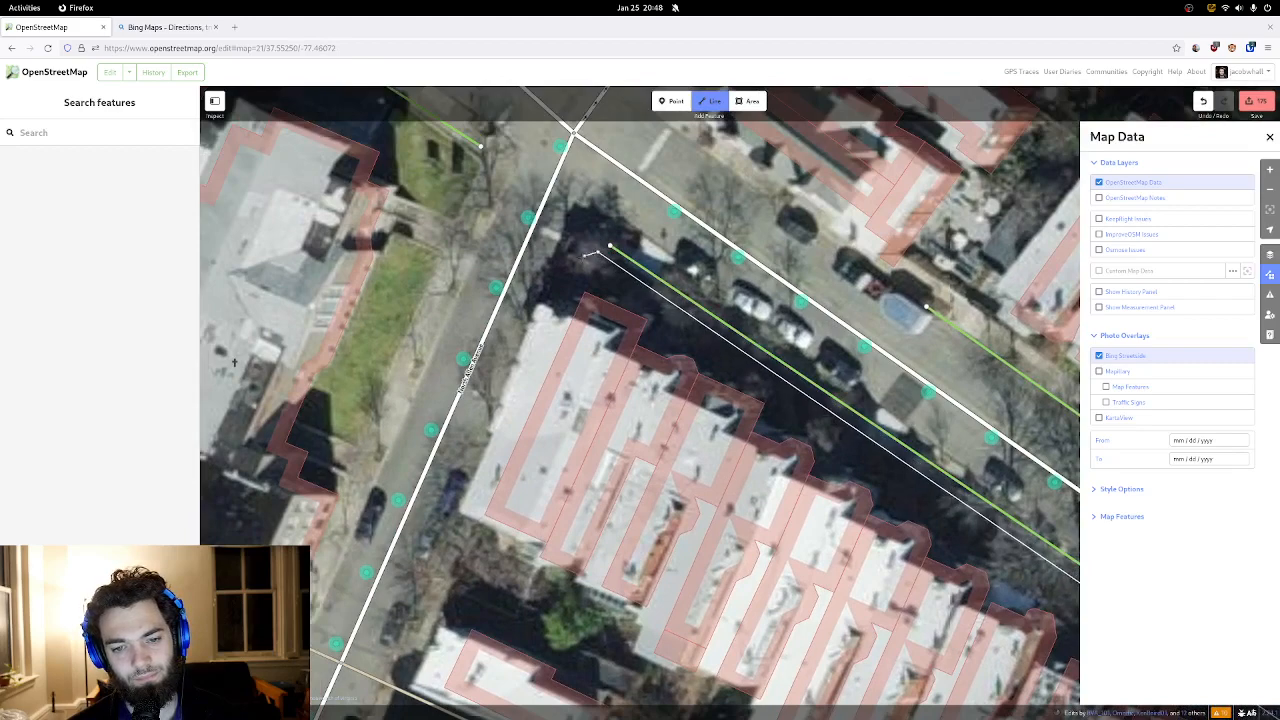
{"action": "mouse_move", "coordinate": [406, 674]}
{"action": "left_mouse_down"}
{"action": "mouse_move", "coordinate": [505, 555]}
{"action": "mouse_move", "coordinate": [691, 219]}
{"action": "left_mouse_up"}
{"action": "left_click_drag", "start_coordinate": [593, 421], "coordinate": [697, 65]}
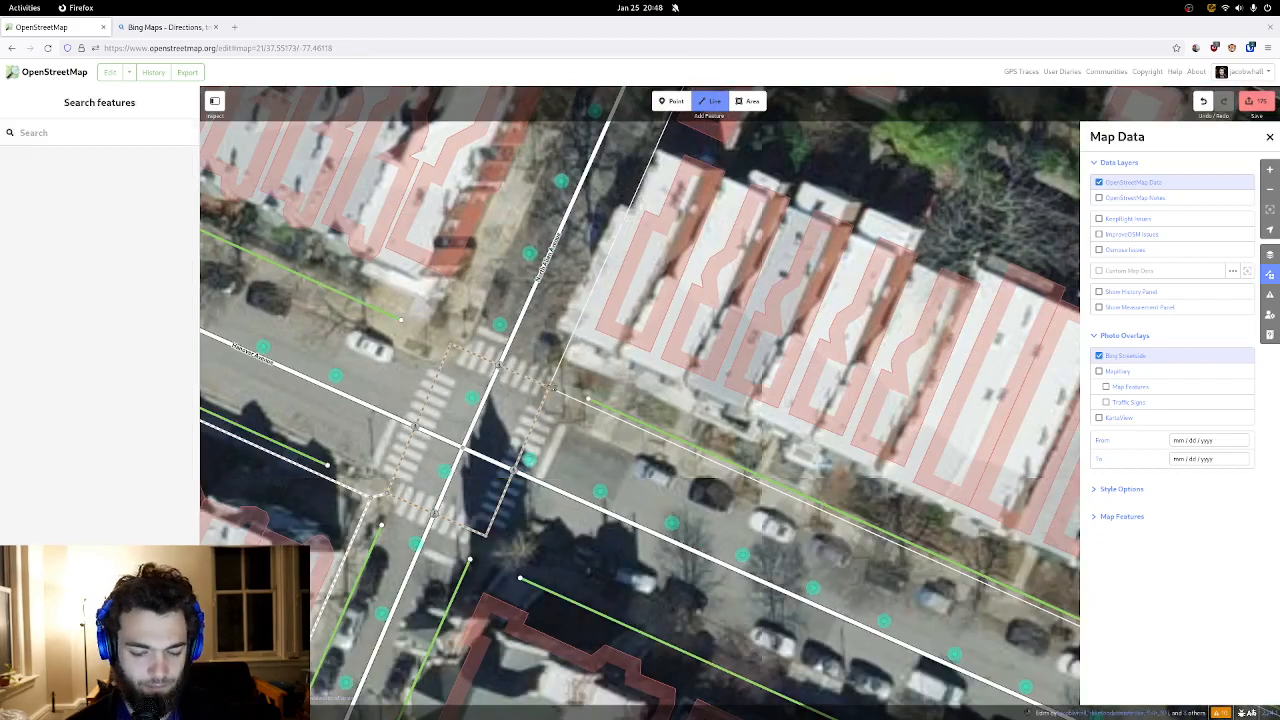
{"action": "key", "text": "Return"}
{"action": "left_click", "coordinate": [89, 178]}
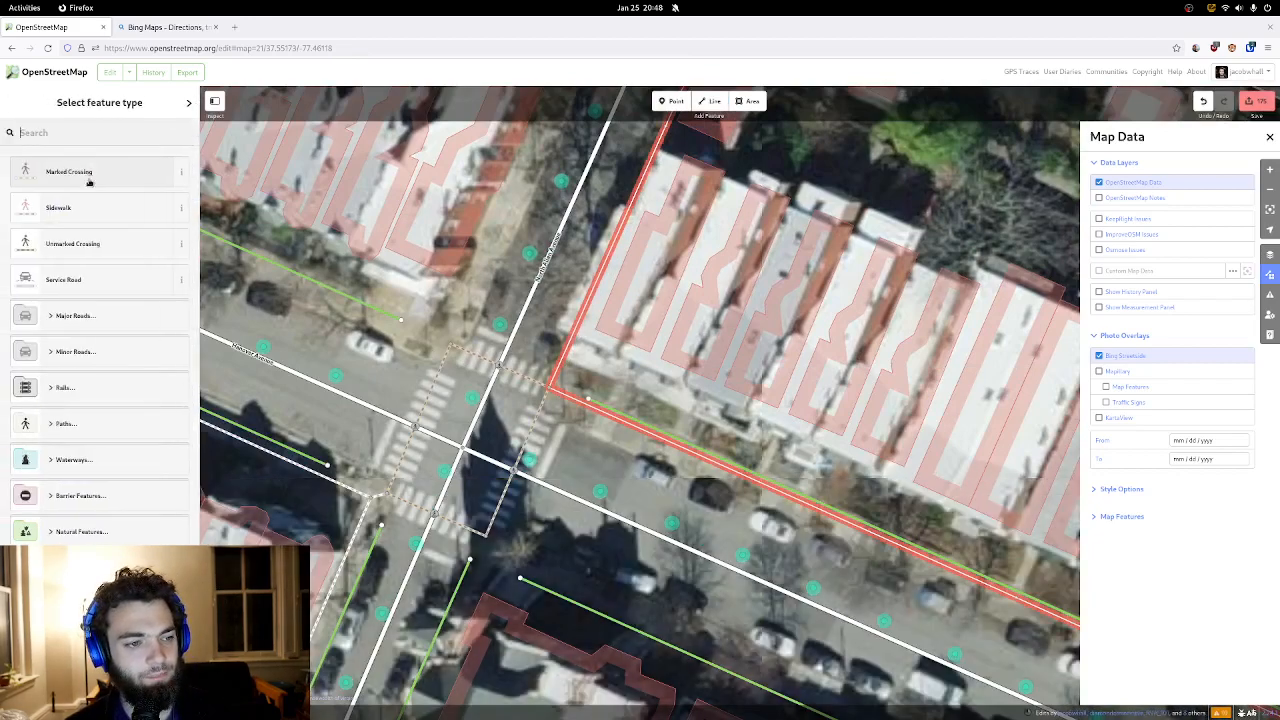
{"action": "left_click", "coordinate": [86, 207]}
Step: Open a Streetside photo bubble on the map to view street-level imagery
{"action": "scroll", "coordinate": [231, 457], "scroll_direction": "down", "scroll_amount": 2}
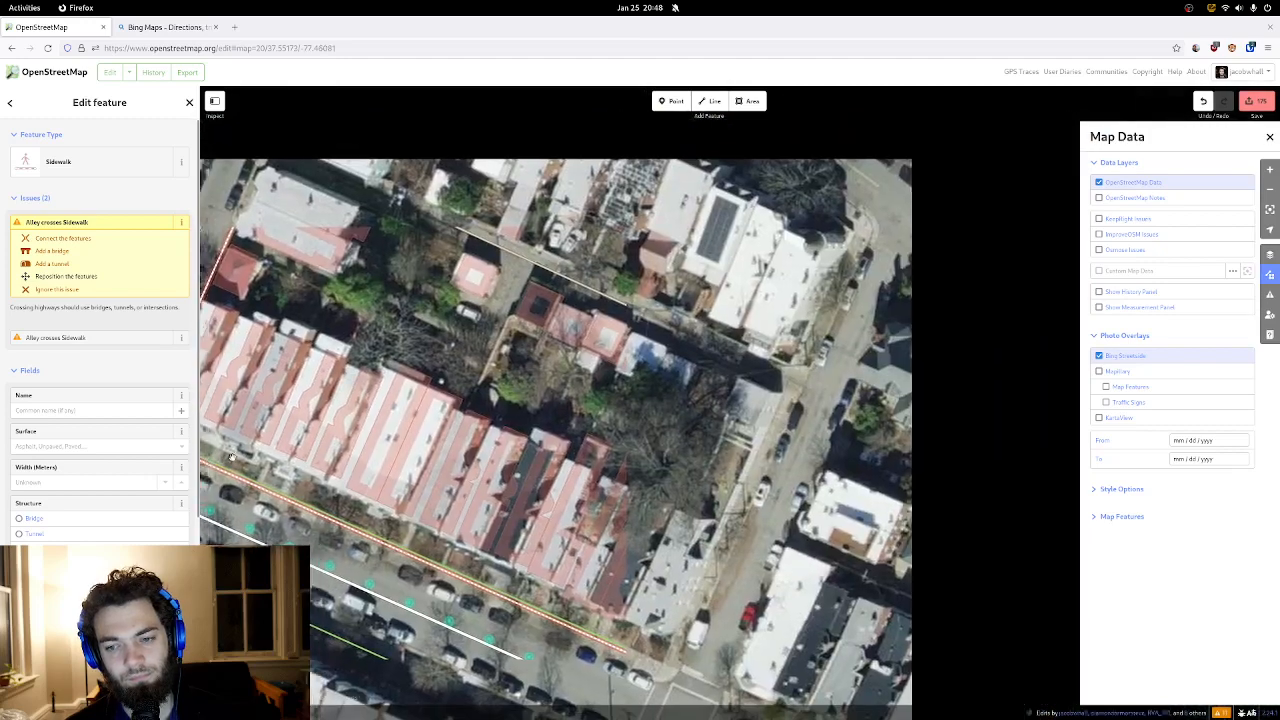
{"action": "left_click_drag", "start_coordinate": [231, 457], "coordinate": [223, 456]}
{"action": "left_click", "coordinate": [848, 187]}
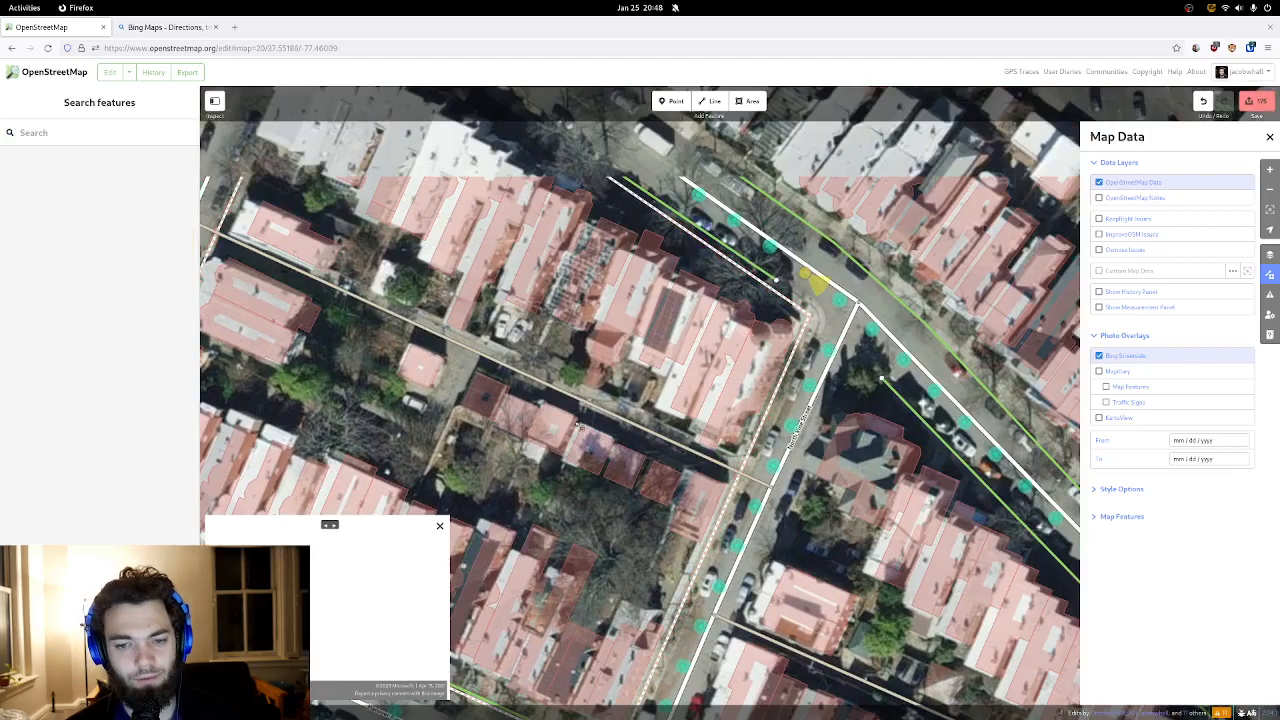
{"action": "left_click_drag", "start_coordinate": [577, 425], "coordinate": [623, 332]}
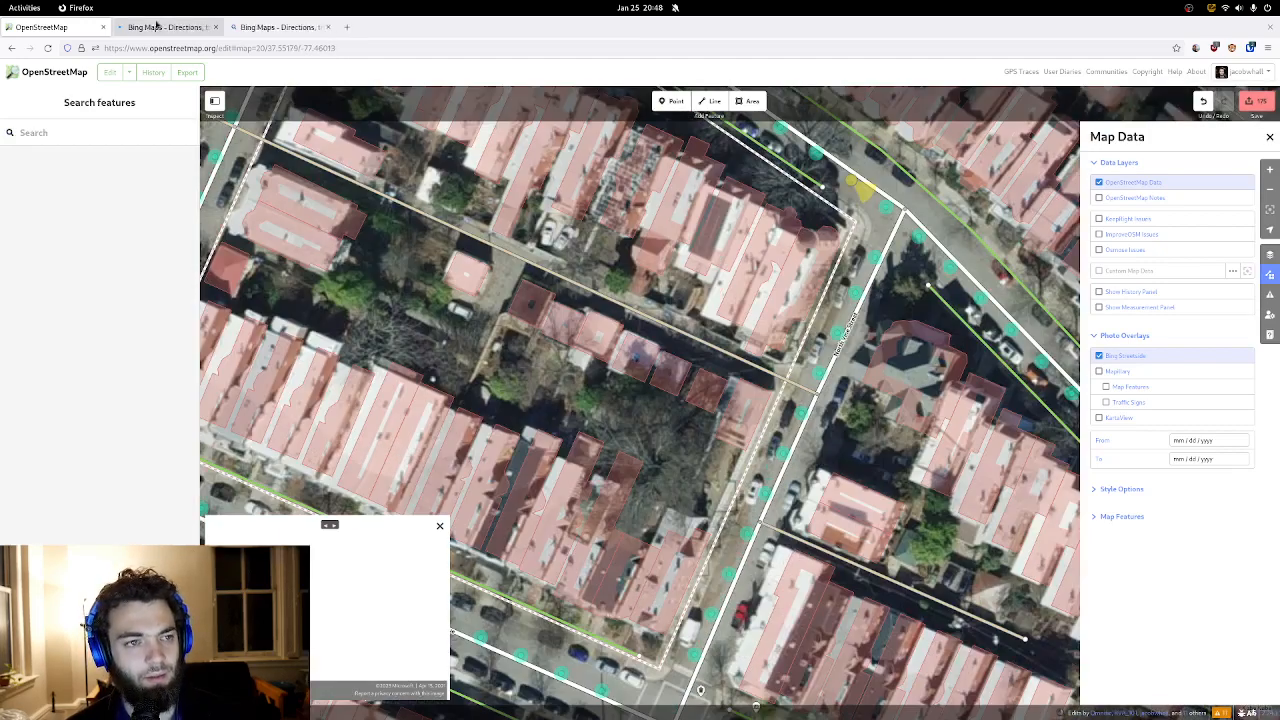
{"action": "left_click", "coordinate": [156, 26]}
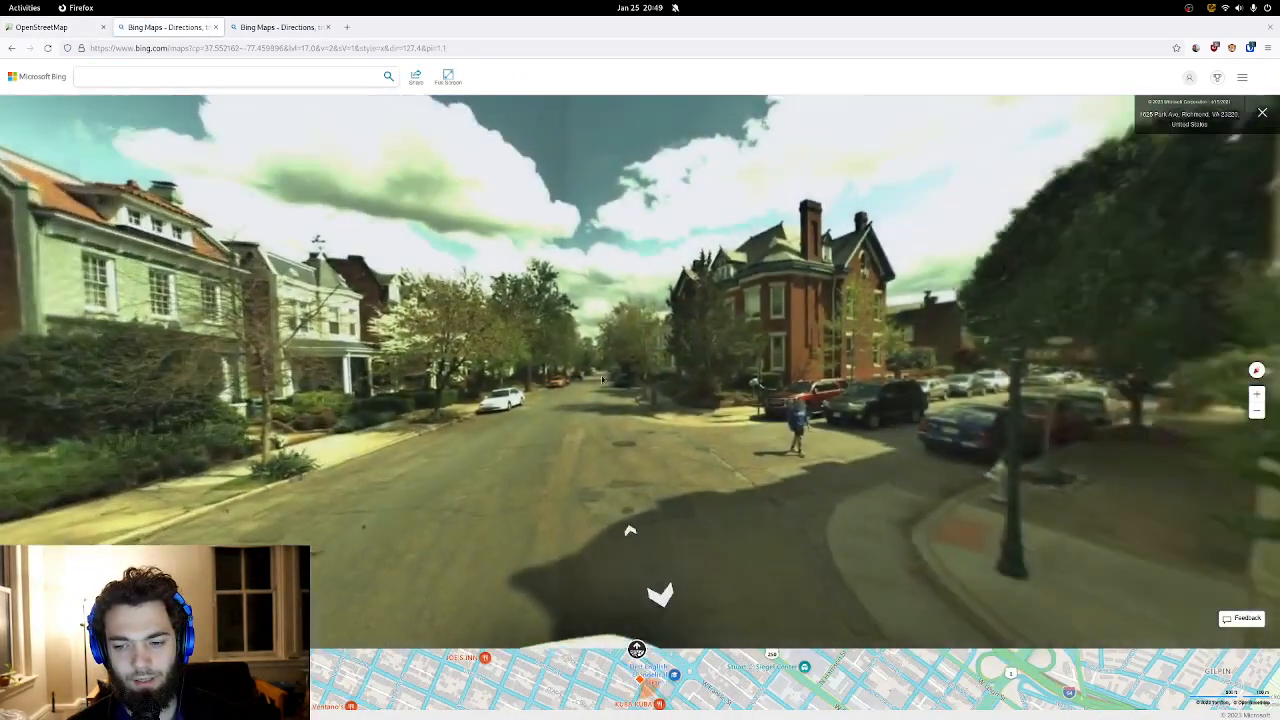
{"action": "left_click_drag", "start_coordinate": [602, 380], "coordinate": [372, 362]}
{"action": "left_click_drag", "start_coordinate": [850, 370], "coordinate": [472, 298]}
{"action": "left_click_drag", "start_coordinate": [846, 352], "coordinate": [900, 400]}
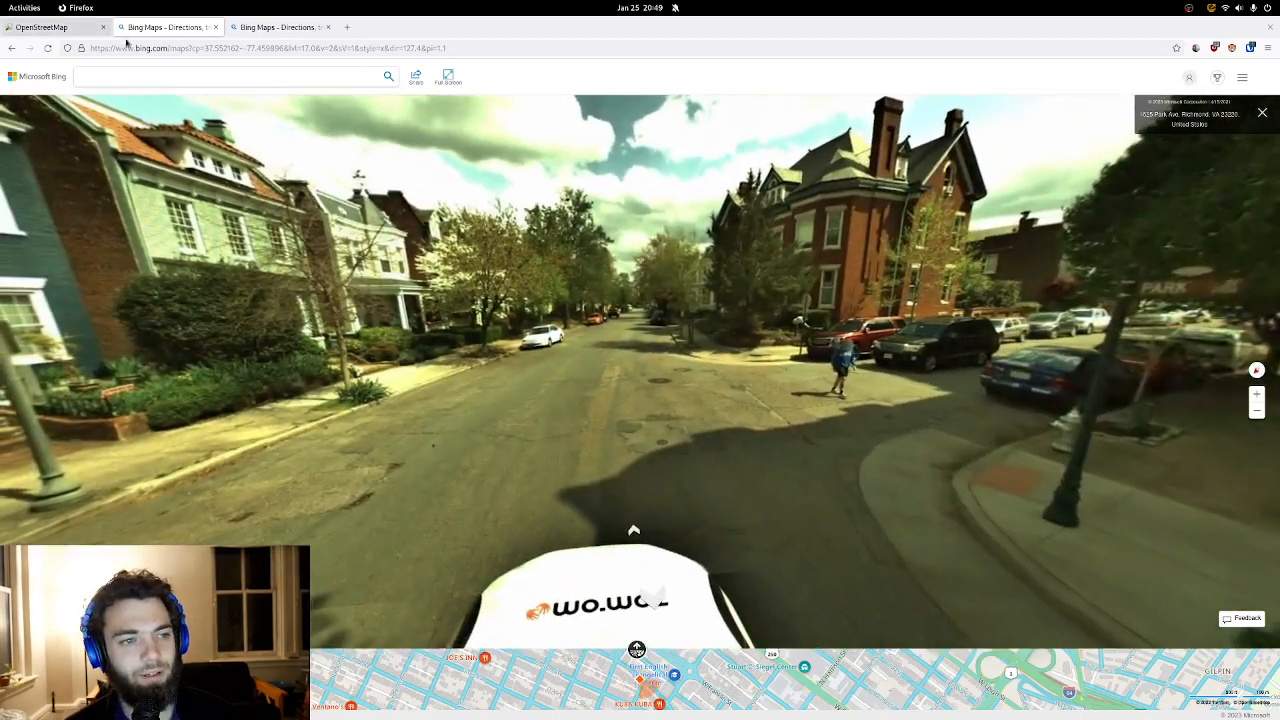
{"action": "left_click", "coordinate": [45, 27]}
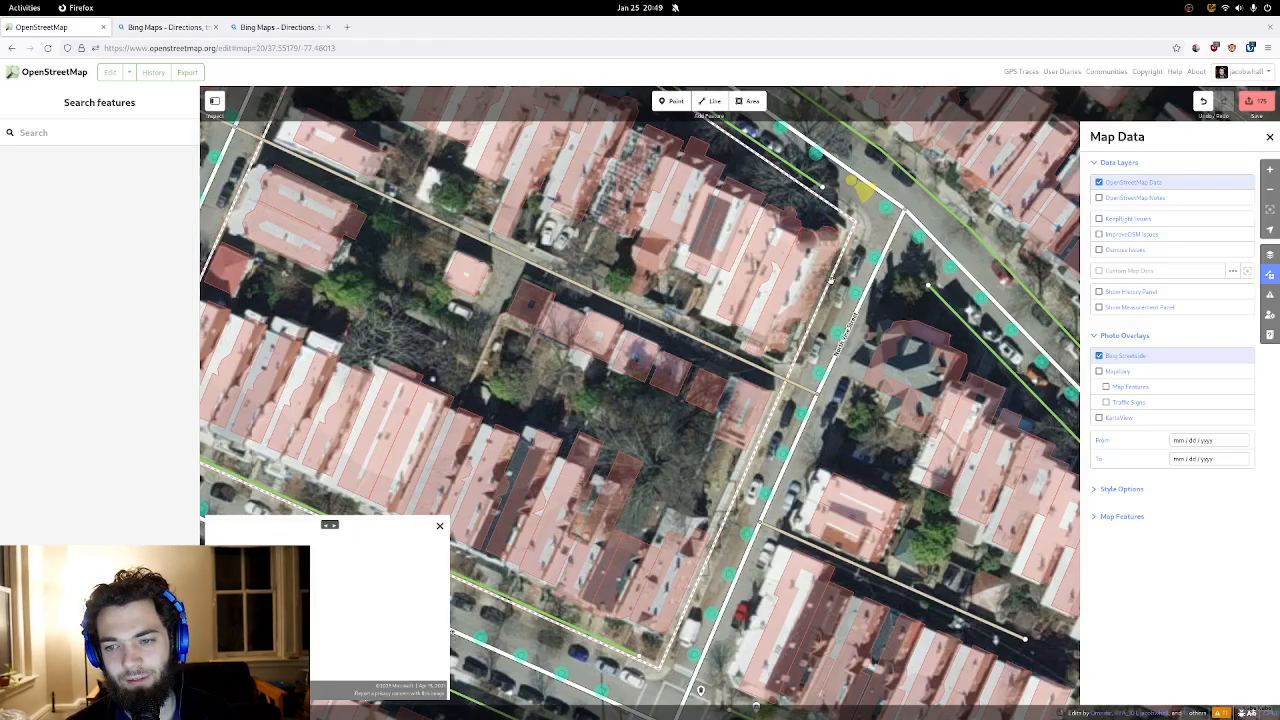
Step: Start a new line at the street corner by the park and pan southeast along the row-house block
{"action": "left_click_drag", "start_coordinate": [871, 237], "coordinate": [1028, 688]}
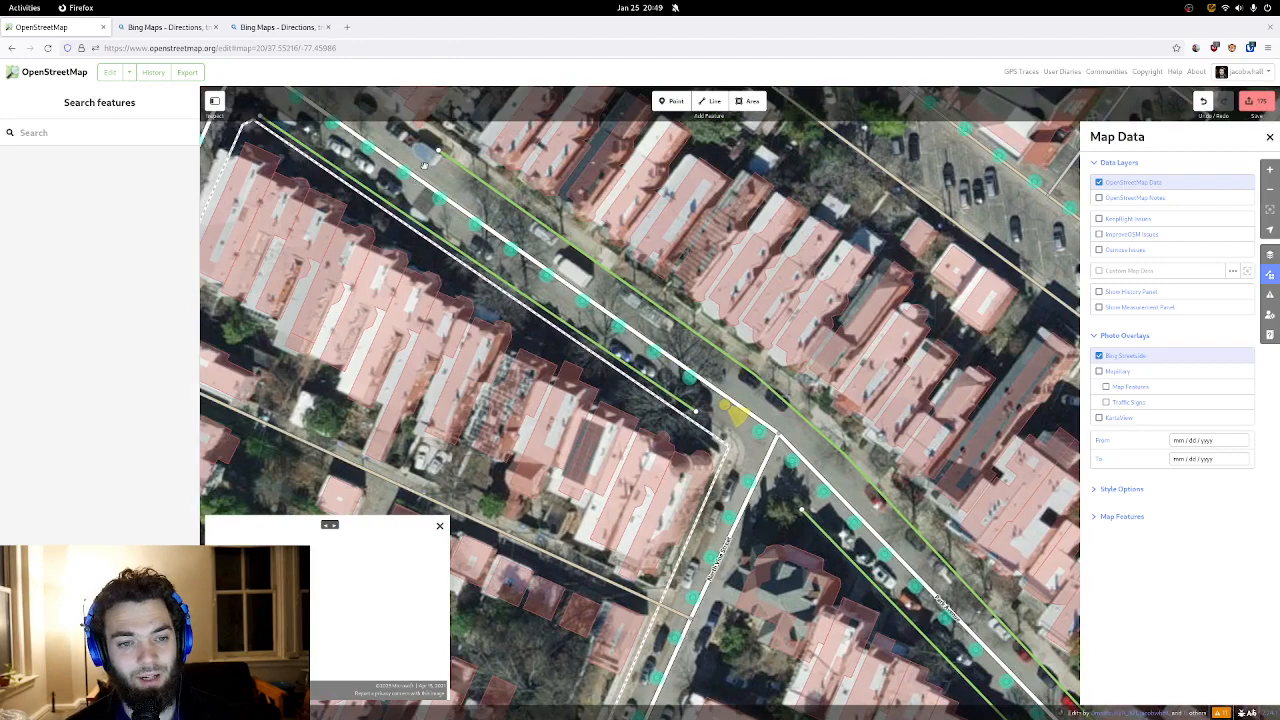
{"action": "left_click_drag", "start_coordinate": [572, 265], "coordinate": [590, 277]}
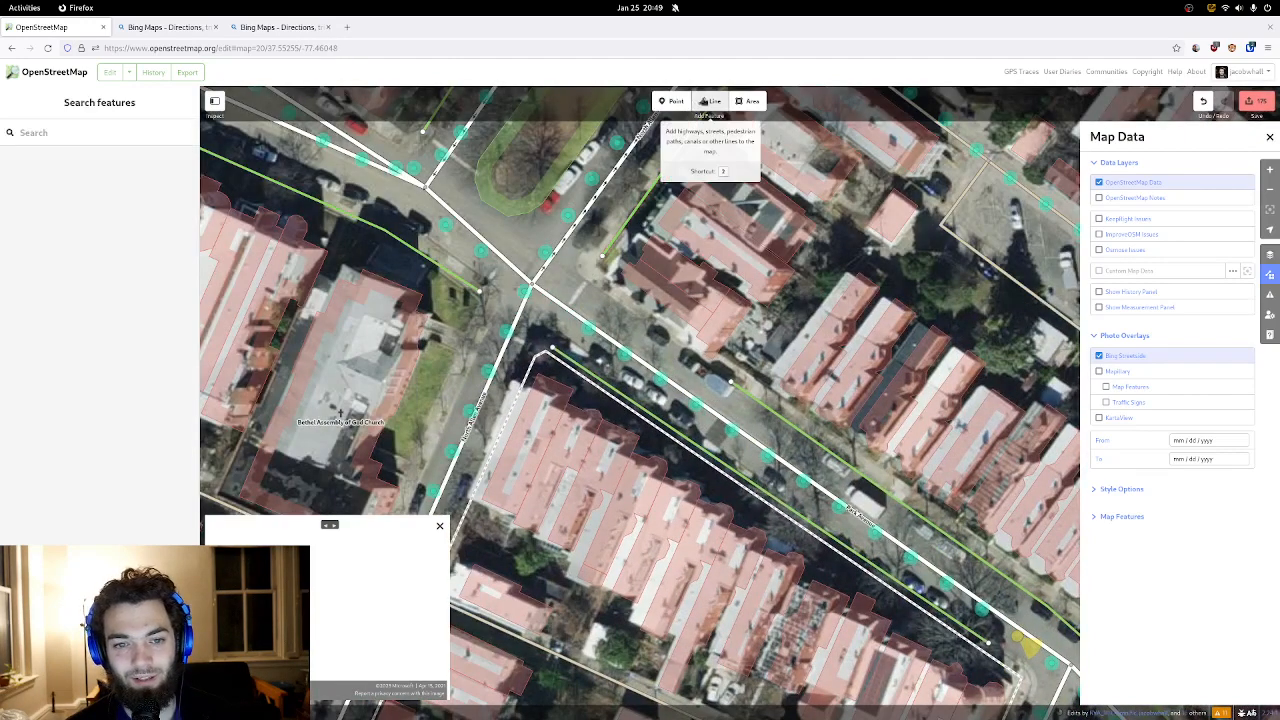
{"action": "left_click", "coordinate": [712, 101]}
{"action": "left_click_drag", "start_coordinate": [608, 238], "coordinate": [534, 435]}
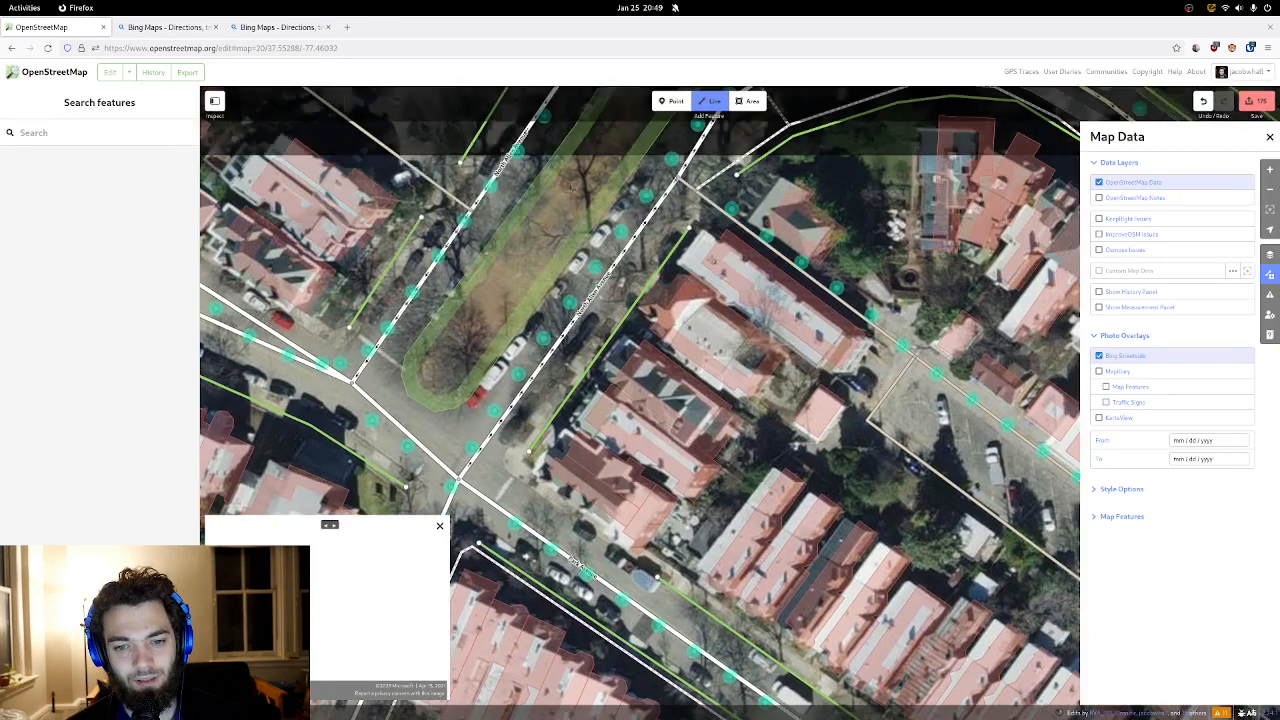
{"action": "left_click_drag", "start_coordinate": [572, 189], "coordinate": [482, 289]}
{"action": "left_click", "coordinate": [482, 289]}
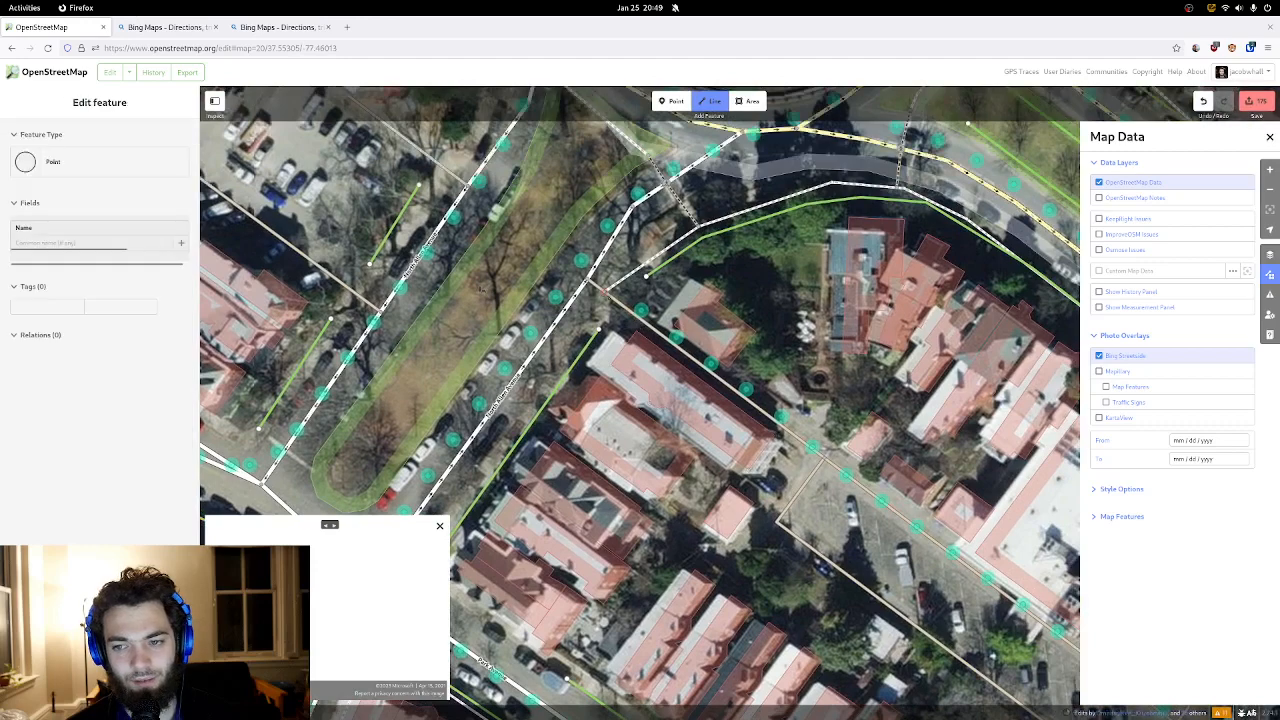
{"action": "left_click_drag", "start_coordinate": [450, 420], "coordinate": [663, 152]}
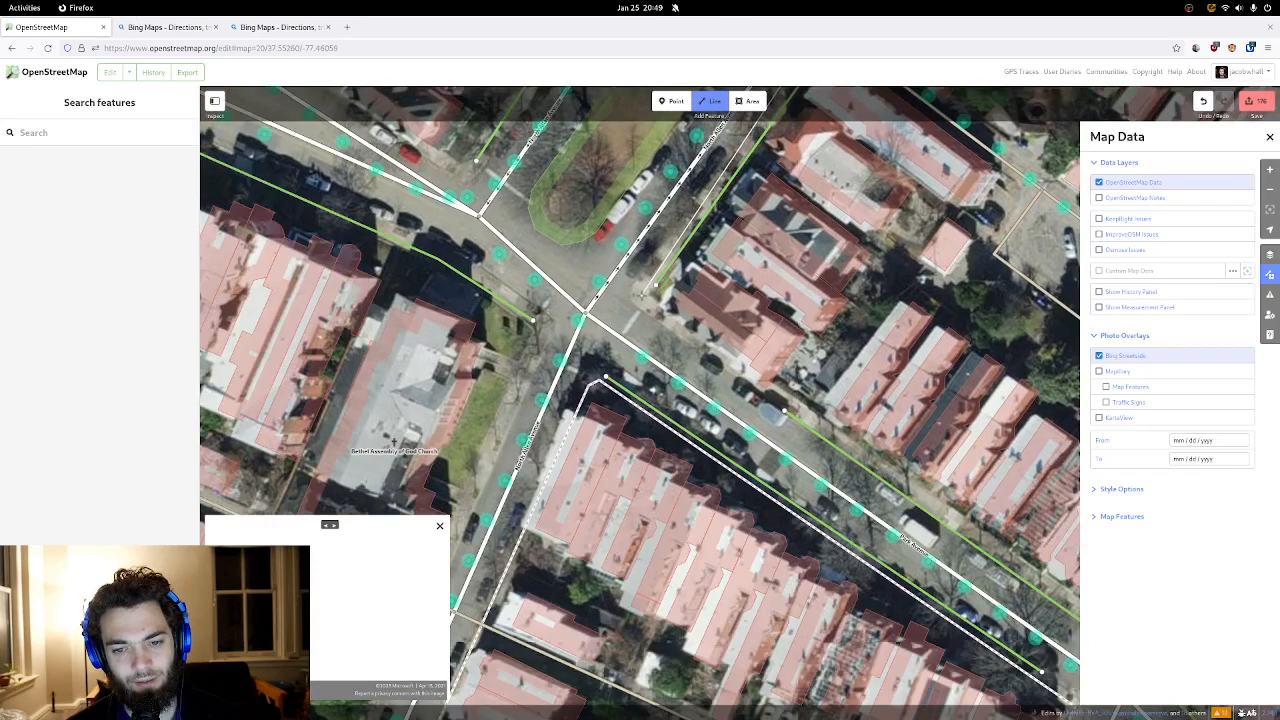
{"action": "left_click", "coordinate": [655, 287]}
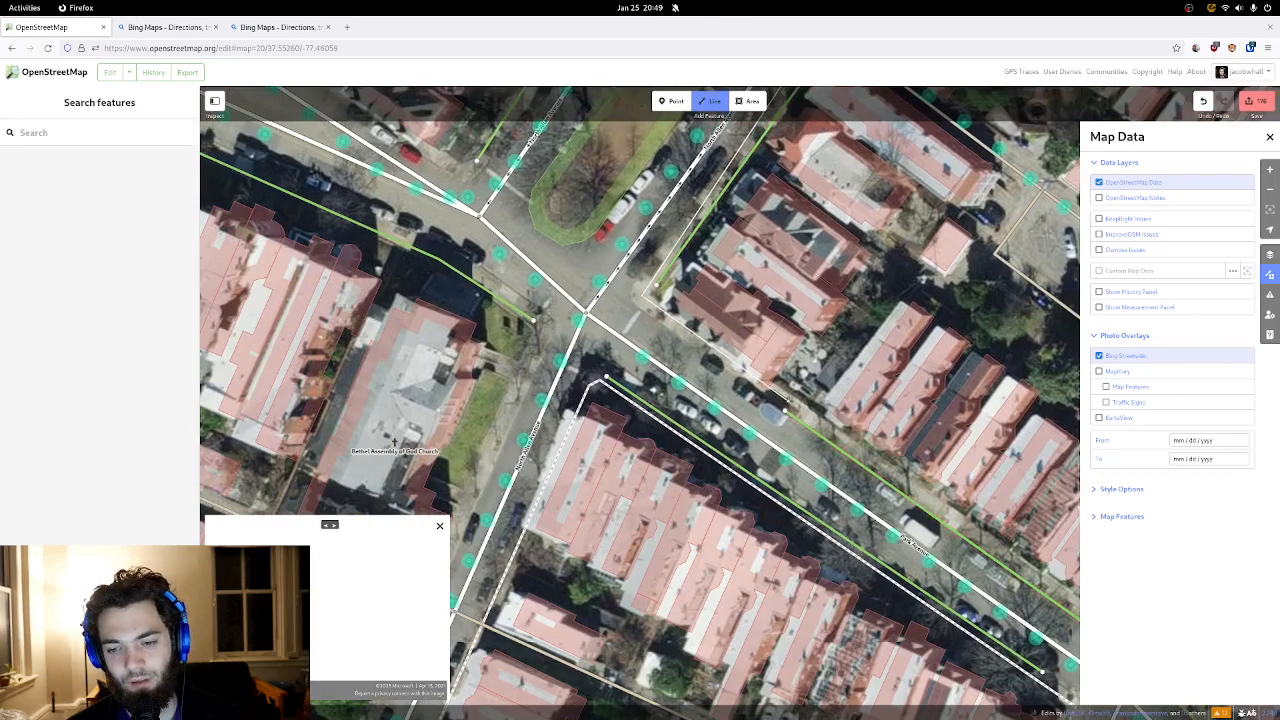
{"action": "scroll", "coordinate": [942, 500], "scroll_direction": "up", "scroll_amount": 4}
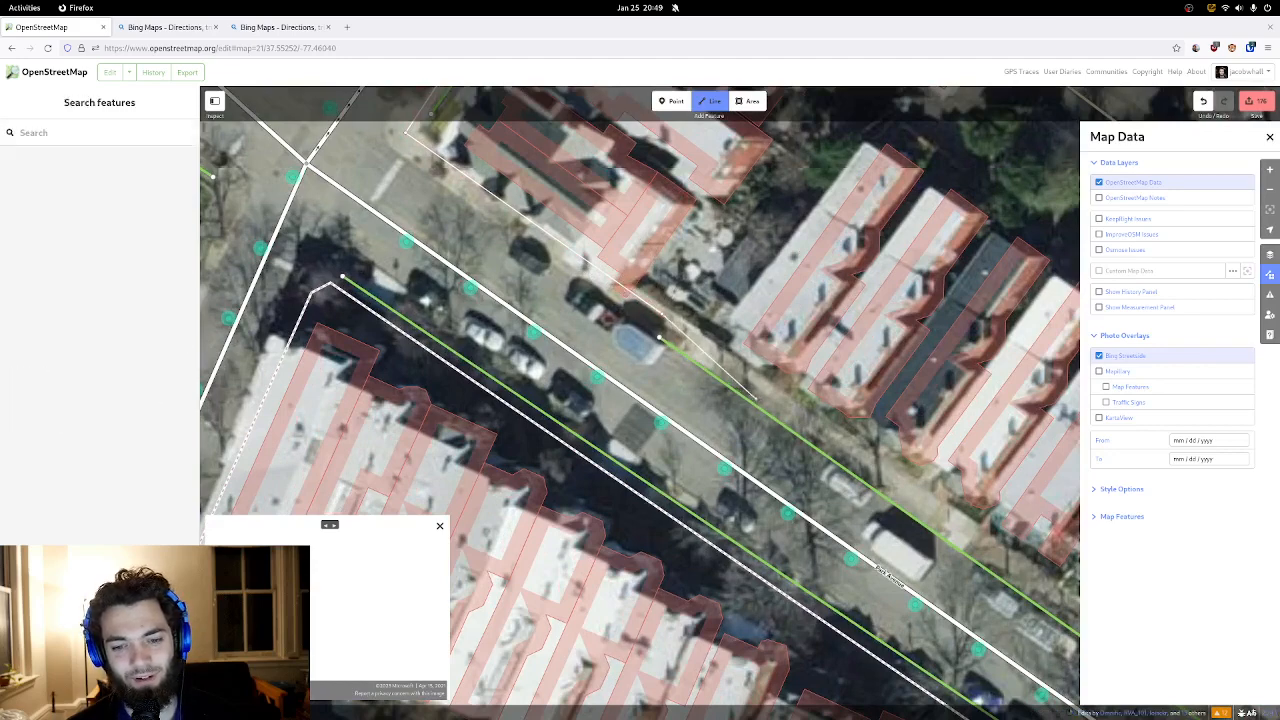
{"action": "mouse_move", "coordinate": [780, 403]}
{"action": "left_mouse_down"}
{"action": "mouse_move", "coordinate": [720, 345]}
{"action": "mouse_move", "coordinate": [757, 455]}
{"action": "left_mouse_up"}
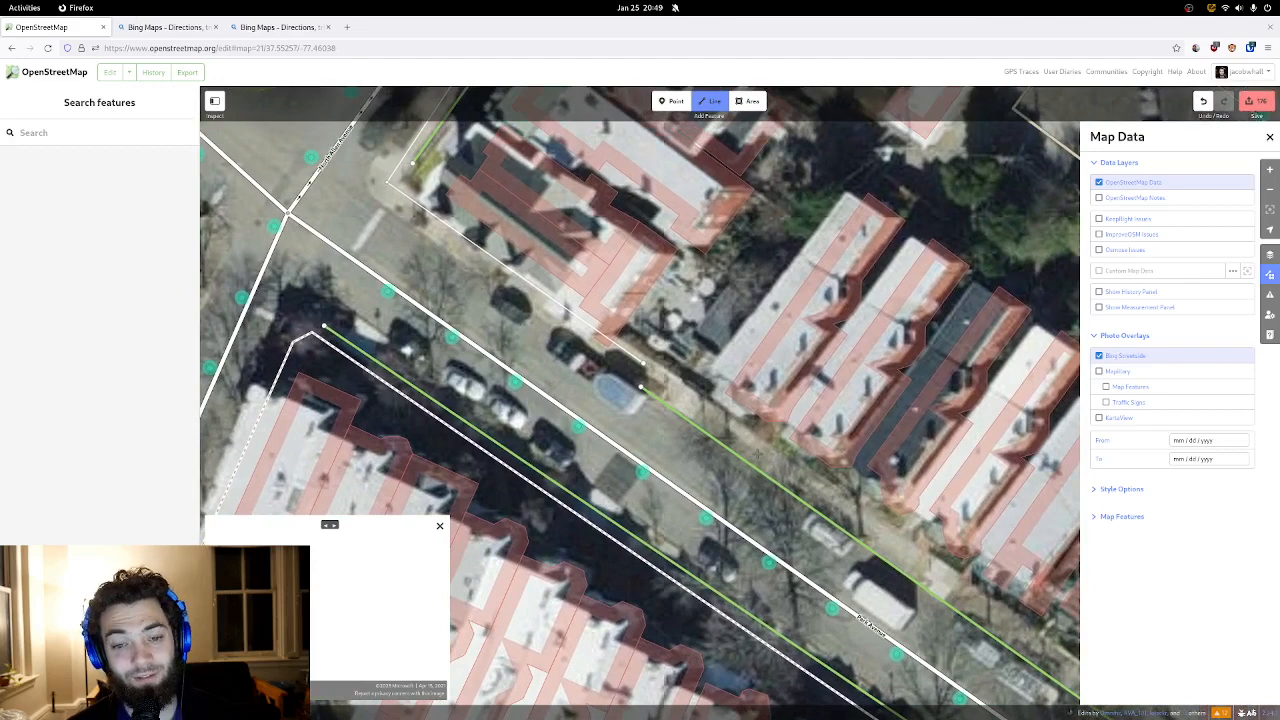
{"action": "scroll", "coordinate": [757, 455], "scroll_direction": "down", "scroll_amount": 3}
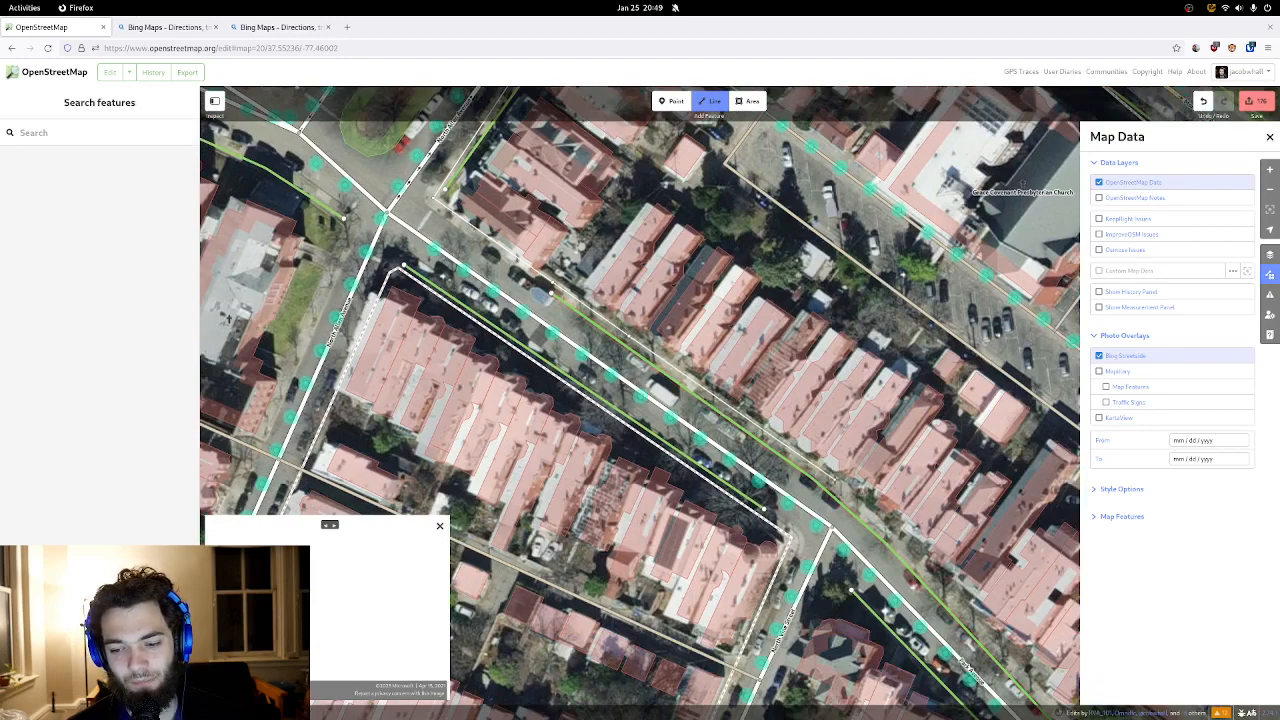
{"action": "left_click_drag", "start_coordinate": [888, 611], "coordinate": [668, 455]}
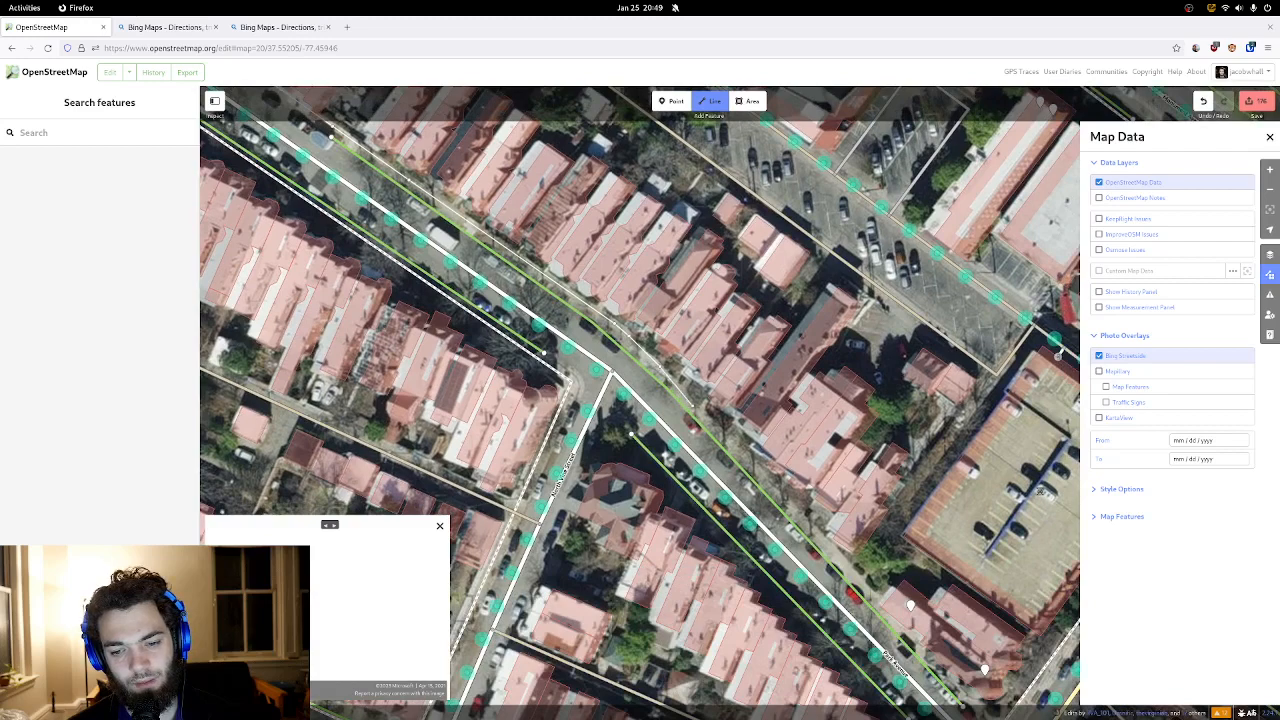
Step: Finish the sidewalk line at the intersection beside Lombardy Park and tag it Sidewalk
{"action": "left_click", "coordinate": [703, 417]}
{"action": "left_click_drag", "start_coordinate": [729, 452], "coordinate": [566, 302]}
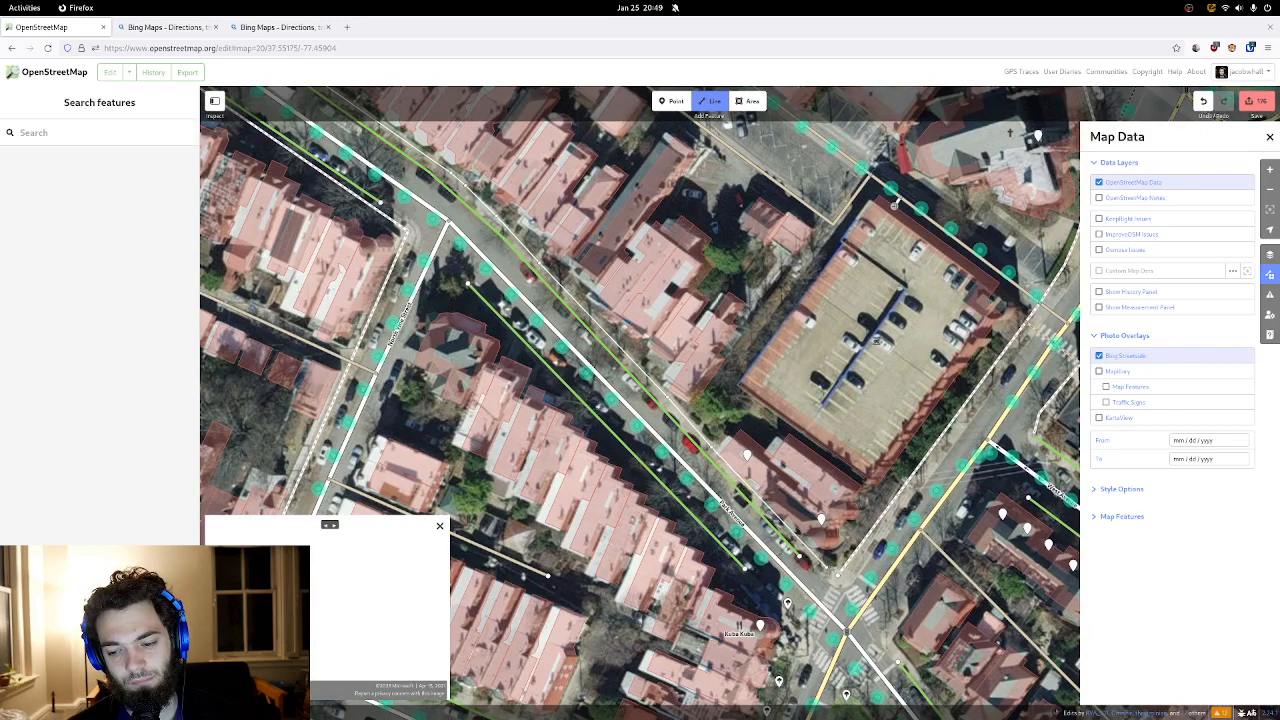
{"action": "left_click", "coordinate": [837, 577]}
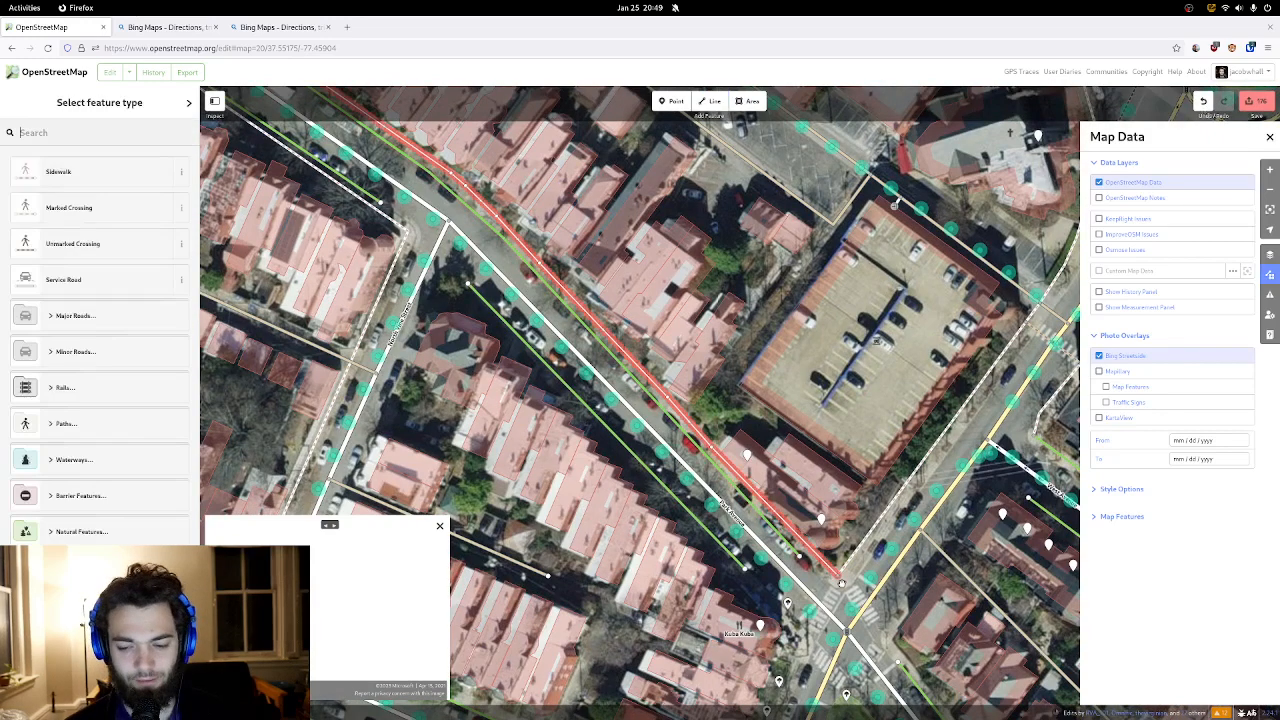
{"action": "scroll", "coordinate": [1000, 645], "scroll_direction": "up", "scroll_amount": 3}
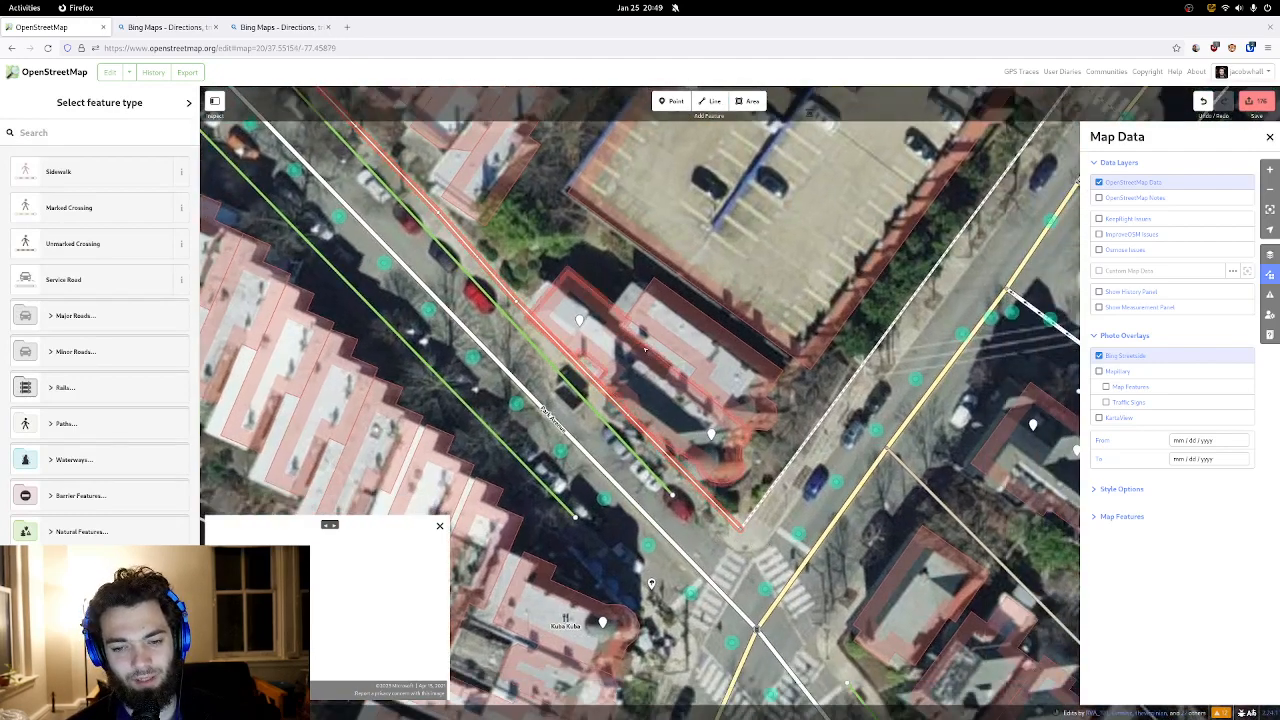
{"action": "left_click_drag", "start_coordinate": [660, 397], "coordinate": [755, 345]}
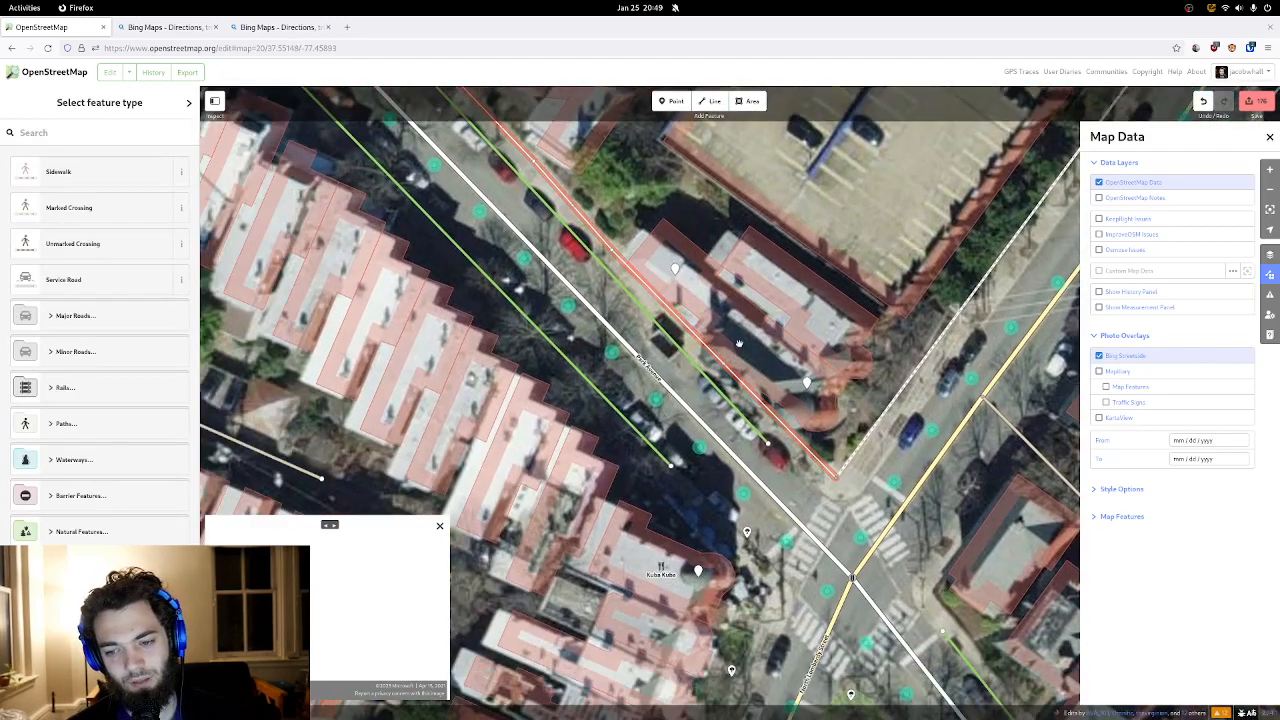
{"action": "left_click", "coordinate": [106, 183]}
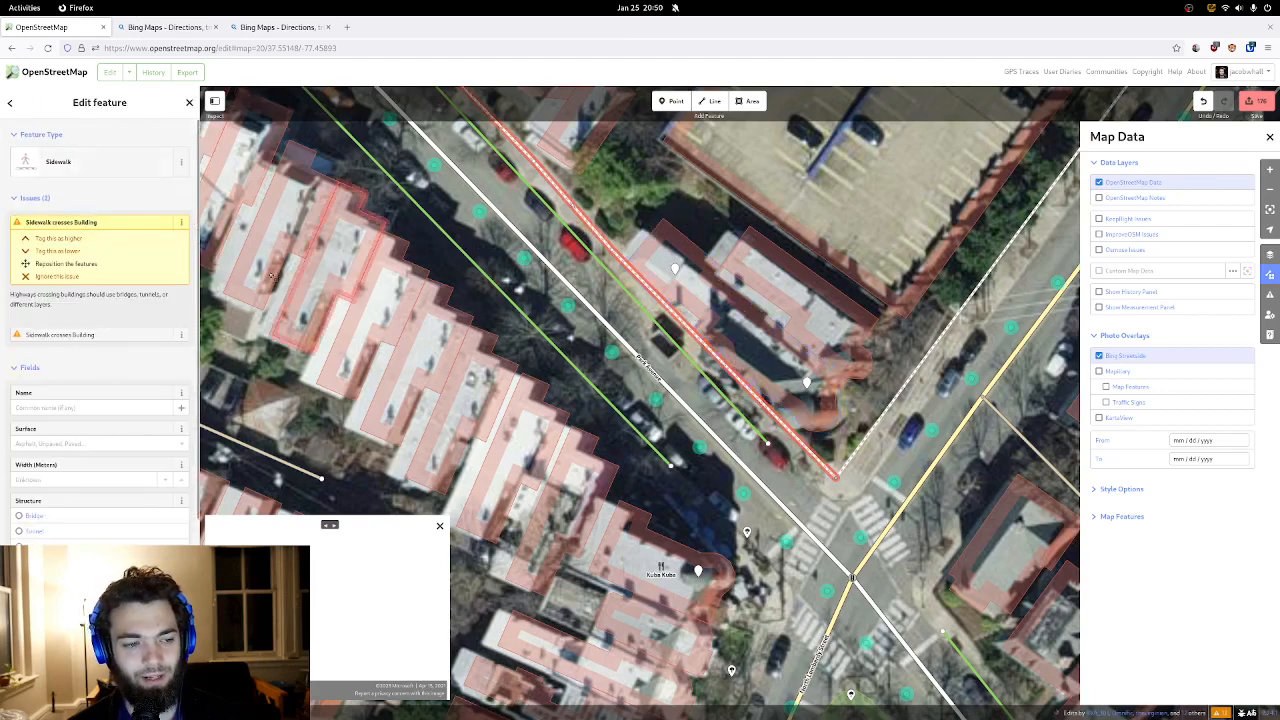
Step: Trace a second line along the next row-house block's street edge and tag it Sidewalk
{"action": "left_click_drag", "start_coordinate": [605, 232], "coordinate": [811, 283]}
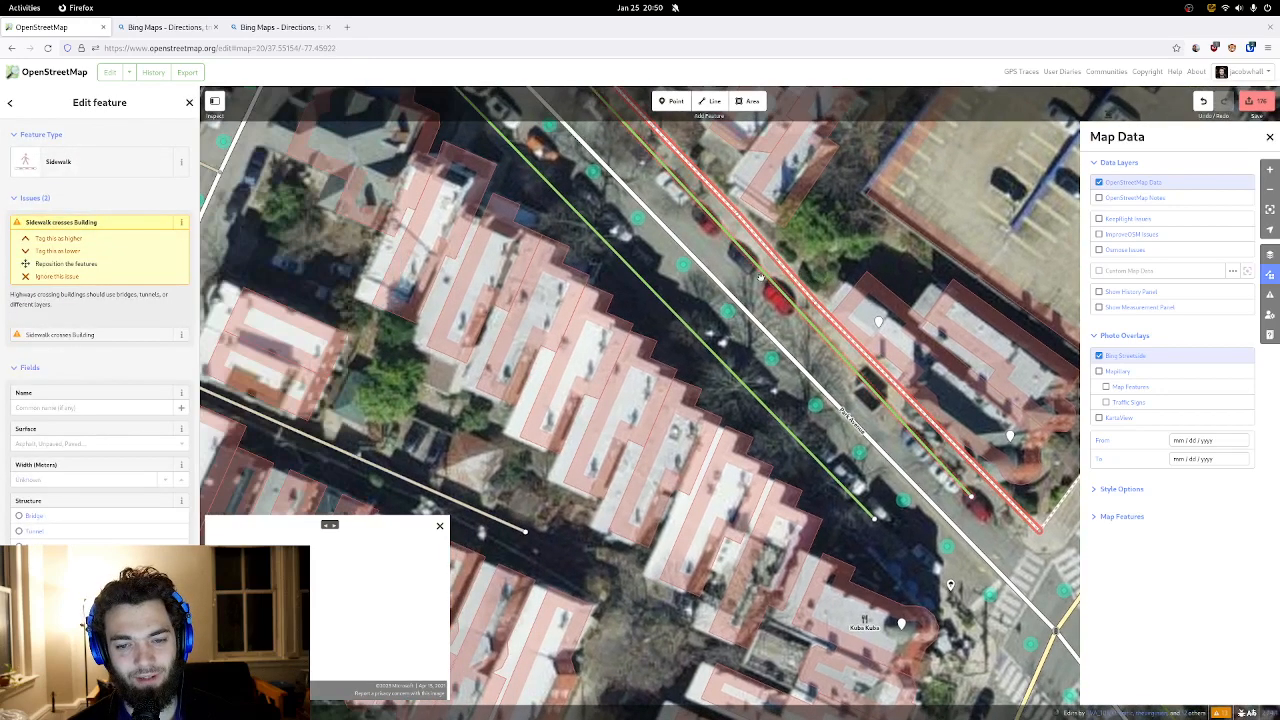
{"action": "scroll", "coordinate": [805, 300], "scroll_direction": "down", "scroll_amount": 2}
{"action": "left_click_drag", "start_coordinate": [641, 252], "coordinate": [681, 373]}
{"action": "left_click_drag", "start_coordinate": [400, 388], "coordinate": [534, 235]}
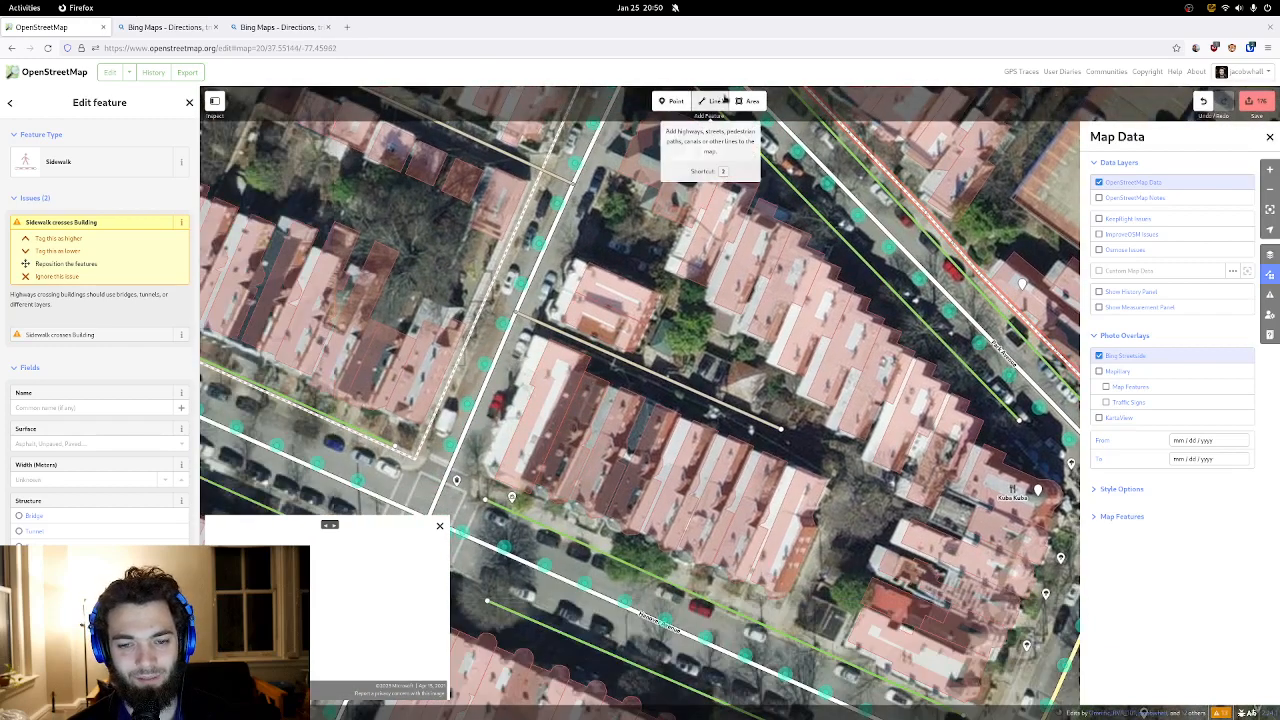
{"action": "left_click", "coordinate": [710, 101]}
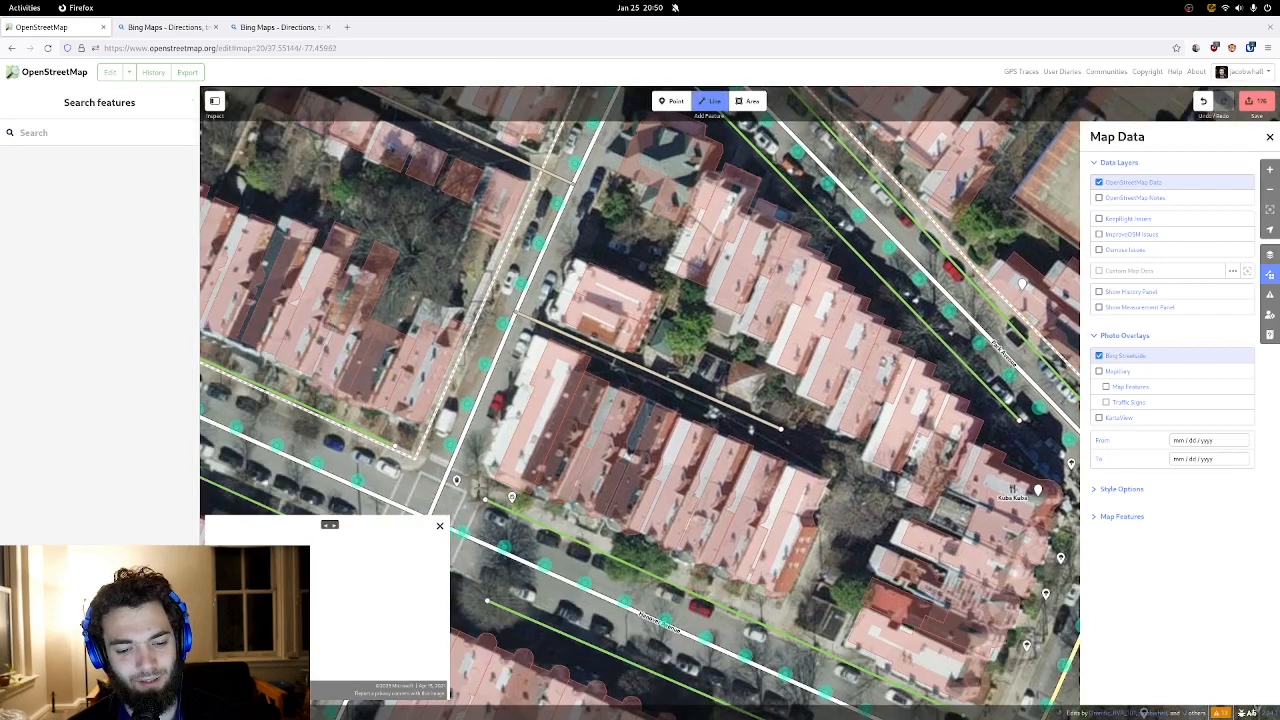
{"action": "left_click_drag", "start_coordinate": [418, 570], "coordinate": [413, 579]}
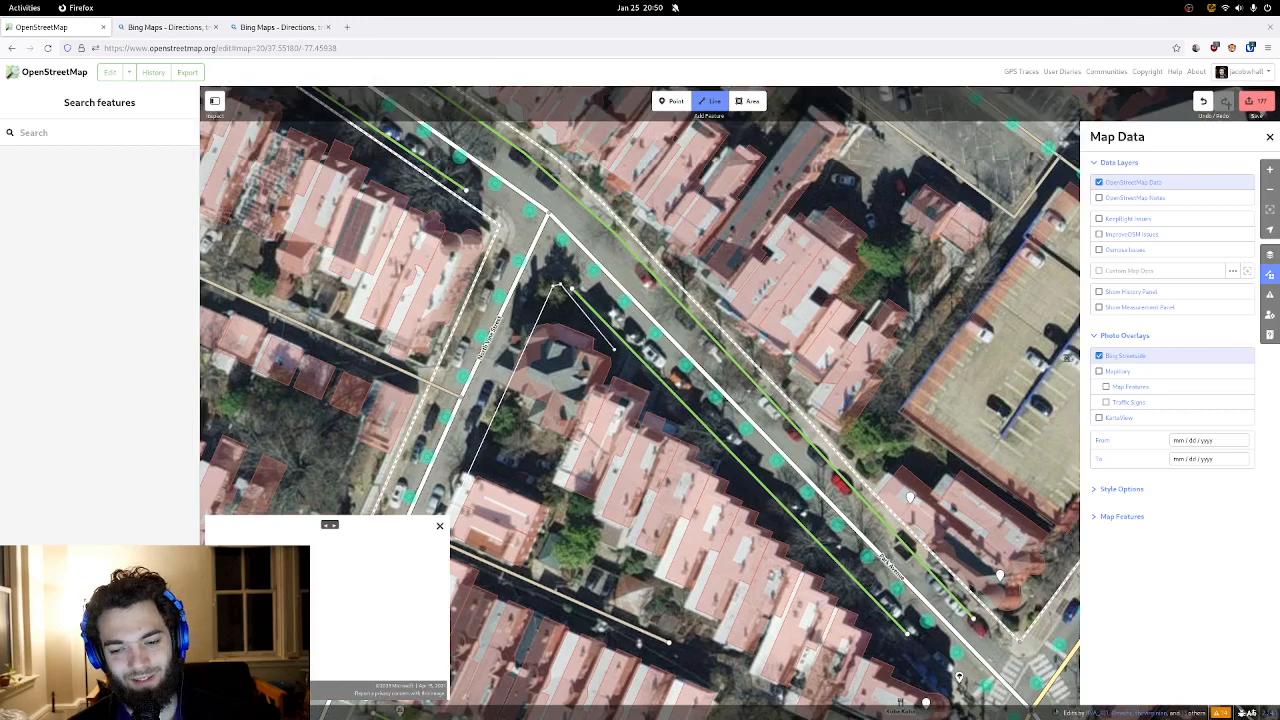
{"action": "scroll", "coordinate": [614, 350], "scroll_direction": "down", "scroll_amount": 5}
{"action": "scroll", "coordinate": [614, 350], "scroll_direction": "right", "scroll_amount": 5}
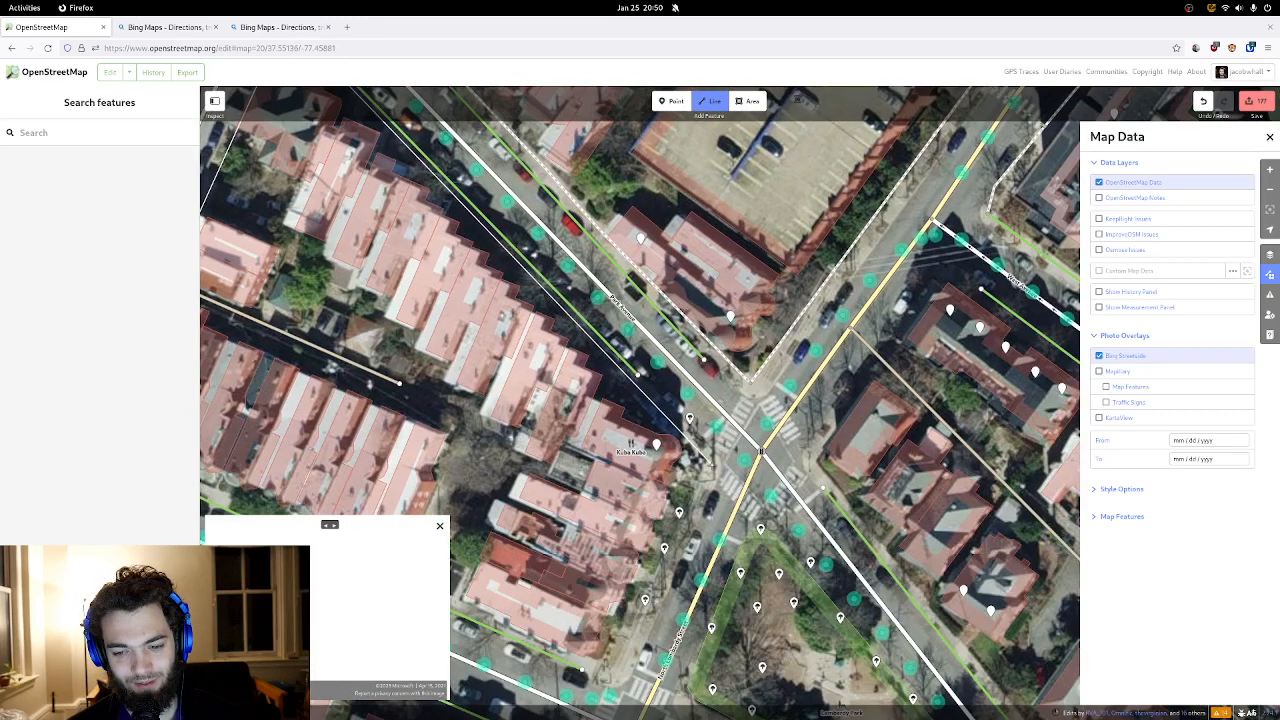
{"action": "scroll", "coordinate": [614, 350], "scroll_direction": "down", "scroll_amount": 5}
{"action": "scroll", "coordinate": [614, 350], "scroll_direction": "left", "scroll_amount": 2}
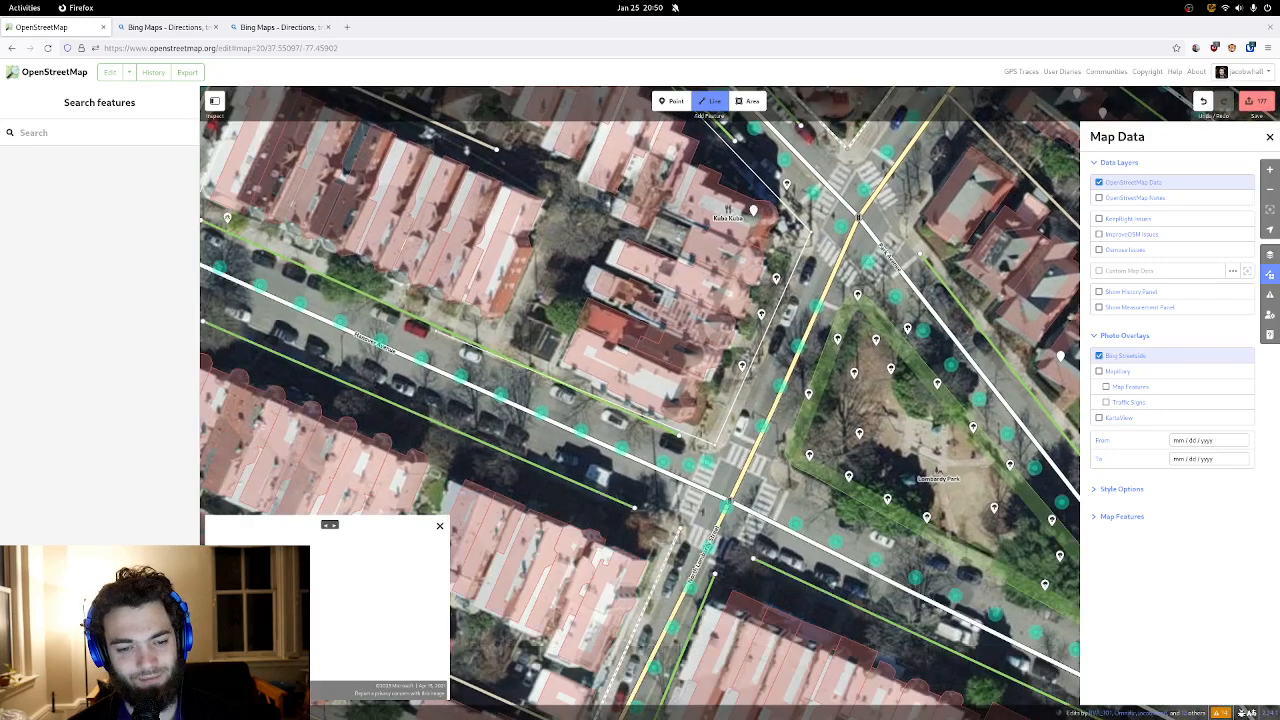
{"action": "scroll", "coordinate": [614, 350], "scroll_direction": "left", "scroll_amount": 8}
{"action": "scroll", "coordinate": [614, 350], "scroll_direction": "up", "scroll_amount": 2}
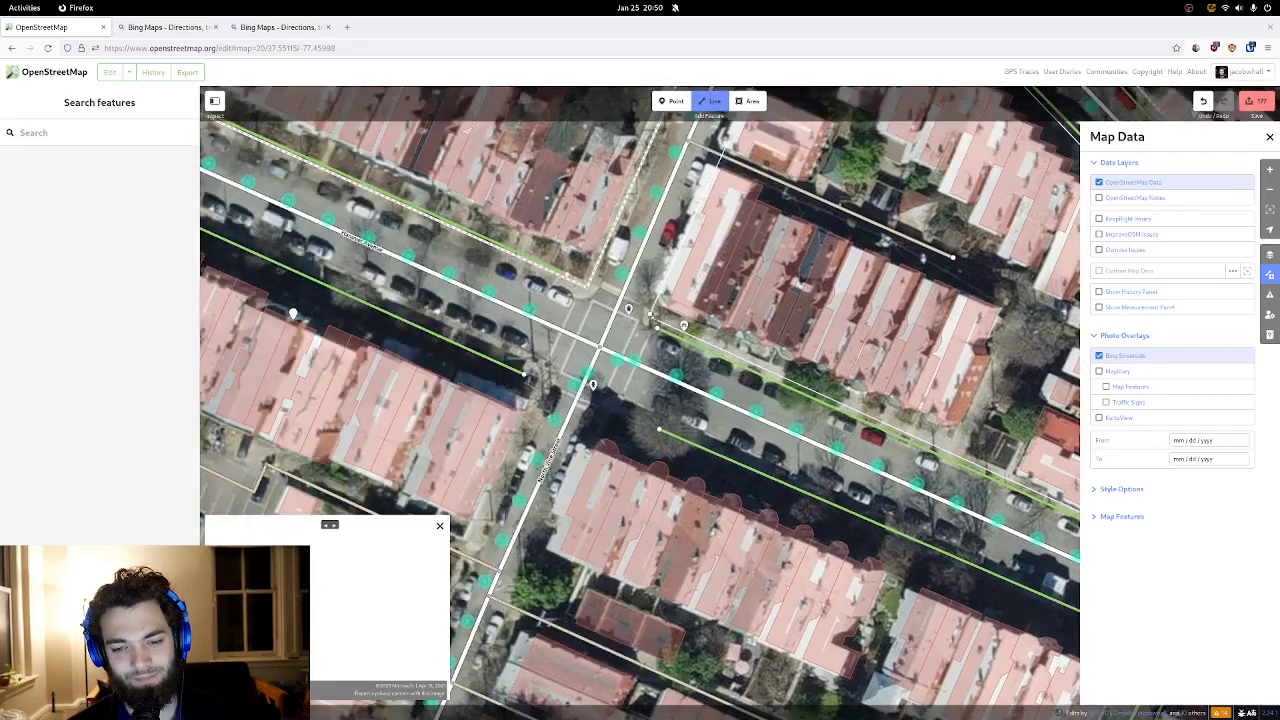
{"action": "left_click", "coordinate": [652, 318]}
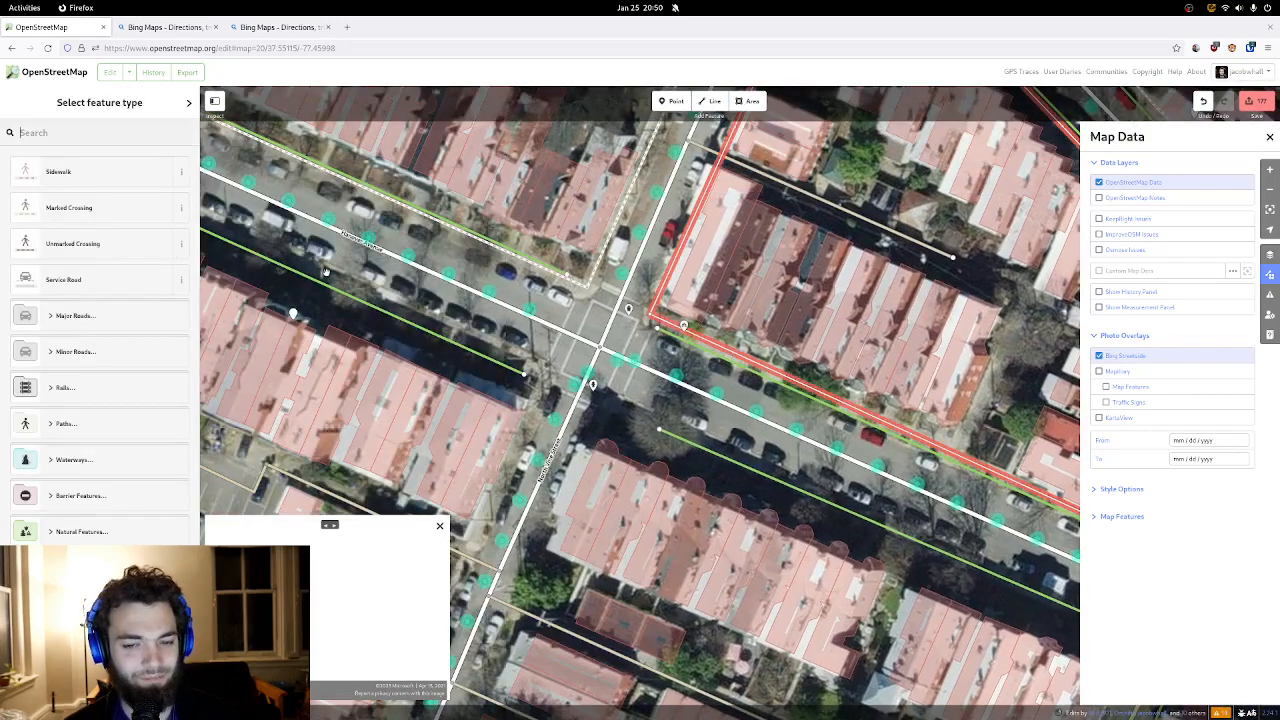
{"action": "left_click", "coordinate": [45, 175]}
{"action": "left_click", "coordinate": [711, 101]}
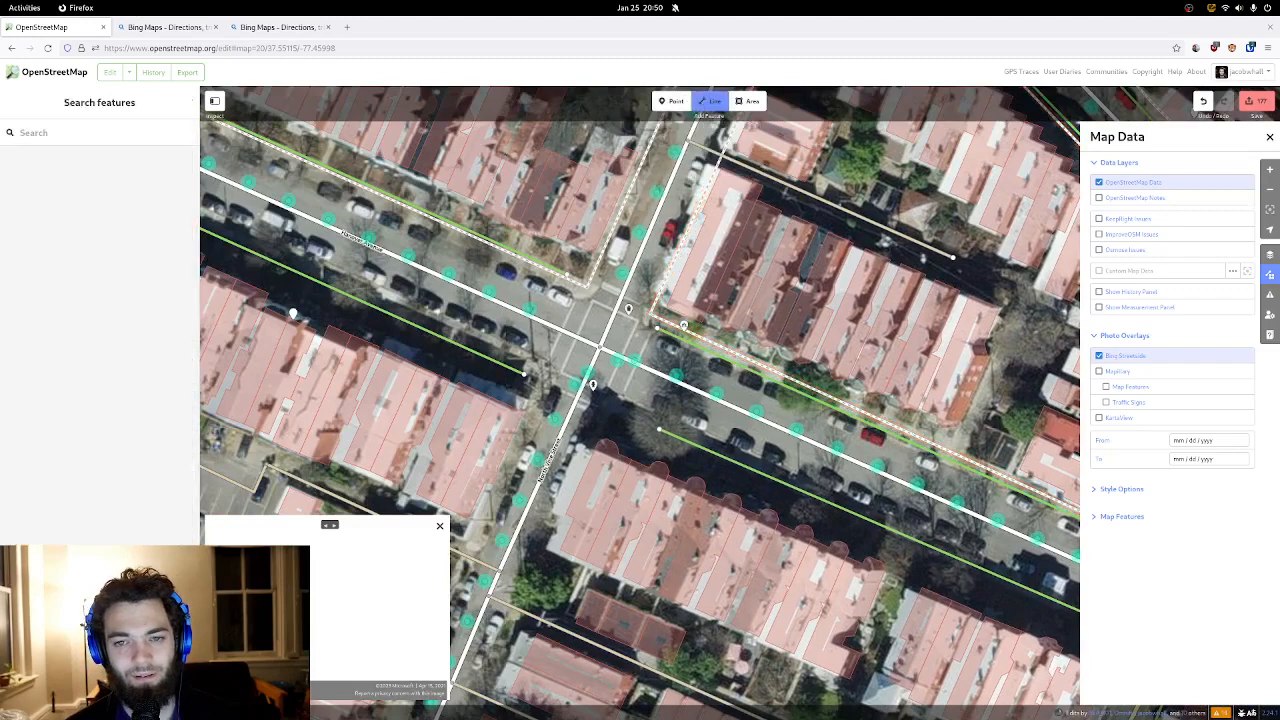
{"action": "left_click", "coordinate": [585, 288]}
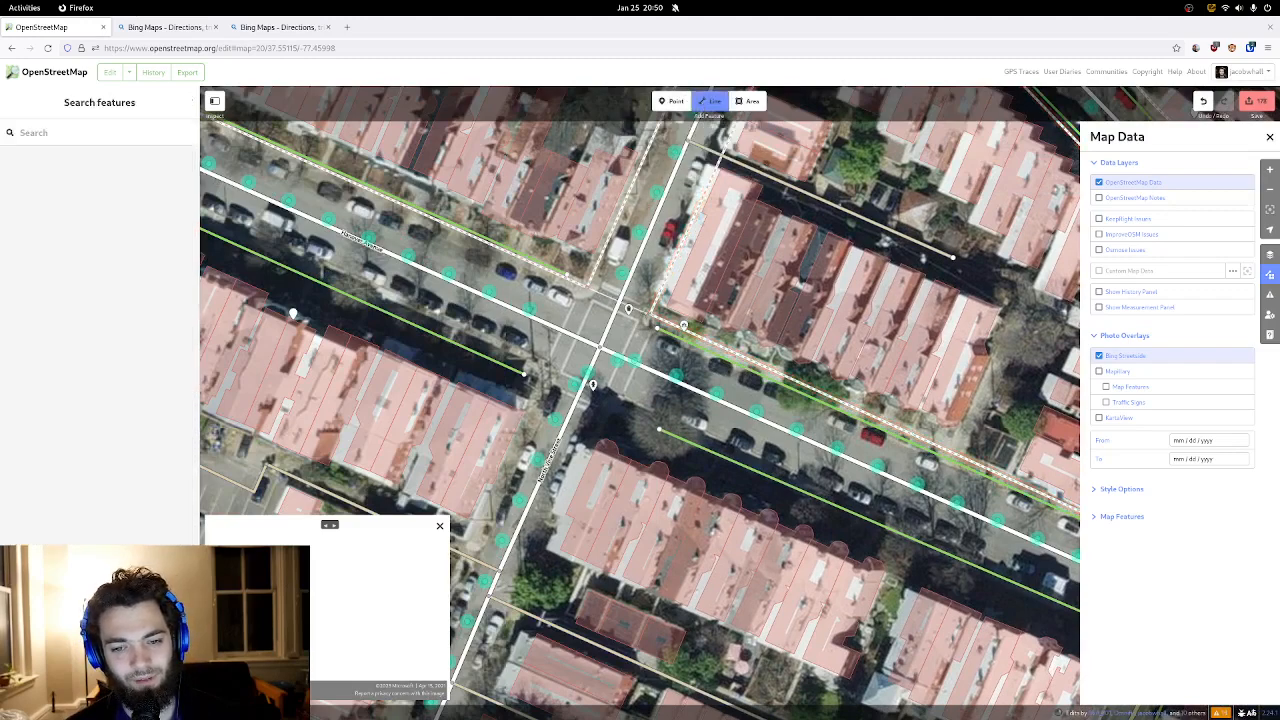
Step: Finish two crossing lines at the corner as Marked Crossings, connecting the first to its street
{"action": "double_click", "coordinate": [650, 316]}
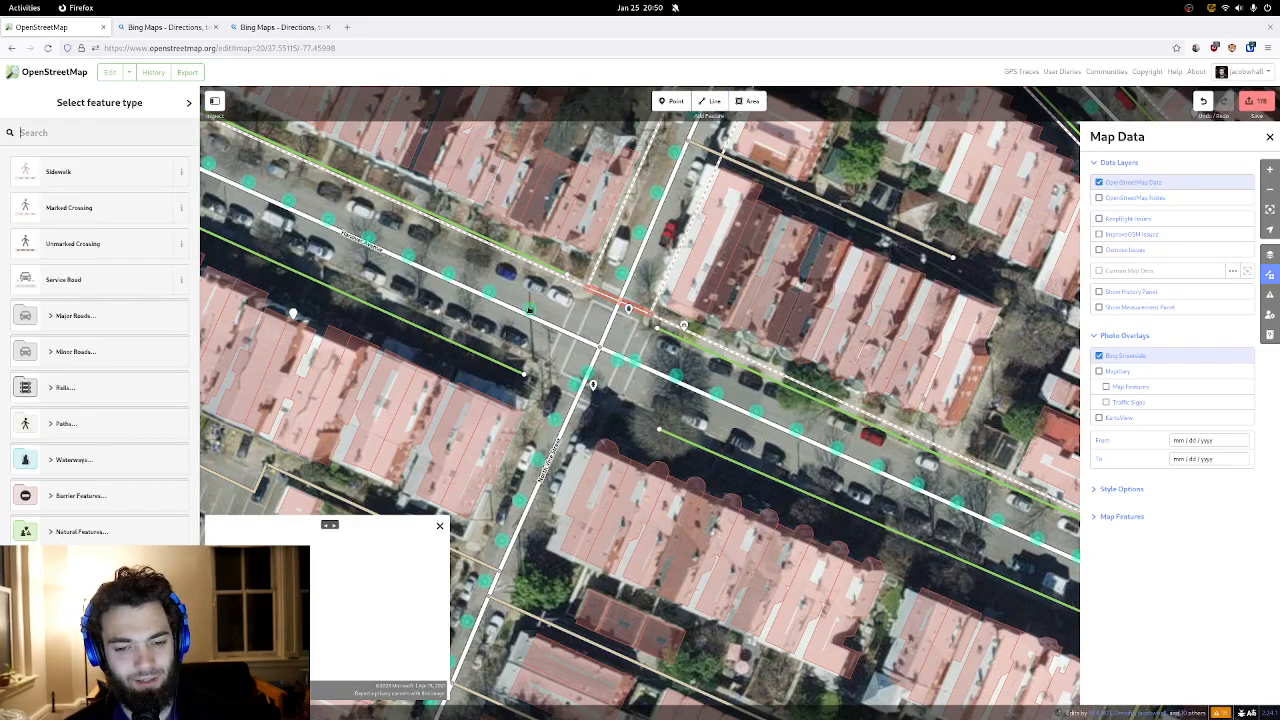
{"action": "left_click", "coordinate": [80, 210]}
{"action": "left_click", "coordinate": [62, 238]}
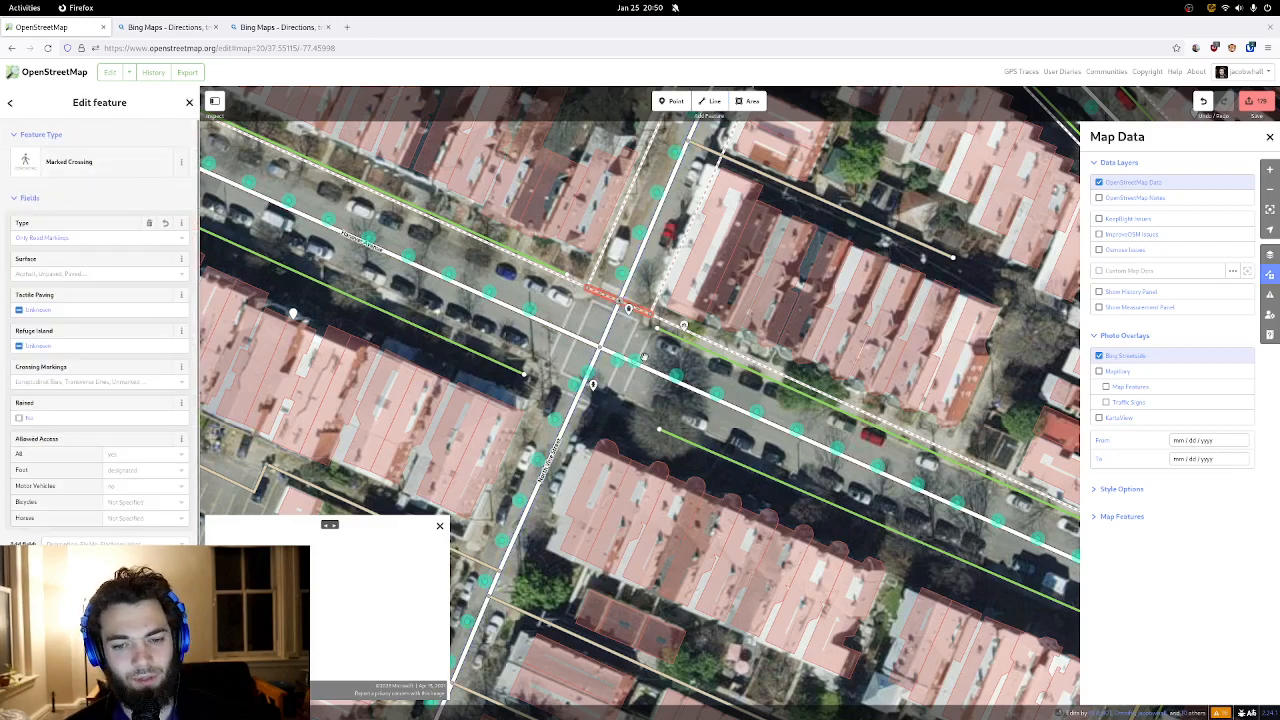
{"action": "left_click", "coordinate": [708, 101]}
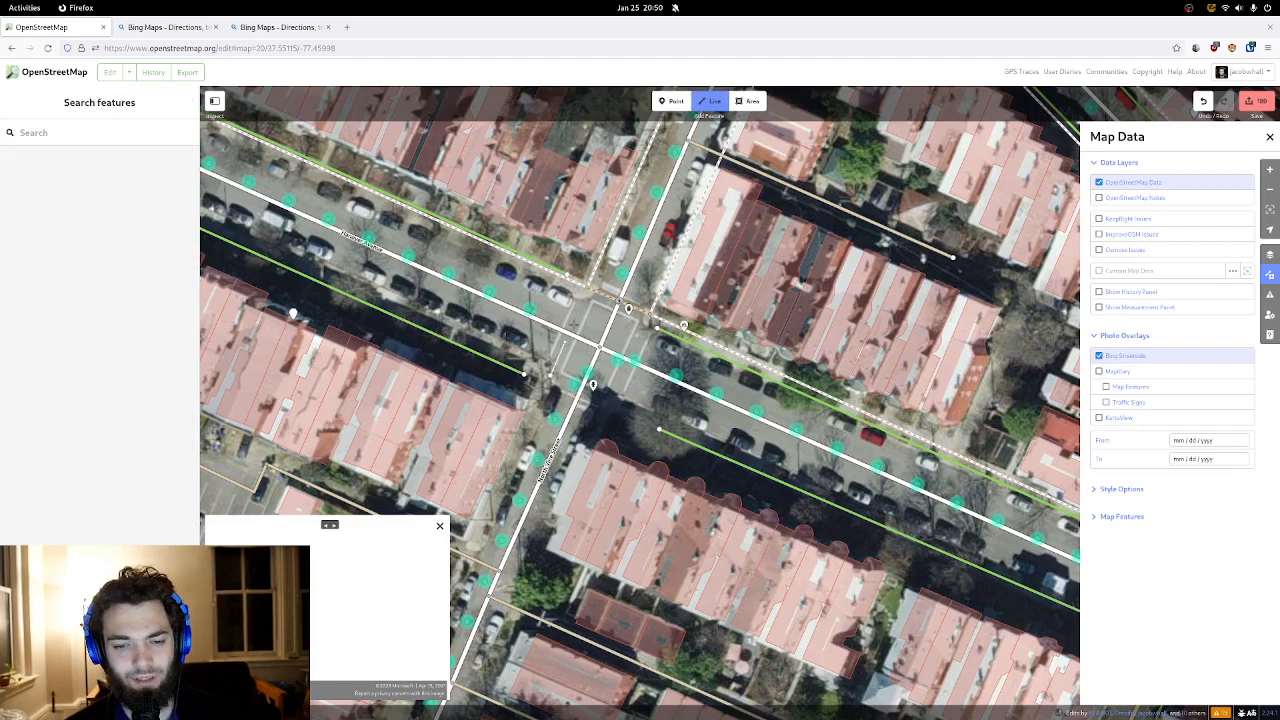
{"action": "left_click", "coordinate": [588, 288]}
{"action": "double_click", "coordinate": [551, 374]}
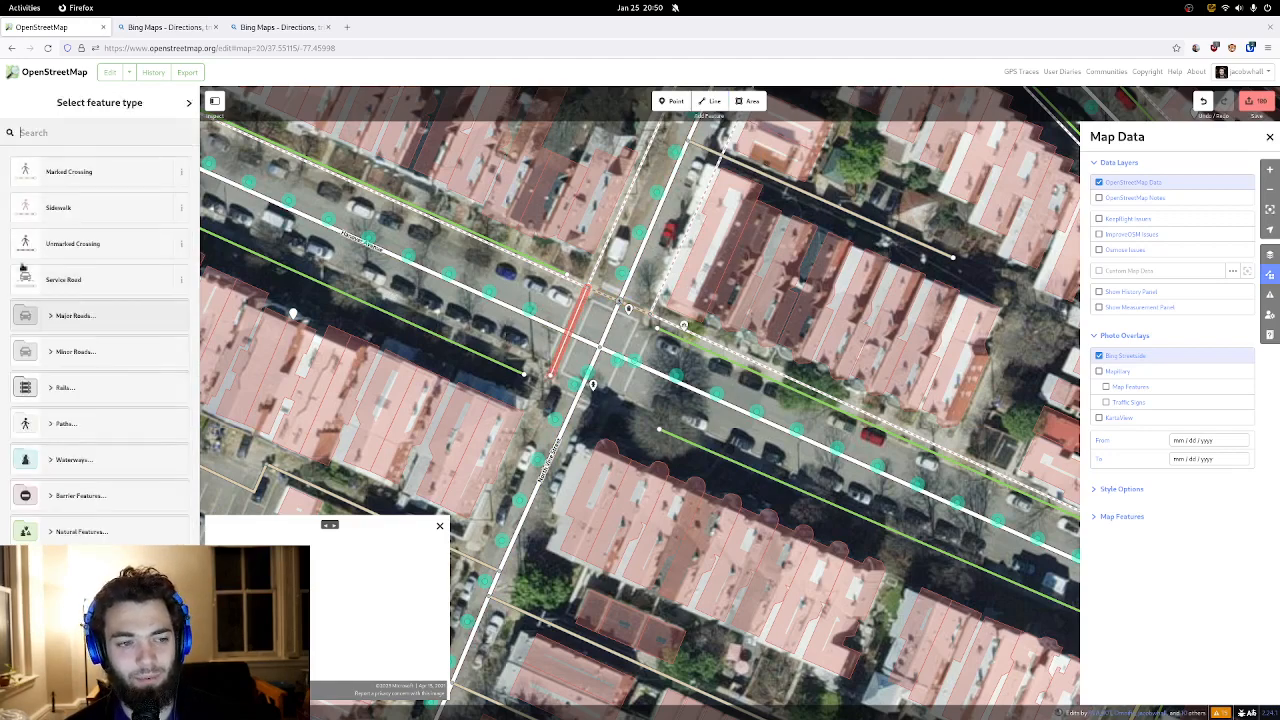
{"action": "left_click", "coordinate": [69, 174]}
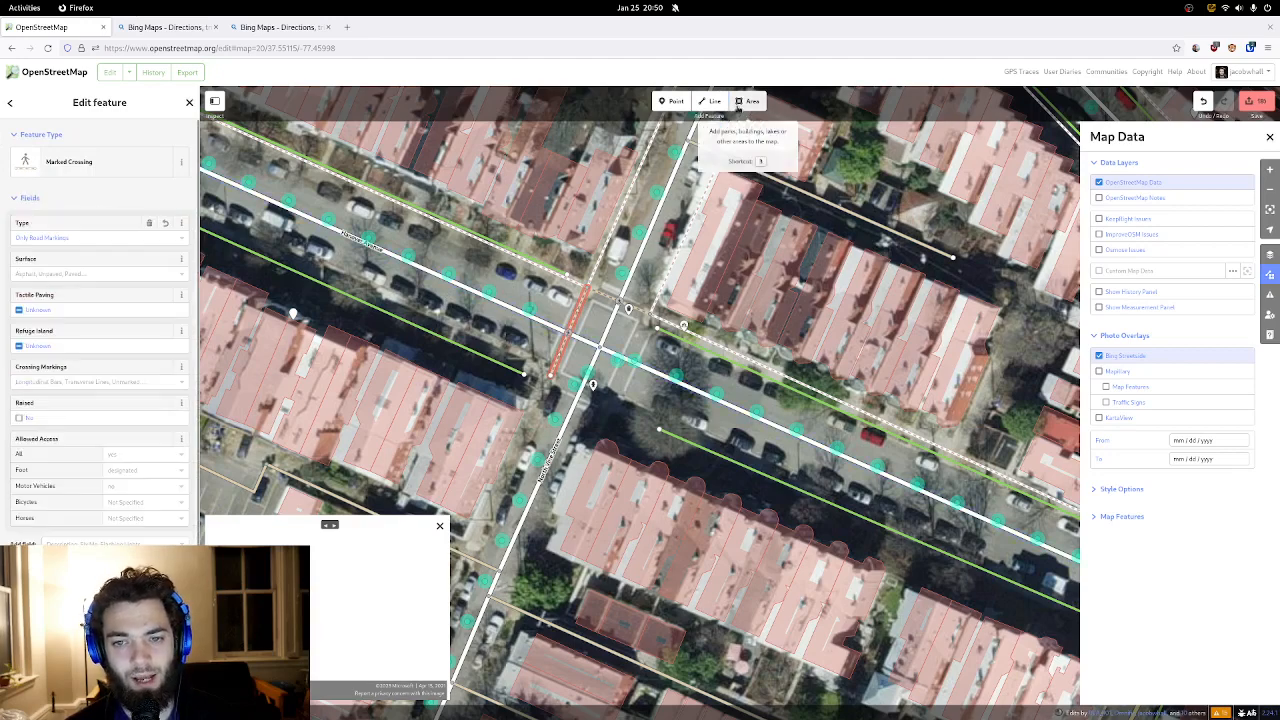
Step: Add two more Marked Crossings, joined to North Vine Street and Hanover Avenue
{"action": "left_click", "coordinate": [710, 101]}
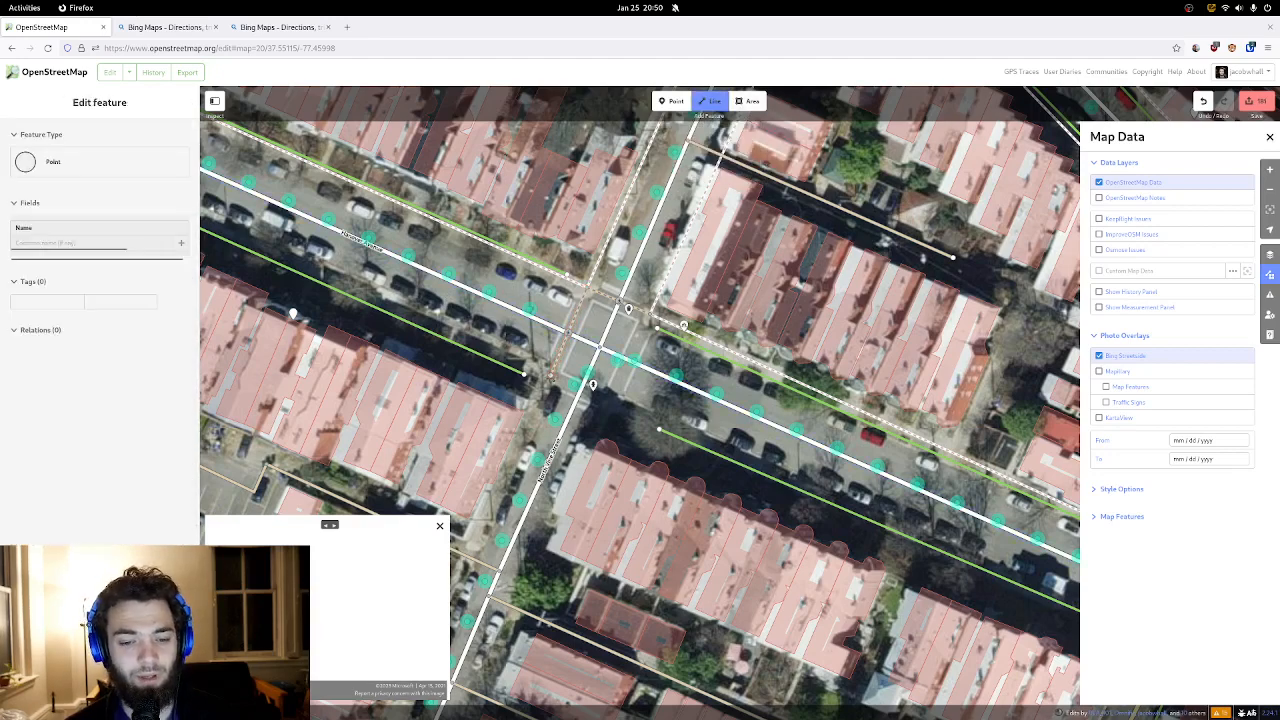
{"action": "left_click", "coordinate": [592, 391]}
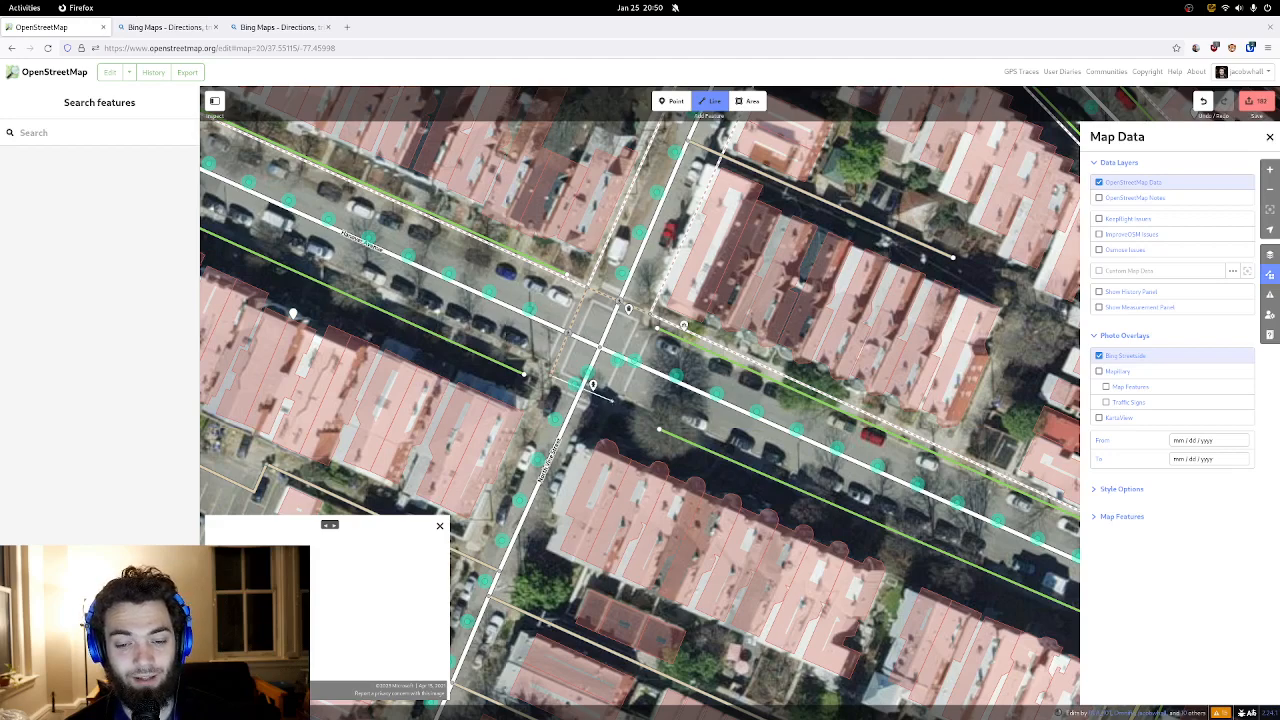
{"action": "double_click", "coordinate": [612, 400]}
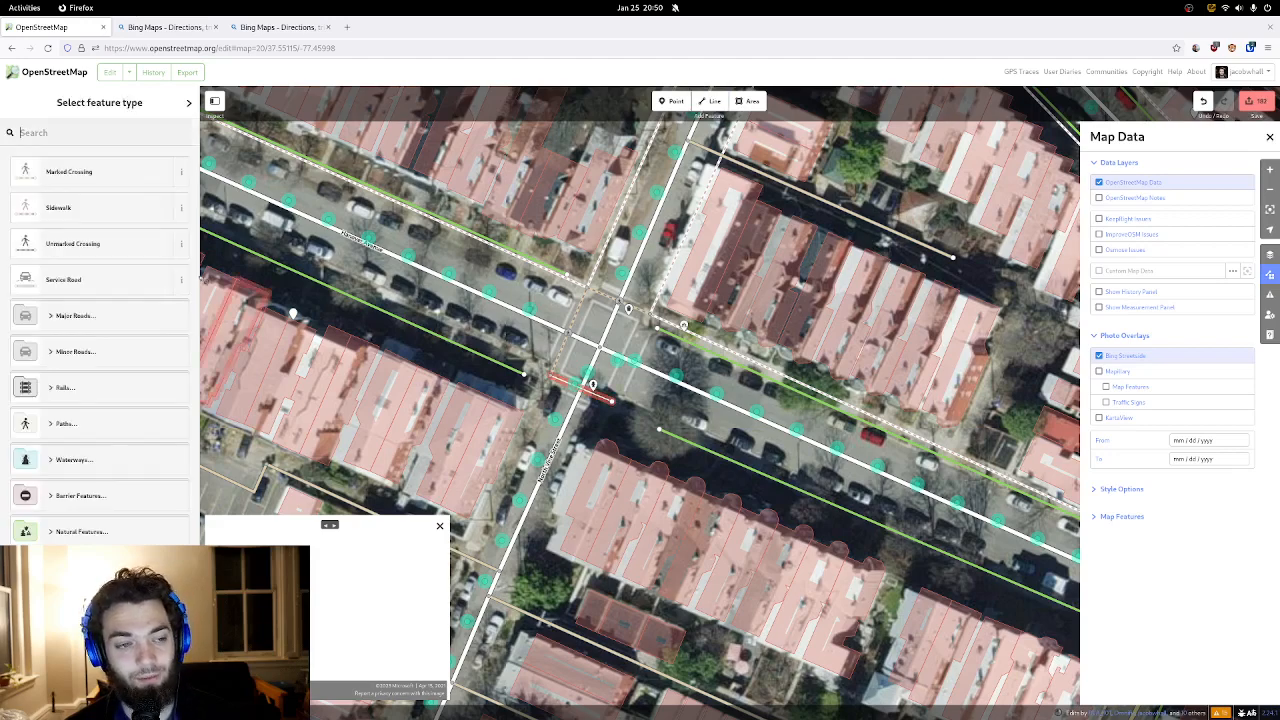
{"action": "left_click", "coordinate": [108, 183]}
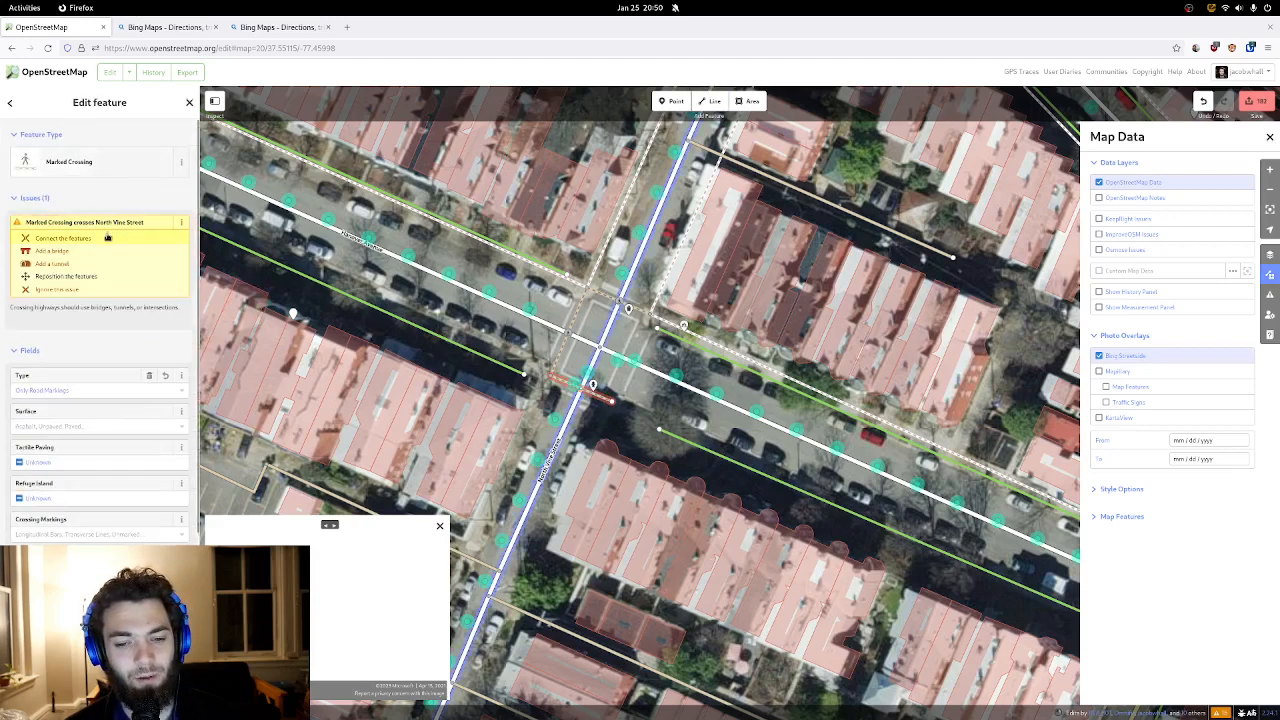
{"action": "left_click", "coordinate": [108, 237]}
{"action": "left_click", "coordinate": [714, 103]}
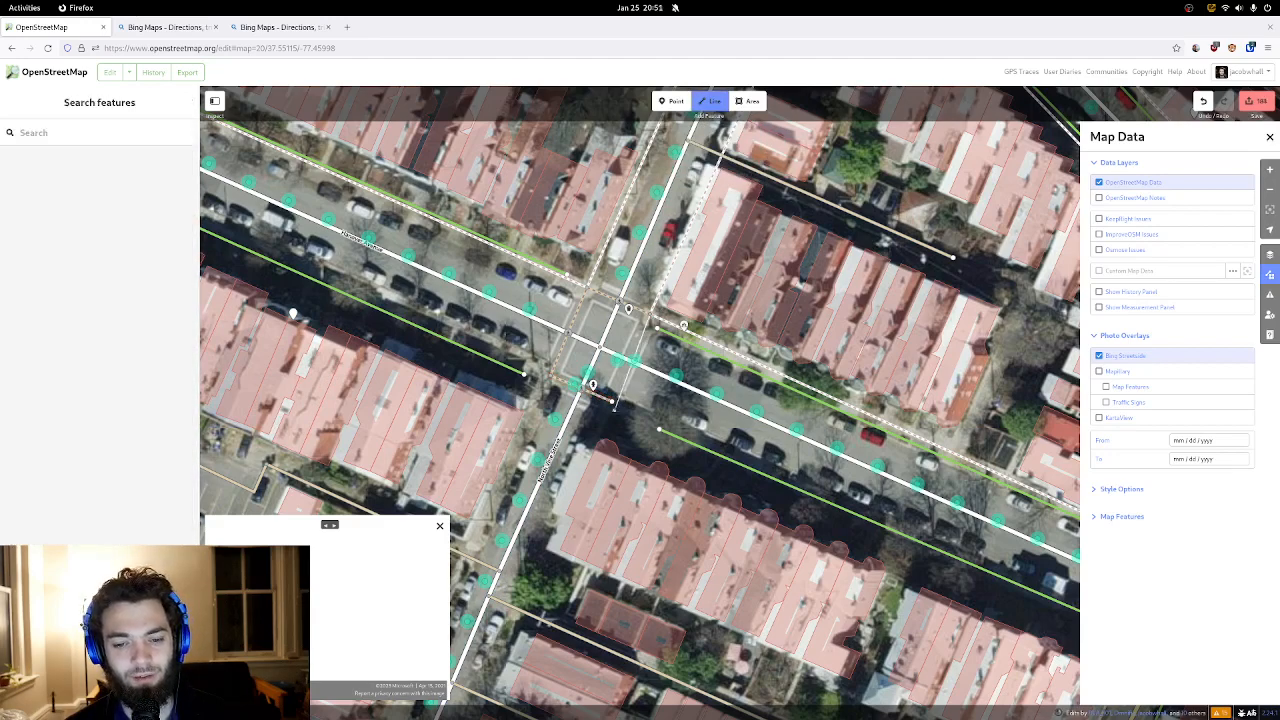
{"action": "double_click", "coordinate": [610, 398]}
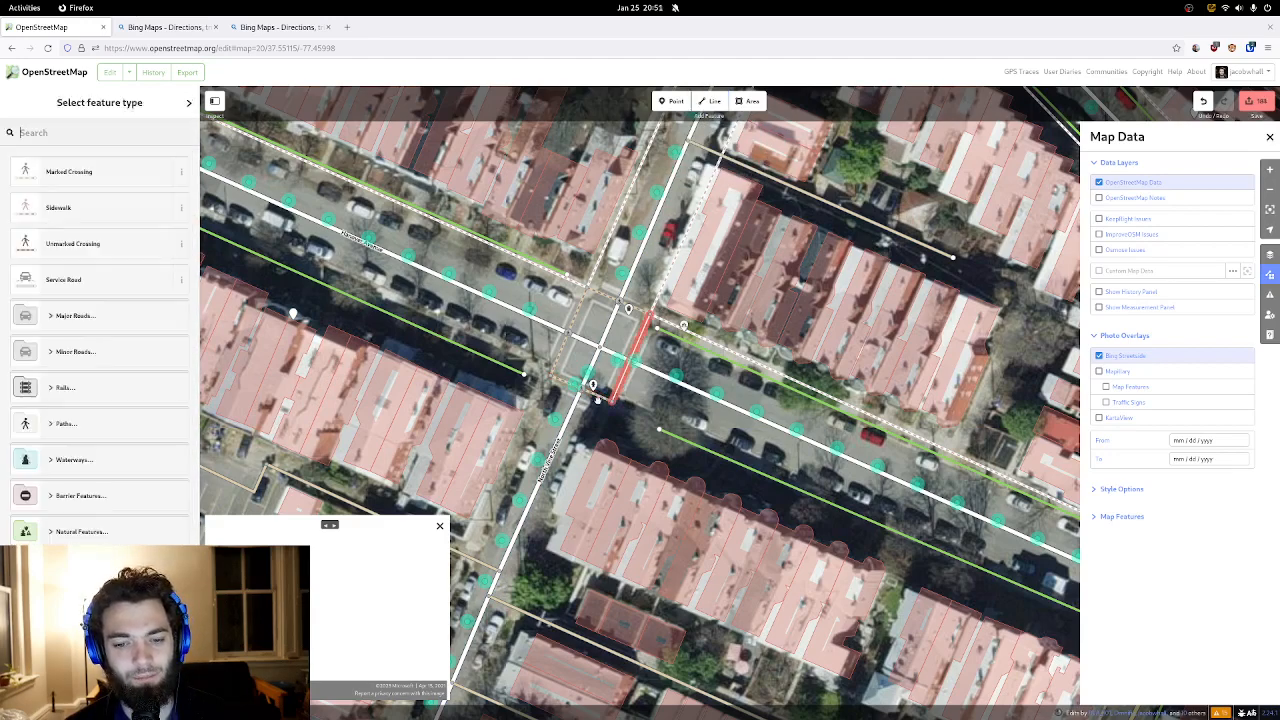
{"action": "left_click", "coordinate": [75, 180]}
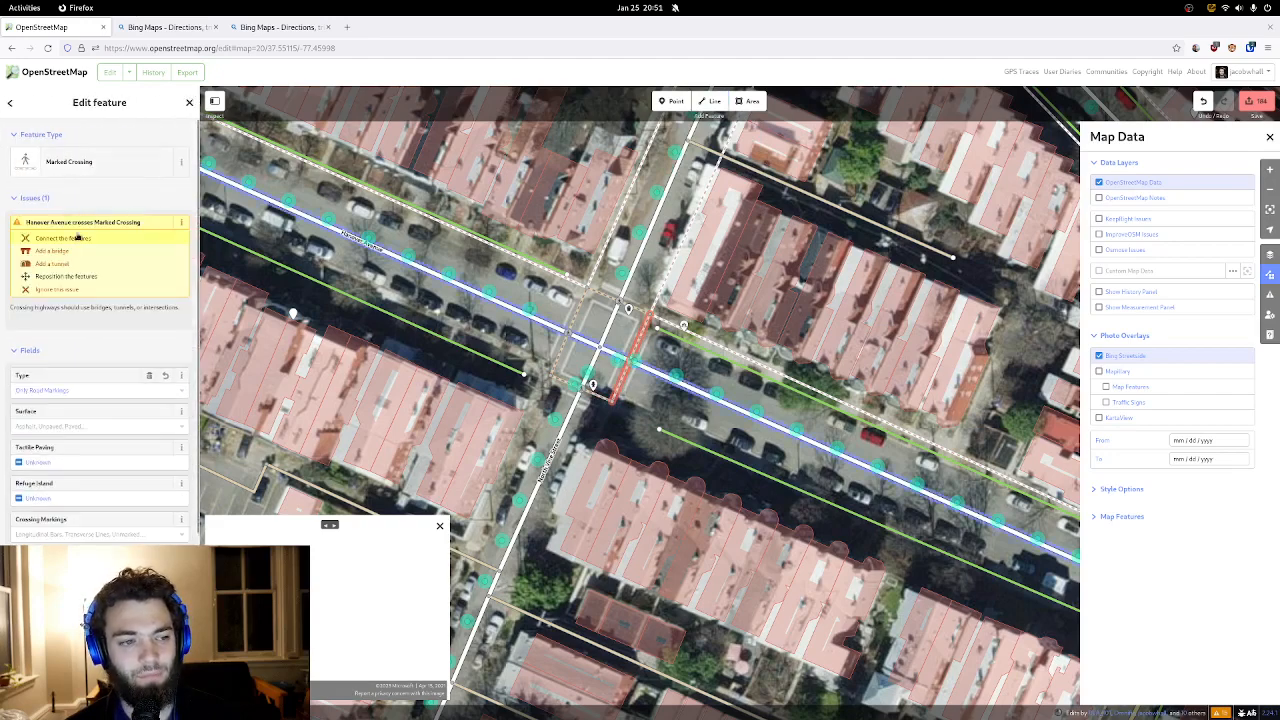
{"action": "left_click", "coordinate": [78, 237]}
{"action": "left_click", "coordinate": [710, 101]}
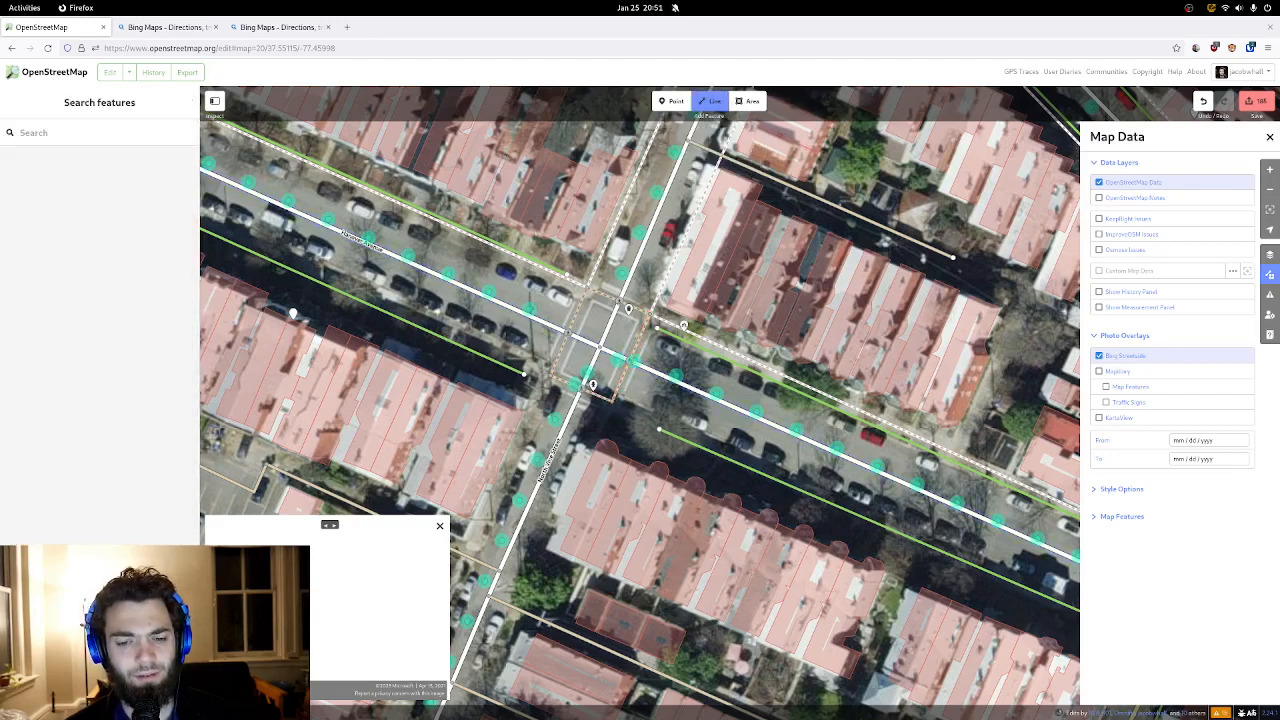
{"action": "left_click", "coordinate": [613, 399]}
Step: Finish the Hanover Avenue sidewalk as Sidewalk, then draw a Marked Crossing across the street
{"action": "left_click_drag", "start_coordinate": [1040, 612], "coordinate": [598, 380]}
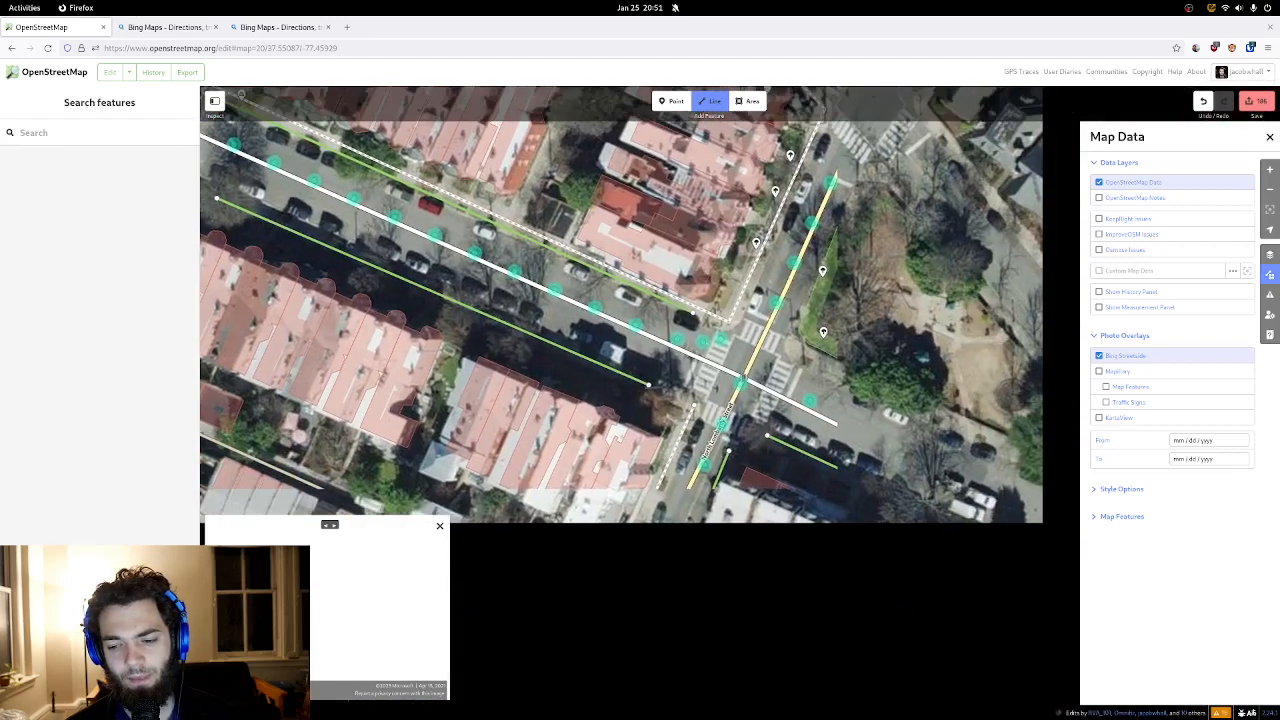
{"action": "left_click", "coordinate": [216, 196]}
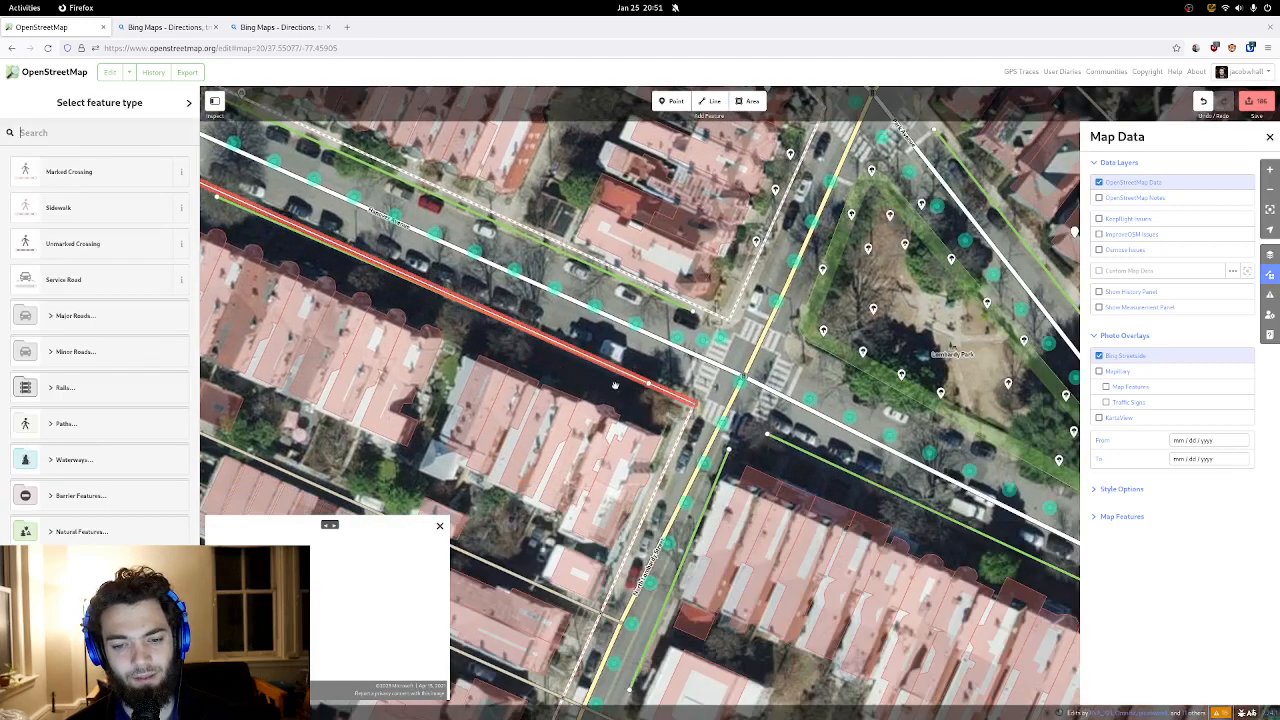
{"action": "left_click", "coordinate": [114, 212]}
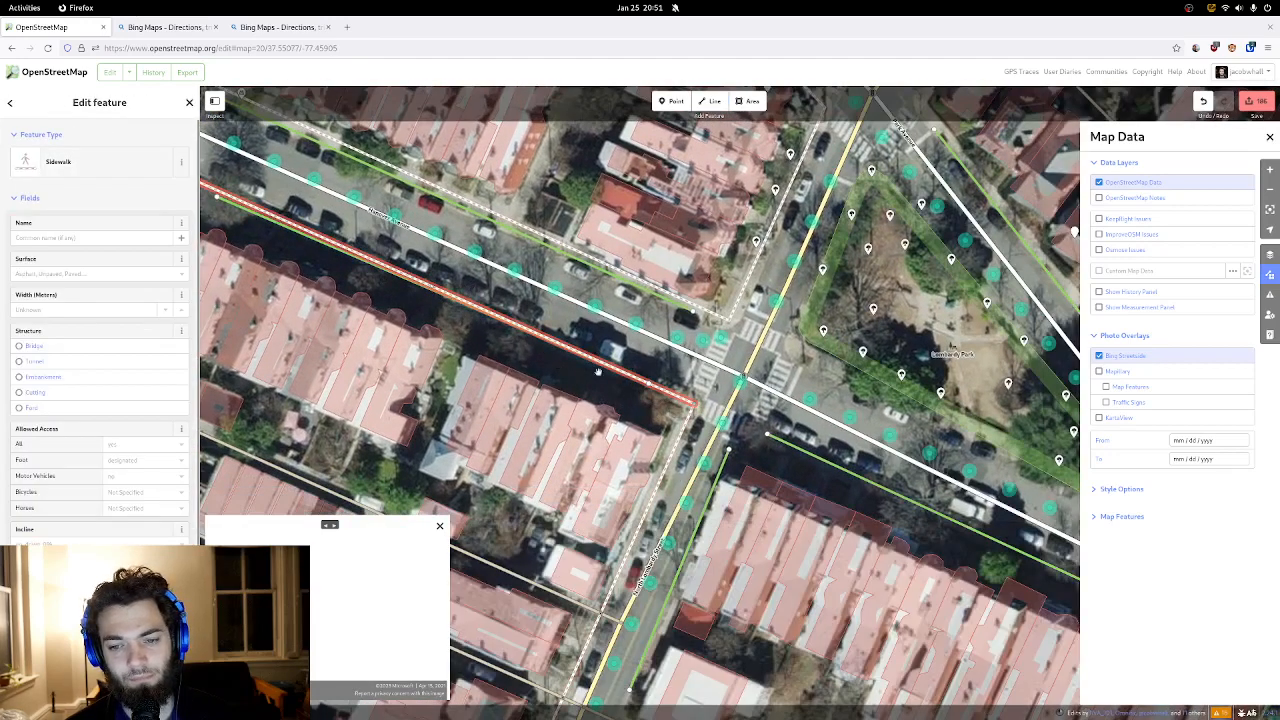
{"action": "left_click_drag", "start_coordinate": [597, 372], "coordinate": [447, 354]}
{"action": "left_click", "coordinate": [712, 101]}
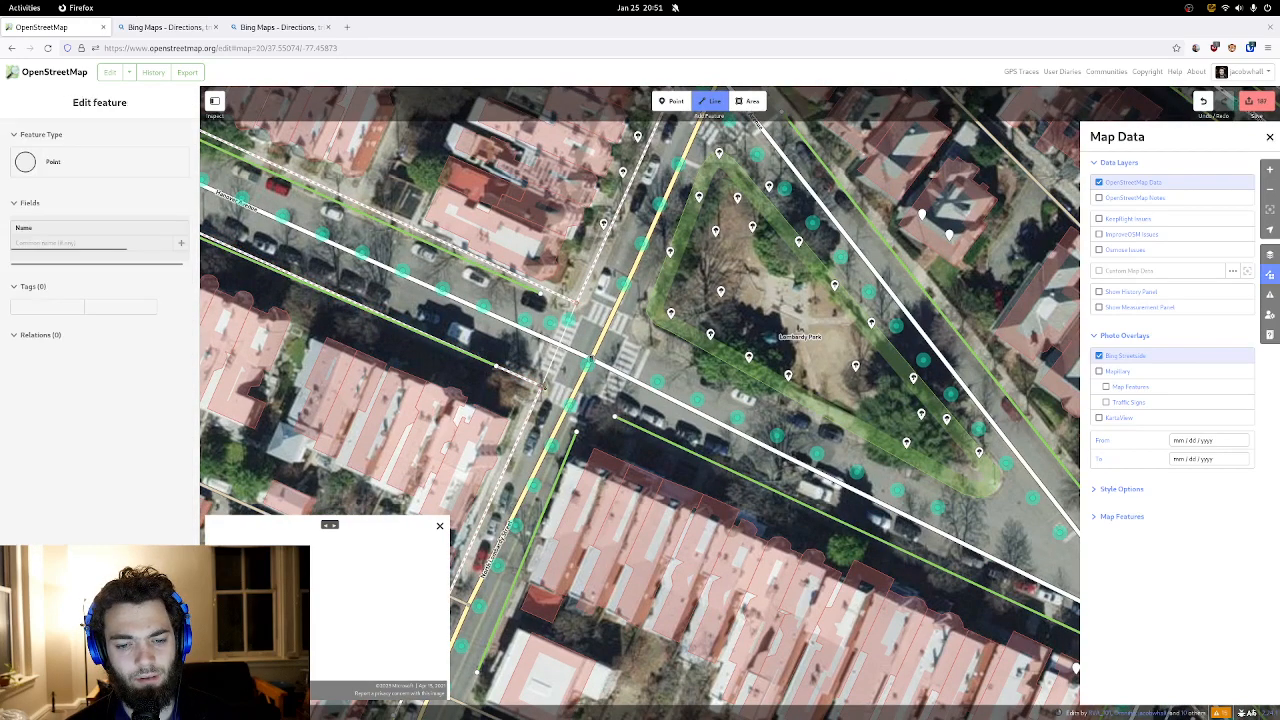
{"action": "left_click", "coordinate": [545, 386]}
{"action": "double_click", "coordinate": [573, 301]}
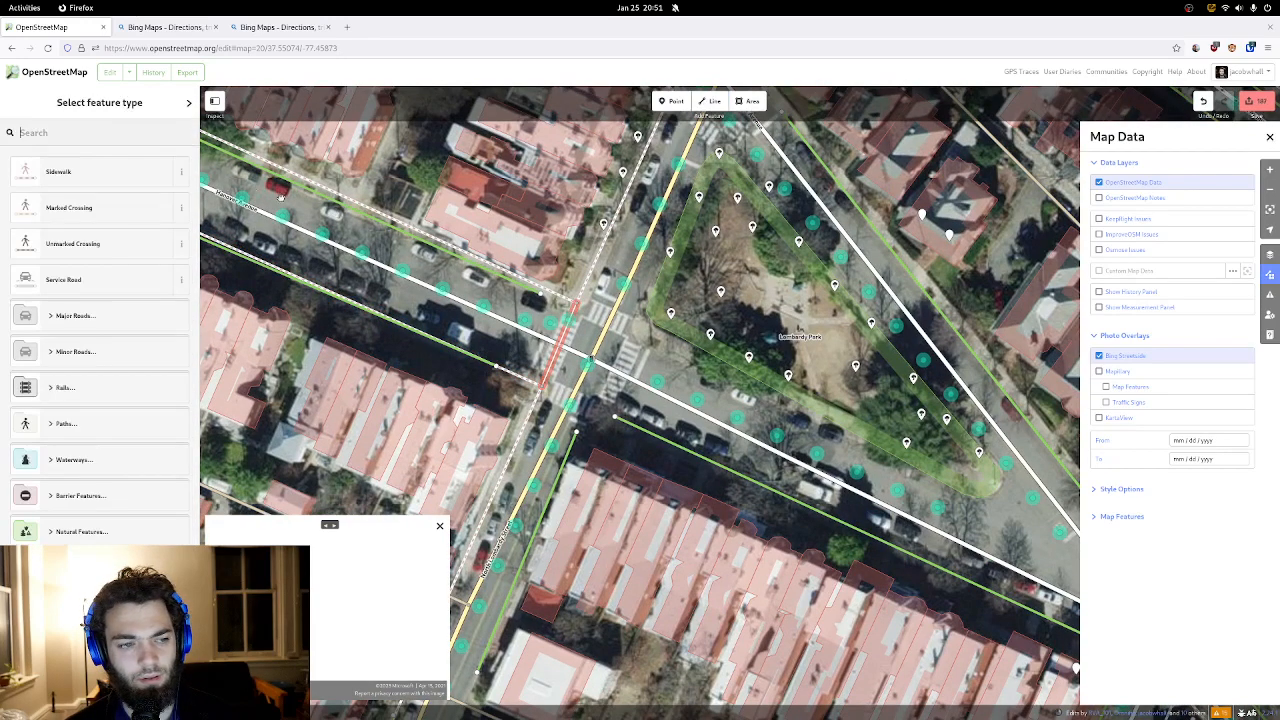
{"action": "left_click", "coordinate": [86, 208]}
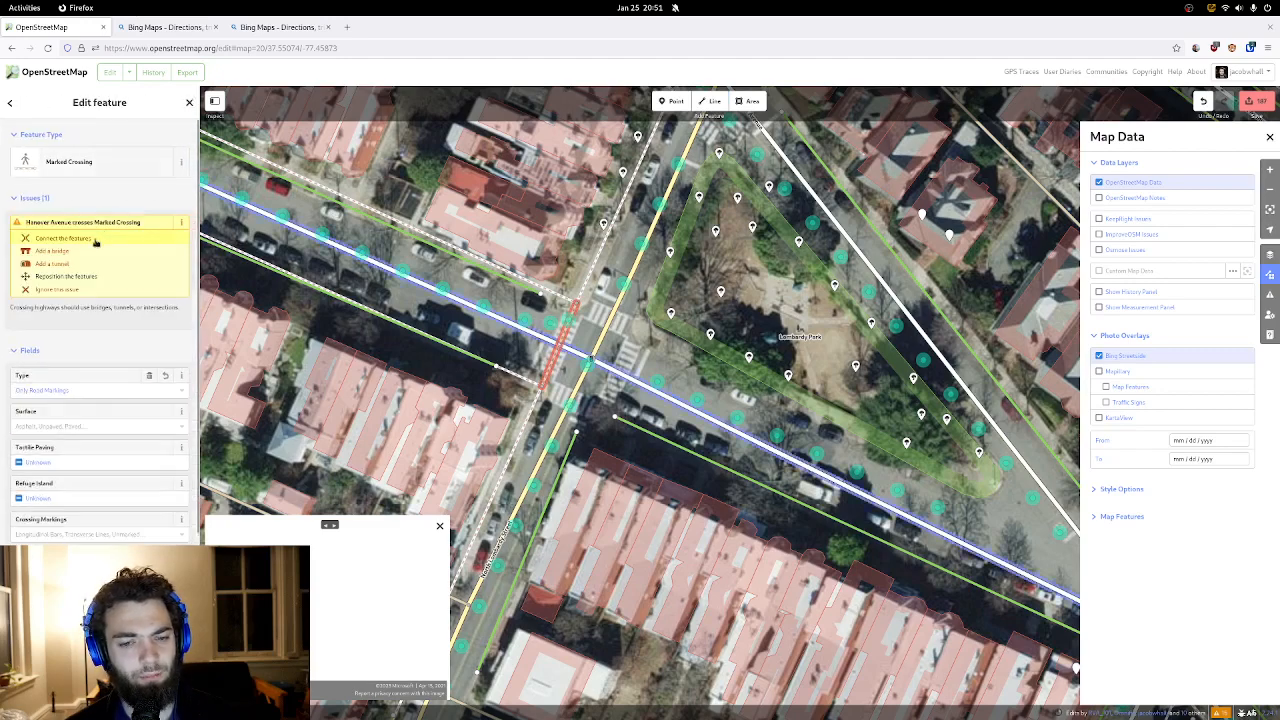
Step: Draw Marked Crossings across North Lombardy Street and Hanover Avenue
{"action": "left_click_drag", "start_coordinate": [703, 418], "coordinate": [648, 268]}
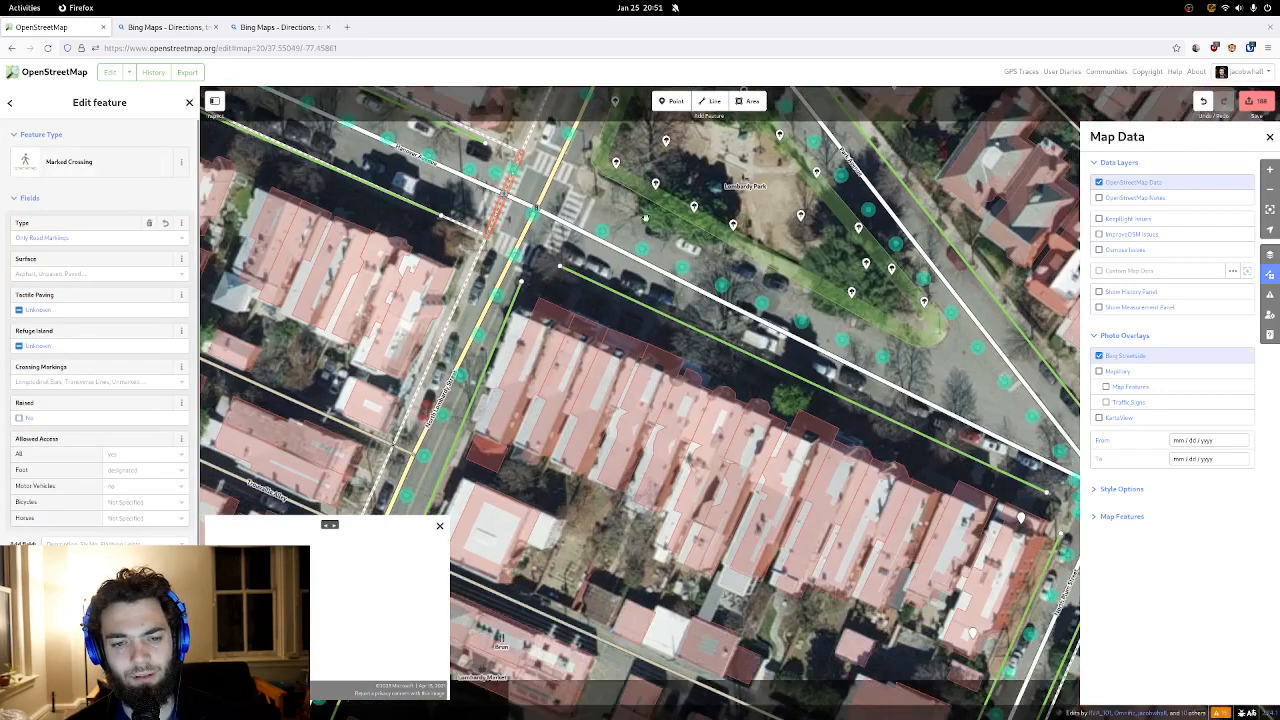
{"action": "left_click", "coordinate": [710, 101]}
{"action": "scroll", "coordinate": [482, 236], "scroll_direction": "up", "scroll_amount": 2}
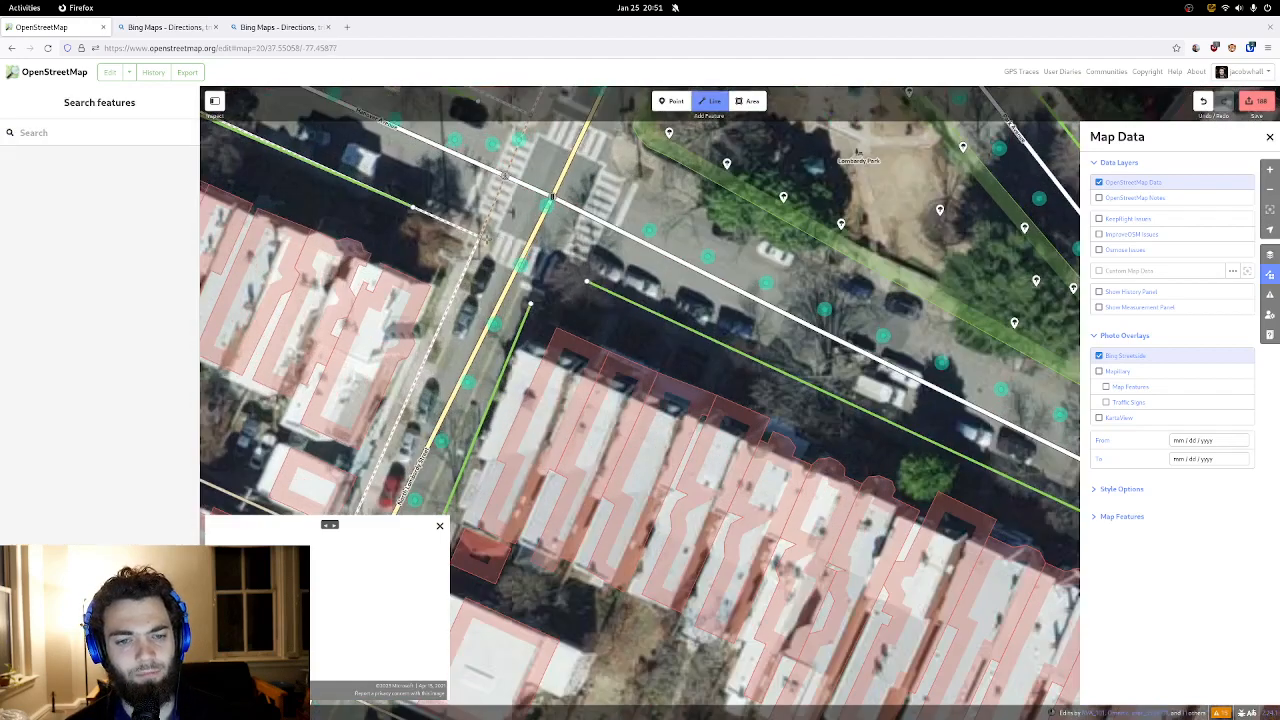
{"action": "left_click", "coordinate": [480, 236]}
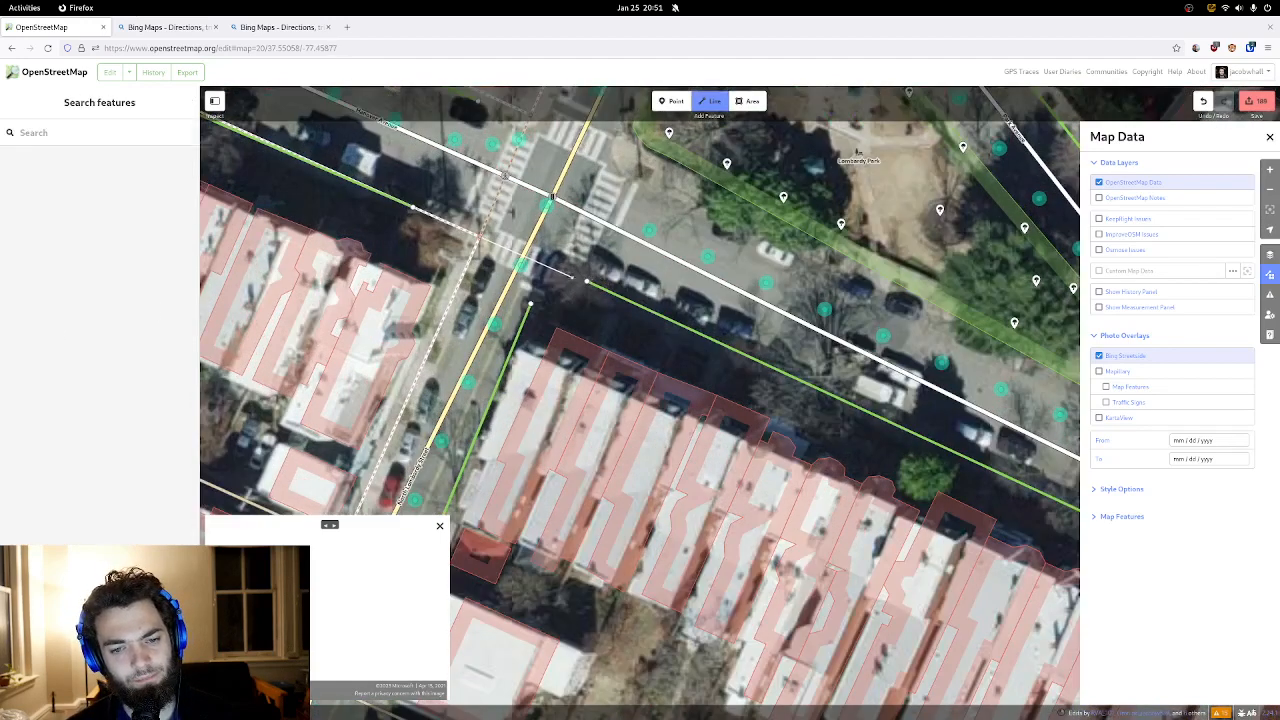
{"action": "double_click", "coordinate": [570, 276]}
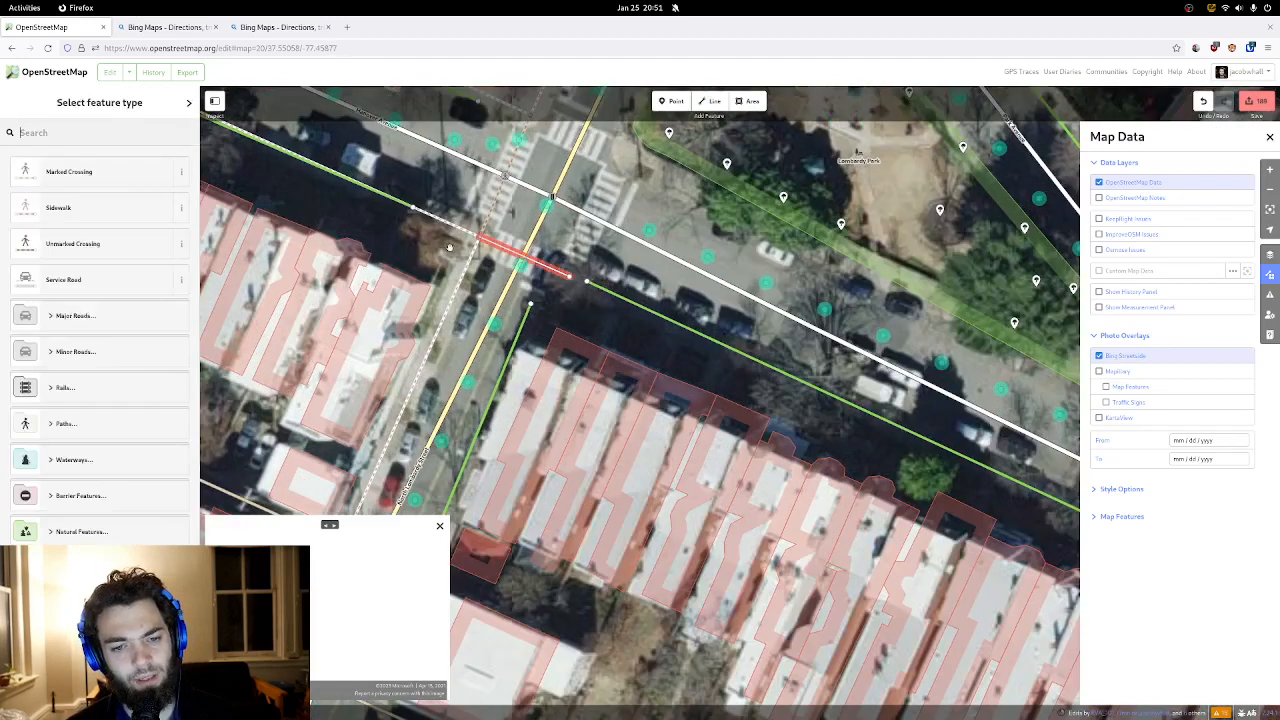
{"action": "left_click", "coordinate": [150, 172]}
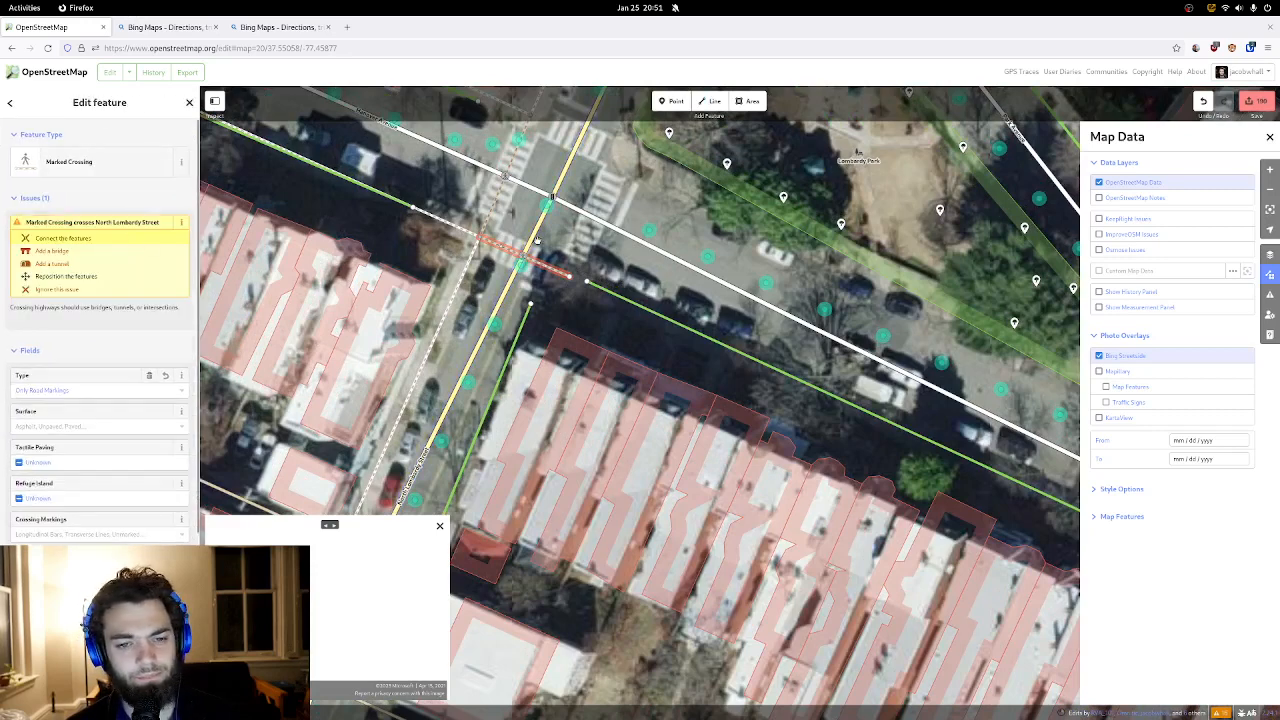
{"action": "left_click", "coordinate": [712, 101]}
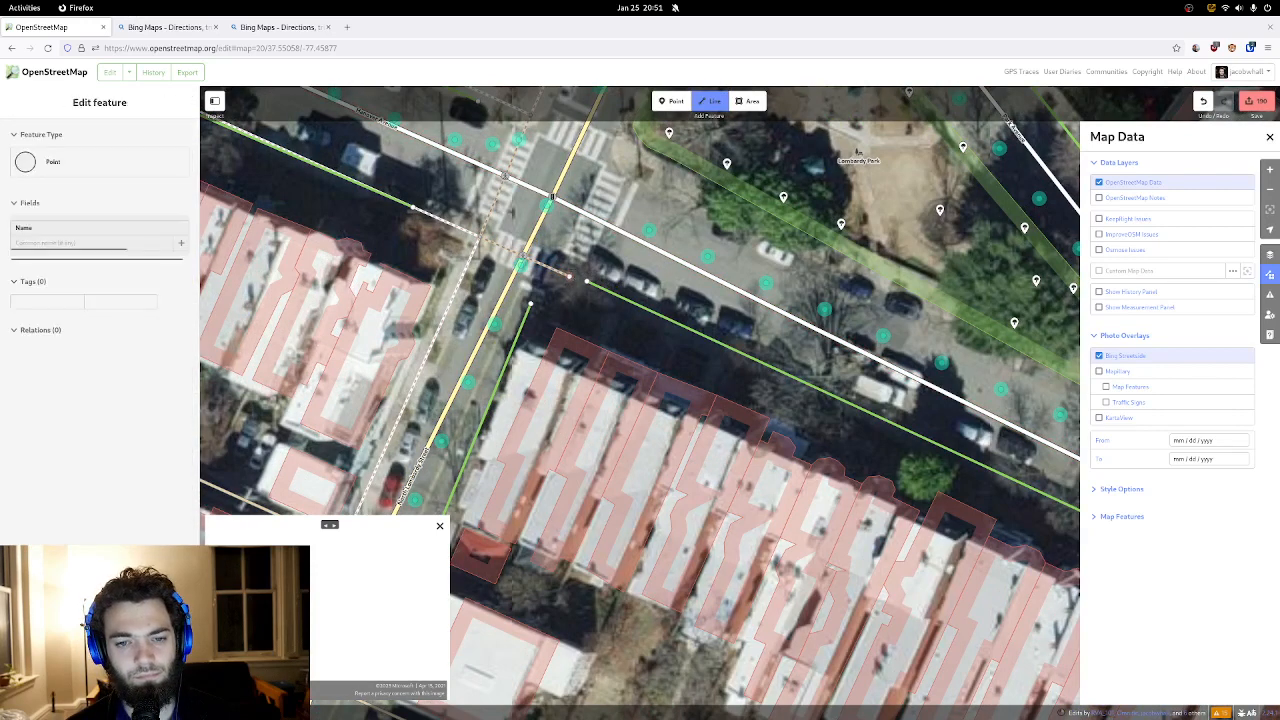
{"action": "left_click", "coordinate": [571, 276]}
{"action": "double_click", "coordinate": [620, 153]}
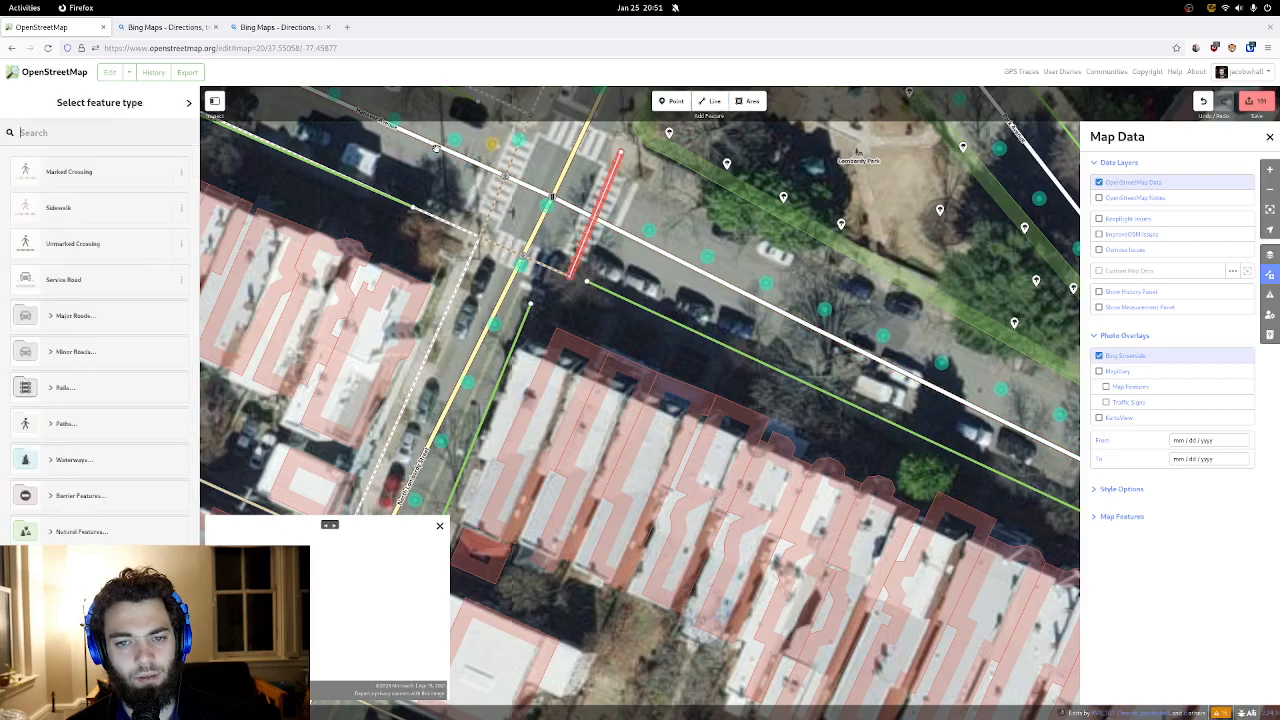
{"action": "left_click", "coordinate": [156, 182]}
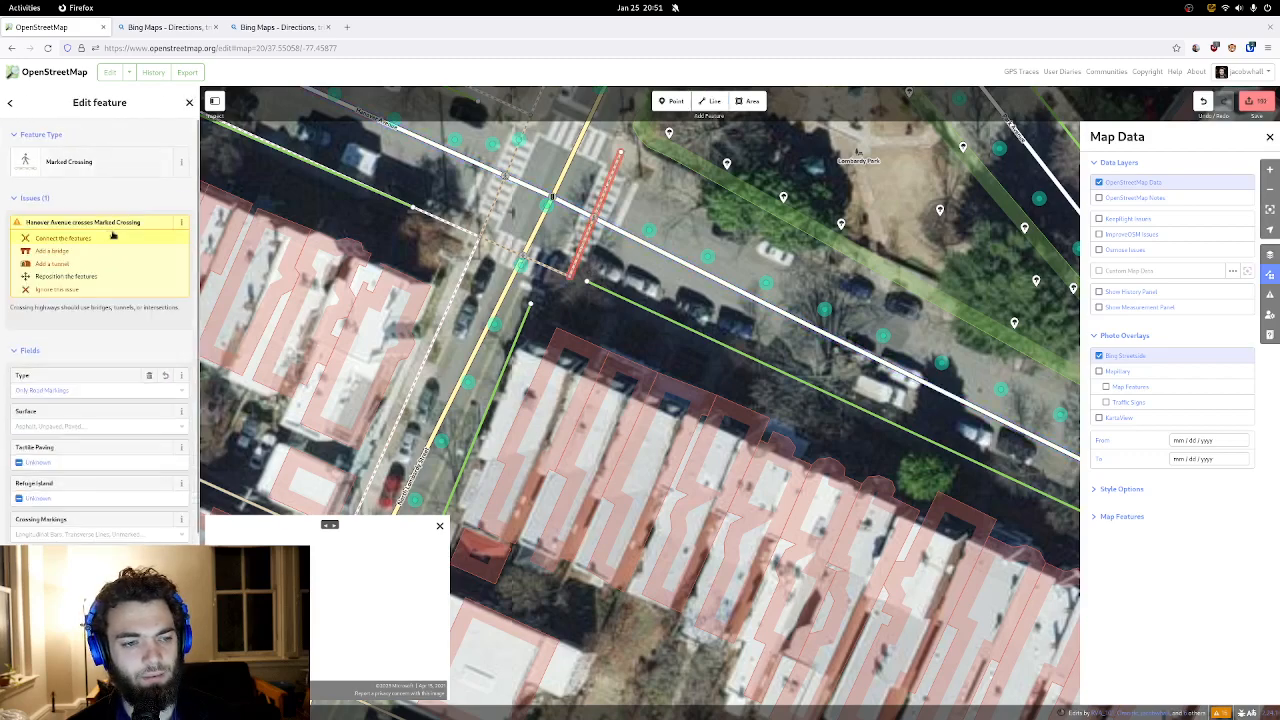
Step: Add a final Marked Crossing between the crossing endpoints and pan toward Lombardy Park
{"action": "left_click_drag", "start_coordinate": [596, 160], "coordinate": [628, 283]}
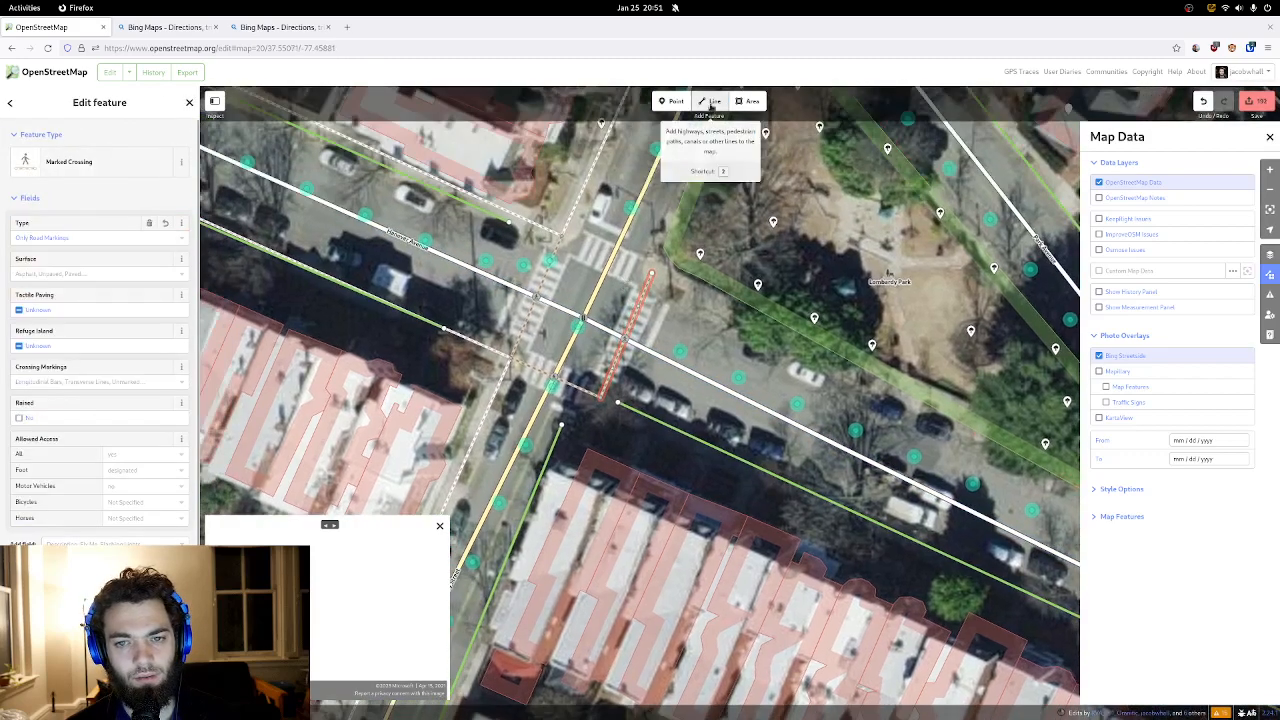
{"action": "left_click", "coordinate": [710, 101]}
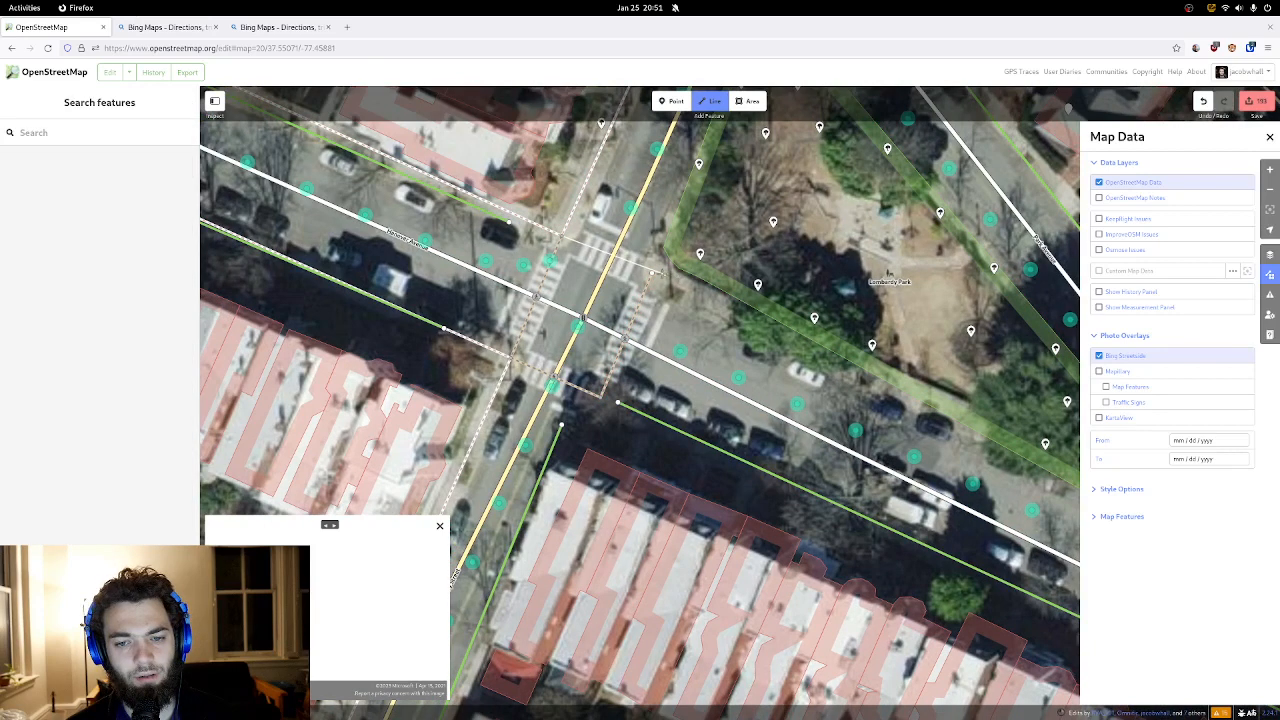
{"action": "double_click", "coordinate": [652, 273]}
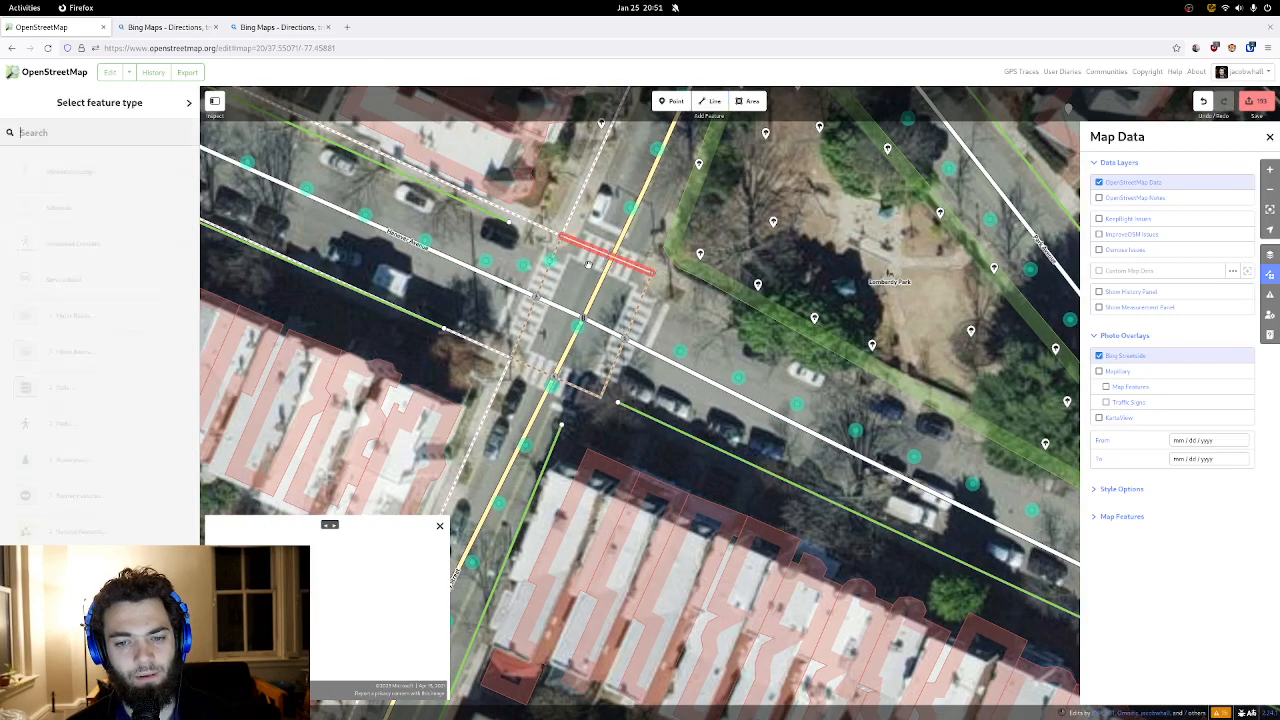
{"action": "left_click", "coordinate": [90, 172]}
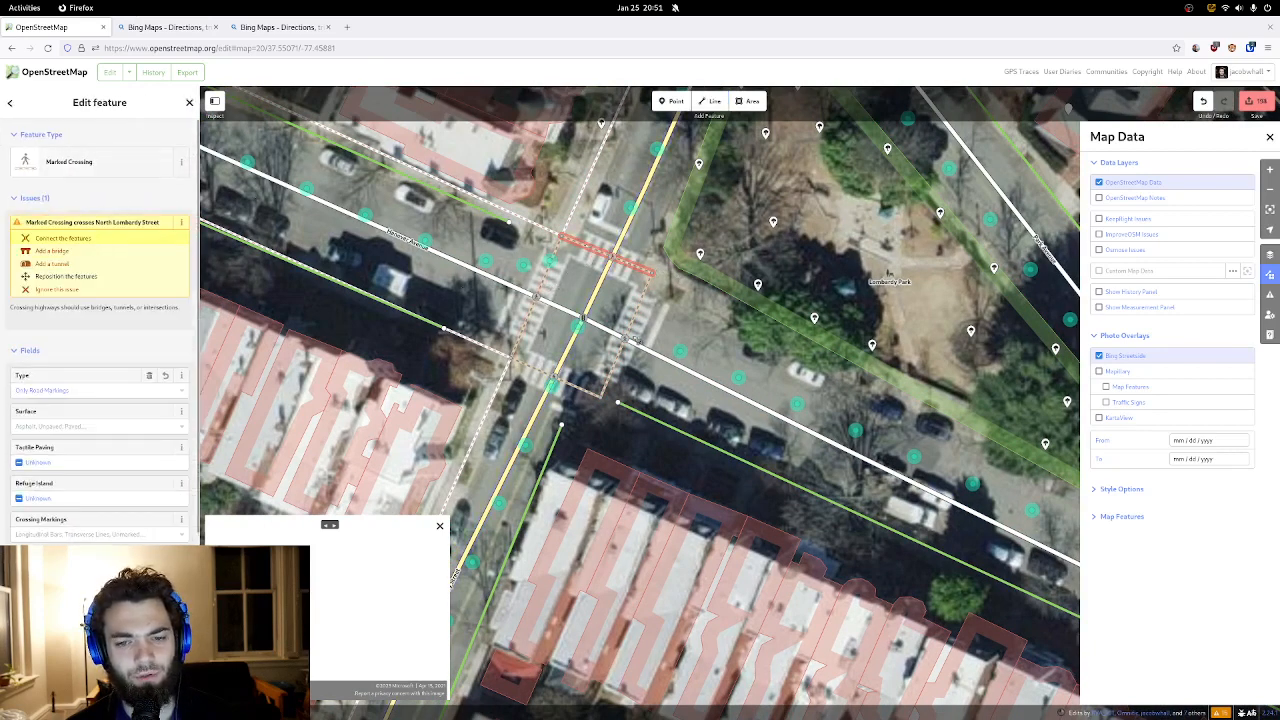
{"action": "left_click_drag", "start_coordinate": [636, 341], "coordinate": [447, 382]}
{"action": "left_click_drag", "start_coordinate": [581, 172], "coordinate": [652, 323]}
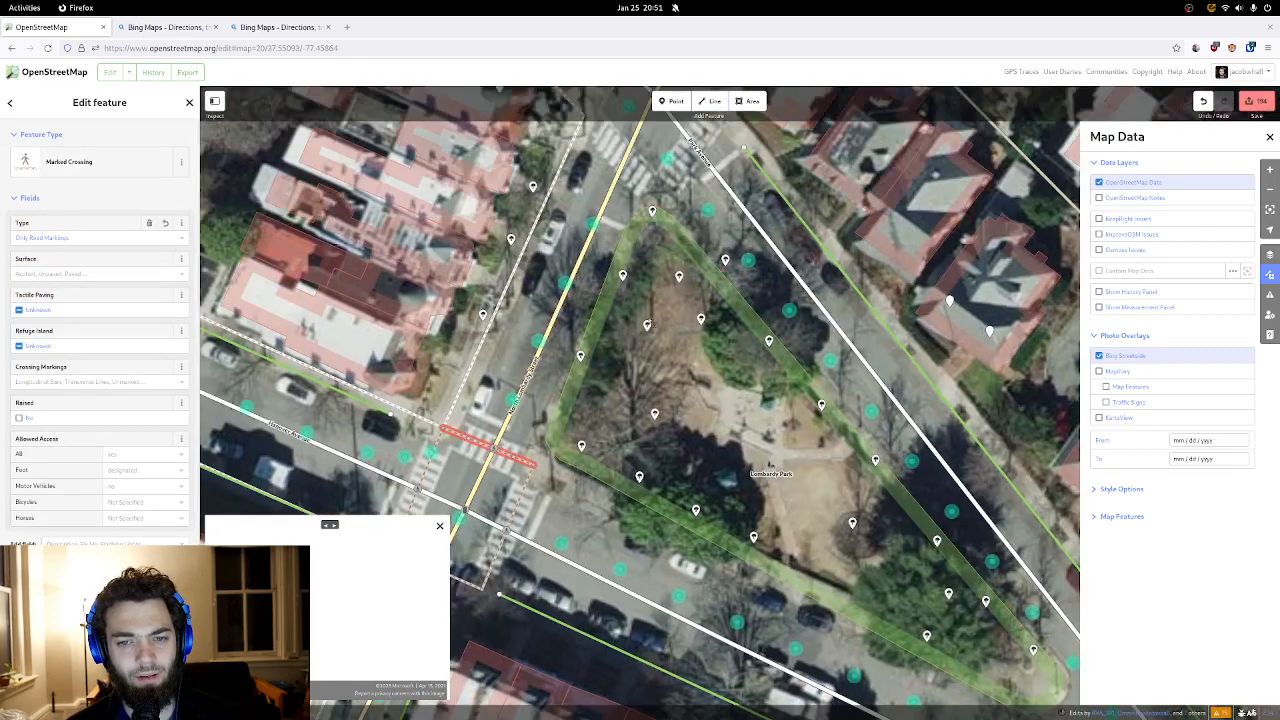
{"action": "left_click_drag", "start_coordinate": [850, 509], "coordinate": [638, 348]}
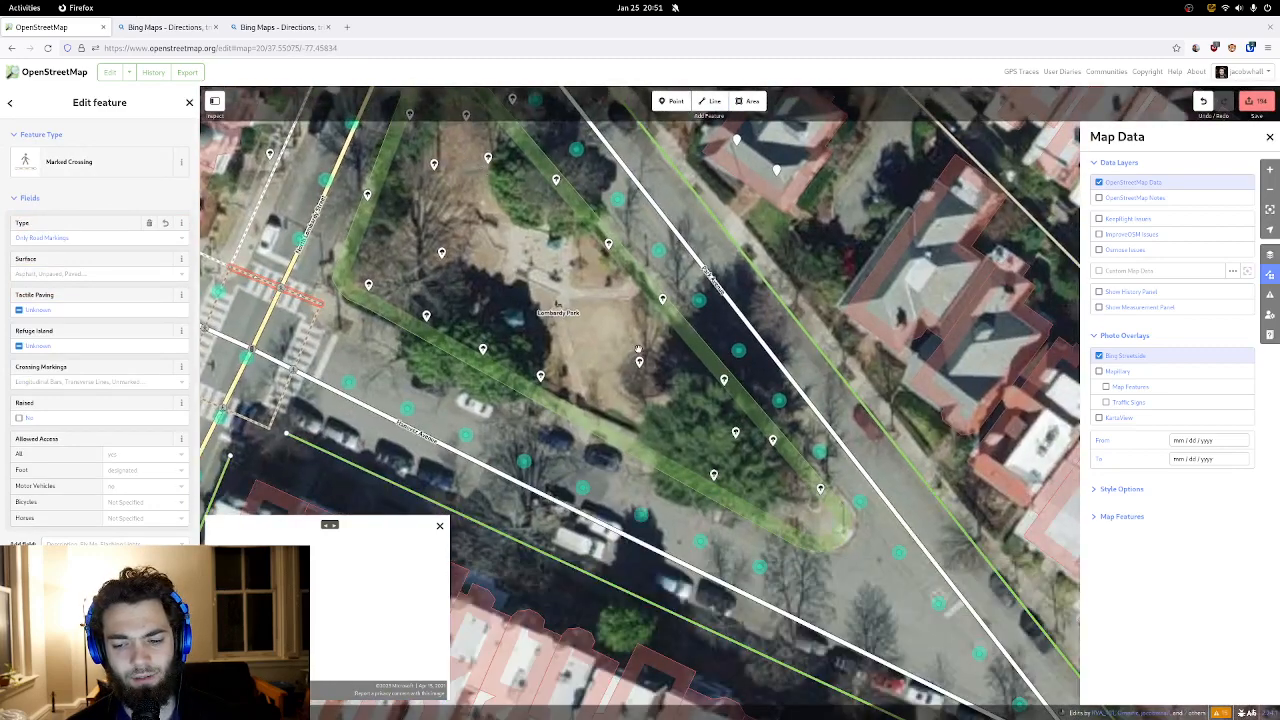
Step: Select the Lombardy Park area to view its Park type and name, then deselect it
{"action": "left_click_drag", "start_coordinate": [545, 330], "coordinate": [772, 419]}
{"action": "left_click", "coordinate": [597, 386]}
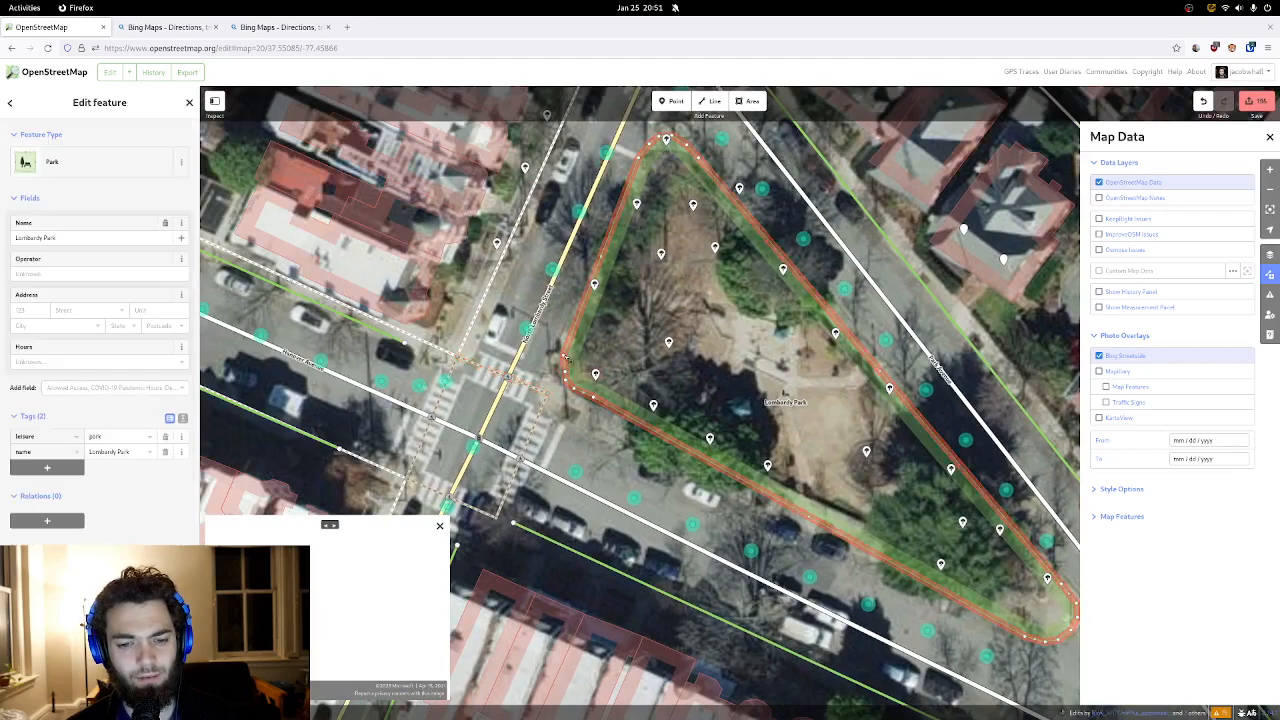
{"action": "left_click_drag", "start_coordinate": [642, 297], "coordinate": [588, 502]}
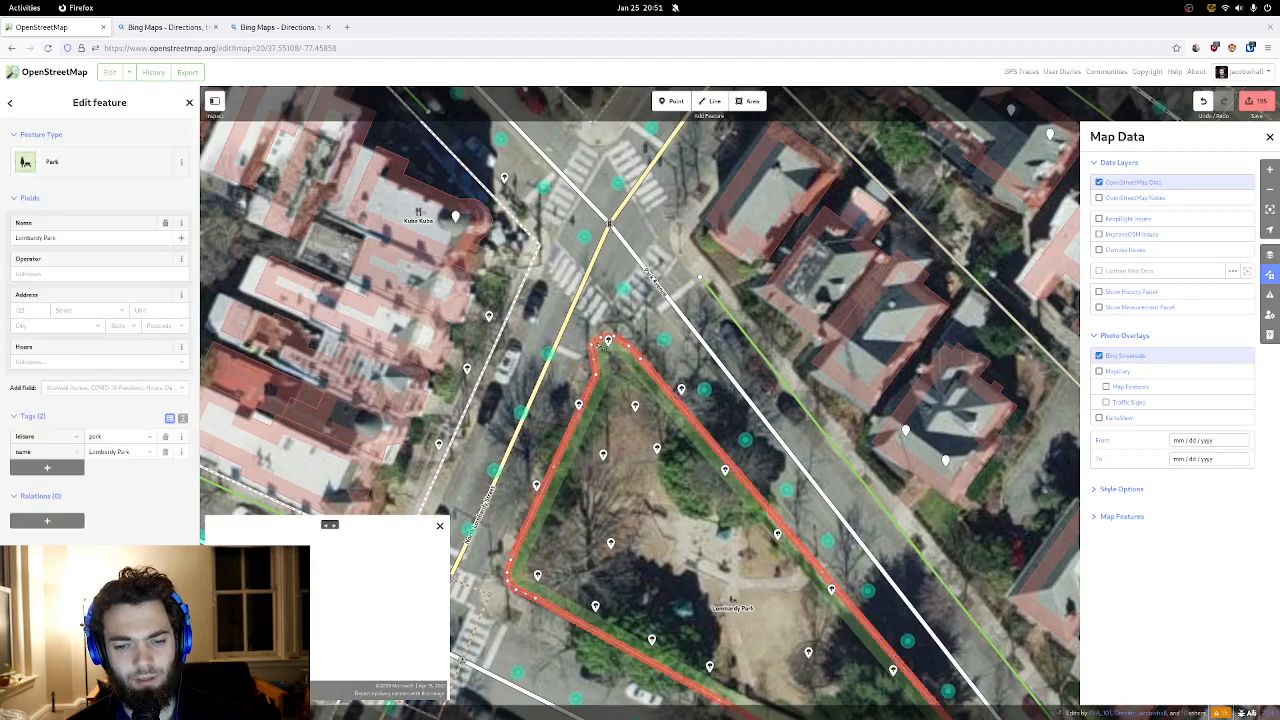
{"action": "left_click", "coordinate": [610, 345]}
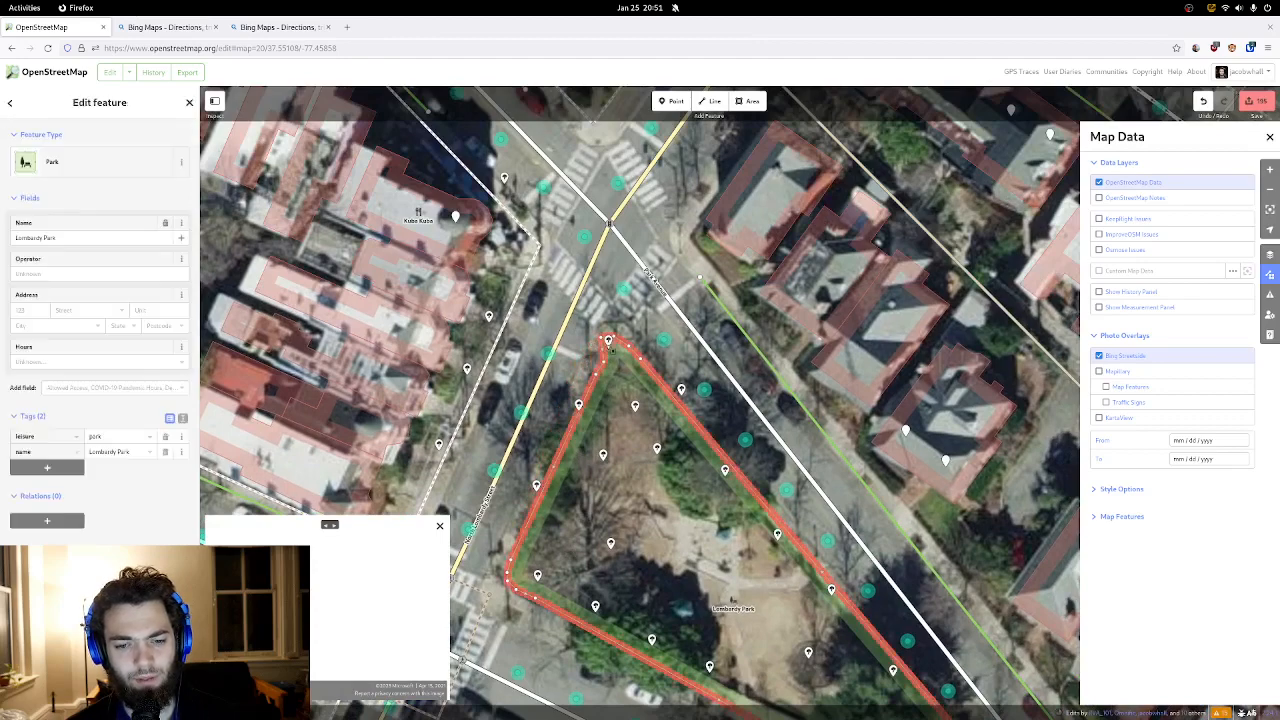
{"action": "key", "text": "Escape"}
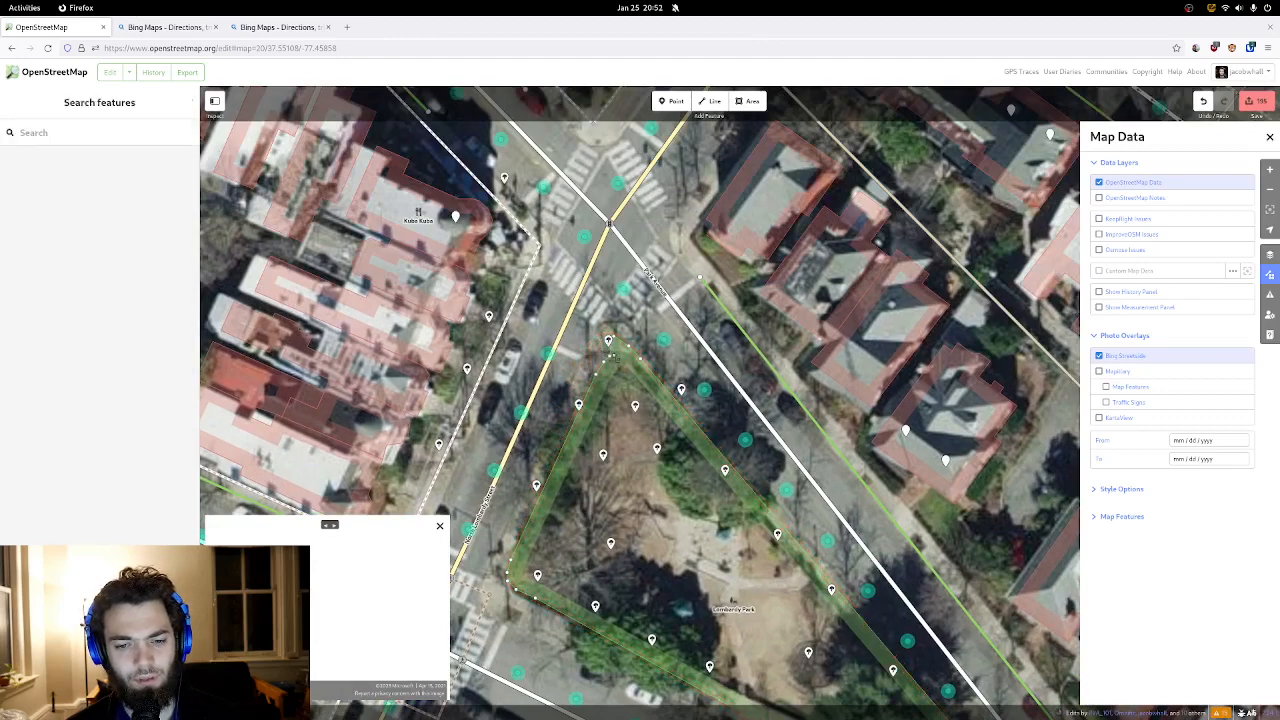
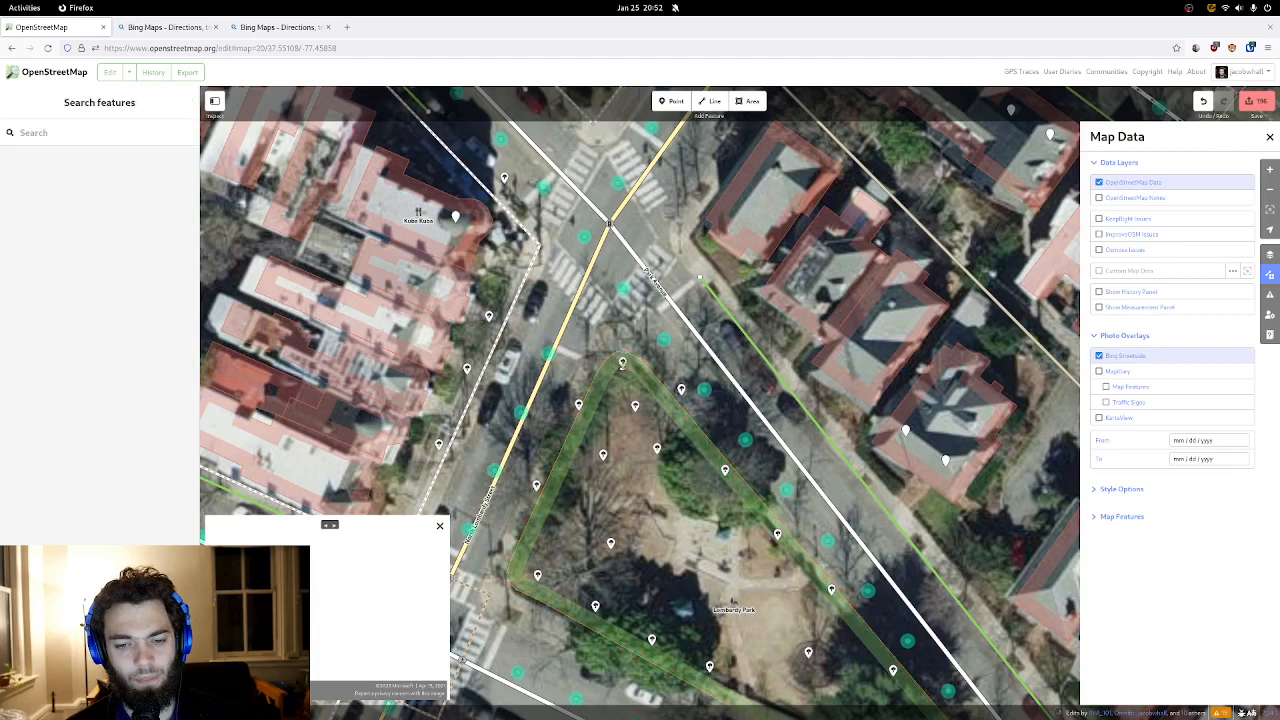
Step: Nudge three tree points in Lombardy Park onto their trees in the aerial imagery
{"action": "scroll", "coordinate": [613, 347], "scroll_direction": "up", "scroll_amount": 3}
{"action": "left_click", "coordinate": [608, 342]}
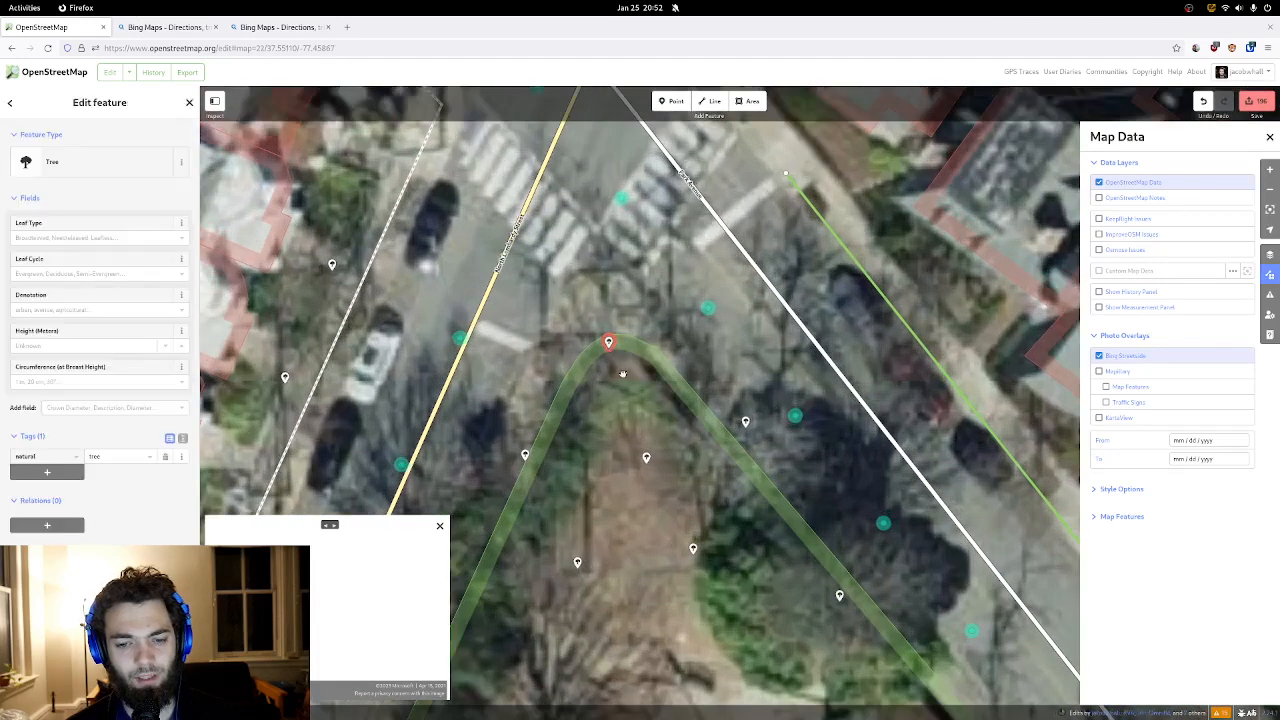
{"action": "scroll", "coordinate": [613, 347], "scroll_direction": "down", "scroll_amount": 3}
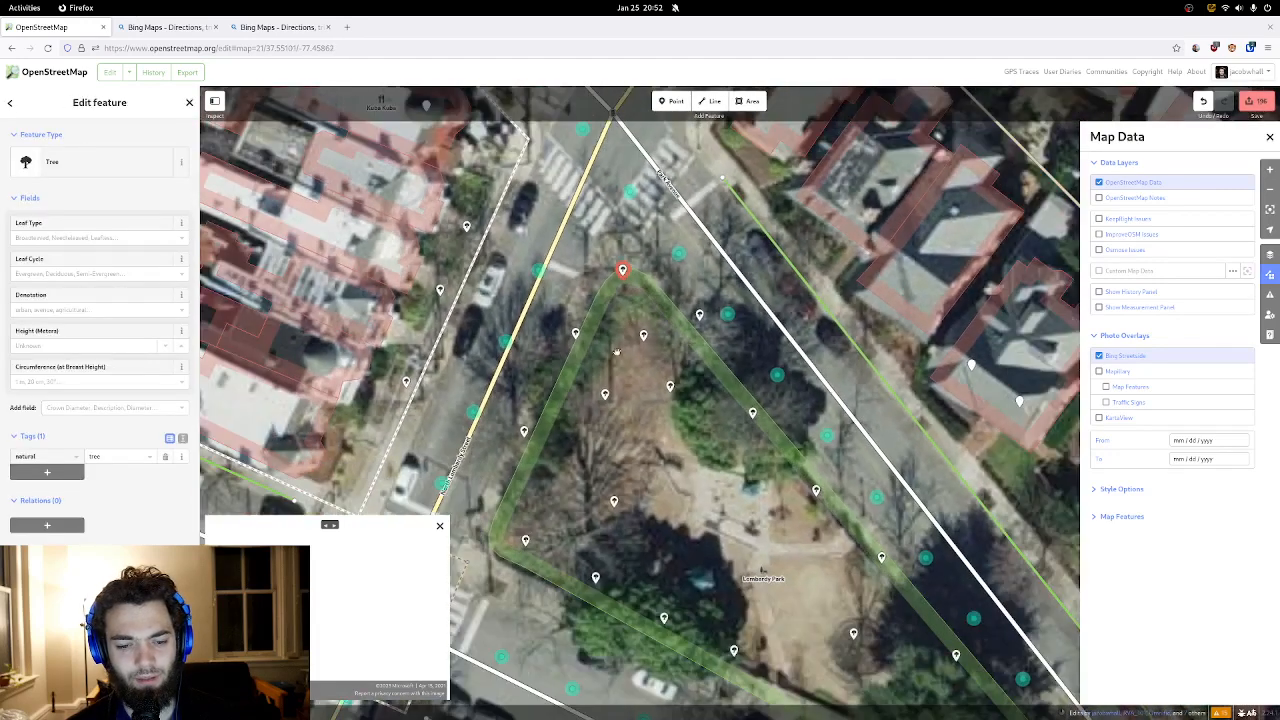
{"action": "left_click_drag", "start_coordinate": [617, 352], "coordinate": [649, 282]}
{"action": "left_click_drag", "start_coordinate": [556, 363], "coordinate": [570, 373]}
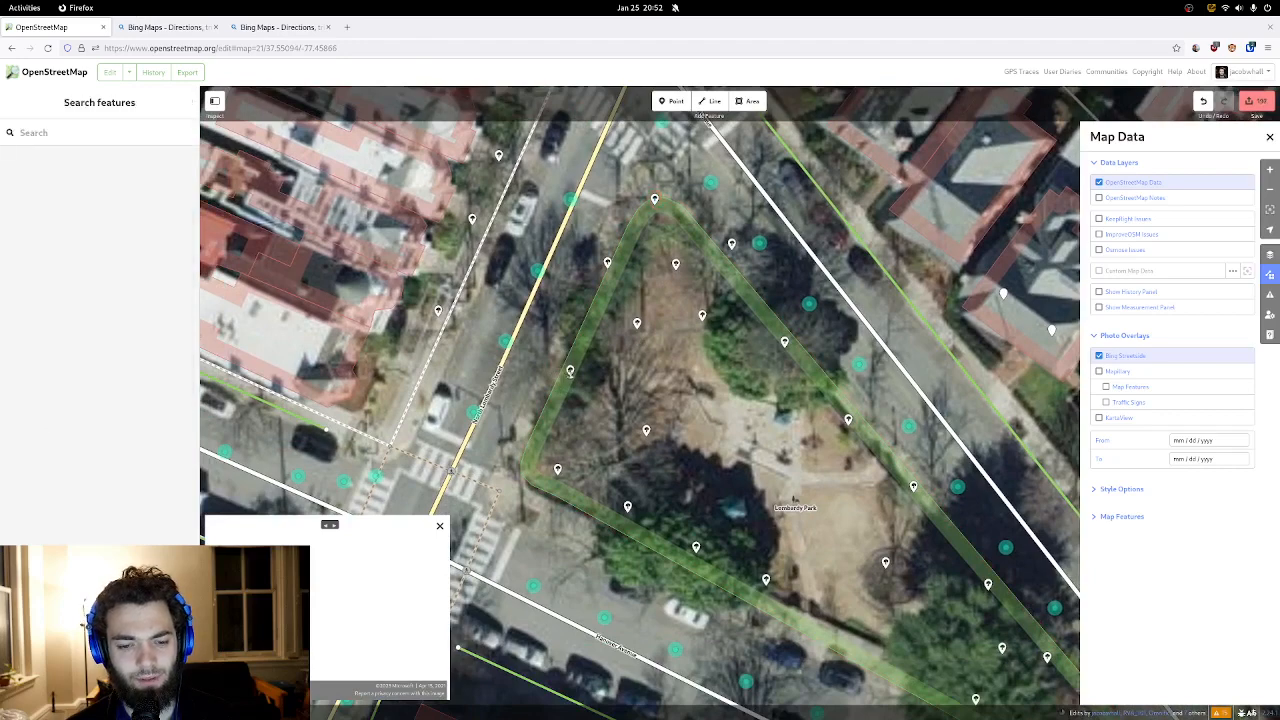
{"action": "left_click", "coordinate": [607, 262]}
{"action": "left_click_drag", "start_coordinate": [607, 262], "coordinate": [610, 270]}
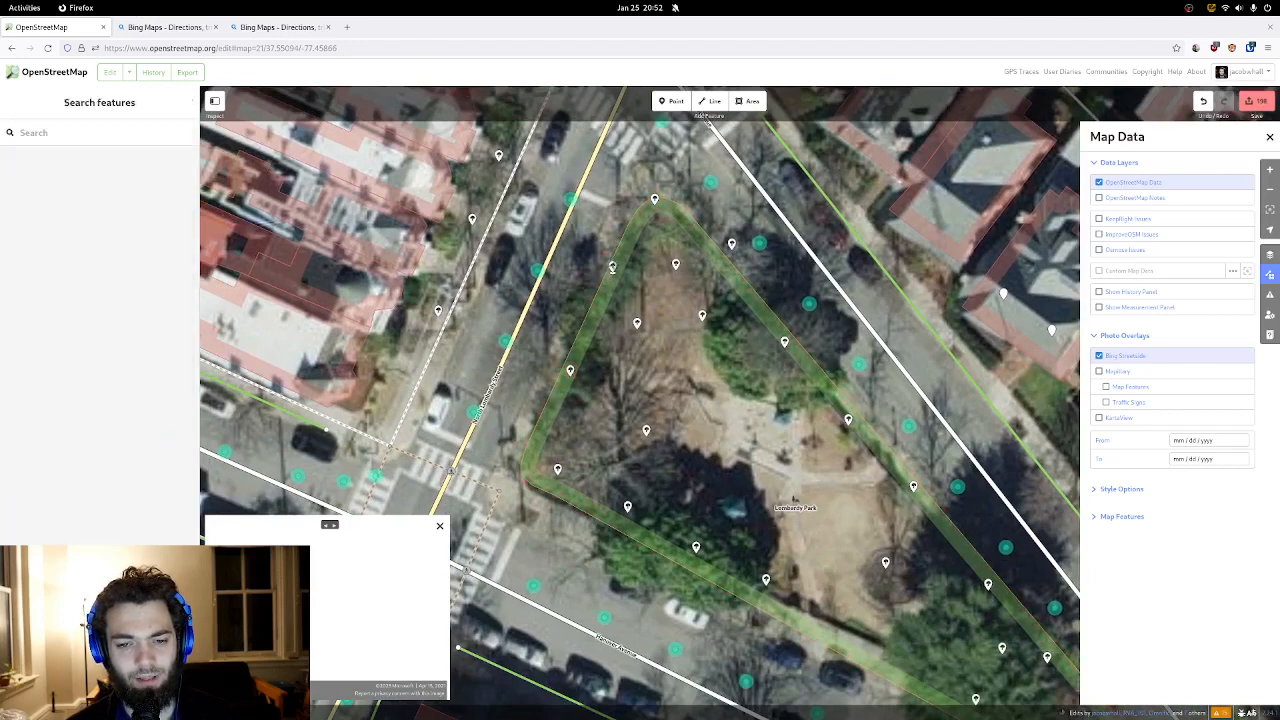
Step: Check more tree points across the park, ending with the intersection north of it in view
{"action": "left_click", "coordinate": [613, 268]}
{"action": "left_click", "coordinate": [706, 265]}
{"action": "mouse_move", "coordinate": [708, 265]}
{"action": "left_mouse_down"}
{"action": "mouse_move", "coordinate": [624, 257]}
{"action": "mouse_move", "coordinate": [590, 201]}
{"action": "mouse_move", "coordinate": [581, 296]}
{"action": "mouse_move", "coordinate": [598, 290]}
{"action": "left_mouse_up"}
{"action": "left_click", "coordinate": [603, 274]}
{"action": "left_click", "coordinate": [598, 292]}
{"action": "left_click_drag", "start_coordinate": [611, 368], "coordinate": [465, 172]}
{"action": "left_click_drag", "start_coordinate": [623, 391], "coordinate": [693, 348]}
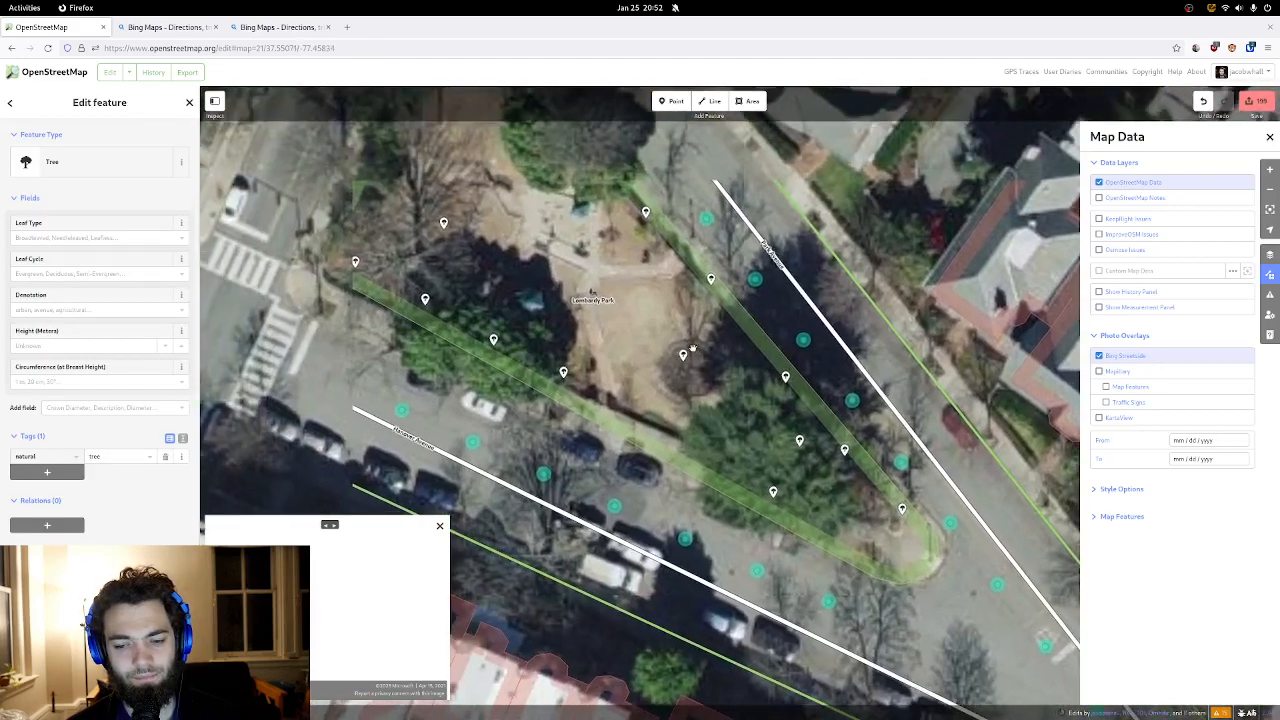
{"action": "scroll", "coordinate": [693, 348], "scroll_direction": "down", "scroll_amount": 5}
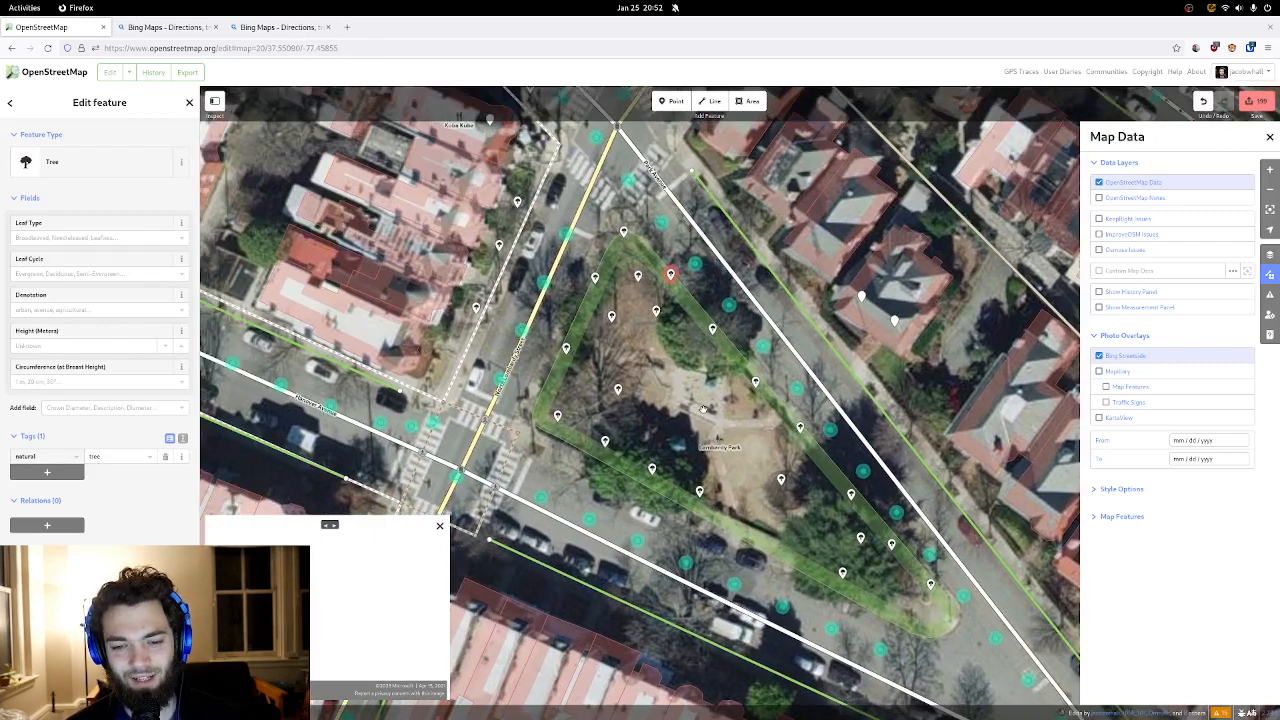
{"action": "left_click", "coordinate": [703, 409]}
{"action": "left_click_drag", "start_coordinate": [579, 281], "coordinate": [603, 448]}
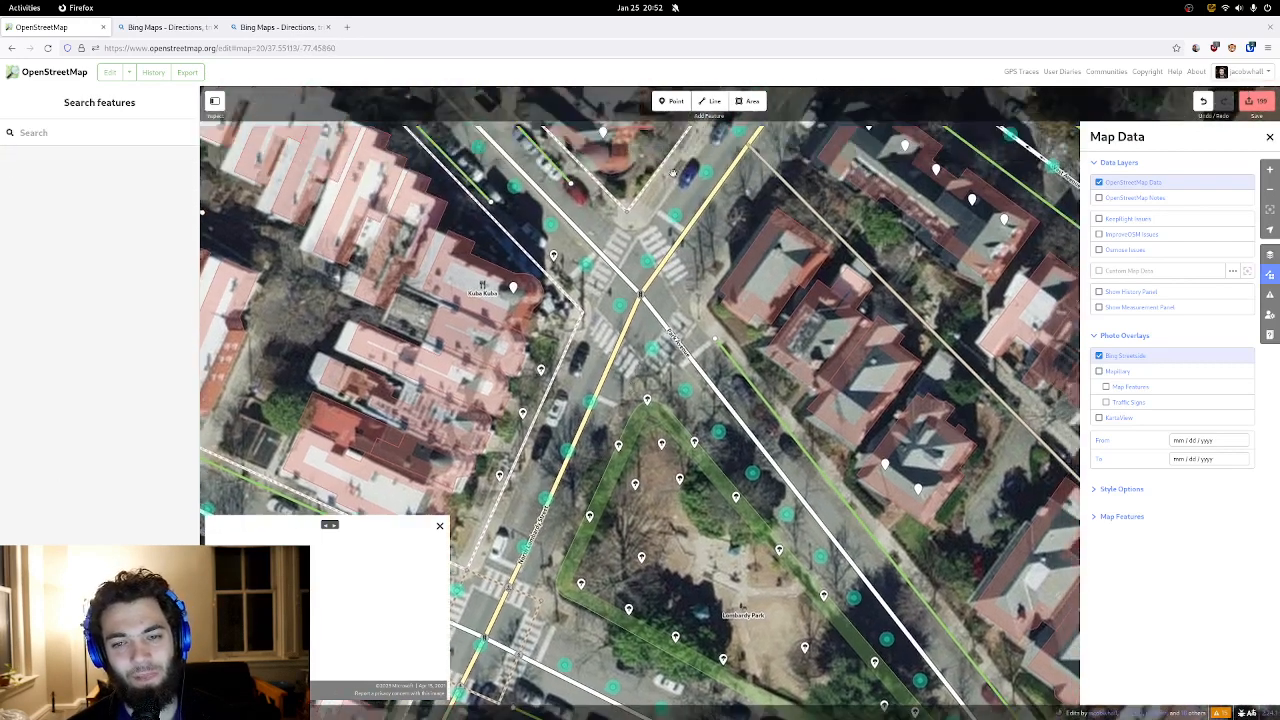
Step: Draw a crosswalk line, tag it Marked Crossing, and connect it to the street
{"action": "left_click", "coordinate": [711, 102]}
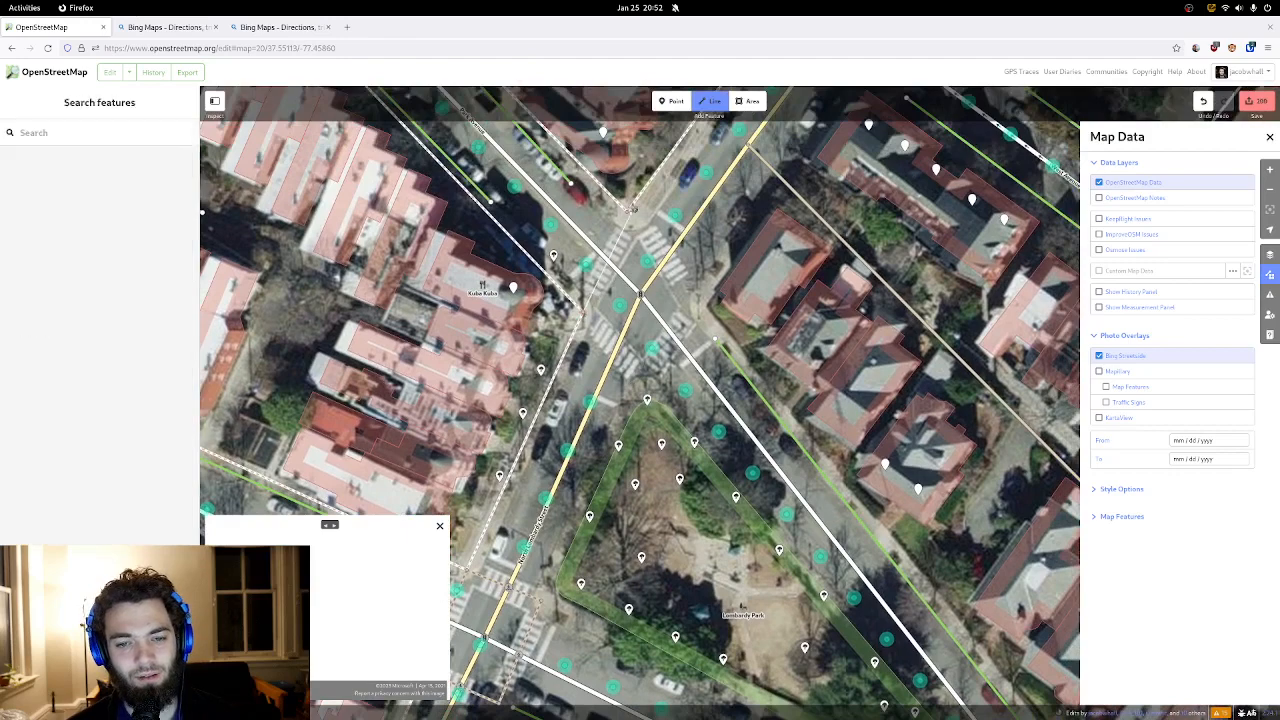
{"action": "key", "text": "Escape"}
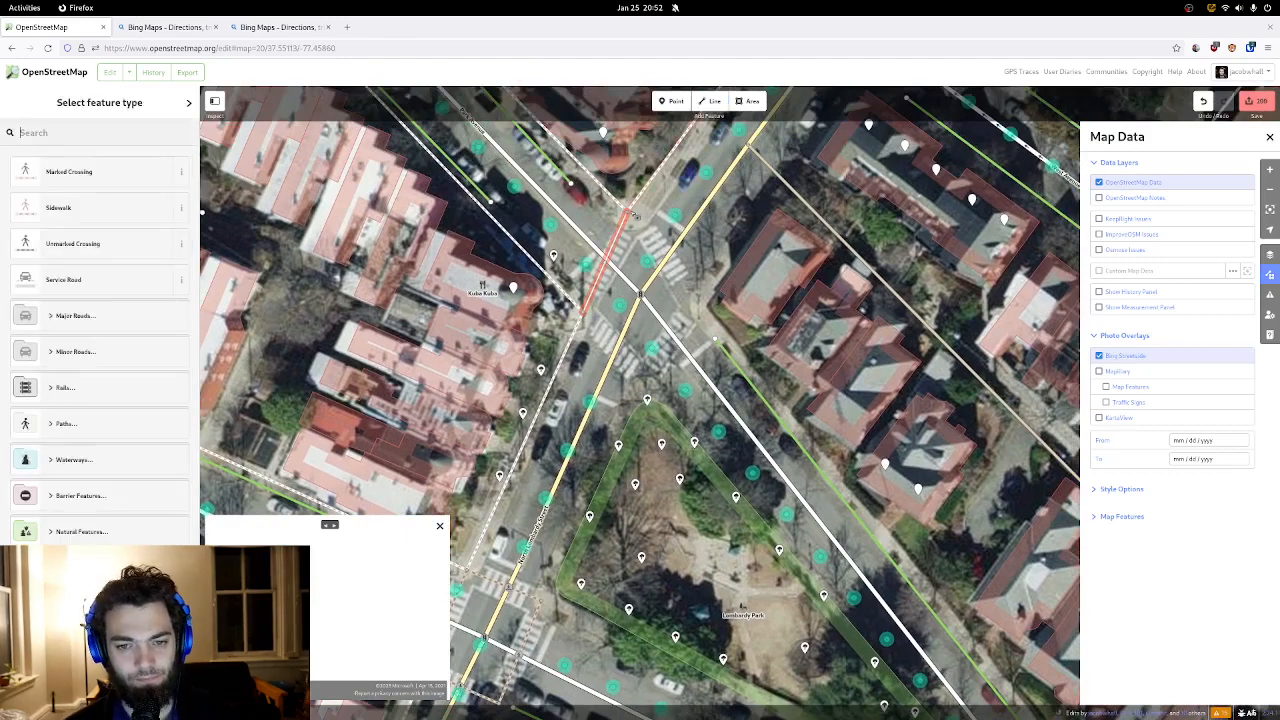
{"action": "key", "text": "Escape"}
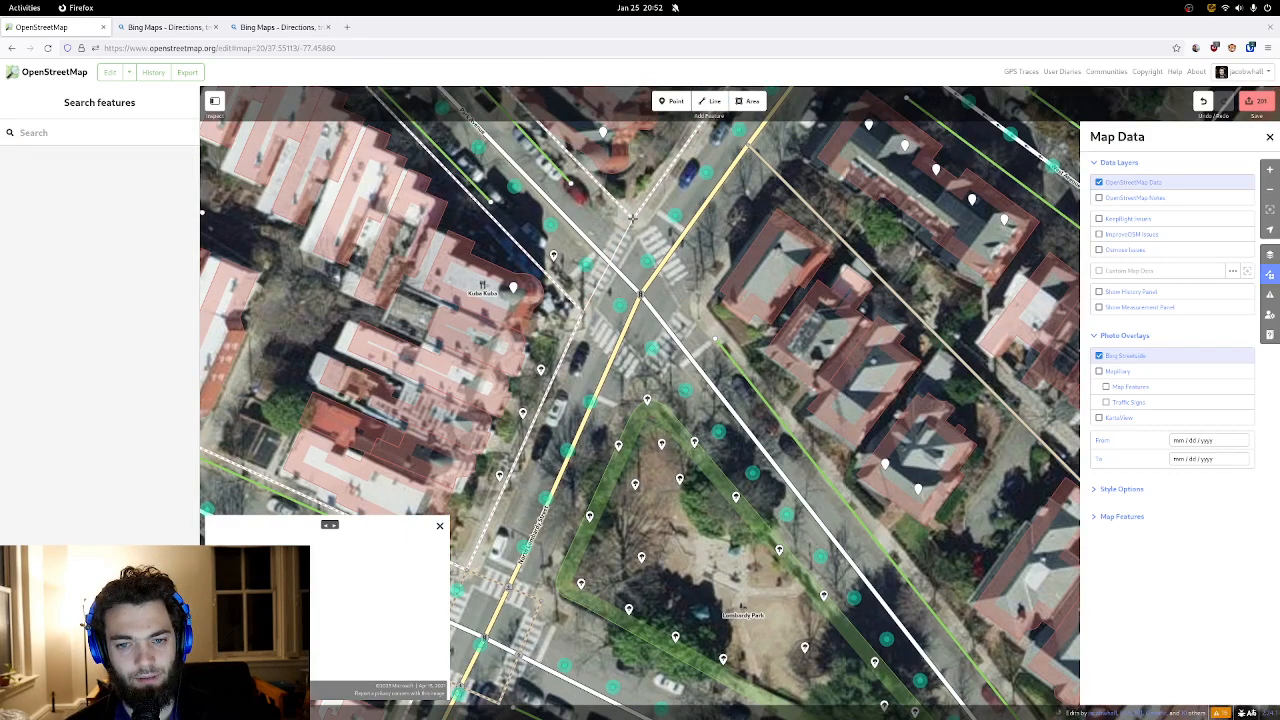
{"action": "left_click", "coordinate": [632, 217]}
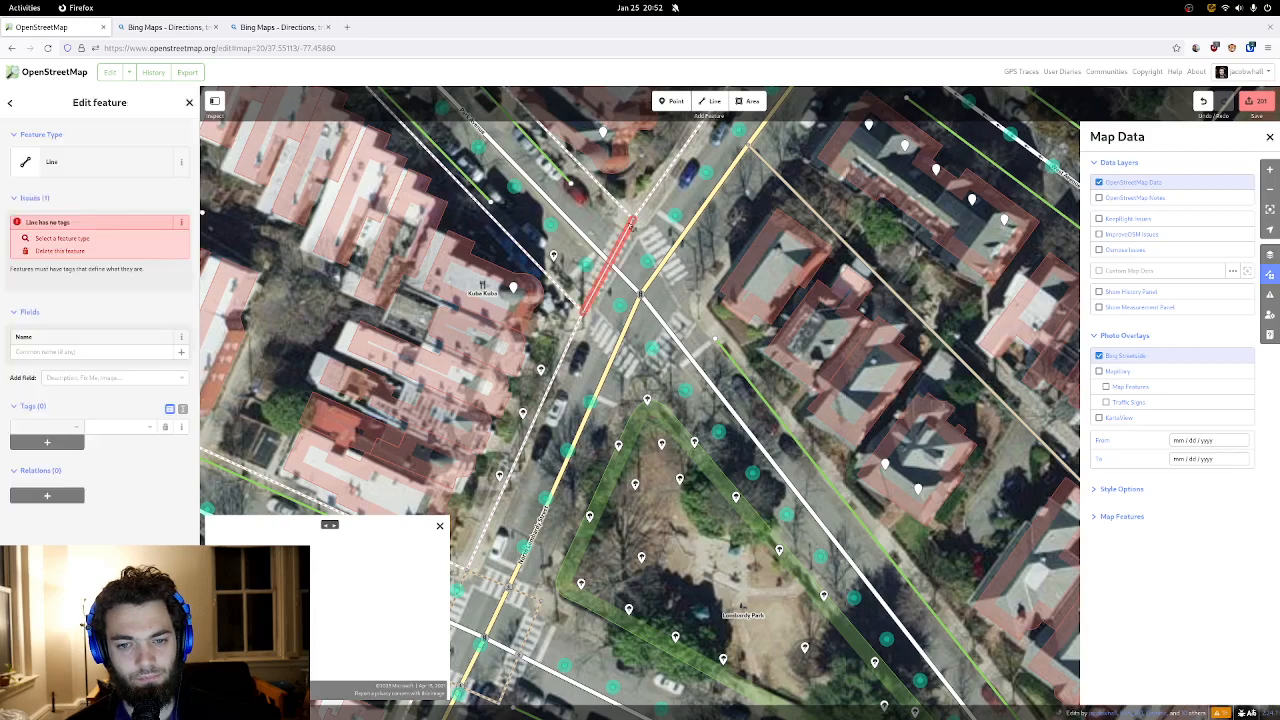
{"action": "left_click", "coordinate": [150, 160]}
{"action": "left_click", "coordinate": [145, 173]}
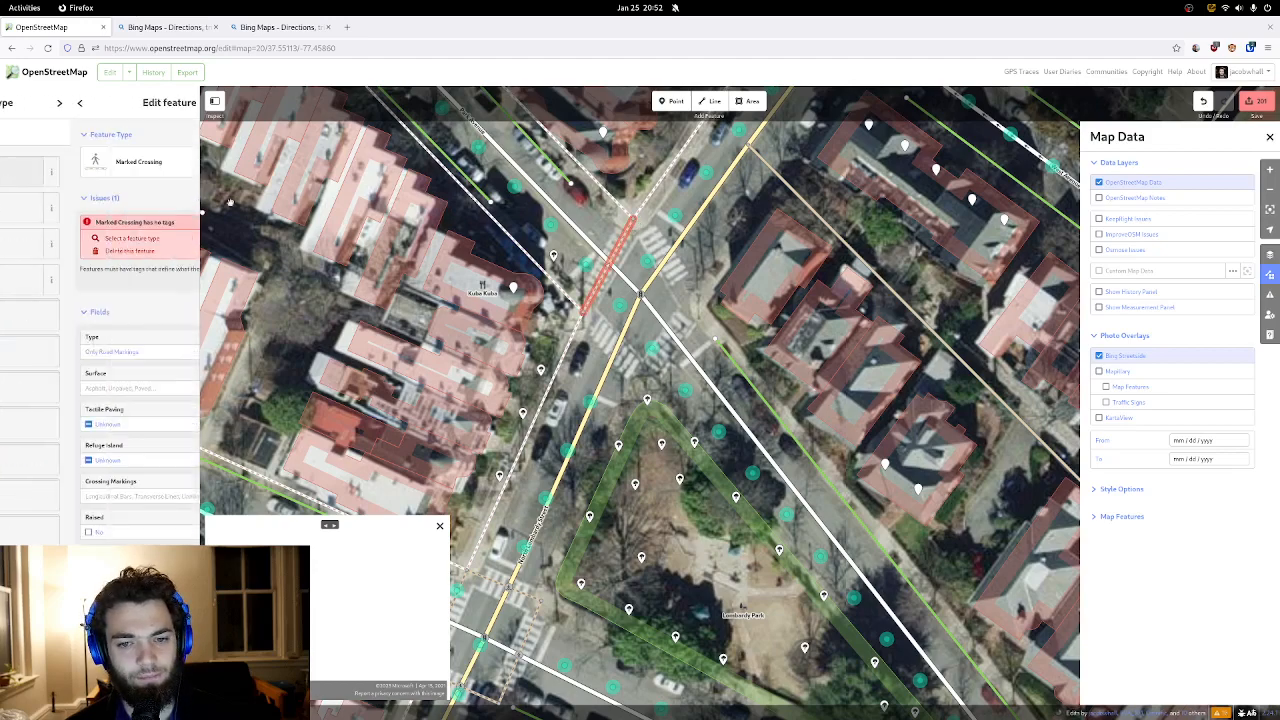
{"action": "left_click", "coordinate": [125, 237]}
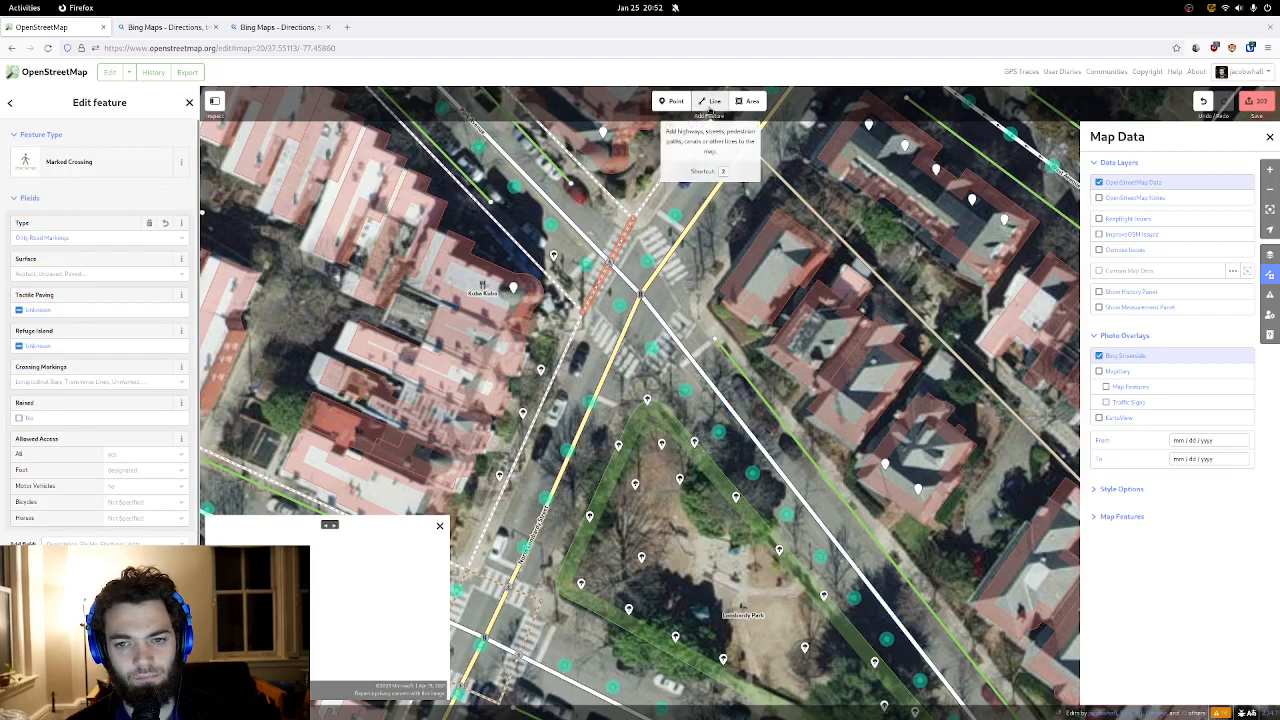
Step: Draw two more Marked Crossings across the road, connecting the second to its road
{"action": "left_click", "coordinate": [710, 101]}
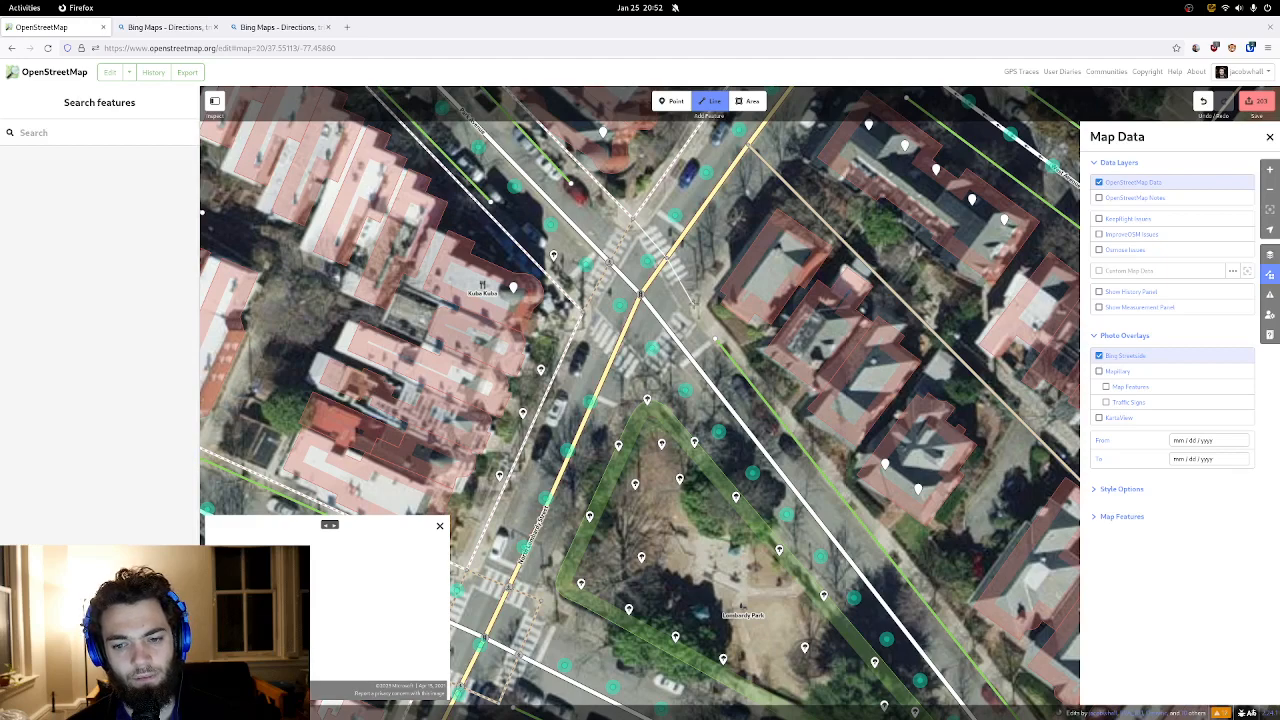
{"action": "left_click", "coordinate": [632, 218]}
{"action": "double_click", "coordinate": [692, 302]}
{"action": "left_click", "coordinate": [143, 172]}
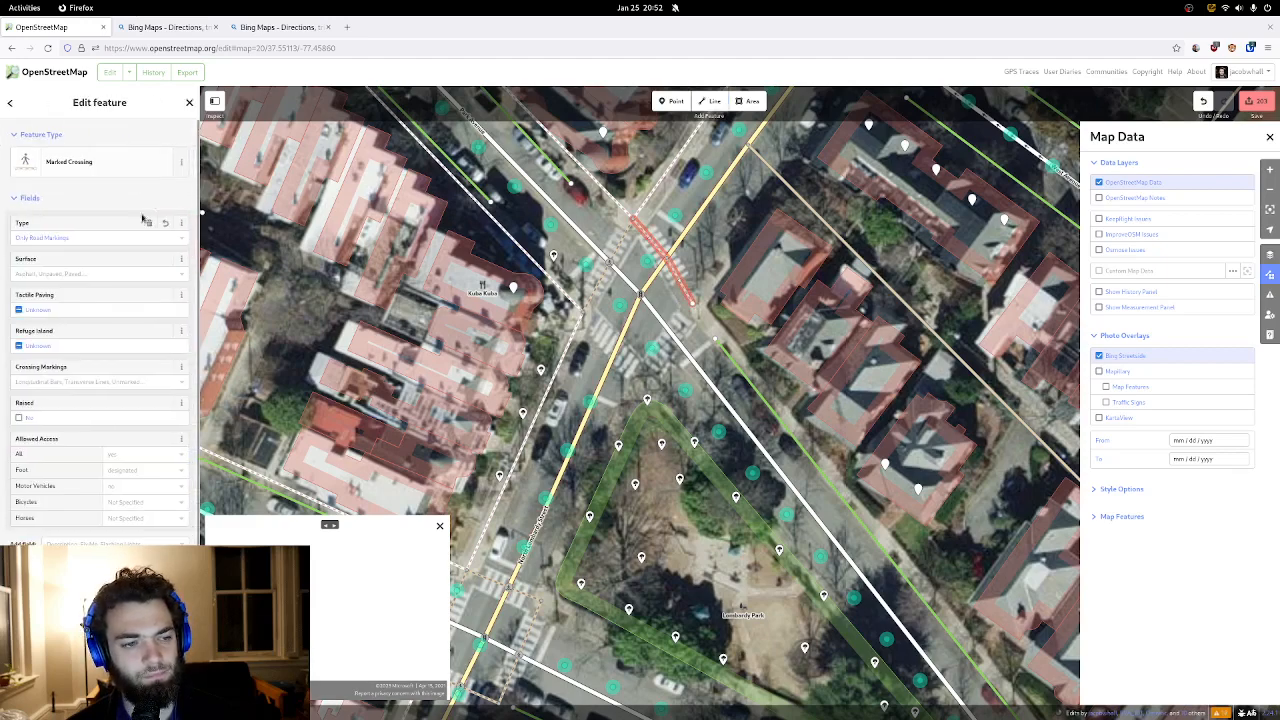
{"action": "left_click", "coordinate": [711, 101]}
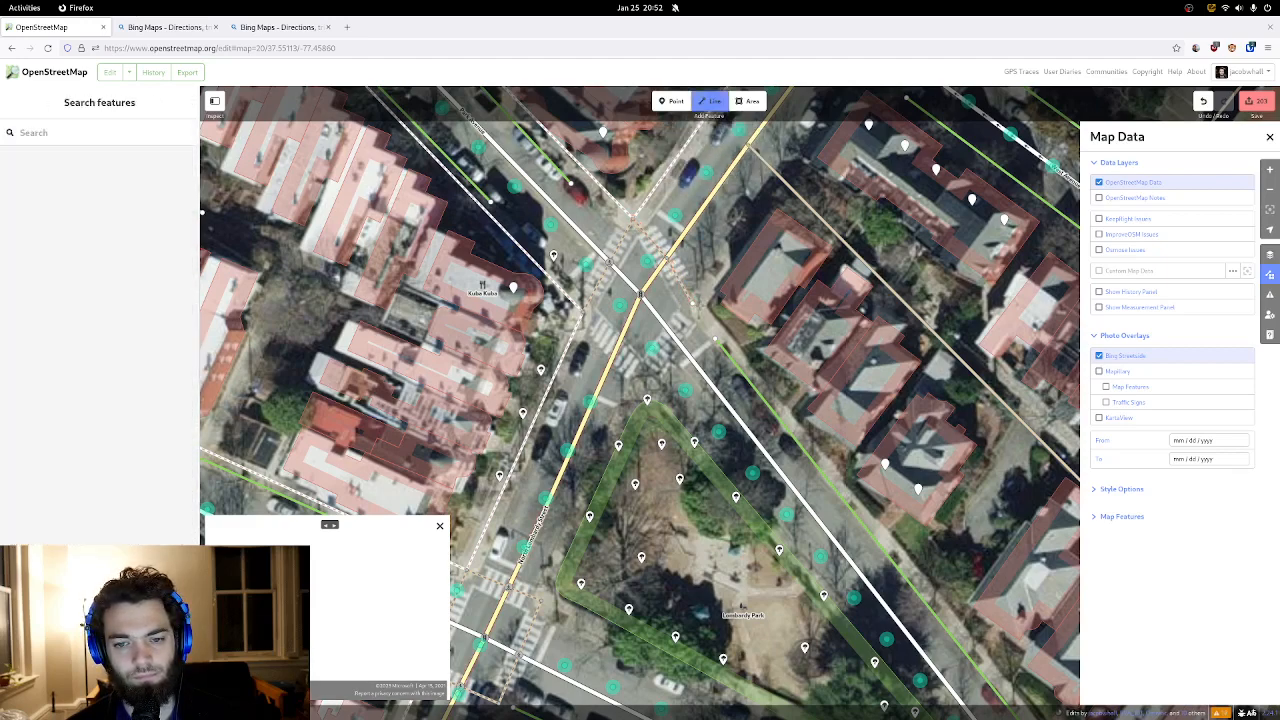
{"action": "left_click", "coordinate": [692, 306]}
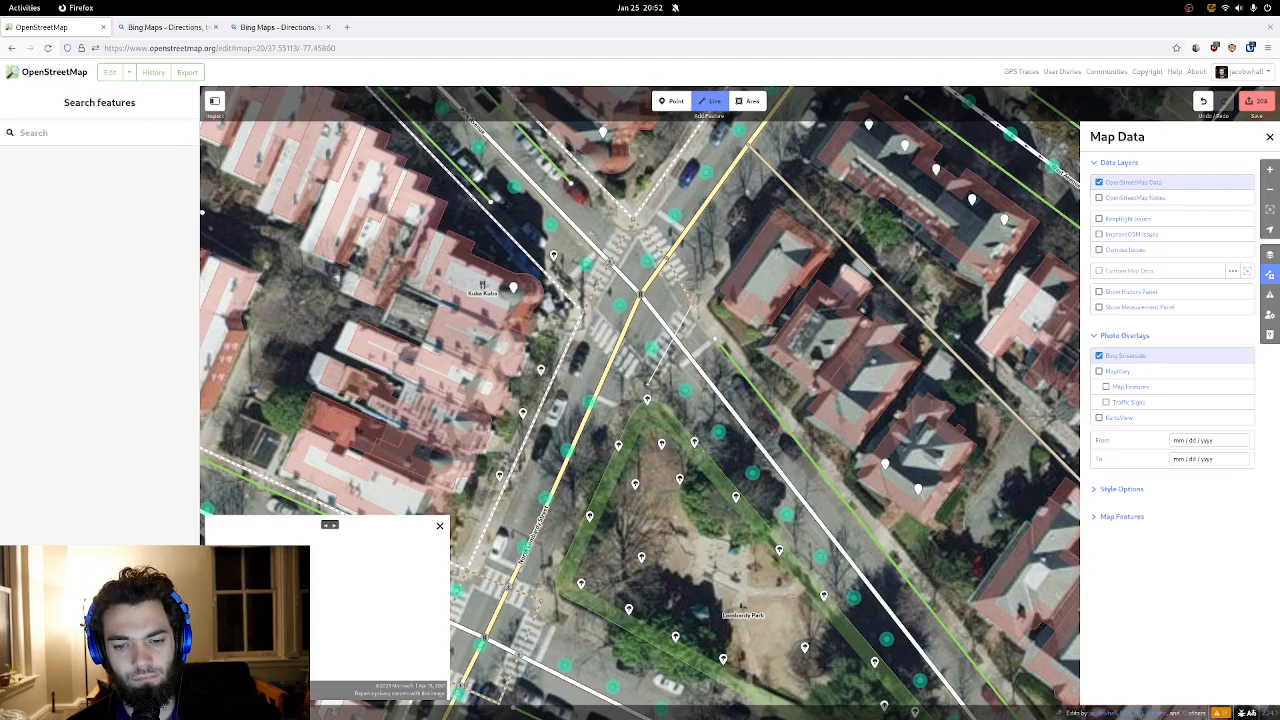
{"action": "double_click", "coordinate": [641, 382]}
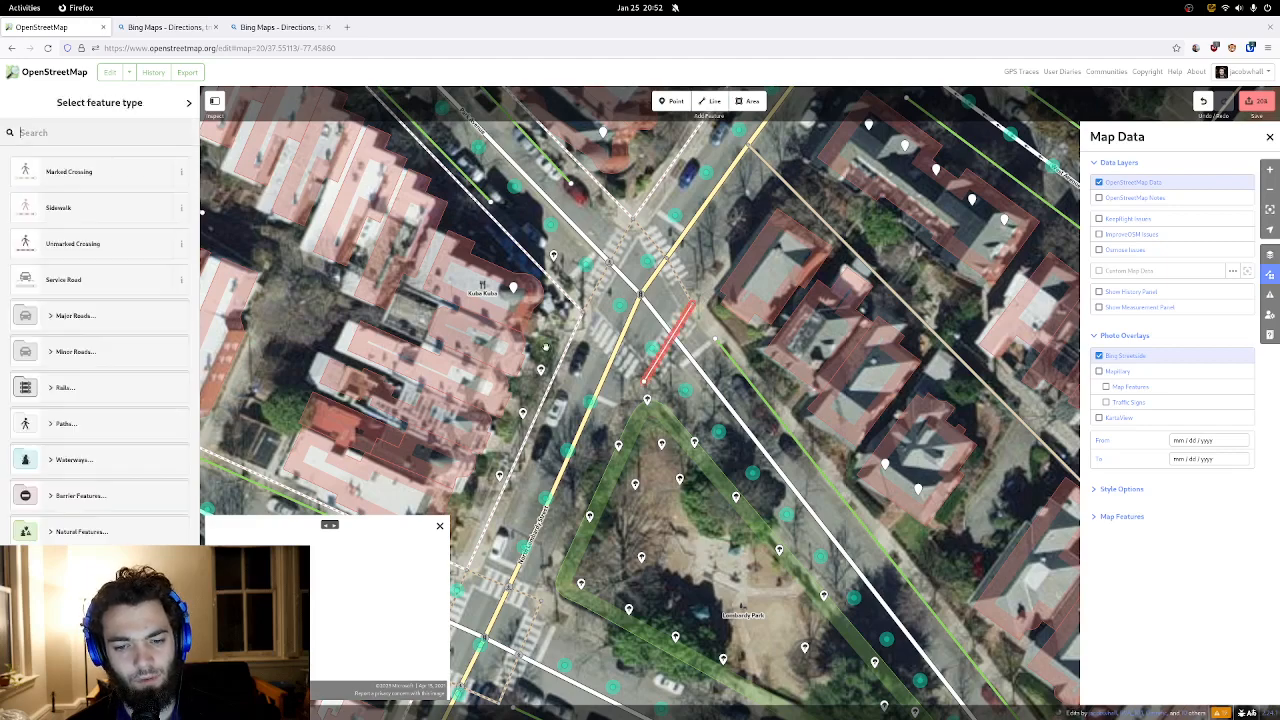
{"action": "left_click", "coordinate": [126, 174]}
{"action": "left_click", "coordinate": [119, 240]}
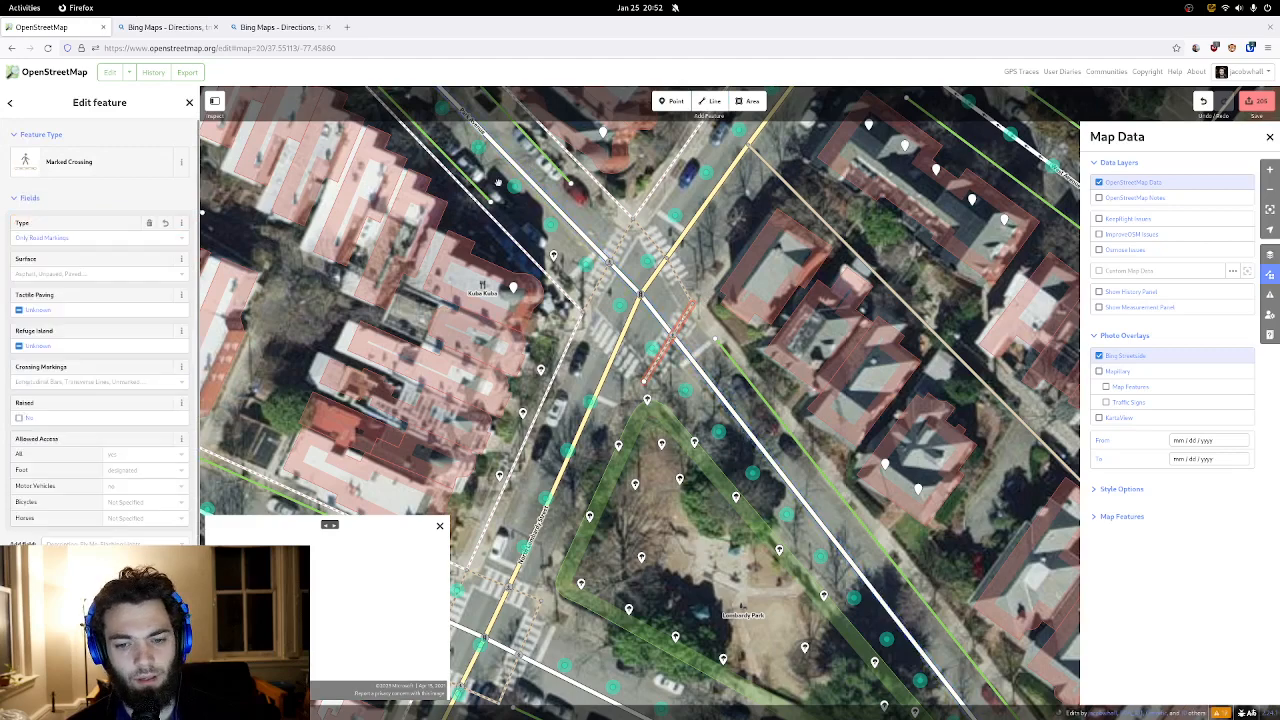
Step: Add a west-side Marked Crossing over North Lombardy Street and connect it to the street
{"action": "left_click", "coordinate": [711, 101]}
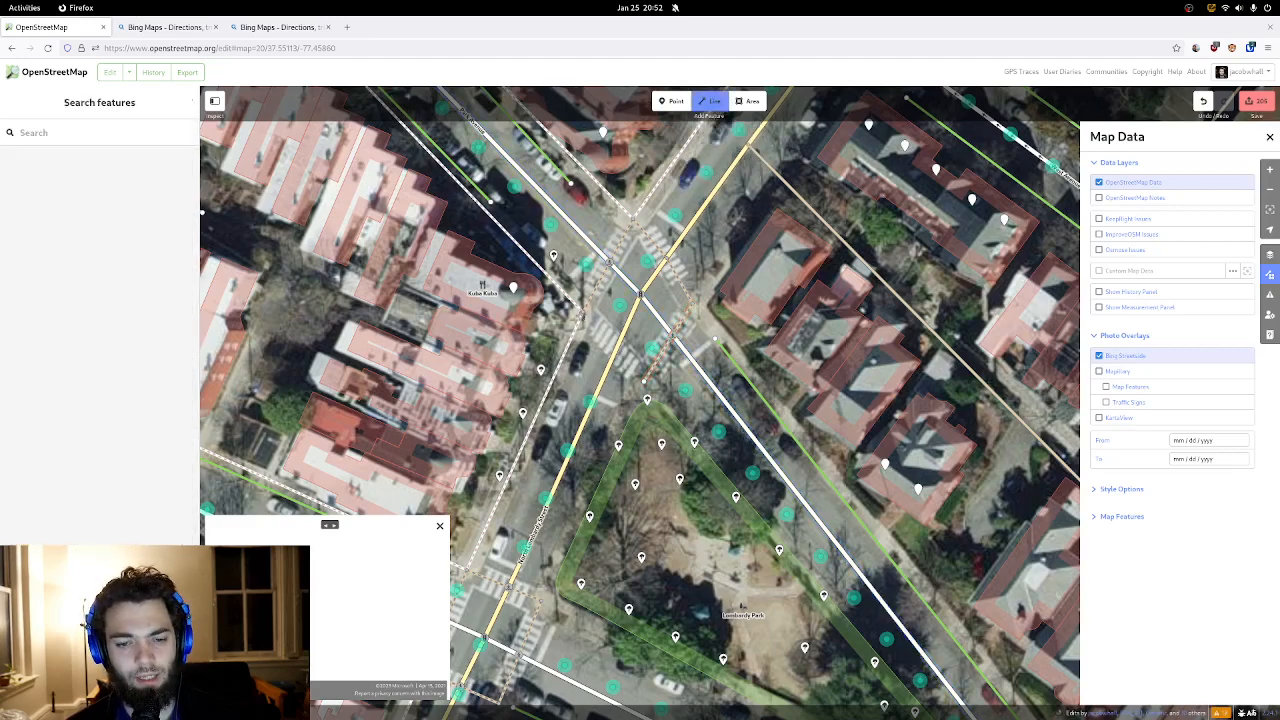
{"action": "left_click", "coordinate": [582, 312]}
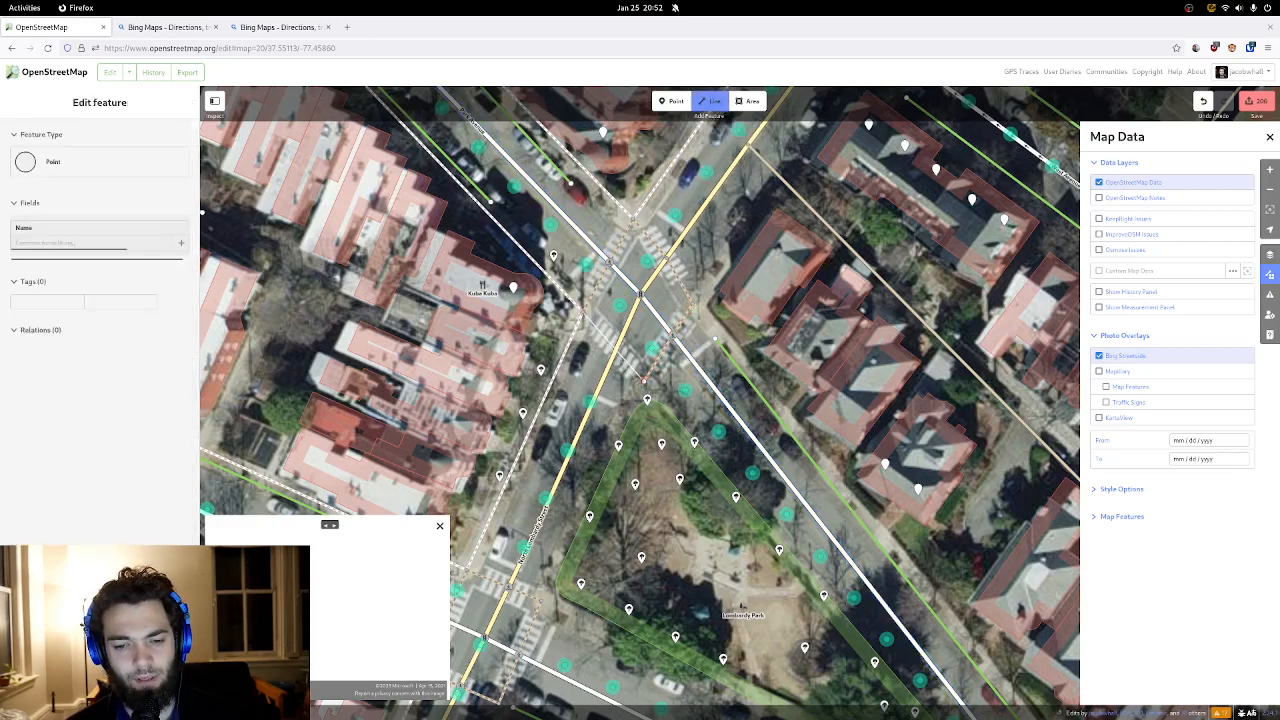
{"action": "double_click", "coordinate": [643, 380]}
{"action": "left_click", "coordinate": [114, 186]}
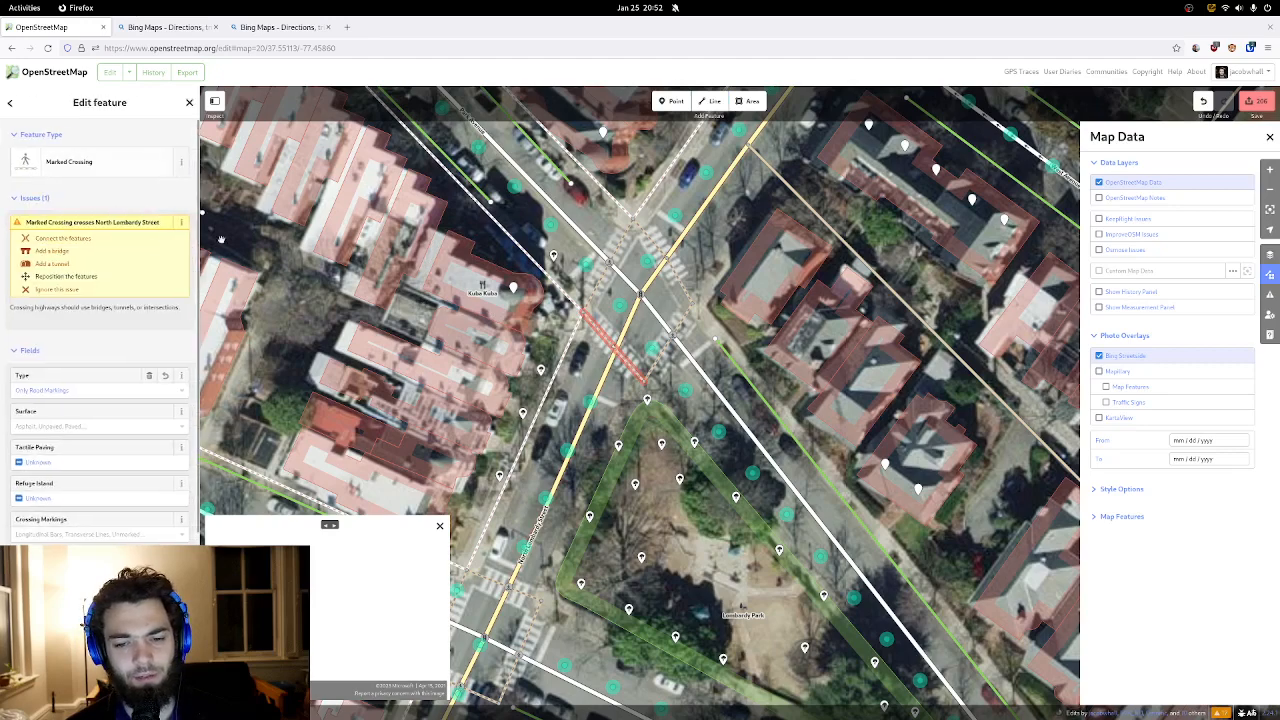
{"action": "left_click", "coordinate": [115, 242]}
{"action": "left_click", "coordinate": [710, 101]}
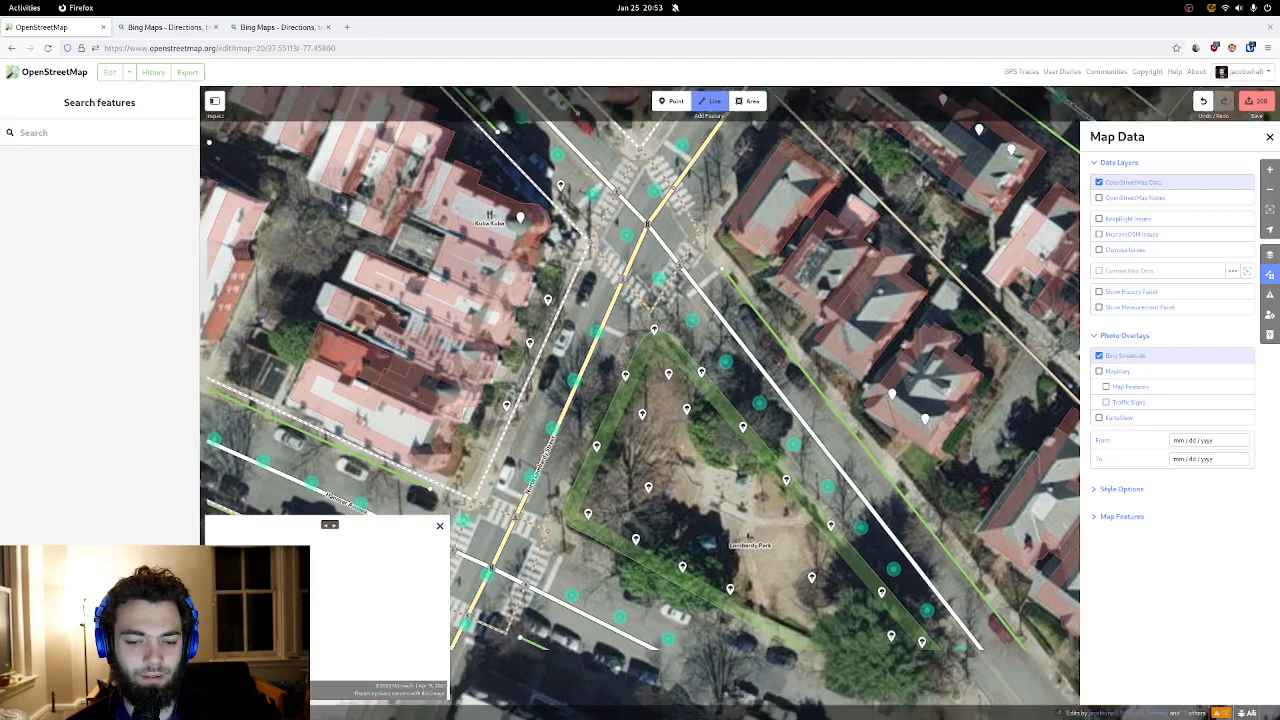
Step: Finish the line along the park's west side and tag it Sidewalk
{"action": "left_click_drag", "start_coordinate": [629, 404], "coordinate": [615, 328]}
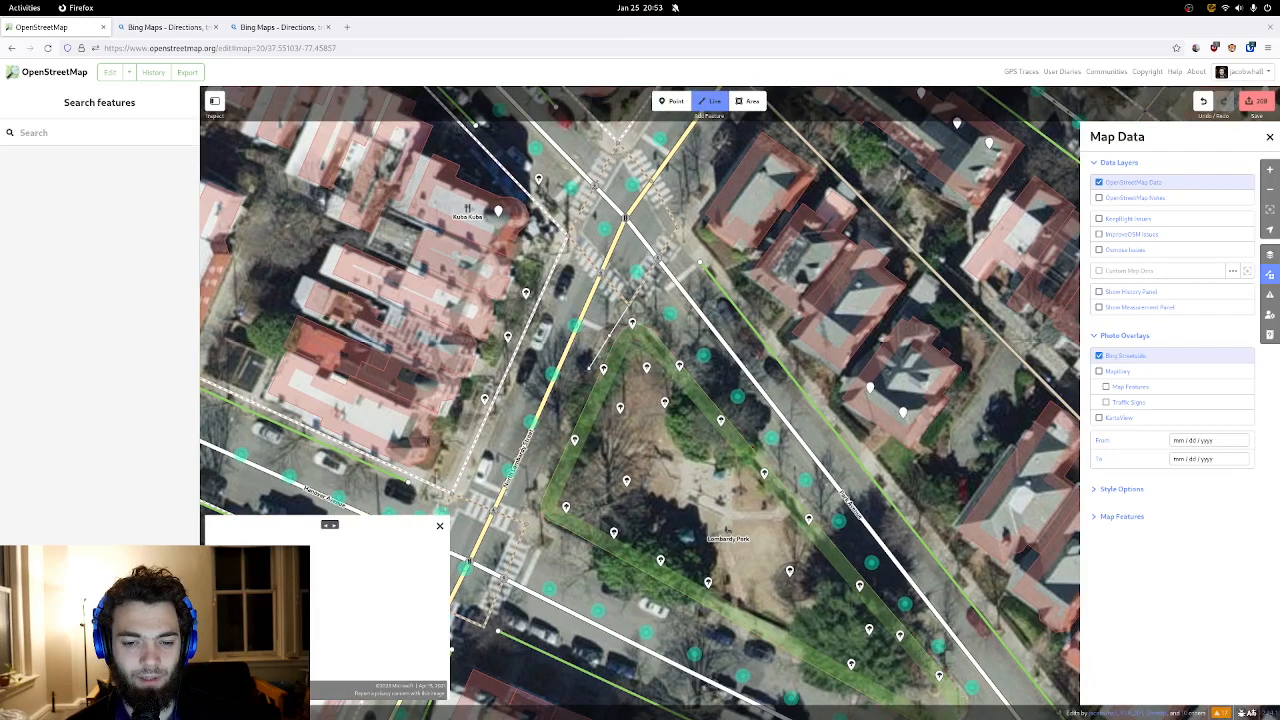
{"action": "left_click_drag", "start_coordinate": [556, 510], "coordinate": [618, 339]}
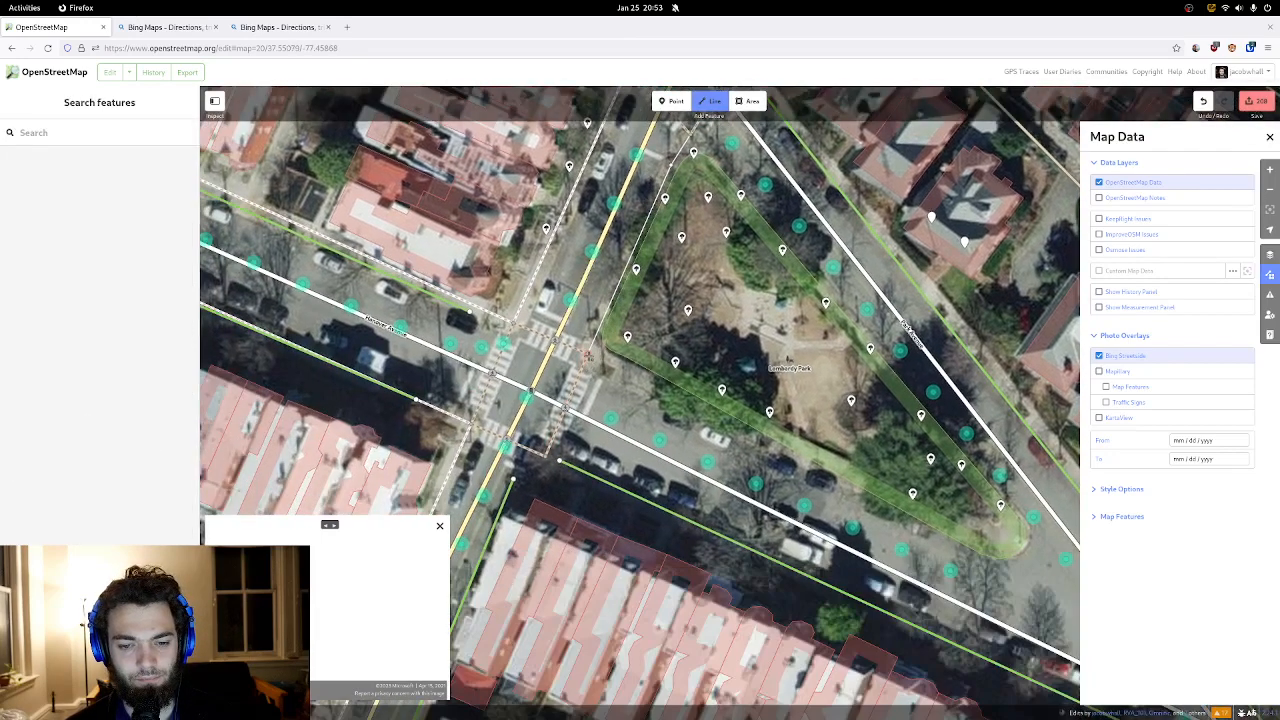
{"action": "double_click", "coordinate": [588, 352]}
{"action": "left_click", "coordinate": [88, 205]}
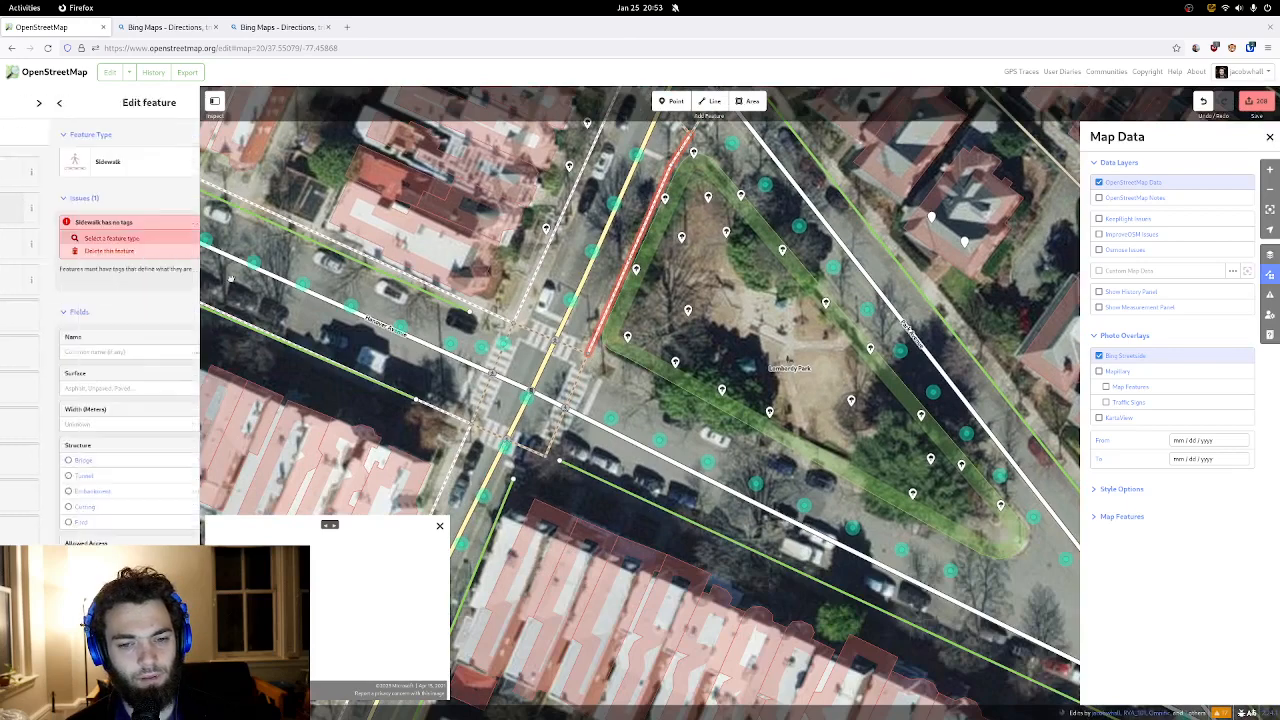
Step: Trace a Sidewalk along the street southeast of the park
{"action": "left_click_drag", "start_coordinate": [642, 387], "coordinate": [466, 157]}
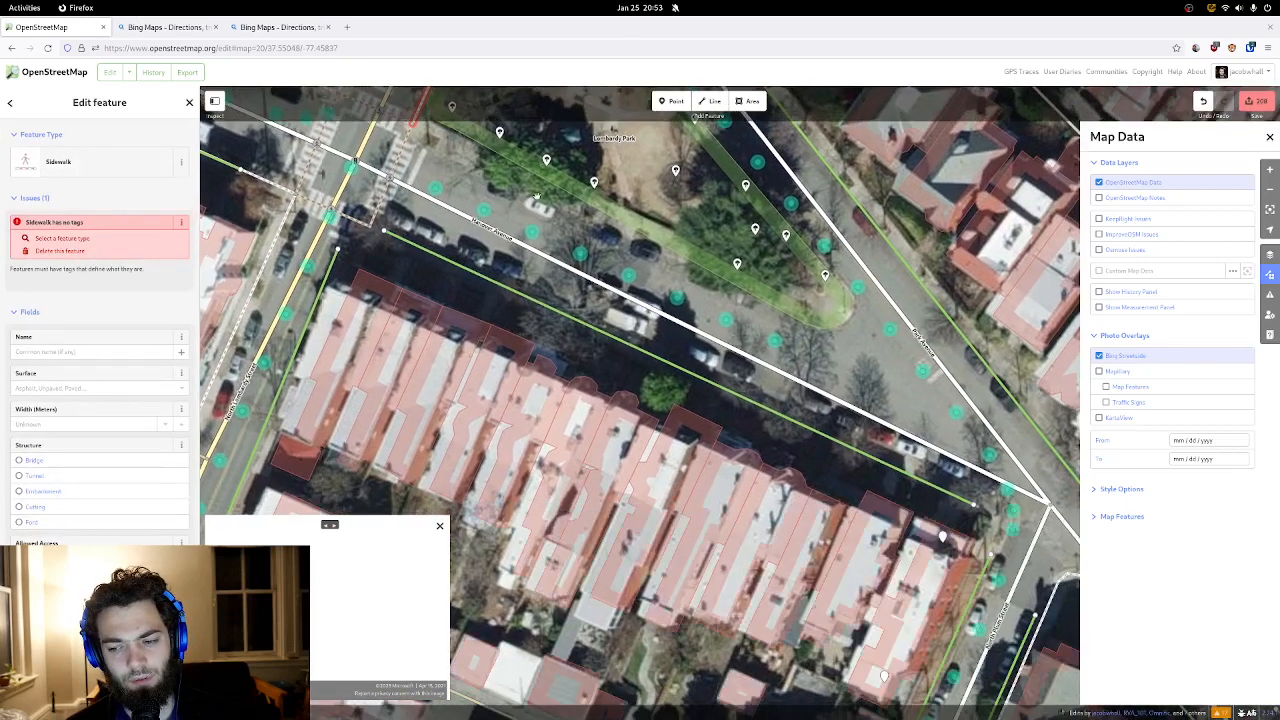
{"action": "scroll", "coordinate": [463, 237], "scroll_direction": "down", "scroll_amount": 5}
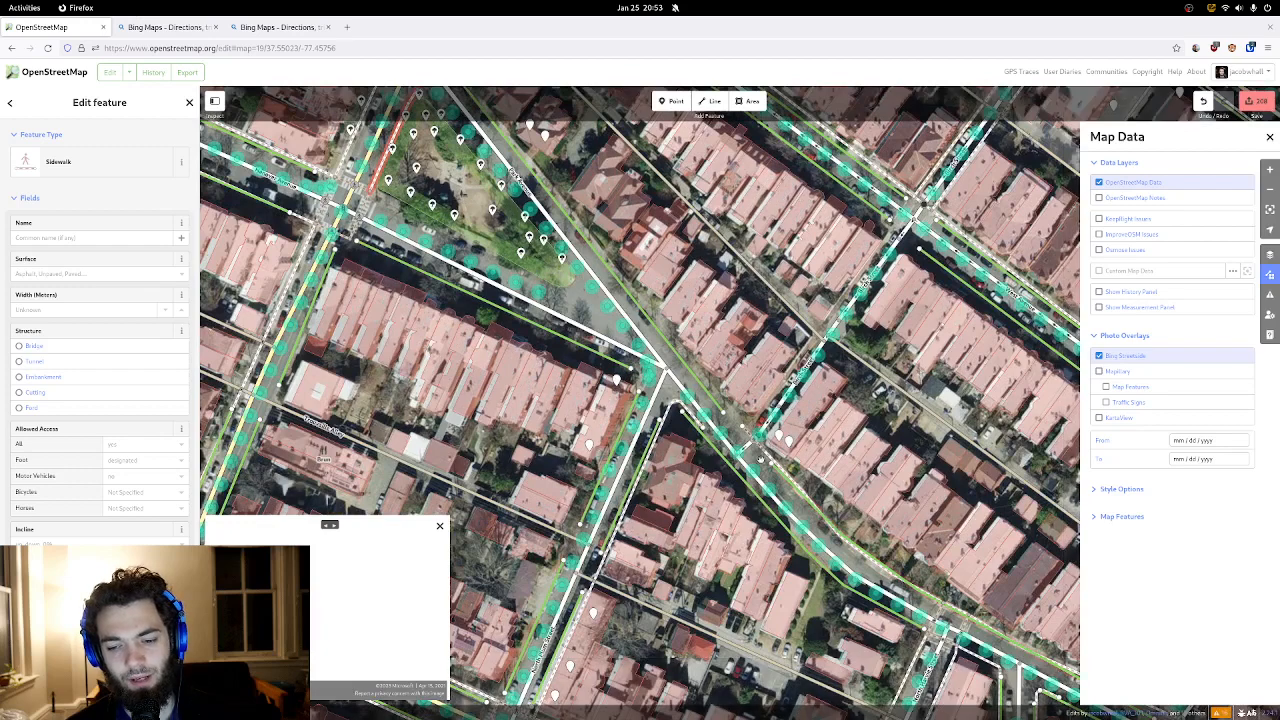
{"action": "scroll", "coordinate": [768, 440], "scroll_direction": "up", "scroll_amount": 3}
{"action": "left_click", "coordinate": [710, 101]}
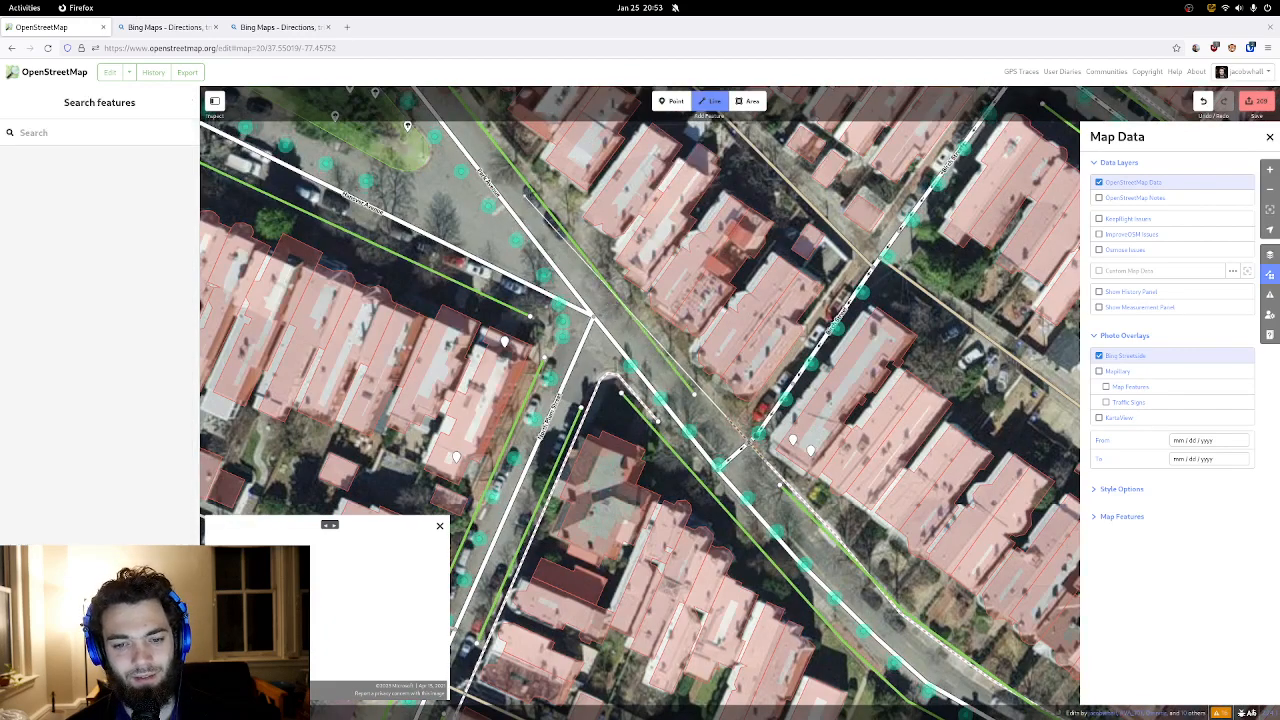
{"action": "left_click_drag", "start_coordinate": [523, 189], "coordinate": [534, 377]}
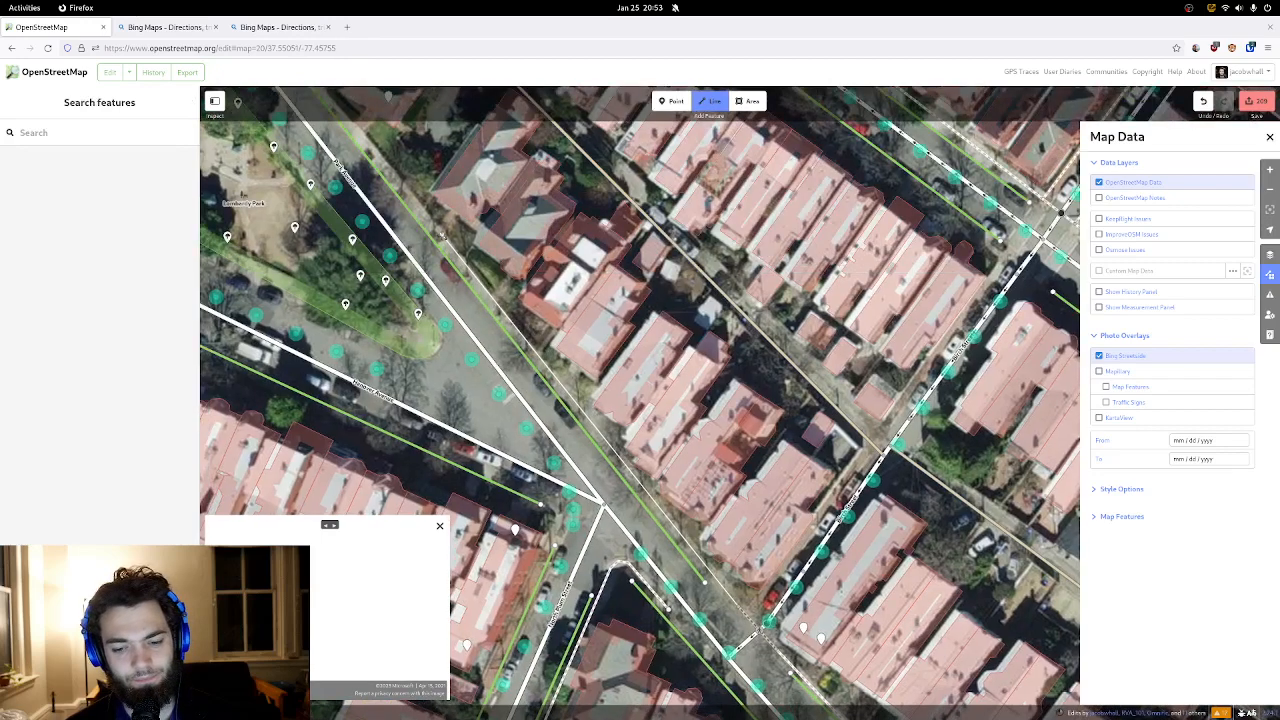
{"action": "left_click_drag", "start_coordinate": [440, 234], "coordinate": [677, 460]}
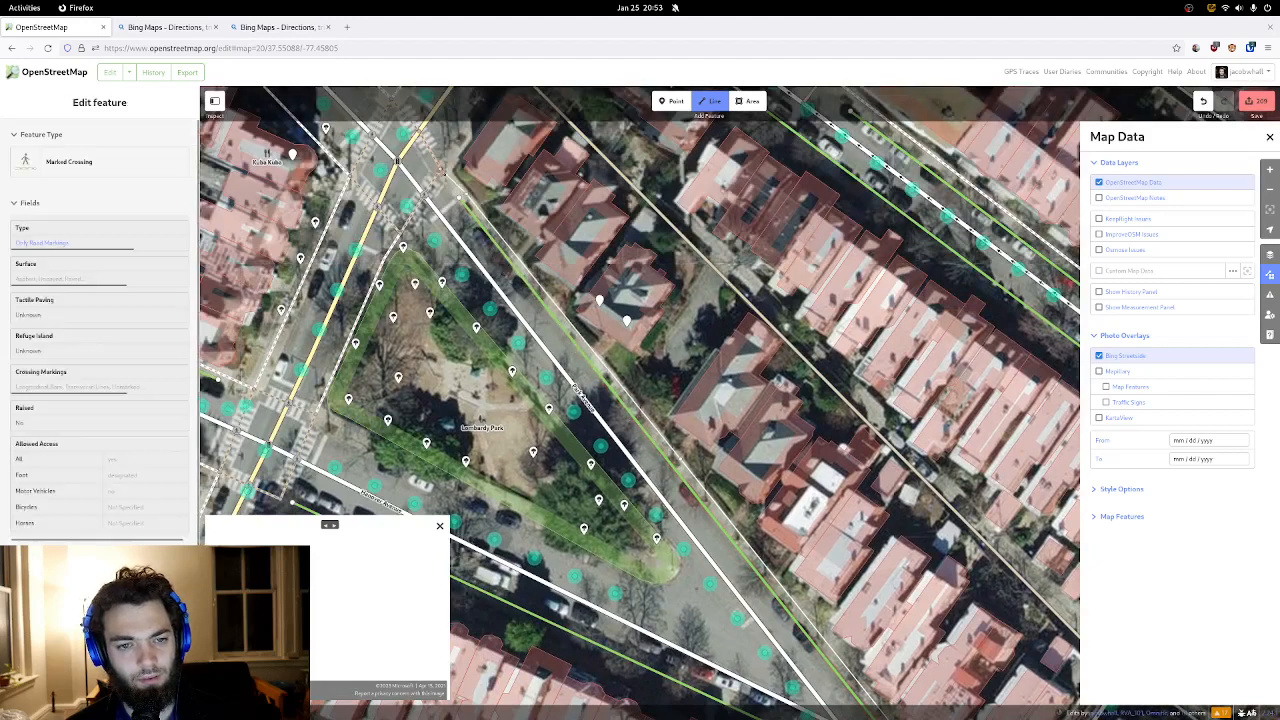
{"action": "left_click", "coordinate": [440, 174]}
{"action": "left_click", "coordinate": [76, 180]}
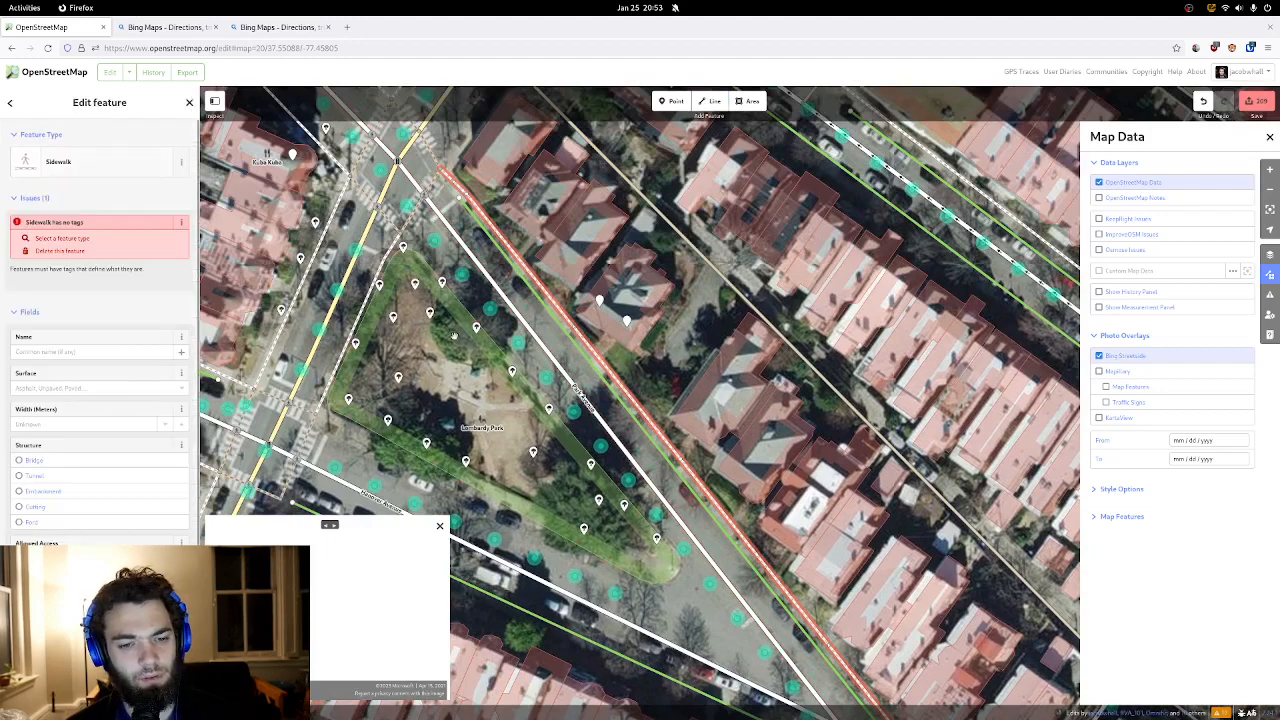
Step: Draw another Sidewalk along the street on the block south of the park
{"action": "left_click_drag", "start_coordinate": [452, 397], "coordinate": [511, 205]}
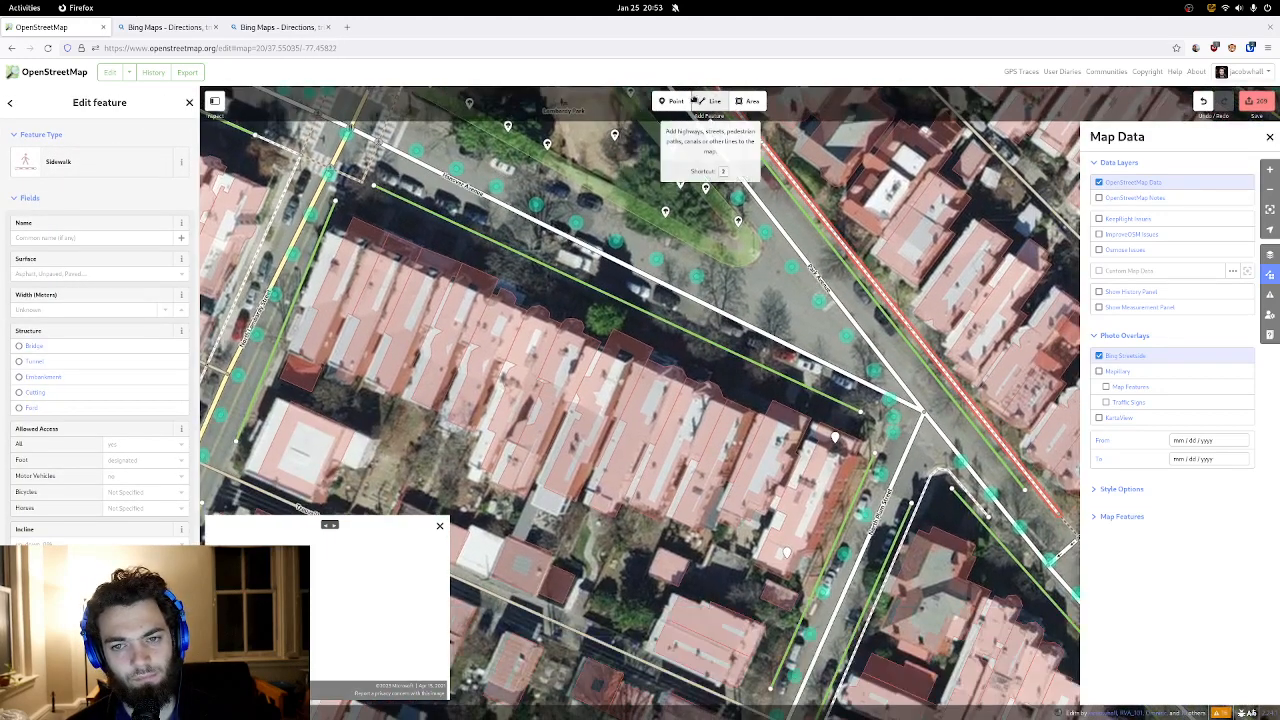
{"action": "left_click", "coordinate": [710, 101]}
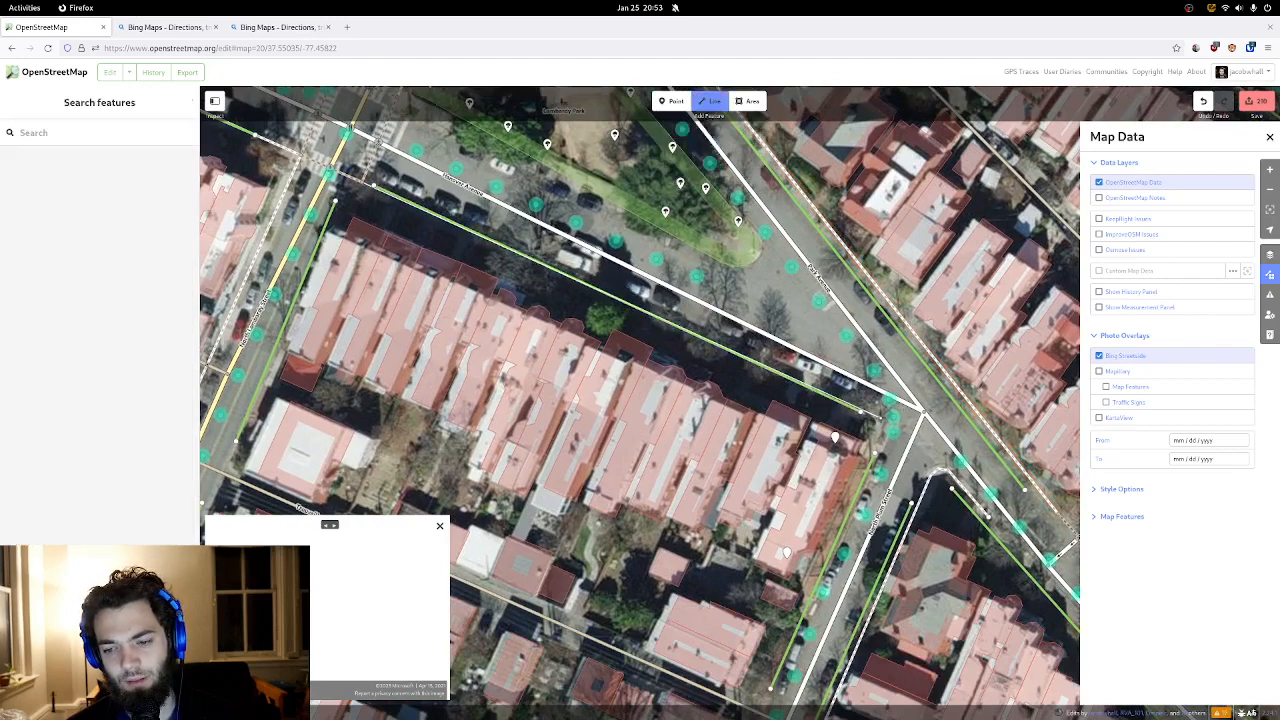
{"action": "scroll", "coordinate": [640, 400], "scroll_direction": "down", "scroll_amount": 10}
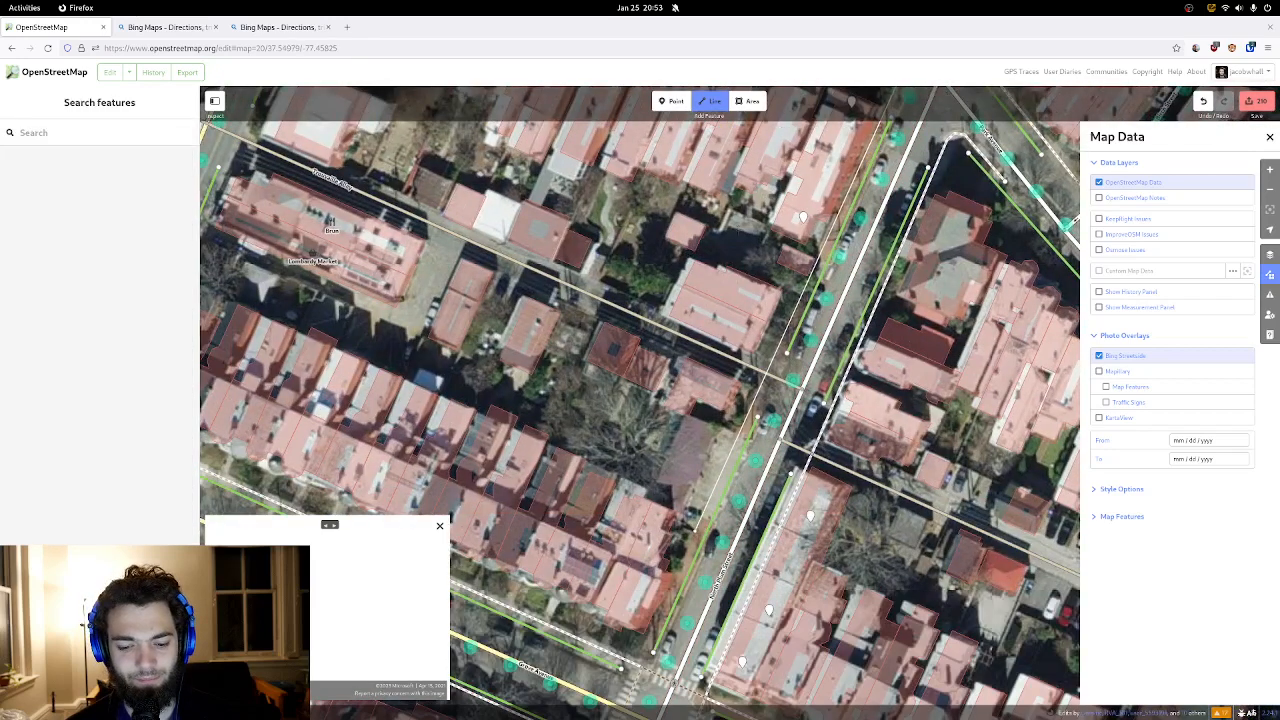
{"action": "scroll", "coordinate": [640, 400], "scroll_direction": "down", "scroll_amount": 6}
{"action": "double_click", "coordinate": [684, 329]}
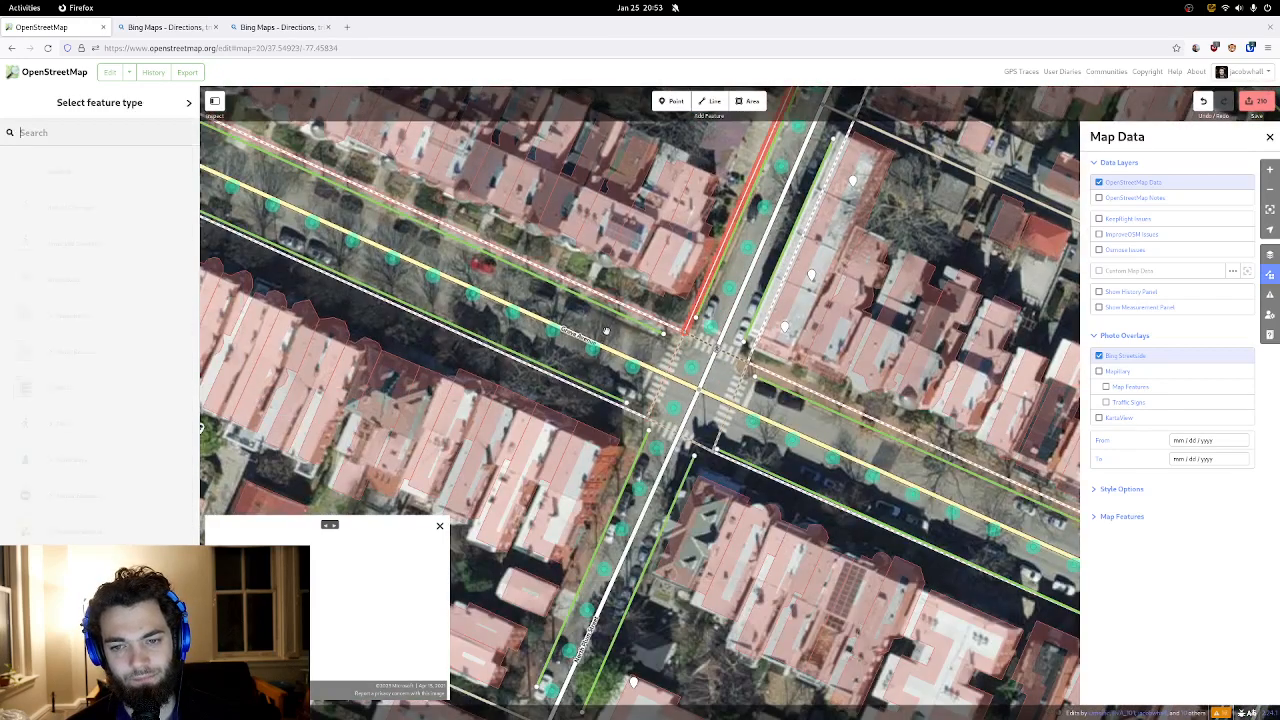
{"action": "left_click", "coordinate": [143, 178]}
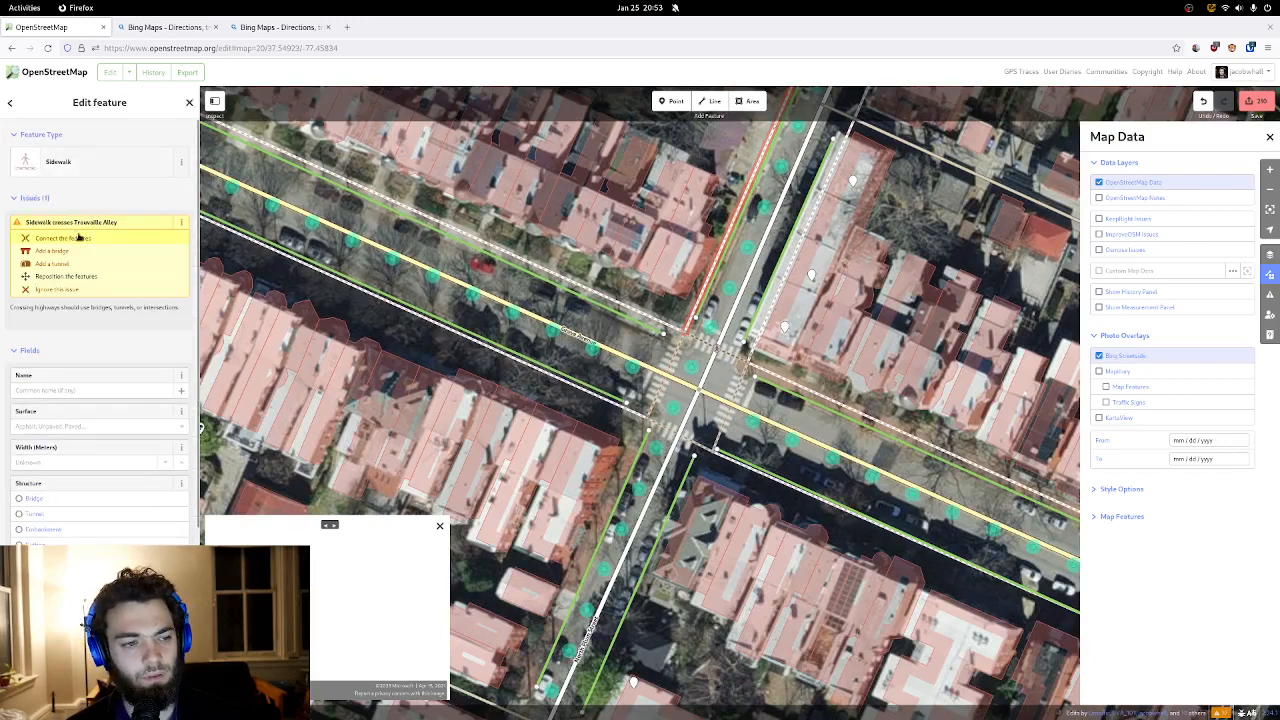
Step: Trace a Sidewalk by the Lombardy Market block and connect it to Trouvaille Alley
{"action": "scroll", "coordinate": [436, 254], "scroll_direction": "down", "scroll_amount": 2}
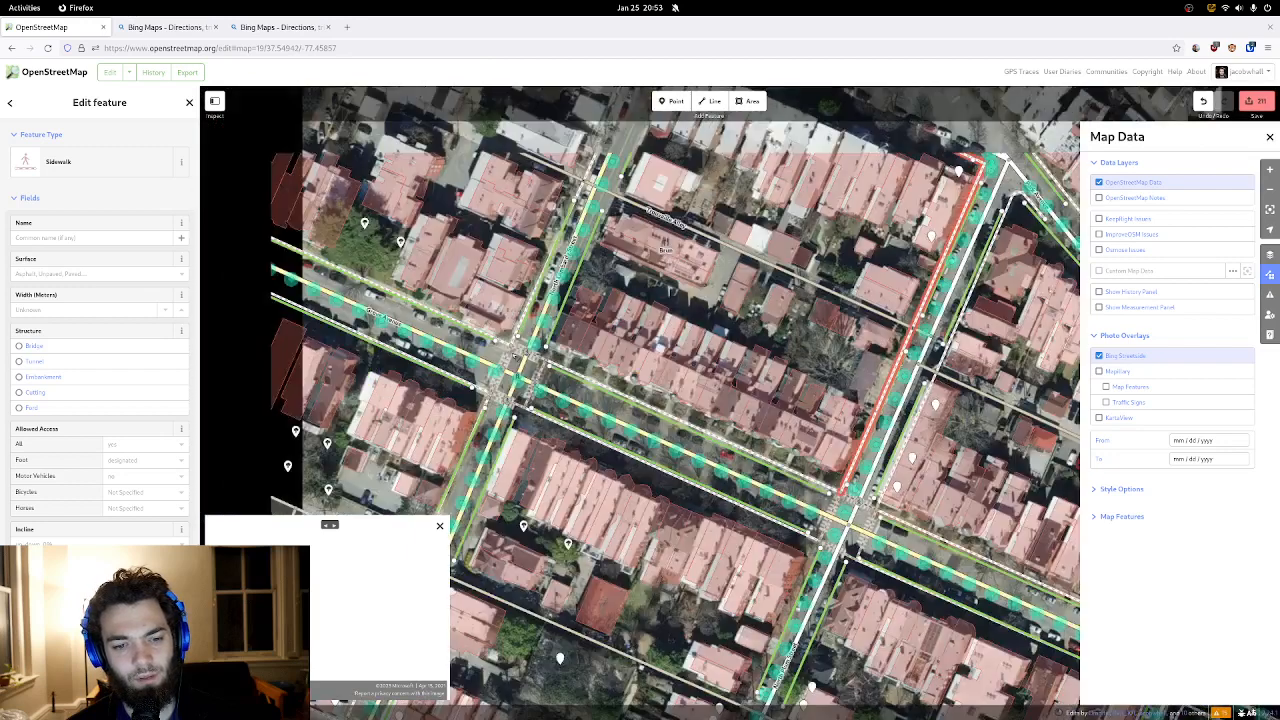
{"action": "left_click_drag", "start_coordinate": [622, 242], "coordinate": [690, 157]}
{"action": "scroll", "coordinate": [690, 157], "scroll_direction": "up", "scroll_amount": 2}
{"action": "left_click", "coordinate": [711, 101]}
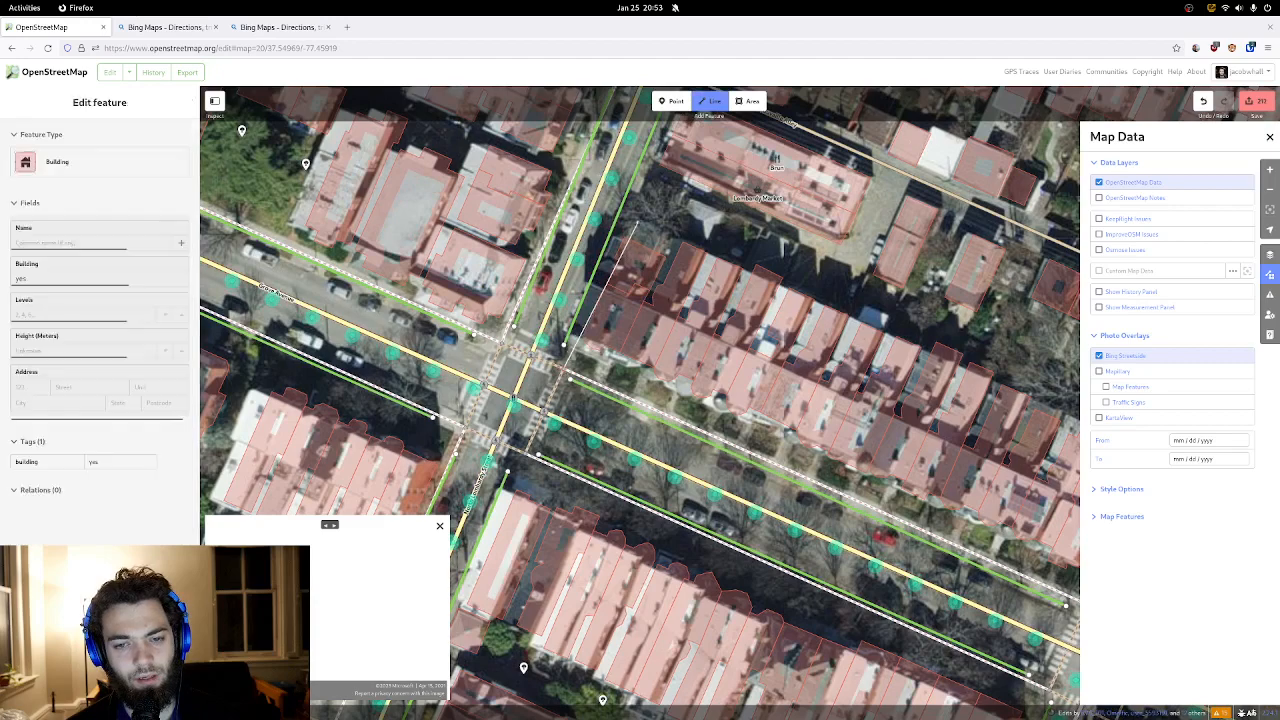
{"action": "left_click_drag", "start_coordinate": [610, 268], "coordinate": [548, 512]}
{"action": "left_click_drag", "start_coordinate": [655, 266], "coordinate": [560, 470]}
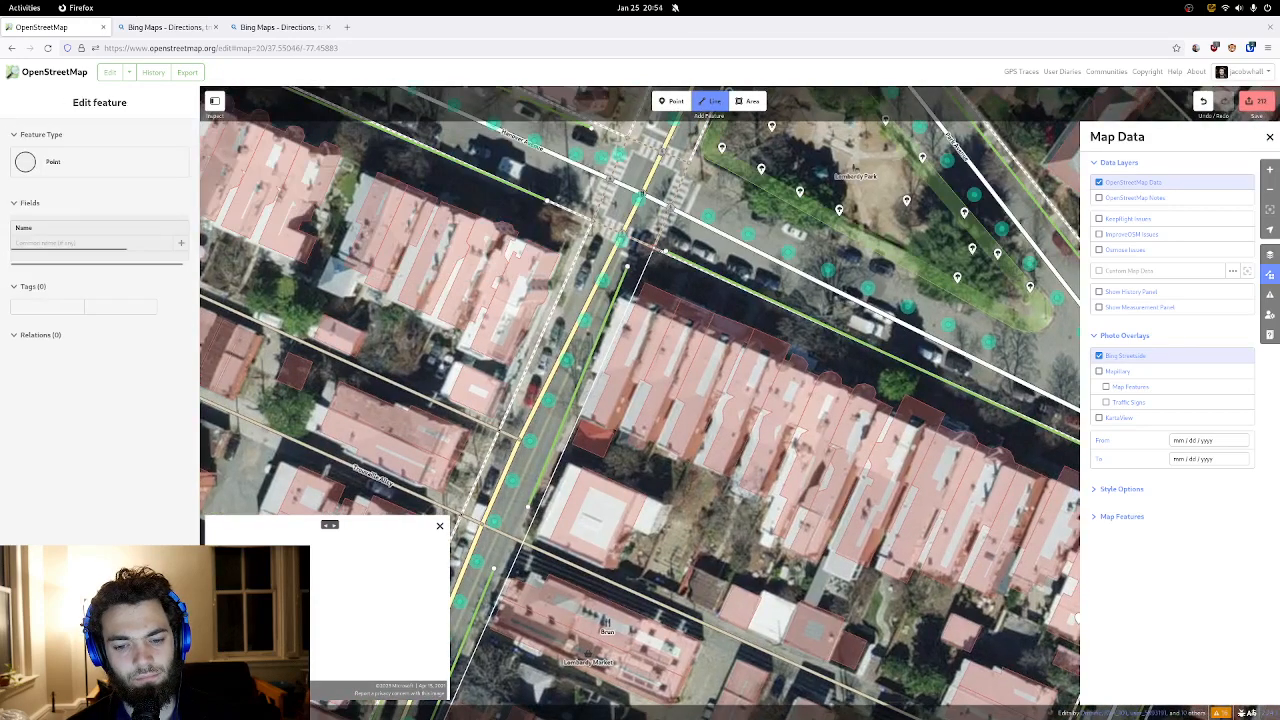
{"action": "left_click", "coordinate": [563, 435]}
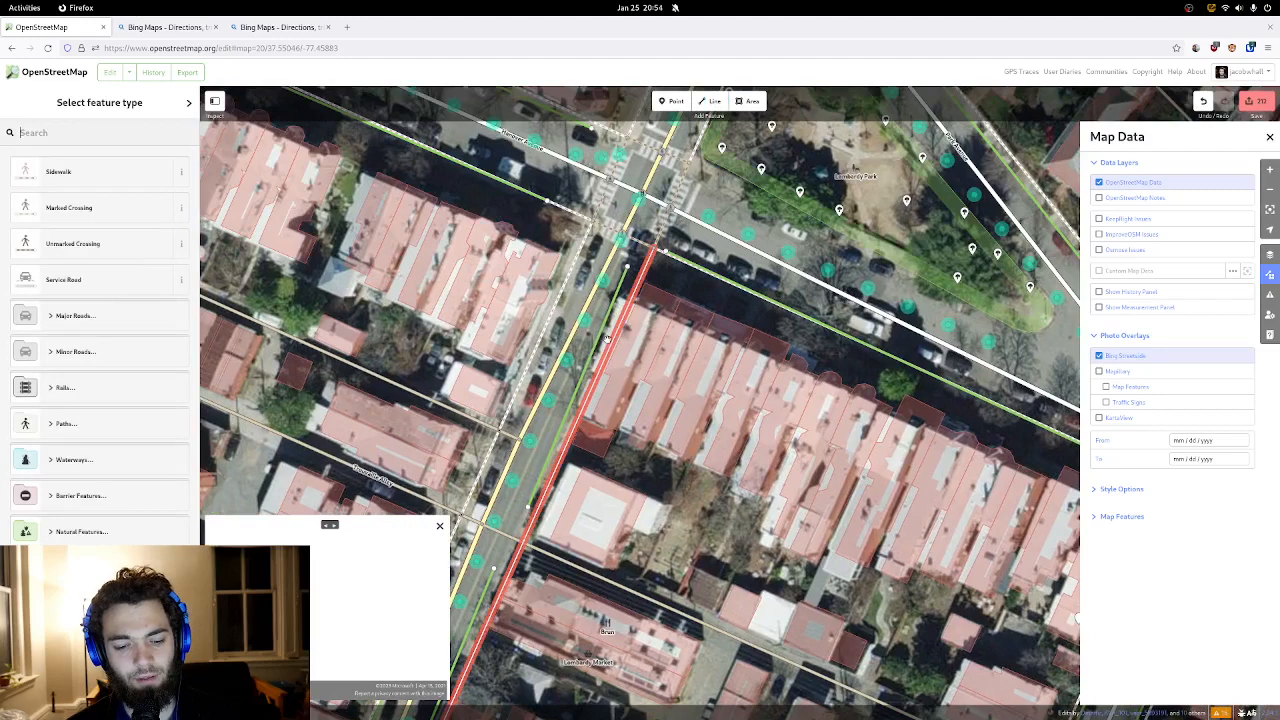
{"action": "left_click", "coordinate": [117, 183]}
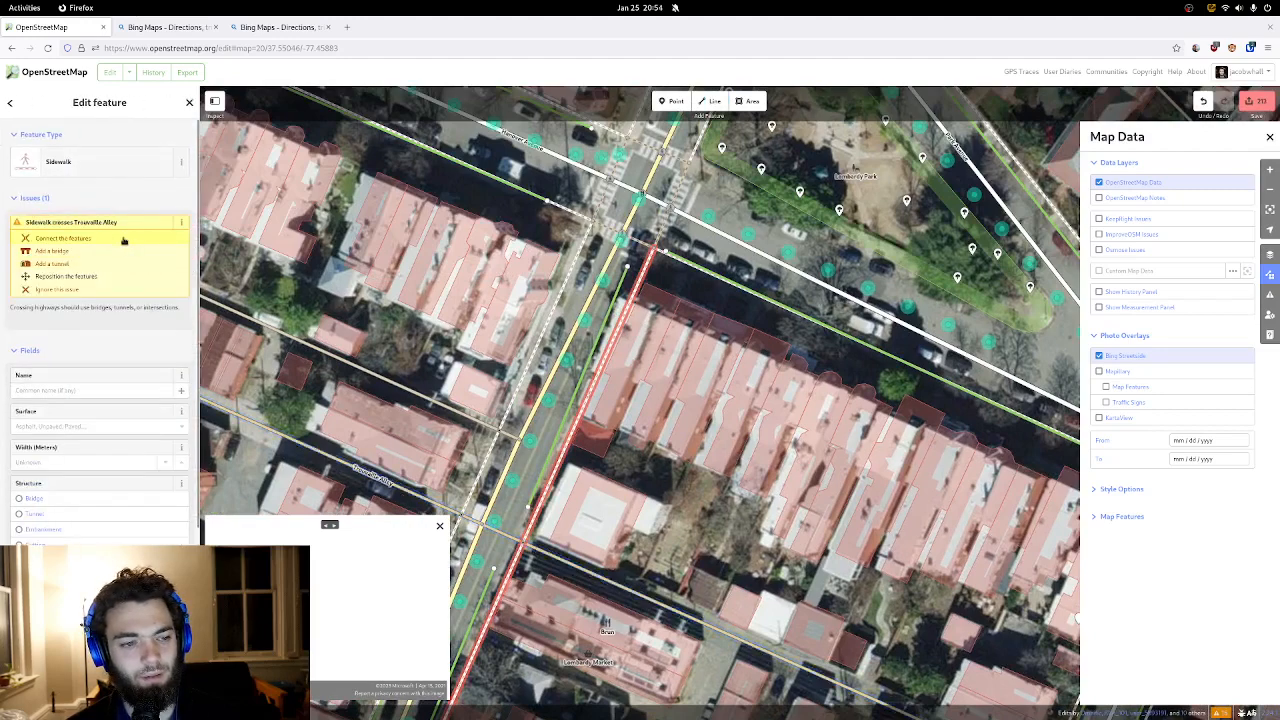
{"action": "left_click", "coordinate": [123, 240]}
{"action": "left_click_drag", "start_coordinate": [686, 284], "coordinate": [556, 262]}
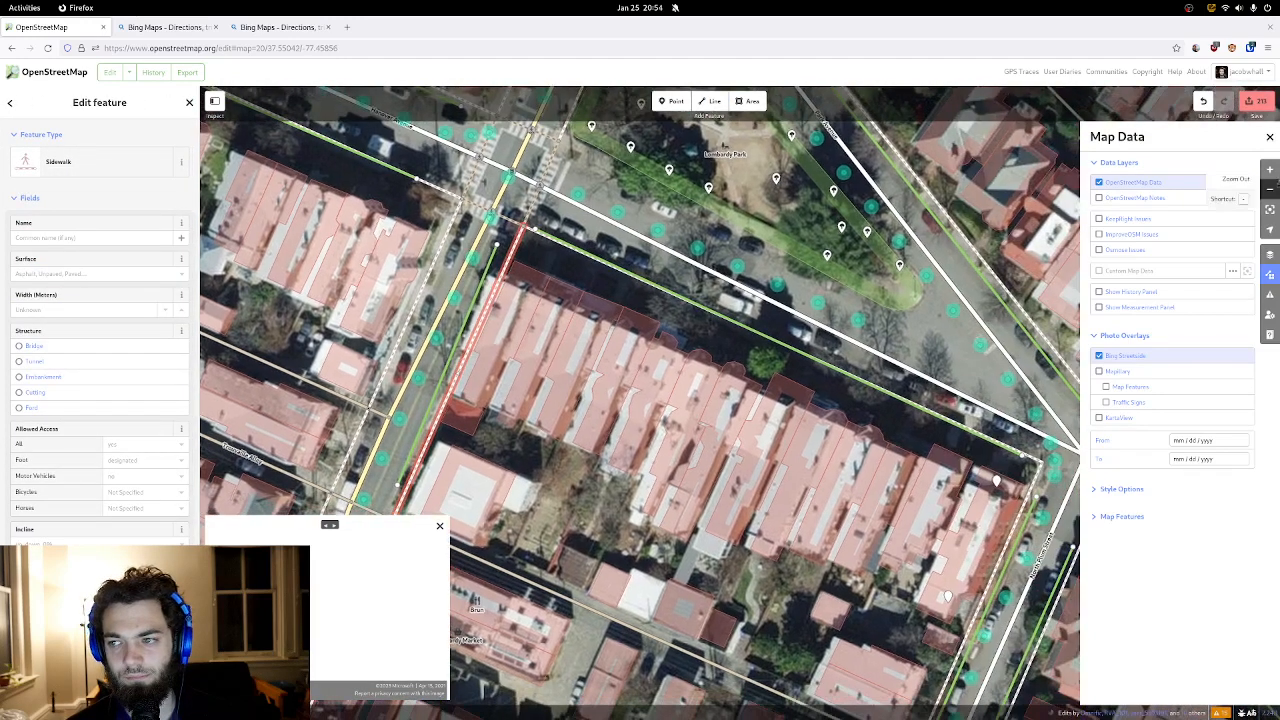
Step: Open the save warnings and jump to the 'Line has no tags' line by the school
{"action": "left_click", "coordinate": [1255, 101]}
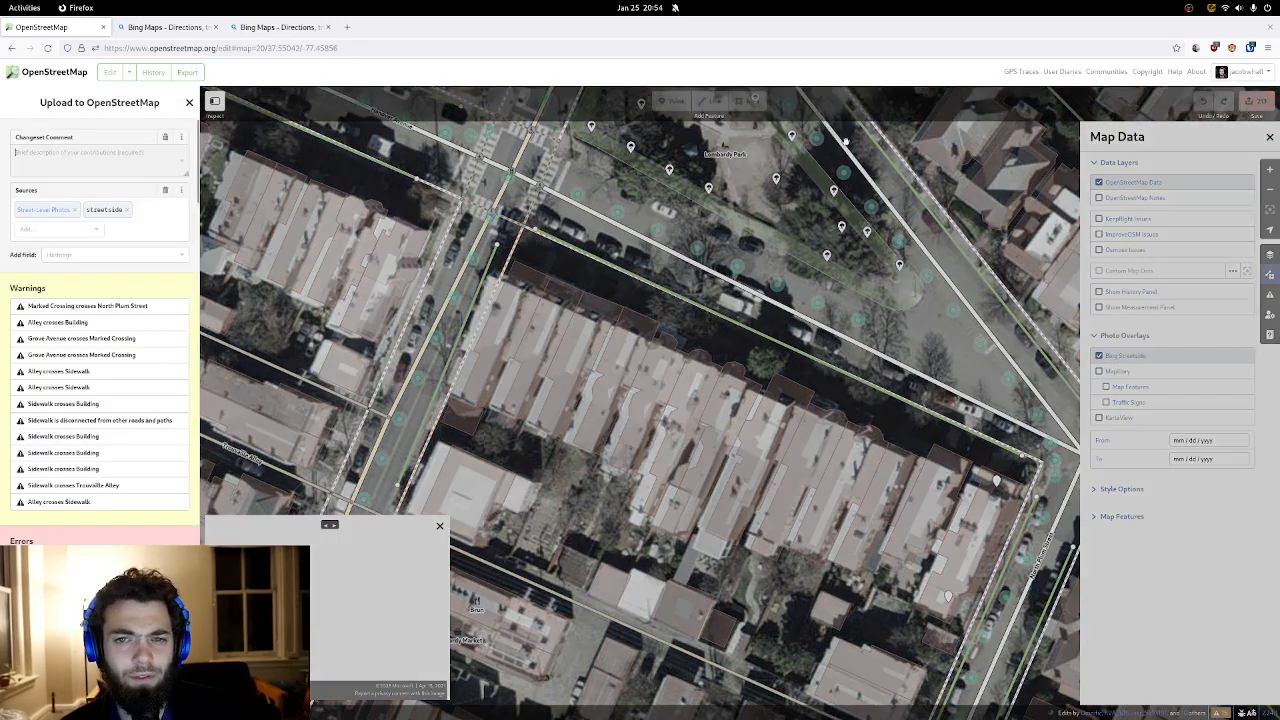
{"action": "scroll", "coordinate": [43, 449], "scroll_direction": "down", "scroll_amount": 3}
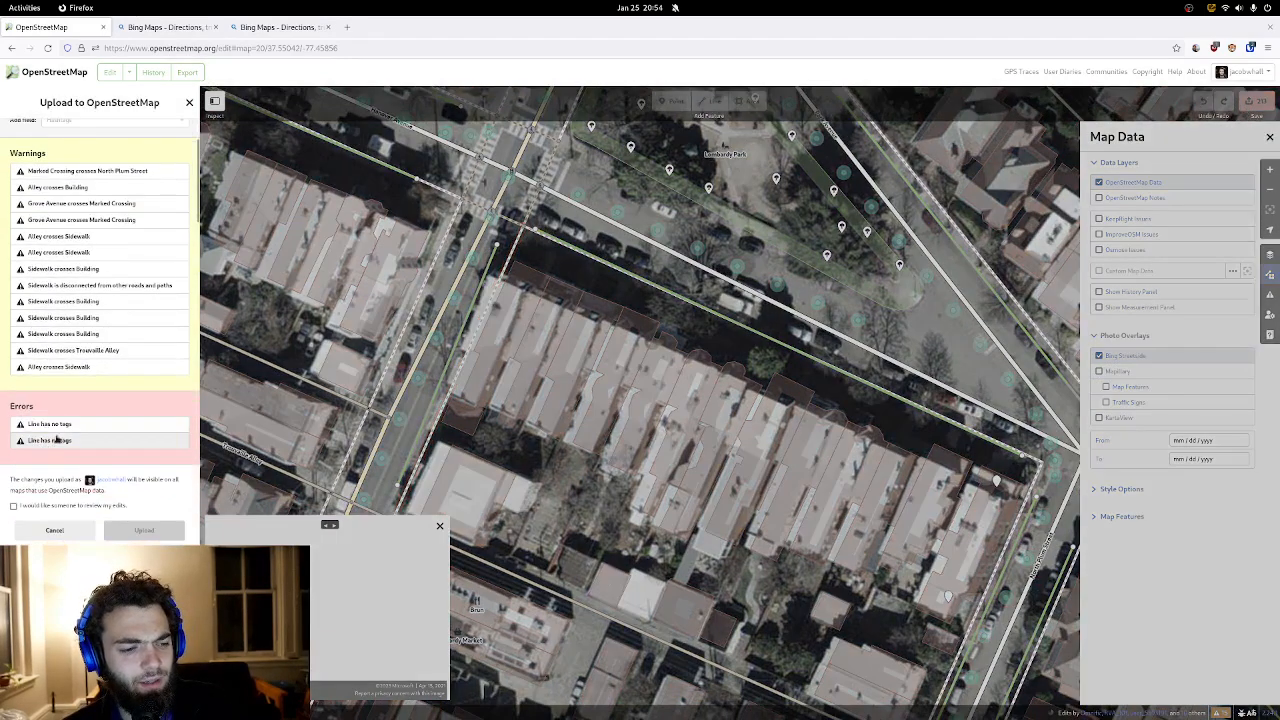
{"action": "left_click", "coordinate": [61, 430]}
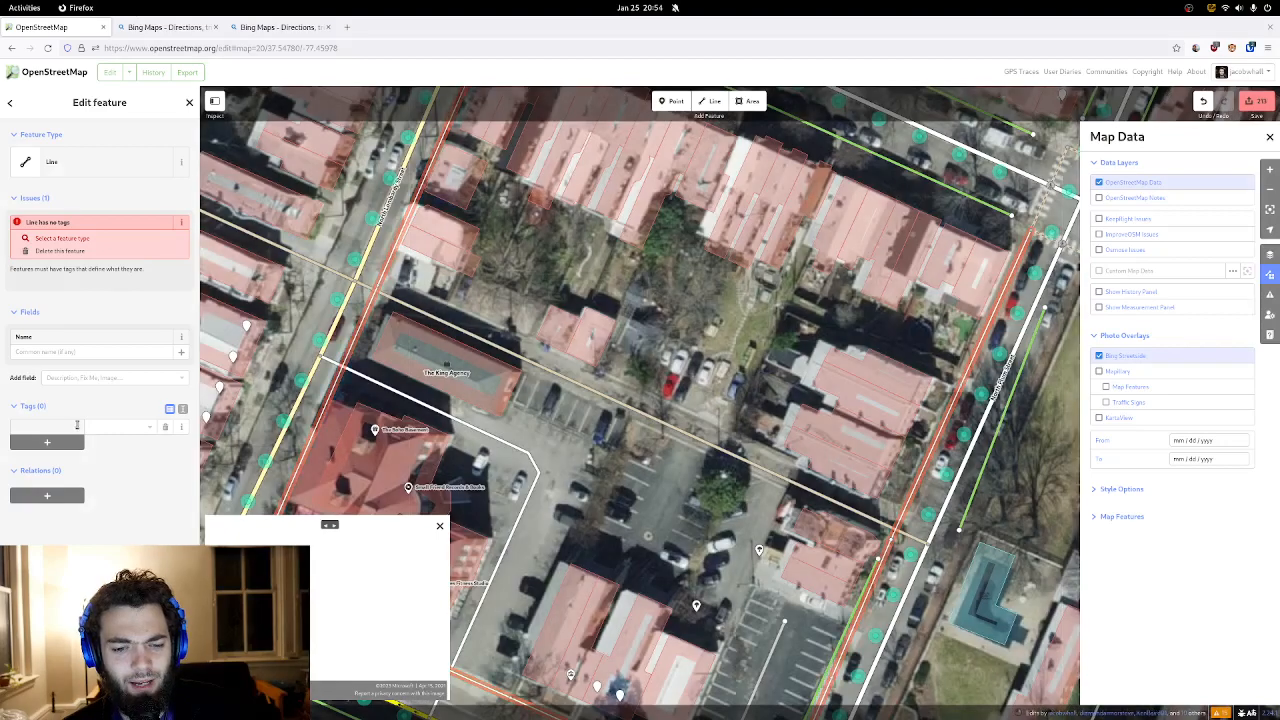
{"action": "left_click_drag", "start_coordinate": [326, 437], "coordinate": [632, 360]}
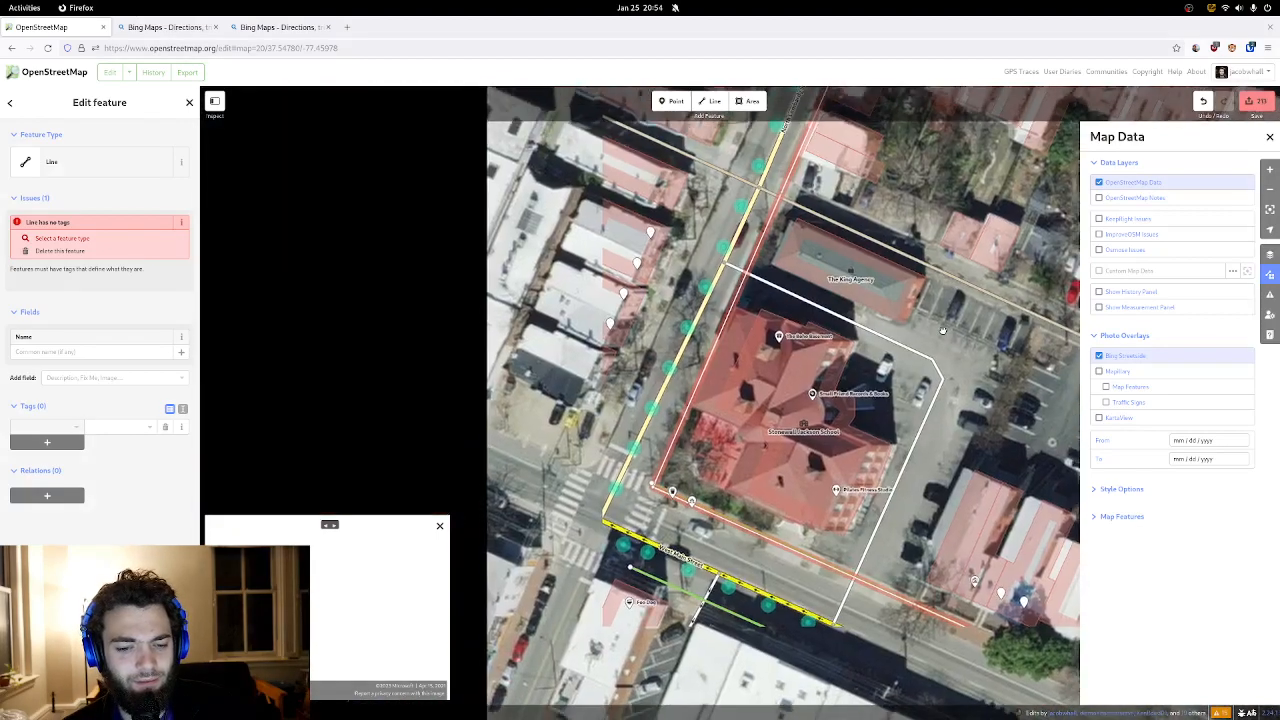
Step: Tag the line Sidewalk, connect it at the alley, parking aisle and service road
{"action": "left_click", "coordinate": [118, 170]}
{"action": "left_click", "coordinate": [118, 173]}
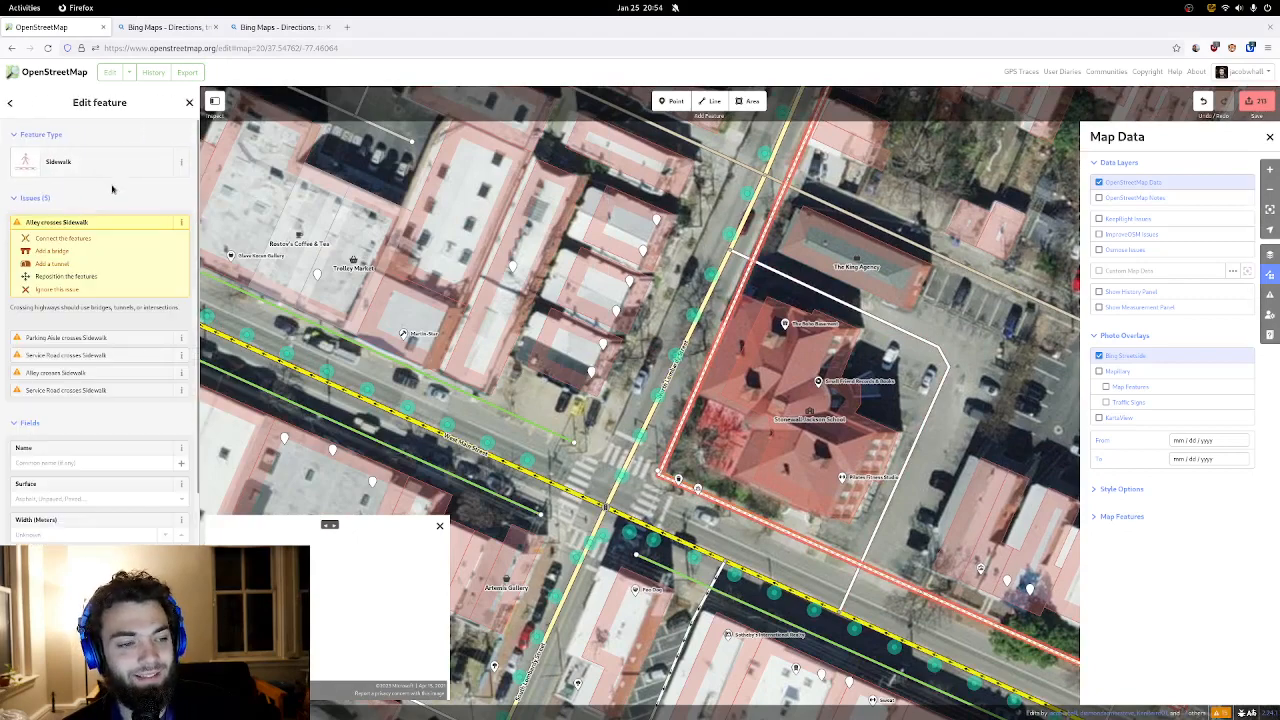
{"action": "left_click", "coordinate": [109, 238]}
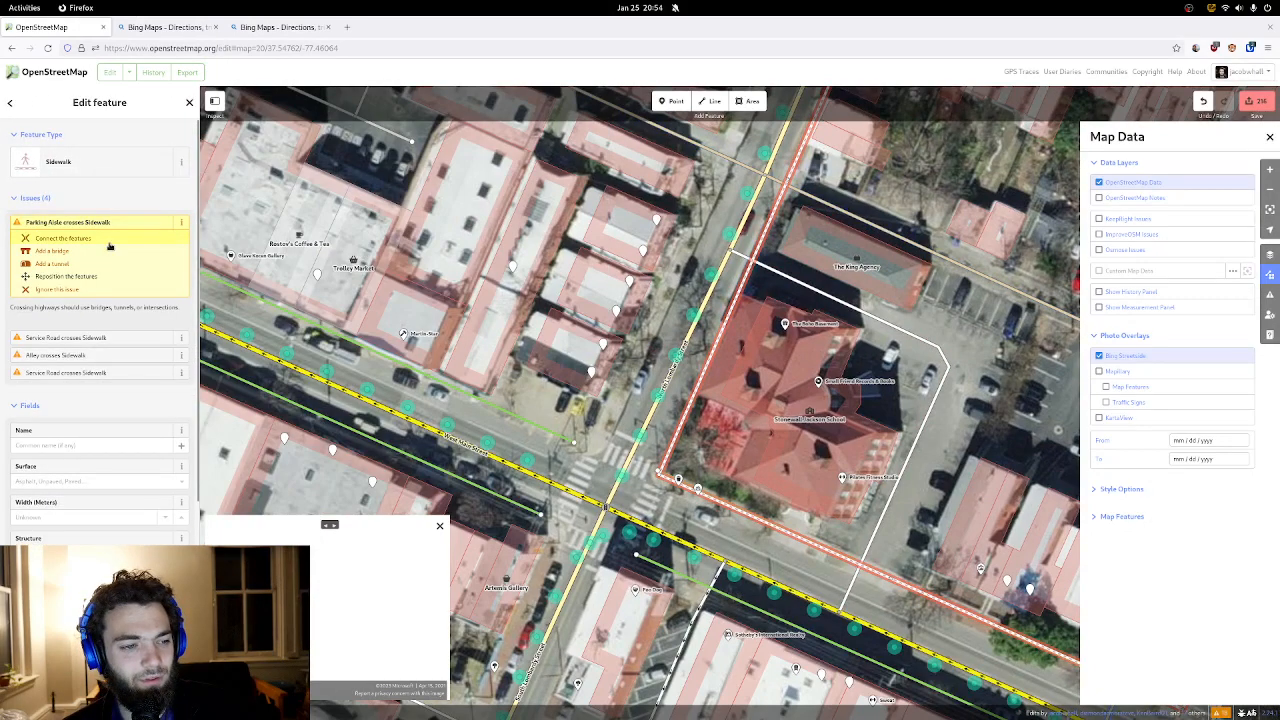
{"action": "left_click", "coordinate": [109, 242]}
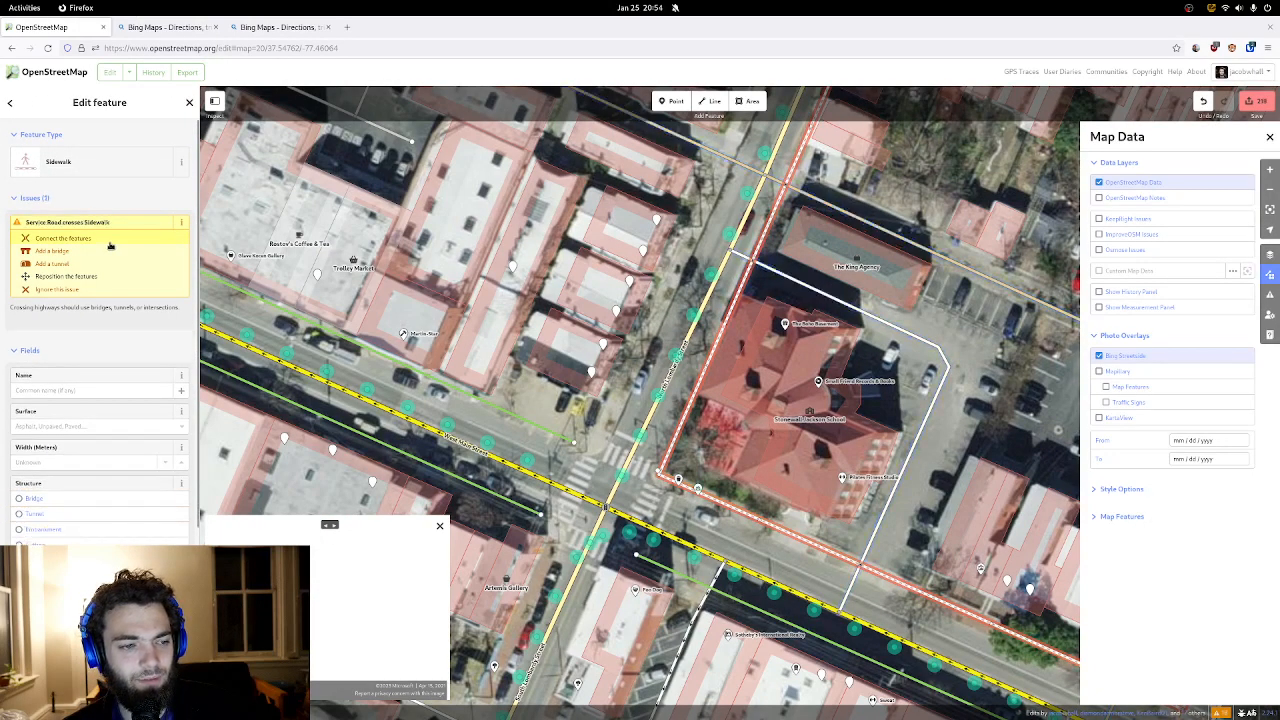
{"action": "left_click", "coordinate": [110, 242]}
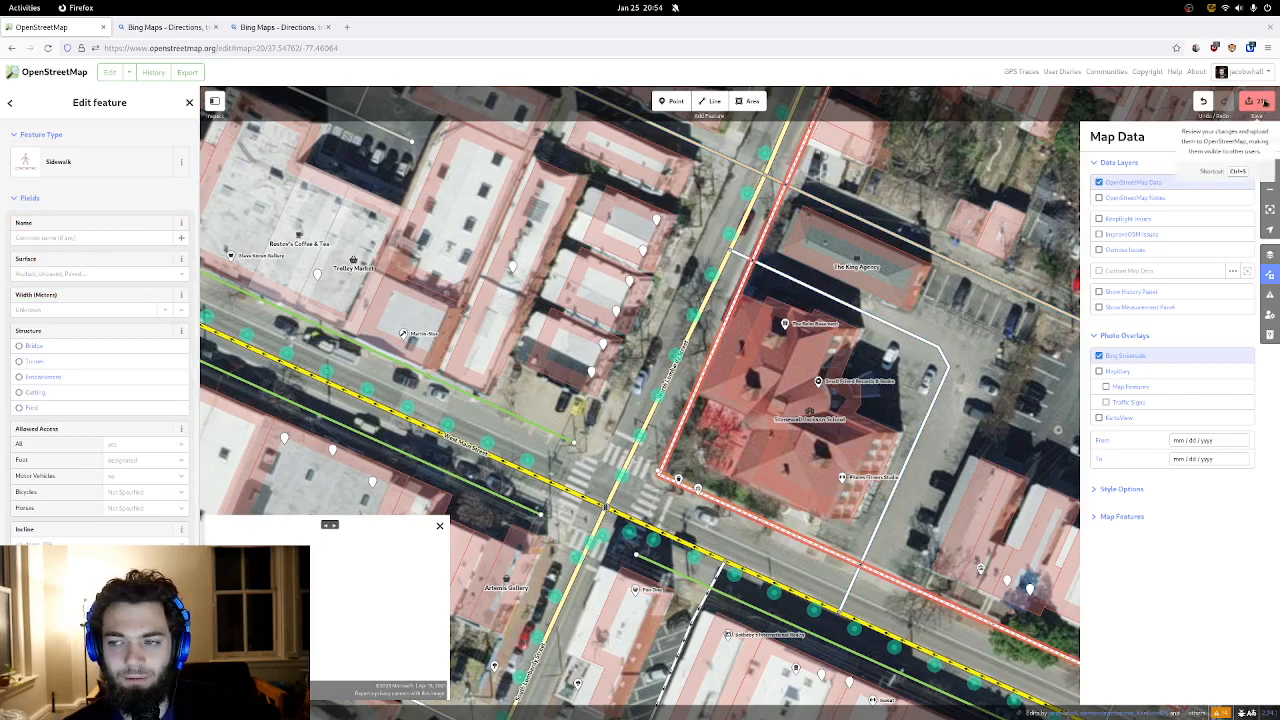
{"action": "key", "text": "ctrl+s"}
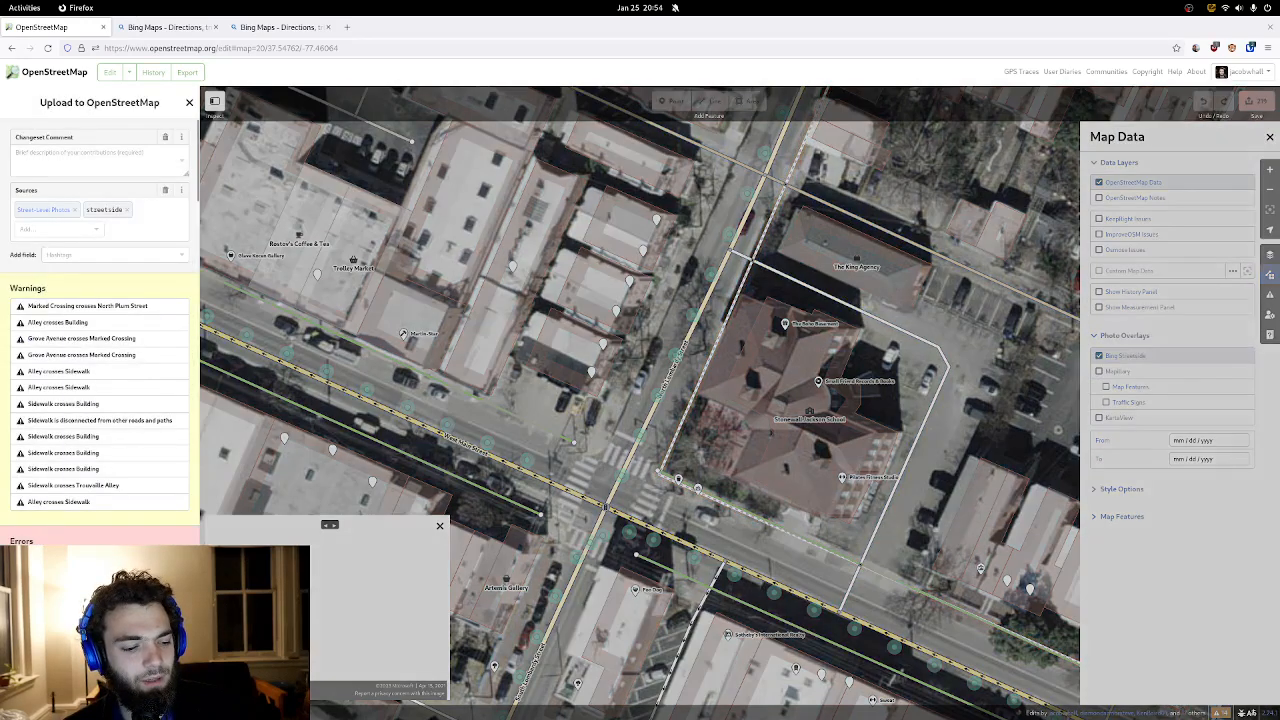
Step: Tag the next untagged line as Sidewalk and connect it to Trouvaille Alley and the service road
{"action": "left_click", "coordinate": [80, 559]}
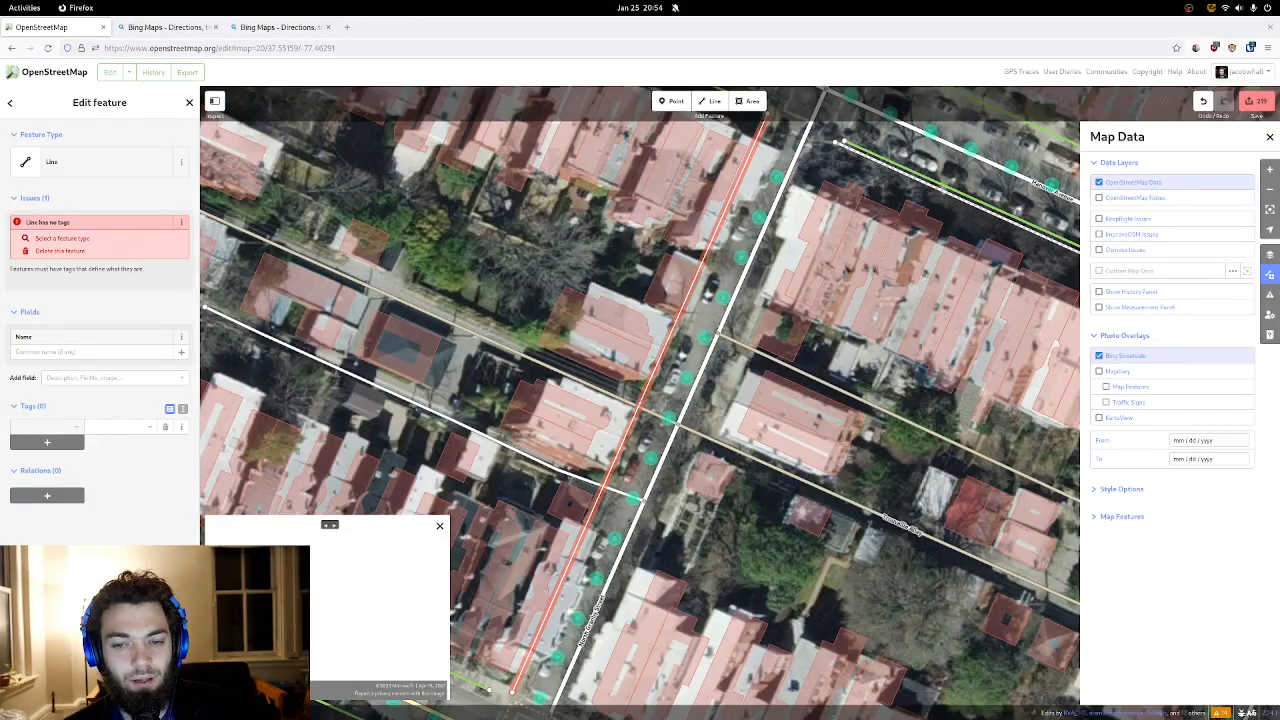
{"action": "left_click", "coordinate": [86, 163]}
{"action": "left_click", "coordinate": [60, 172]}
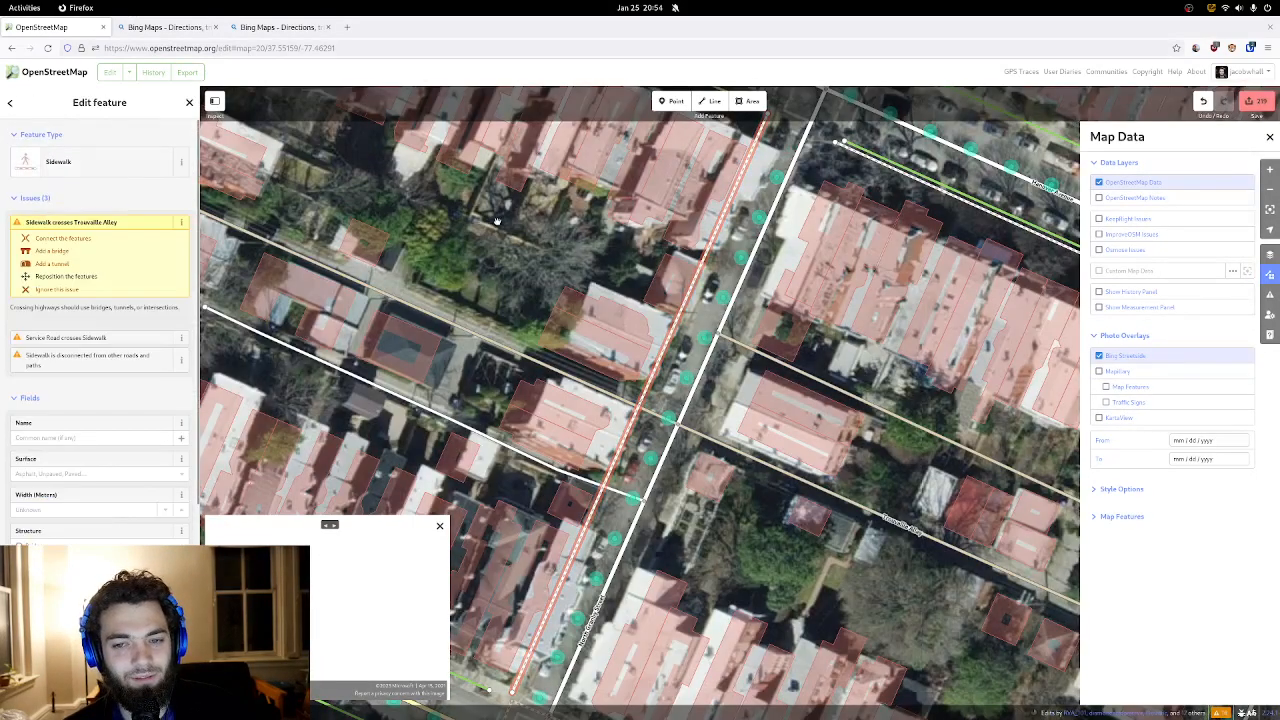
{"action": "scroll", "coordinate": [487, 285], "scroll_direction": "up", "scroll_amount": 3}
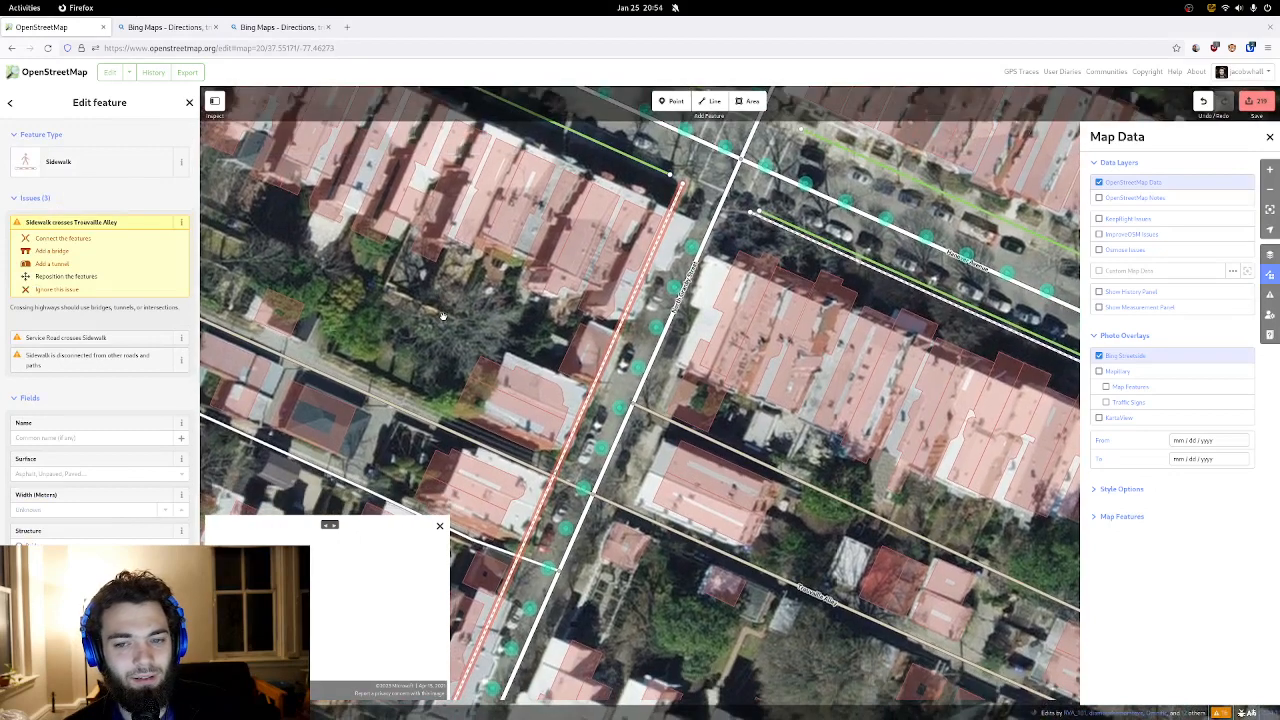
{"action": "scroll", "coordinate": [465, 225], "scroll_direction": "down", "scroll_amount": 3}
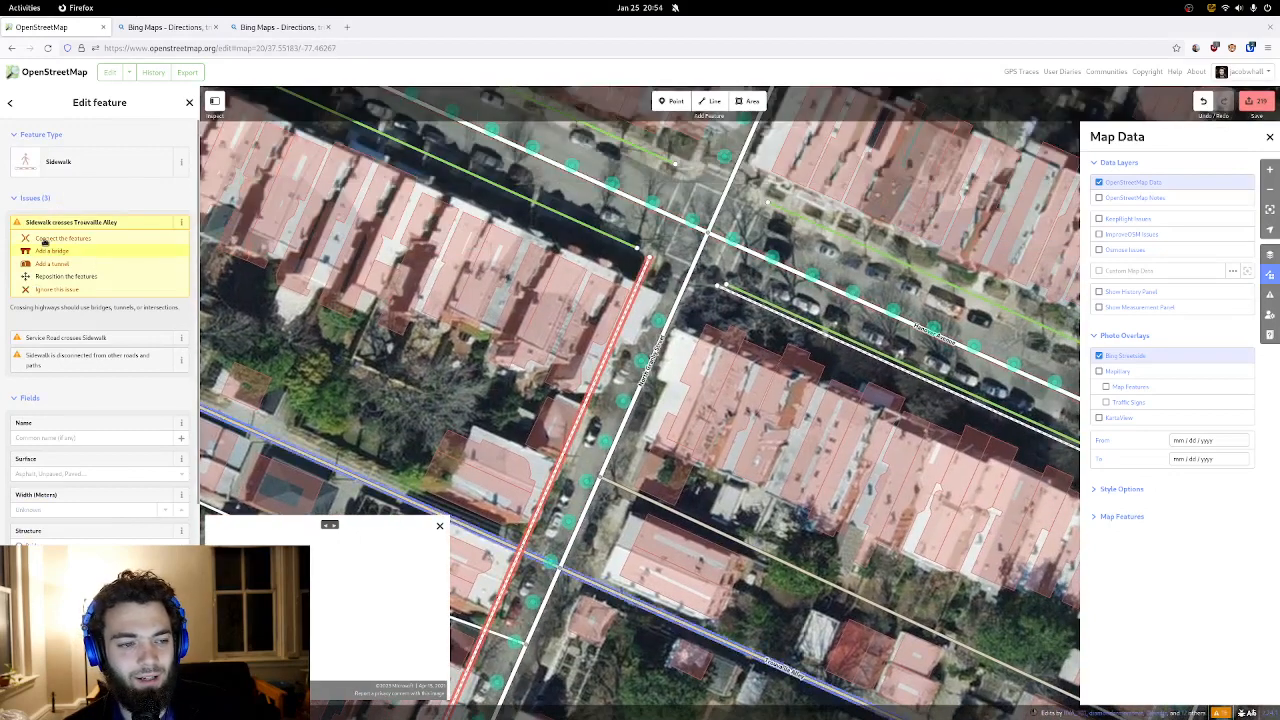
{"action": "left_click", "coordinate": [63, 237]}
{"action": "left_click", "coordinate": [63, 237]}
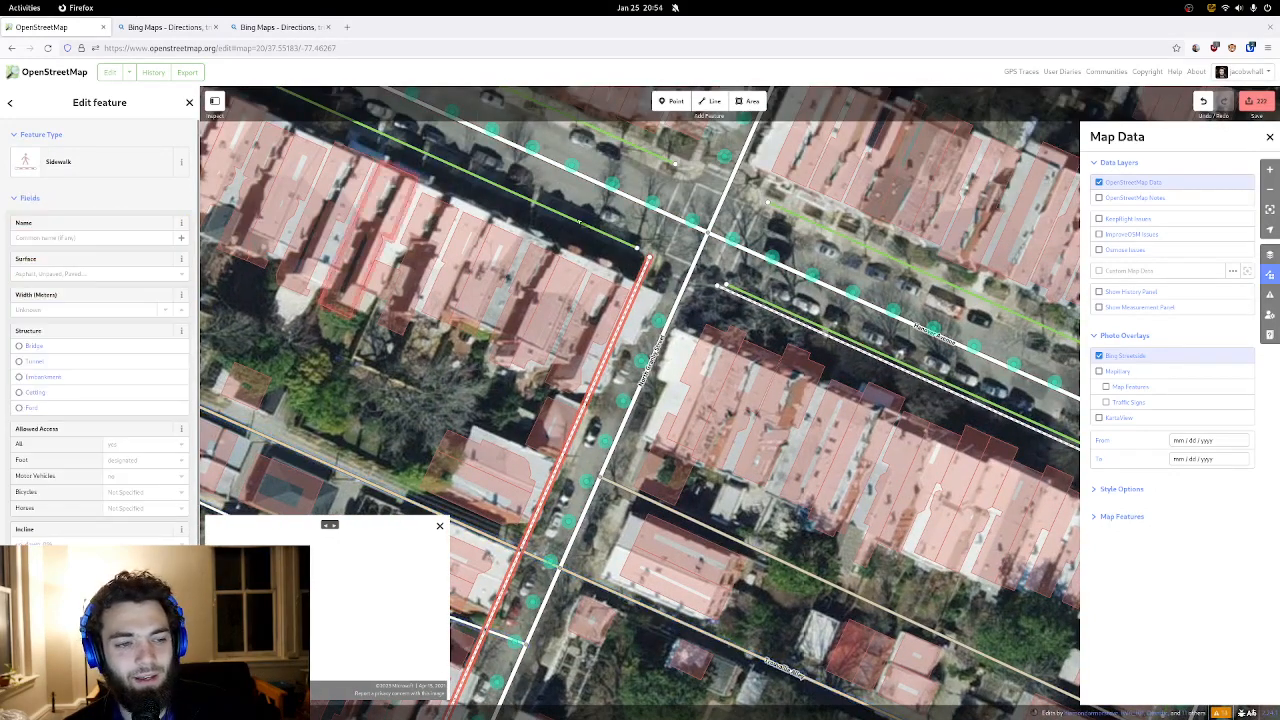
Step: Draw a Marked Crossing across North Granby Street and reopen the upload panel
{"action": "left_click", "coordinate": [712, 101]}
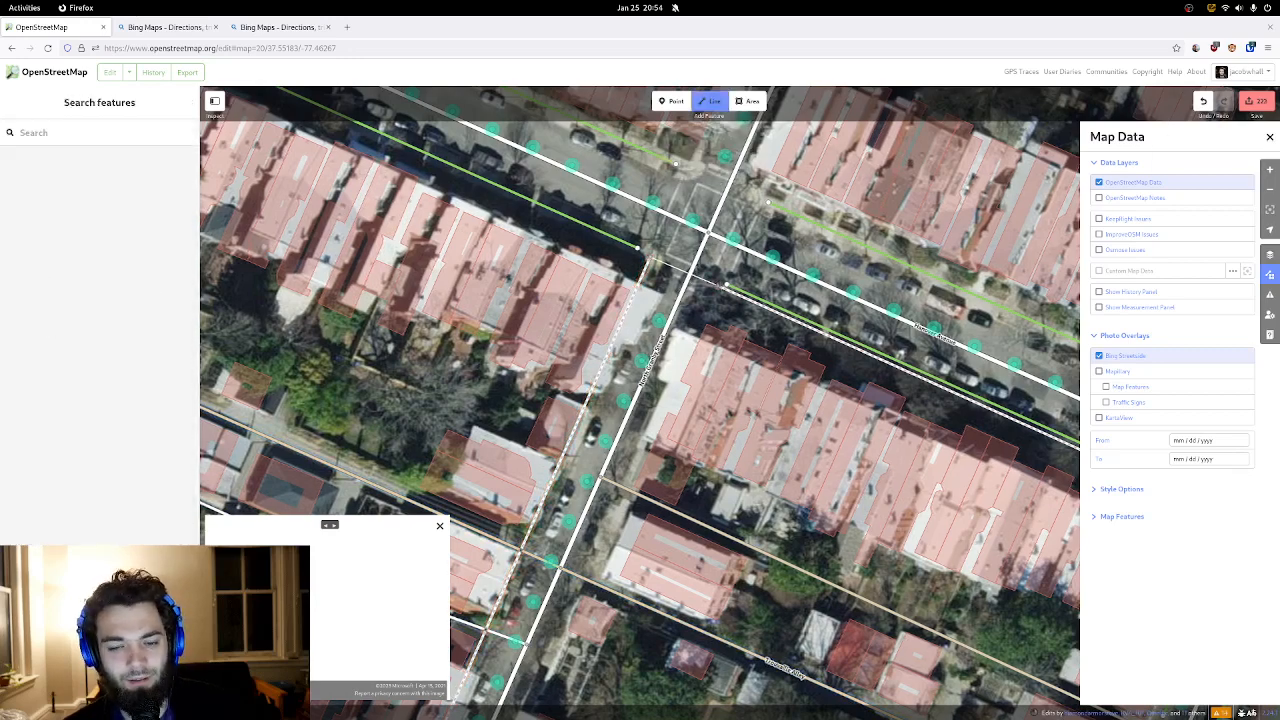
{"action": "double_click", "coordinate": [725, 287]}
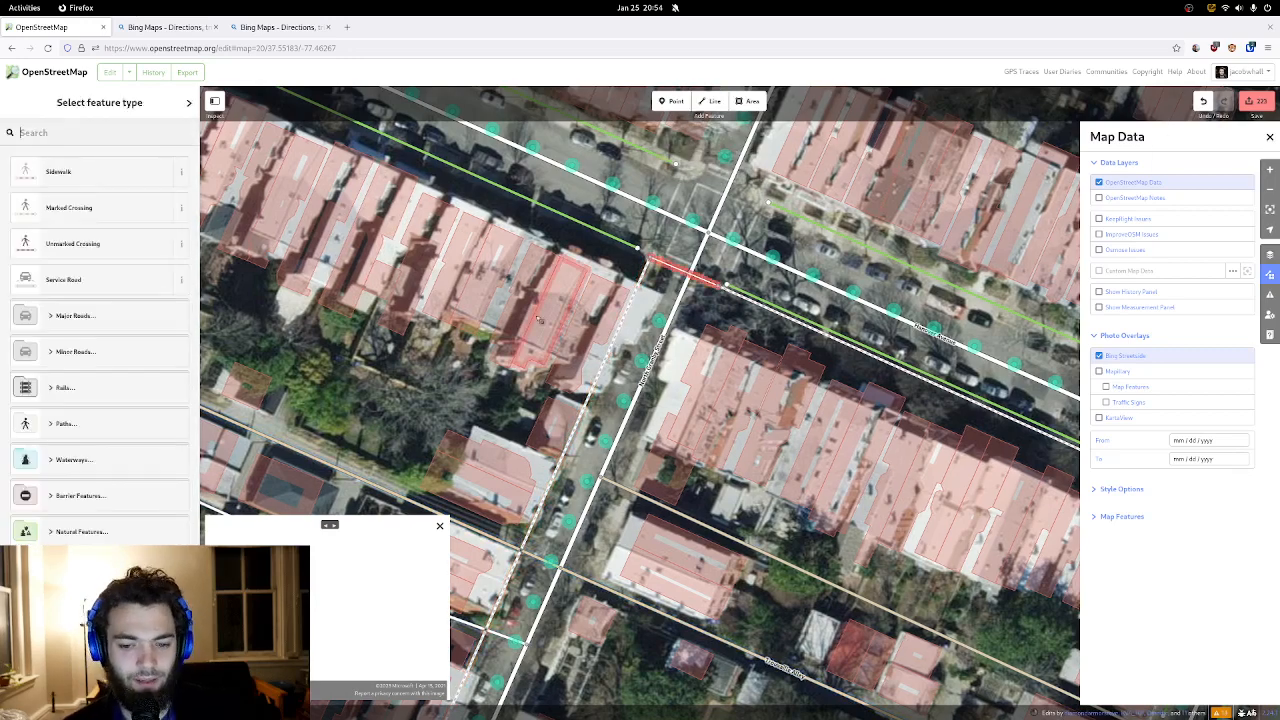
{"action": "left_click", "coordinate": [128, 205]}
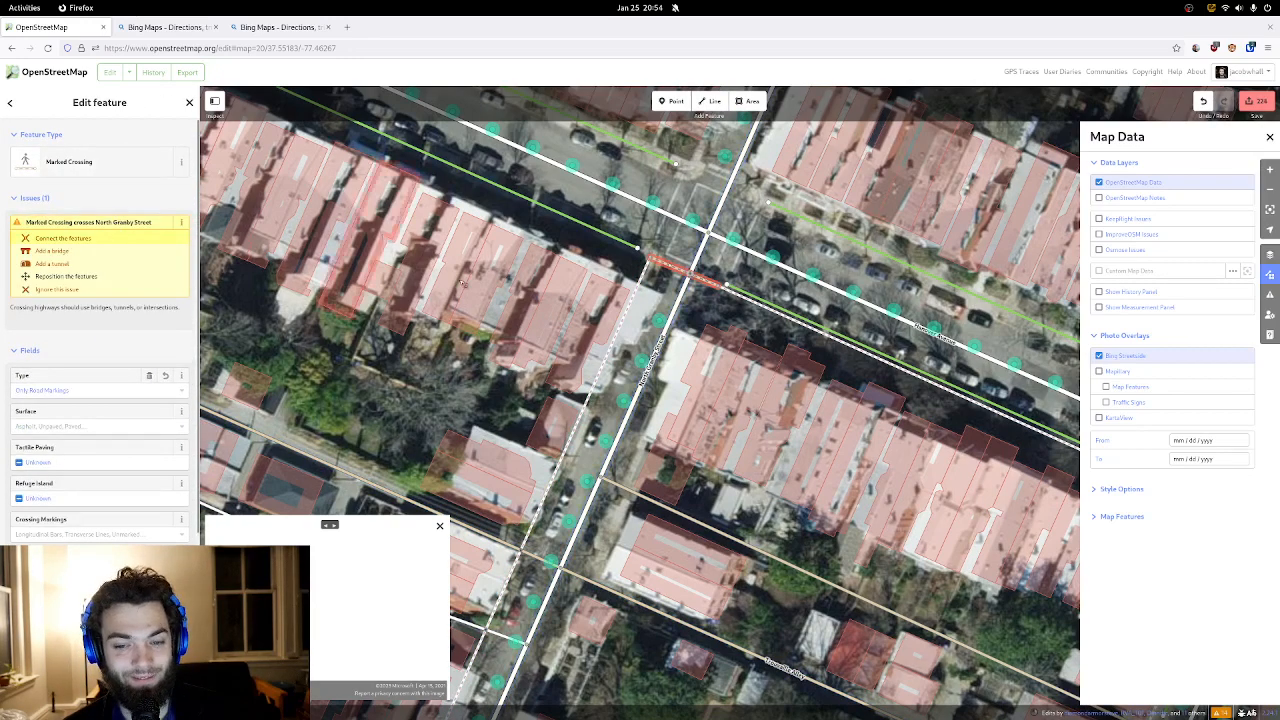
{"action": "left_click_drag", "start_coordinate": [652, 306], "coordinate": [637, 311]}
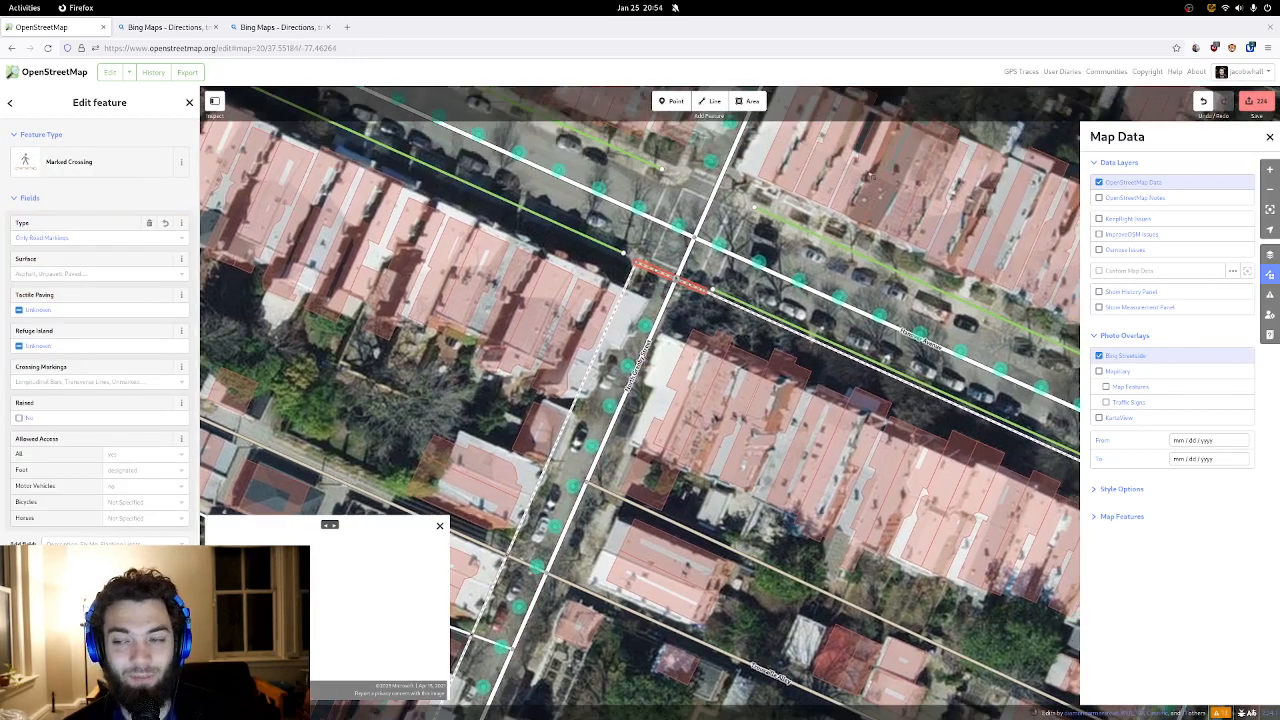
{"action": "key", "text": "ctrl+s"}
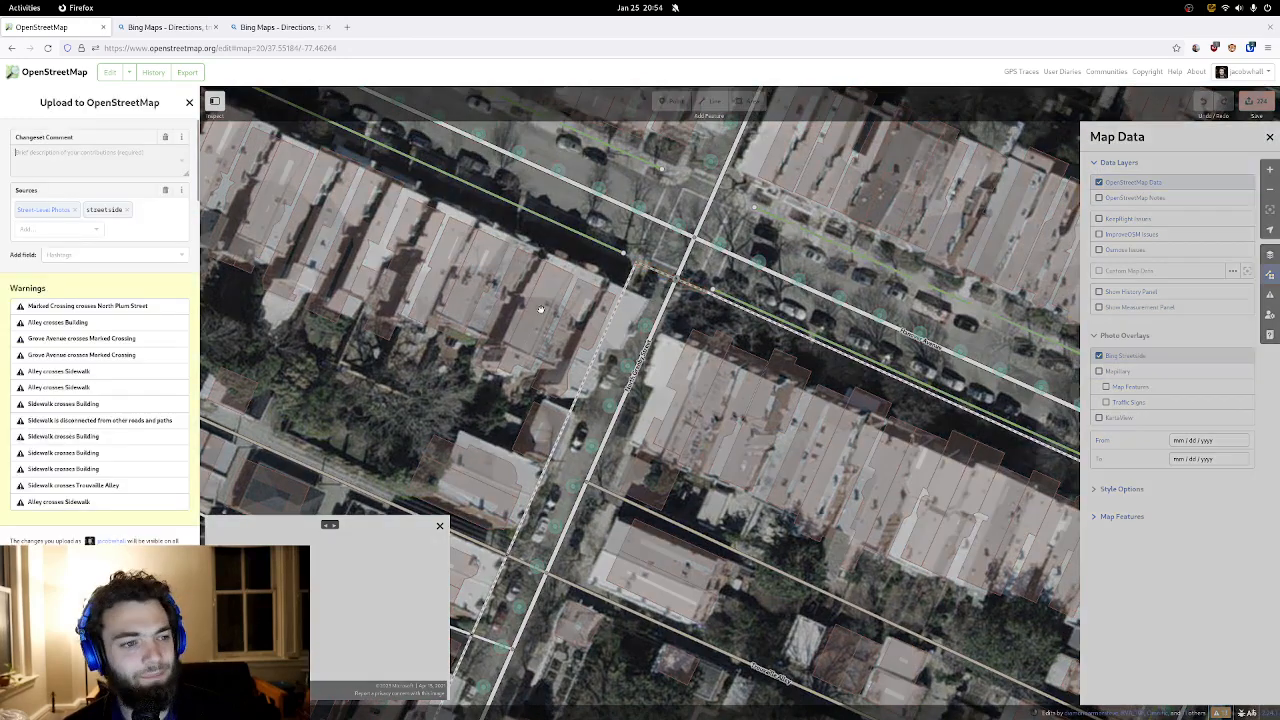
Step: Connect the marked crossings to North Plum Street and Grove Avenue, then open the Alley crosses Building warning
{"action": "left_click", "coordinate": [163, 306]}
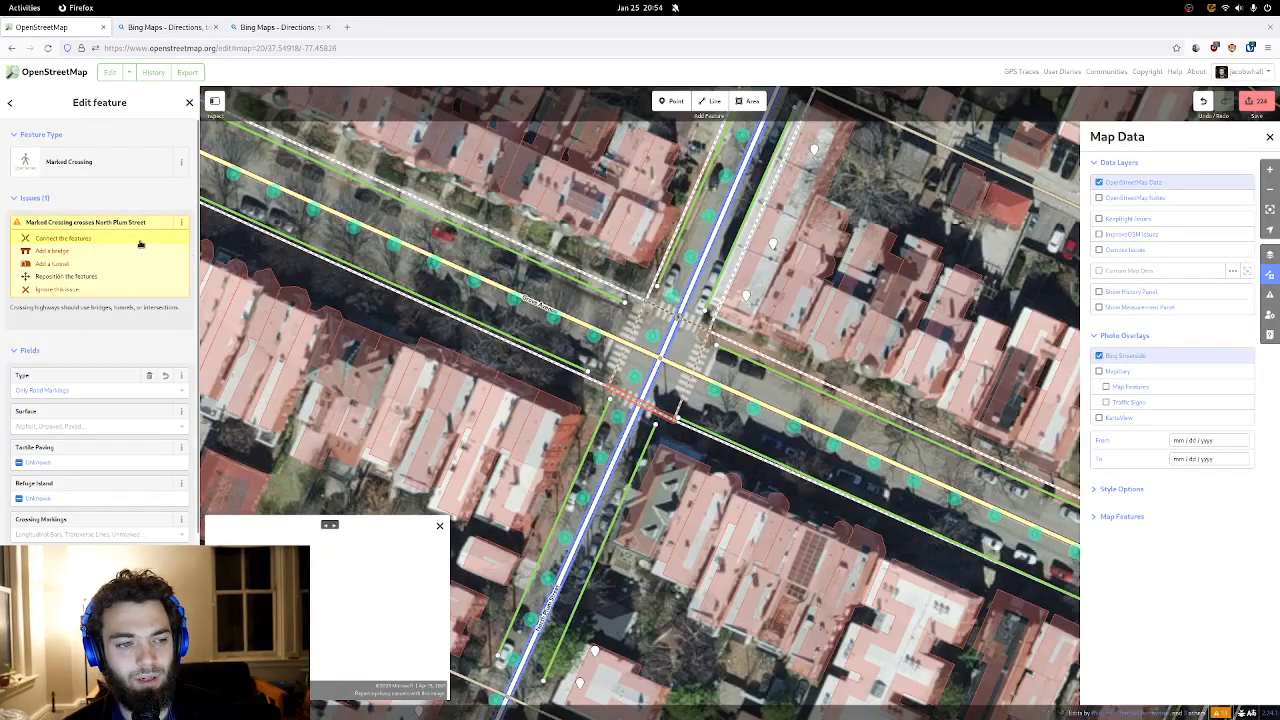
{"action": "left_click", "coordinate": [140, 243]}
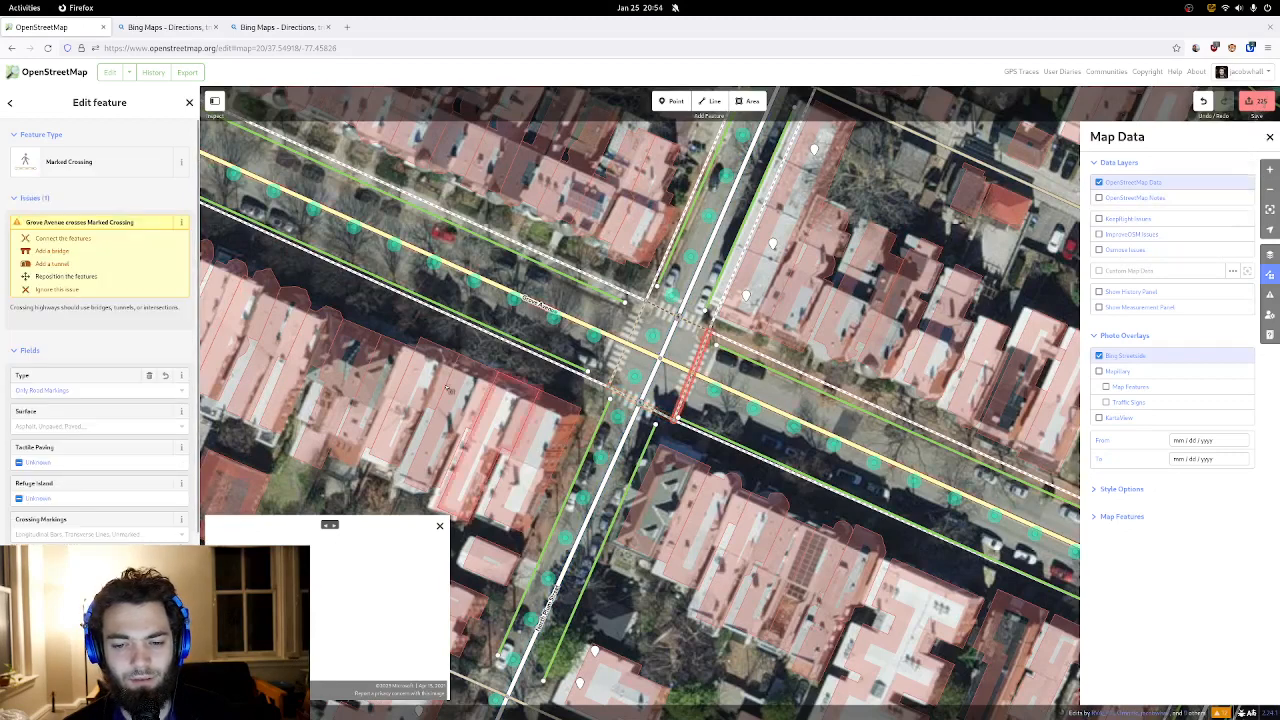
{"action": "left_click", "coordinate": [105, 254]}
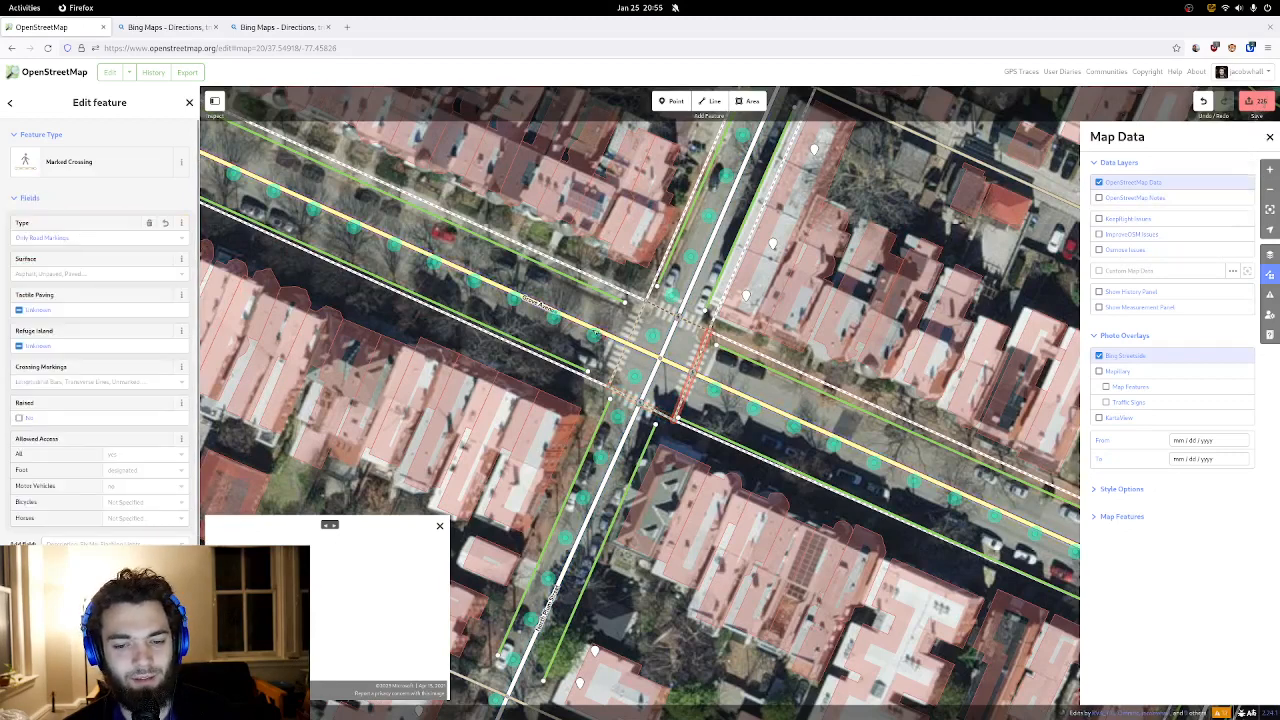
{"action": "left_click", "coordinate": [630, 356]}
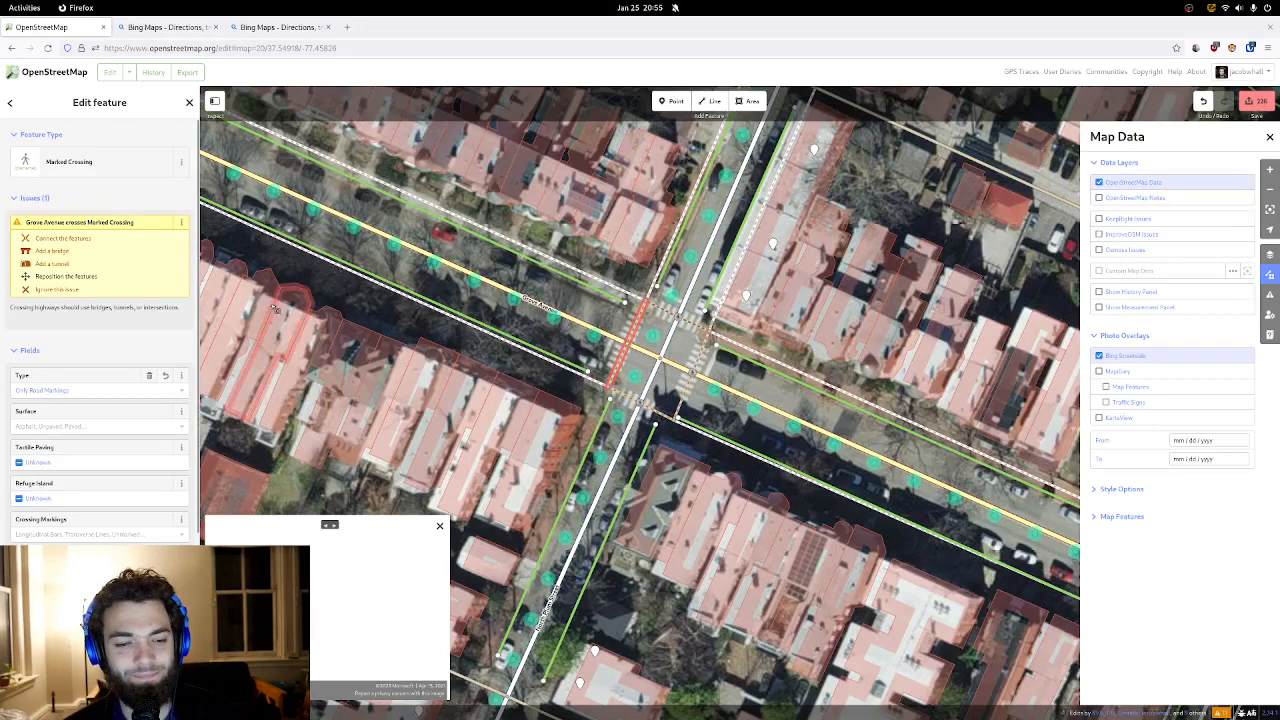
{"action": "left_click", "coordinate": [90, 238]}
{"action": "left_click", "coordinate": [1256, 101]}
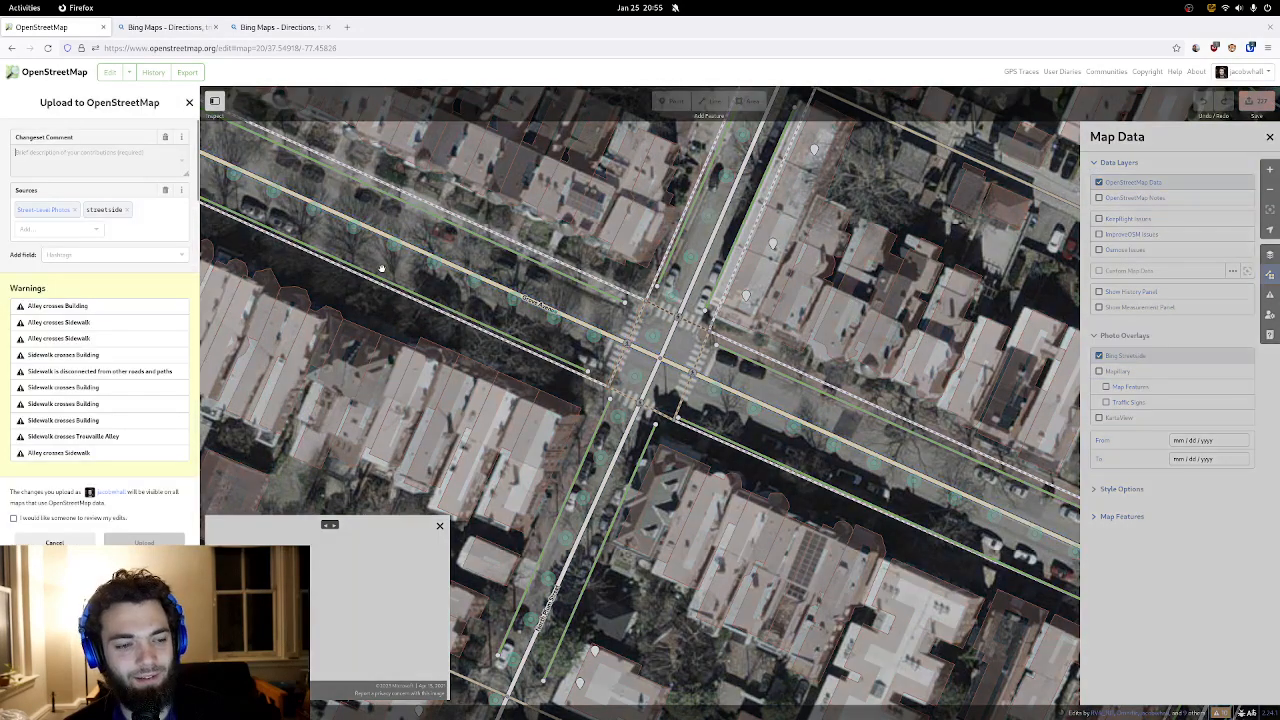
{"action": "left_click", "coordinate": [141, 310]}
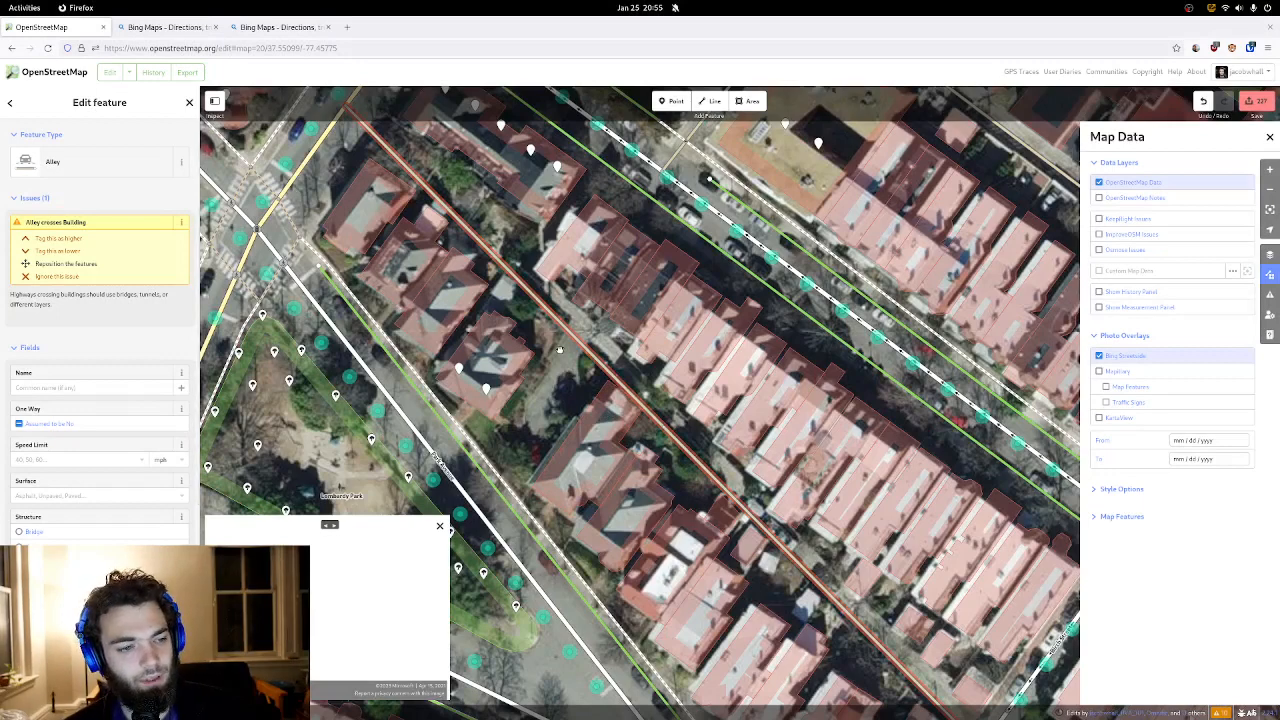
Step: Follow the alley through the row-house block and clear its Alley crosses Building warning
{"action": "left_click_drag", "start_coordinate": [580, 440], "coordinate": [460, 259]}
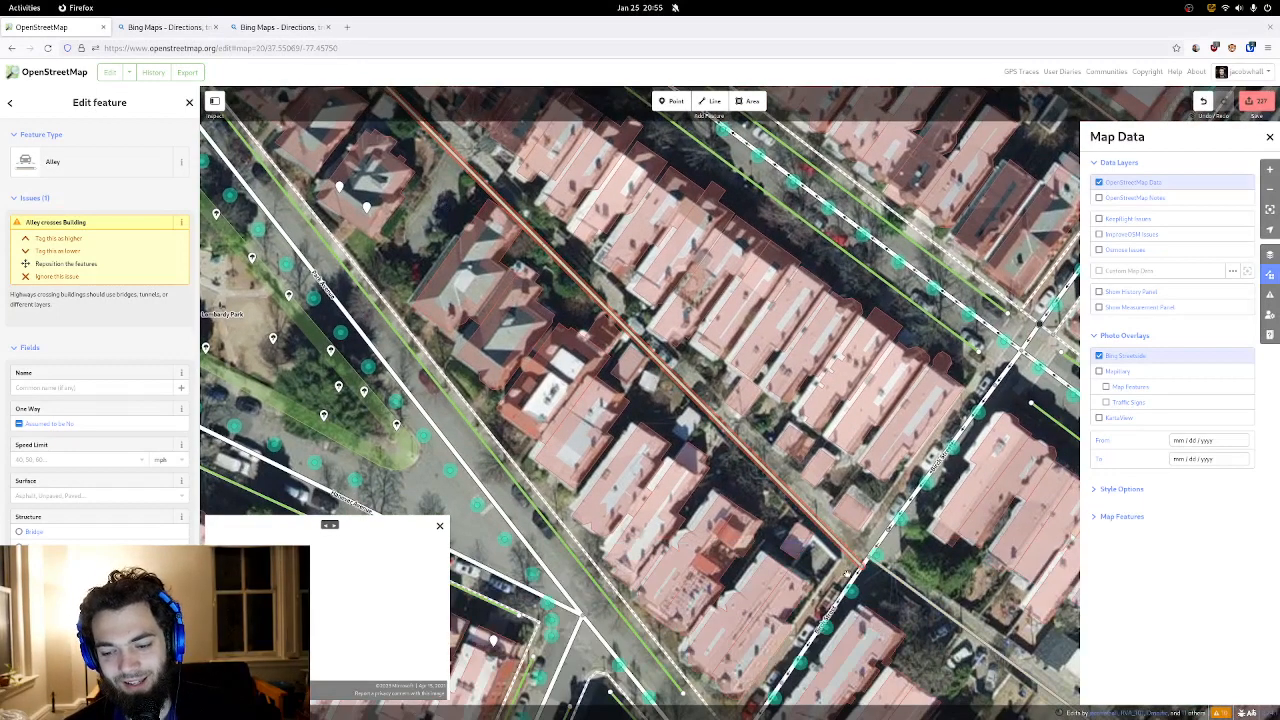
{"action": "key", "text": "Delete"}
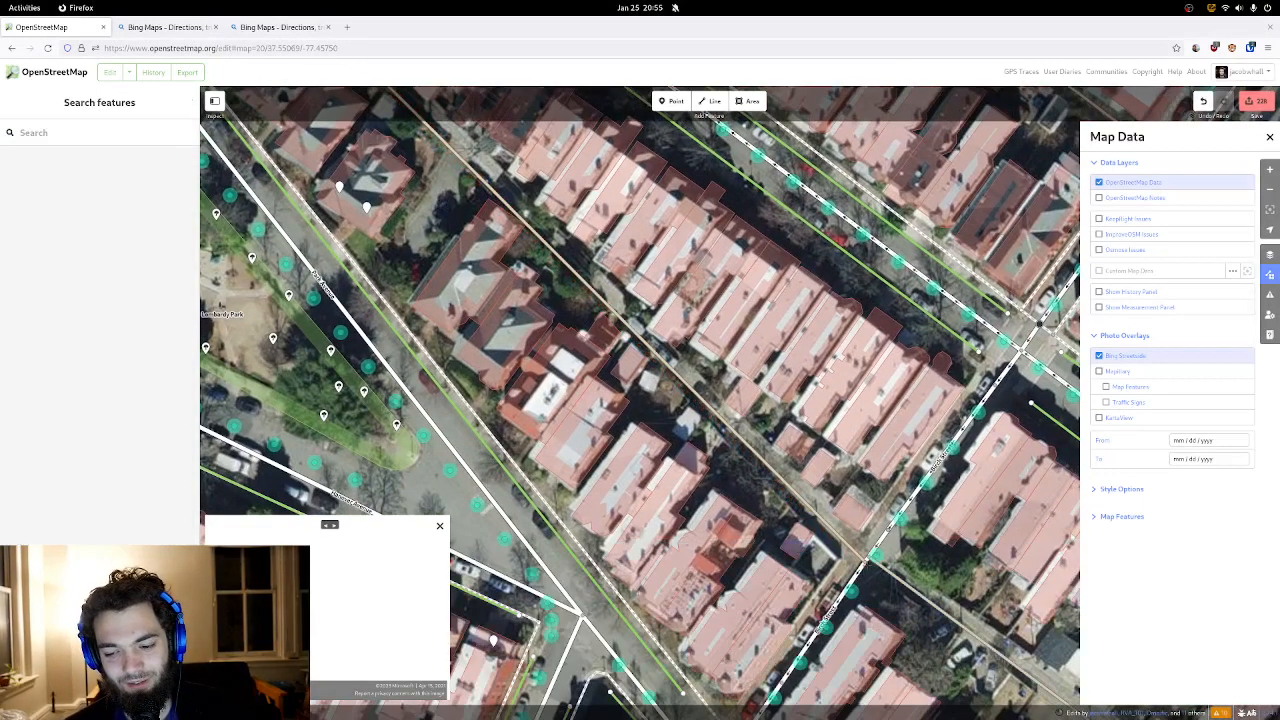
{"action": "key", "text": "ctrl+z"}
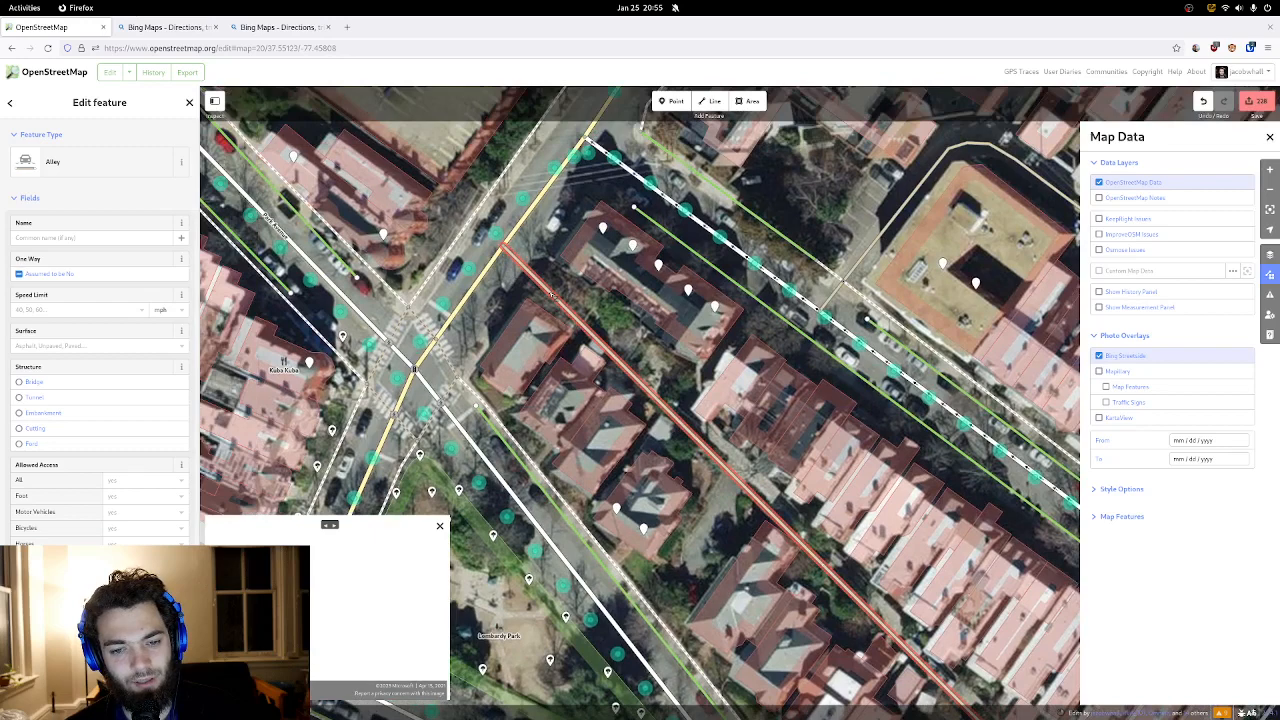
{"action": "key", "text": "Escape"}
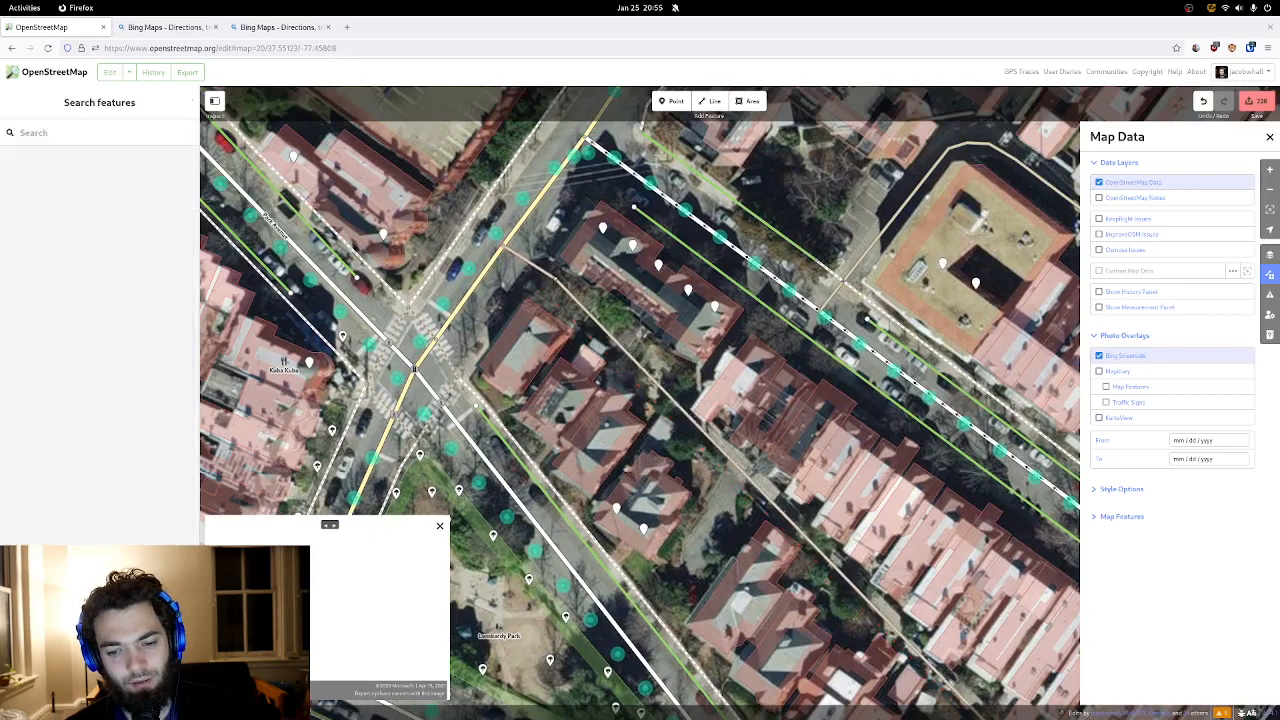
Step: Inspect the alley's end vertex and its junction with the street
{"action": "left_click", "coordinate": [546, 280]}
{"action": "left_click_drag", "start_coordinate": [508, 254], "coordinate": [618, 234]}
{"action": "left_click", "coordinate": [566, 298]}
{"action": "key", "text": "Escape"}
{"action": "left_click", "coordinate": [619, 233]}
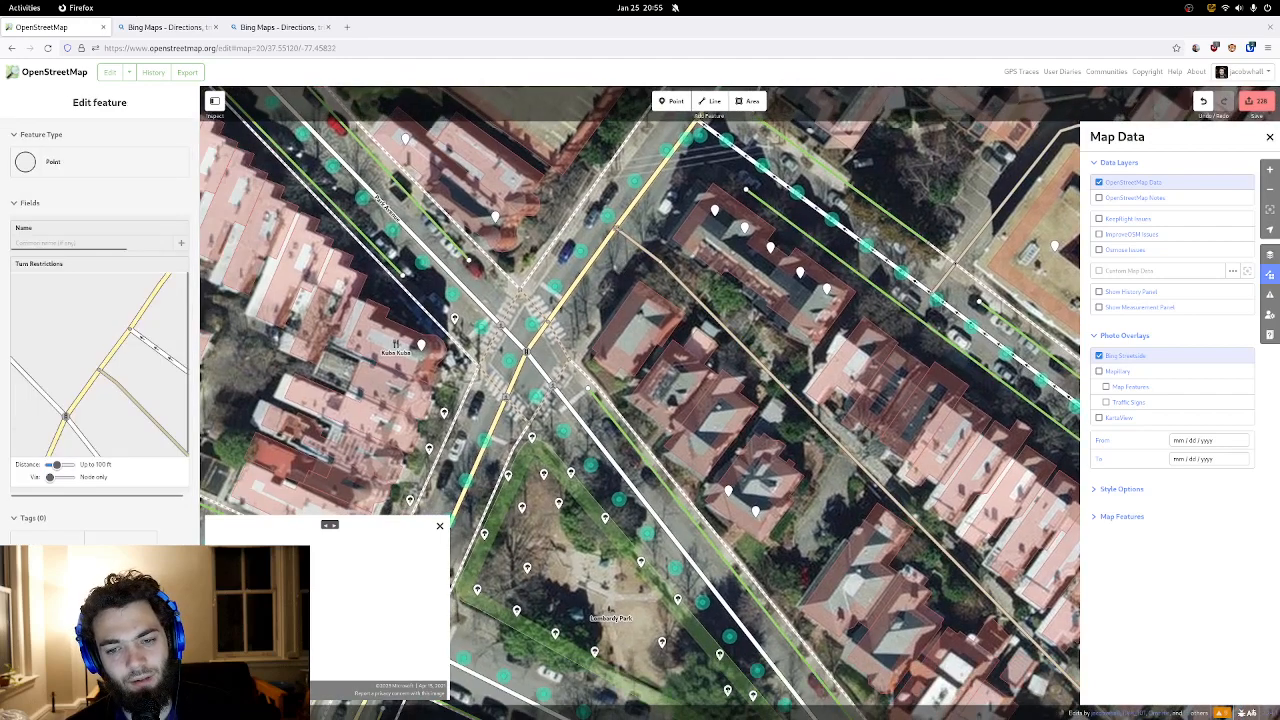
{"action": "key", "text": "Escape"}
{"action": "left_click", "coordinate": [617, 233]}
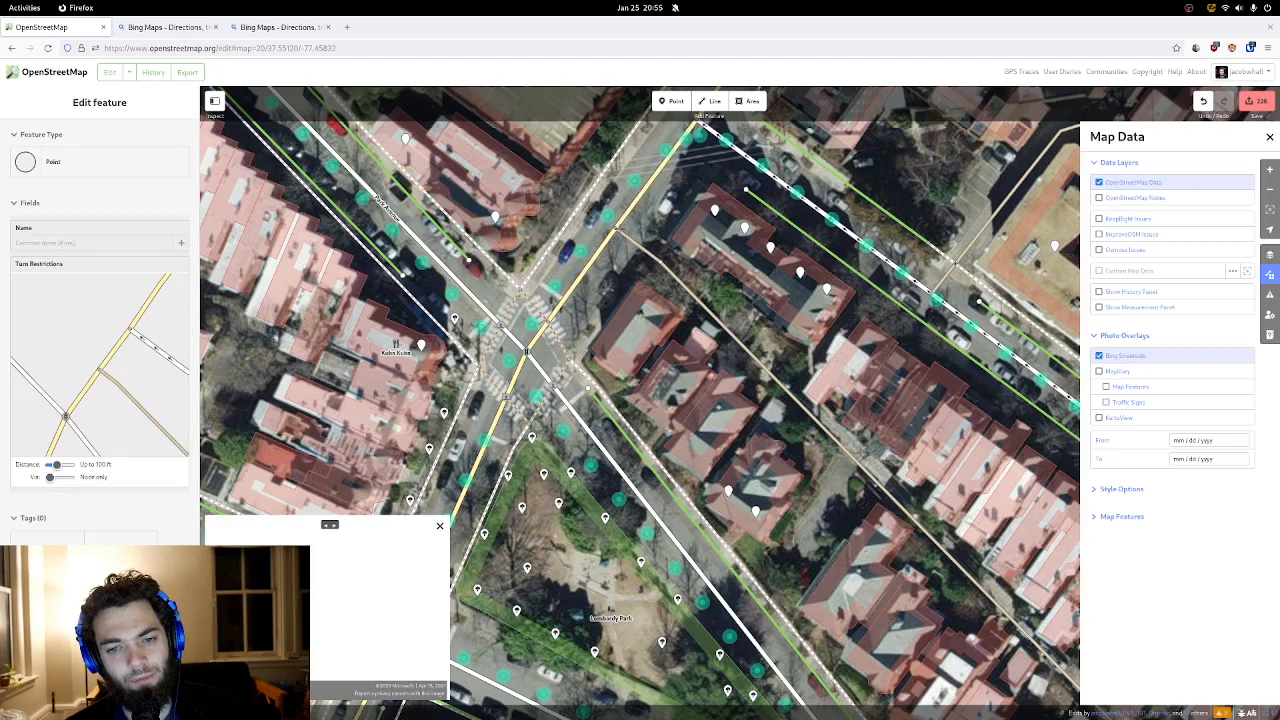
{"action": "left_click", "coordinate": [615, 268]}
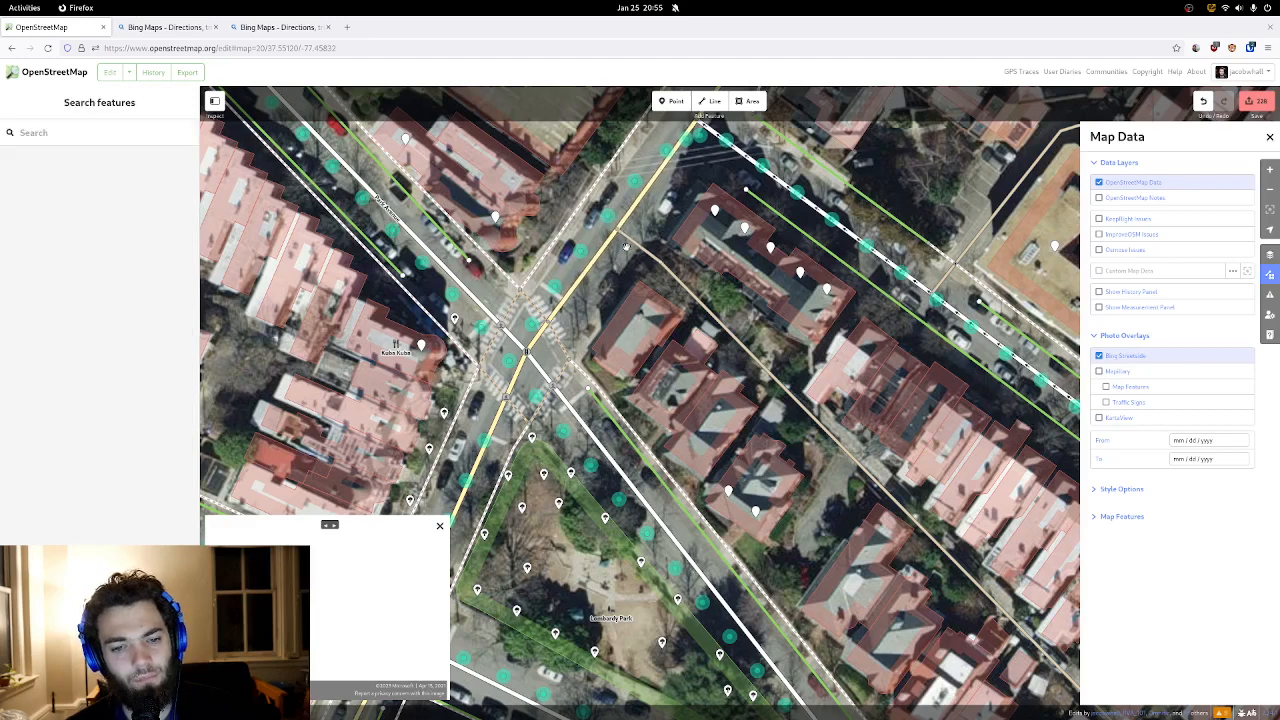
{"action": "left_click_drag", "start_coordinate": [626, 247], "coordinate": [658, 157]}
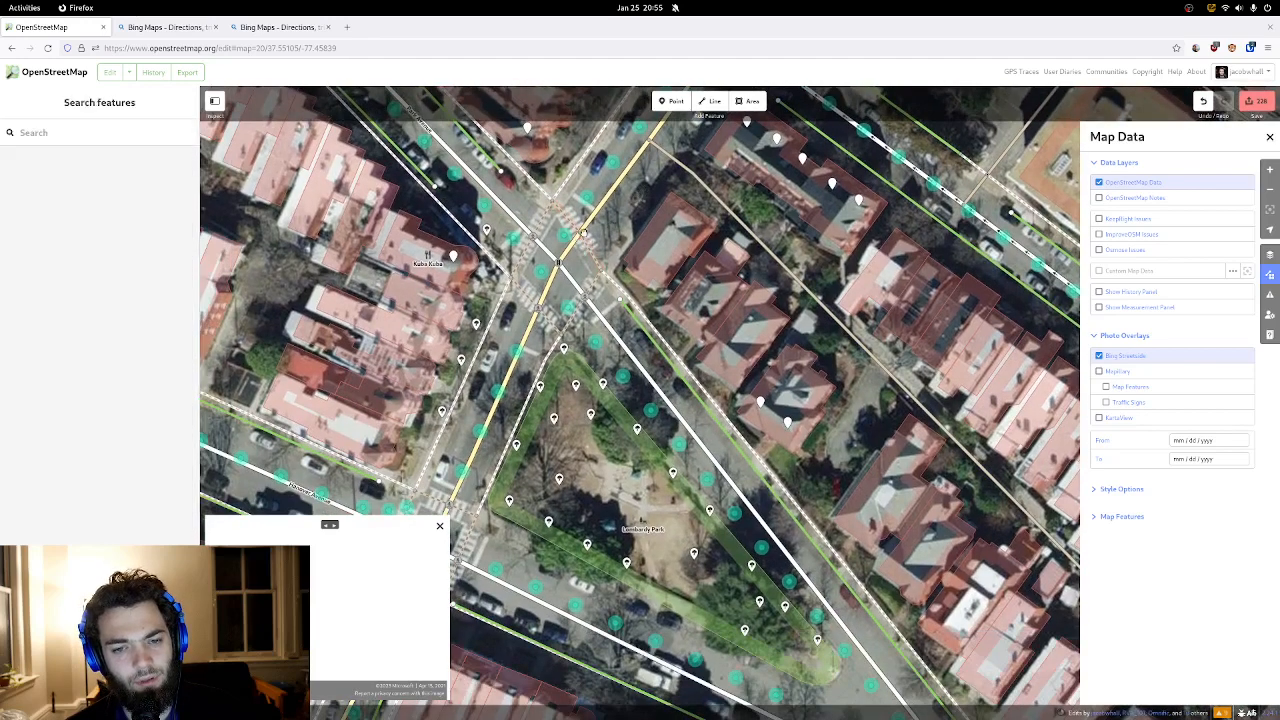
Step: Tag the crossing node north of Lombardy Park as a Marked Crosswalk
{"action": "left_click", "coordinate": [583, 238]}
{"action": "left_click", "coordinate": [82, 163]}
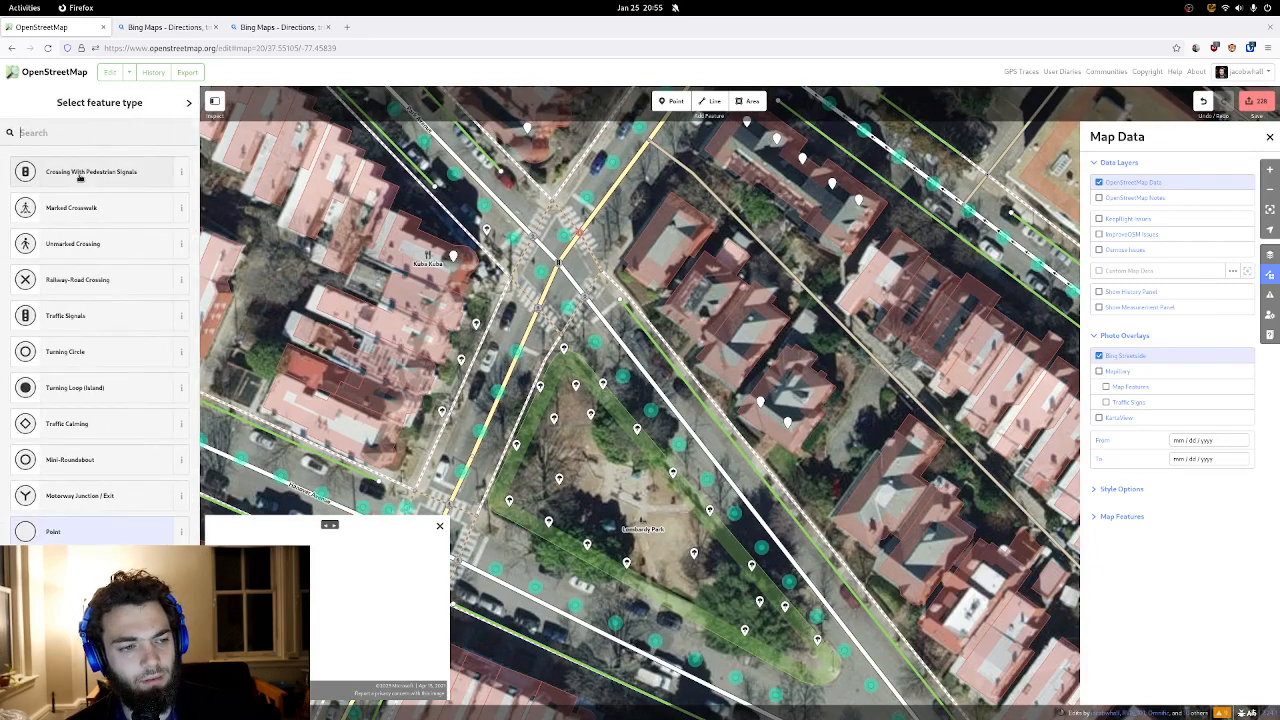
{"action": "left_click", "coordinate": [88, 205]}
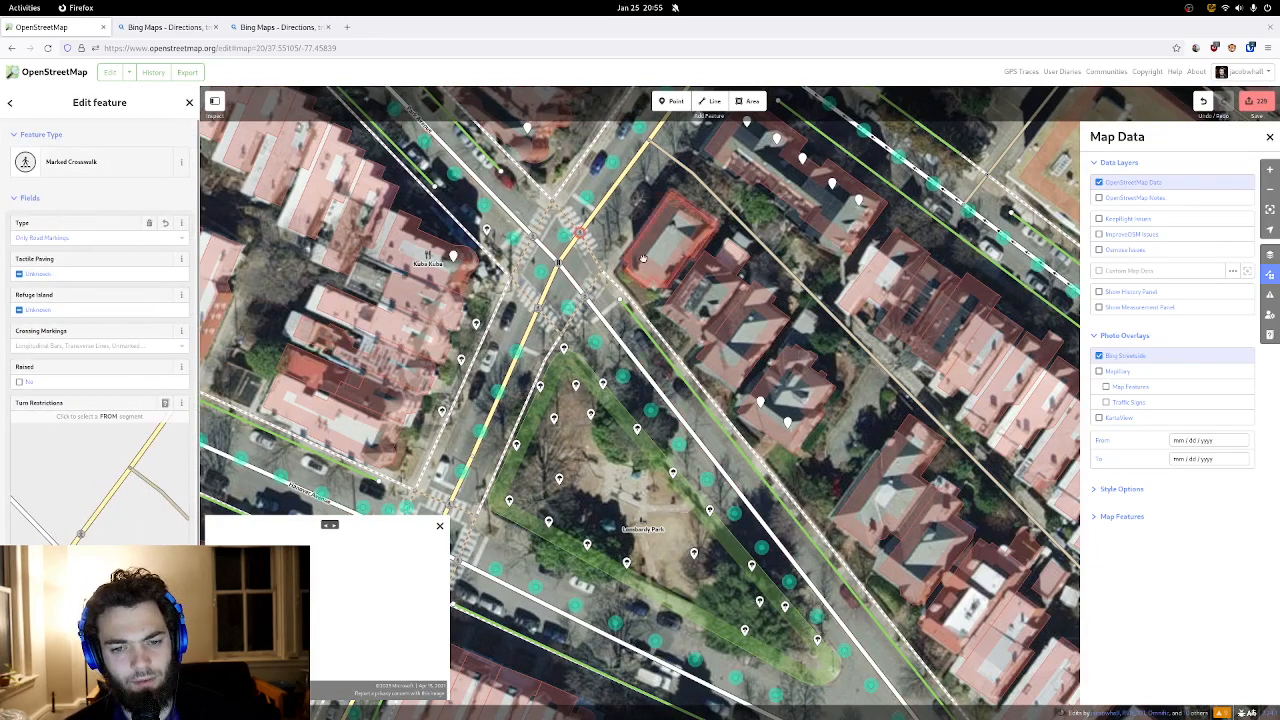
{"action": "left_click", "coordinate": [585, 239]}
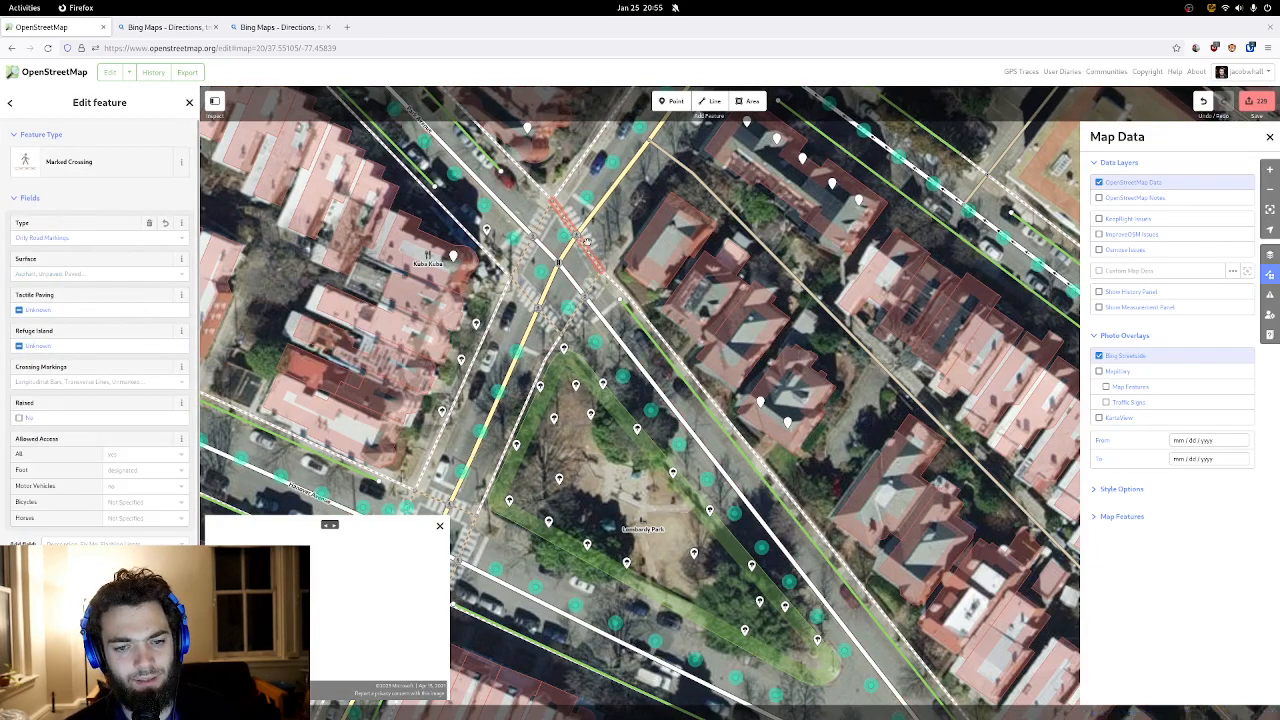
{"action": "key", "text": "Escape"}
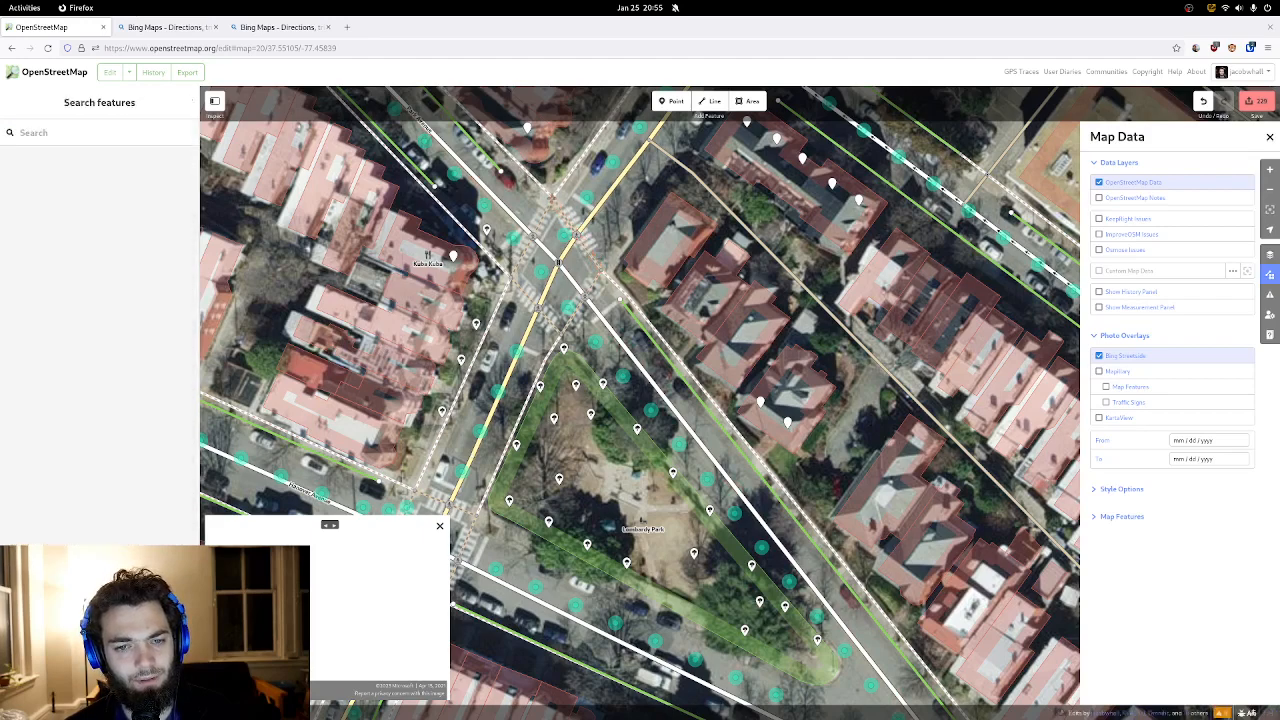
Step: Check the adjoining crossing way by selecting it several times
{"action": "left_click", "coordinate": [580, 240]}
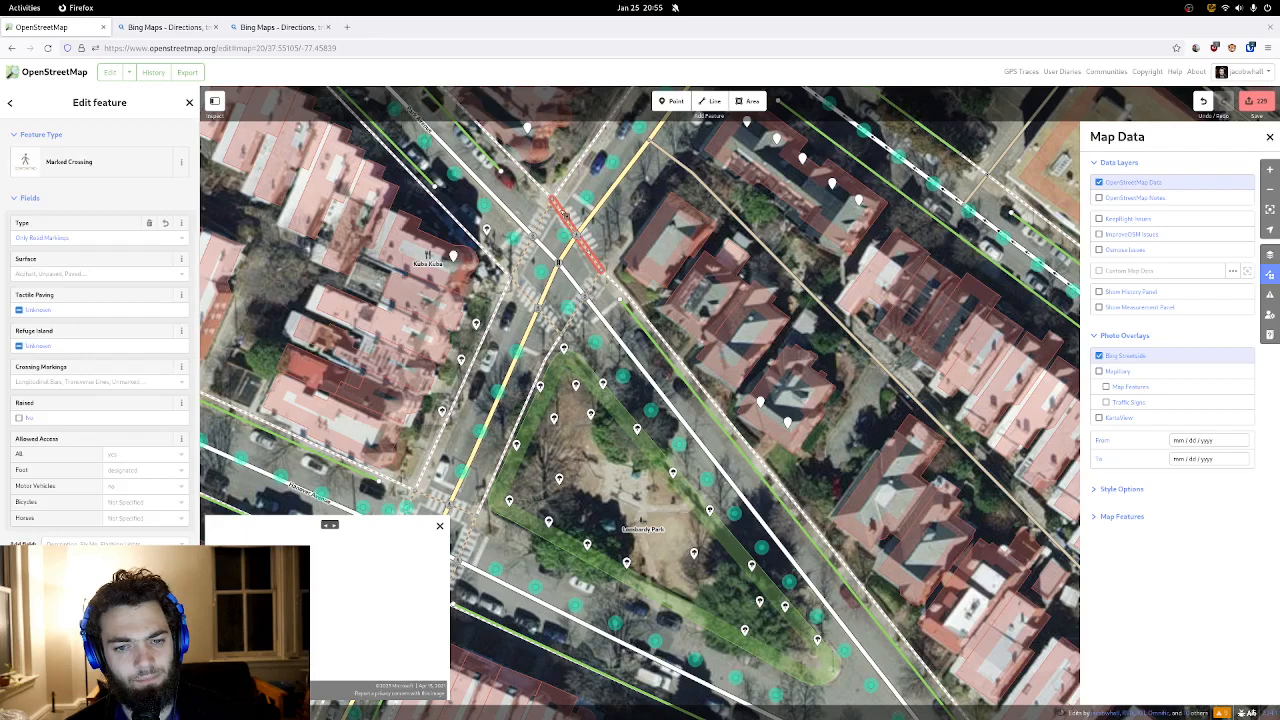
{"action": "key", "text": "Escape"}
{"action": "left_click", "coordinate": [578, 236]}
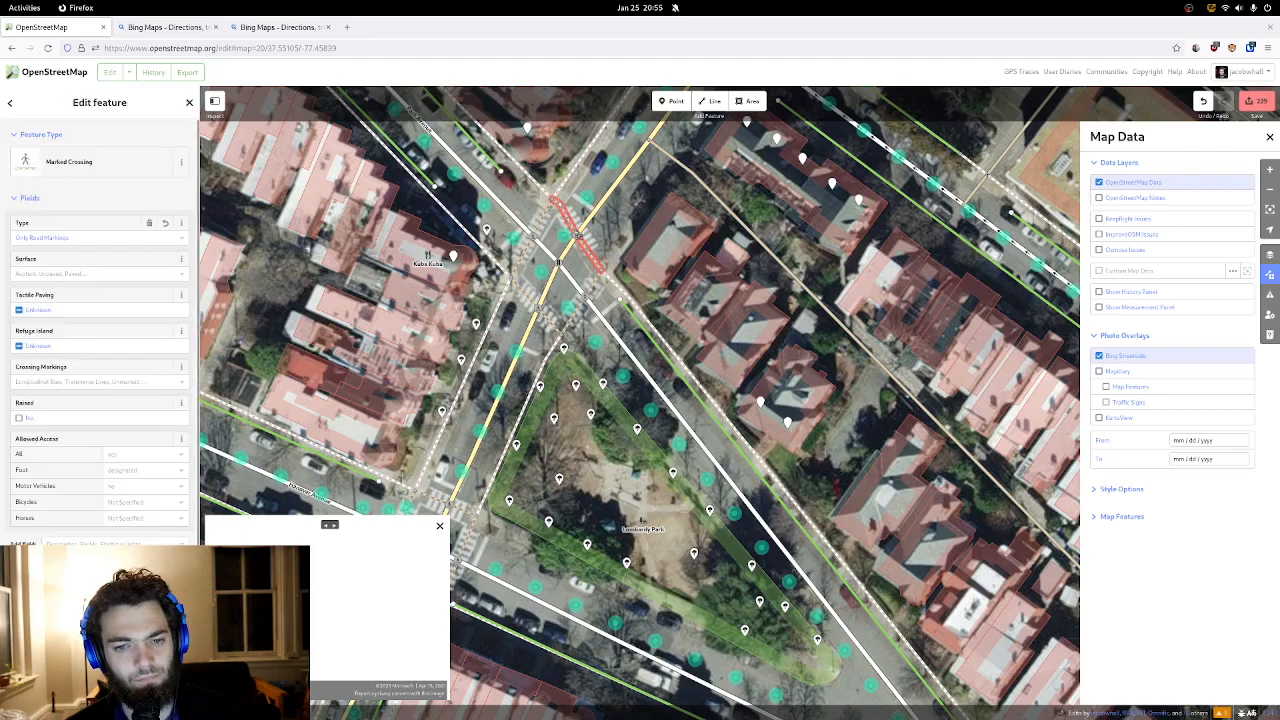
{"action": "key", "text": "Escape"}
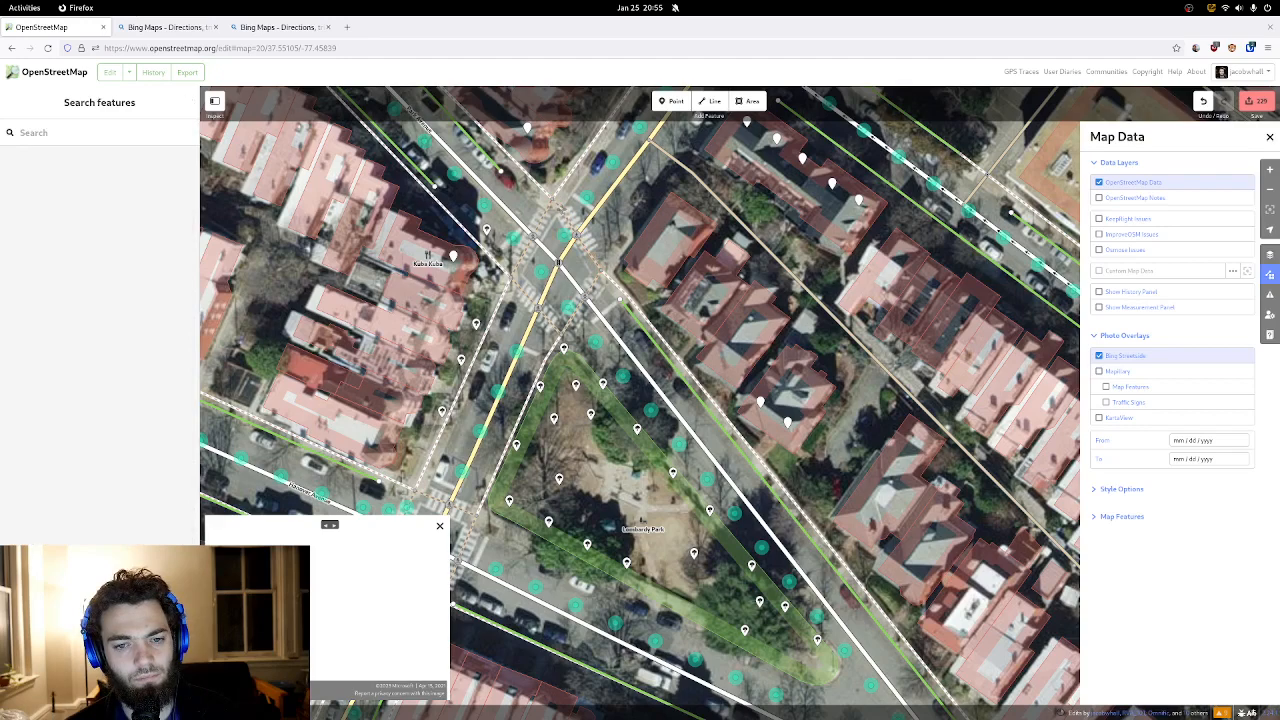
{"action": "left_click", "coordinate": [594, 245]}
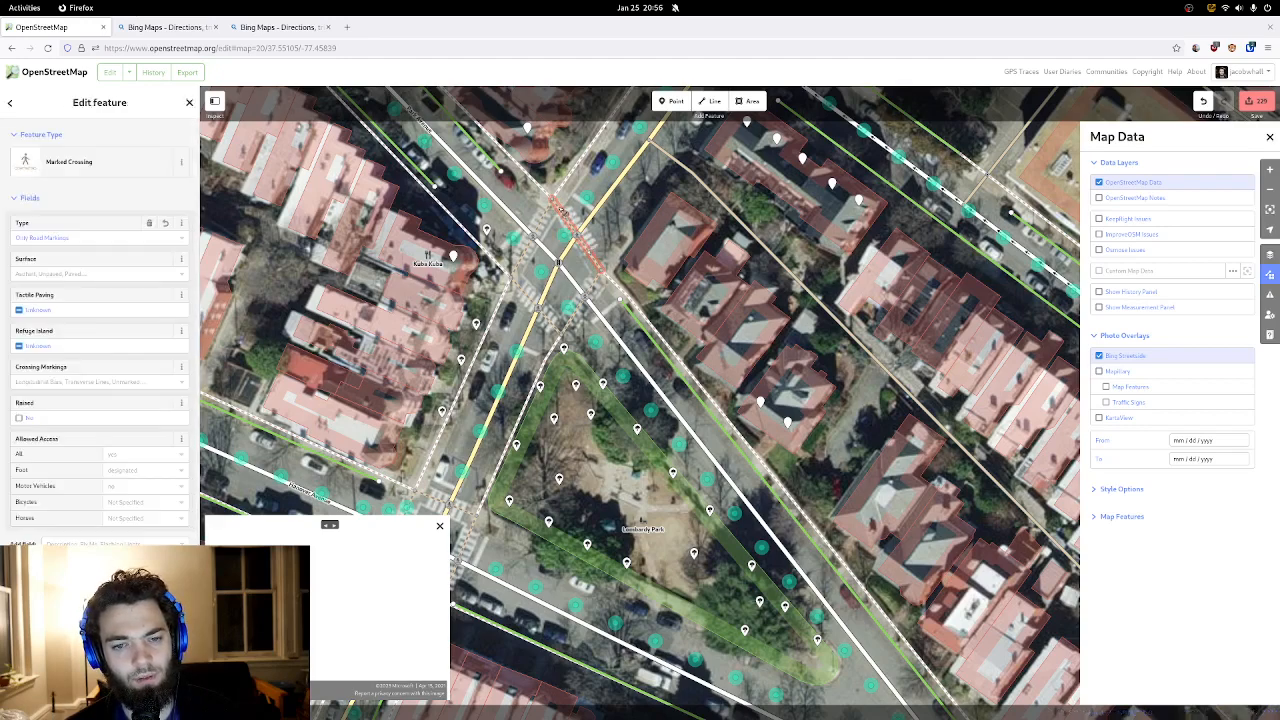
{"action": "key", "text": "Escape"}
{"action": "left_click", "coordinate": [580, 236]}
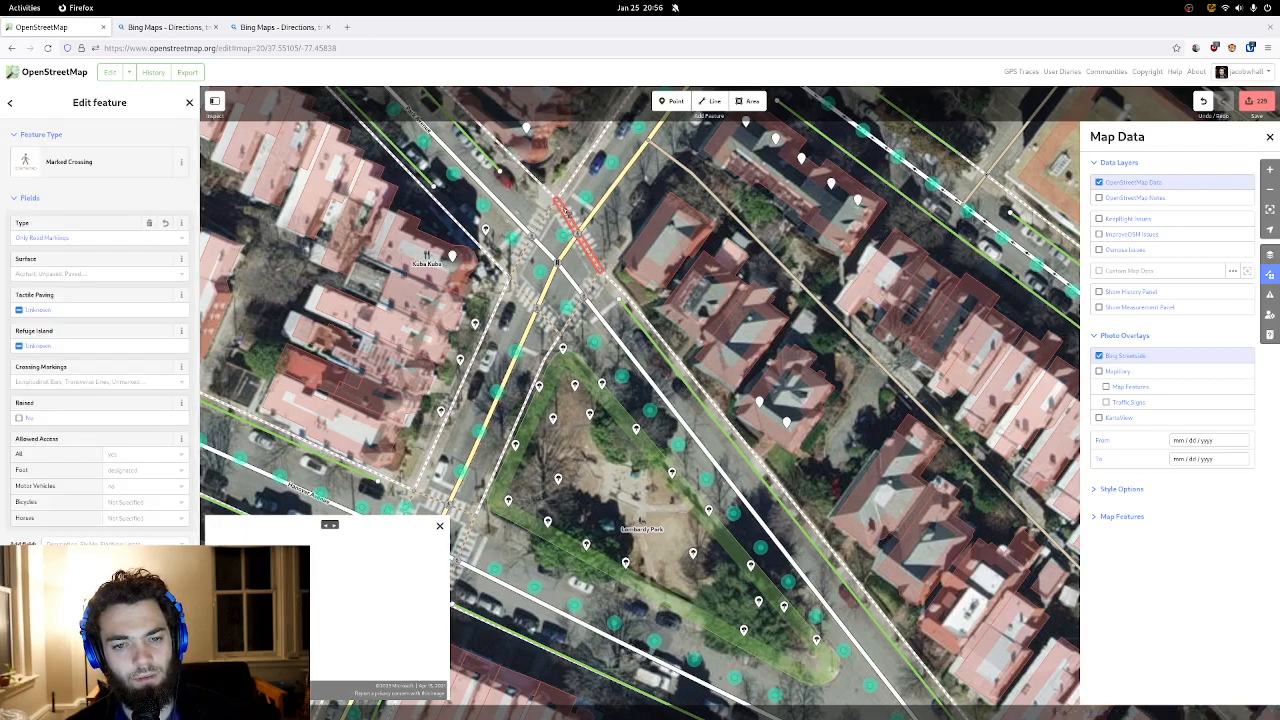
{"action": "key", "text": "Escape"}
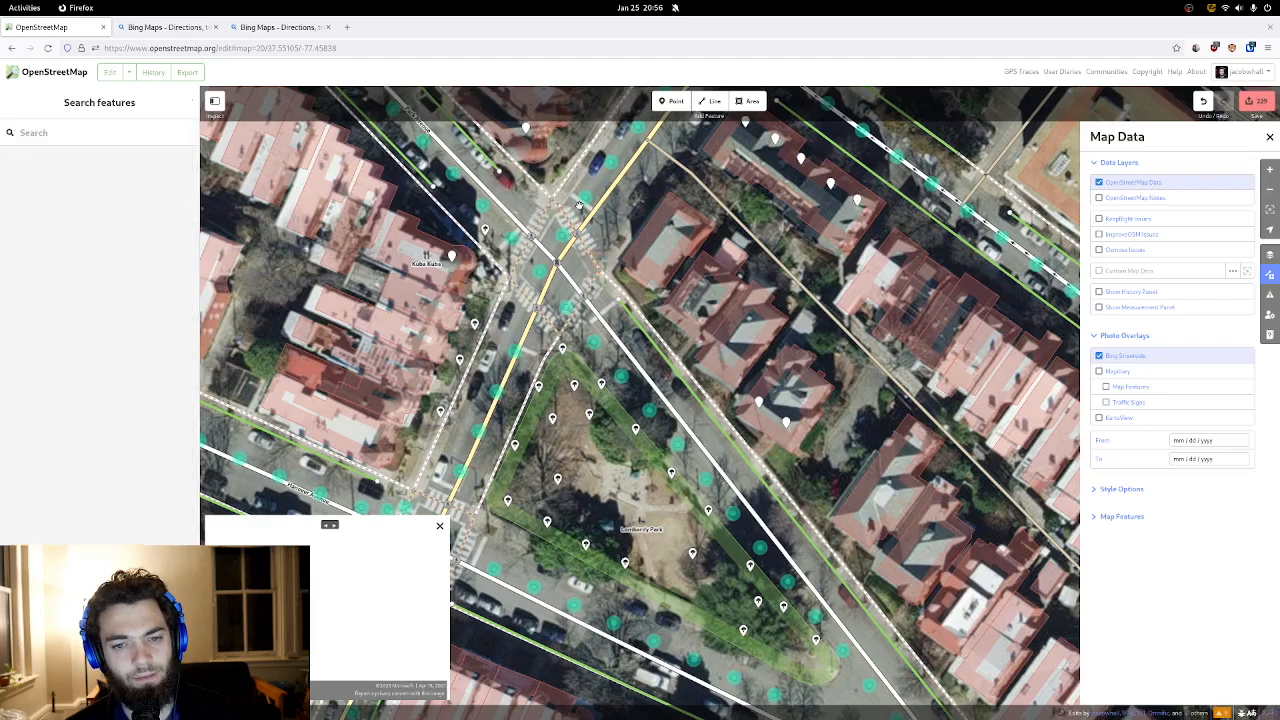
Step: Check the sidewalk west of the avenue and close the Streetside photo viewer
{"action": "scroll", "coordinate": [553, 190], "scroll_direction": "down", "scroll_amount": 2}
{"action": "scroll", "coordinate": [553, 190], "scroll_direction": "right", "scroll_amount": 2}
{"action": "scroll", "coordinate": [575, 208], "scroll_direction": "up", "scroll_amount": 2}
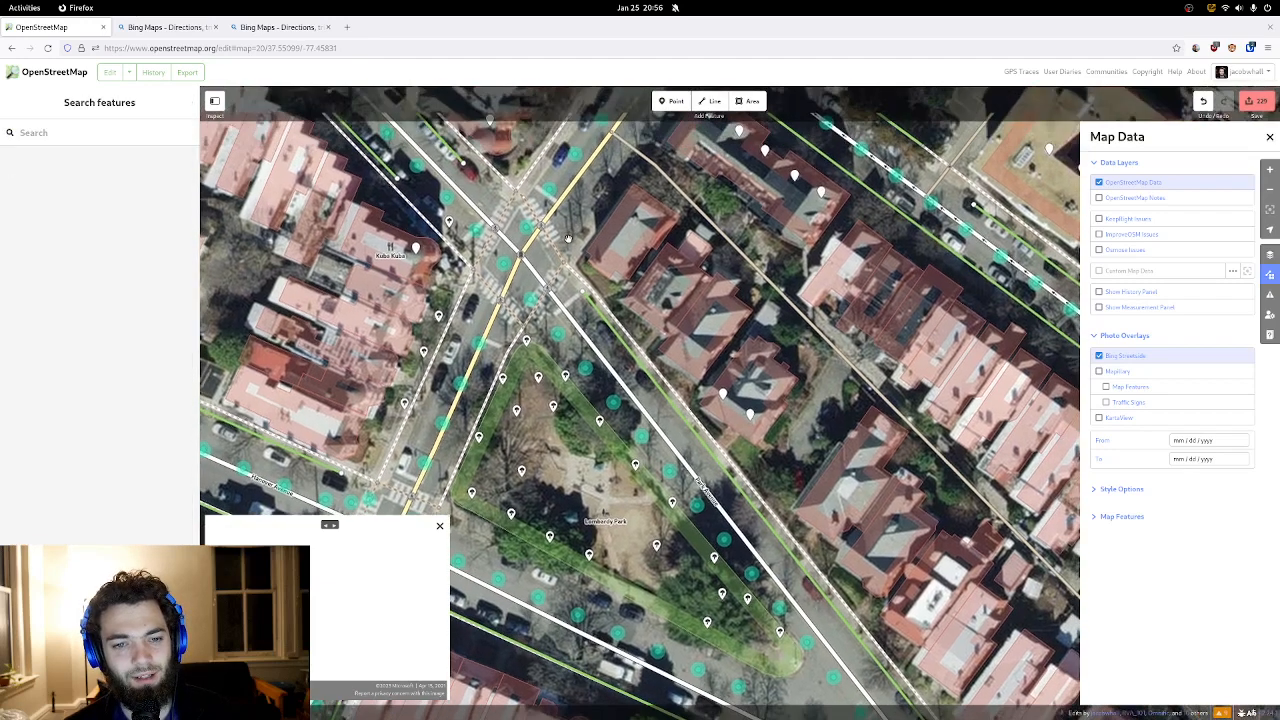
{"action": "scroll", "coordinate": [430, 410], "scroll_direction": "left", "scroll_amount": 2}
{"action": "left_click", "coordinate": [413, 440]}
{"action": "key", "text": "Escape"}
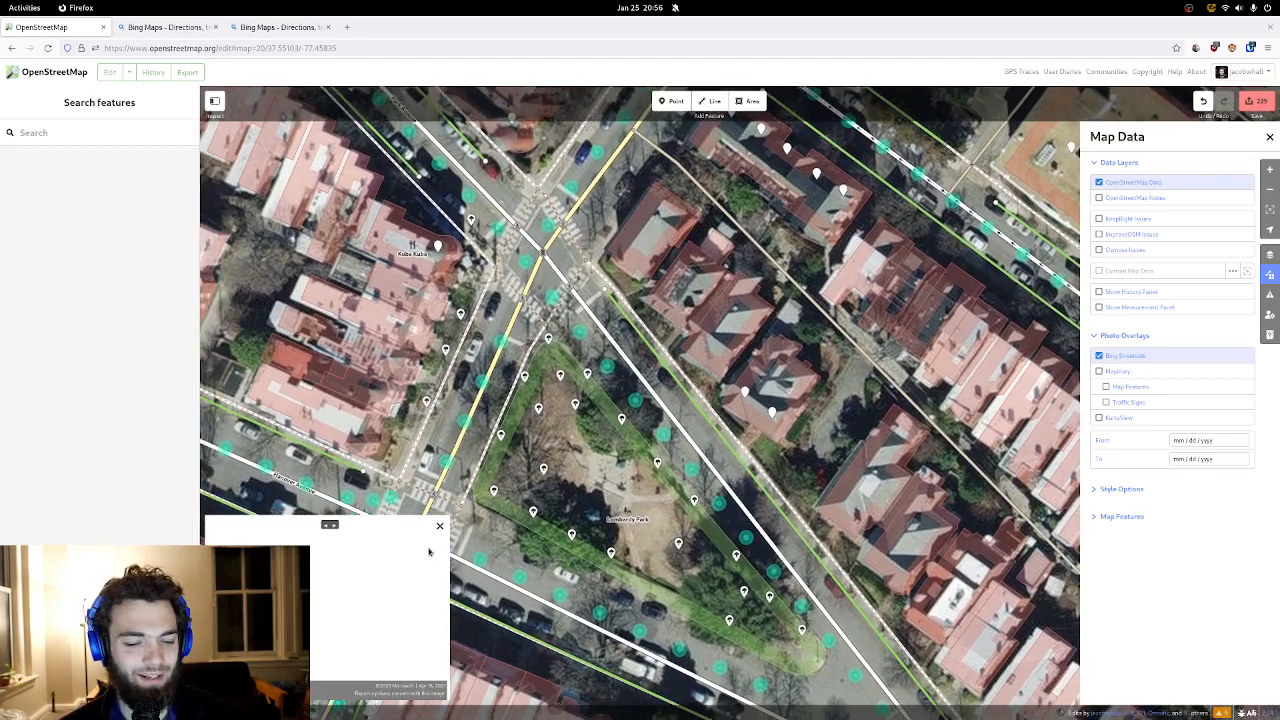
{"action": "left_click", "coordinate": [439, 527]}
Step: Pan to the blocks south of the park around Lombardy Market
{"action": "scroll", "coordinate": [530, 541], "scroll_direction": "down", "scroll_amount": 3}
{"action": "scroll", "coordinate": [530, 541], "scroll_direction": "right", "scroll_amount": 2}
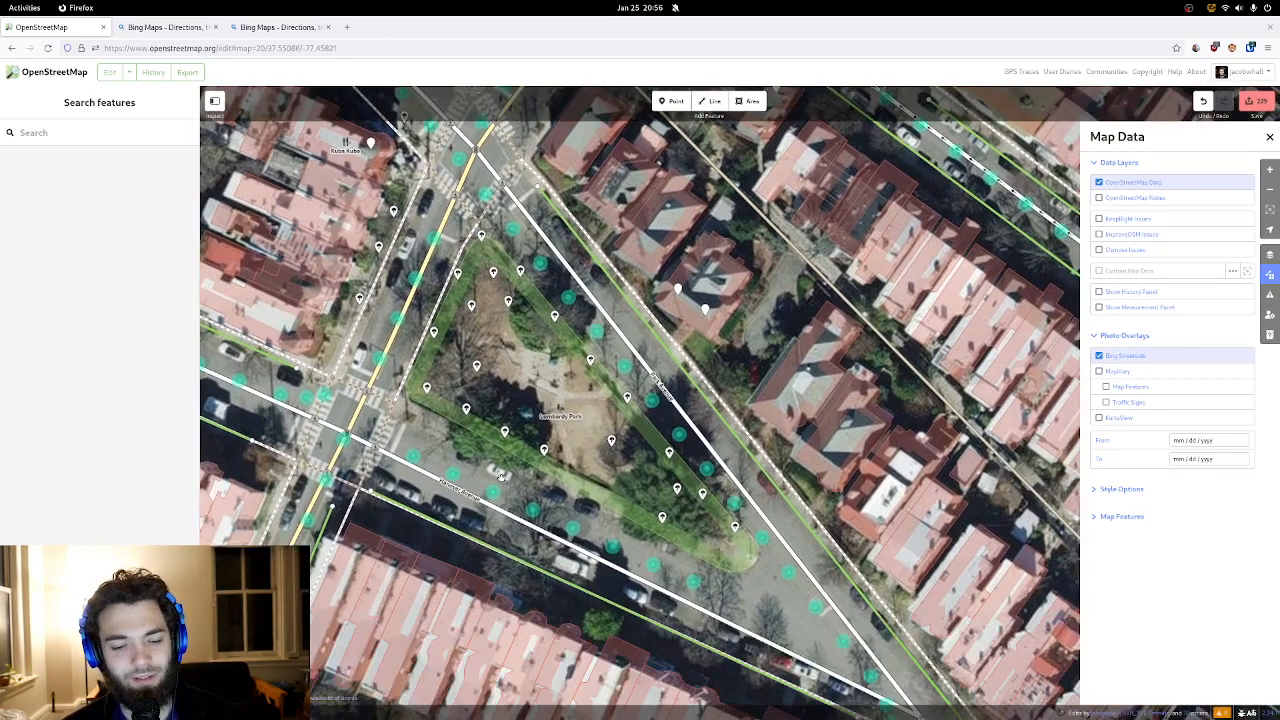
{"action": "left_click_drag", "start_coordinate": [480, 467], "coordinate": [656, 311]}
{"action": "left_click_drag", "start_coordinate": [547, 479], "coordinate": [559, 245]}
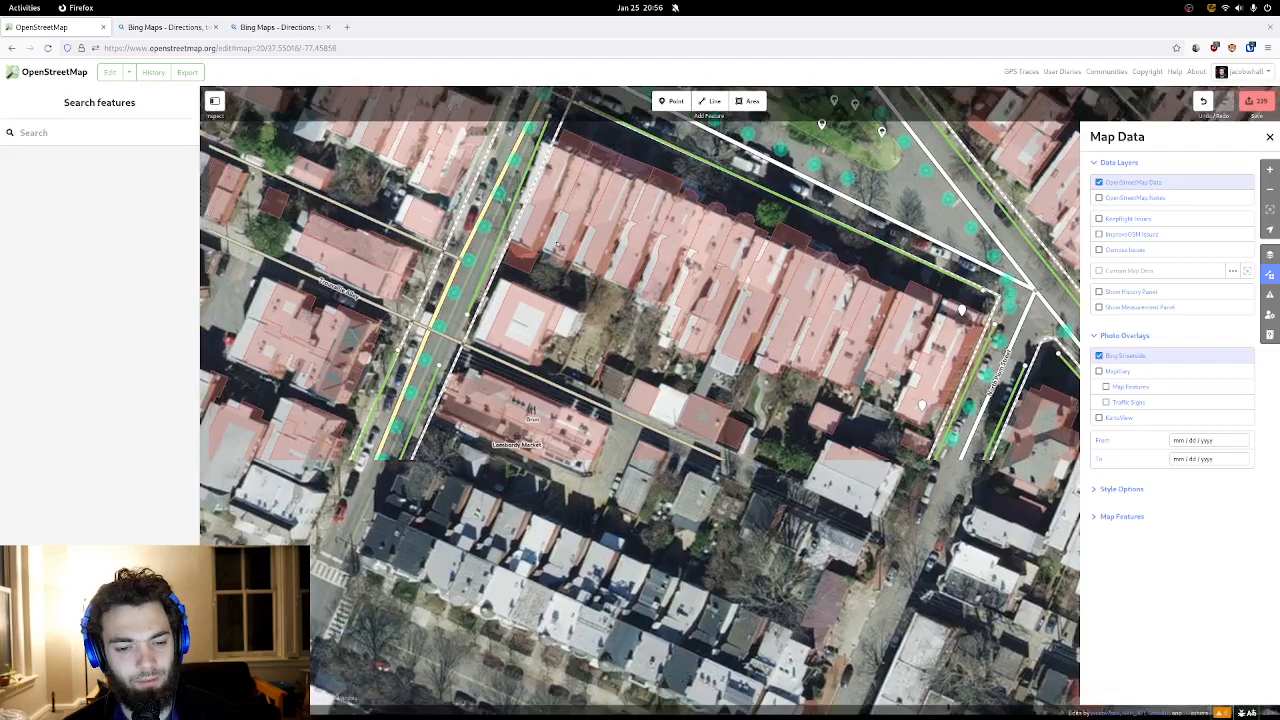
{"action": "left_click_drag", "start_coordinate": [465, 261], "coordinate": [507, 346]}
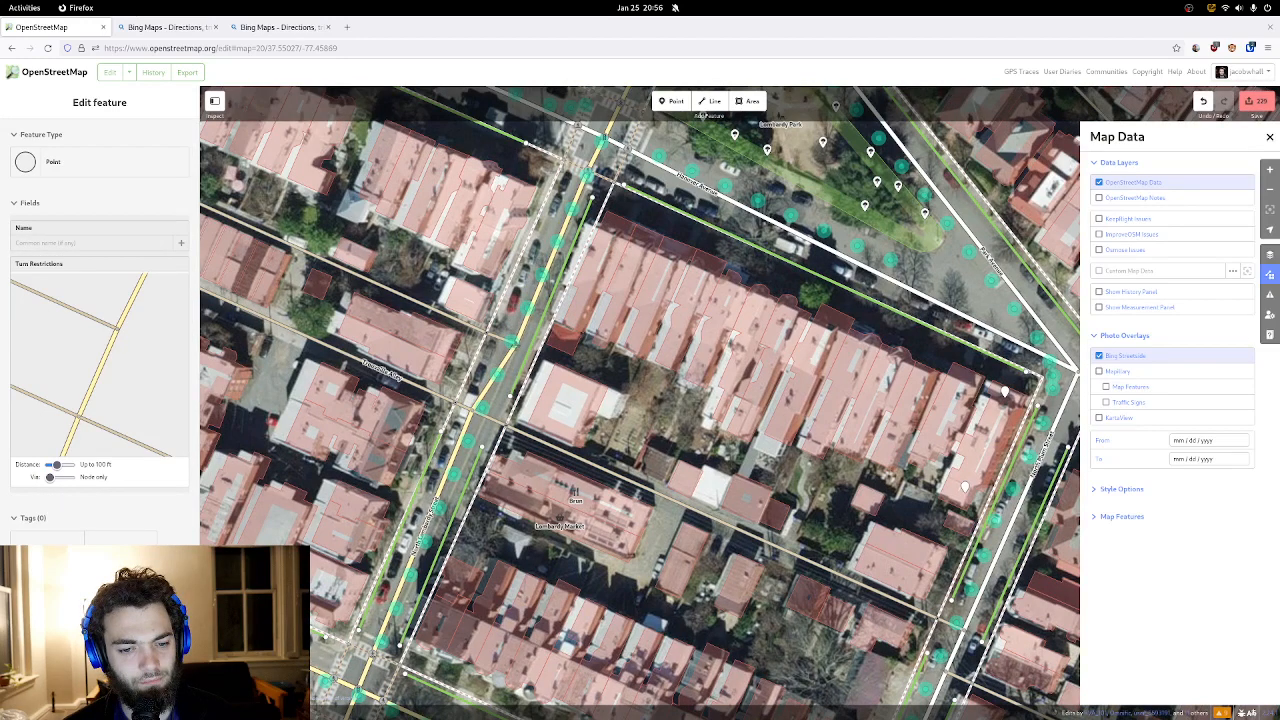
{"action": "left_click_drag", "start_coordinate": [517, 365], "coordinate": [571, 243]}
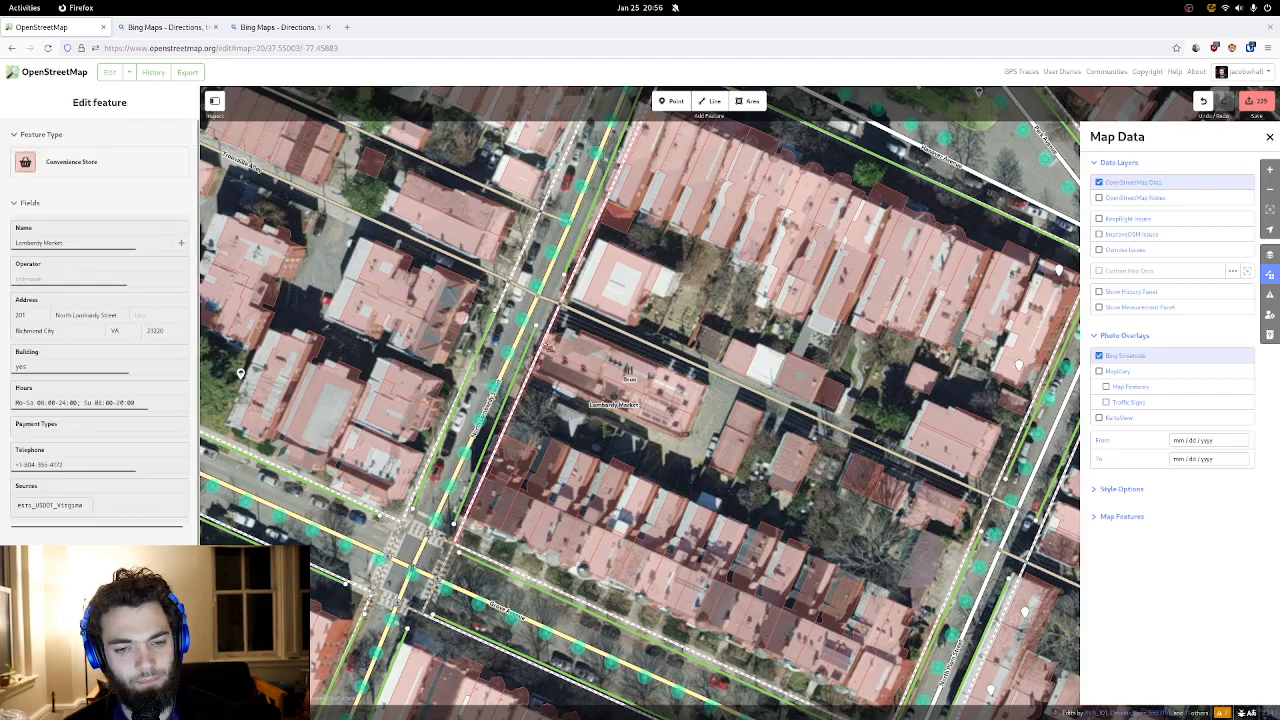
Step: Select a street vertex near Lombardy Market, undo the last change, and open the upload panel
{"action": "left_click", "coordinate": [540, 300]}
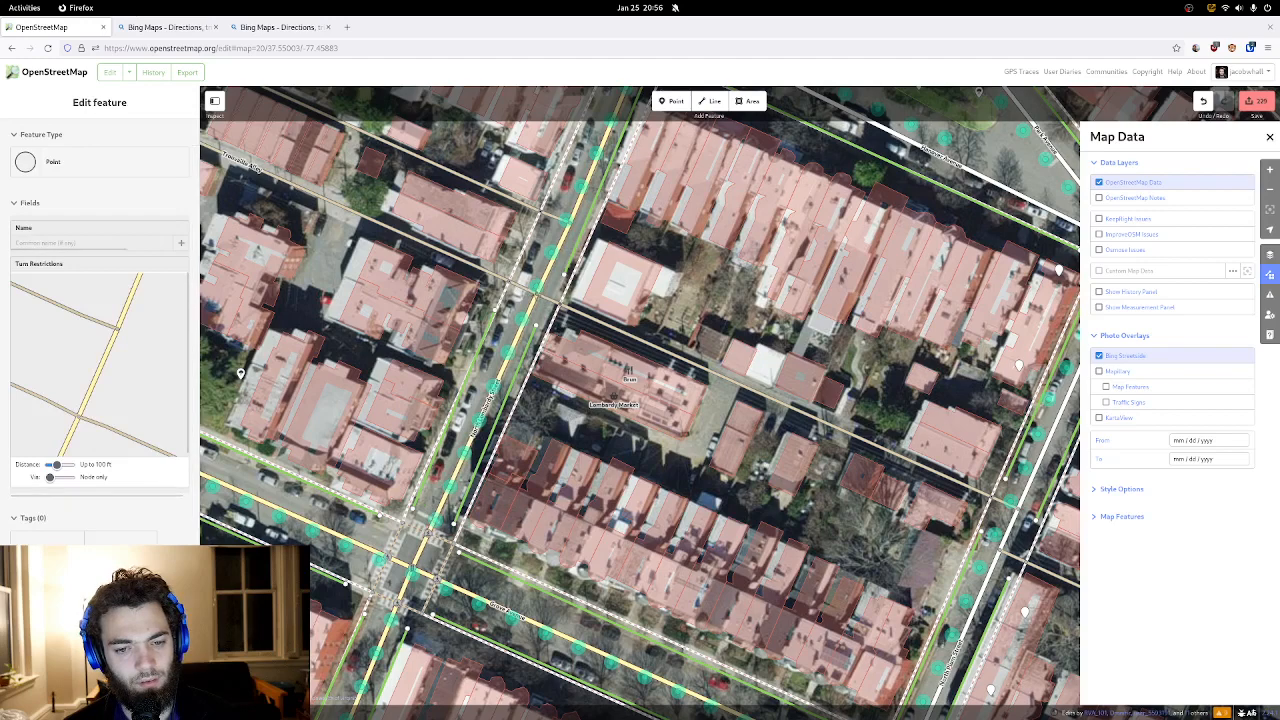
{"action": "left_click_drag", "start_coordinate": [572, 224], "coordinate": [527, 309]}
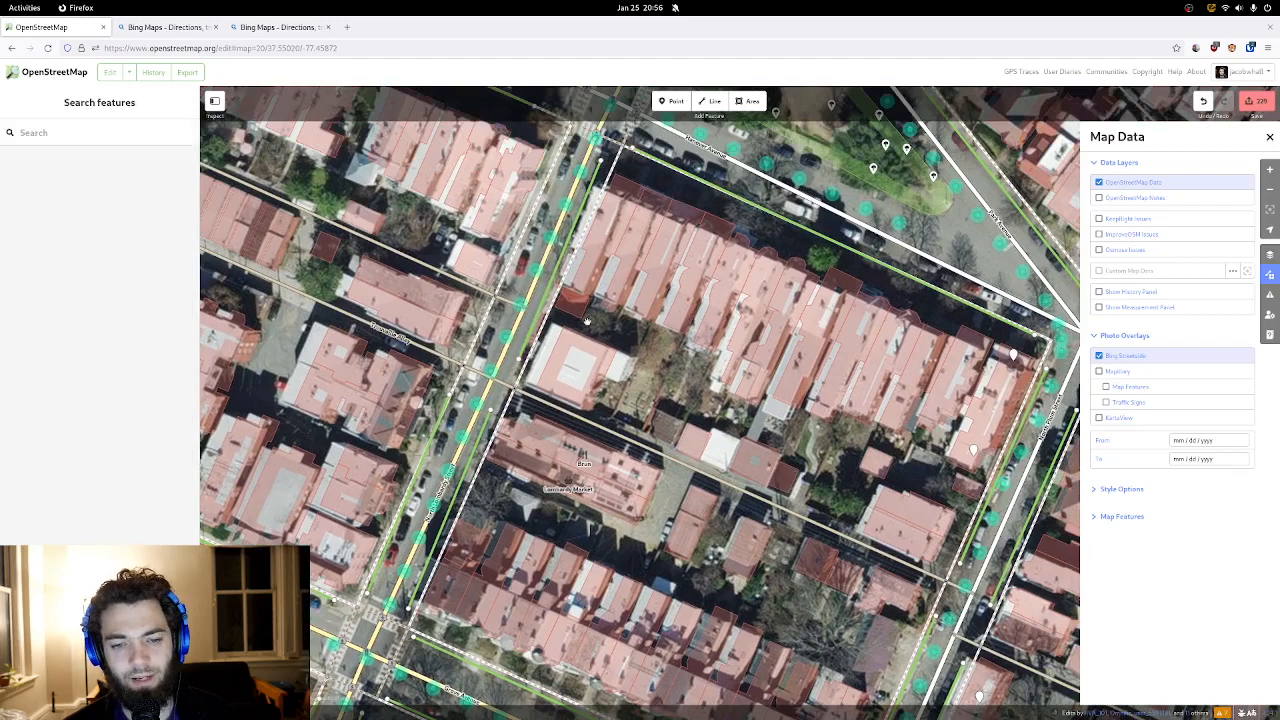
{"action": "key", "text": "ctrl+z"}
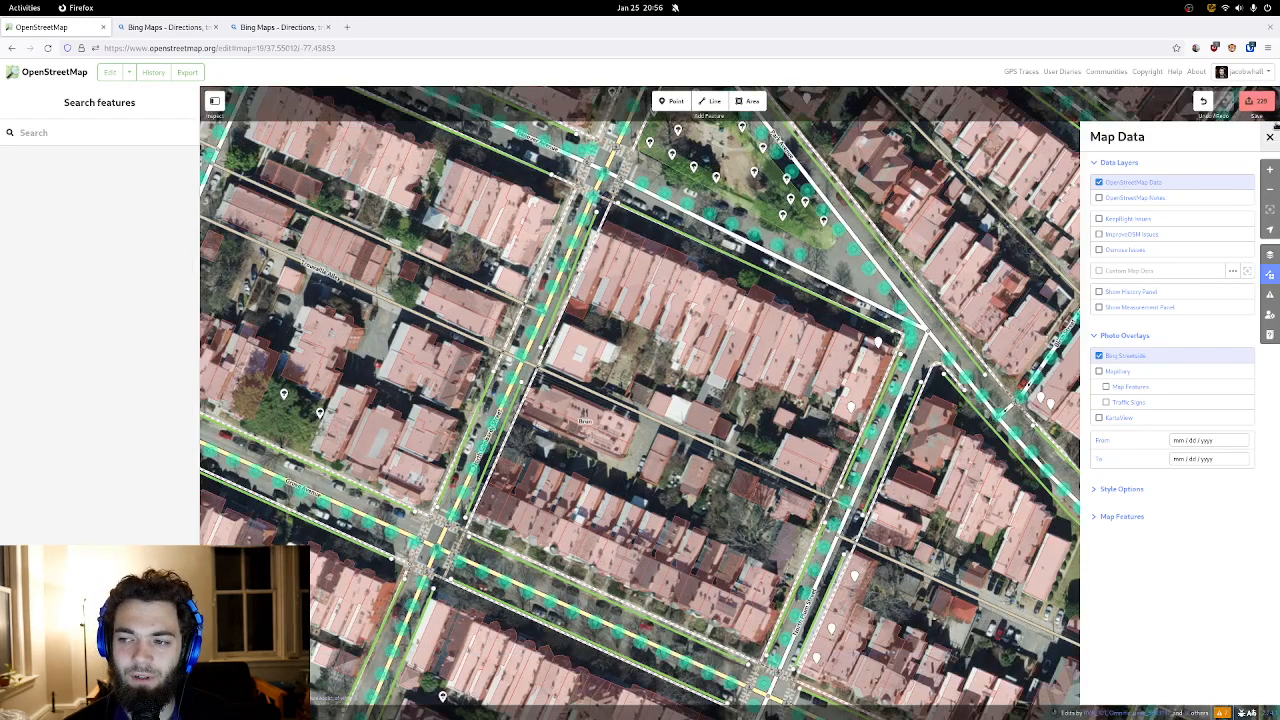
{"action": "left_click", "coordinate": [1262, 100]}
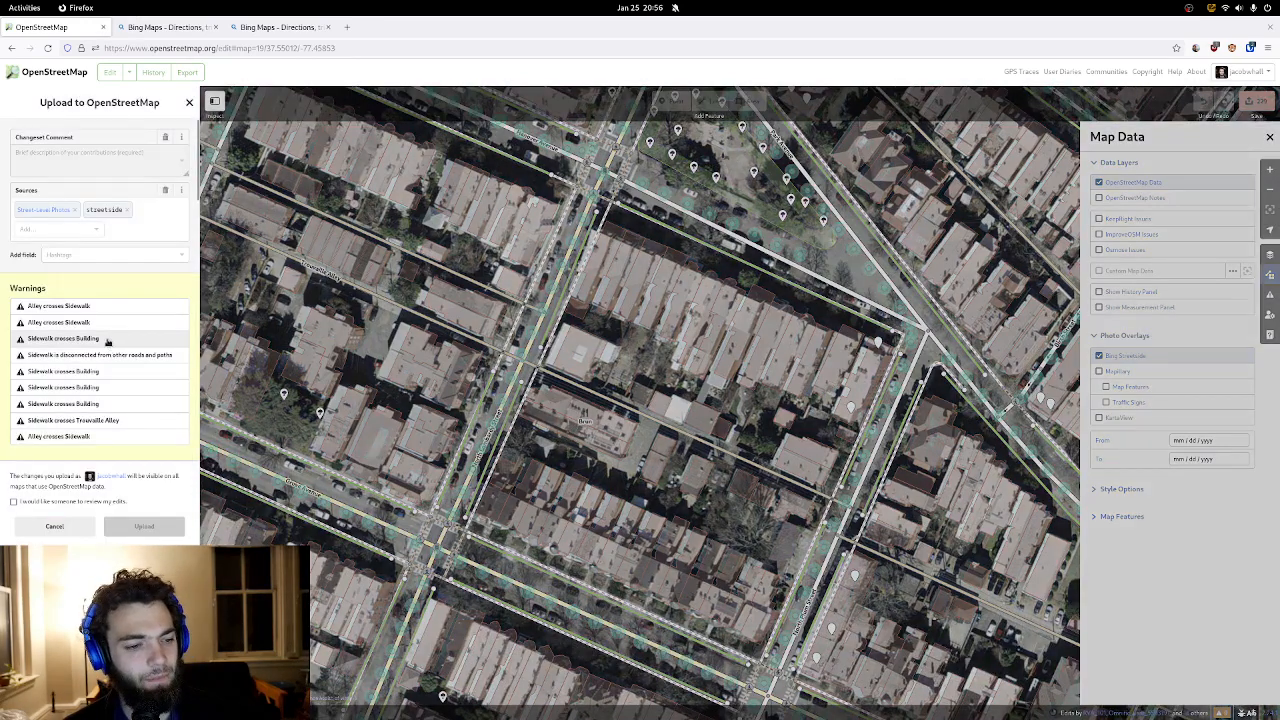
Step: From a 'Sidewalk crosses Building' warning, select the small building and turn on Bing Streetside photos
{"action": "left_click", "coordinate": [118, 380]}
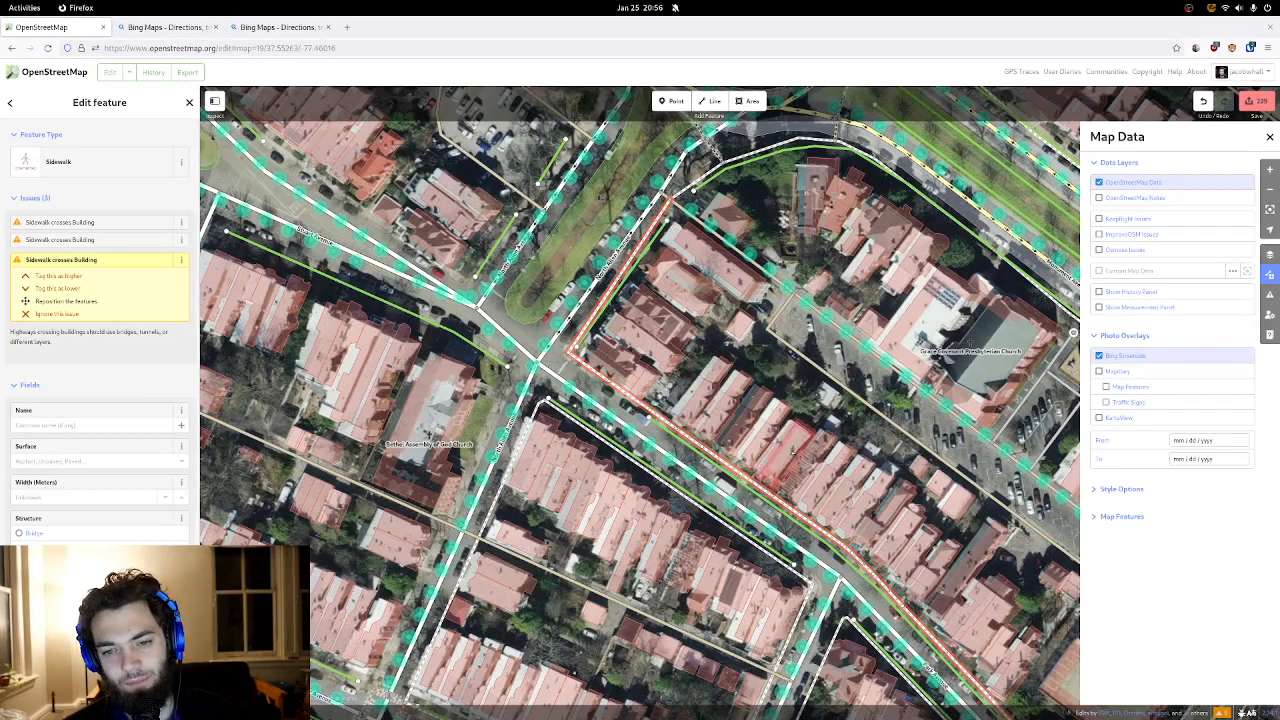
{"action": "scroll", "coordinate": [651, 420], "scroll_direction": "up", "scroll_amount": 5}
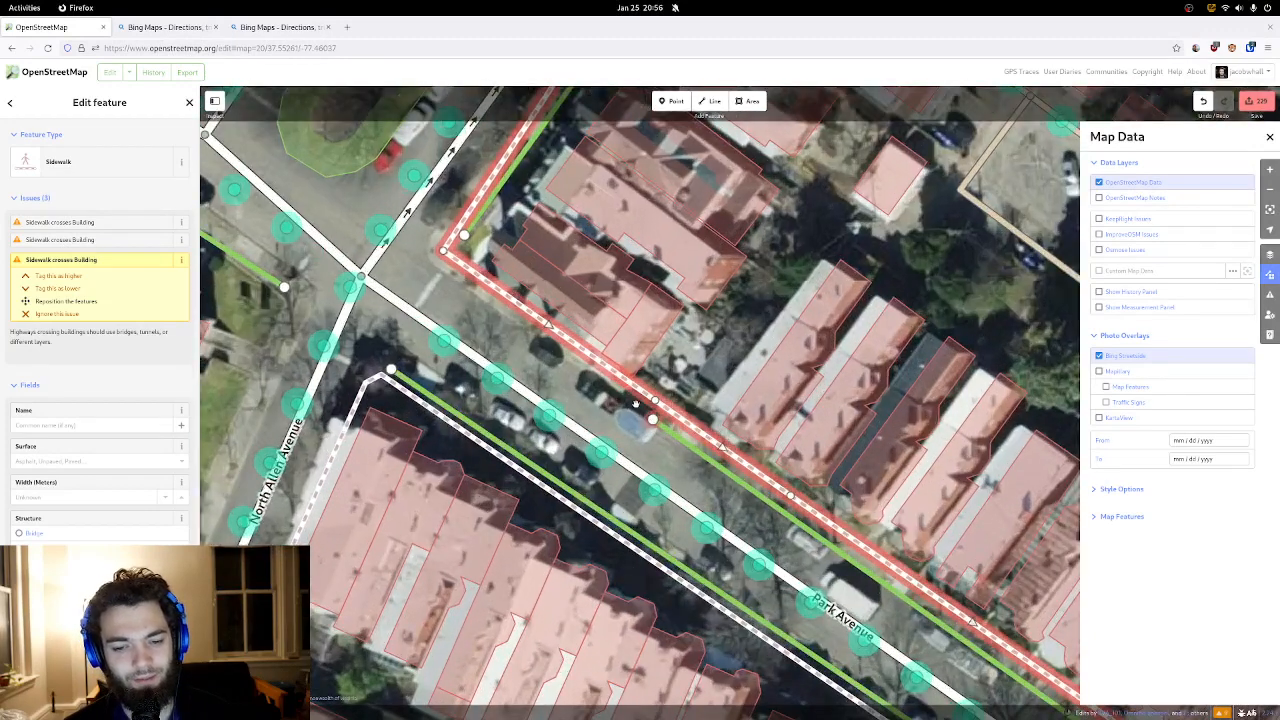
{"action": "left_click", "coordinate": [640, 357]}
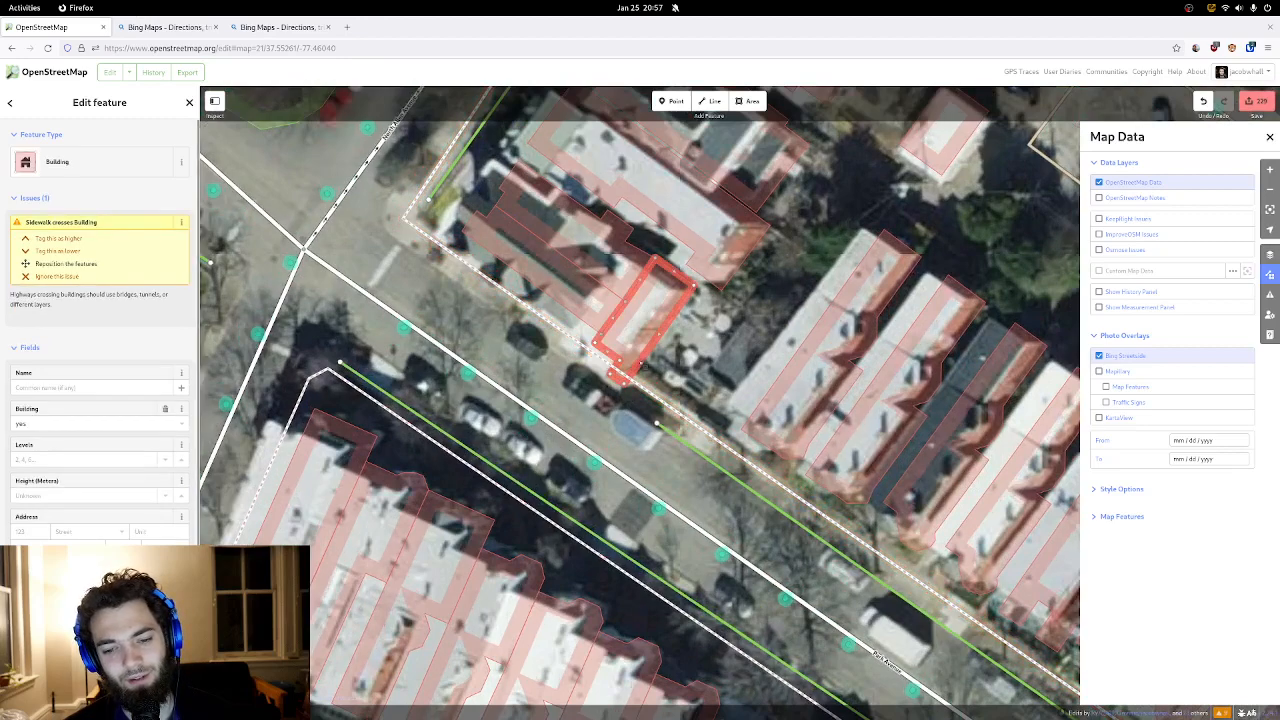
{"action": "left_click", "coordinate": [595, 467]}
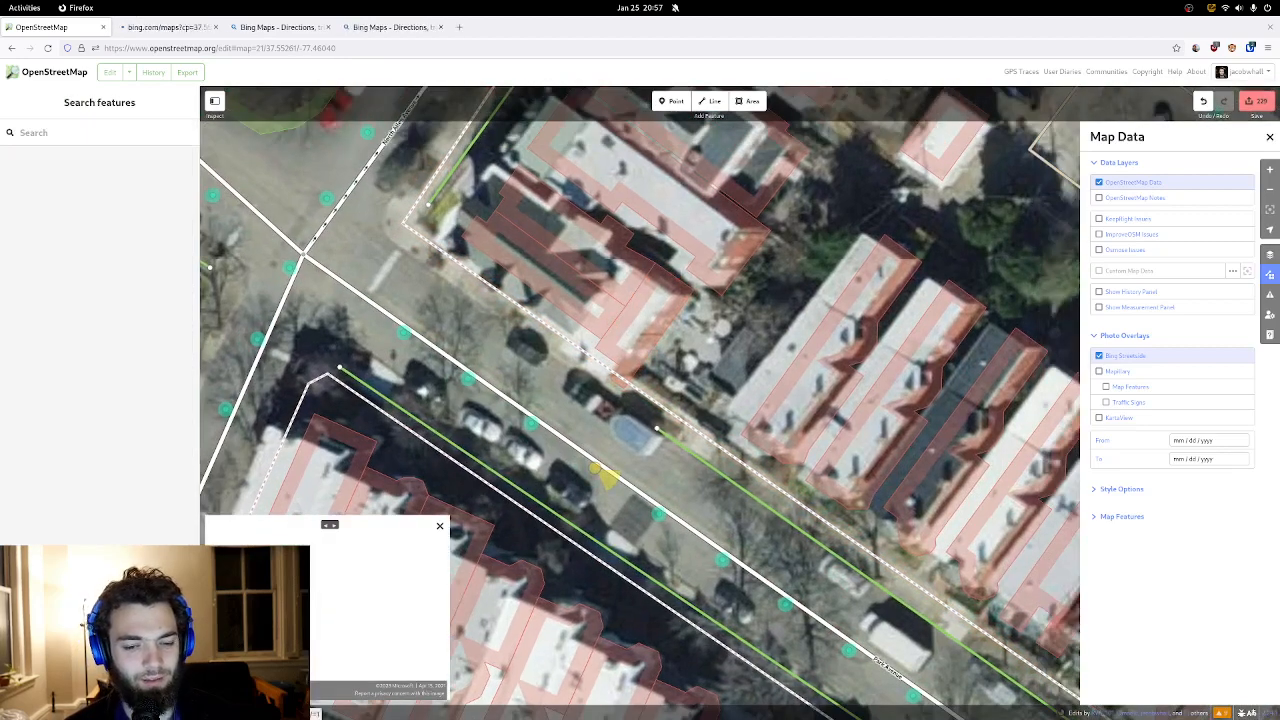
Step: Step down Park Avenue in the Bing Streetside view and turn the panorama around
{"action": "left_click", "coordinate": [198, 28]}
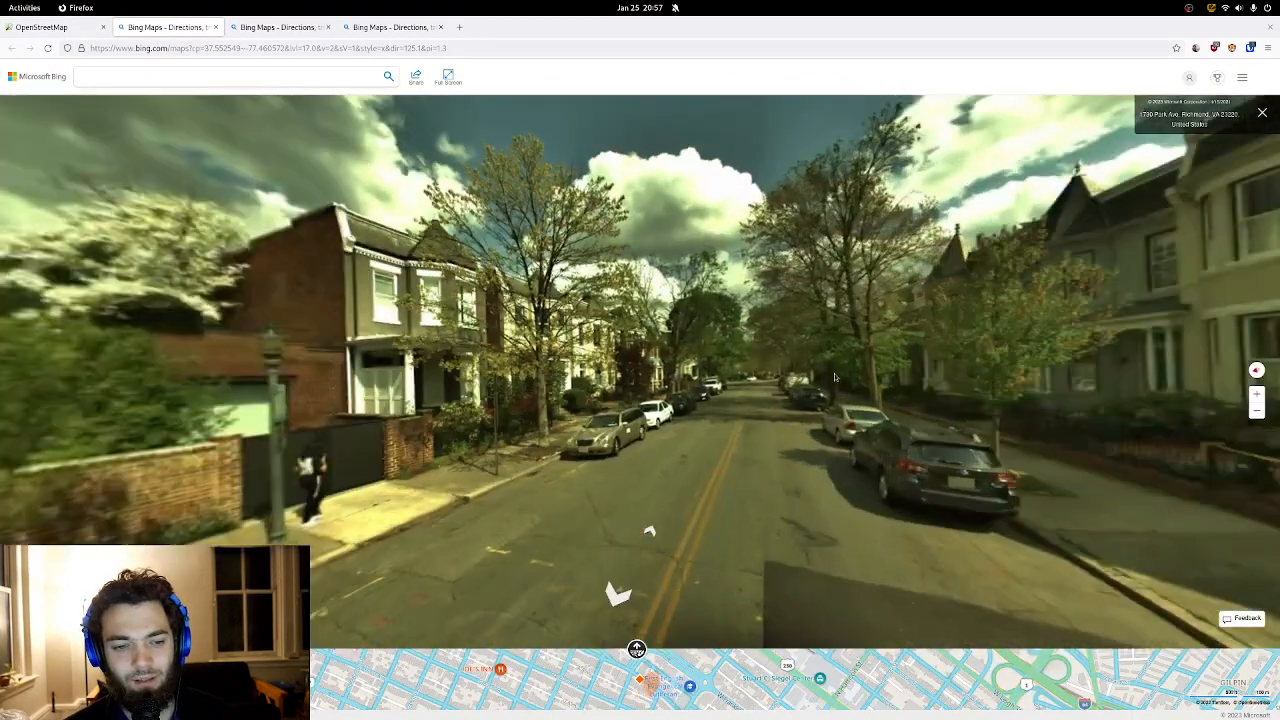
{"action": "left_click", "coordinate": [835, 377]}
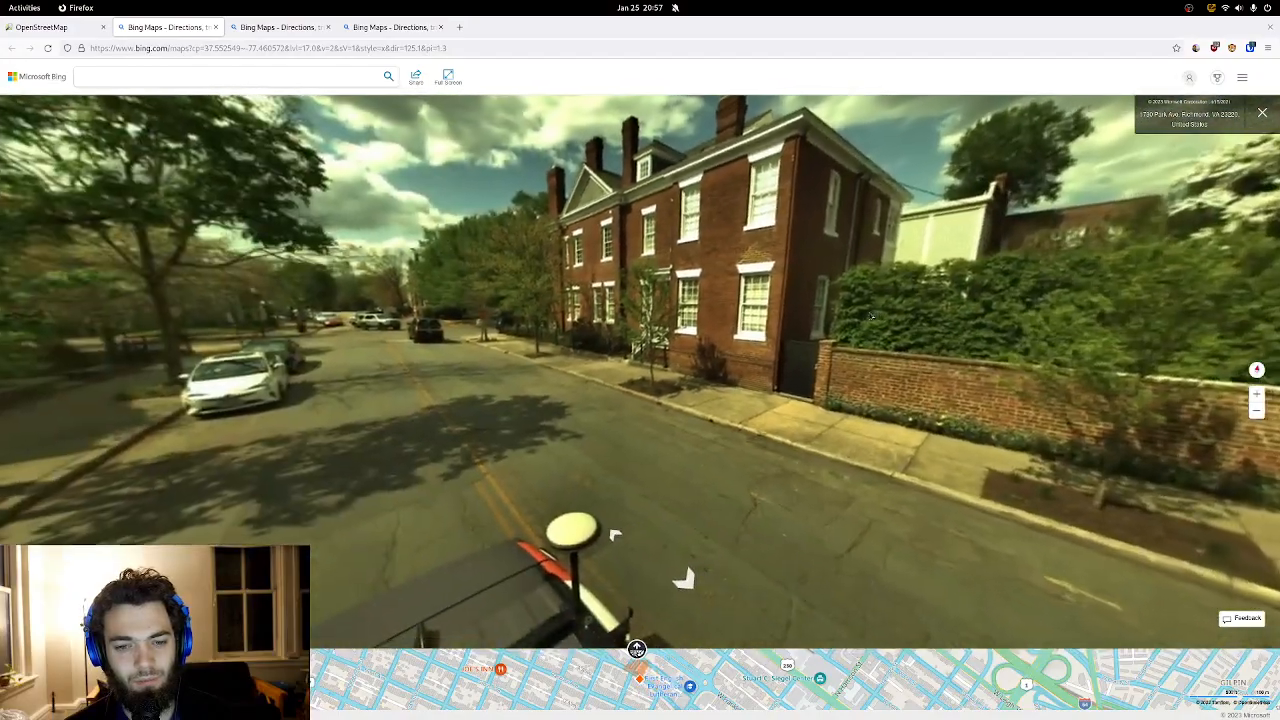
{"action": "left_click", "coordinate": [871, 316]}
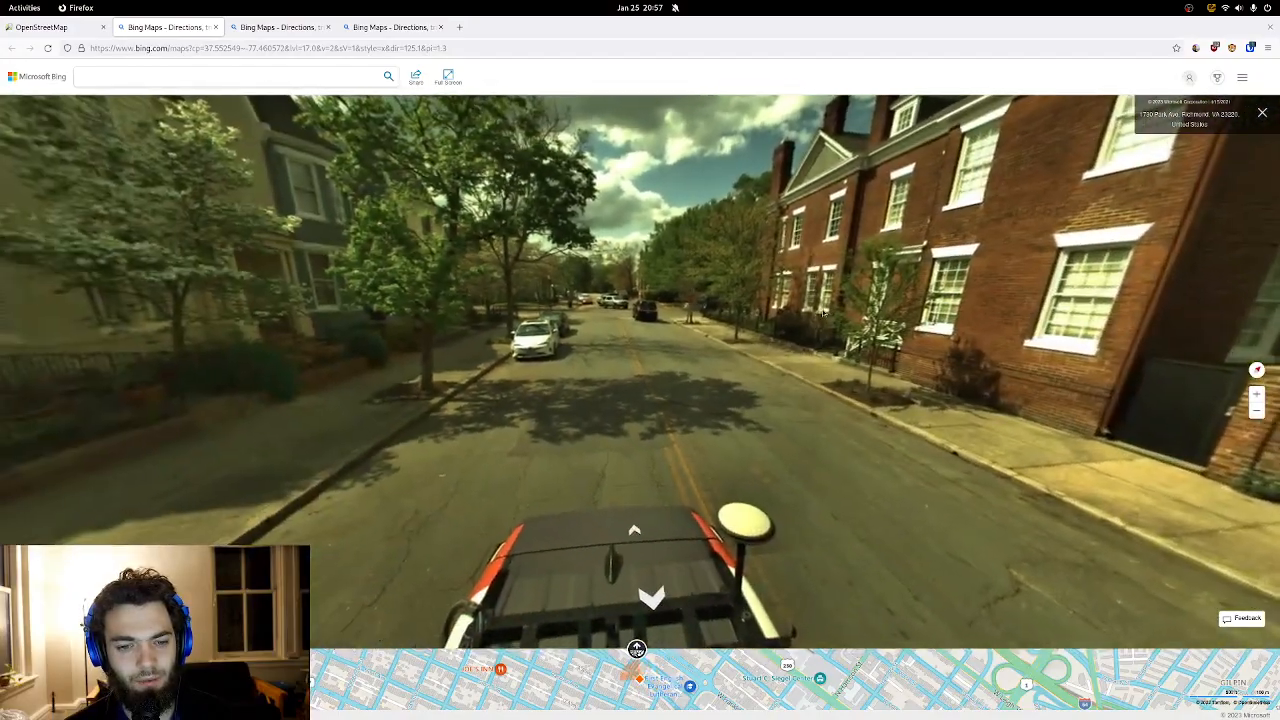
{"action": "left_click", "coordinate": [838, 338]}
{"action": "left_click_drag", "start_coordinate": [837, 334], "coordinate": [2, 92]}
Step: Compare the Streetside view of the street, parked cars and houses with the editor's aerial map
{"action": "left_click", "coordinate": [68, 25]}
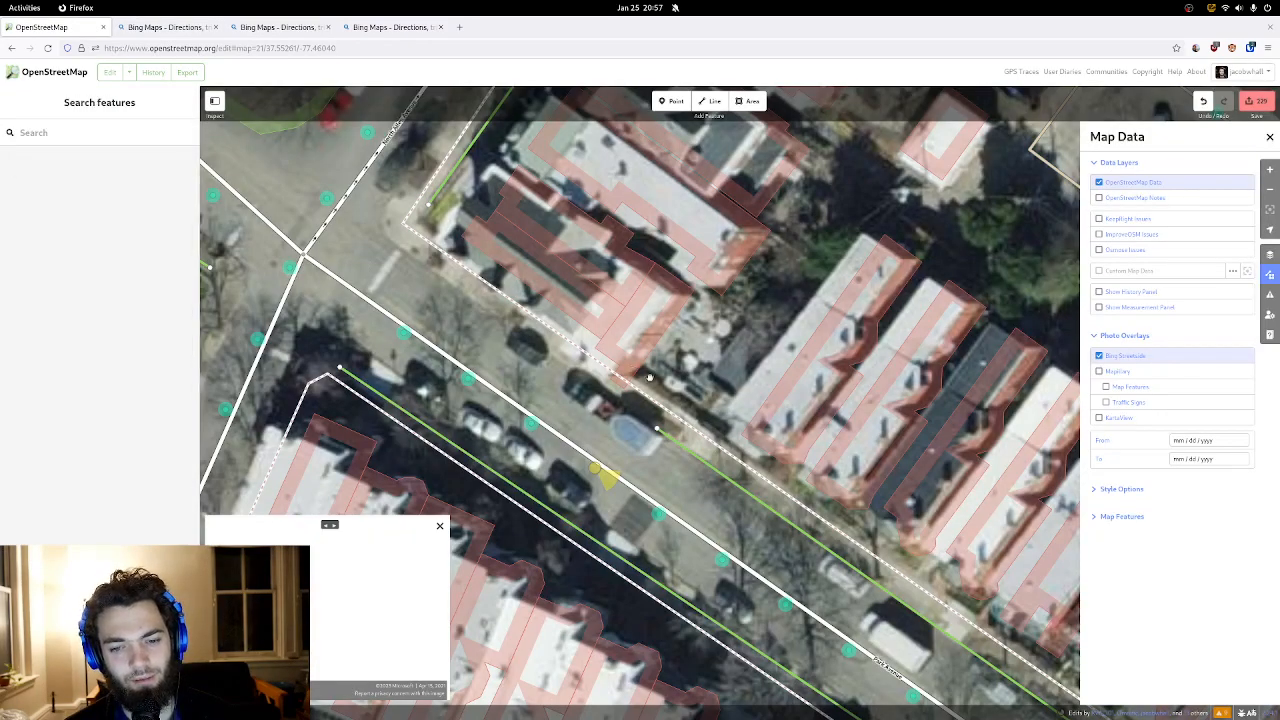
{"action": "left_click", "coordinate": [165, 27]}
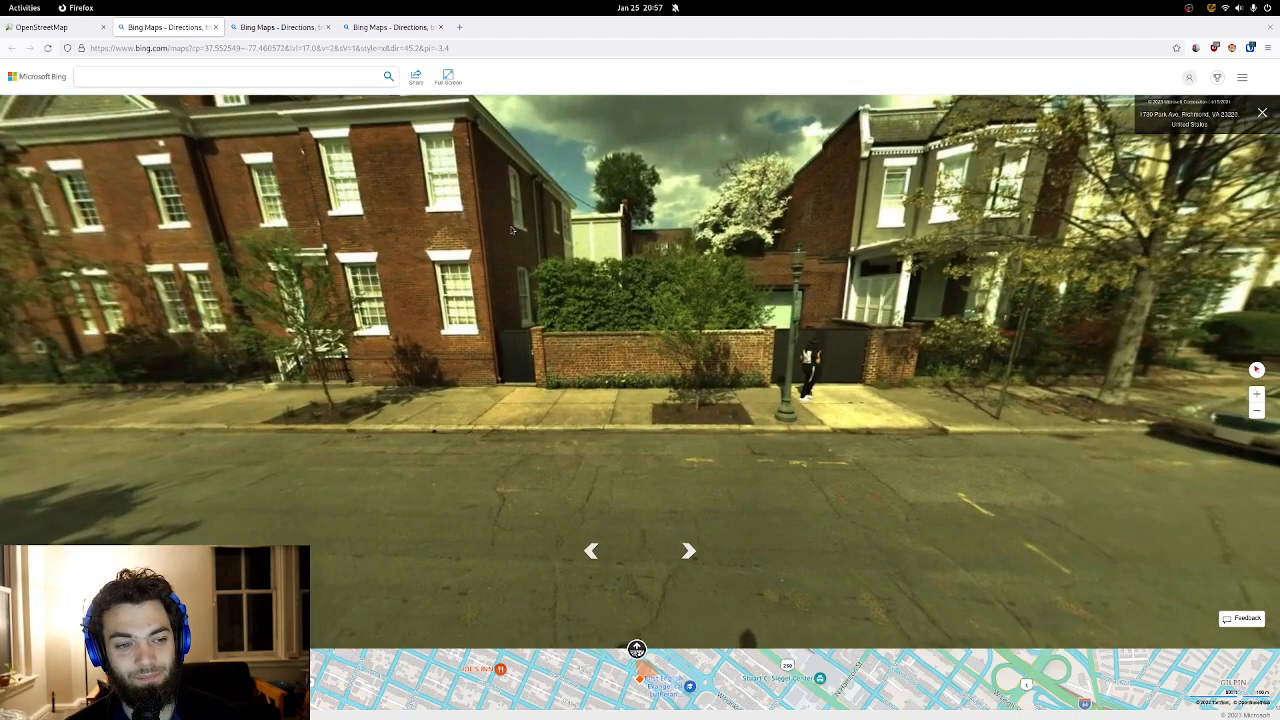
{"action": "left_click_drag", "start_coordinate": [618, 236], "coordinate": [766, 248]}
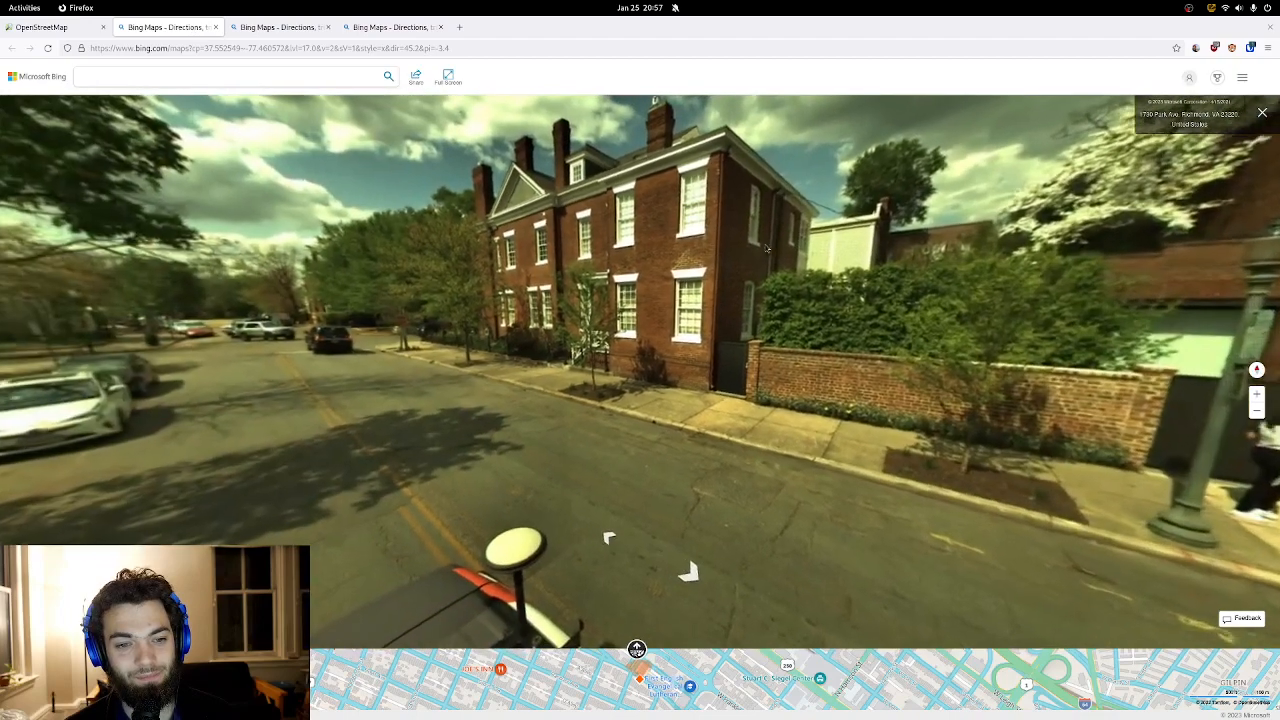
{"action": "left_click", "coordinate": [78, 26]}
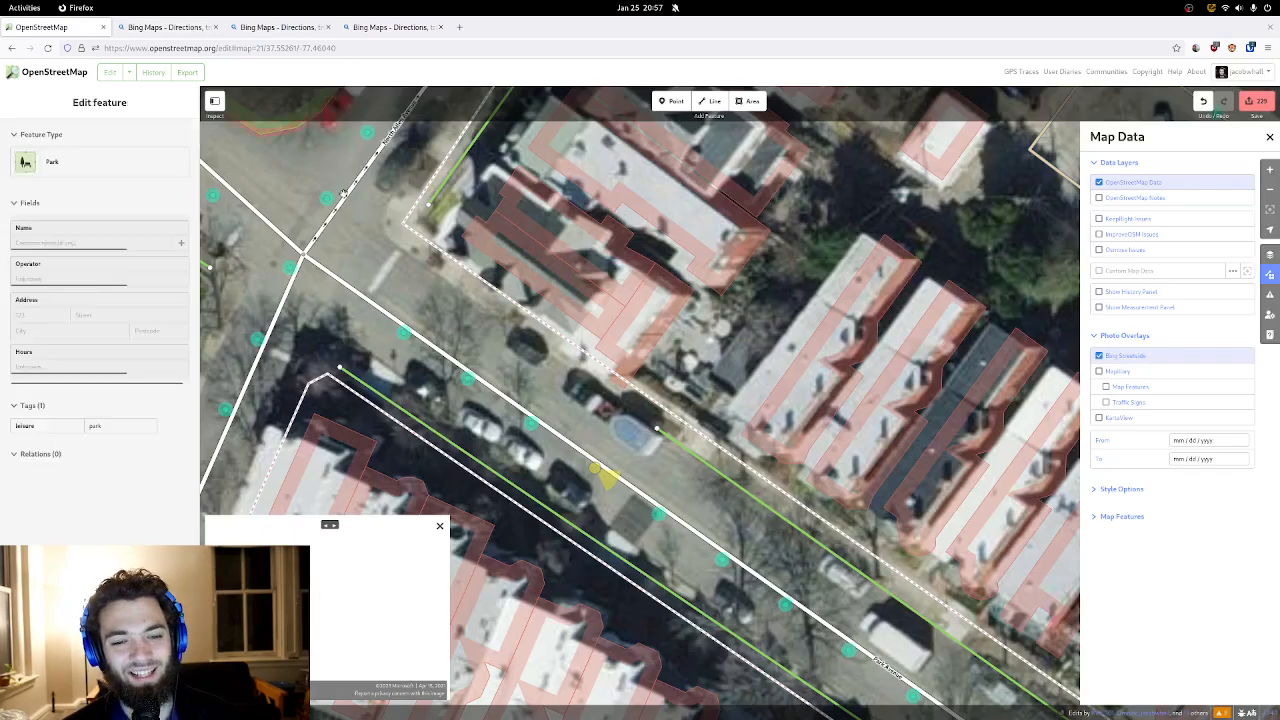
{"action": "left_click", "coordinate": [191, 22]}
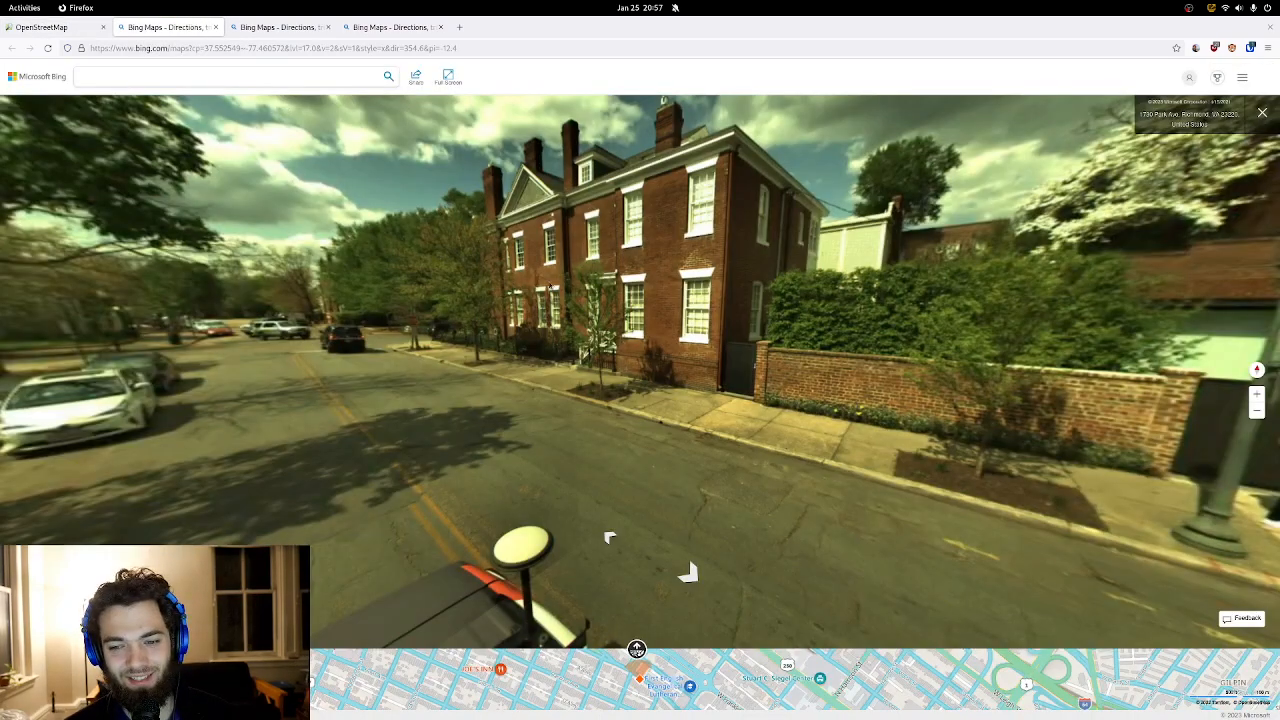
{"action": "left_click_drag", "start_coordinate": [549, 287], "coordinate": [350, 287]}
{"action": "left_click_drag", "start_coordinate": [800, 277], "coordinate": [697, 182]}
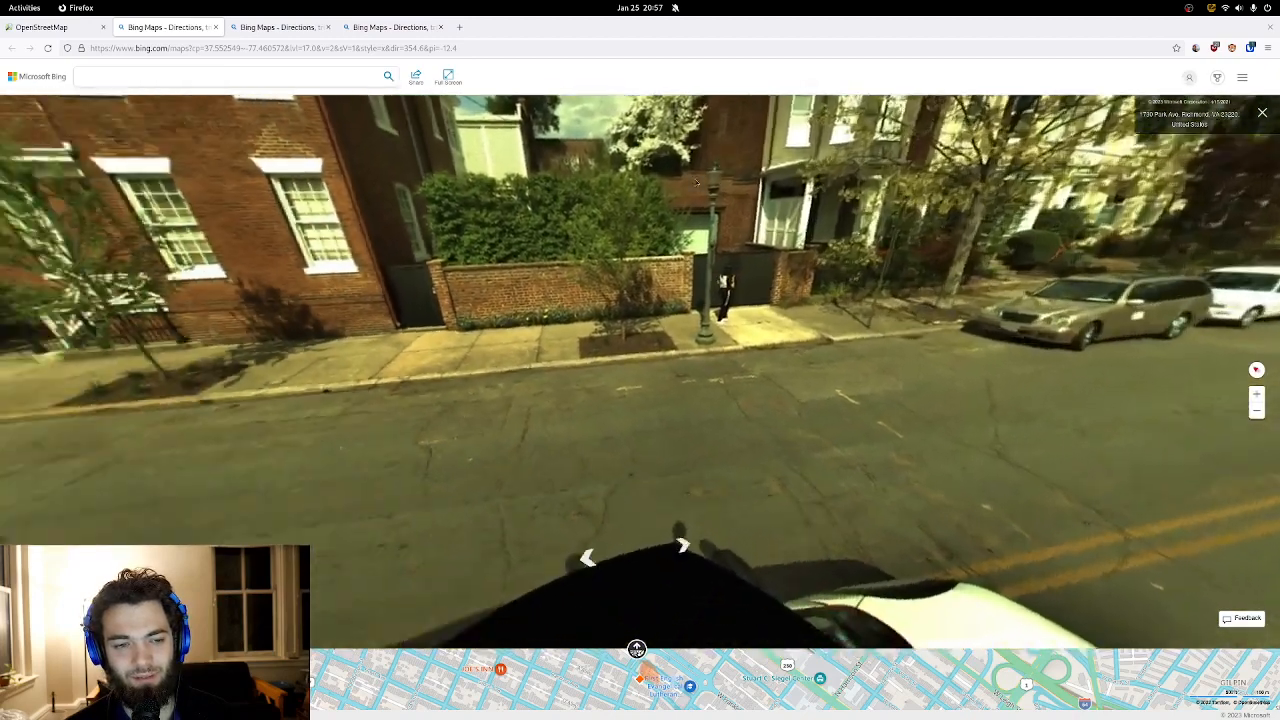
Step: Walk Streetside to face the brick house, then pull the building's corner away from the sidewalk
{"action": "left_click", "coordinate": [45, 27]}
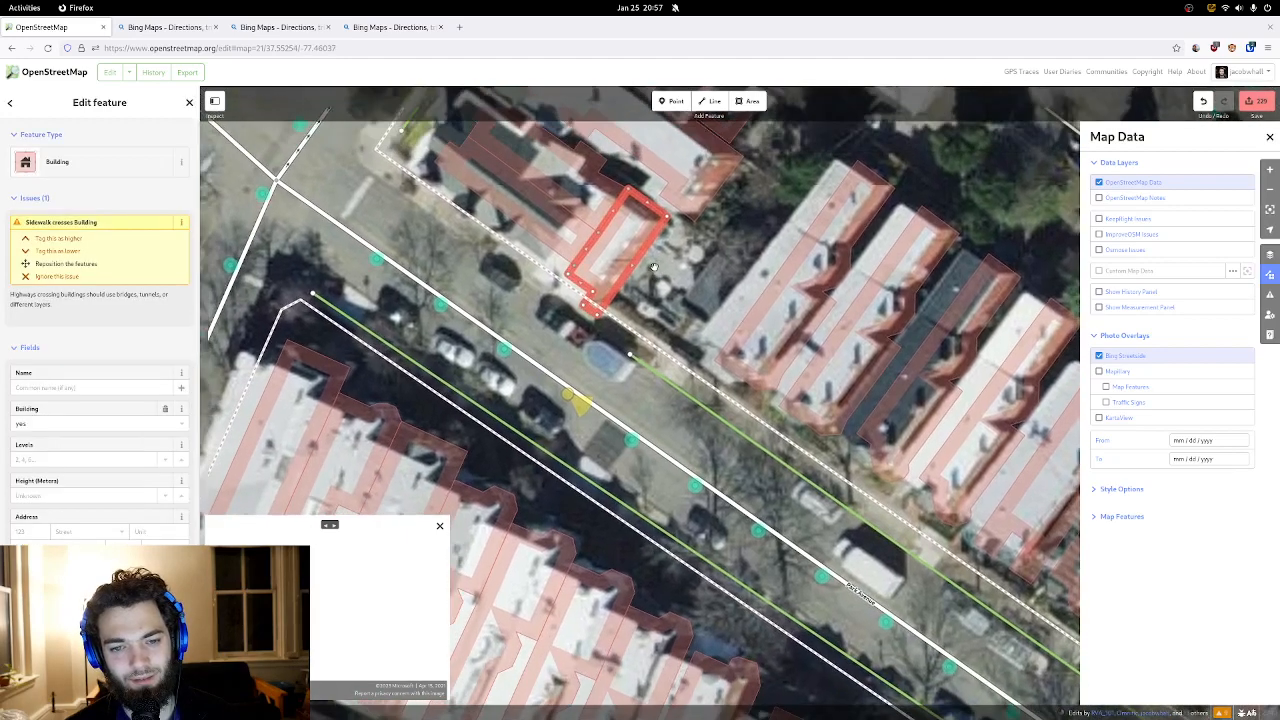
{"action": "left_click", "coordinate": [150, 27]}
{"action": "left_click_drag", "start_coordinate": [286, 281], "coordinate": [603, 534]}
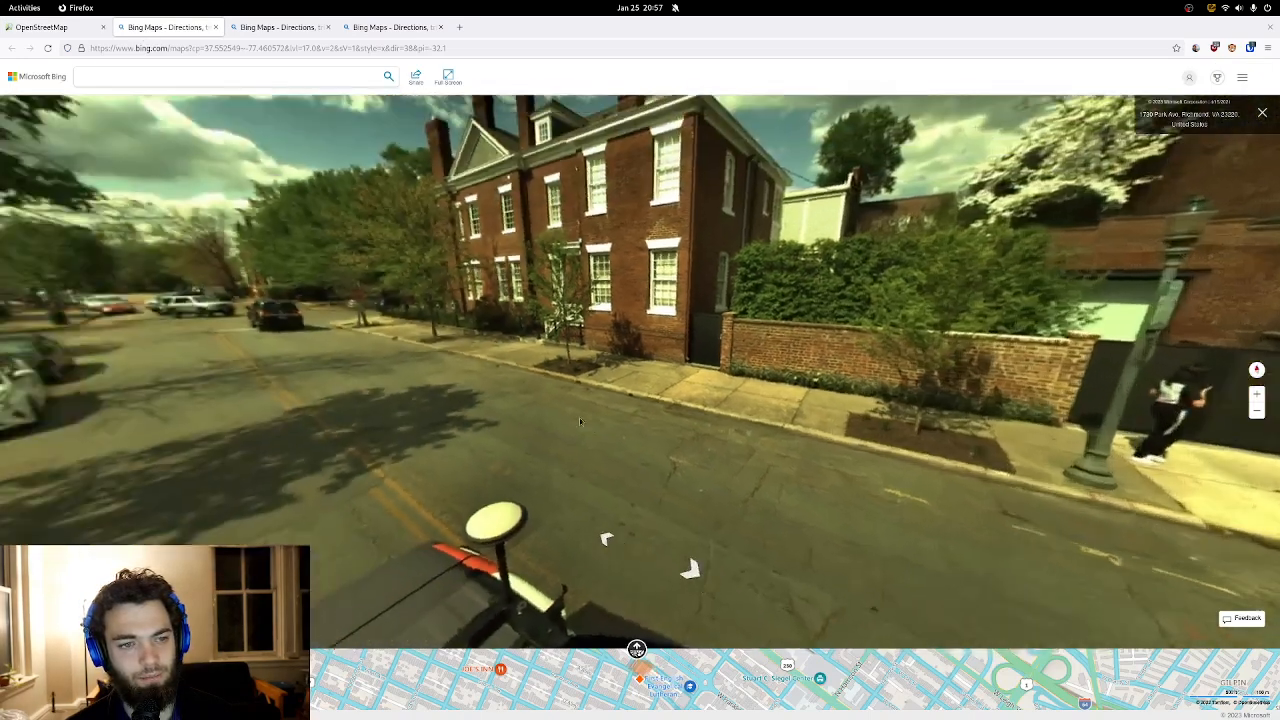
{"action": "left_click", "coordinate": [613, 540]}
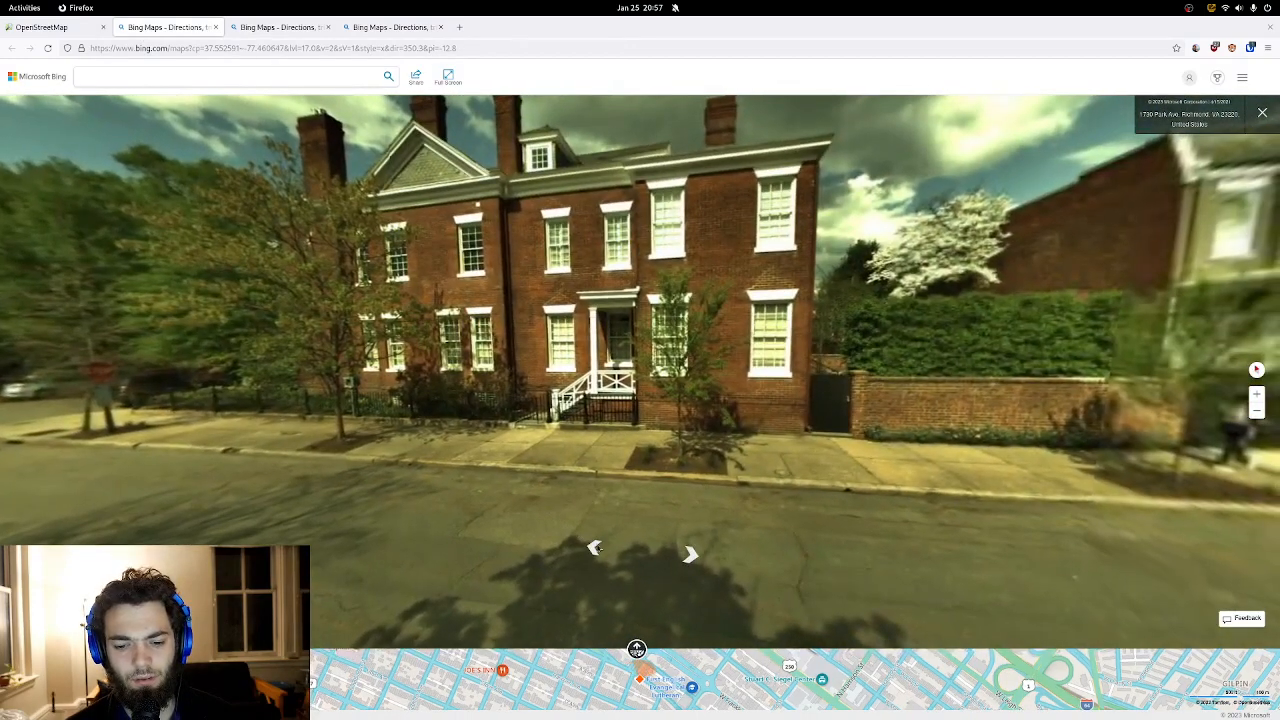
{"action": "left_click", "coordinate": [595, 548]}
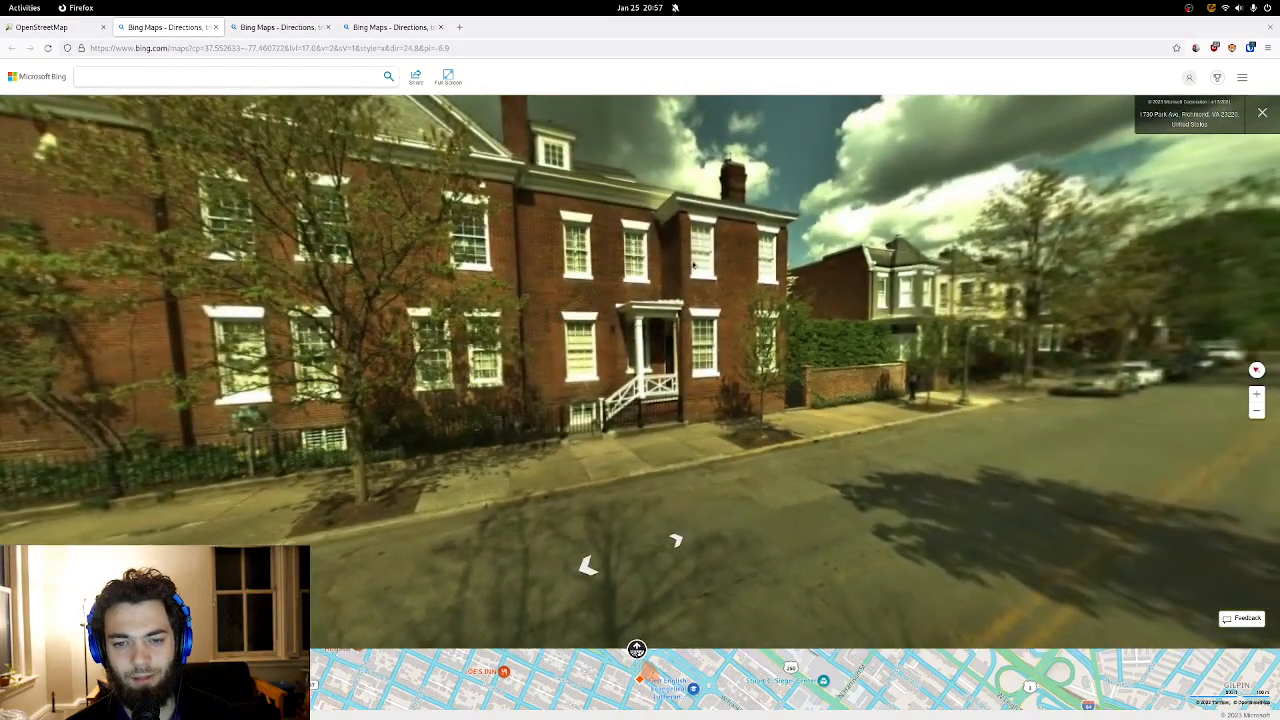
{"action": "left_click", "coordinate": [400, 278]}
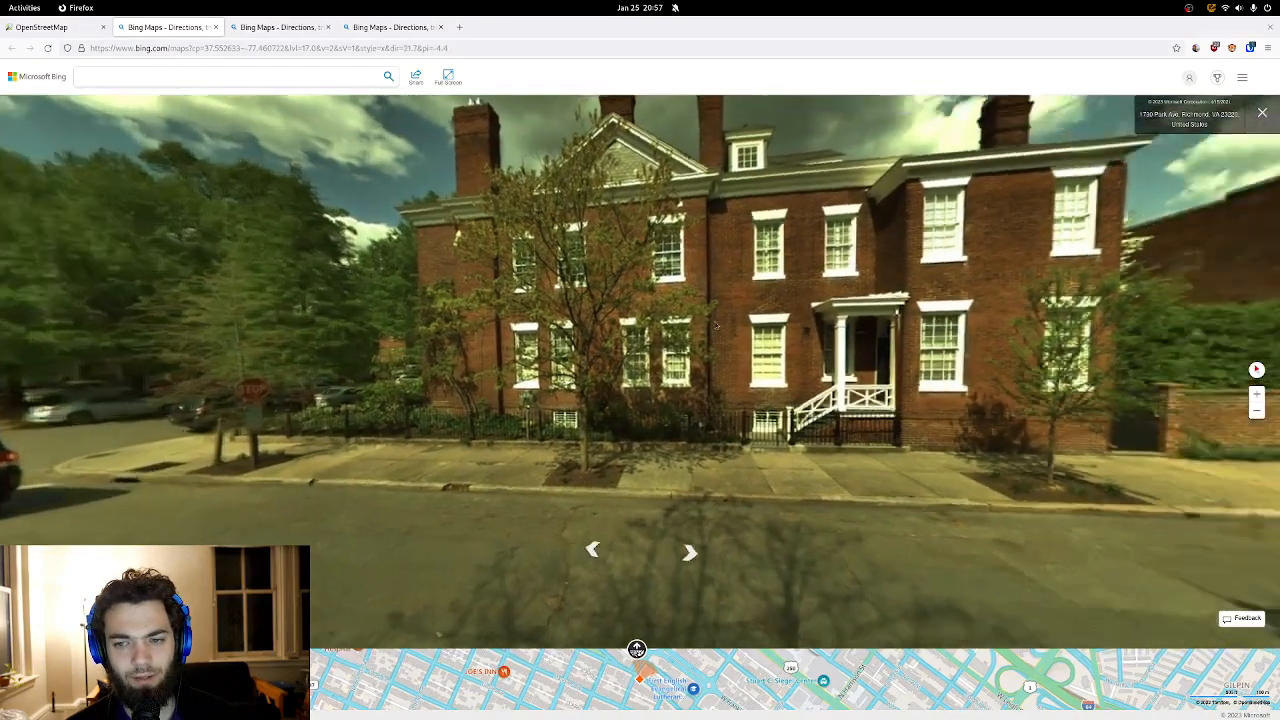
{"action": "left_click_drag", "start_coordinate": [715, 325], "coordinate": [650, 312]}
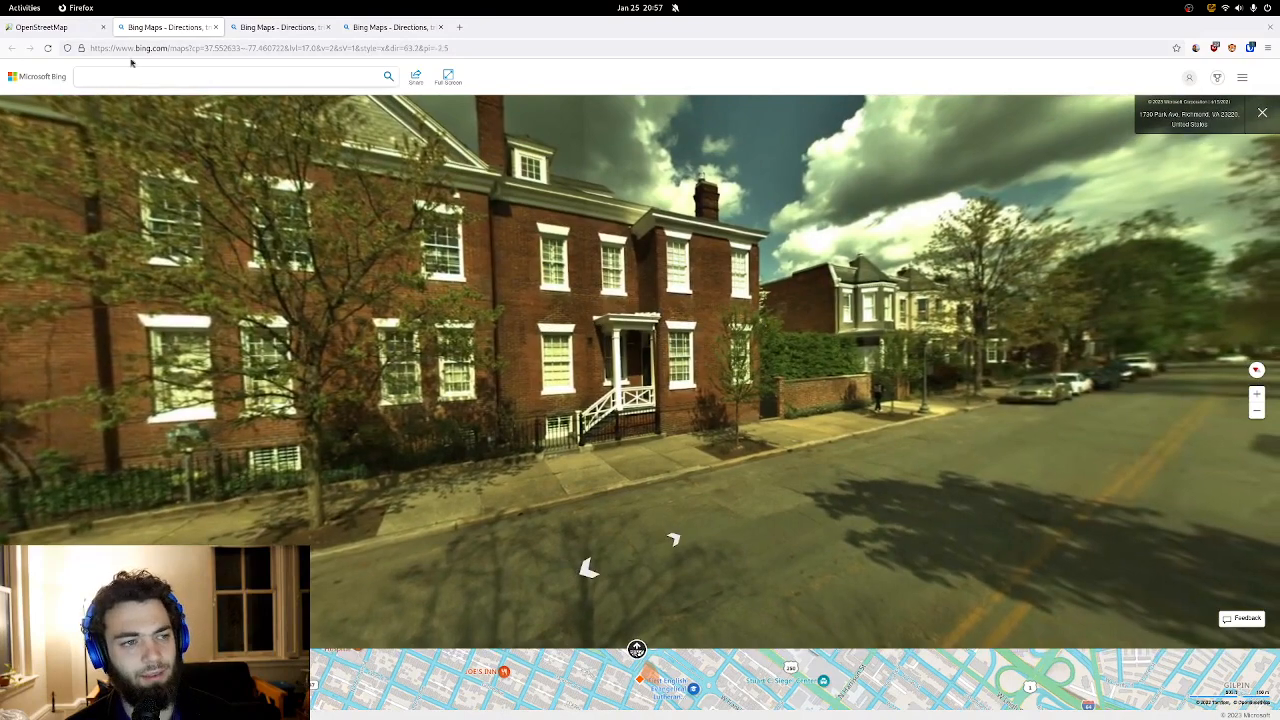
{"action": "left_click", "coordinate": [40, 27]}
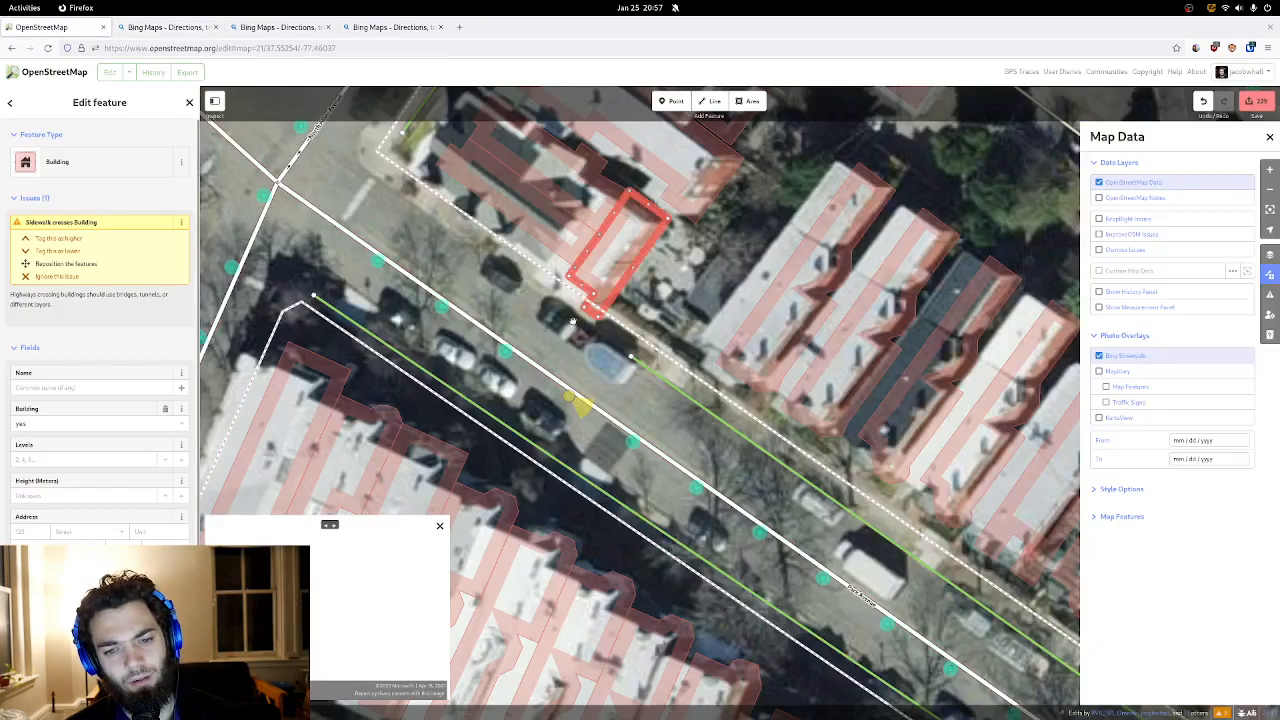
{"action": "mouse_move", "coordinate": [590, 312]}
{"action": "left_mouse_down"}
{"action": "mouse_move", "coordinate": [597, 296]}
{"action": "mouse_move", "coordinate": [598, 314]}
{"action": "left_mouse_up"}
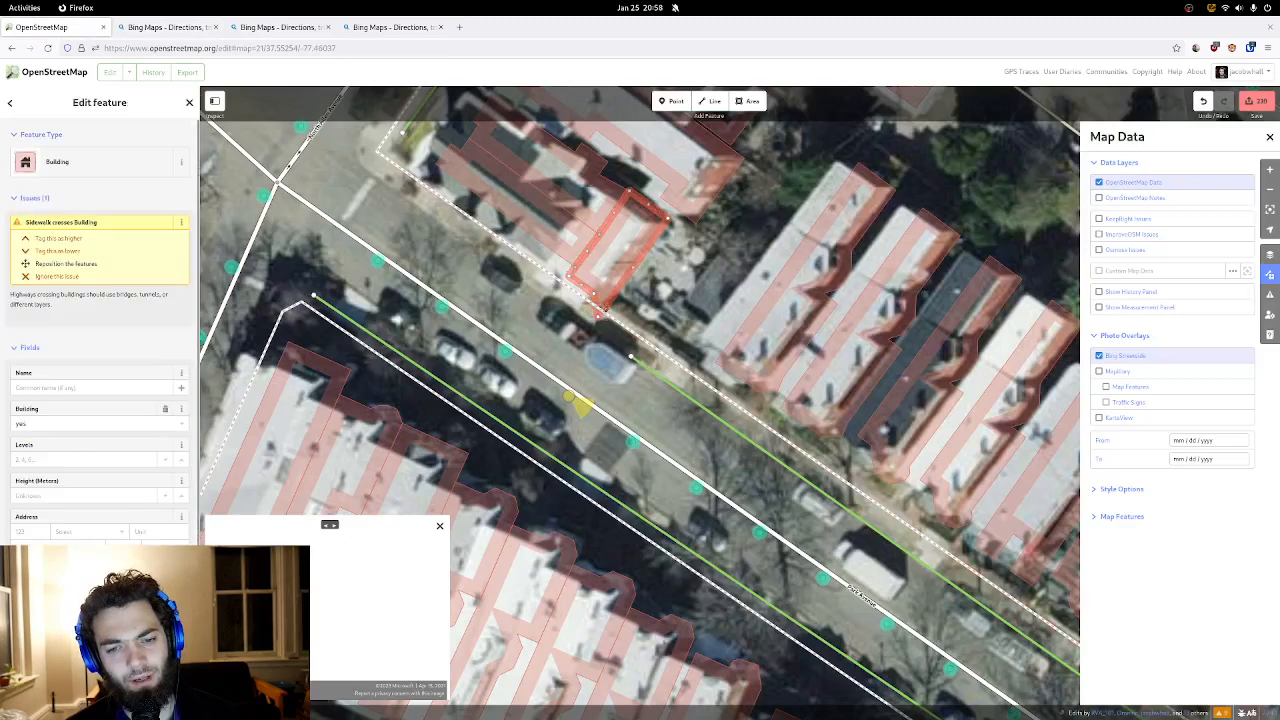
Step: Apply the building's context-menu fix to clear its sidewalk-crossing issue
{"action": "key", "text": "Escape"}
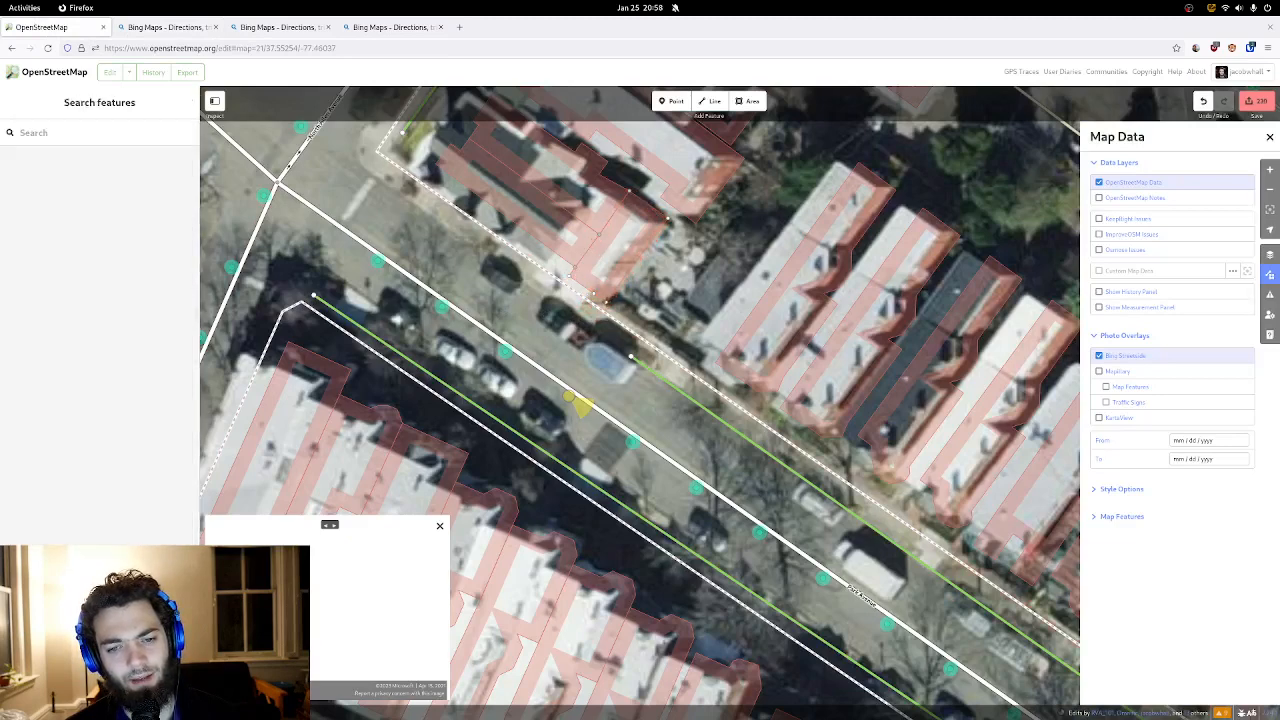
{"action": "left_click", "coordinate": [603, 289]}
{"action": "right_click", "coordinate": [603, 290]}
{"action": "left_click", "coordinate": [619, 352]}
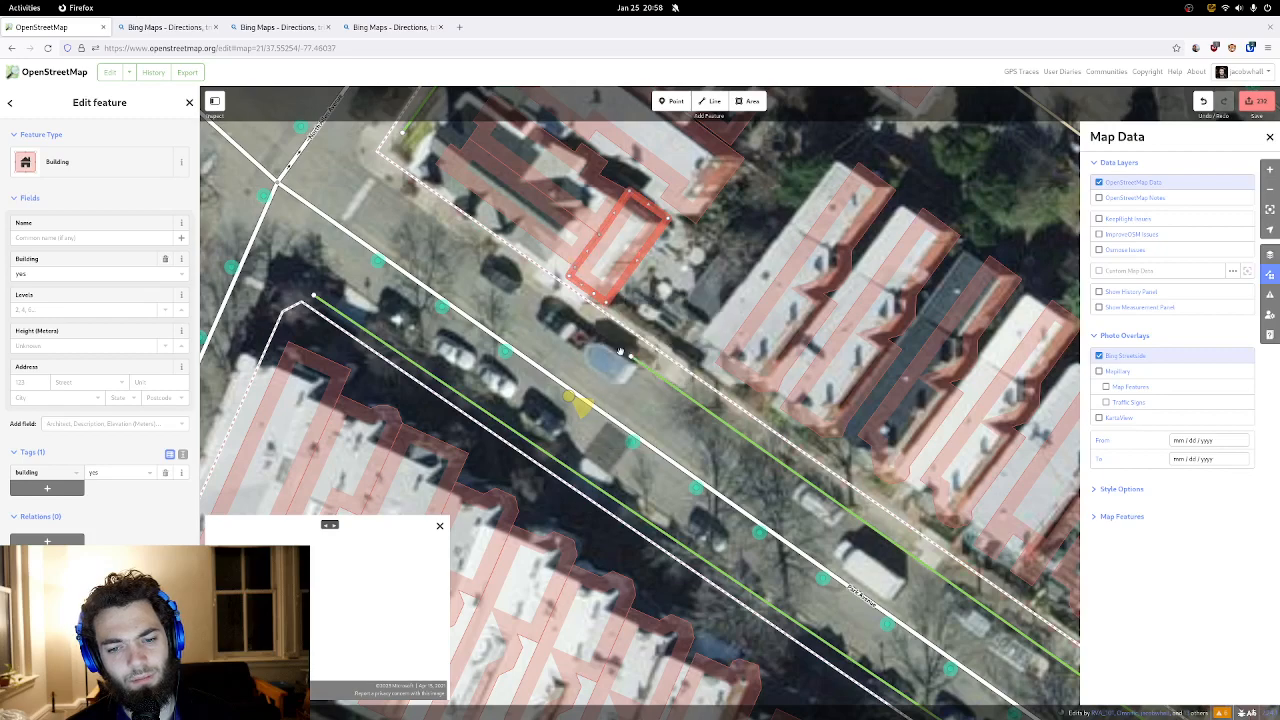
{"action": "key", "text": "Escape"}
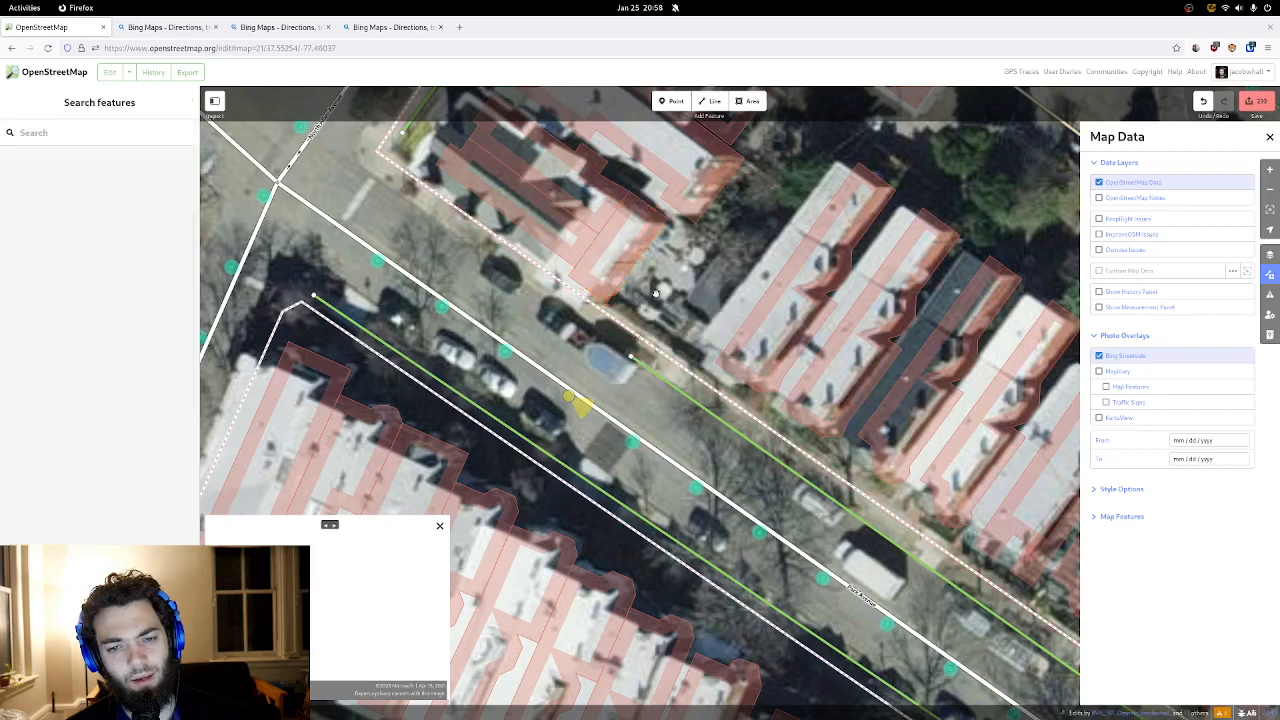
{"action": "scroll", "coordinate": [620, 350], "scroll_direction": "up", "scroll_amount": 2}
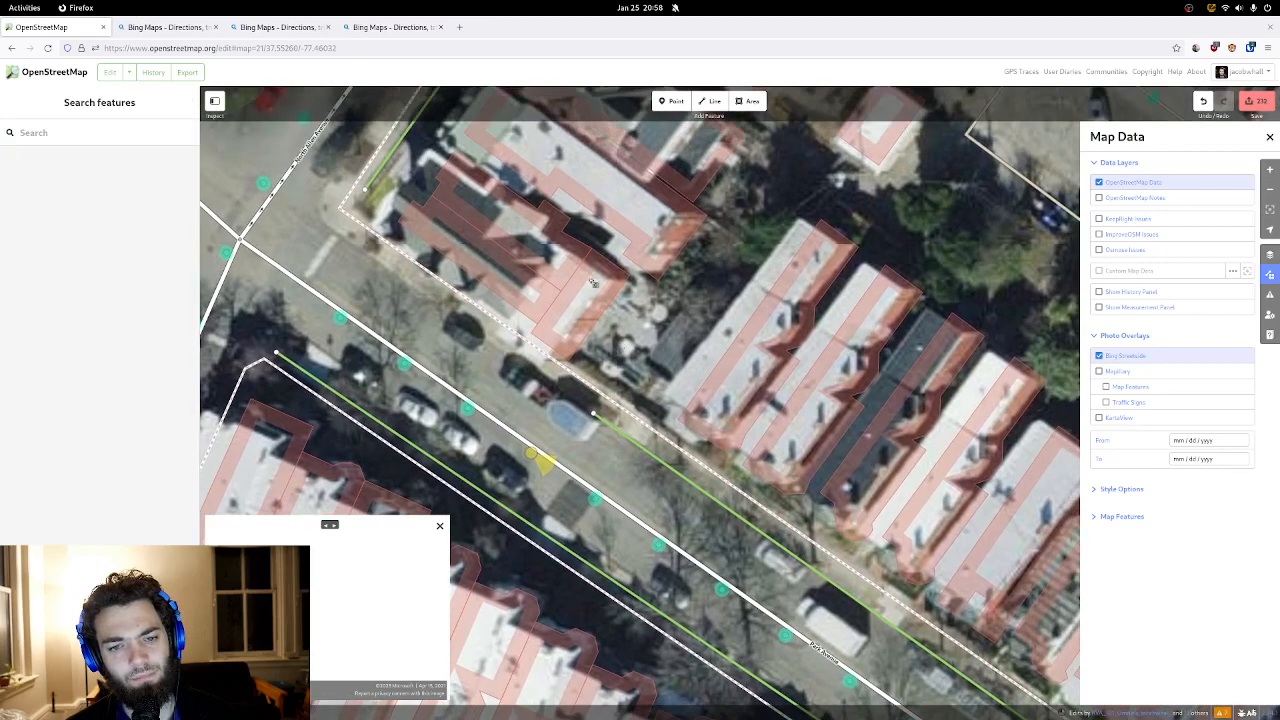
{"action": "scroll", "coordinate": [600, 280], "scroll_direction": "down", "scroll_amount": 2}
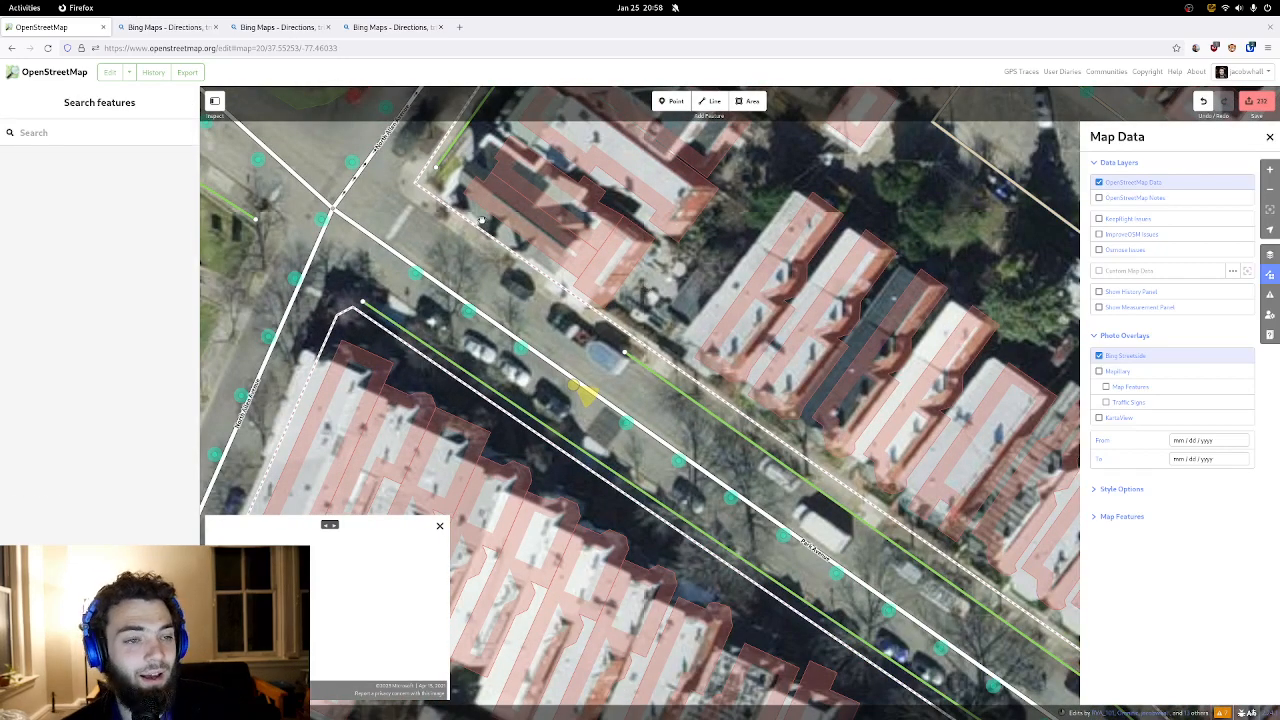
{"action": "left_click", "coordinate": [165, 27]}
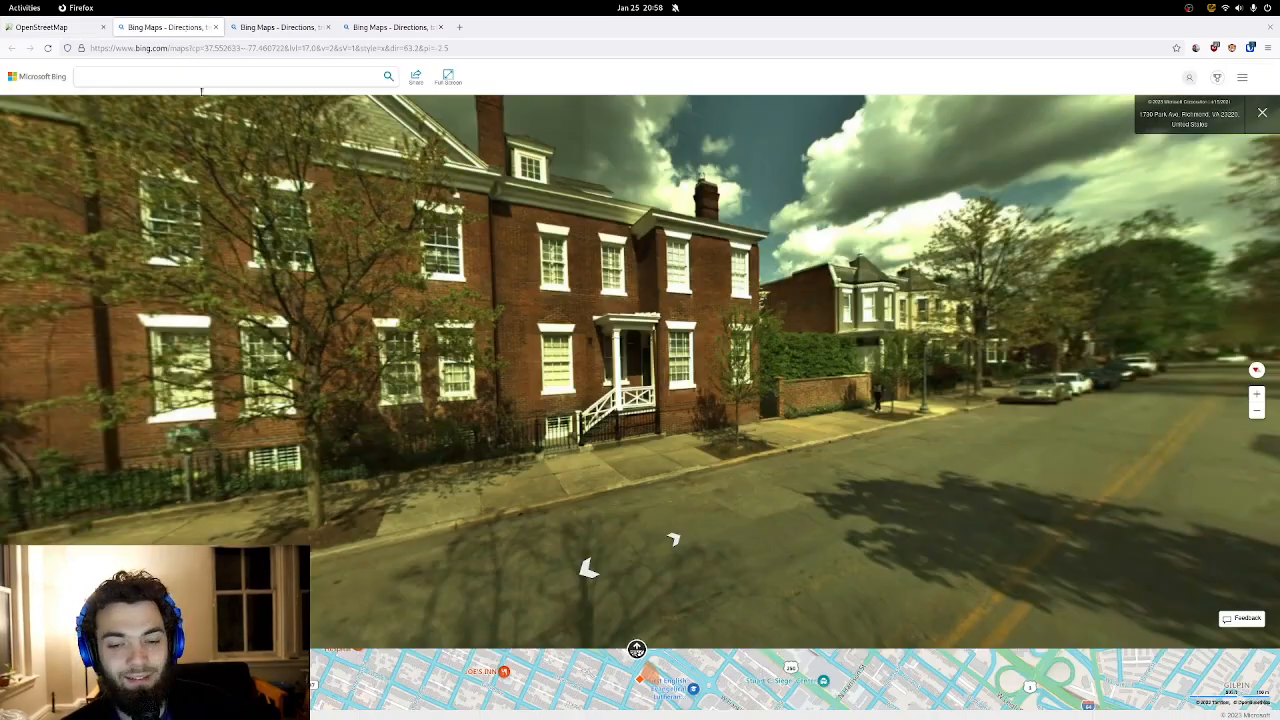
Step: Swing the Park Avenue Streetside view around the brick house's porch, then return to iD
{"action": "left_click_drag", "start_coordinate": [622, 356], "coordinate": [697, 278]}
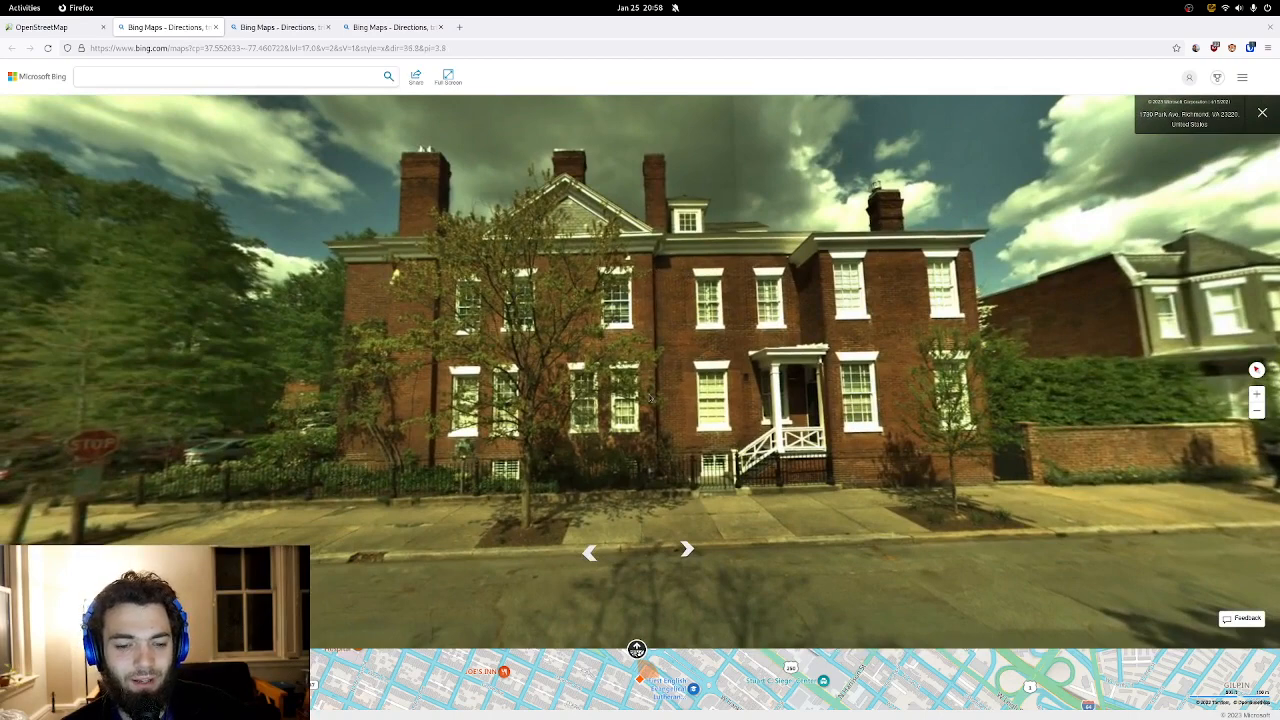
{"action": "left_click_drag", "start_coordinate": [608, 376], "coordinate": [504, 330]}
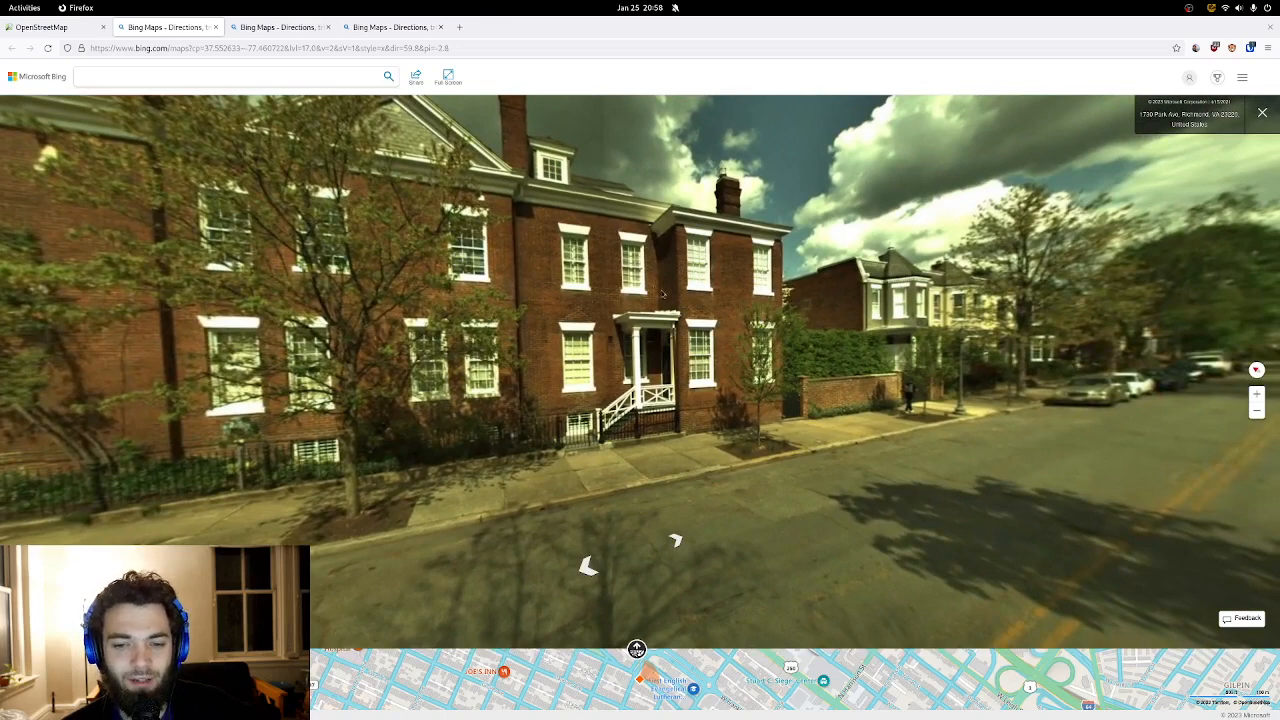
{"action": "left_click", "coordinate": [104, 34]}
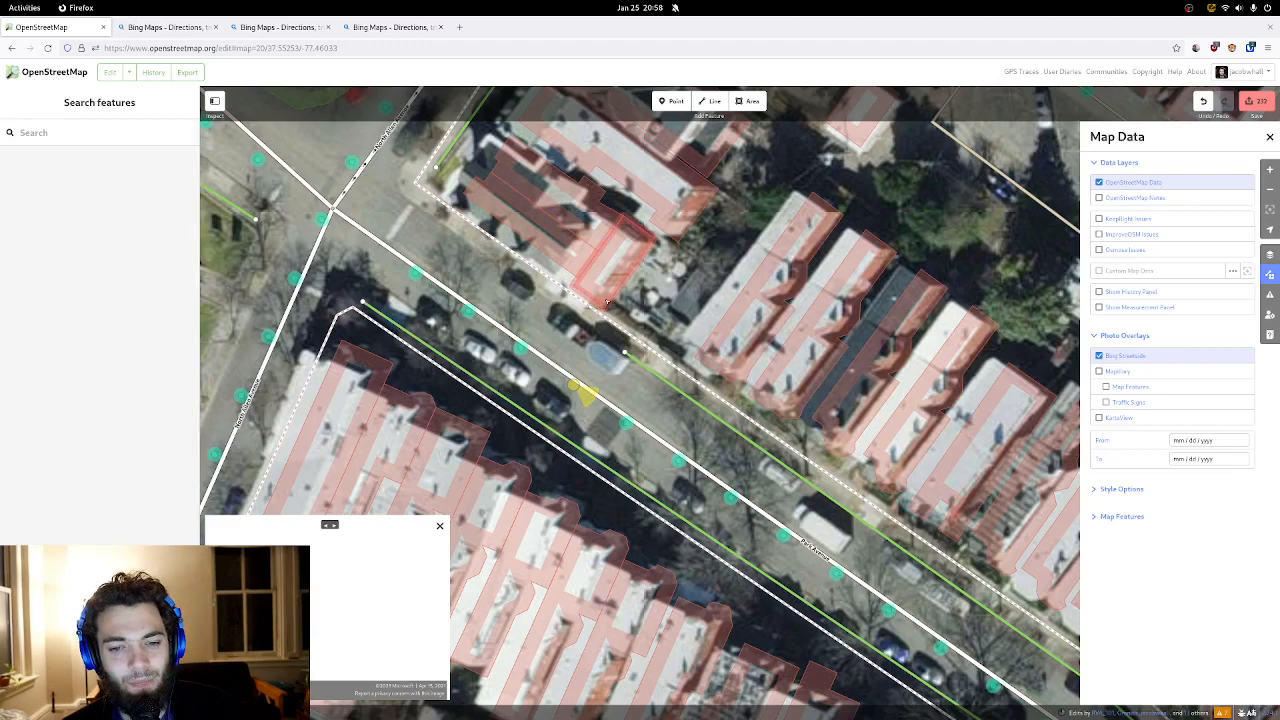
Step: Pan the map down Park Avenue to the Kuba Kuba intersection and open its Streetside photo
{"action": "scroll", "coordinate": [607, 320], "scroll_direction": "down", "scroll_amount": 3}
{"action": "scroll", "coordinate": [607, 320], "scroll_direction": "right", "scroll_amount": 3}
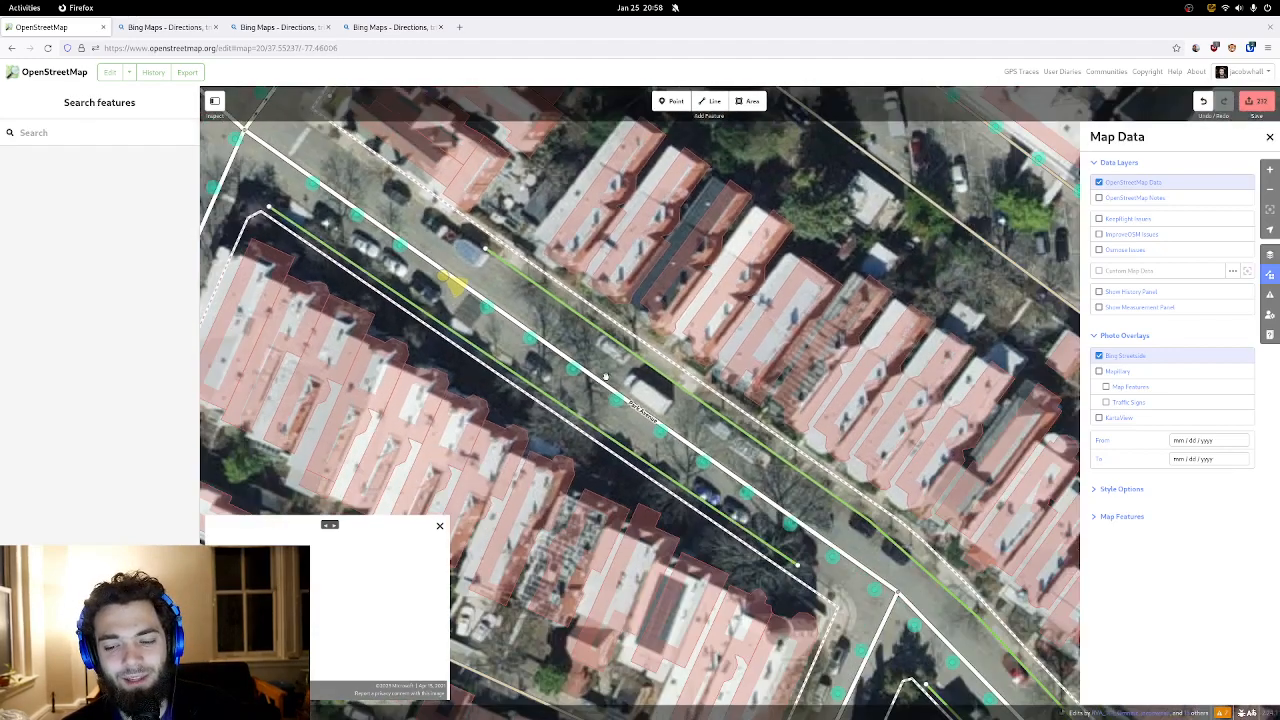
{"action": "scroll", "coordinate": [800, 484], "scroll_direction": "down", "scroll_amount": 3}
{"action": "scroll", "coordinate": [800, 484], "scroll_direction": "right", "scroll_amount": 3}
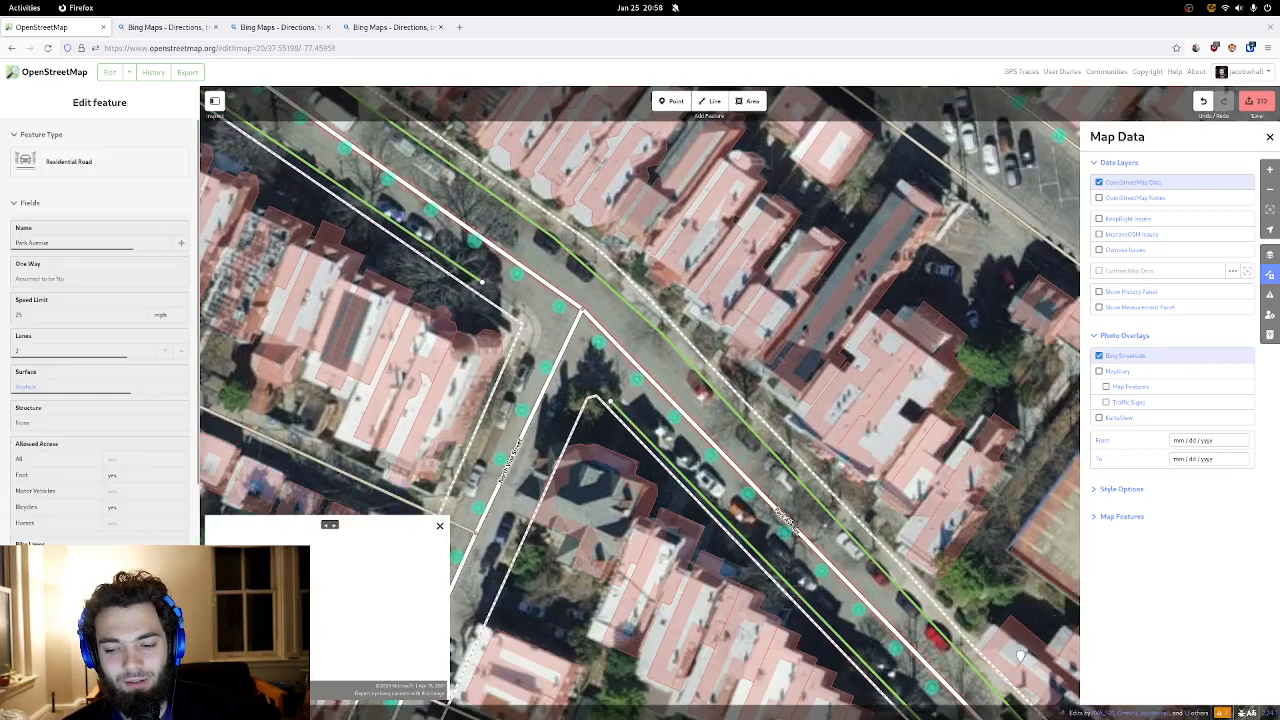
{"action": "scroll", "coordinate": [668, 376], "scroll_direction": "down", "scroll_amount": 3}
{"action": "scroll", "coordinate": [668, 376], "scroll_direction": "right", "scroll_amount": 3}
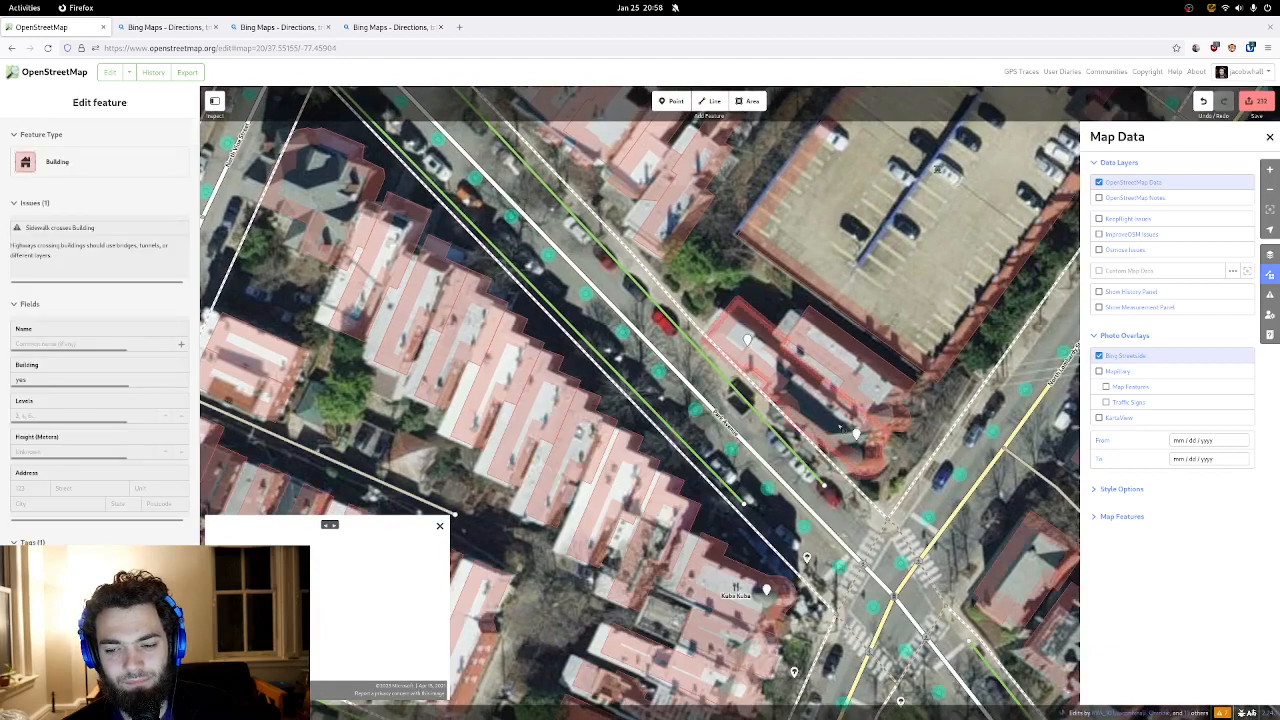
{"action": "scroll", "coordinate": [840, 432], "scroll_direction": "down", "scroll_amount": 2}
{"action": "scroll", "coordinate": [840, 432], "scroll_direction": "right", "scroll_amount": 3}
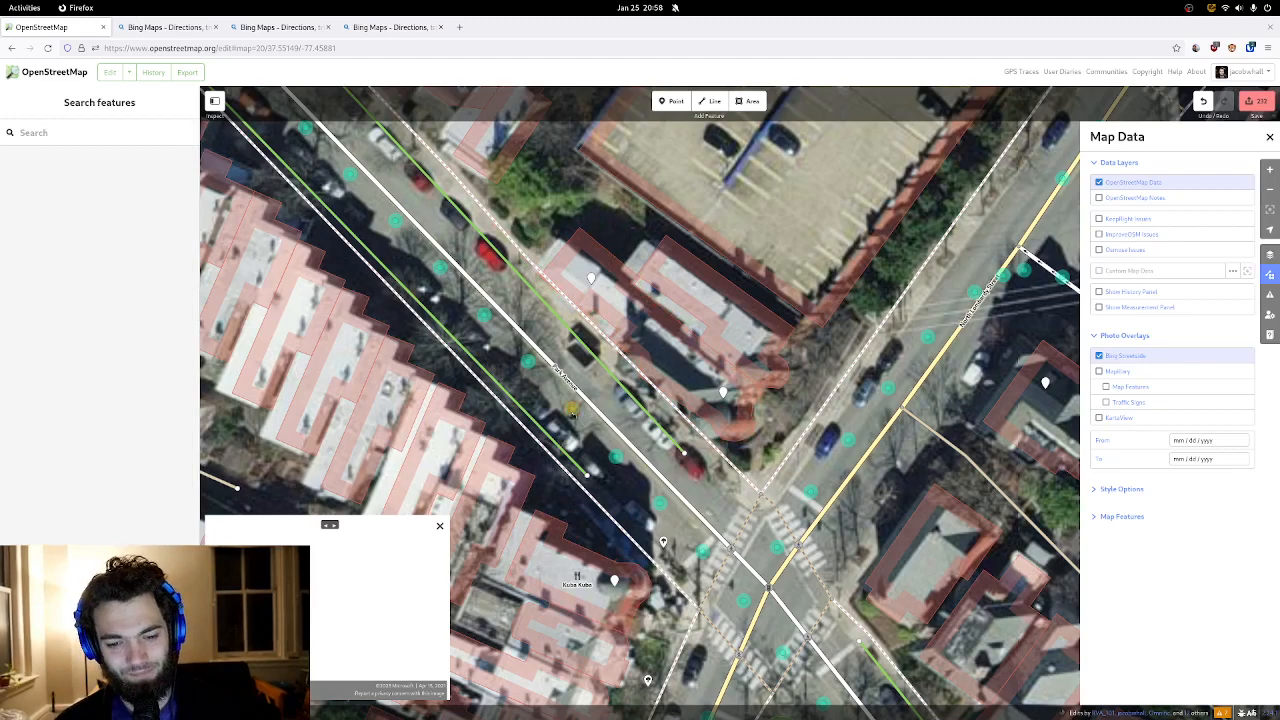
{"action": "left_click", "coordinate": [778, 546]}
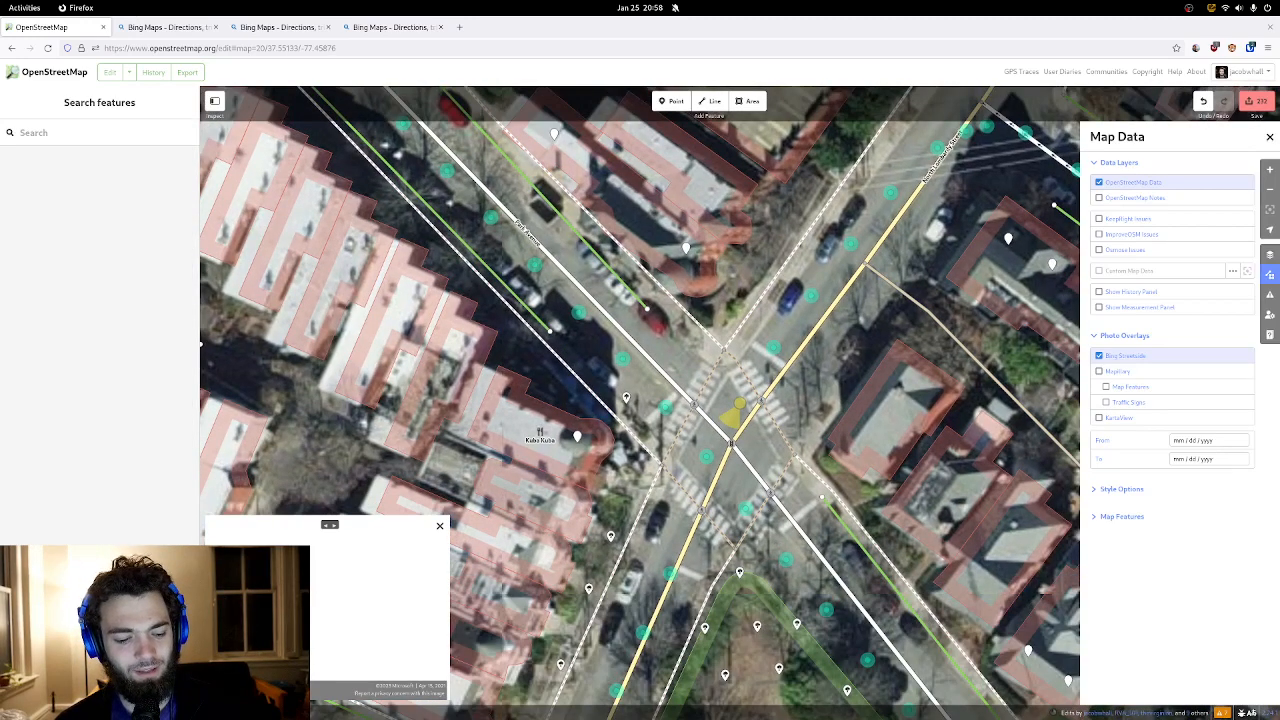
Step: Turn the Bing Streetside view toward the turreted brick corner building
{"action": "left_click", "coordinate": [163, 27]}
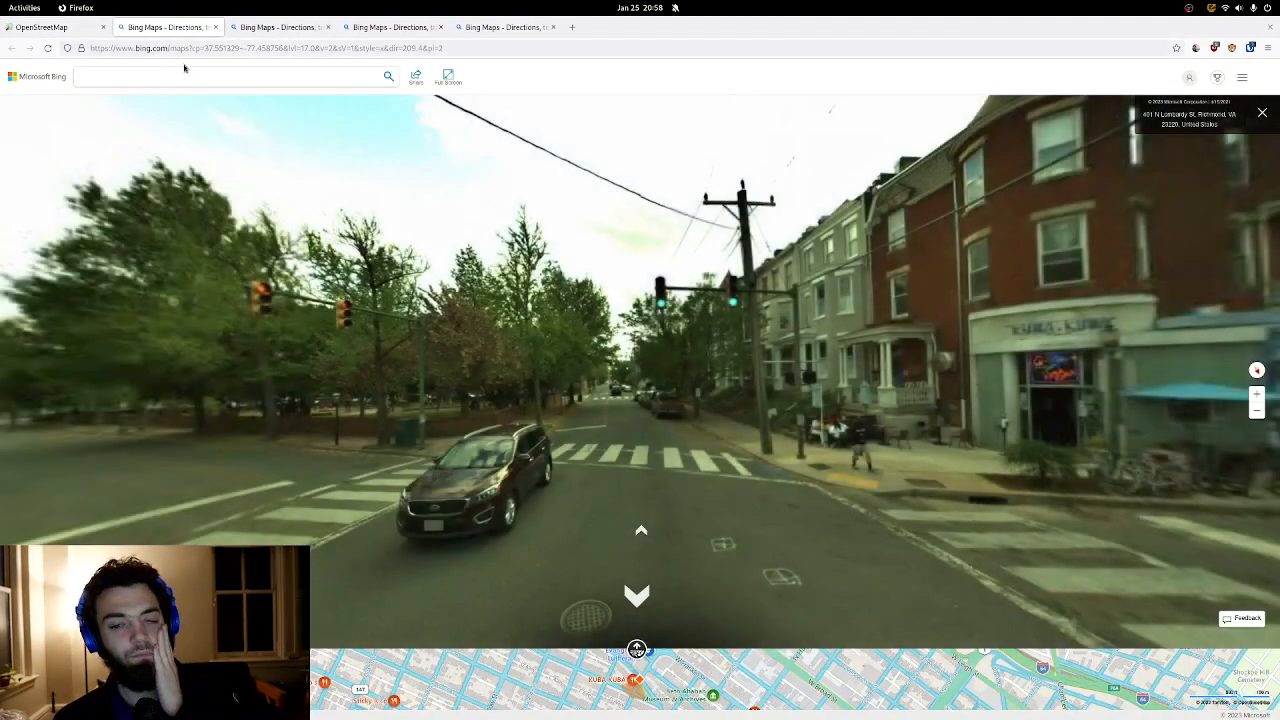
{"action": "left_click_drag", "start_coordinate": [685, 341], "coordinate": [365, 290]}
{"action": "left_click_drag", "start_coordinate": [1040, 338], "coordinate": [622, 341]}
{"action": "left_click_drag", "start_coordinate": [835, 207], "coordinate": [770, 333]}
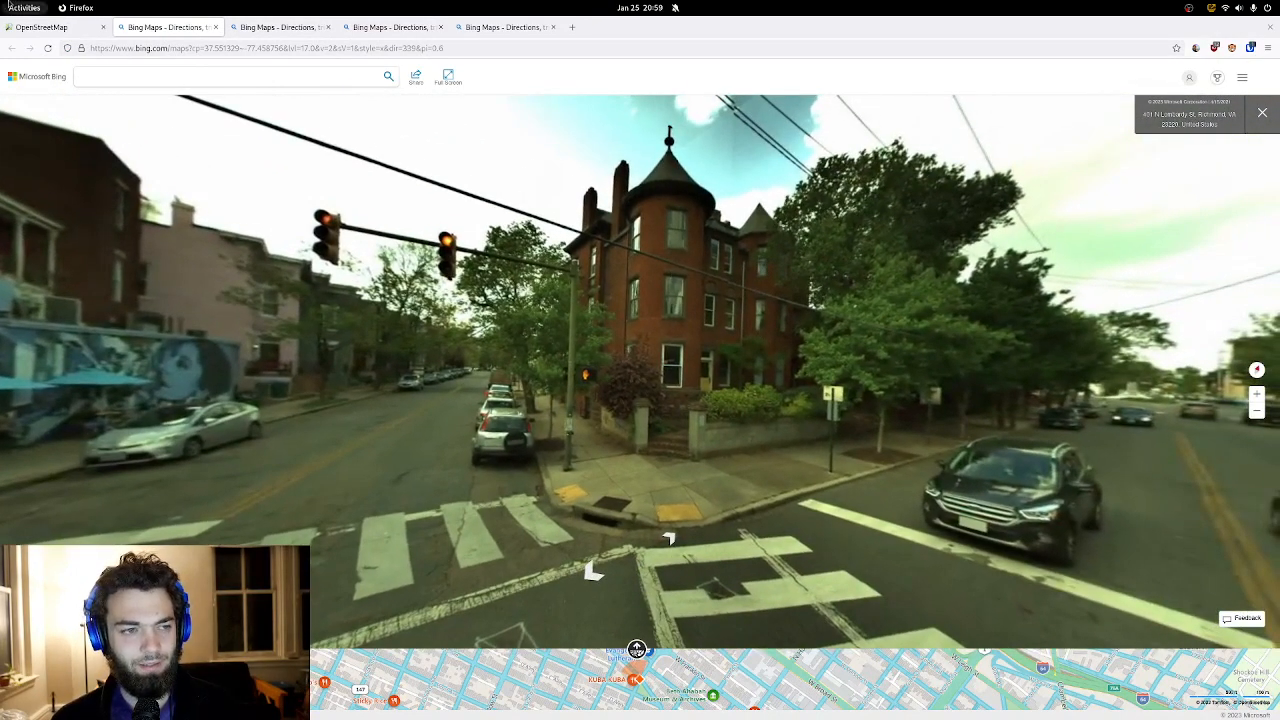
{"action": "left_click", "coordinate": [38, 28]}
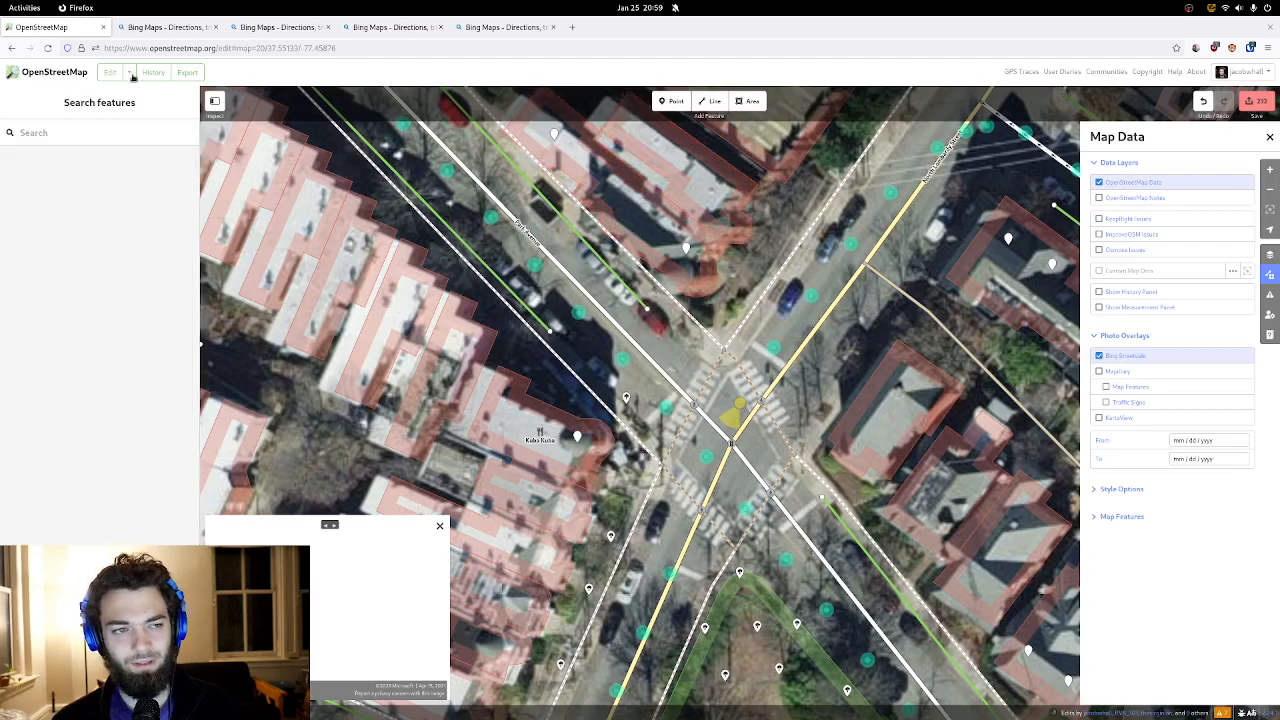
Step: Step to the corner building's sidewalk and crosswalk, then move along N Lombardy Street
{"action": "left_click", "coordinate": [153, 28]}
{"action": "left_click", "coordinate": [672, 481]}
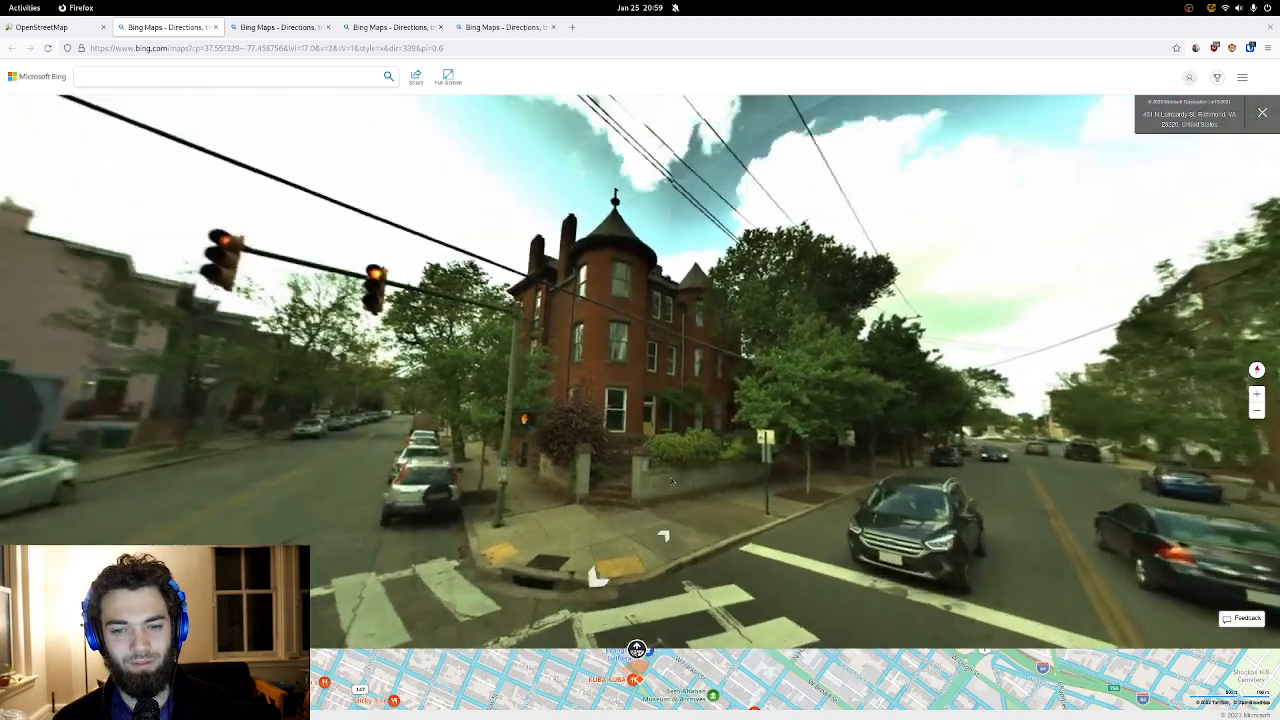
{"action": "left_click_drag", "start_coordinate": [672, 481], "coordinate": [576, 410]}
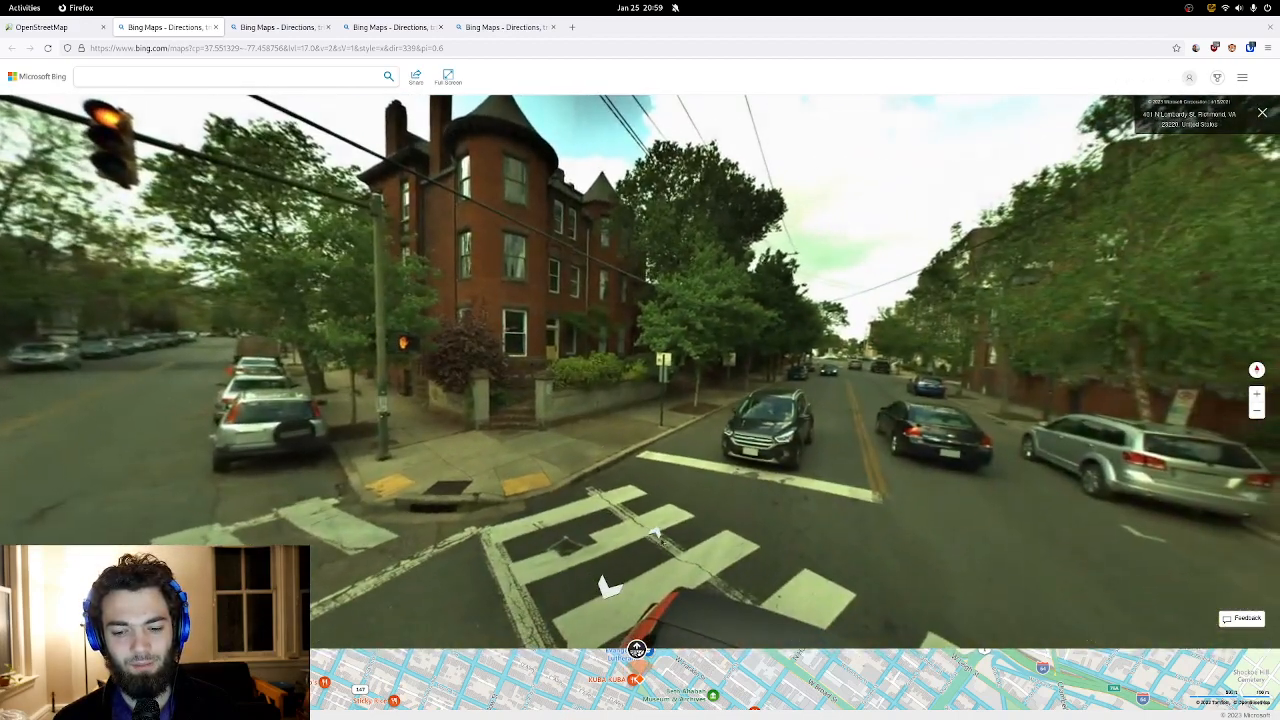
{"action": "left_click", "coordinate": [655, 534]}
{"action": "left_click", "coordinate": [657, 536]}
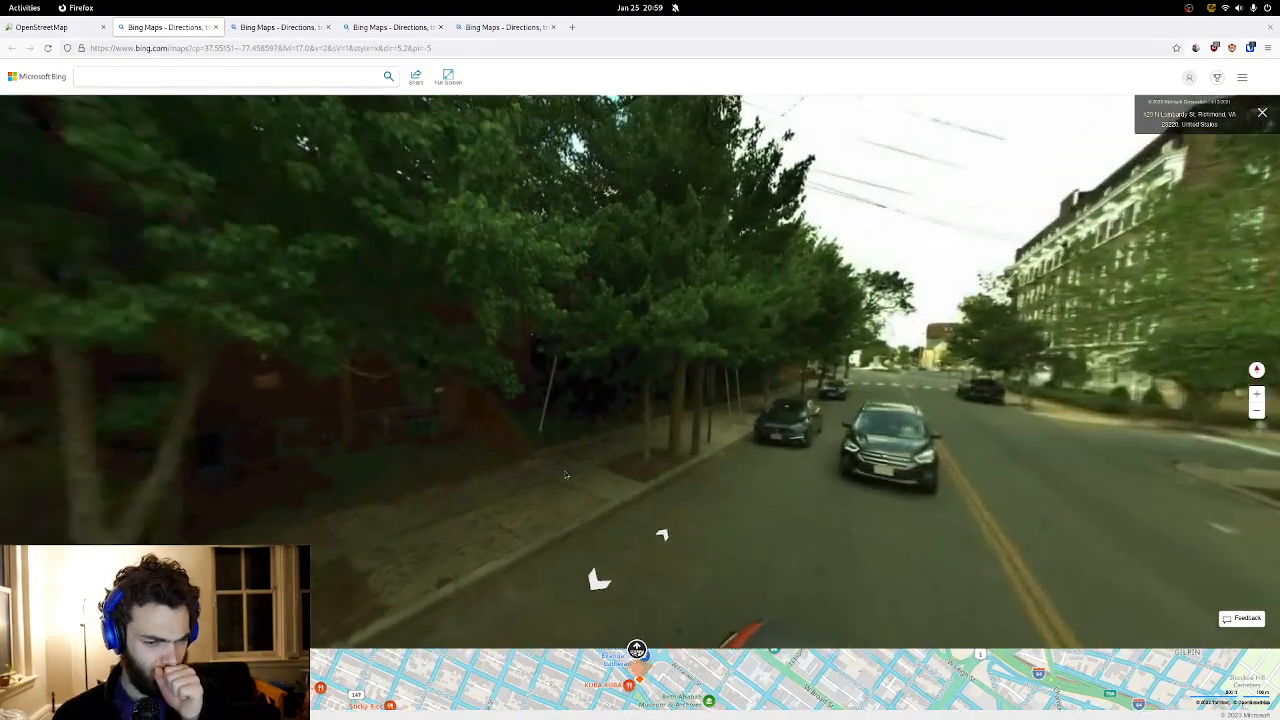
{"action": "left_click", "coordinate": [665, 477]}
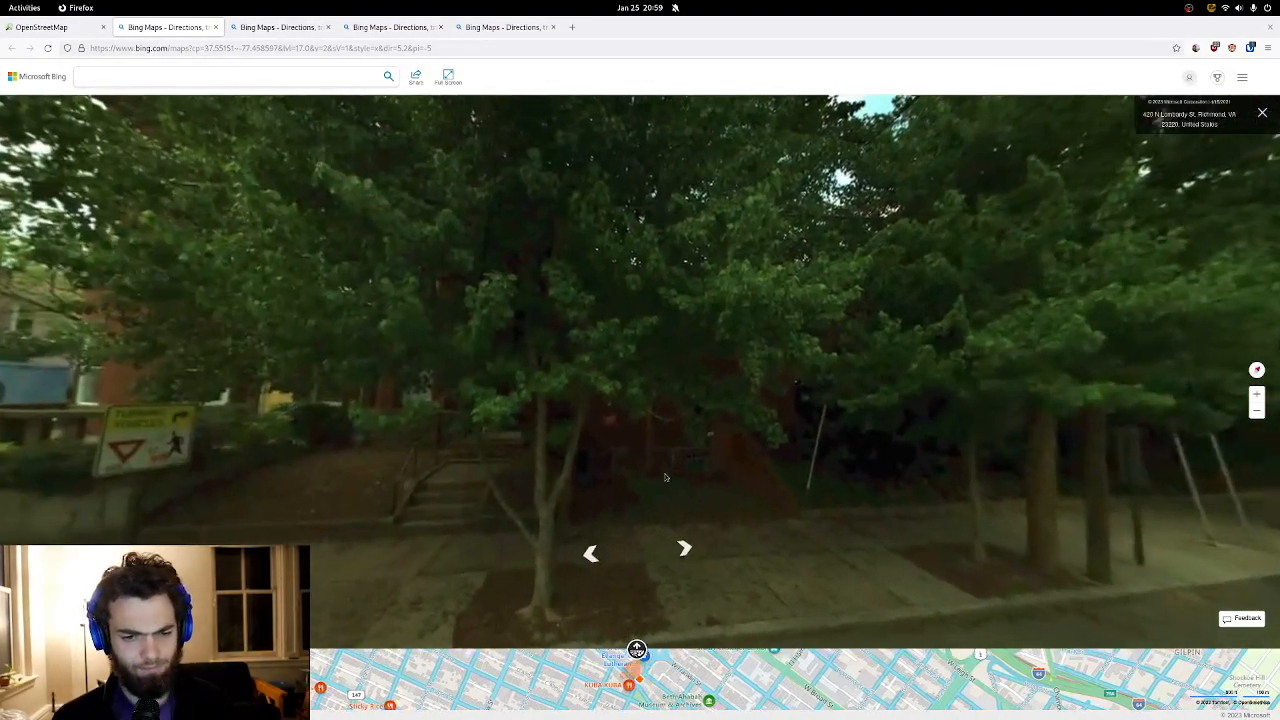
Step: Cross the corner crosswalk and follow panoramas onto Park Ave to the brick building
{"action": "left_click", "coordinate": [606, 537]}
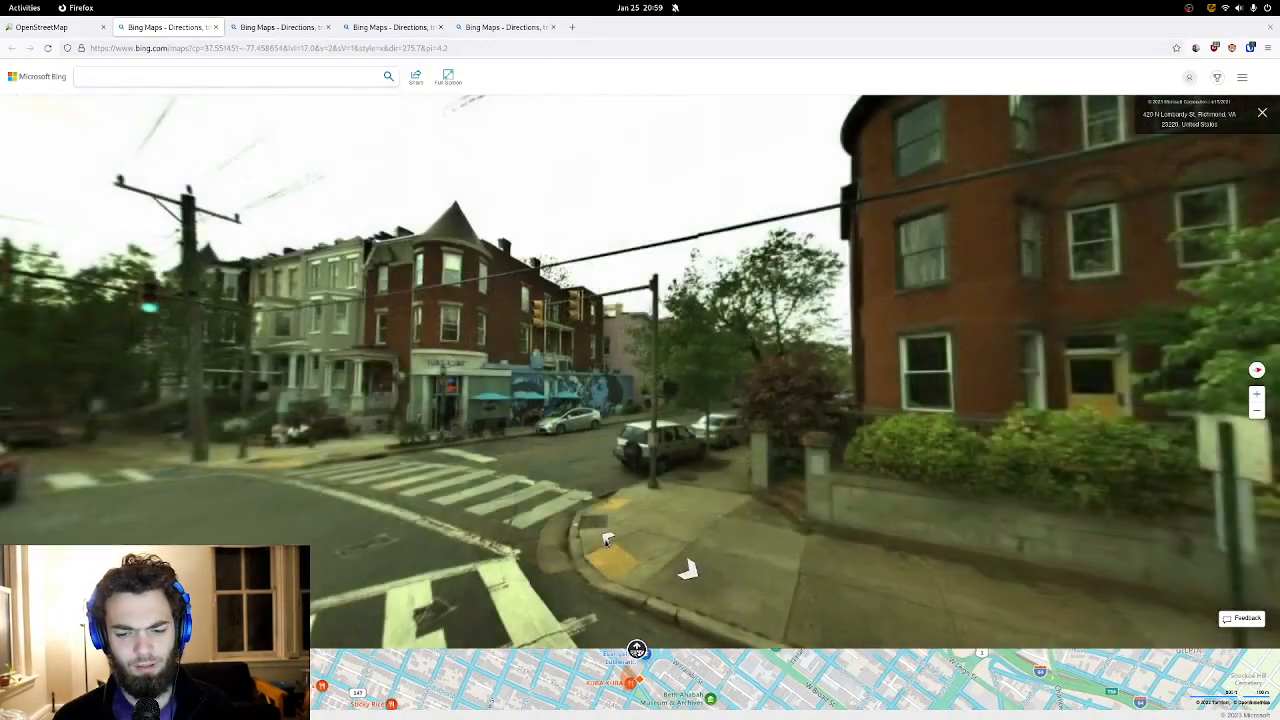
{"action": "left_click", "coordinate": [606, 539]}
{"action": "left_click", "coordinate": [606, 541]}
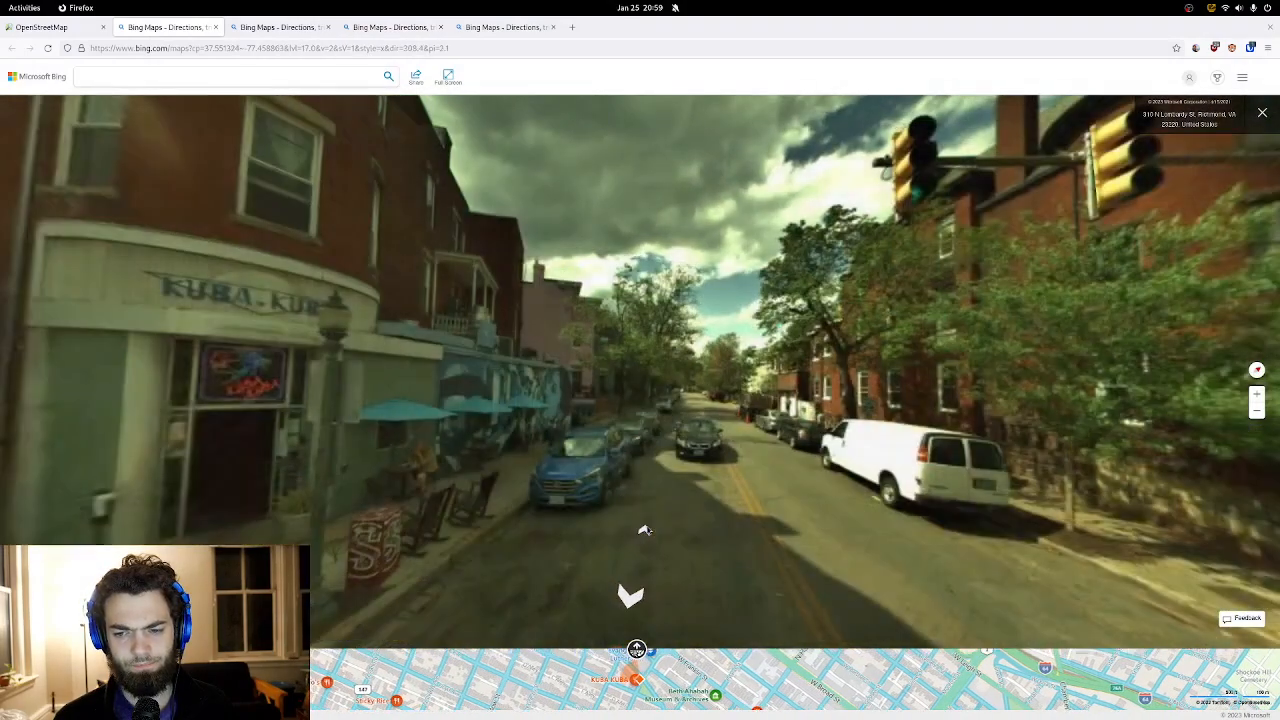
{"action": "left_click", "coordinate": [645, 530]}
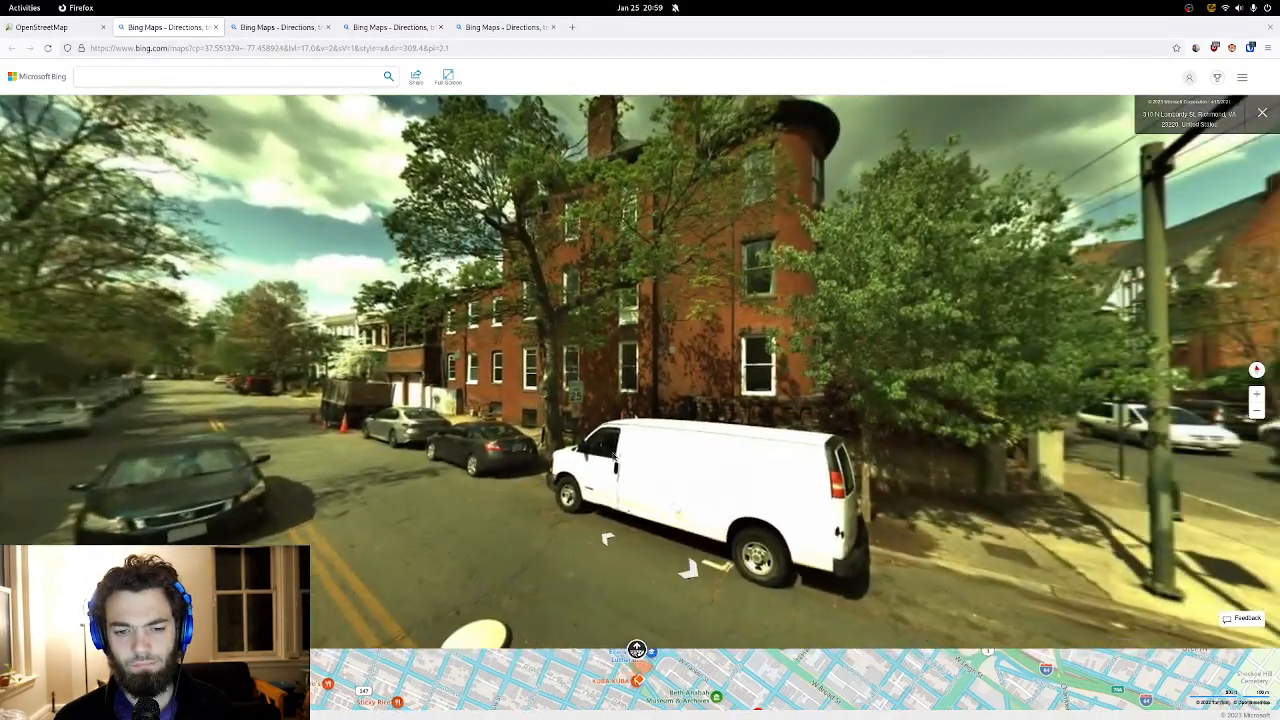
{"action": "left_click", "coordinate": [606, 535]}
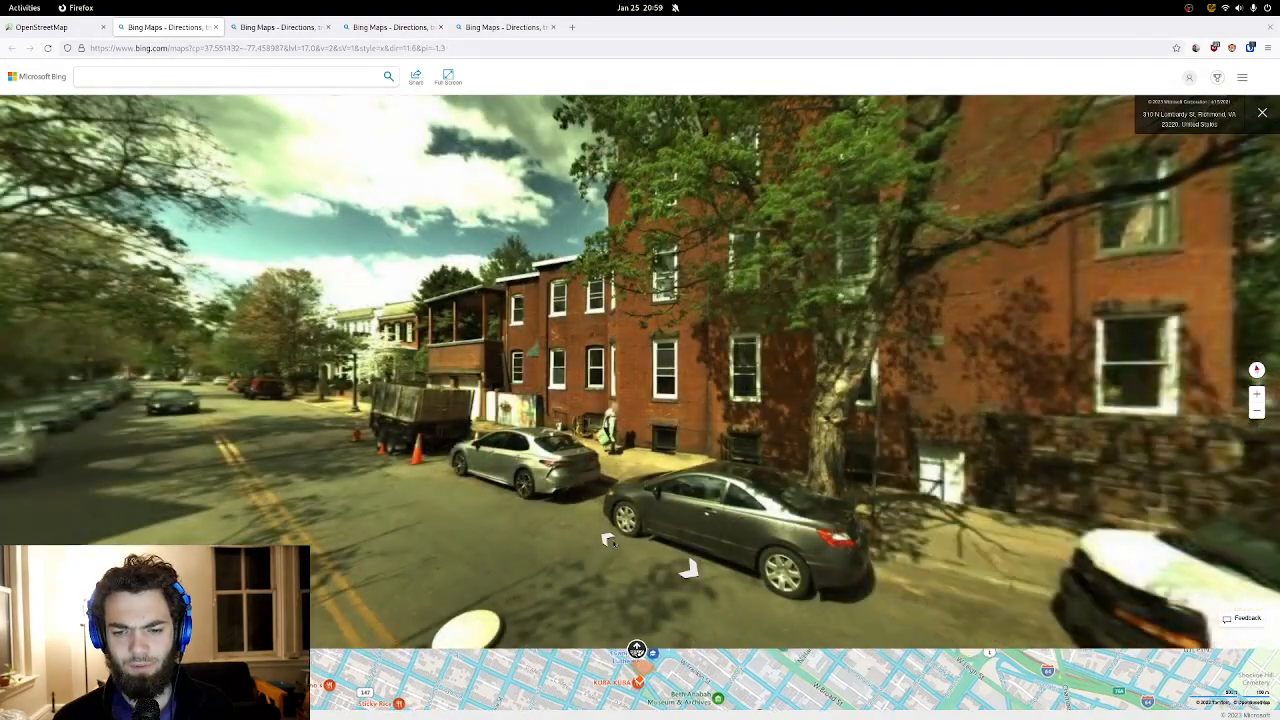
{"action": "left_click", "coordinate": [607, 535]}
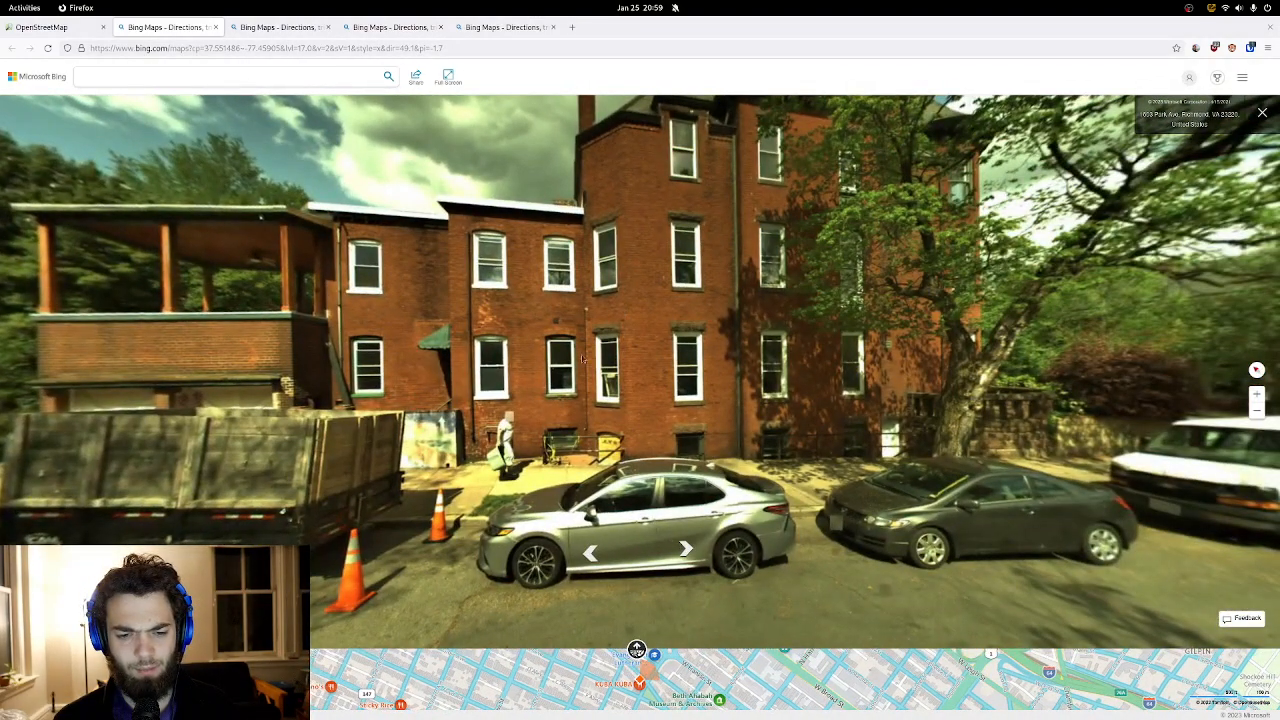
{"action": "left_click", "coordinate": [390, 296]}
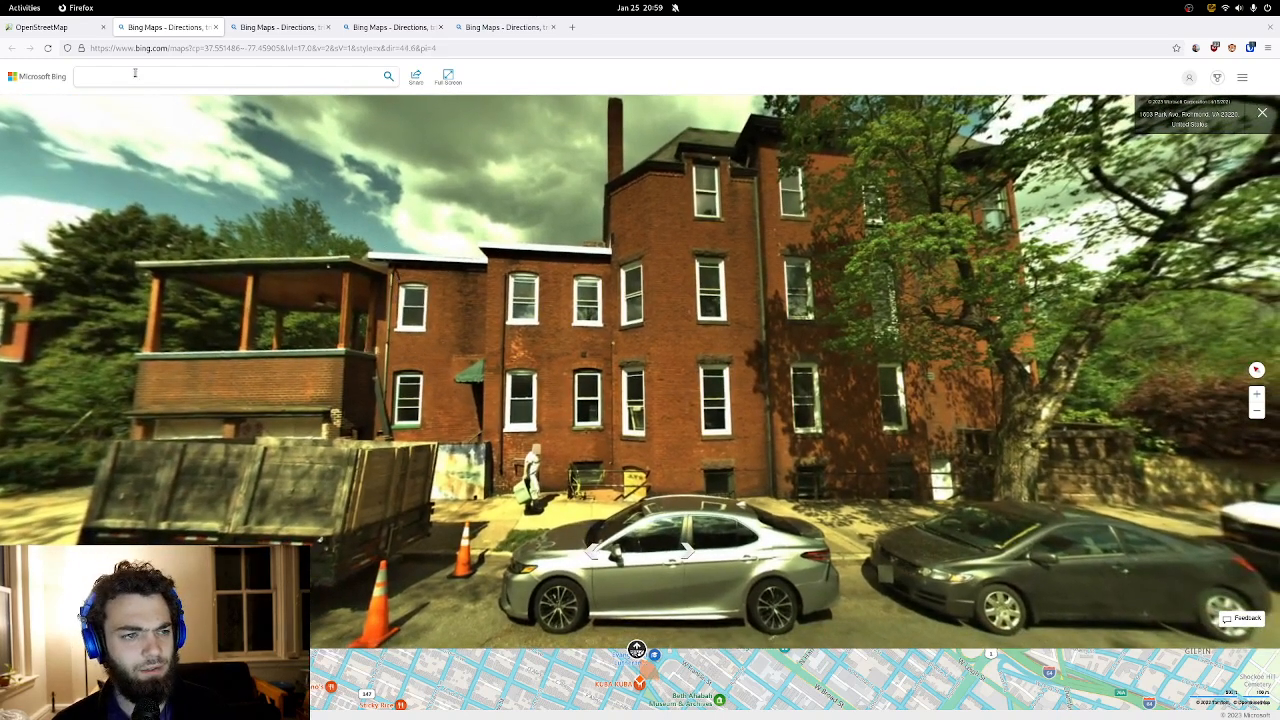
{"action": "left_click", "coordinate": [40, 27]}
{"action": "scroll", "coordinate": [640, 400], "scroll_direction": "up", "scroll_amount": 2}
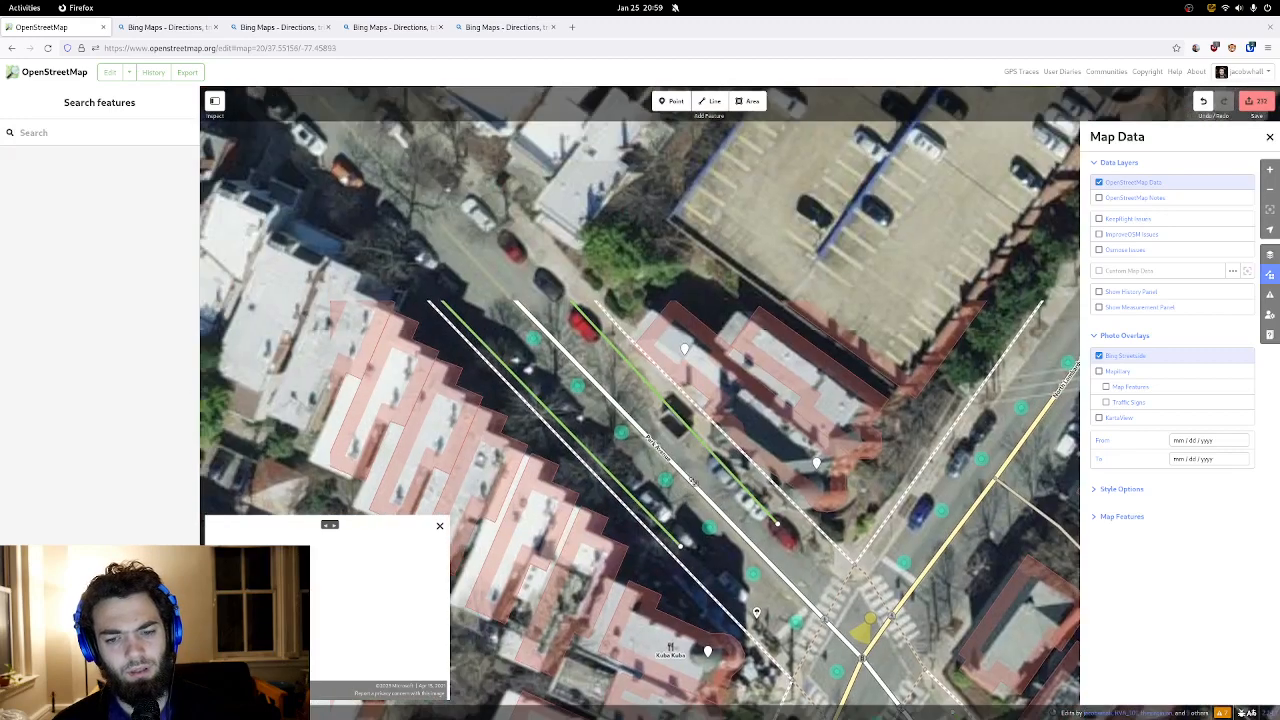
Step: Select the building the sidewalk crosses and bring it and the sidewalk into view
{"action": "scroll", "coordinate": [704, 451], "scroll_direction": "up", "scroll_amount": 5}
{"action": "left_click", "coordinate": [729, 368]}
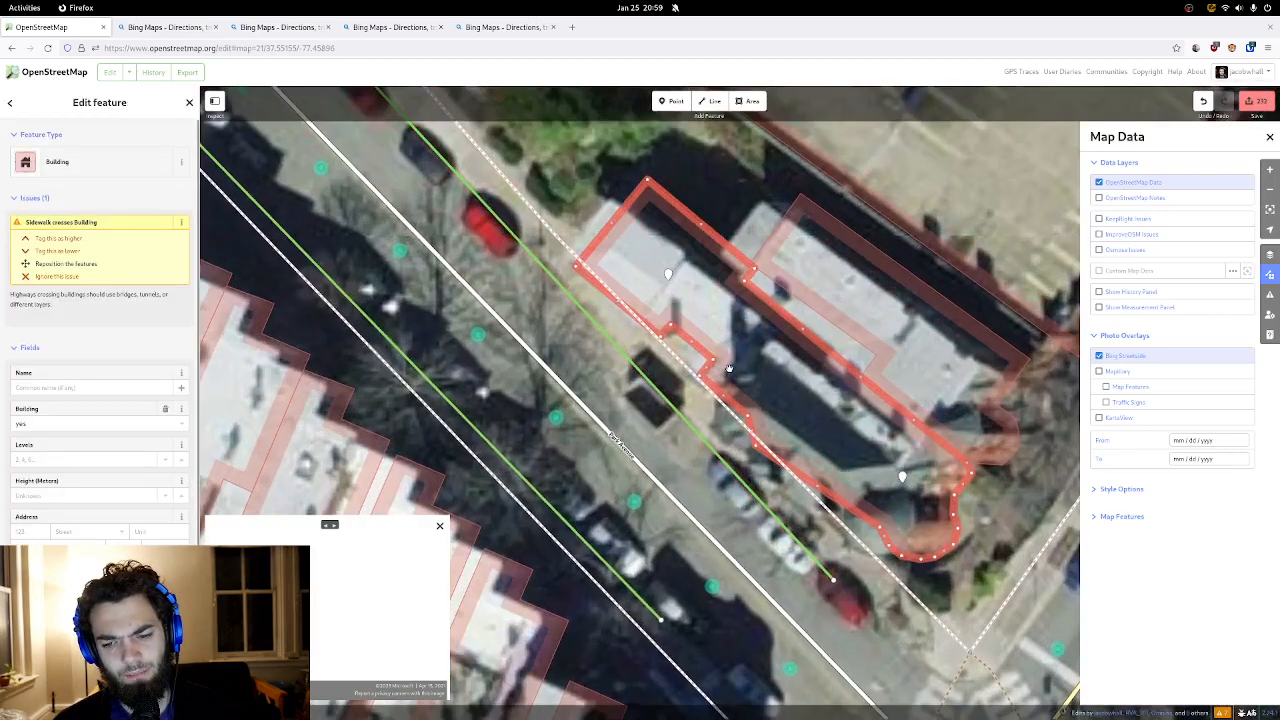
{"action": "scroll", "coordinate": [729, 368], "scroll_direction": "down", "scroll_amount": 3}
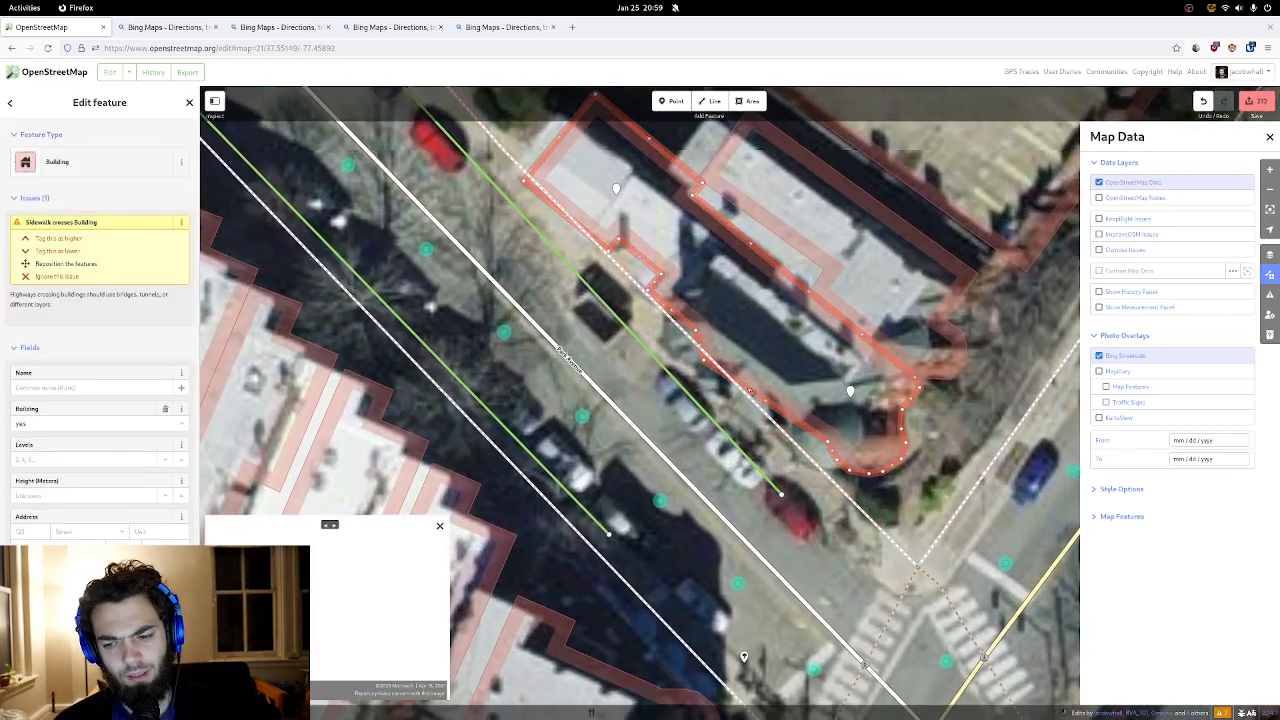
{"action": "left_click_drag", "start_coordinate": [750, 390], "coordinate": [700, 381]}
Step: Try to pick out the sidewalk where it overlaps the building's edge
{"action": "left_click", "coordinate": [701, 357]}
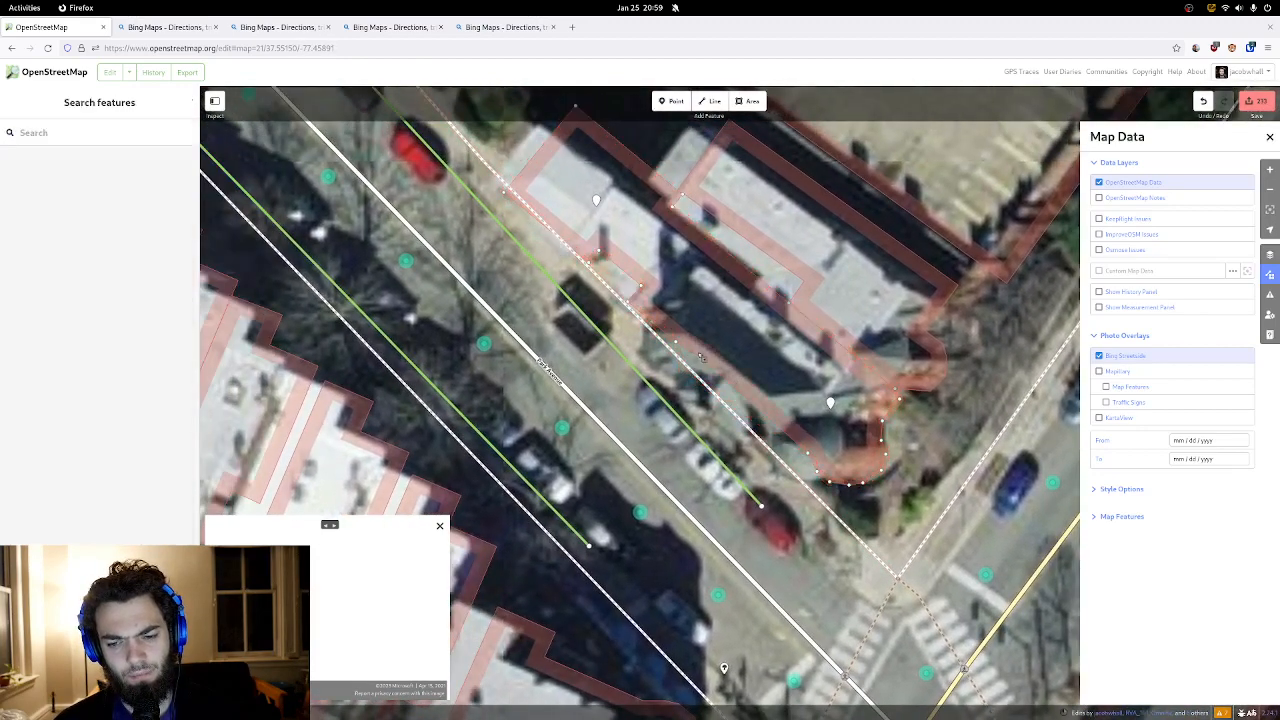
{"action": "left_click", "coordinate": [692, 347]}
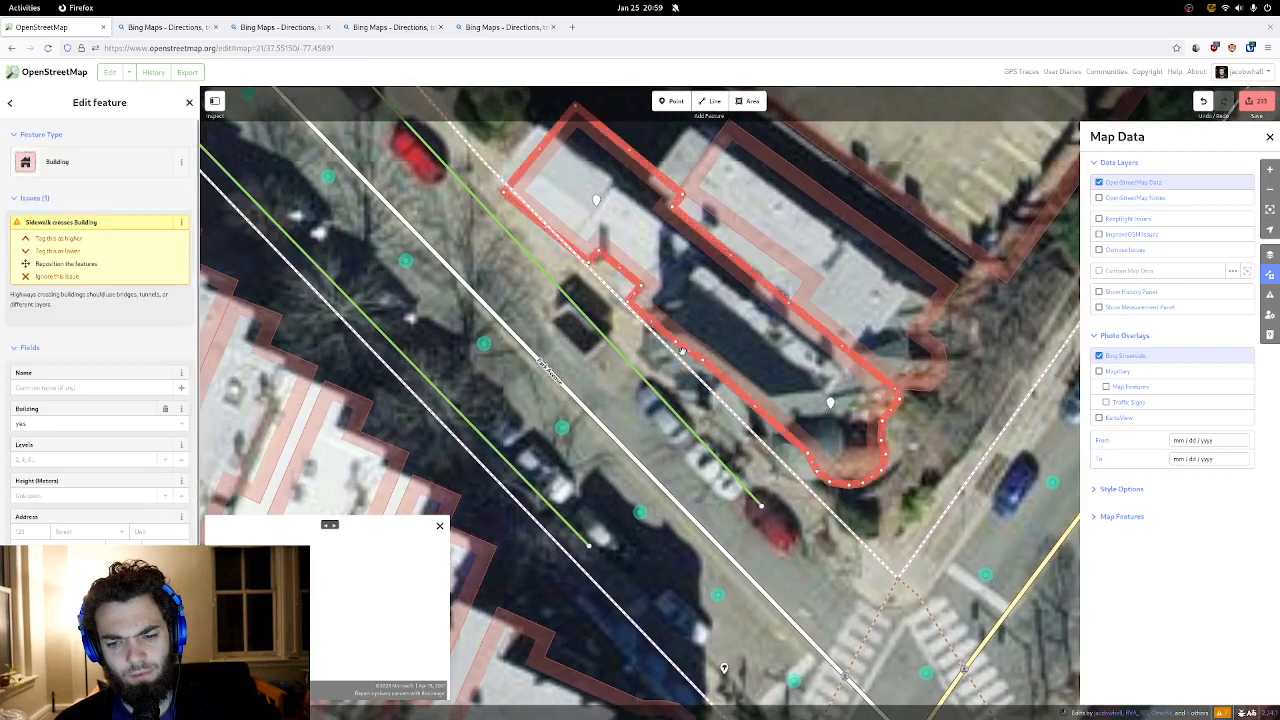
{"action": "left_click", "coordinate": [681, 345]}
{"action": "left_click", "coordinate": [686, 340]}
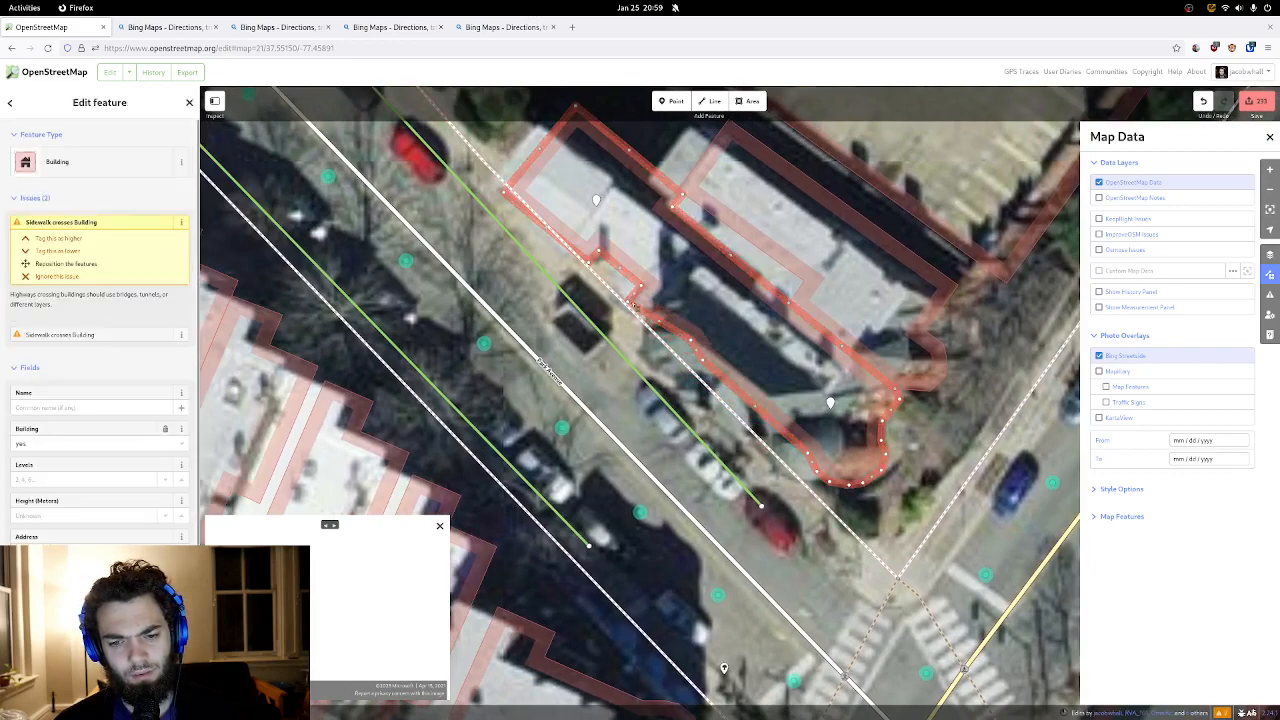
{"action": "left_click", "coordinate": [628, 300]}
{"action": "left_click", "coordinate": [627, 296]}
{"action": "left_click", "coordinate": [627, 292]}
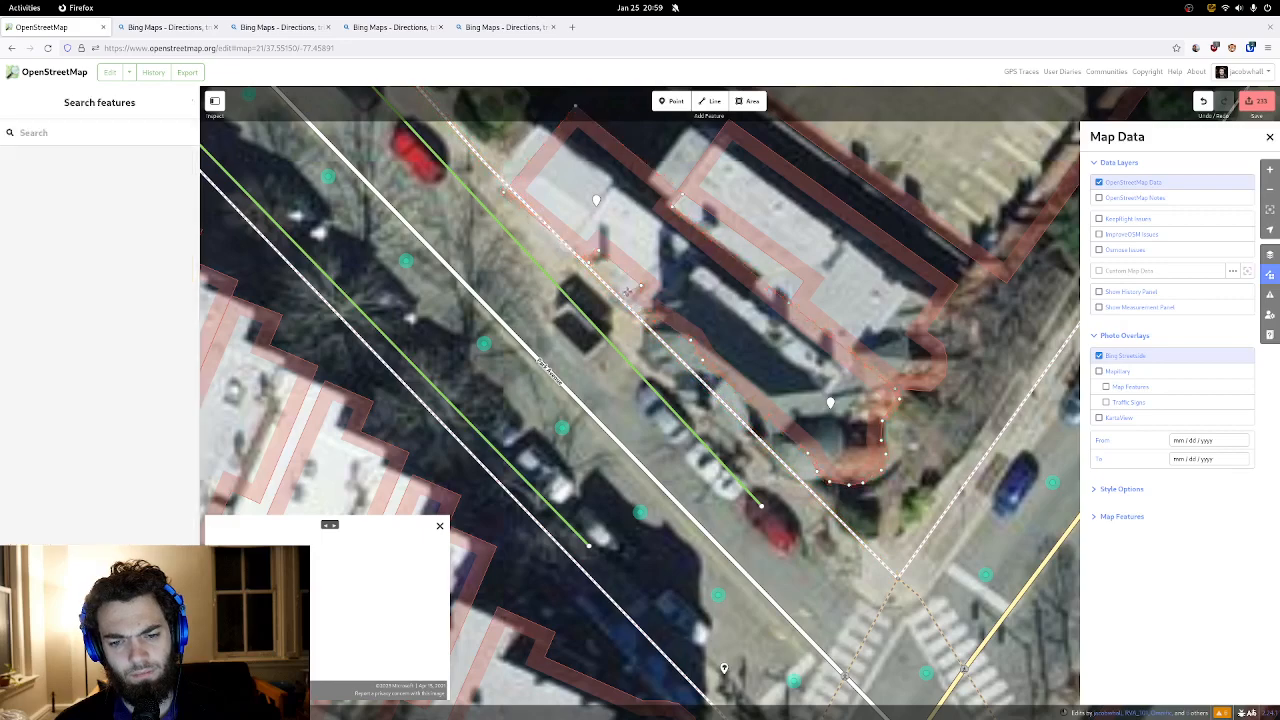
{"action": "left_click", "coordinate": [630, 288]}
{"action": "left_click", "coordinate": [635, 282]}
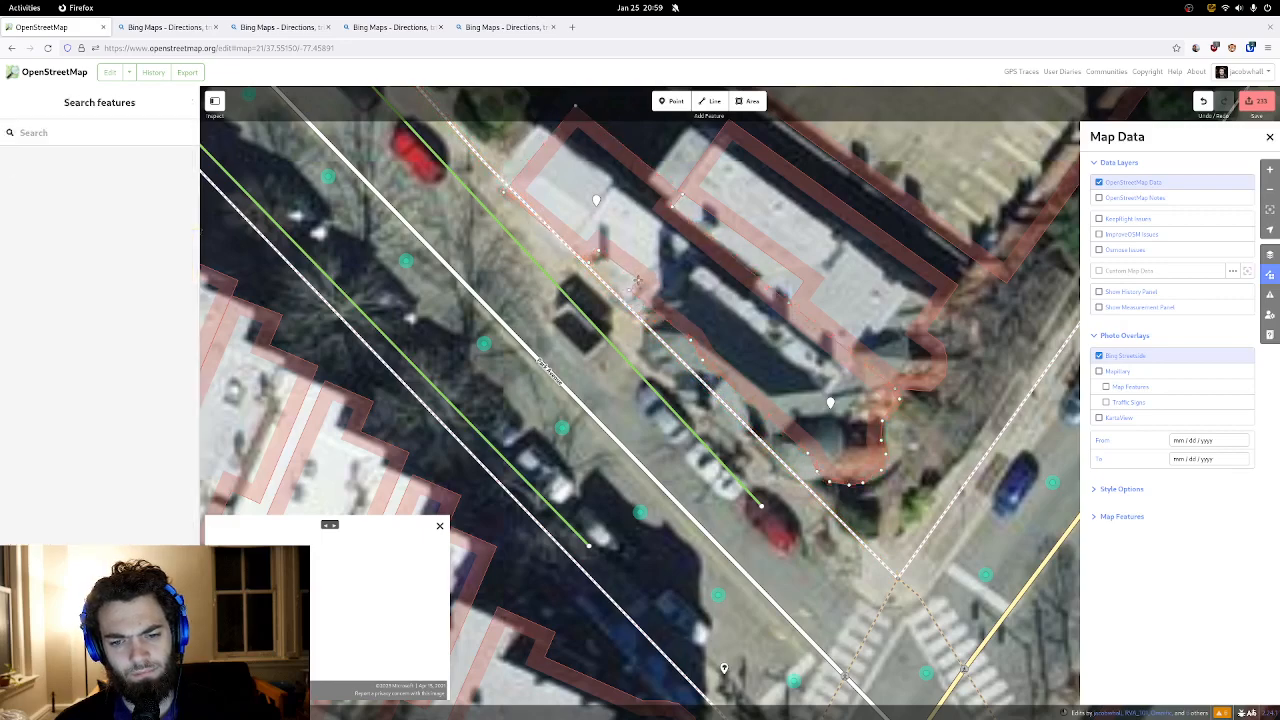
{"action": "left_click", "coordinate": [626, 271]}
{"action": "left_click", "coordinate": [612, 267]}
{"action": "left_click", "coordinate": [600, 264]}
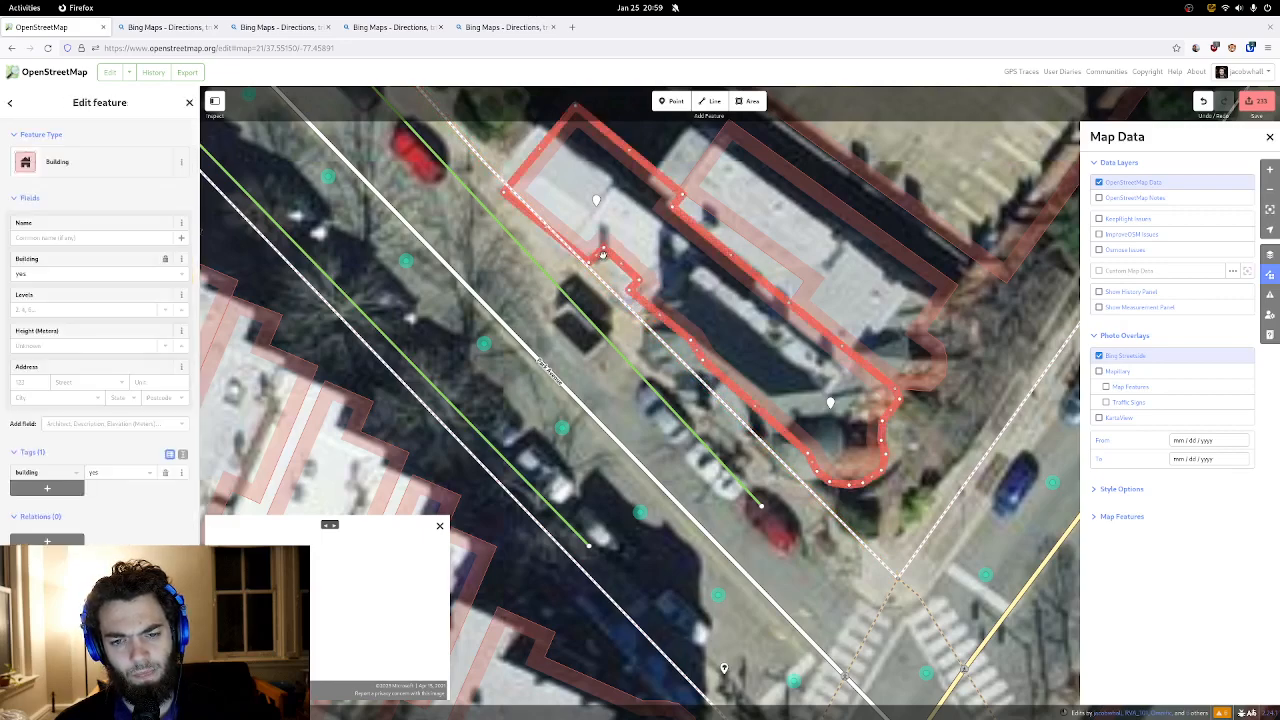
{"action": "left_click", "coordinate": [592, 260]}
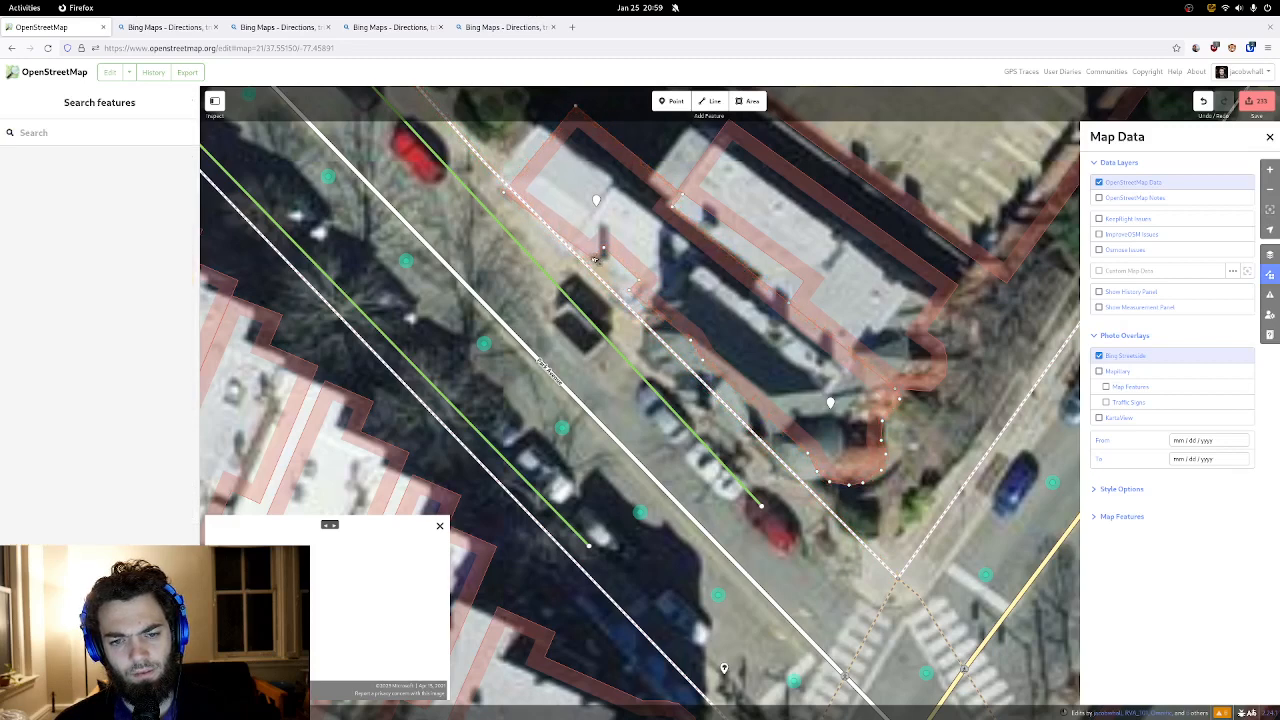
Step: Toggle the building's selection to compare its outline against the aerial imagery
{"action": "left_click", "coordinate": [595, 259]}
{"action": "left_click", "coordinate": [511, 184]}
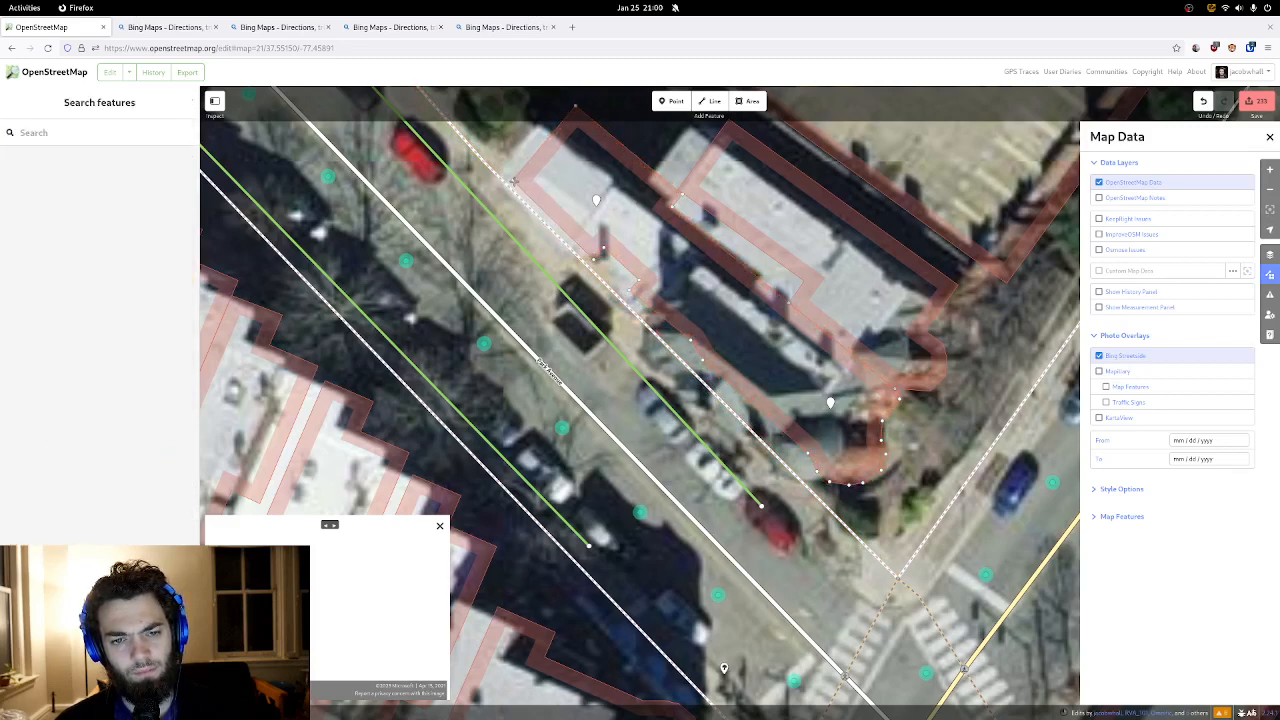
{"action": "left_click", "coordinate": [560, 226]}
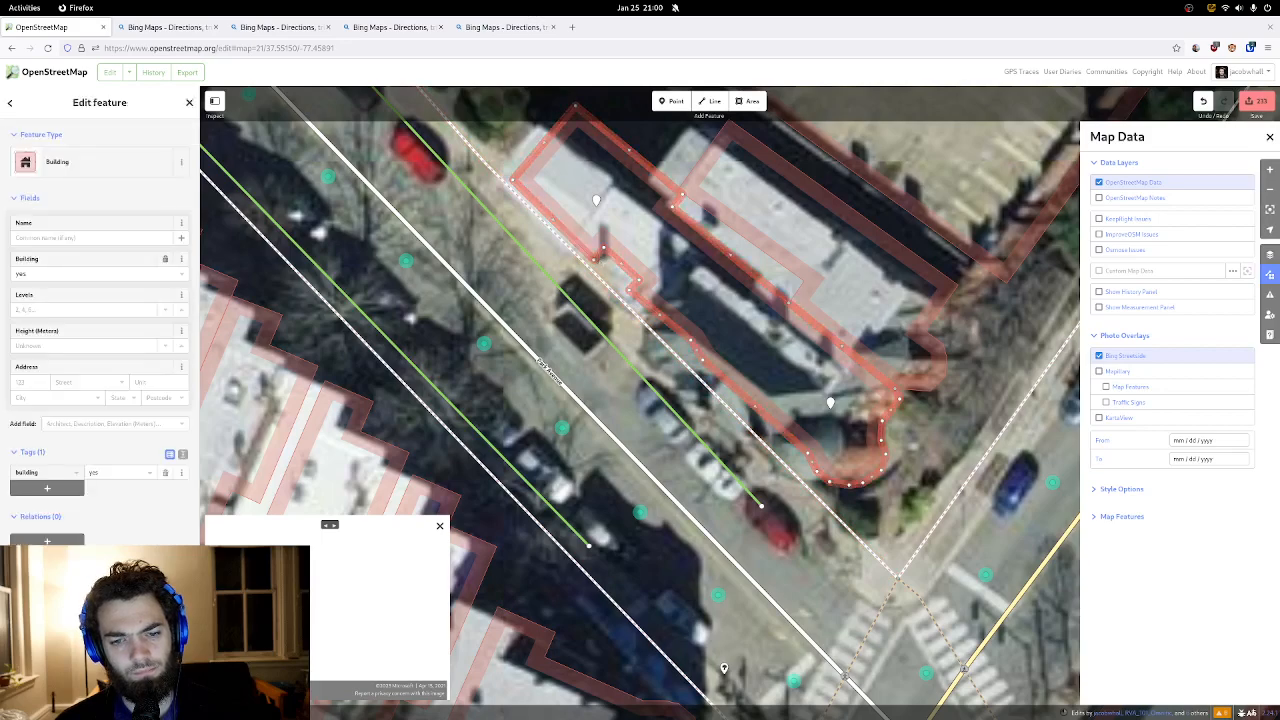
{"action": "left_click", "coordinate": [600, 248]}
{"action": "left_click", "coordinate": [600, 256]}
{"action": "scroll", "coordinate": [620, 280], "scroll_direction": "up", "scroll_amount": 3}
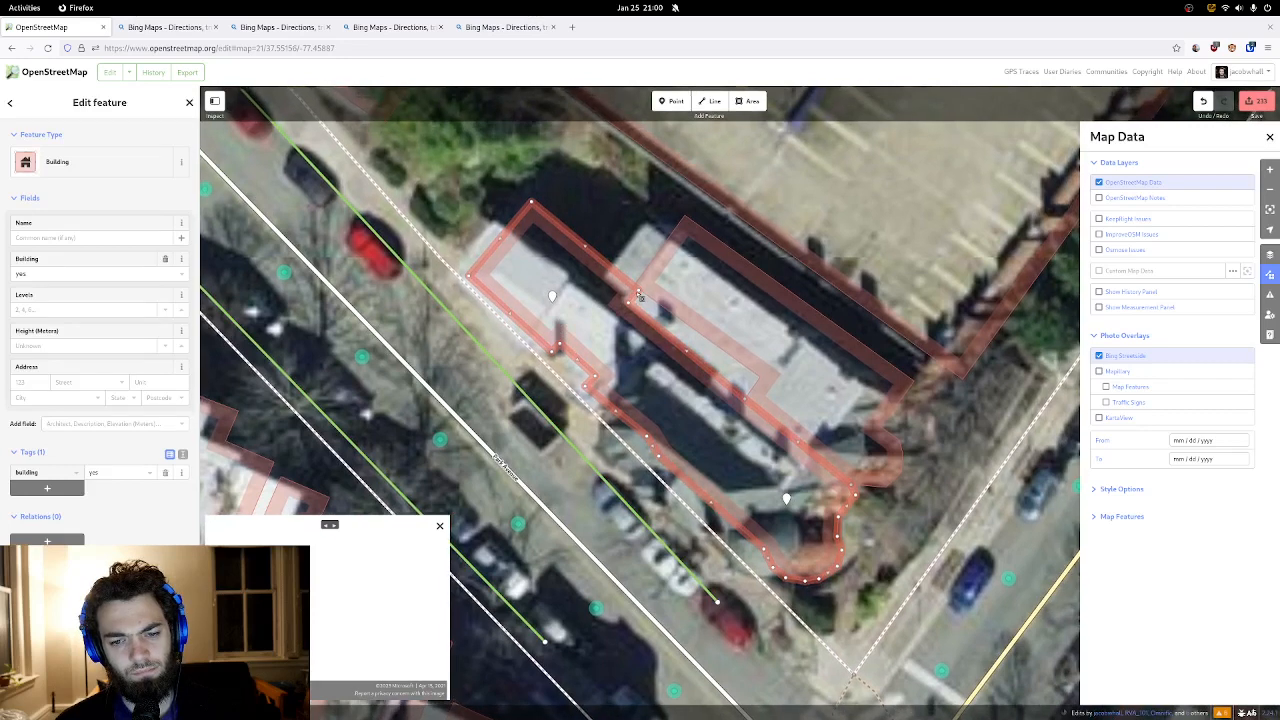
{"action": "left_click", "coordinate": [640, 295]}
{"action": "left_click", "coordinate": [640, 298]}
{"action": "left_click", "coordinate": [635, 298]}
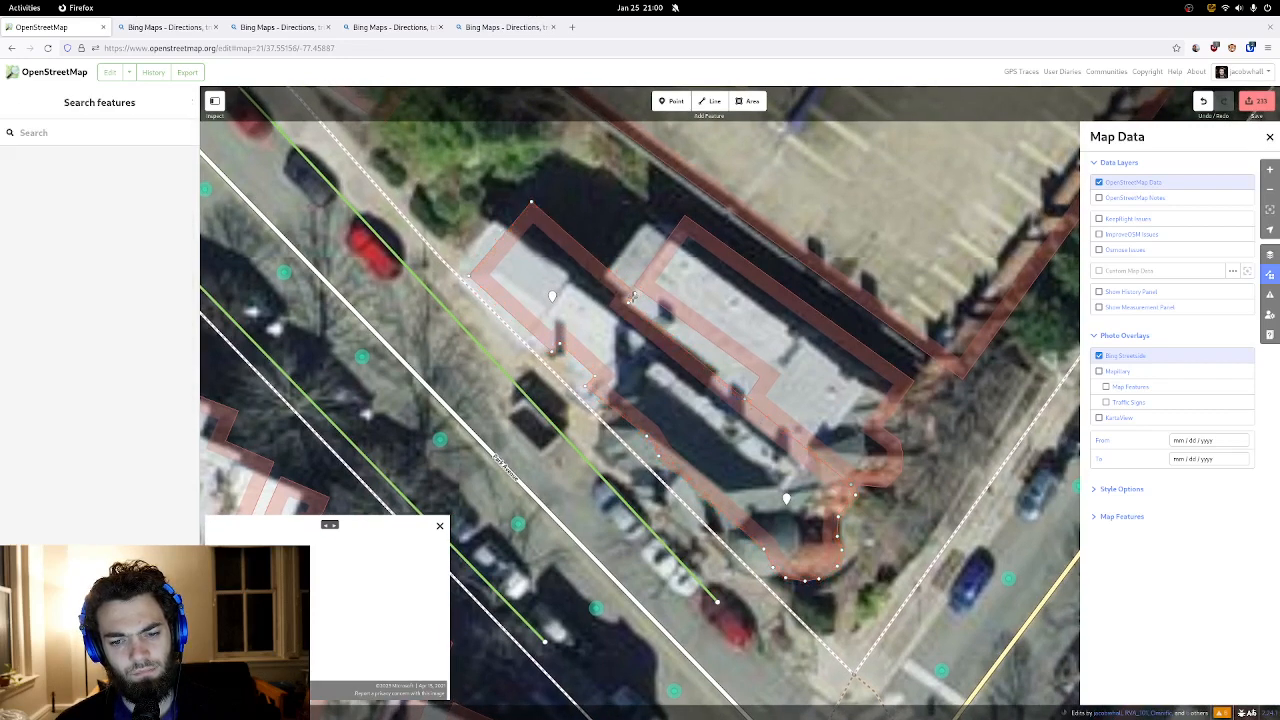
{"action": "left_click", "coordinate": [632, 297]}
{"action": "scroll", "coordinate": [636, 340], "scroll_direction": "up", "scroll_amount": 3}
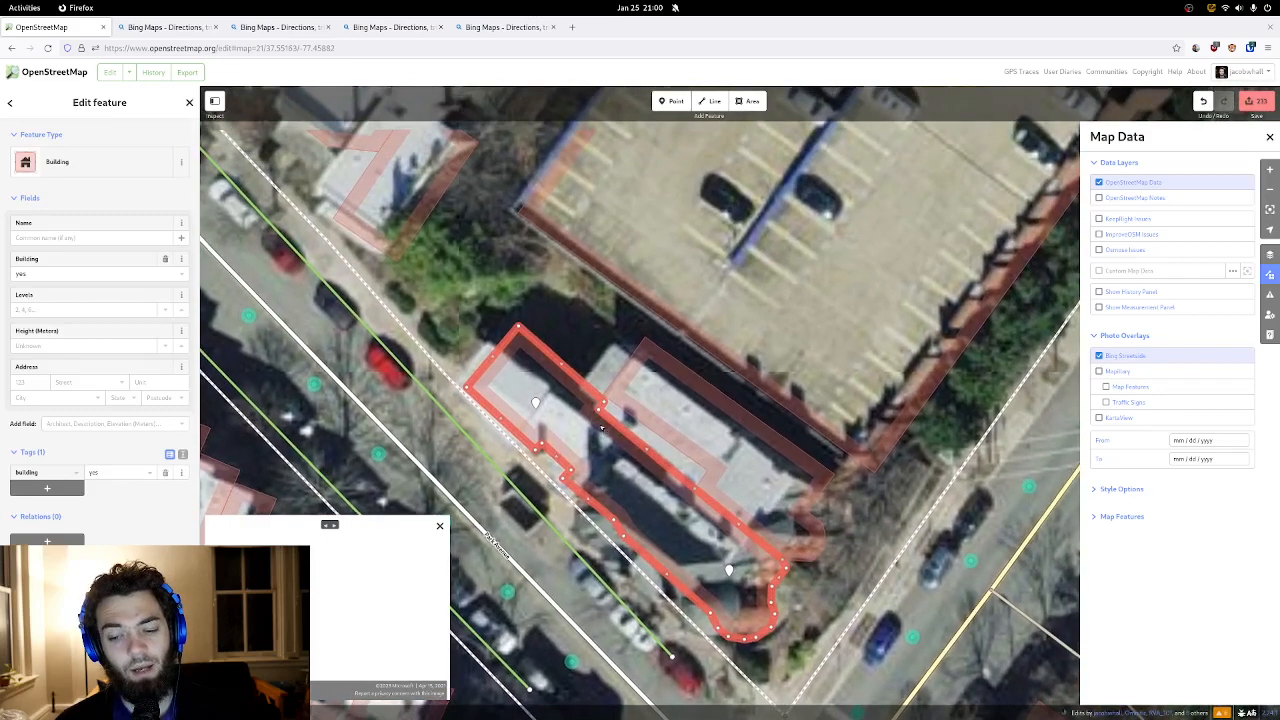
Step: Recenter the map on the building beside the diagonal street
{"action": "left_click_drag", "start_coordinate": [641, 387], "coordinate": [646, 290]}
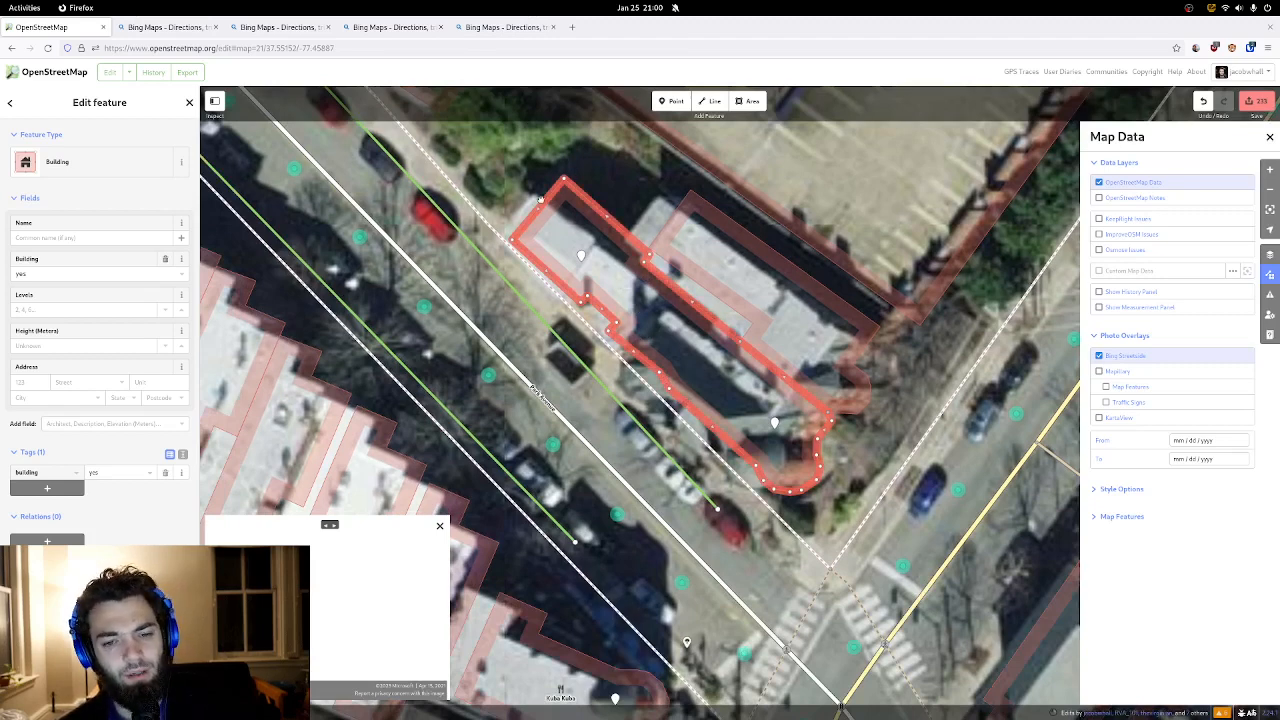
{"action": "left_click_drag", "start_coordinate": [557, 244], "coordinate": [583, 217]}
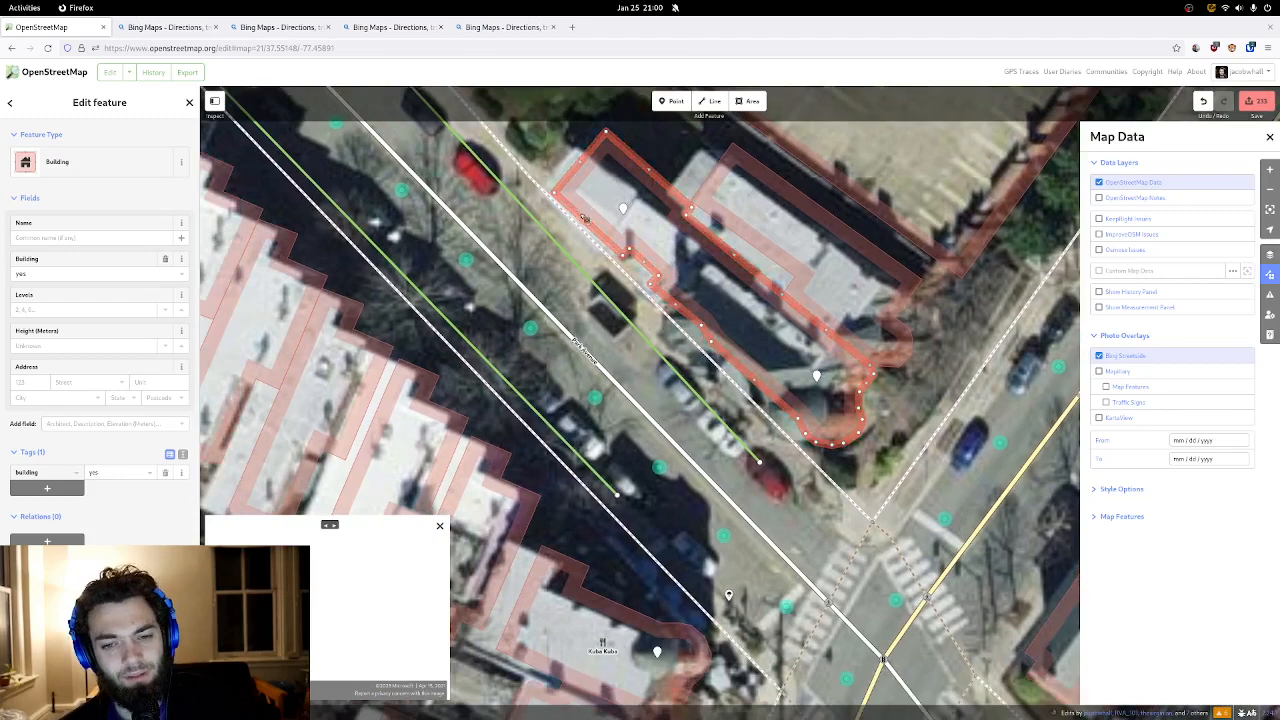
{"action": "left_click", "coordinate": [185, 27]}
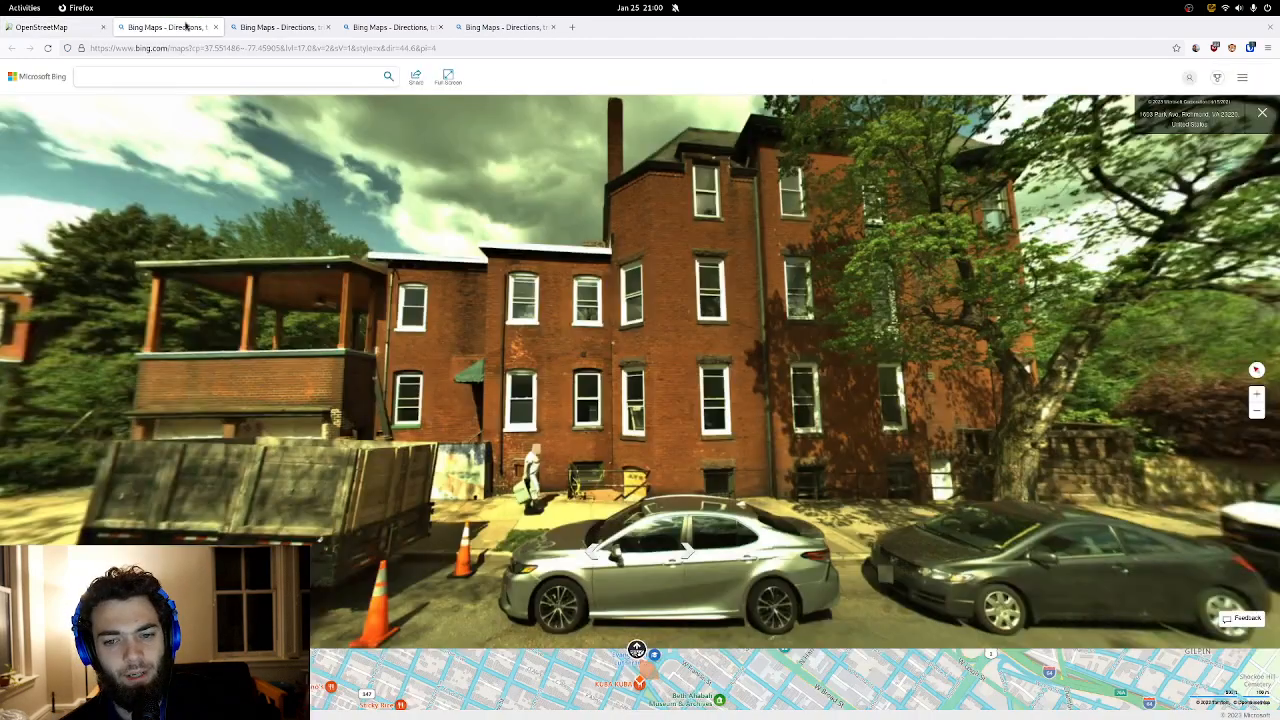
Step: Turn the Streetside panorama toward the street and along the brick building, then return to iD
{"action": "left_click_drag", "start_coordinate": [240, 190], "coordinate": [398, 268]}
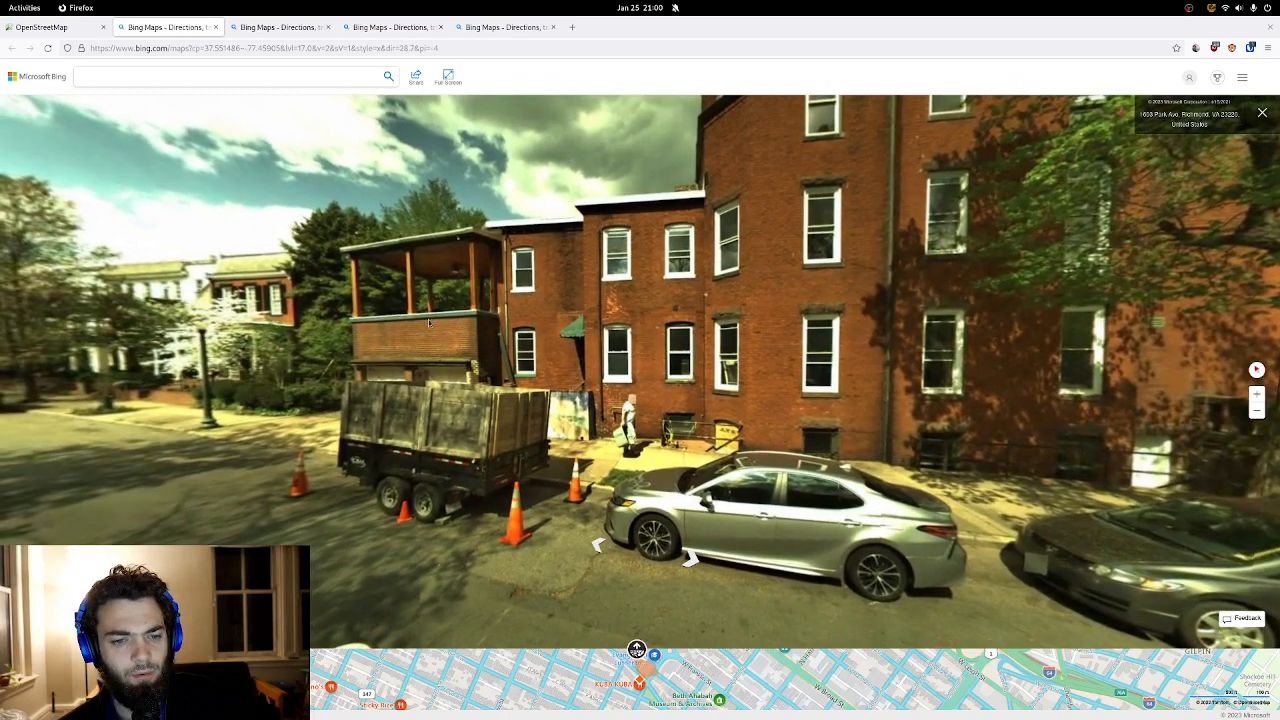
{"action": "left_click_drag", "start_coordinate": [435, 321], "coordinate": [264, 194]}
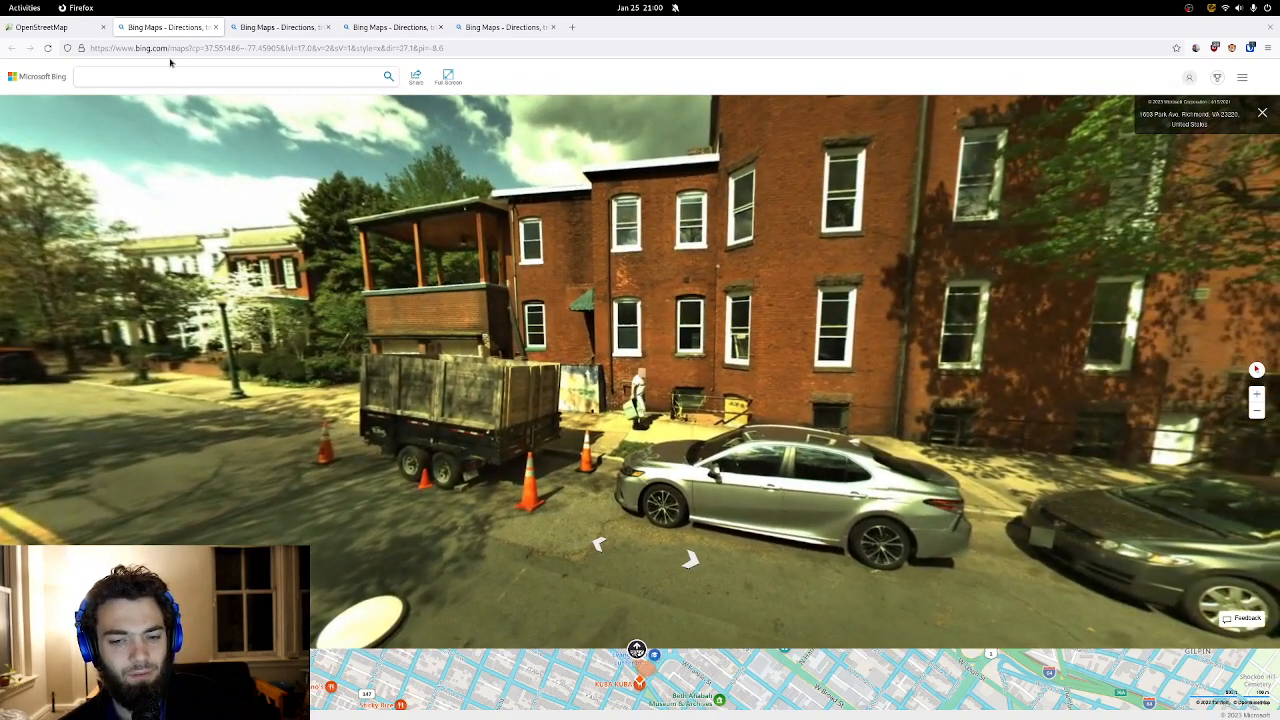
{"action": "left_click", "coordinate": [100, 33]}
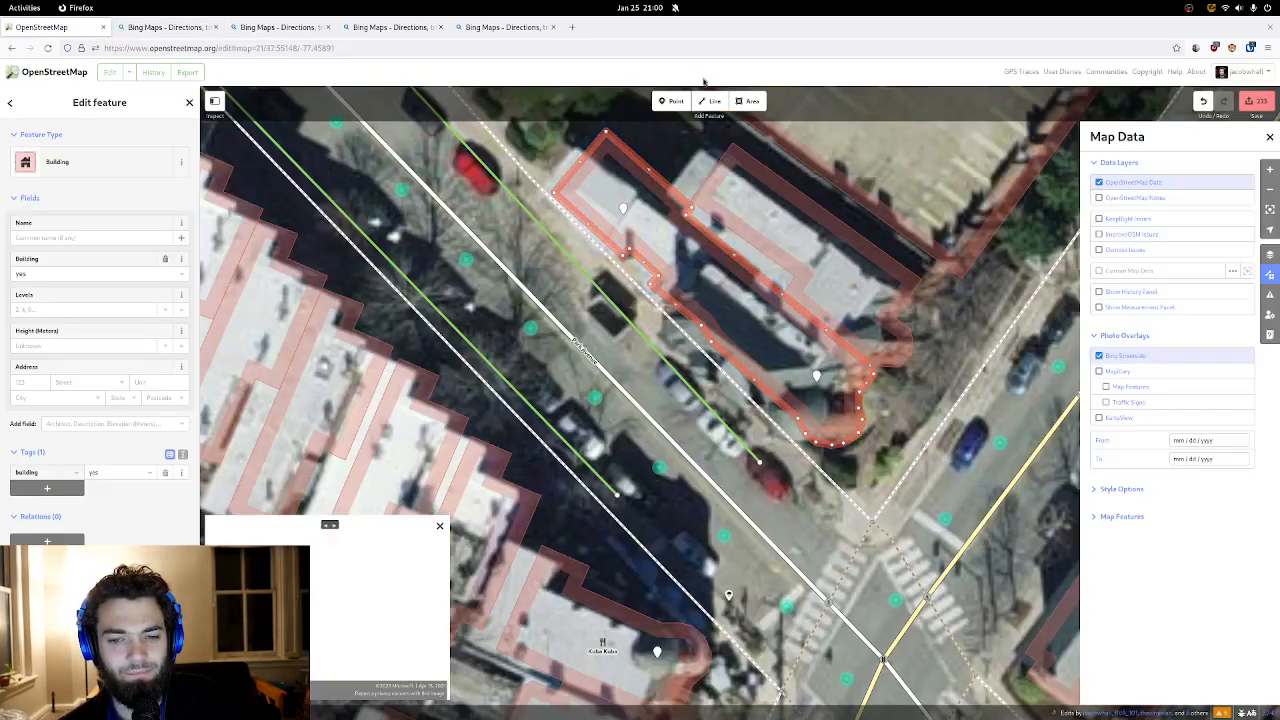
Step: From the upload review, connect the alley and sidewalk at the first Alley crosses Sidewalk warnings
{"action": "left_click", "coordinate": [1255, 101]}
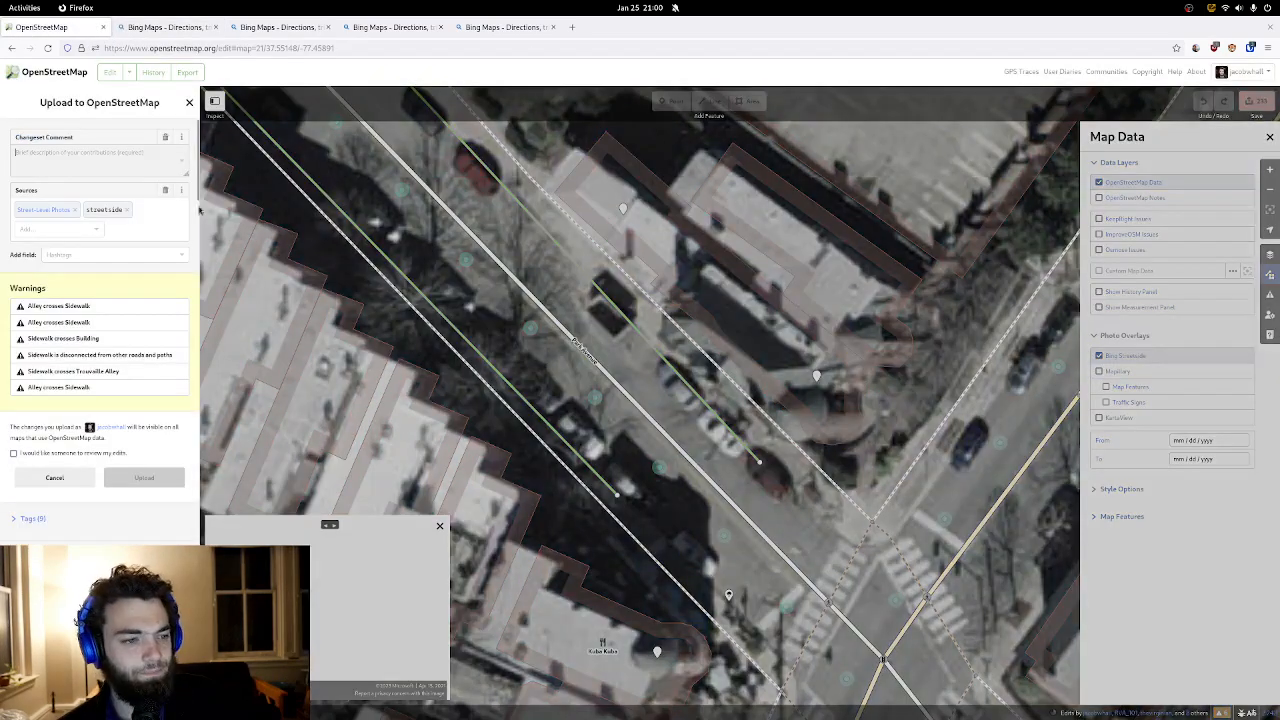
{"action": "left_click", "coordinate": [78, 305]}
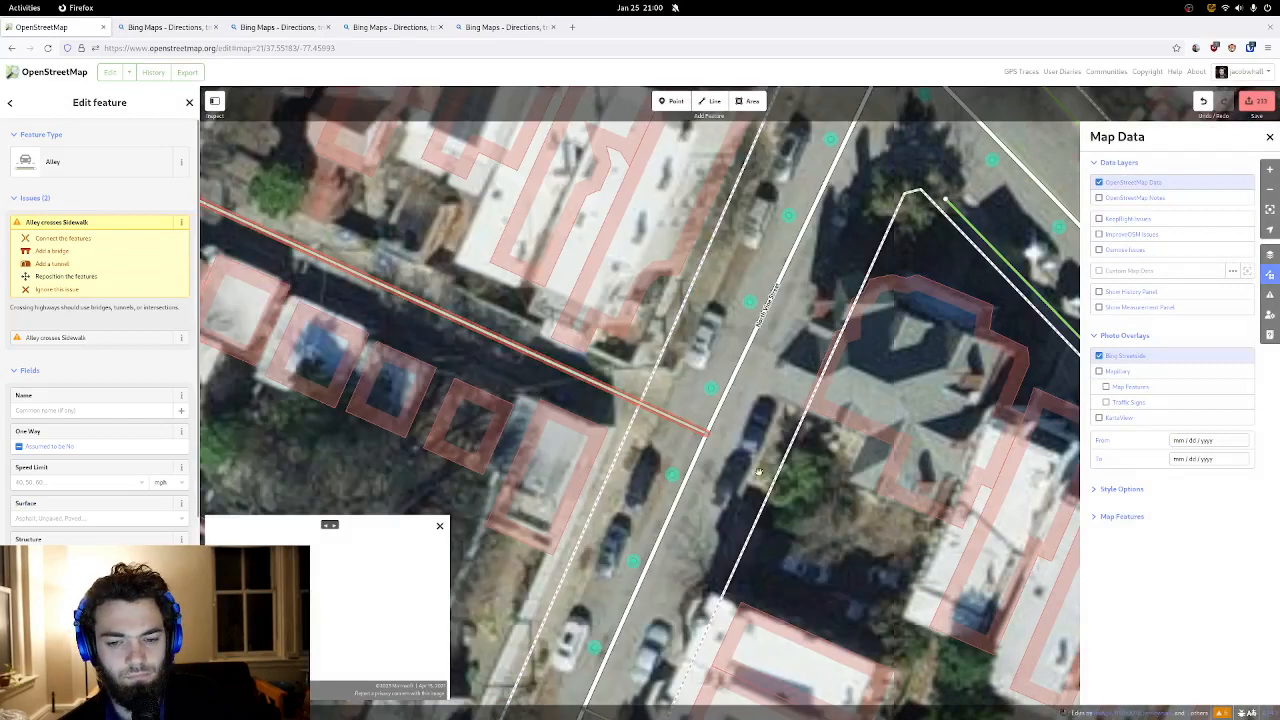
{"action": "left_click", "coordinate": [630, 440]}
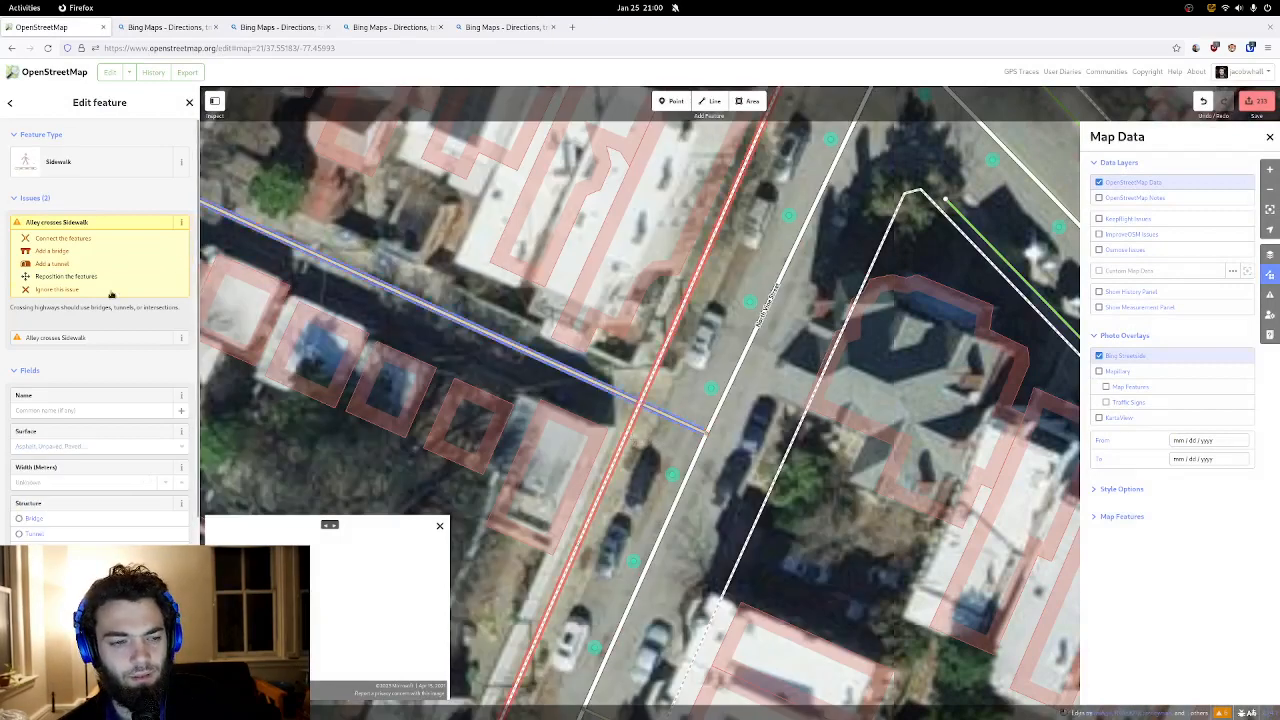
{"action": "left_click", "coordinate": [93, 239]}
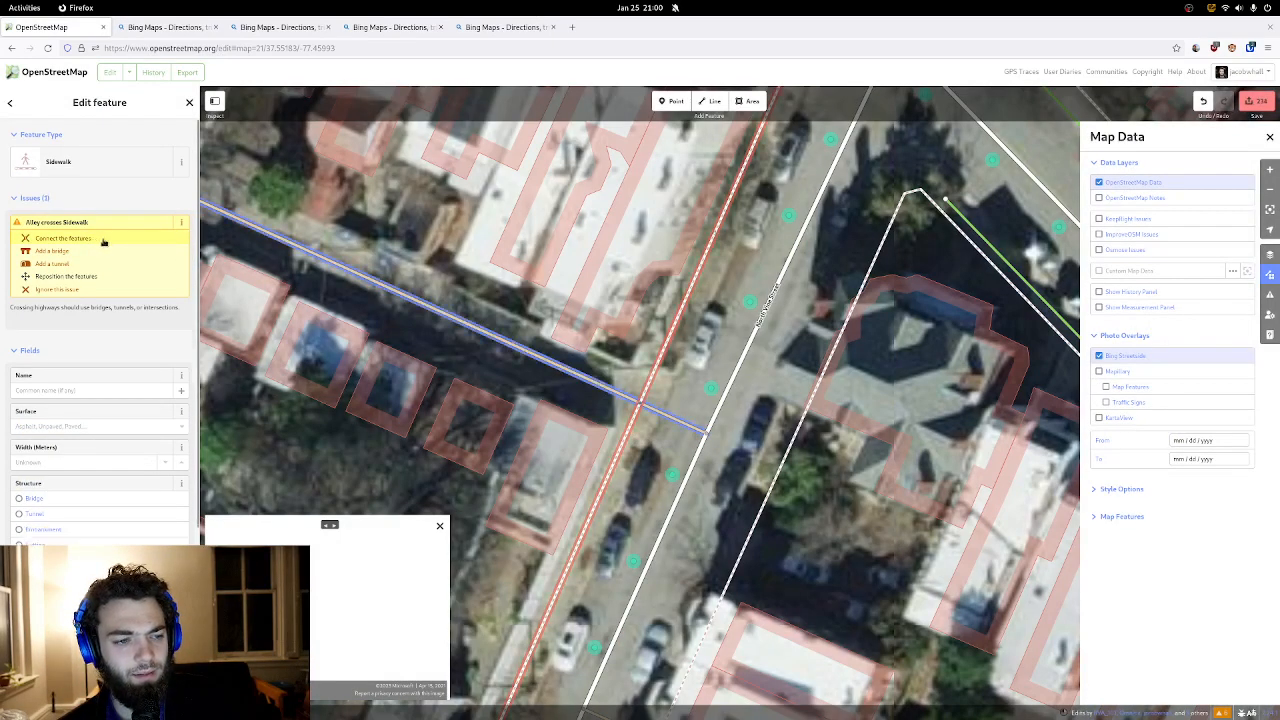
{"action": "left_click", "coordinate": [104, 241]}
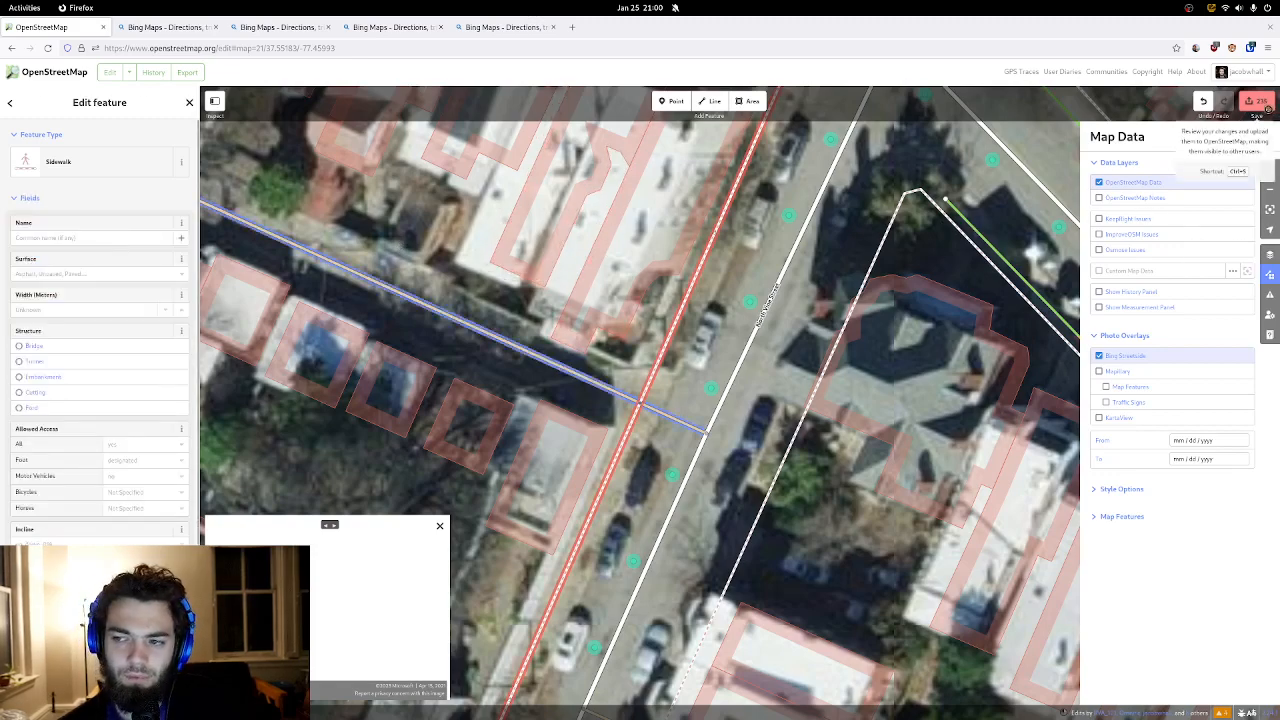
Step: Recheck the warnings and locate where the disconnected sidewalk crosses a building
{"action": "left_click", "coordinate": [1256, 101]}
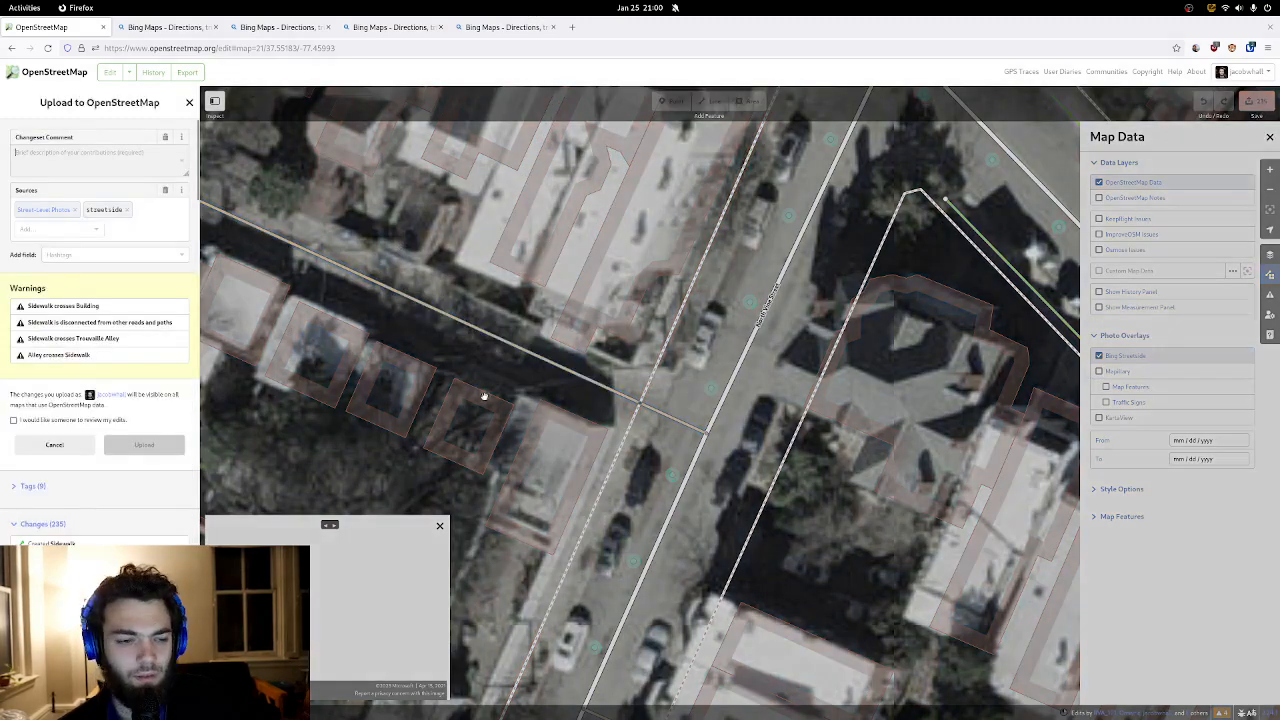
{"action": "left_click", "coordinate": [97, 323]}
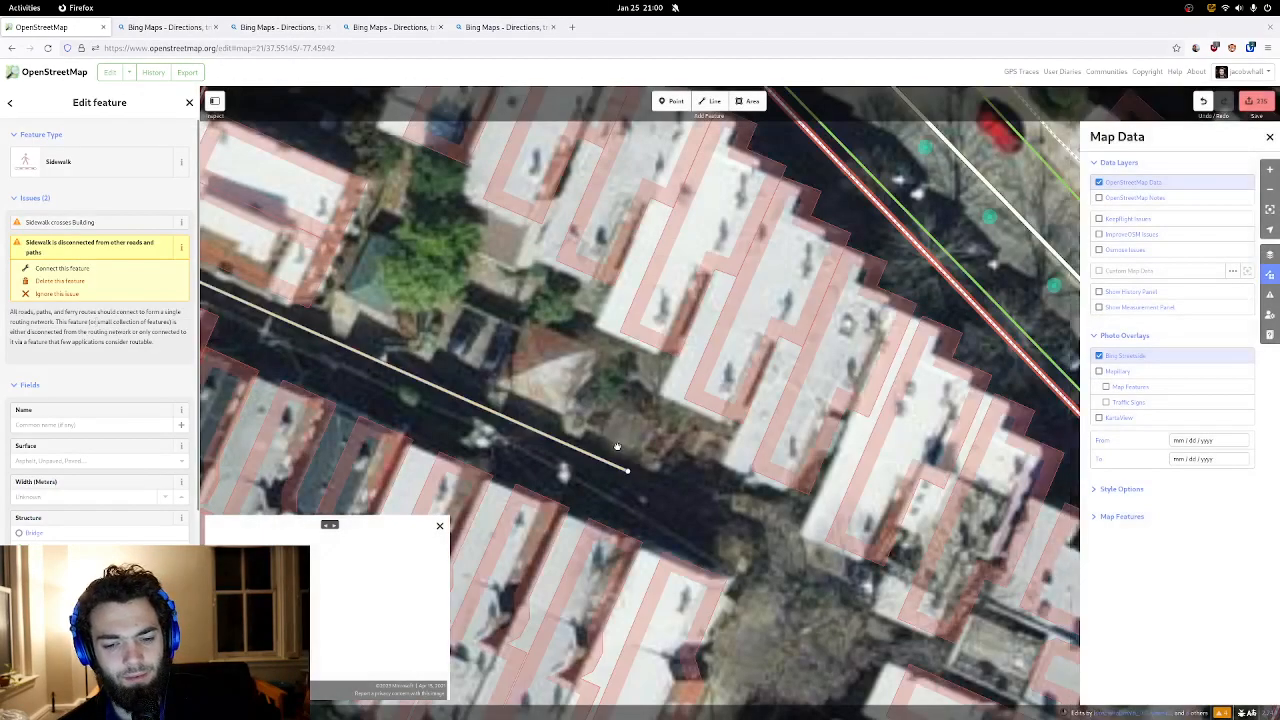
{"action": "scroll", "coordinate": [648, 450], "scroll_direction": "down", "scroll_amount": 3}
{"action": "scroll", "coordinate": [640, 446], "scroll_direction": "up", "scroll_amount": 2}
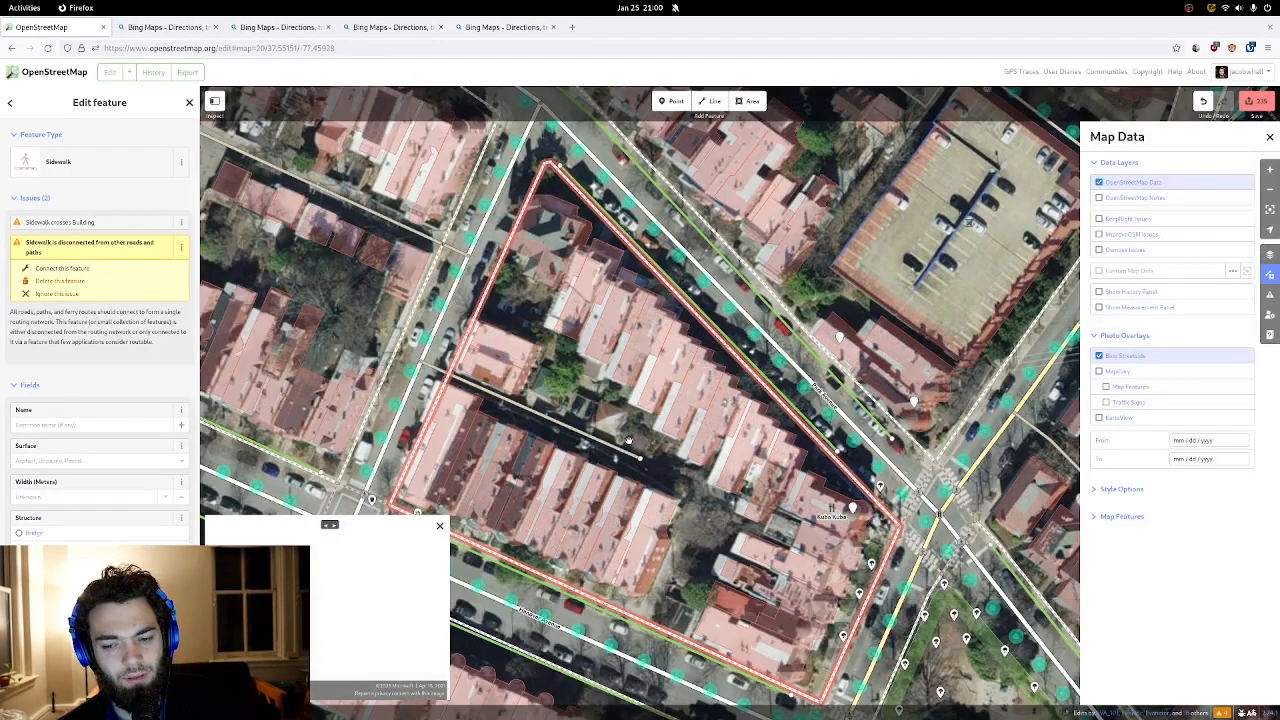
{"action": "left_click_drag", "start_coordinate": [672, 458], "coordinate": [652, 388]}
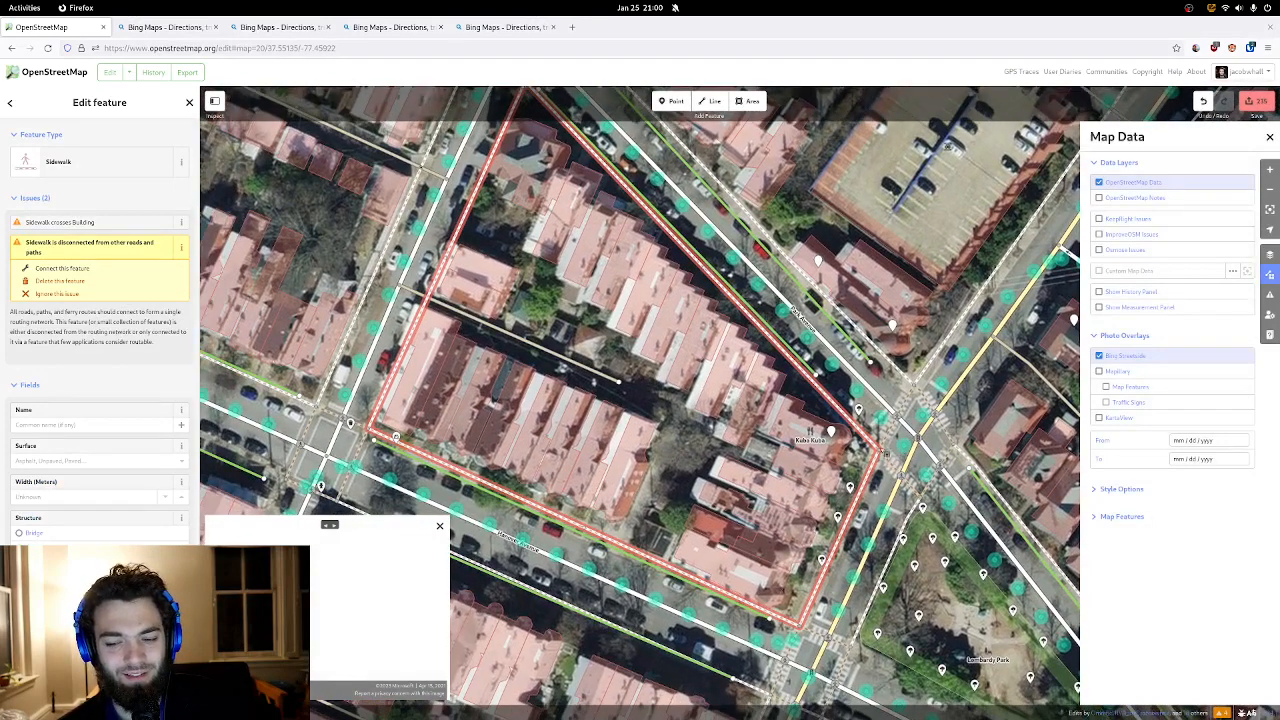
{"action": "key", "text": "Escape"}
{"action": "left_click", "coordinate": [880, 453]}
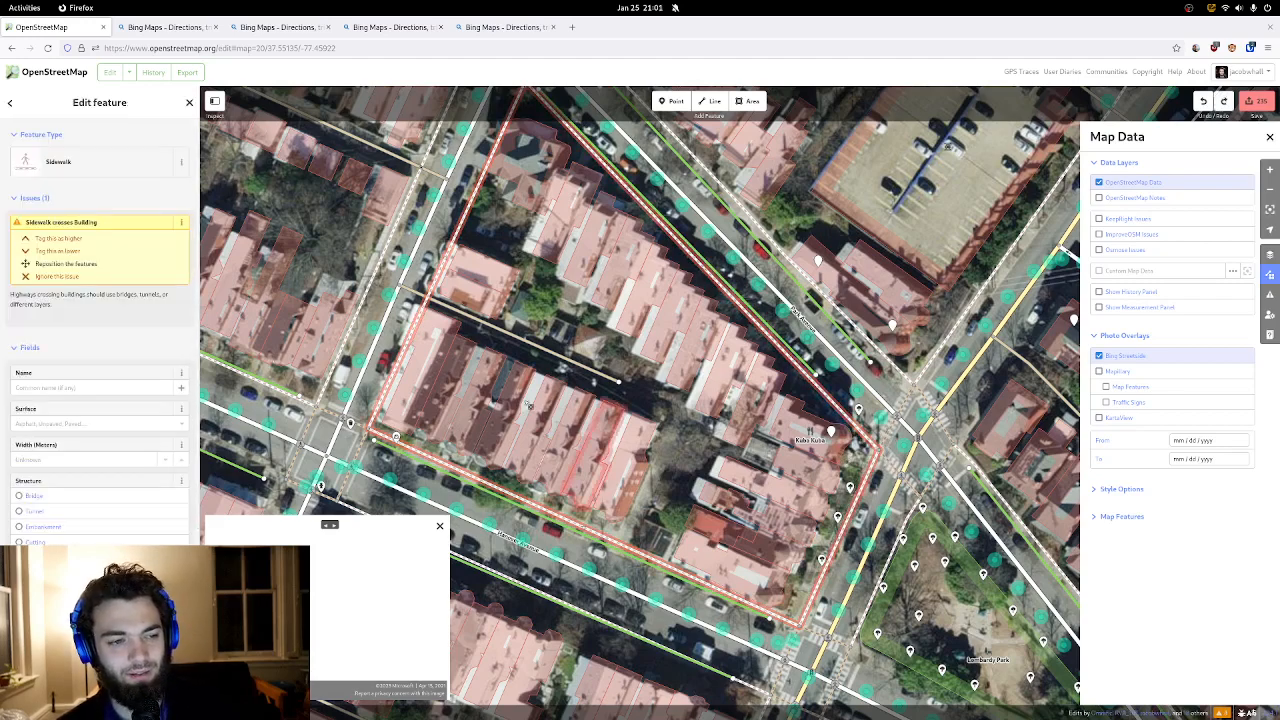
{"action": "left_click", "coordinate": [100, 224]}
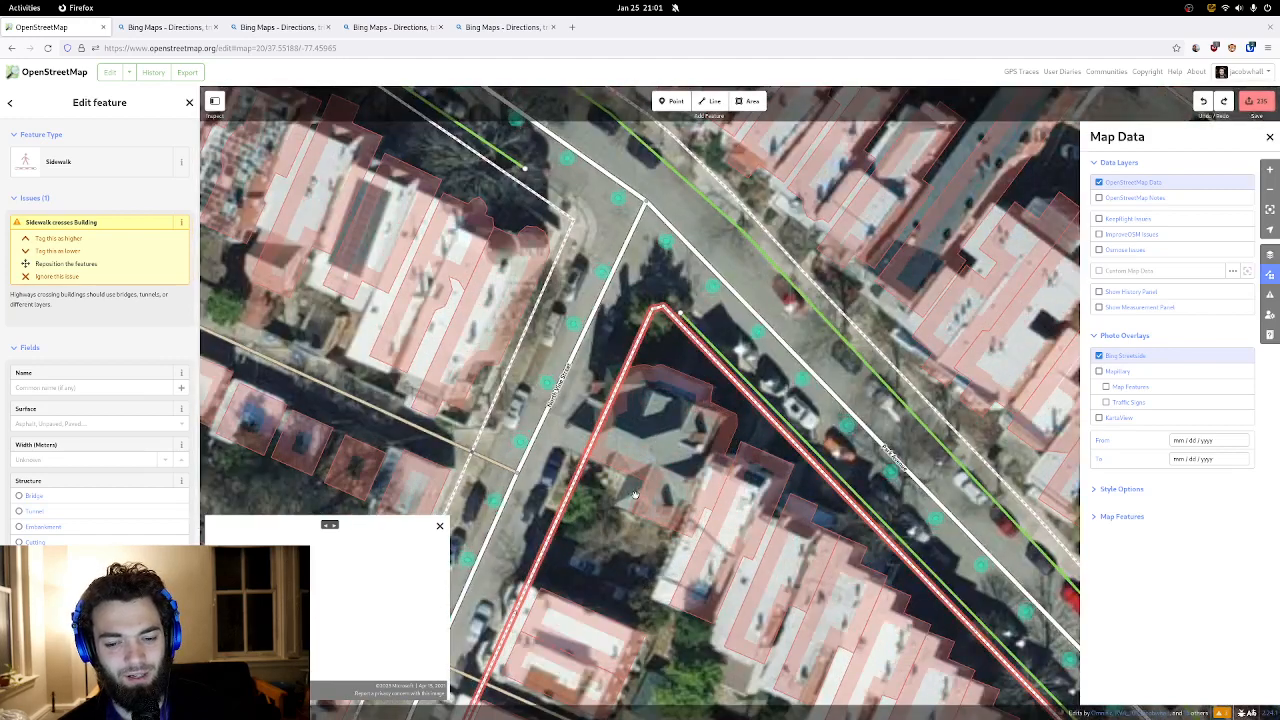
{"action": "scroll", "coordinate": [663, 434], "scroll_direction": "up", "scroll_amount": 3}
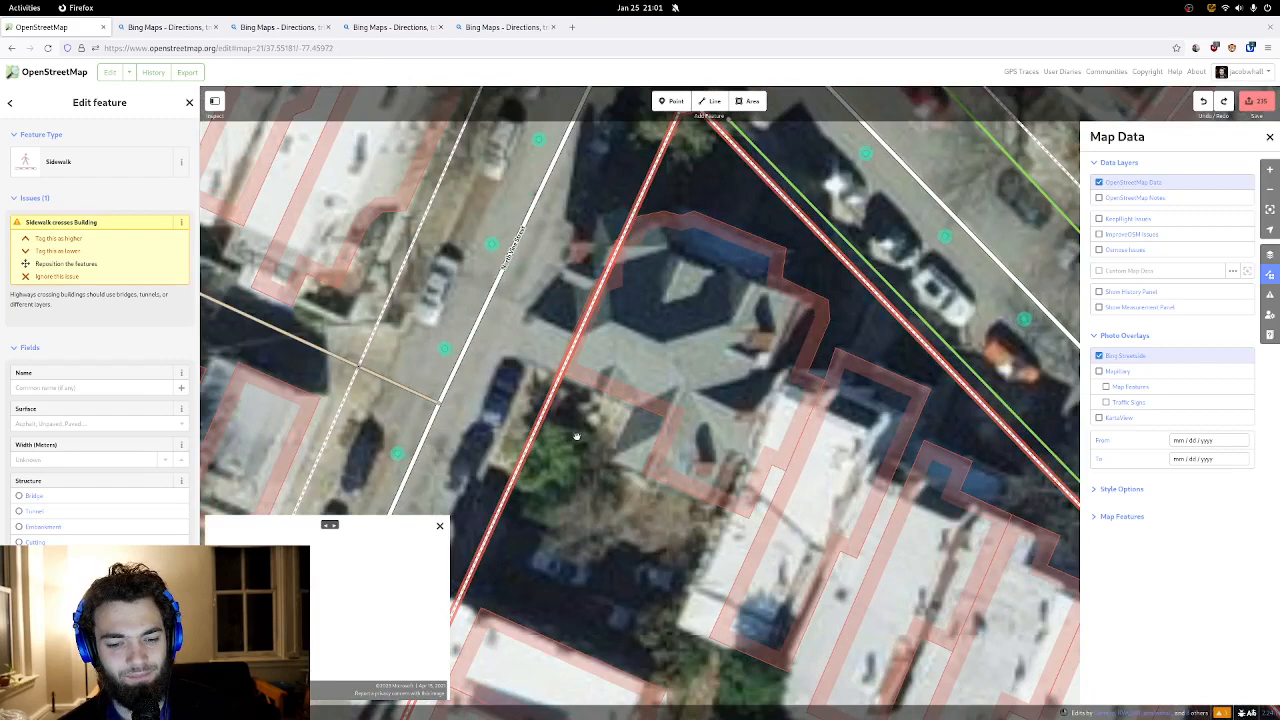
{"action": "scroll", "coordinate": [612, 362], "scroll_direction": "down", "scroll_amount": 2}
Step: Add a new sidewalk node and pull it clear of the building outline
{"action": "left_click_drag", "start_coordinate": [606, 346], "coordinate": [503, 428]}
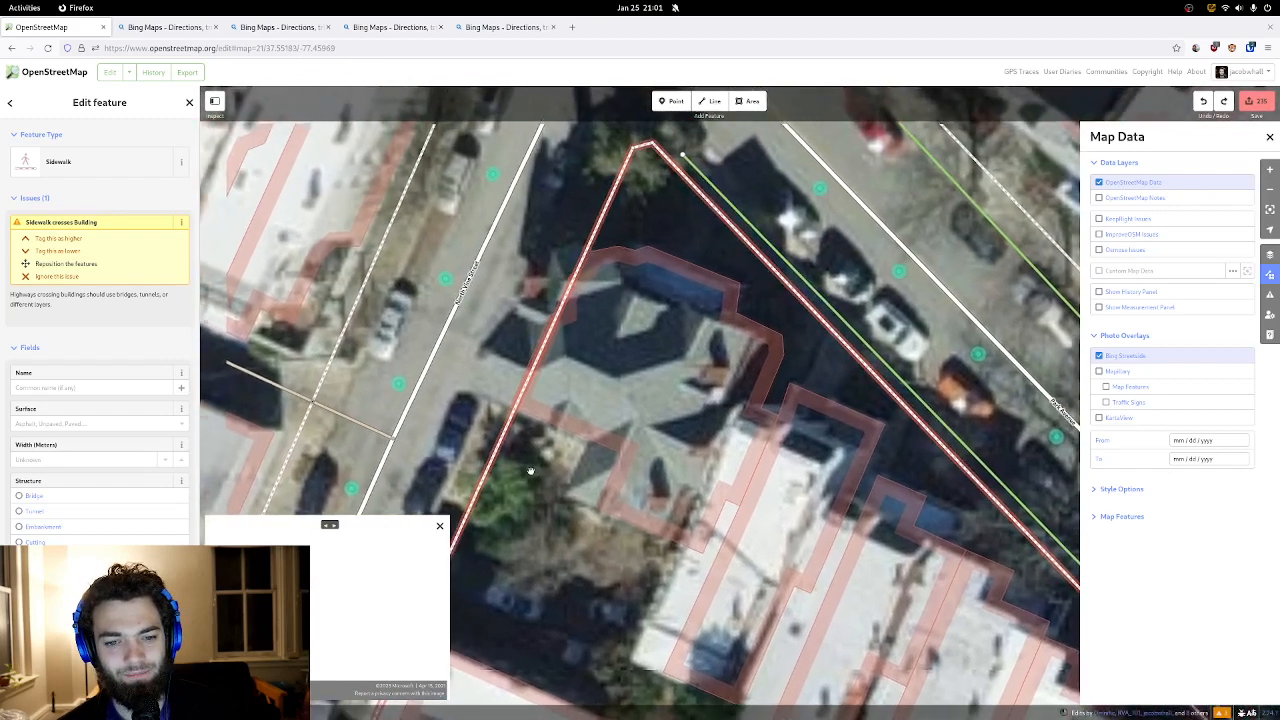
{"action": "left_click", "coordinate": [533, 413]}
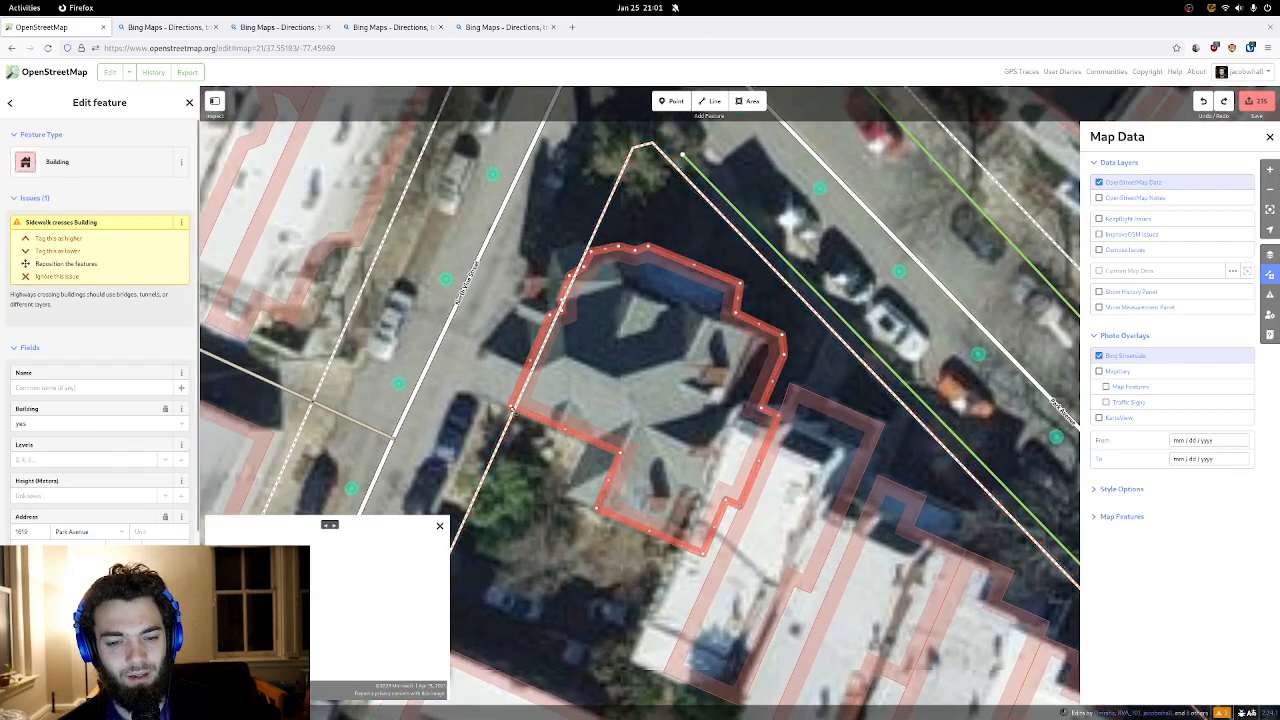
{"action": "left_click", "coordinate": [510, 407]}
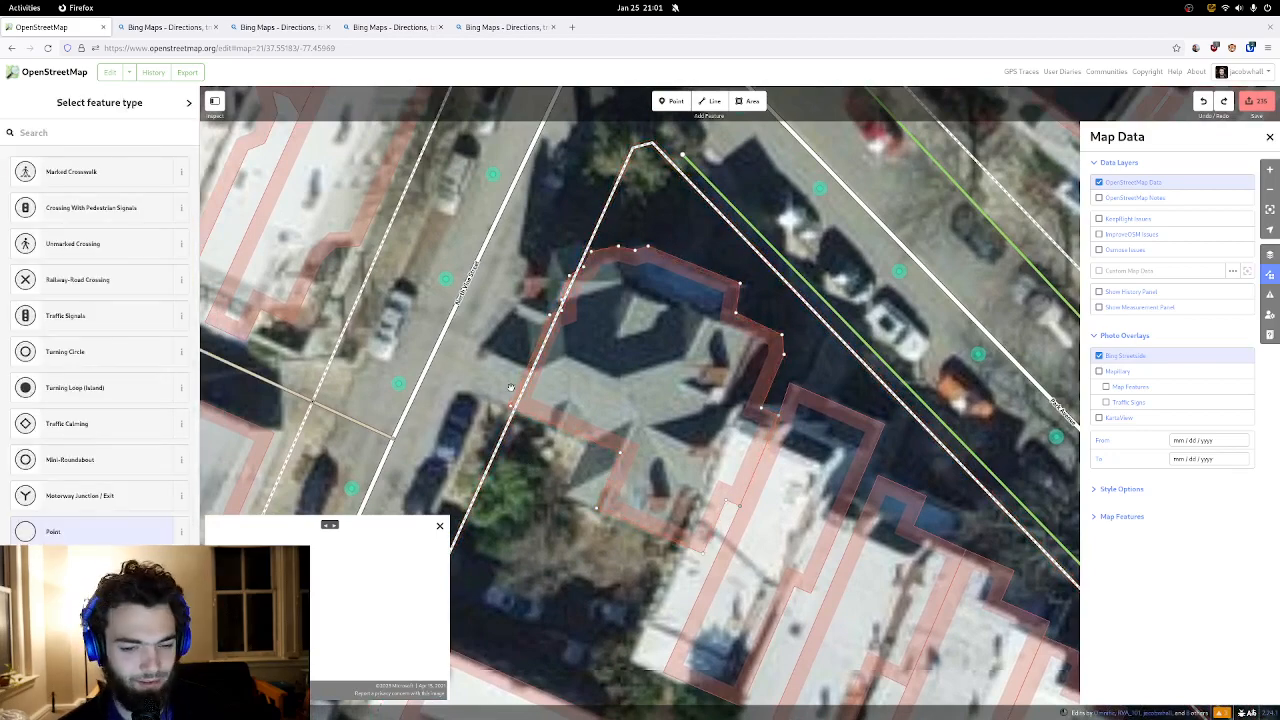
{"action": "left_click_drag", "start_coordinate": [598, 332], "coordinate": [706, 354]}
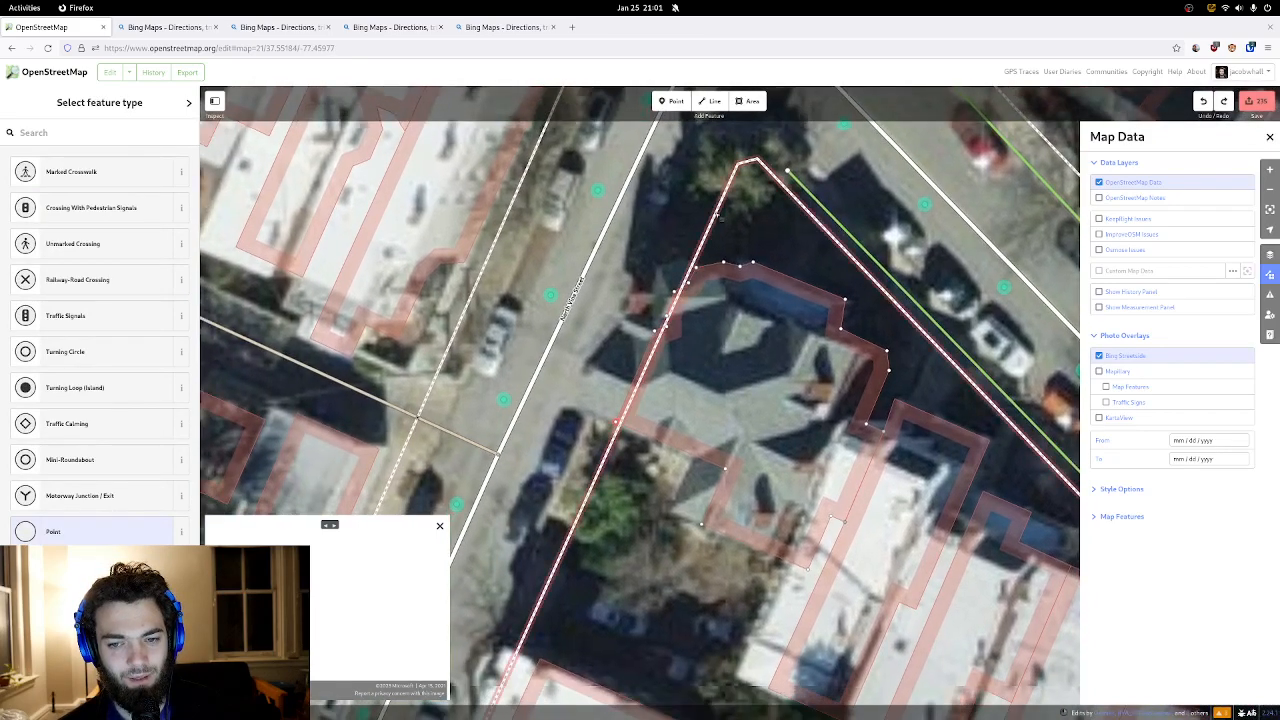
{"action": "double_click", "coordinate": [711, 223]}
{"action": "mouse_move", "coordinate": [711, 223]}
{"action": "left_mouse_down"}
{"action": "mouse_move", "coordinate": [701, 216]}
{"action": "mouse_move", "coordinate": [720, 236]}
{"action": "left_mouse_up"}
{"action": "scroll", "coordinate": [650, 375], "scroll_direction": "down", "scroll_amount": 10}
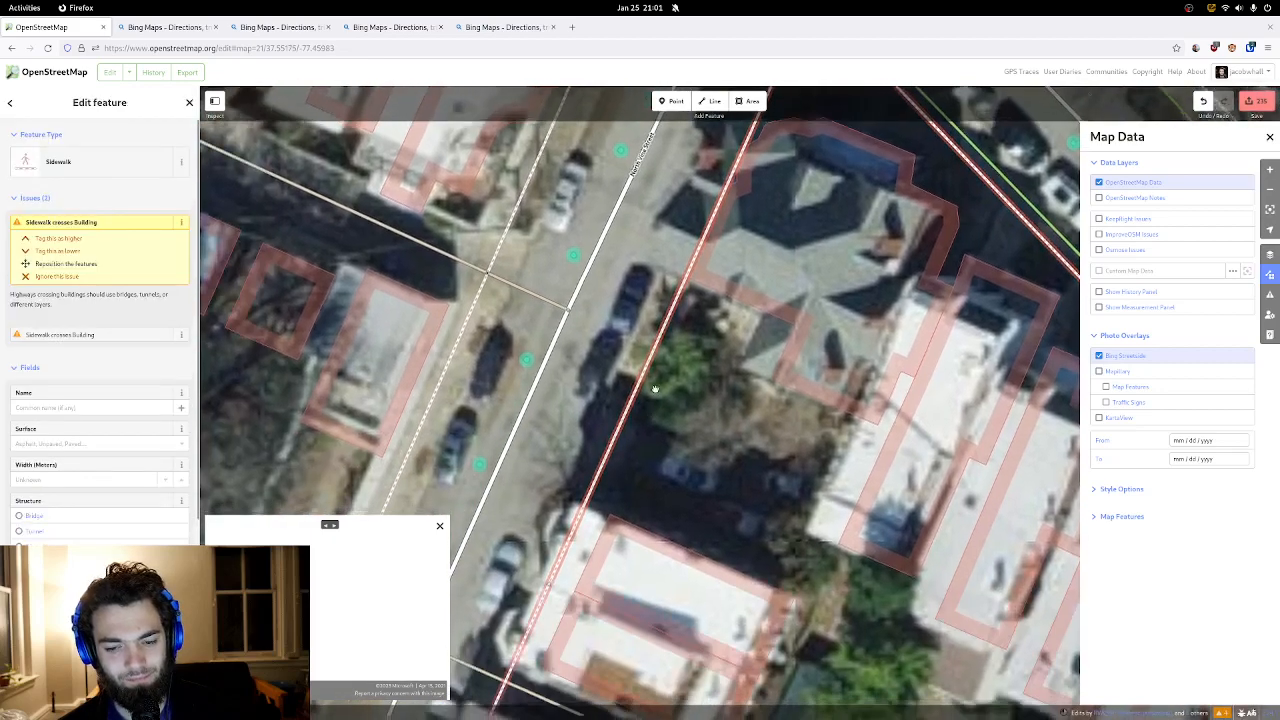
{"action": "scroll", "coordinate": [648, 384], "scroll_direction": "down", "scroll_amount": 6}
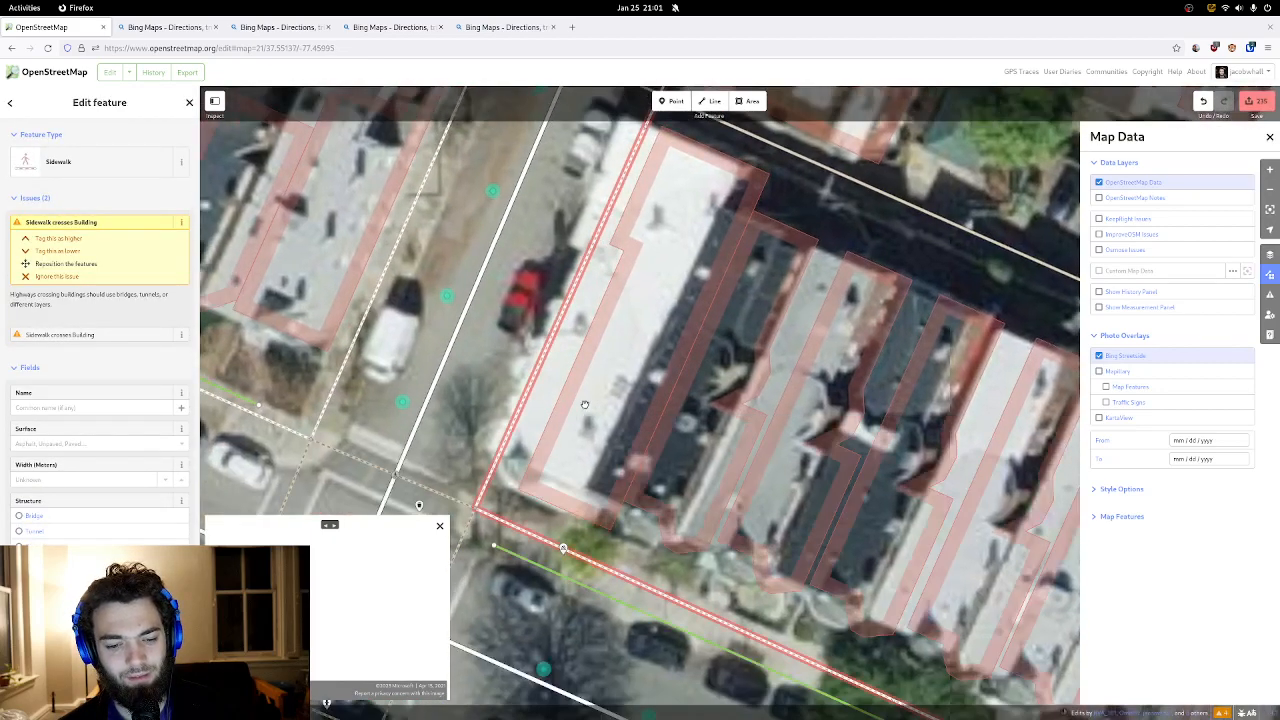
{"action": "scroll", "coordinate": [521, 305], "scroll_direction": "up", "scroll_amount": 10}
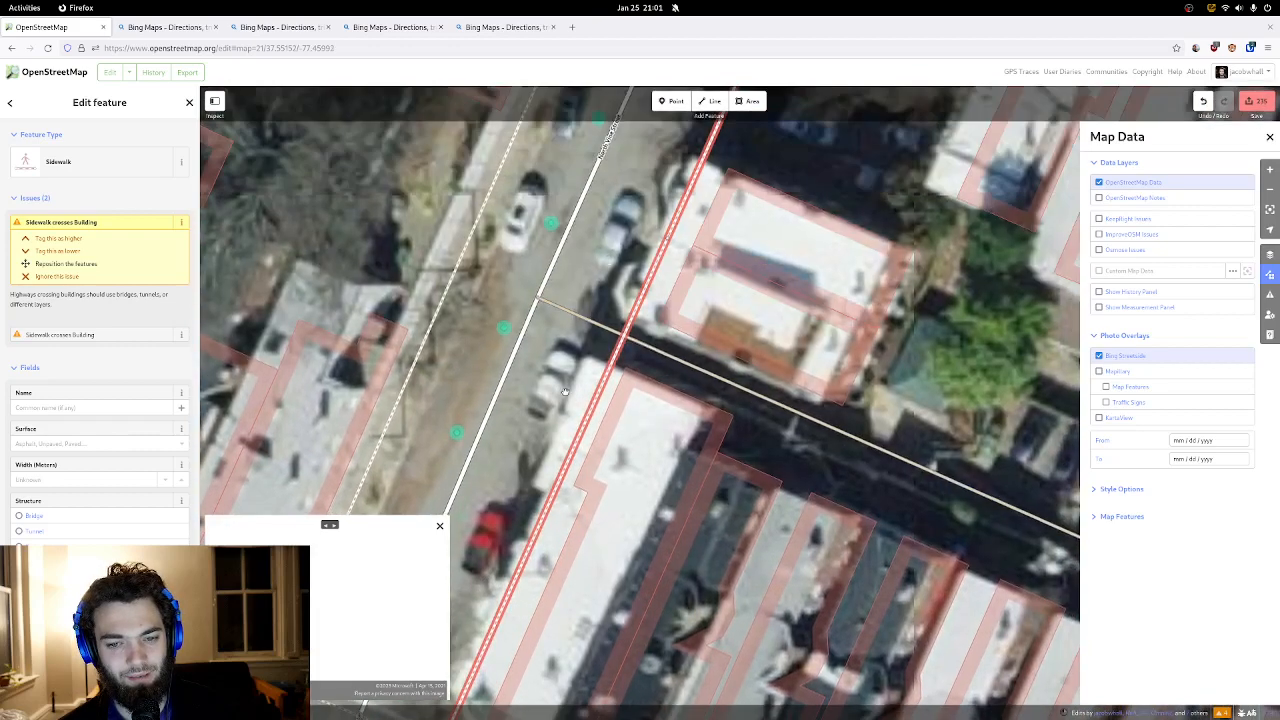
{"action": "scroll", "coordinate": [560, 436], "scroll_direction": "up", "scroll_amount": 3}
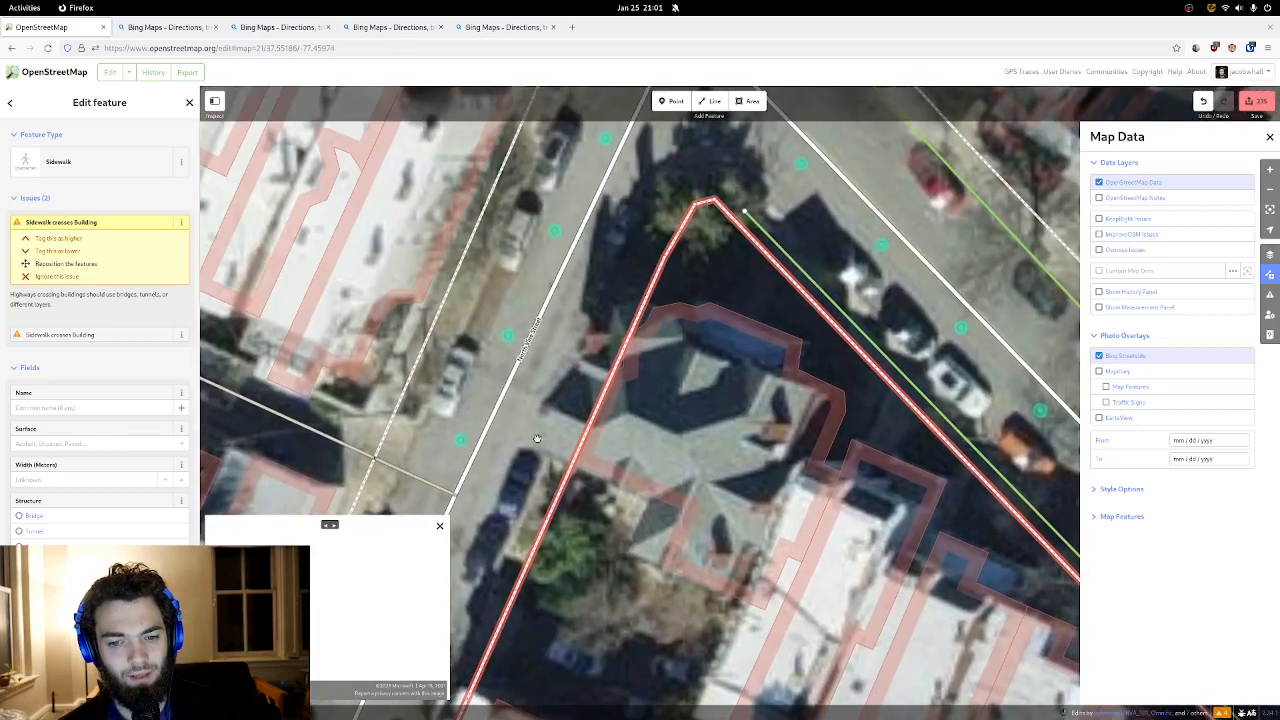
{"action": "scroll", "coordinate": [594, 444], "scroll_direction": "up", "scroll_amount": 2}
Step: Select the building outline's corner vertices overlapping the sidewalk and move them off it
{"action": "left_click", "coordinate": [594, 444]}
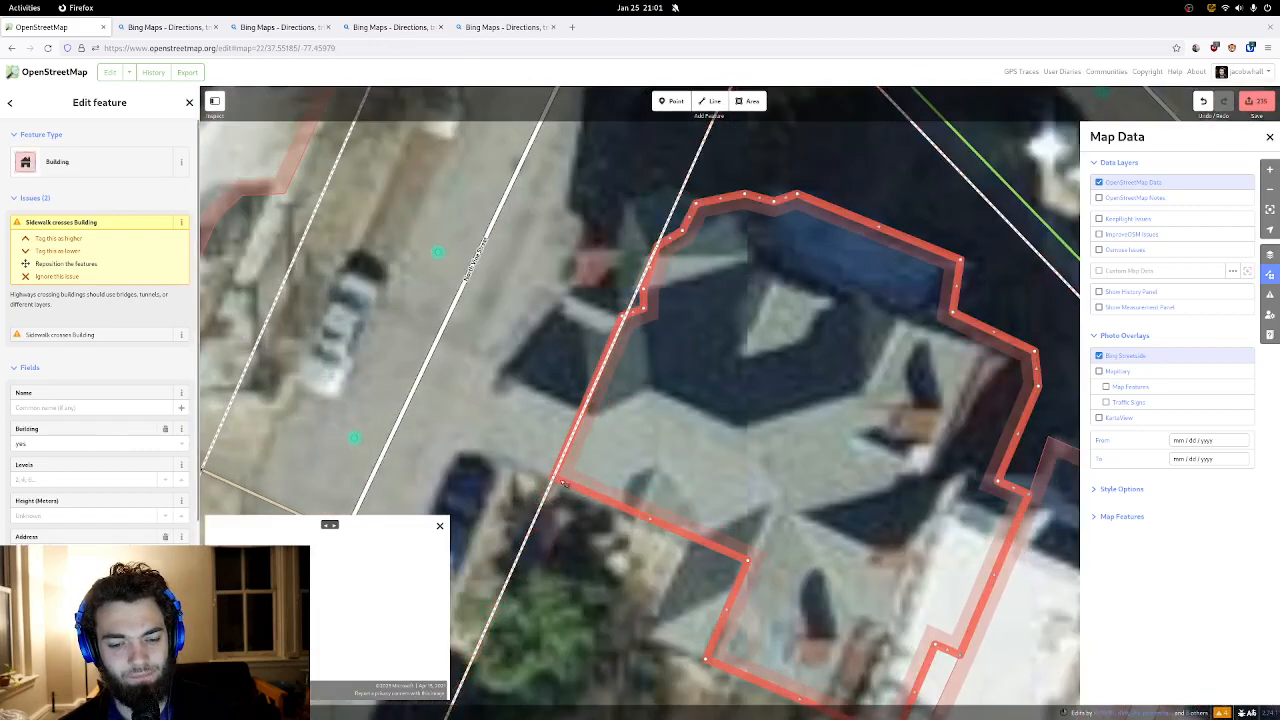
{"action": "left_click", "coordinate": [587, 440], "text": "shift"}
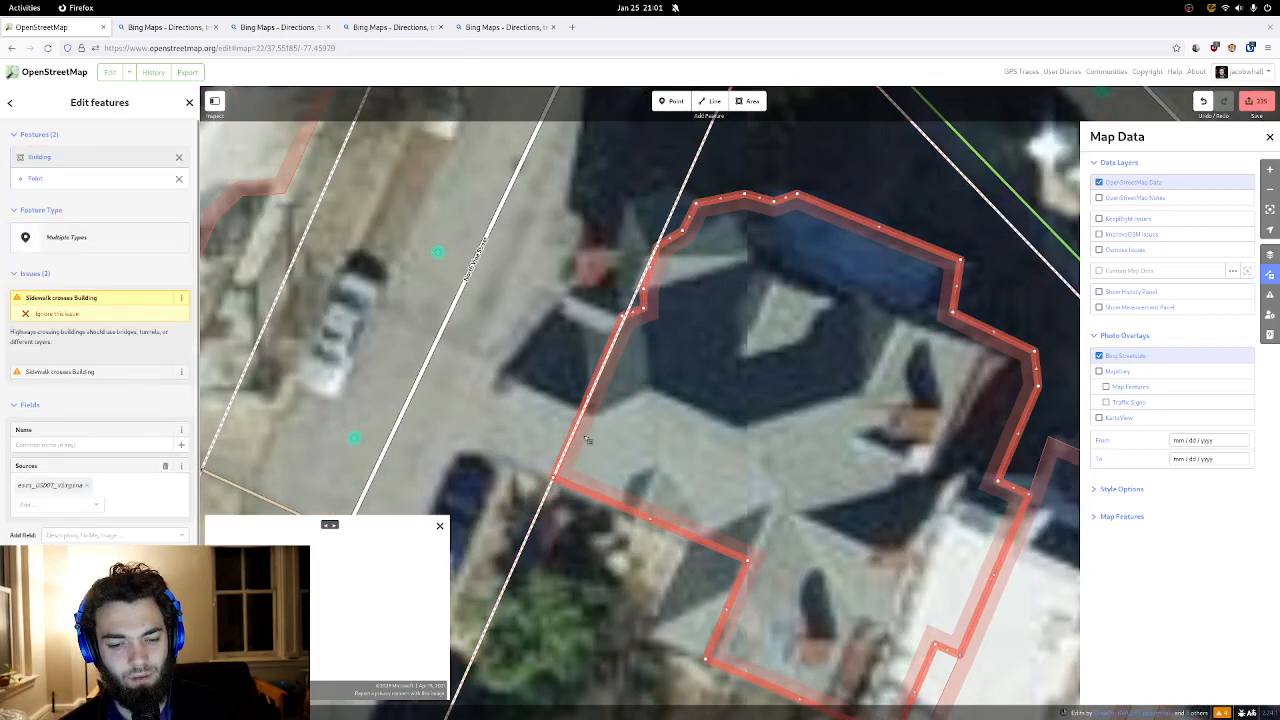
{"action": "left_click", "coordinate": [623, 316], "text": "shift"}
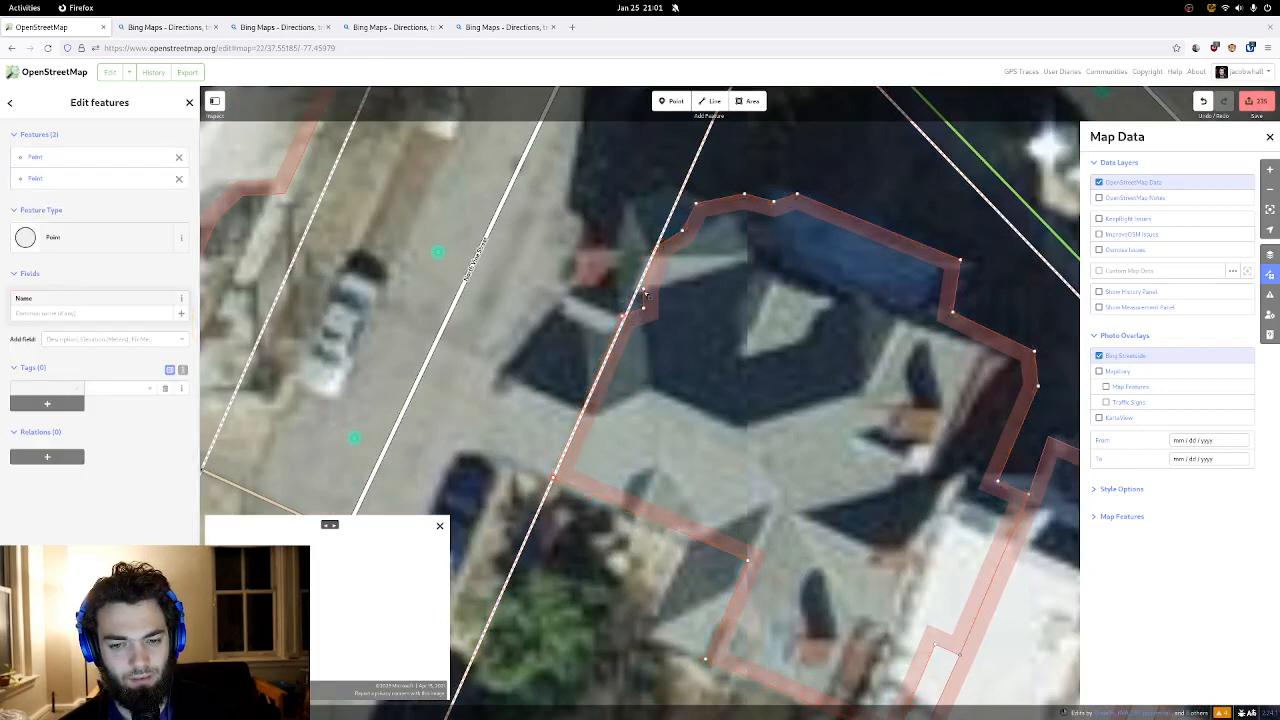
{"action": "left_click", "coordinate": [645, 294], "text": "shift"}
{"action": "left_click", "coordinate": [686, 232], "text": "shift"}
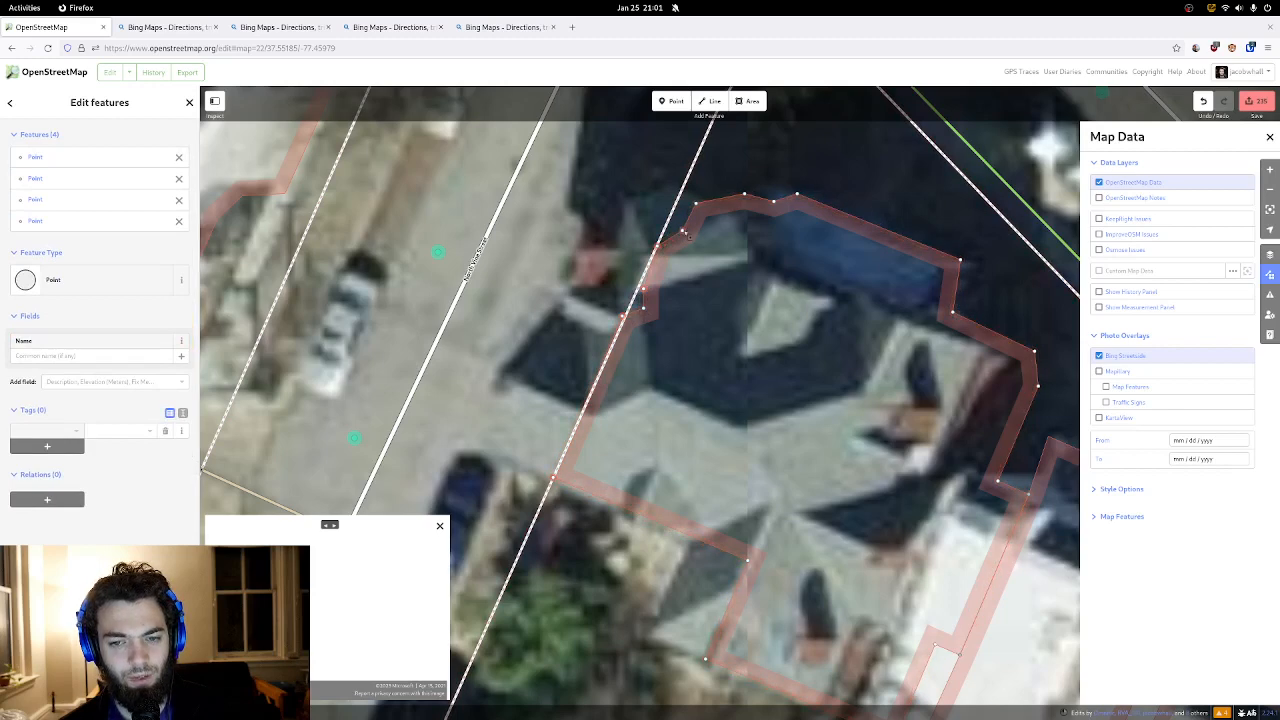
{"action": "left_click", "coordinate": [688, 236], "text": "shift"}
{"action": "left_click", "coordinate": [696, 204], "text": "shift"}
{"action": "right_click", "coordinate": [697, 205]}
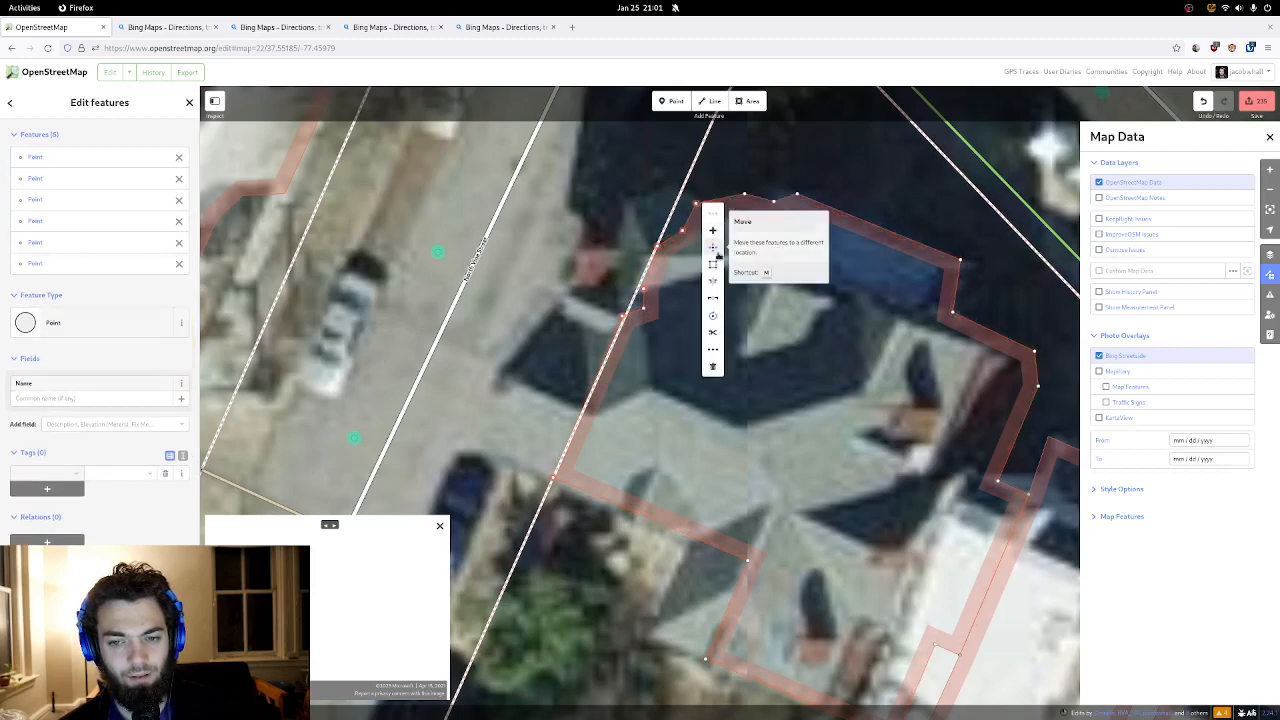
{"action": "left_click", "coordinate": [716, 250]}
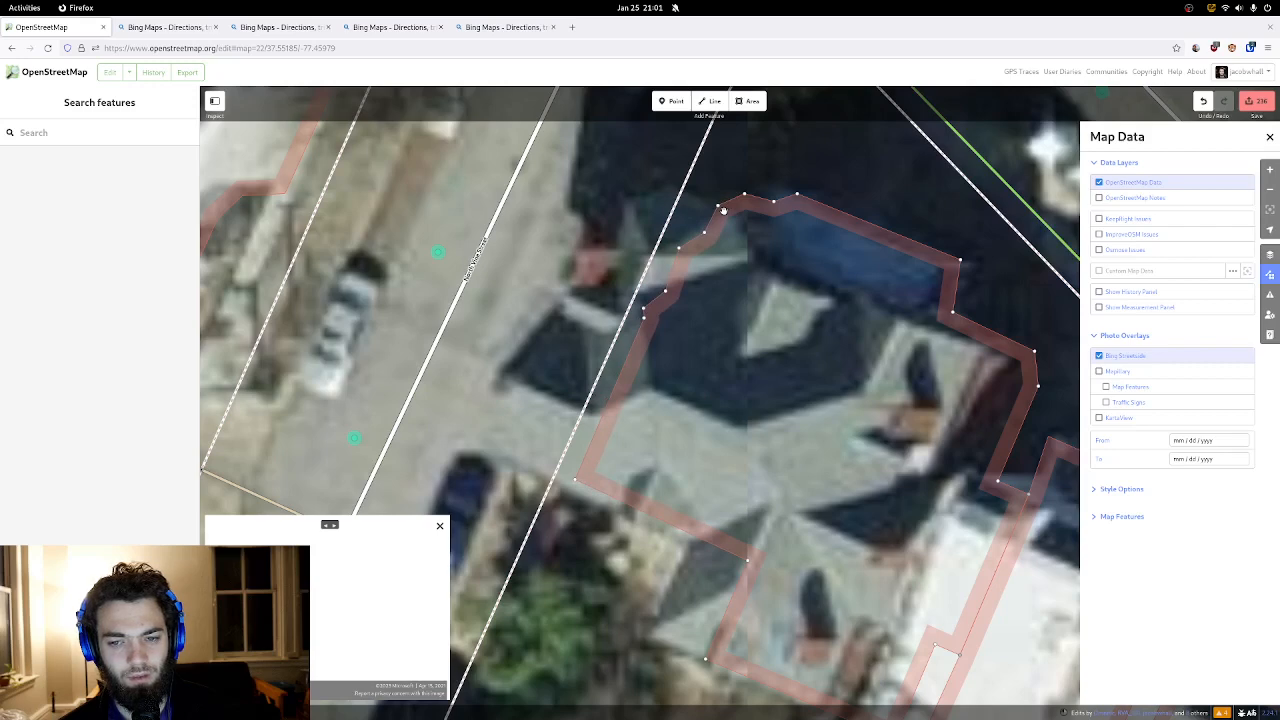
{"action": "left_click", "coordinate": [723, 210]}
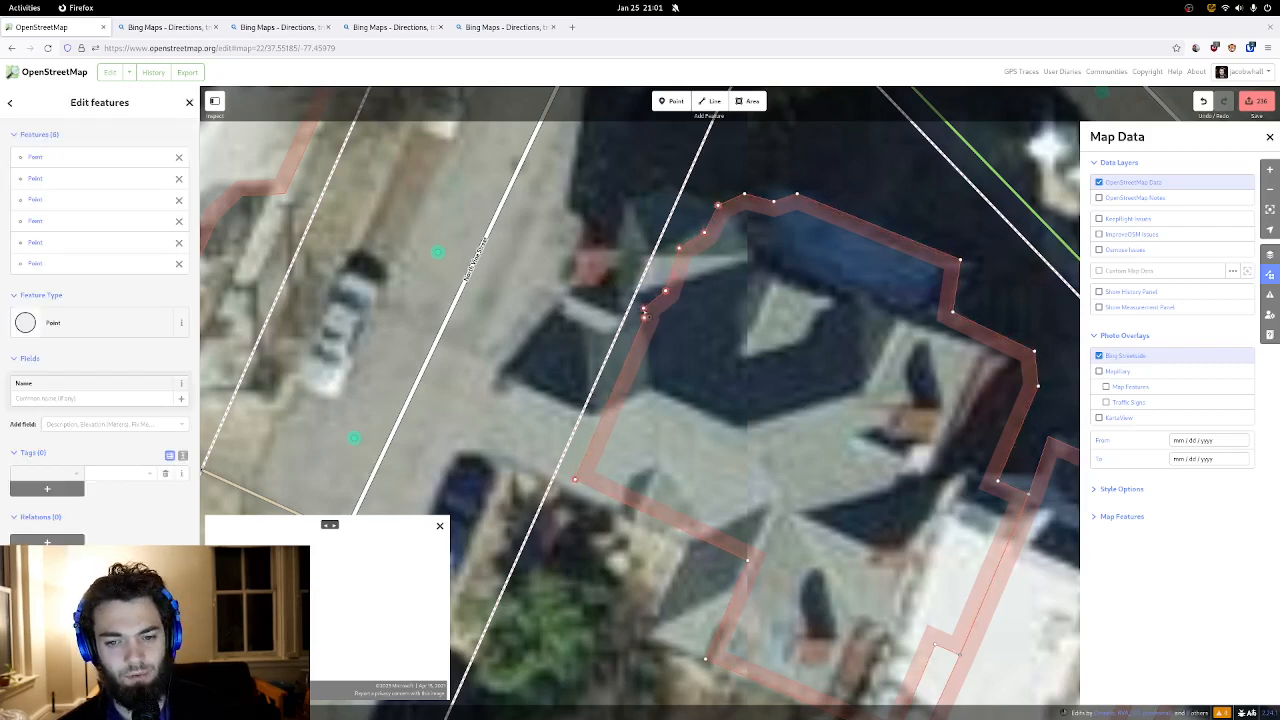
{"action": "key", "text": "m"}
{"action": "left_click", "coordinate": [637, 320]}
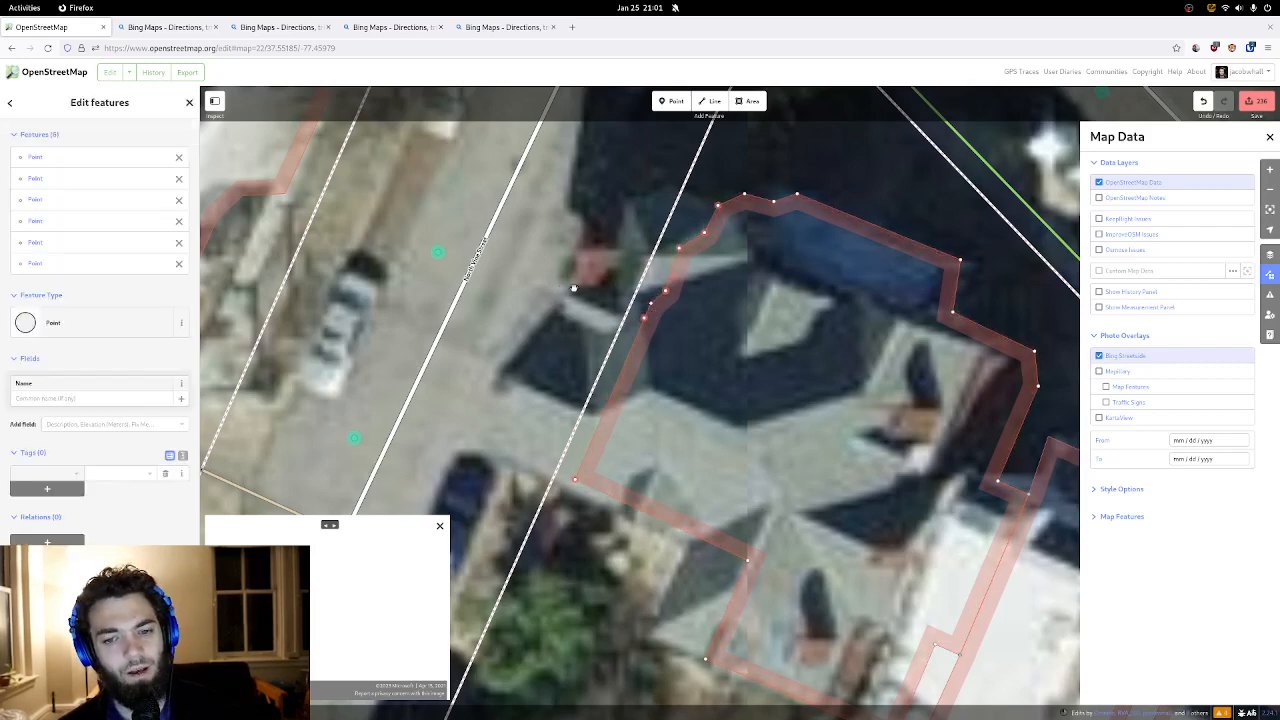
Step: Deselect and reopen the upload review, now listing three alley–sidewalk warnings
{"action": "scroll", "coordinate": [490, 289], "scroll_direction": "down", "scroll_amount": 2}
{"action": "left_click", "coordinate": [500, 300]}
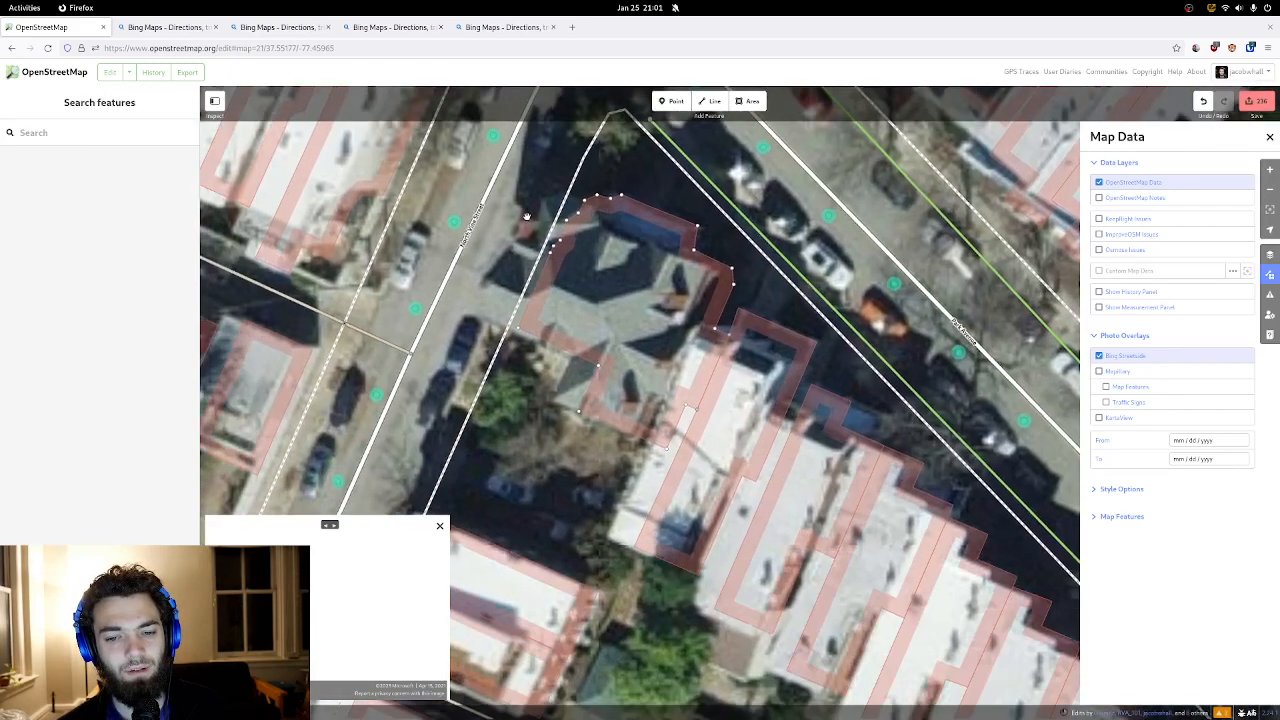
{"action": "left_click_drag", "start_coordinate": [526, 216], "coordinate": [512, 240]}
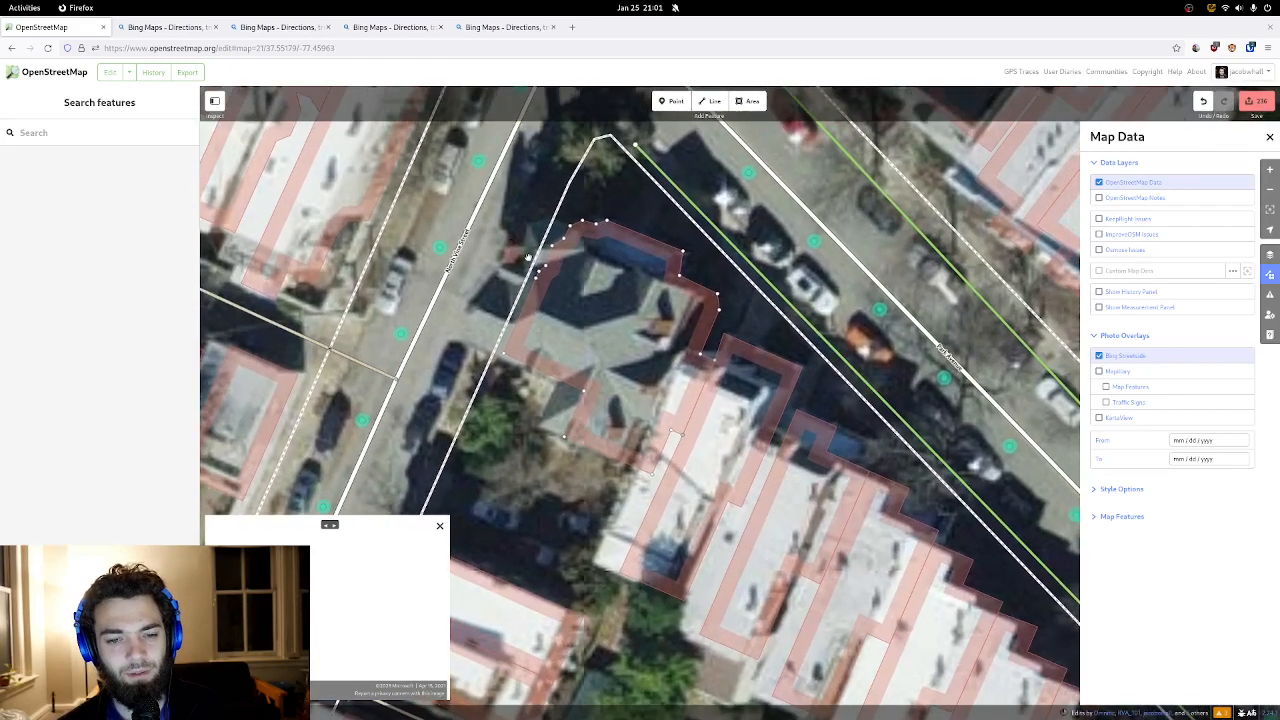
{"action": "key", "text": "ctrl+s"}
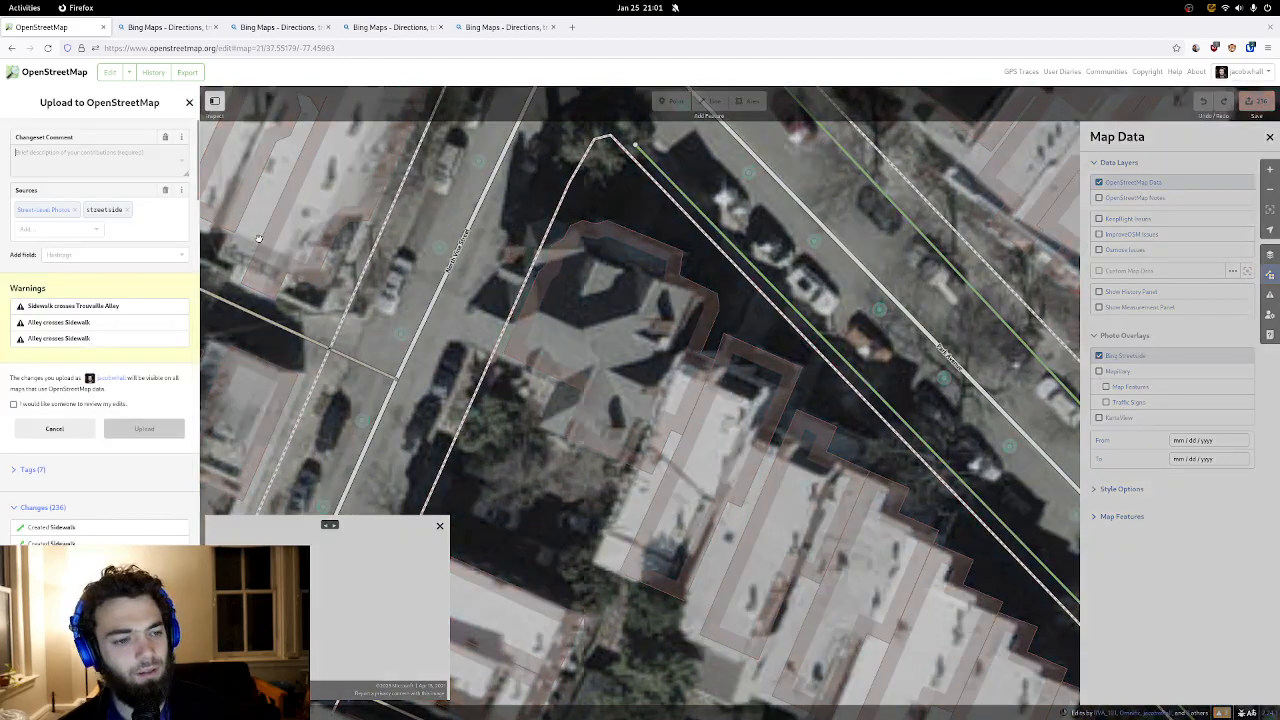
Step: Join the sidewalk to Trouvaille Alley at their crossing and delete the stray crossing point
{"action": "left_click", "coordinate": [139, 305]}
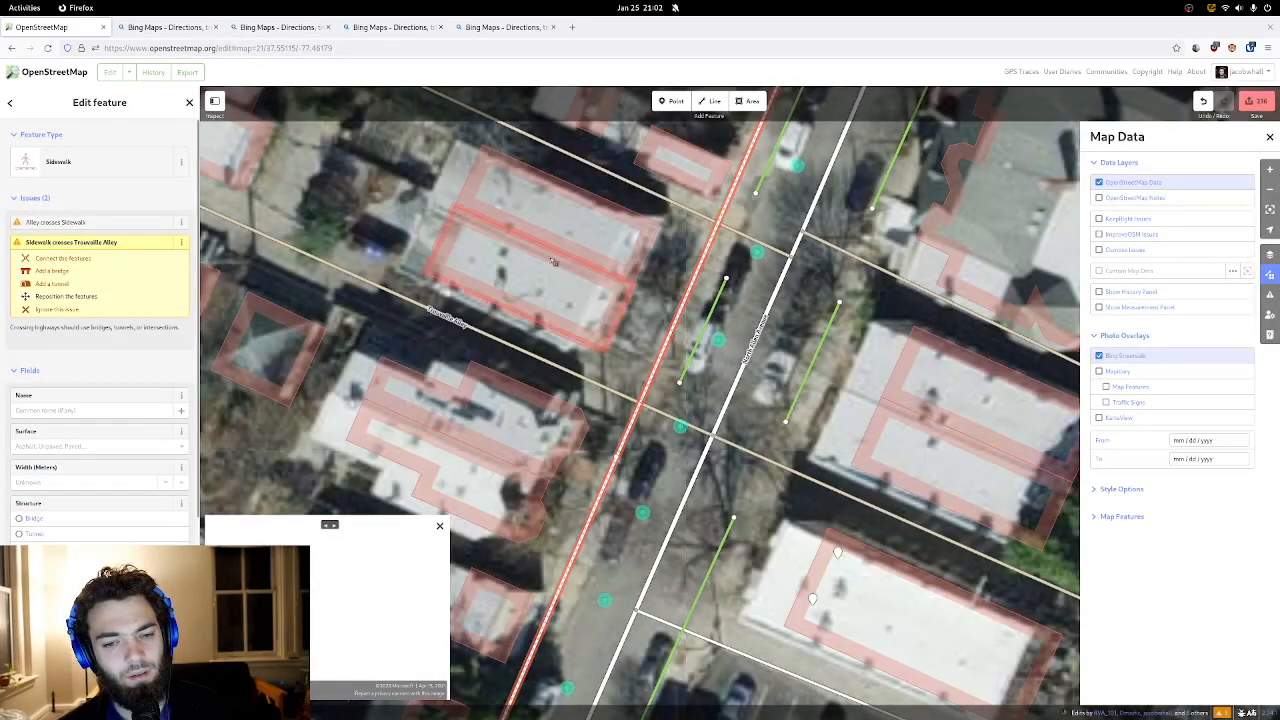
{"action": "left_click", "coordinate": [154, 270]}
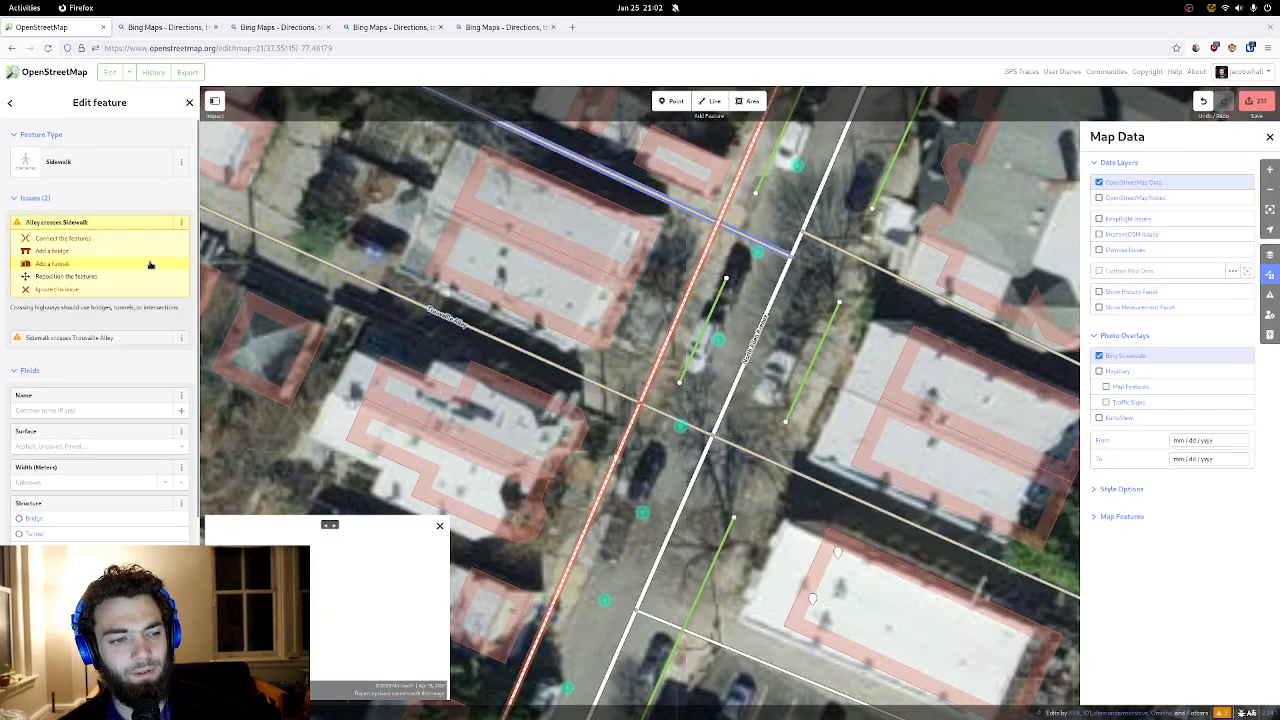
{"action": "left_click", "coordinate": [140, 243]}
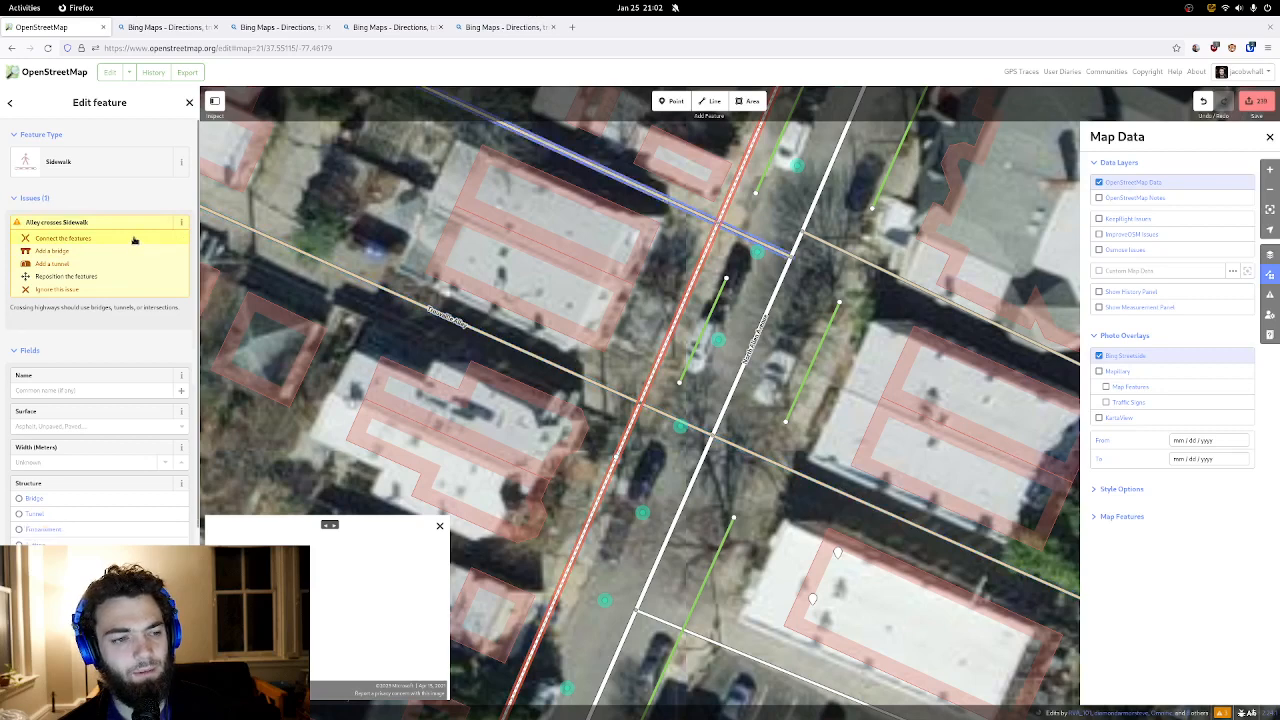
{"action": "left_click", "coordinate": [134, 240]}
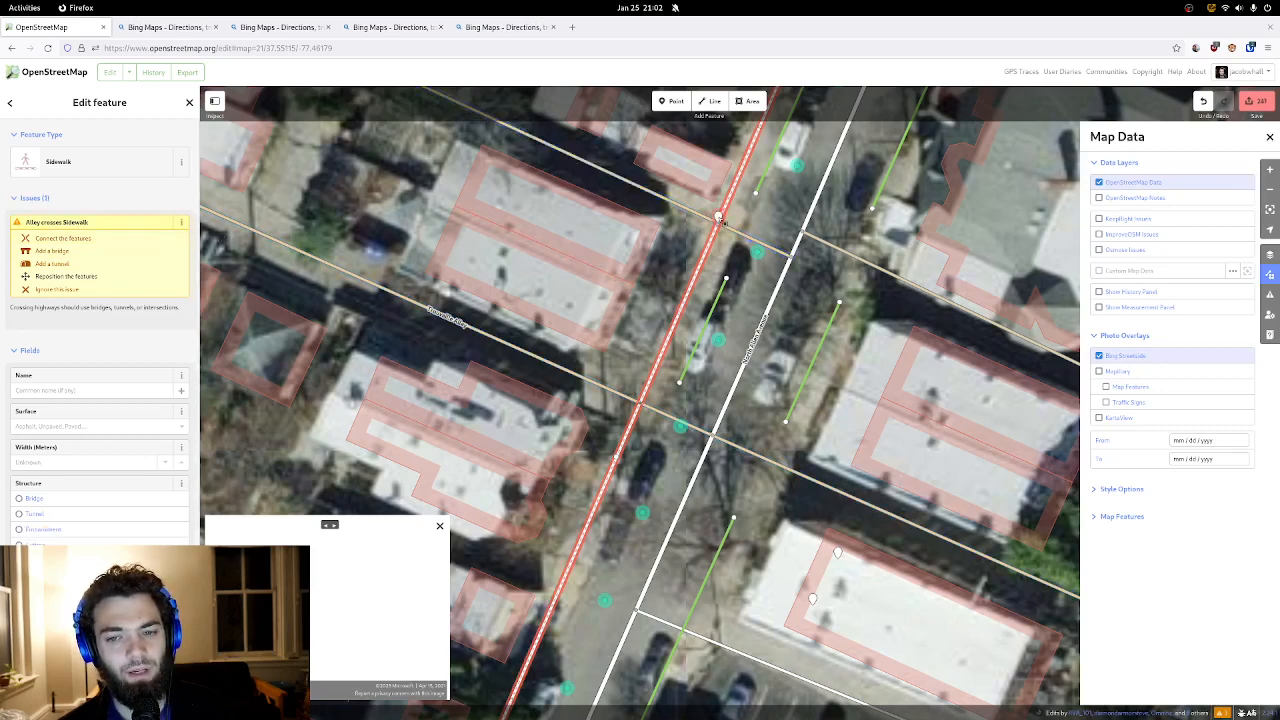
{"action": "key", "text": "Escape"}
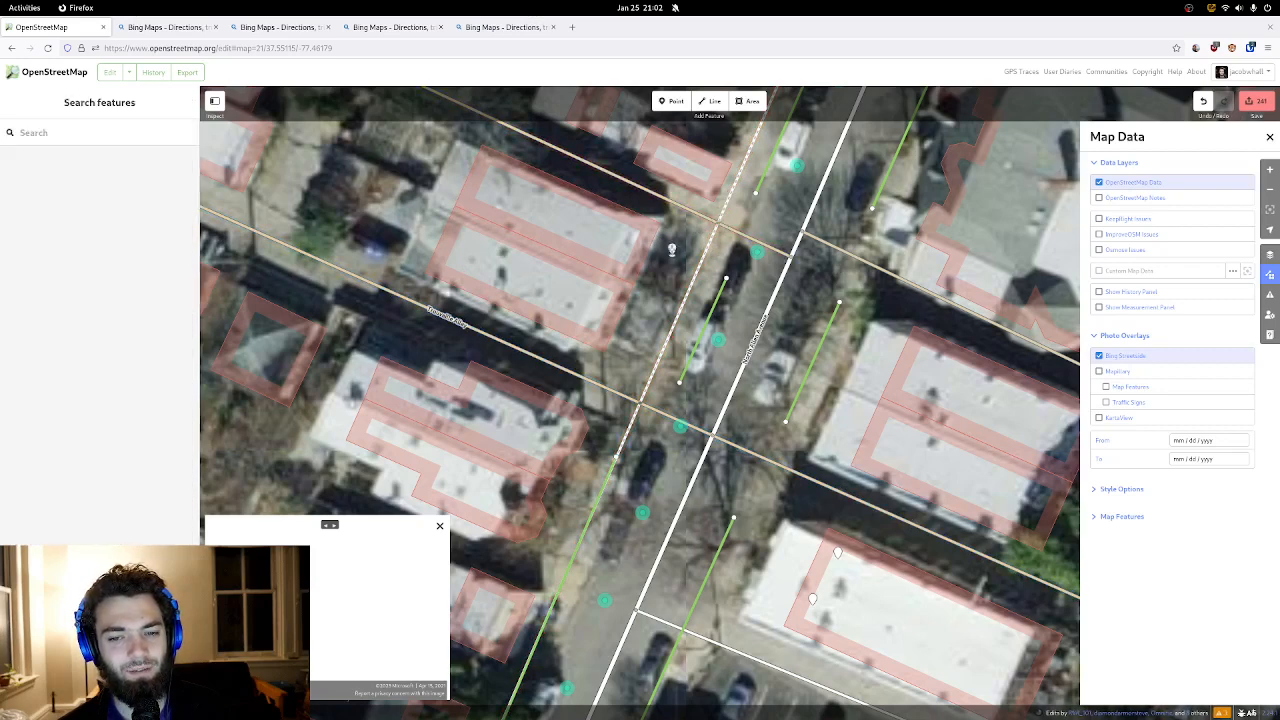
{"action": "left_click", "coordinate": [672, 250]}
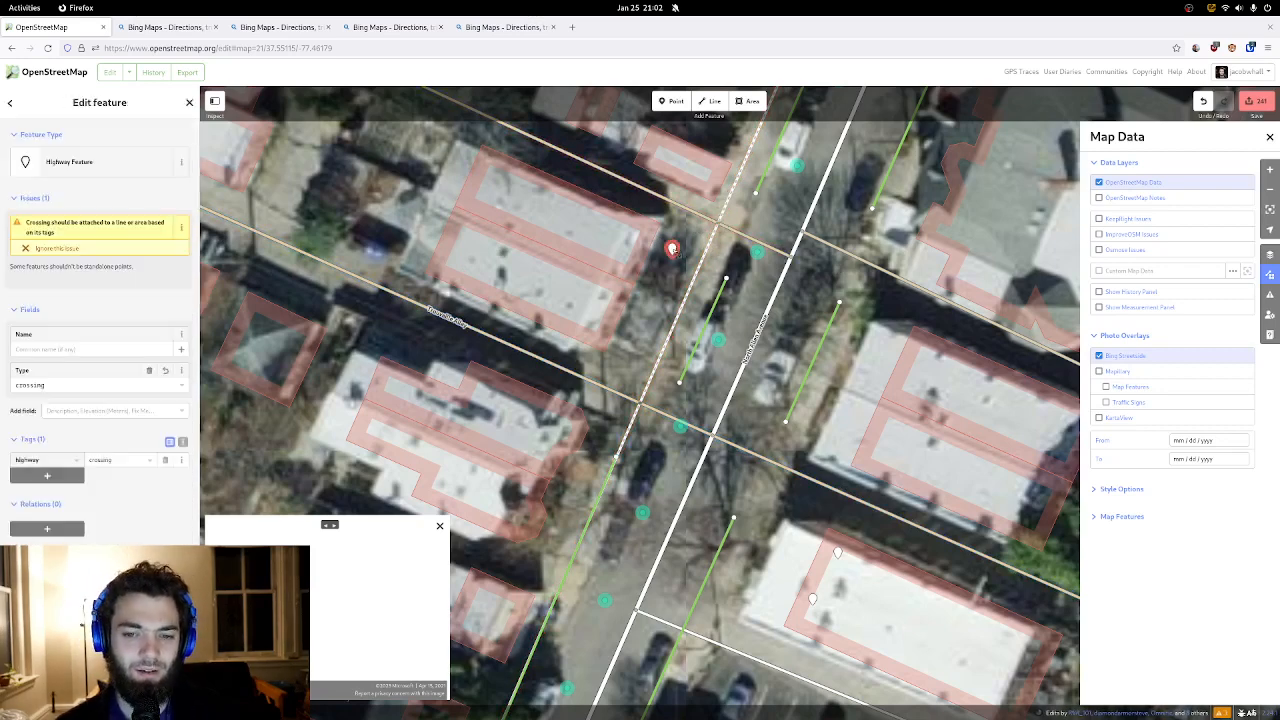
{"action": "key", "text": "Delete"}
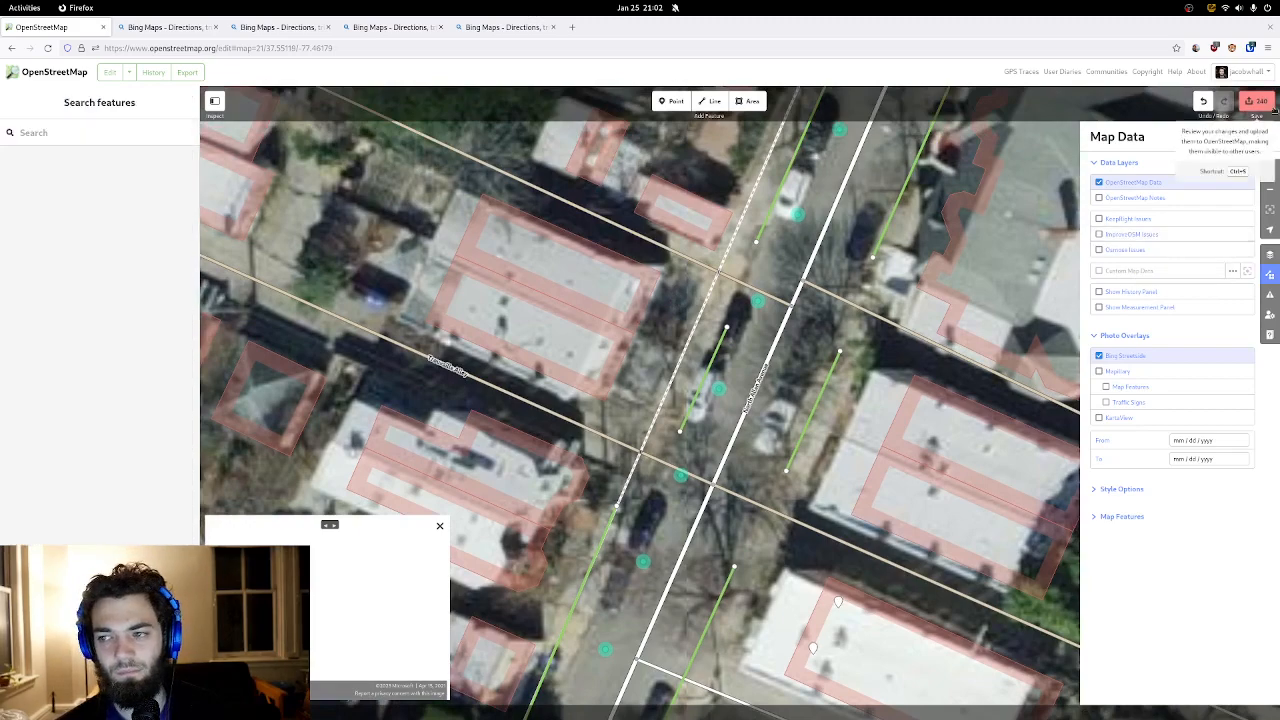
Step: Connect the next alley and sidewalk where they cross
{"action": "left_click", "coordinate": [1273, 109]}
{"action": "left_click", "coordinate": [128, 306]}
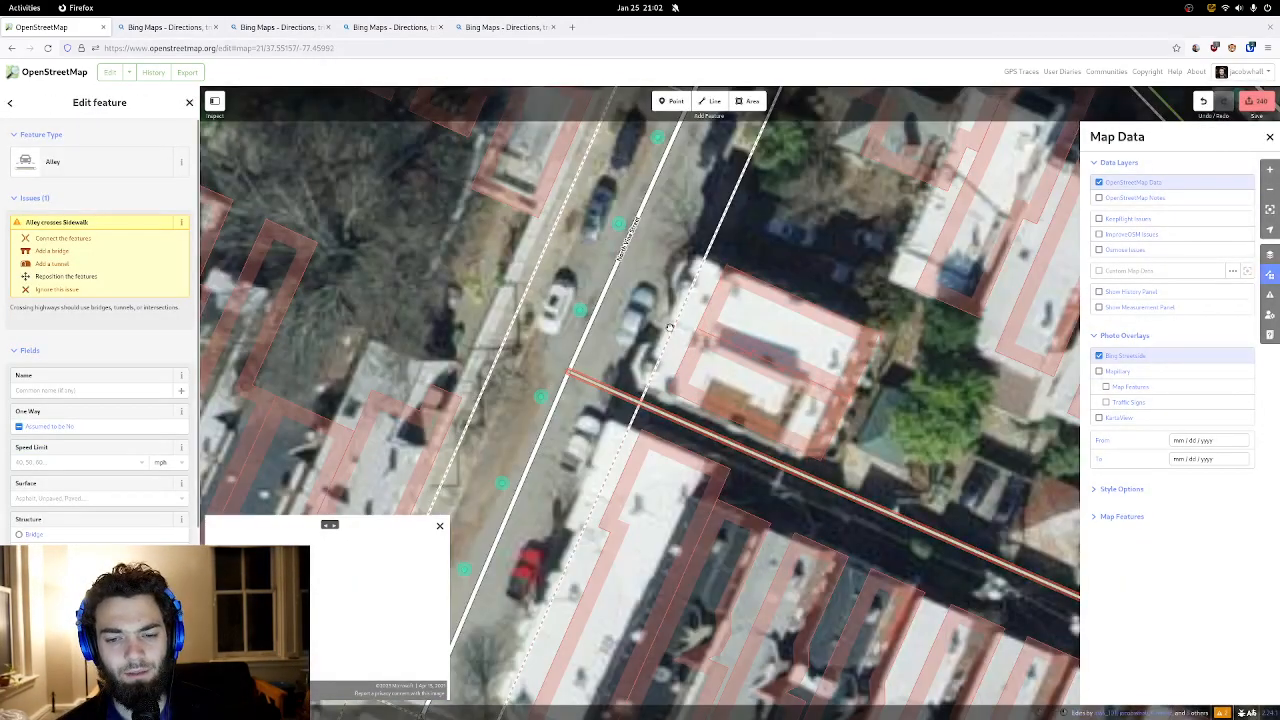
{"action": "left_click", "coordinate": [669, 330]}
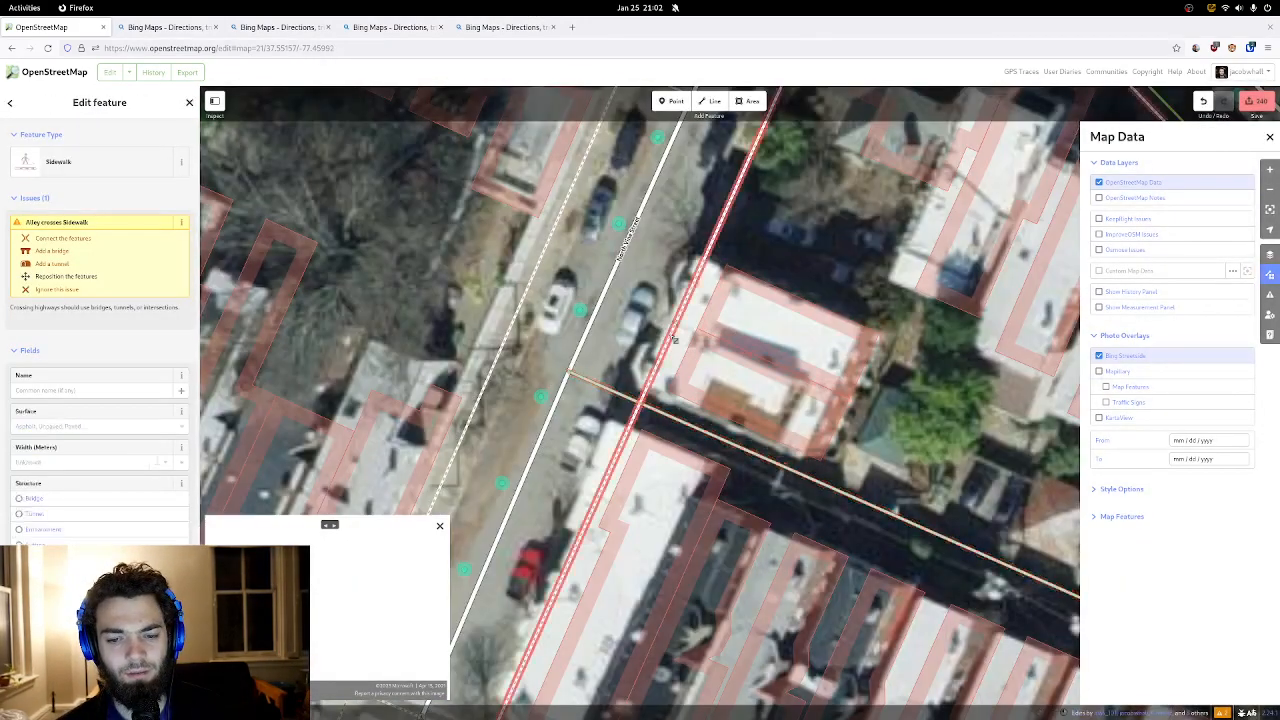
{"action": "left_click", "coordinate": [116, 237]}
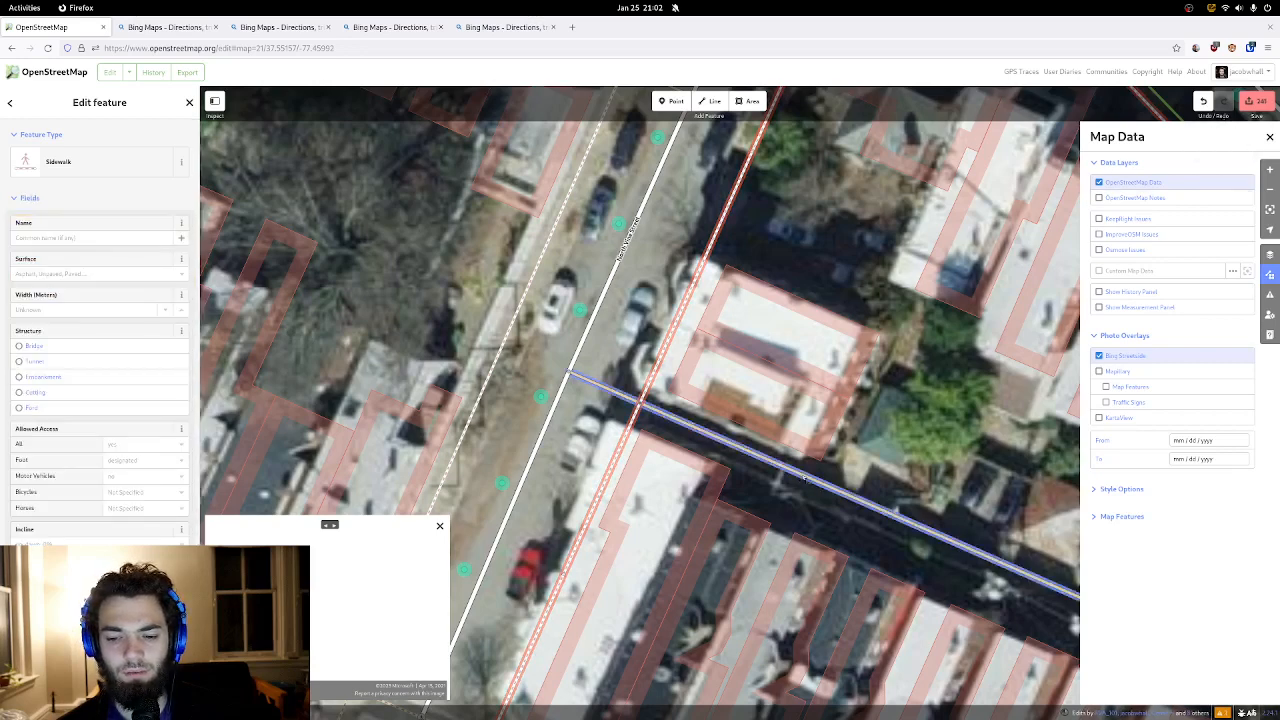
{"action": "left_click", "coordinate": [795, 474]}
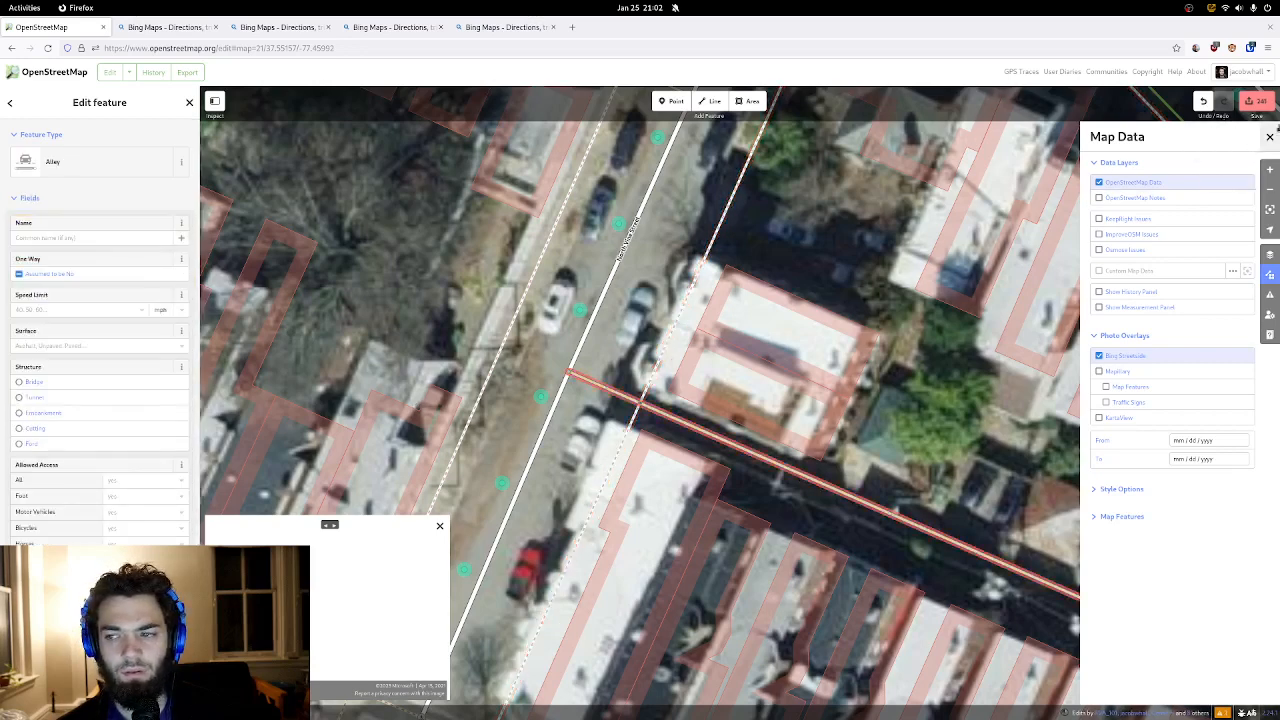
Step: Resolve the last alley–sidewalk warning, undoing an extra crossing point, leaving 260 changes with no warnings
{"action": "left_click", "coordinate": [1255, 101]}
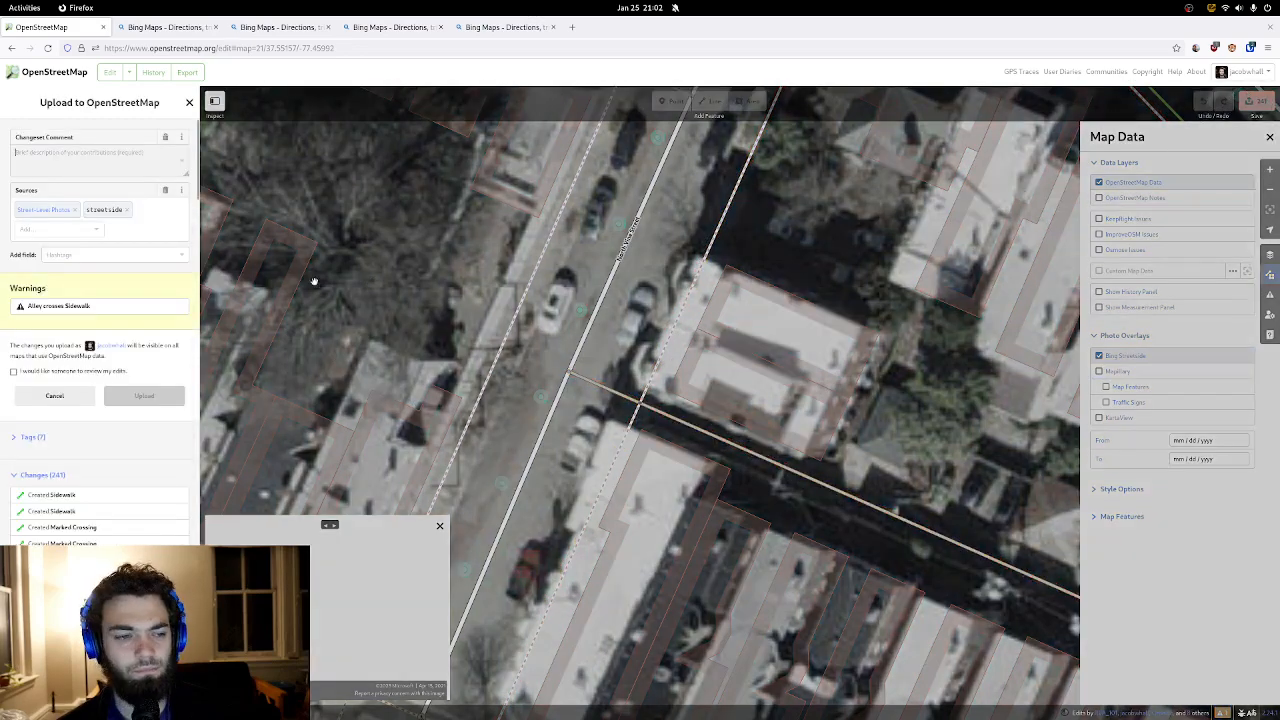
{"action": "left_click", "coordinate": [110, 305]}
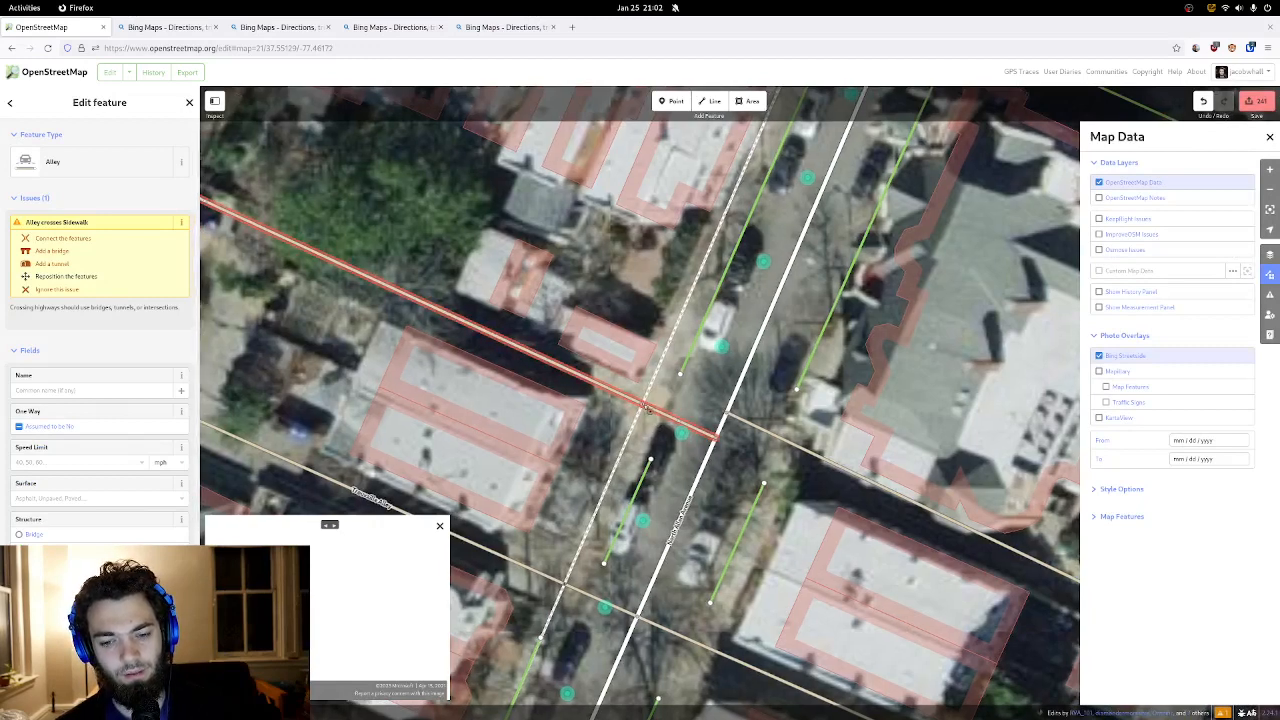
{"action": "left_click", "coordinate": [643, 405]}
{"action": "key", "text": "ctrl+z"}
{"action": "left_click", "coordinate": [645, 418]}
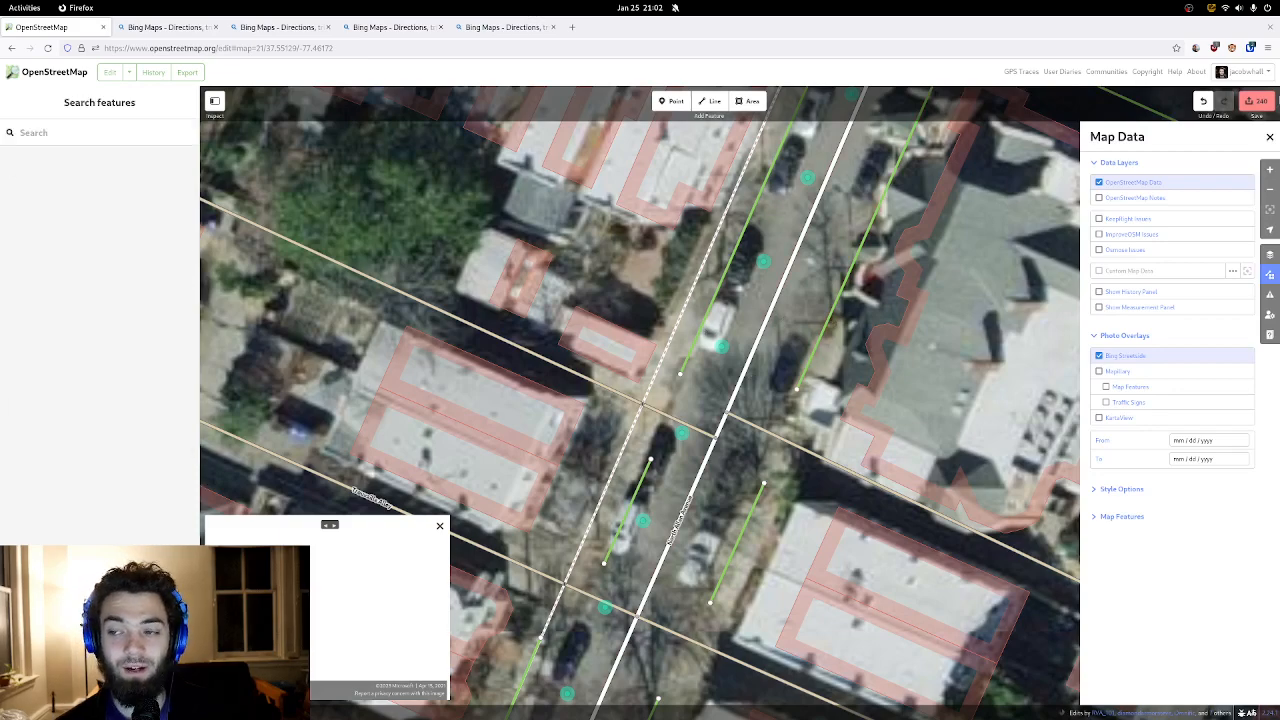
{"action": "left_click", "coordinate": [1264, 104]}
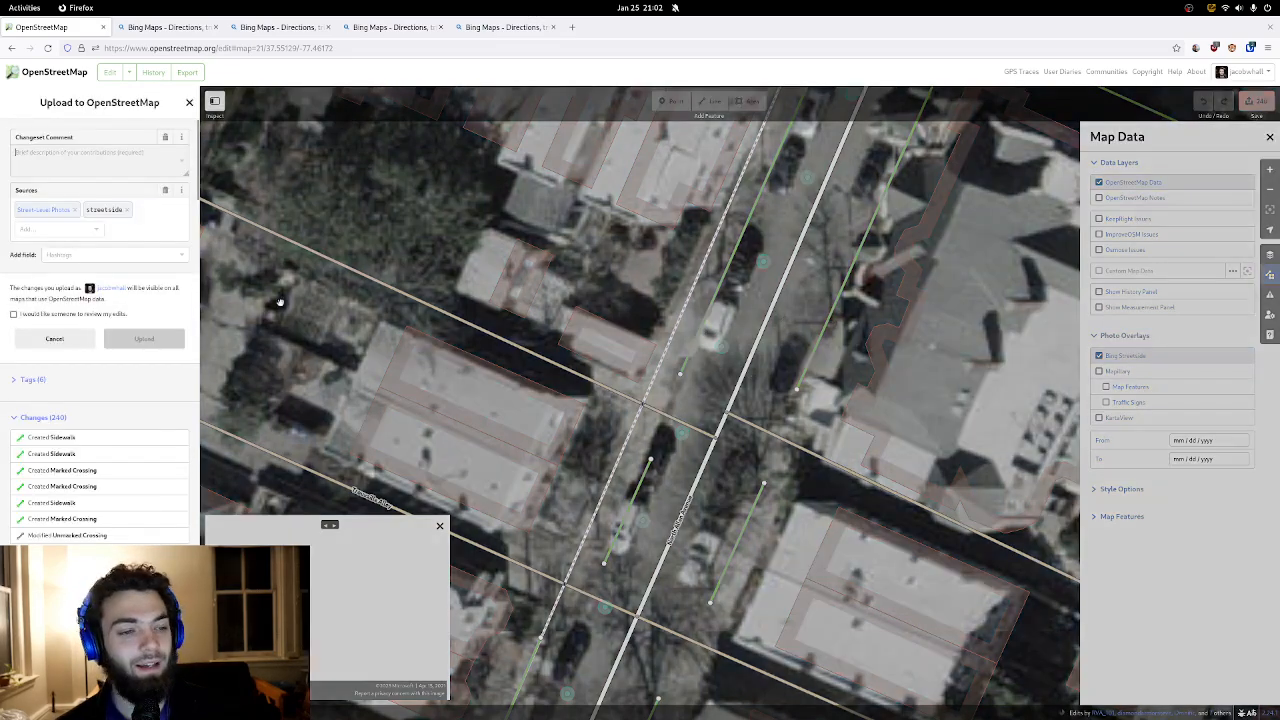
Step: Enter the changeset comment 'Sporadic sidewalk additions in Pan District' and upload the changes
{"action": "left_click", "coordinate": [72, 157]}
{"action": "scroll", "coordinate": [413, 278], "scroll_direction": "down", "scroll_amount": 5}
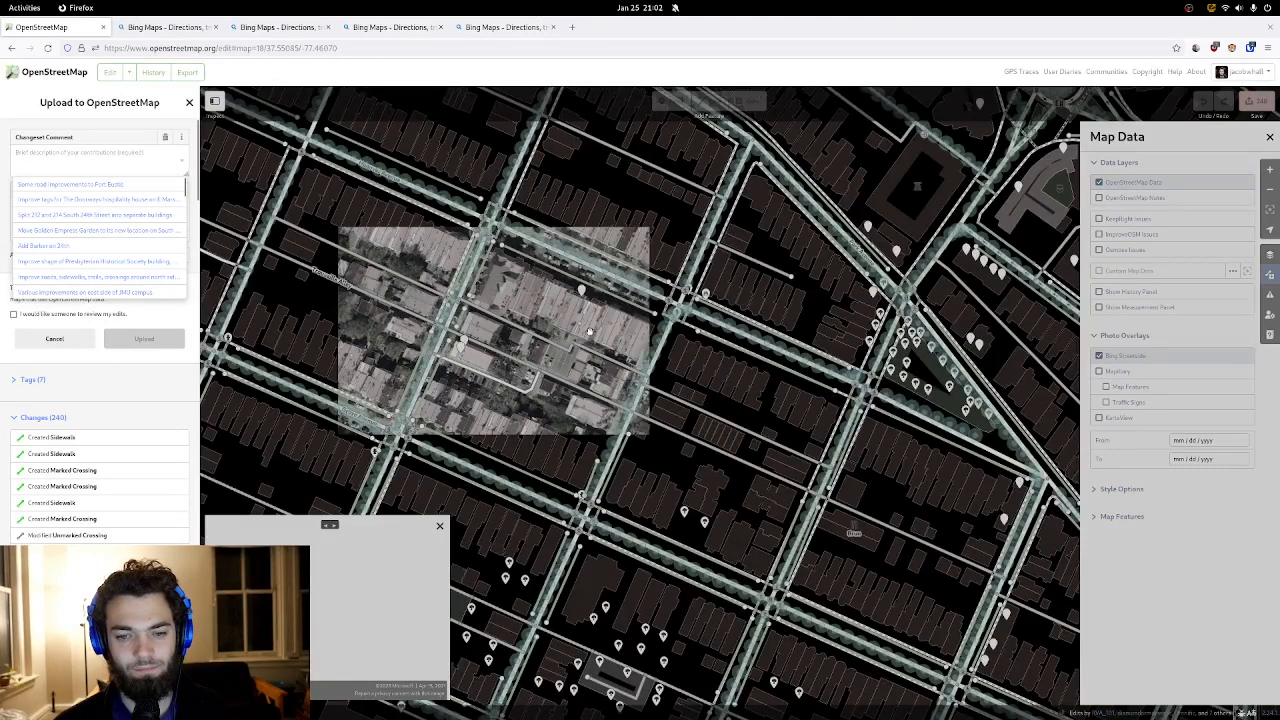
{"action": "left_click_drag", "start_coordinate": [547, 308], "coordinate": [677, 333]}
{"action": "left_click_drag", "start_coordinate": [537, 300], "coordinate": [642, 345]}
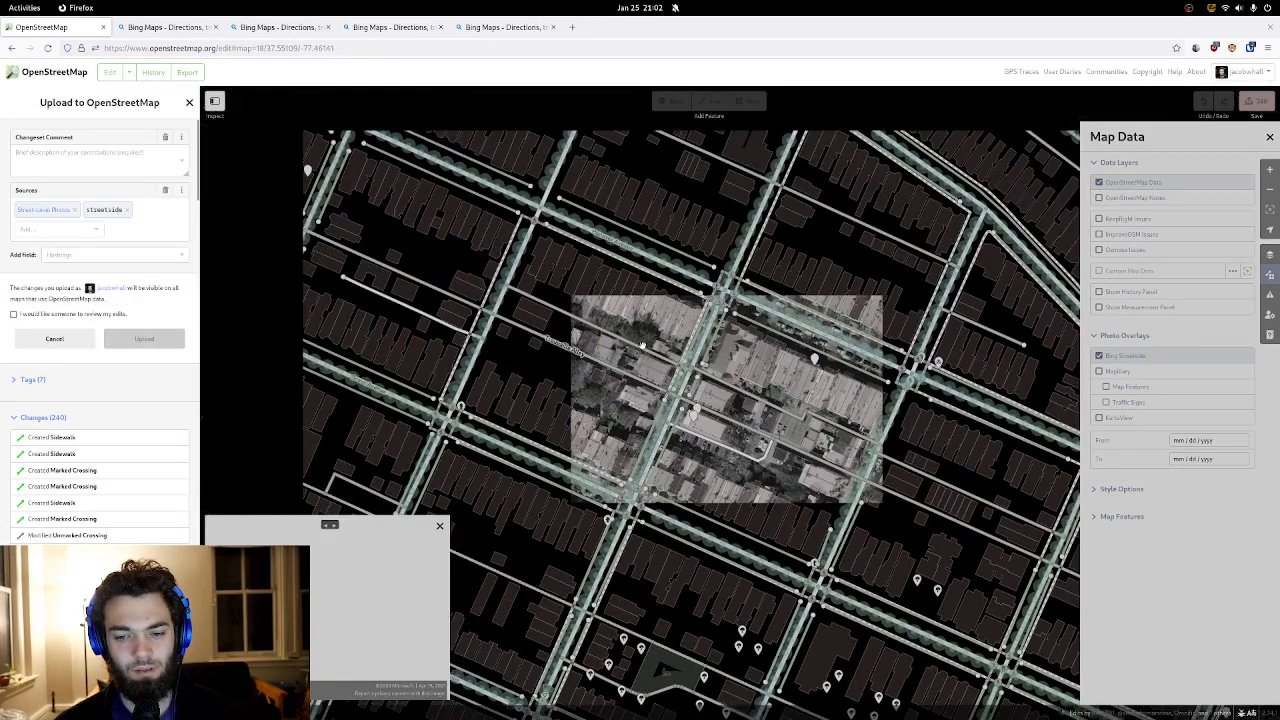
{"action": "left_click", "coordinate": [78, 158]}
{"action": "type", "text": "Spon"}
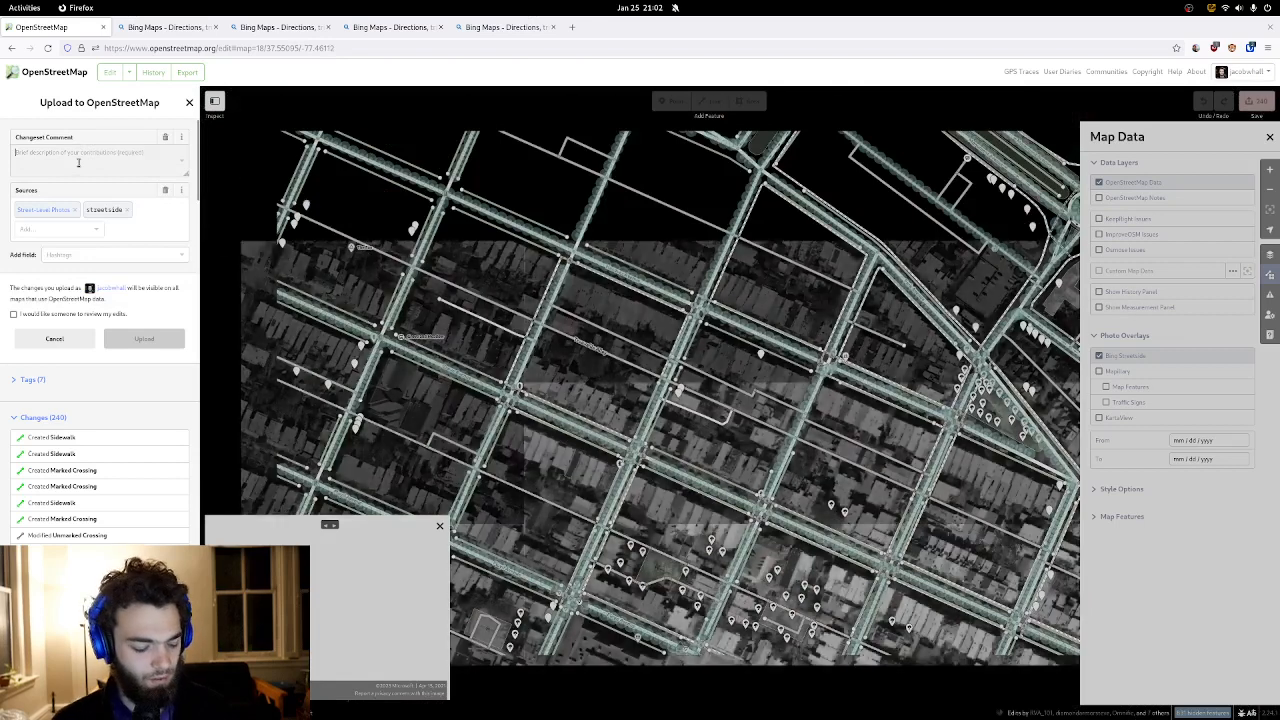
{"action": "type", "text": "adic sidewalk additions in Fan District"}
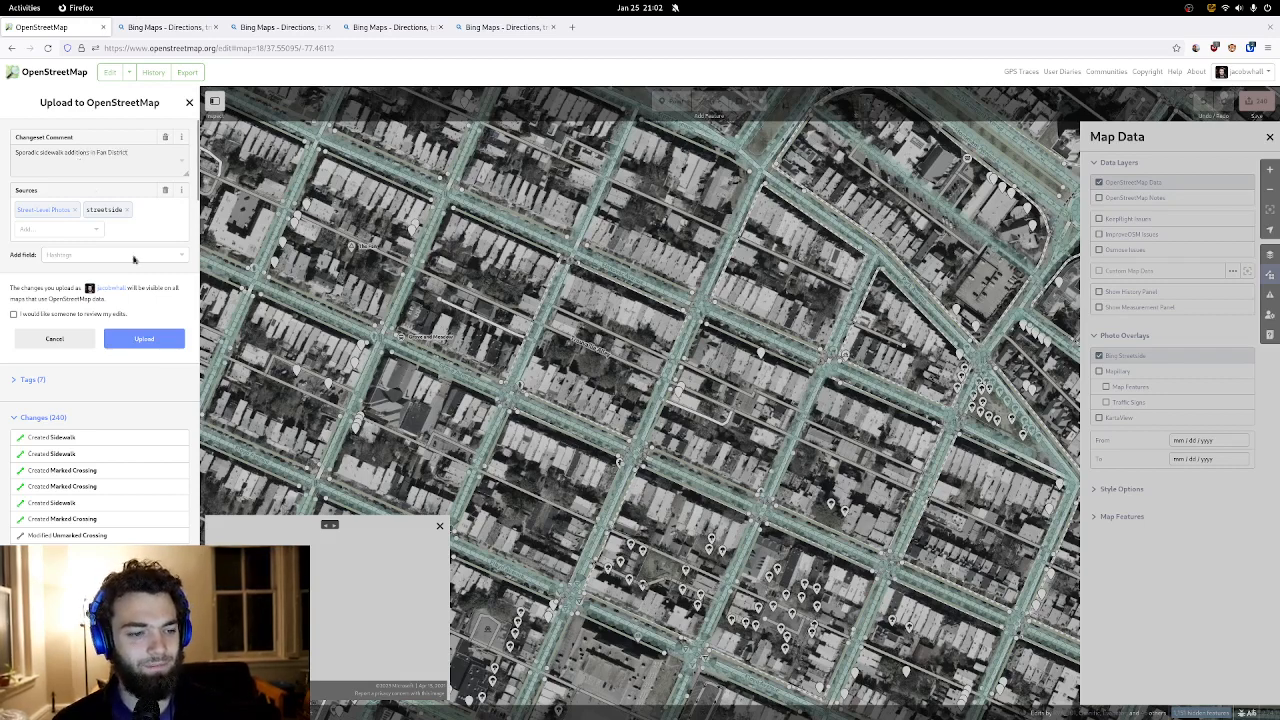
{"action": "left_click", "coordinate": [153, 345]}
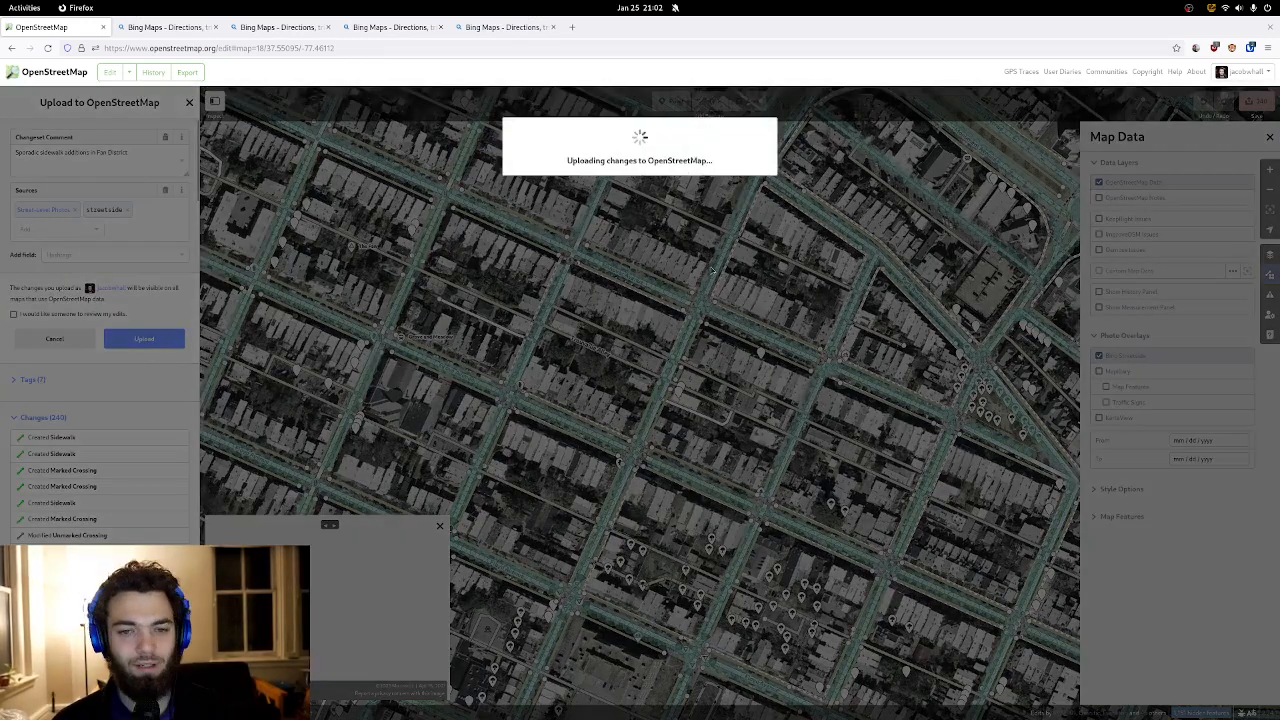